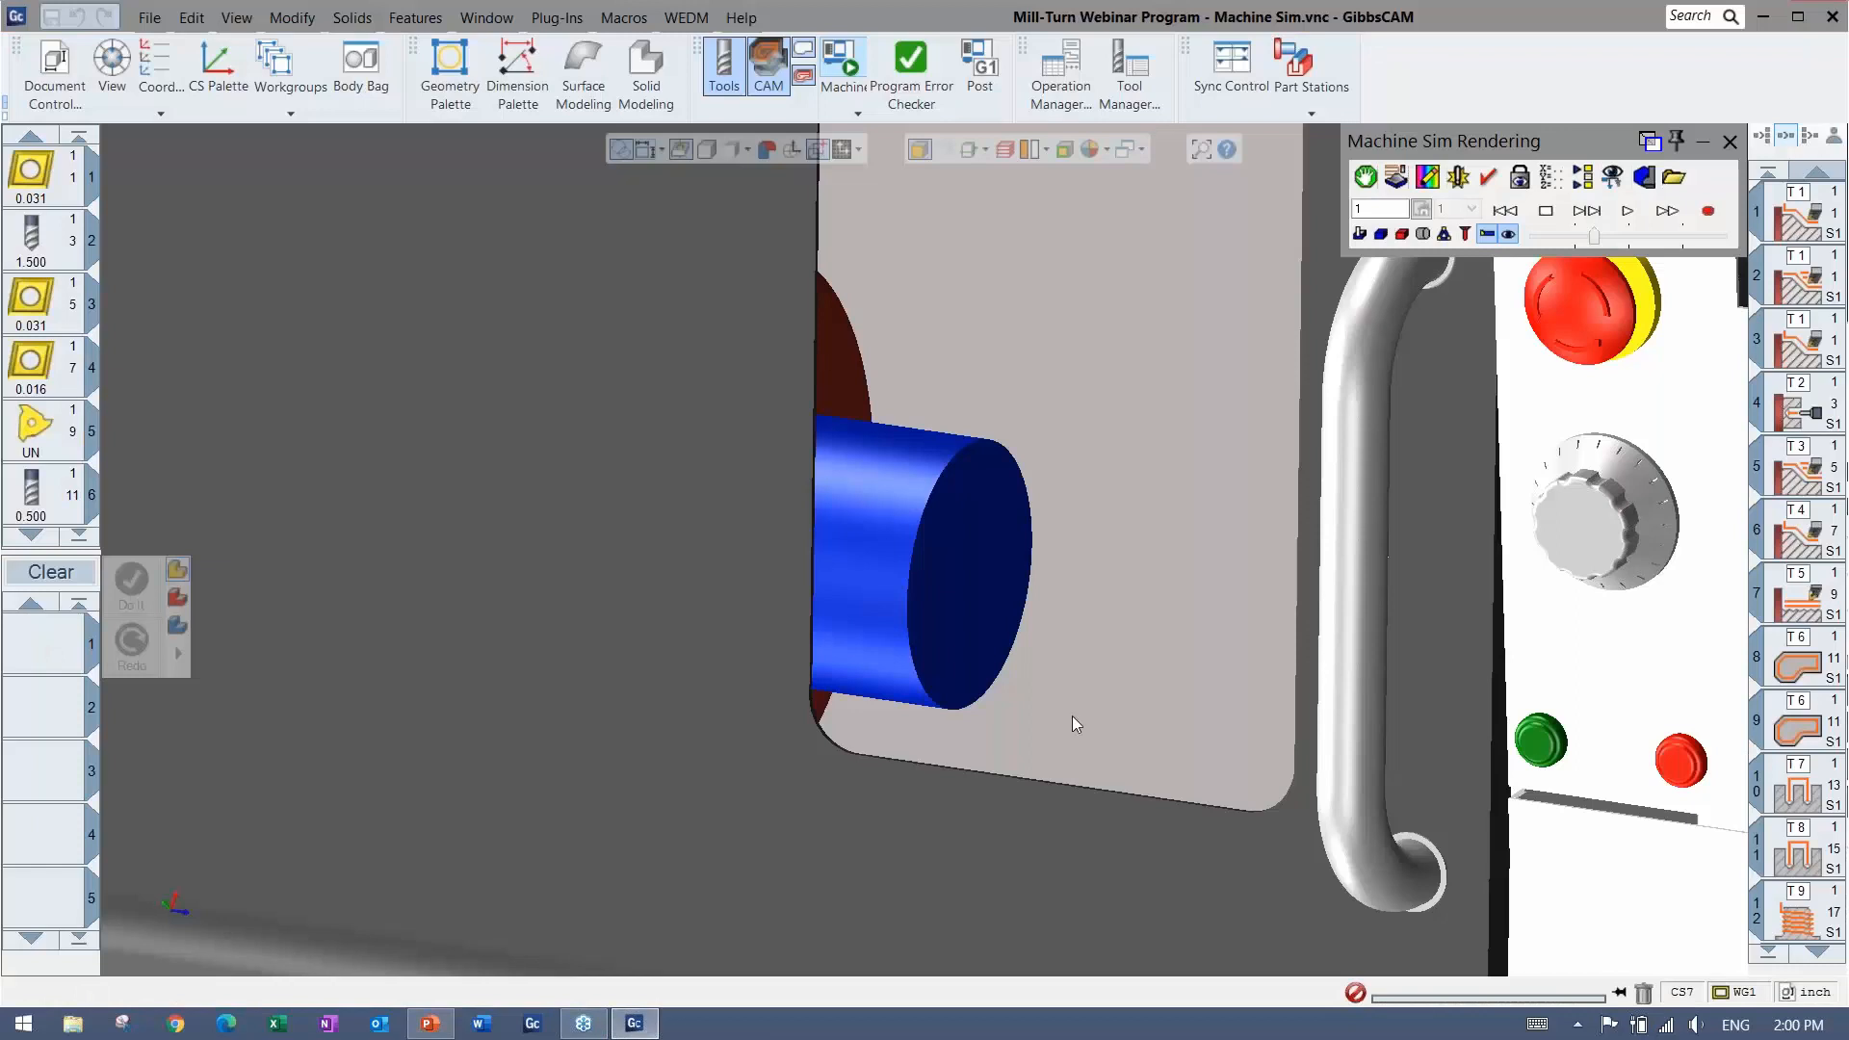
# Play the machine simulation of the mill-turn program, raising the playback speed to run it through to the end
pyautogui.click(1628, 210)
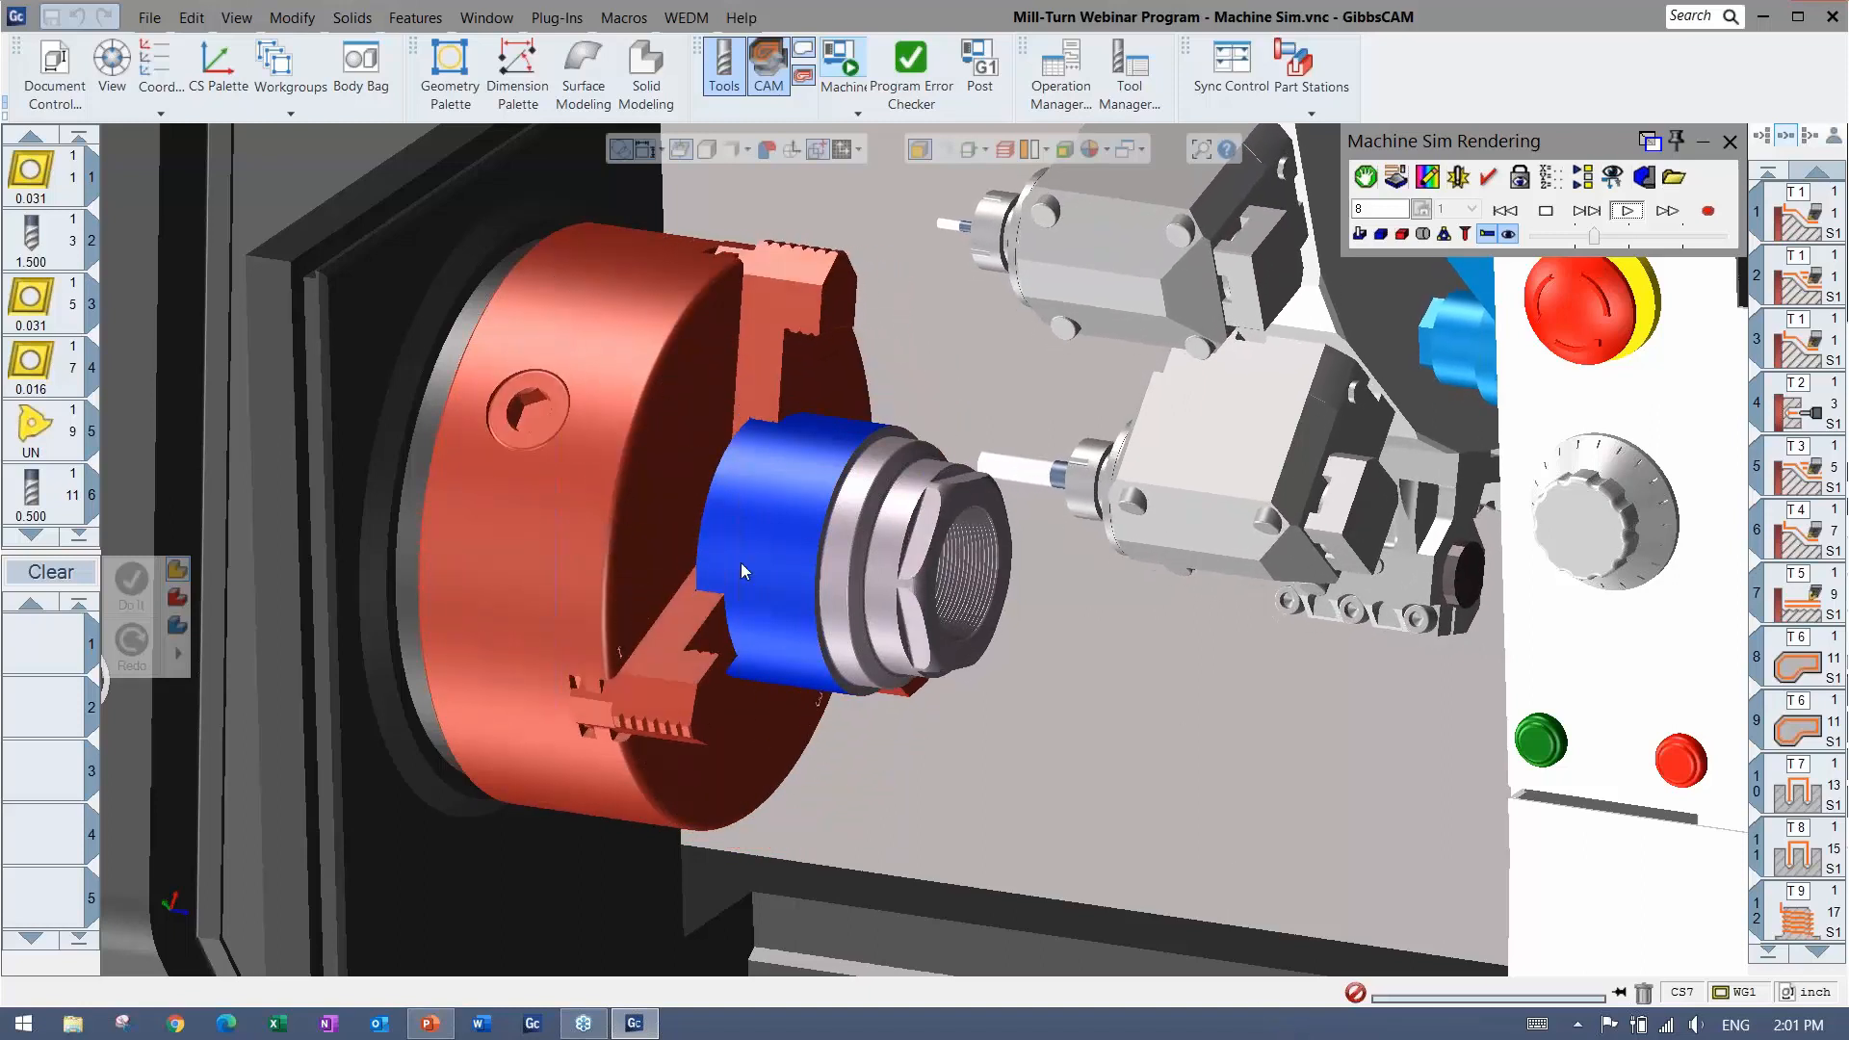
pyautogui.click(1649, 238)
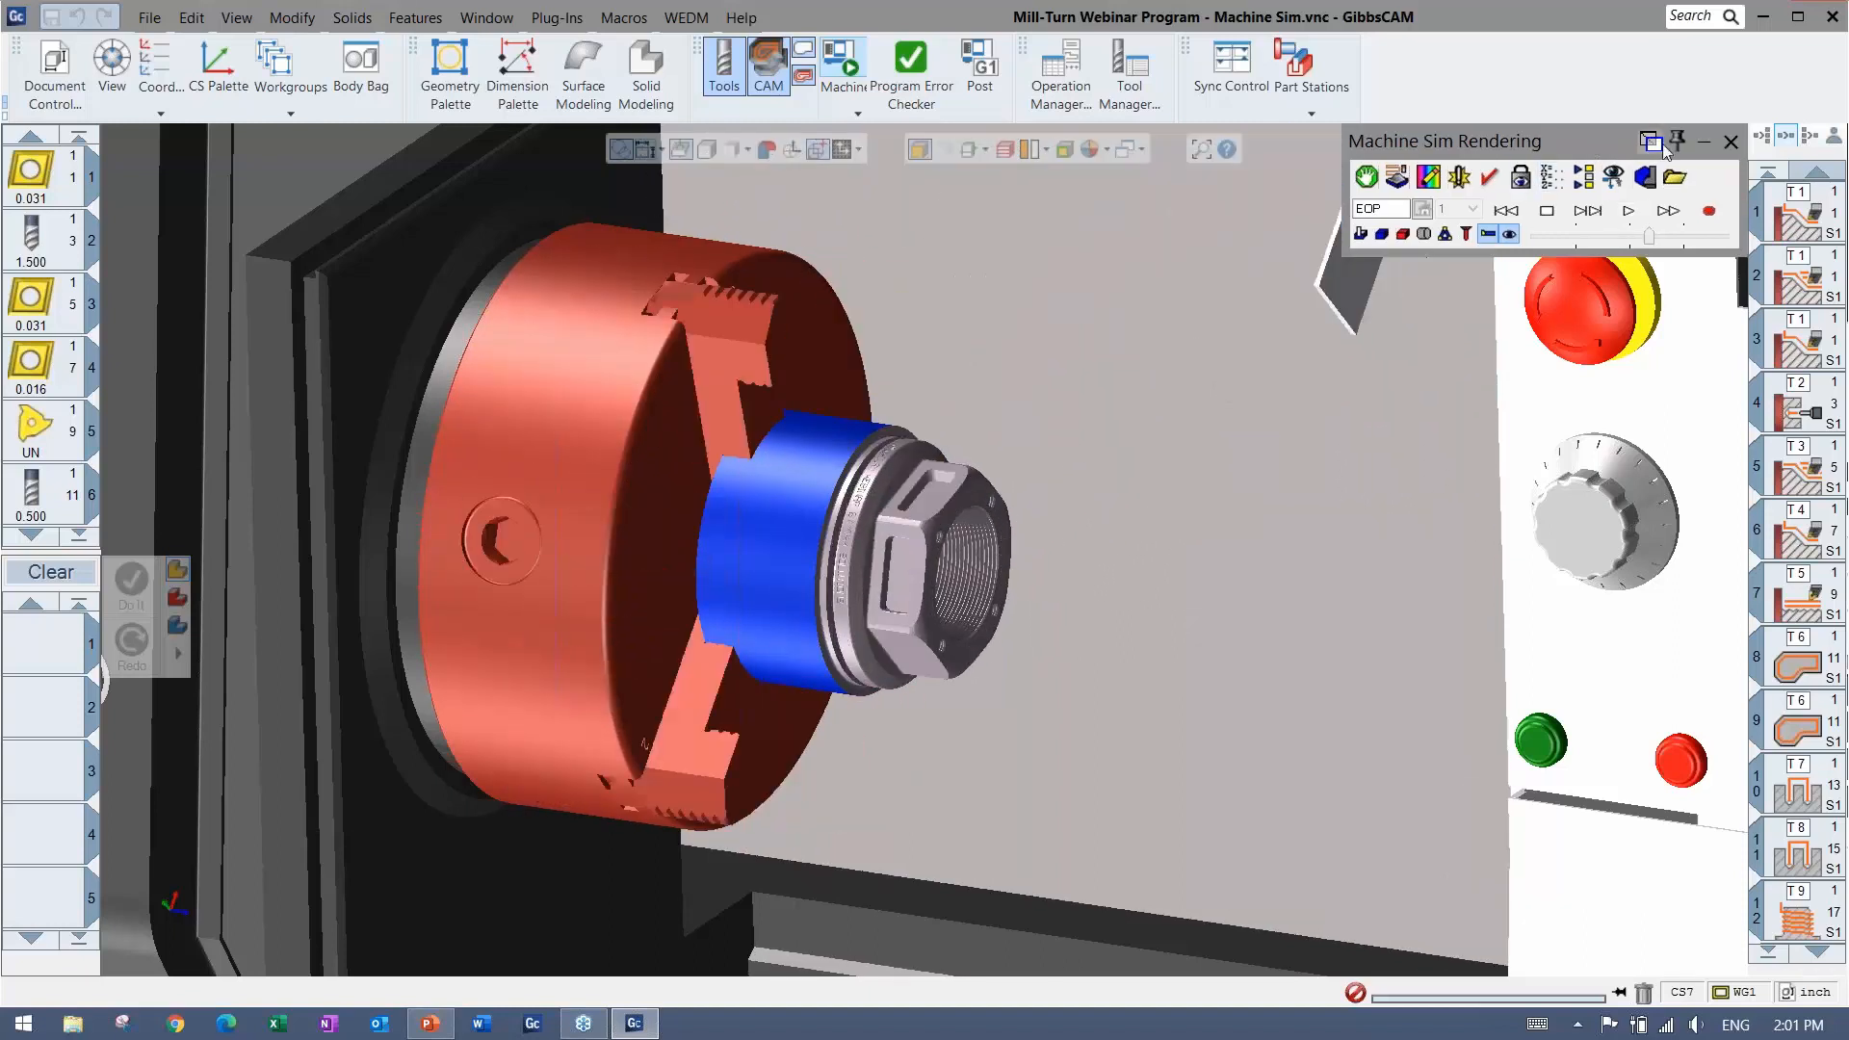
# Open the recent part Mill-Turn Webinar New File.vnc and review its machine, material and workspace settings
pyautogui.click(150, 17)
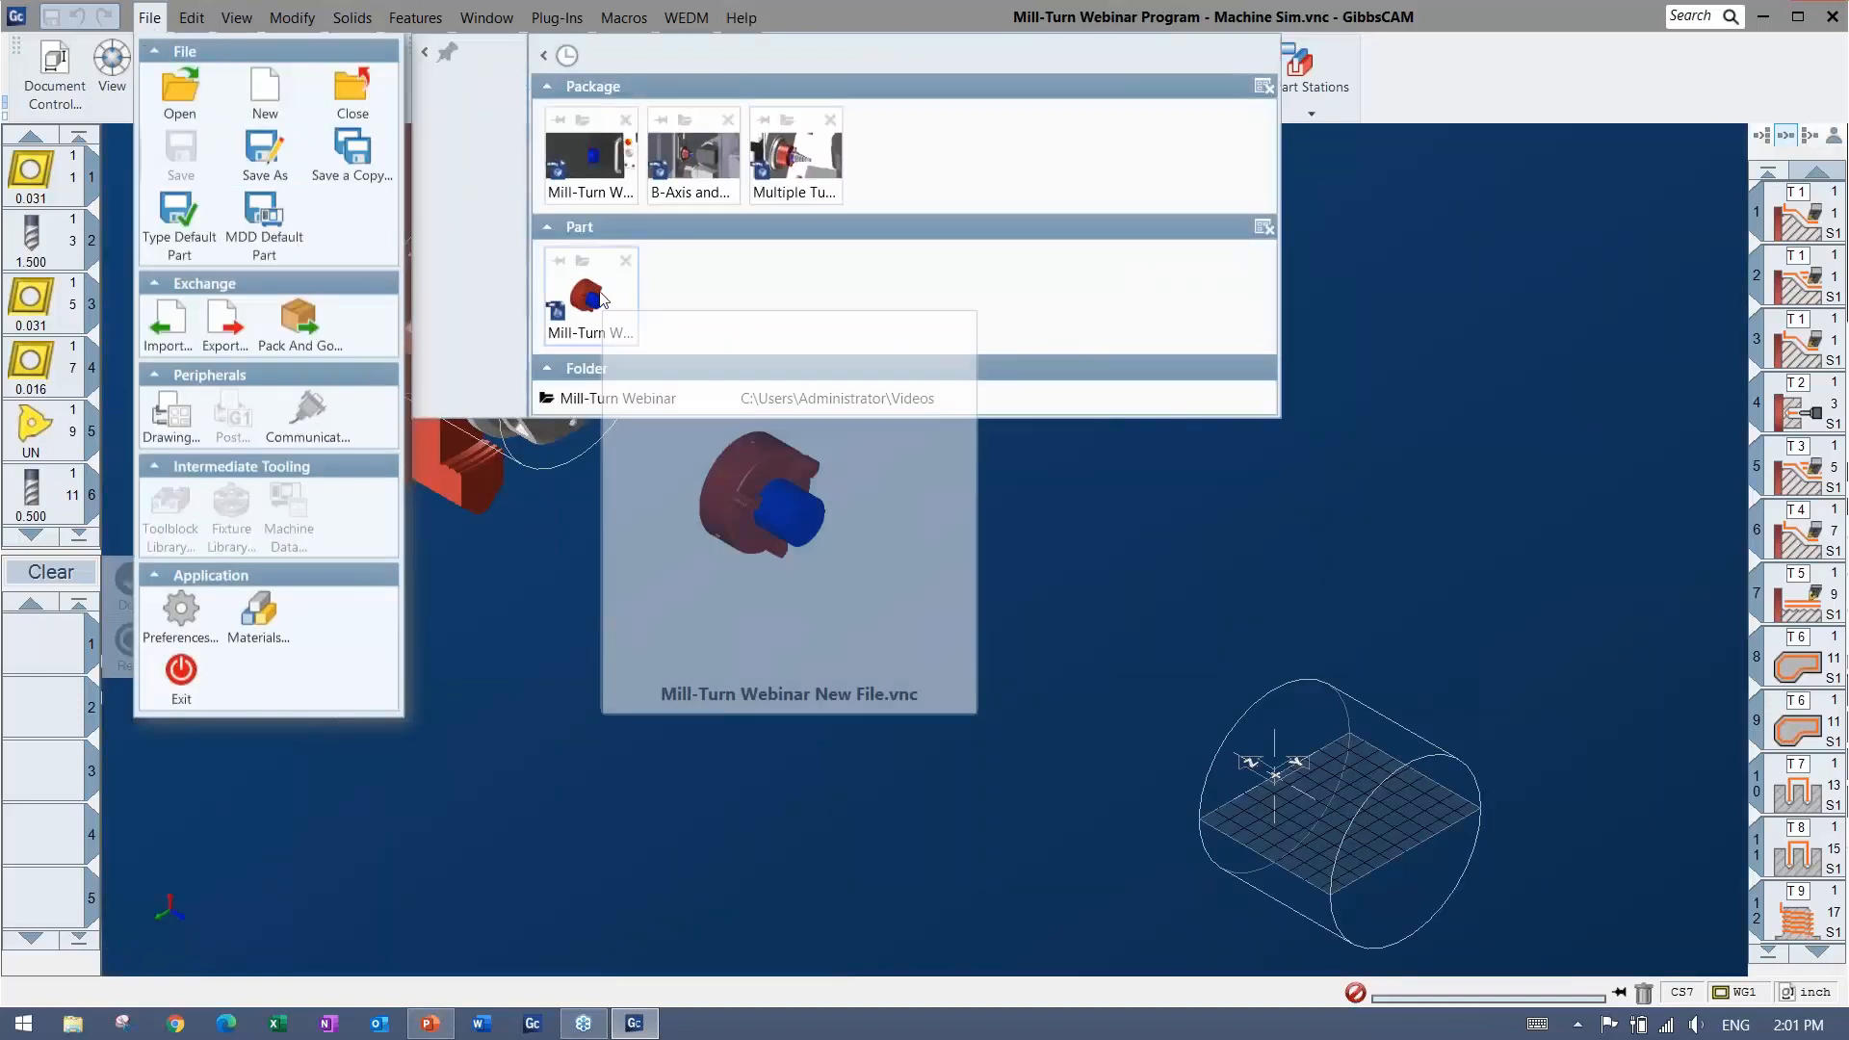
pyautogui.click(905, 589)
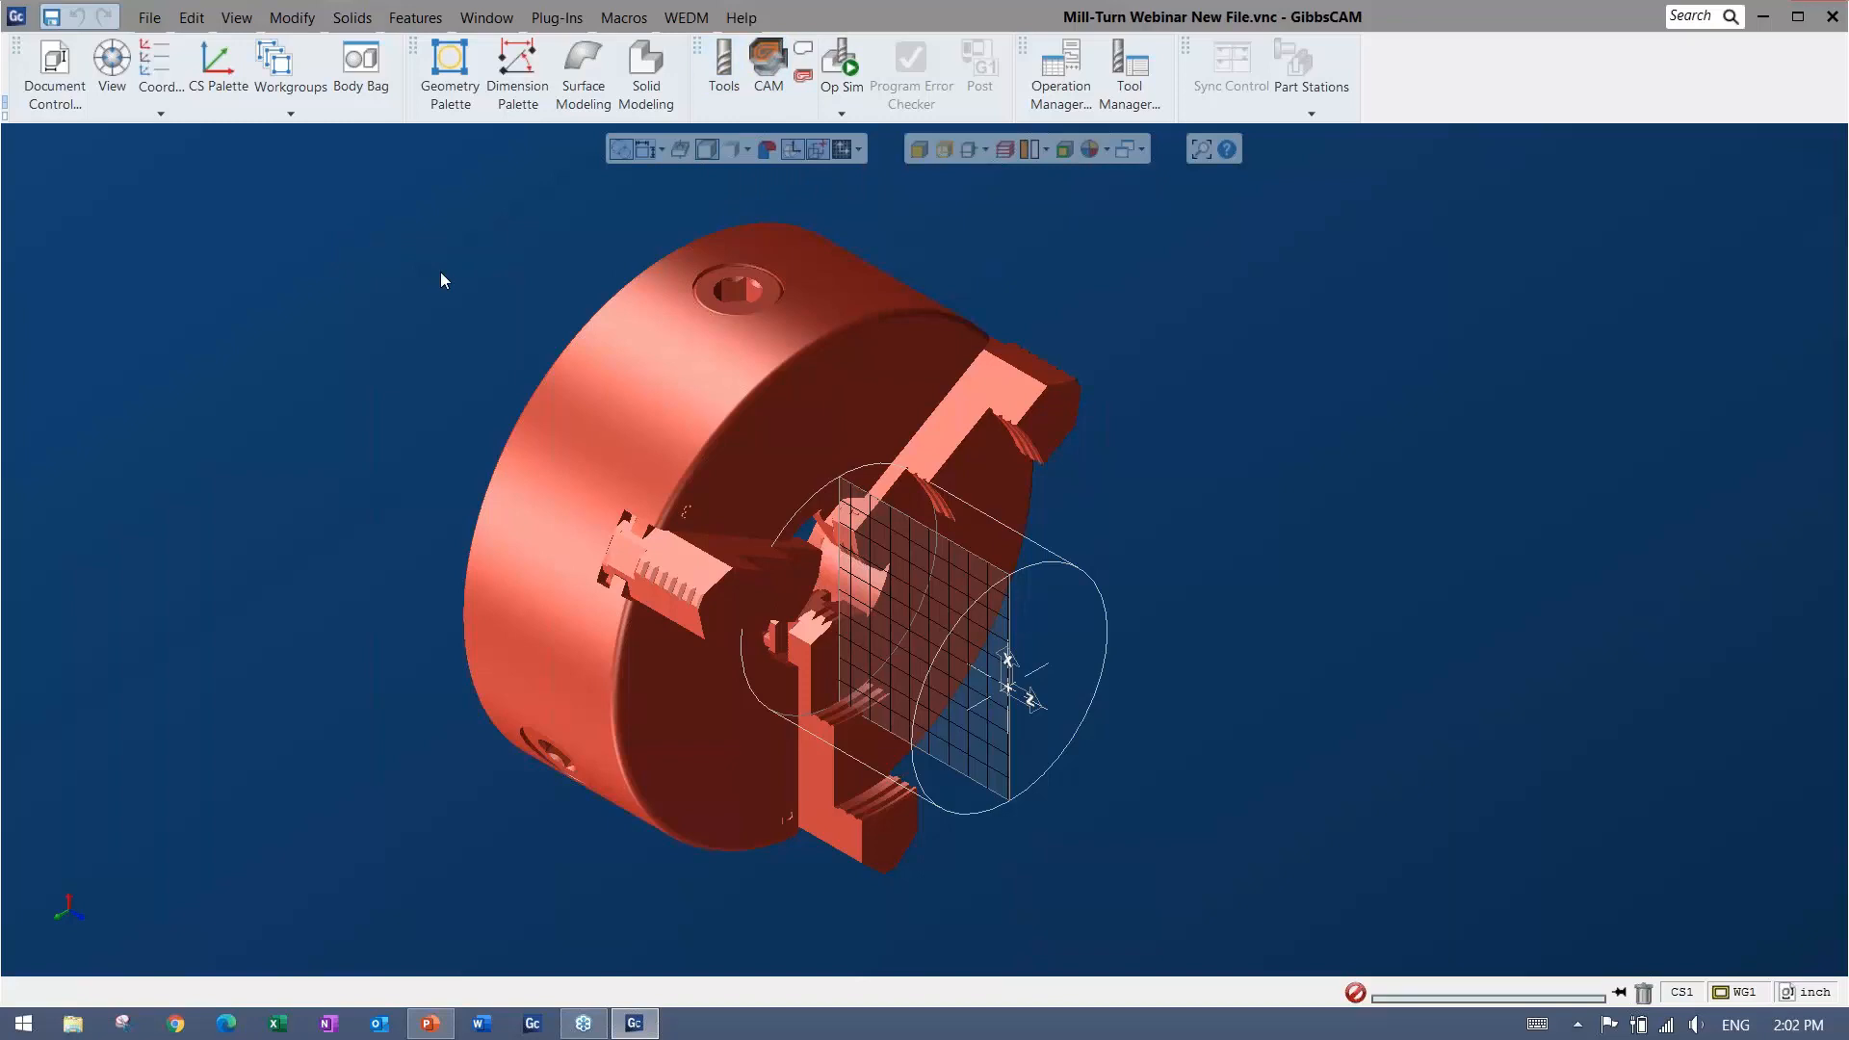
pyautogui.click(55, 69)
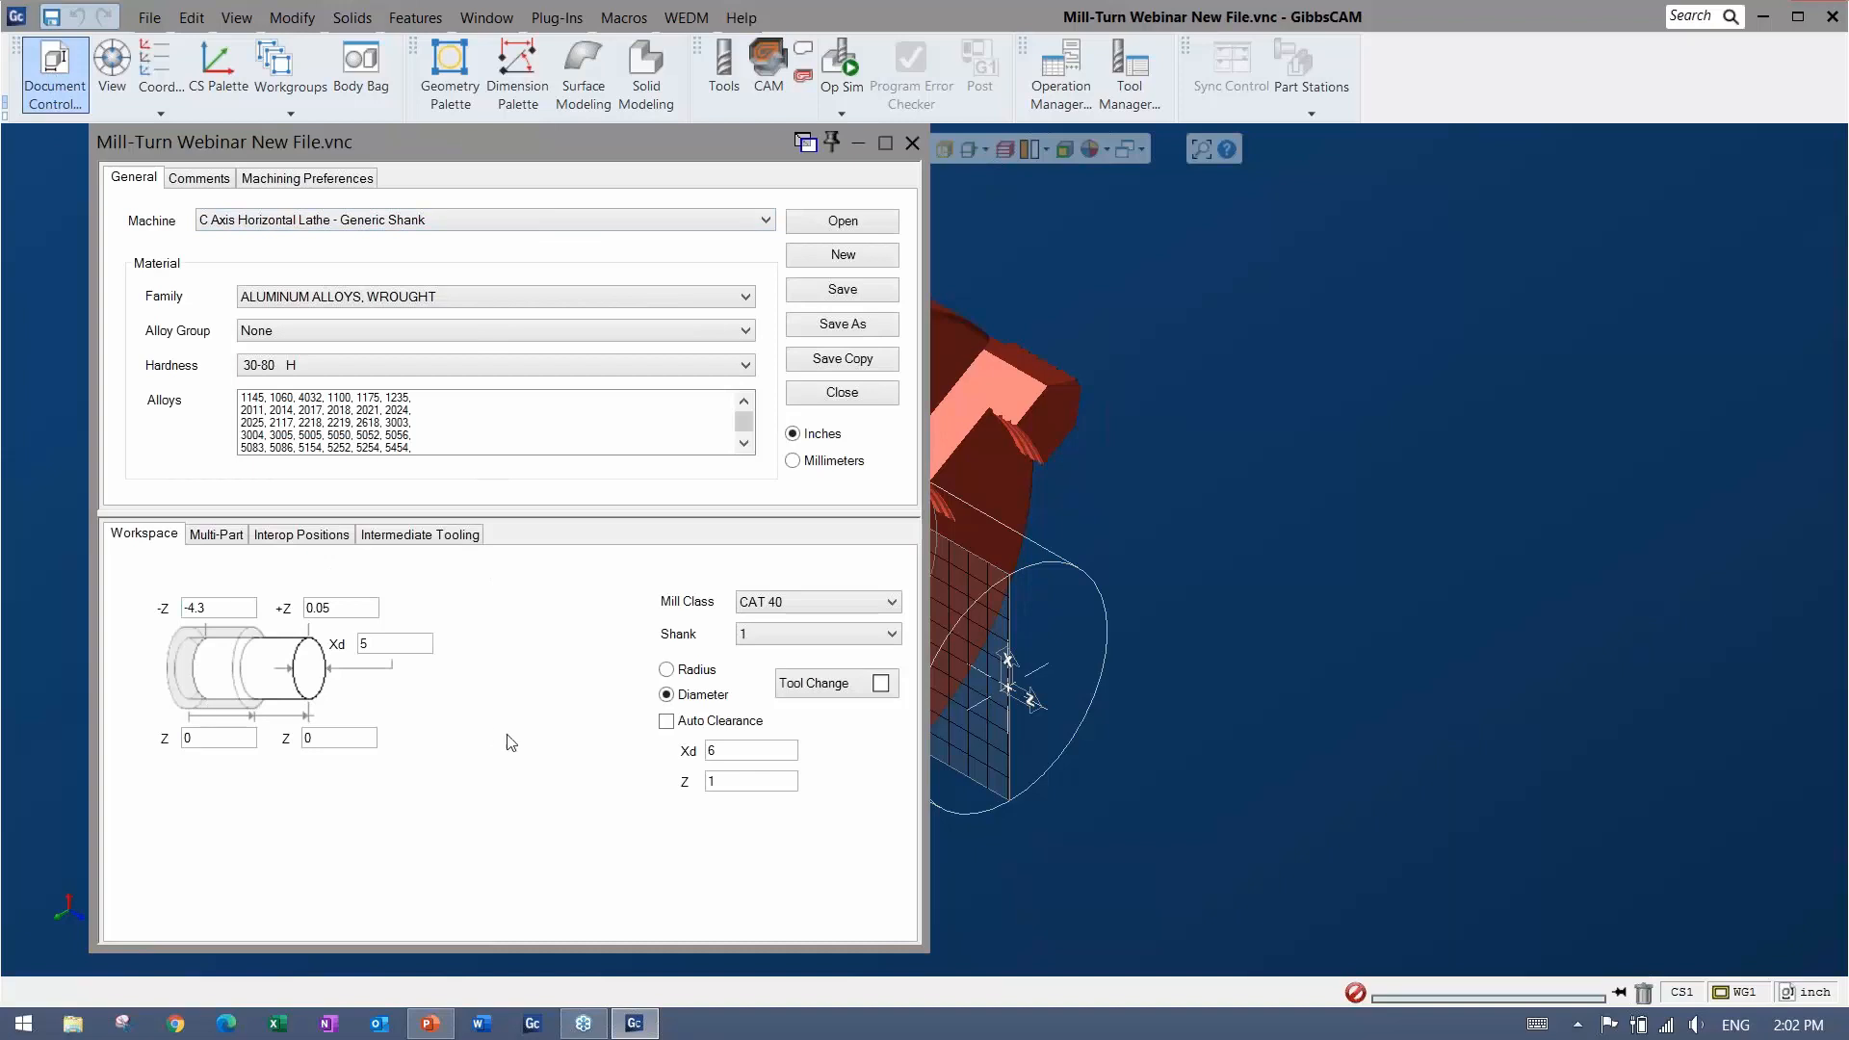
pyautogui.click(912, 143)
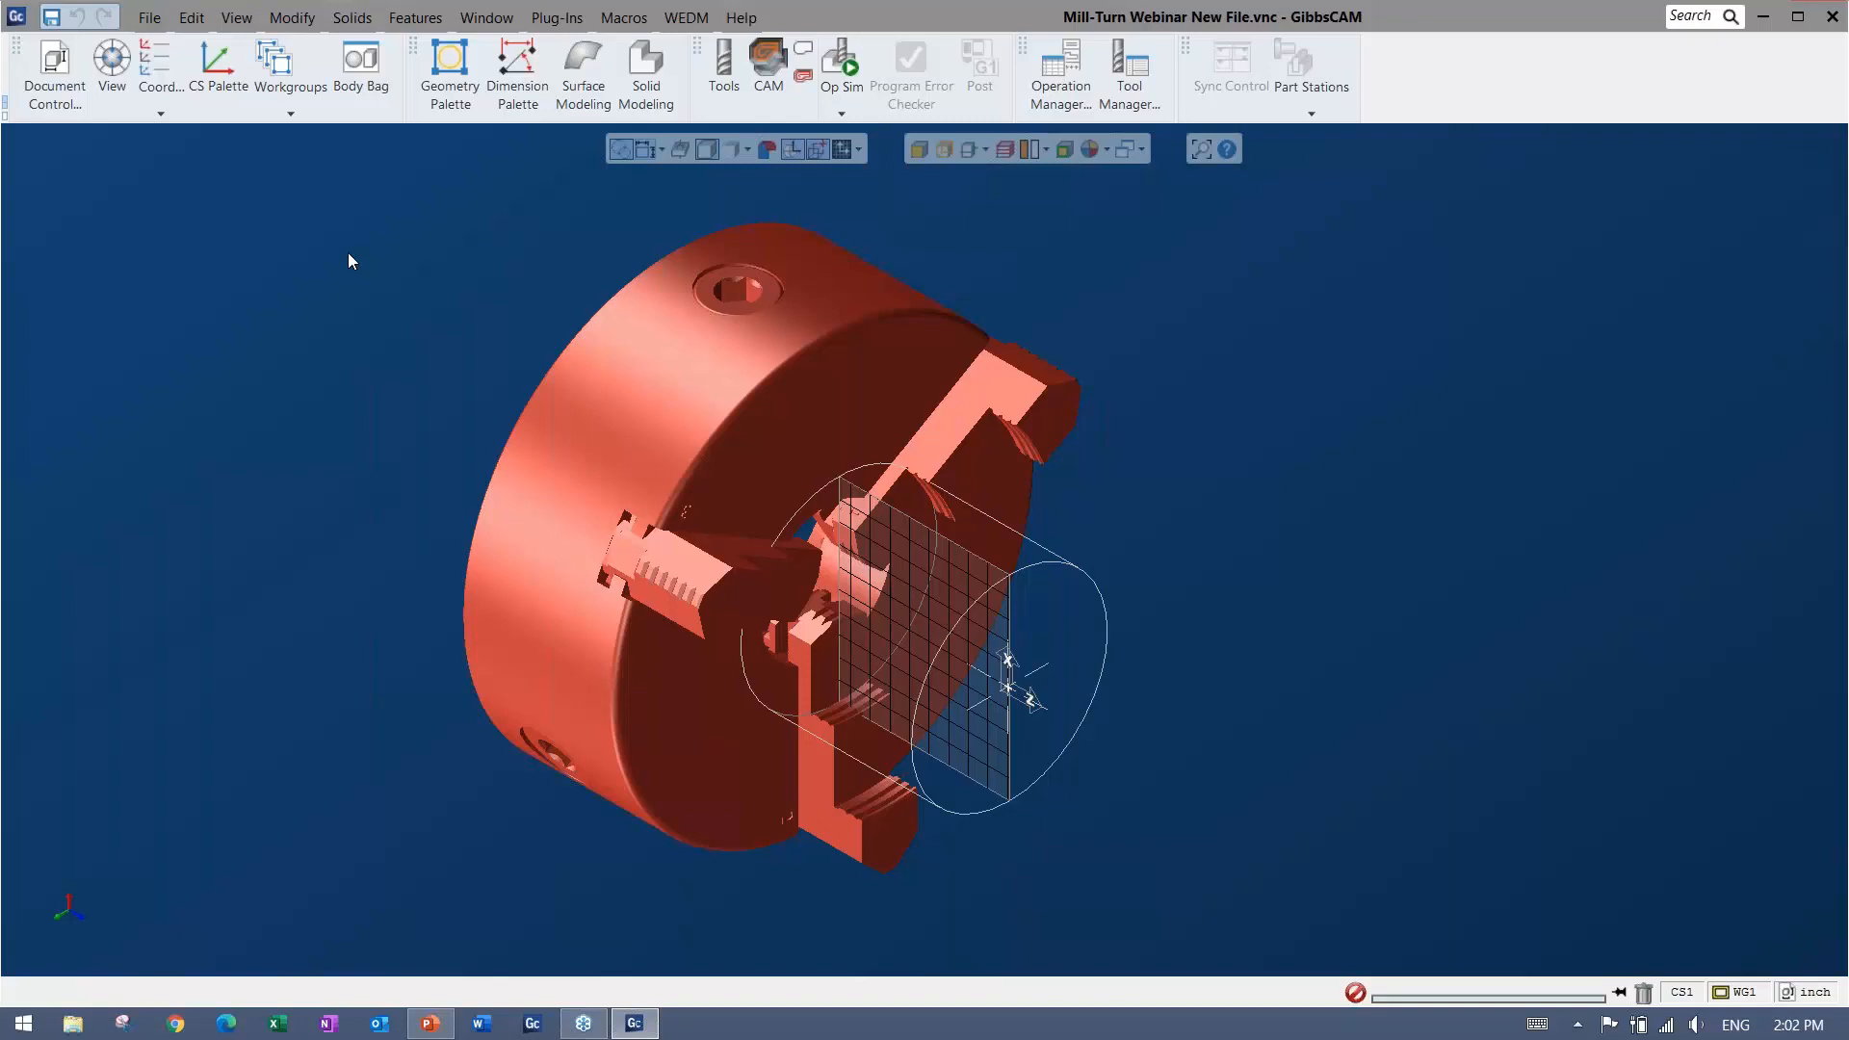
# Import the solid model of the flanged hexagonal part into the file with the chuck
pyautogui.click(149, 17)
pyautogui.click(171, 316)
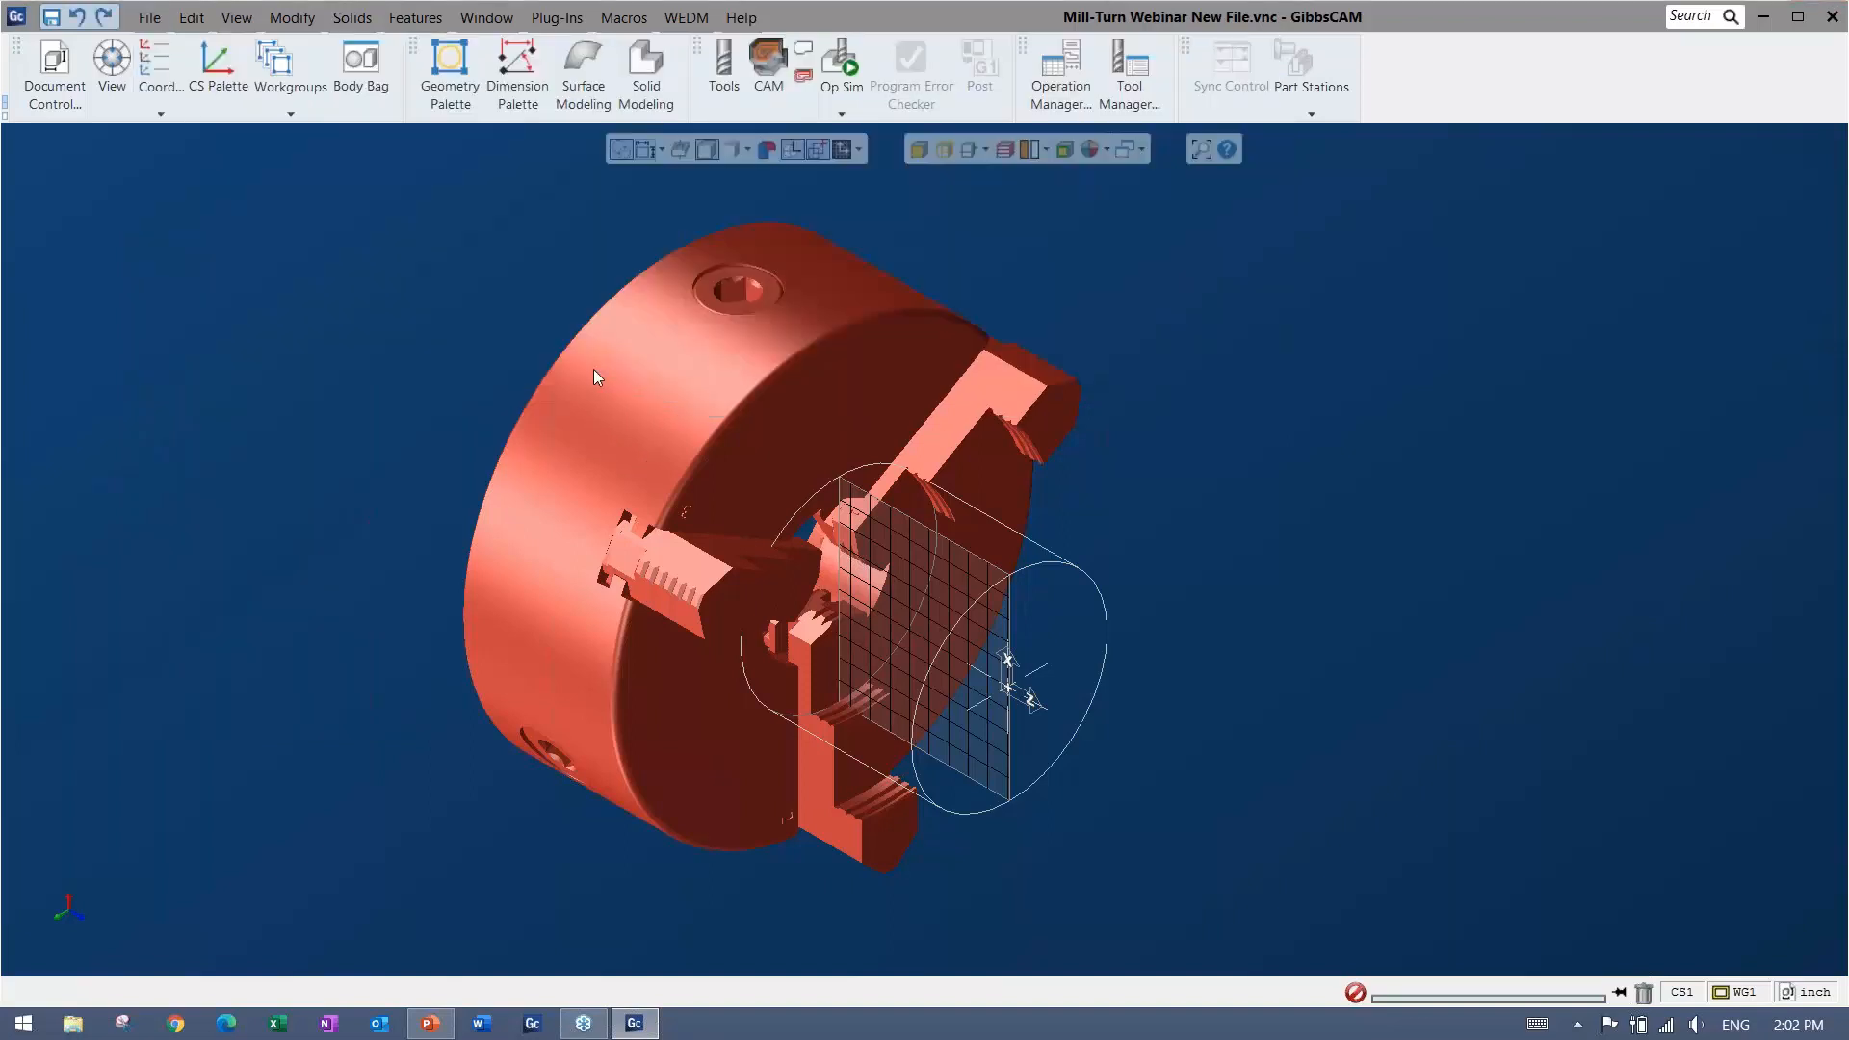
pyautogui.click(622, 198)
pyautogui.doubleClick(621, 198)
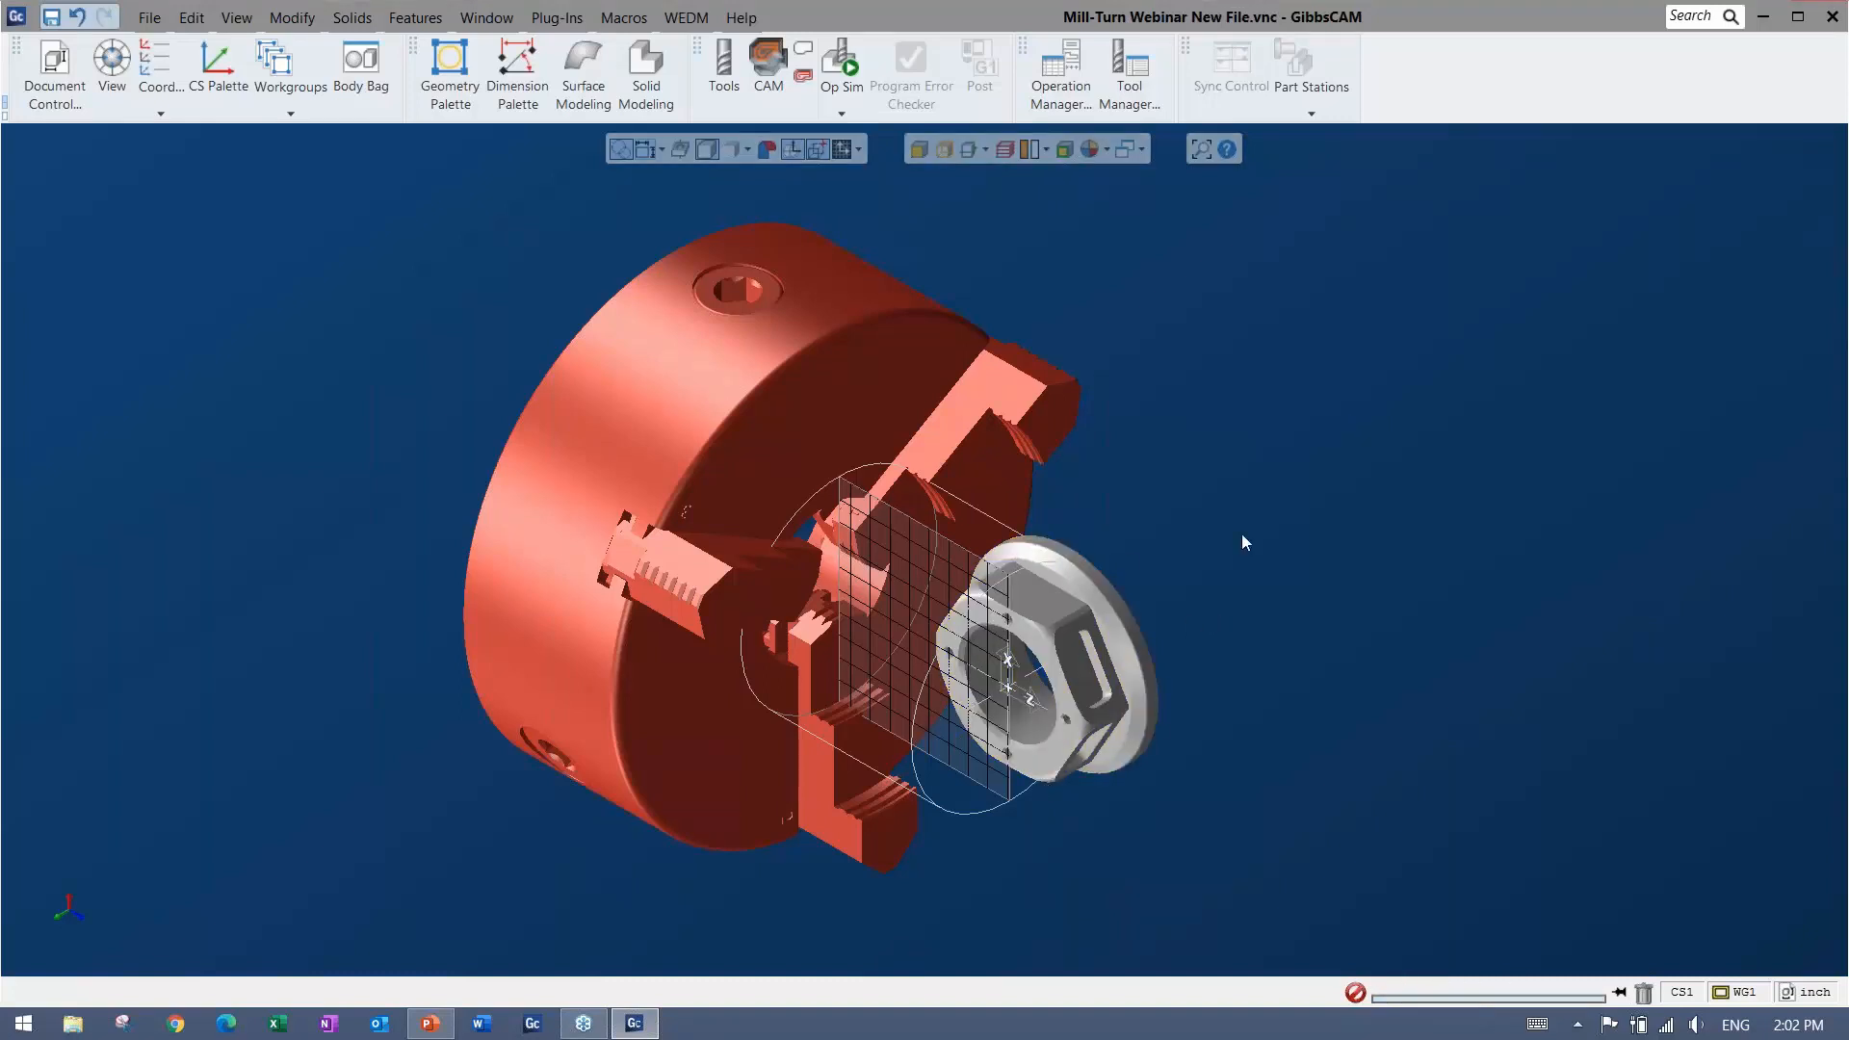
# Show the geometry, dimension, surface modeling and solid modeling tool palettes together, and close them all again
pyautogui.click(450, 72)
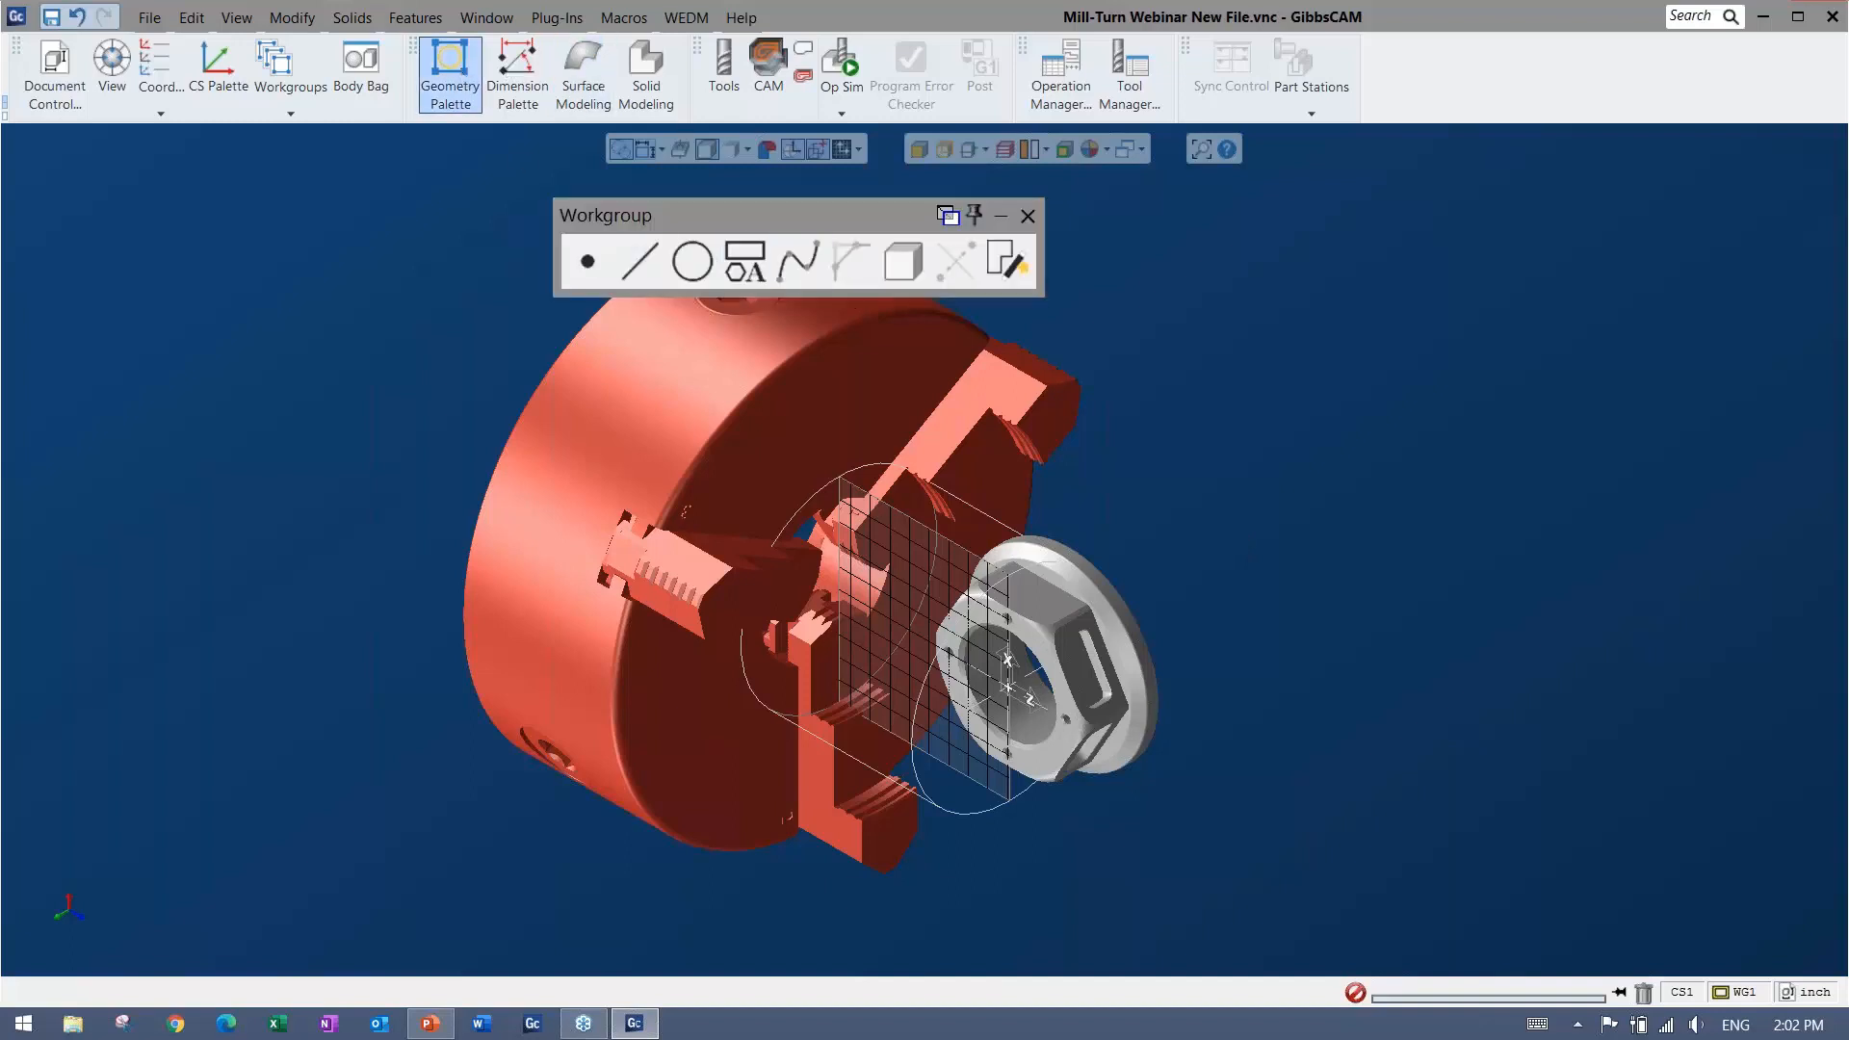
pyautogui.click(531, 78)
pyautogui.click(582, 77)
pyautogui.click(645, 79)
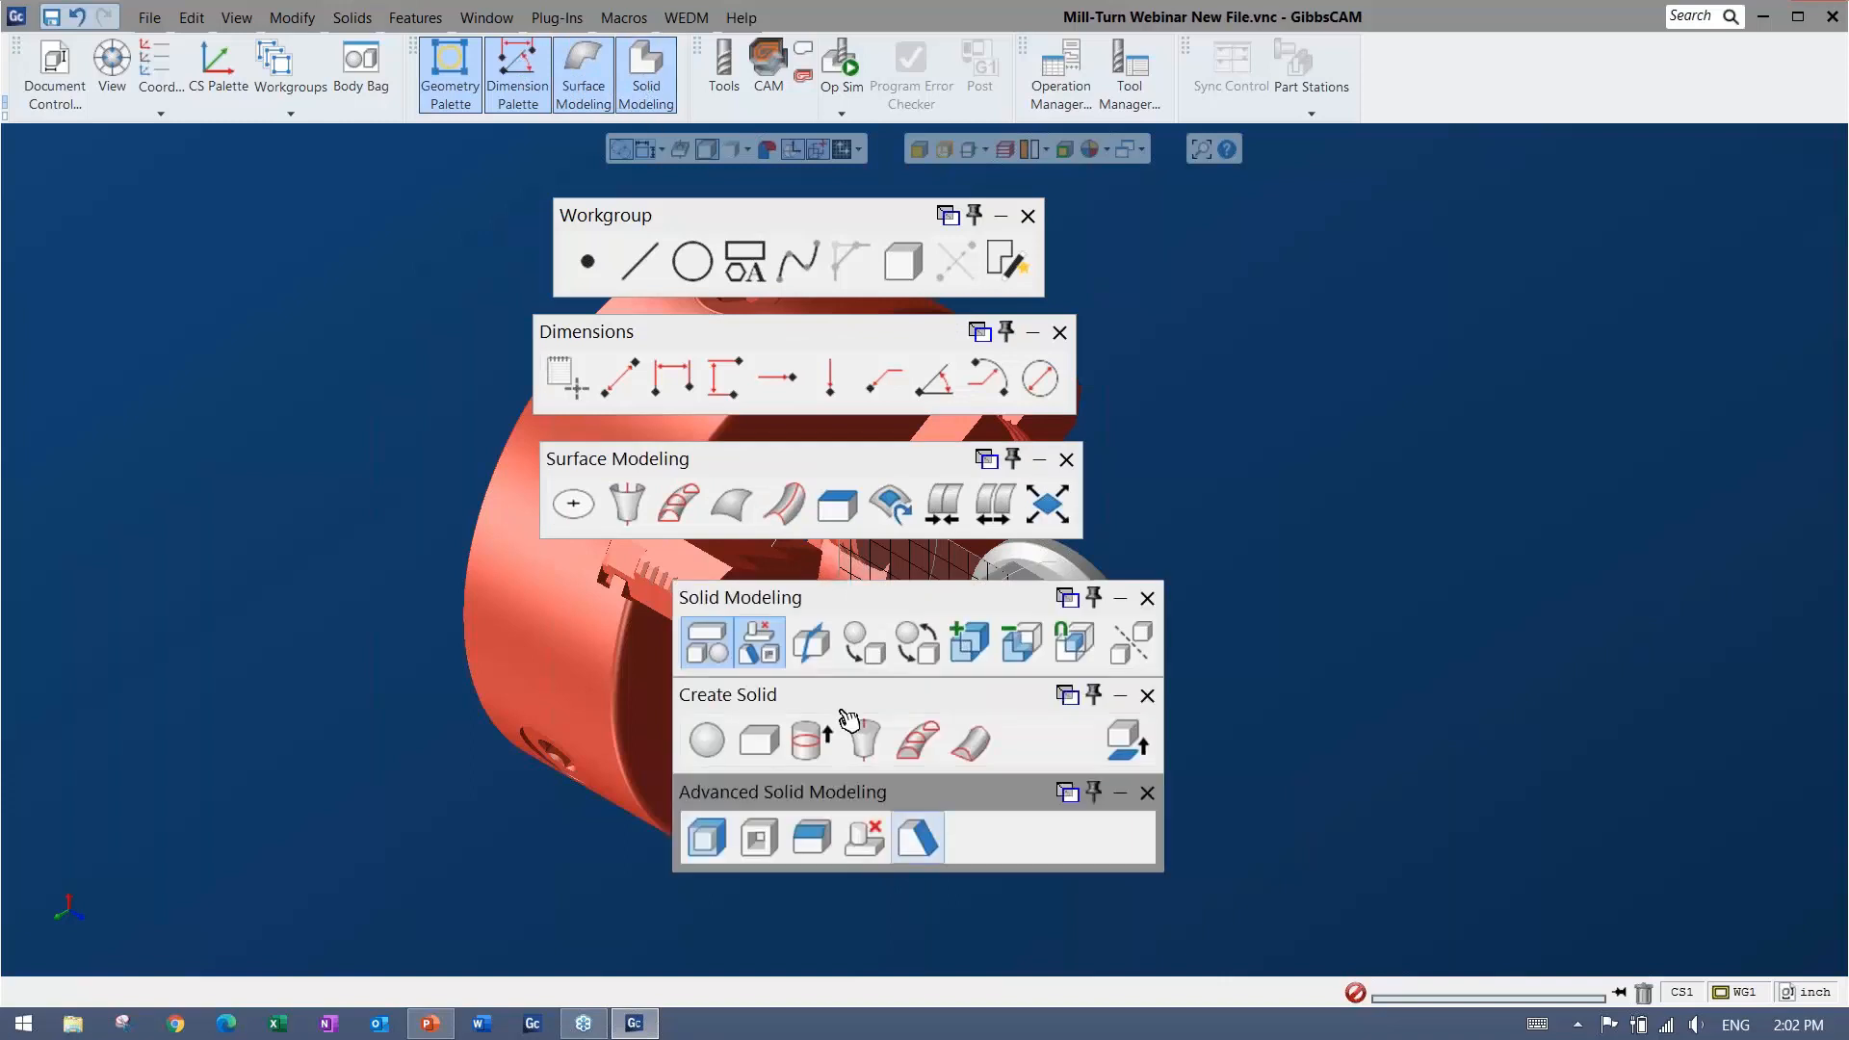
pyautogui.click(1147, 598)
pyautogui.click(1065, 459)
pyautogui.click(1060, 332)
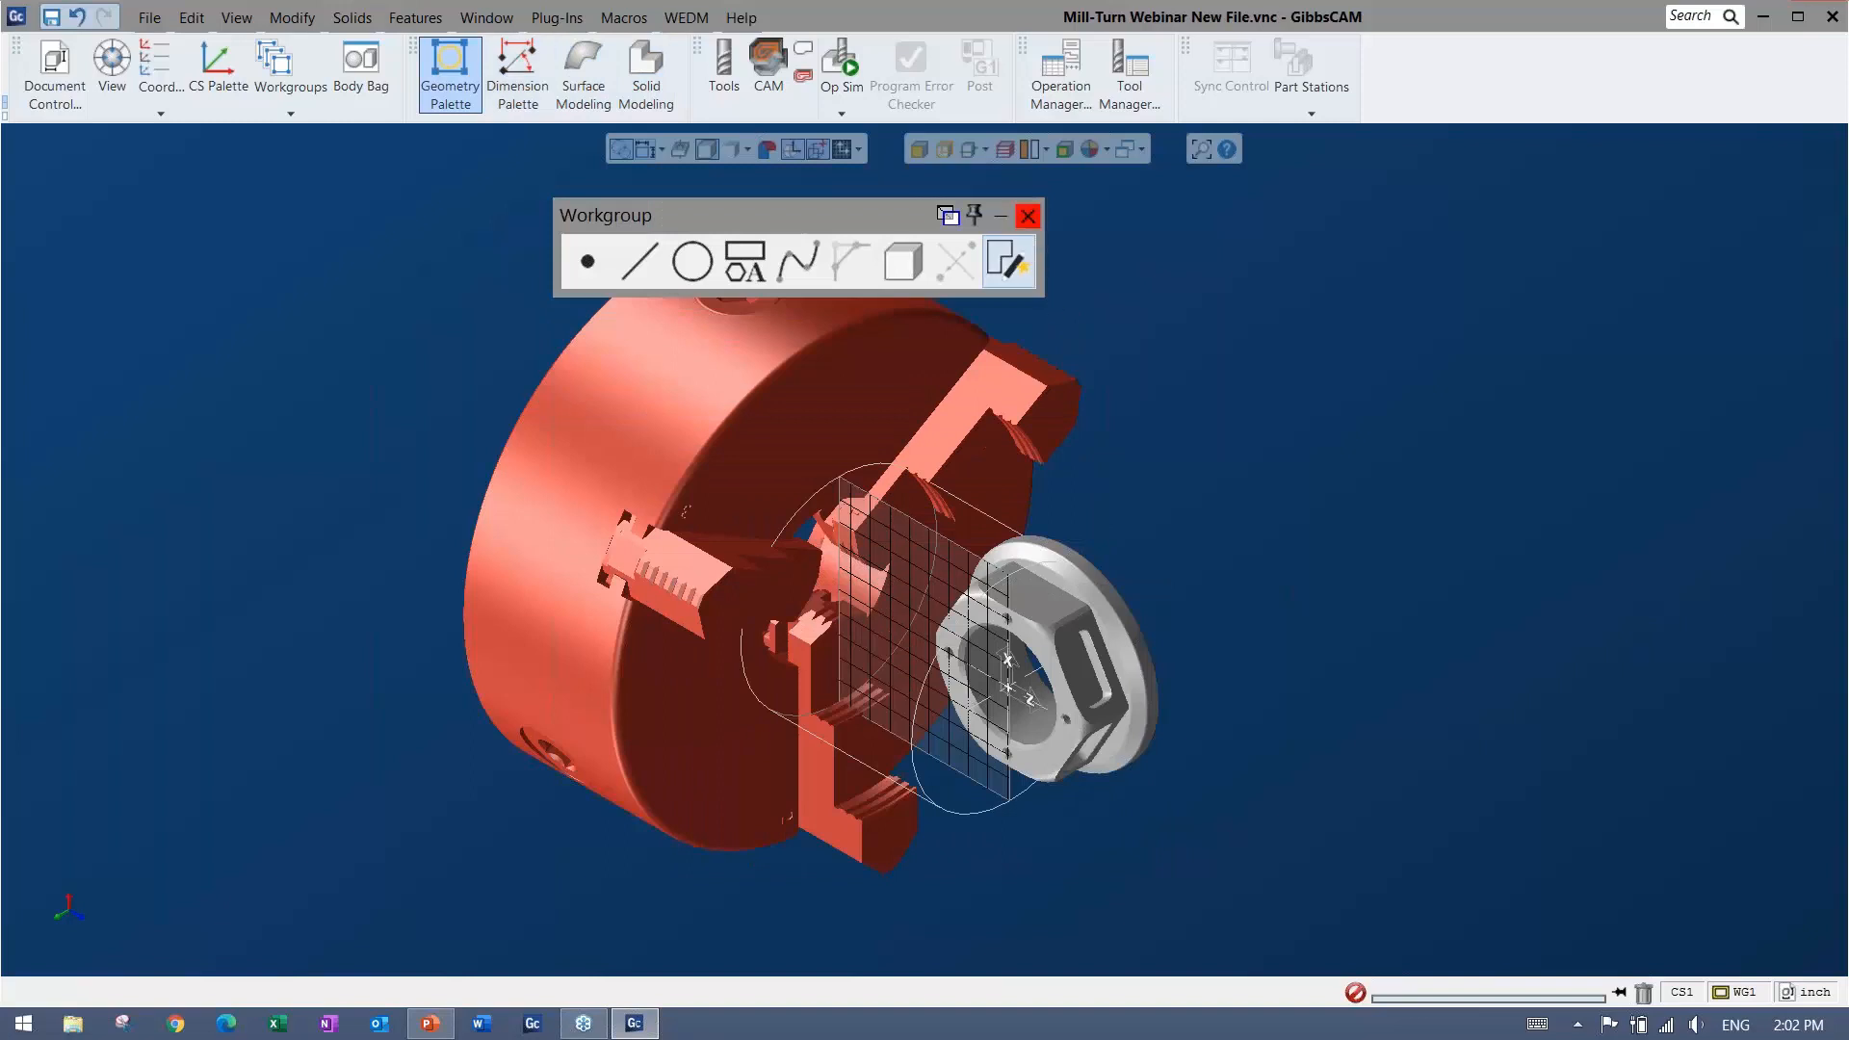
pyautogui.click(1027, 215)
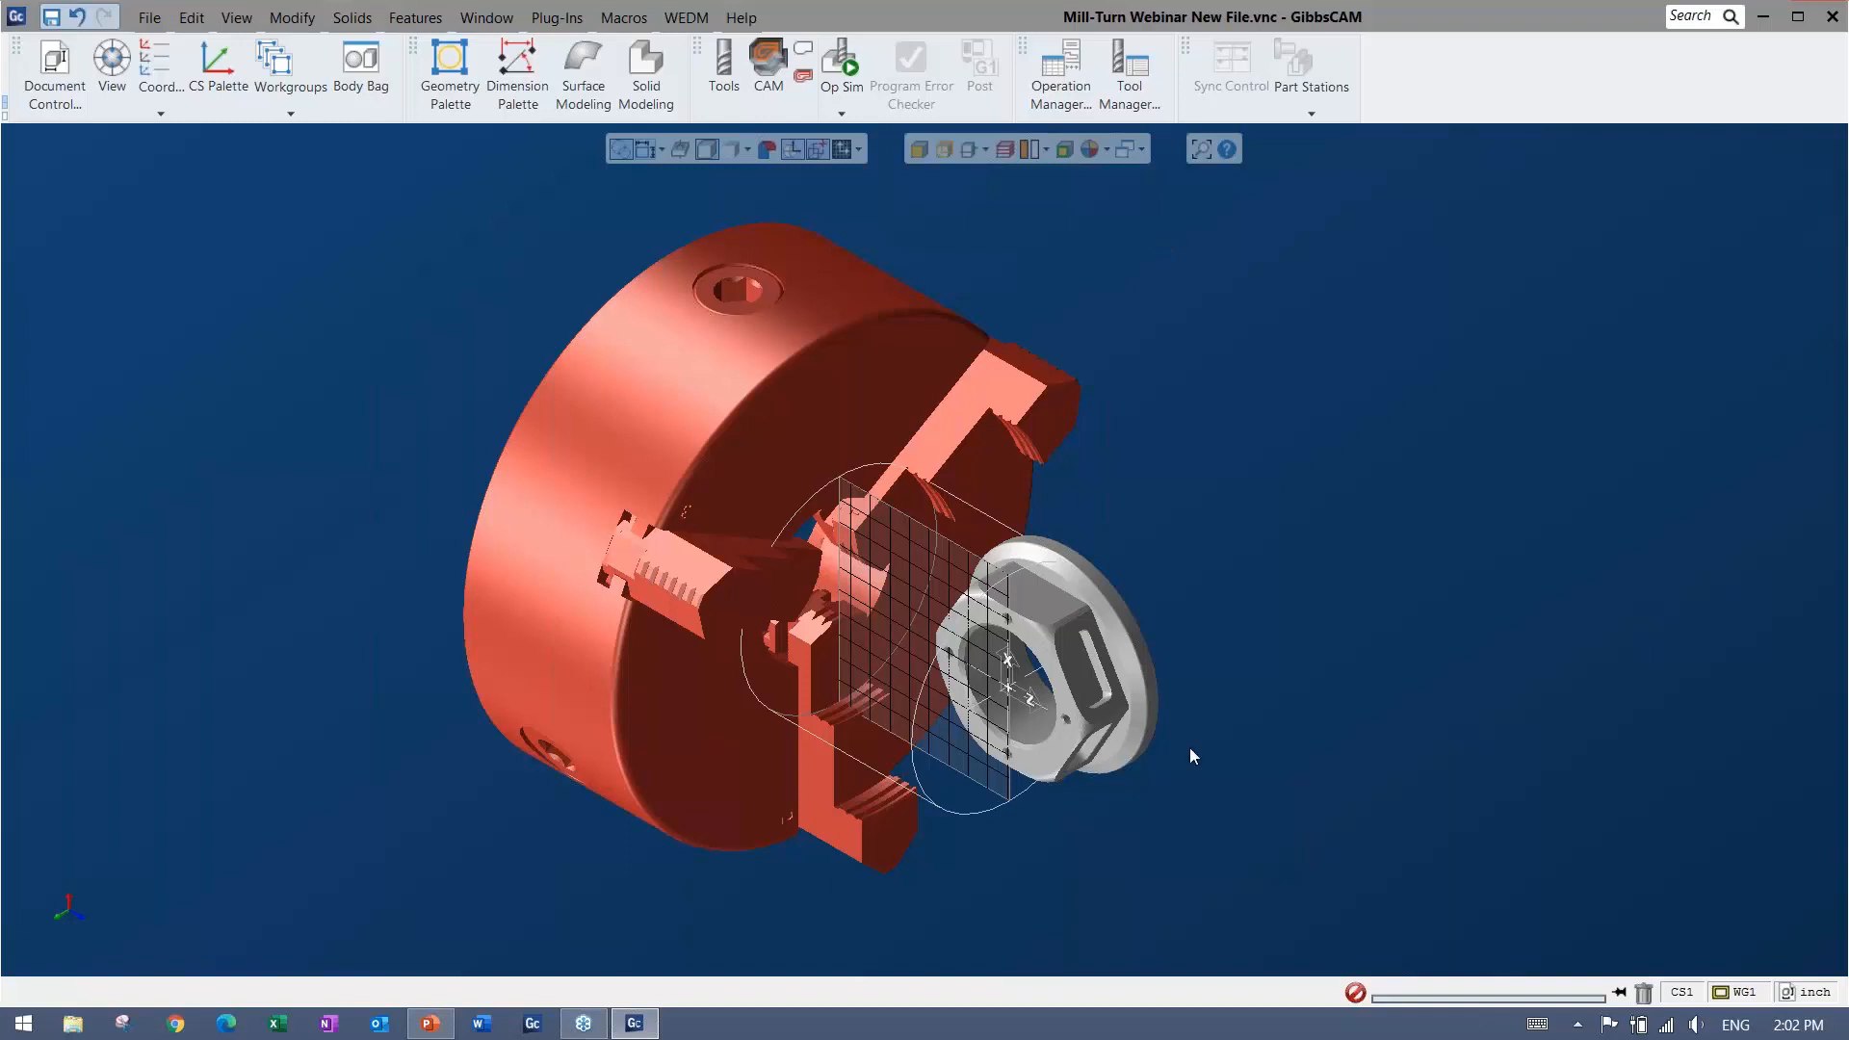
# Inspect the chuck and imported part from several angles, and hide and redisplay all solids
pyautogui.moveTo(183, 454); pyautogui.dragTo(862, 615, button='middle')
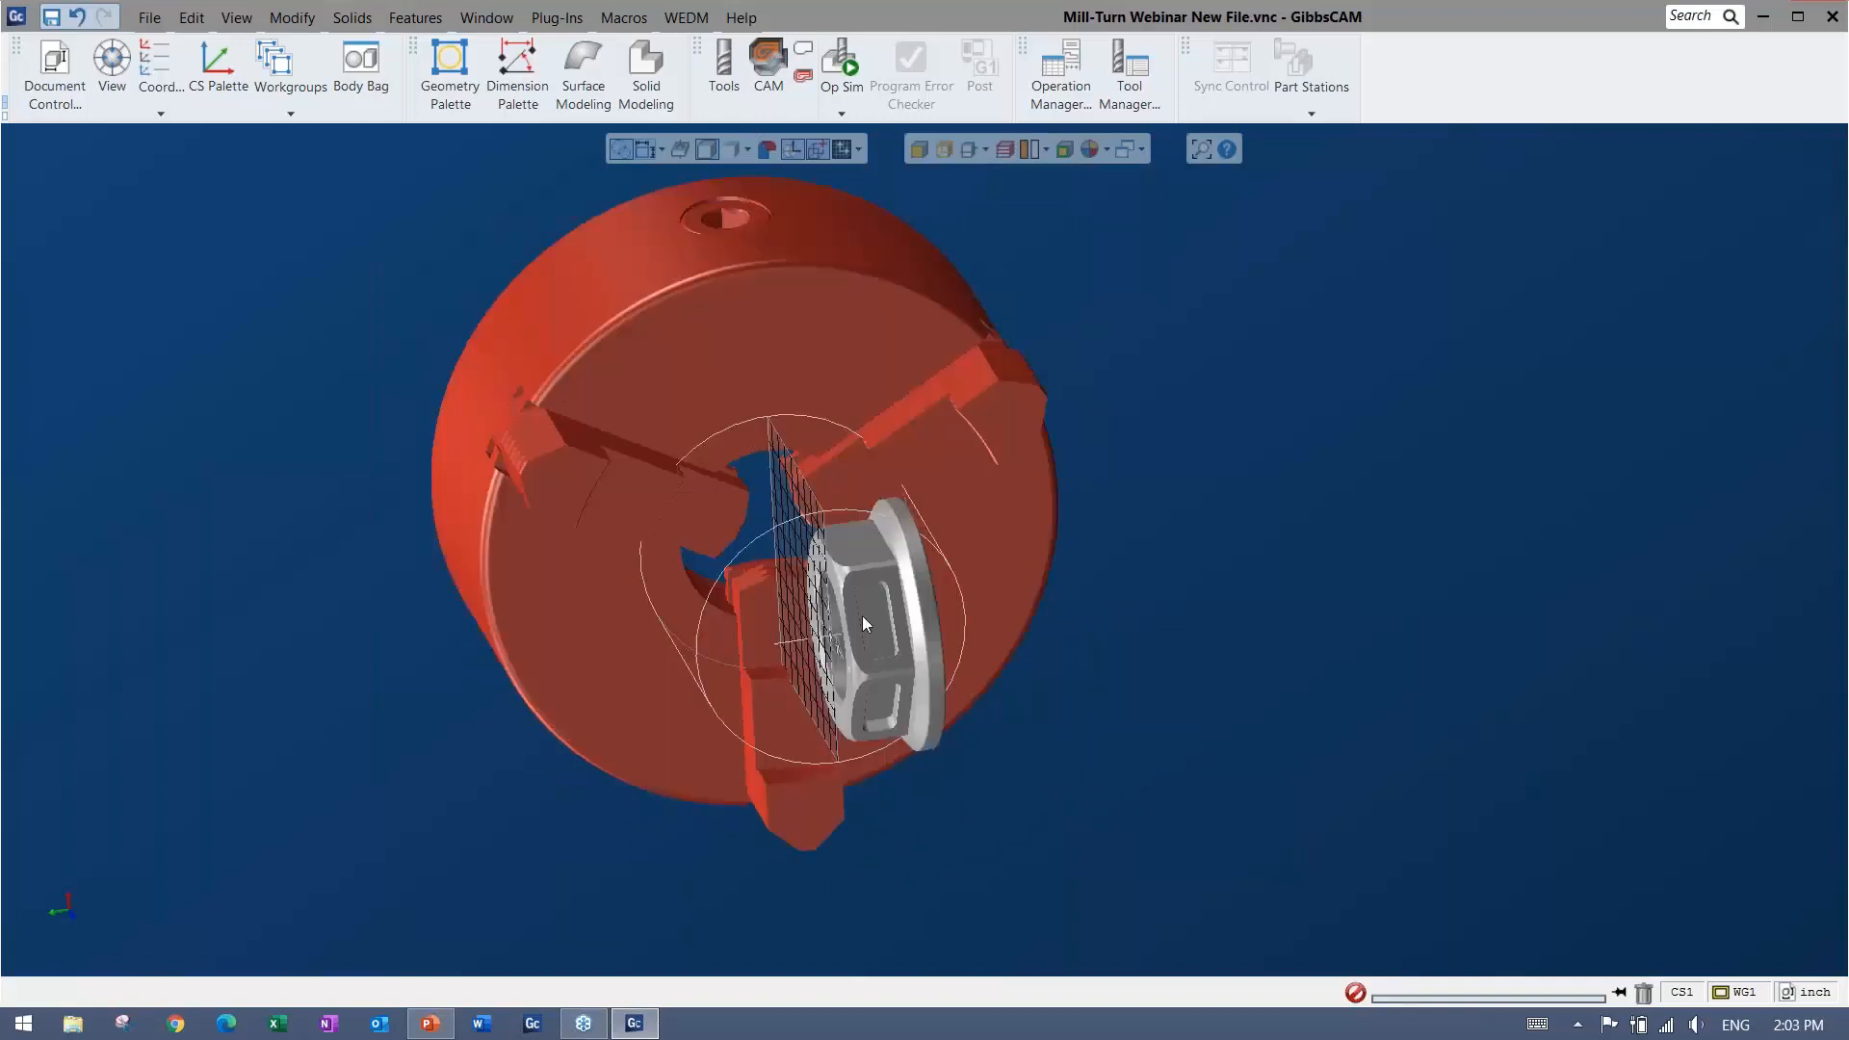
pyautogui.moveTo(1361, 577); pyautogui.dragTo(448, 441, button='middle')
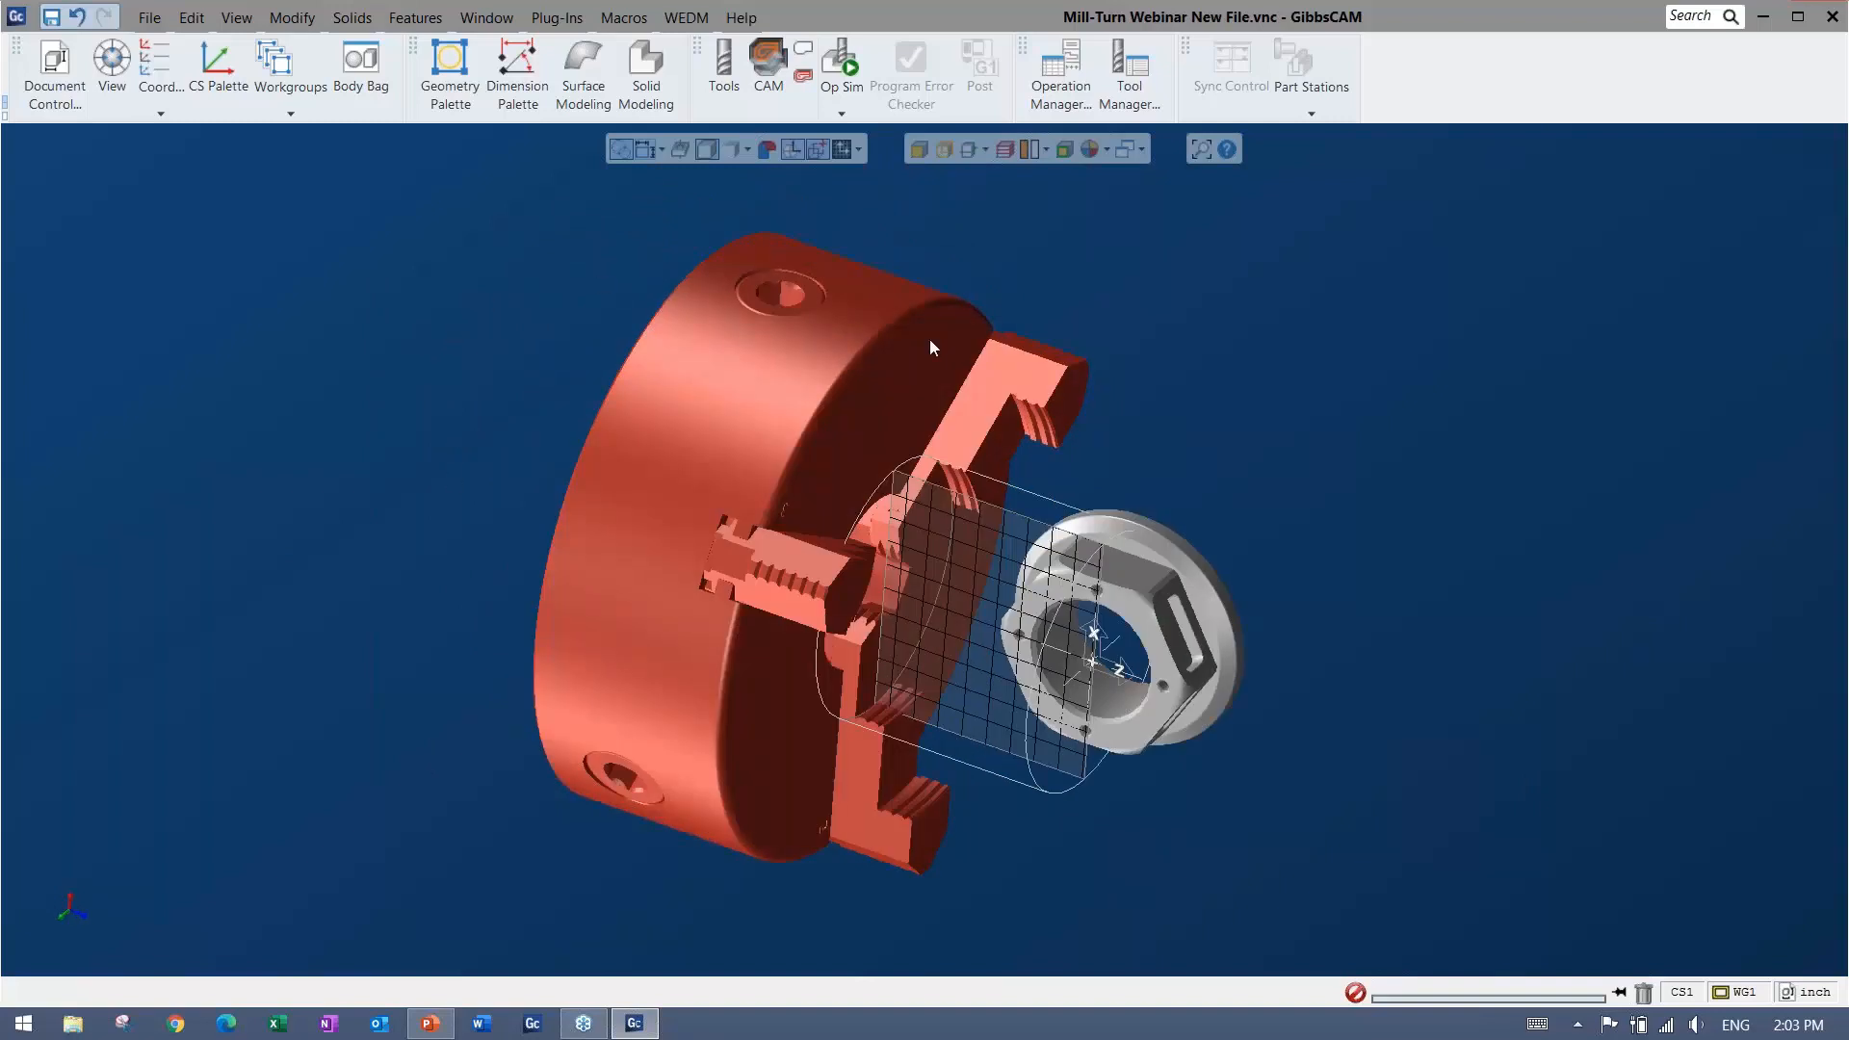
pyautogui.moveTo(818, 661); pyautogui.dragTo(760, 539, button='middle')
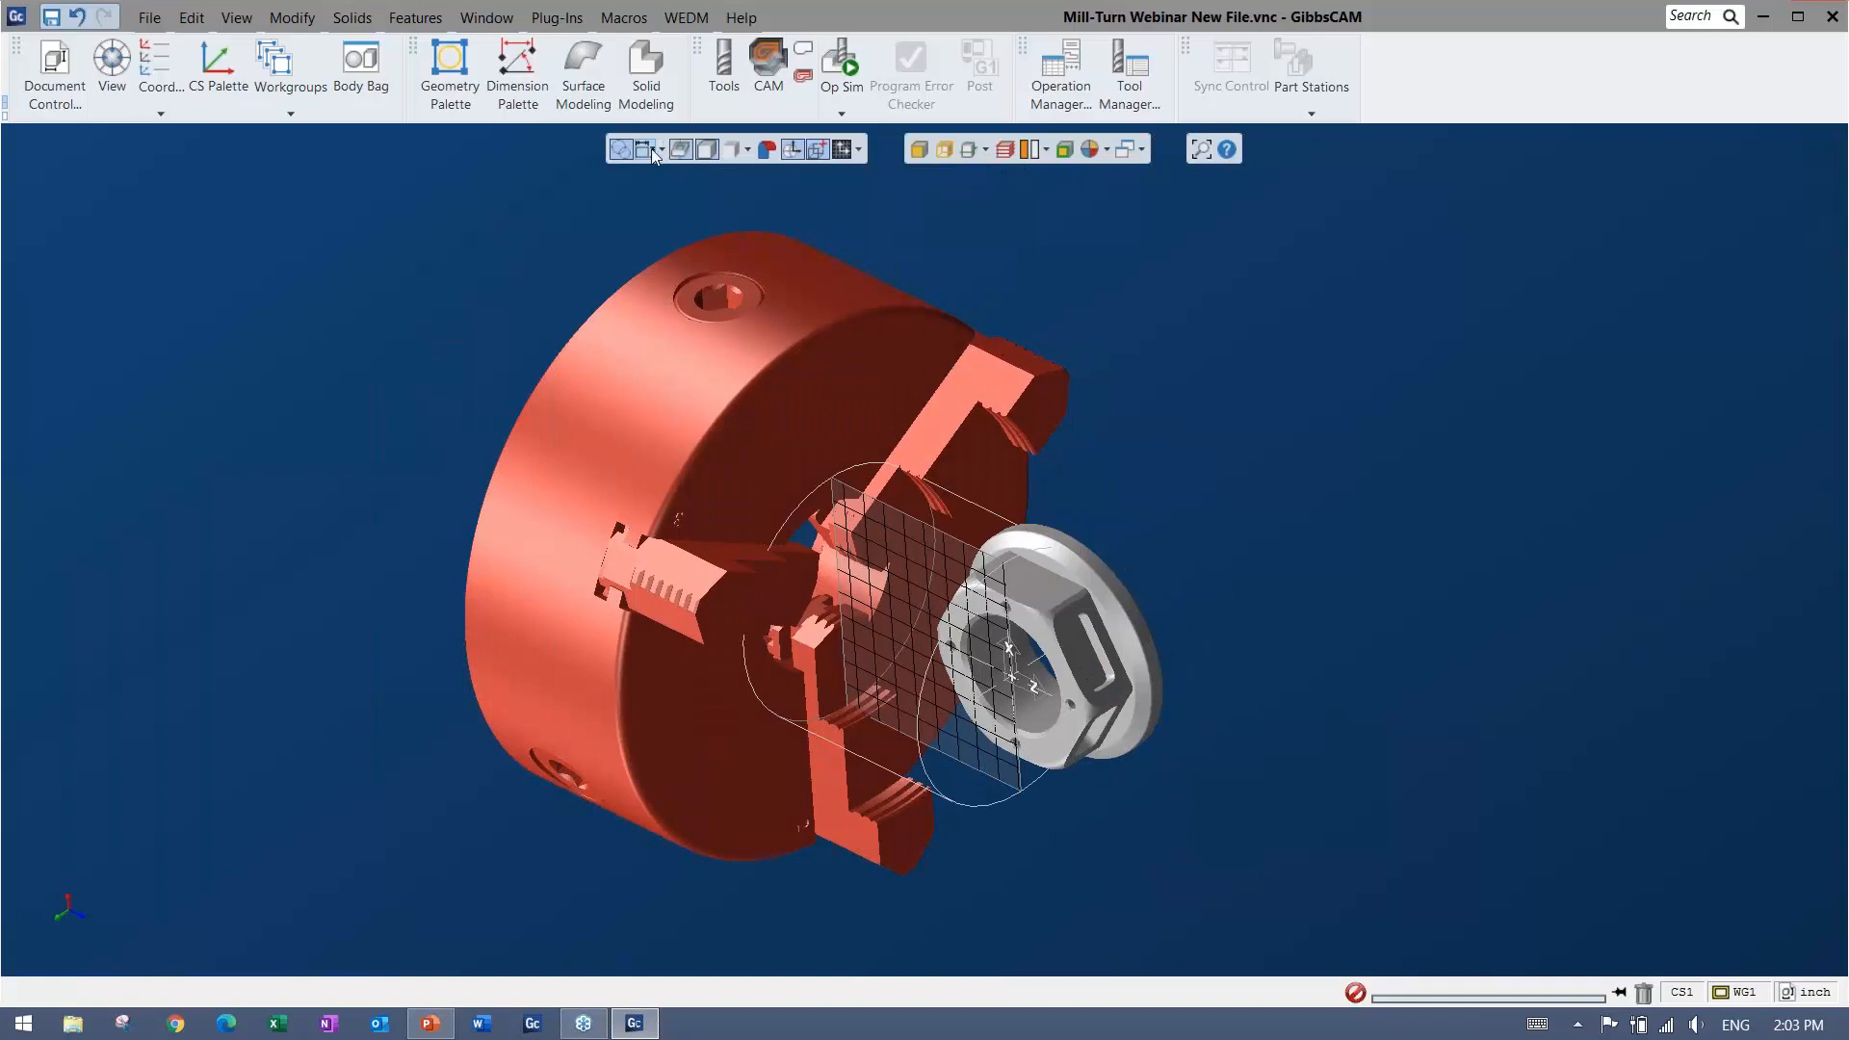
pyautogui.click(705, 151)
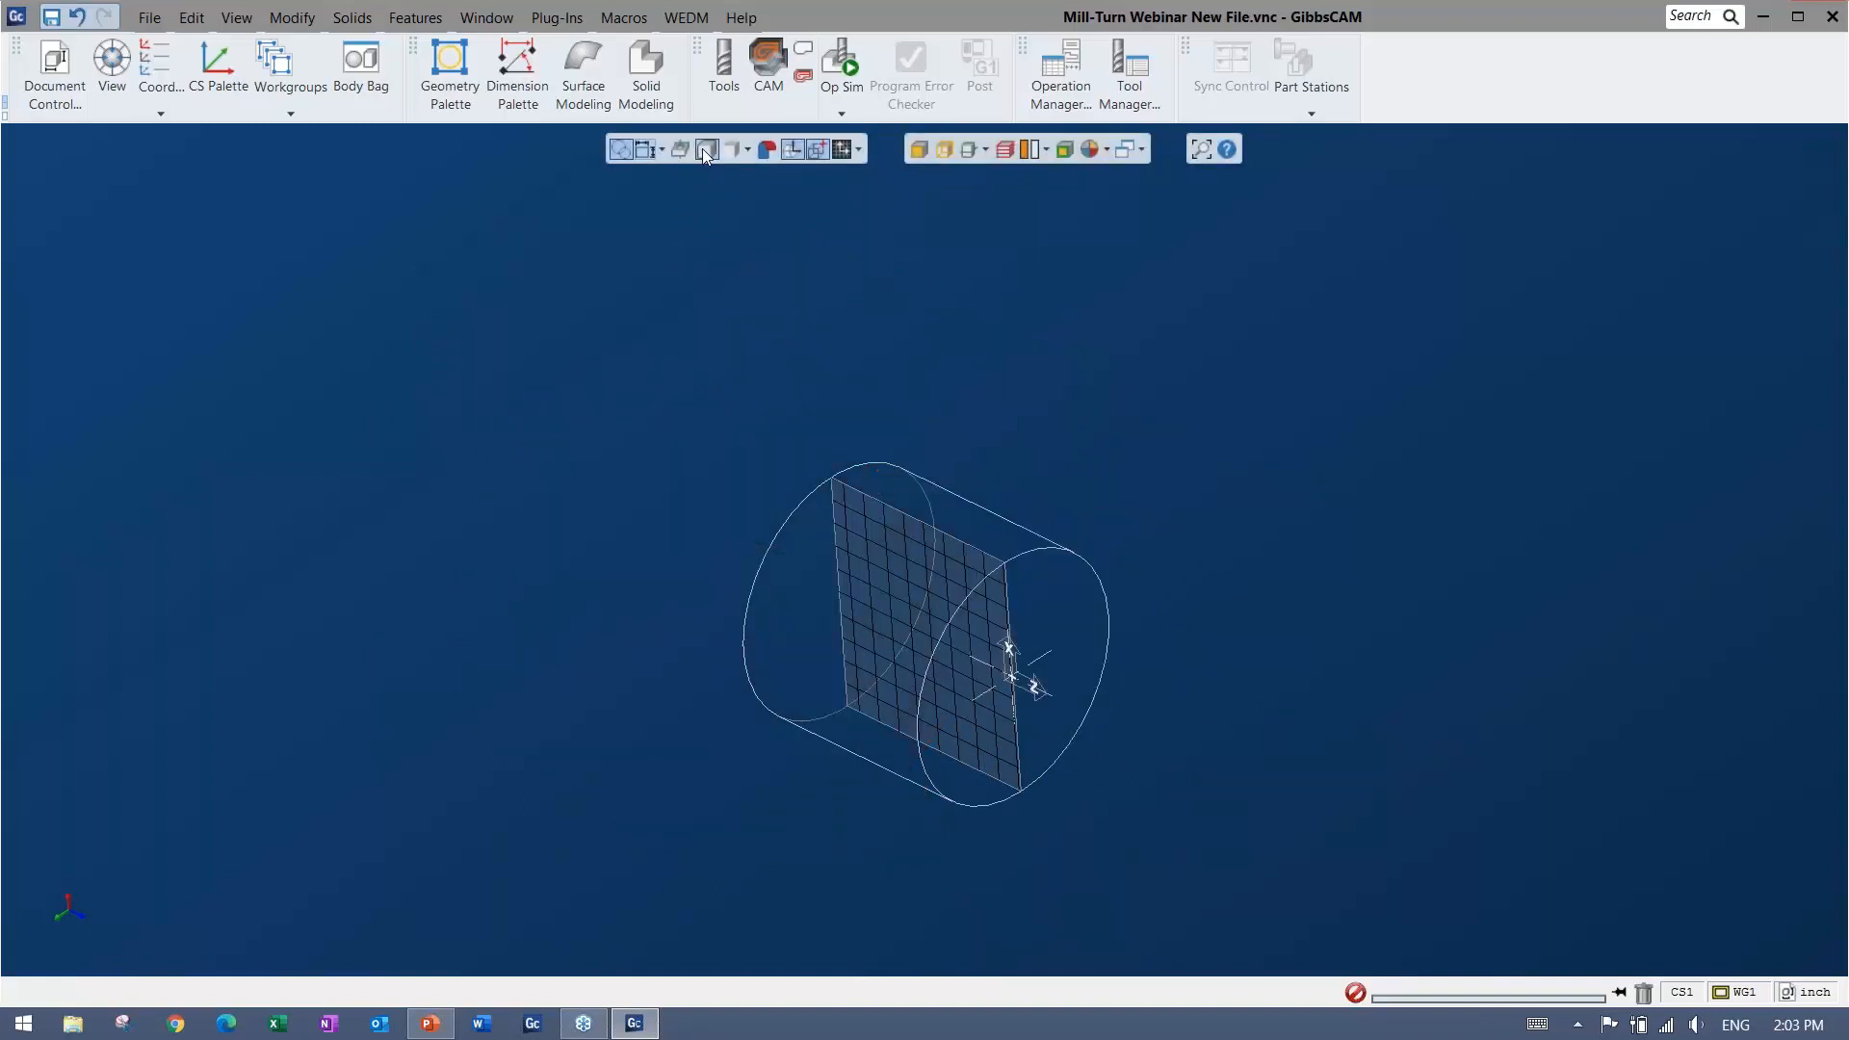
pyautogui.click(705, 150)
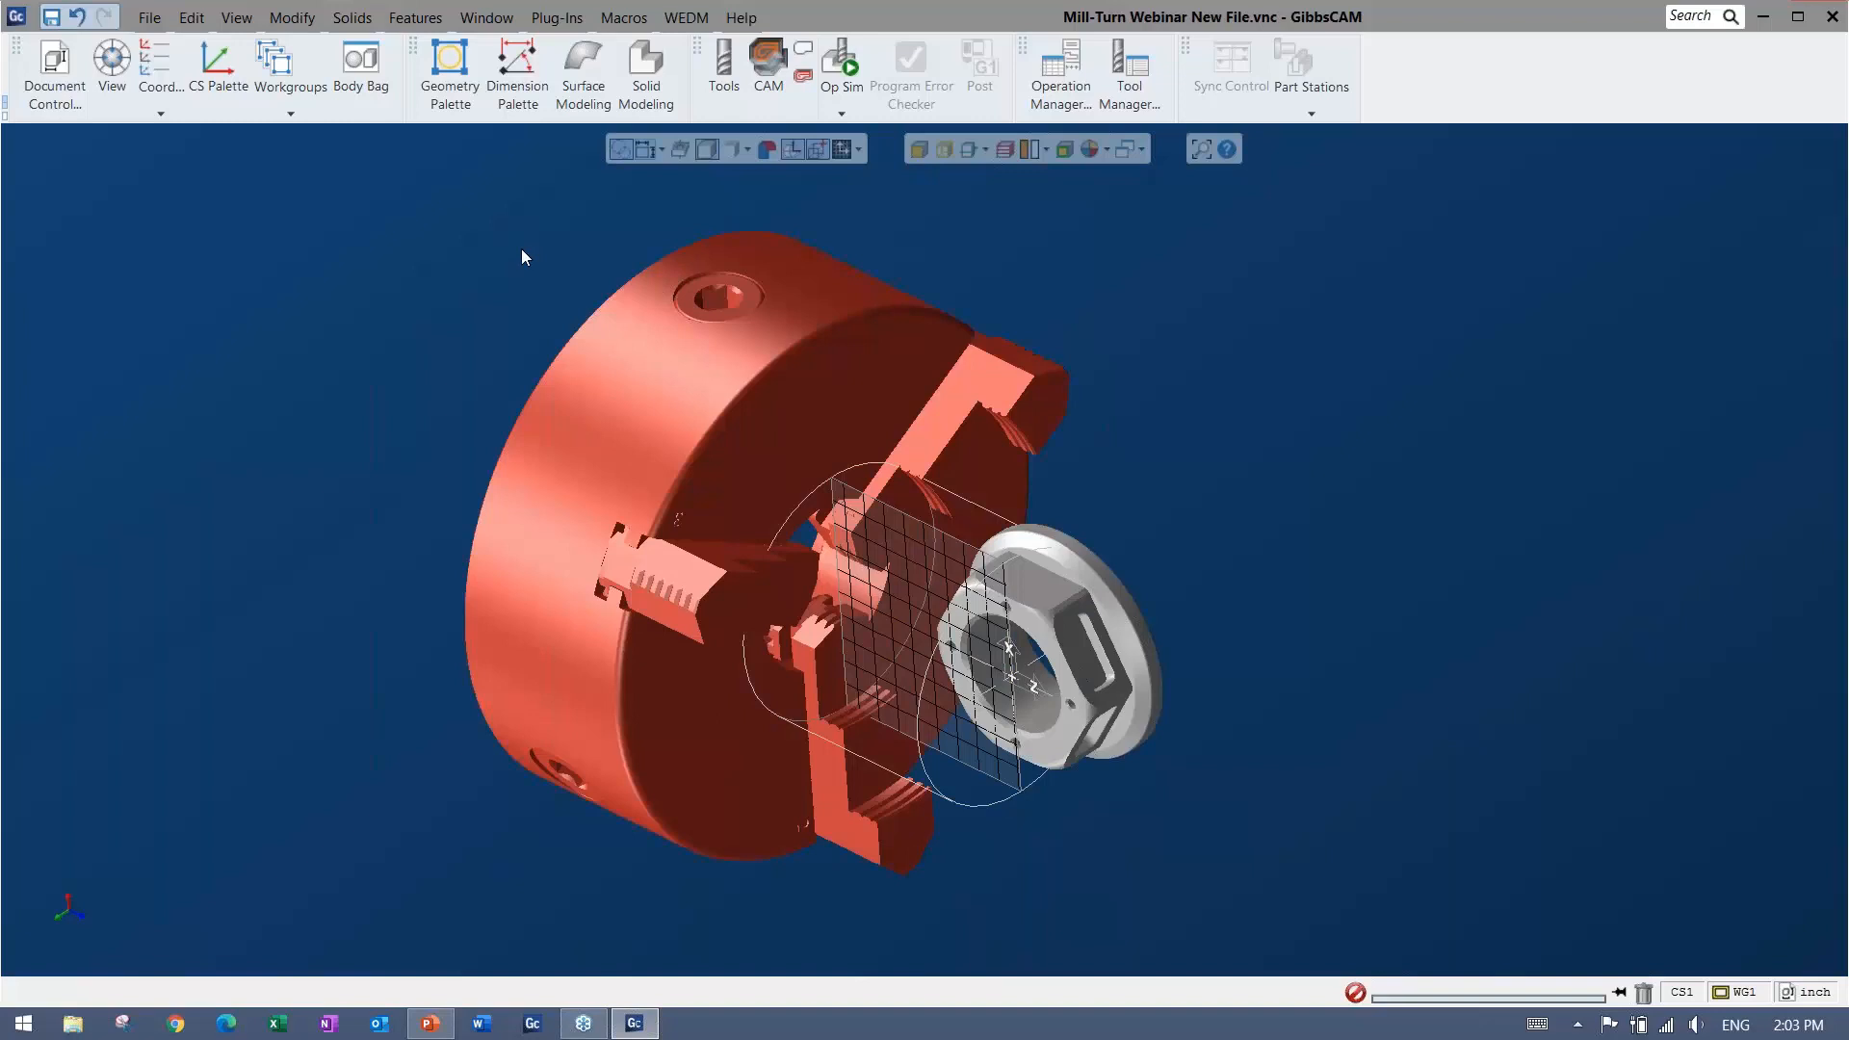
# Examine the chuck and part from isometric and rotated viewpoints, and look at the available view controls
pyautogui.moveTo(952, 716); pyautogui.dragTo(470, 672, button='middle')
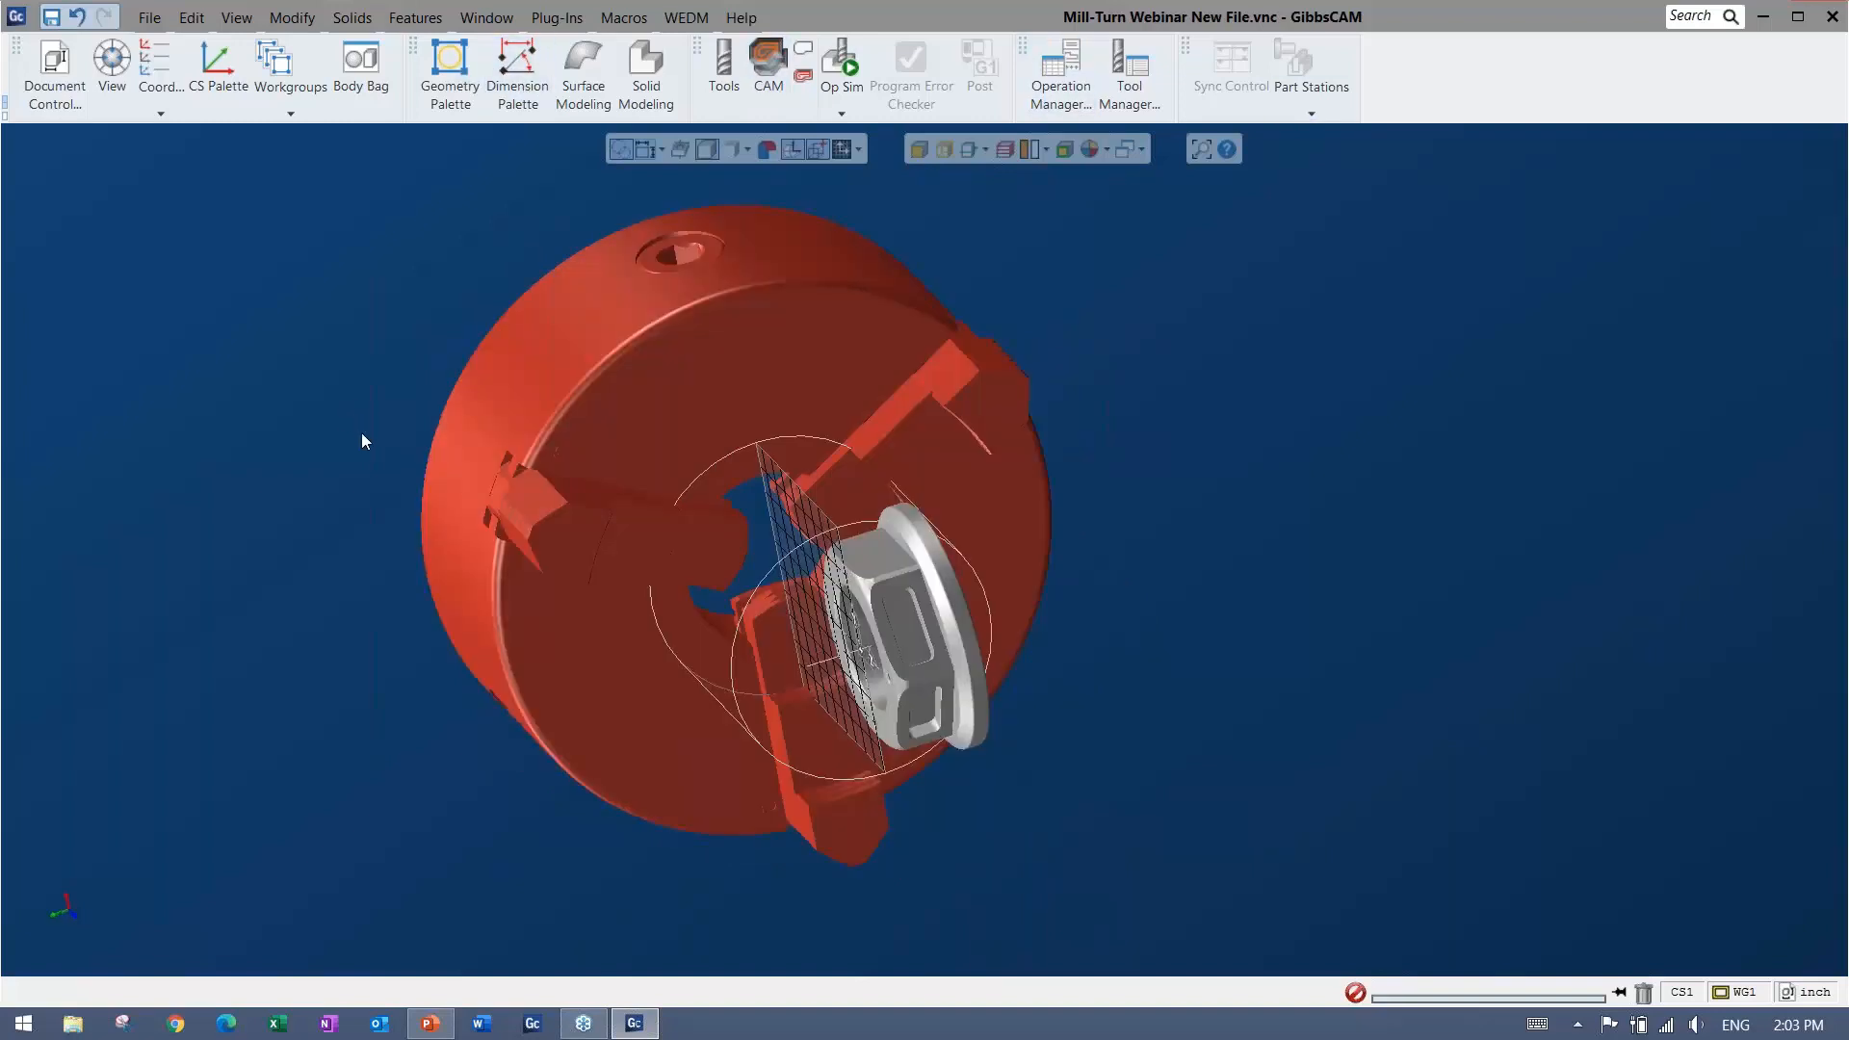
pyautogui.moveTo(362, 435); pyautogui.dragTo(948, 578, button='middle')
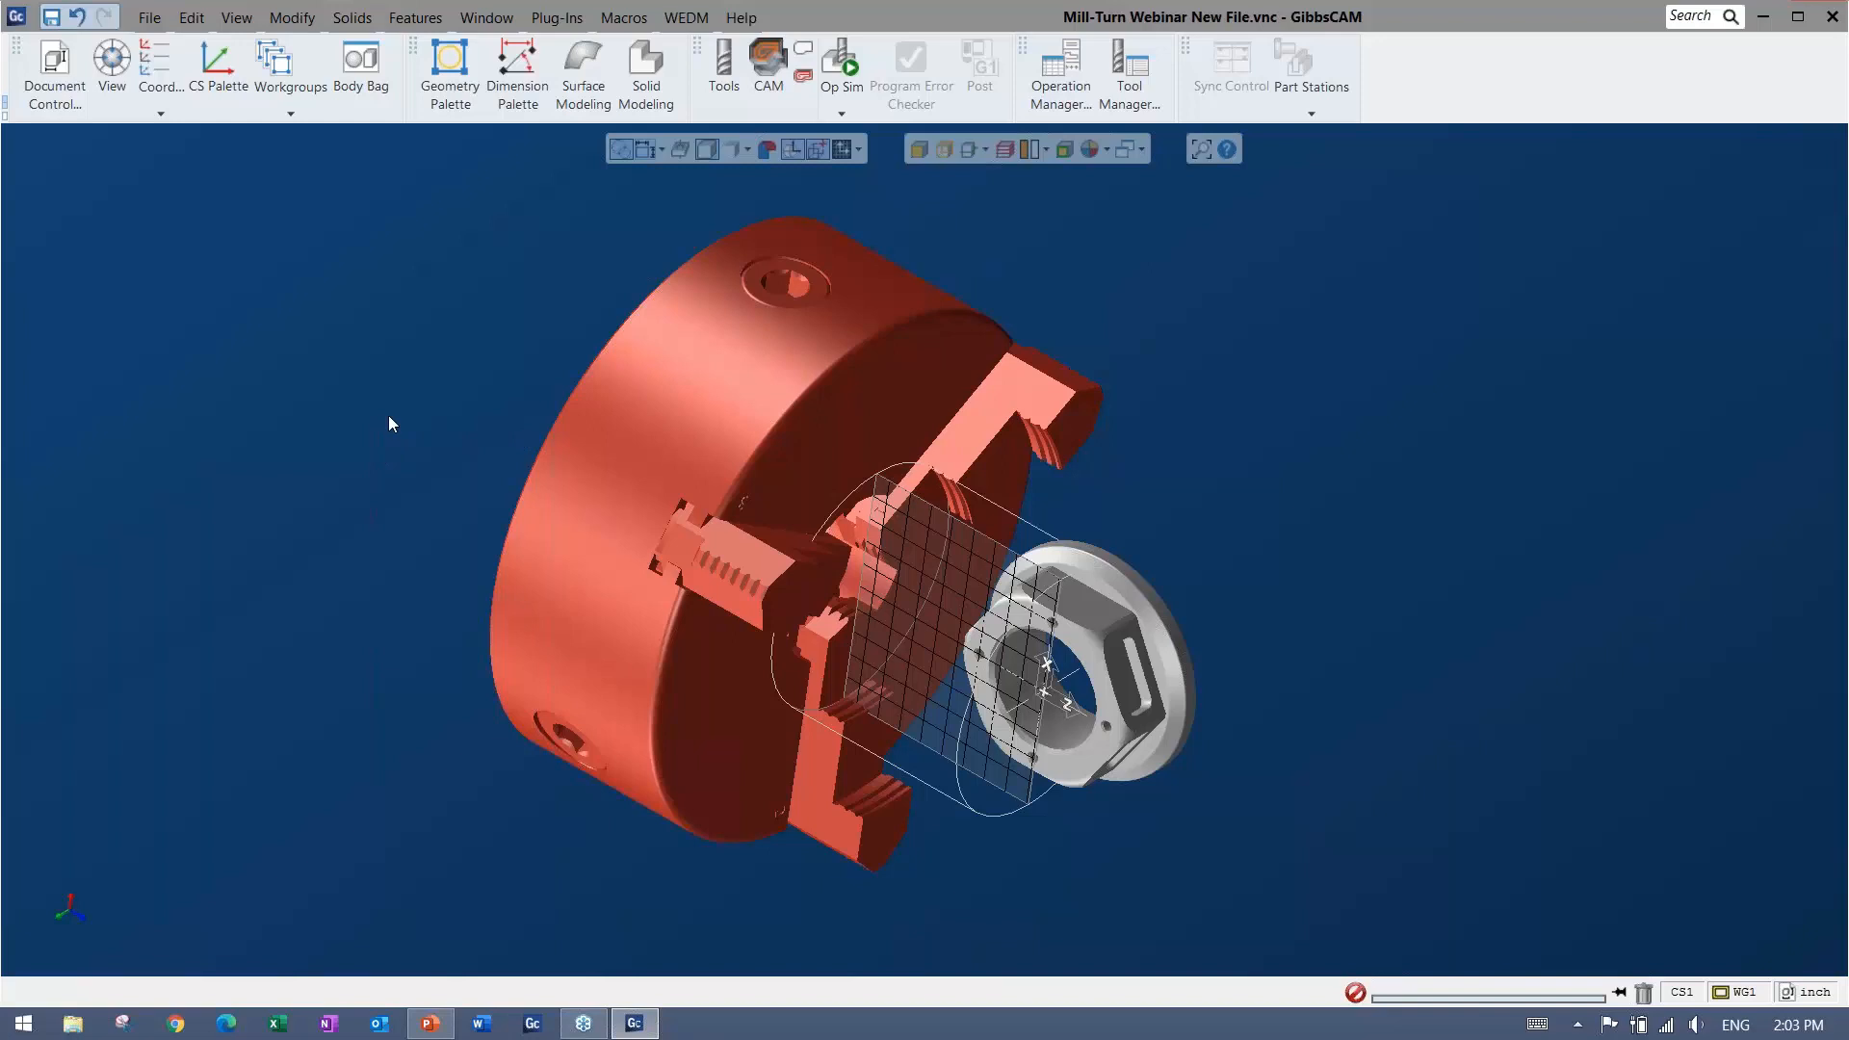
pyautogui.hotkey('ctrl', 'i')
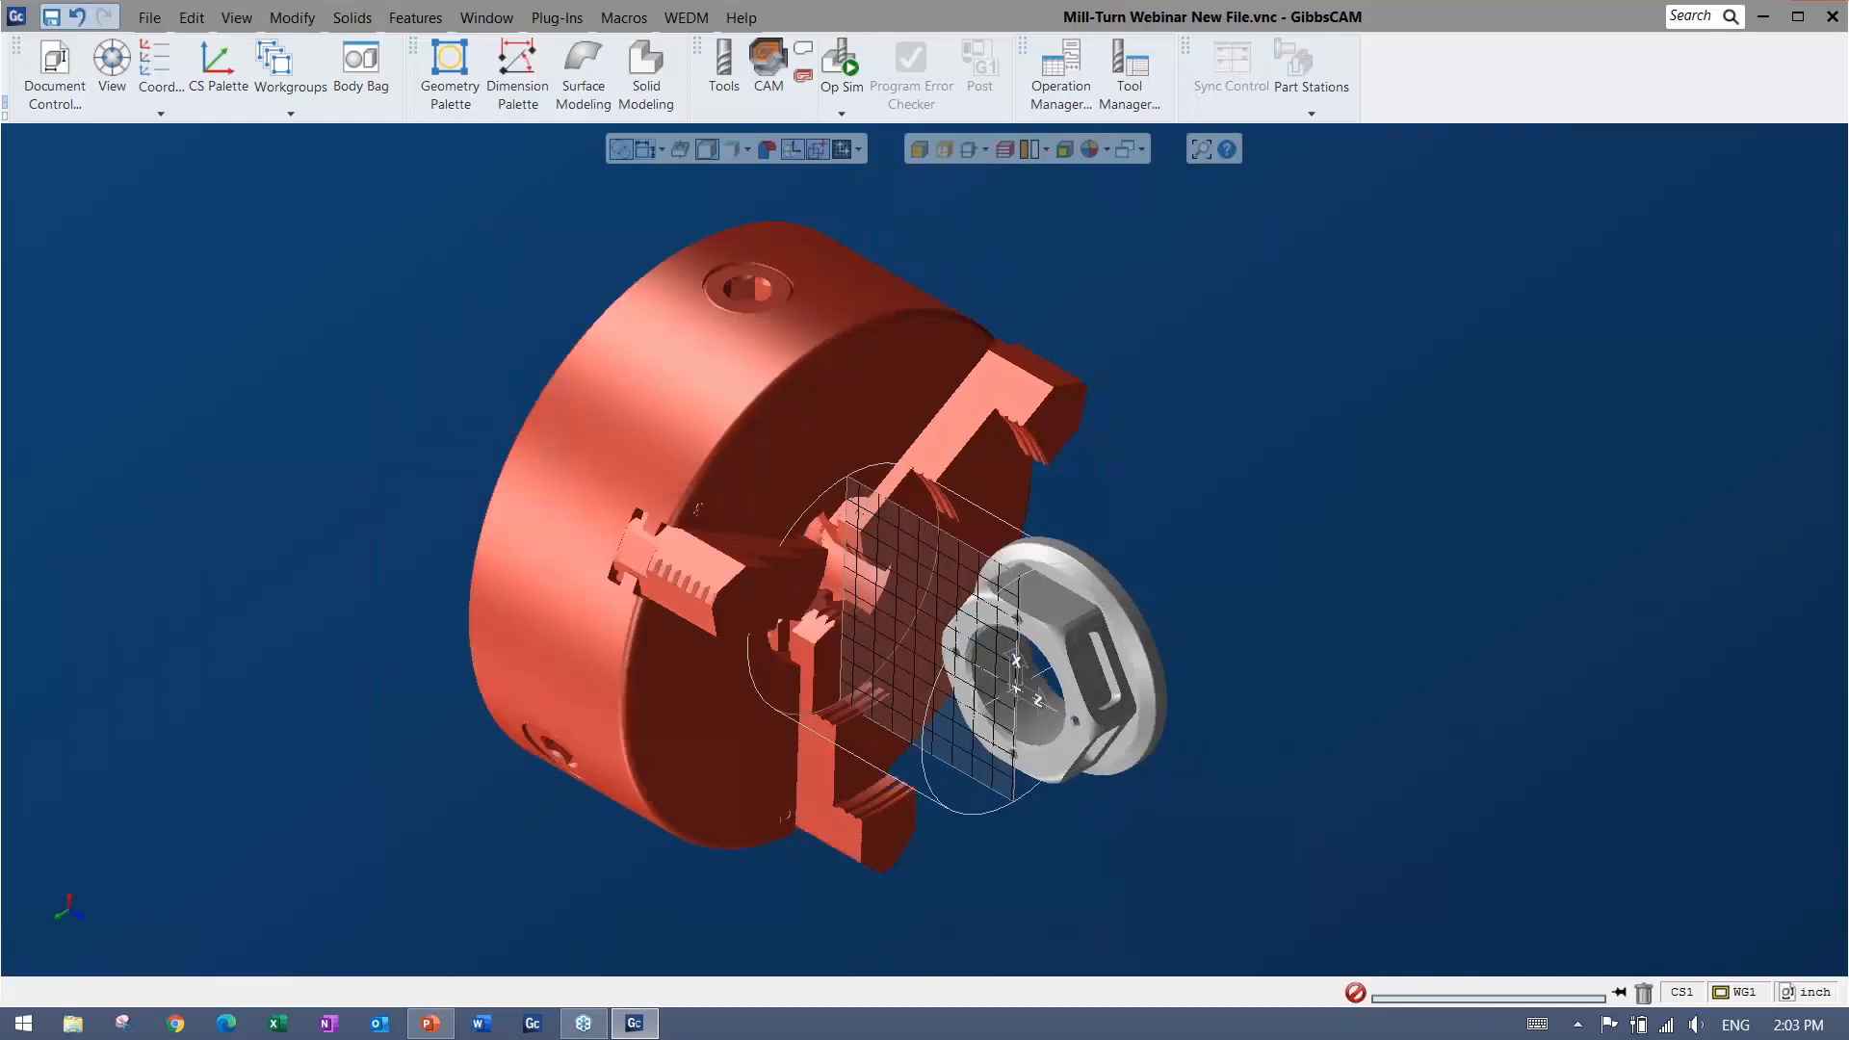
pyautogui.scroll(-5, 685, 472)
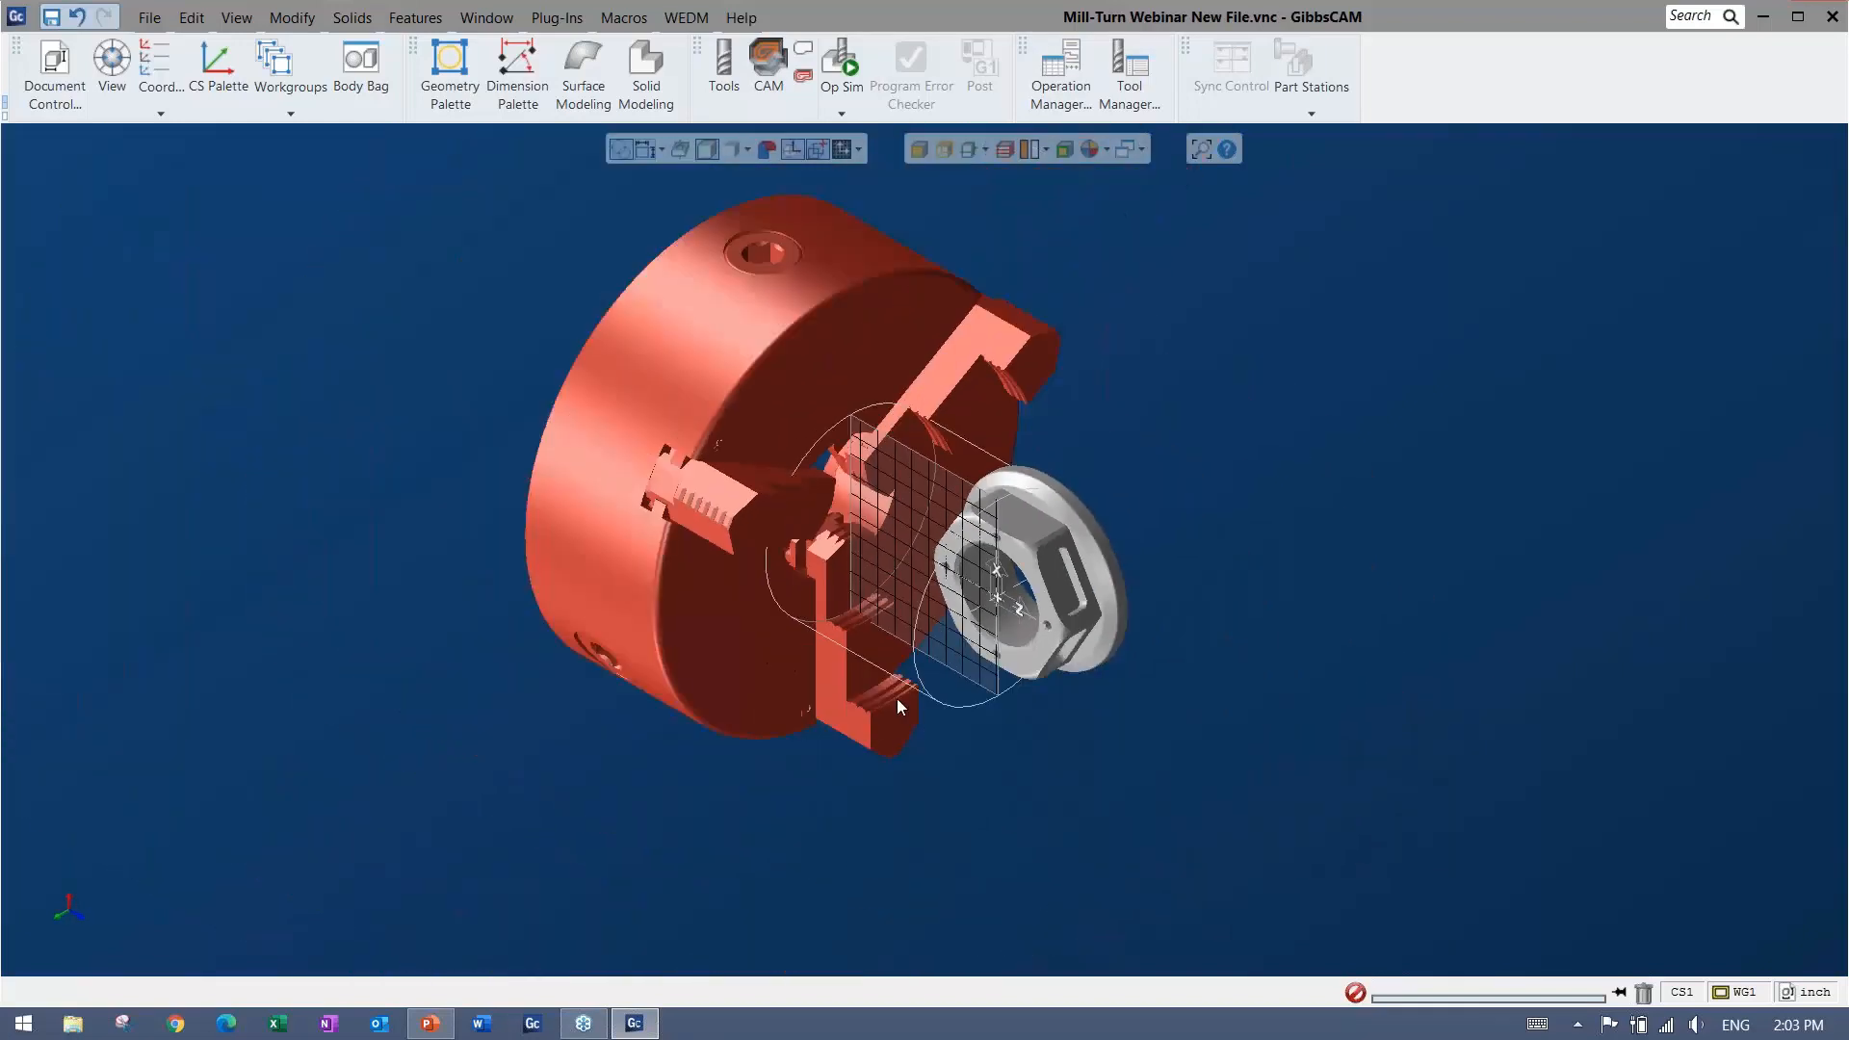
pyautogui.moveTo(897, 699); pyautogui.dragTo(1534, 731, button='middle')
pyautogui.click(111, 72)
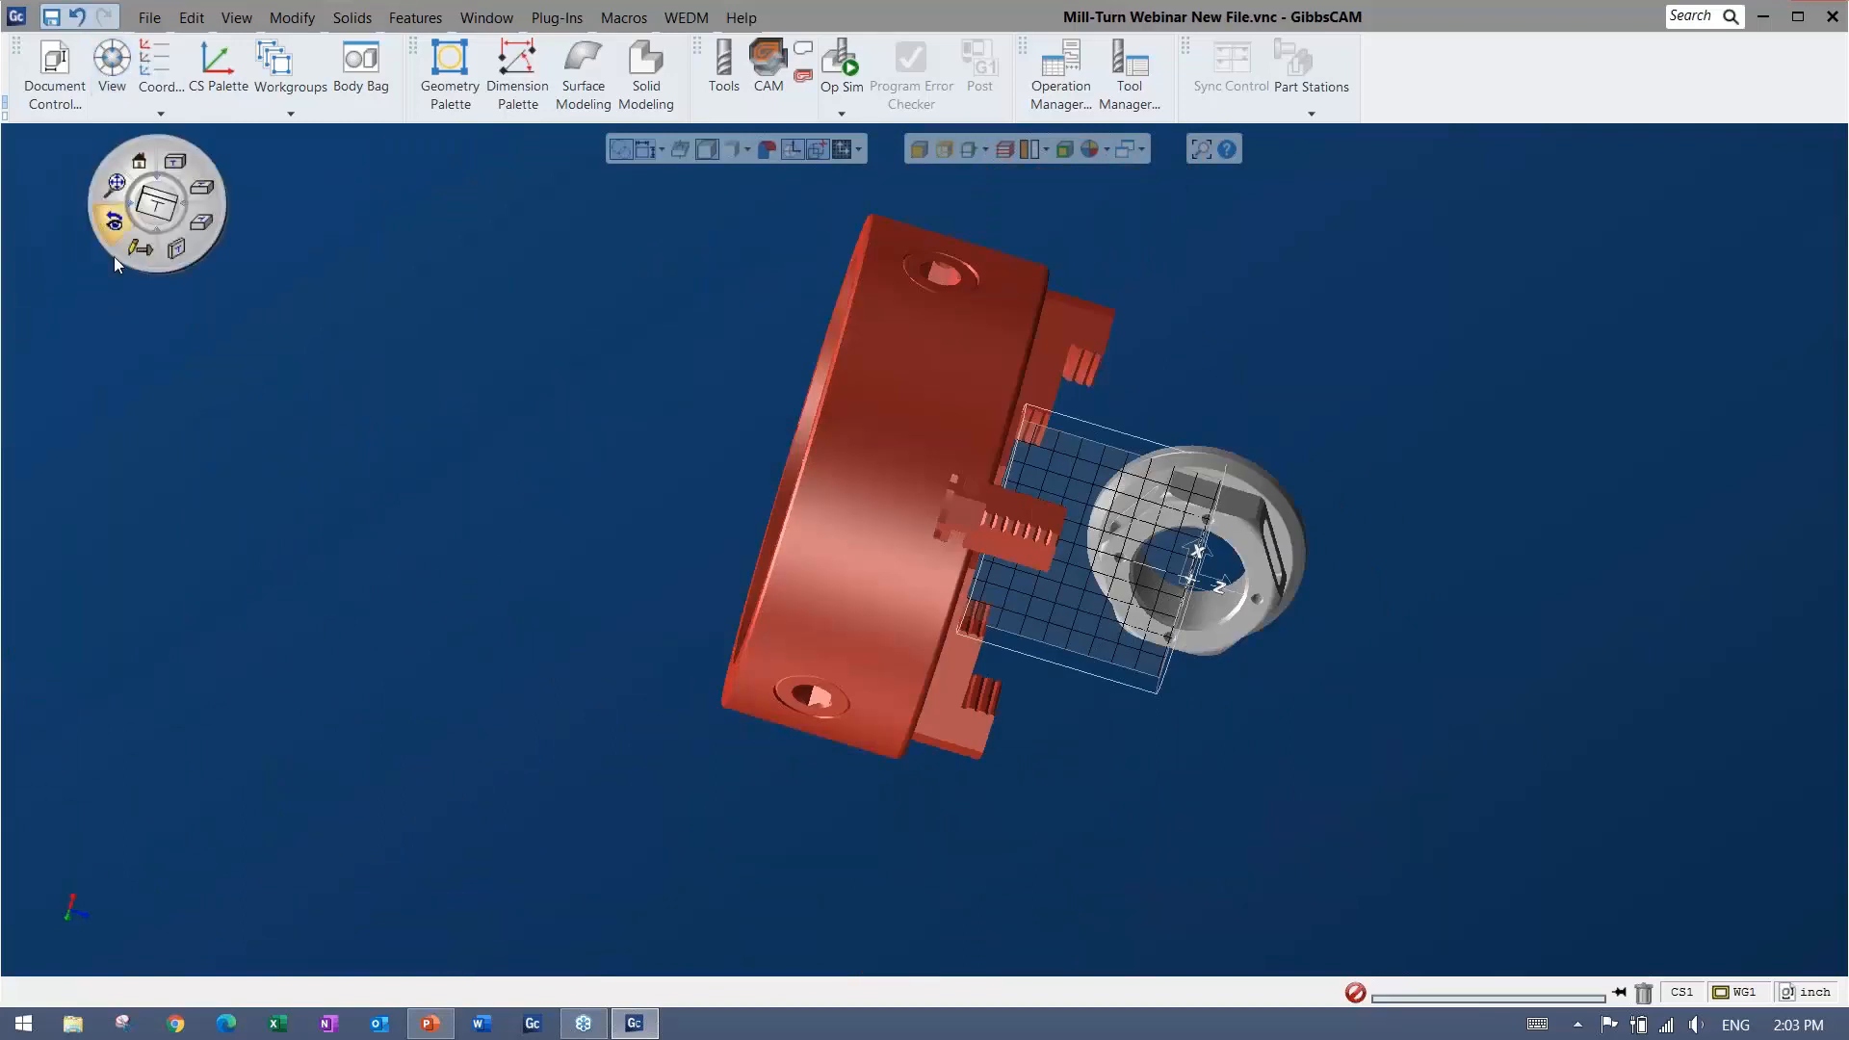
pyautogui.click(110, 81)
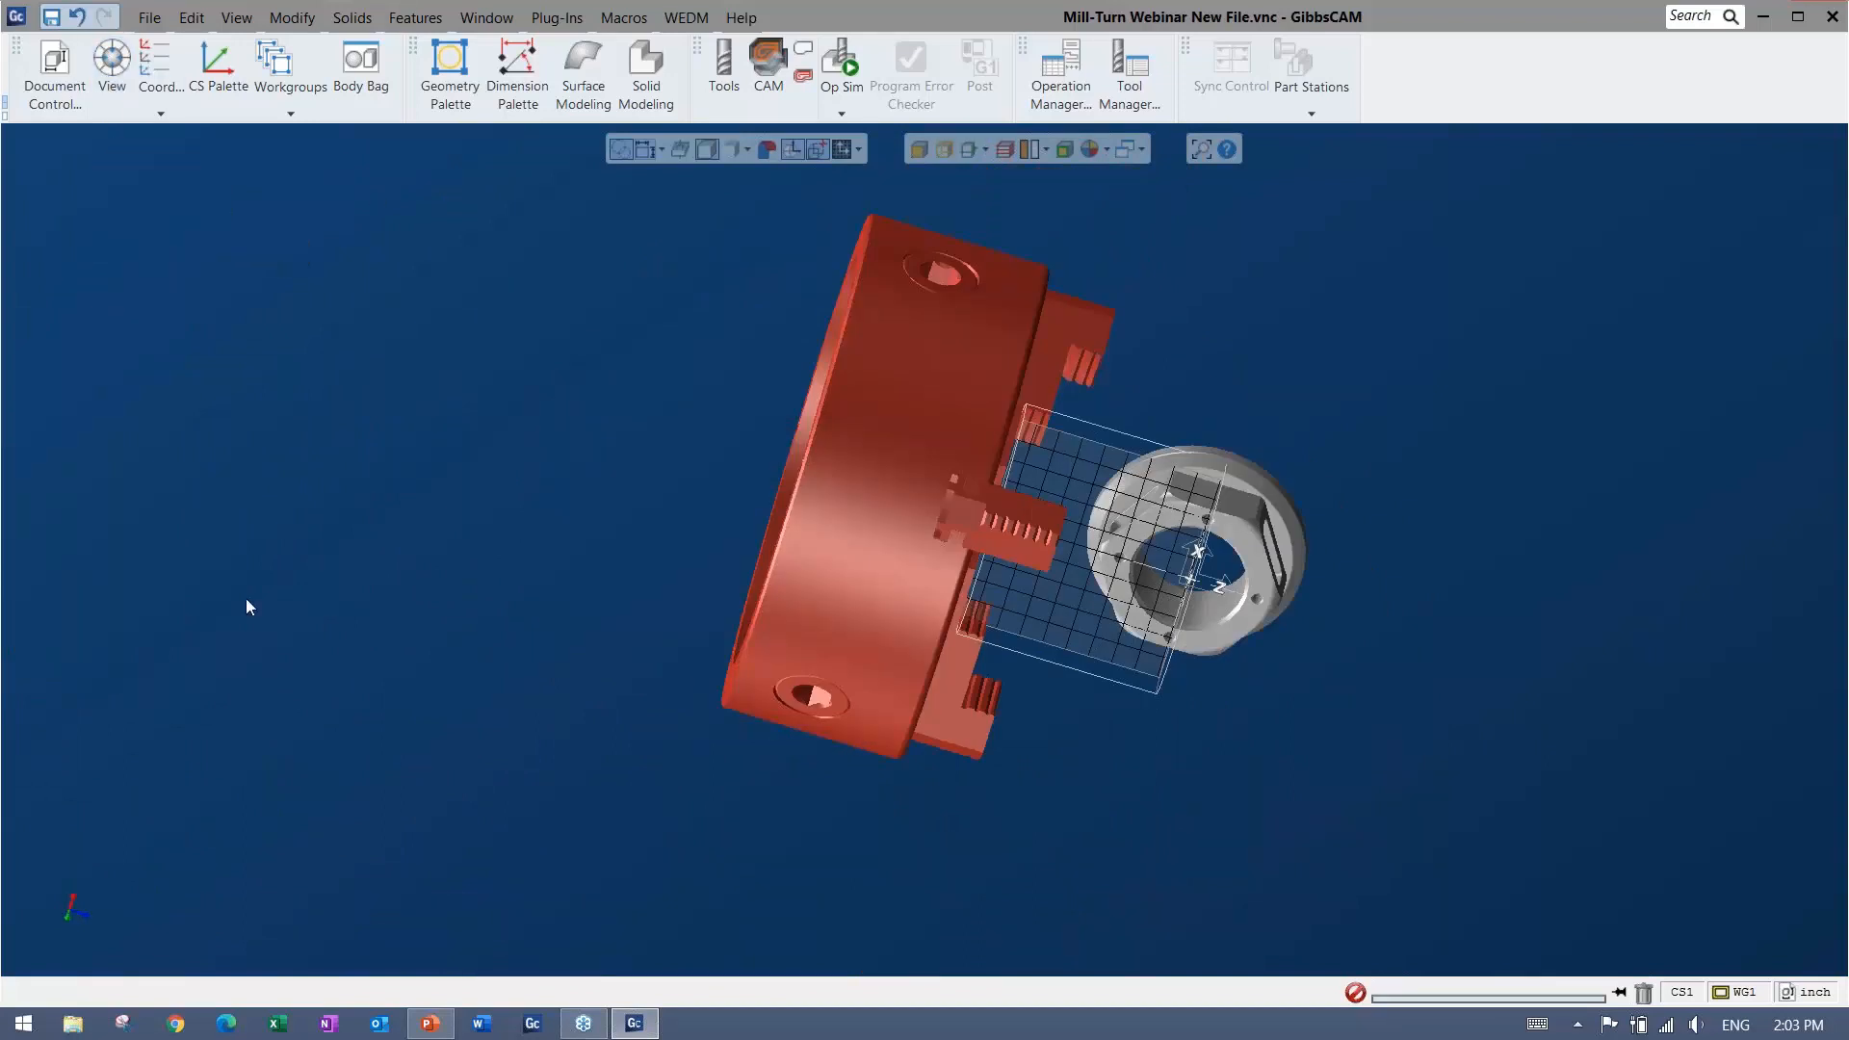
pyautogui.moveTo(248, 605); pyautogui.dragTo(402, 436, button='middle')
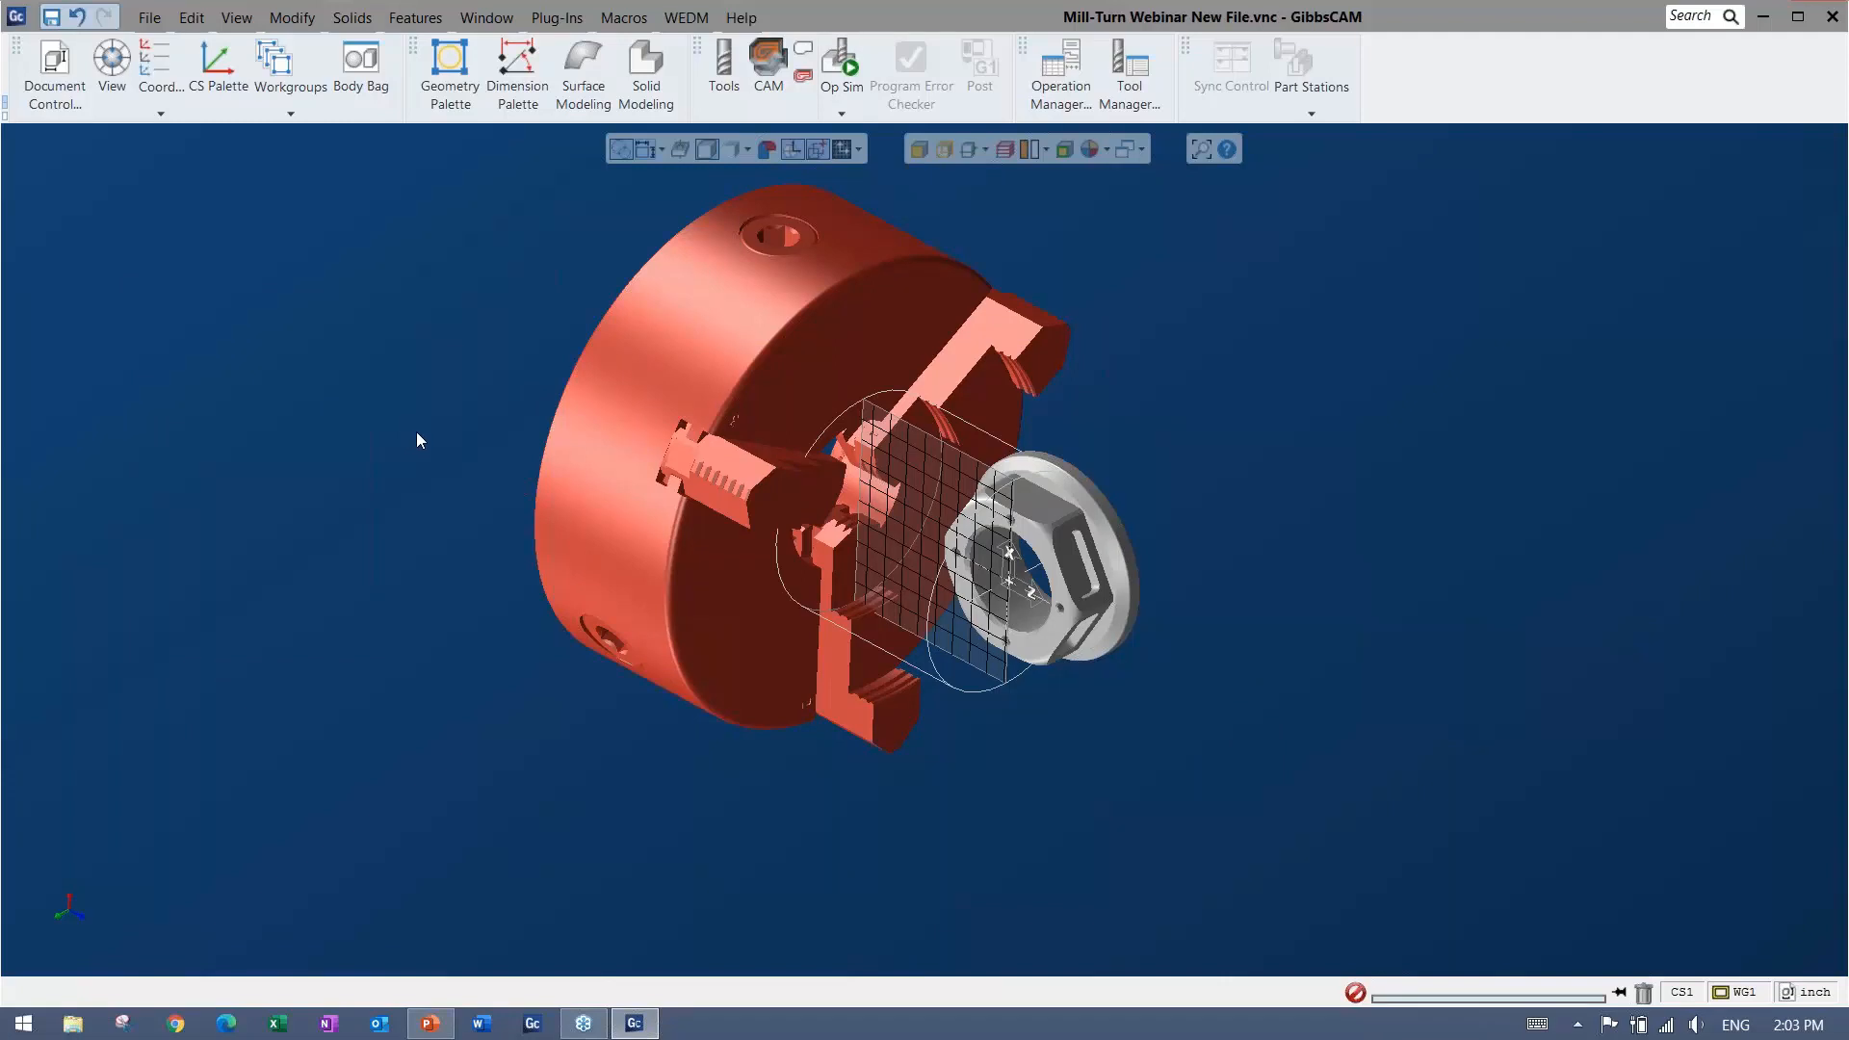
# Put the chuck solid into the Body Bag and check the bag's contents and the workgroup list
pyautogui.scroll(5, 417, 439)
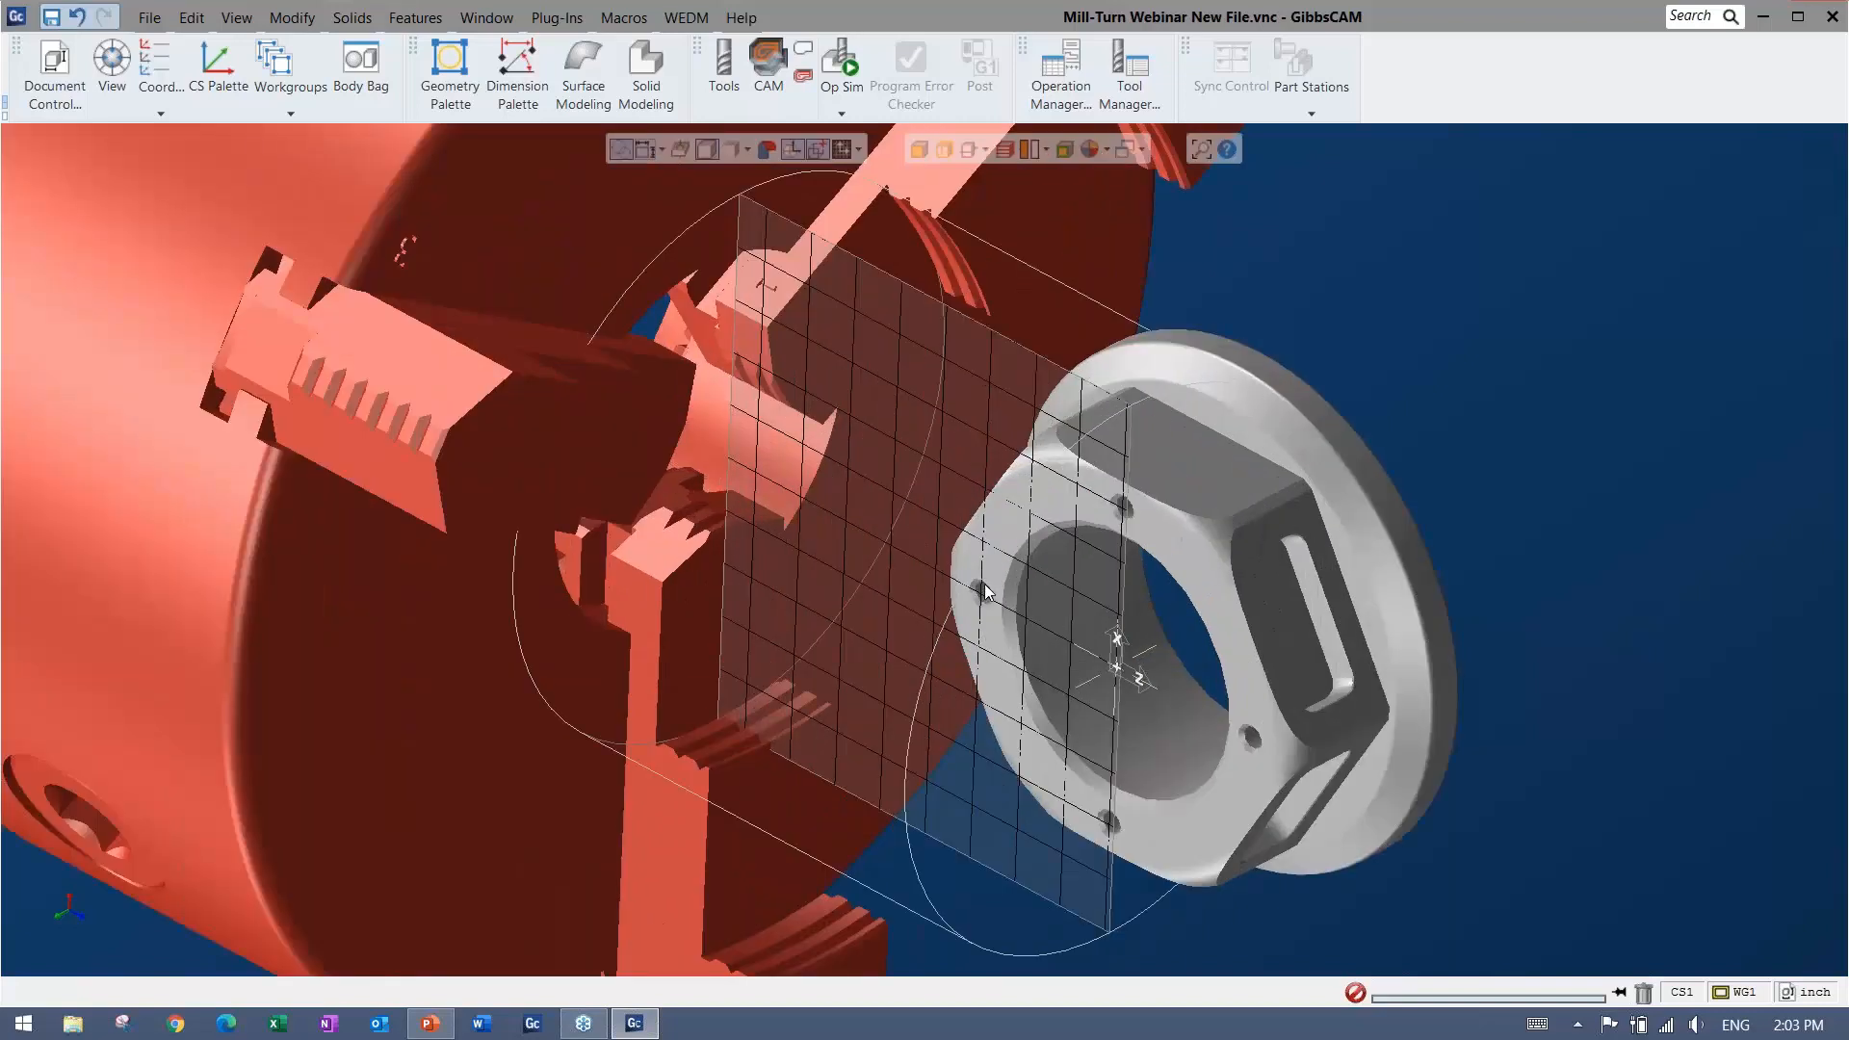
pyautogui.scroll(-3, 896, 530)
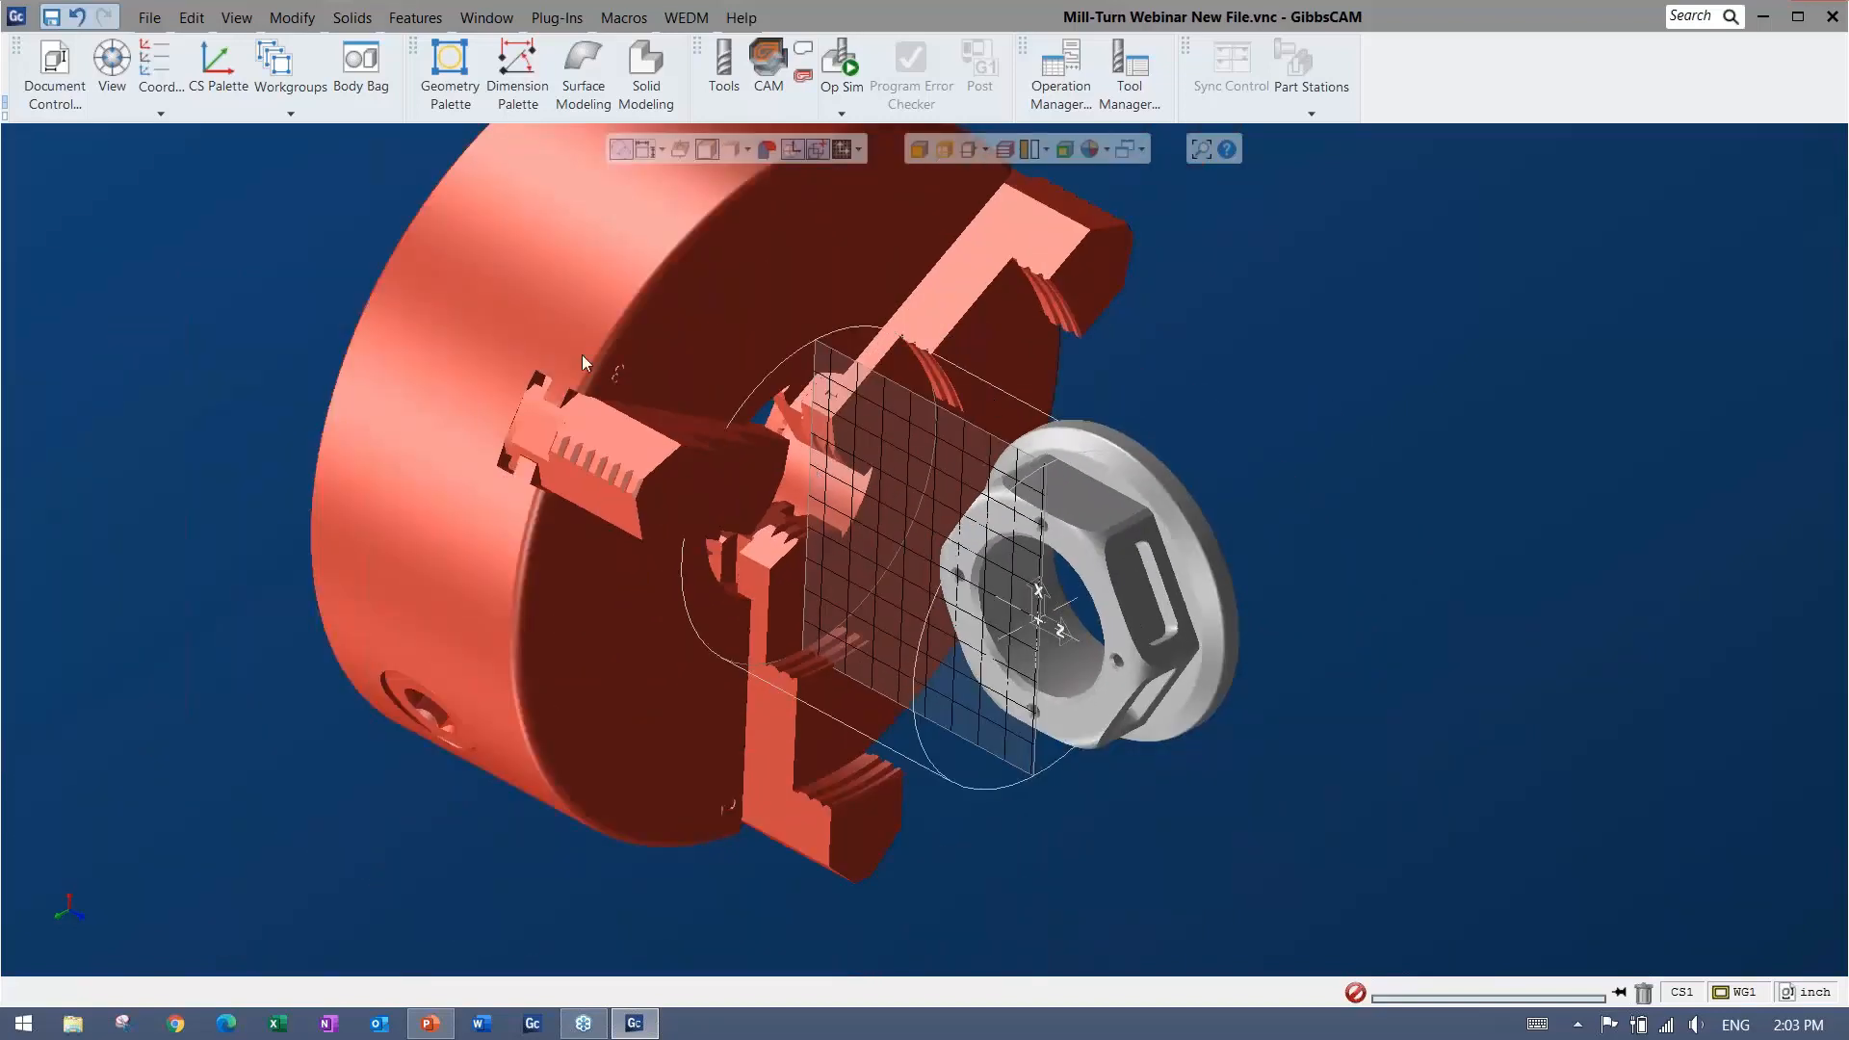
pyautogui.click(693, 332)
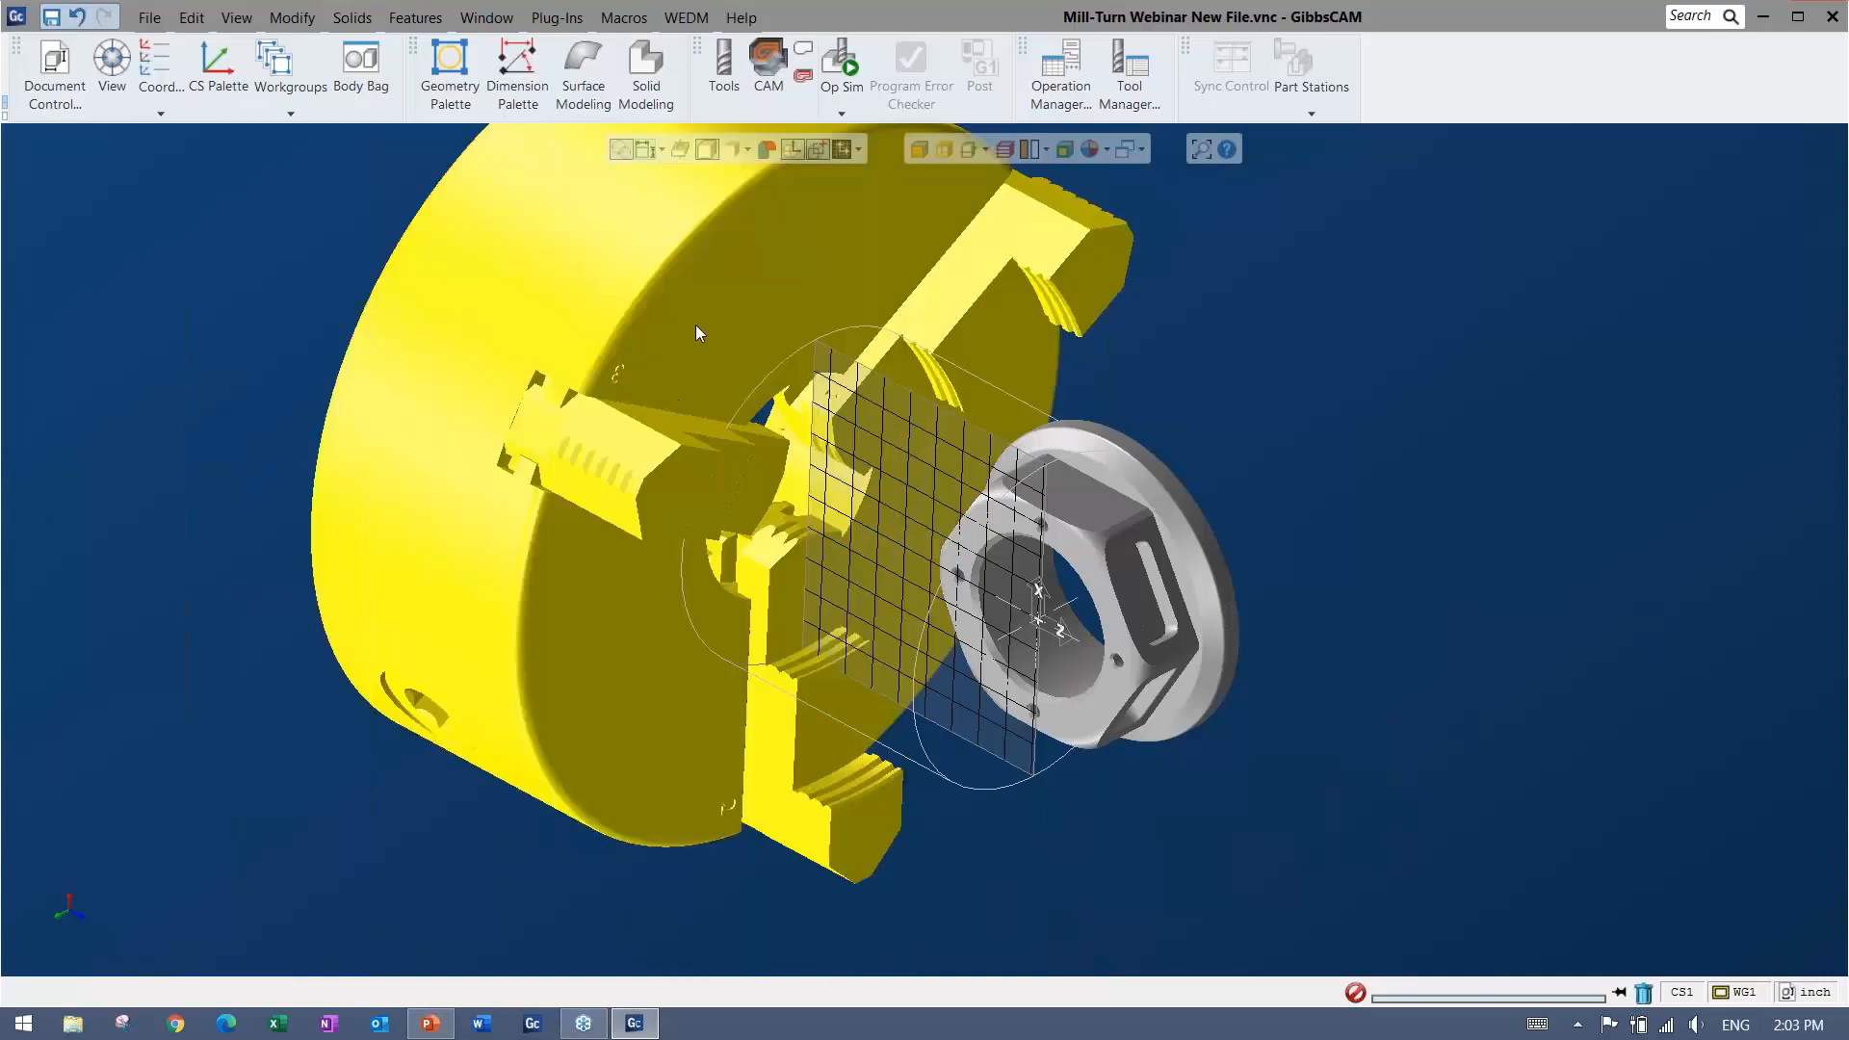
pyautogui.doubleClick(696, 323)
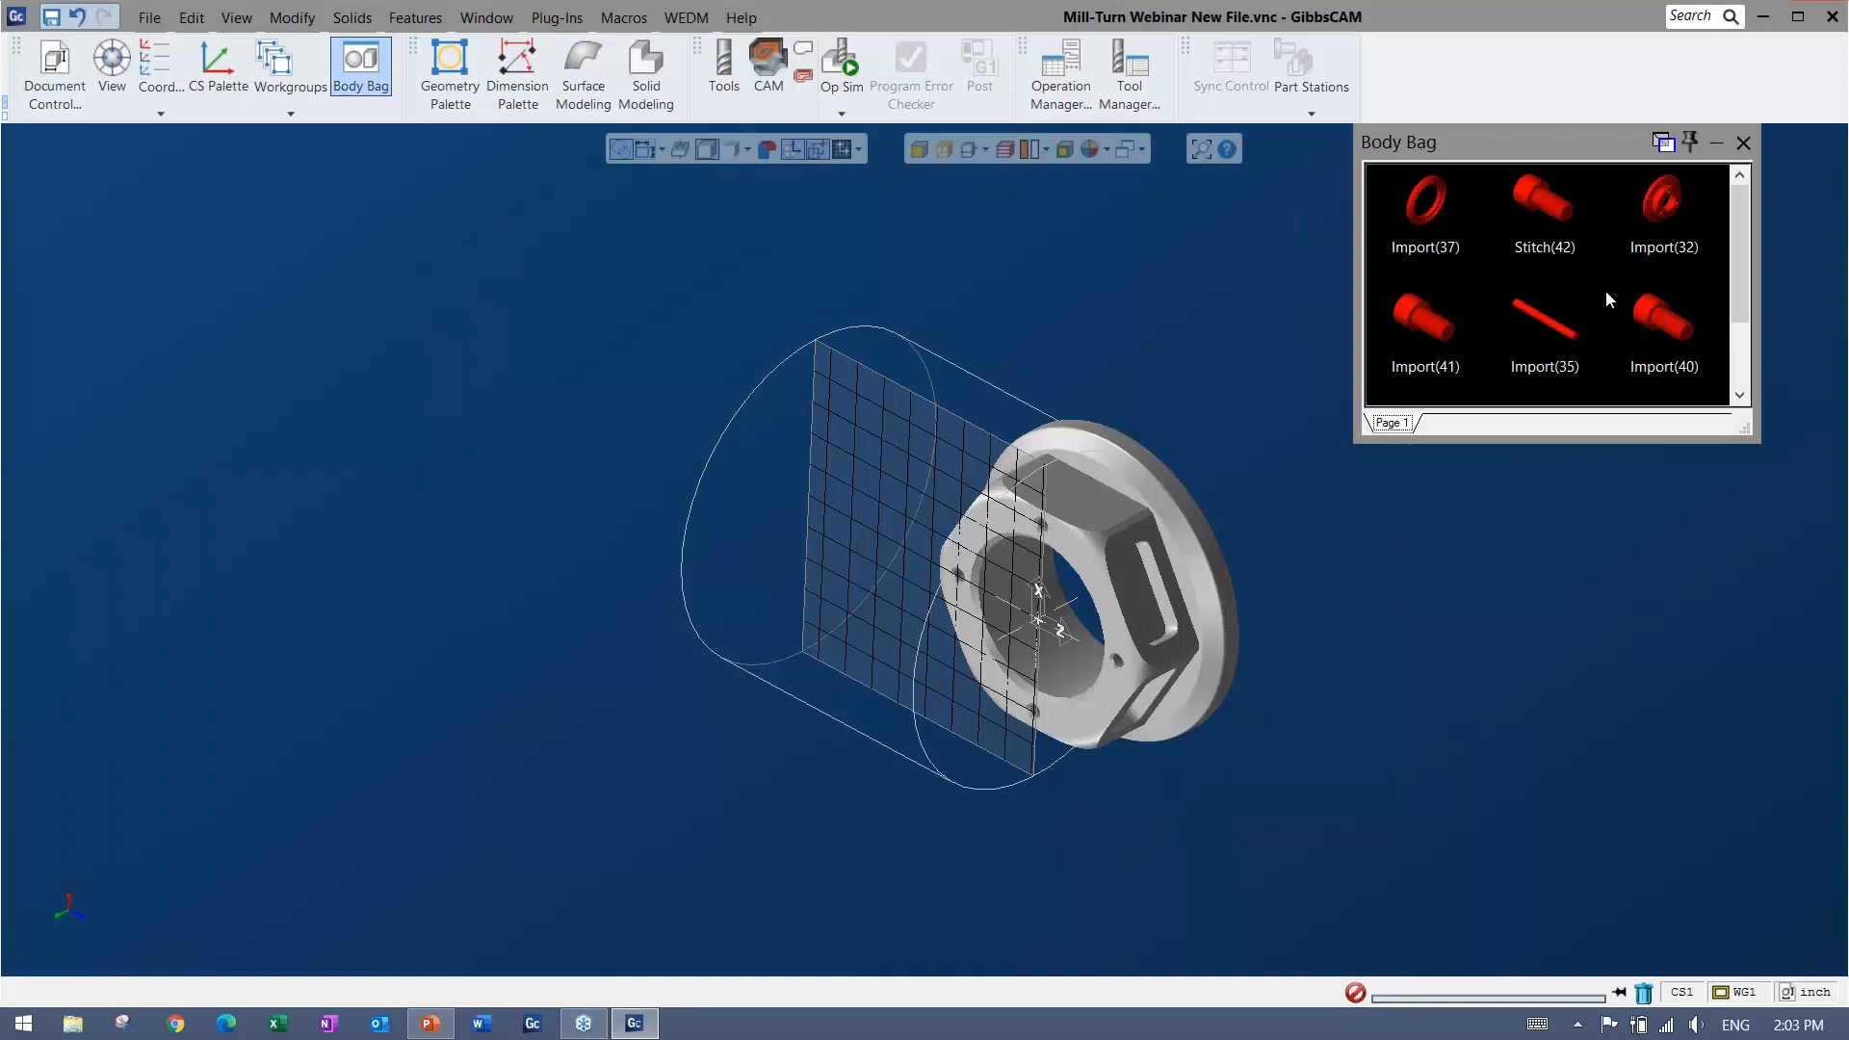
pyautogui.click(278, 60)
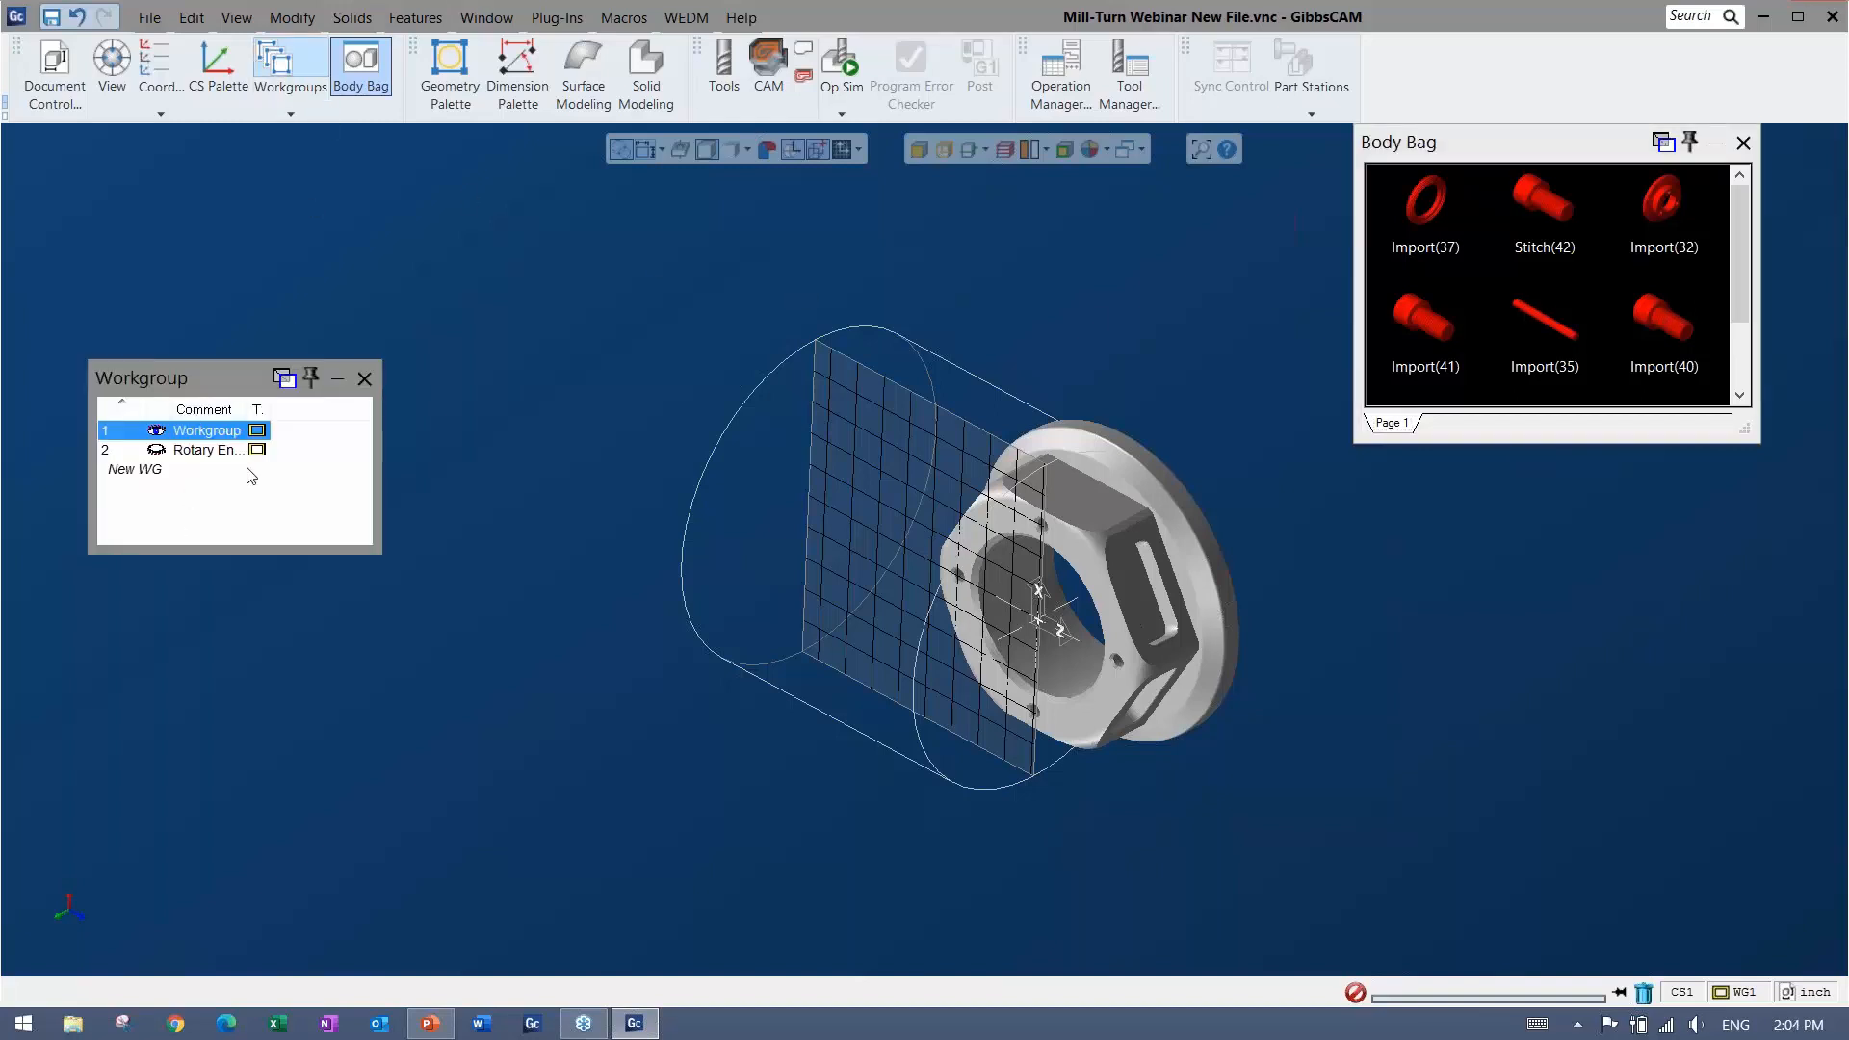
pyautogui.click(364, 380)
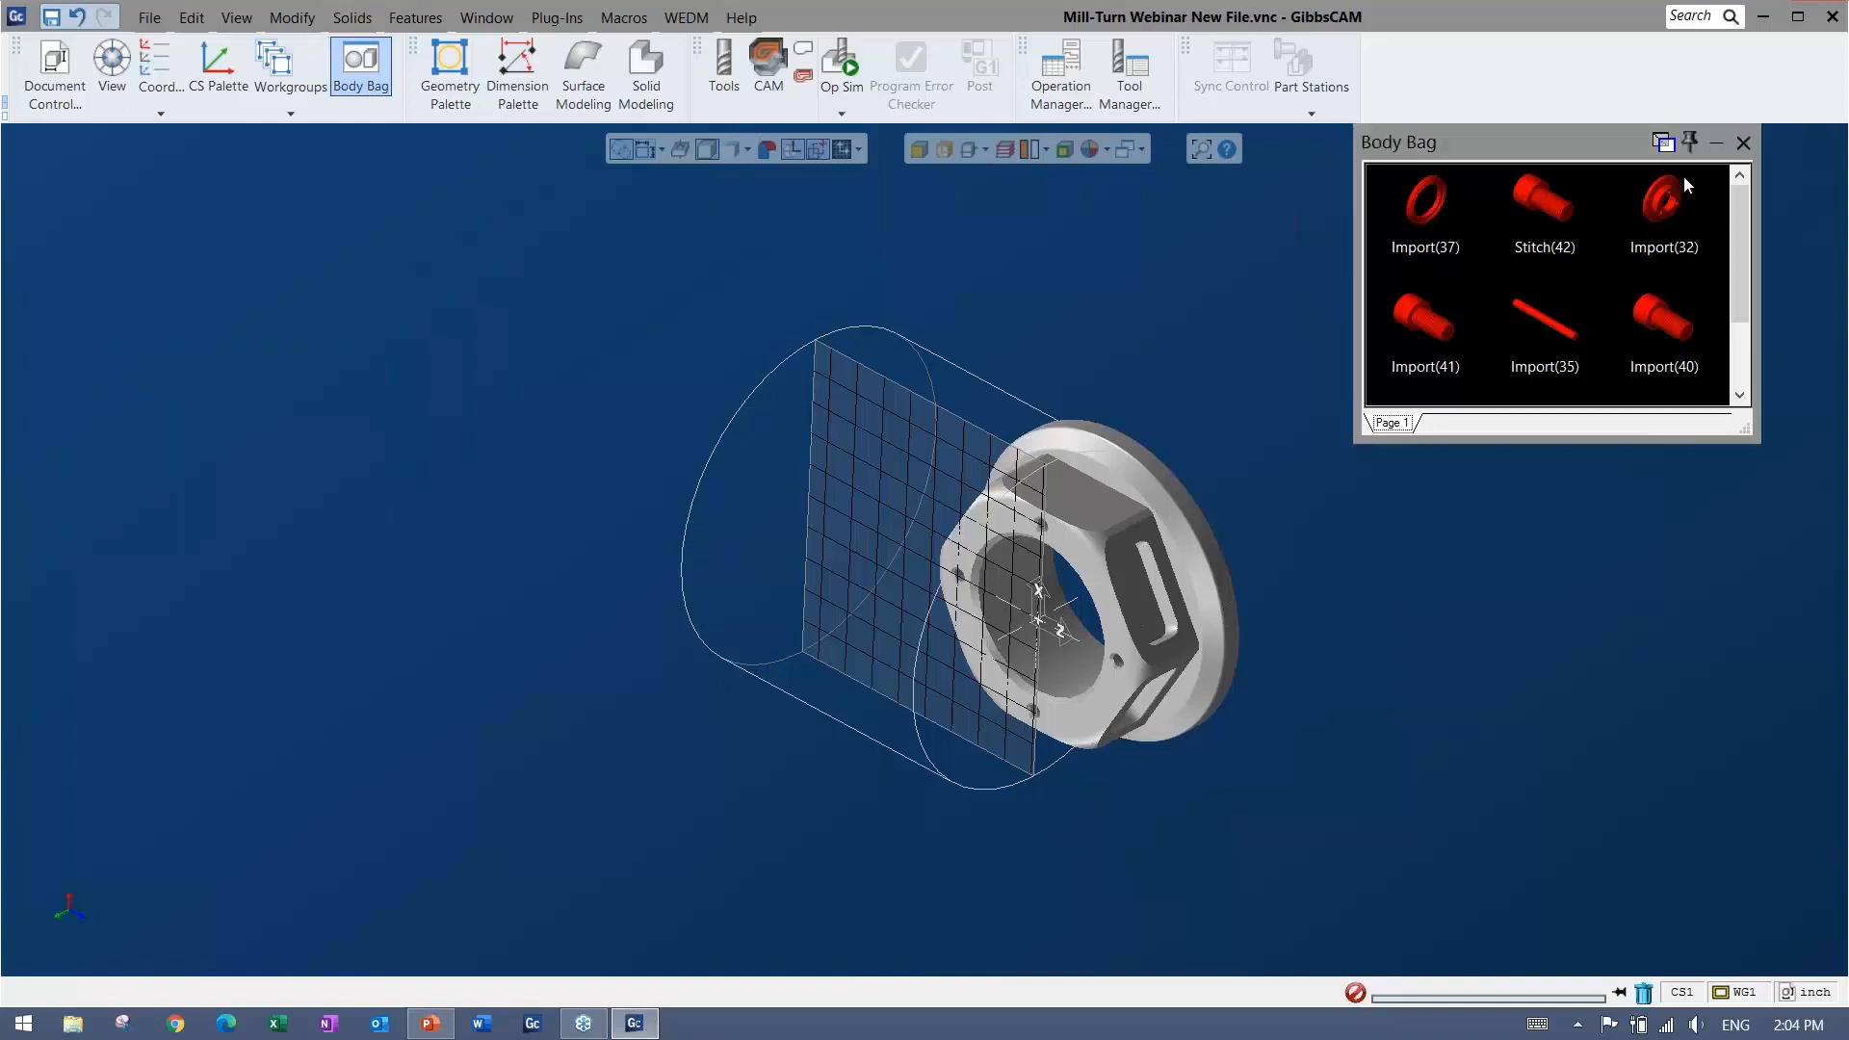
pyautogui.click(1747, 143)
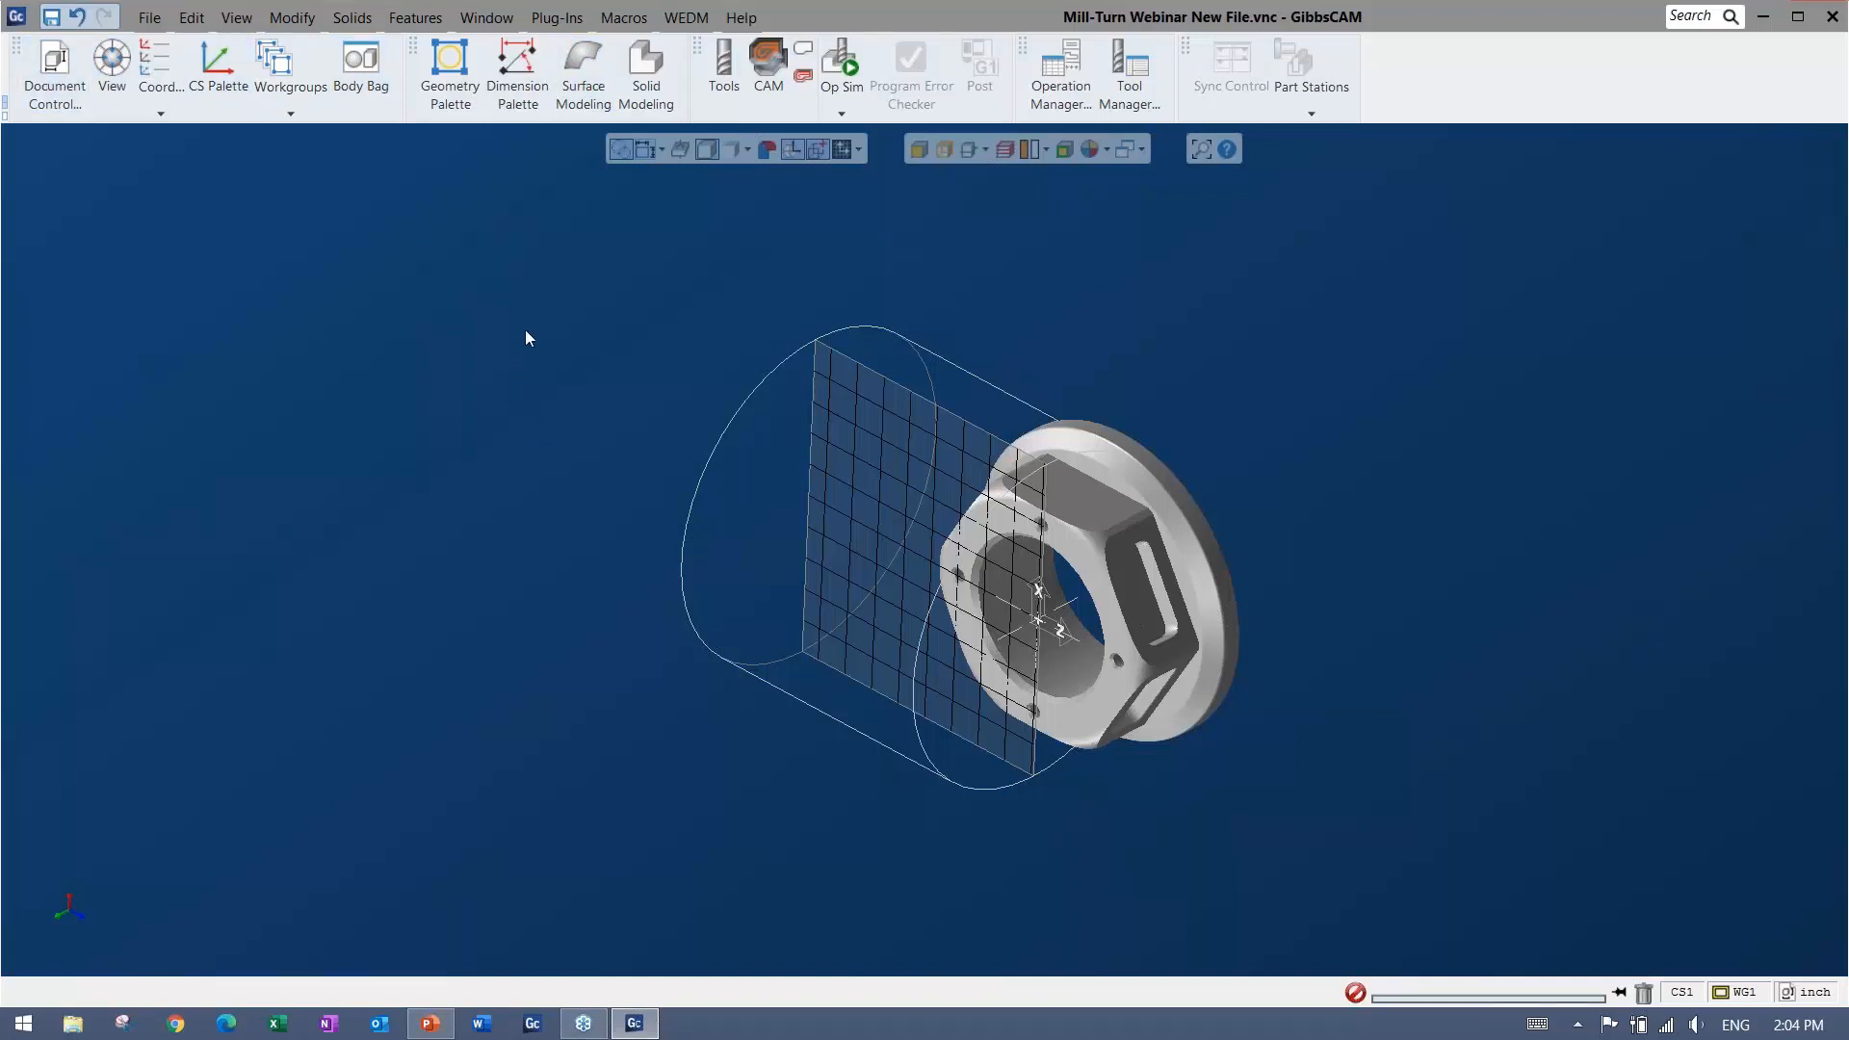
# Review the transform and duplicate commands available for repositioning the part, and dismiss them without choosing one
pyautogui.scroll(3, 896, 554)
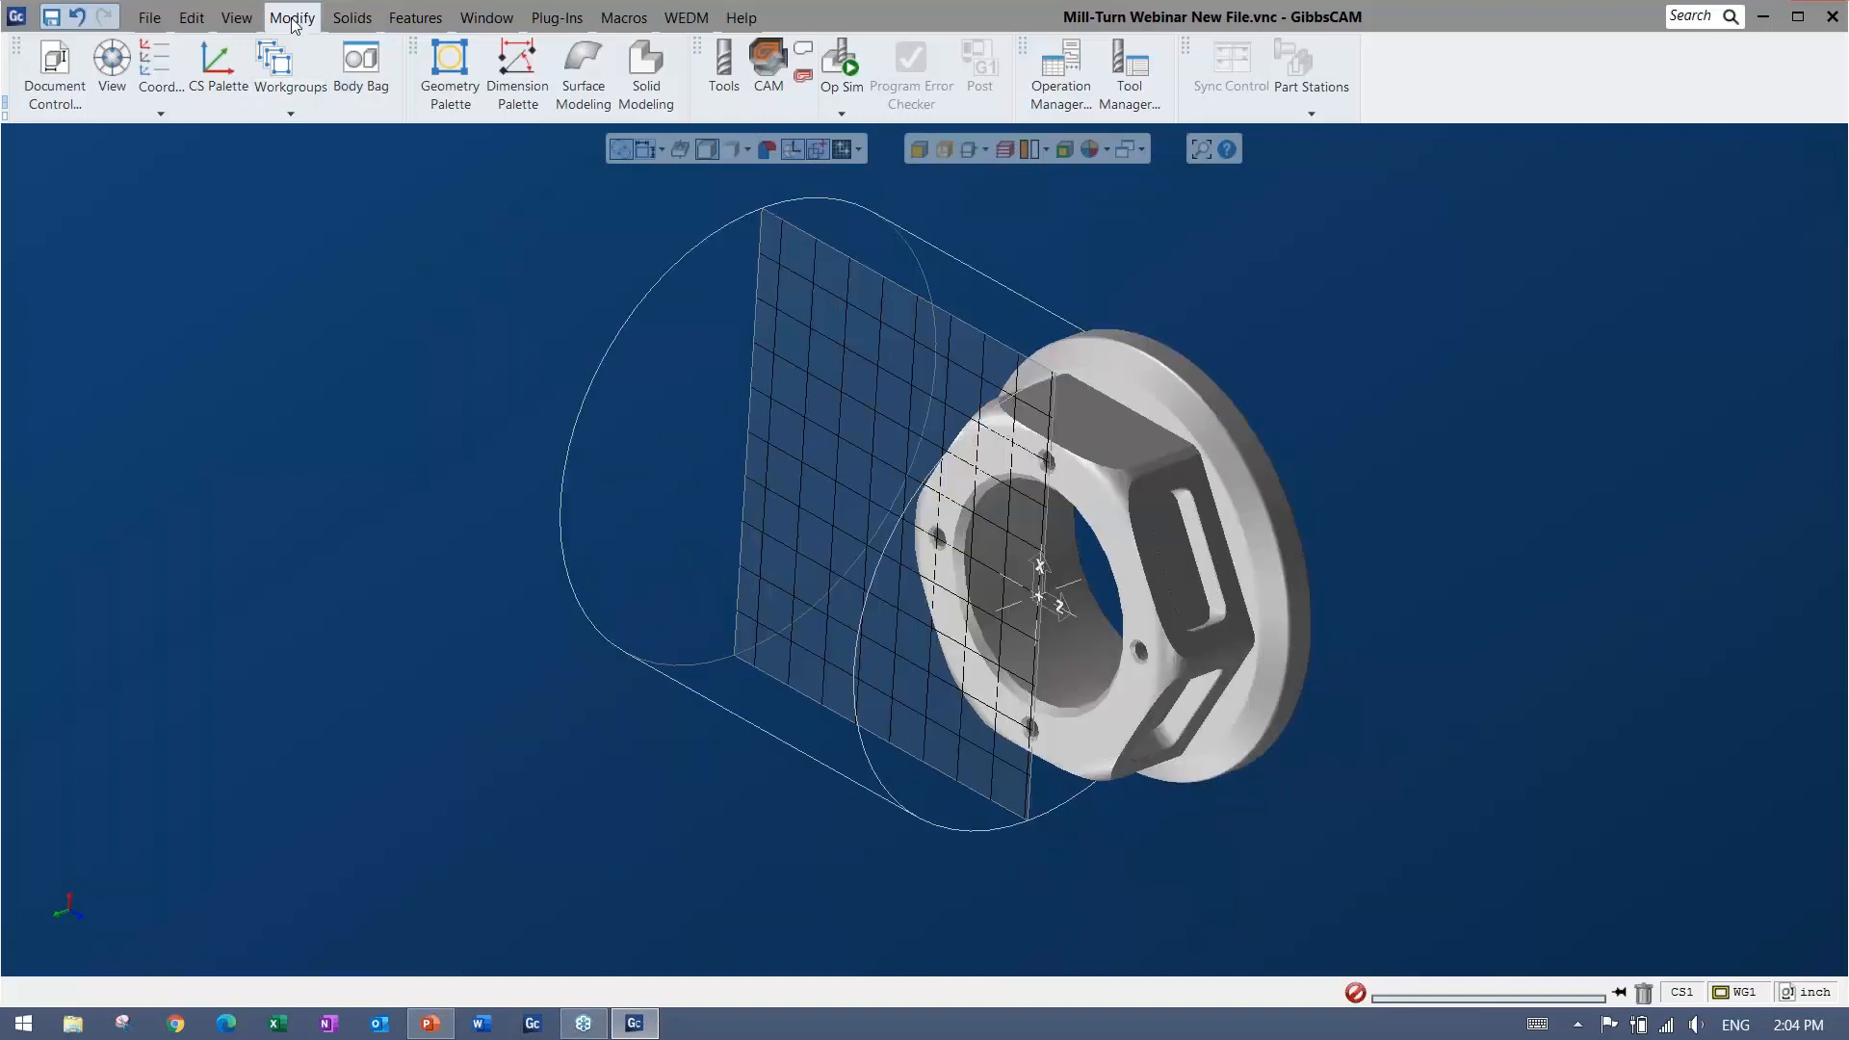
pyautogui.click(292, 18)
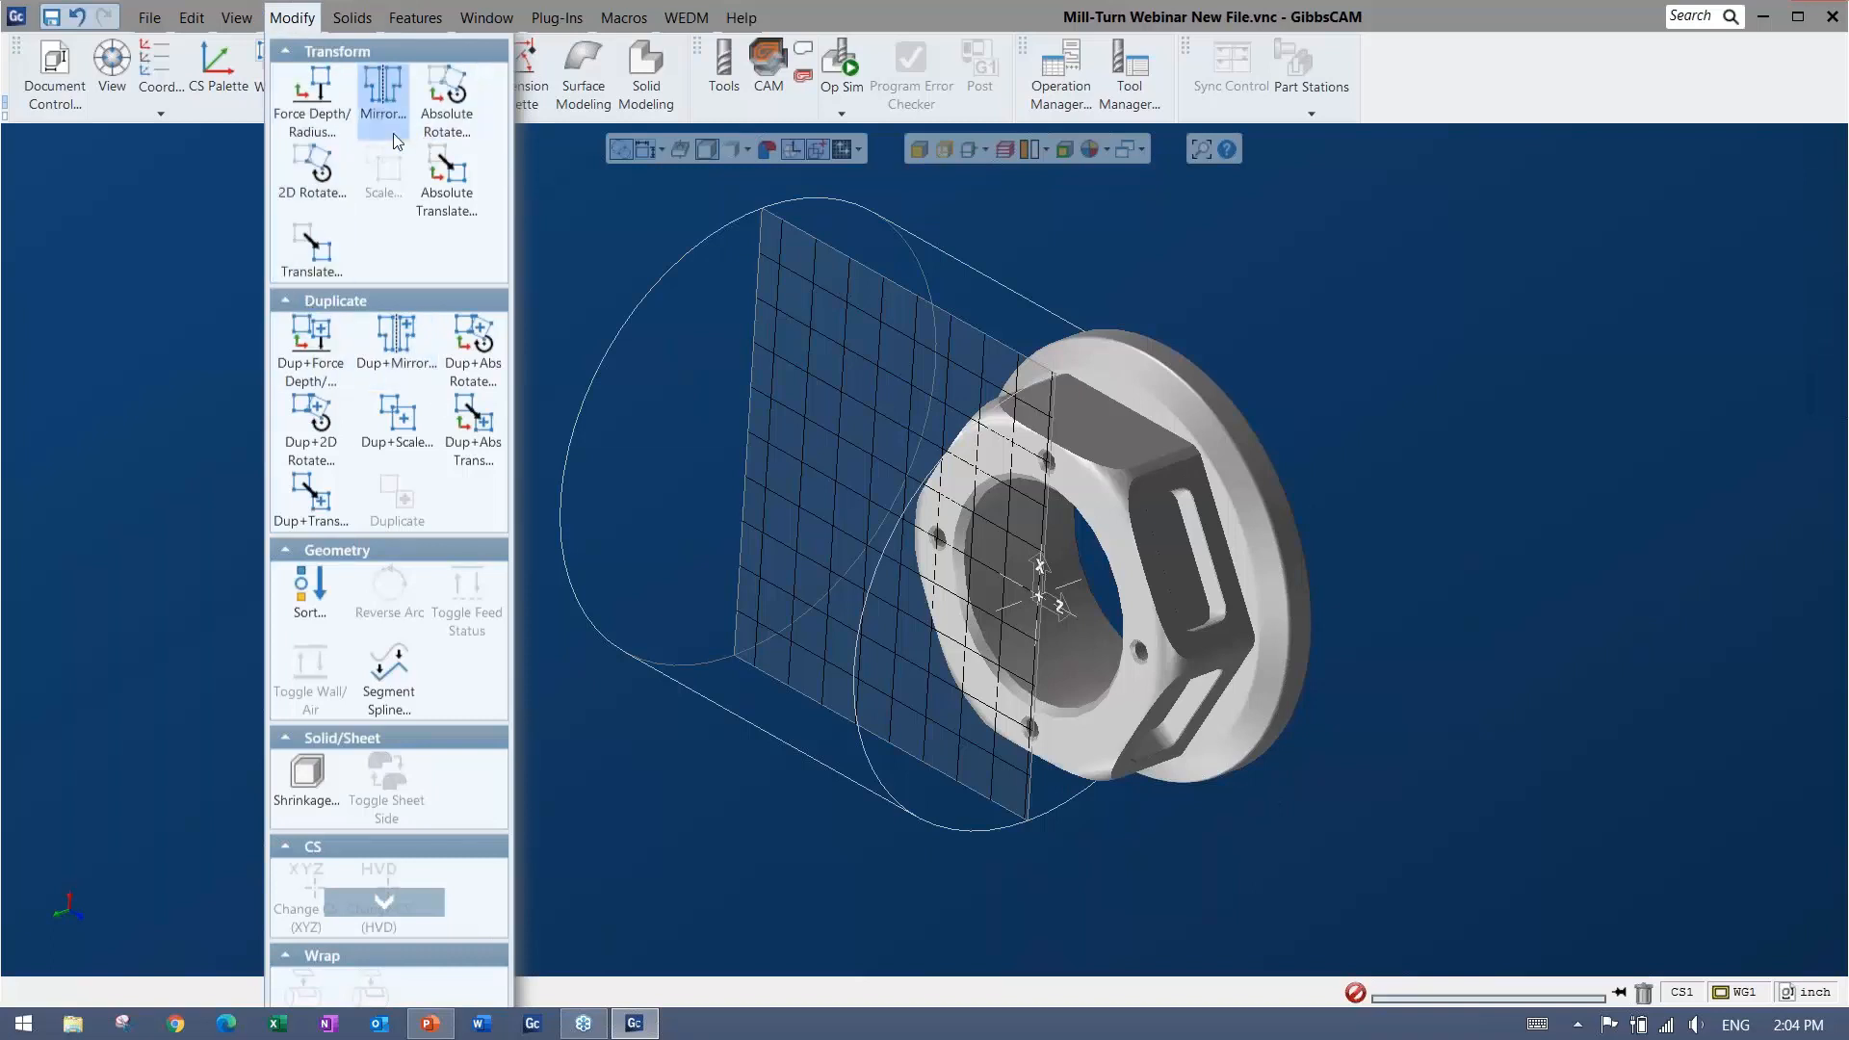
pyautogui.click(595, 310)
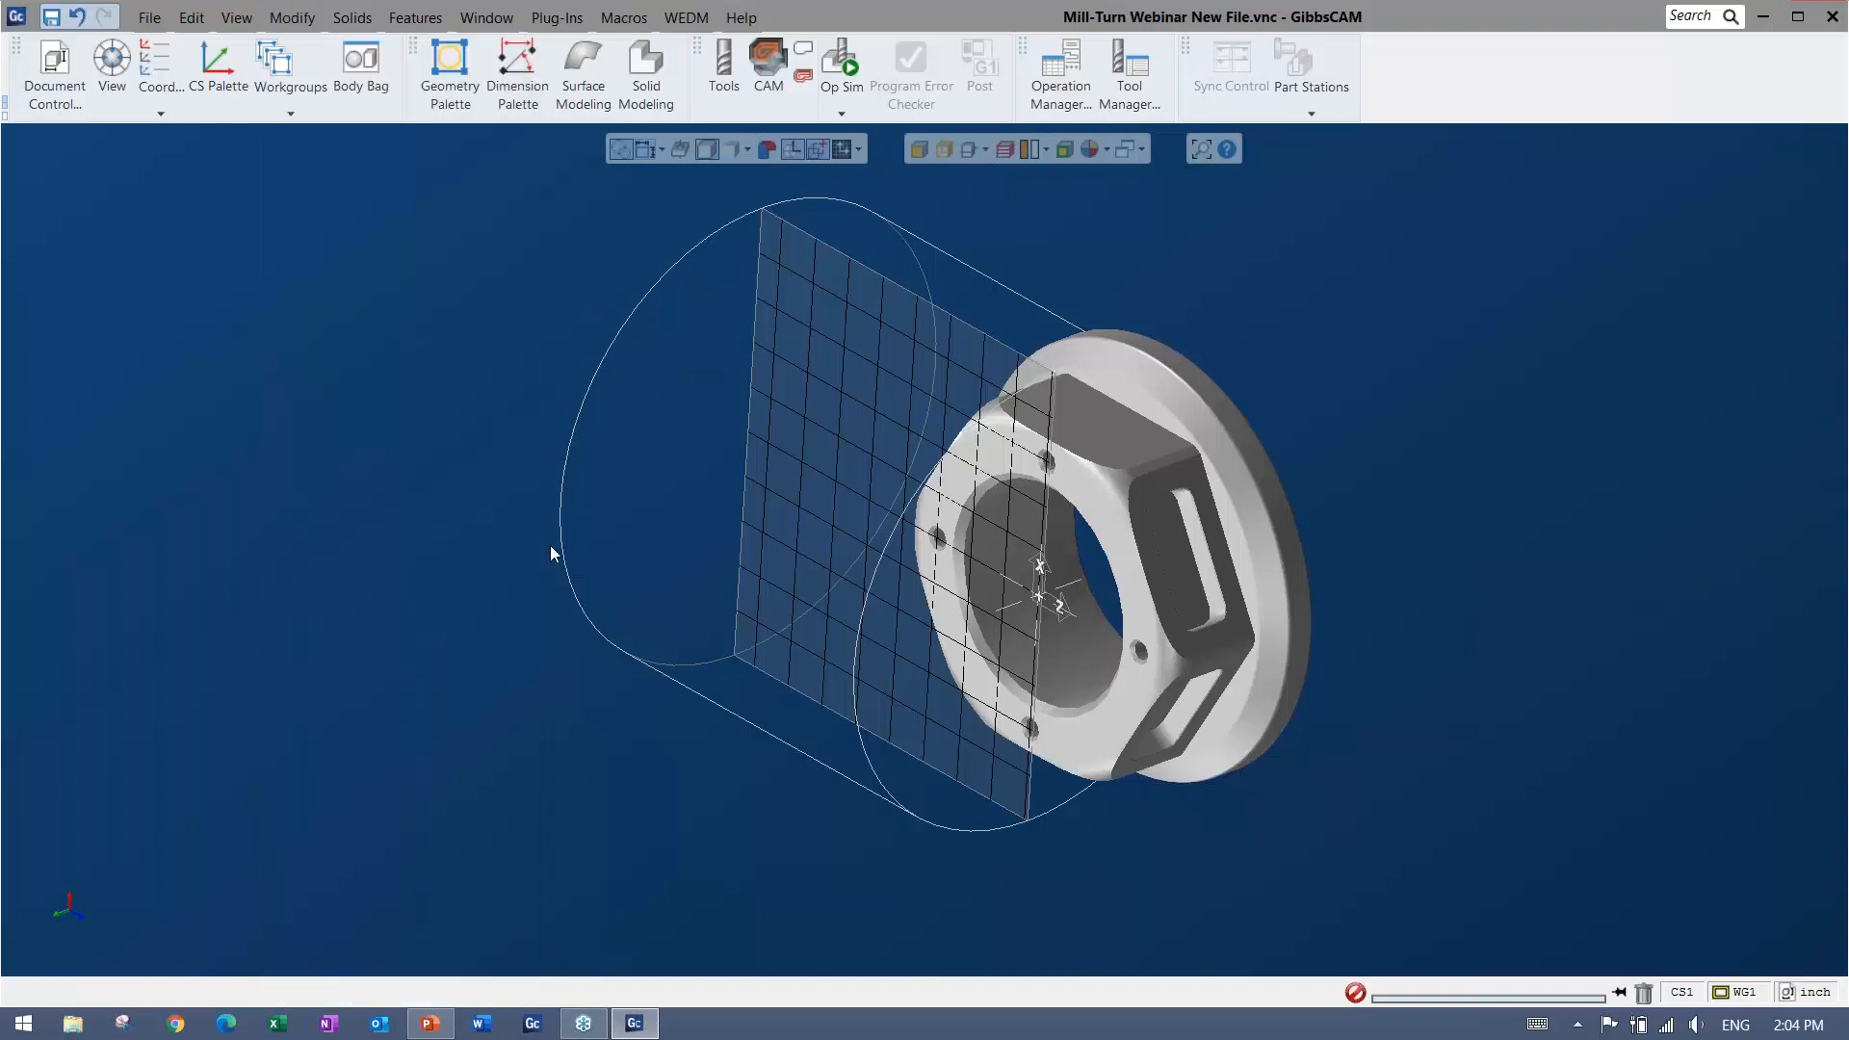
pyautogui.moveTo(1009, 520); pyautogui.dragTo(969, 561, button='middle')
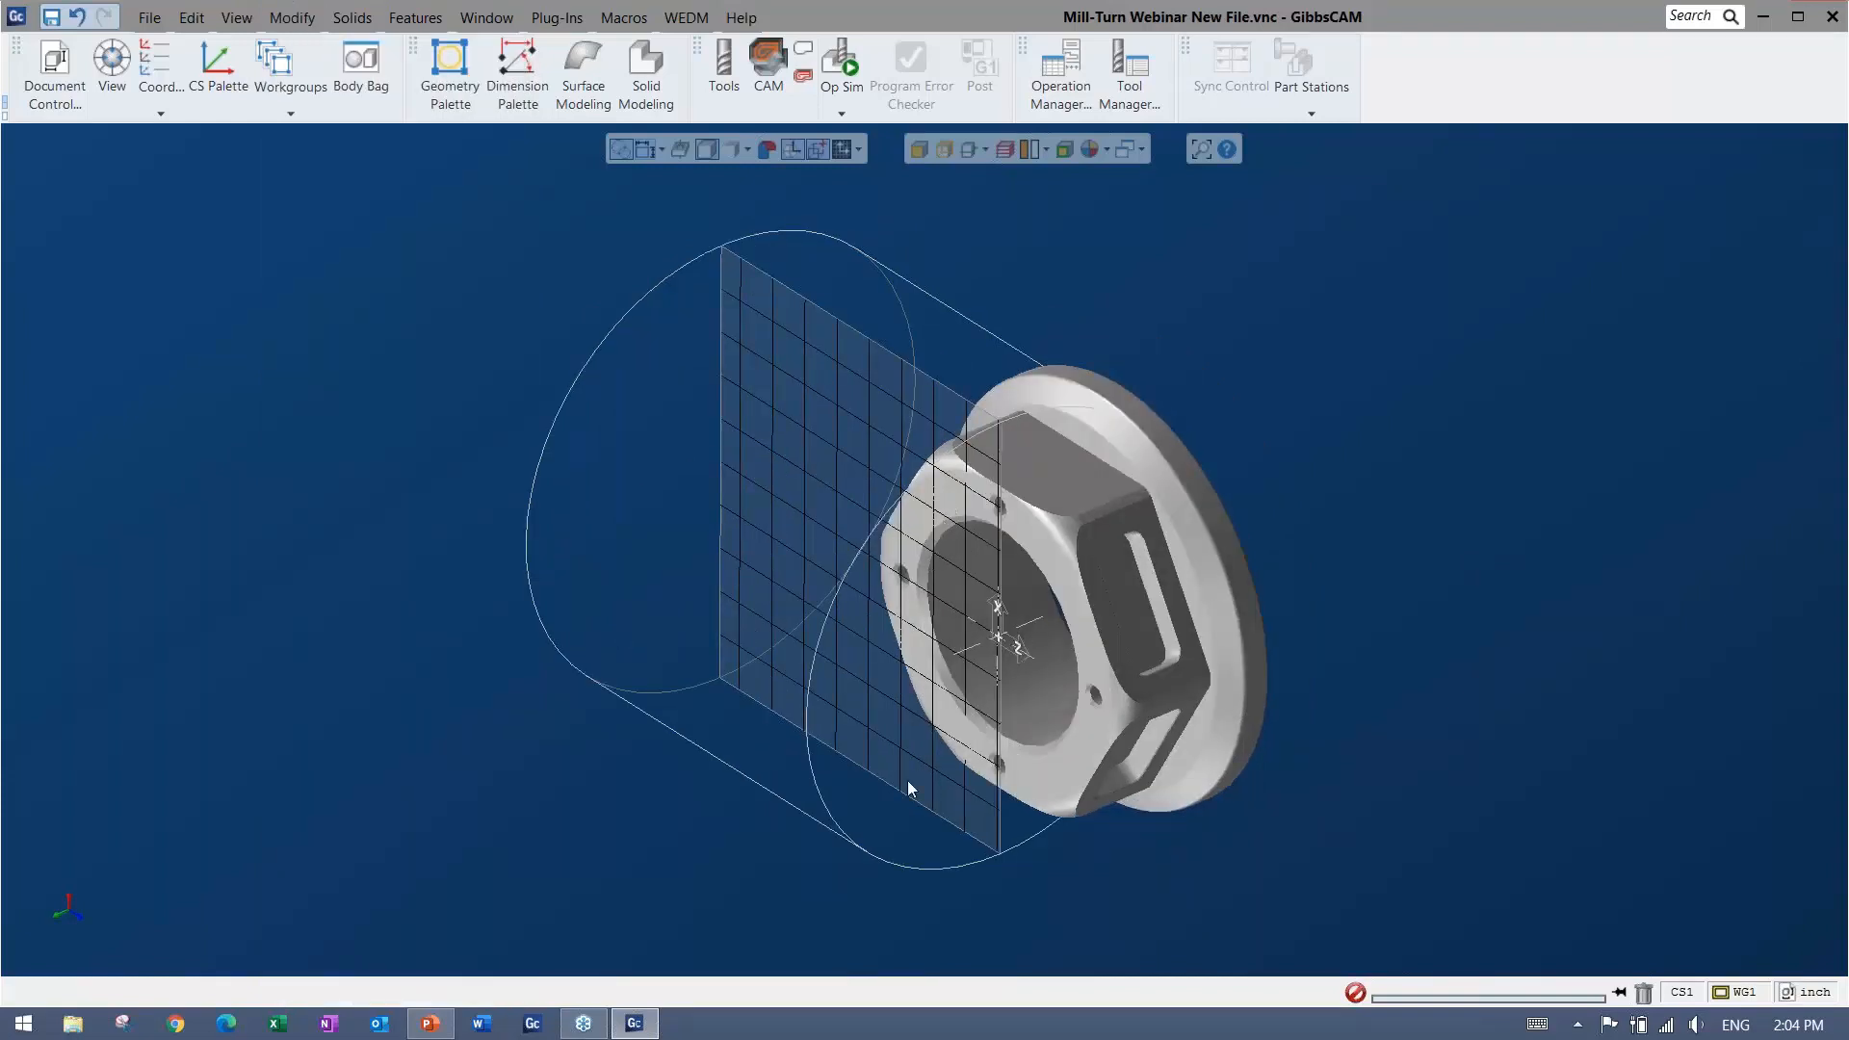
# Align the part's hexagonal-end front face to the XY plane coordinate system, and make the ZX plane current again
pyautogui.moveTo(907, 780); pyautogui.dragTo(800, 699, button='middle')
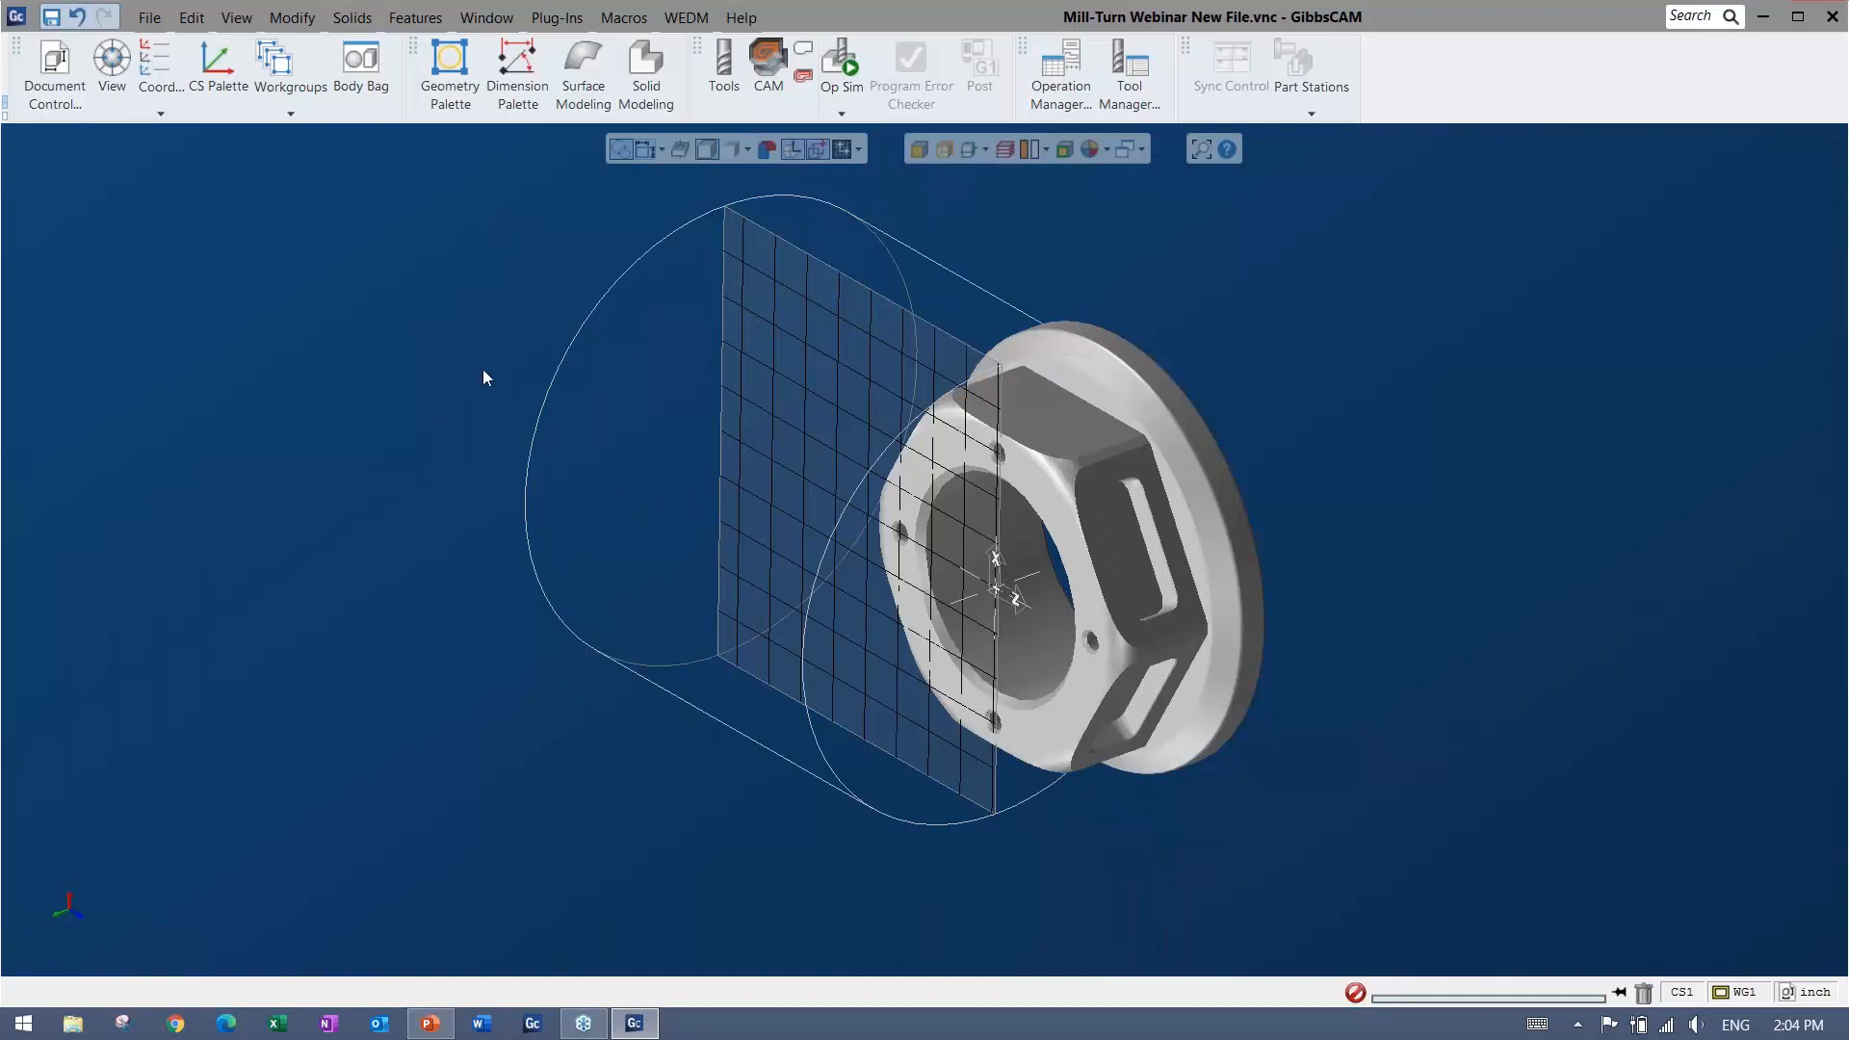
pyautogui.click(158, 66)
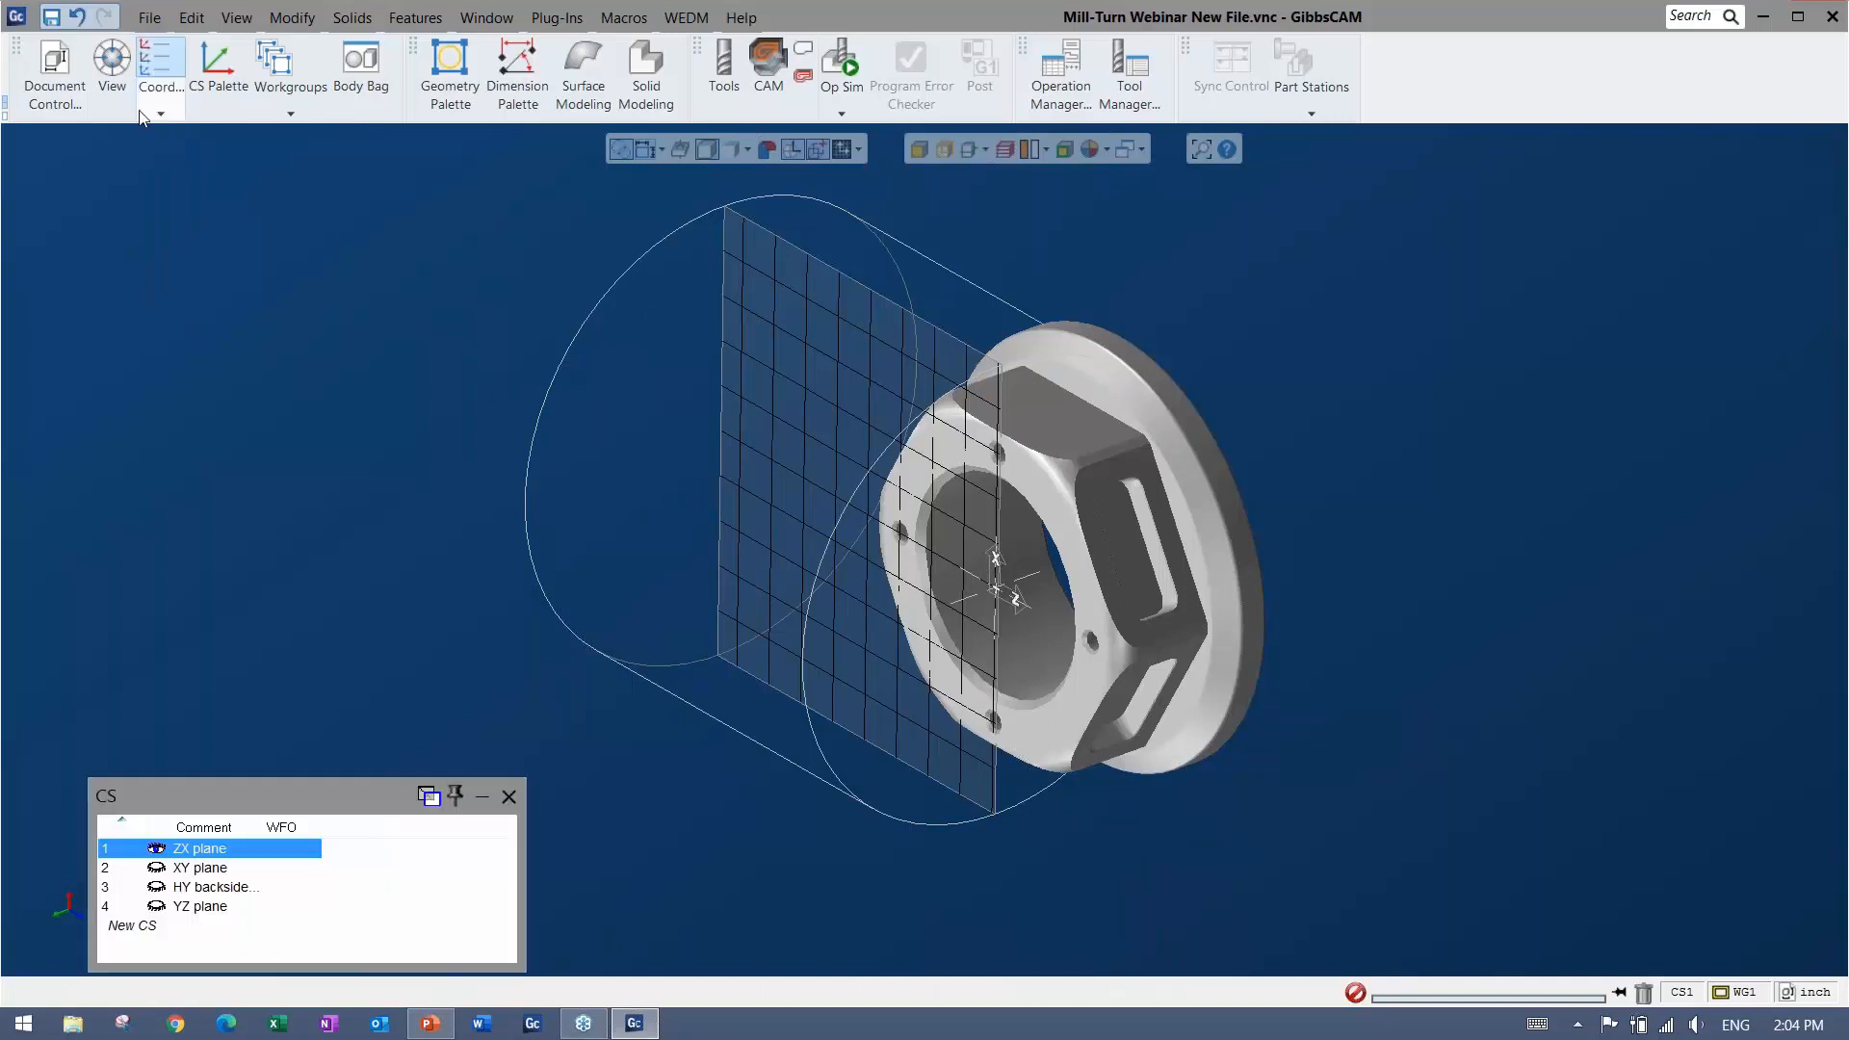
pyautogui.click(200, 868)
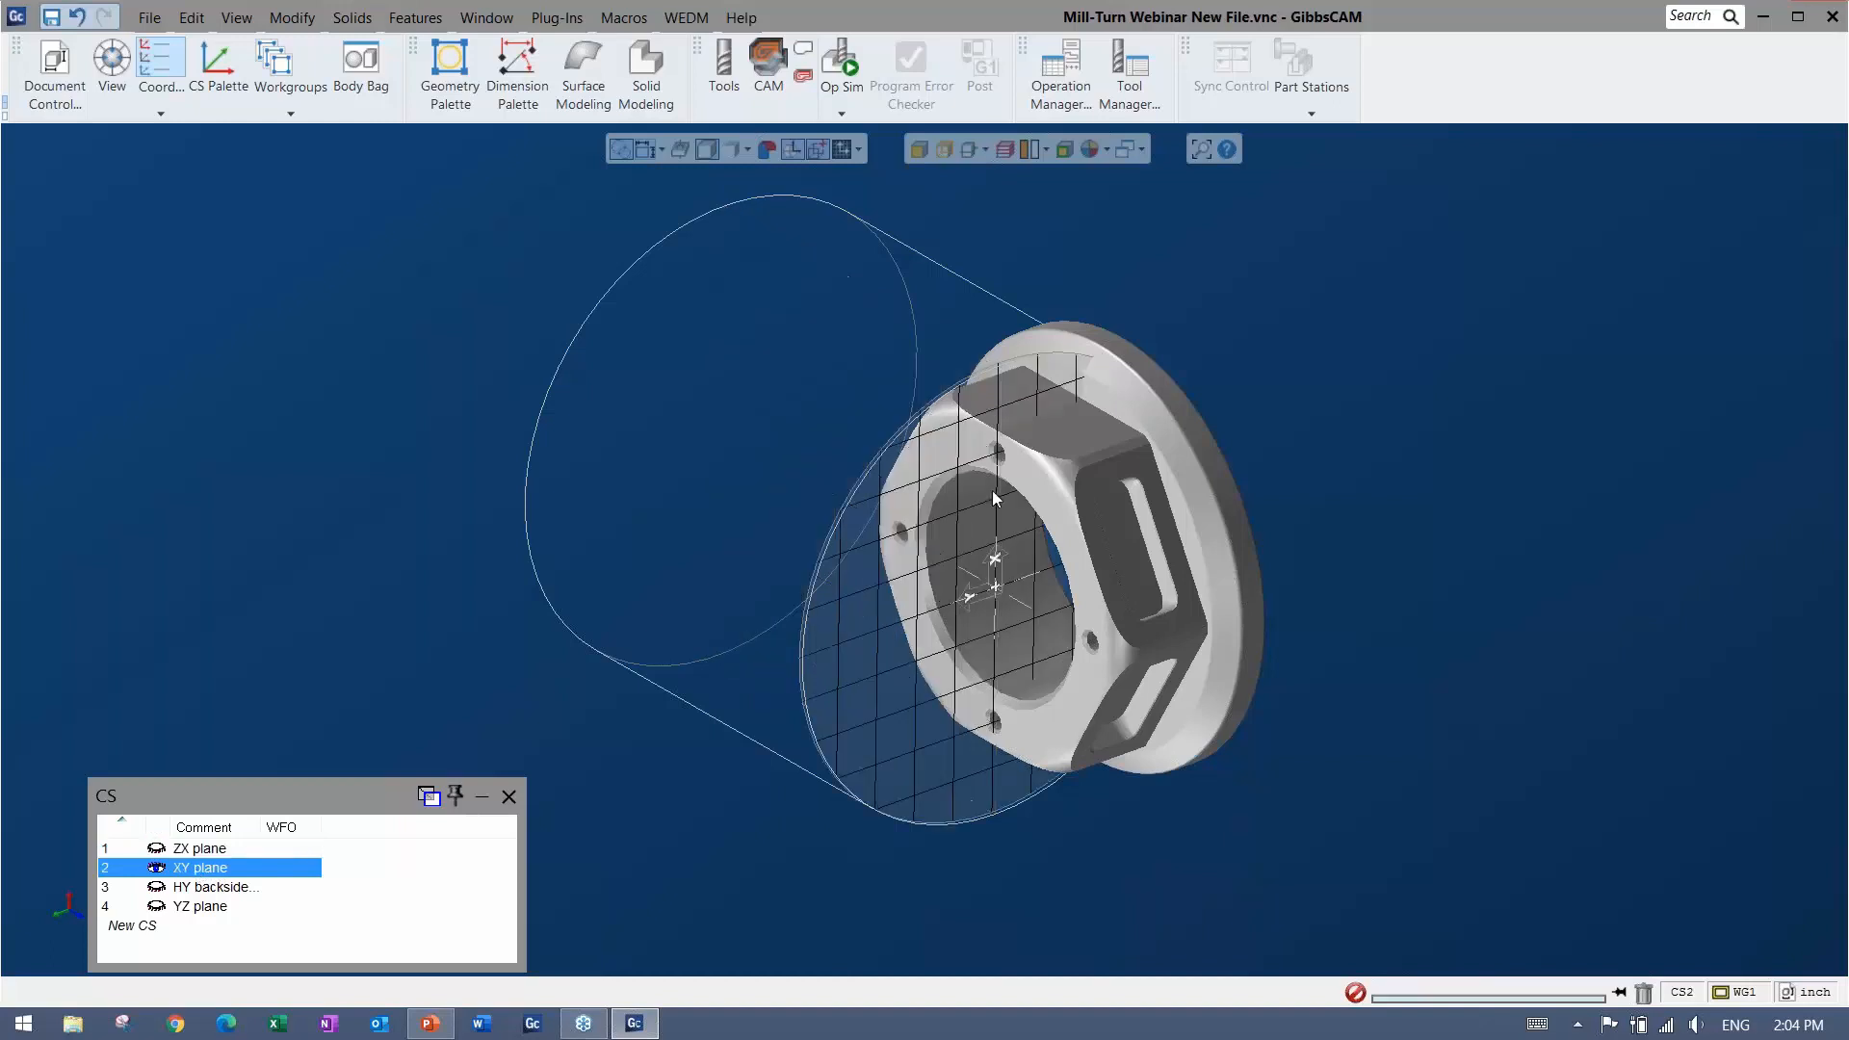
pyautogui.click(1043, 476)
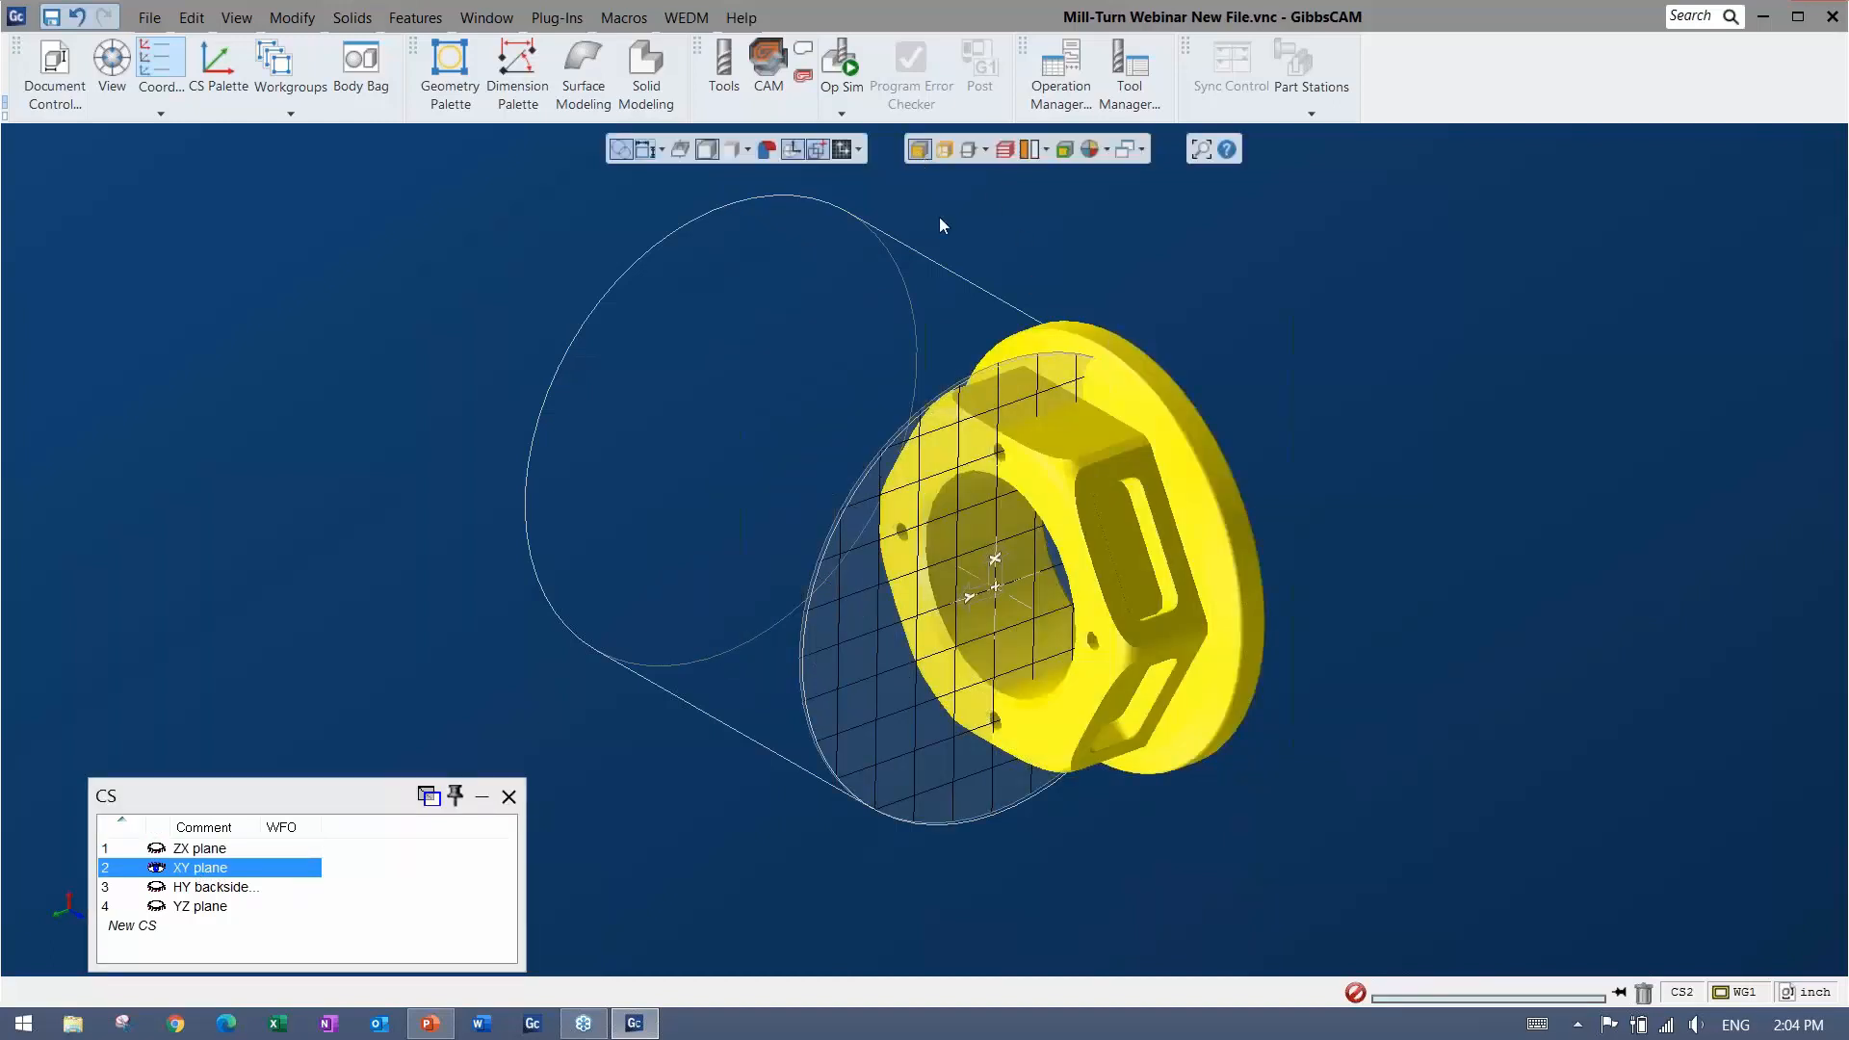
pyautogui.click(1021, 465)
pyautogui.rightClick(1021, 465)
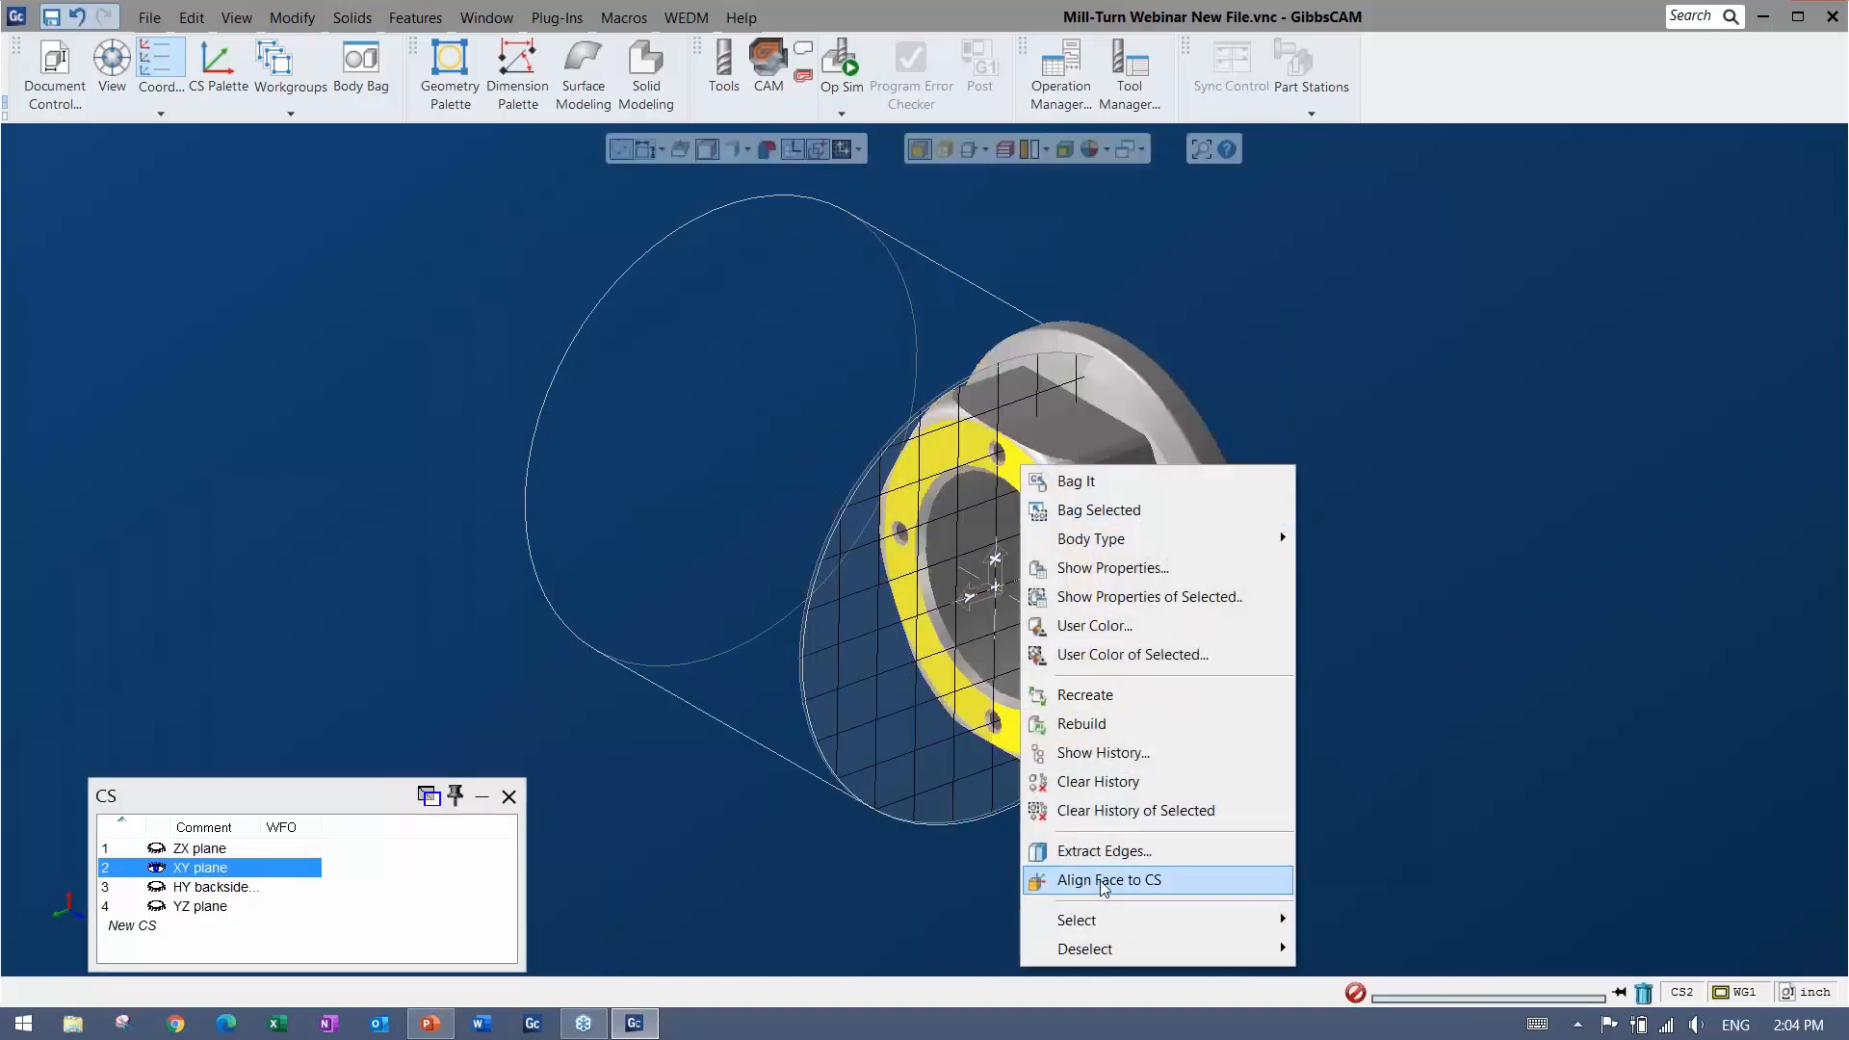
pyautogui.click(1103, 880)
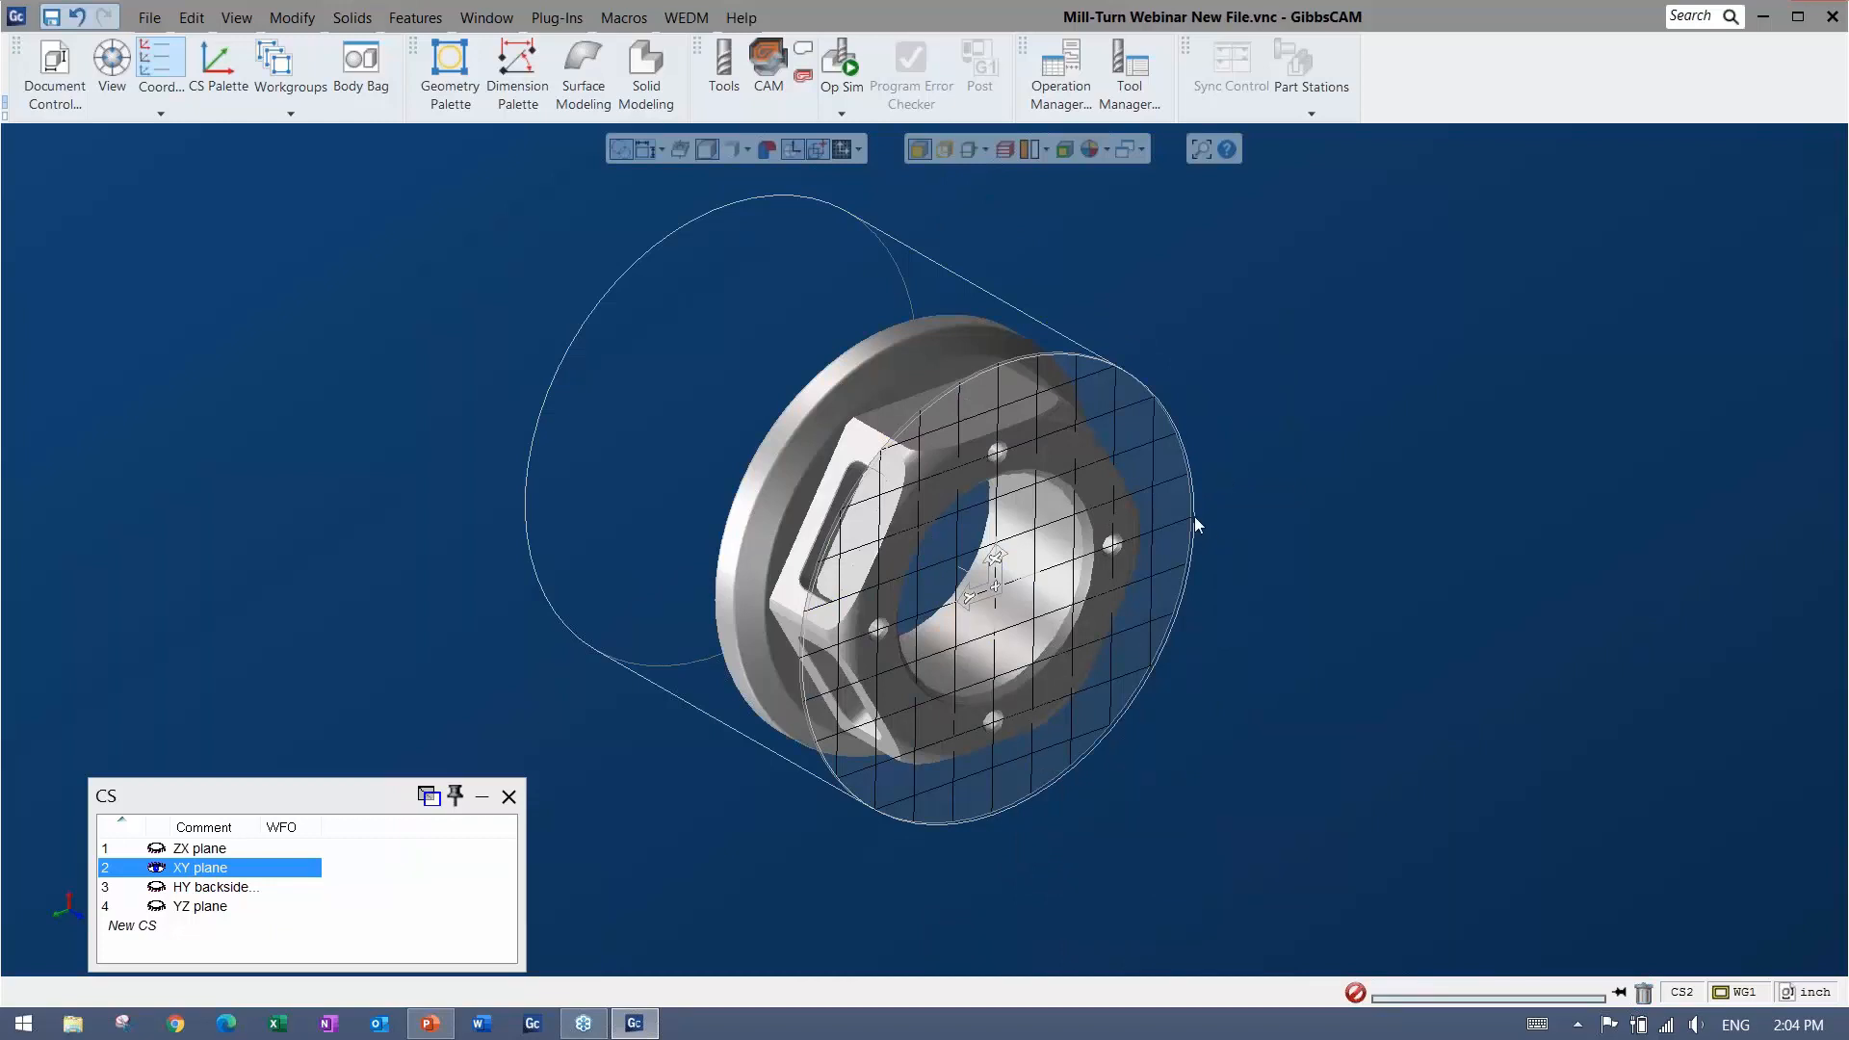
pyautogui.click(202, 848)
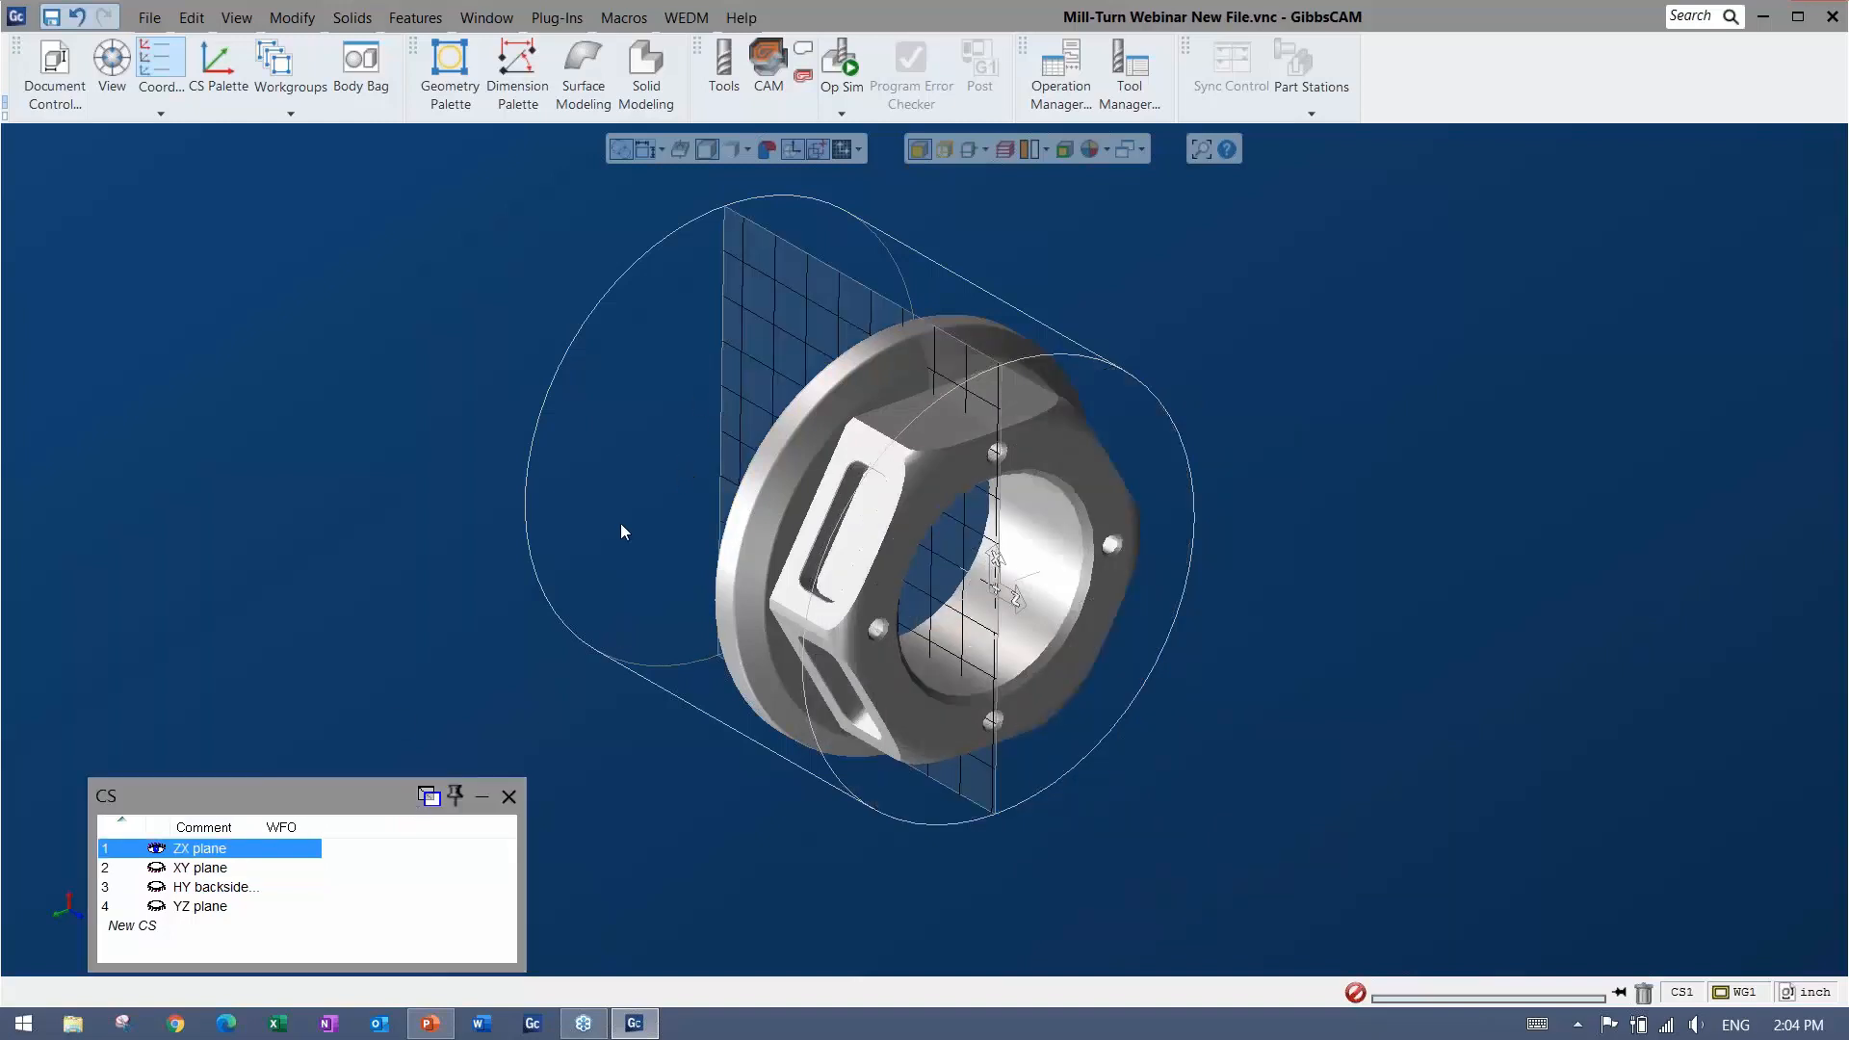
pyautogui.click(508, 797)
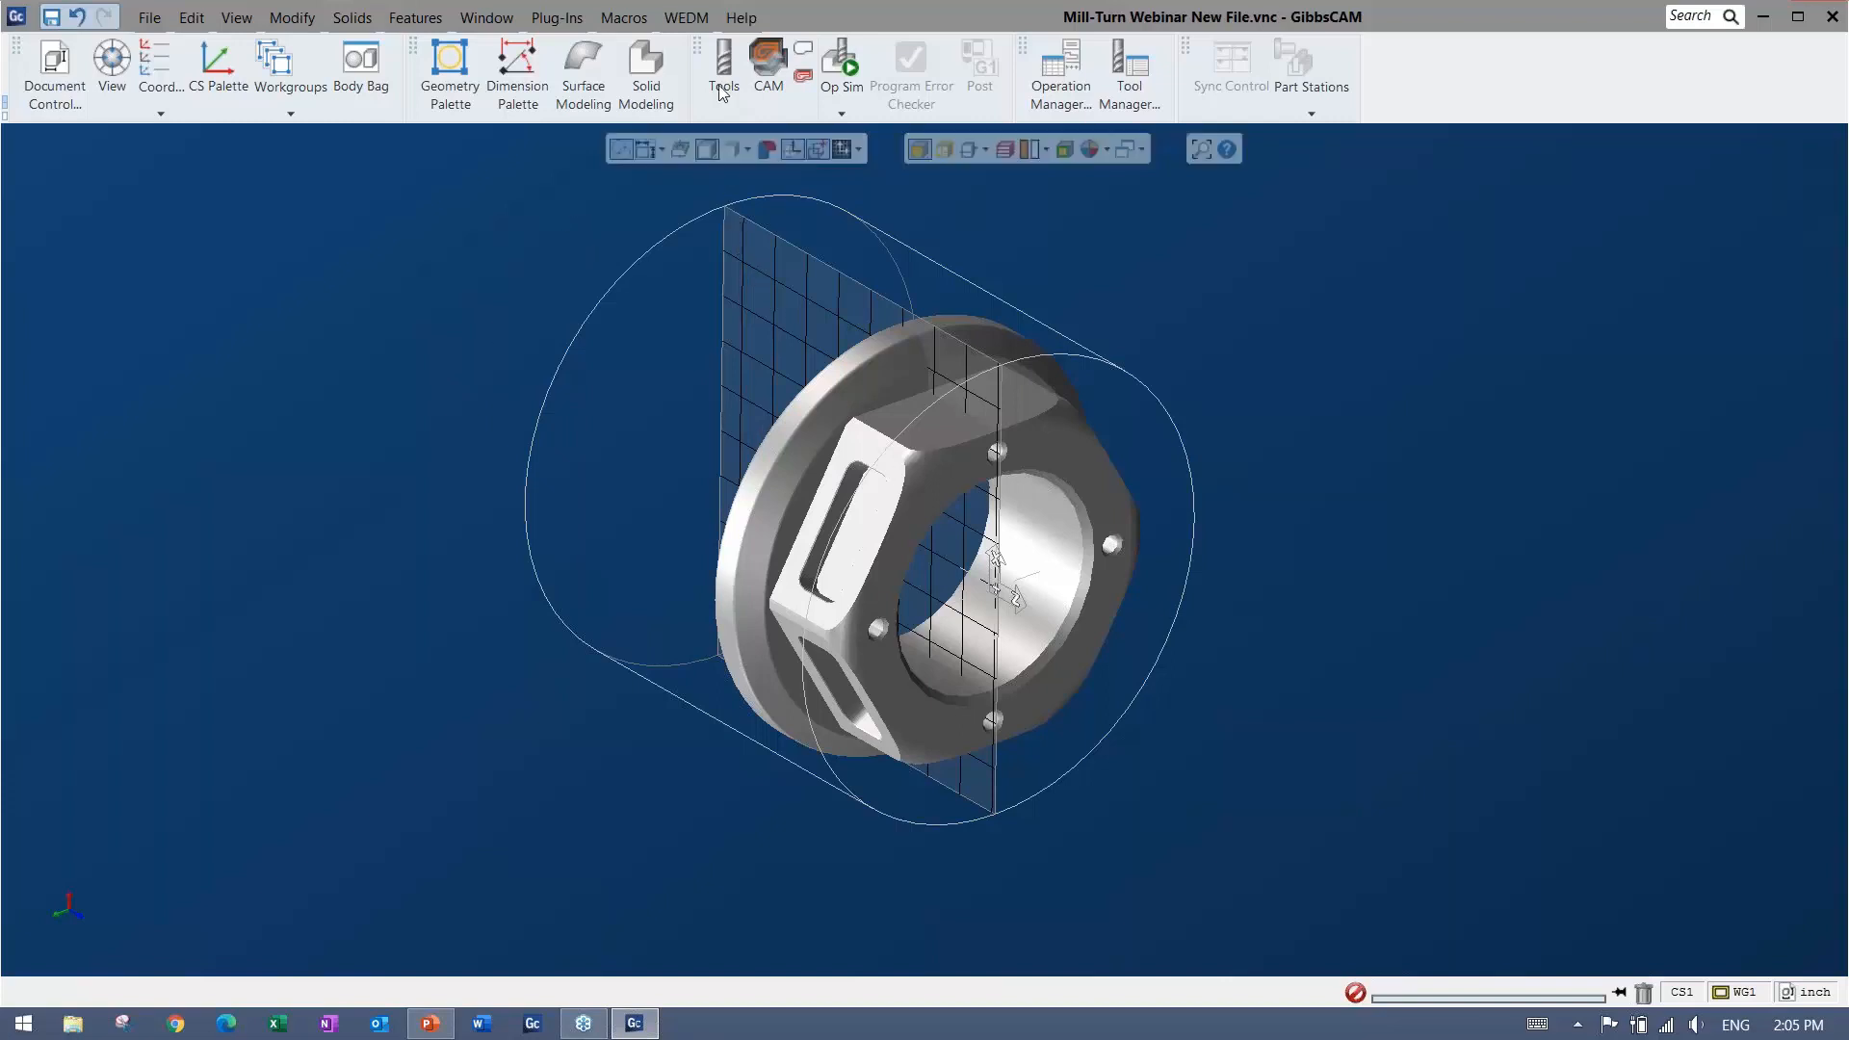
# Create turning tool 1 as an 80° Diamond insert after browsing the available mill, turn and broaching tool types
pyautogui.click(723, 53)
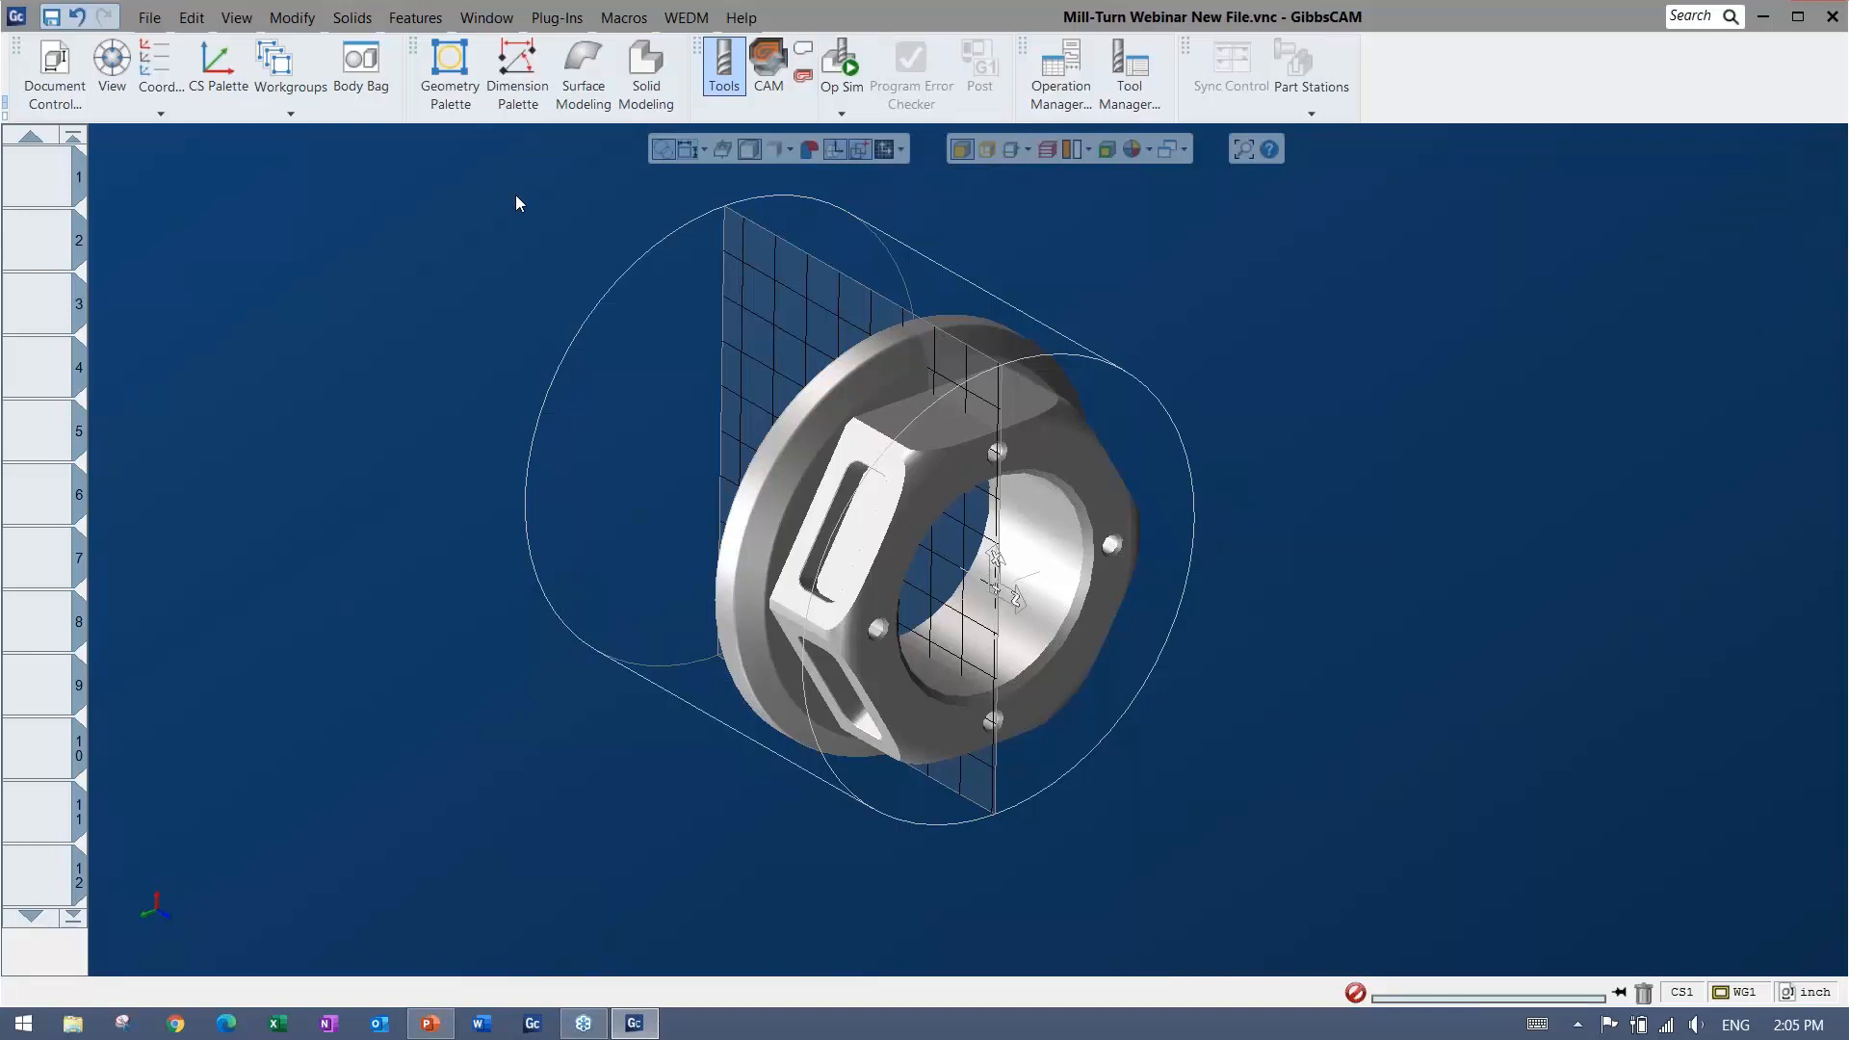
pyautogui.doubleClick(33, 196)
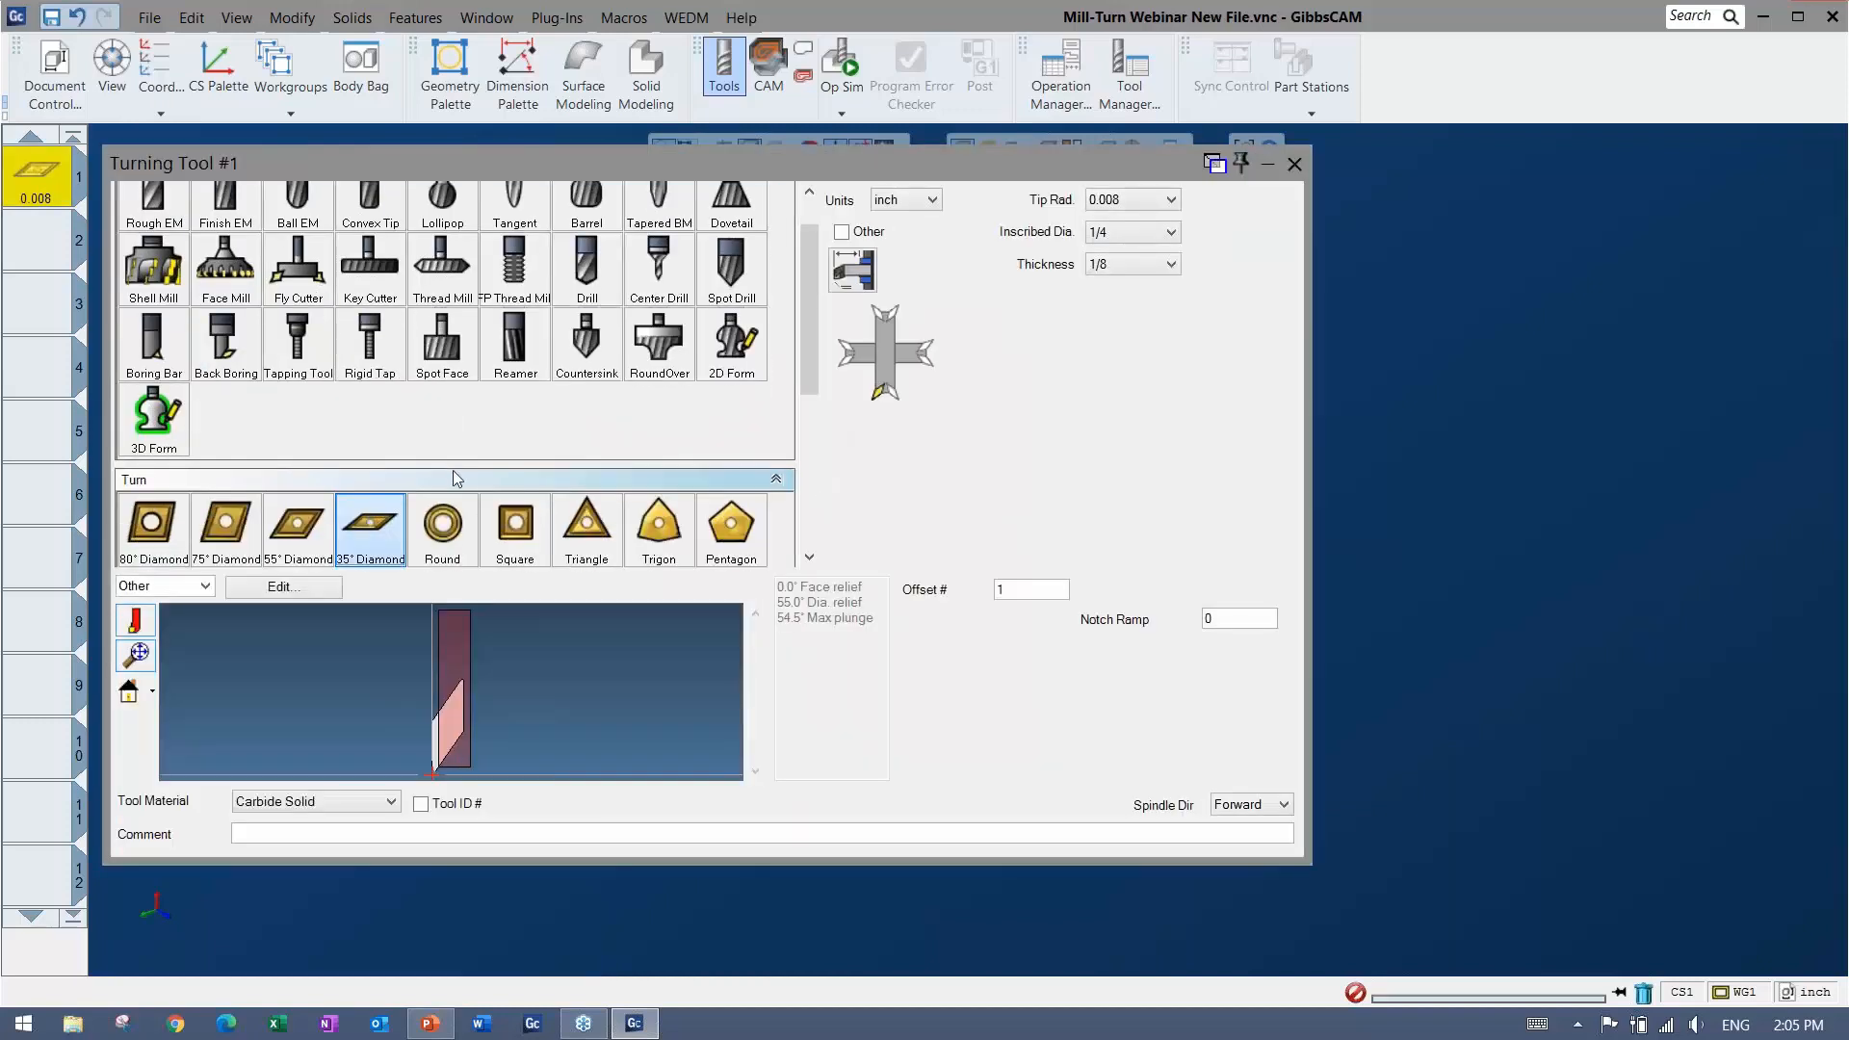
pyautogui.moveTo(814, 321); pyautogui.dragTo(815, 280)
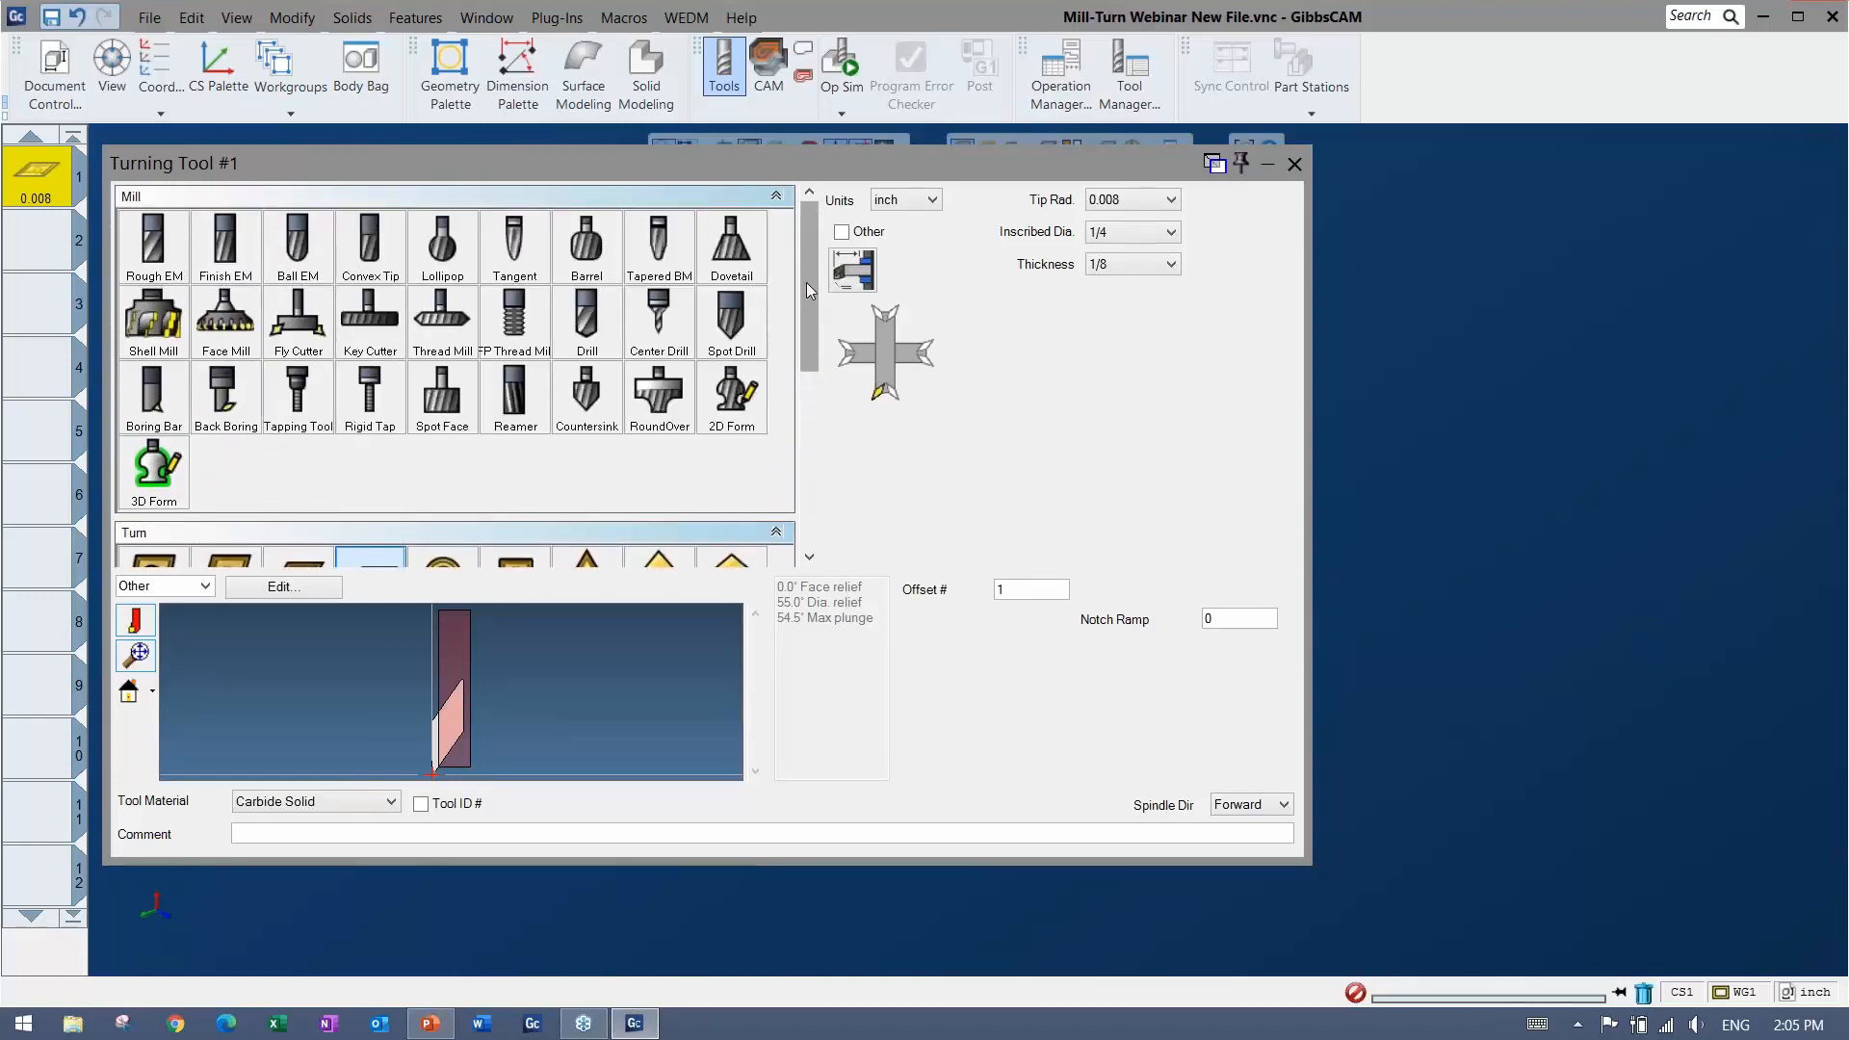
pyautogui.scroll(-3, 806, 283)
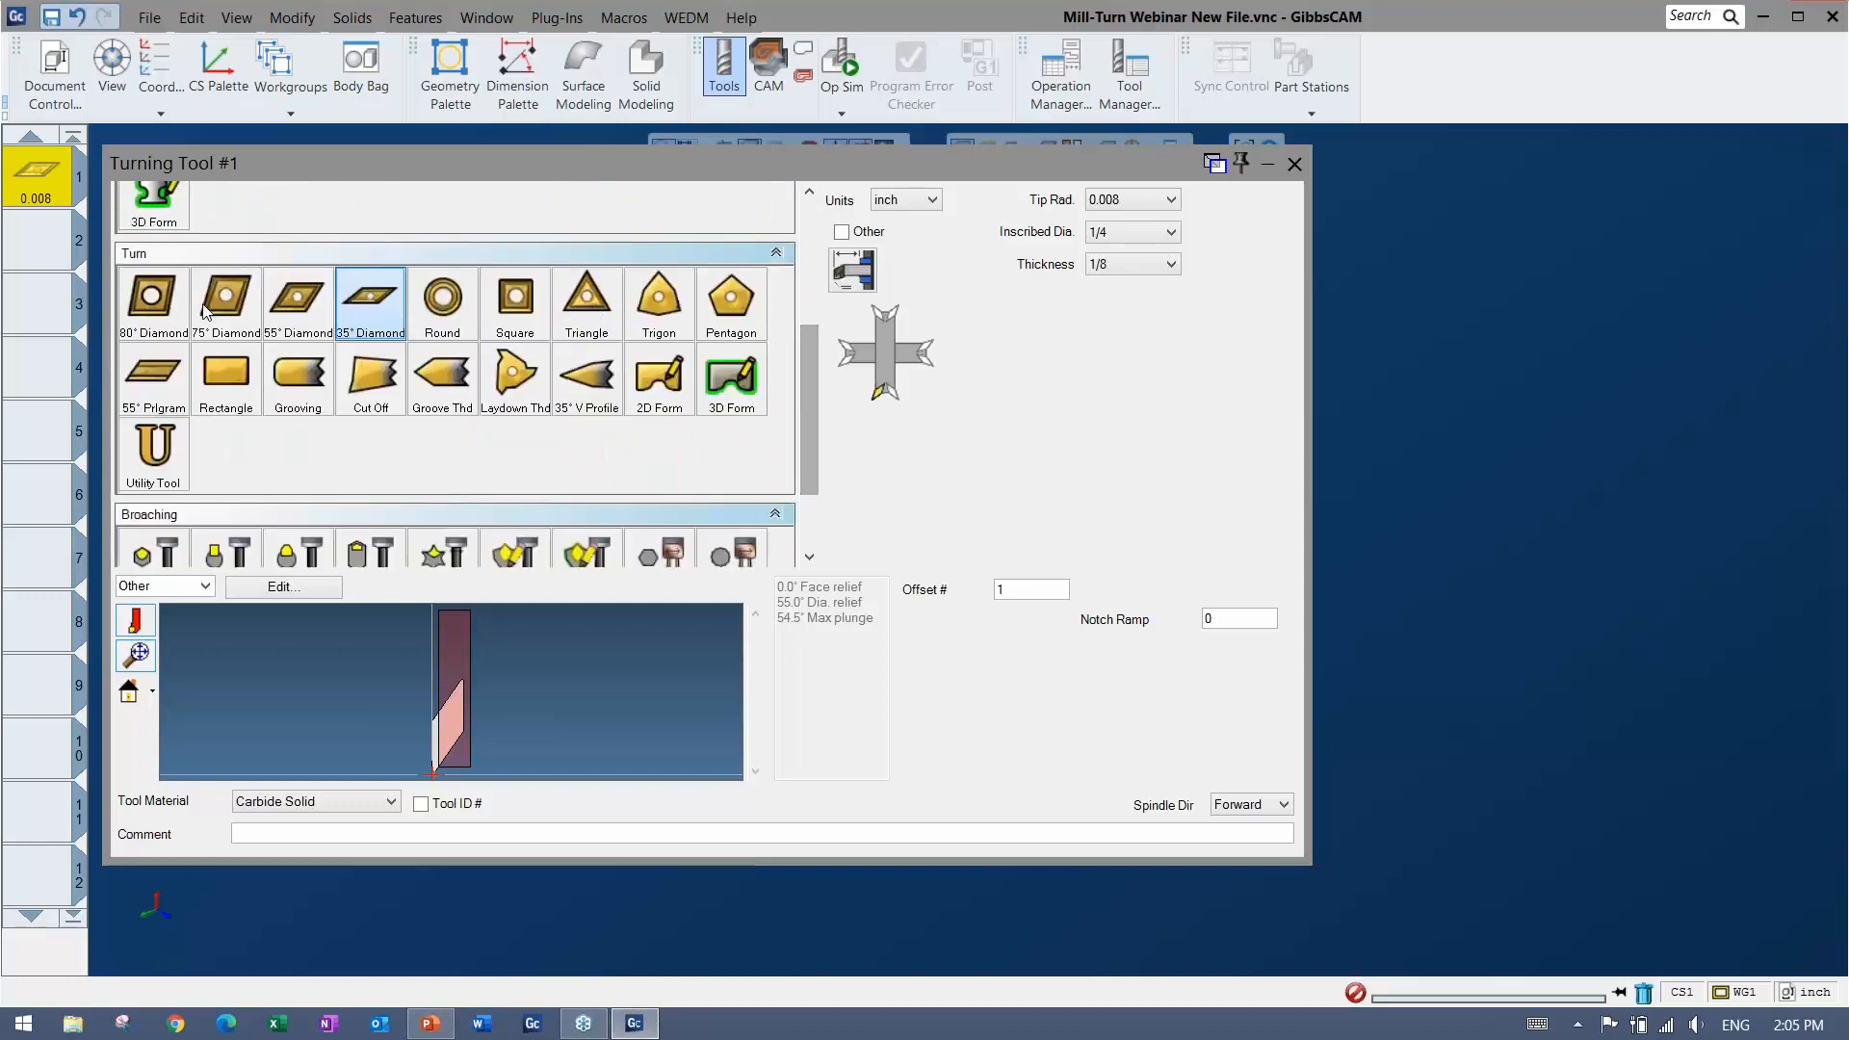
pyautogui.moveTo(807, 400); pyautogui.dragTo(794, 472)
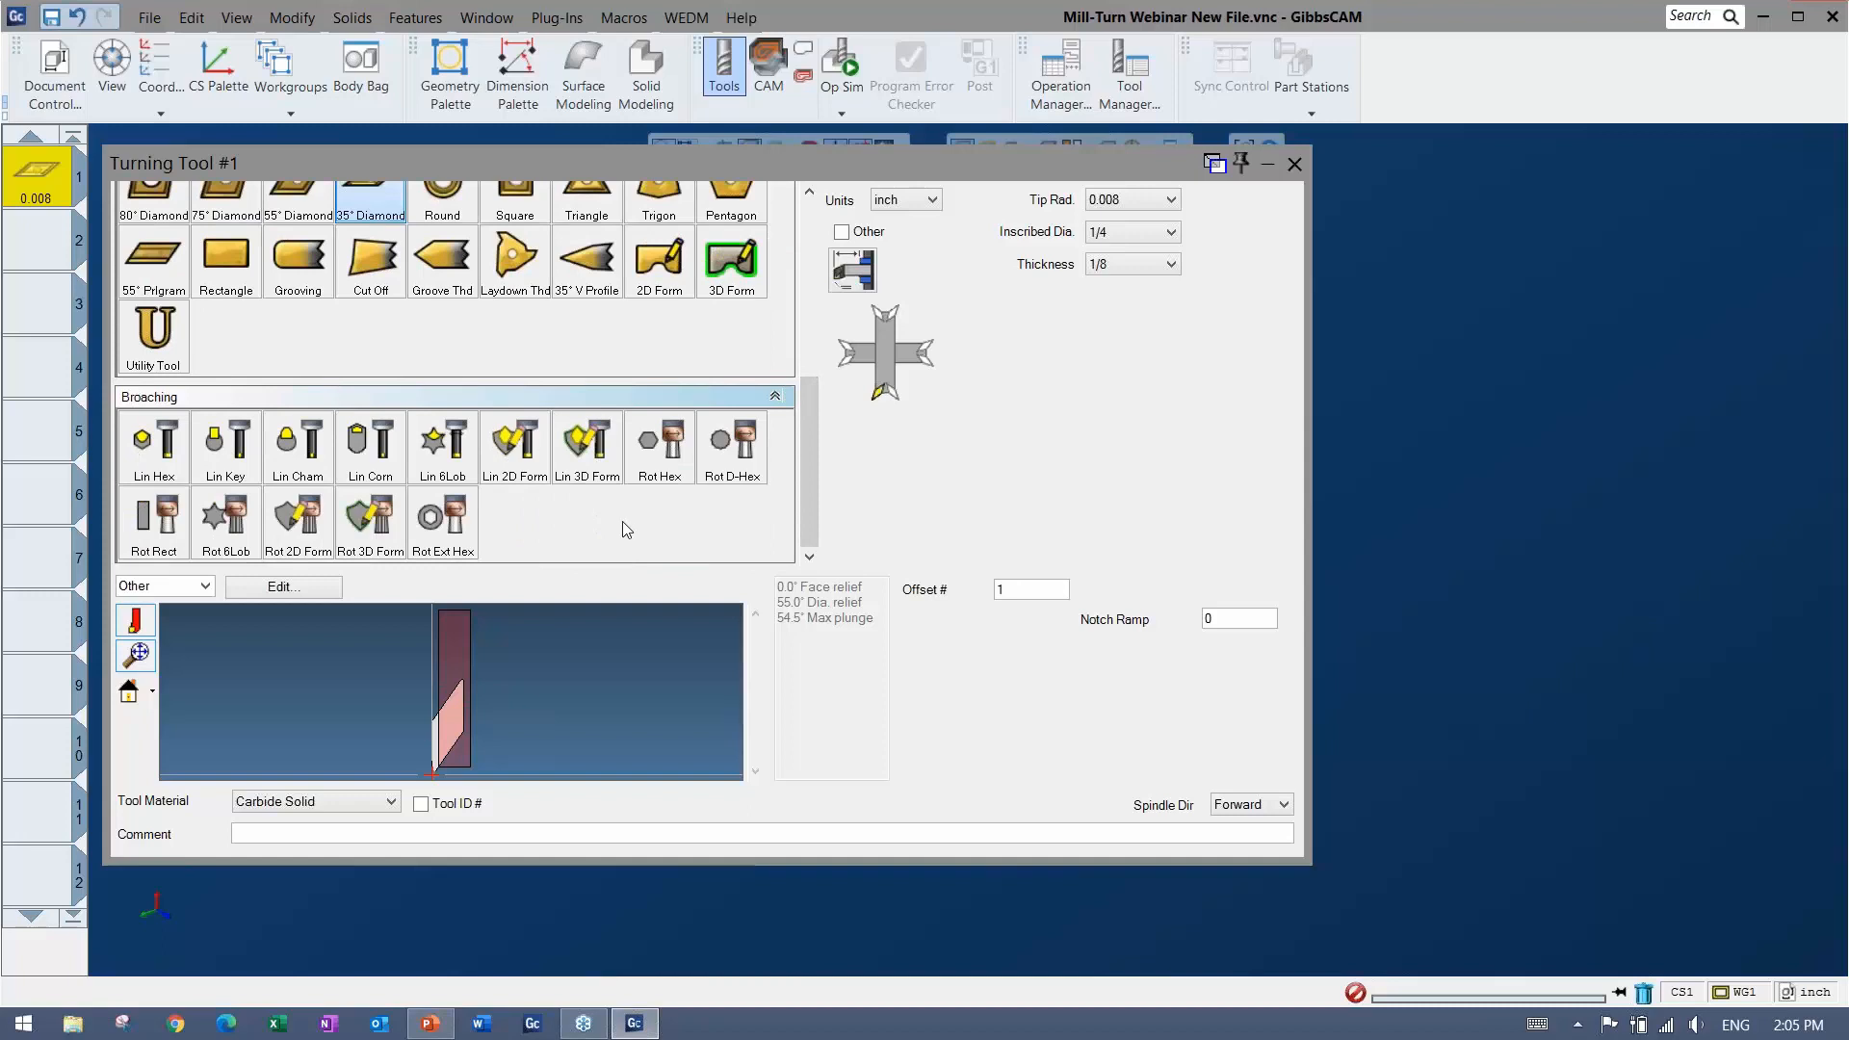
pyautogui.moveTo(807, 464); pyautogui.dragTo(804, 289)
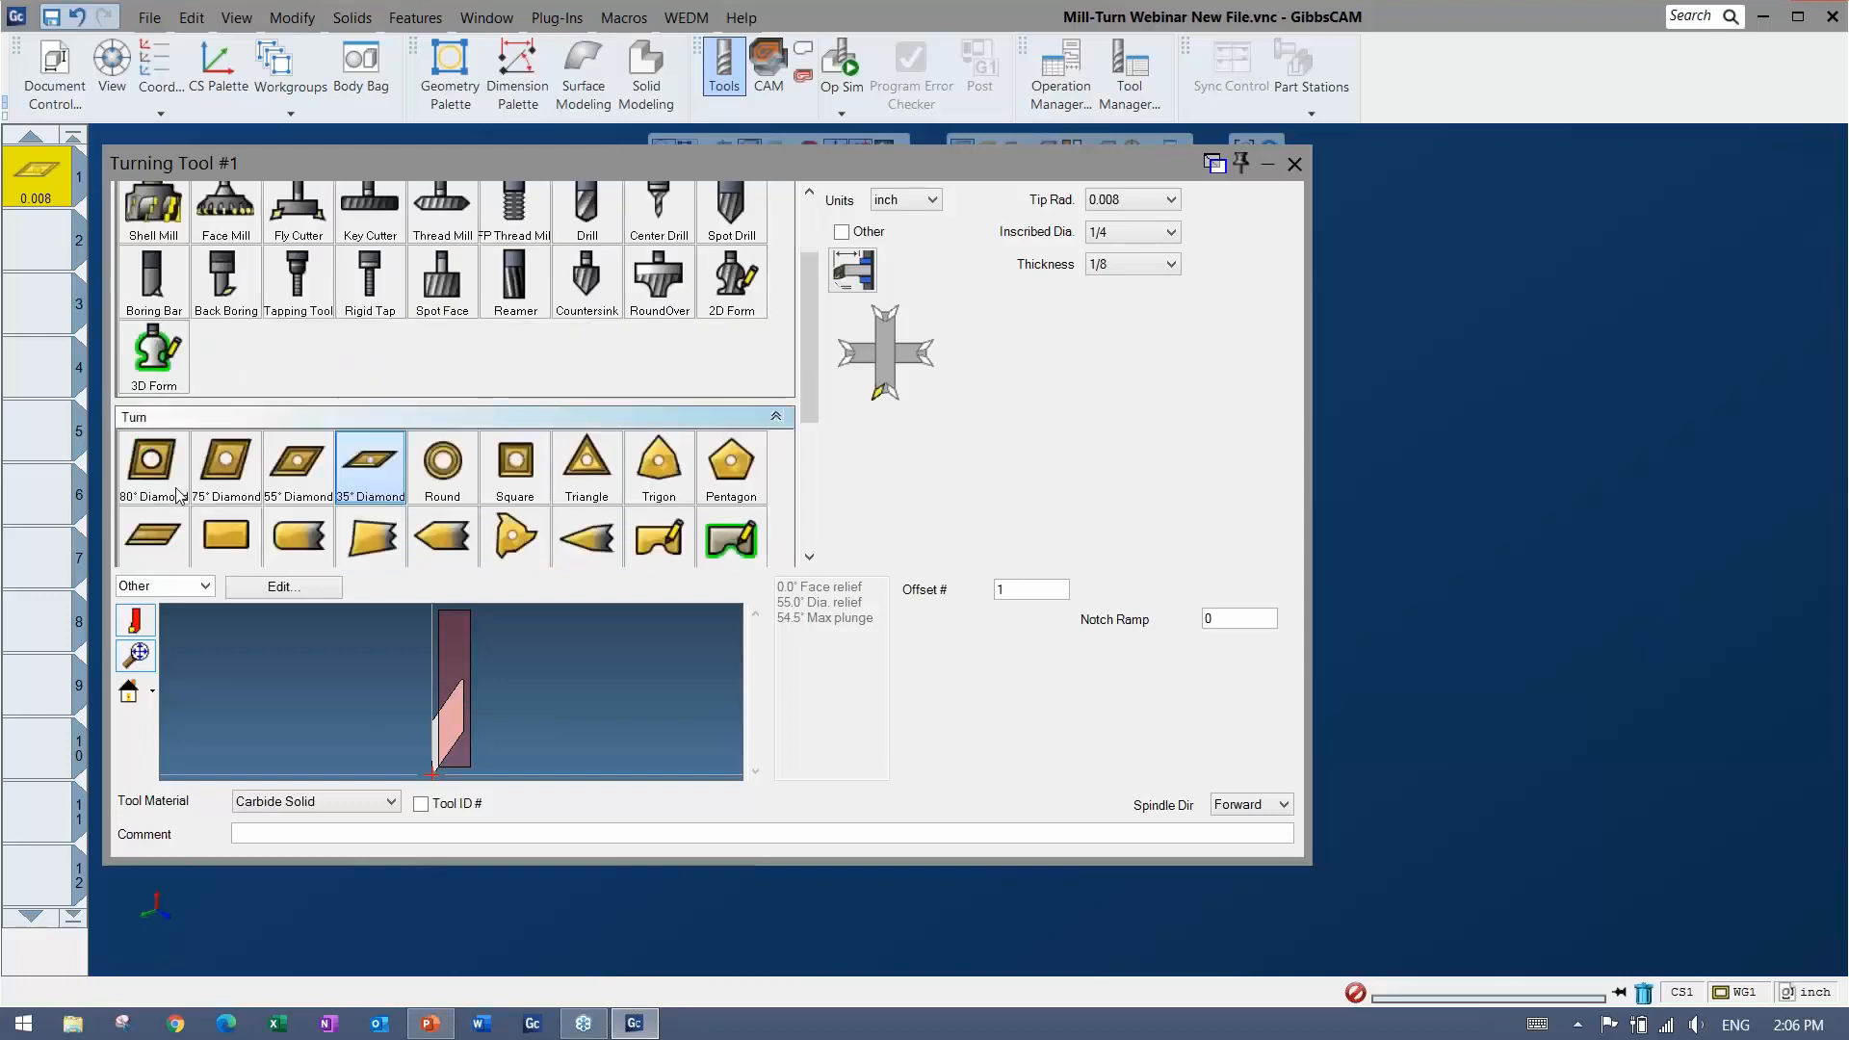
pyautogui.scroll(-2, 255, 508)
pyautogui.click(152, 466)
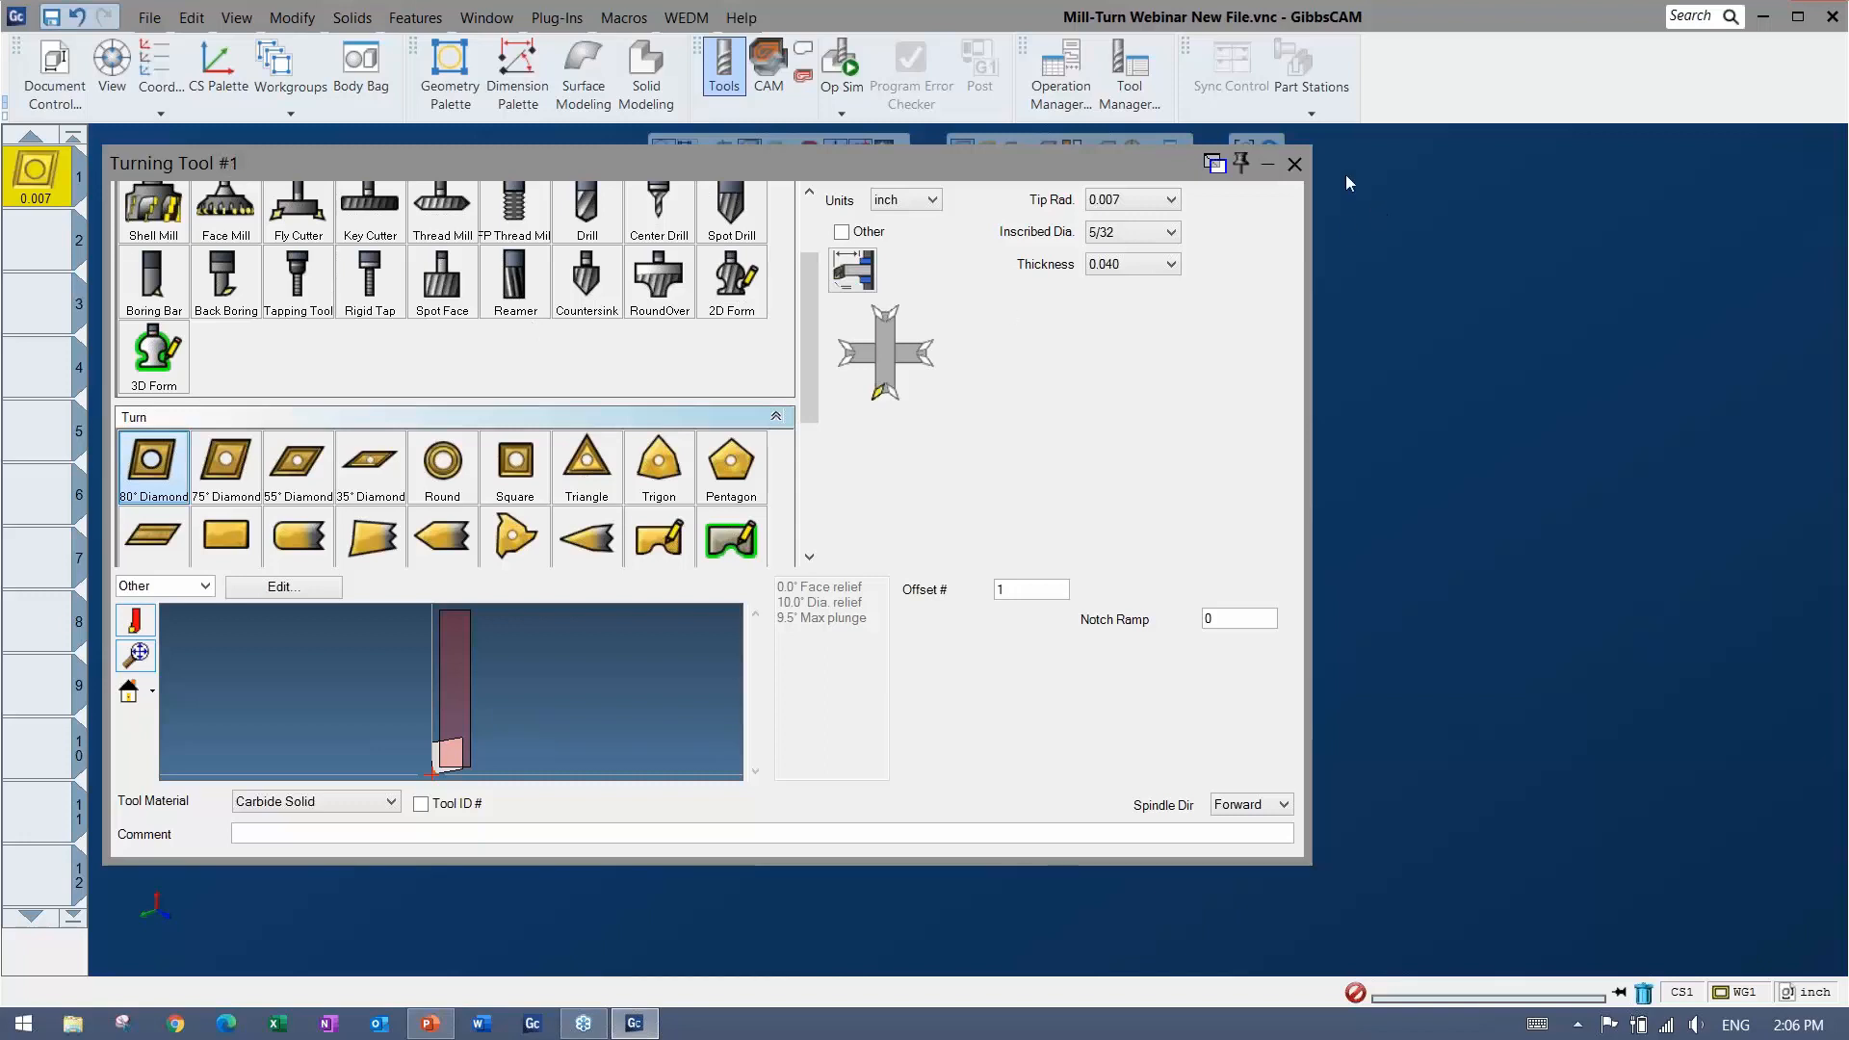
pyautogui.click(1295, 165)
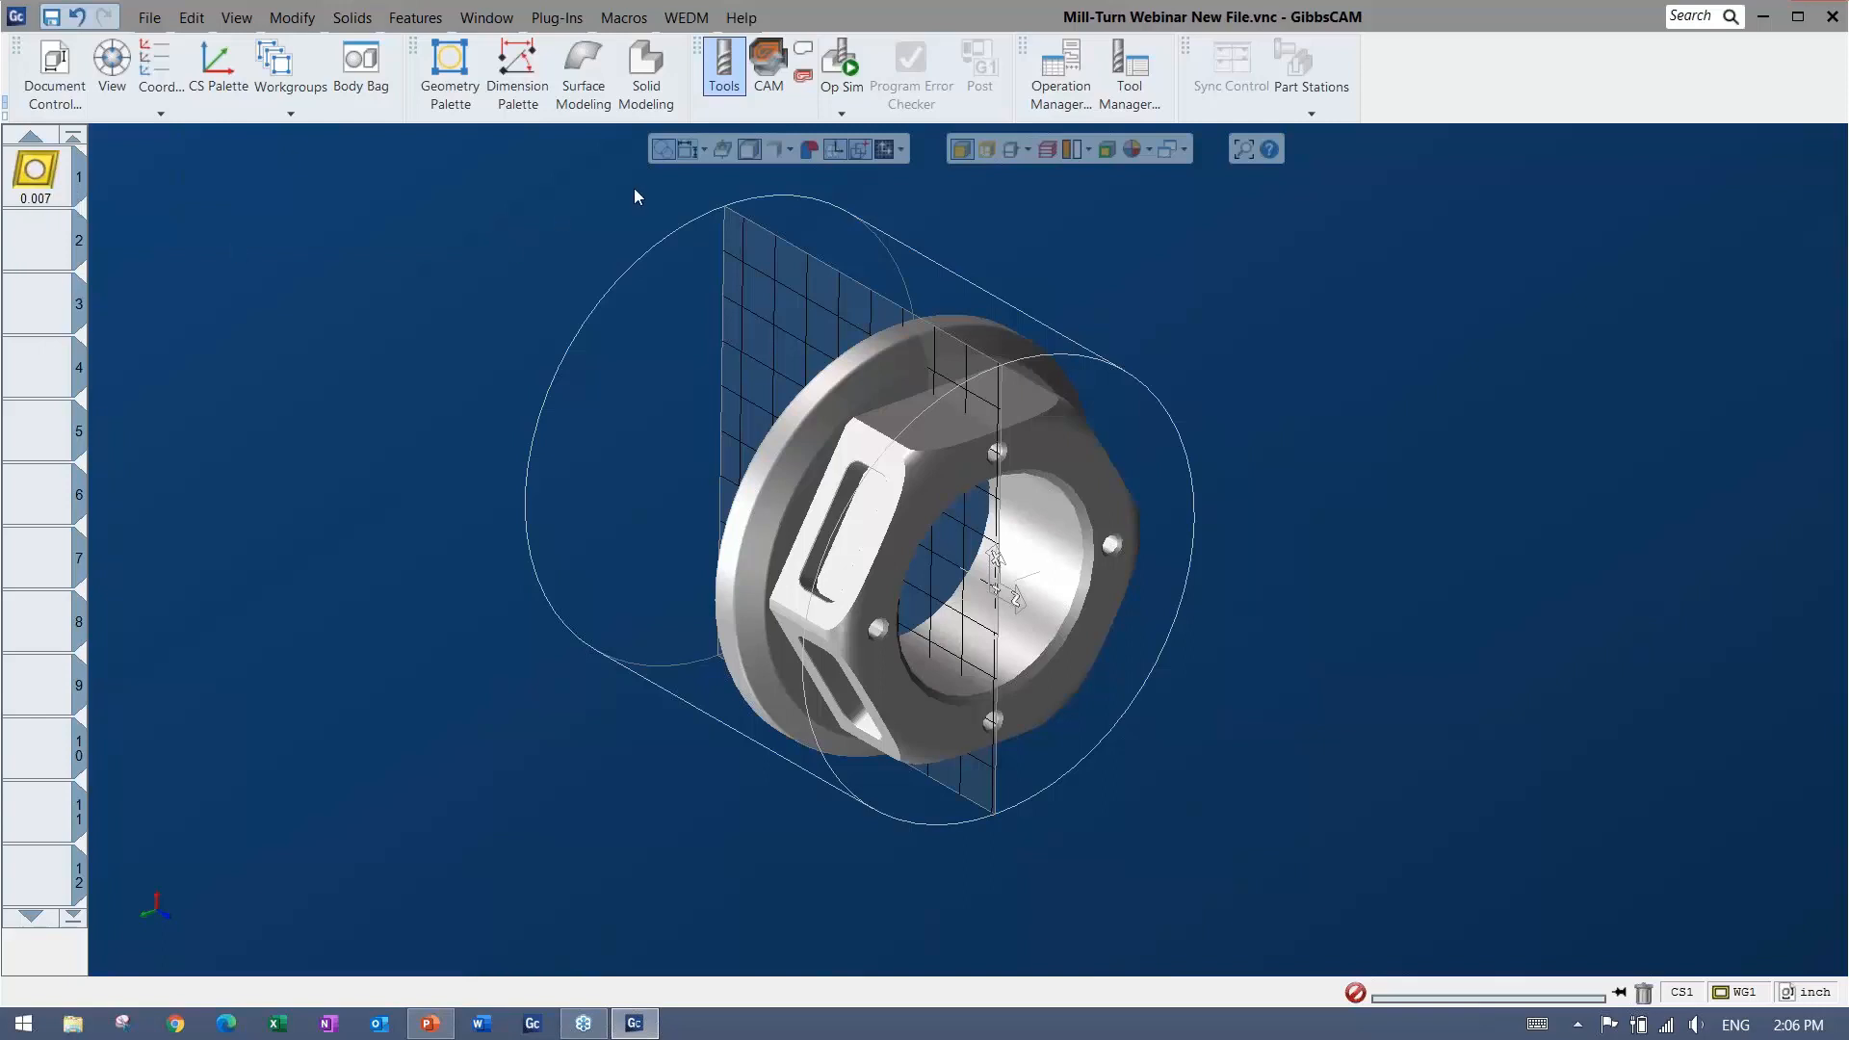
# Set turning tool 1's tip radius to 1/32 and its inscribed diameter to 1/2 inch
pyautogui.click(43, 171)
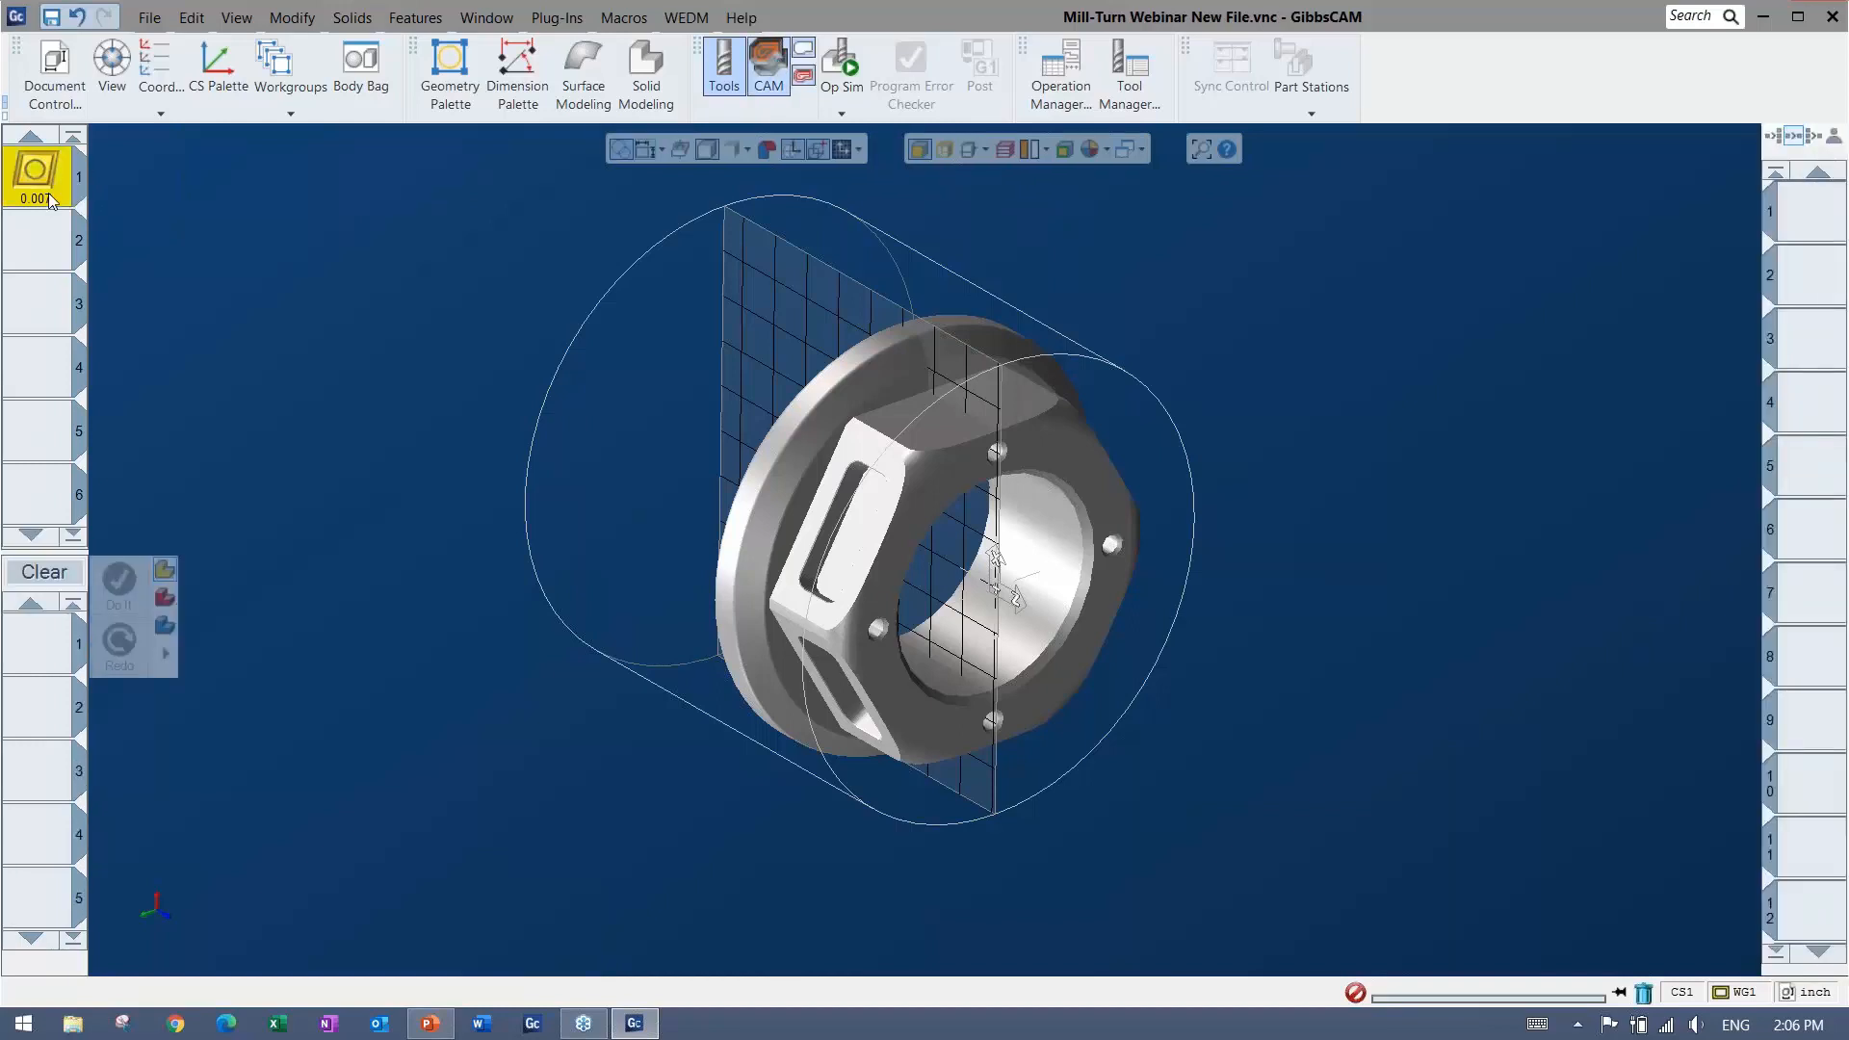
pyautogui.doubleClick(51, 199)
pyautogui.click(1121, 200)
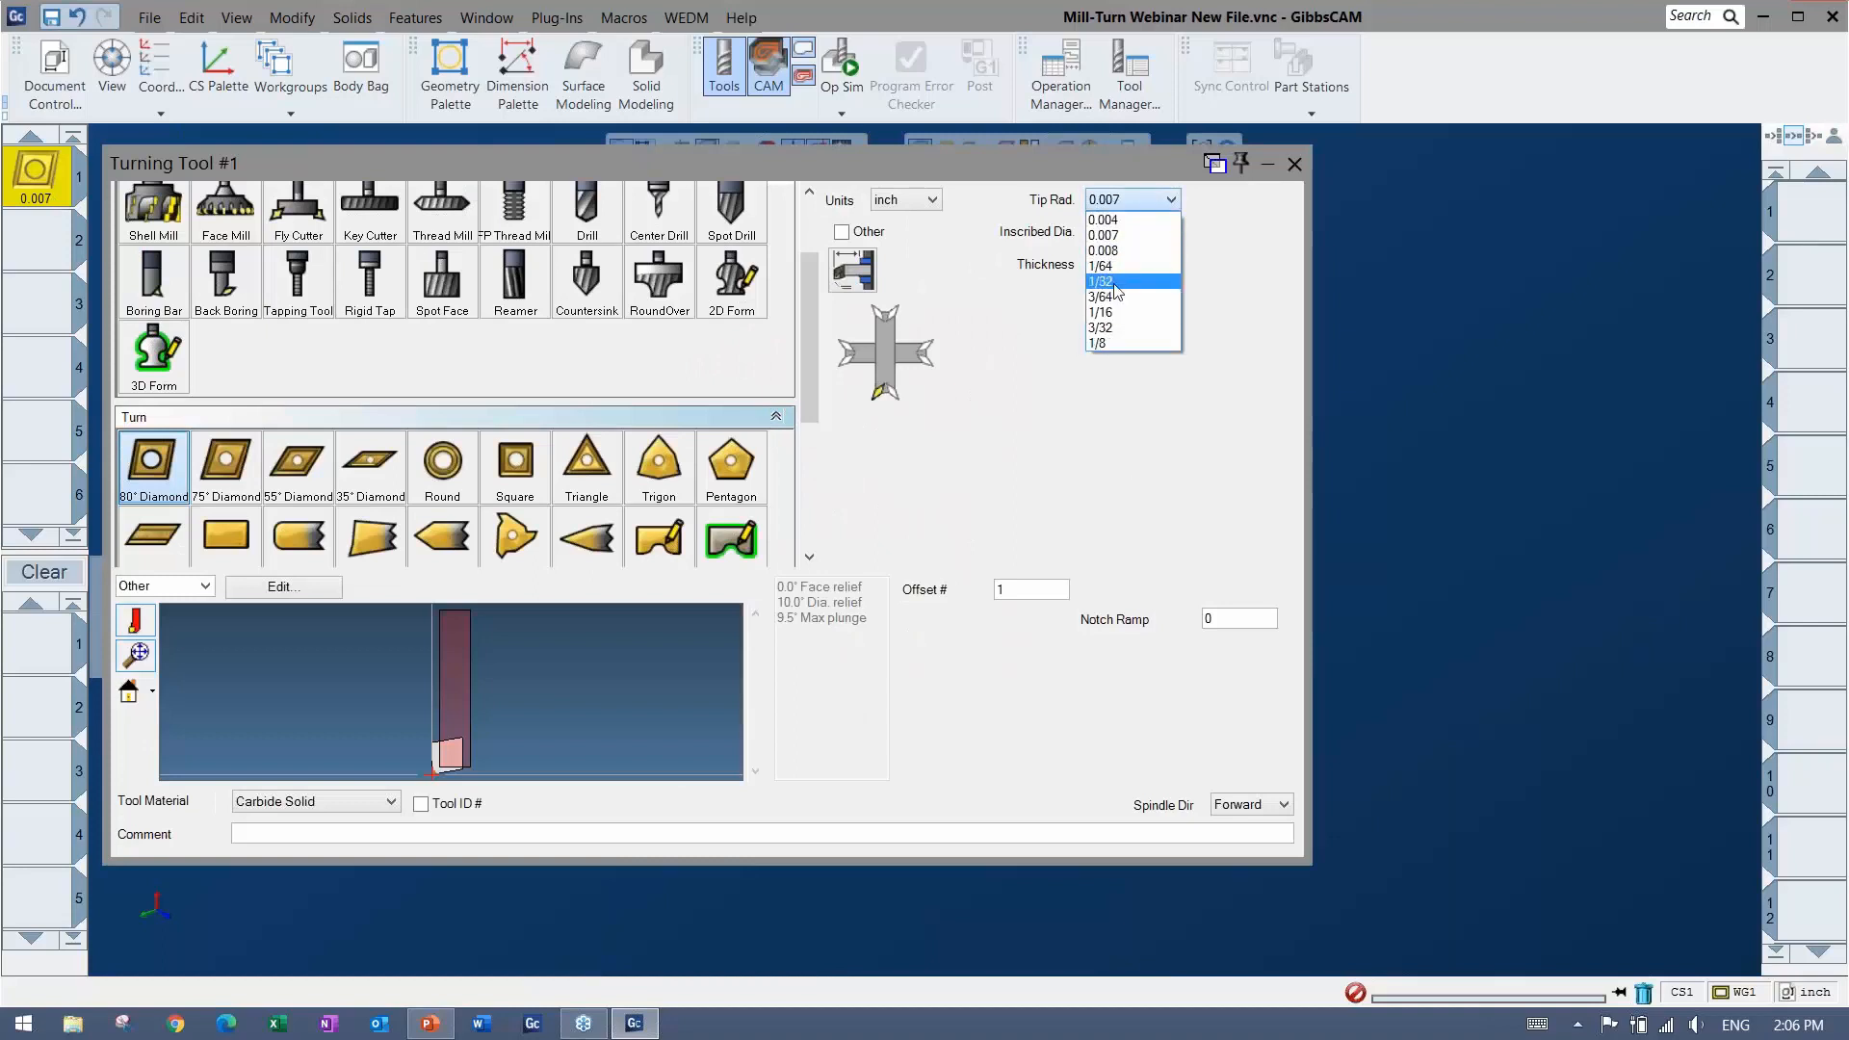
pyautogui.click(1112, 281)
pyautogui.click(1127, 232)
pyautogui.click(1108, 299)
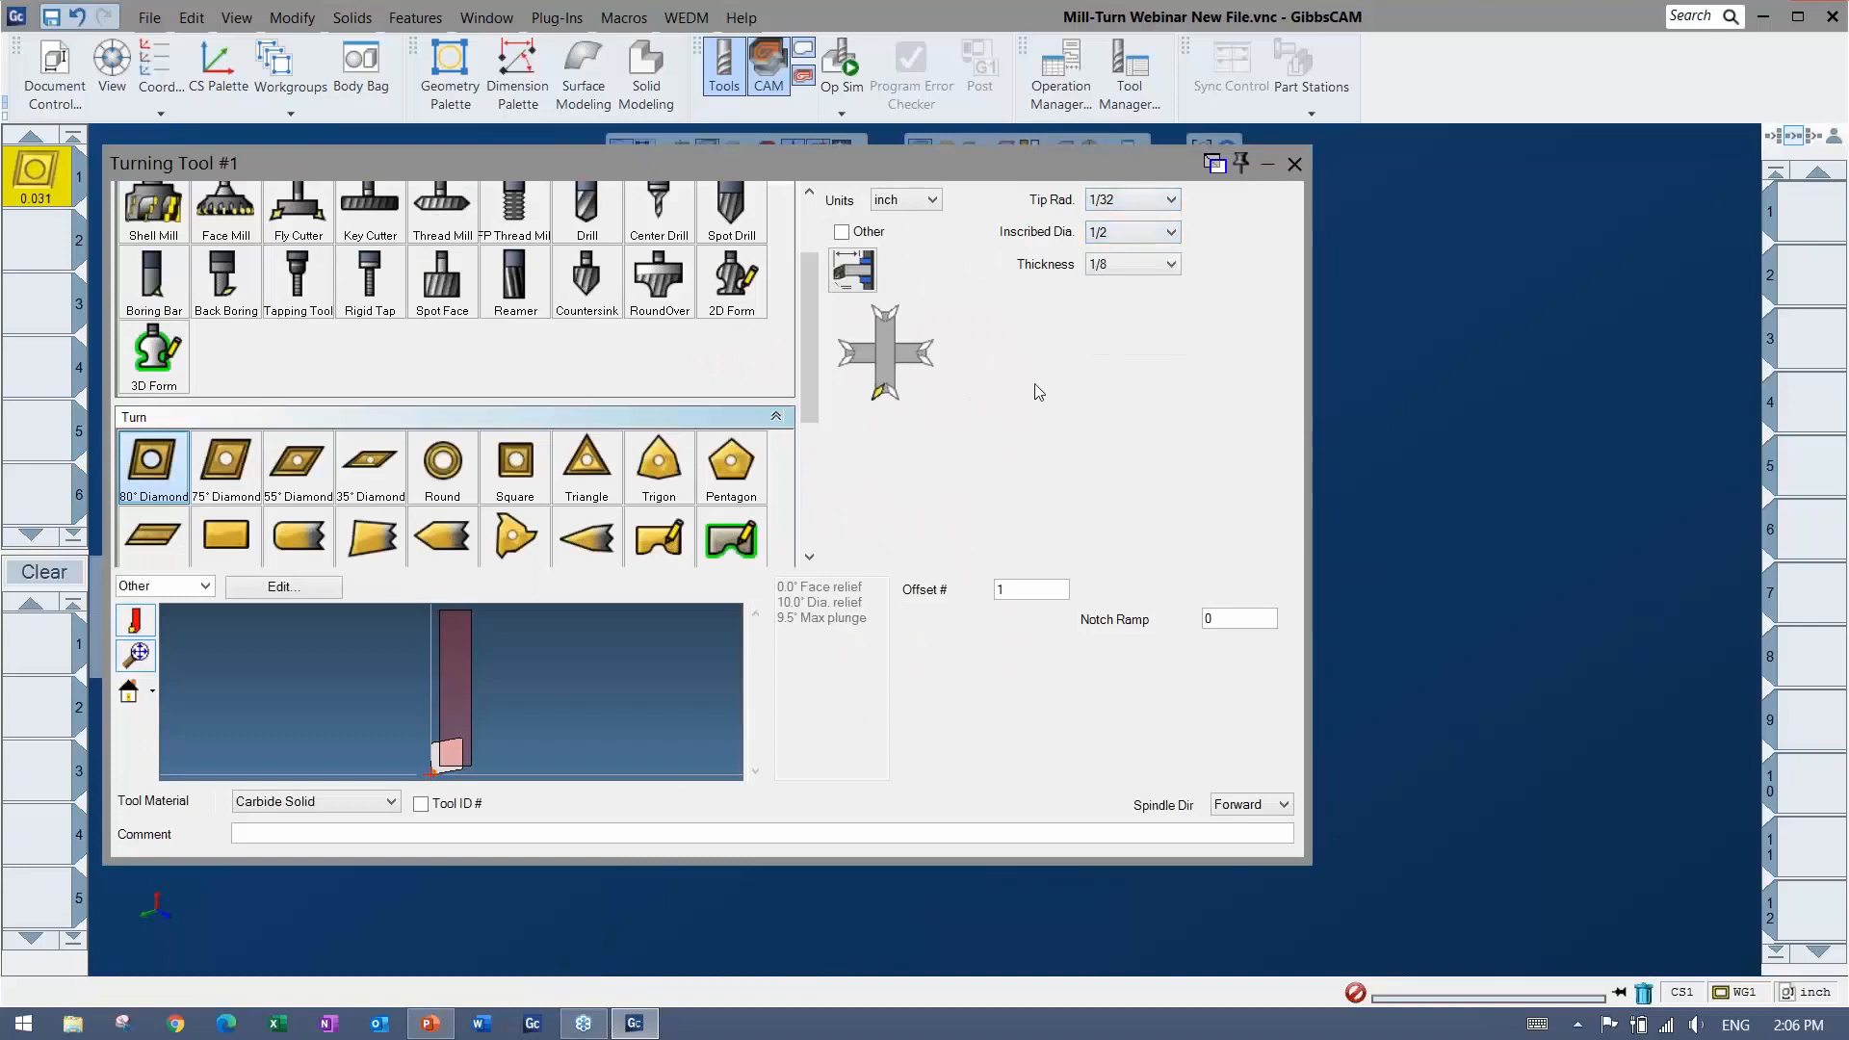
# Compare the Tool Holder and Boring Bar holder types for turning tool 1, and keep Tool Holder
pyautogui.click(154, 586)
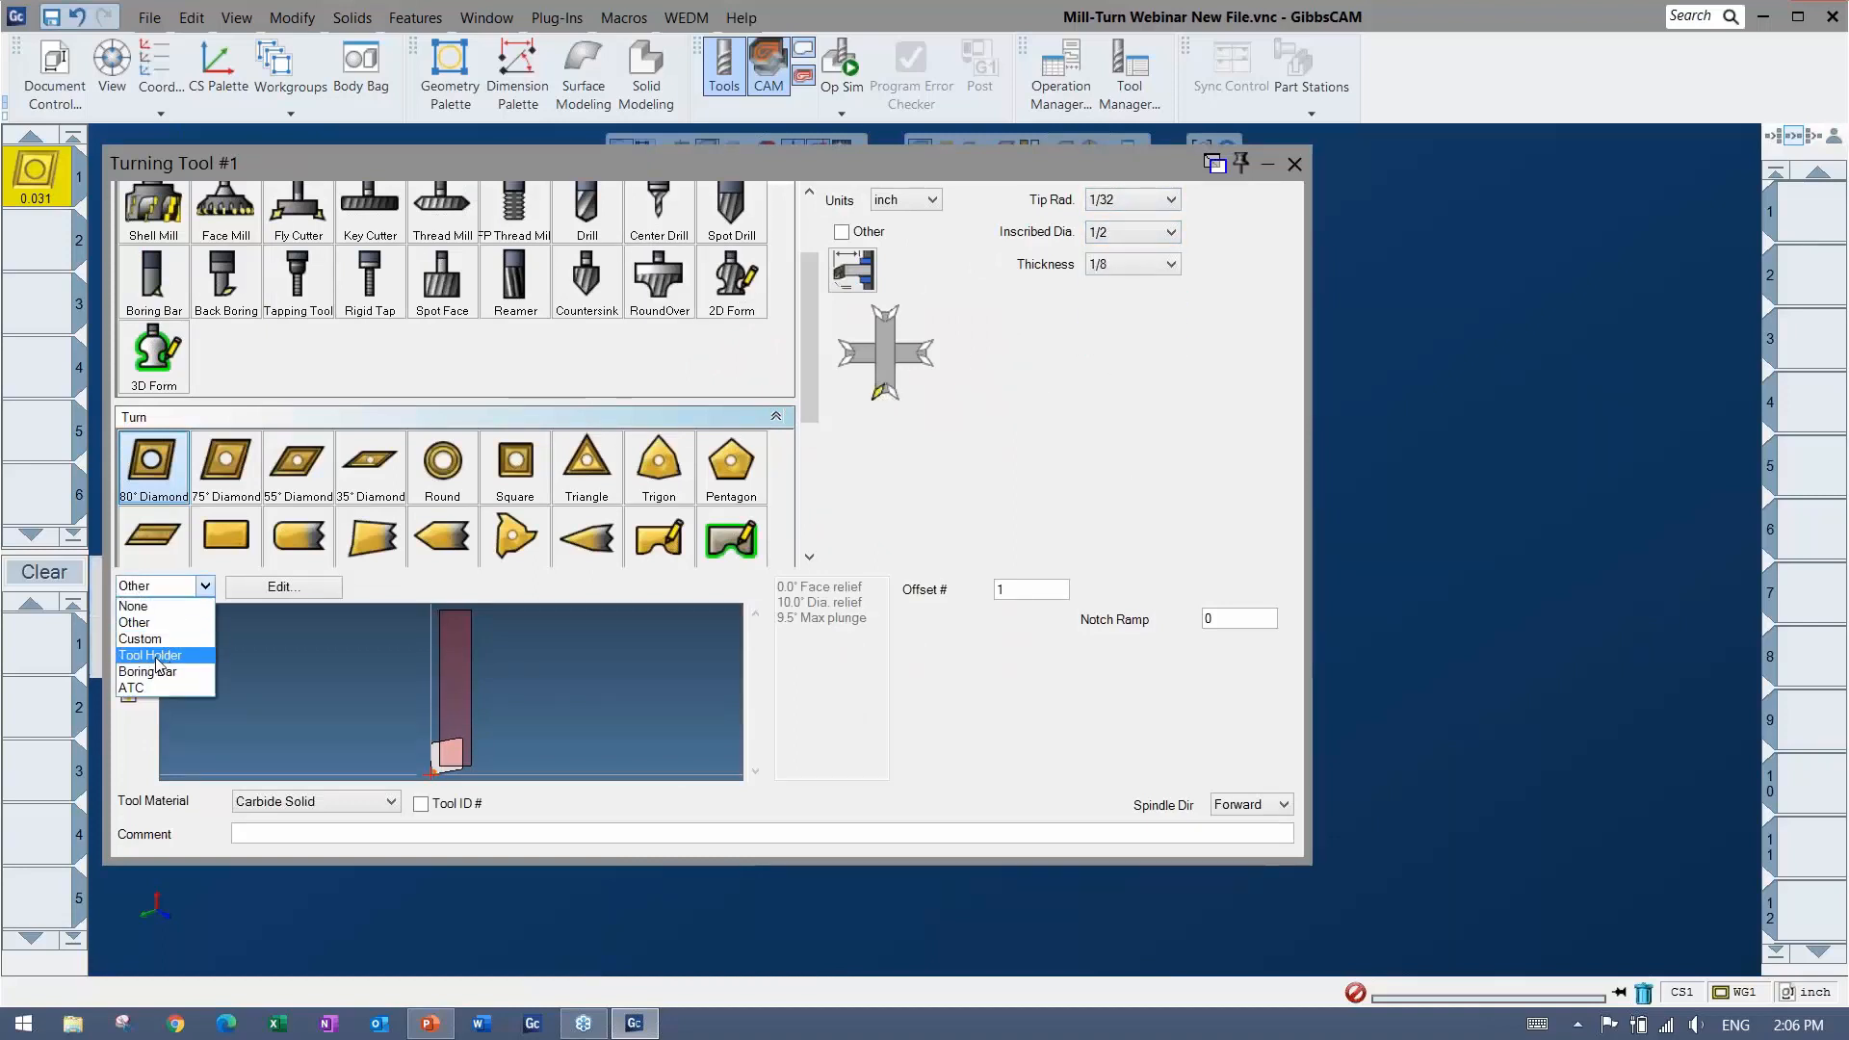
pyautogui.click(157, 656)
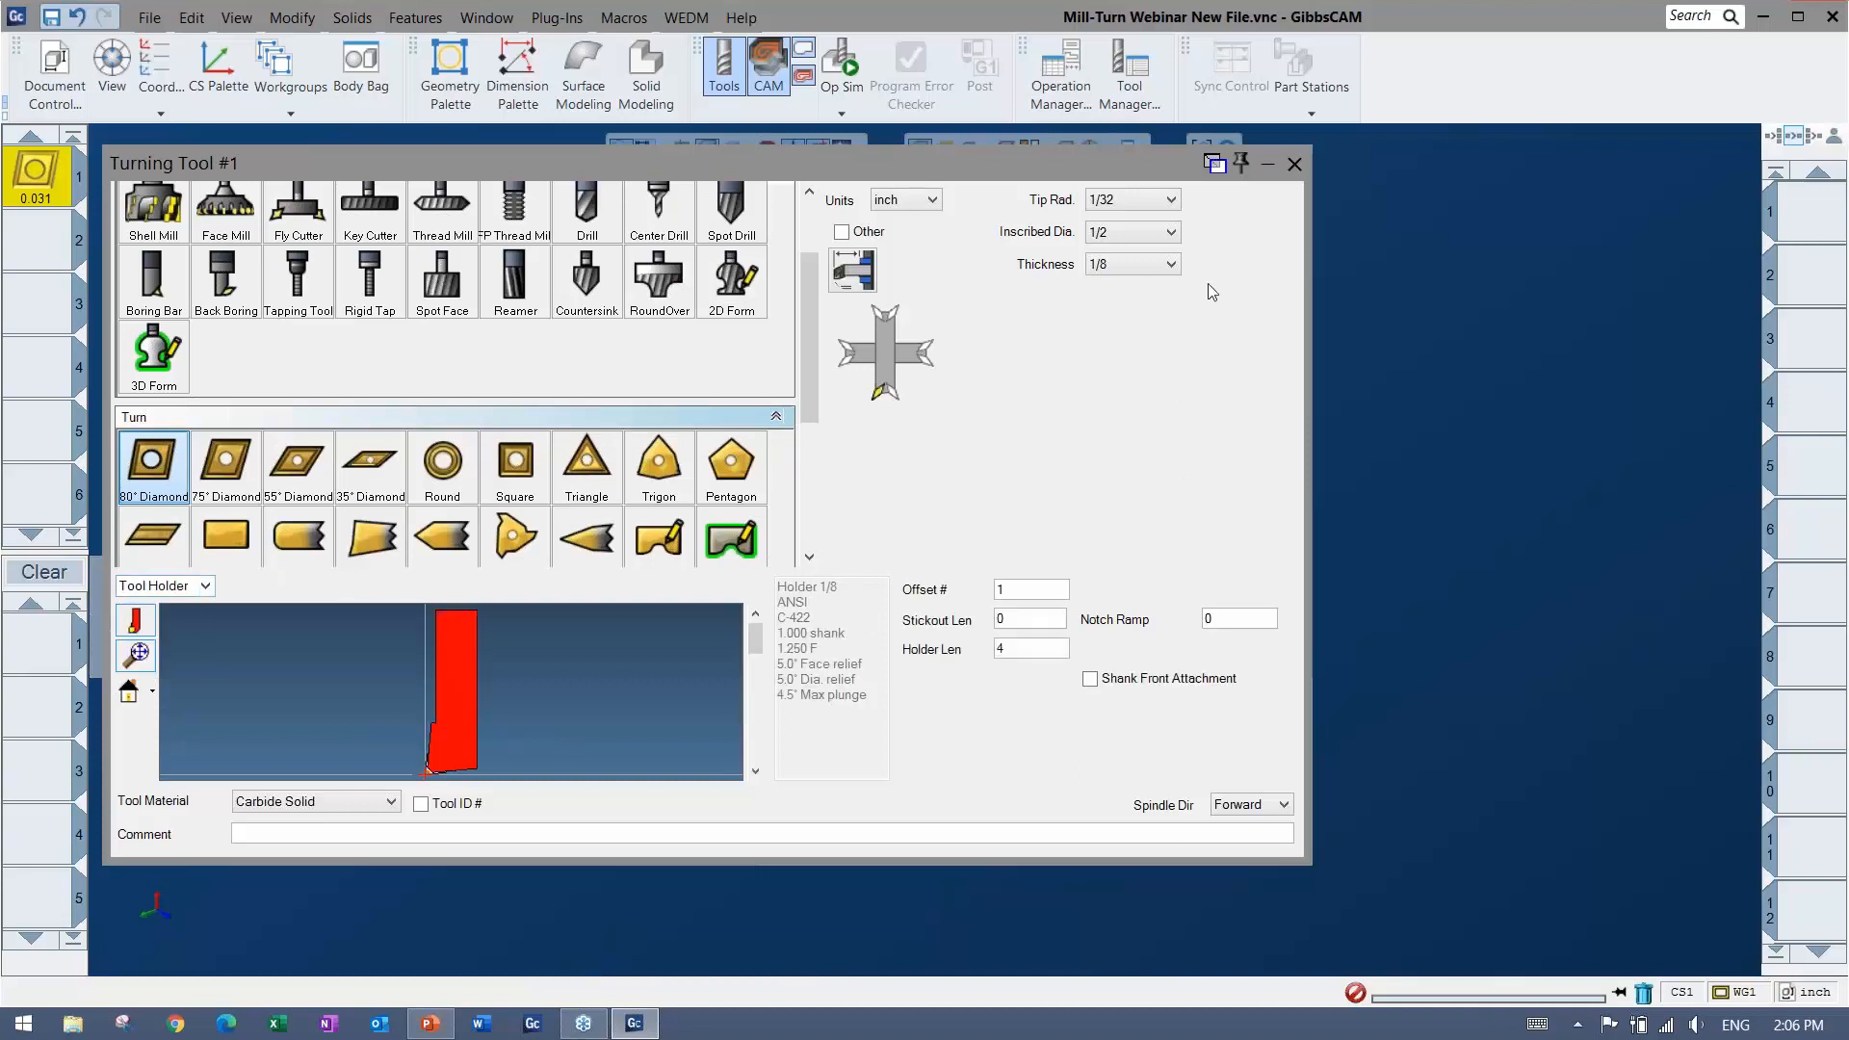
pyautogui.press('Down')
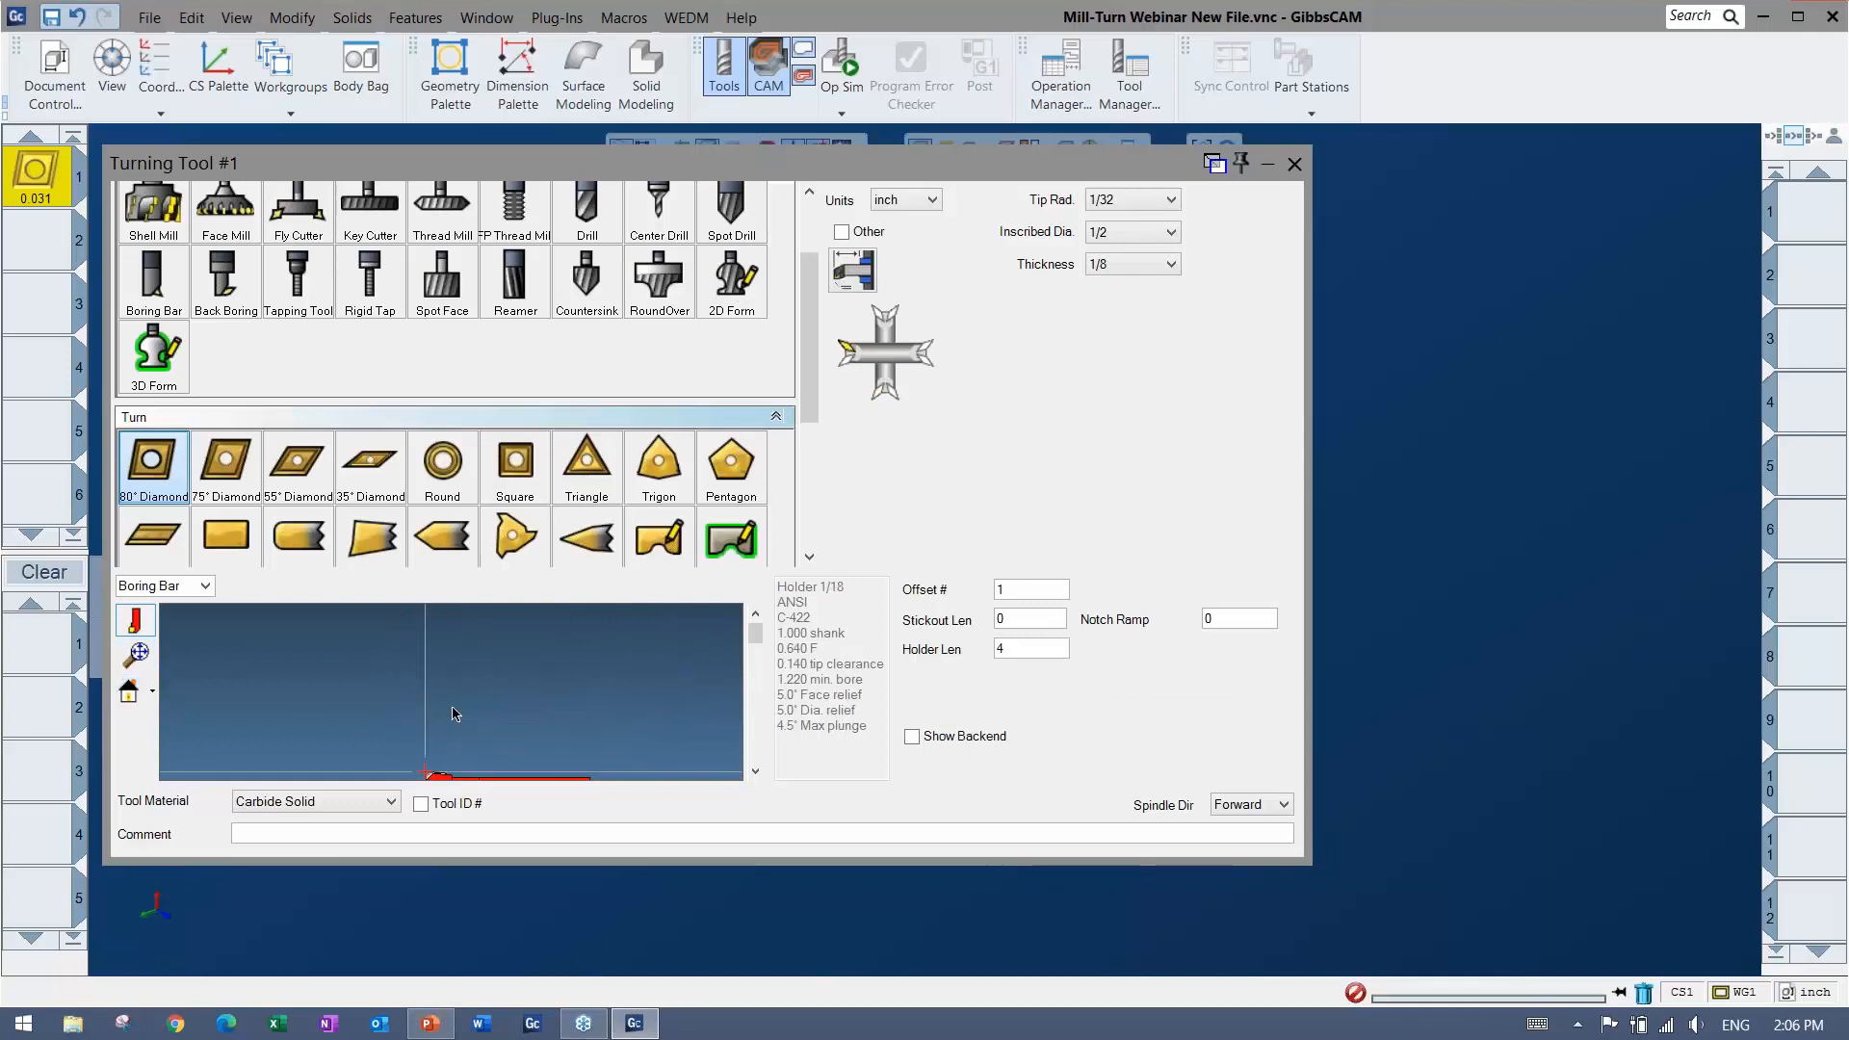
pyautogui.click(136, 654)
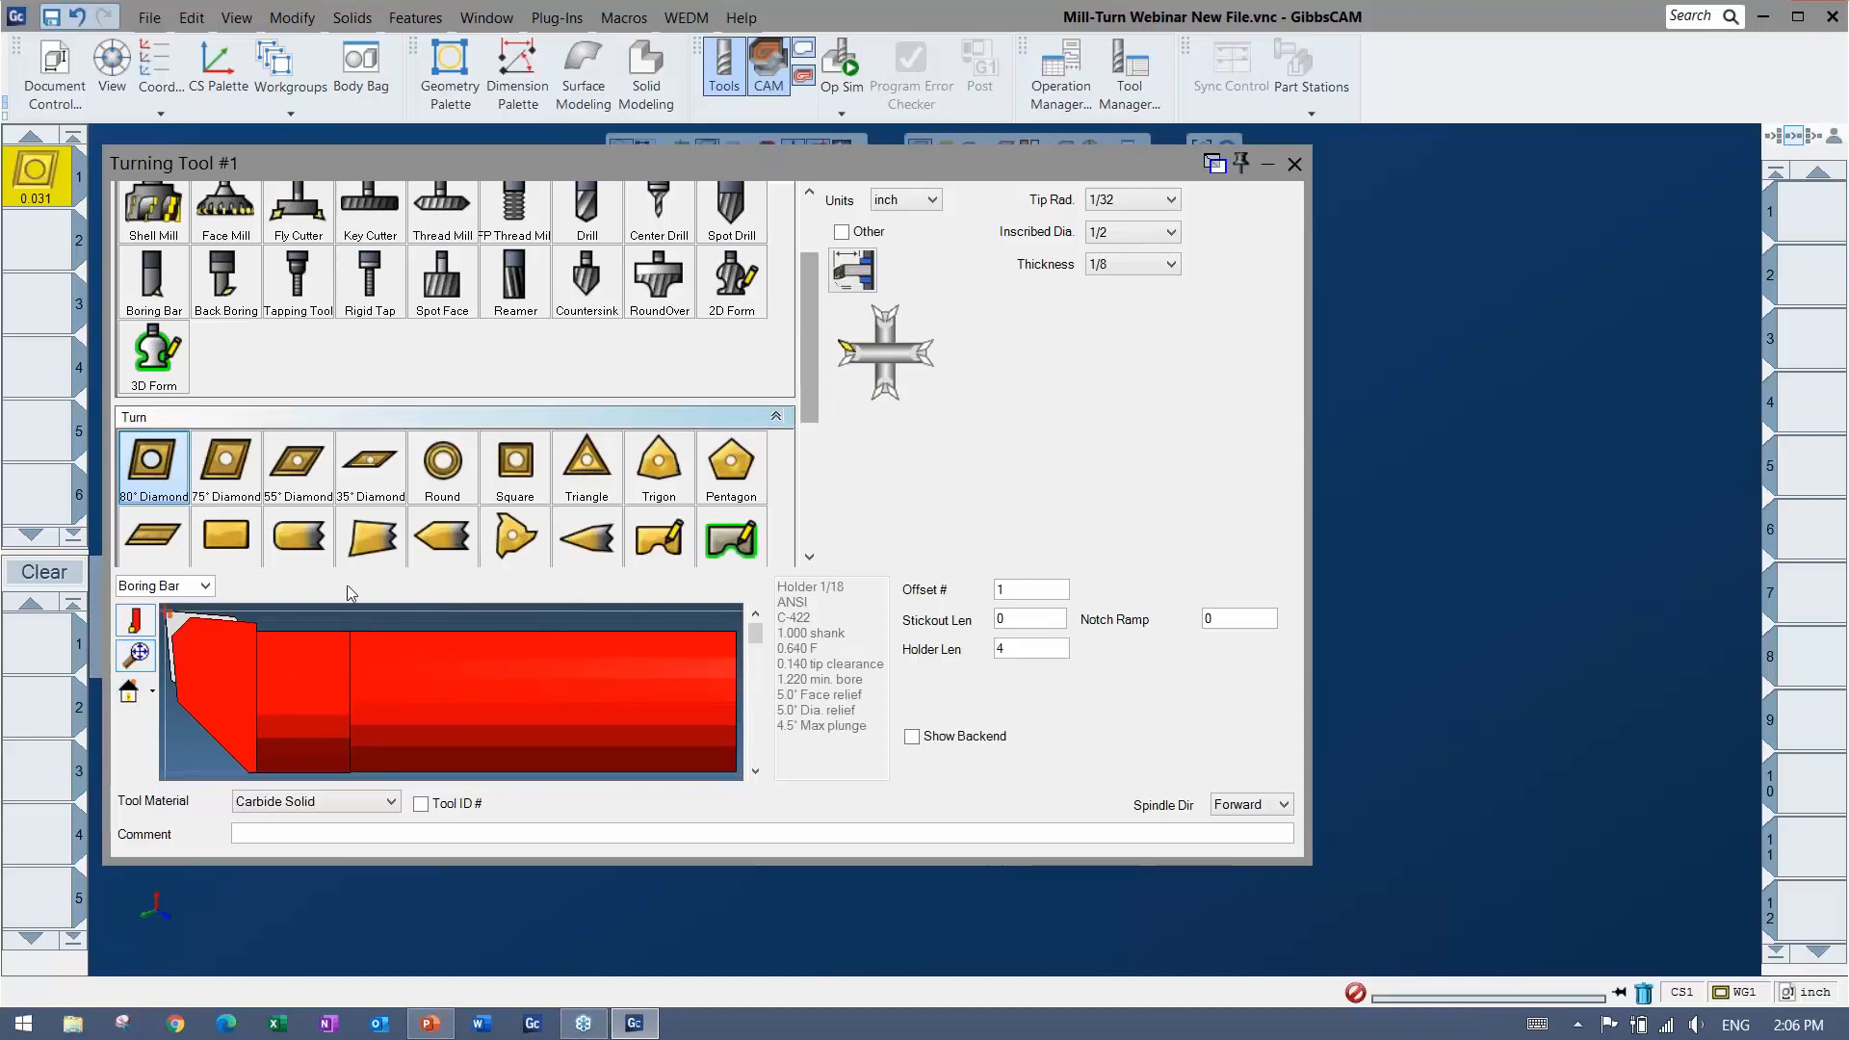
pyautogui.click(204, 585)
pyautogui.click(154, 605)
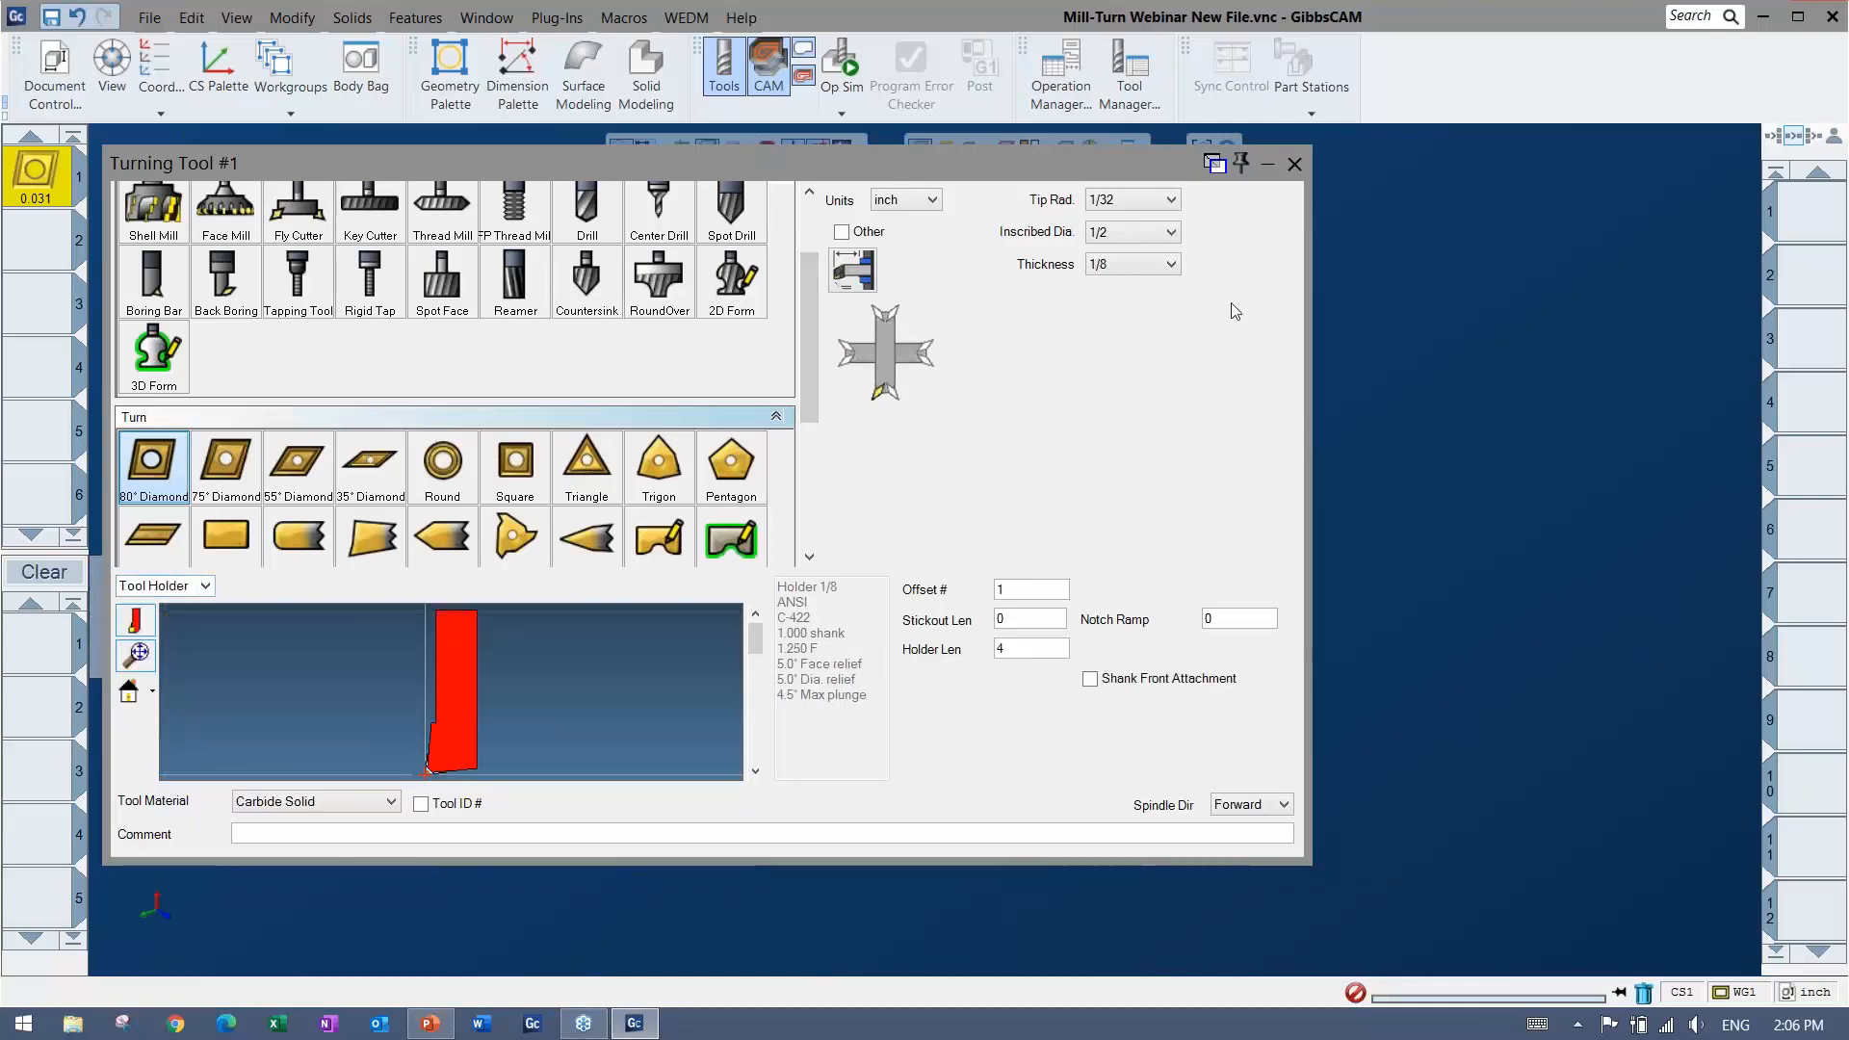
pyautogui.click(1294, 164)
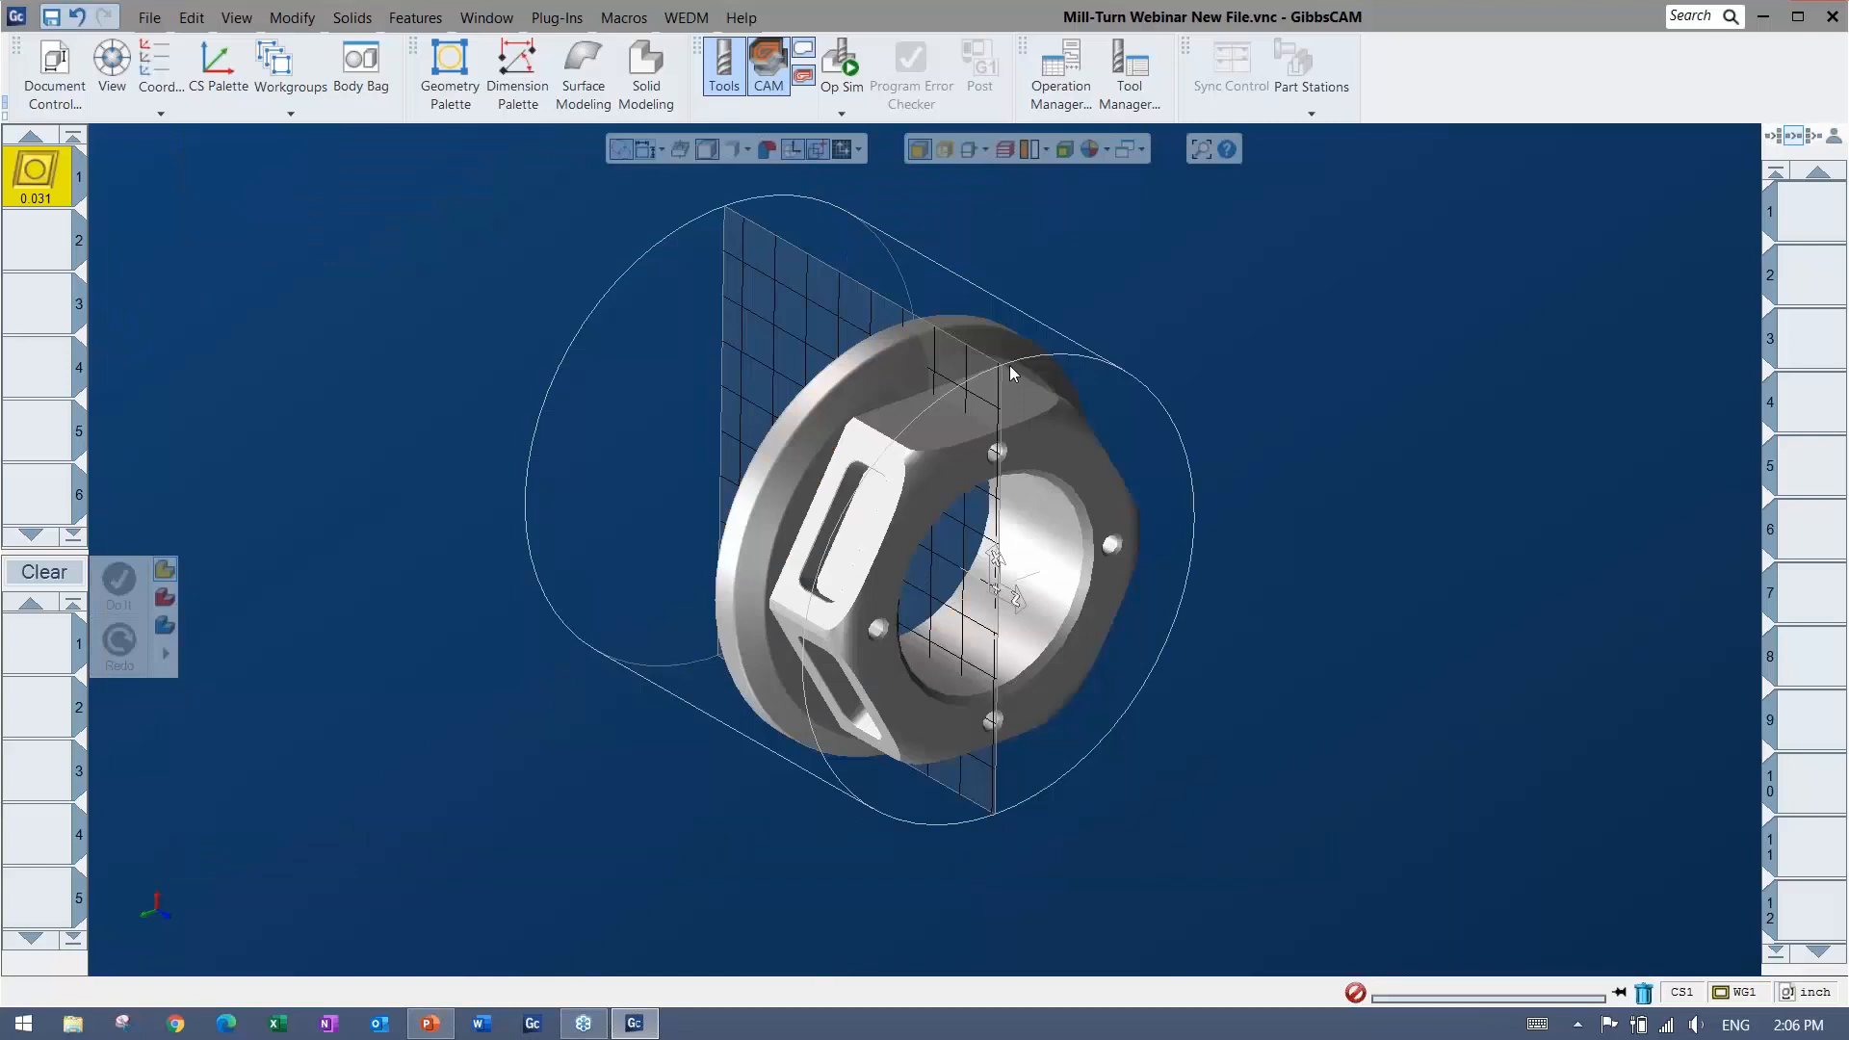
pyautogui.click(67, 246)
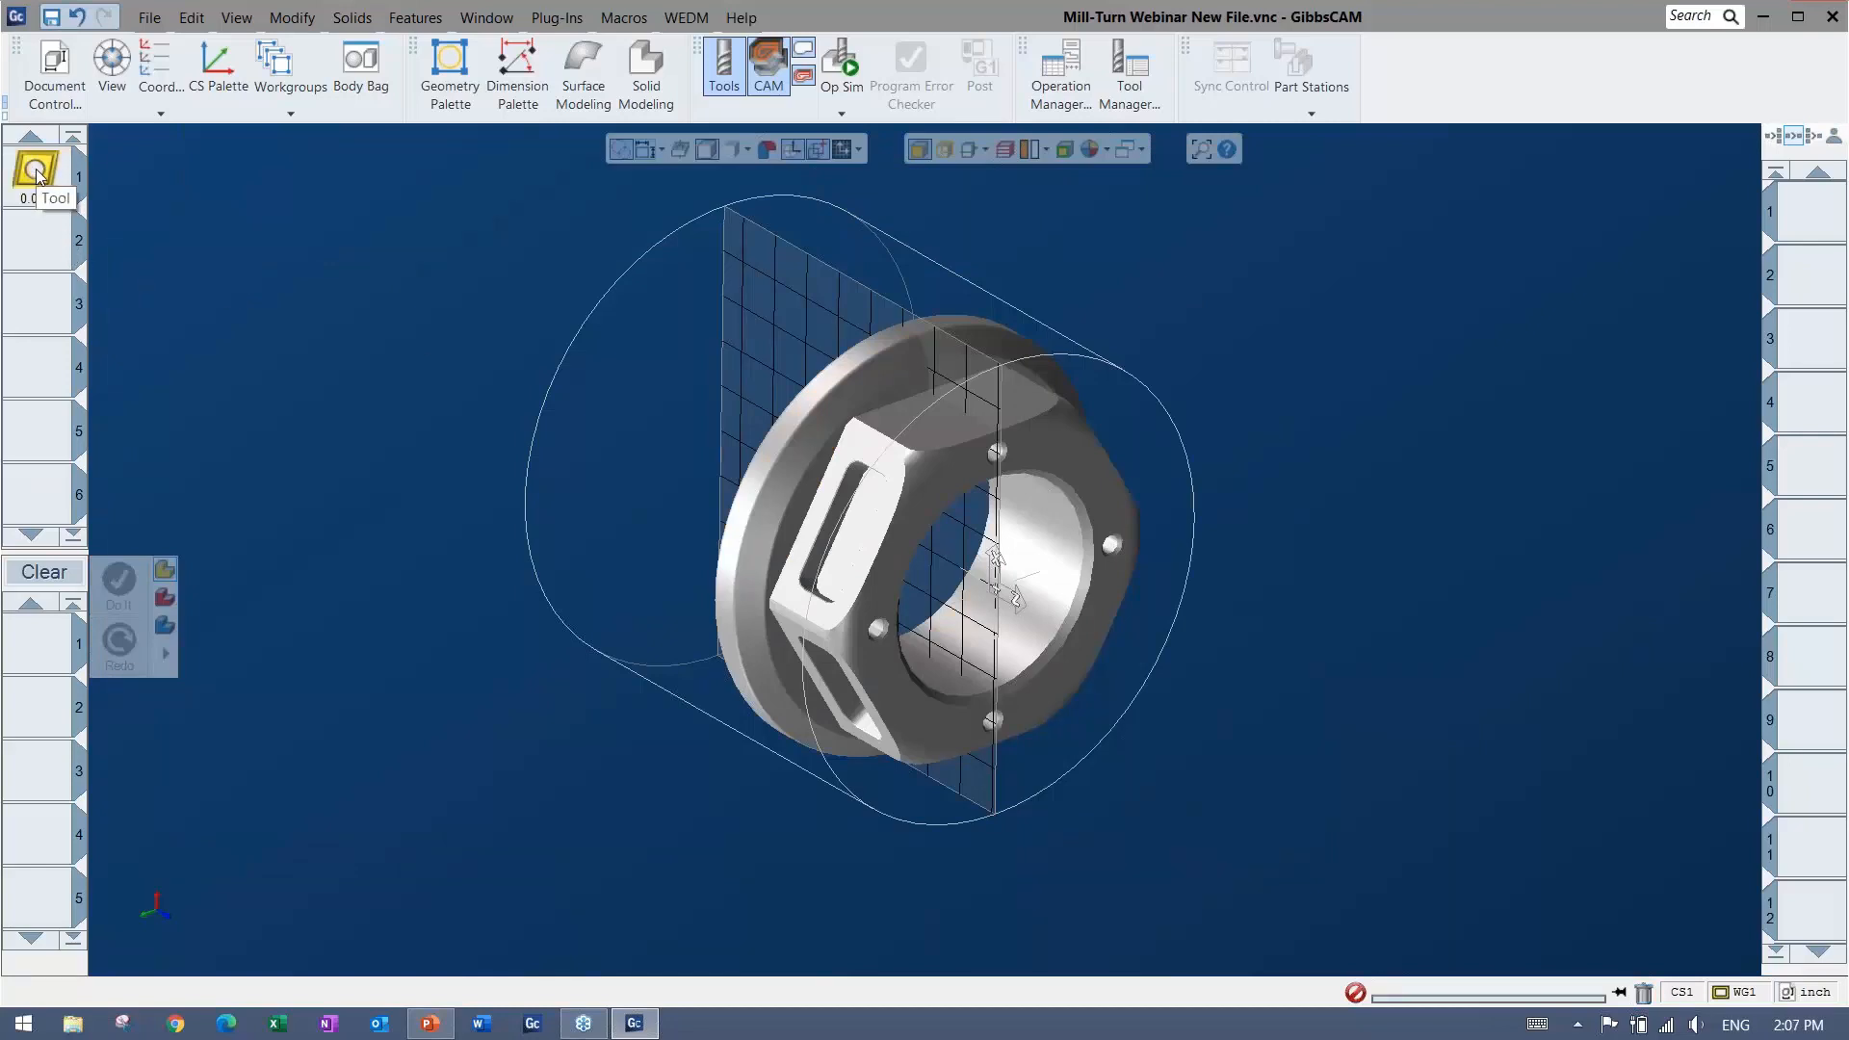
# Try starting a process from tool 1 and a milling Roughing process without a tool, clearing the process list each time
pyautogui.moveTo(40, 191); pyautogui.dragTo(57, 632)
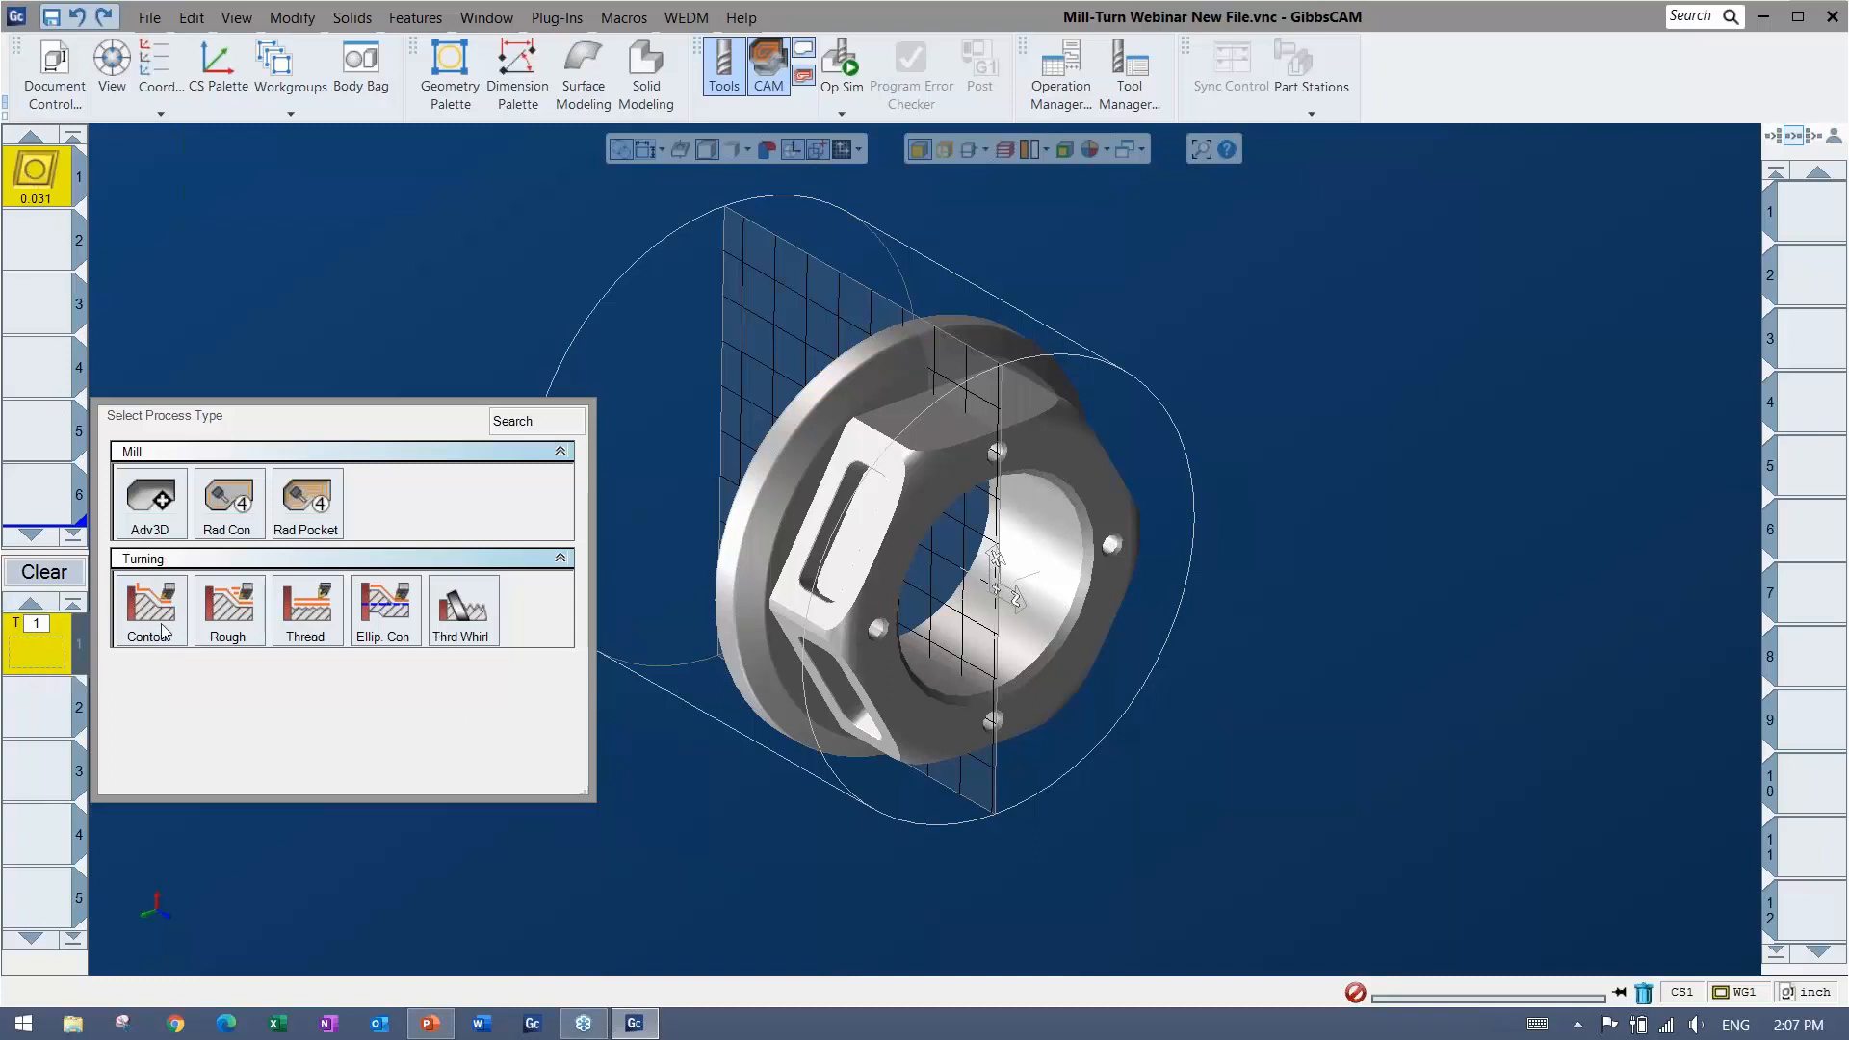
pyautogui.click(46, 572)
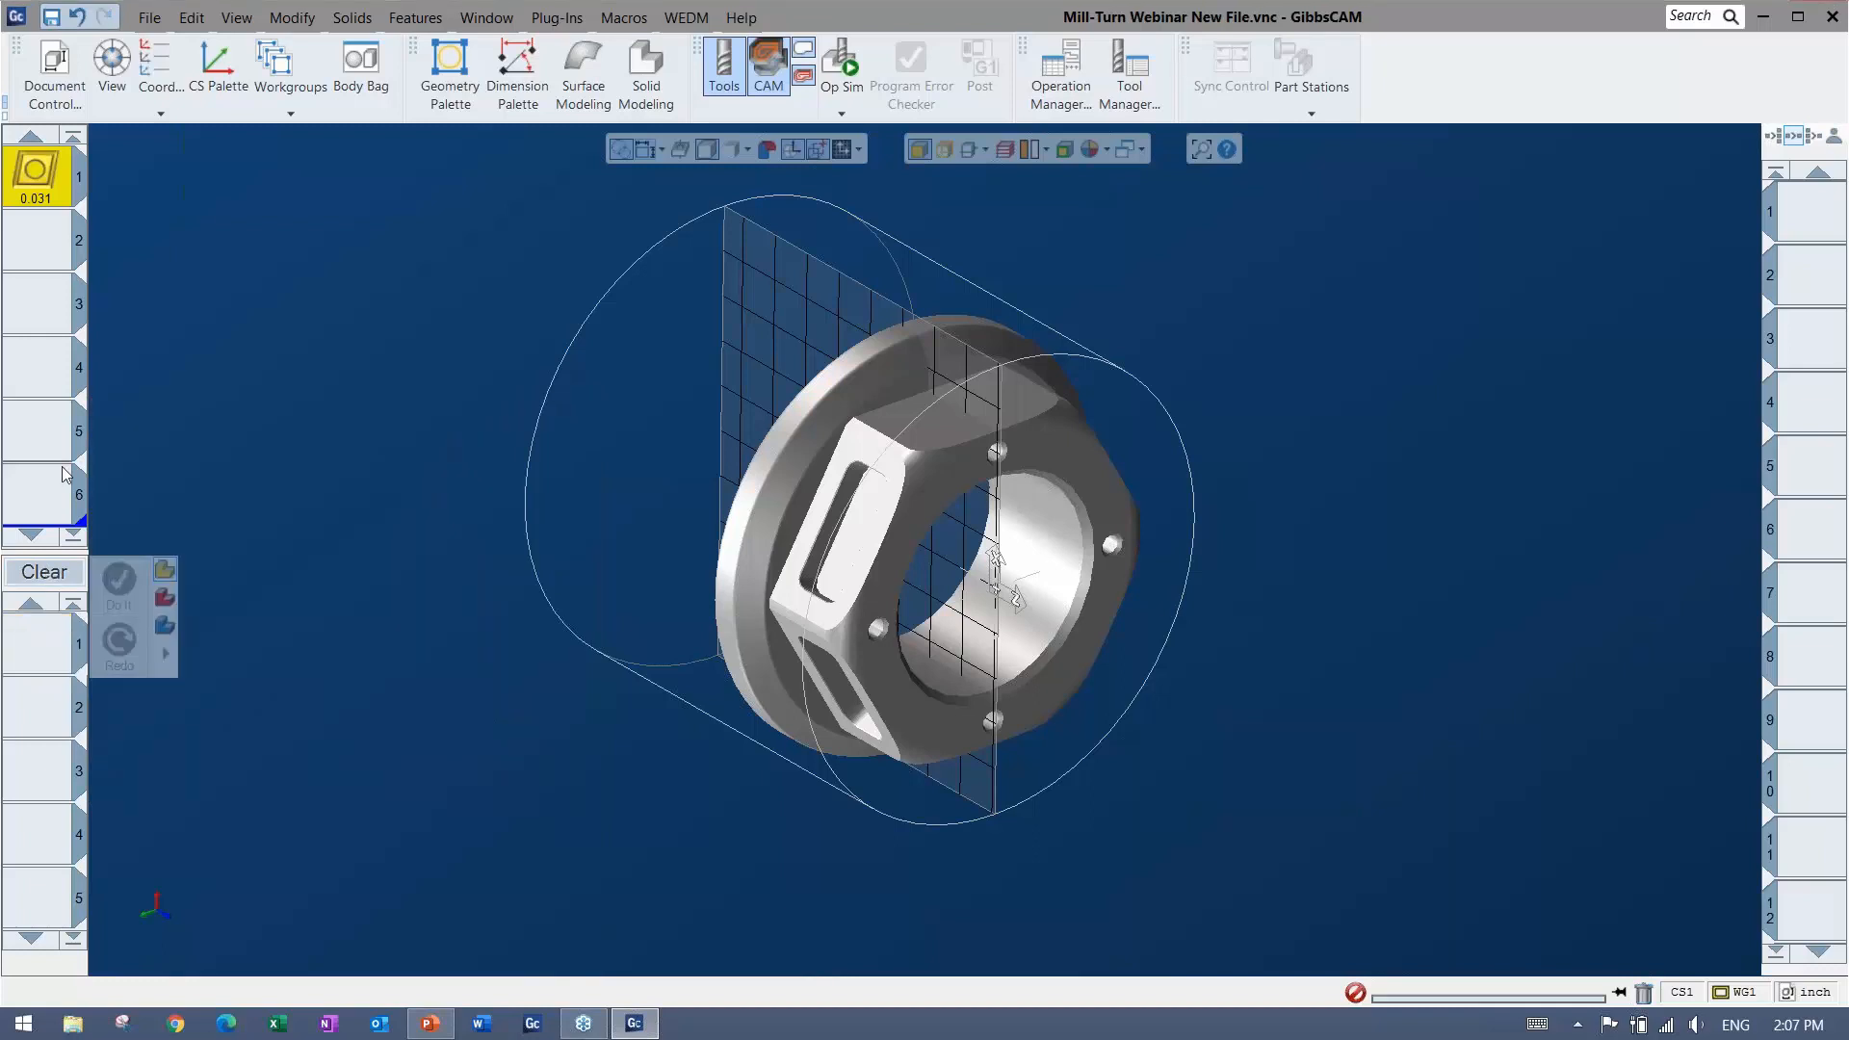
pyautogui.click(39, 652)
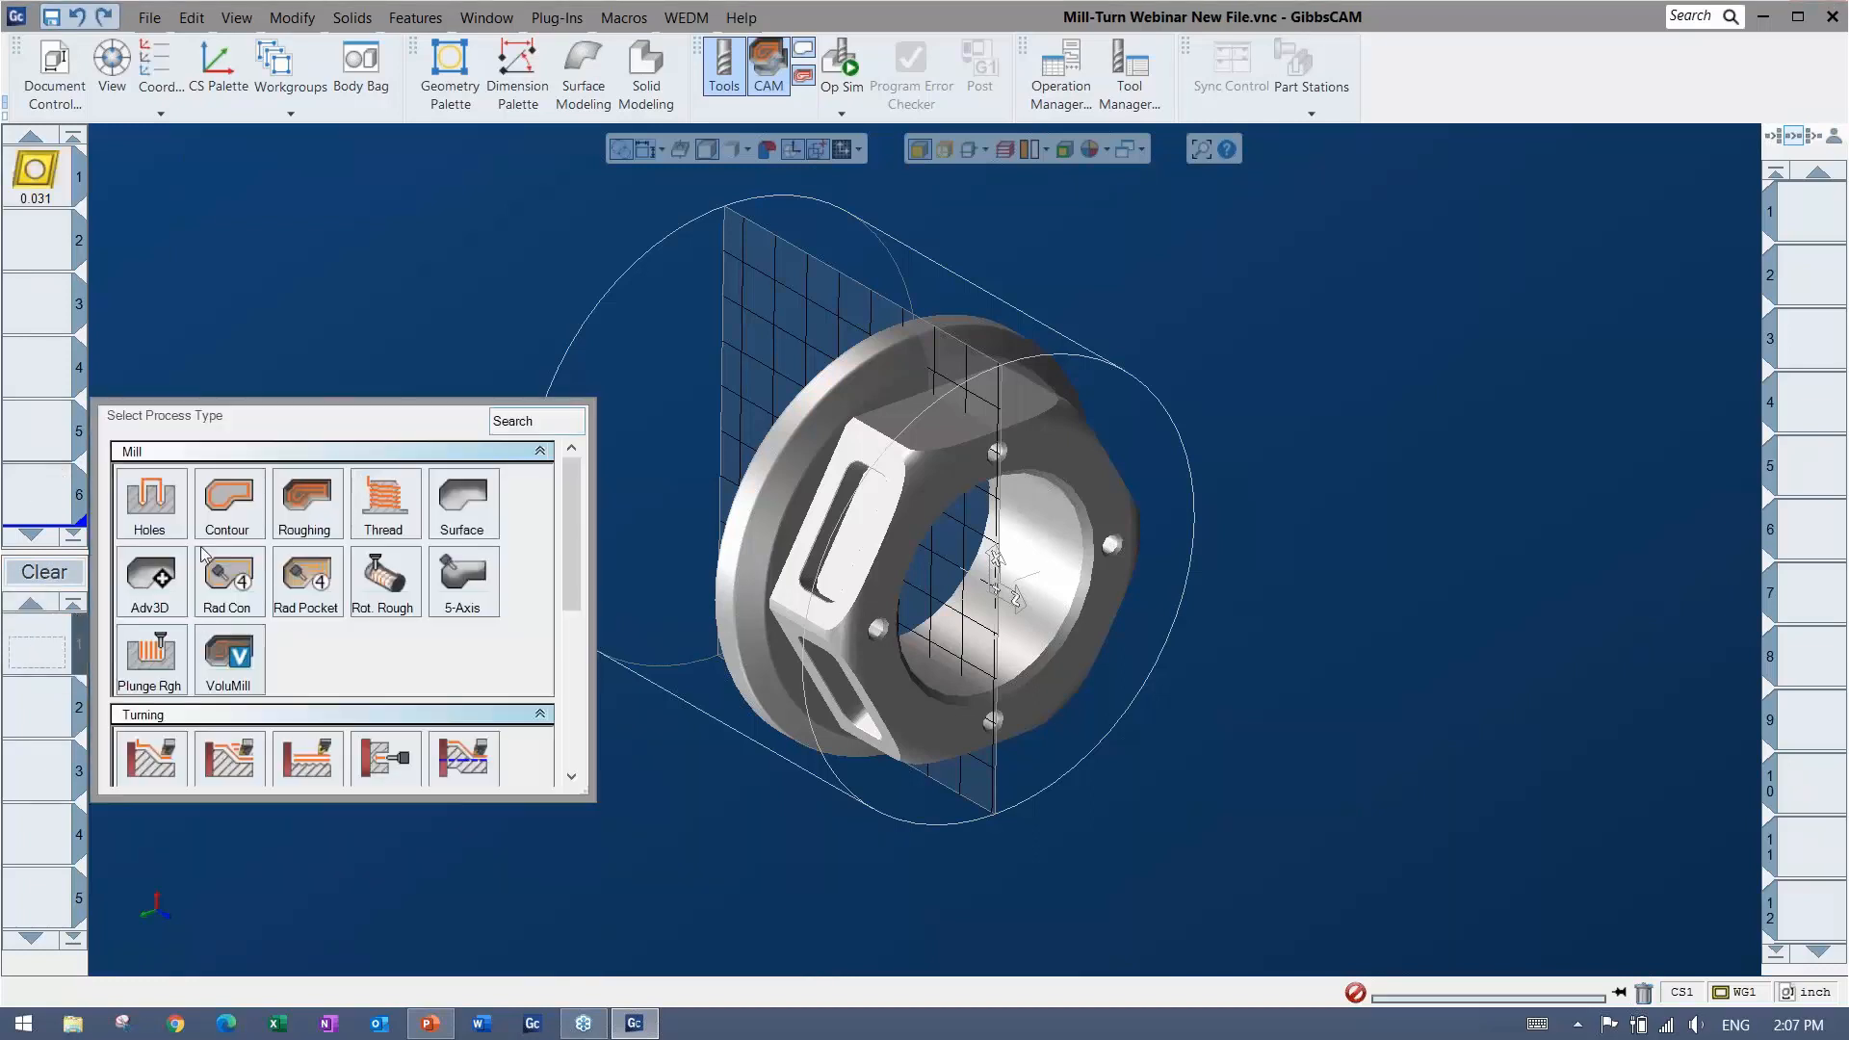
pyautogui.click(309, 512)
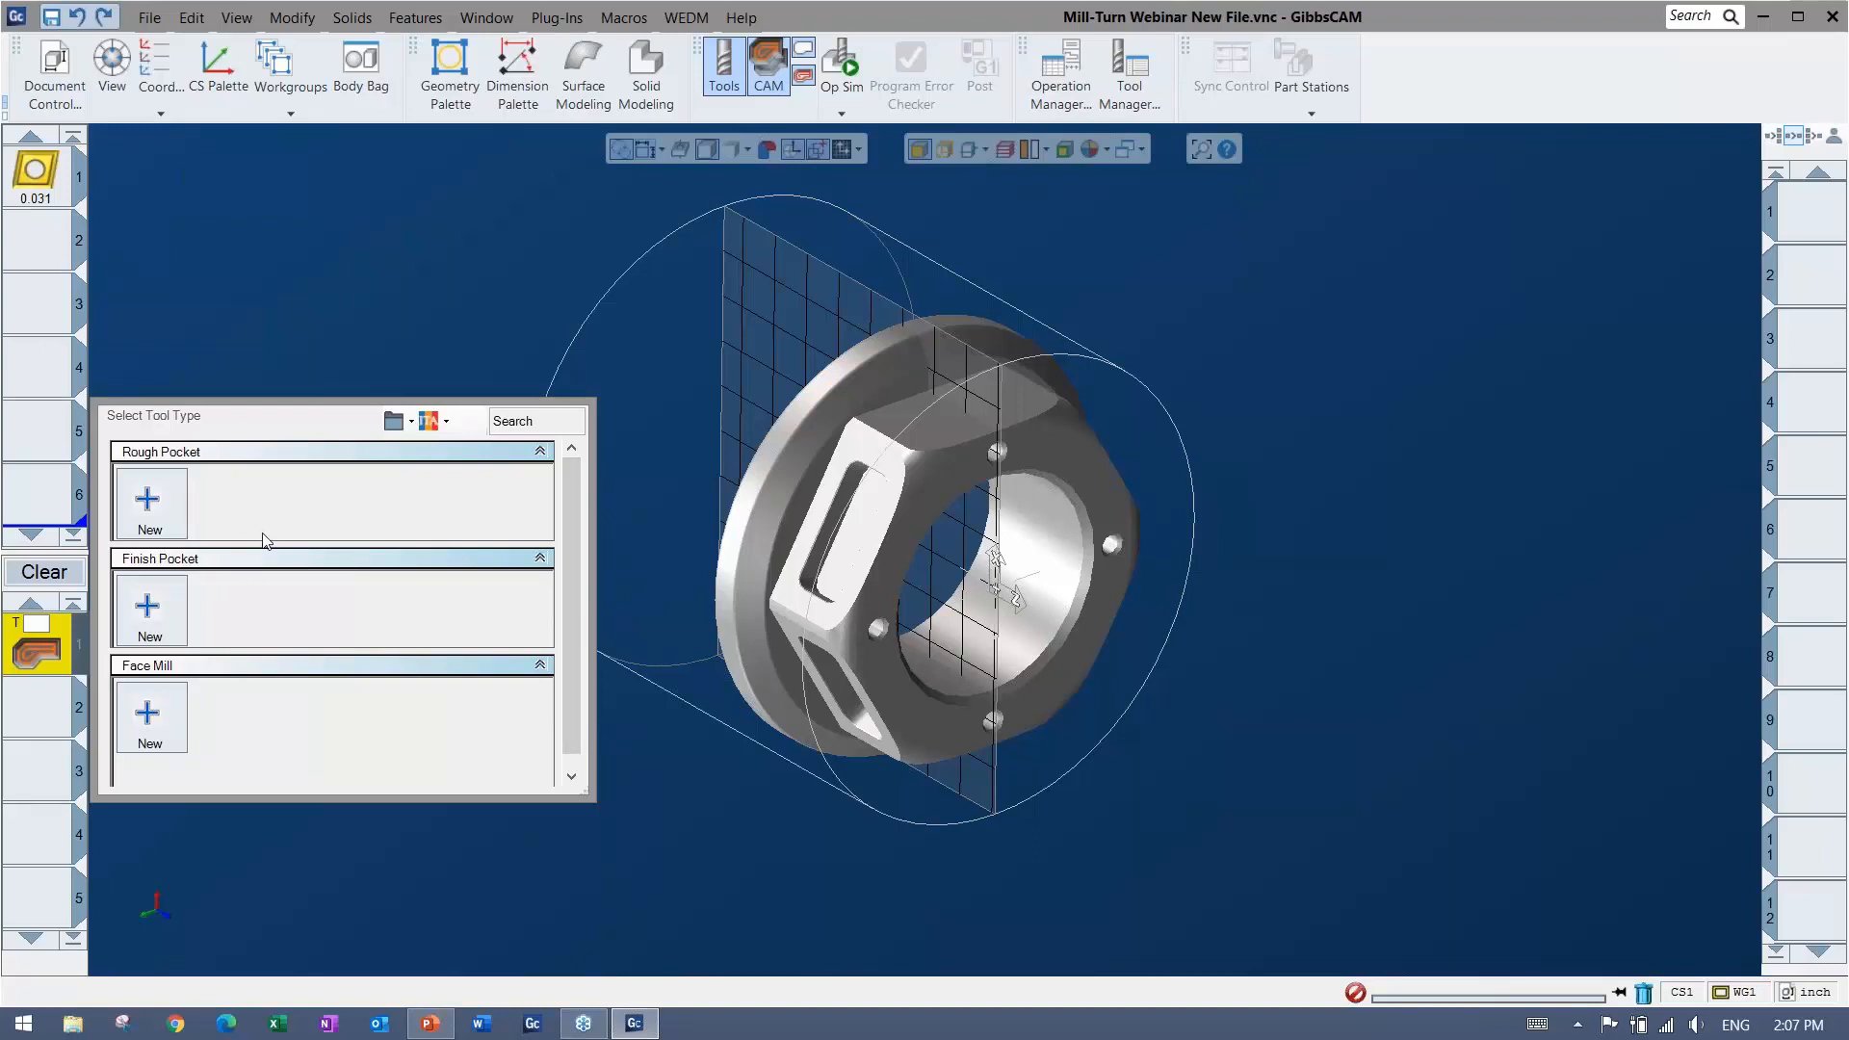
pyautogui.click(44, 572)
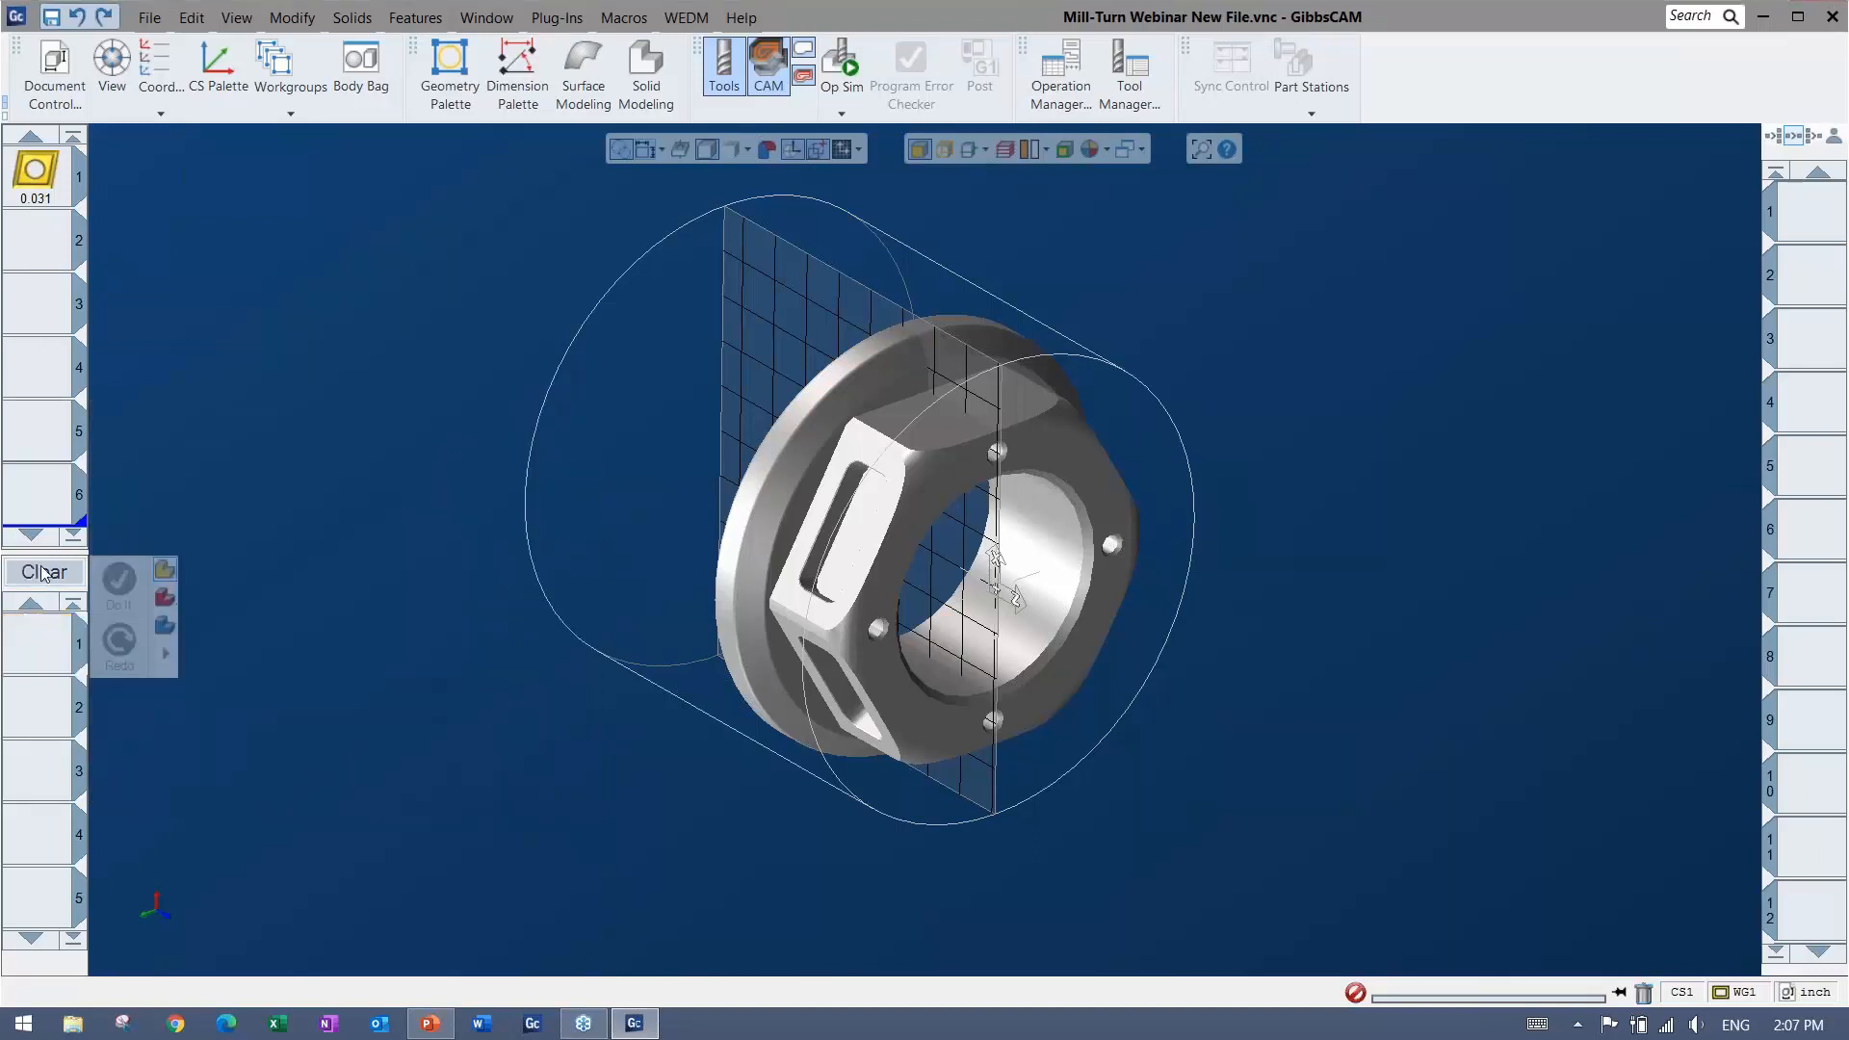
# Create a turning Contour process with tool 1, and review the alternative process types without changing the selection
pyautogui.click(55, 632)
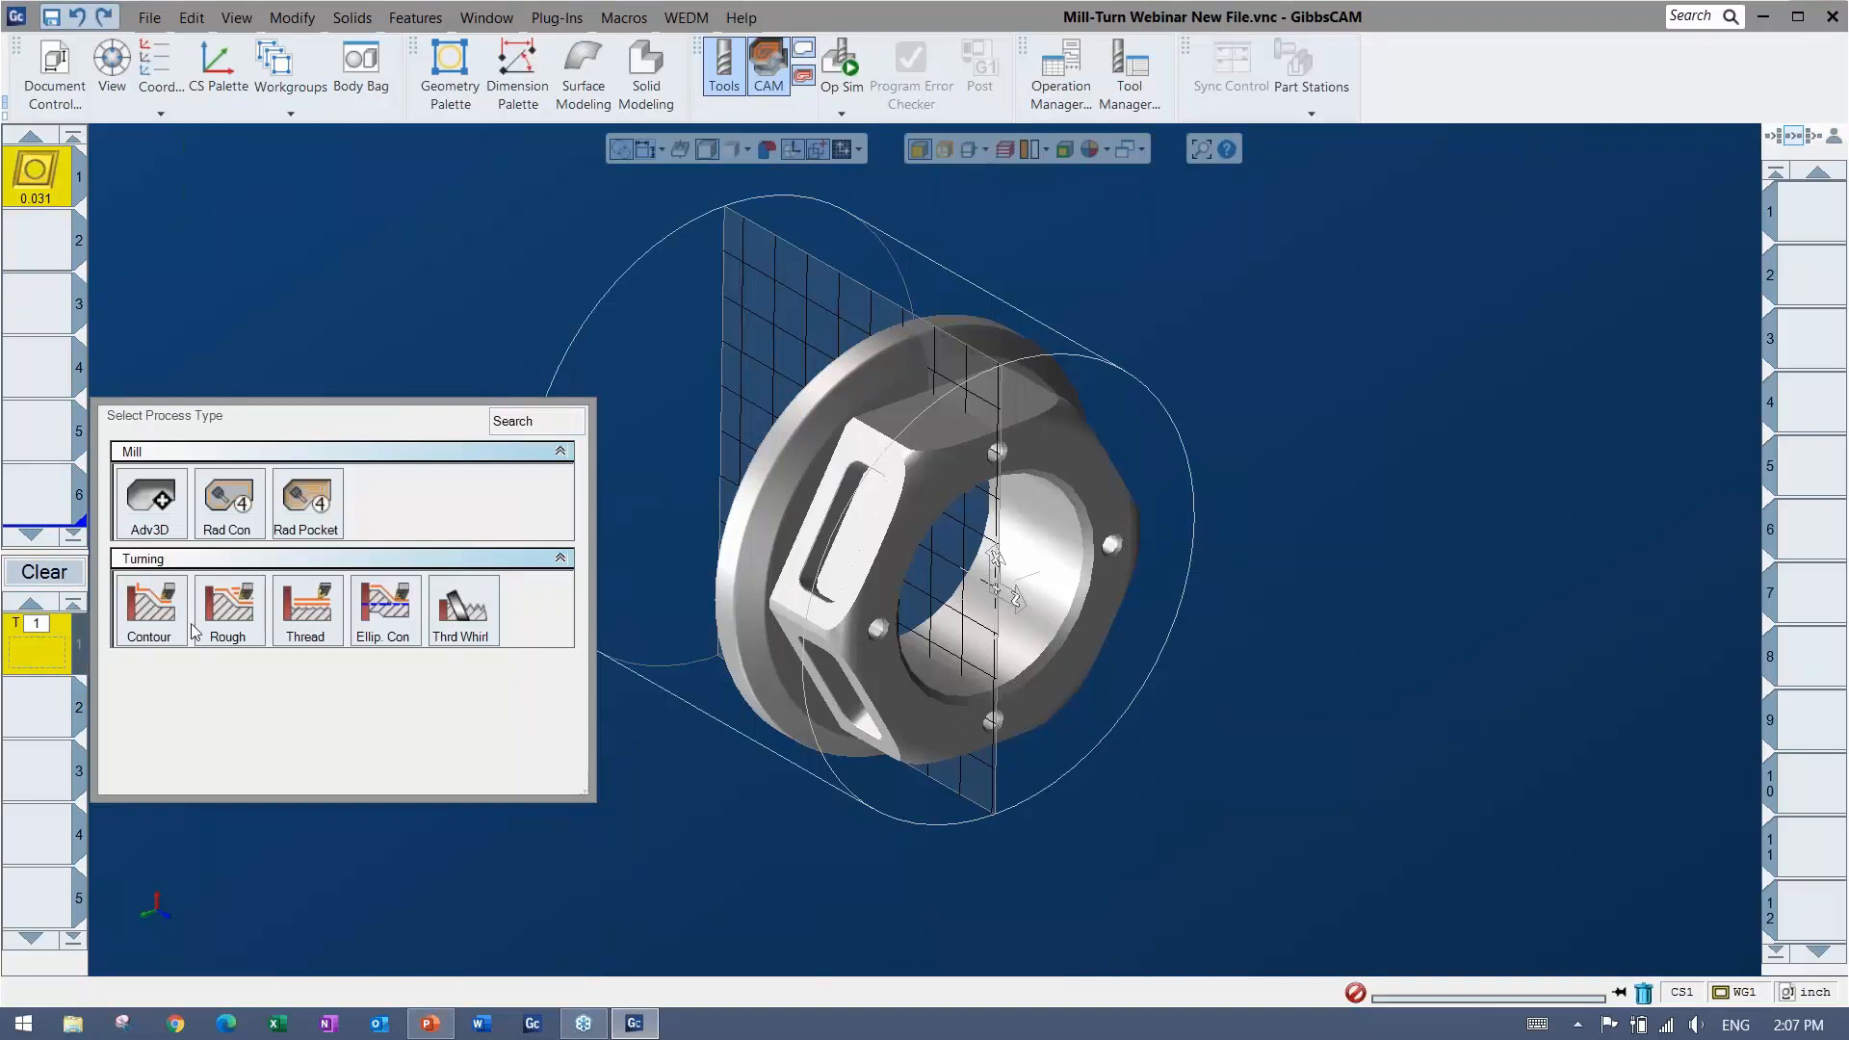
pyautogui.click(151, 608)
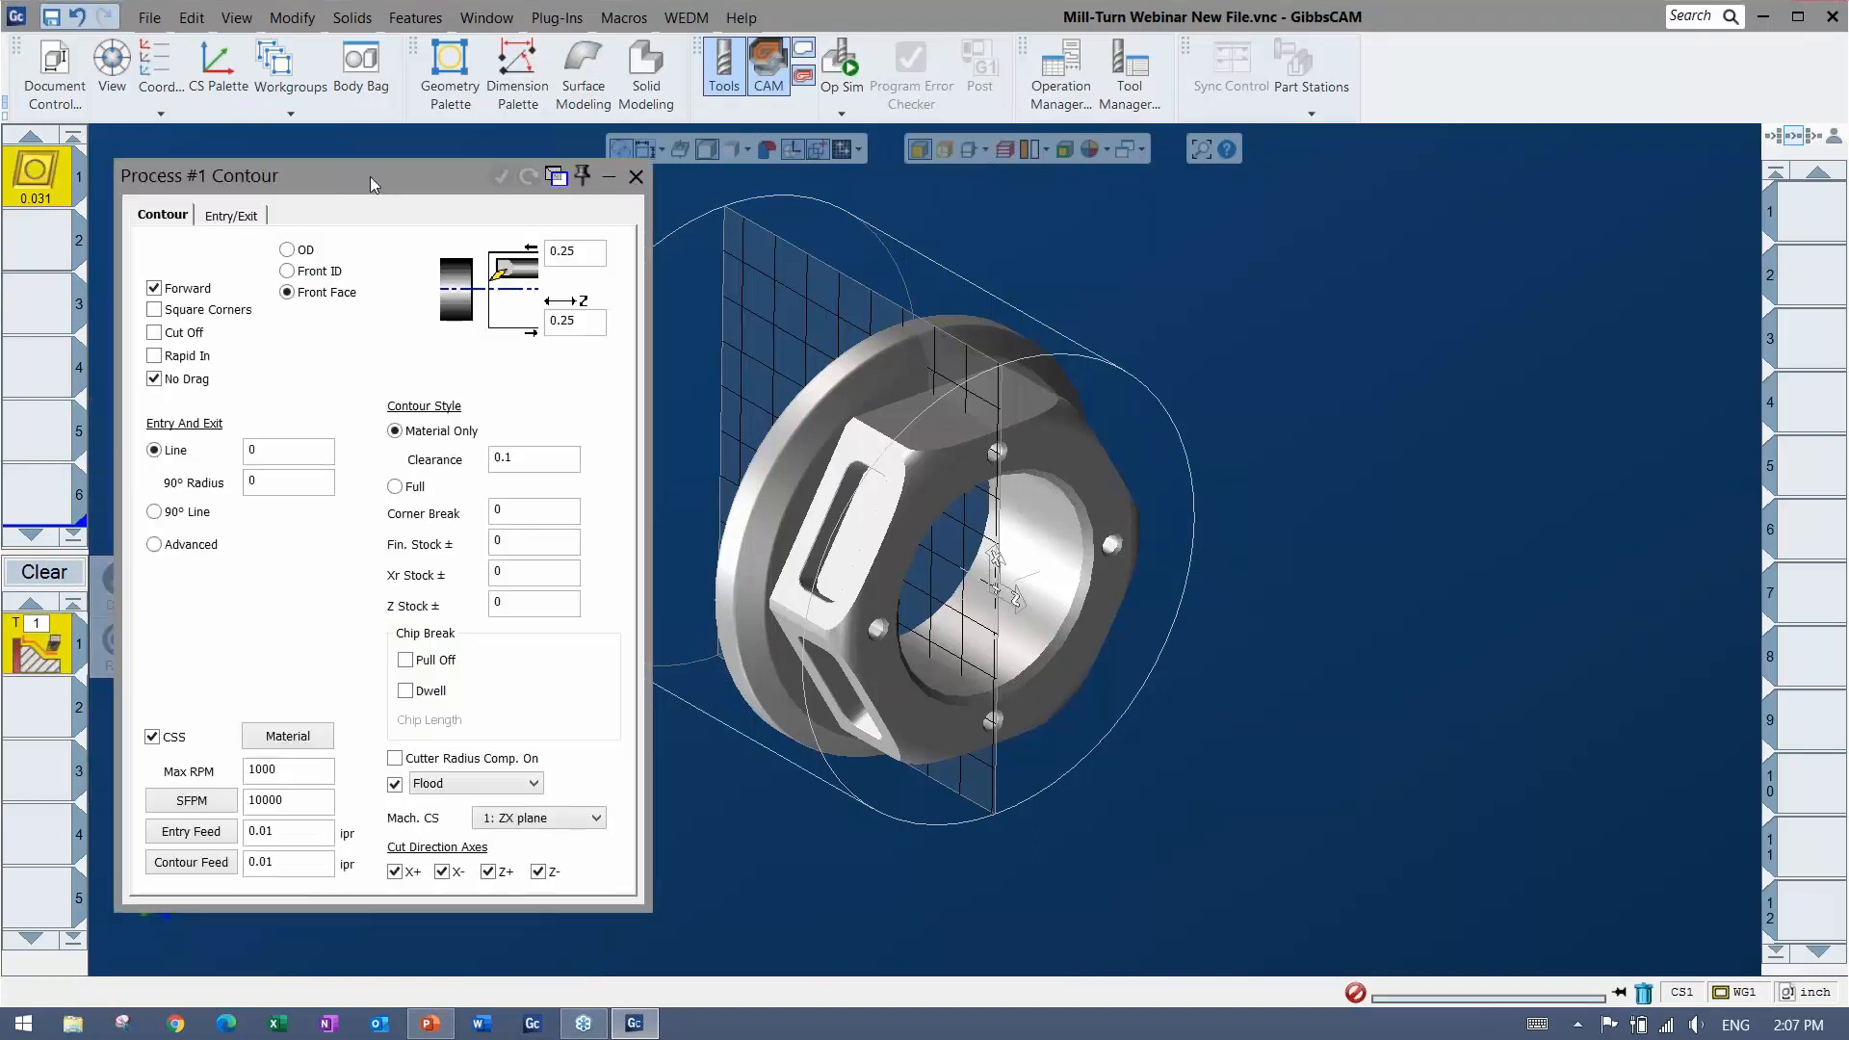
pyautogui.rightClick(36, 645)
pyautogui.click(62, 652)
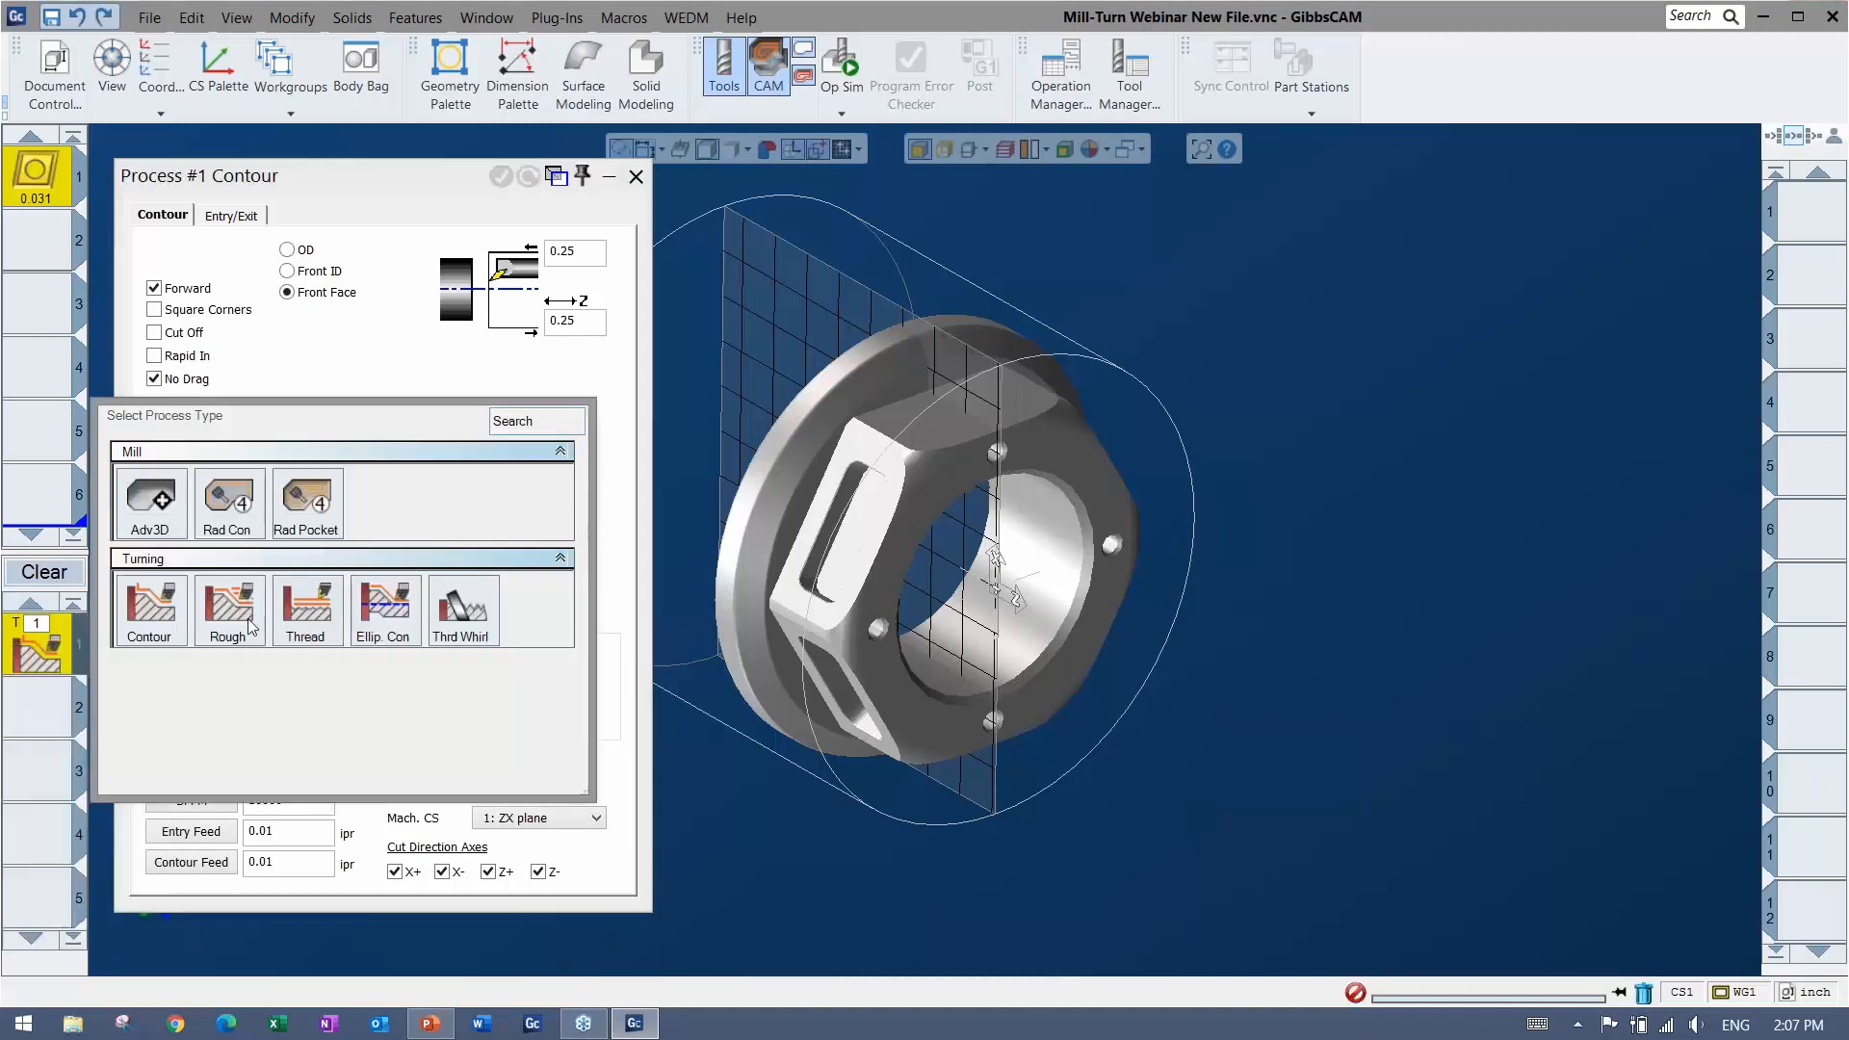
pyautogui.click(318, 362)
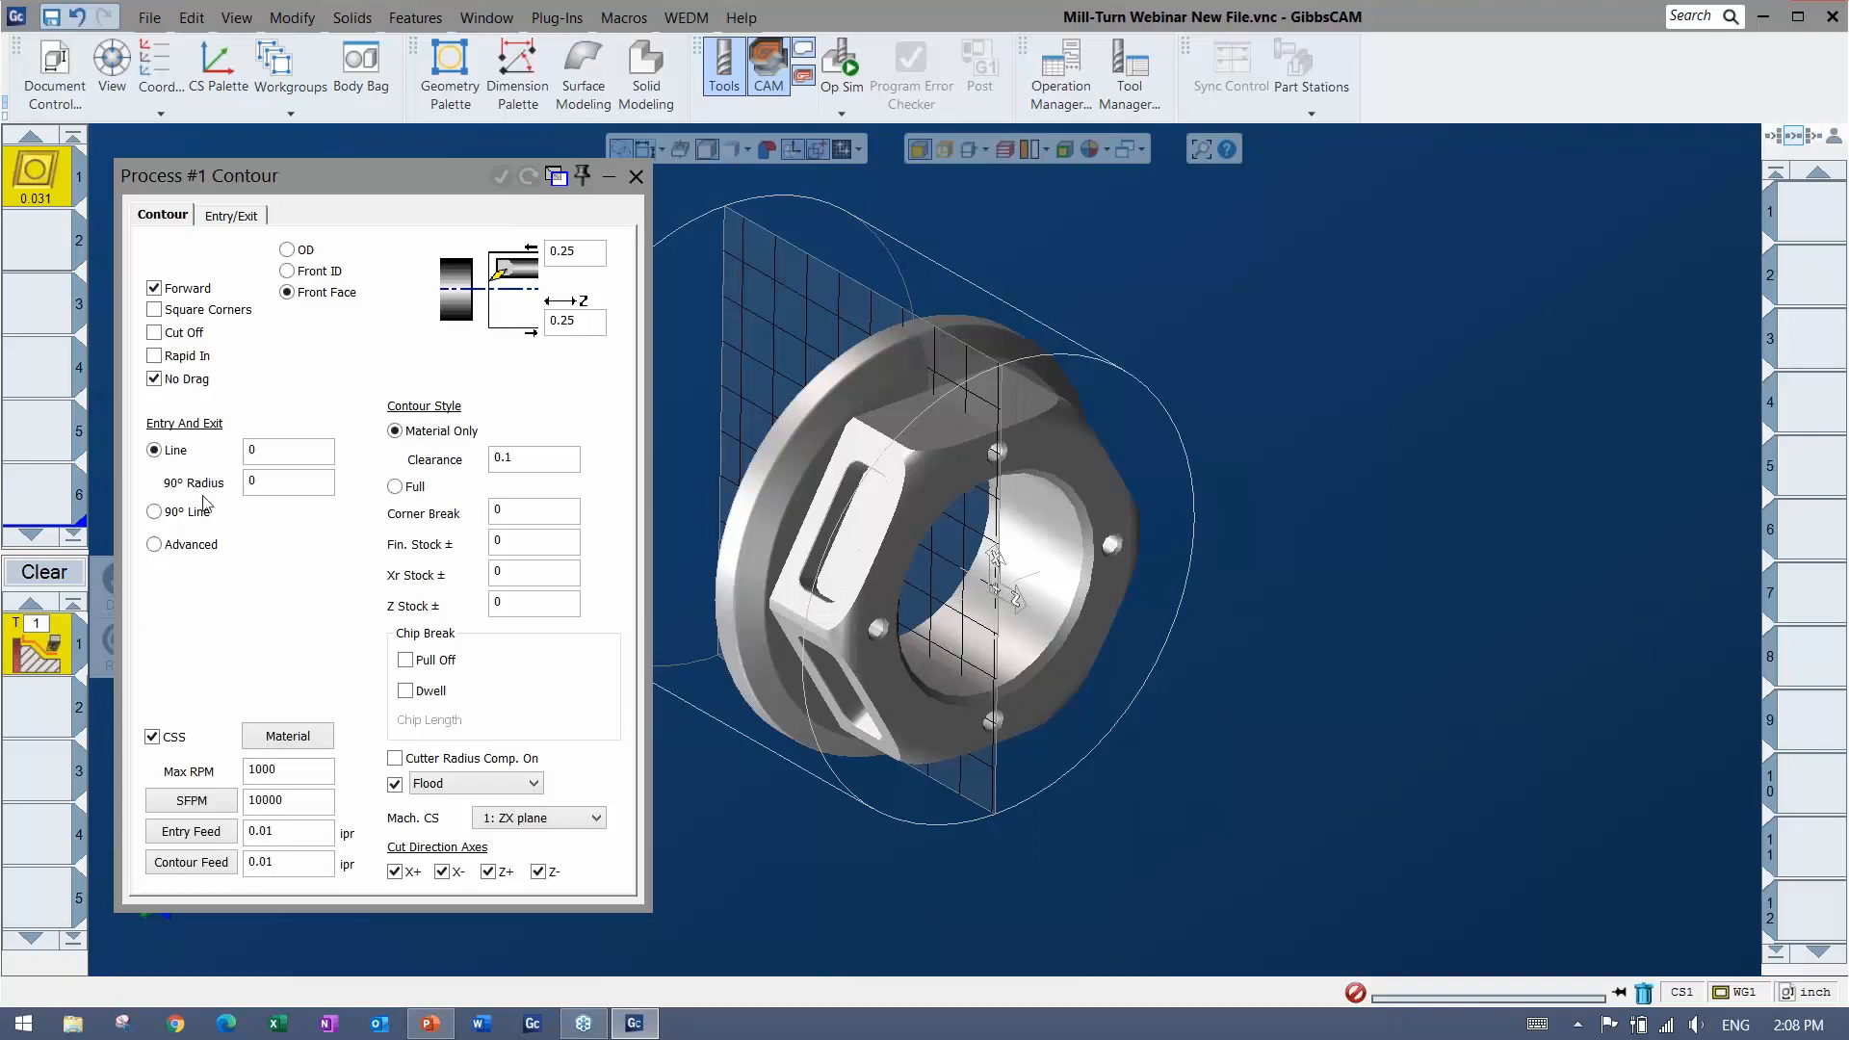
# Clear the process list and delete turning tool 1 from the tool list
pyautogui.click(45, 578)
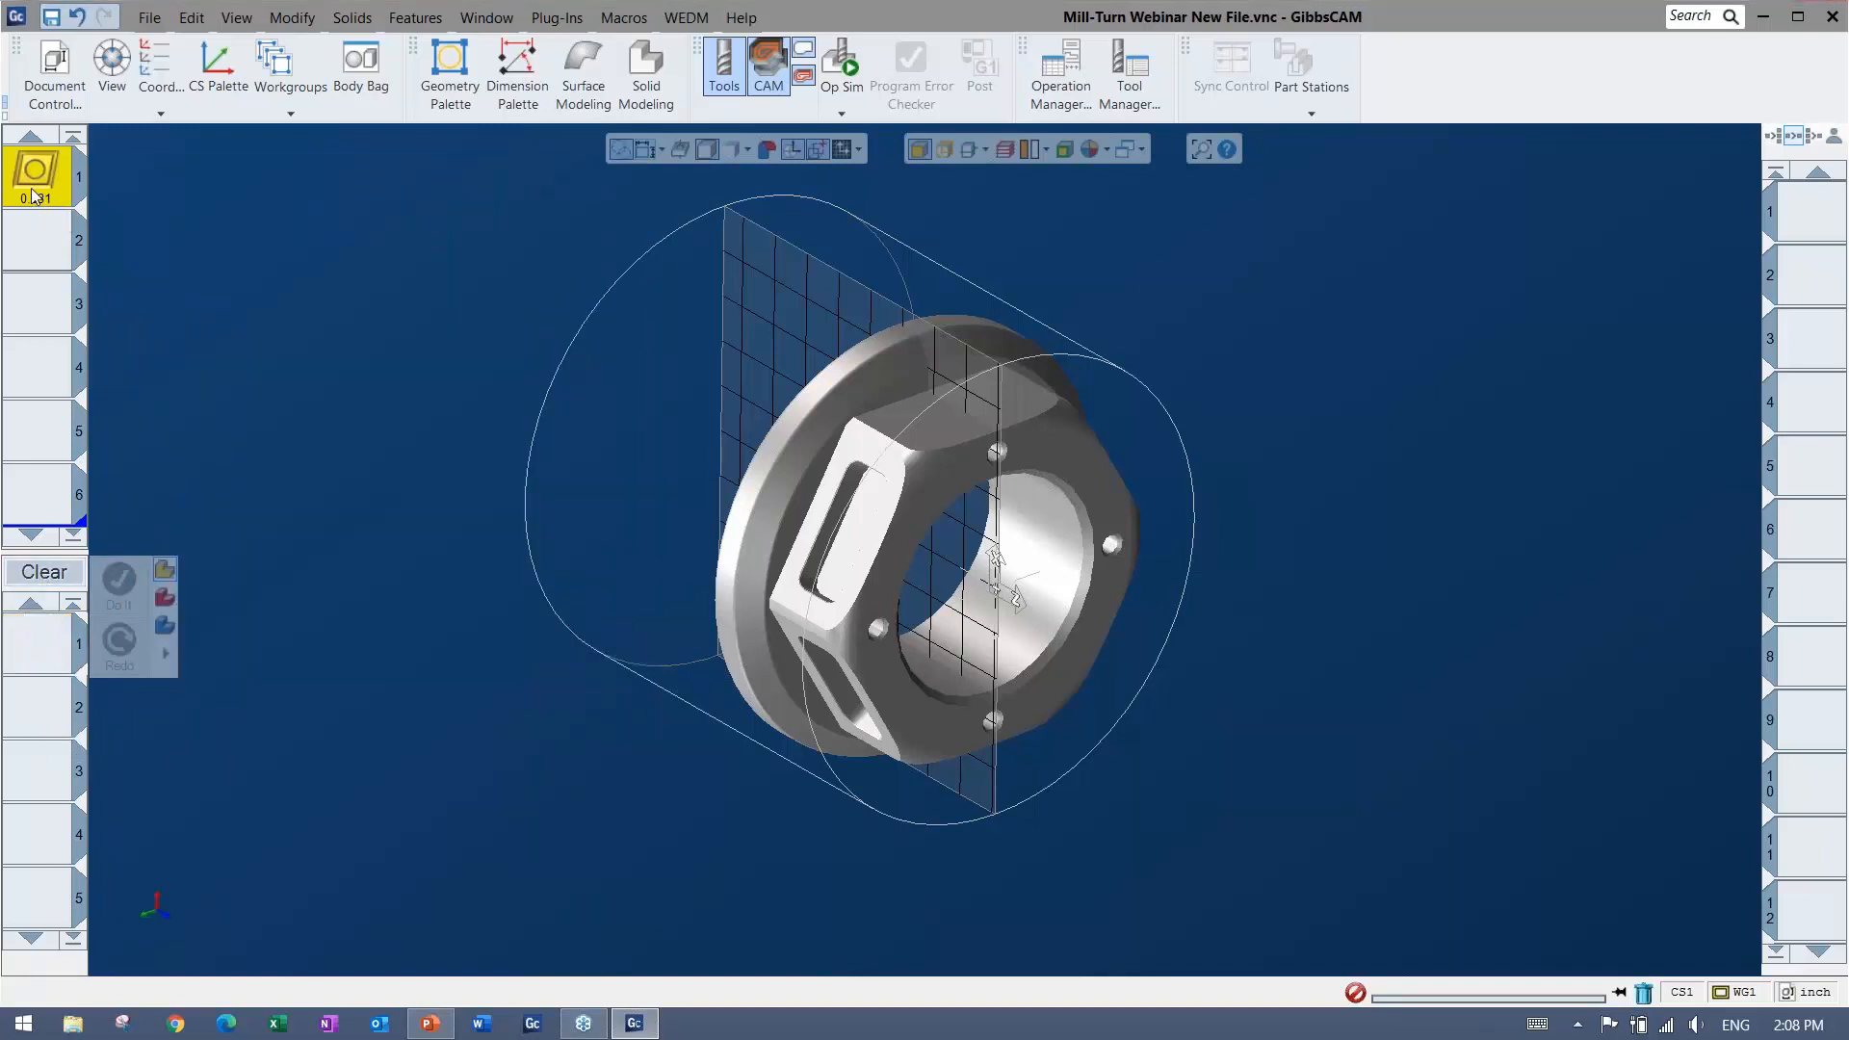
pyautogui.press('Delete')
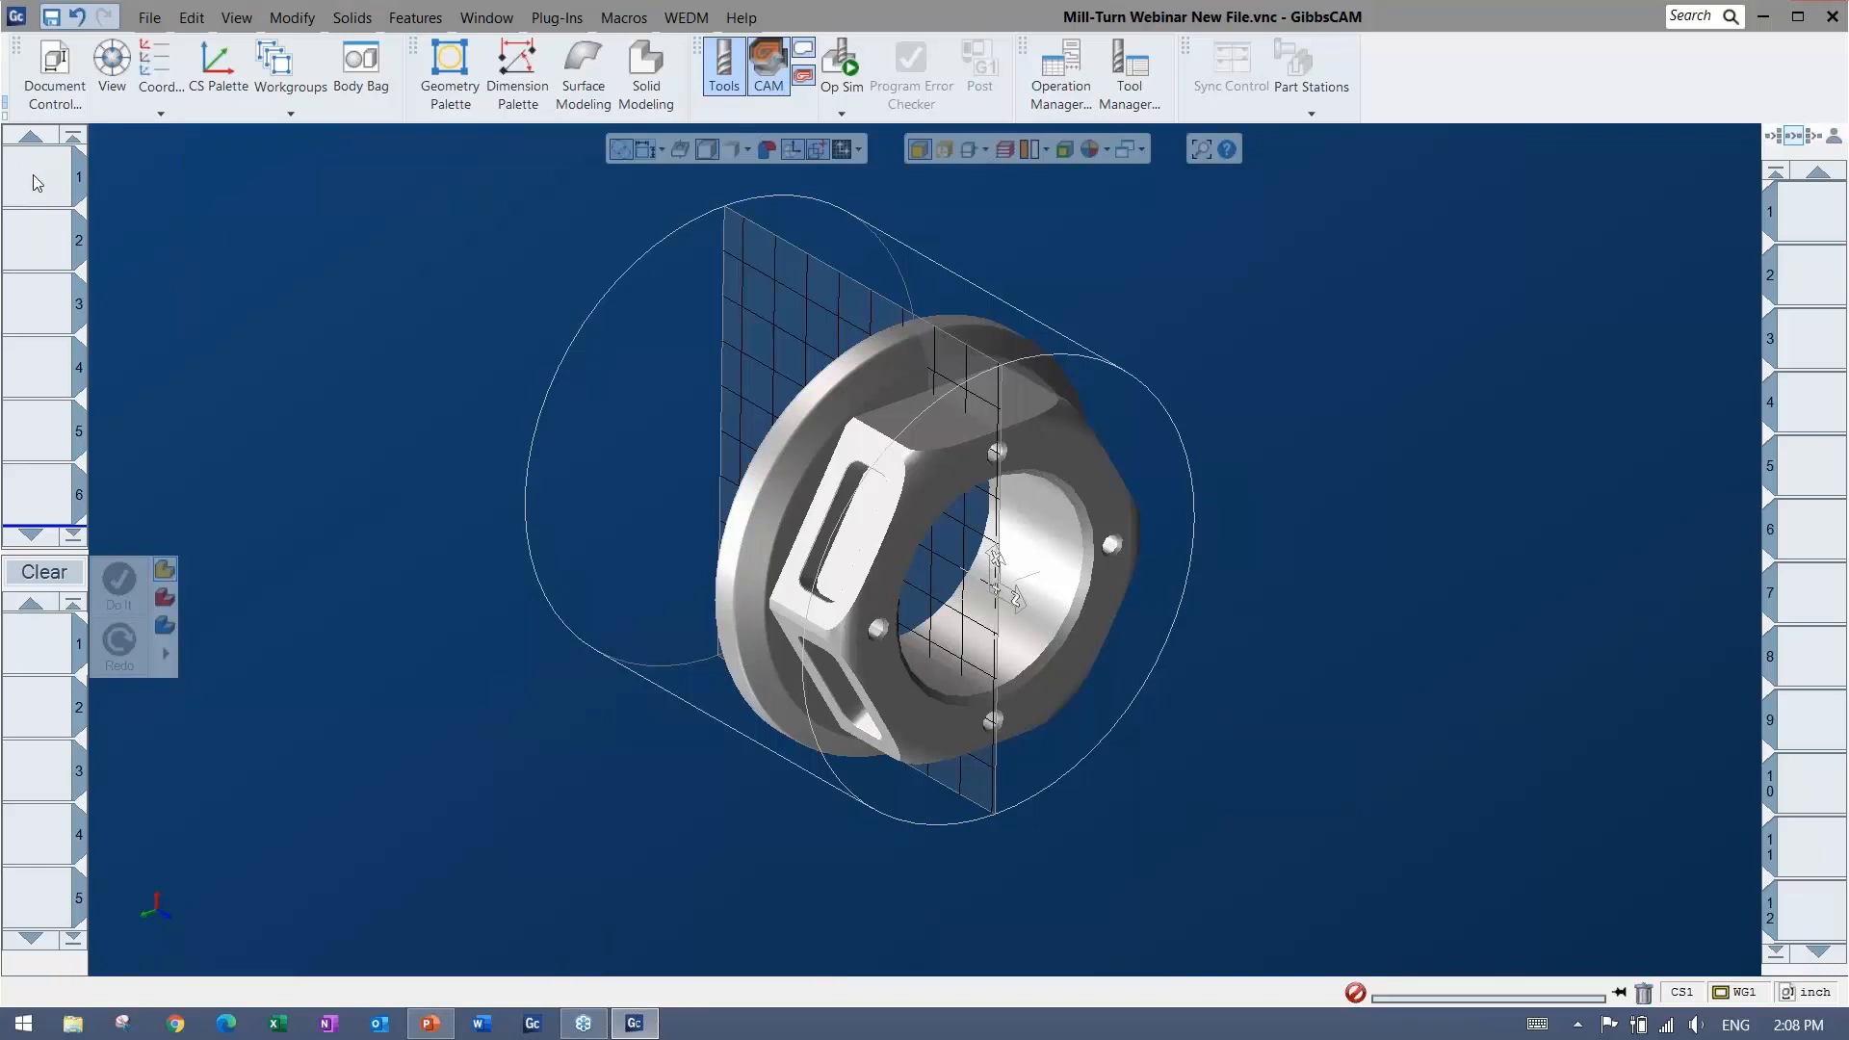
# Check the options for loading saved tools, and look through the plug-ins for the available tool libraries
pyautogui.rightClick(36, 183)
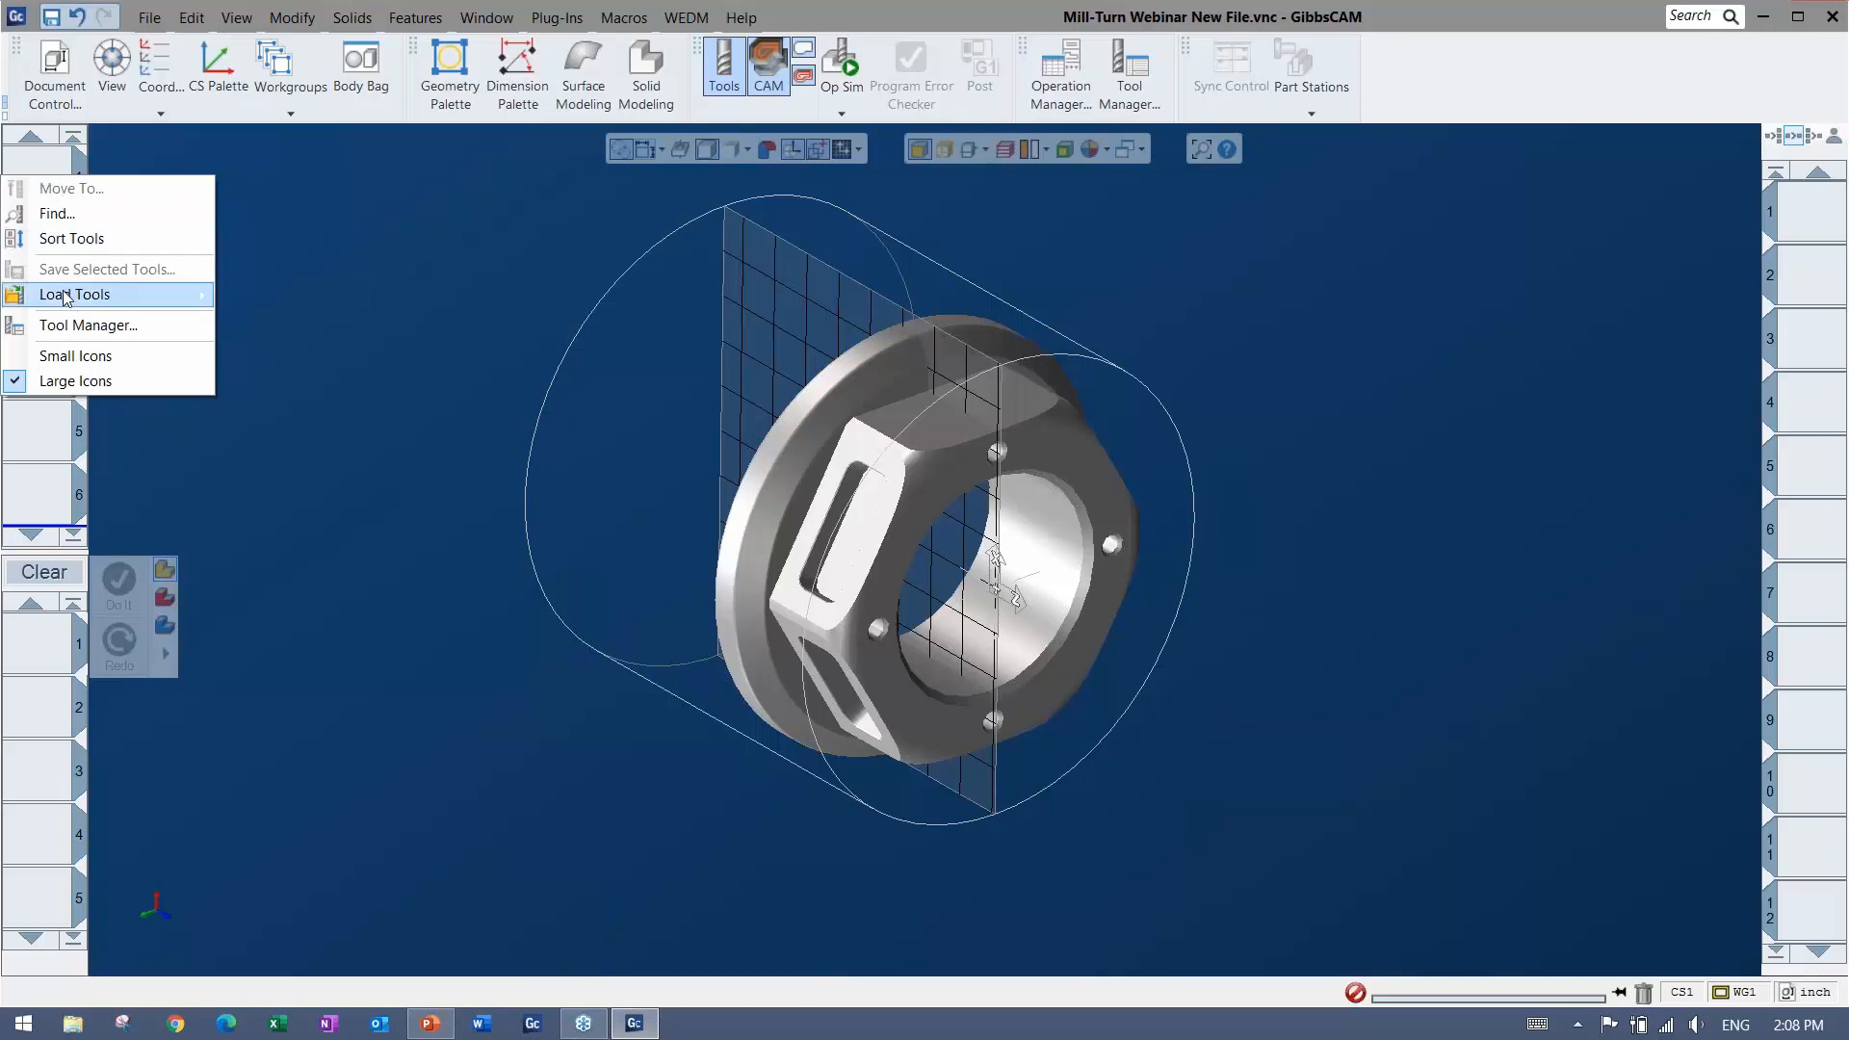
pyautogui.moveTo(72, 304)
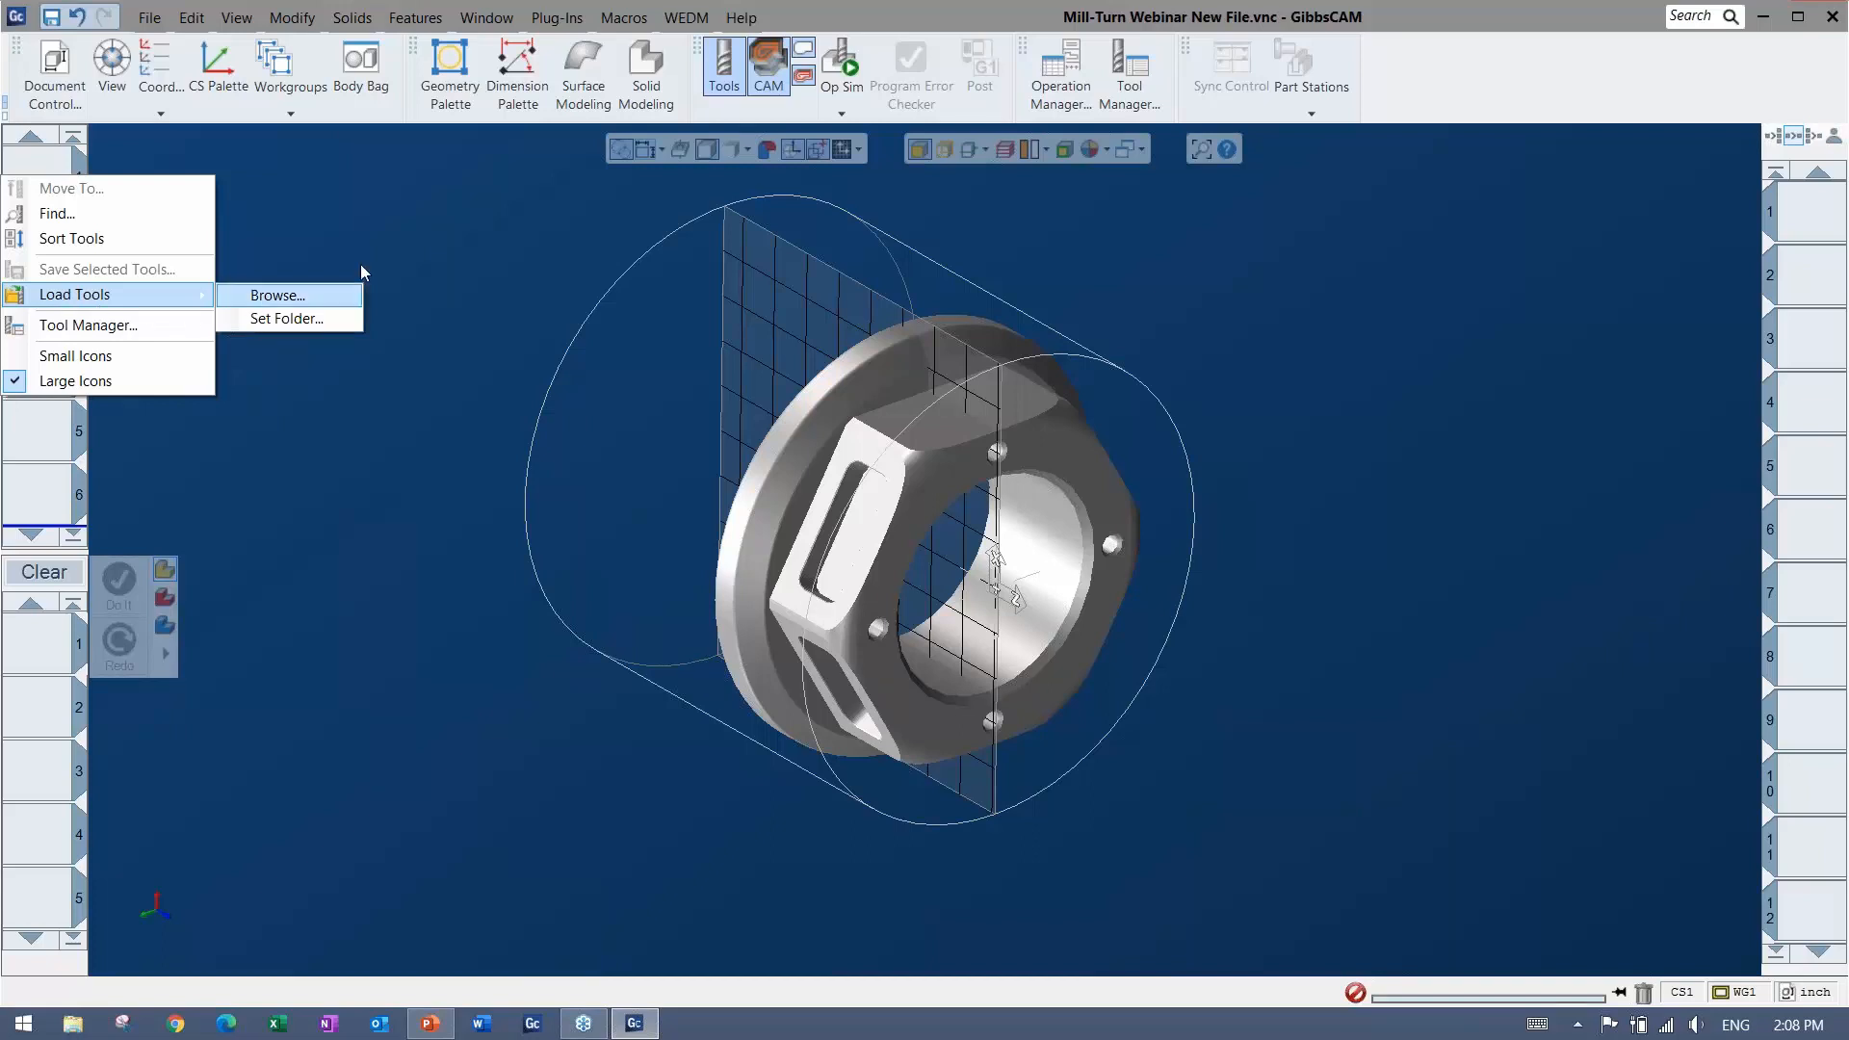
pyautogui.click(480, 152)
pyautogui.click(552, 20)
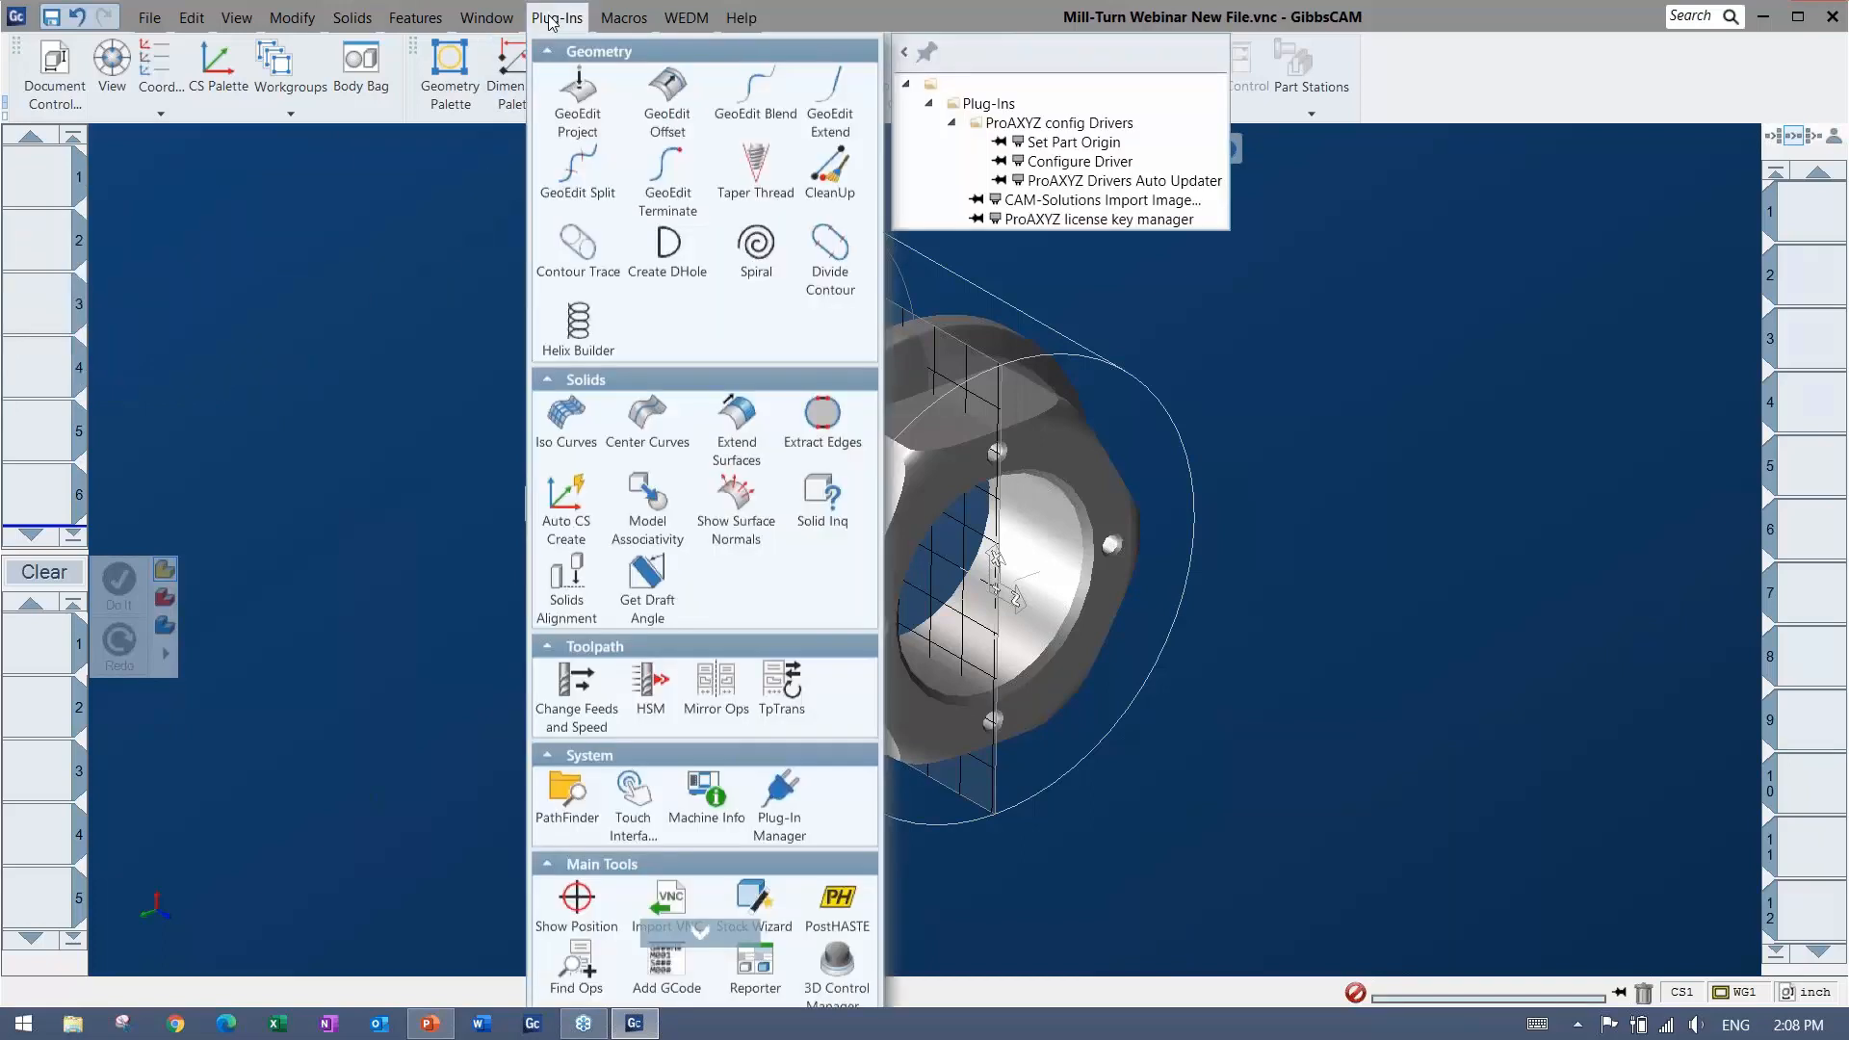
pyautogui.scroll(-3, 712, 462)
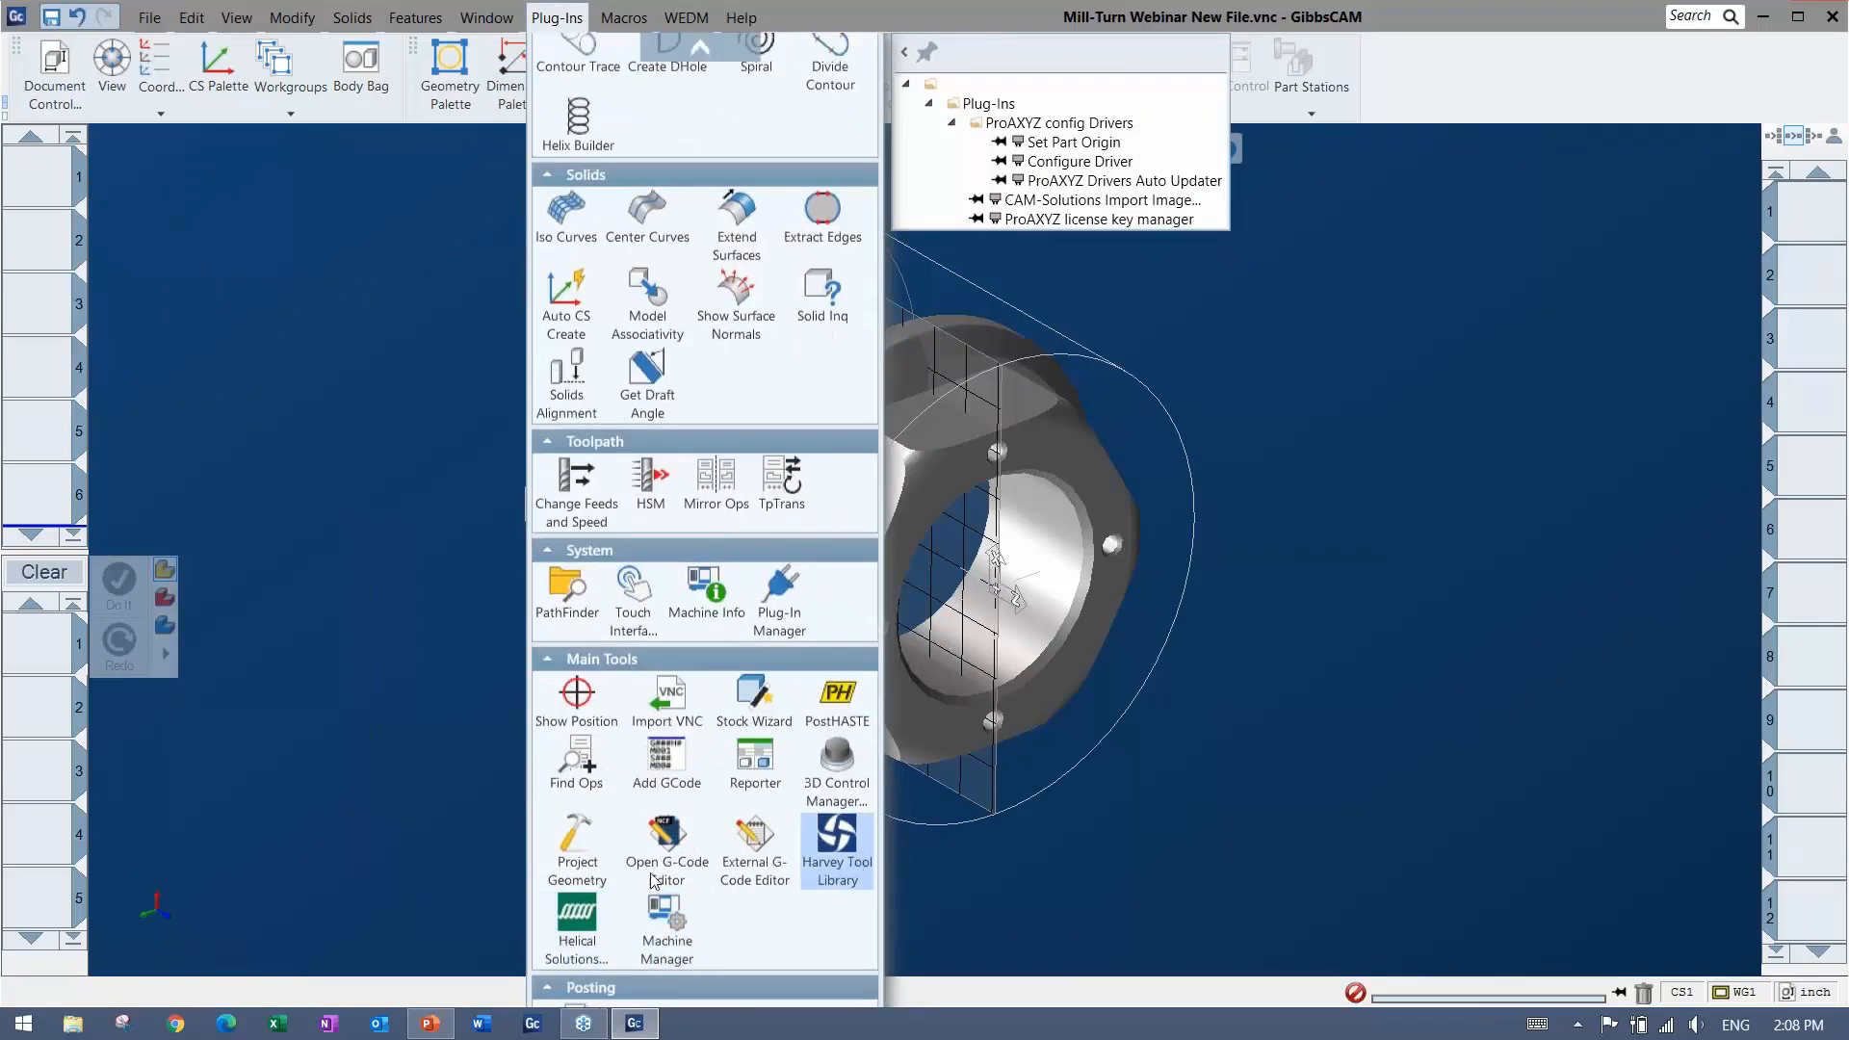
pyautogui.click(303, 525)
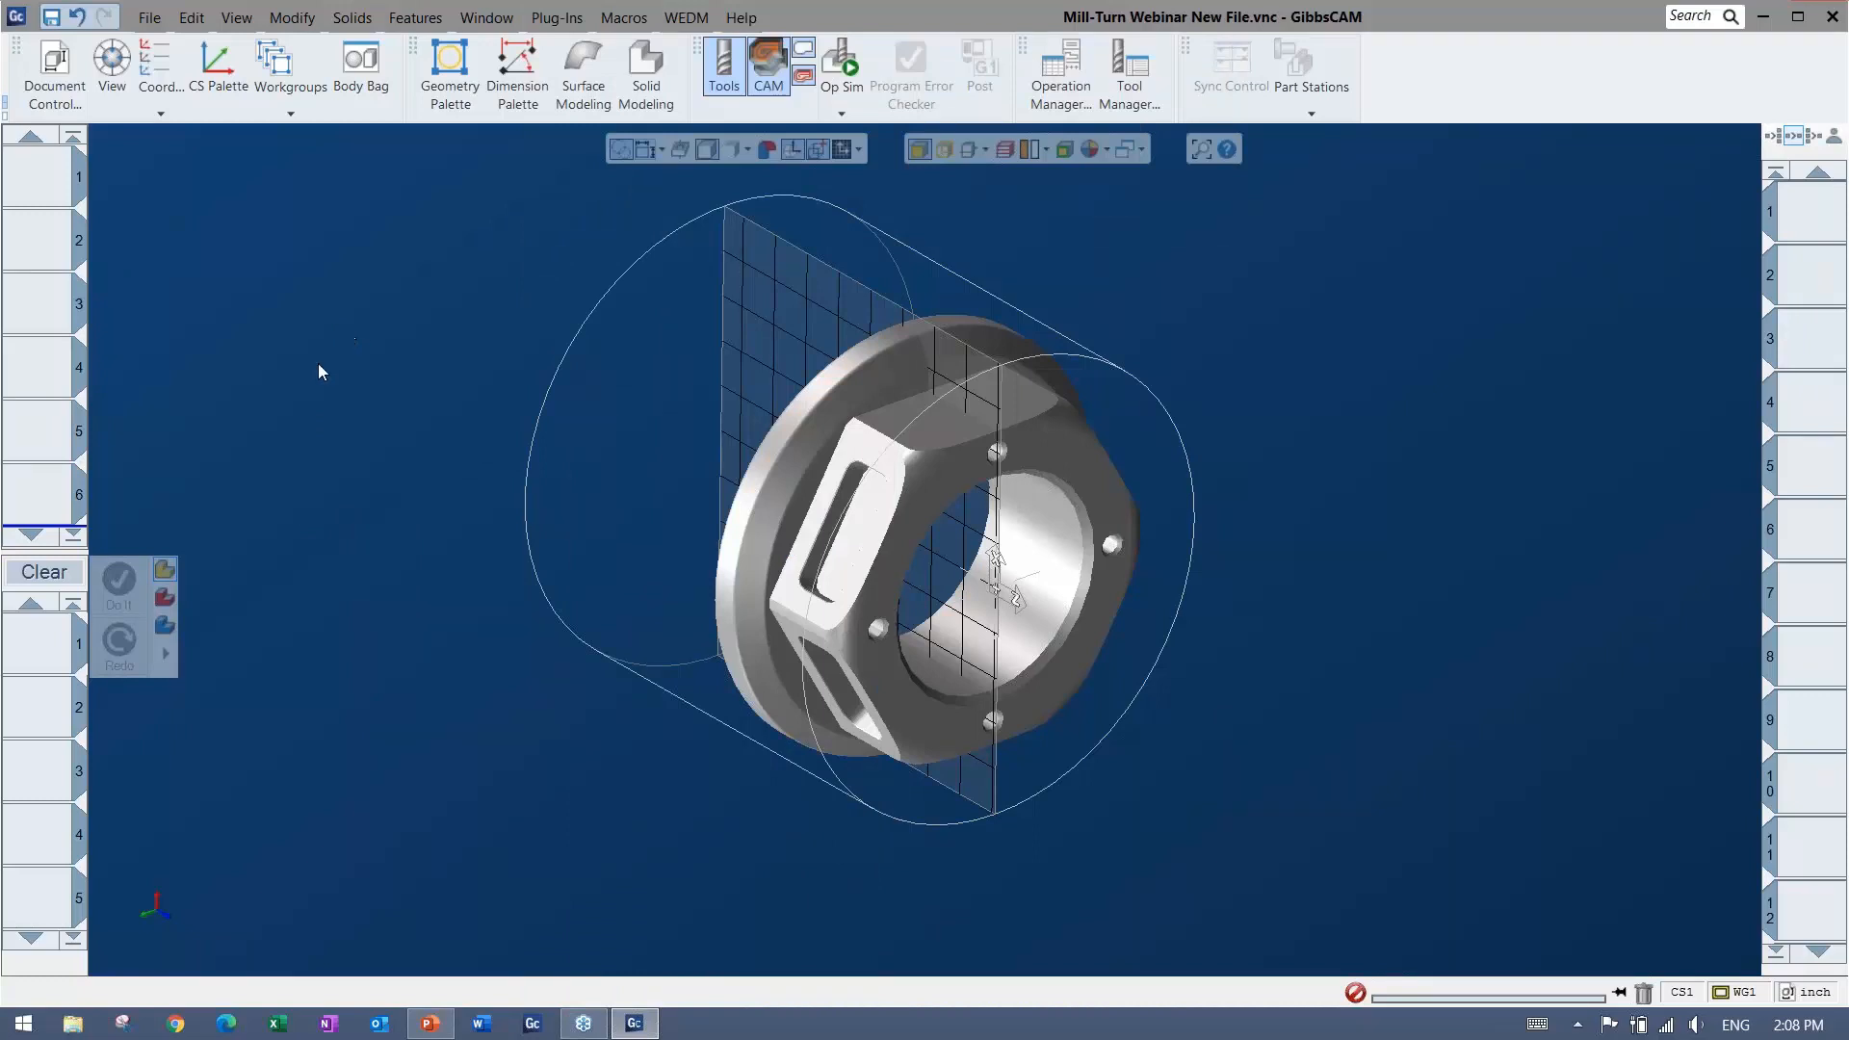
# Load the saved process list "1 - Facing" from the Mill-Turn Webinar folder, and open its Contour process
pyautogui.rightClick(46, 643)
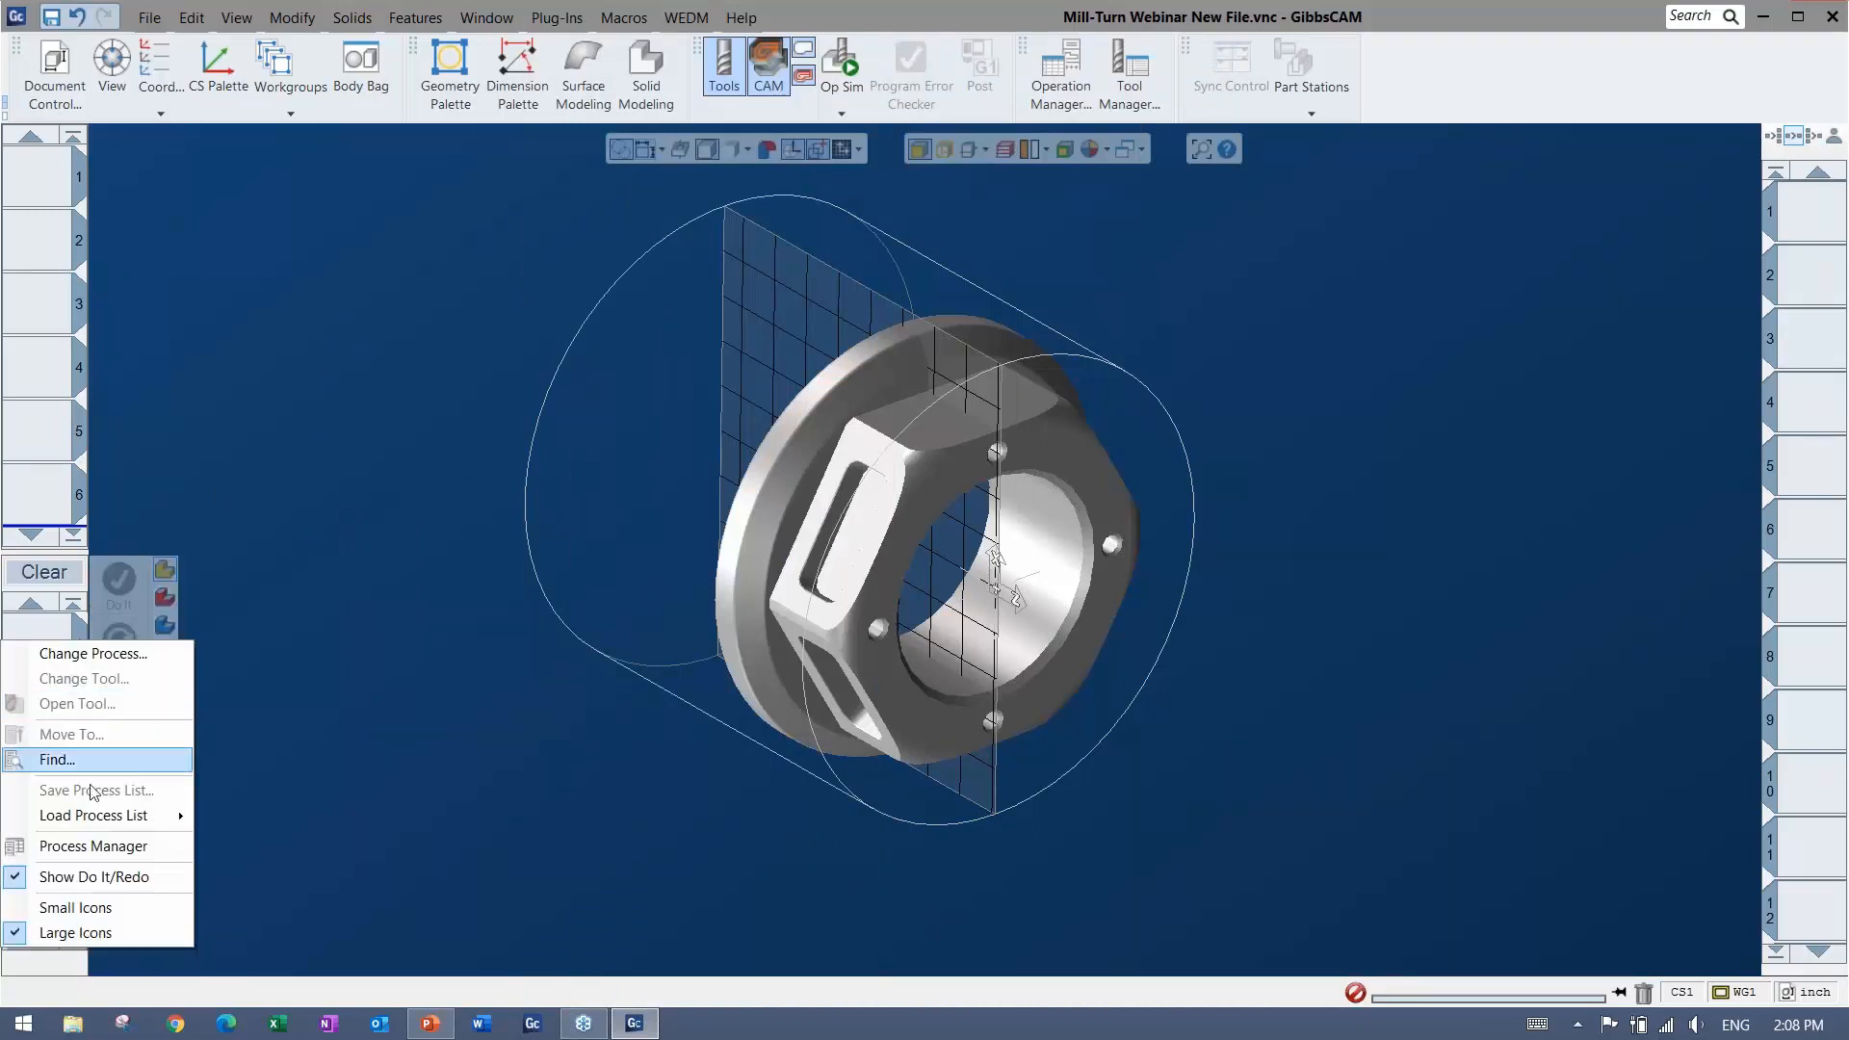
pyautogui.moveTo(113, 821)
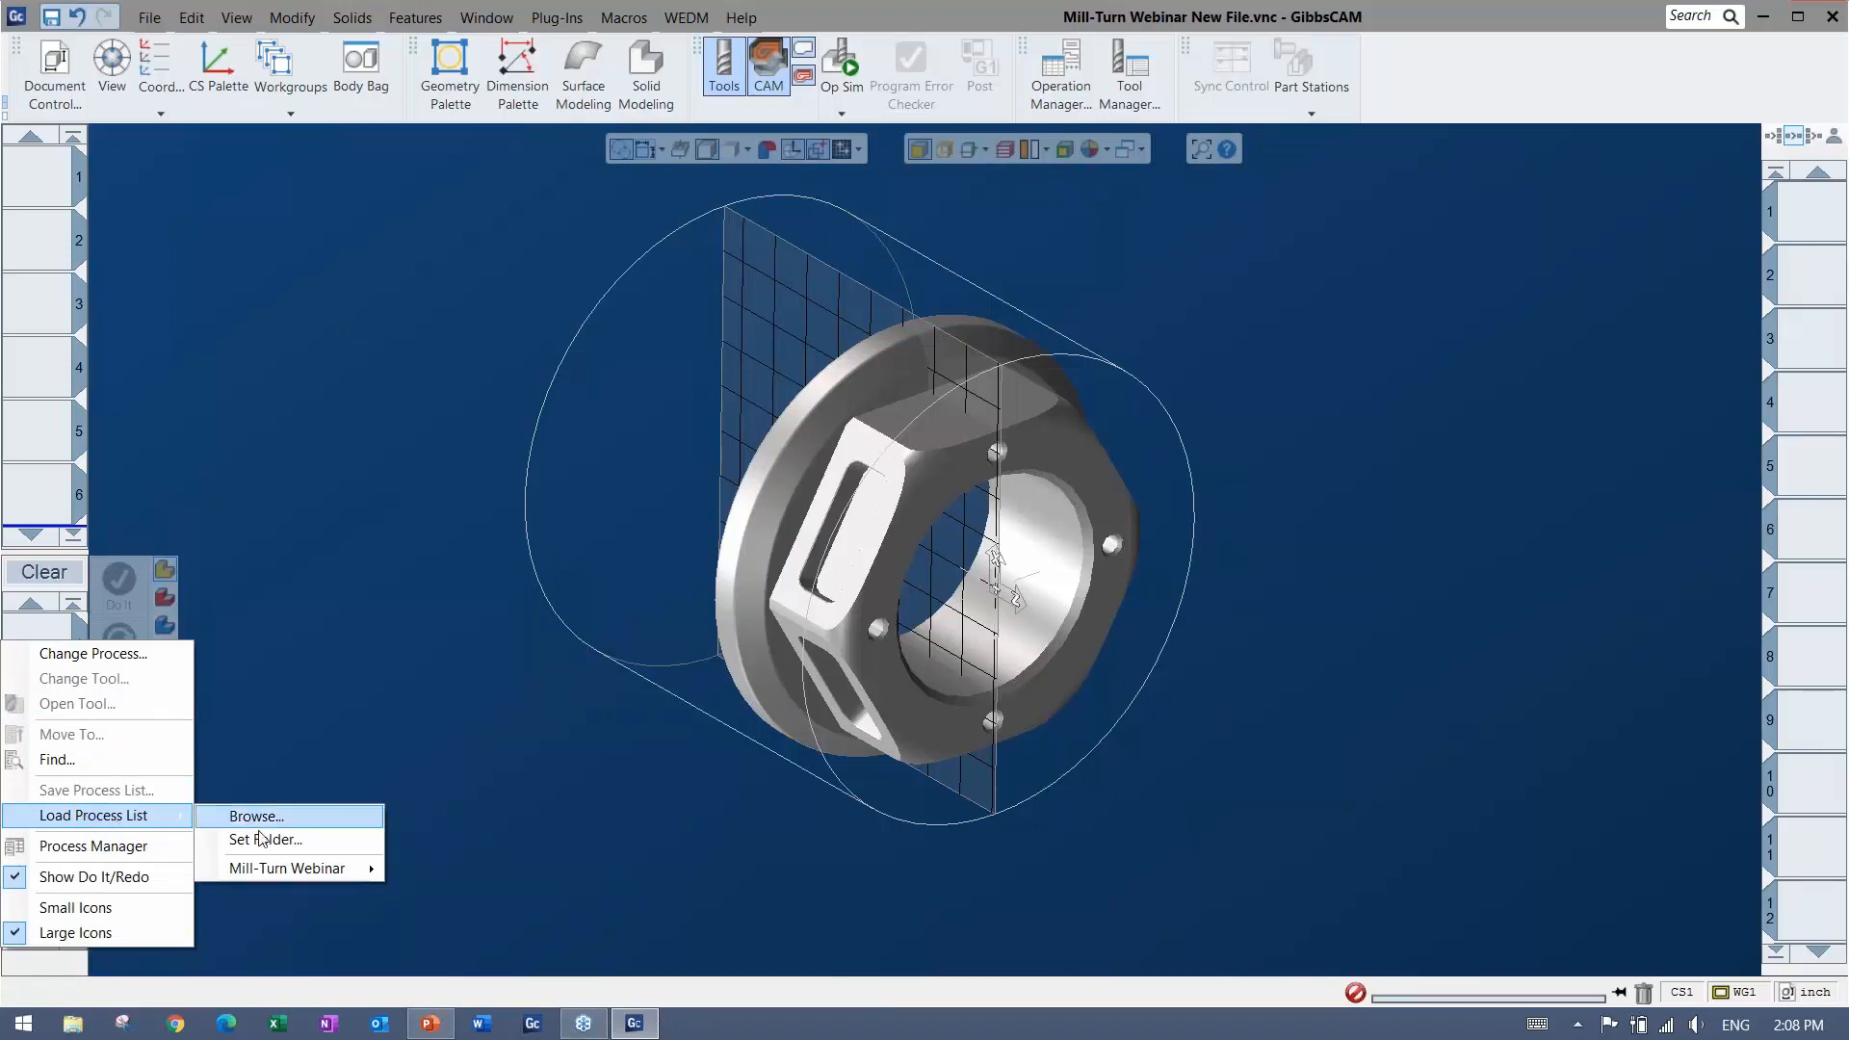
pyautogui.moveTo(263, 870)
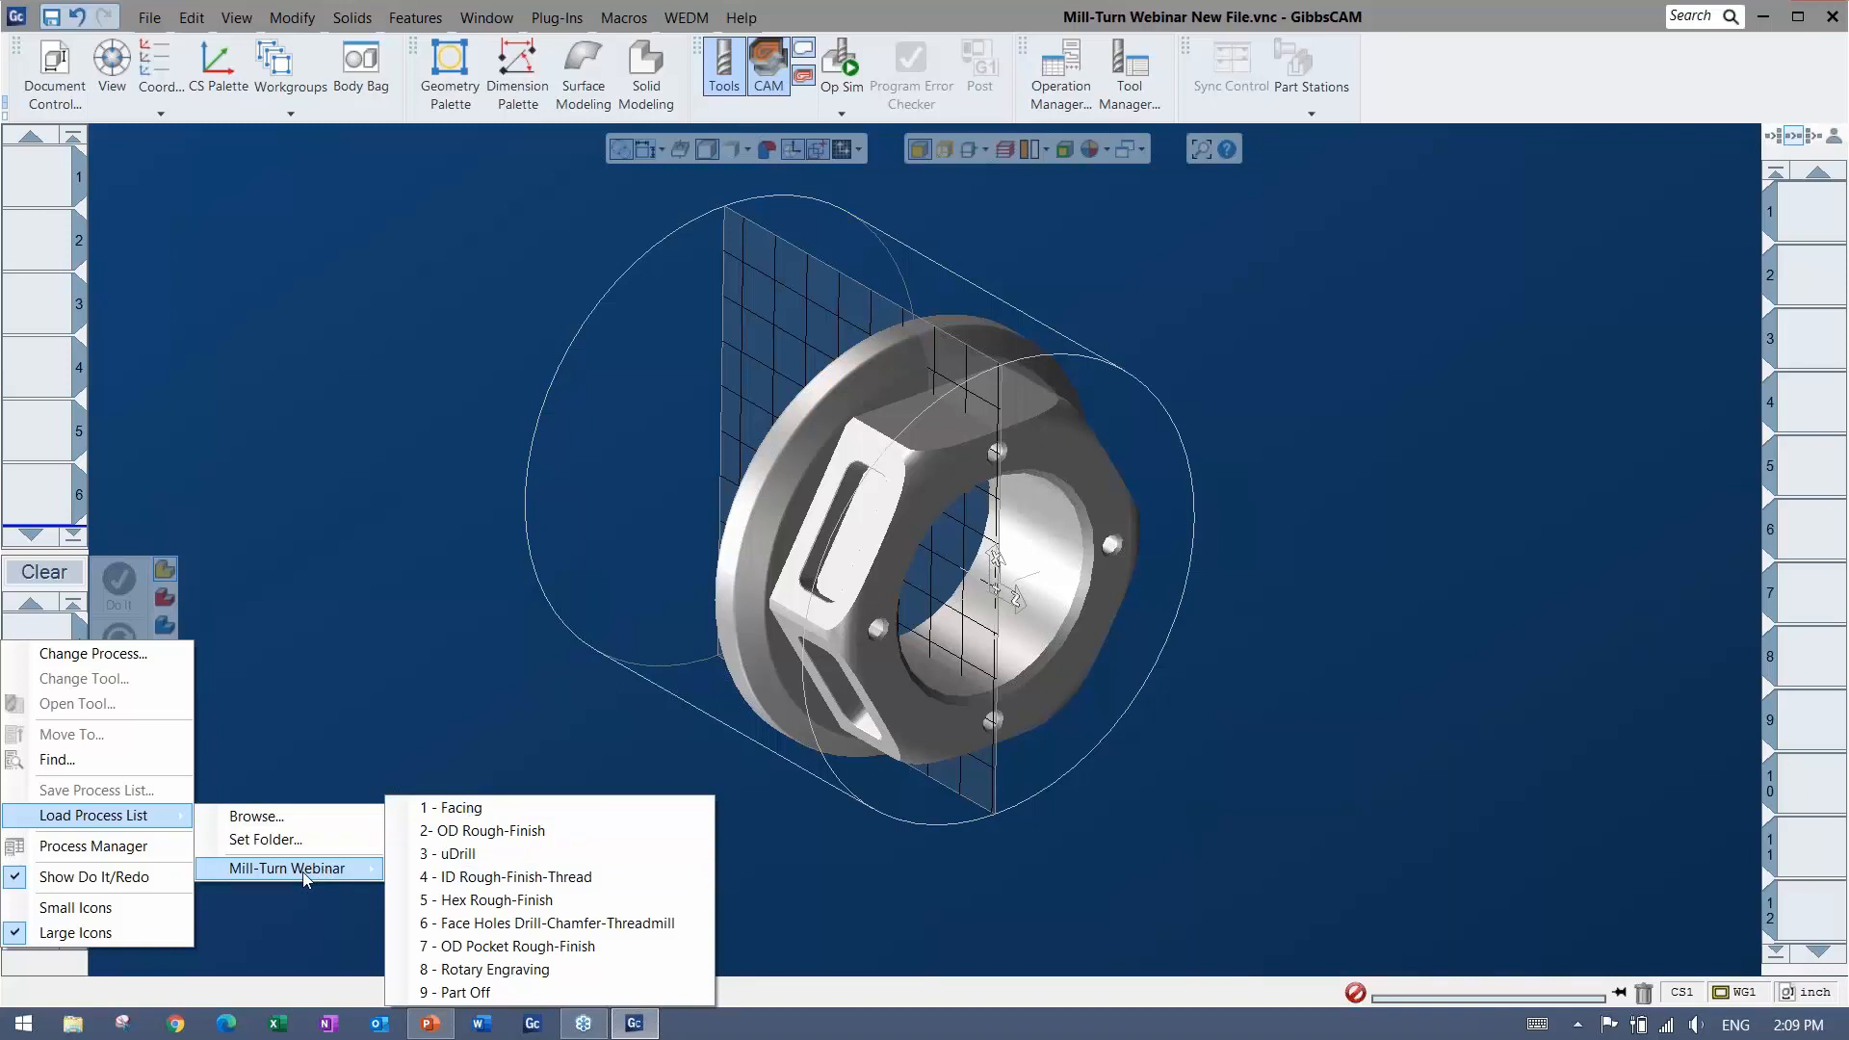
pyautogui.click(454, 809)
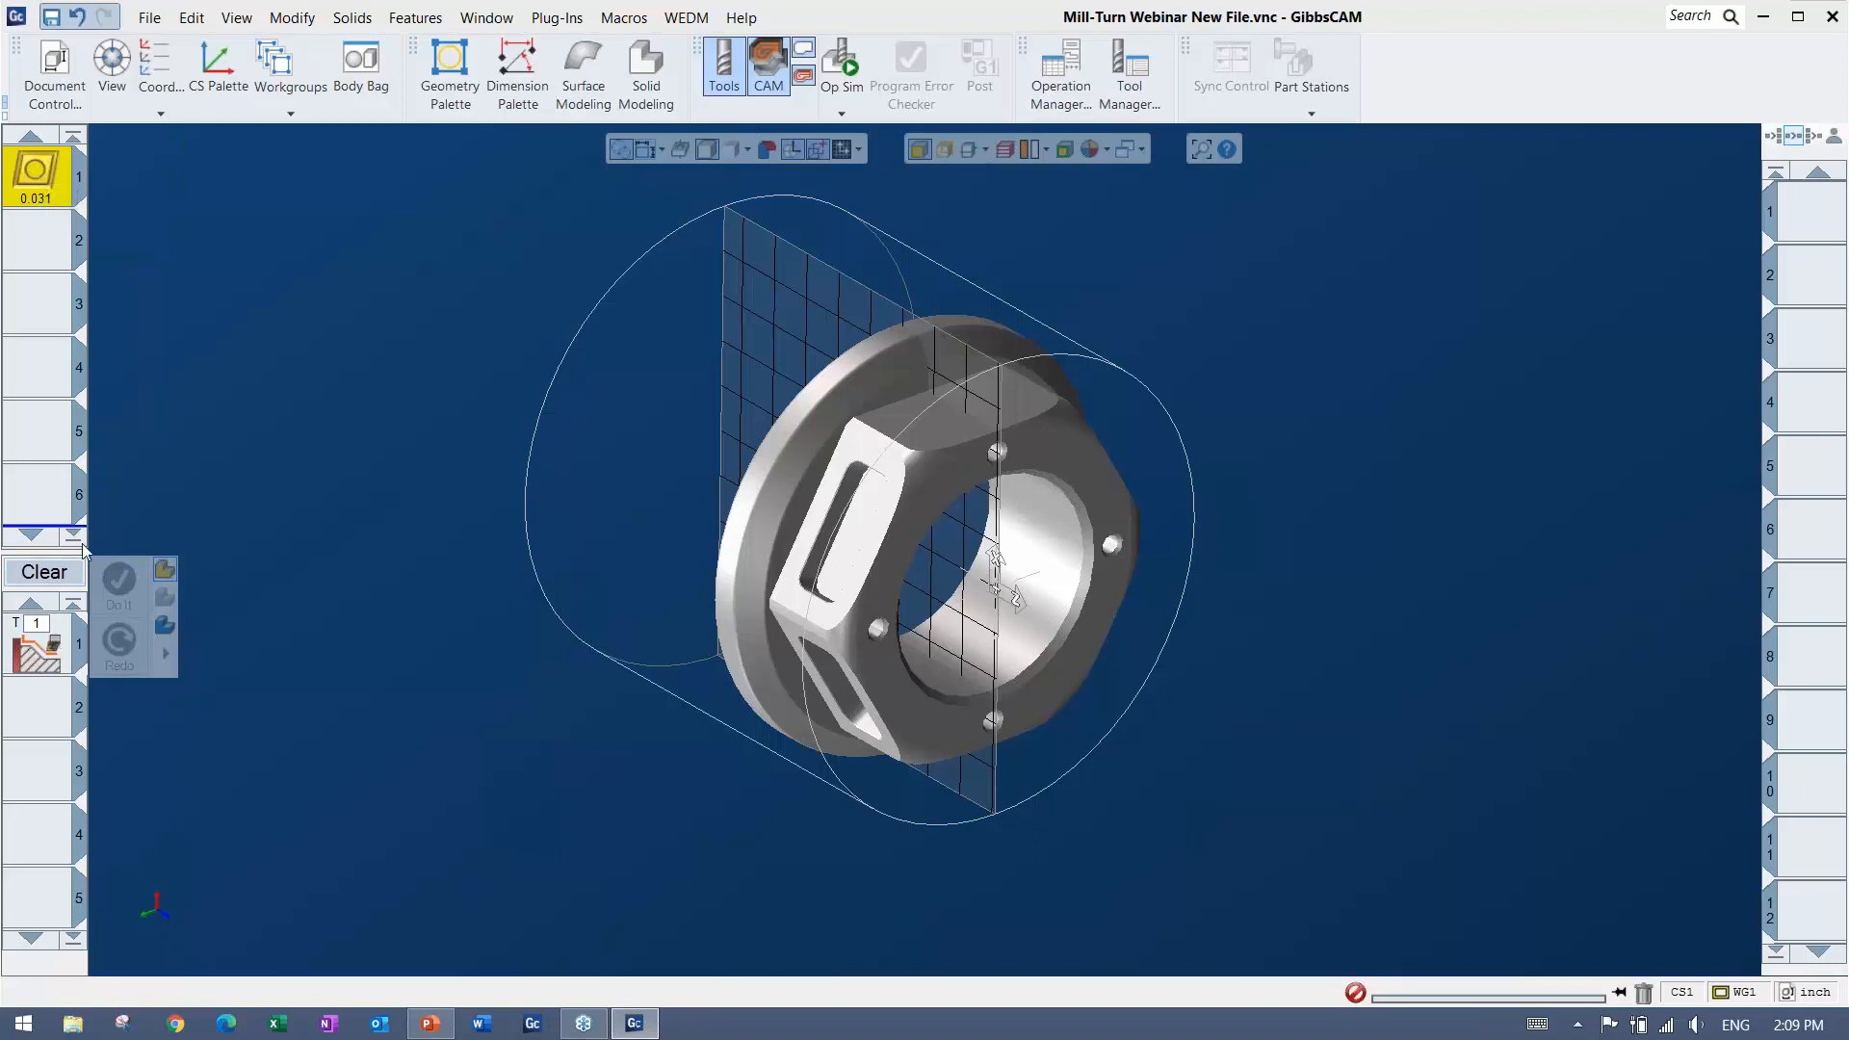
pyautogui.doubleClick(45, 643)
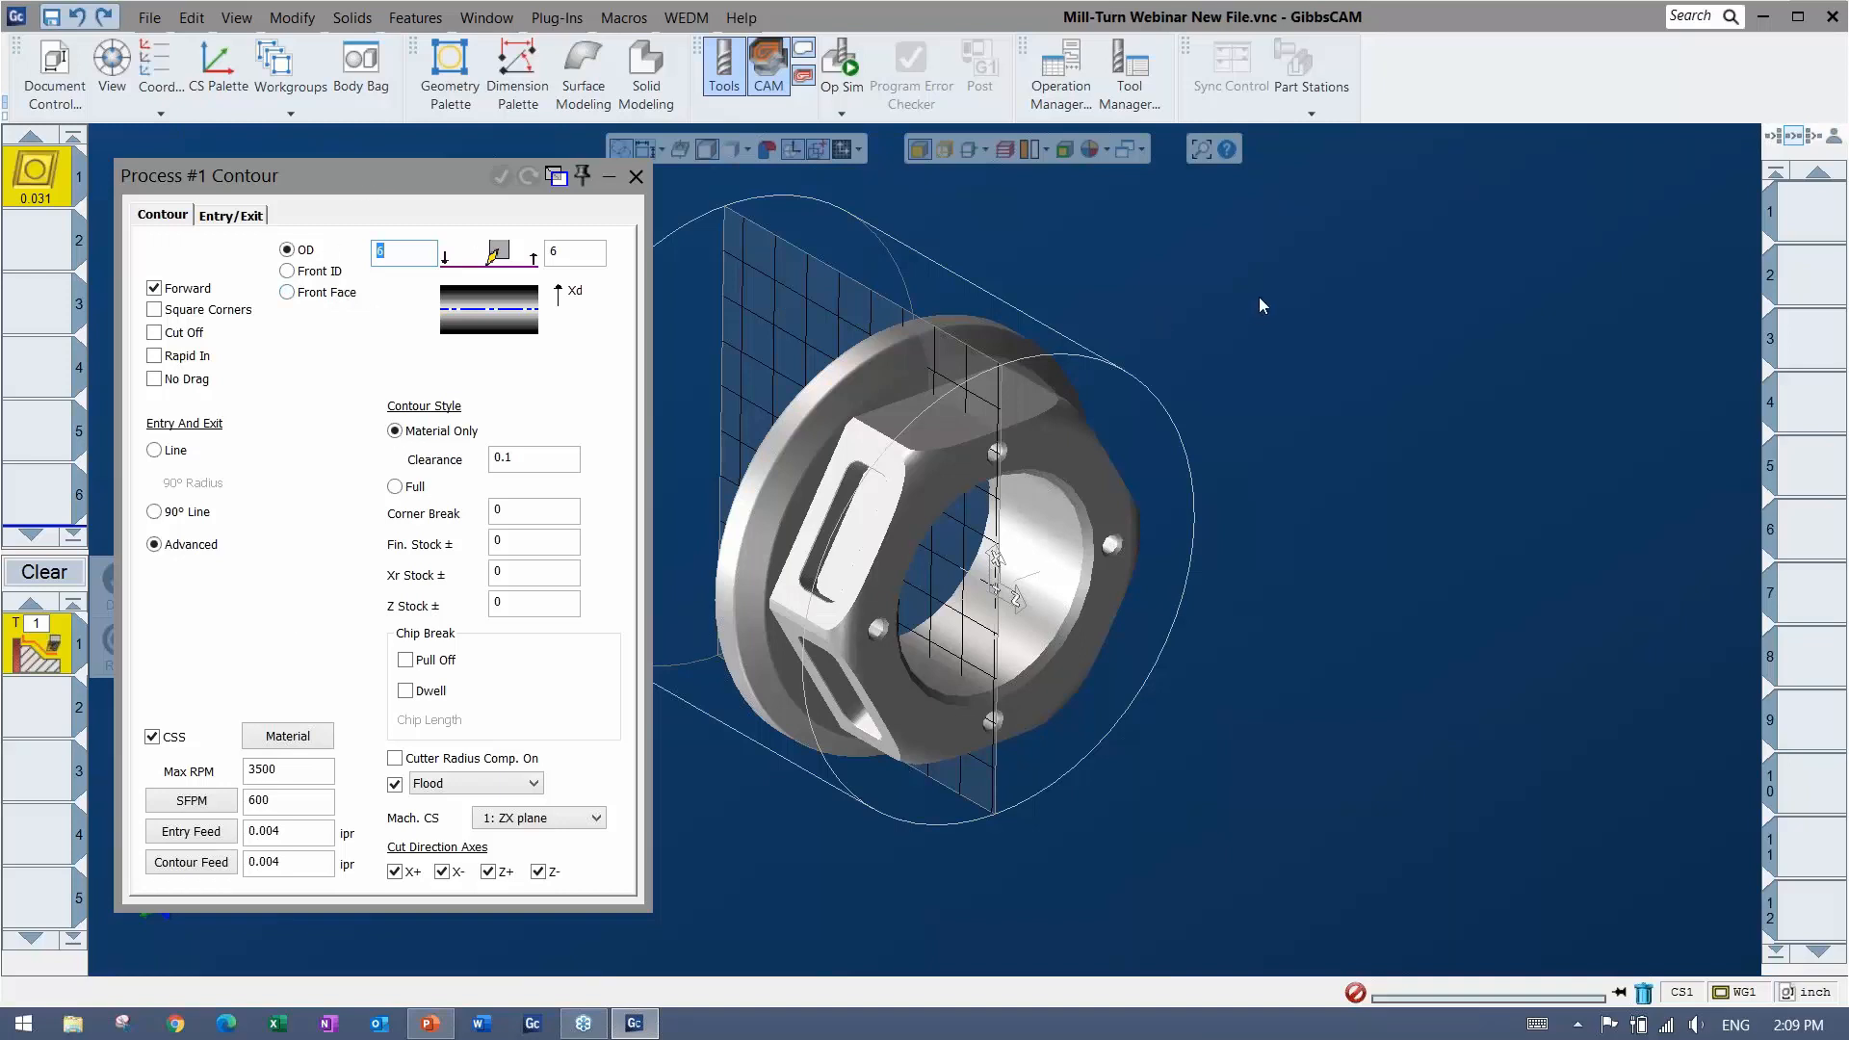
pyautogui.click(1025, 524)
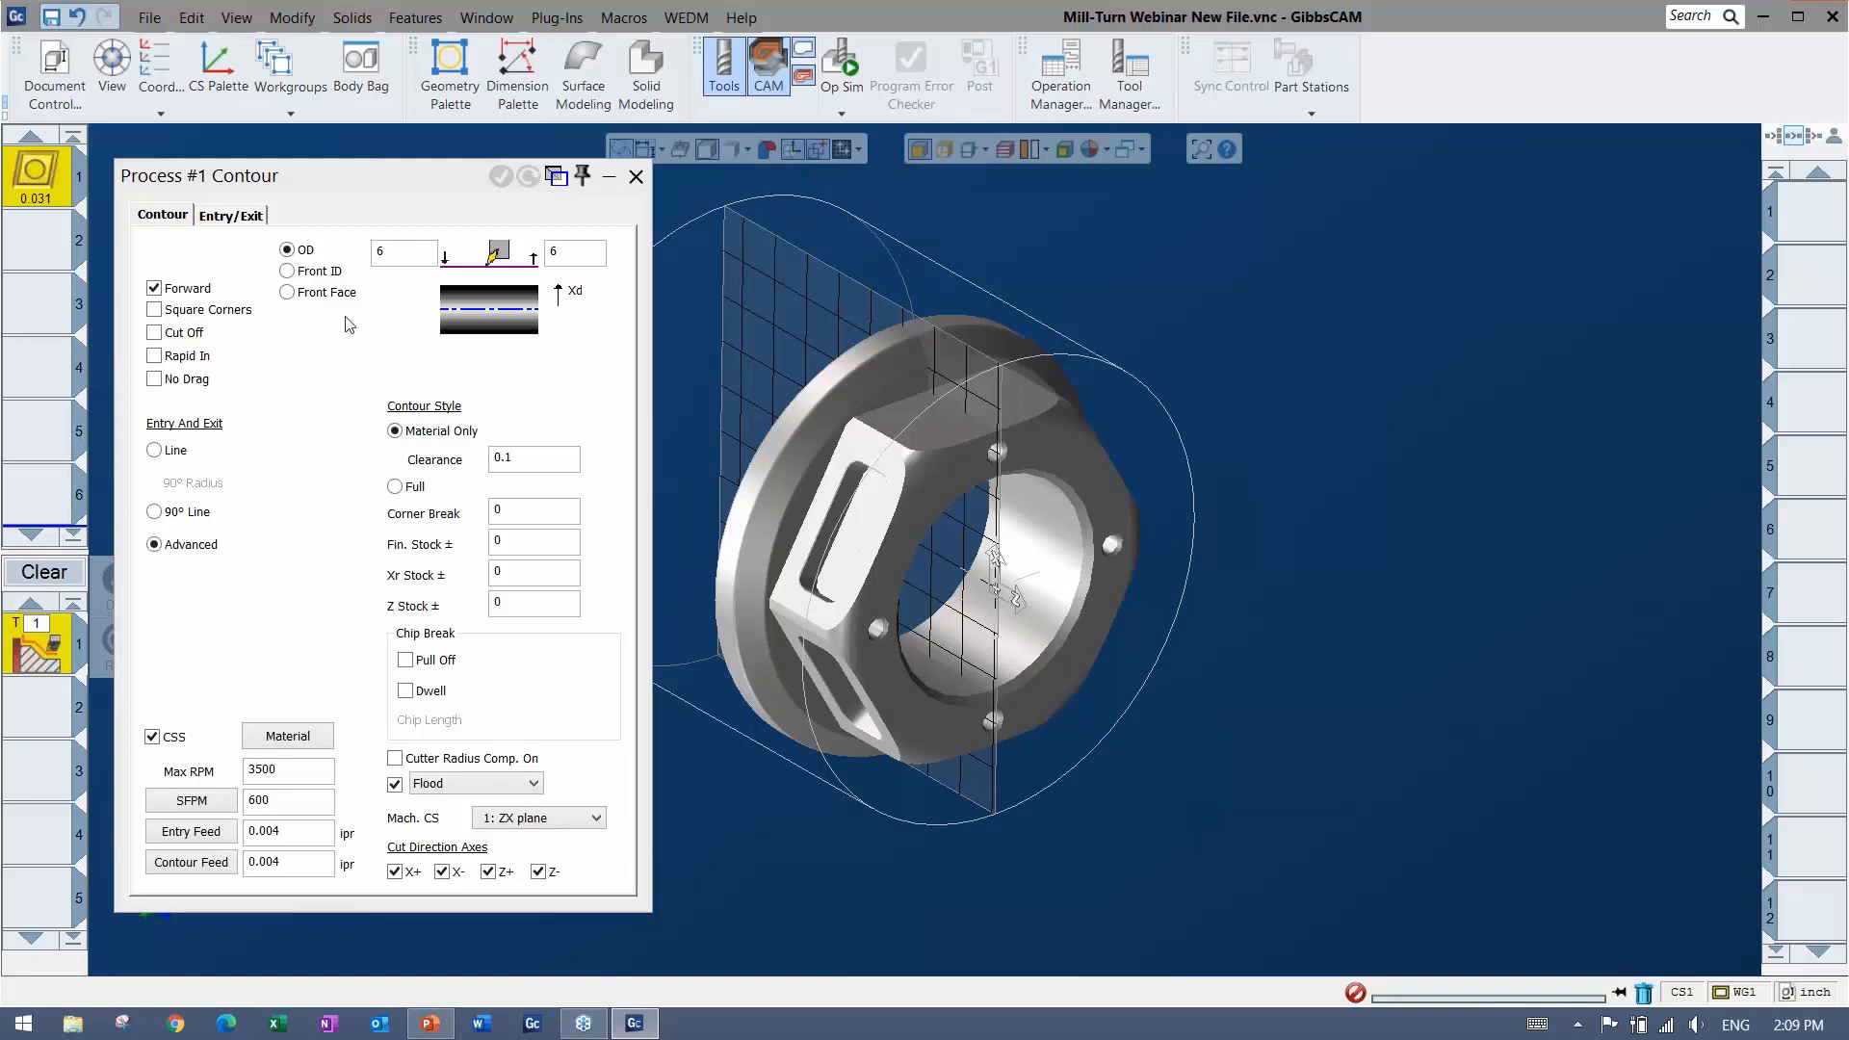
# Try extracting the edges of the part's front ring face with a 0.001 tolerance, and undo the extraction
pyautogui.moveTo(1243, 605); pyautogui.dragTo(1519, 630, button='middle')
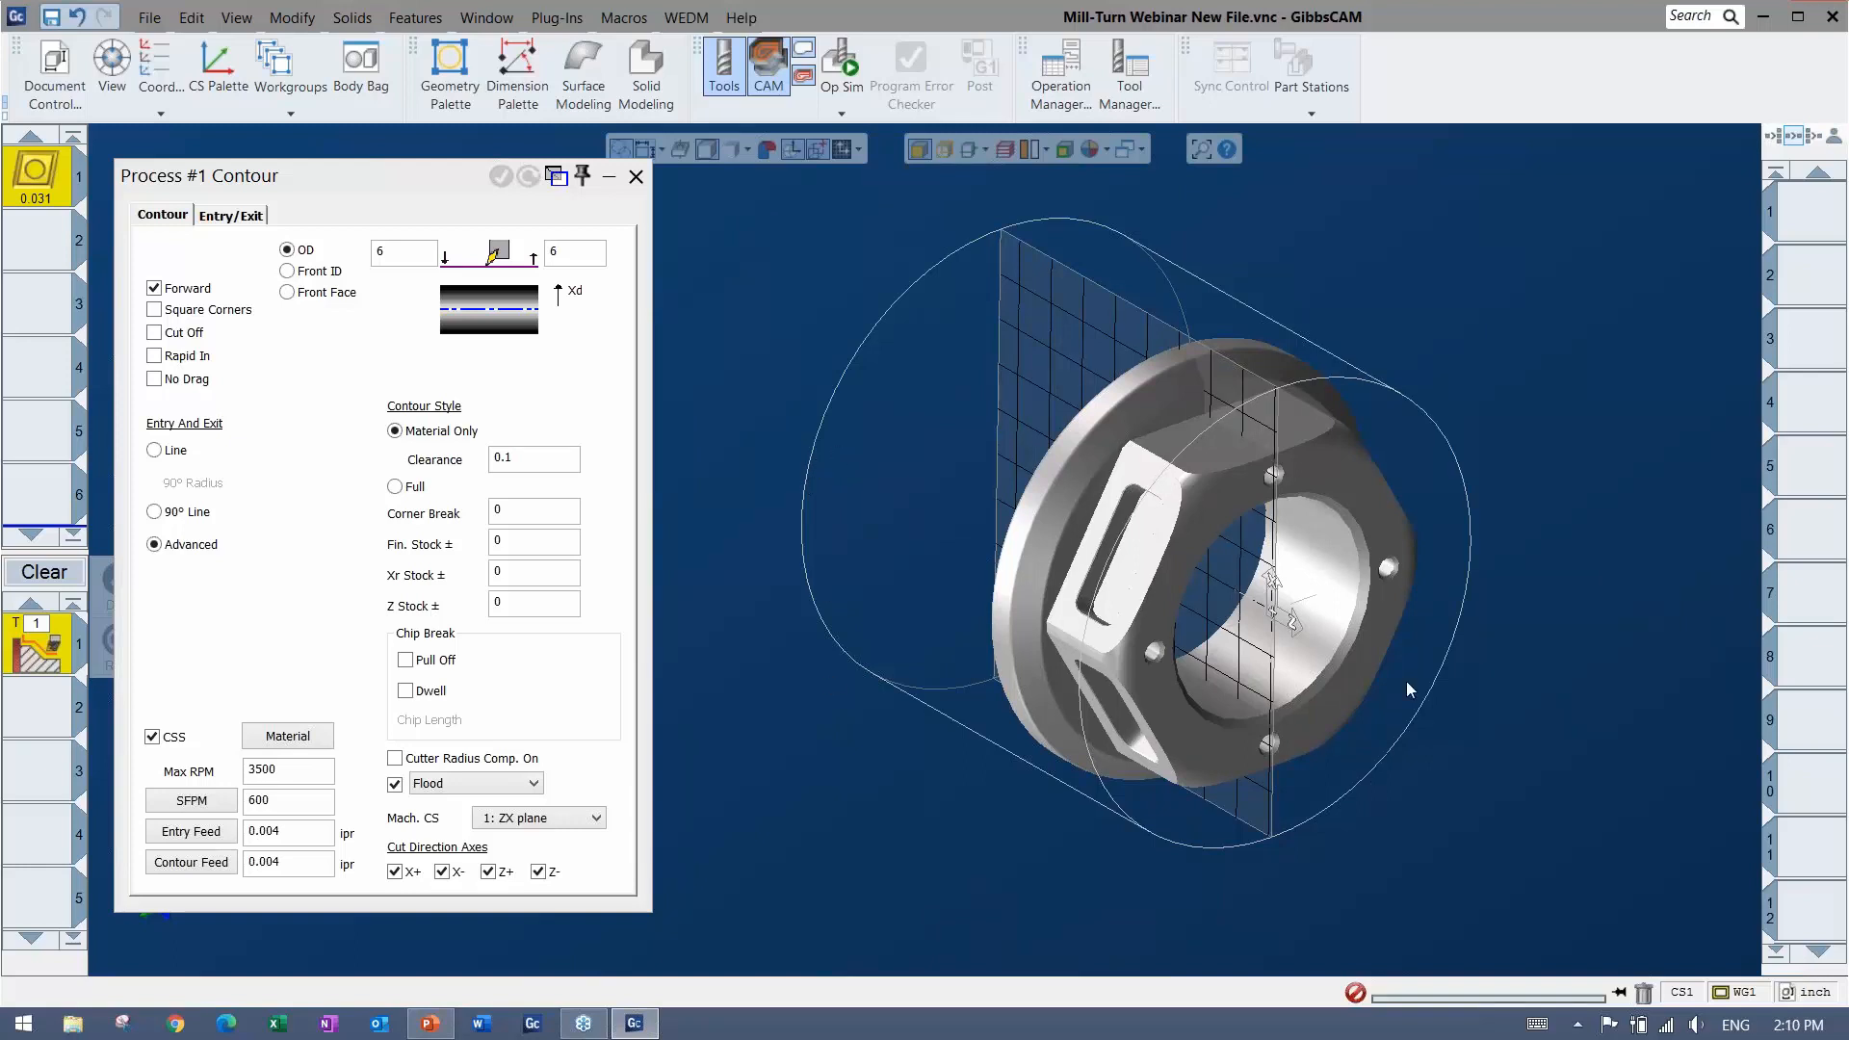
pyautogui.moveTo(1406, 679); pyautogui.dragTo(1229, 437, button='middle')
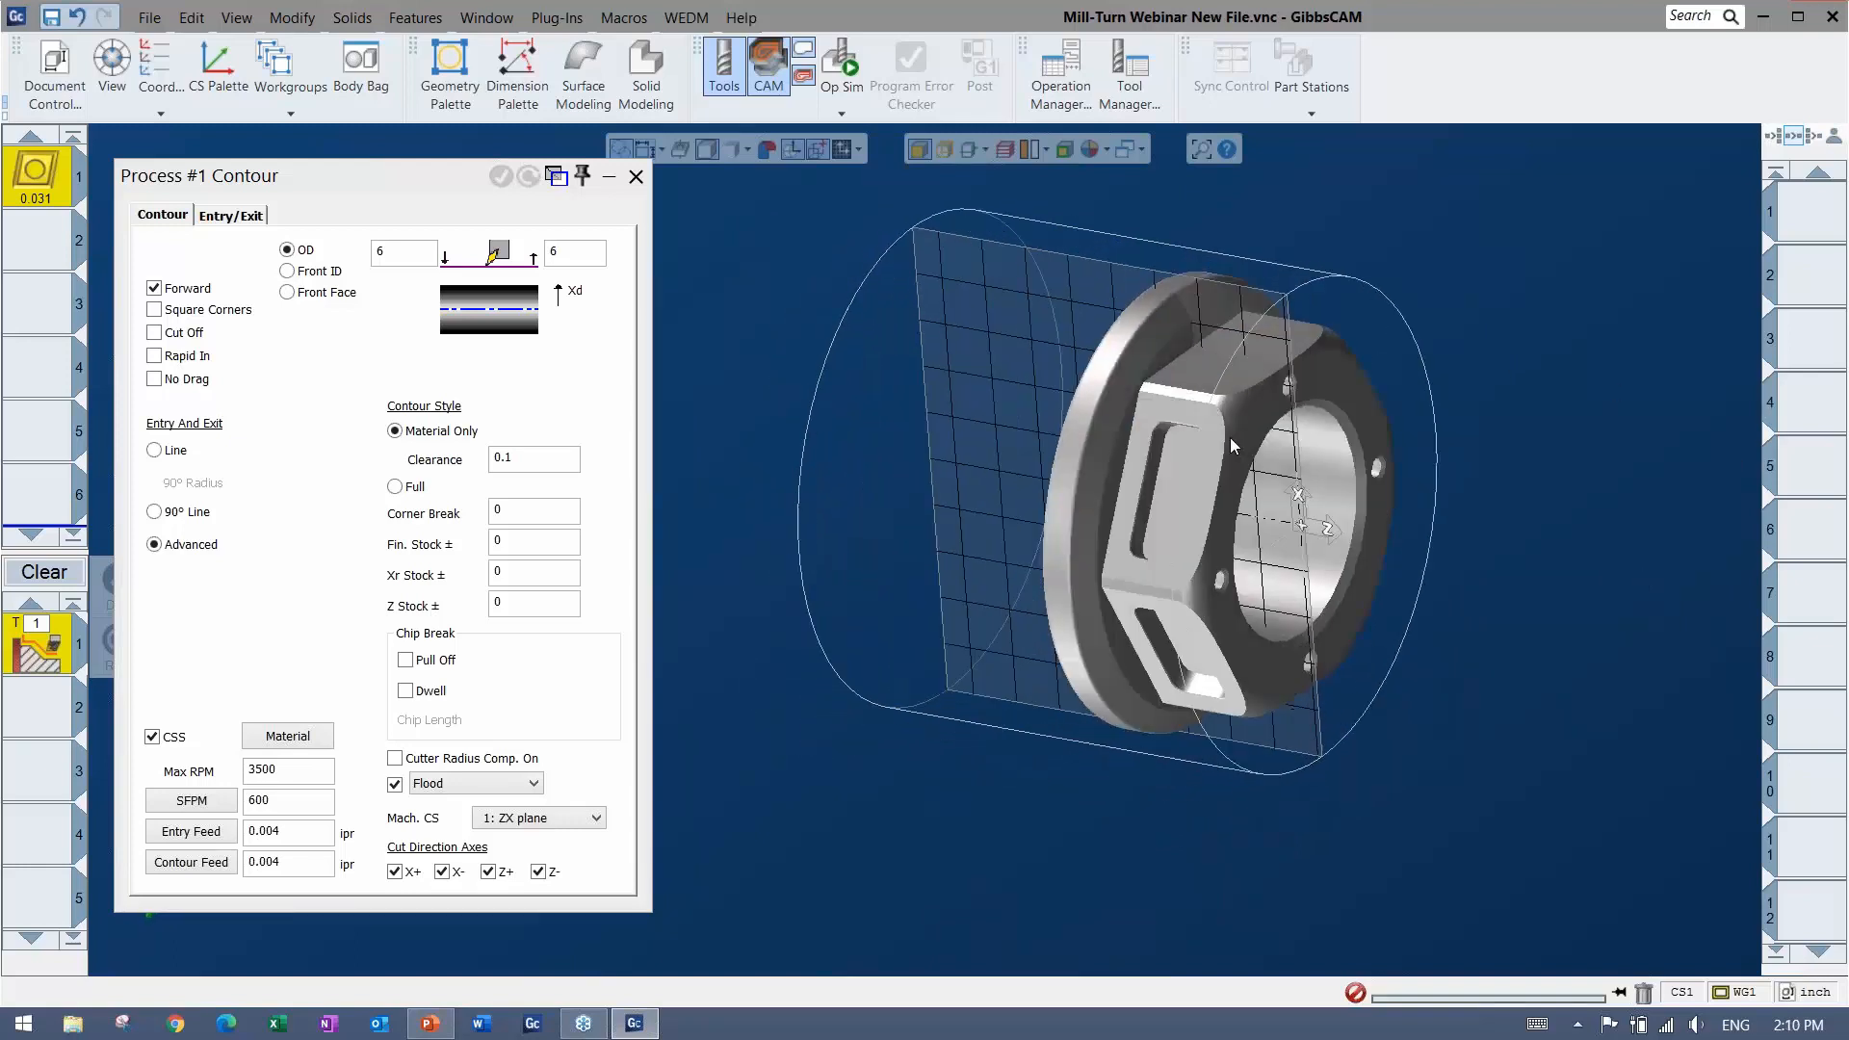
pyautogui.click(951, 505)
pyautogui.moveTo(1104, 792); pyautogui.dragTo(1211, 448, button='middle')
pyautogui.click(1211, 449)
pyautogui.rightClick(1215, 447)
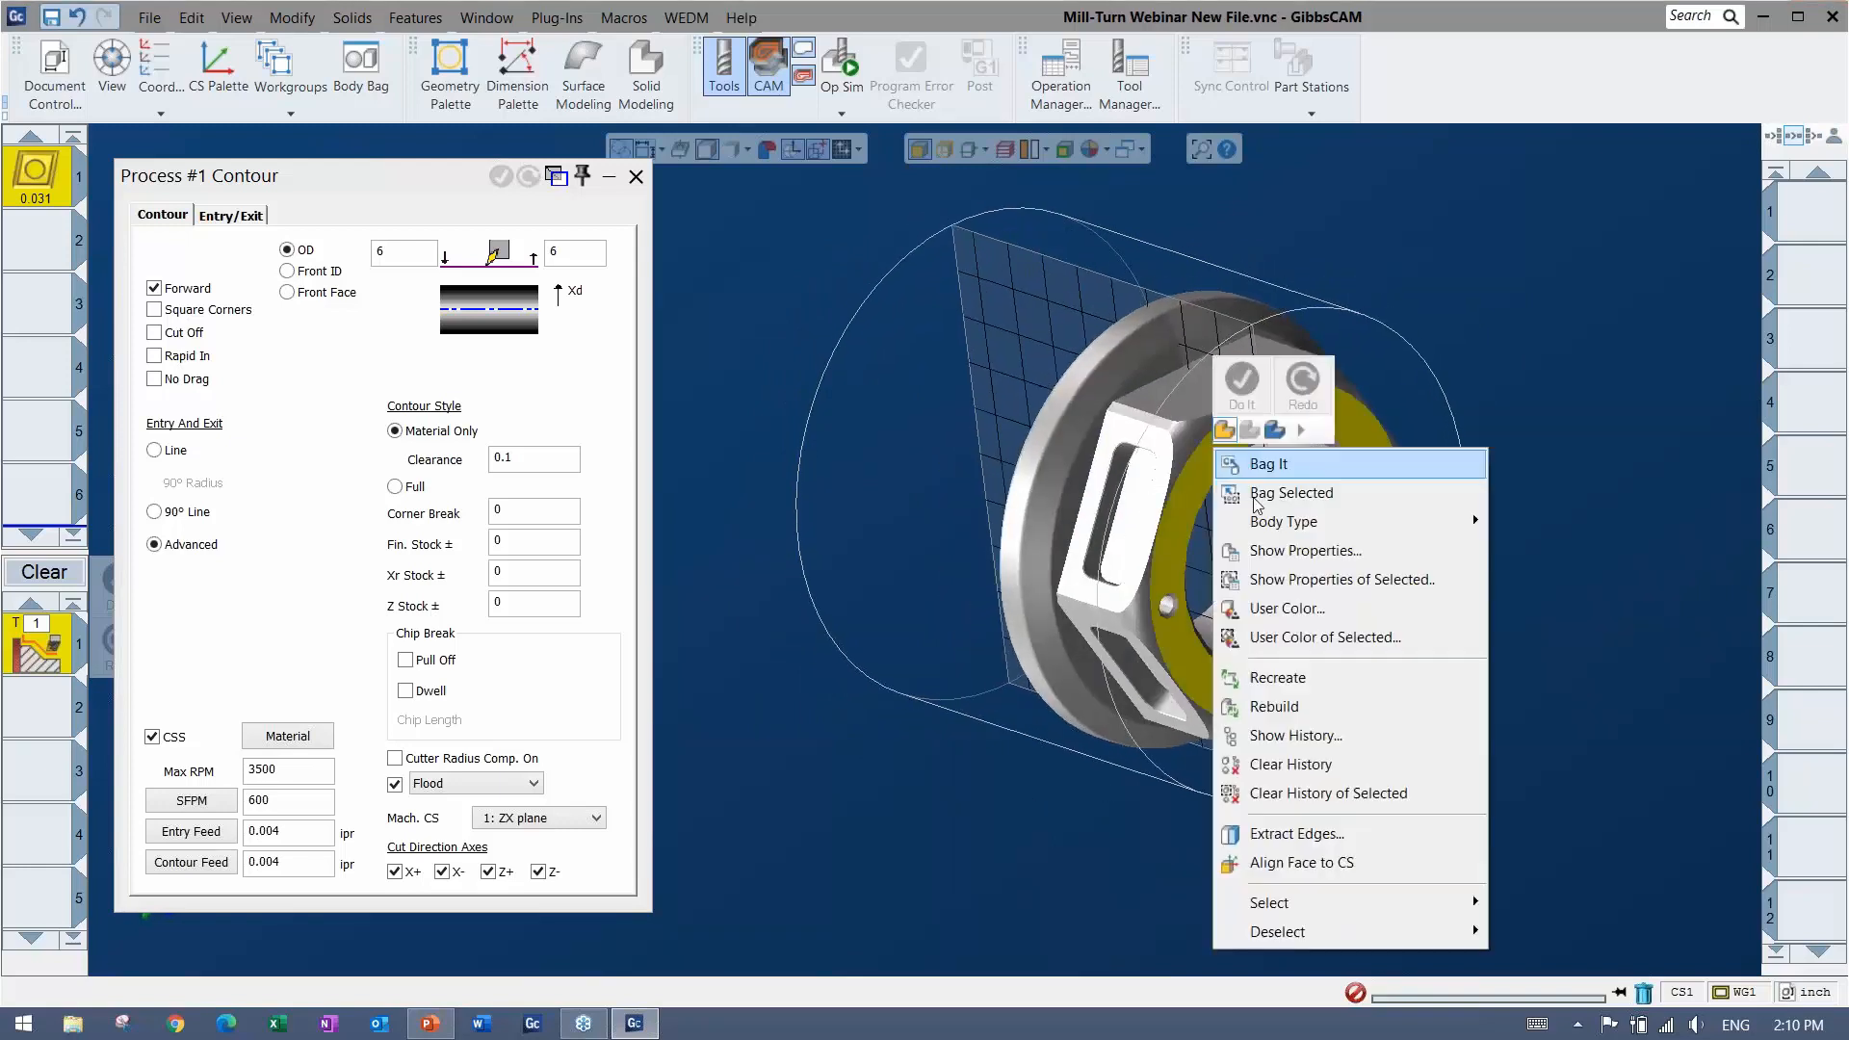
pyautogui.click(1329, 834)
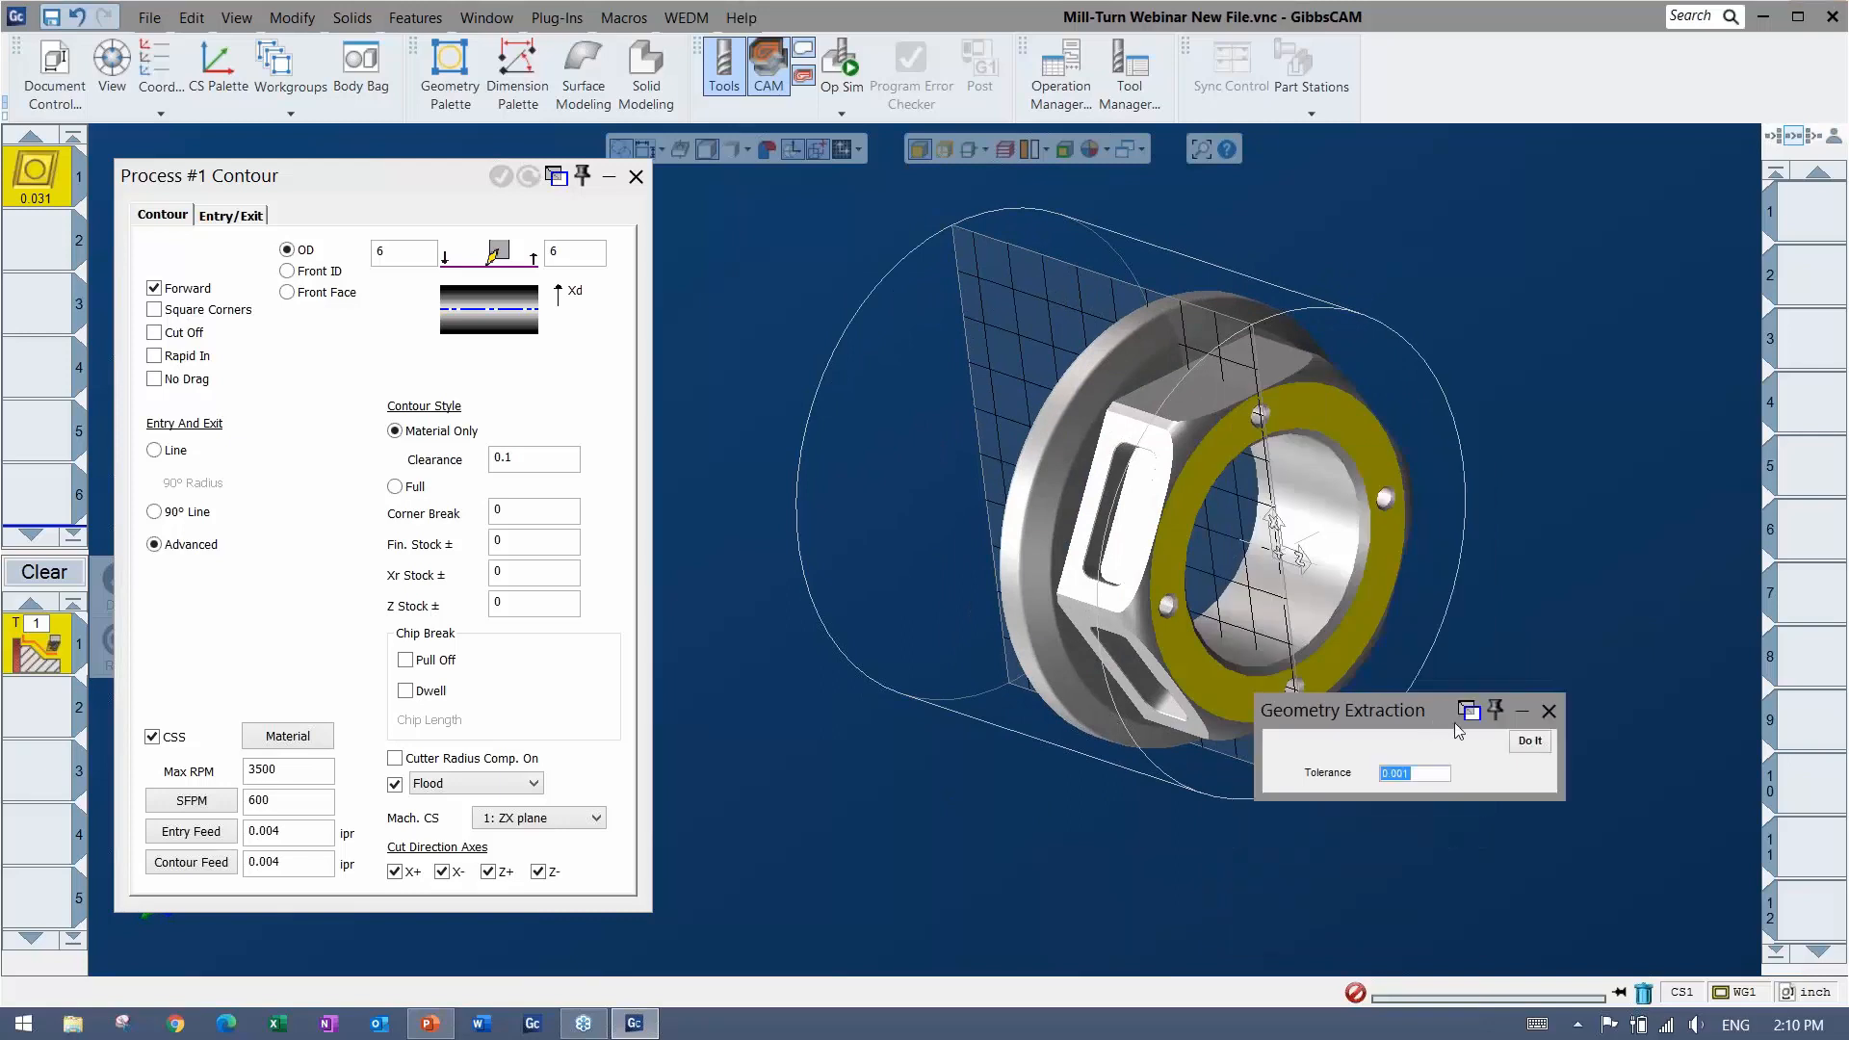
pyautogui.click(1523, 740)
pyautogui.hotkey('ctrl', 'z')
pyautogui.click(1553, 712)
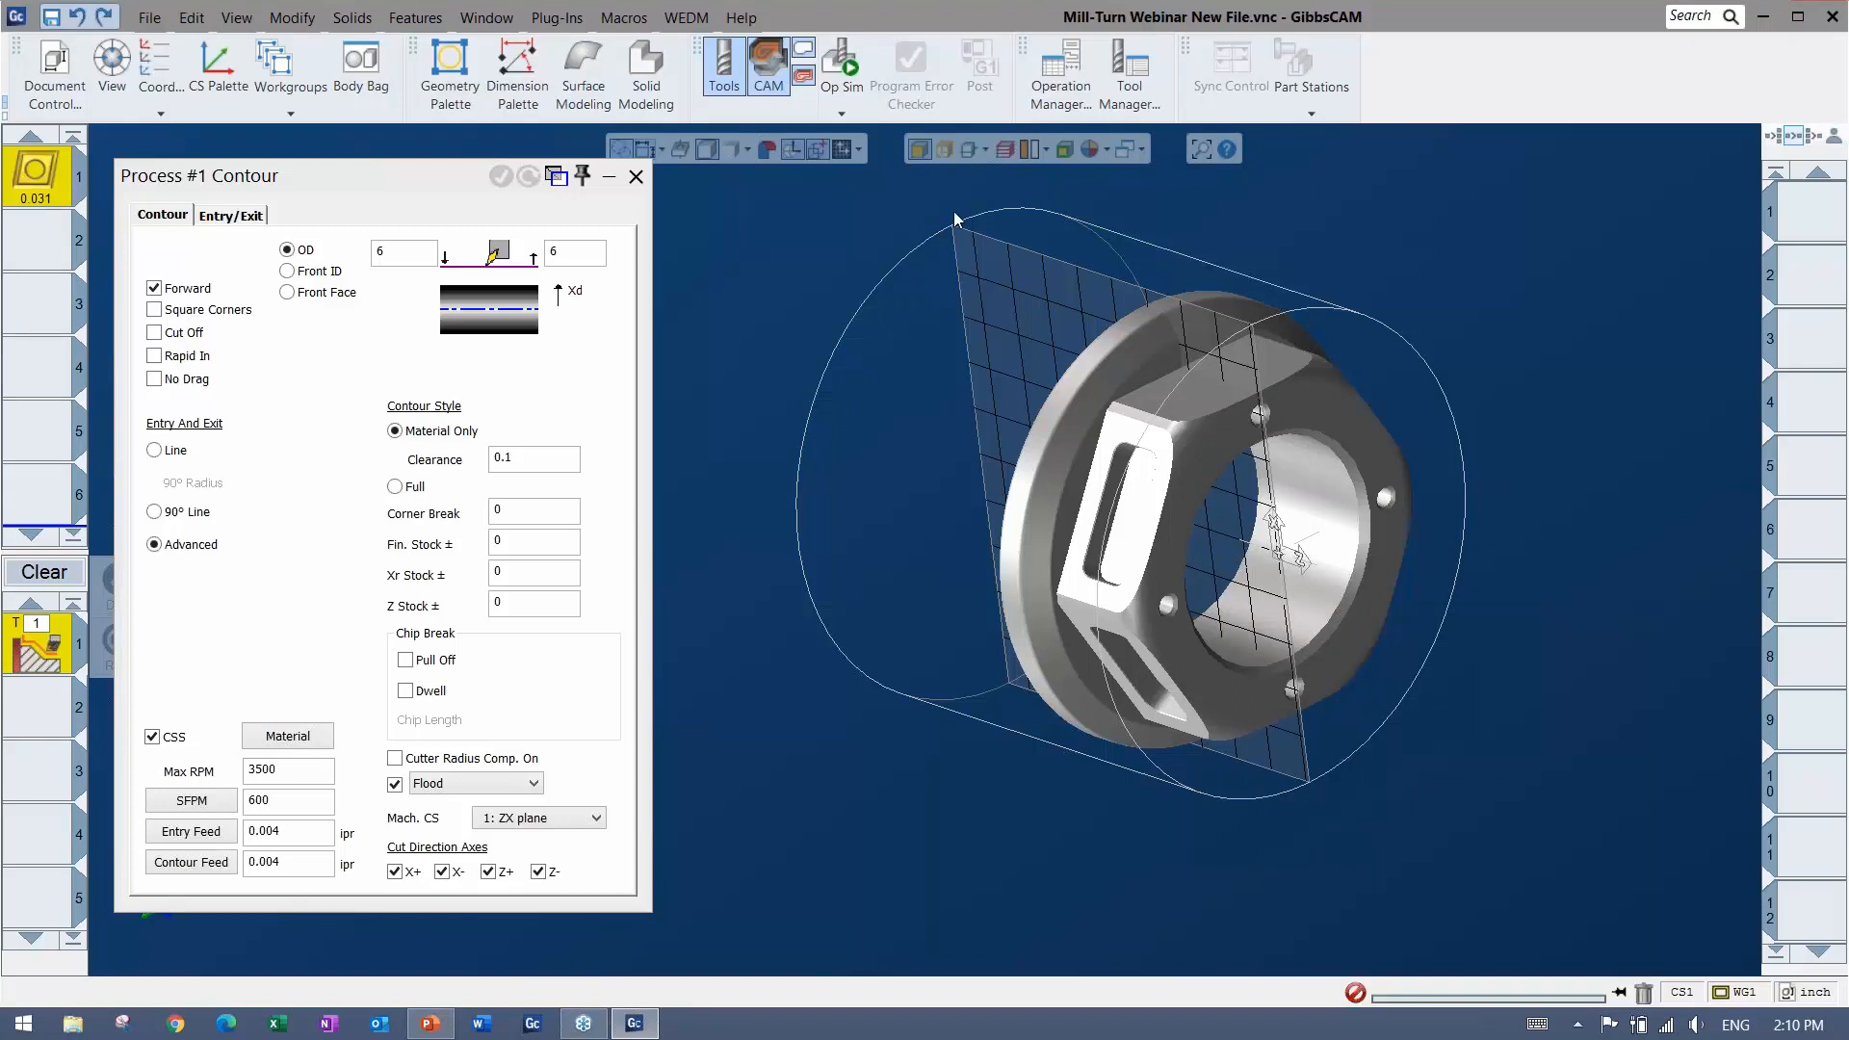
# Show the profiler as a slice plane through the part, and examine the cross-section profile from several angles
pyautogui.moveTo(1009, 211); pyautogui.dragTo(1026, 216, button='middle')
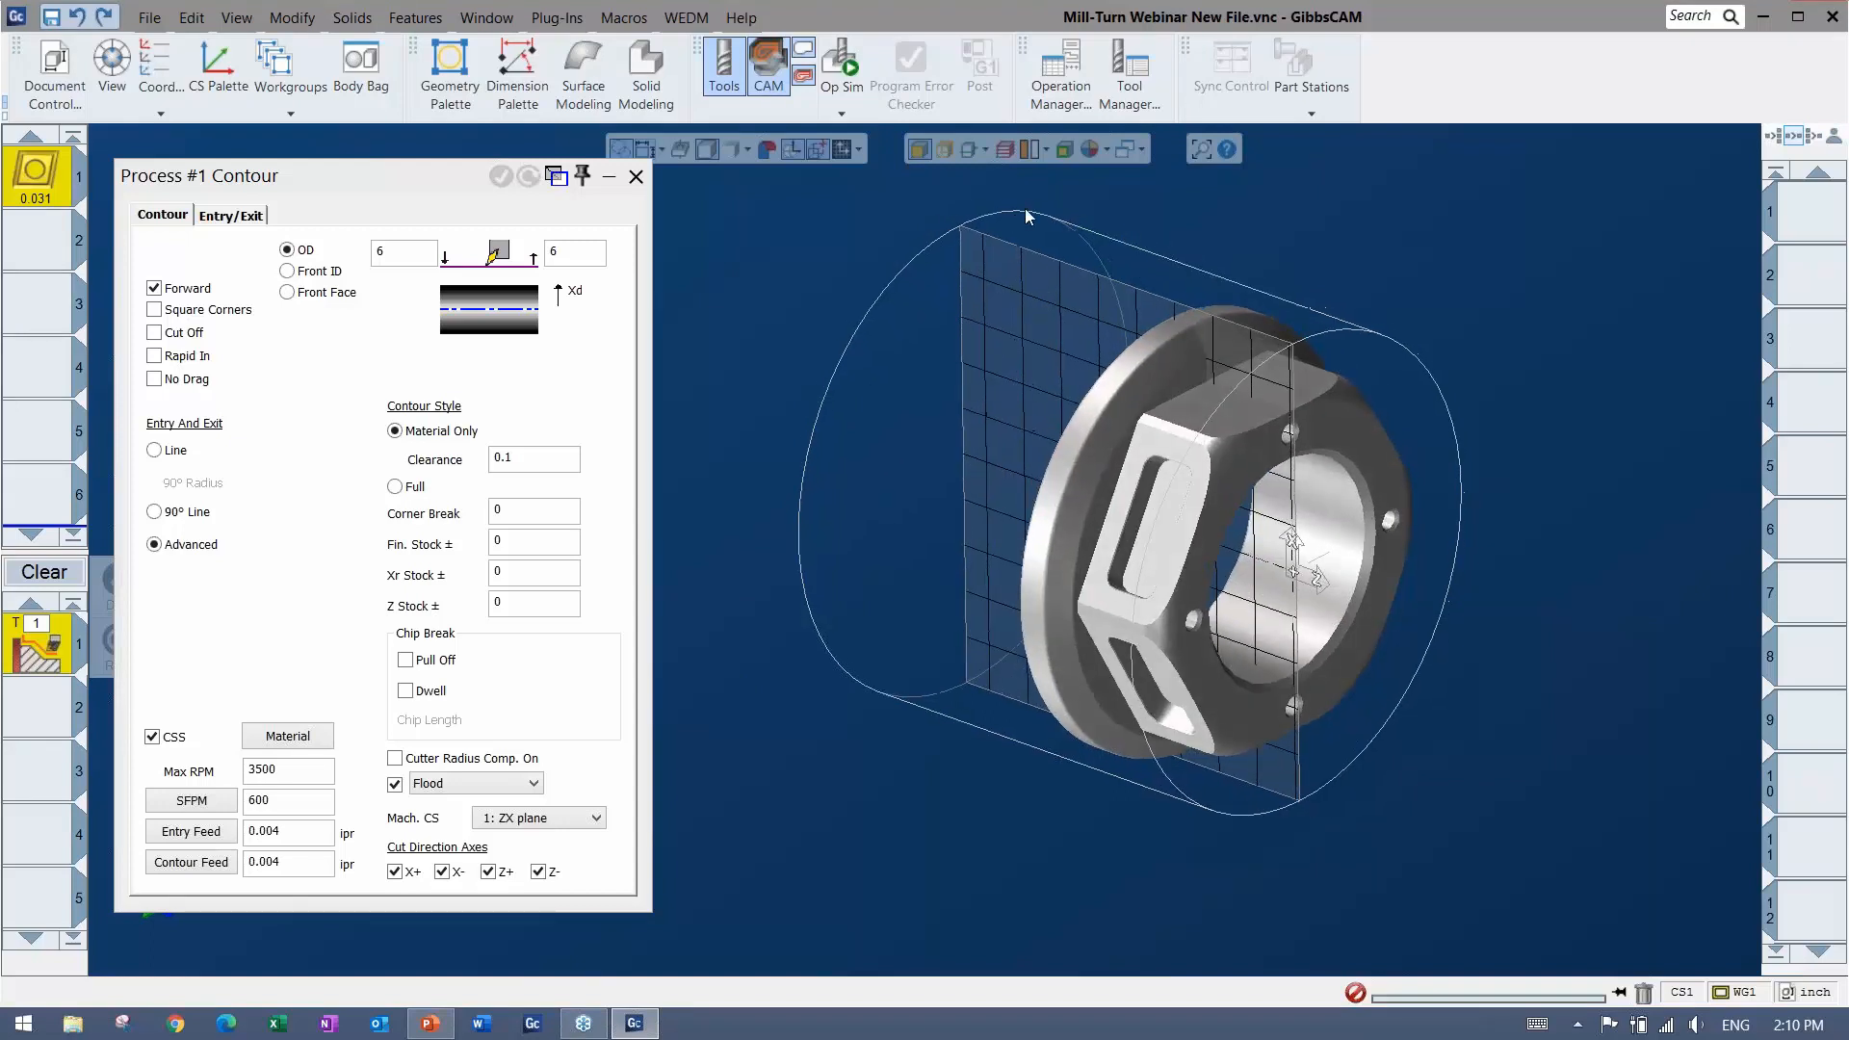
pyautogui.click(985, 149)
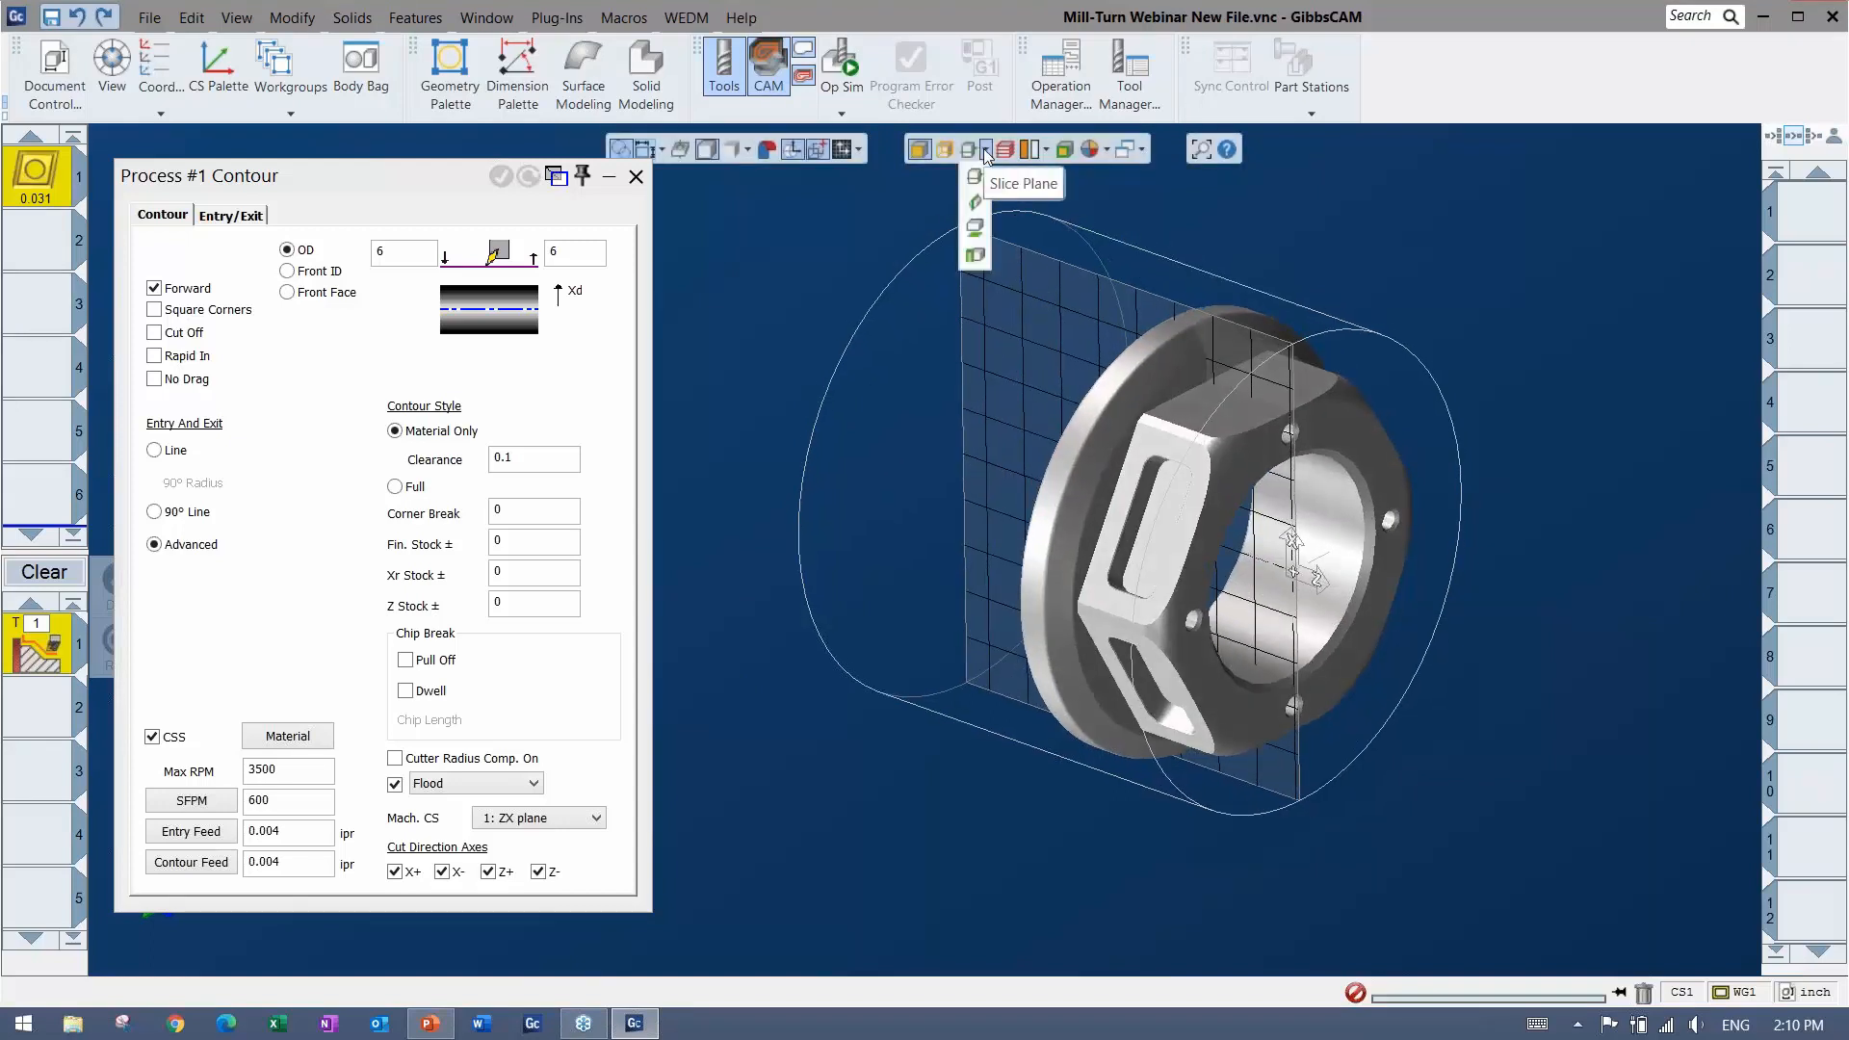
pyautogui.click(976, 206)
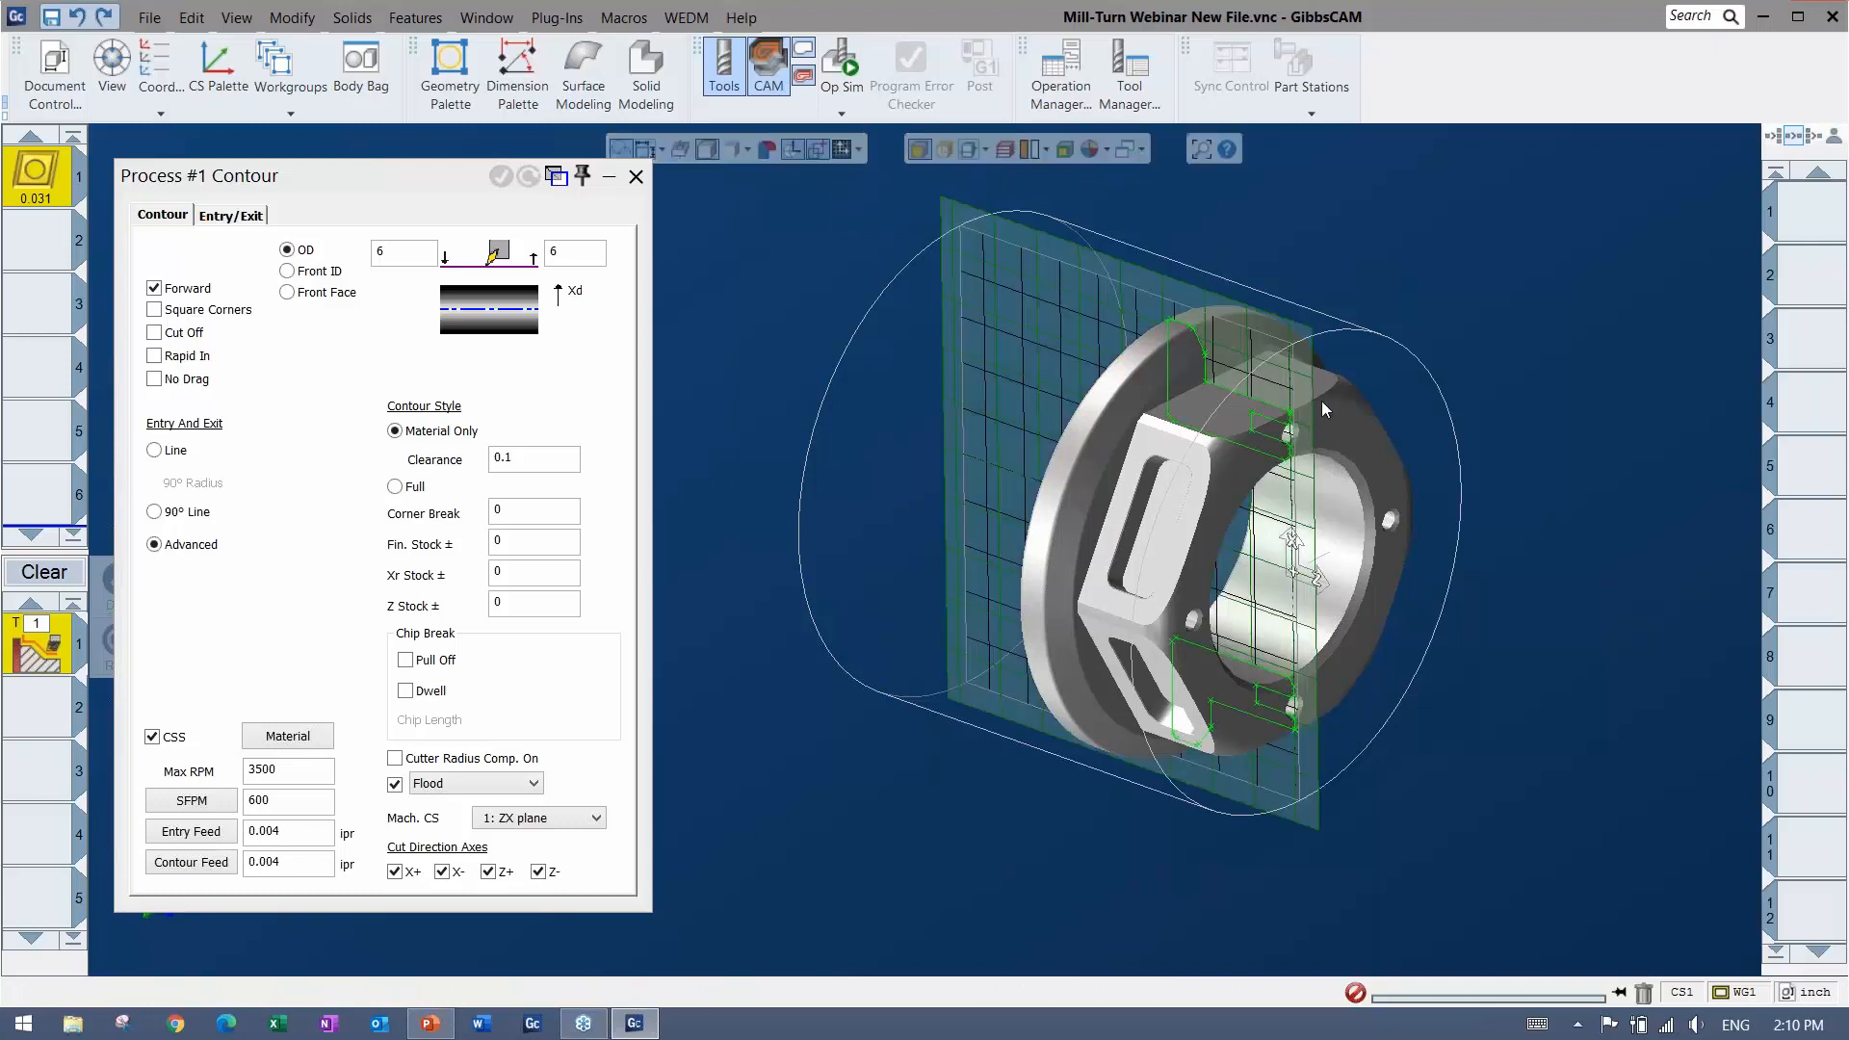
pyautogui.moveTo(1354, 657); pyautogui.dragTo(1296, 390, button='middle')
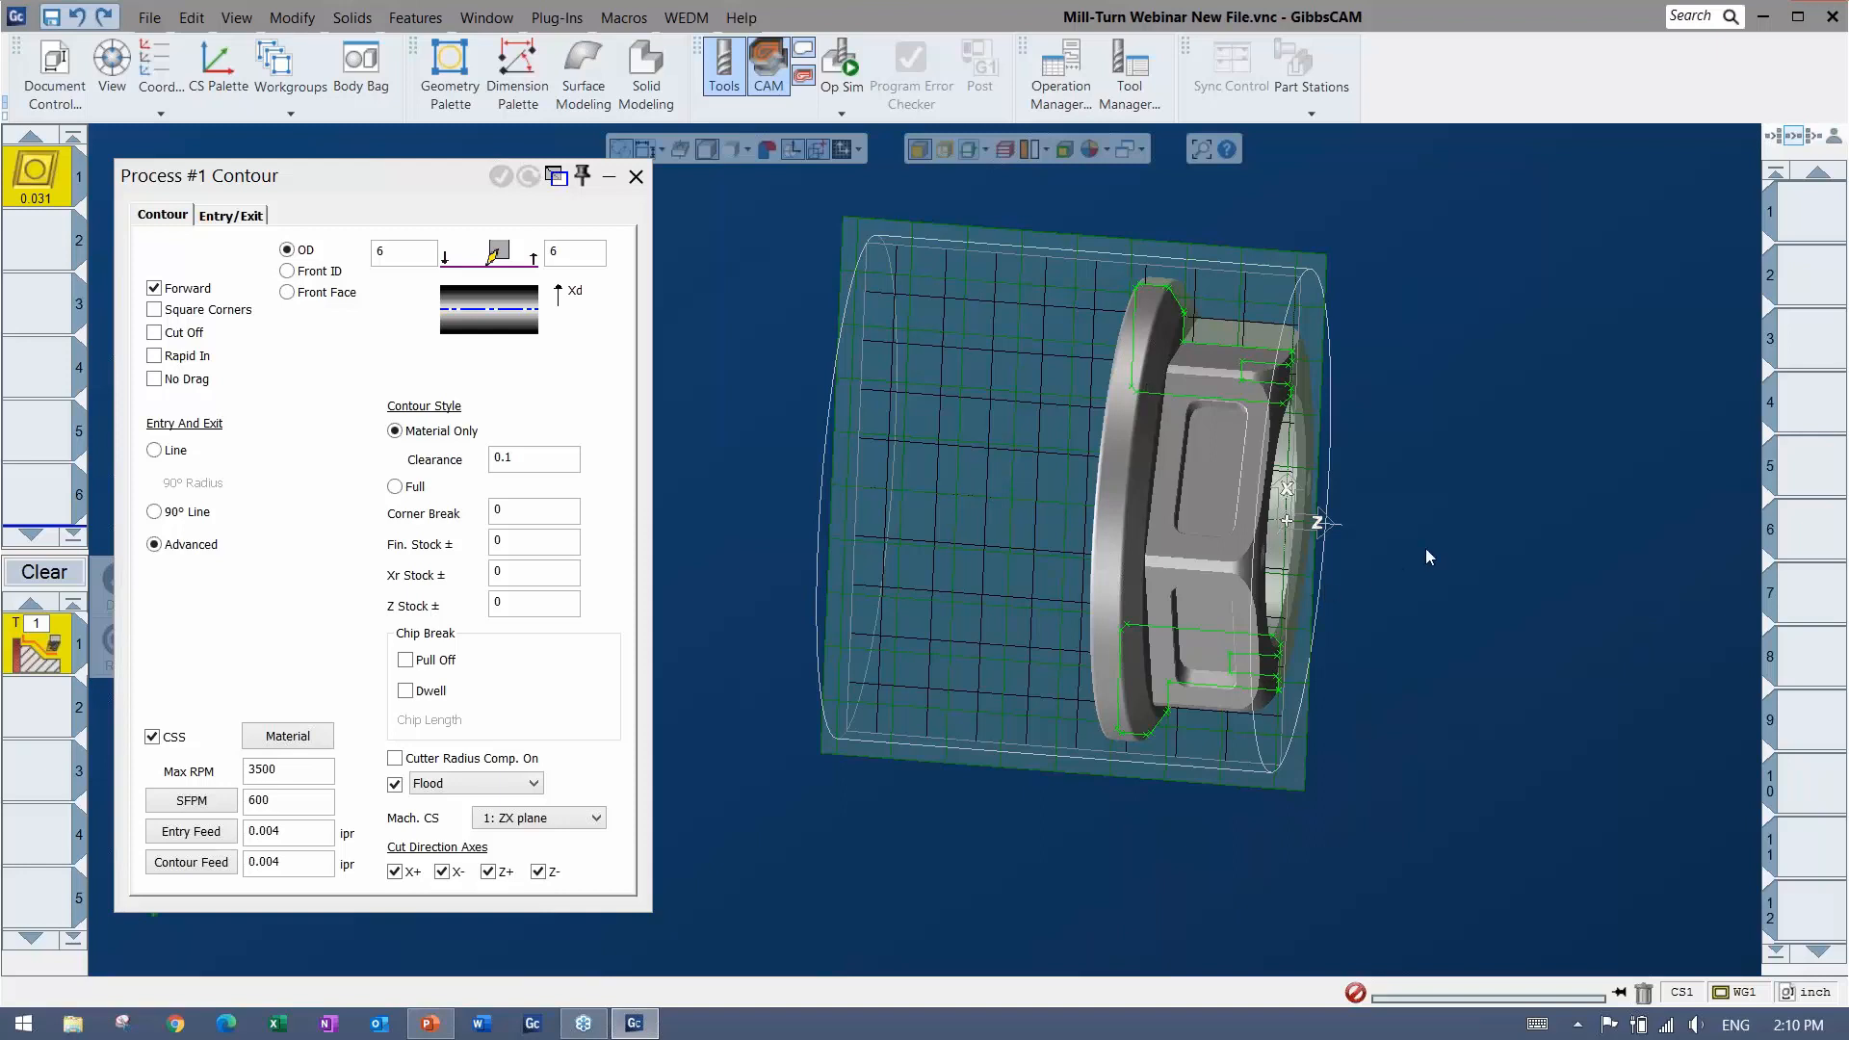
pyautogui.moveTo(1426, 550); pyautogui.dragTo(1529, 432, button='middle')
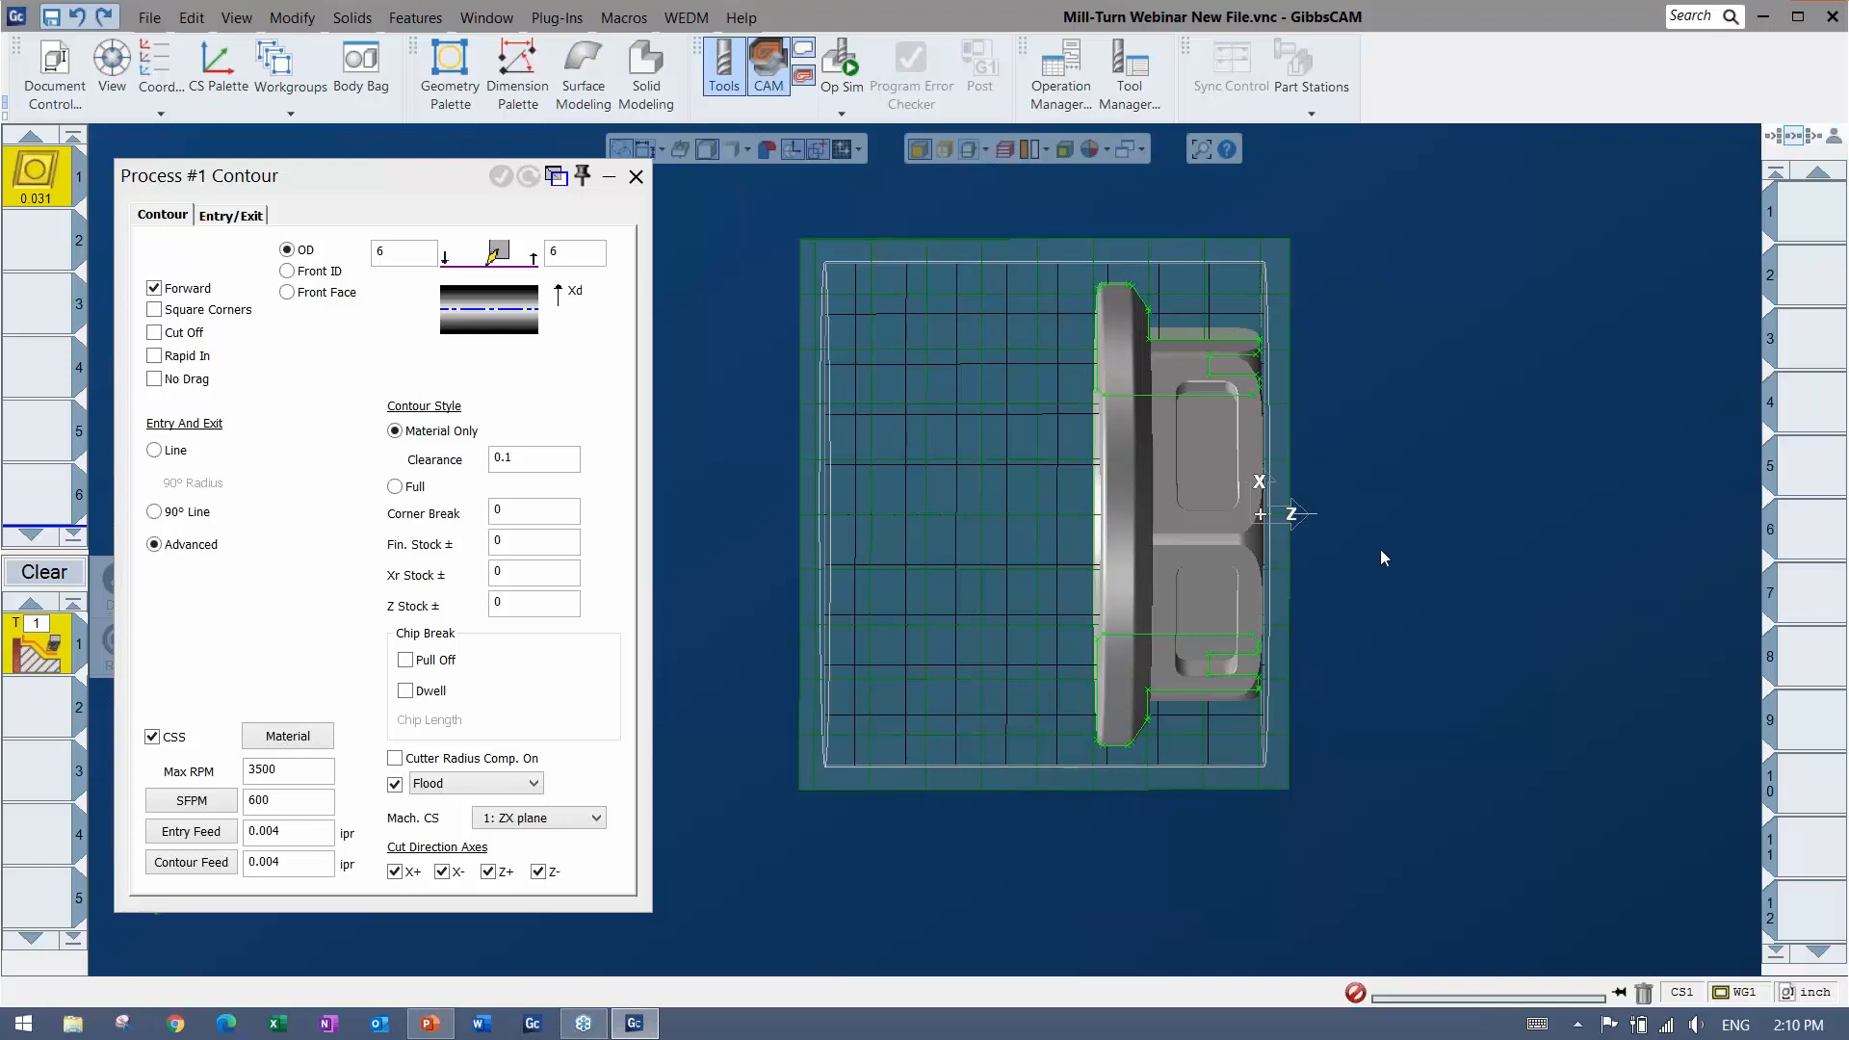
pyautogui.moveTo(1134, 558); pyautogui.dragTo(936, 252, button='middle')
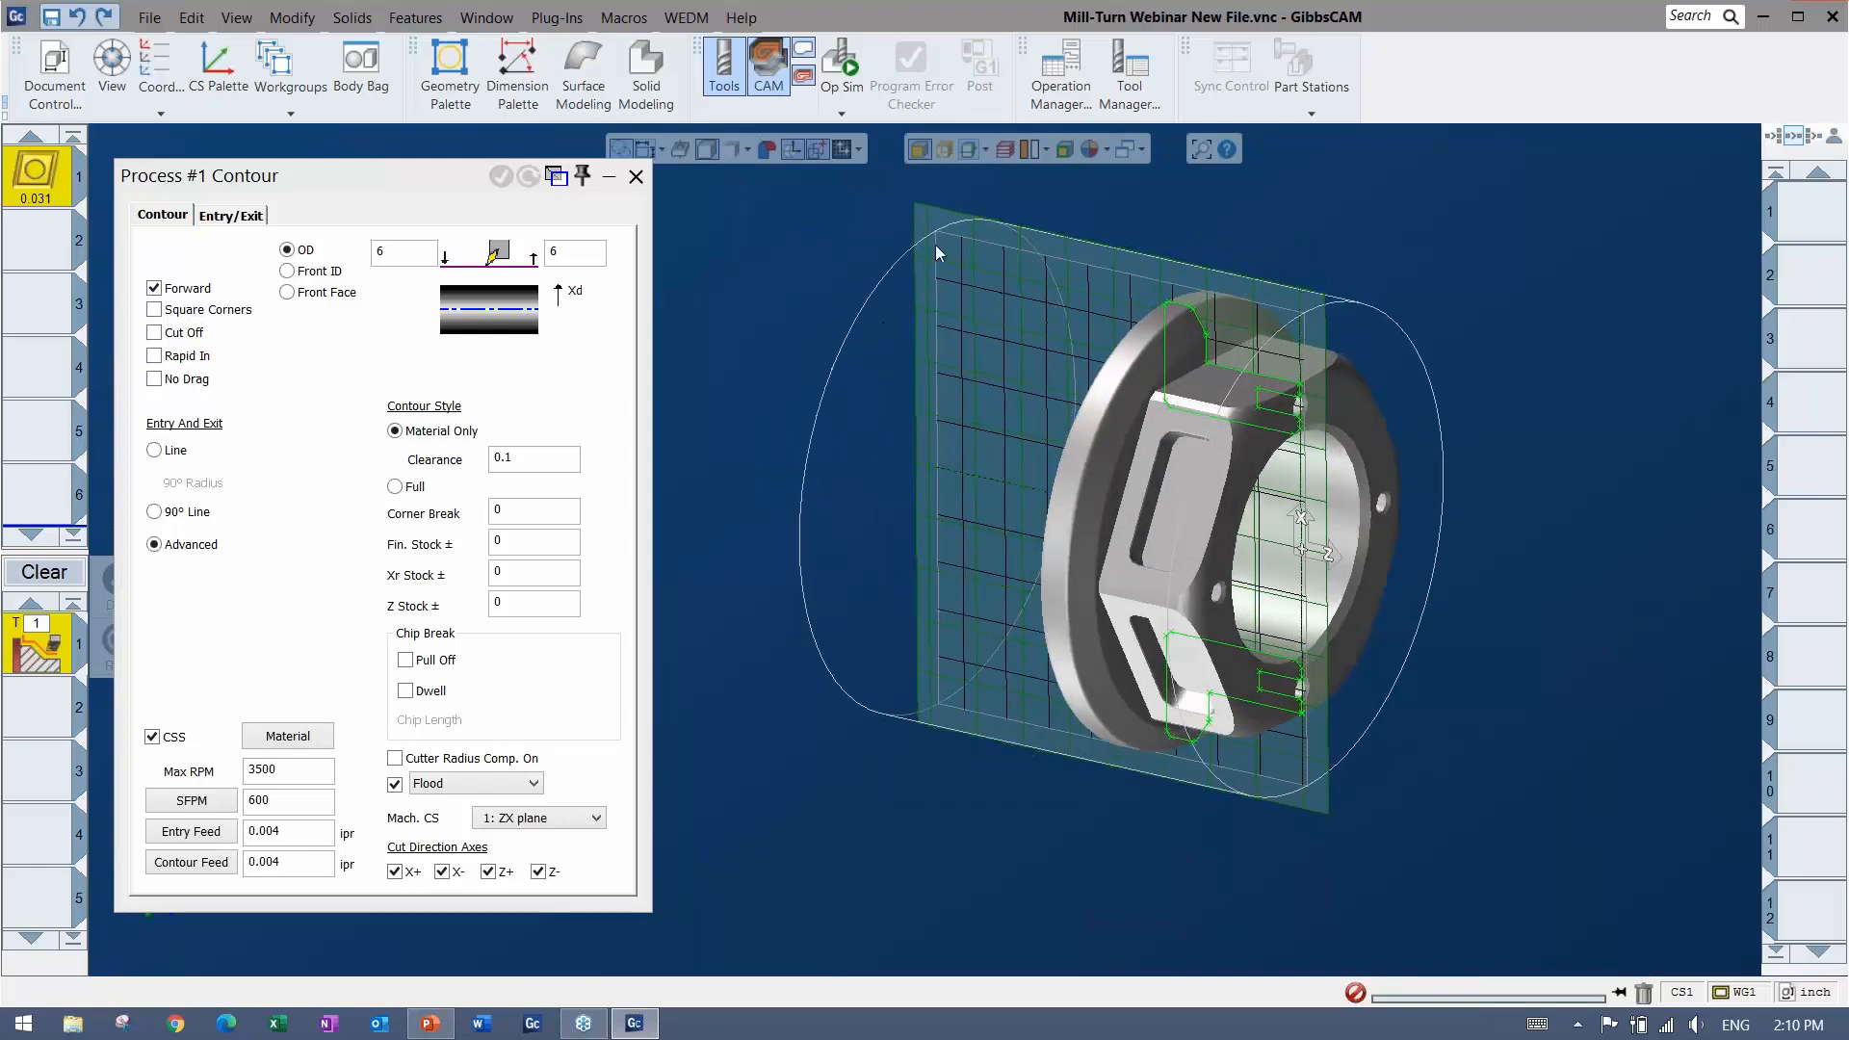
# Switch the profiler to Slice Spun Body mode, and view the spun profile square to the ZX plane
pyautogui.click(982, 150)
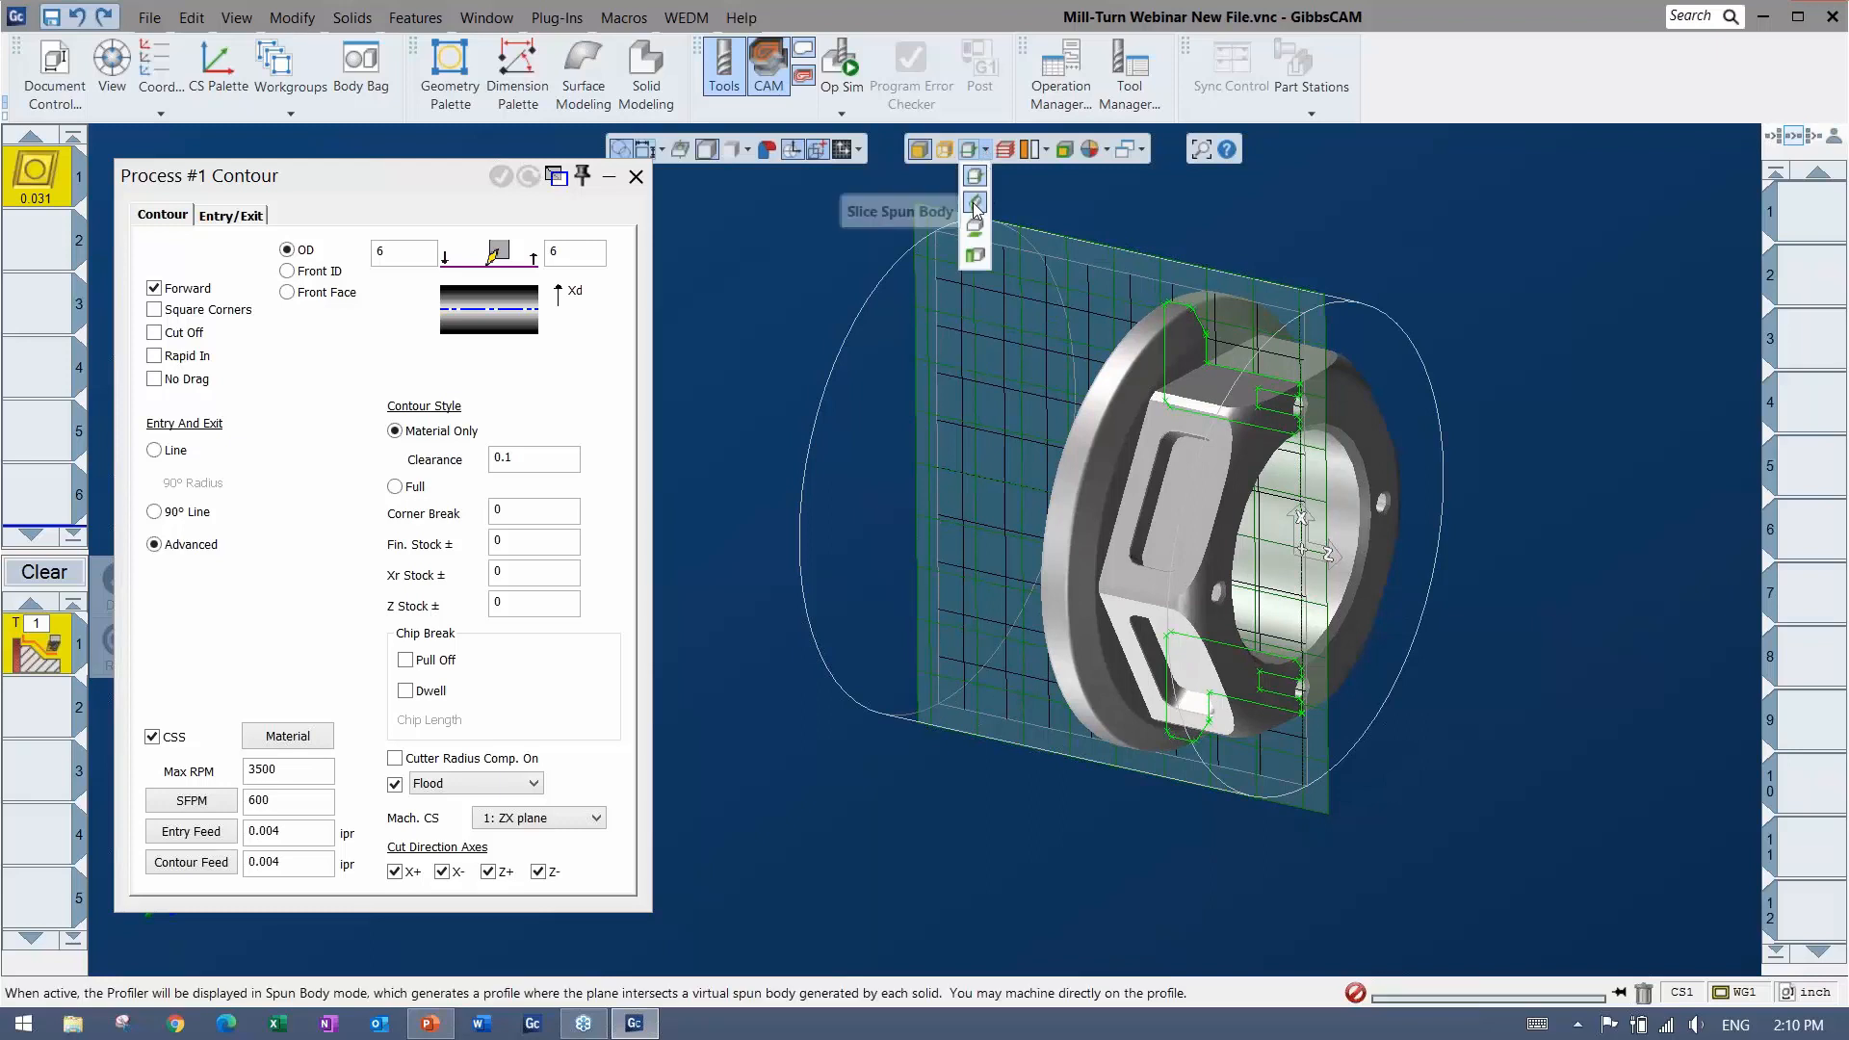
pyautogui.click(975, 204)
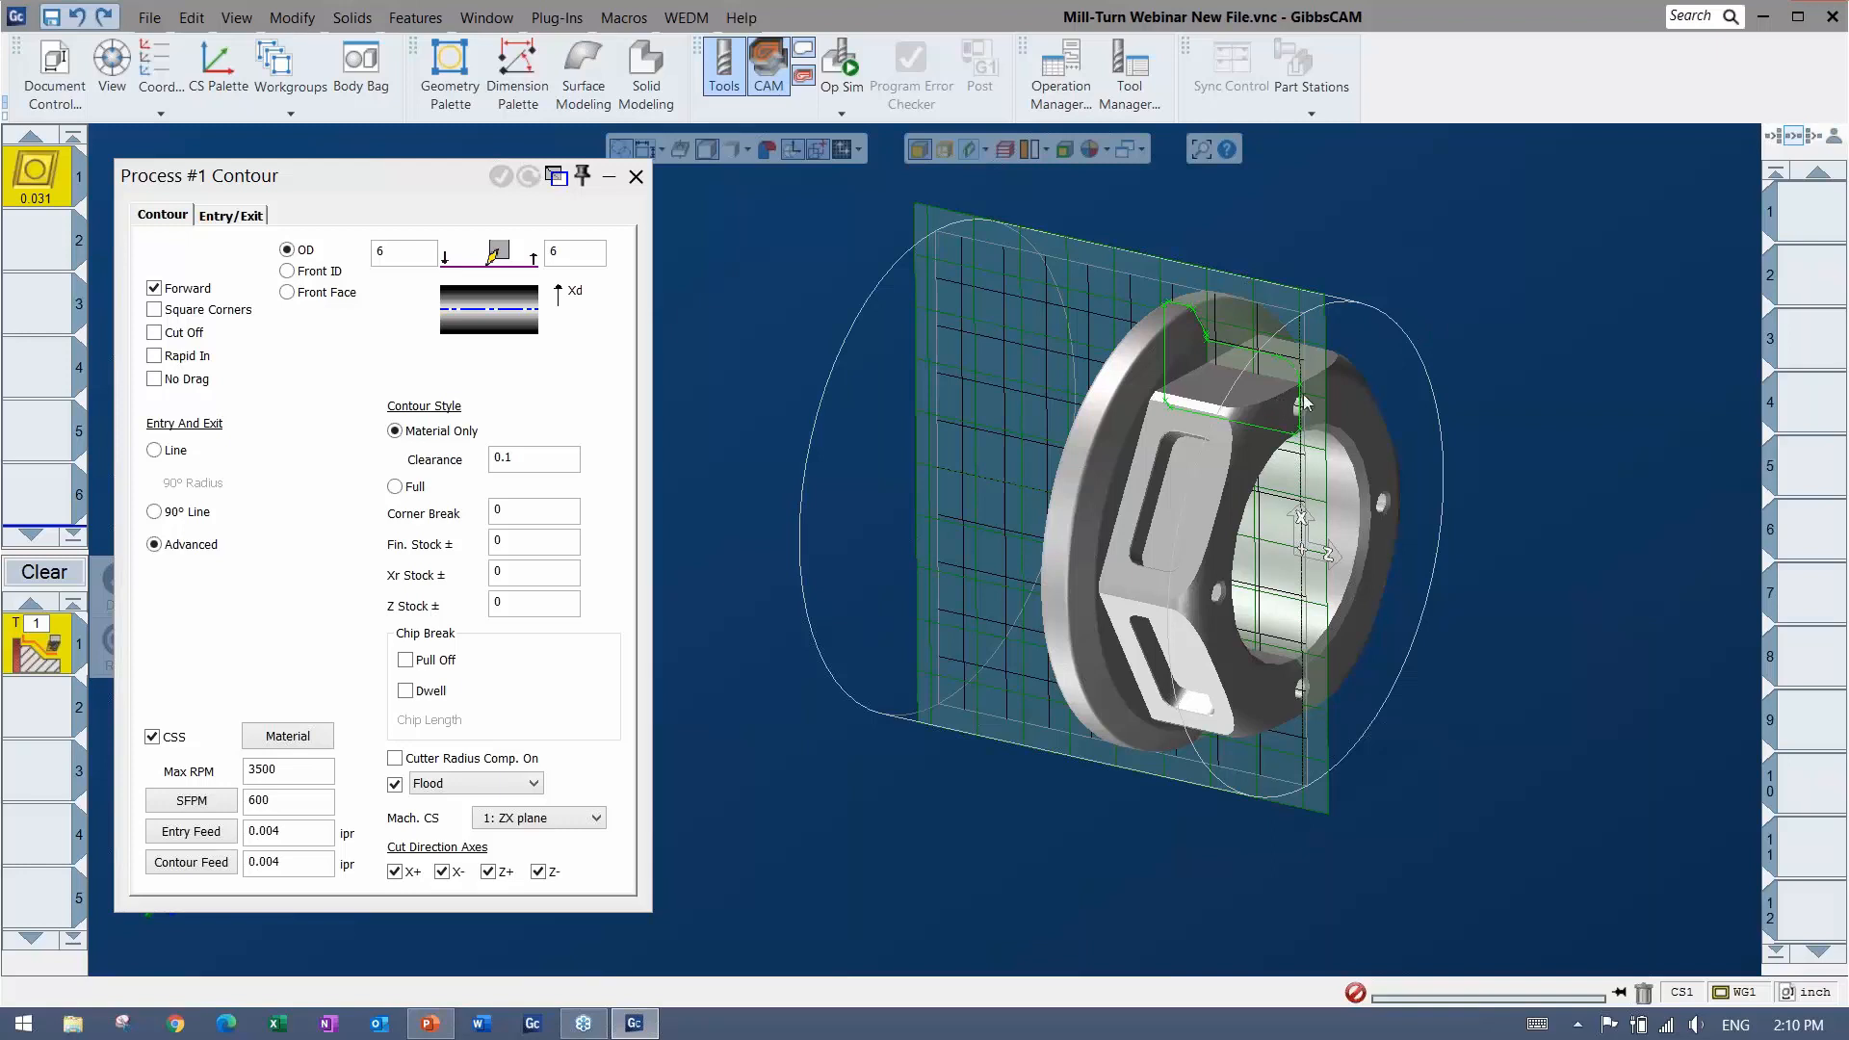
pyautogui.hotkey('ctrl', 'h')
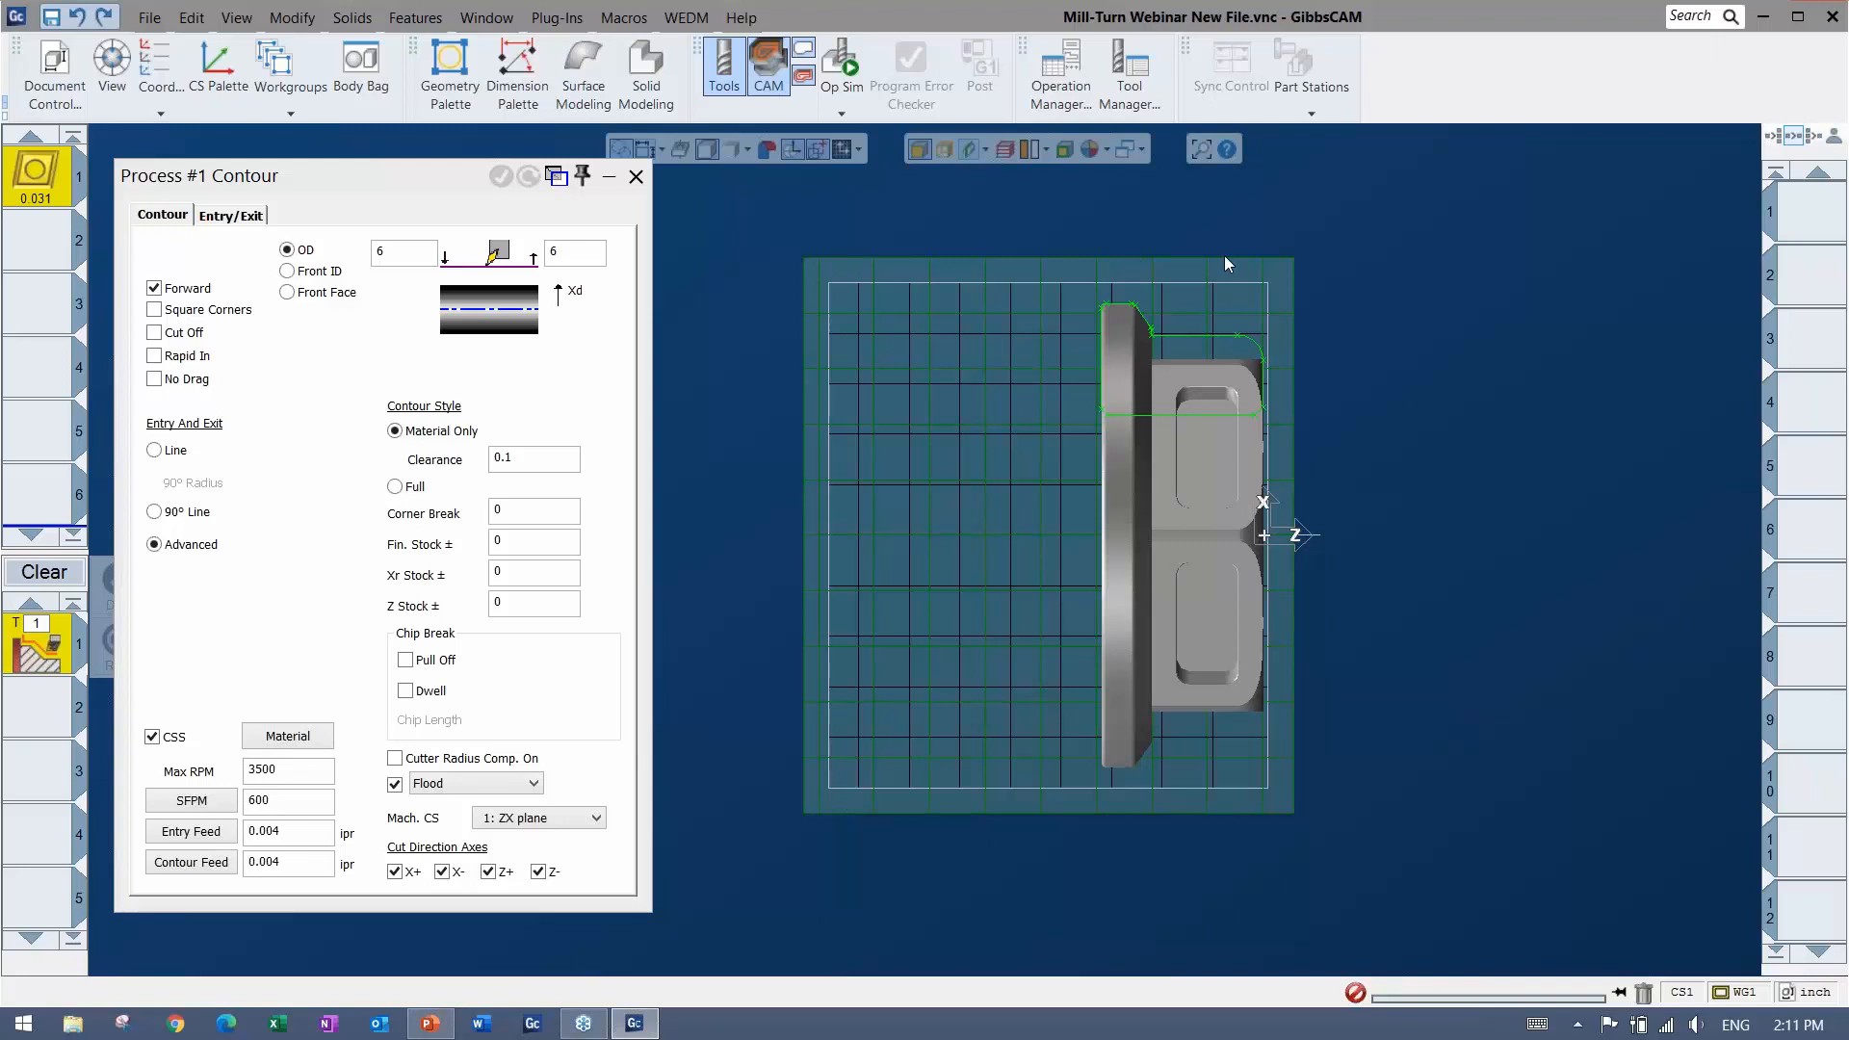
pyautogui.moveTo(1242, 607); pyautogui.dragTo(1030, 616, button='middle')
pyautogui.moveTo(1048, 441); pyautogui.dragTo(1162, 433, button='middle')
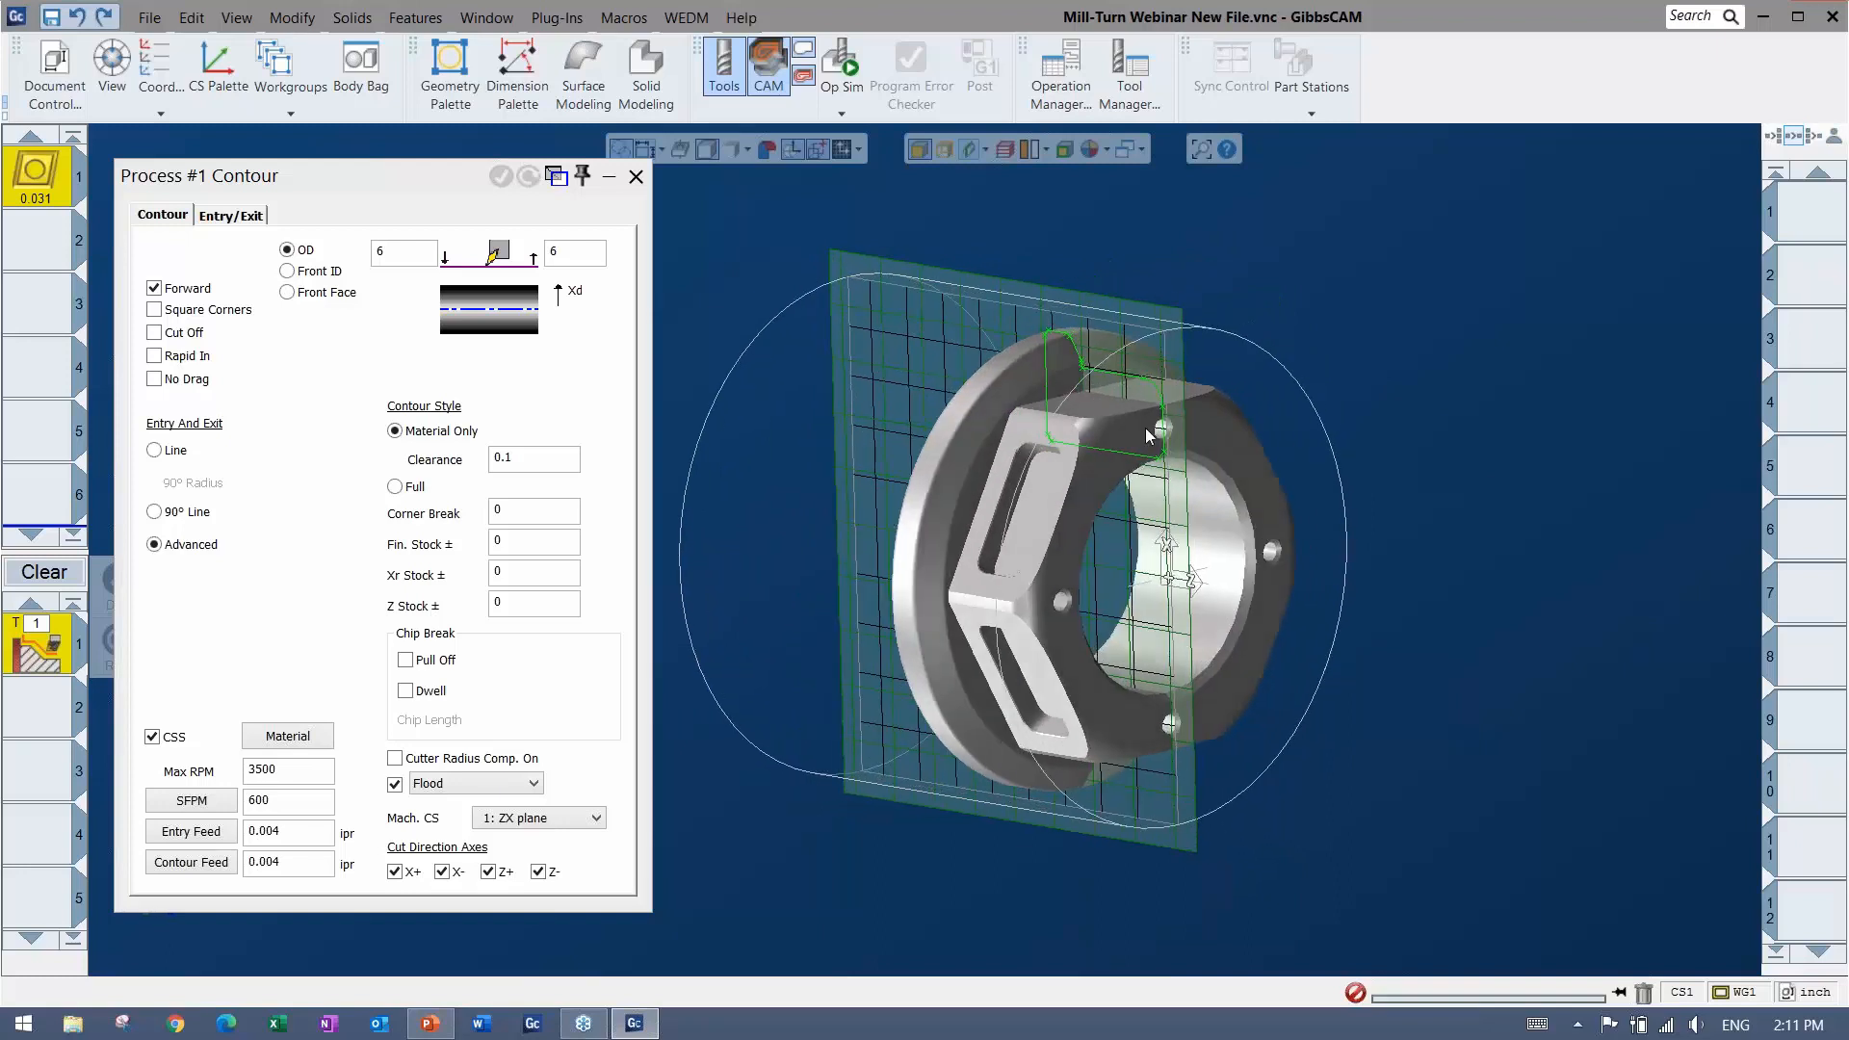
pyautogui.moveTo(1185, 544); pyautogui.dragTo(1349, 521, button='middle')
pyautogui.hotkey('ctrl', 'h')
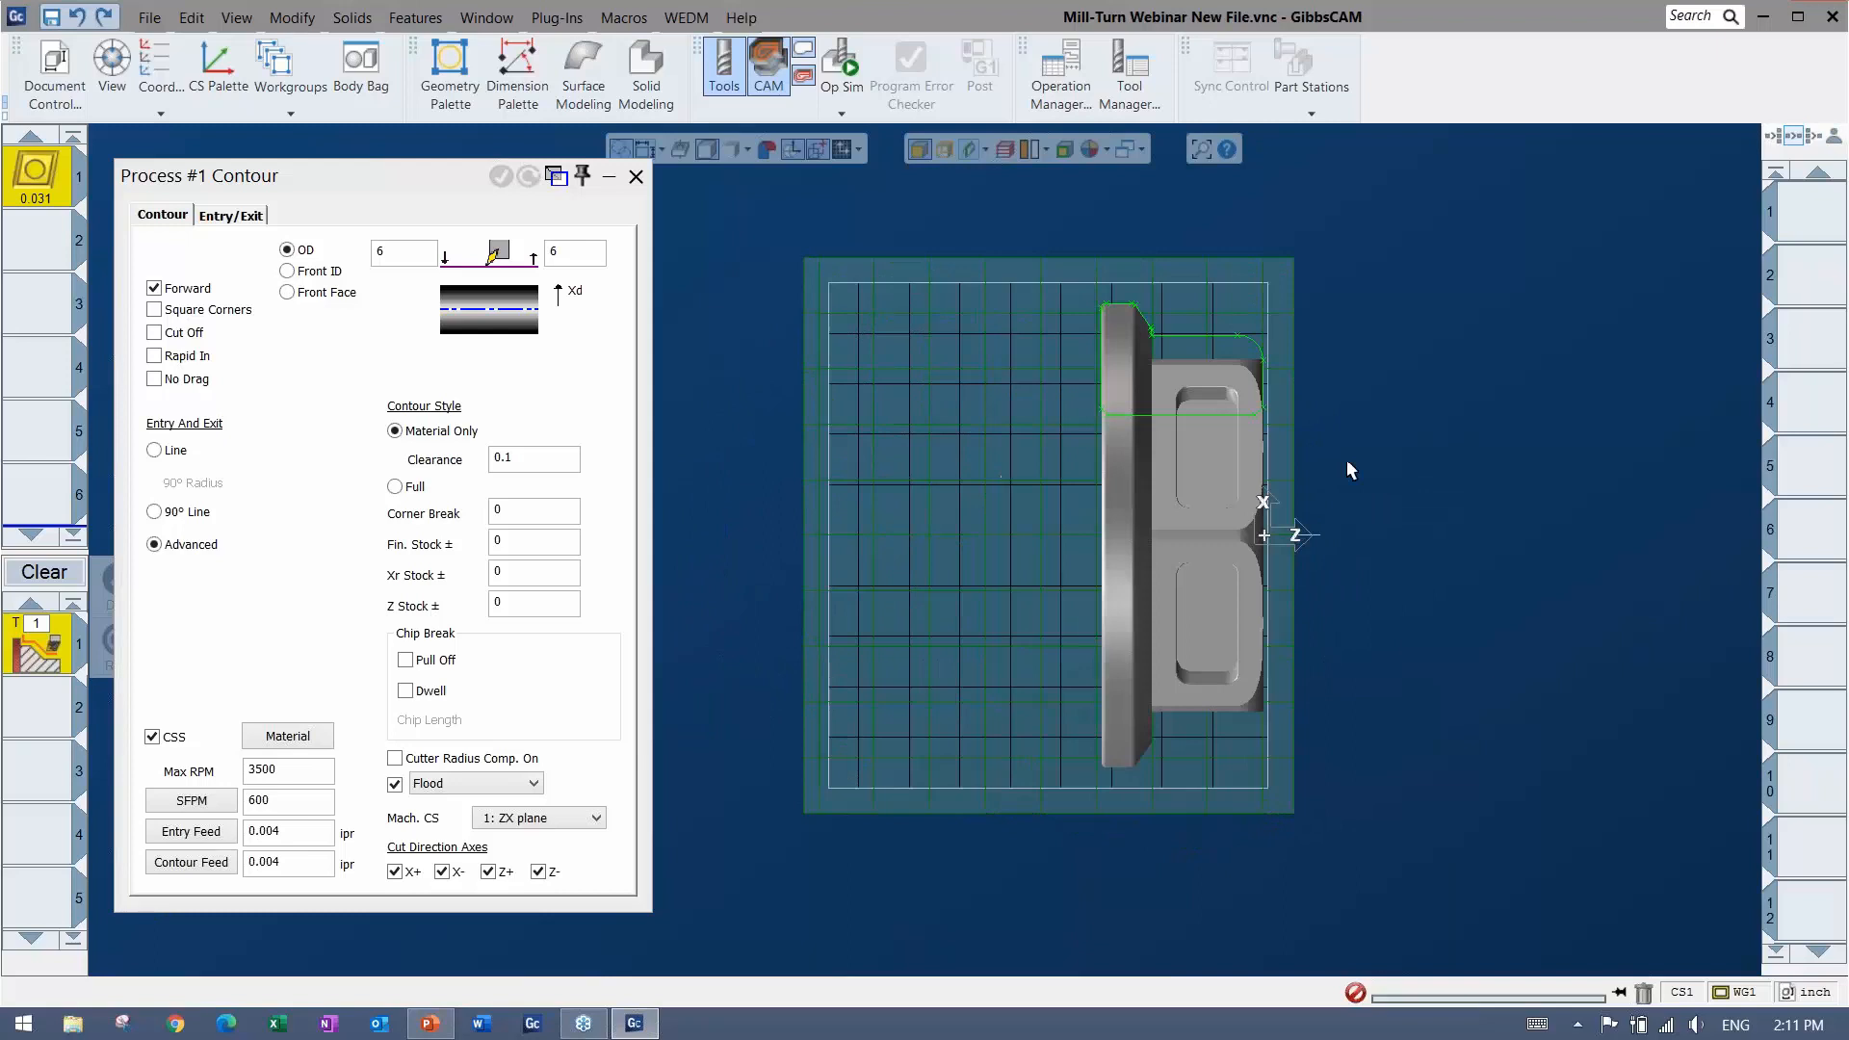
pyautogui.click(1263, 395)
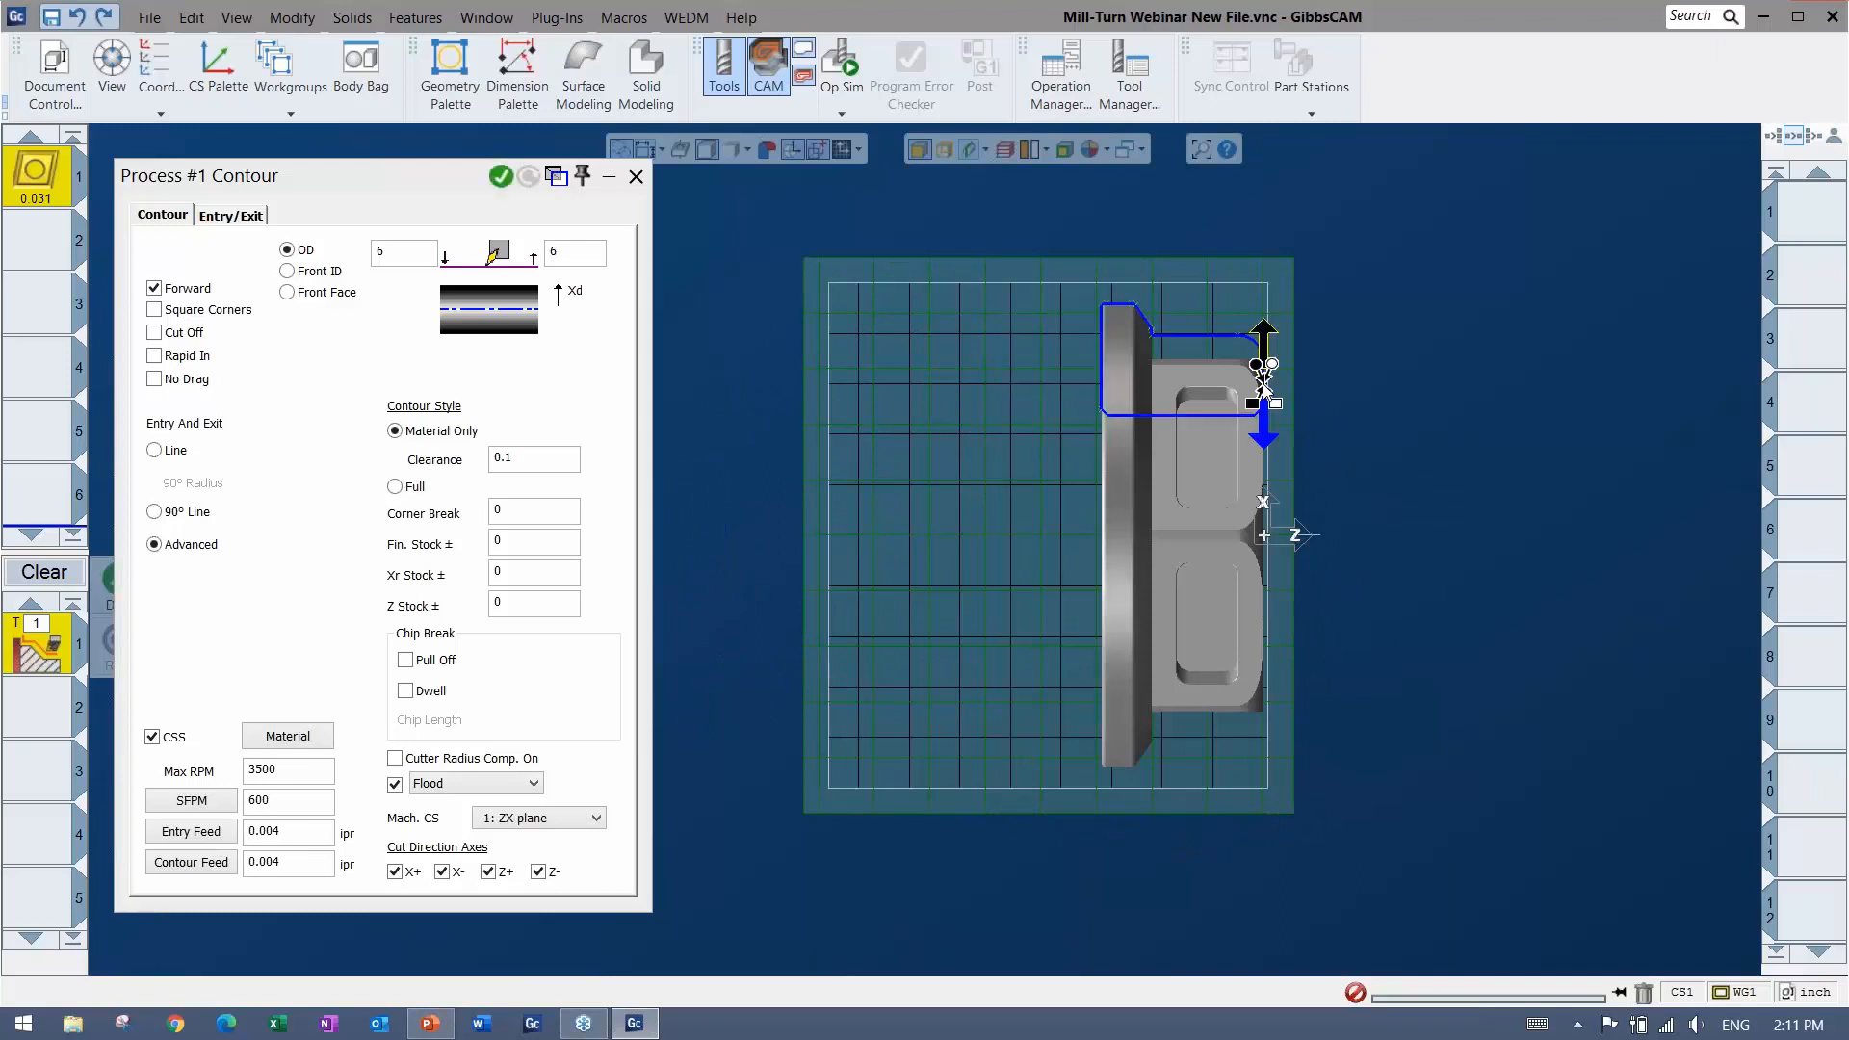
pyautogui.rightClick(1217, 336)
pyautogui.click(1505, 278)
pyautogui.click(1492, 277)
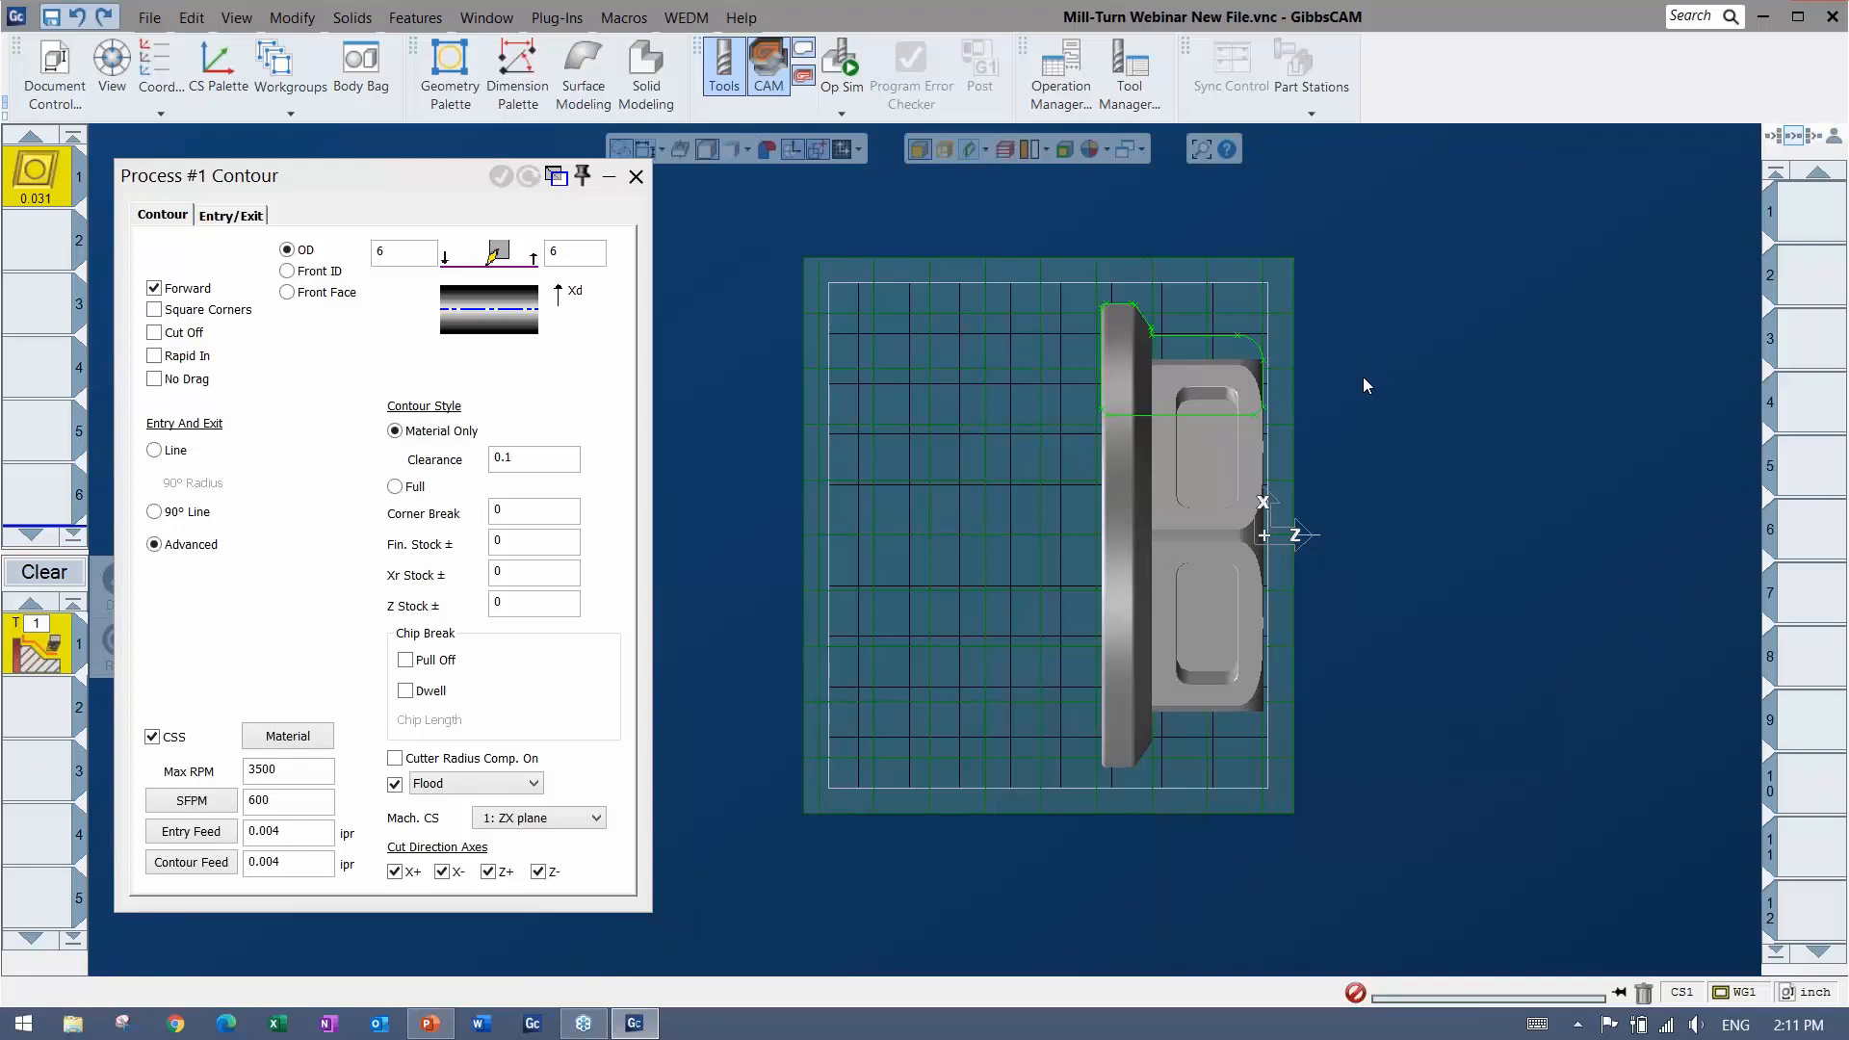
# Select the spun profile's front-face line, extending the contour start point beyond the stock's outer diameter and the end point past the centerline
pyautogui.click(1264, 389)
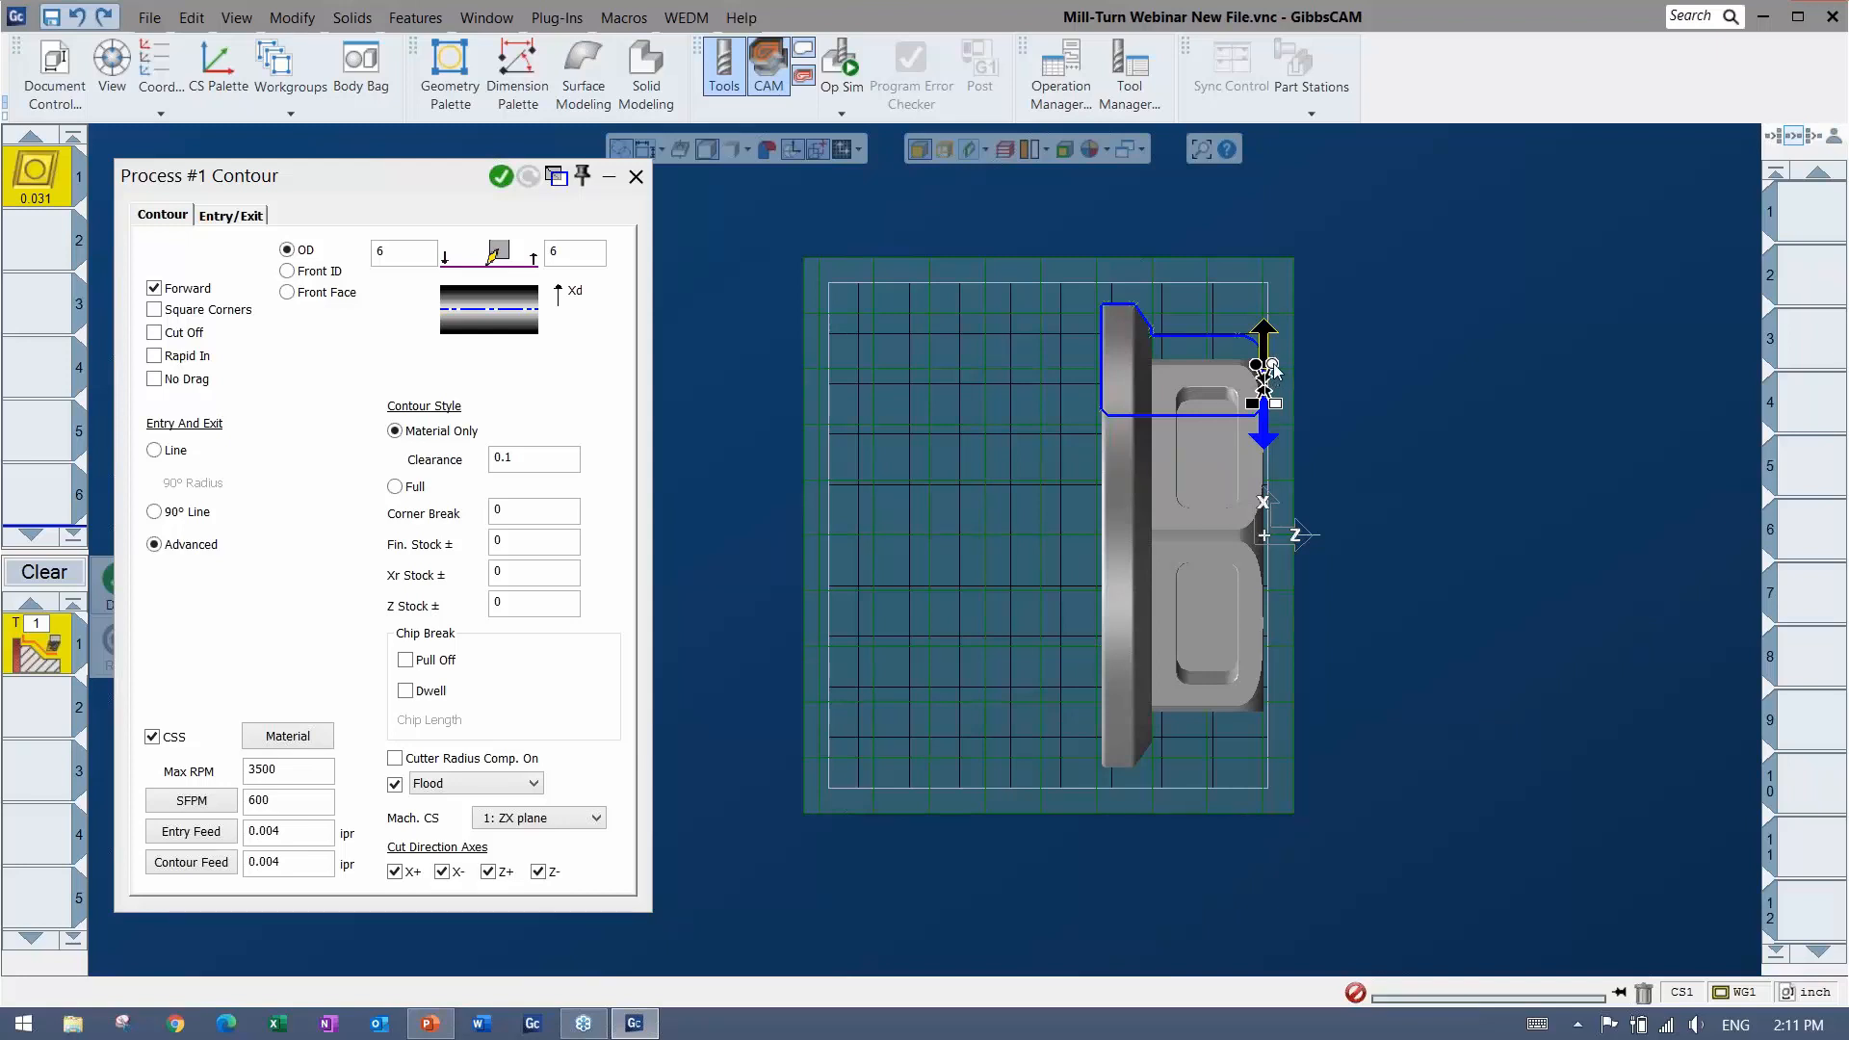
pyautogui.scroll(1, 1272, 364)
pyautogui.moveTo(1352, 325); pyautogui.dragTo(1349, 162)
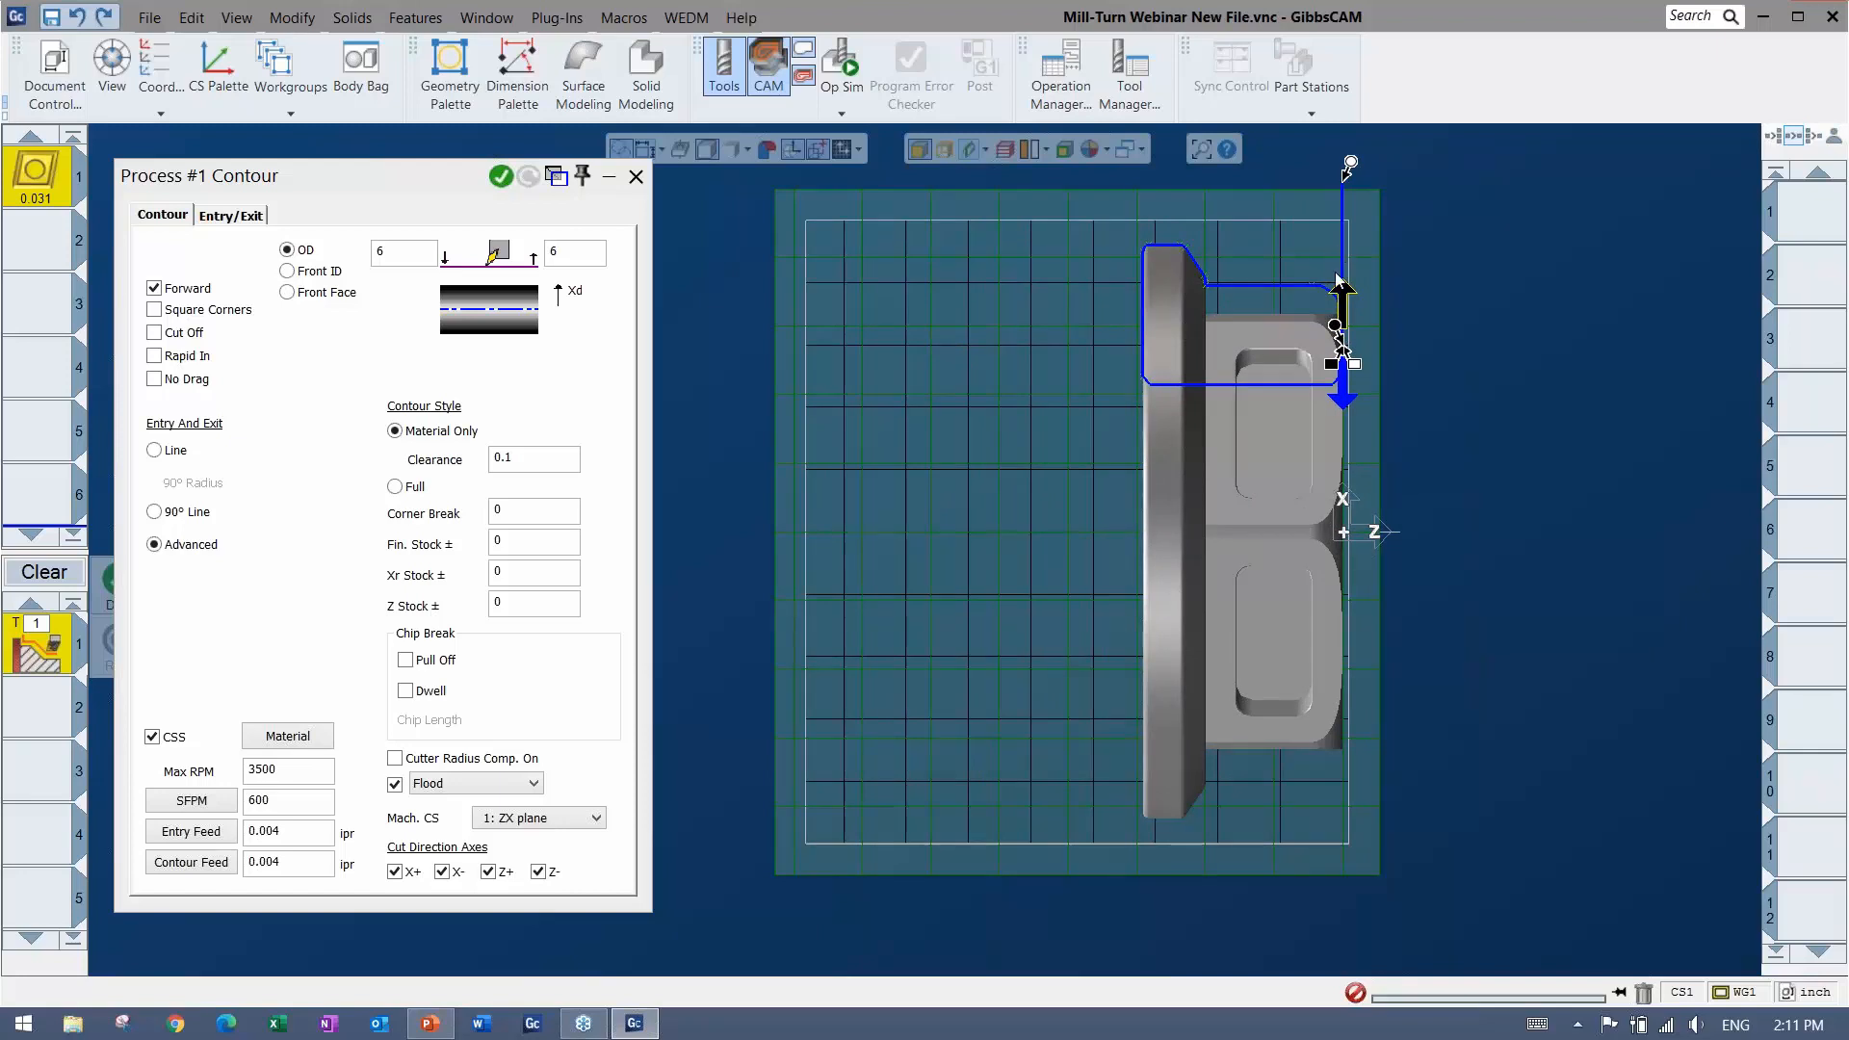
pyautogui.moveTo(1336, 330); pyautogui.dragTo(1337, 561)
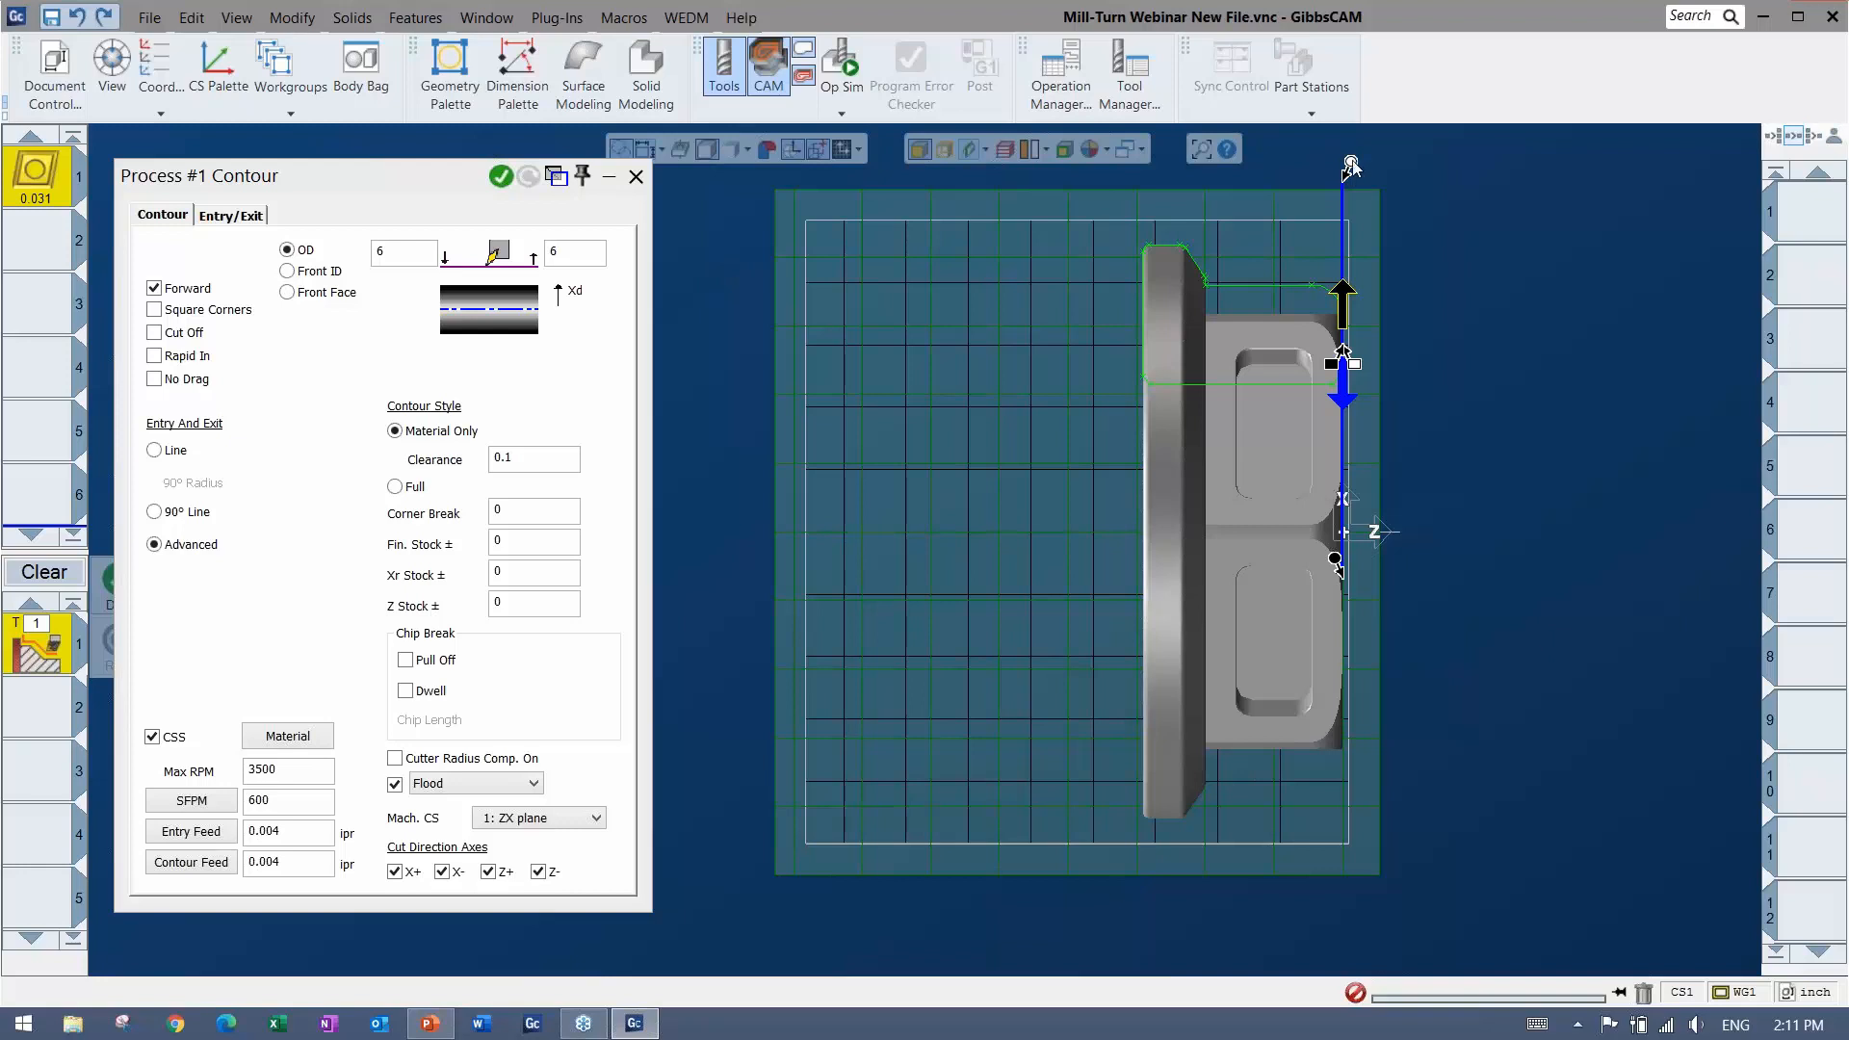
pyautogui.rightClick(1351, 165)
pyautogui.click(1403, 206)
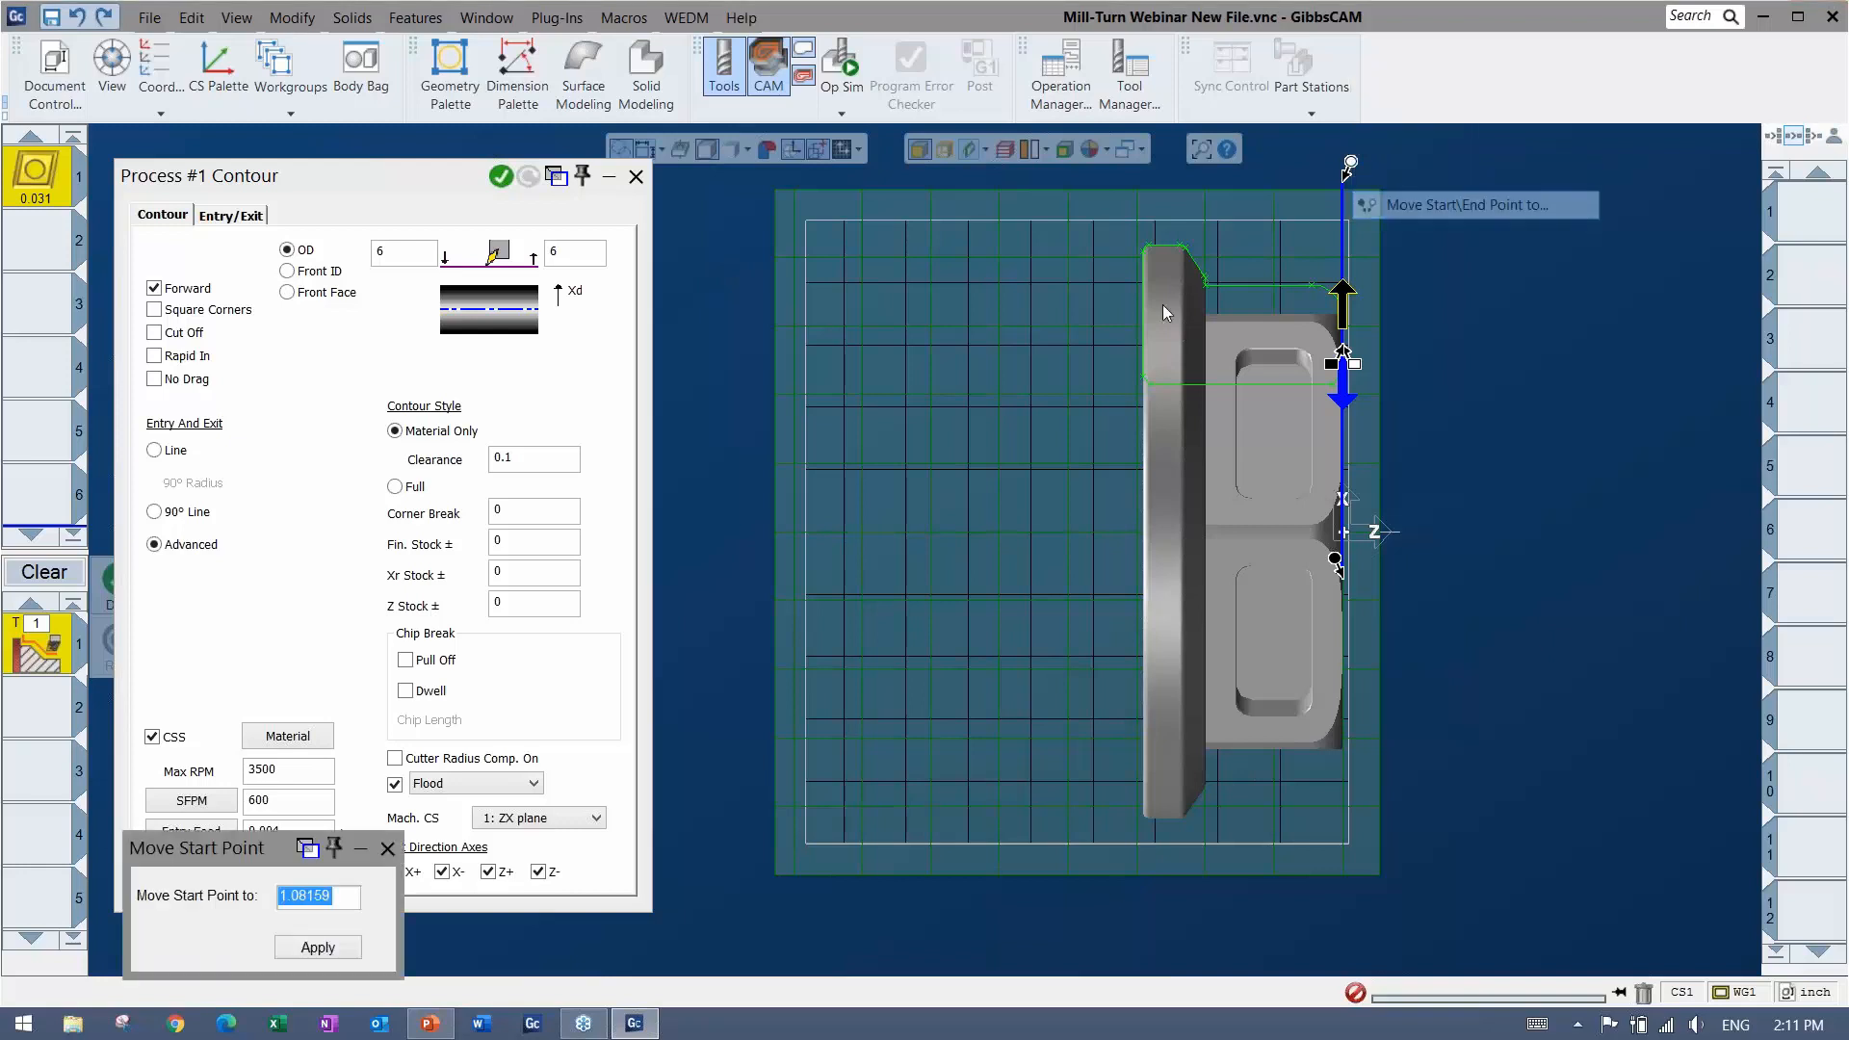
pyautogui.click(388, 849)
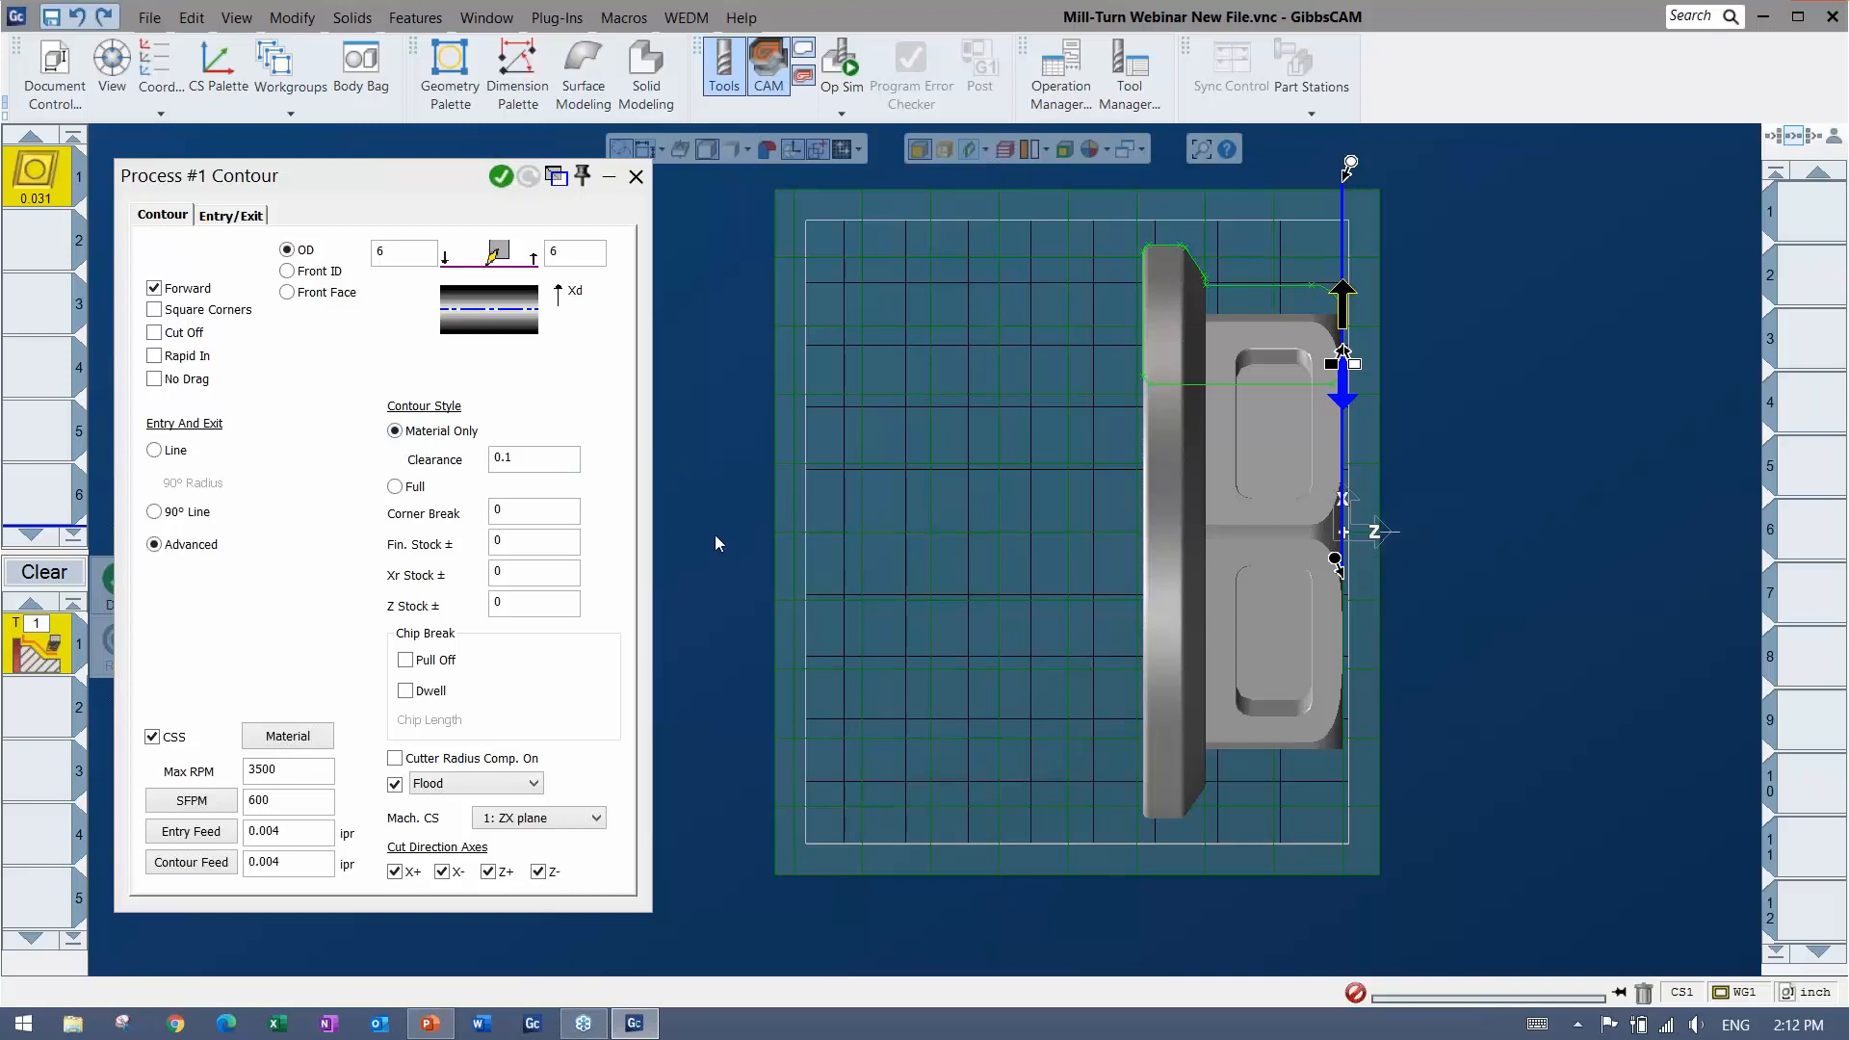
# Extend the facing contour's start point farther beyond the stock's outer diameter and create the facing operation
pyautogui.moveTo(1346, 165); pyautogui.dragTo(1345, 133)
pyautogui.moveTo(397, 182); pyautogui.dragTo(482, 225)
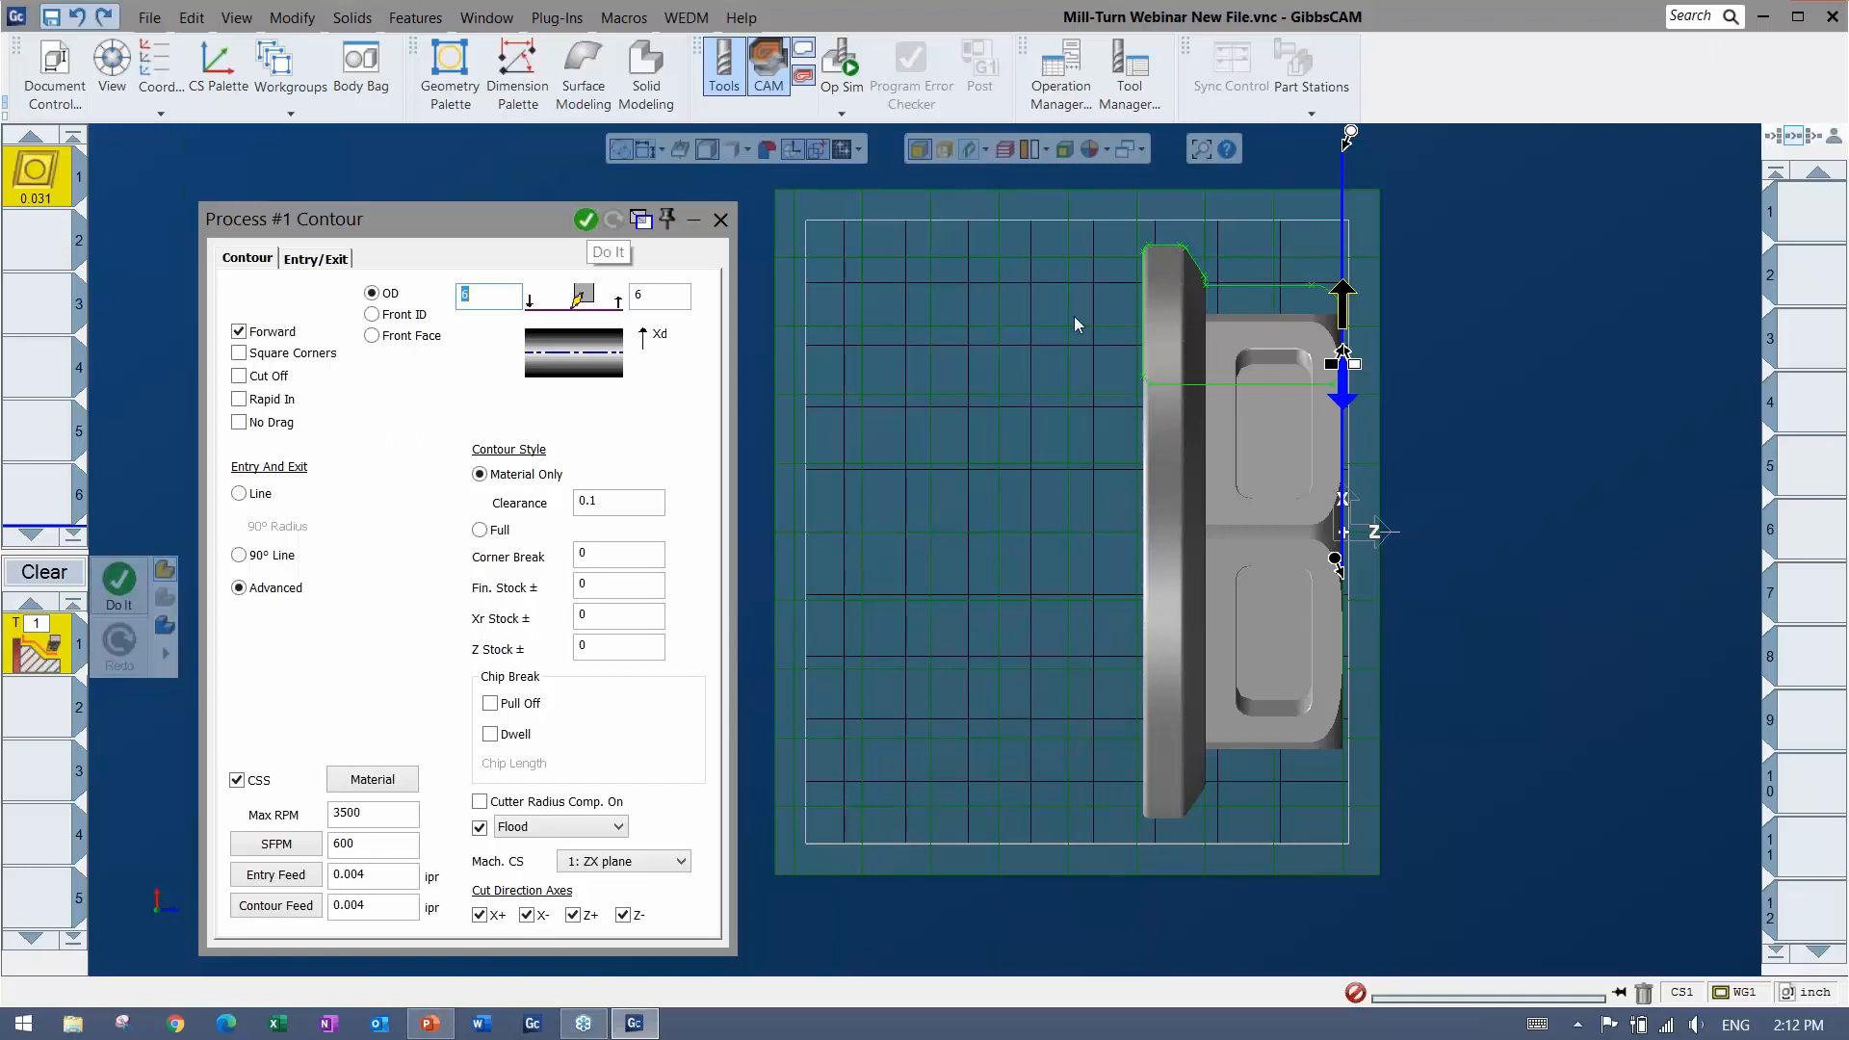
pyautogui.rightClick(1514, 336)
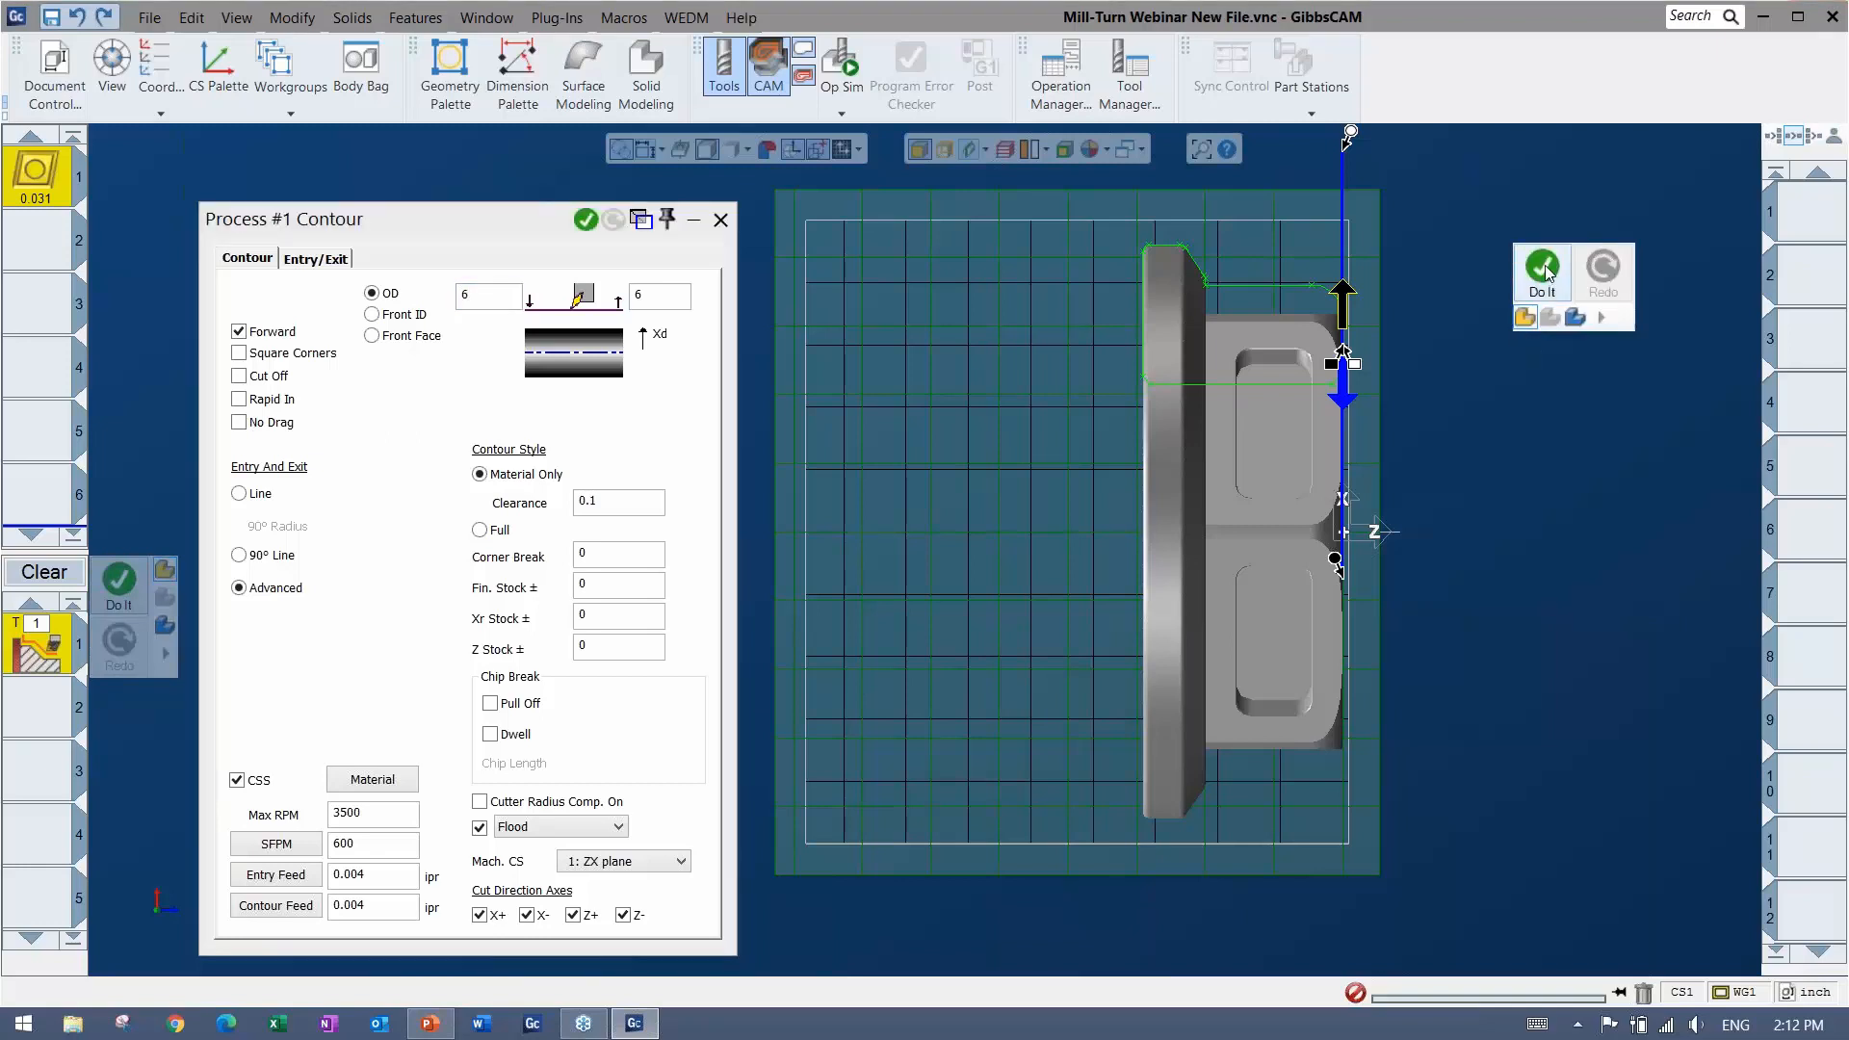
pyautogui.click(1544, 269)
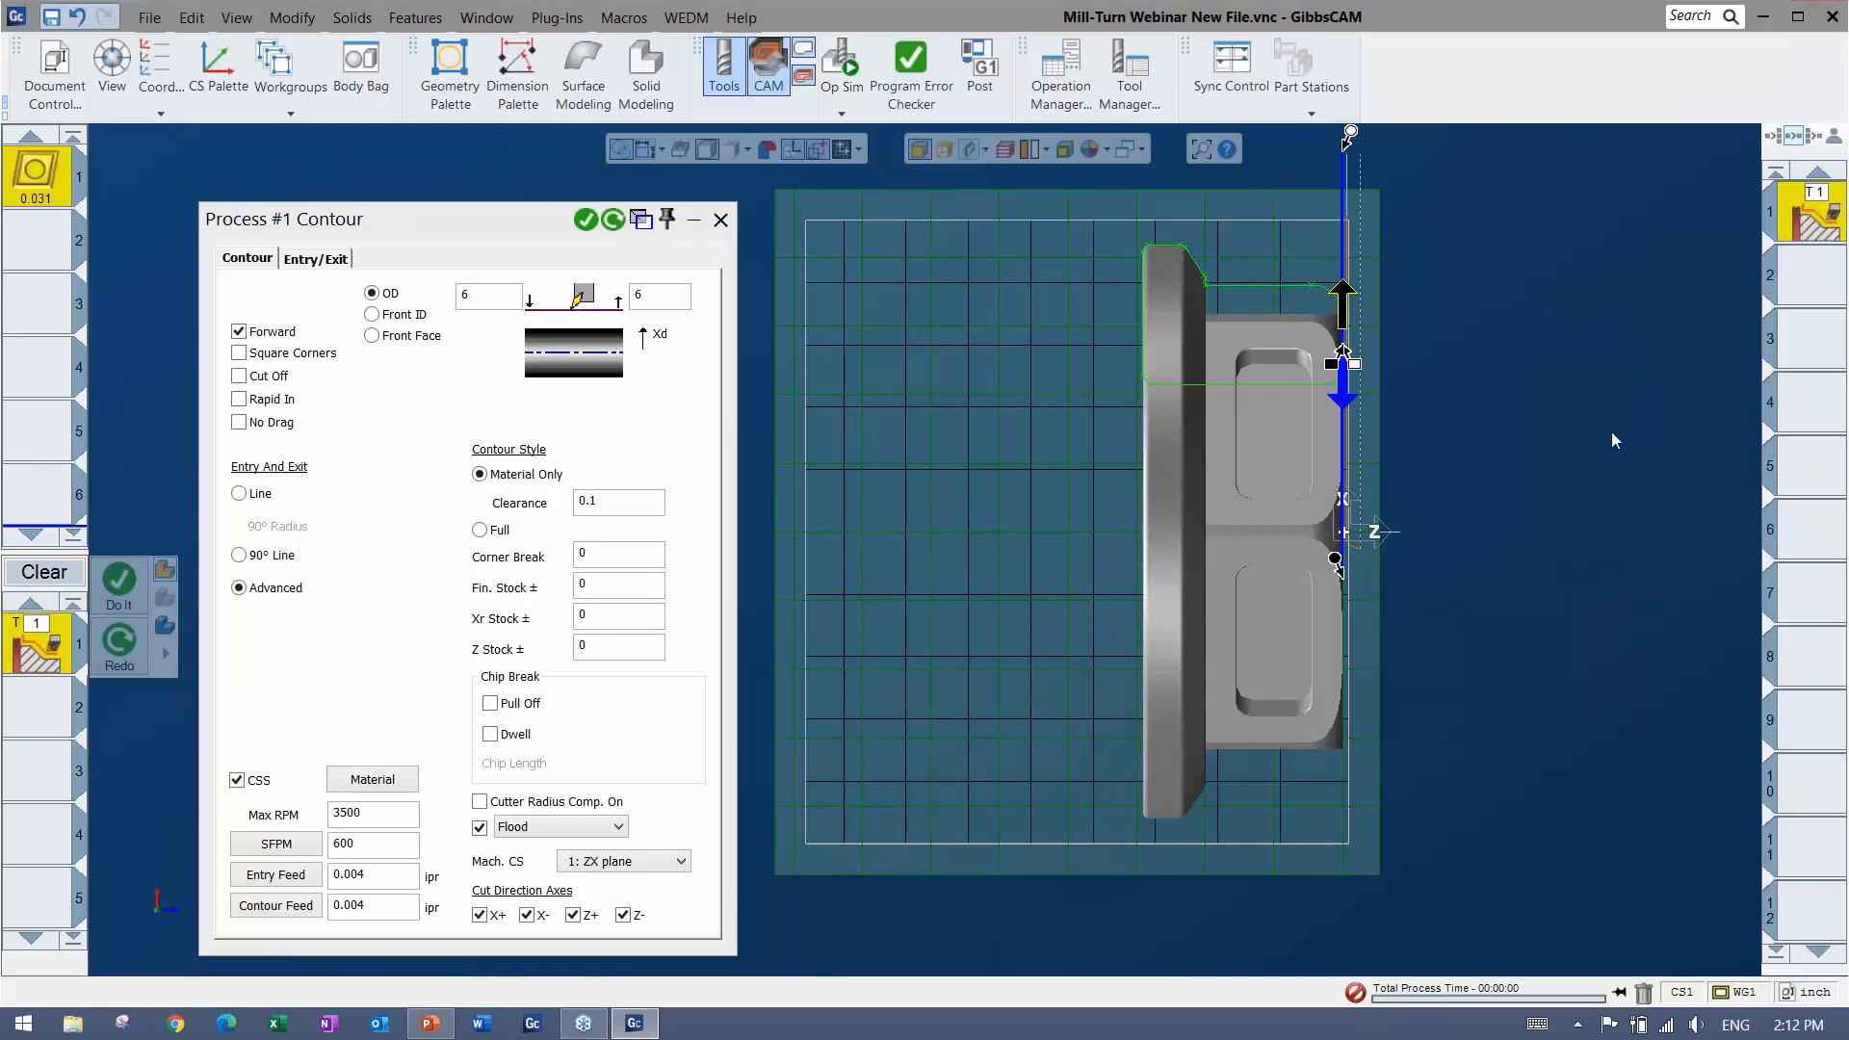
# Pull the facing contour's end point back to stop short of the centerline and regenerate the operation
pyautogui.scroll(-2, 1385, 219)
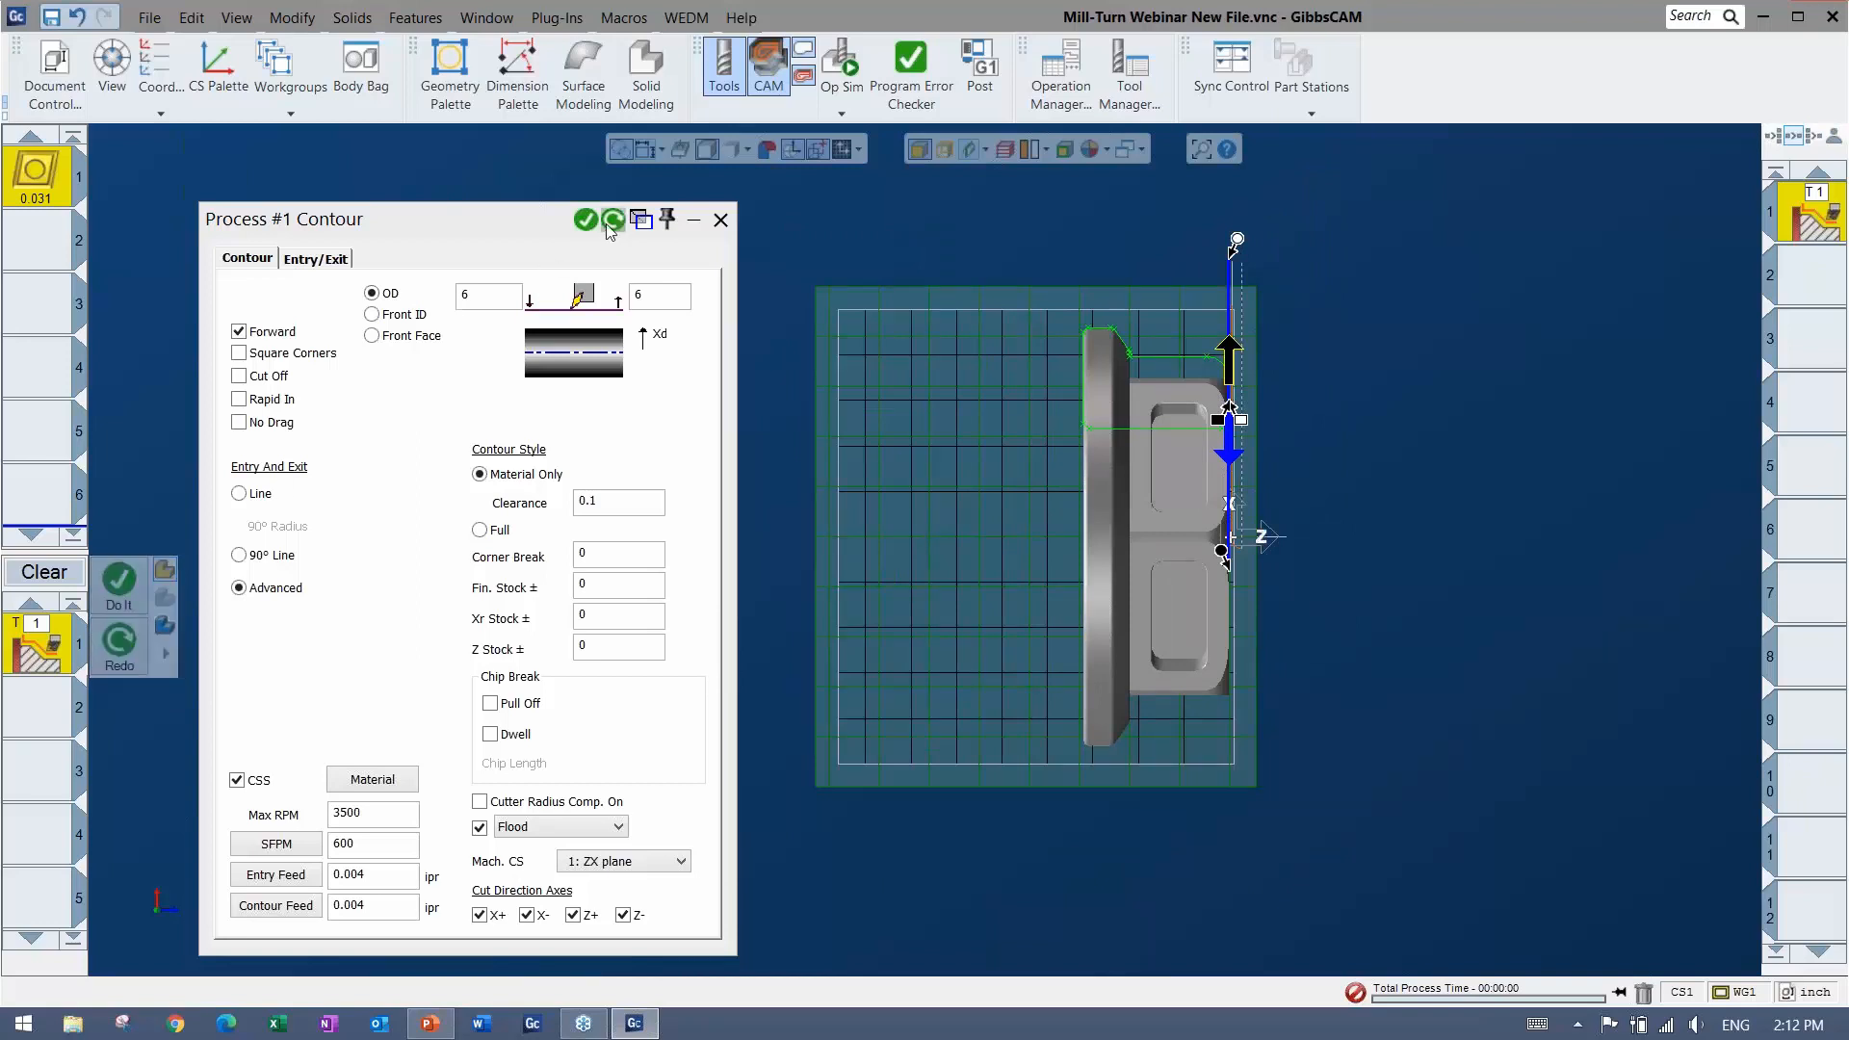
pyautogui.rightClick(1322, 340)
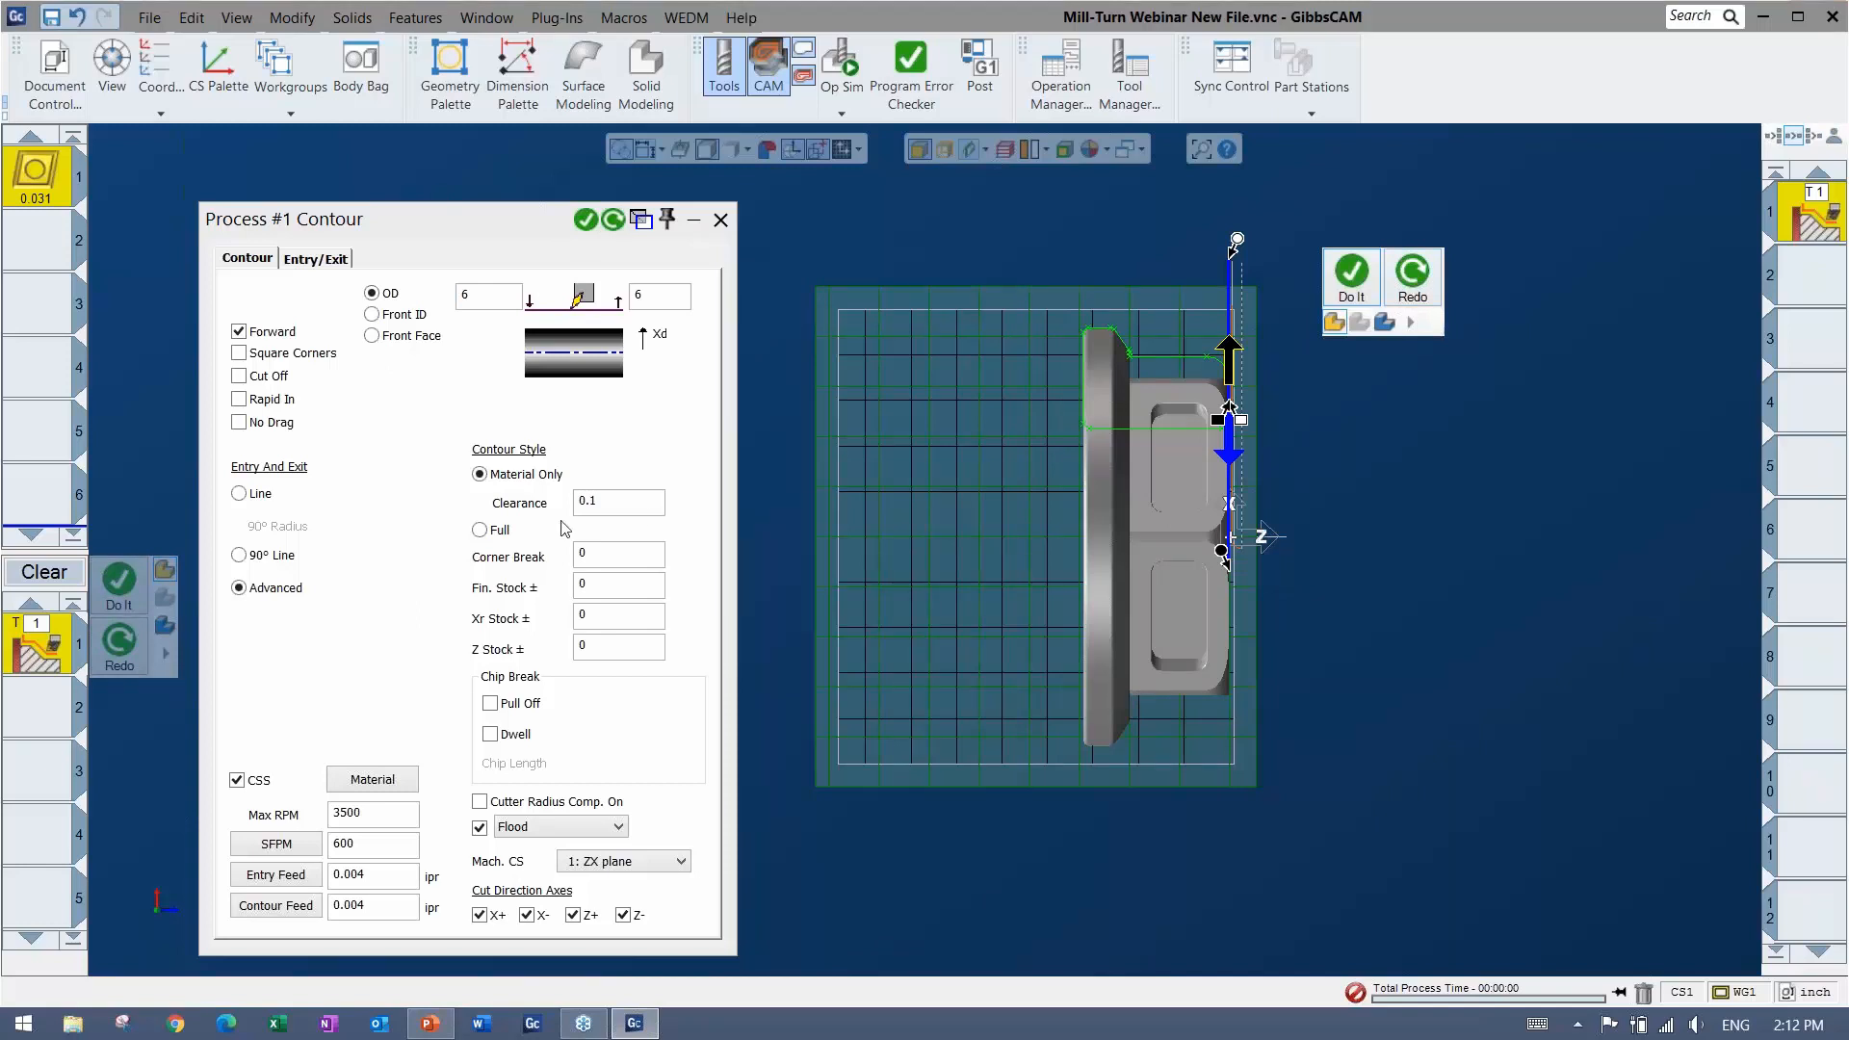
pyautogui.doubleClick(462, 294)
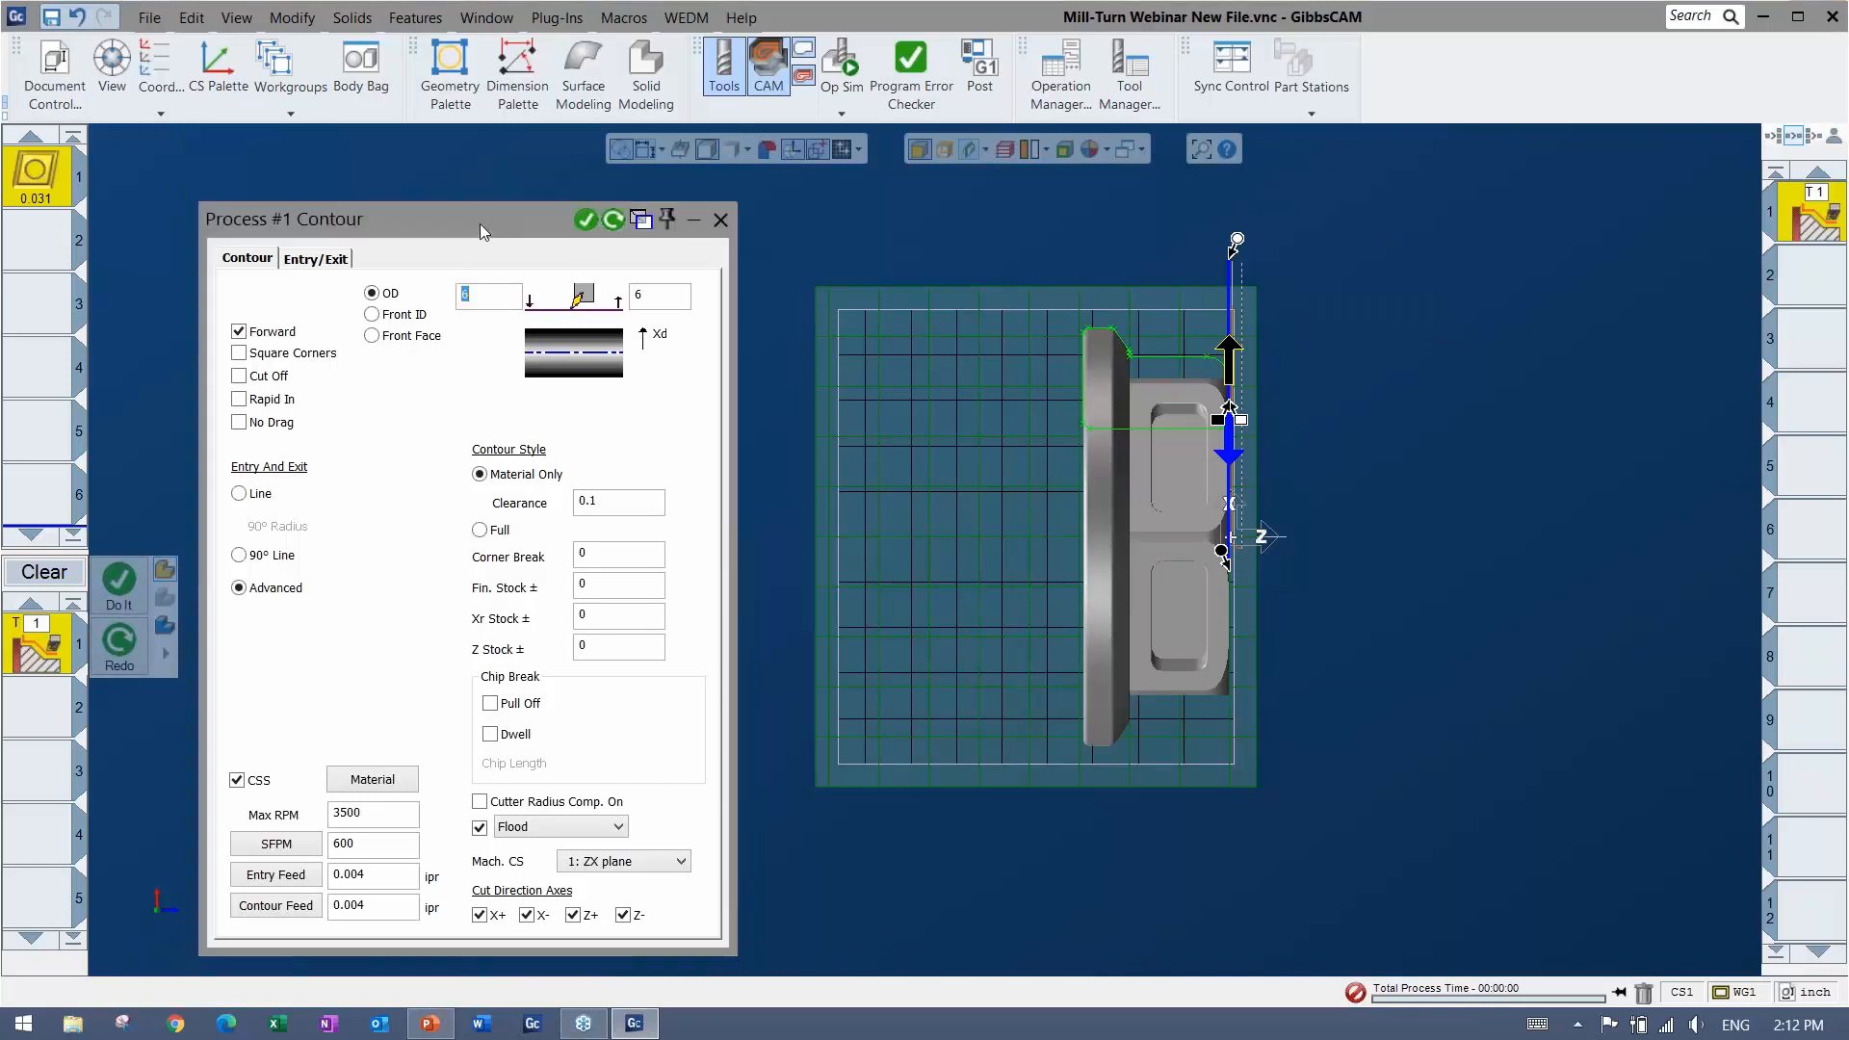
pyautogui.moveTo(1222, 537); pyautogui.dragTo(1220, 449)
pyautogui.click(611, 220)
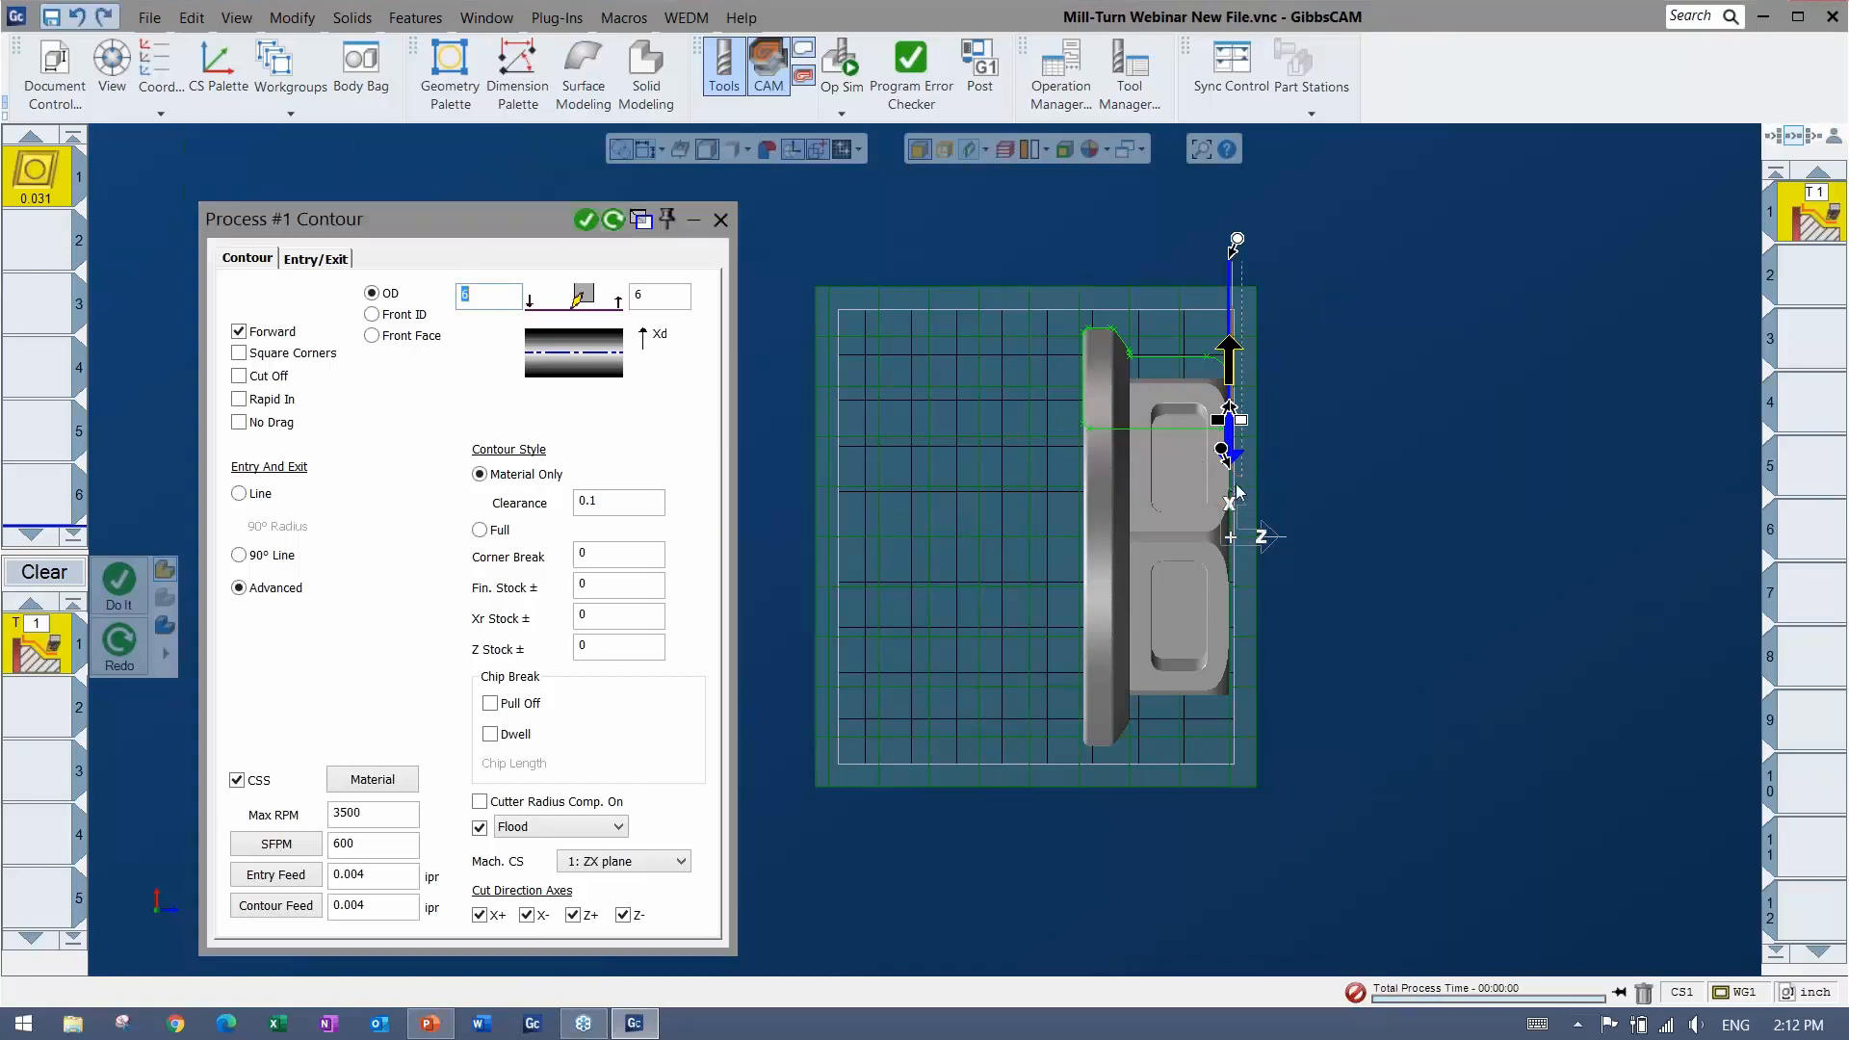
# Extend the facing contour's end point past the centerline and regenerate the facing operation
pyautogui.moveTo(1224, 452); pyautogui.dragTo(1223, 578)
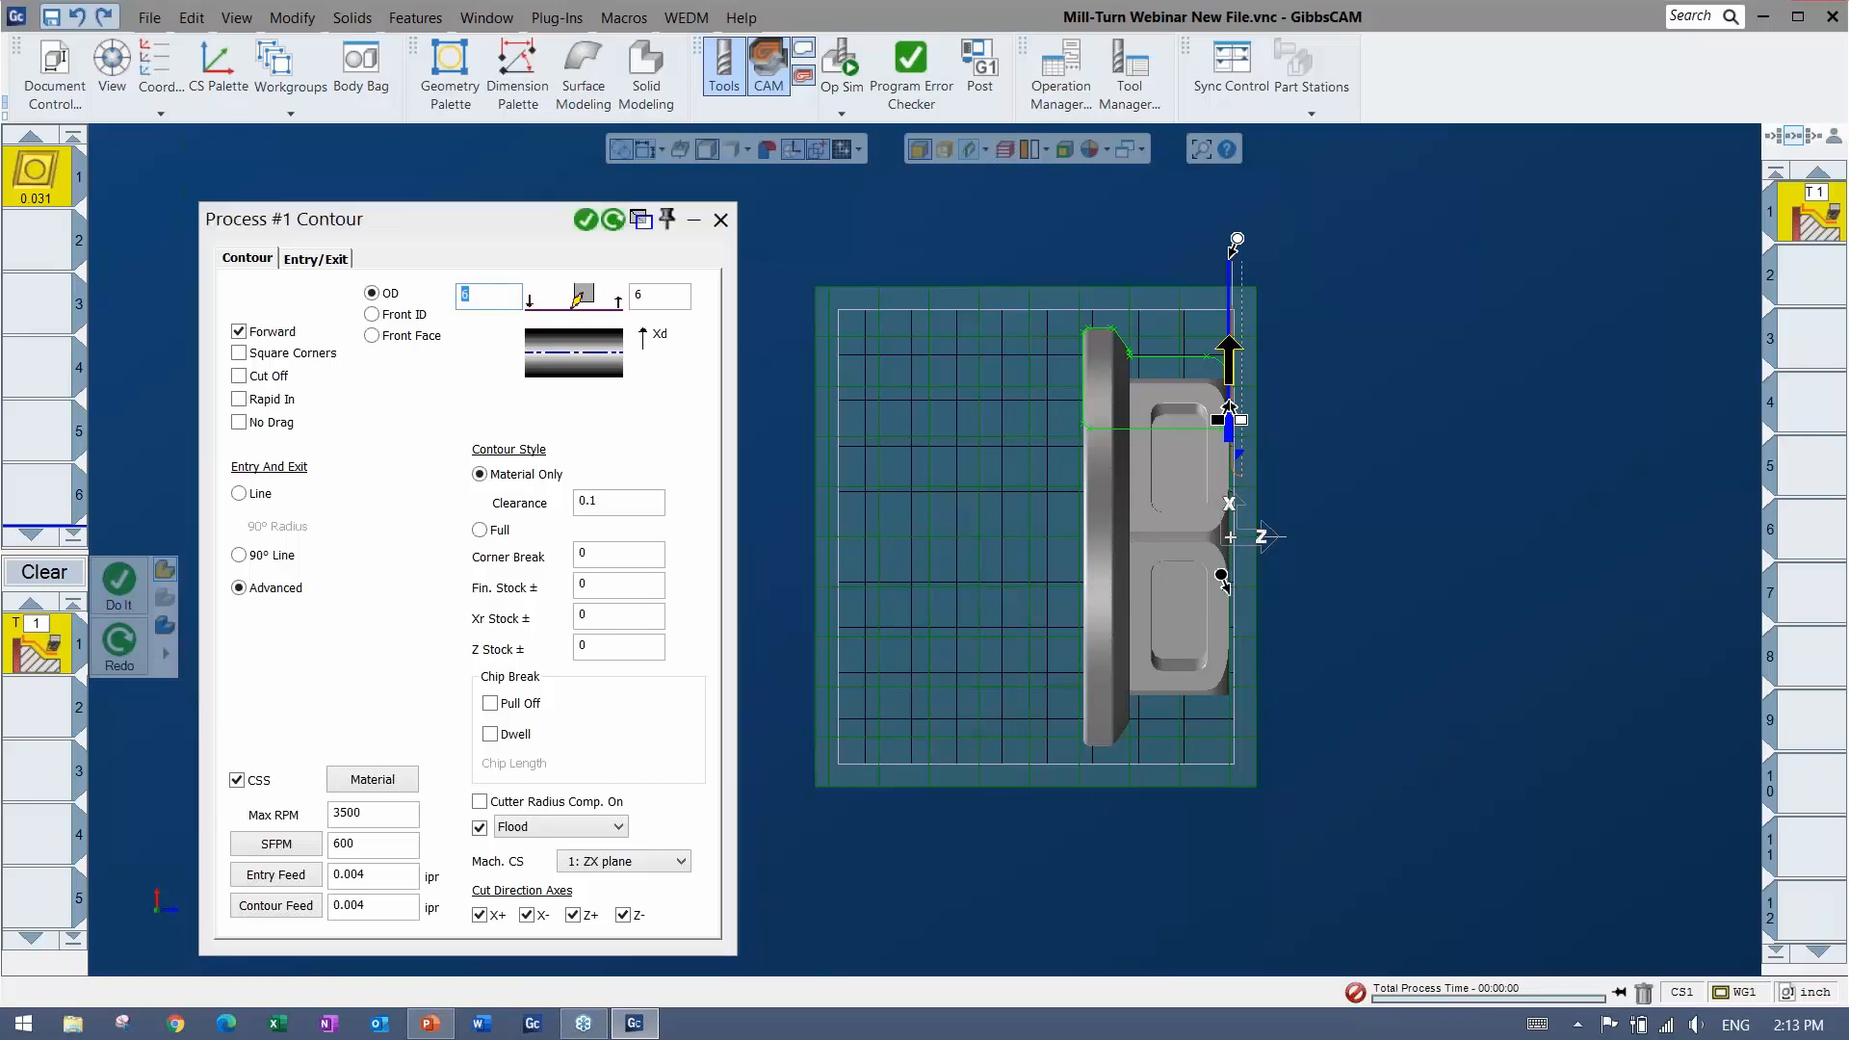
pyautogui.click(617, 222)
pyautogui.press('Return')
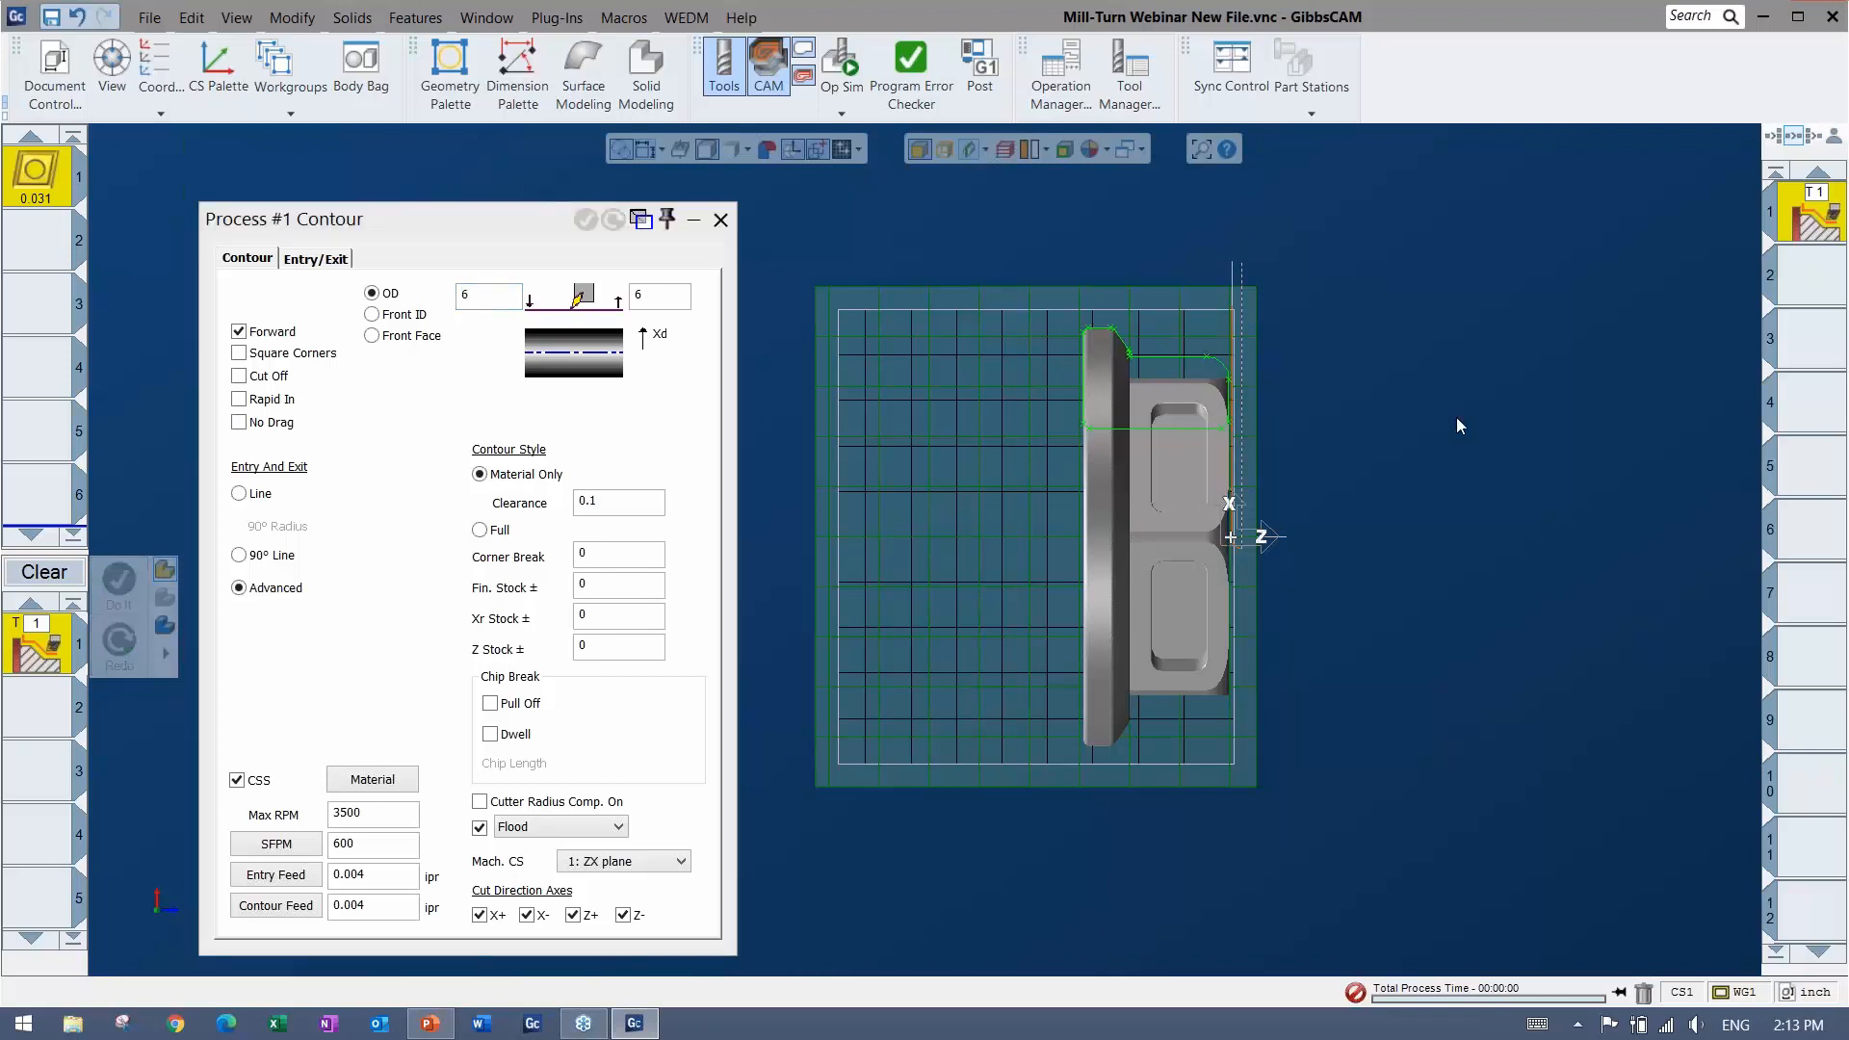
# Close the contour process settings and clear the process list
pyautogui.click(720, 220)
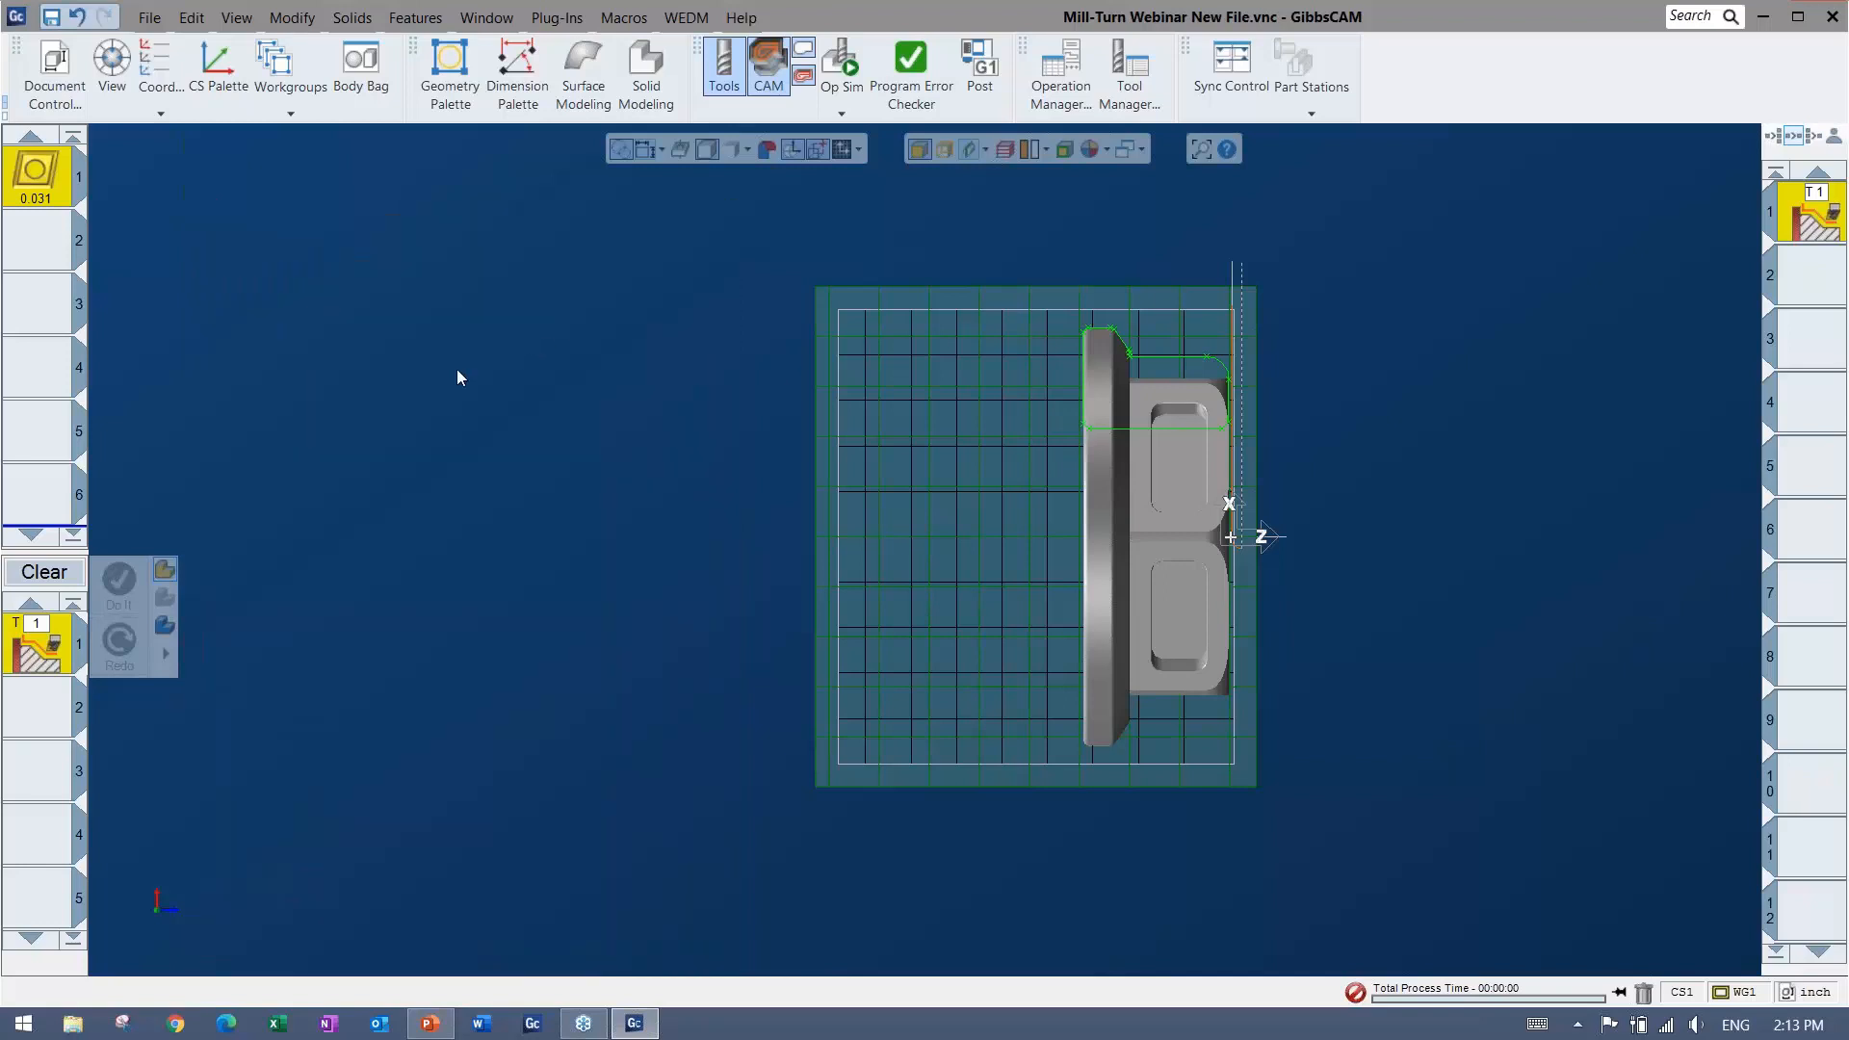
pyautogui.click(24, 260)
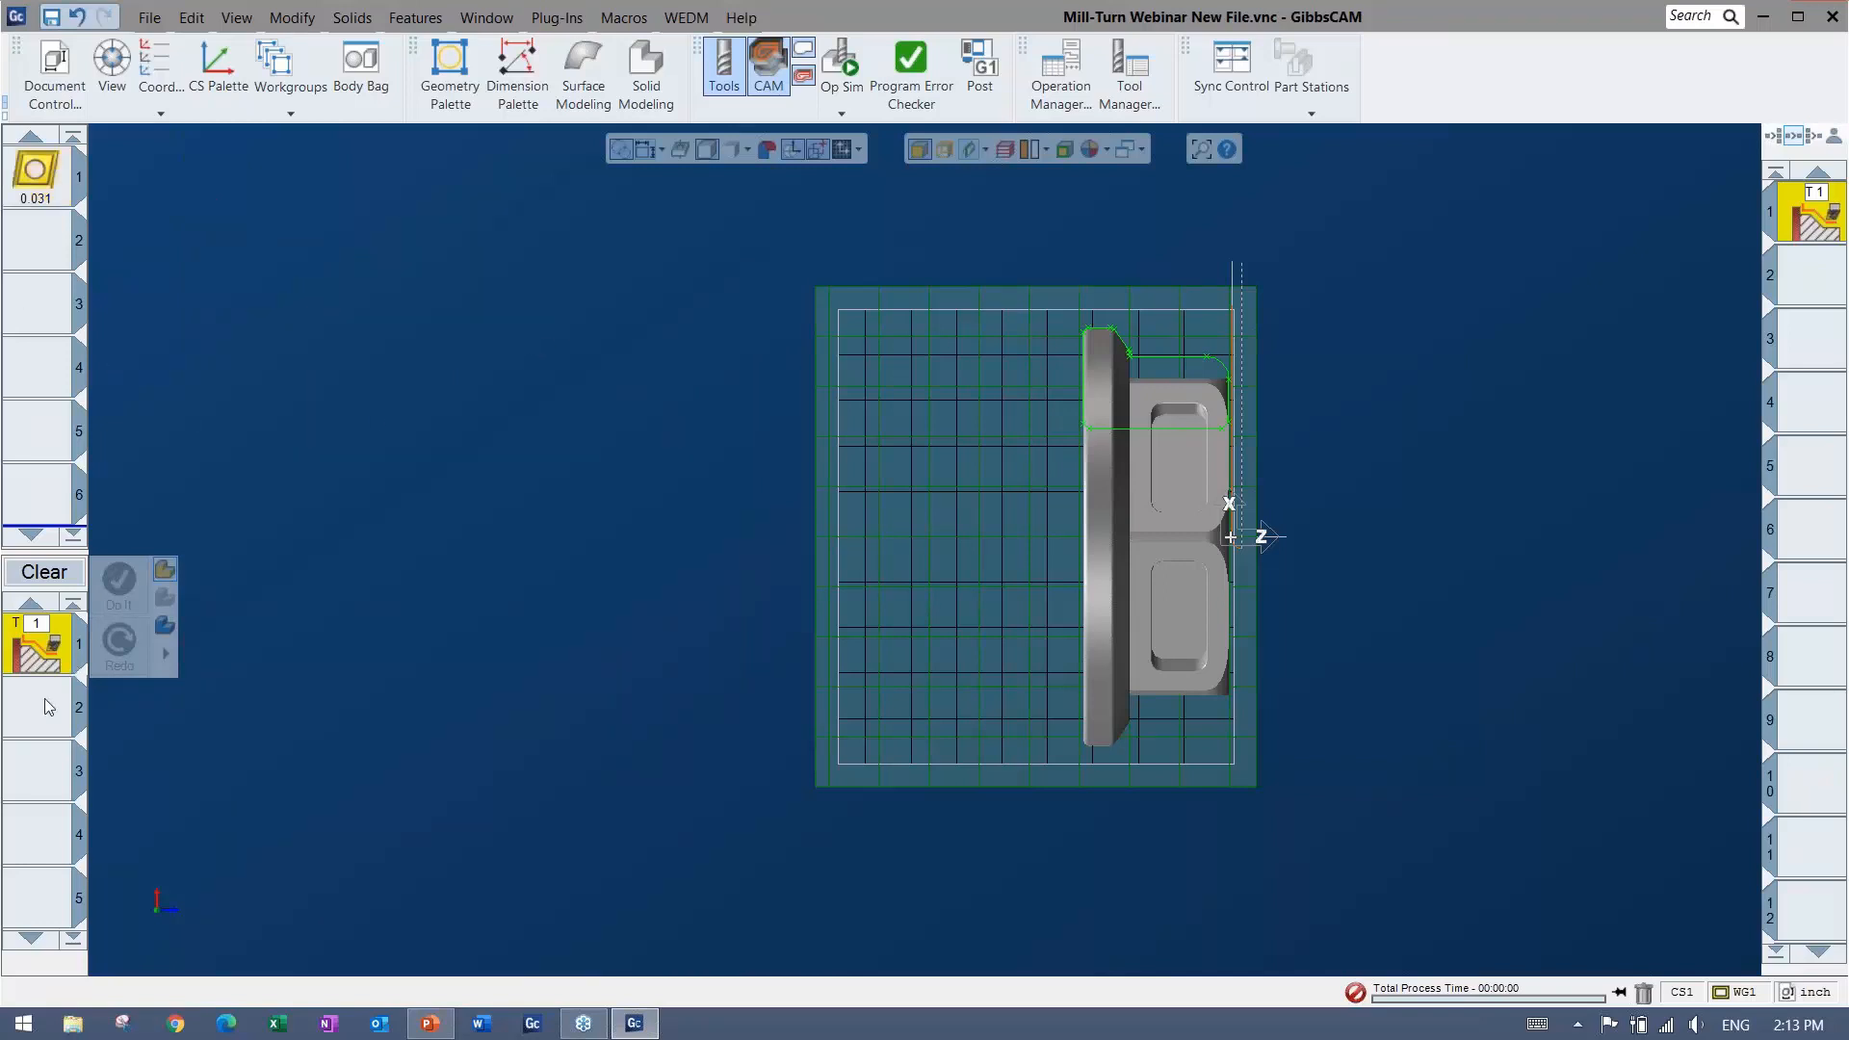
pyautogui.click(44, 571)
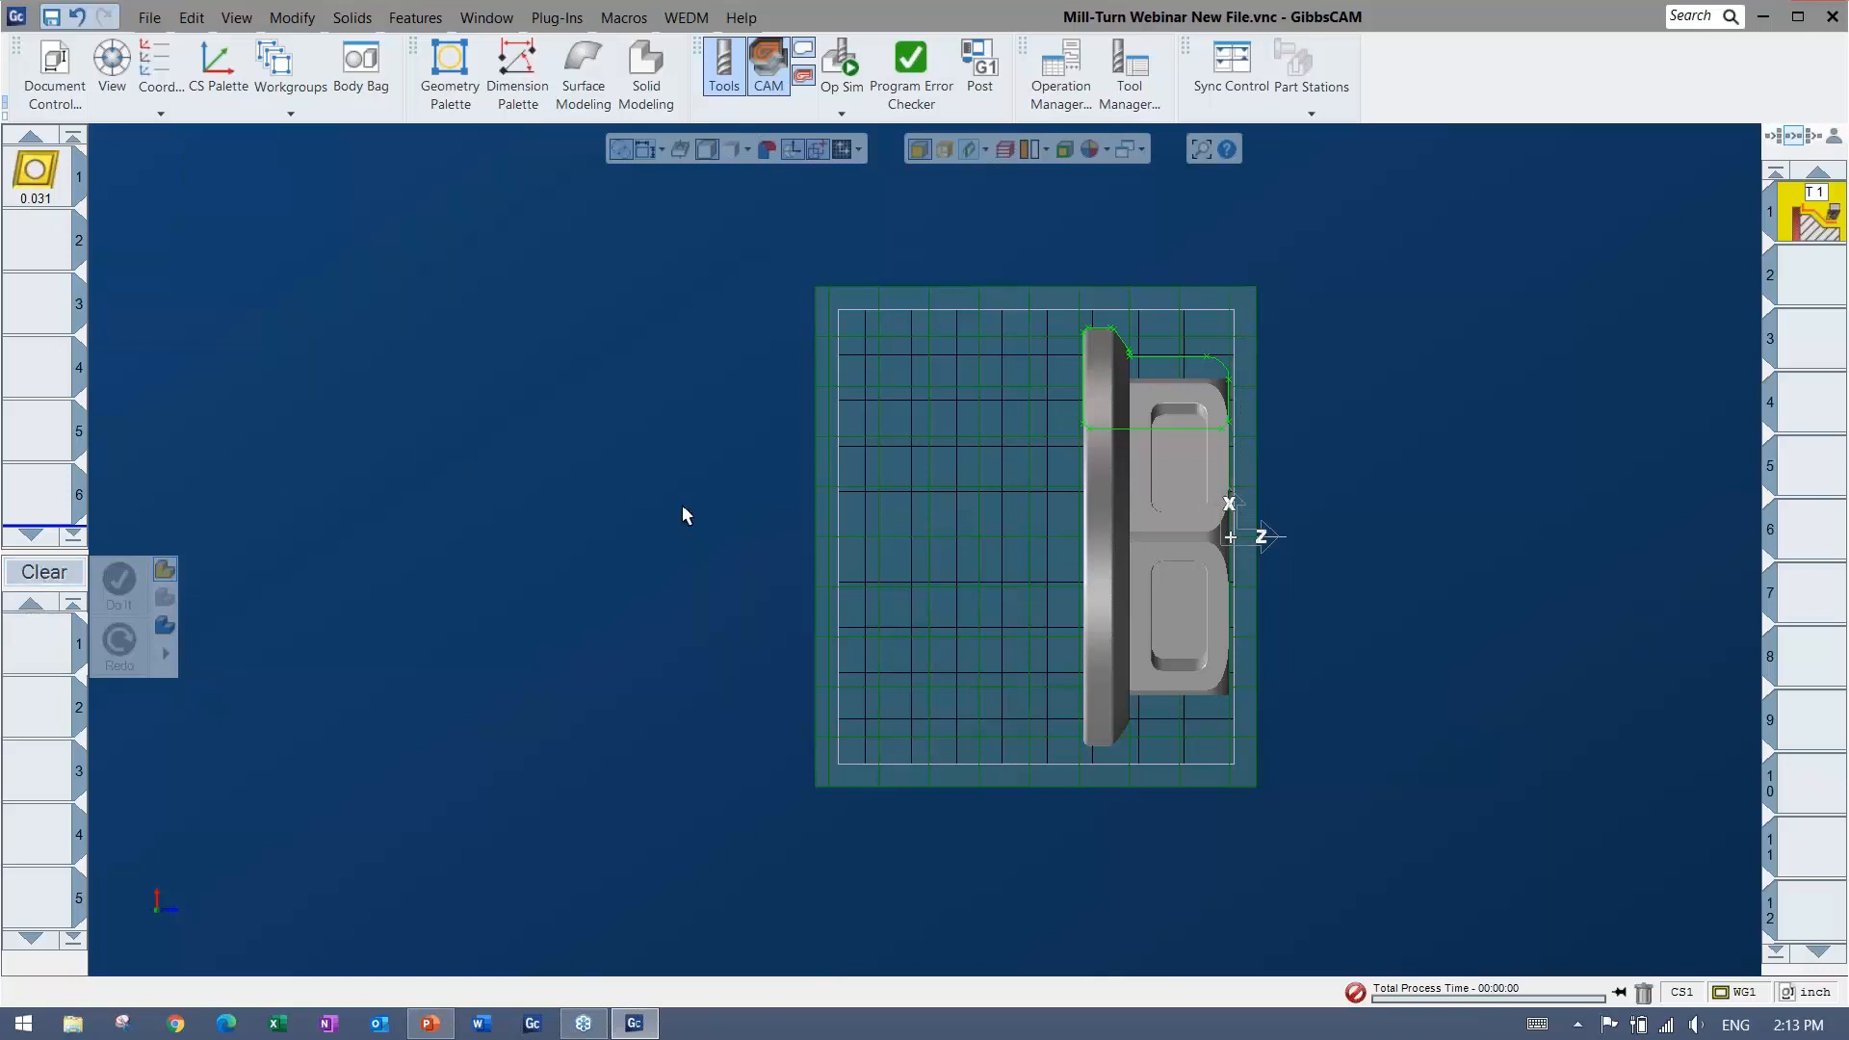
# Run the operation simulation of the facing cut, viewing the chuck and stock at an angle
pyautogui.scroll(3, 1158, 529)
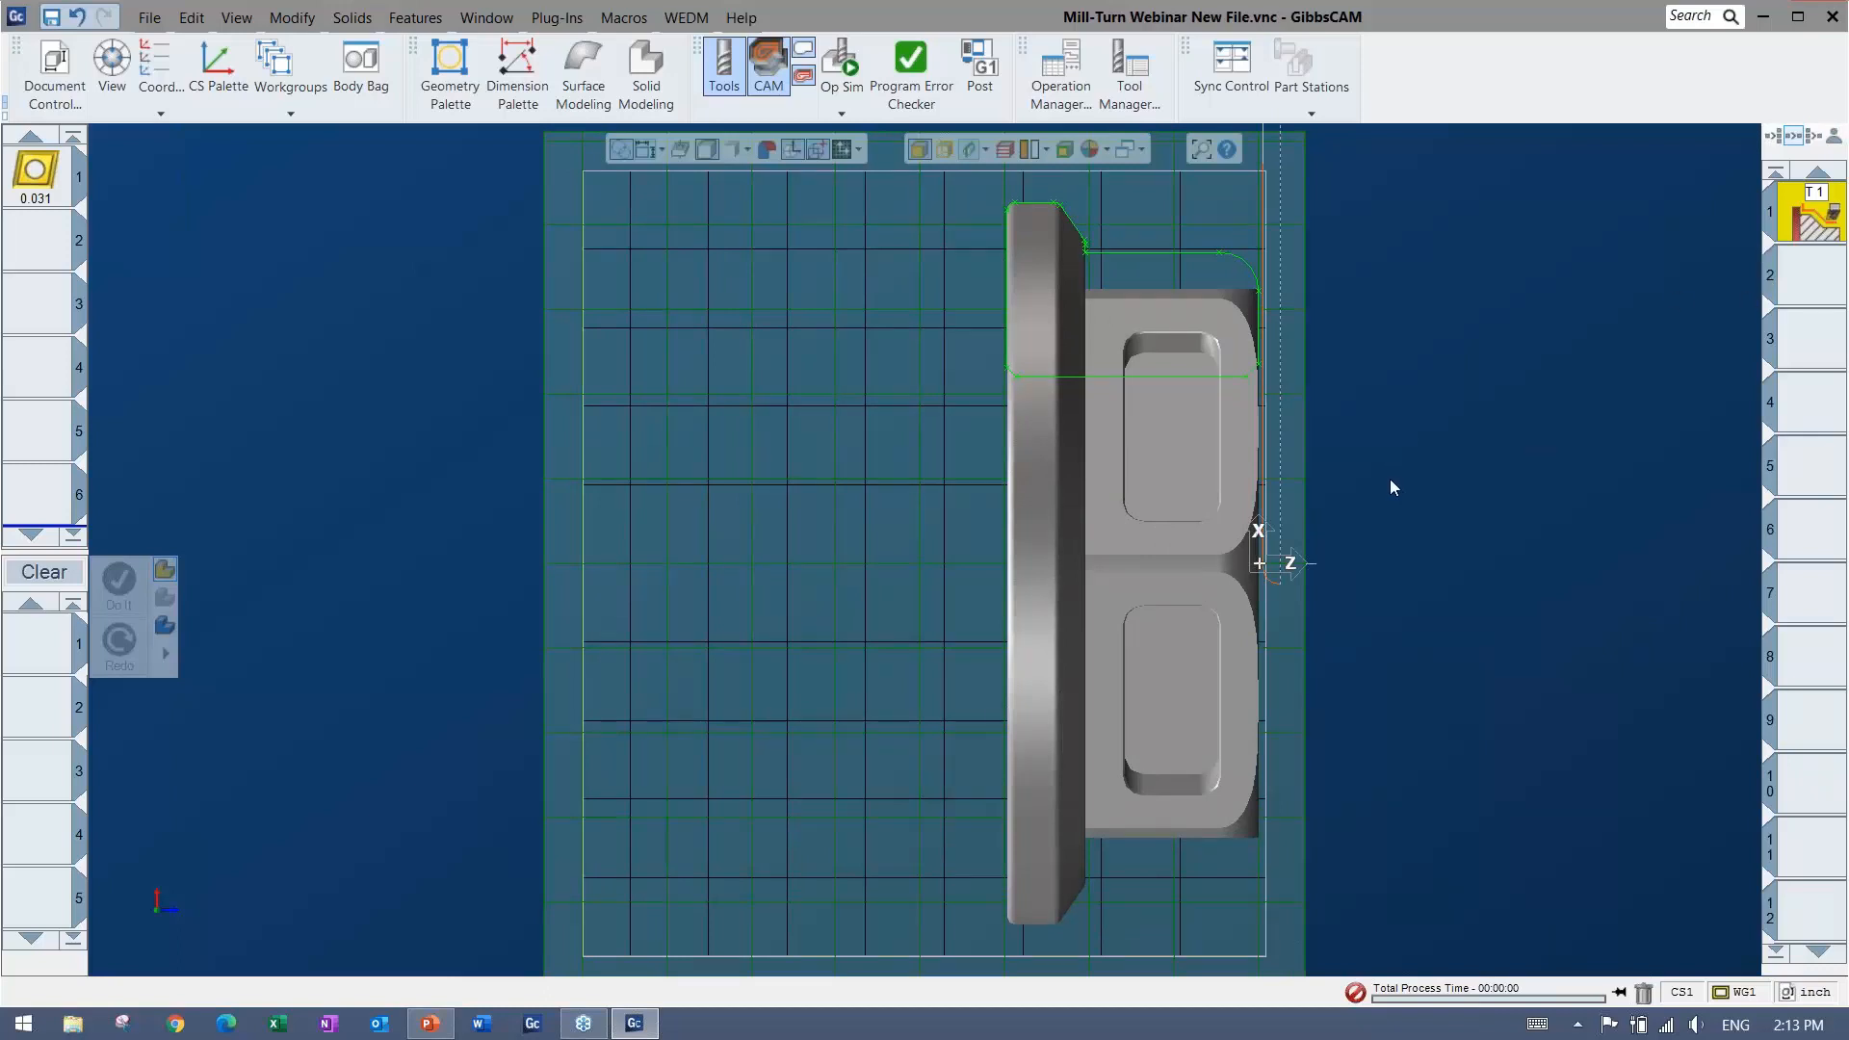
pyautogui.click(841, 64)
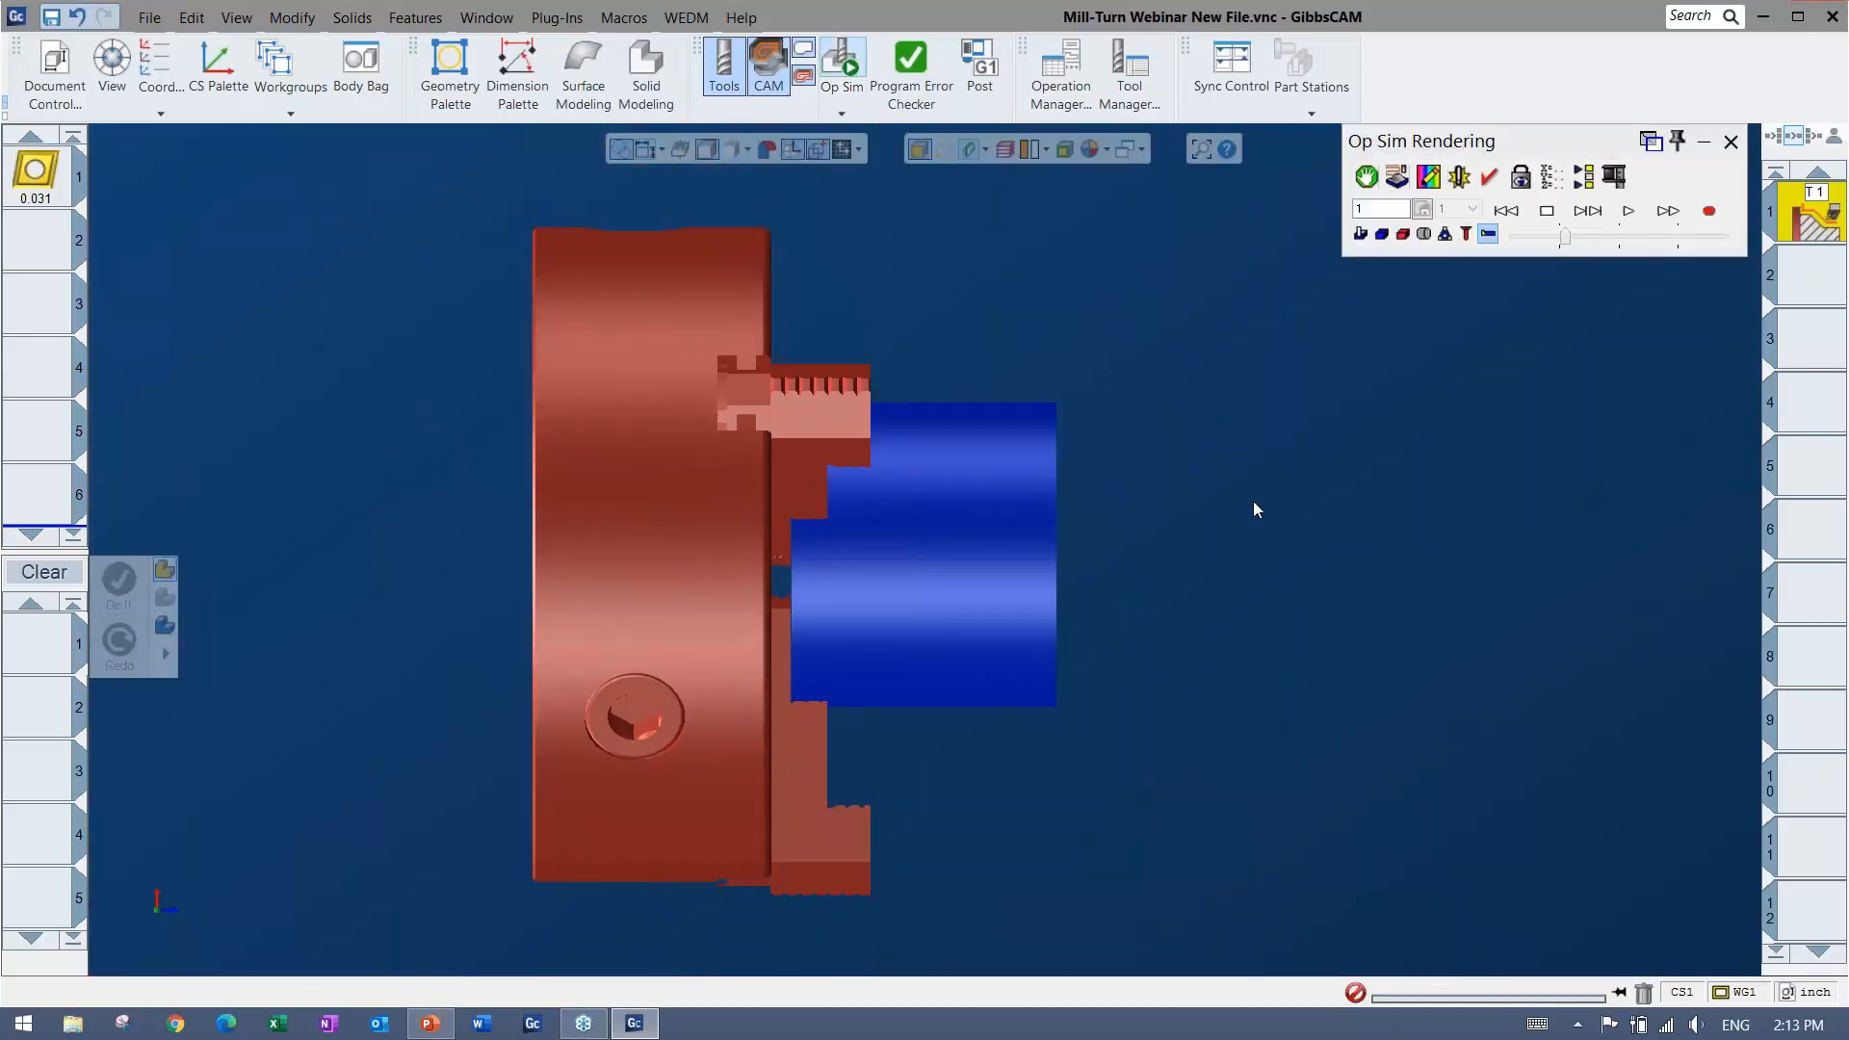
pyautogui.moveTo(1320, 655); pyautogui.dragTo(924, 594, button='middle')
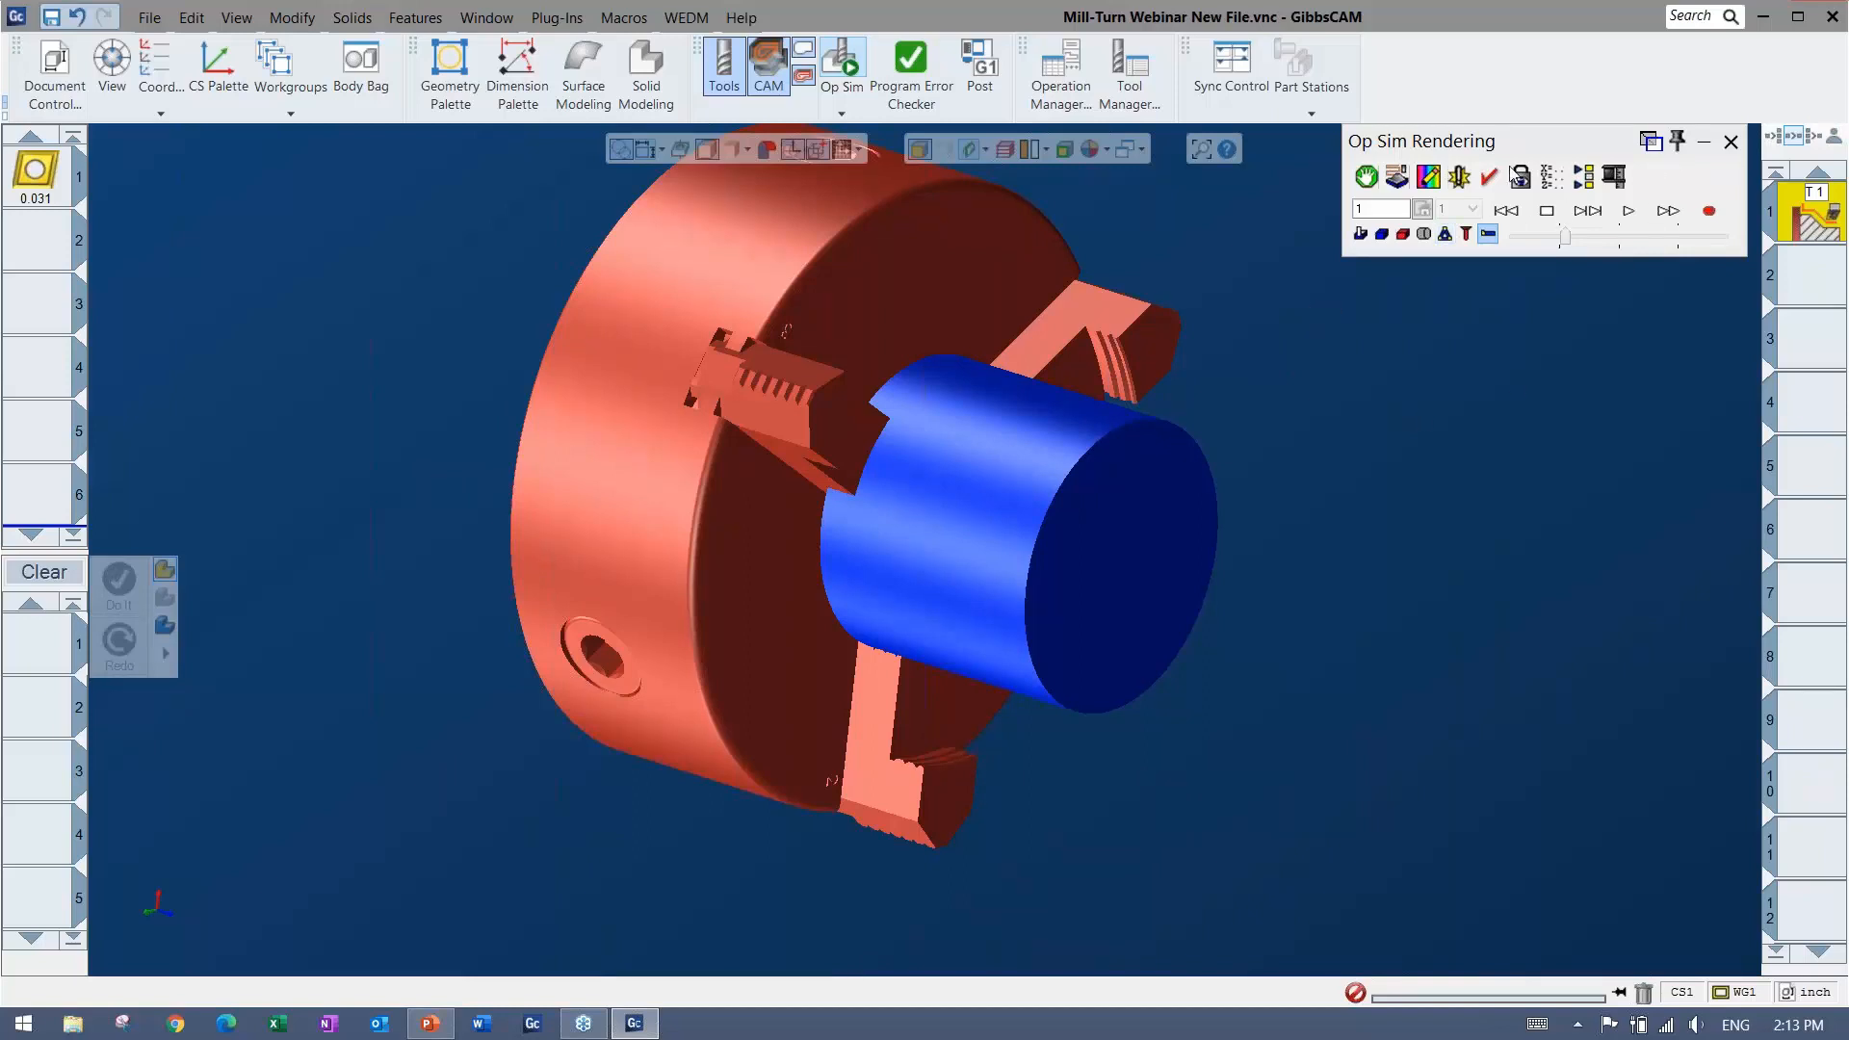
pyautogui.click(1627, 212)
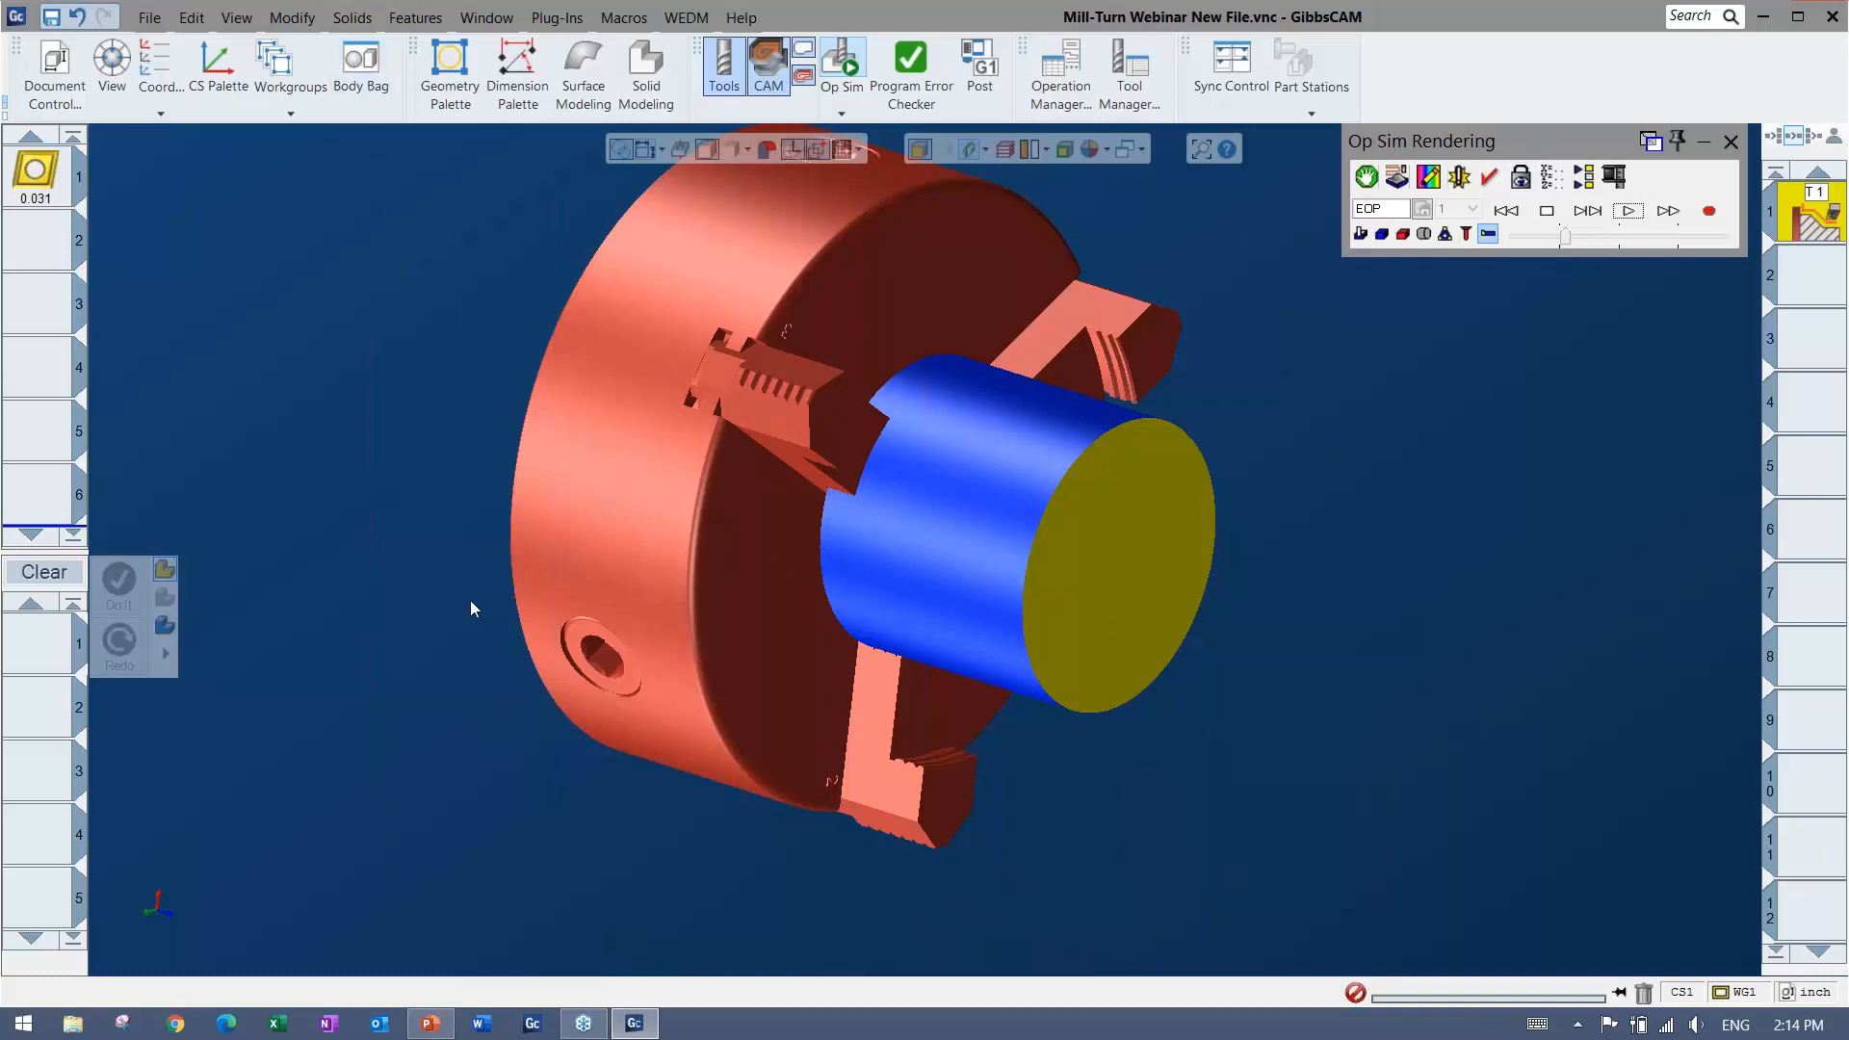
# Show the chuck as transparent, return it to solid display, and close the simulation
pyautogui.click(1403, 234)
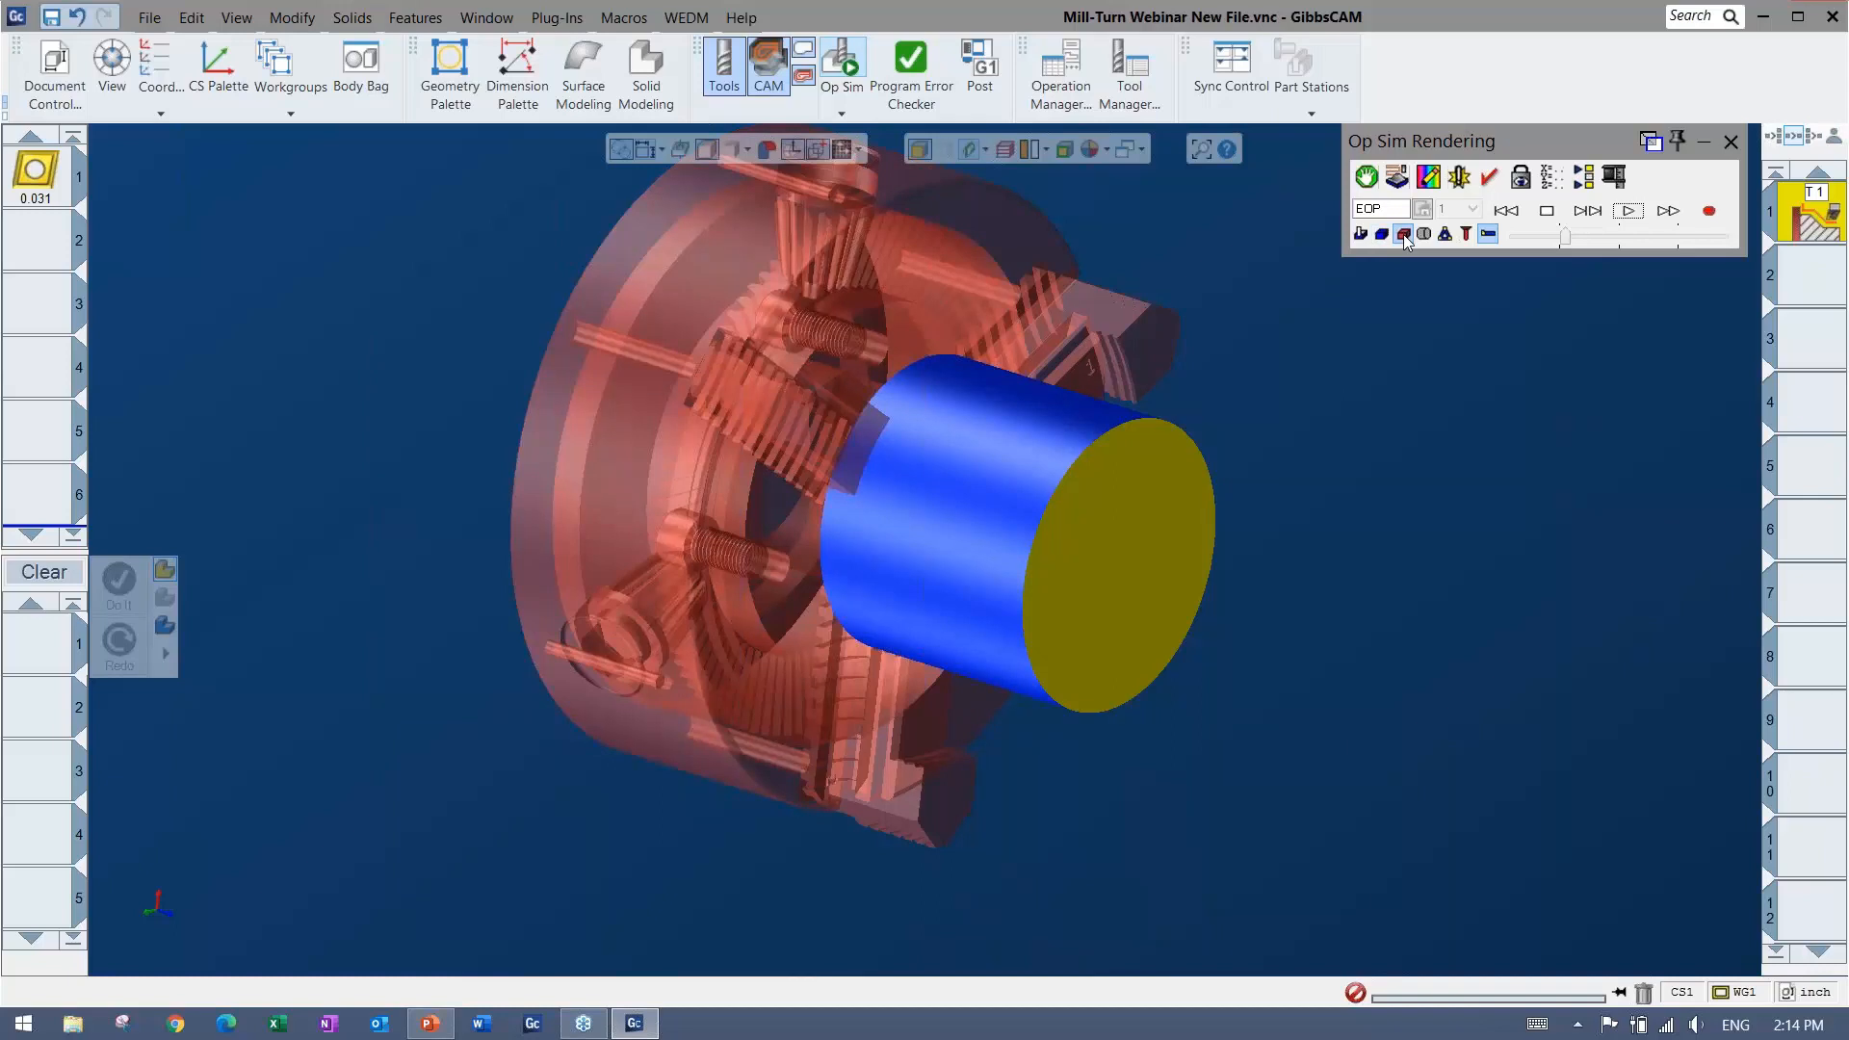
pyautogui.click(1403, 236)
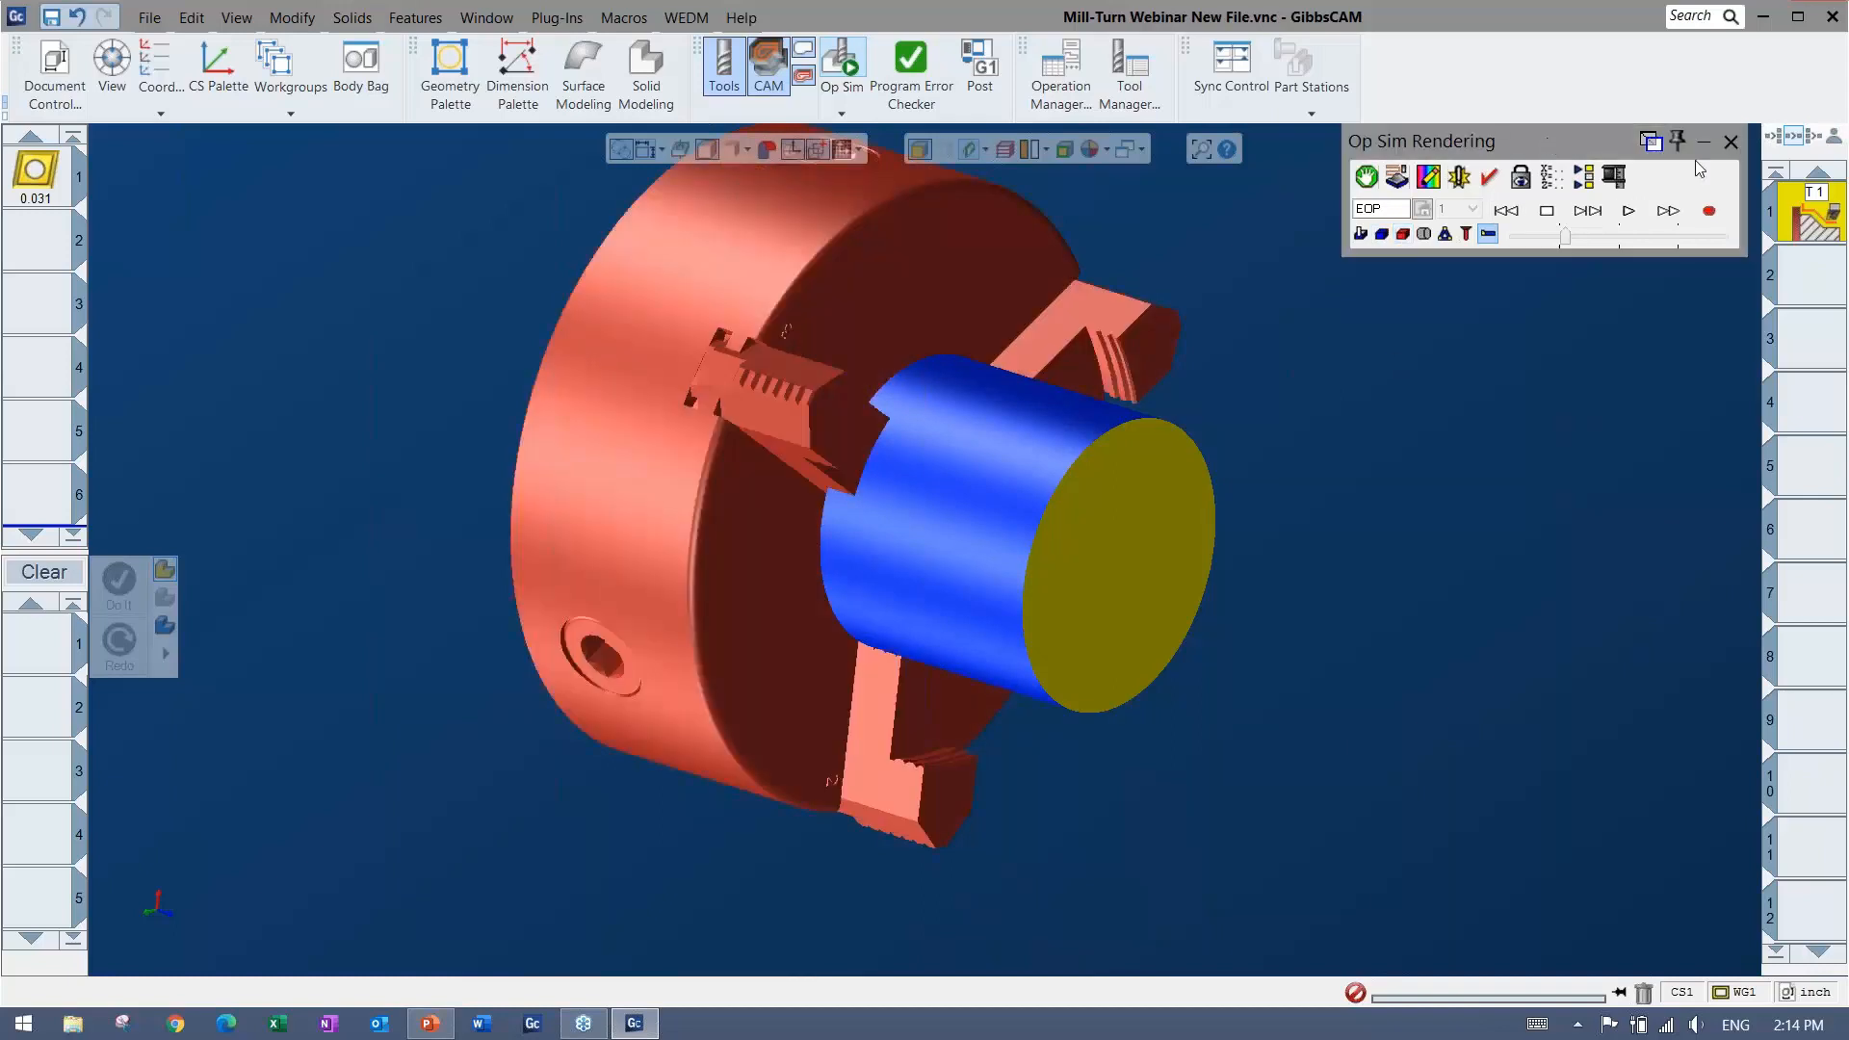
pyautogui.click(1731, 144)
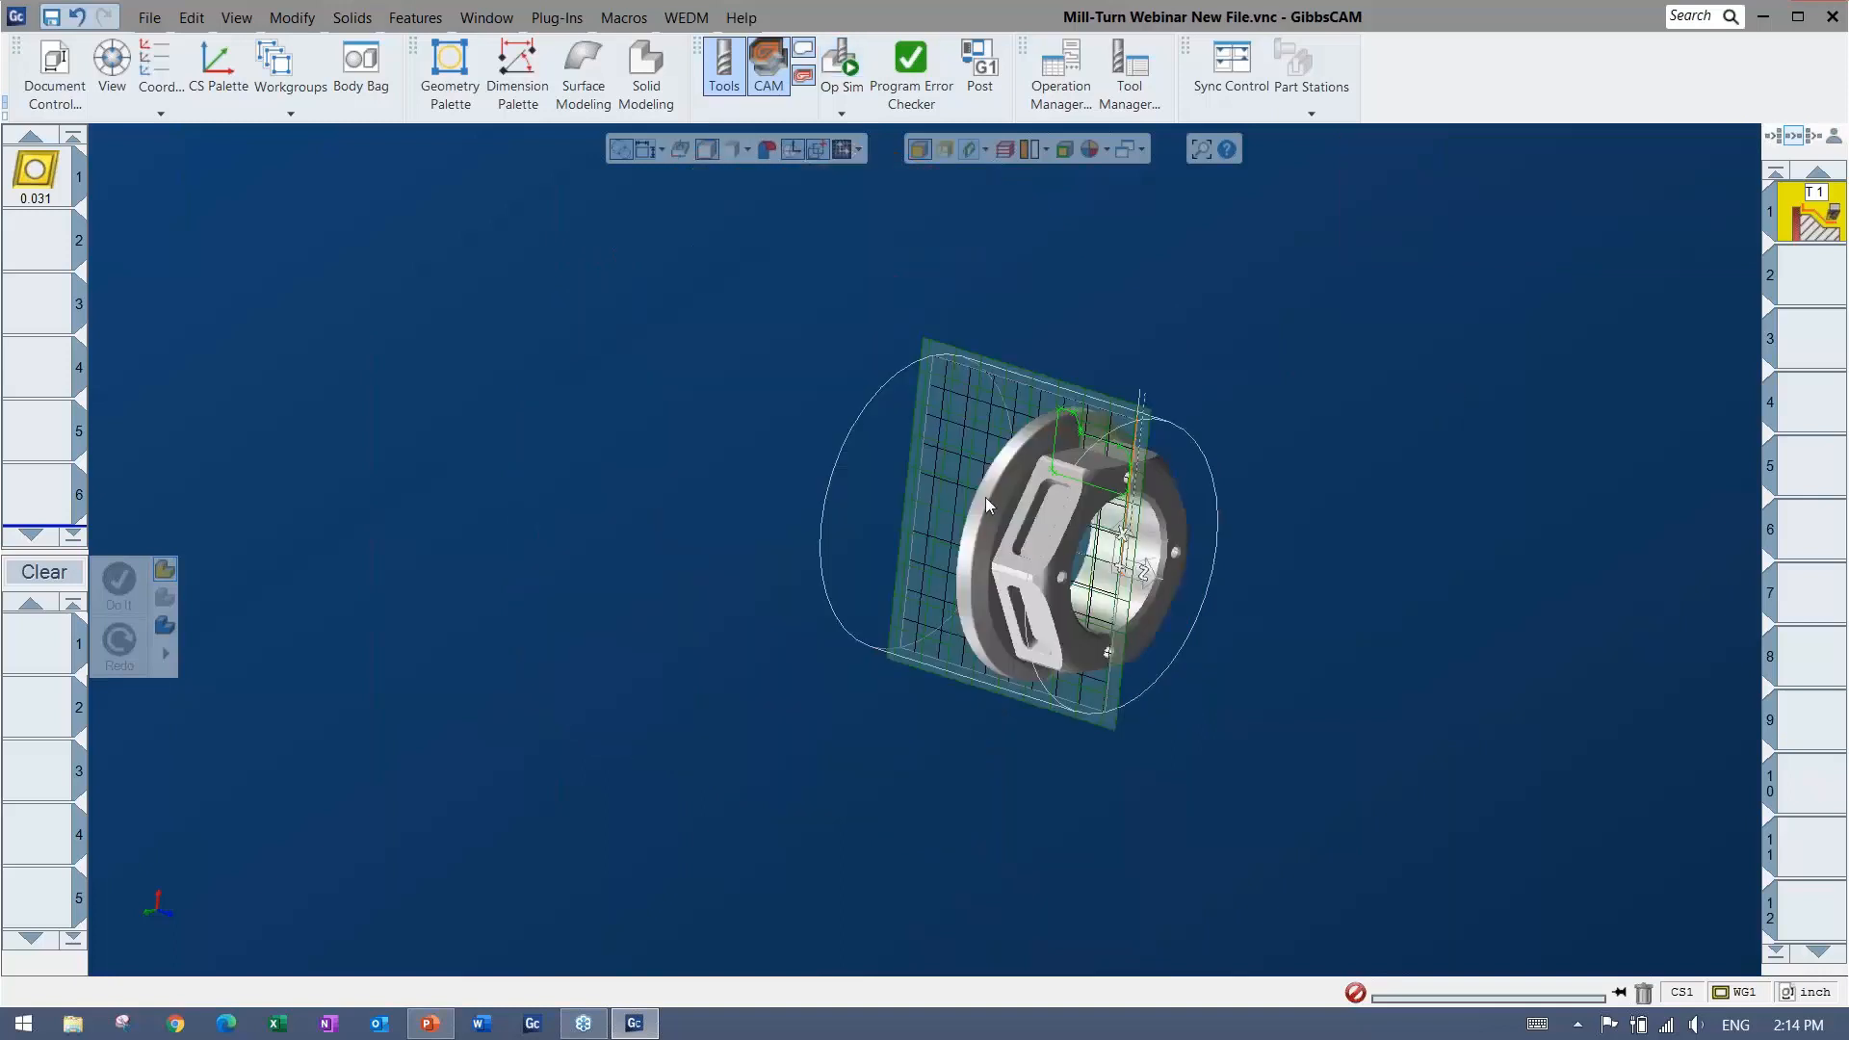
# Return to the square ZX view and load the saved outer-diameter roughing and contour process list from the Mill-Turn Webinar folder
pyautogui.moveTo(515, 421); pyautogui.dragTo(555, 556, button='middle')
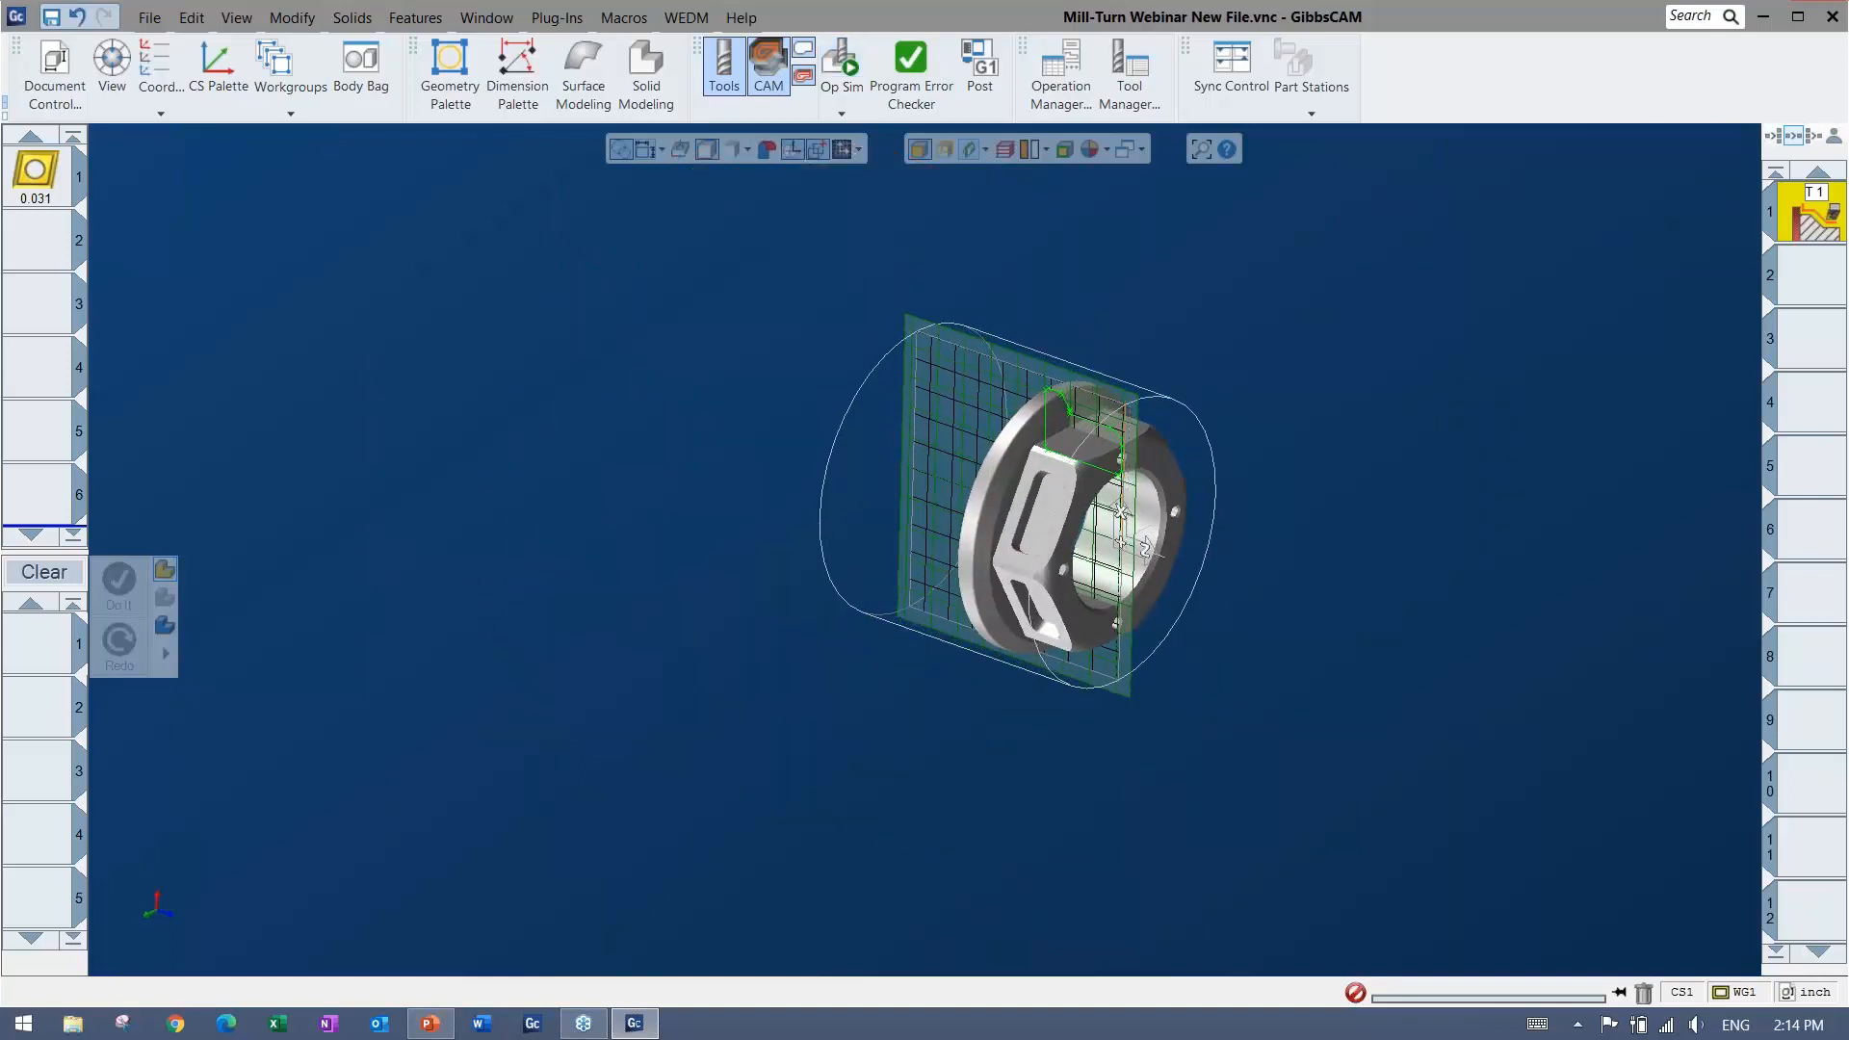
pyautogui.hotkey('ctrl', 'h')
pyautogui.hotkey('ctrl', 'u')
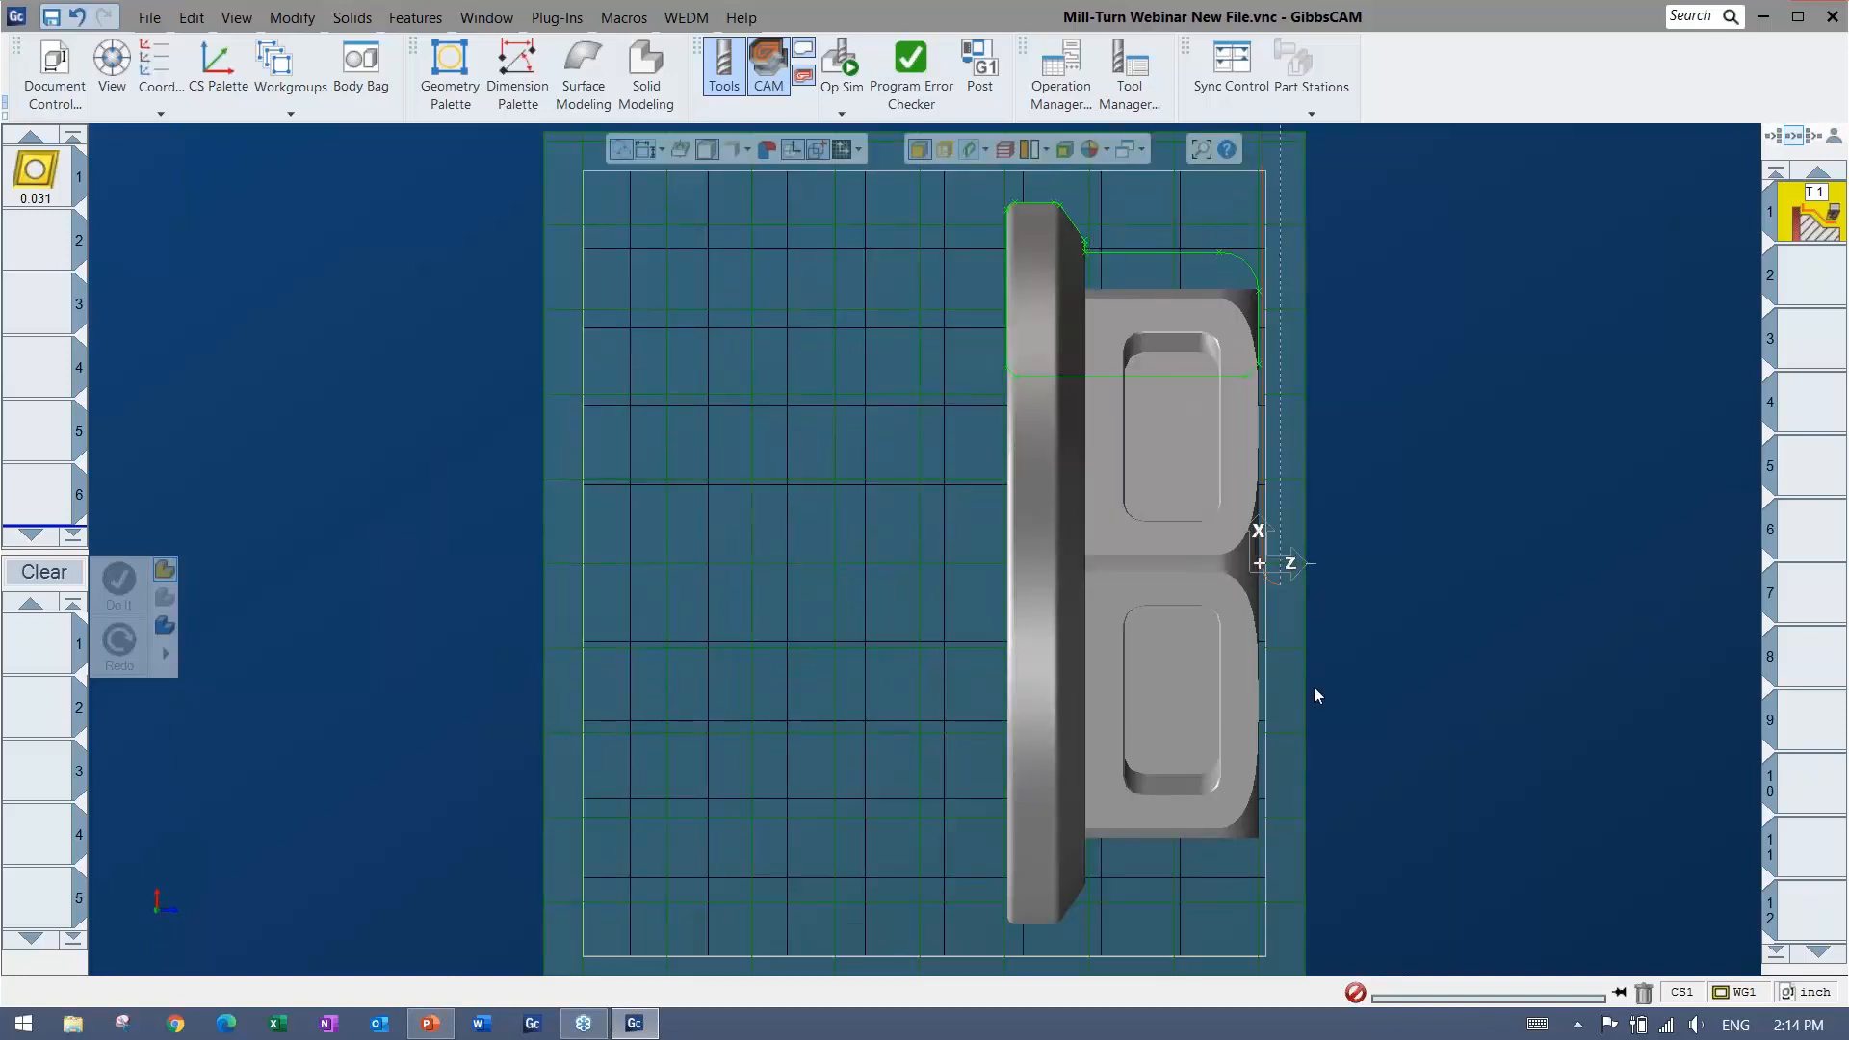
pyautogui.scroll(-3, 1292, 563)
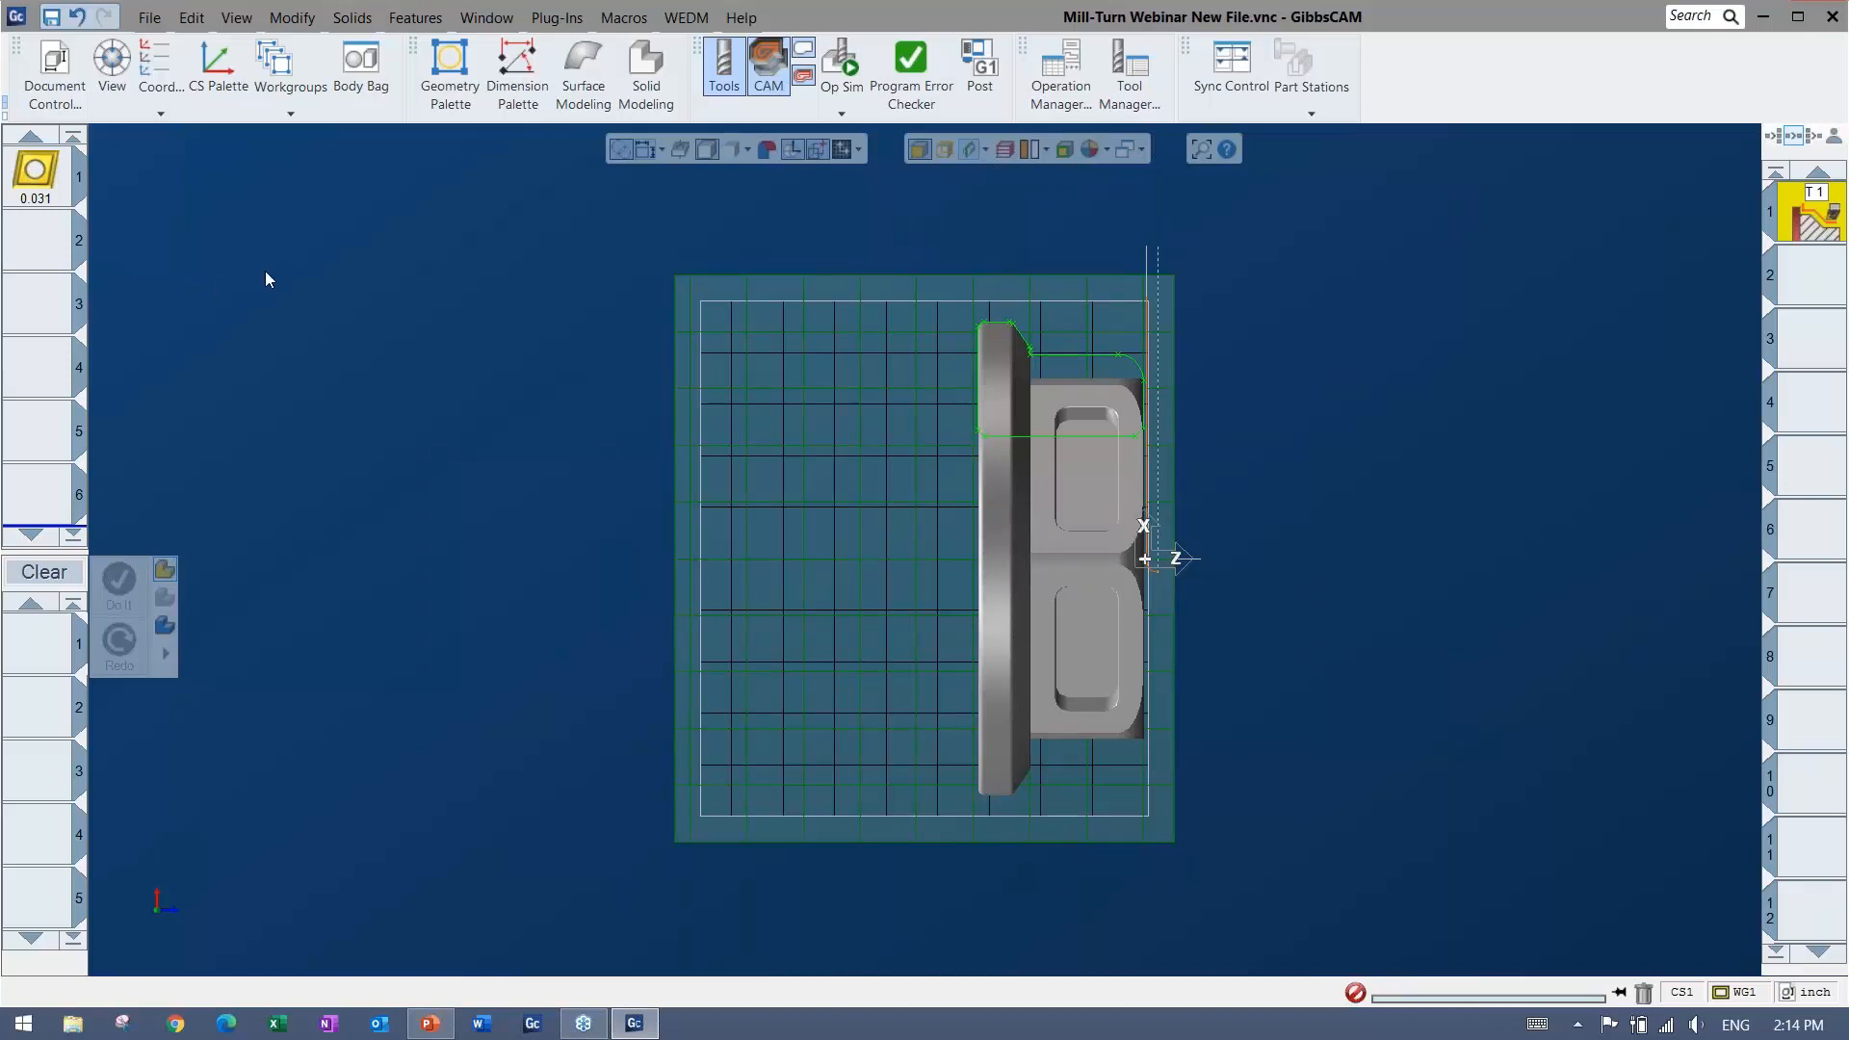
pyautogui.rightClick(39, 639)
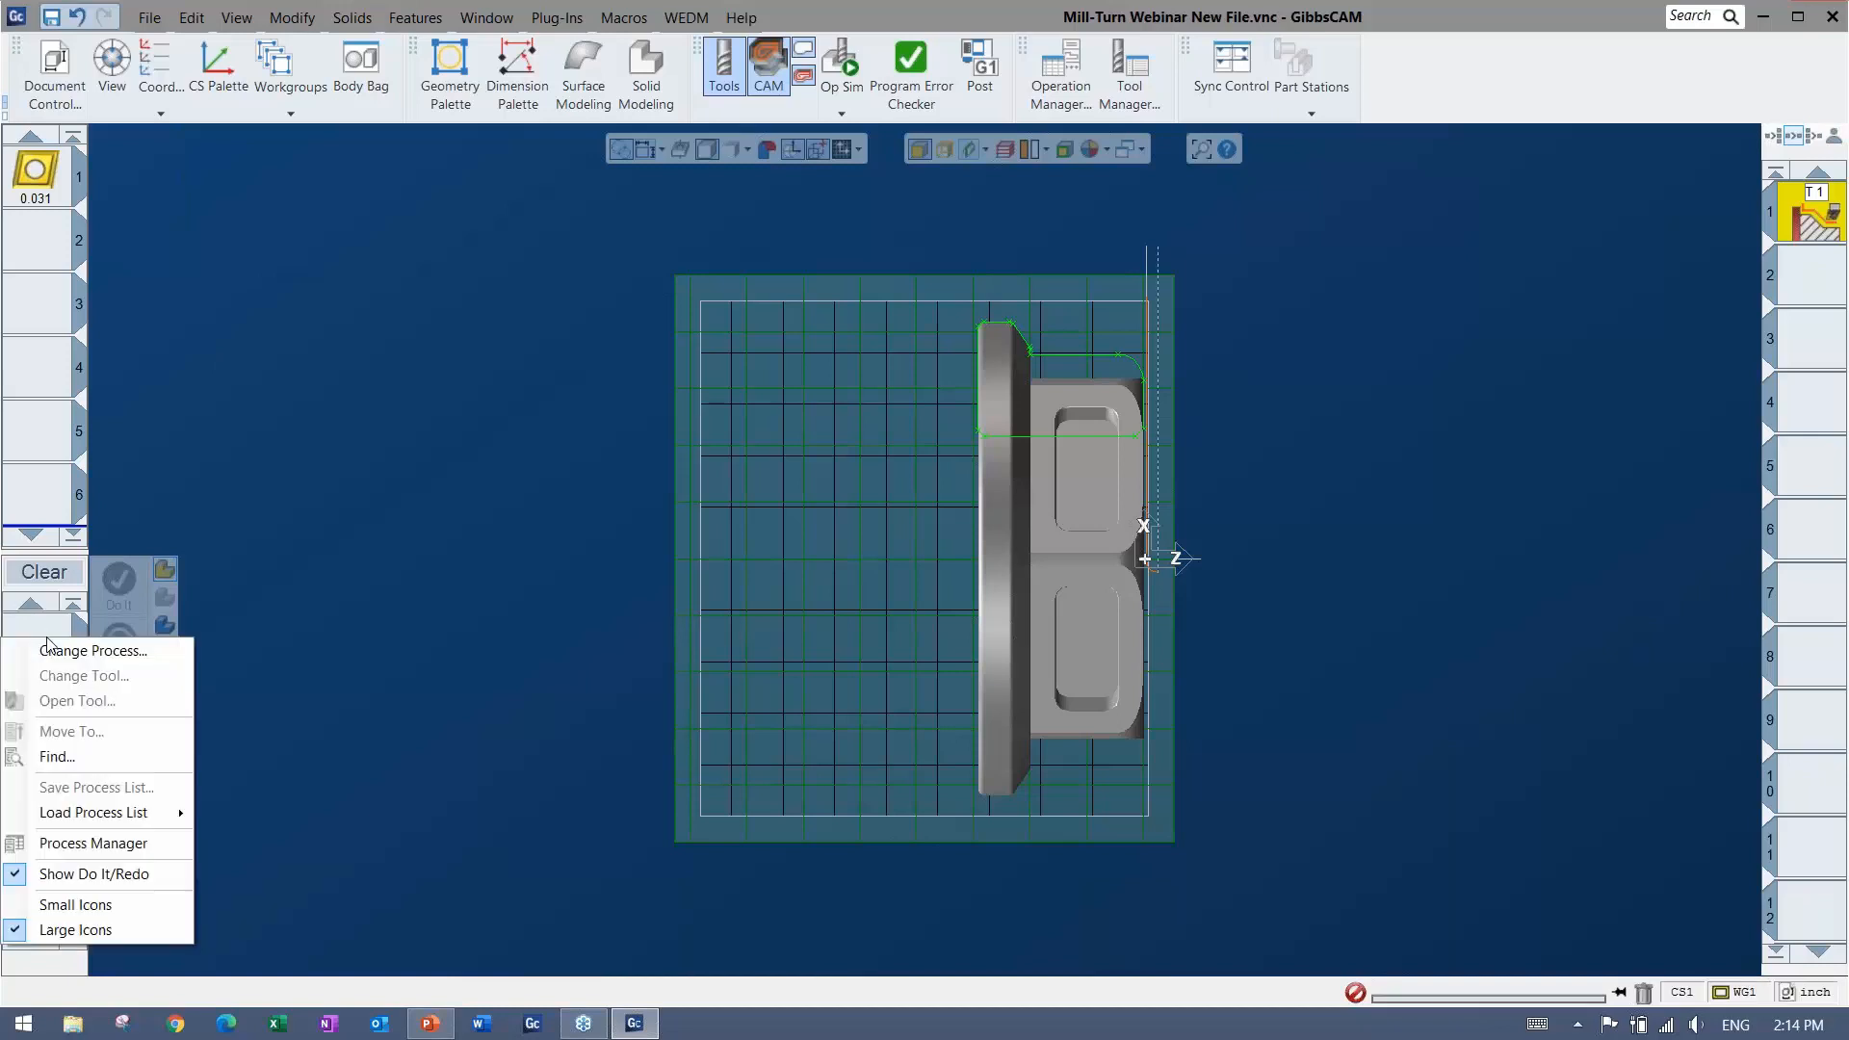
pyautogui.moveTo(97, 817)
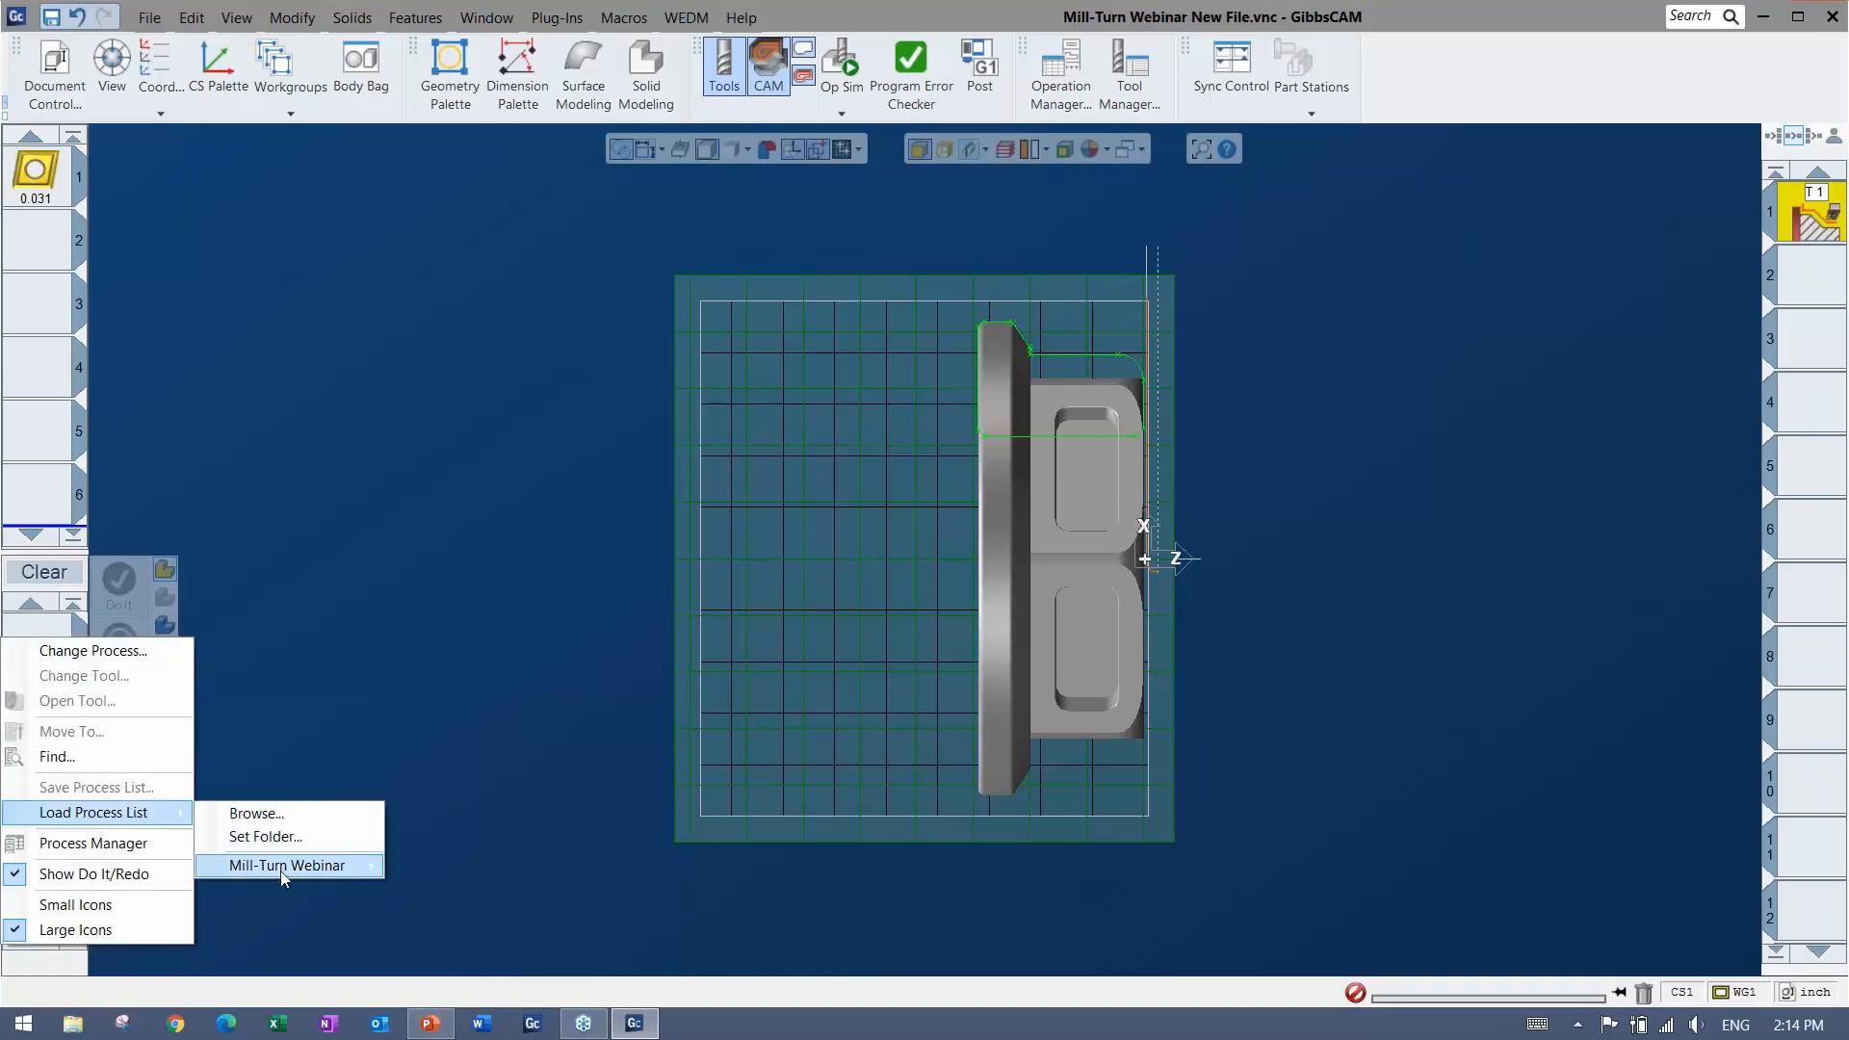
pyautogui.moveTo(298, 867)
pyautogui.click(520, 840)
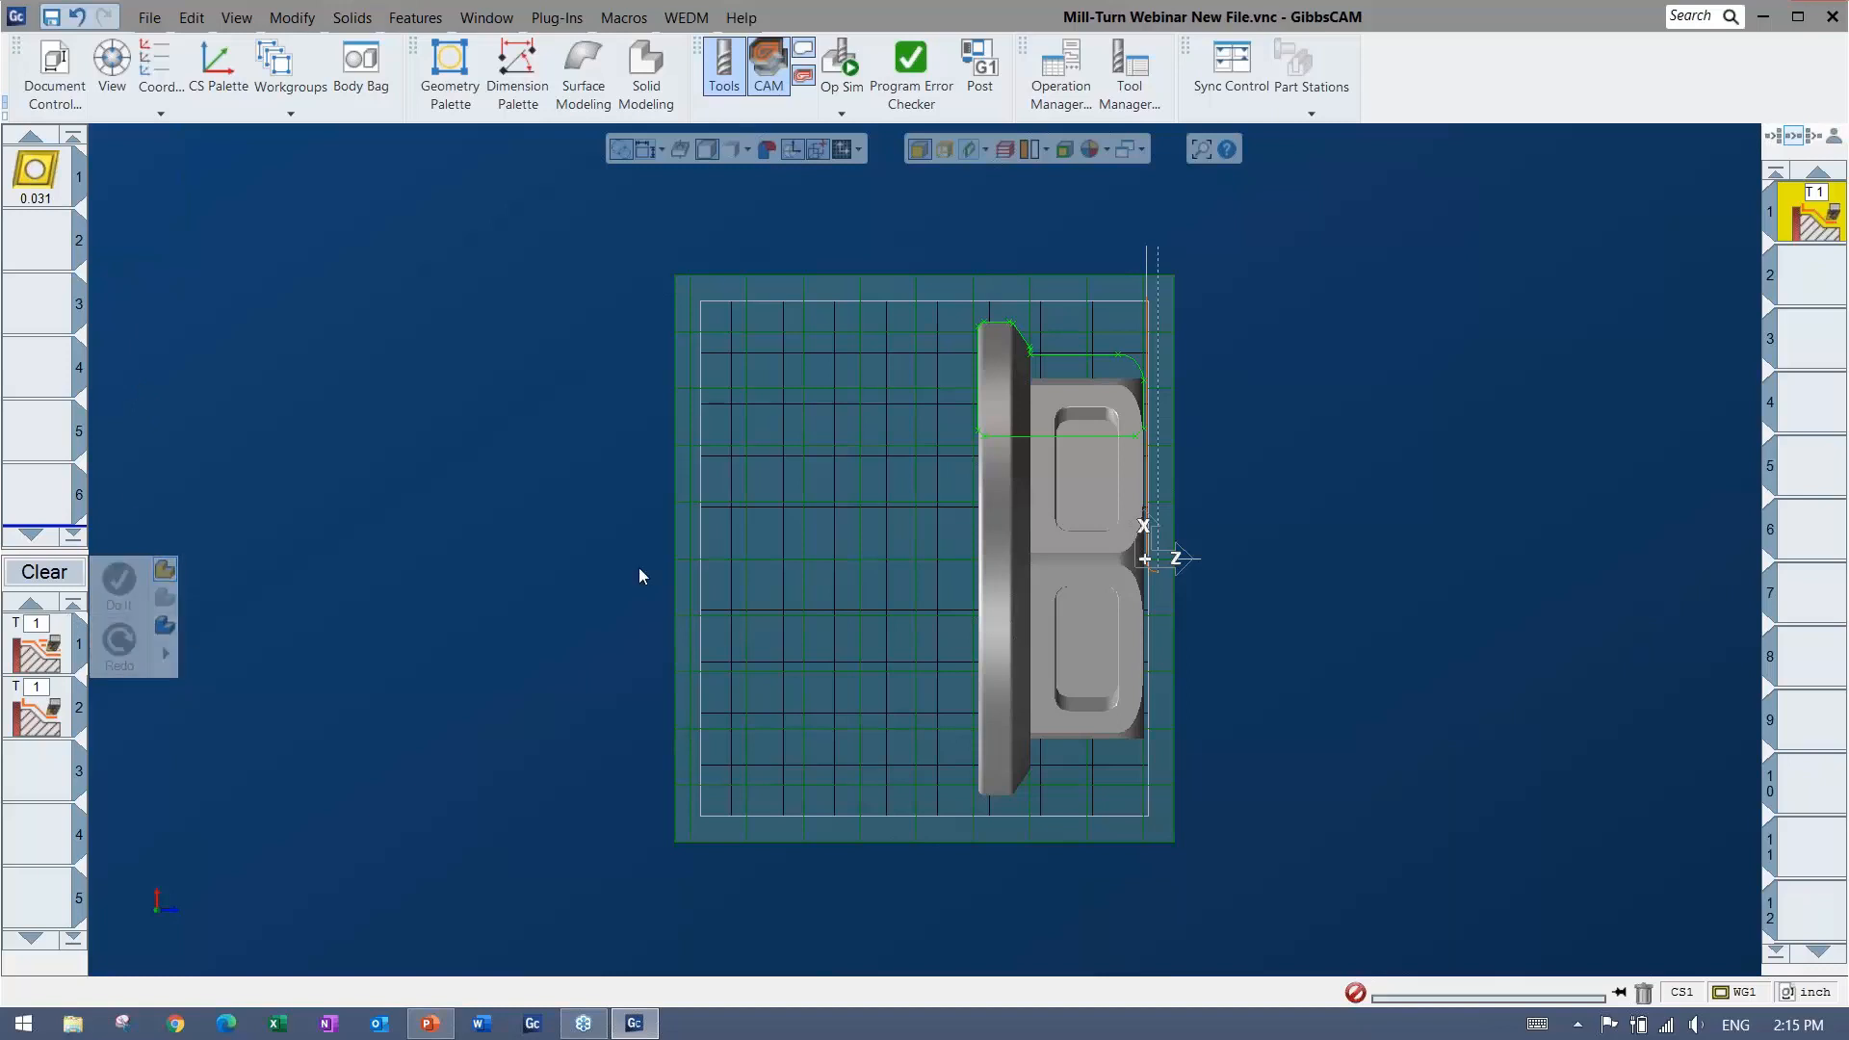
# Select the spun profile's outer contour from the front face, extend its end point behind the flange, and create the roughing and contour operations
pyautogui.scroll(2, 963, 520)
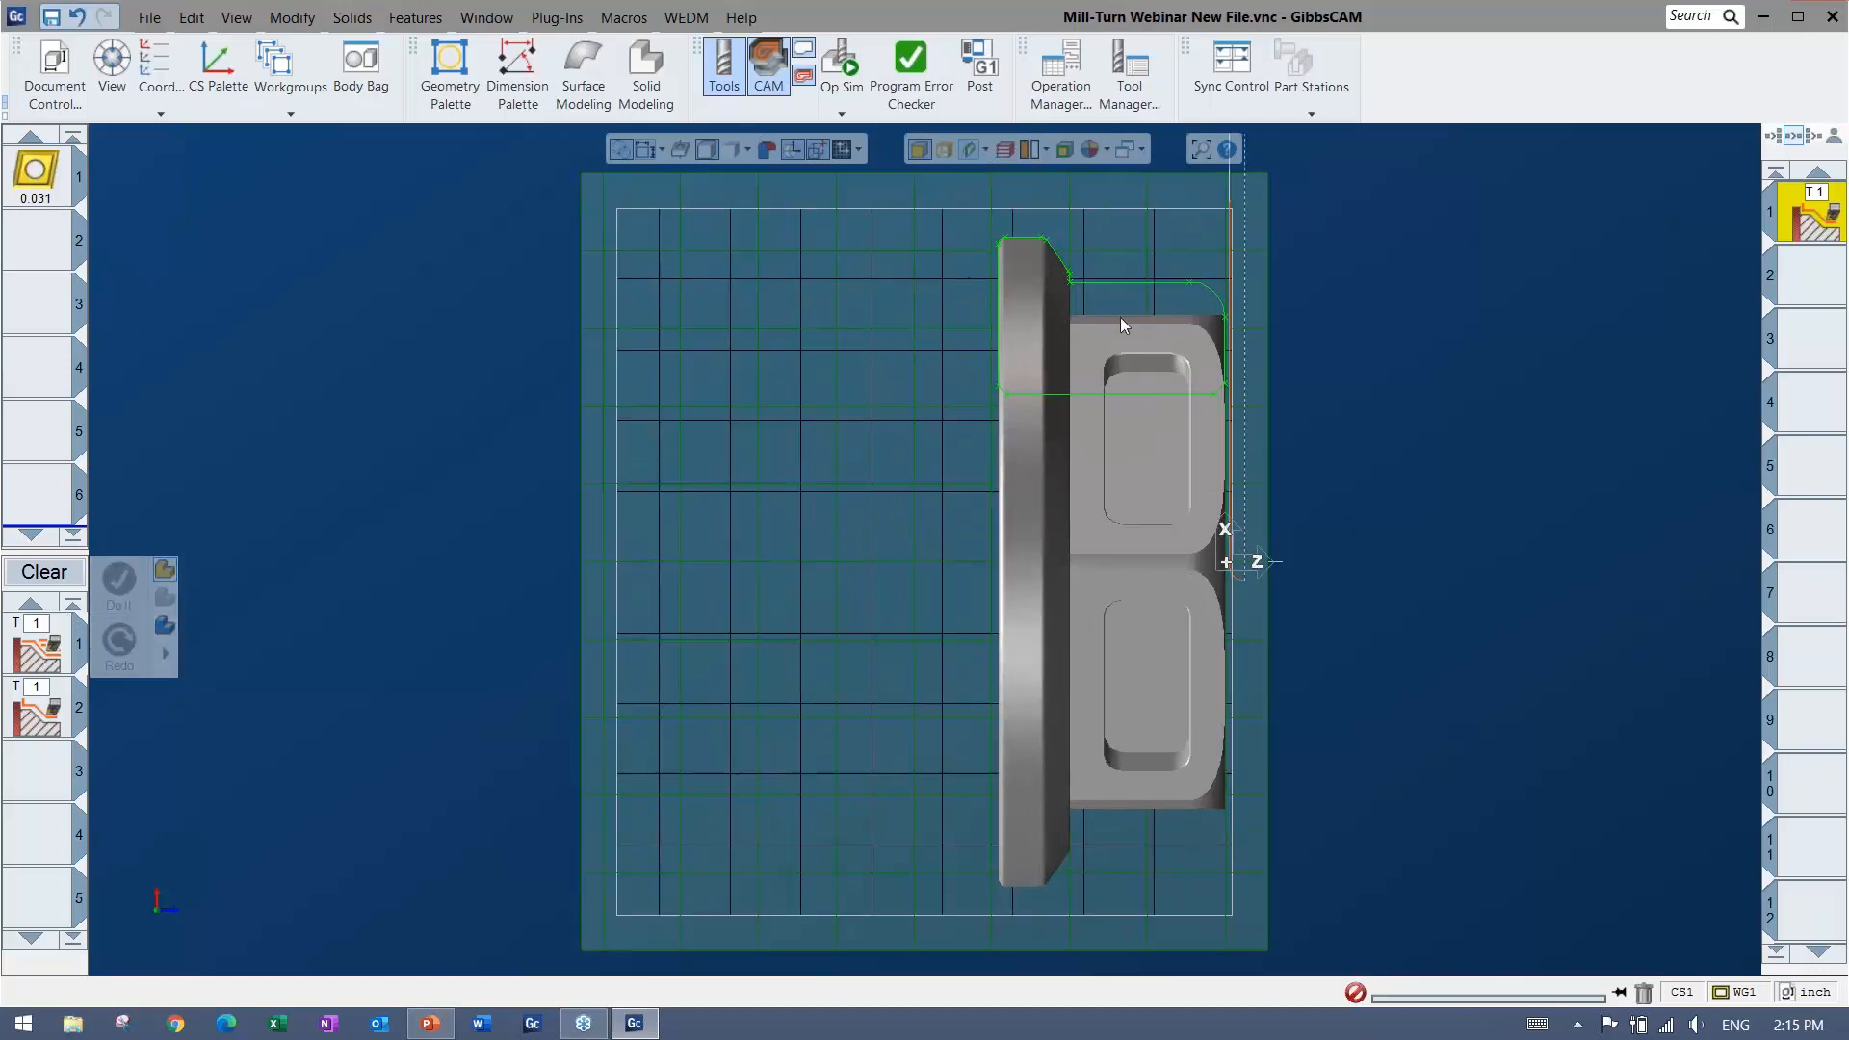
pyautogui.click(1224, 336)
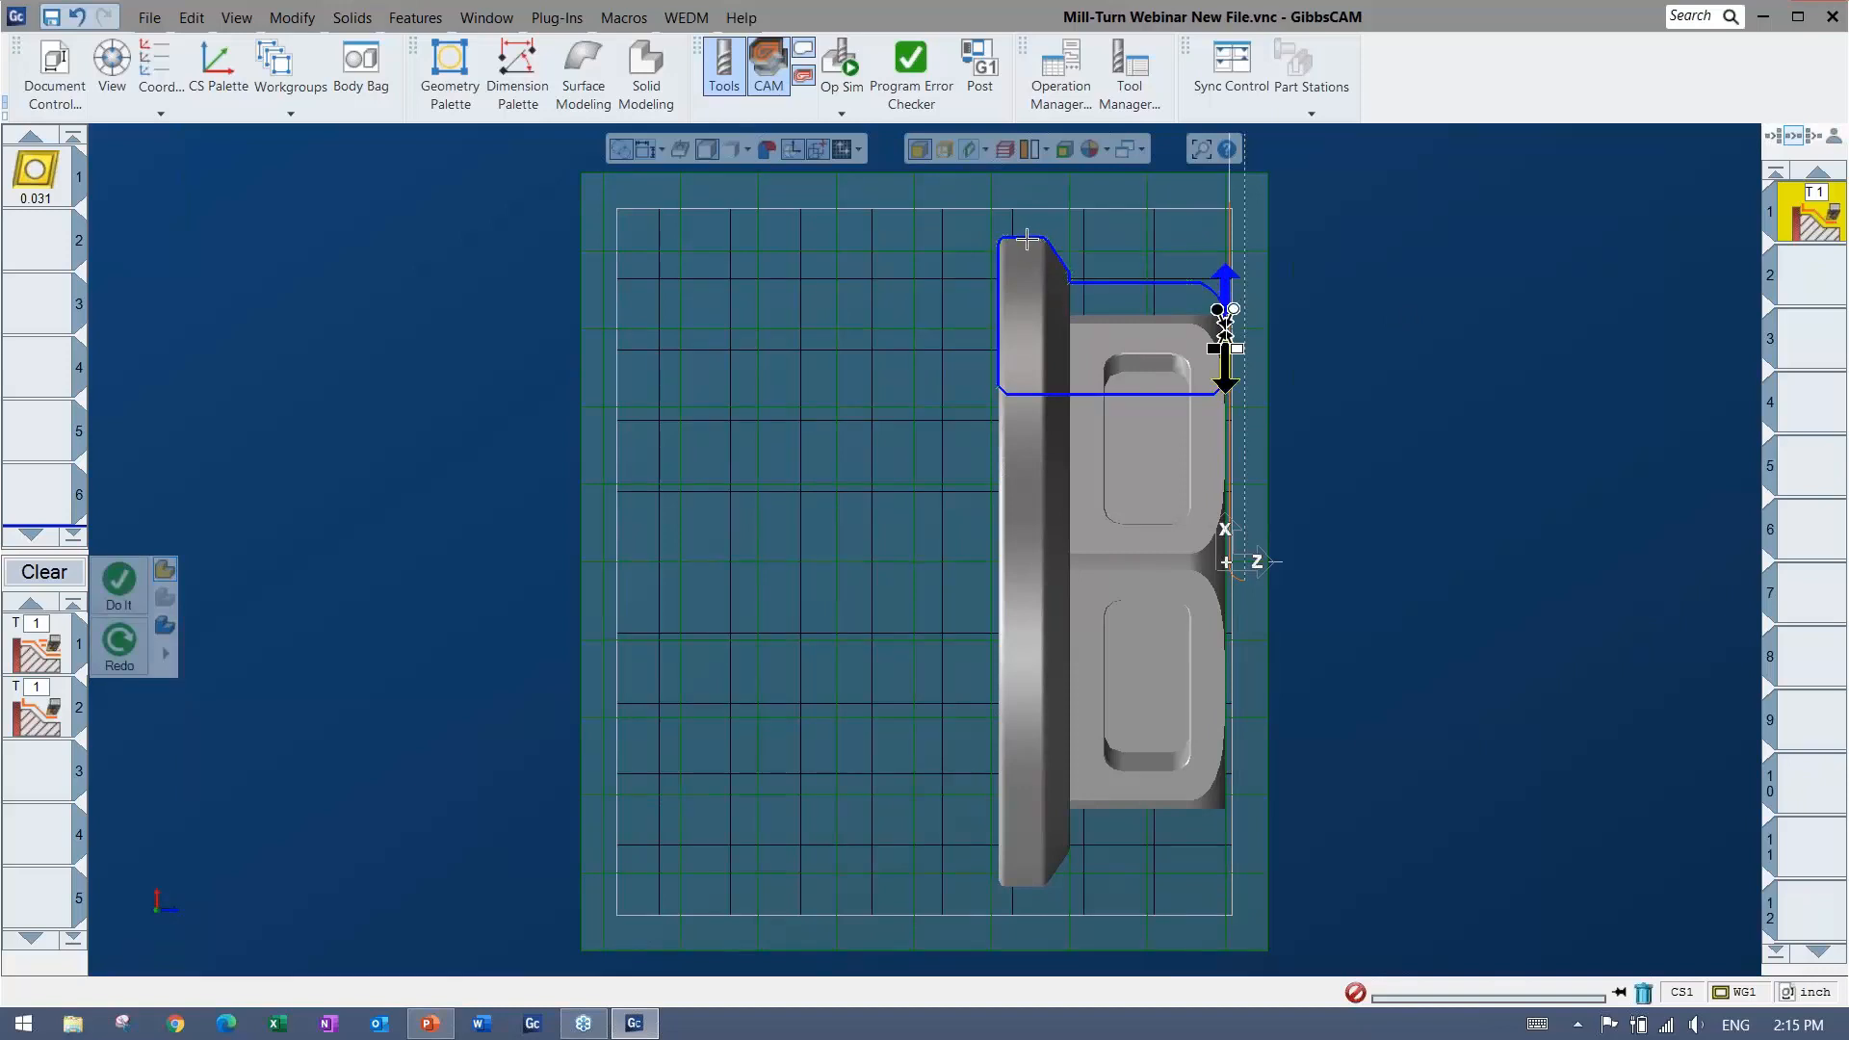
pyautogui.moveTo(1027, 240); pyautogui.dragTo(927, 252)
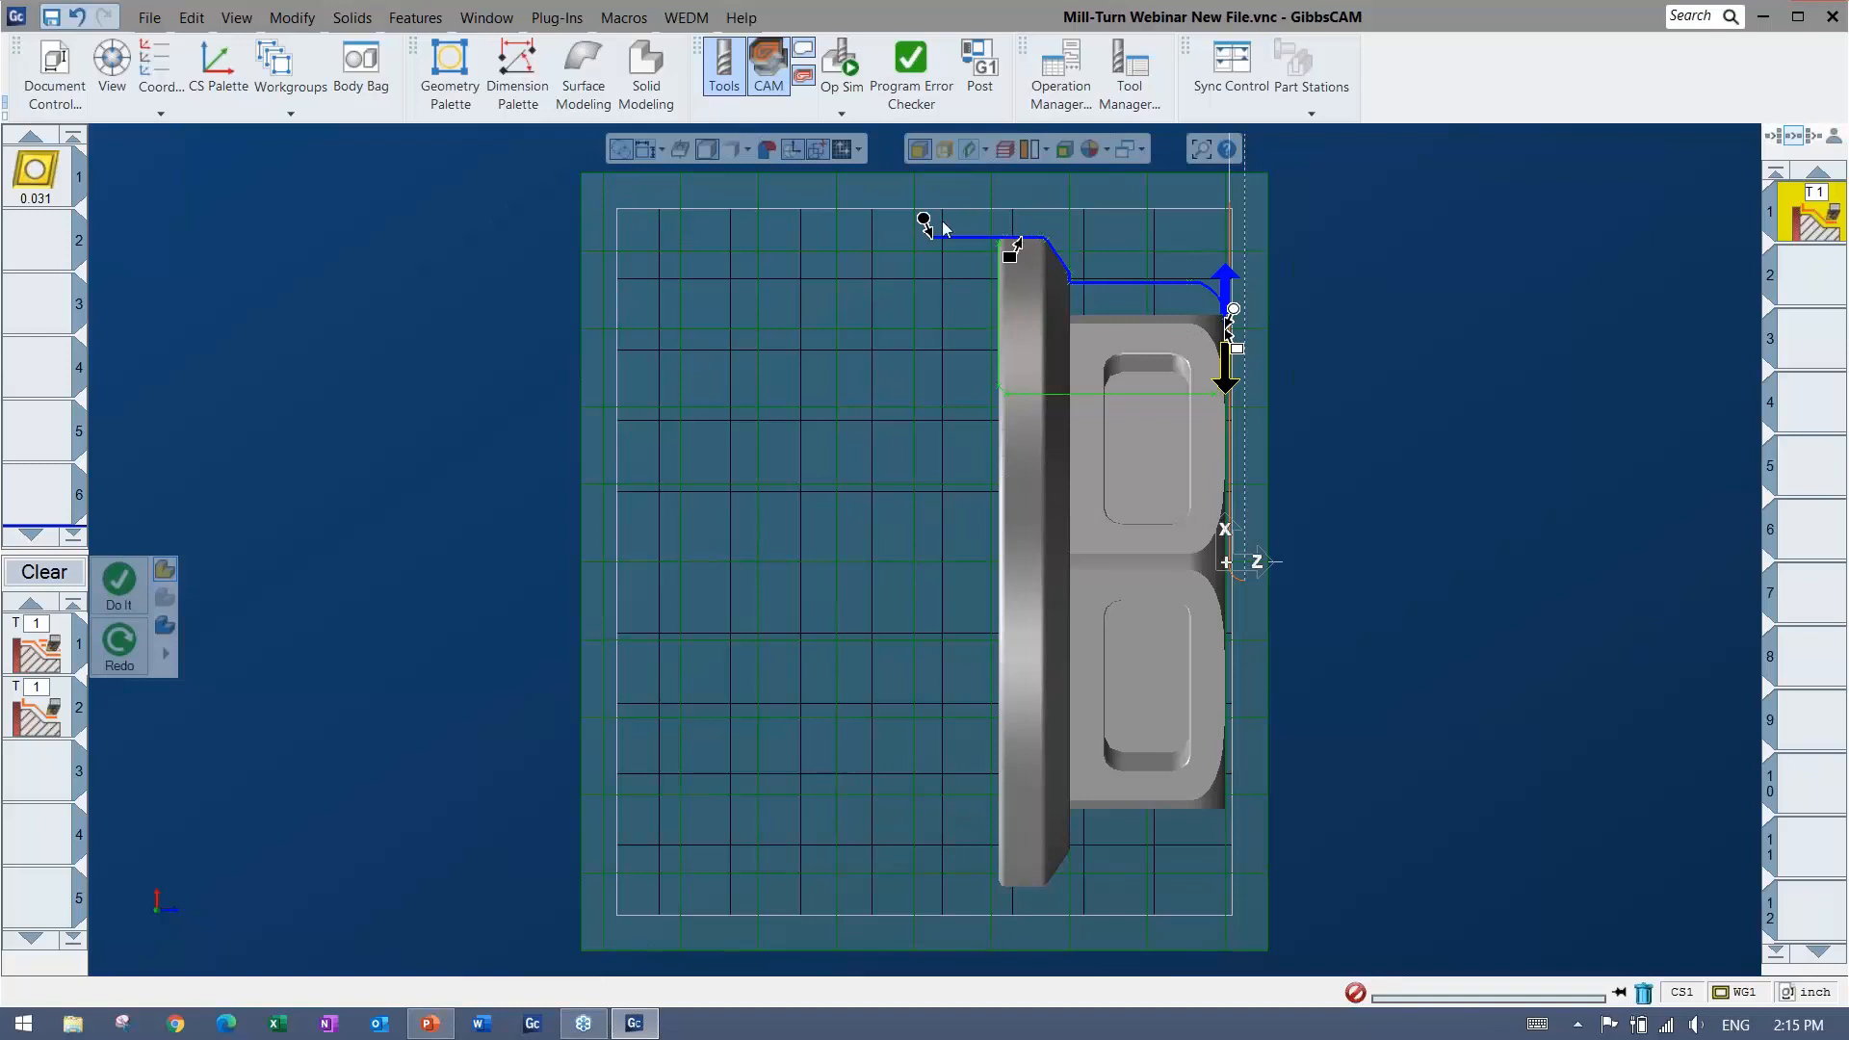
pyautogui.click(119, 582)
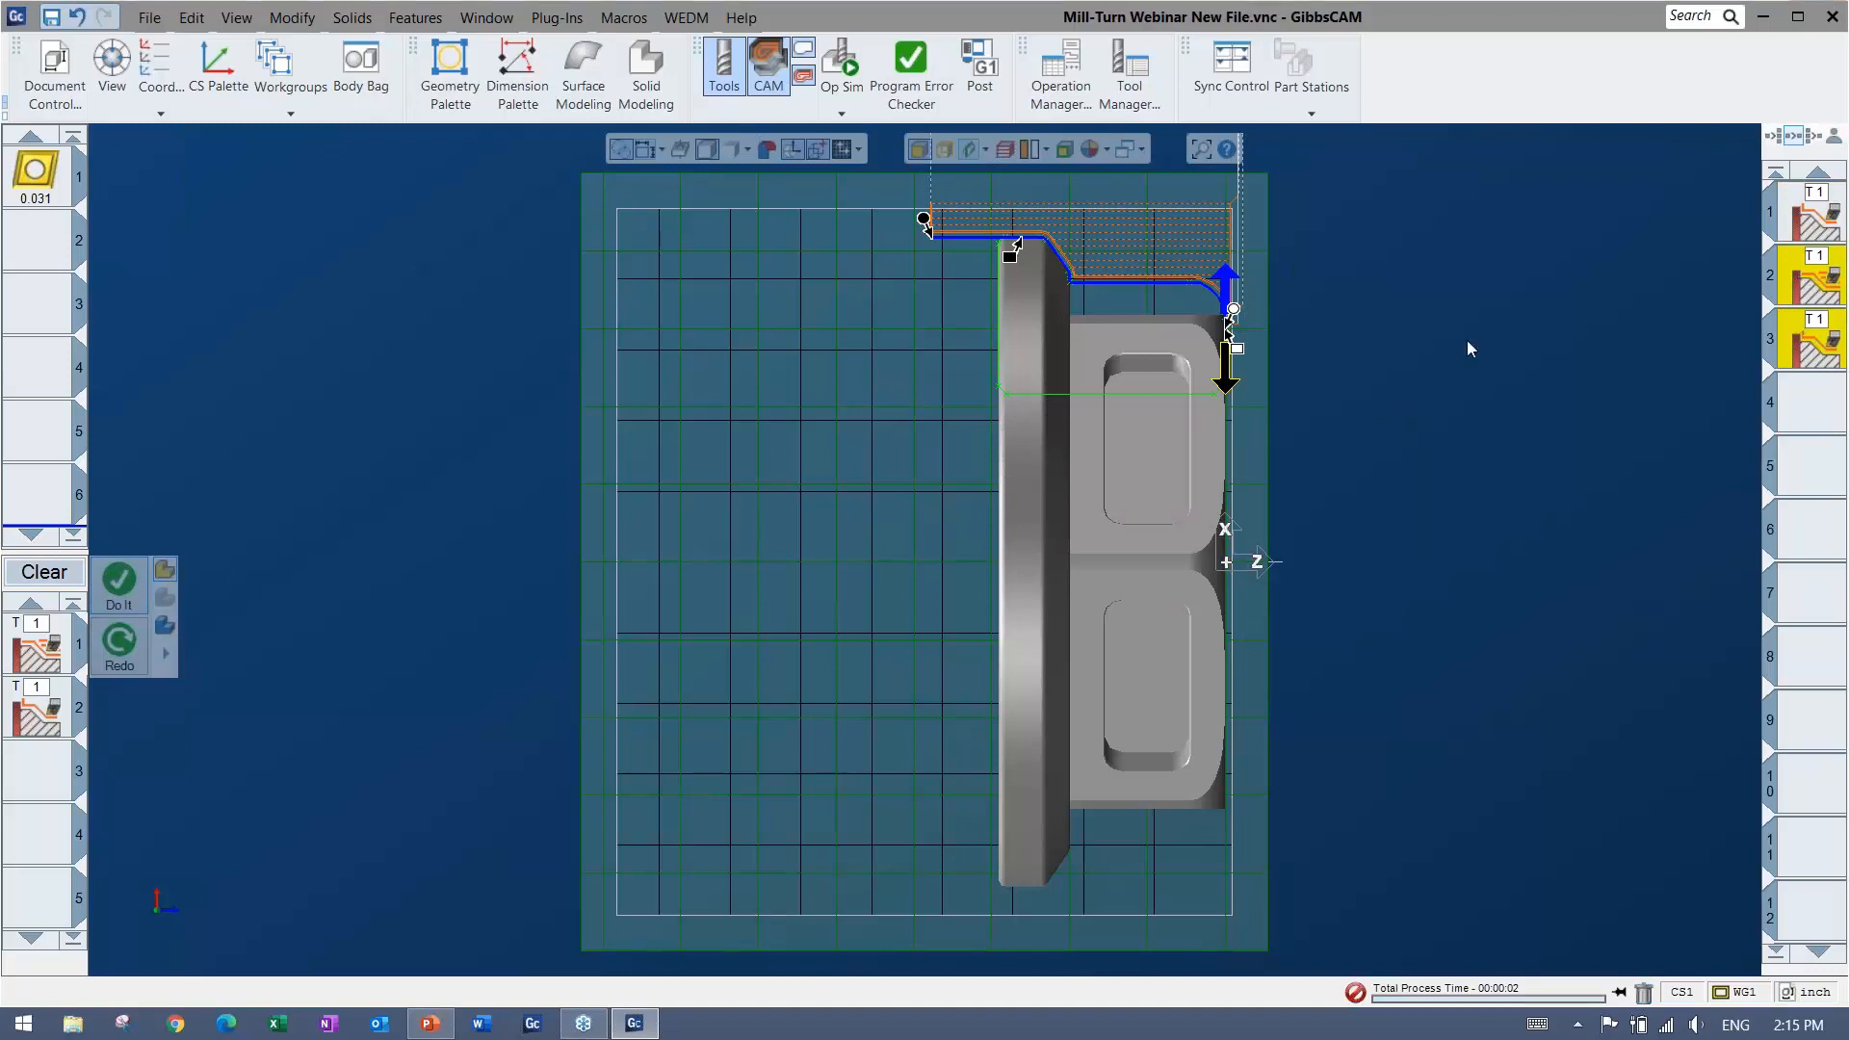
# Run the simulation of the outer-diameter roughing and contour operations at a faster speed, and rewind it
pyautogui.click(841, 63)
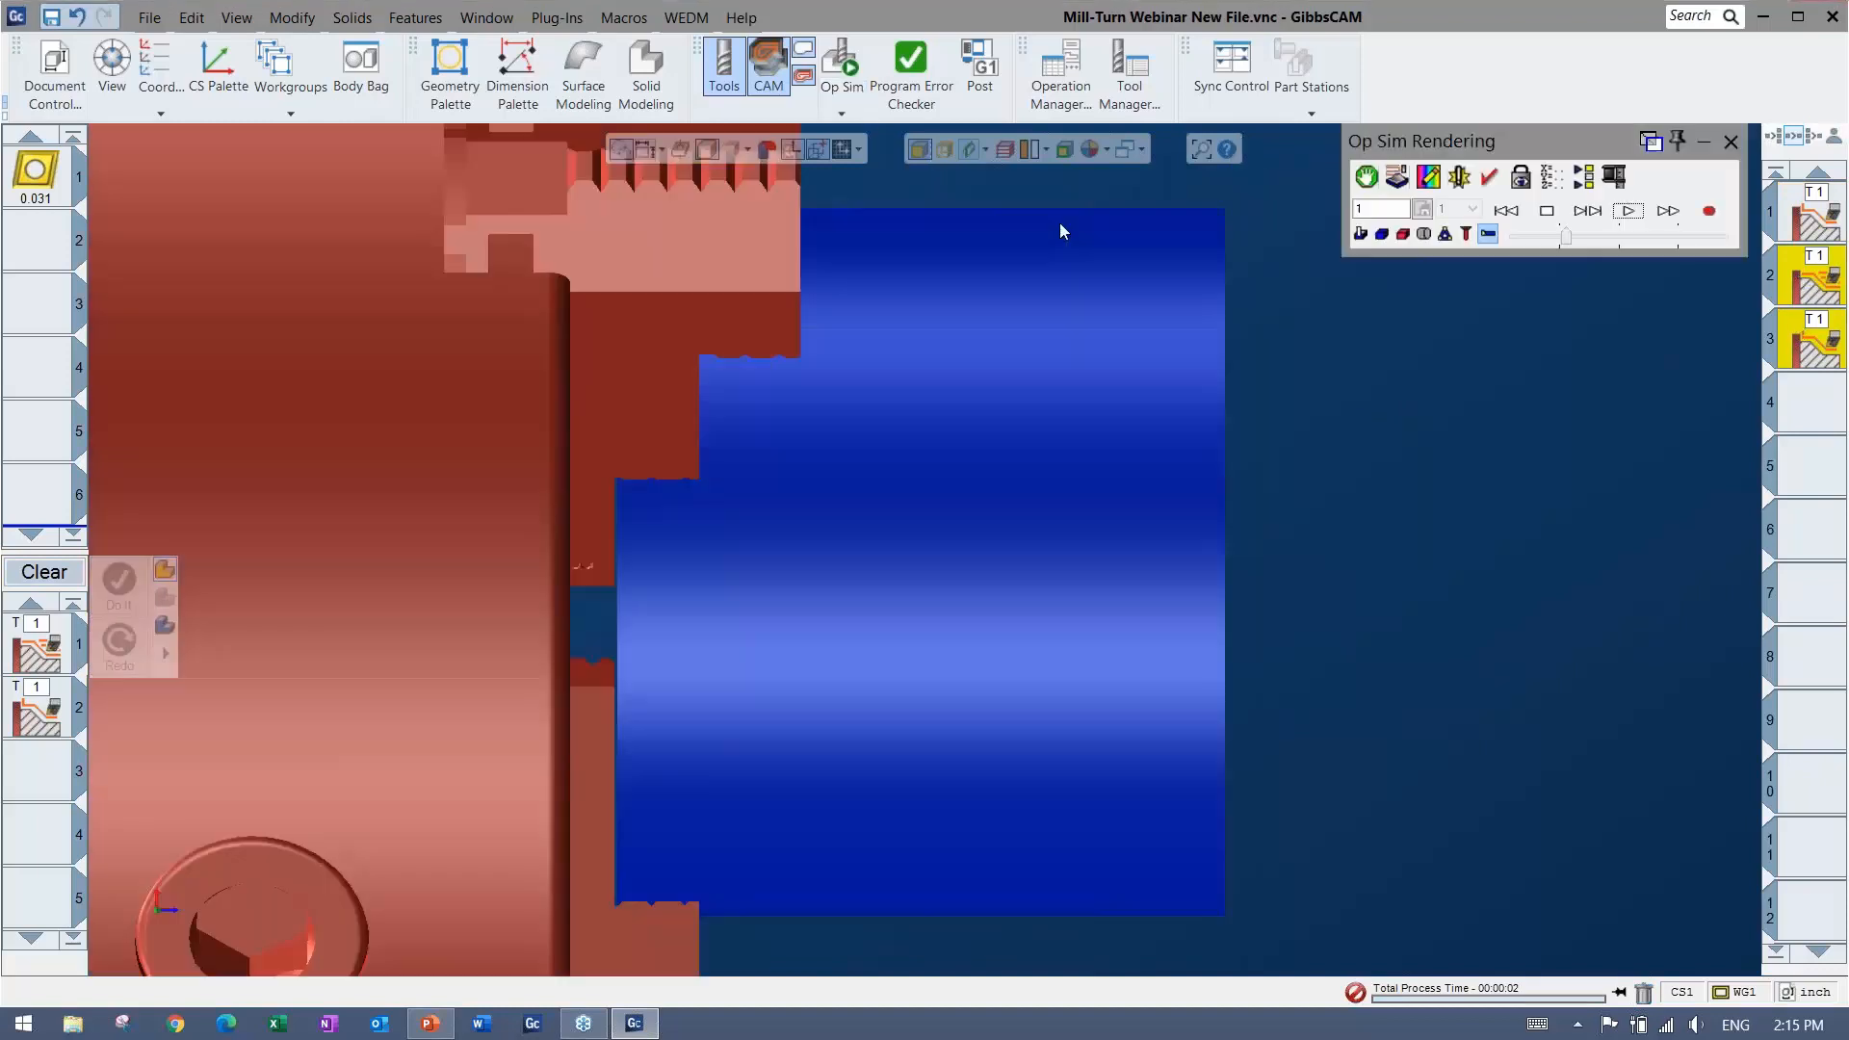
pyautogui.click(1627, 210)
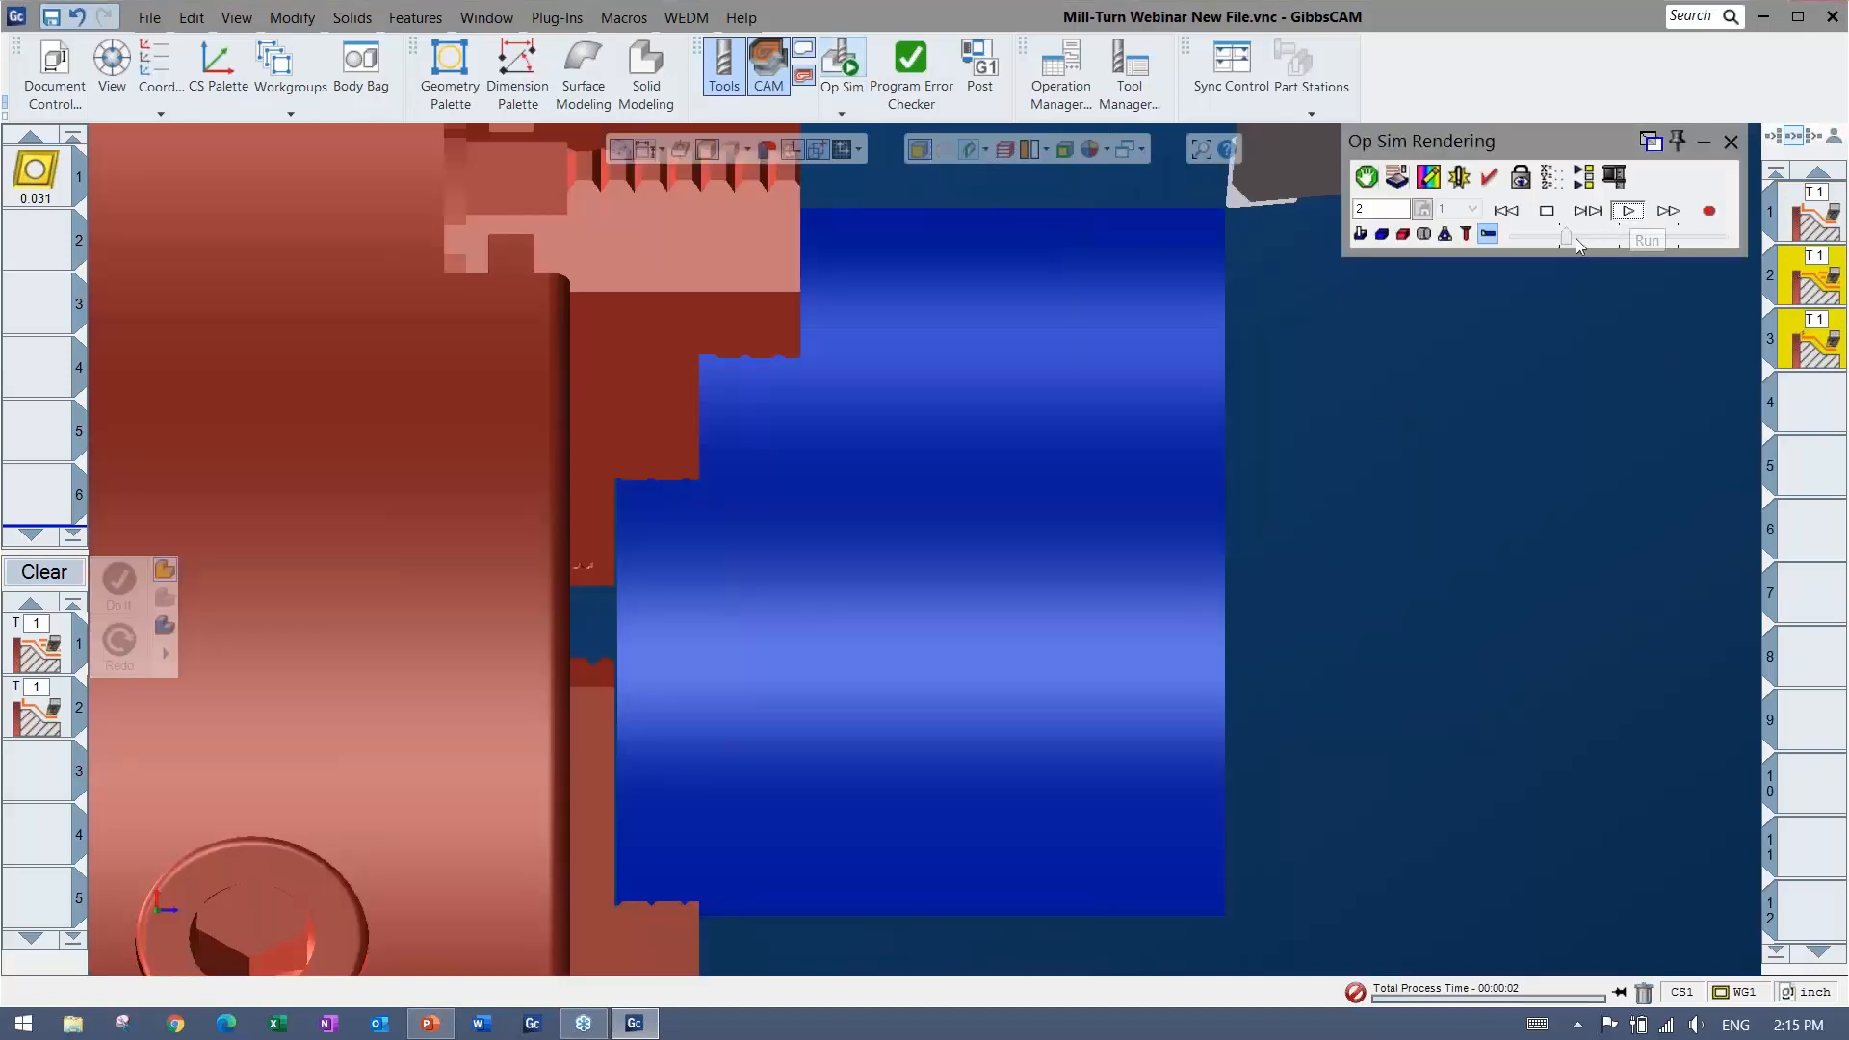
pyautogui.moveTo(1563, 237); pyautogui.dragTo(1613, 237)
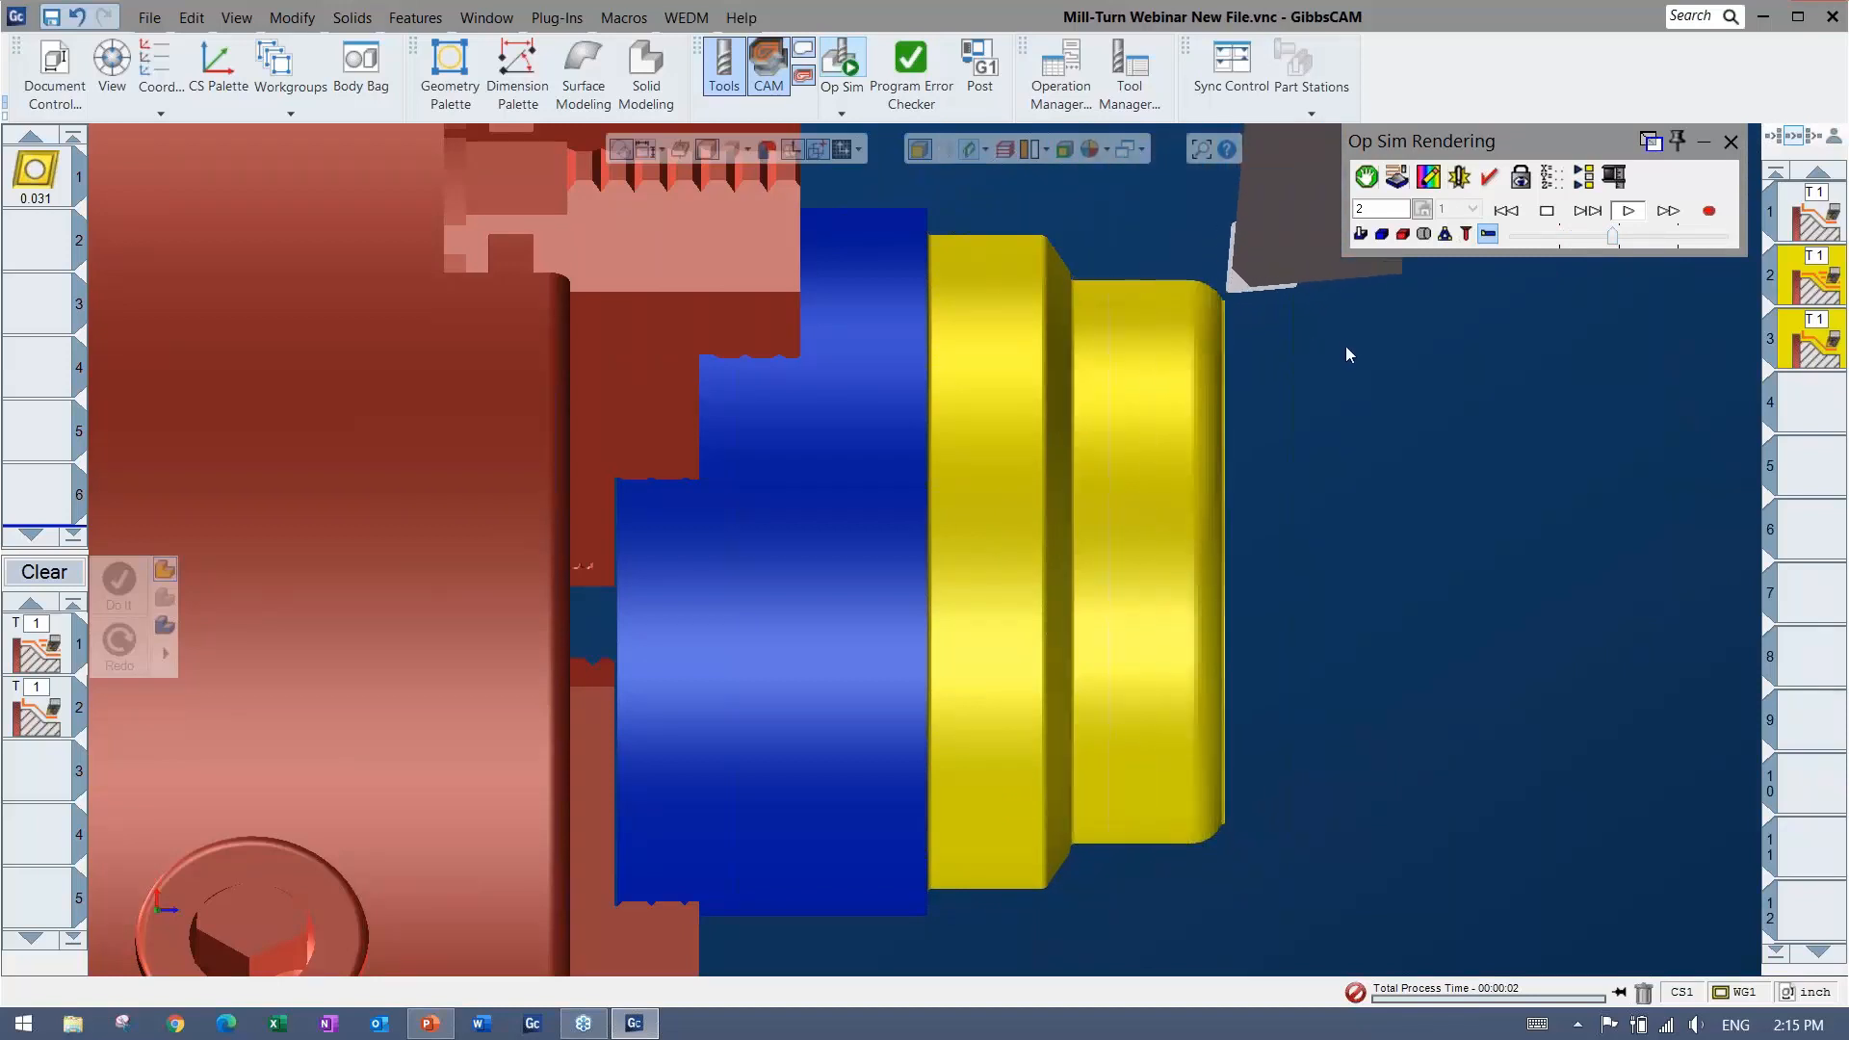
pyautogui.click(1513, 215)
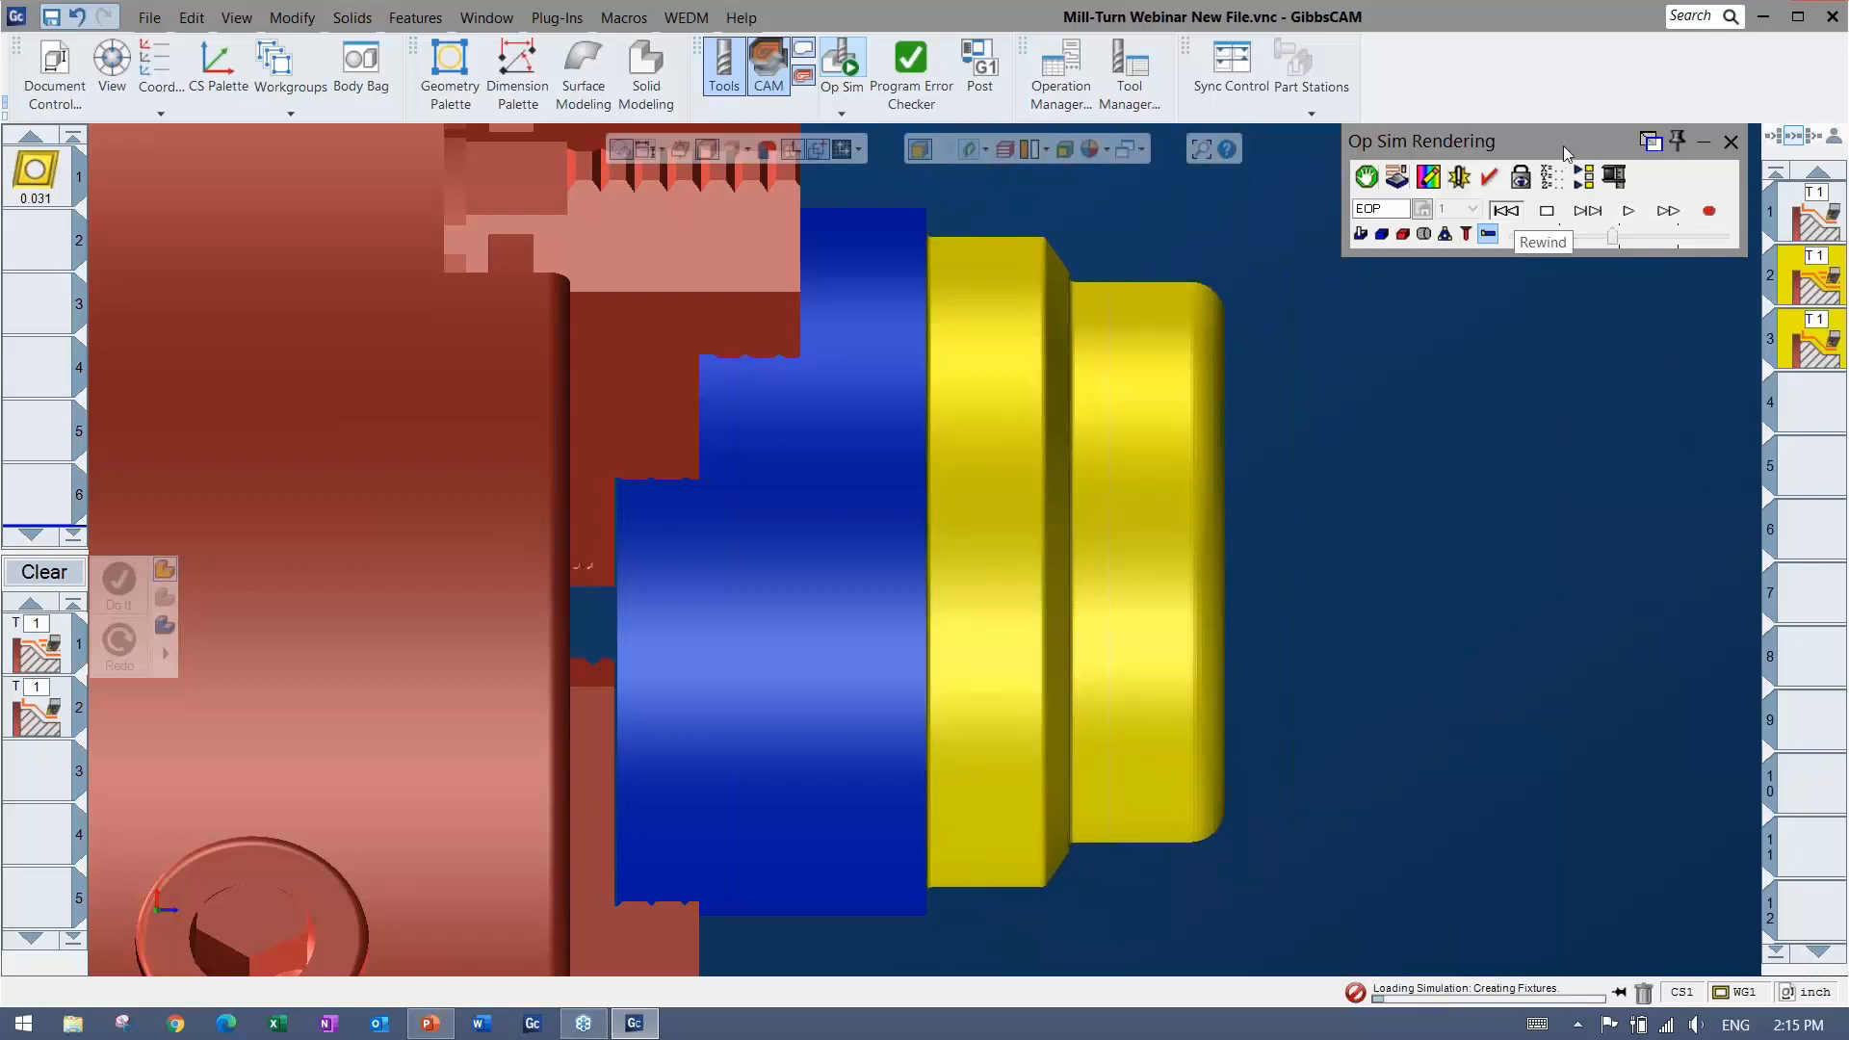
# Close the simulation and load the saved uDrill process list from the Mill-Turn Webinar folder
pyautogui.click(1729, 143)
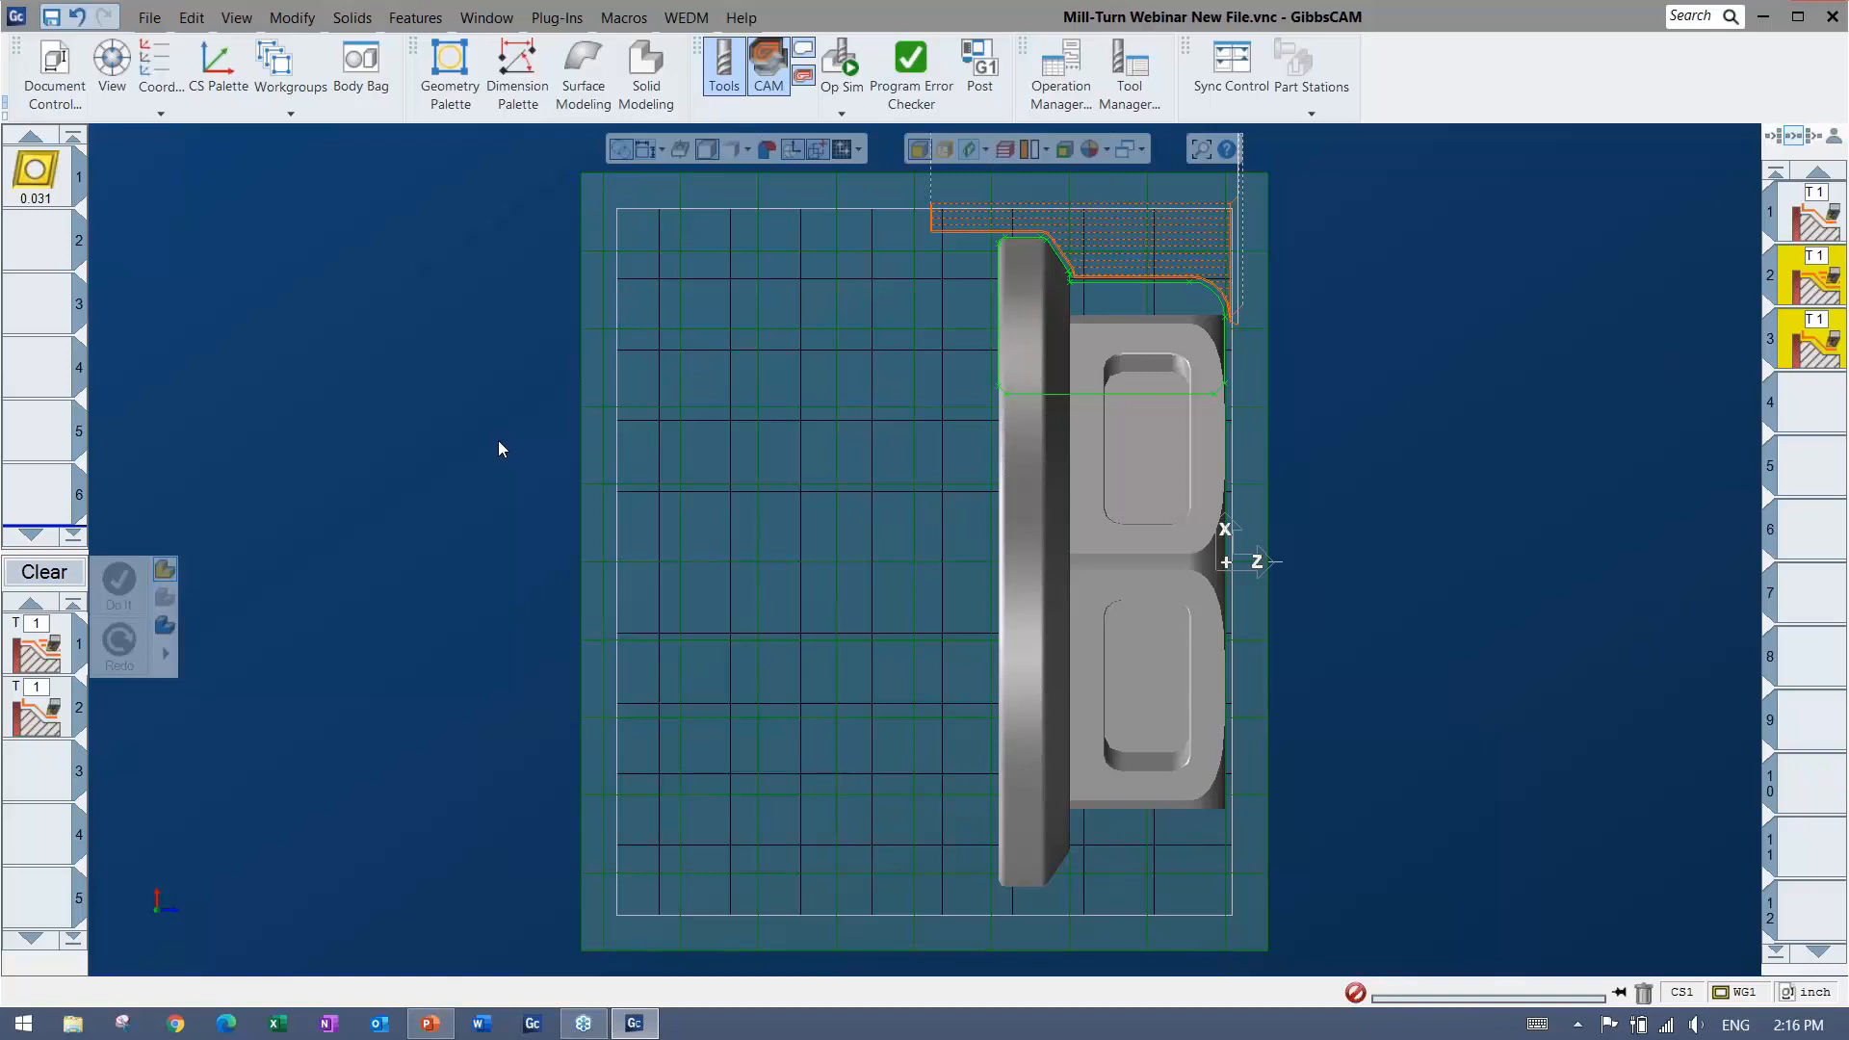
pyautogui.scroll(-1, 497, 459)
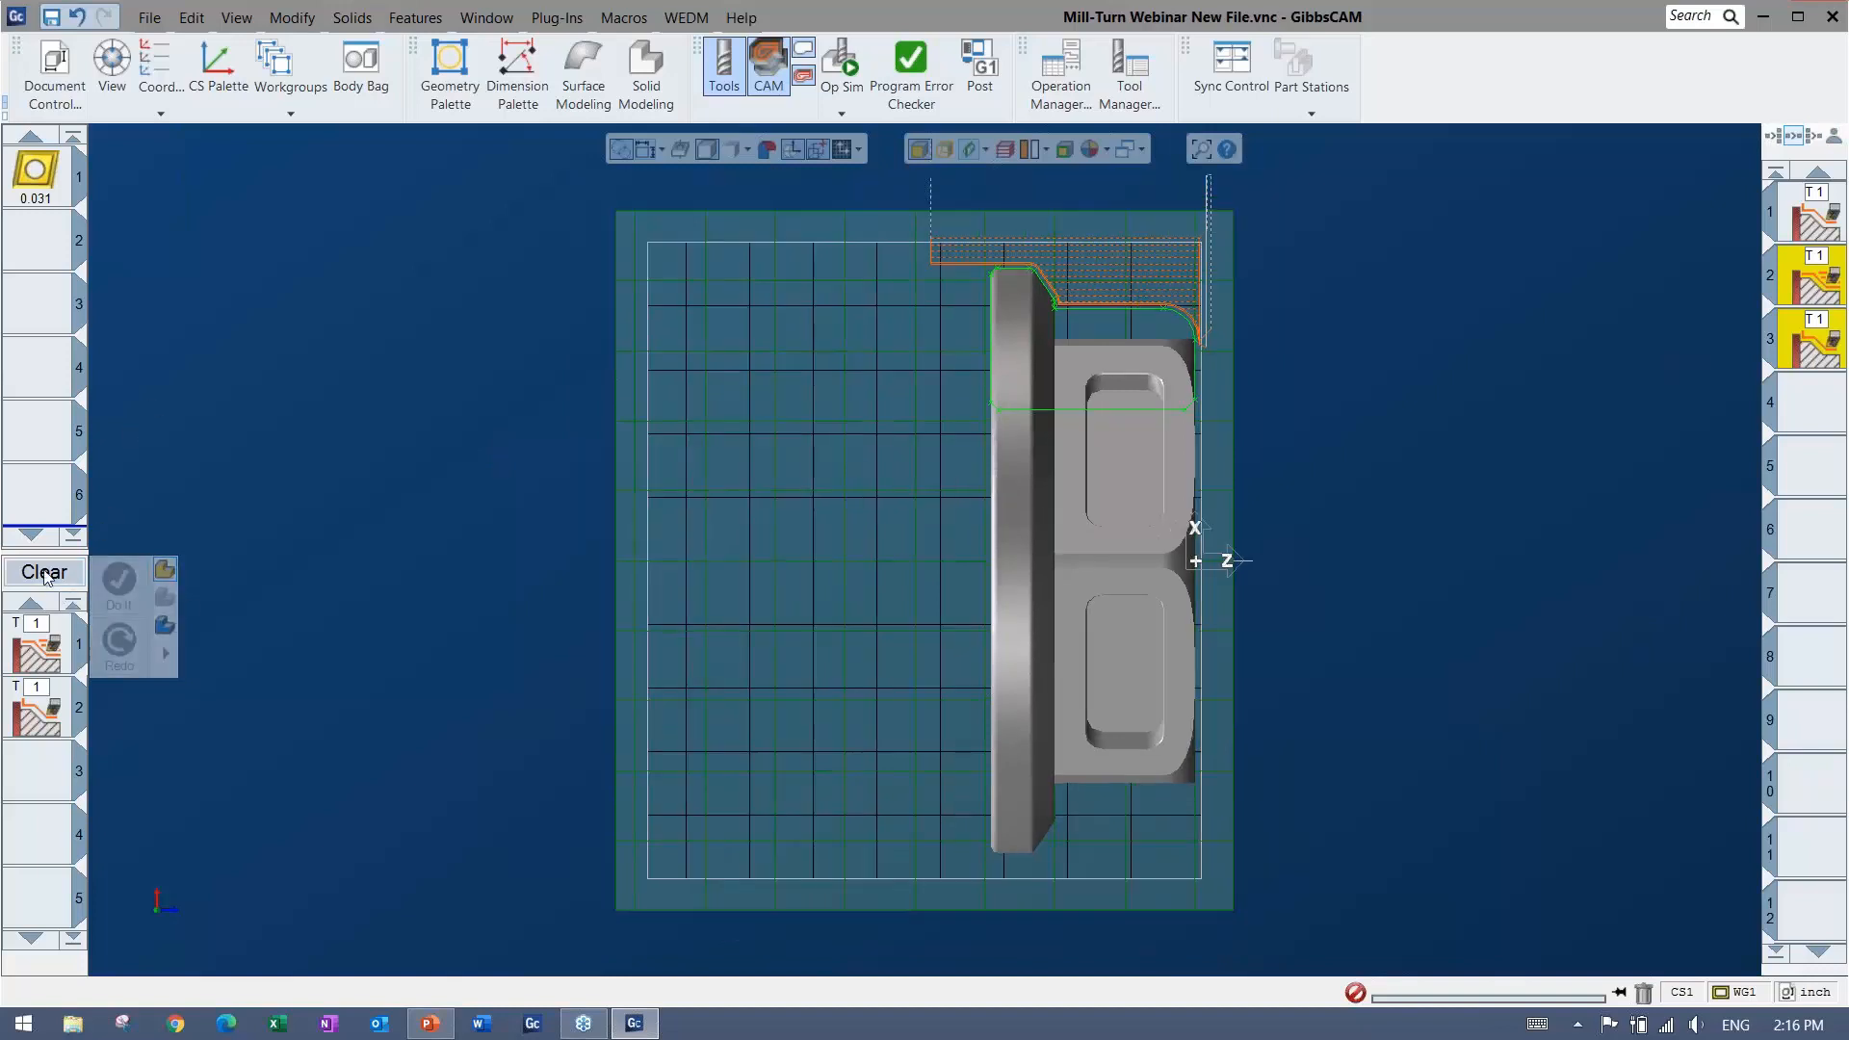
pyautogui.rightClick(12, 632)
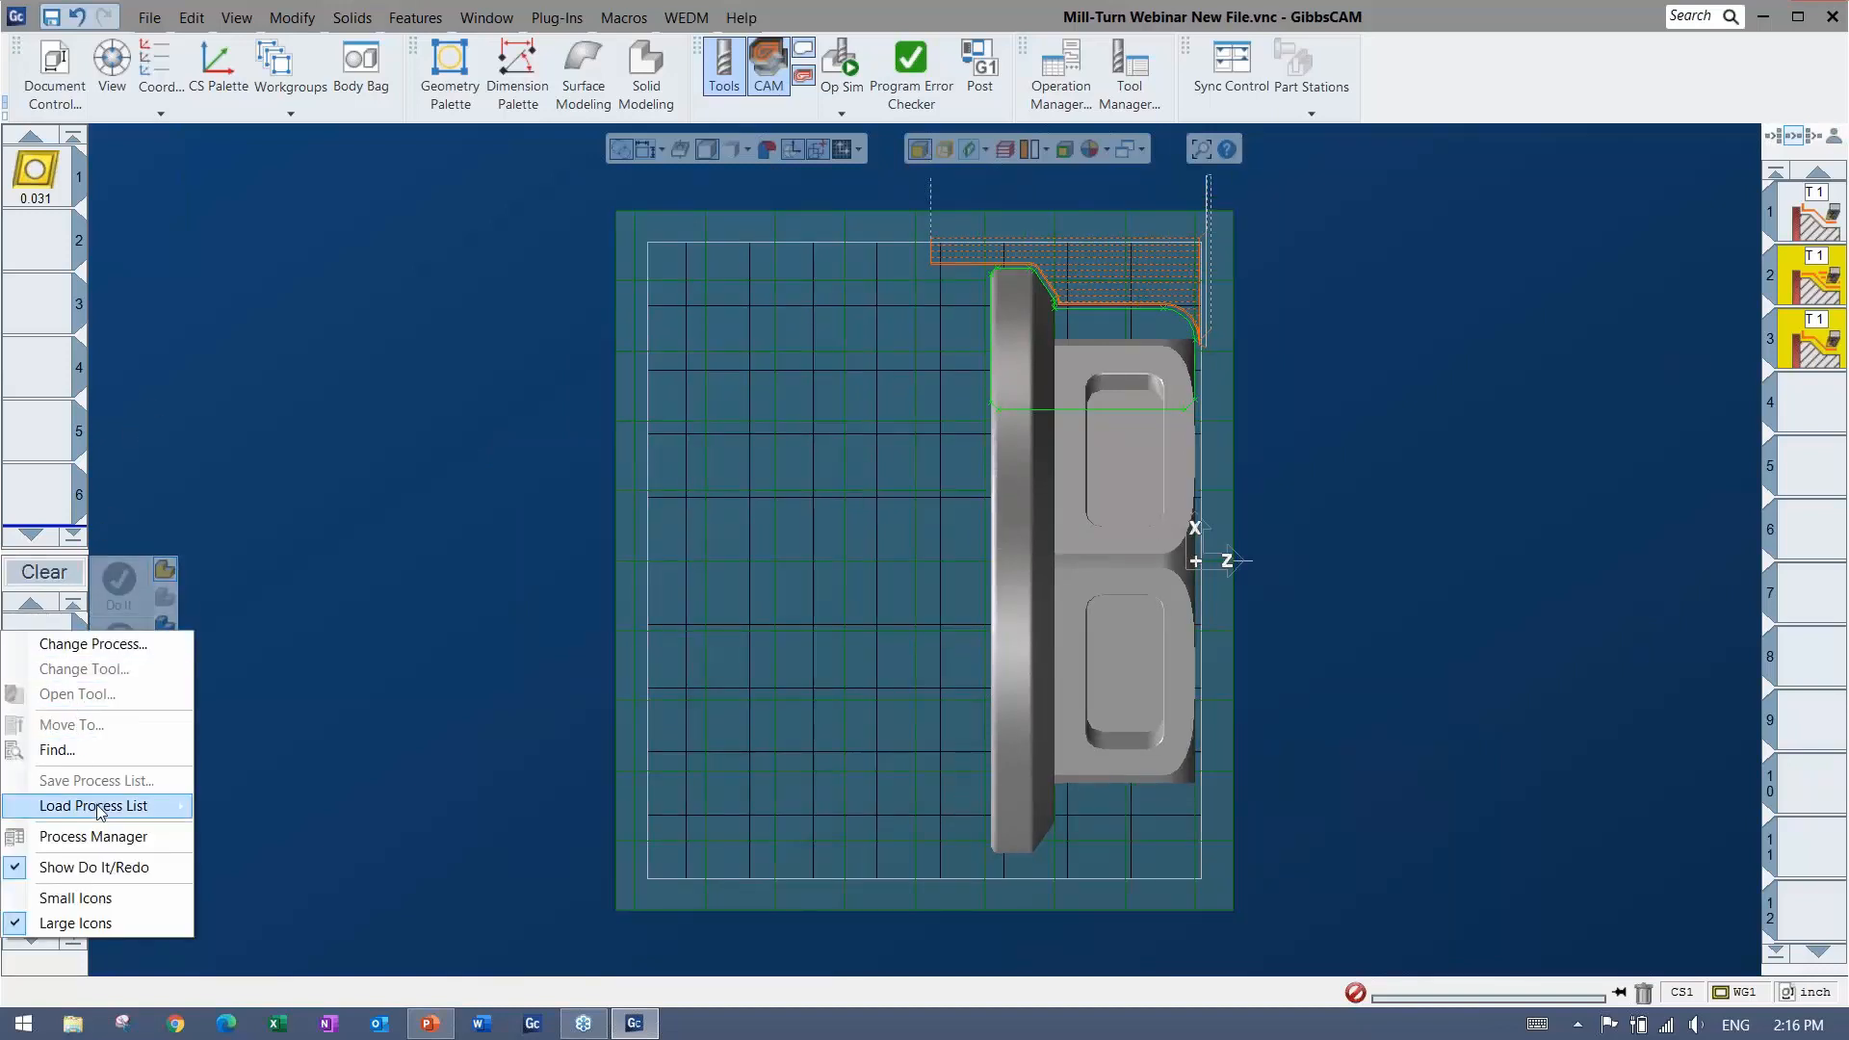
pyautogui.moveTo(115, 804)
pyautogui.moveTo(299, 866)
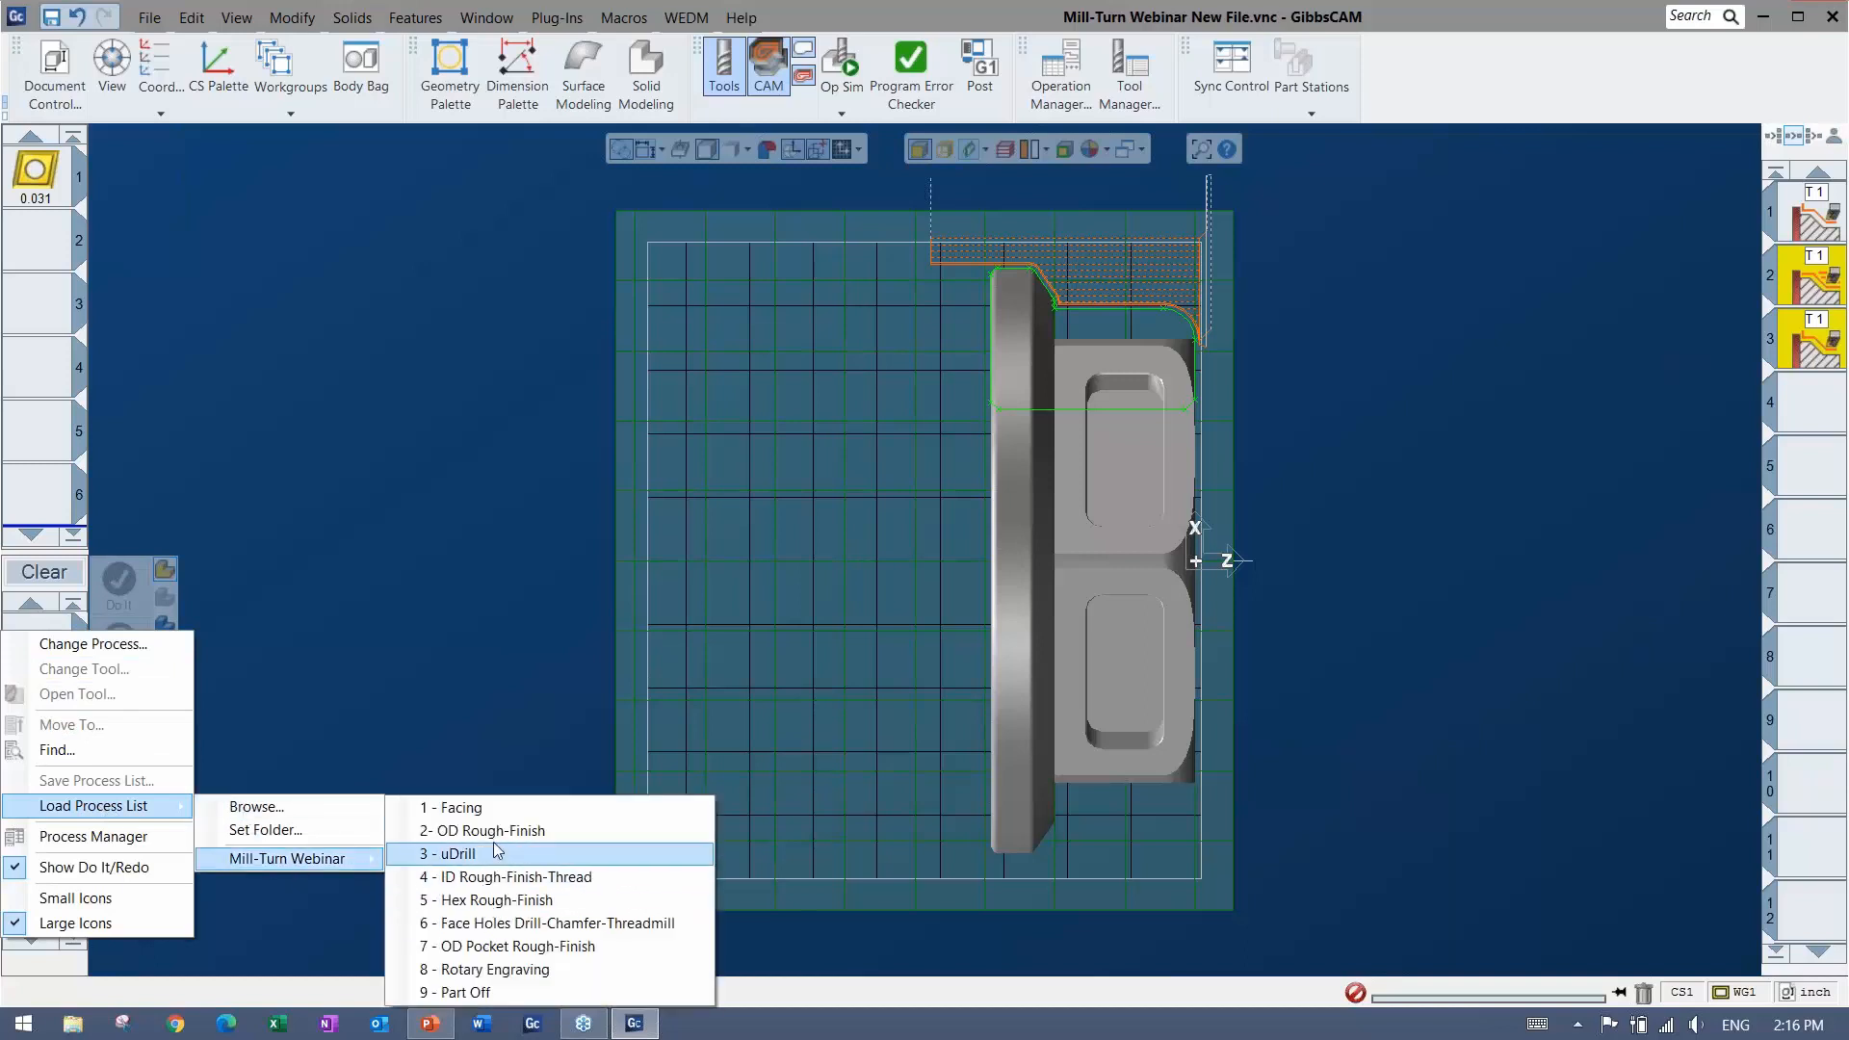
pyautogui.click(488, 854)
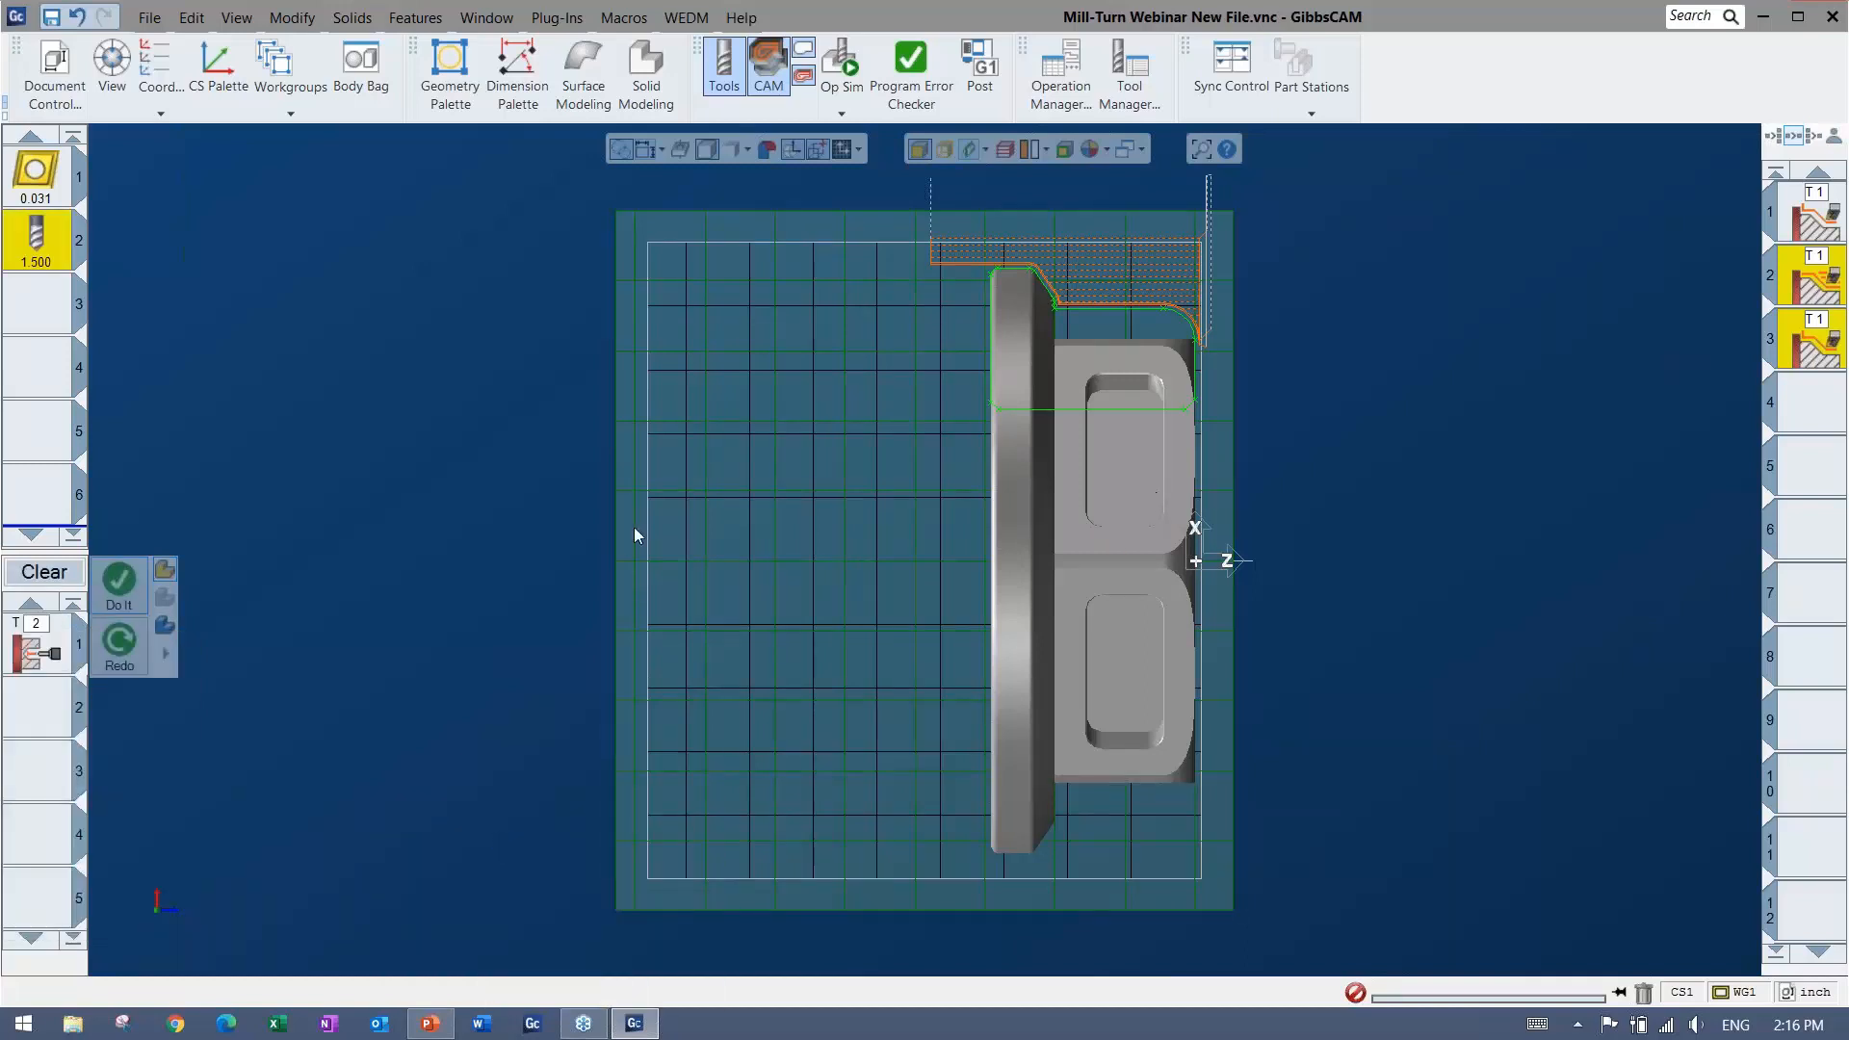
# Review the drill's hole process settings and the milling and turning process types available for it, leaving them as they are
pyautogui.click(34, 653)
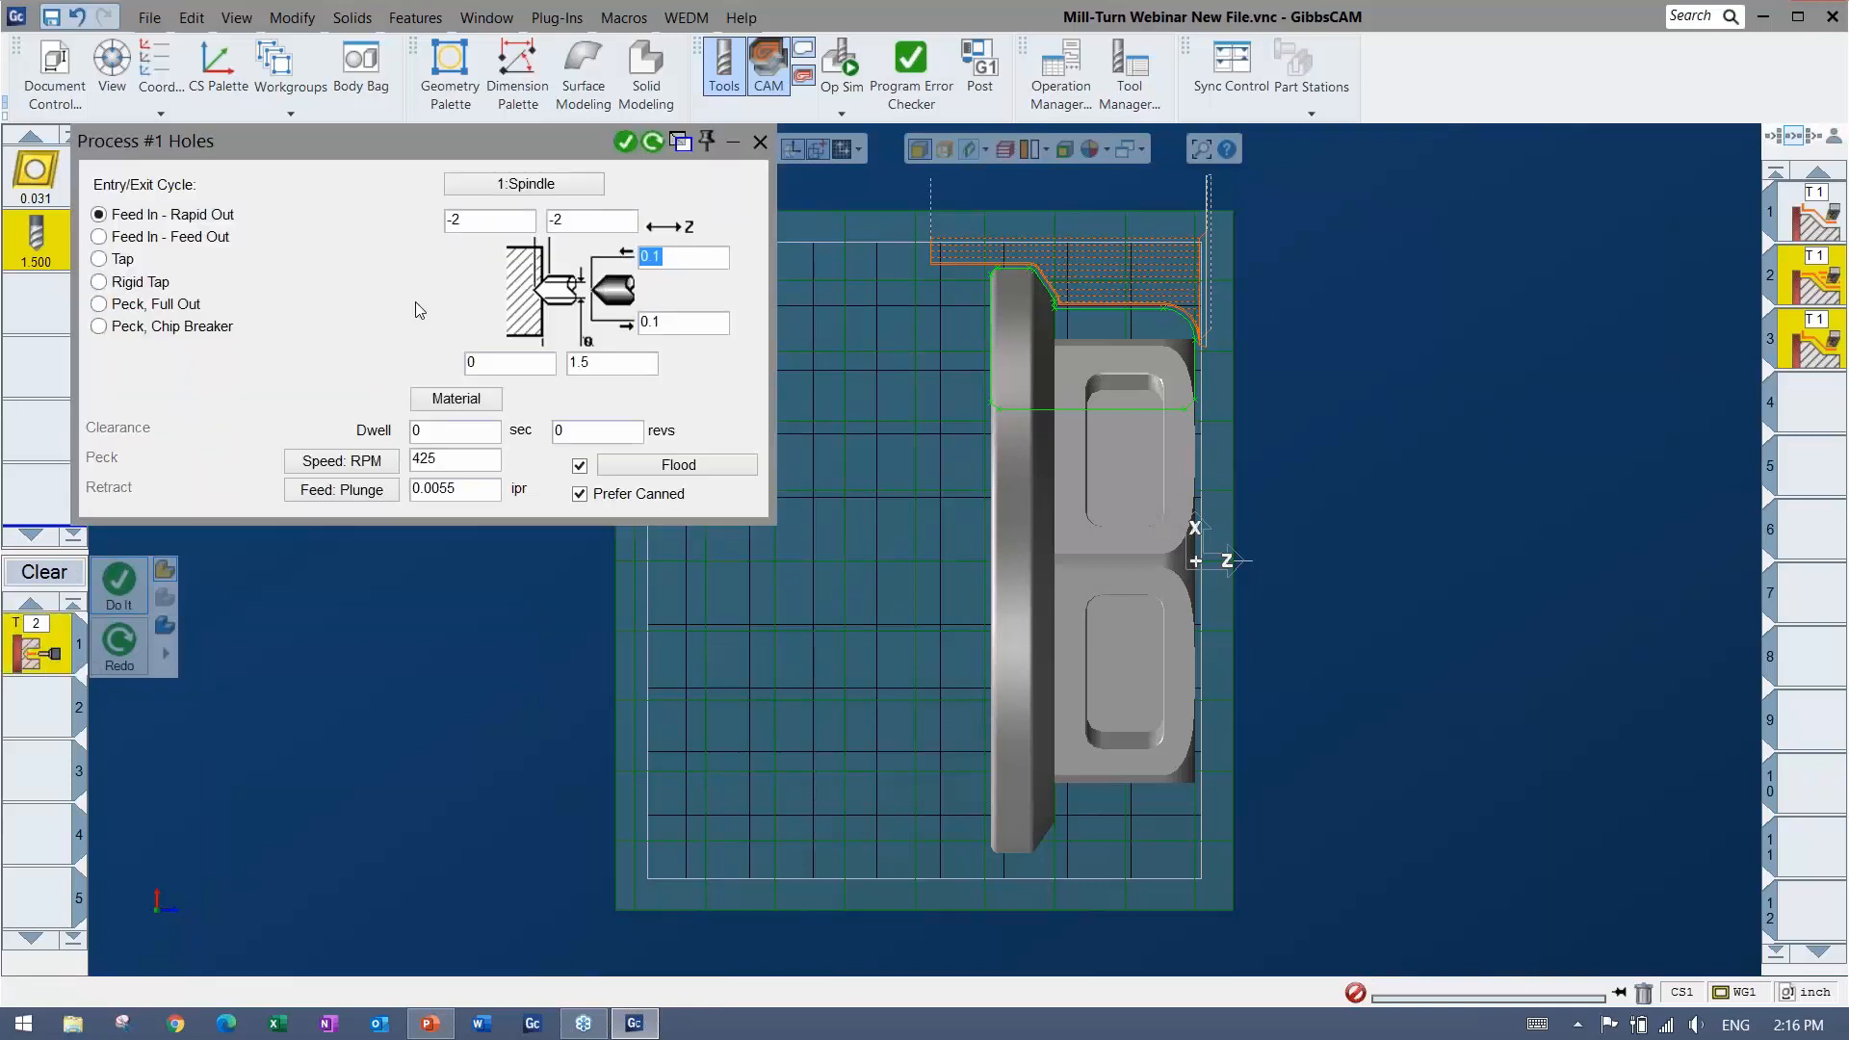
pyautogui.click(760, 141)
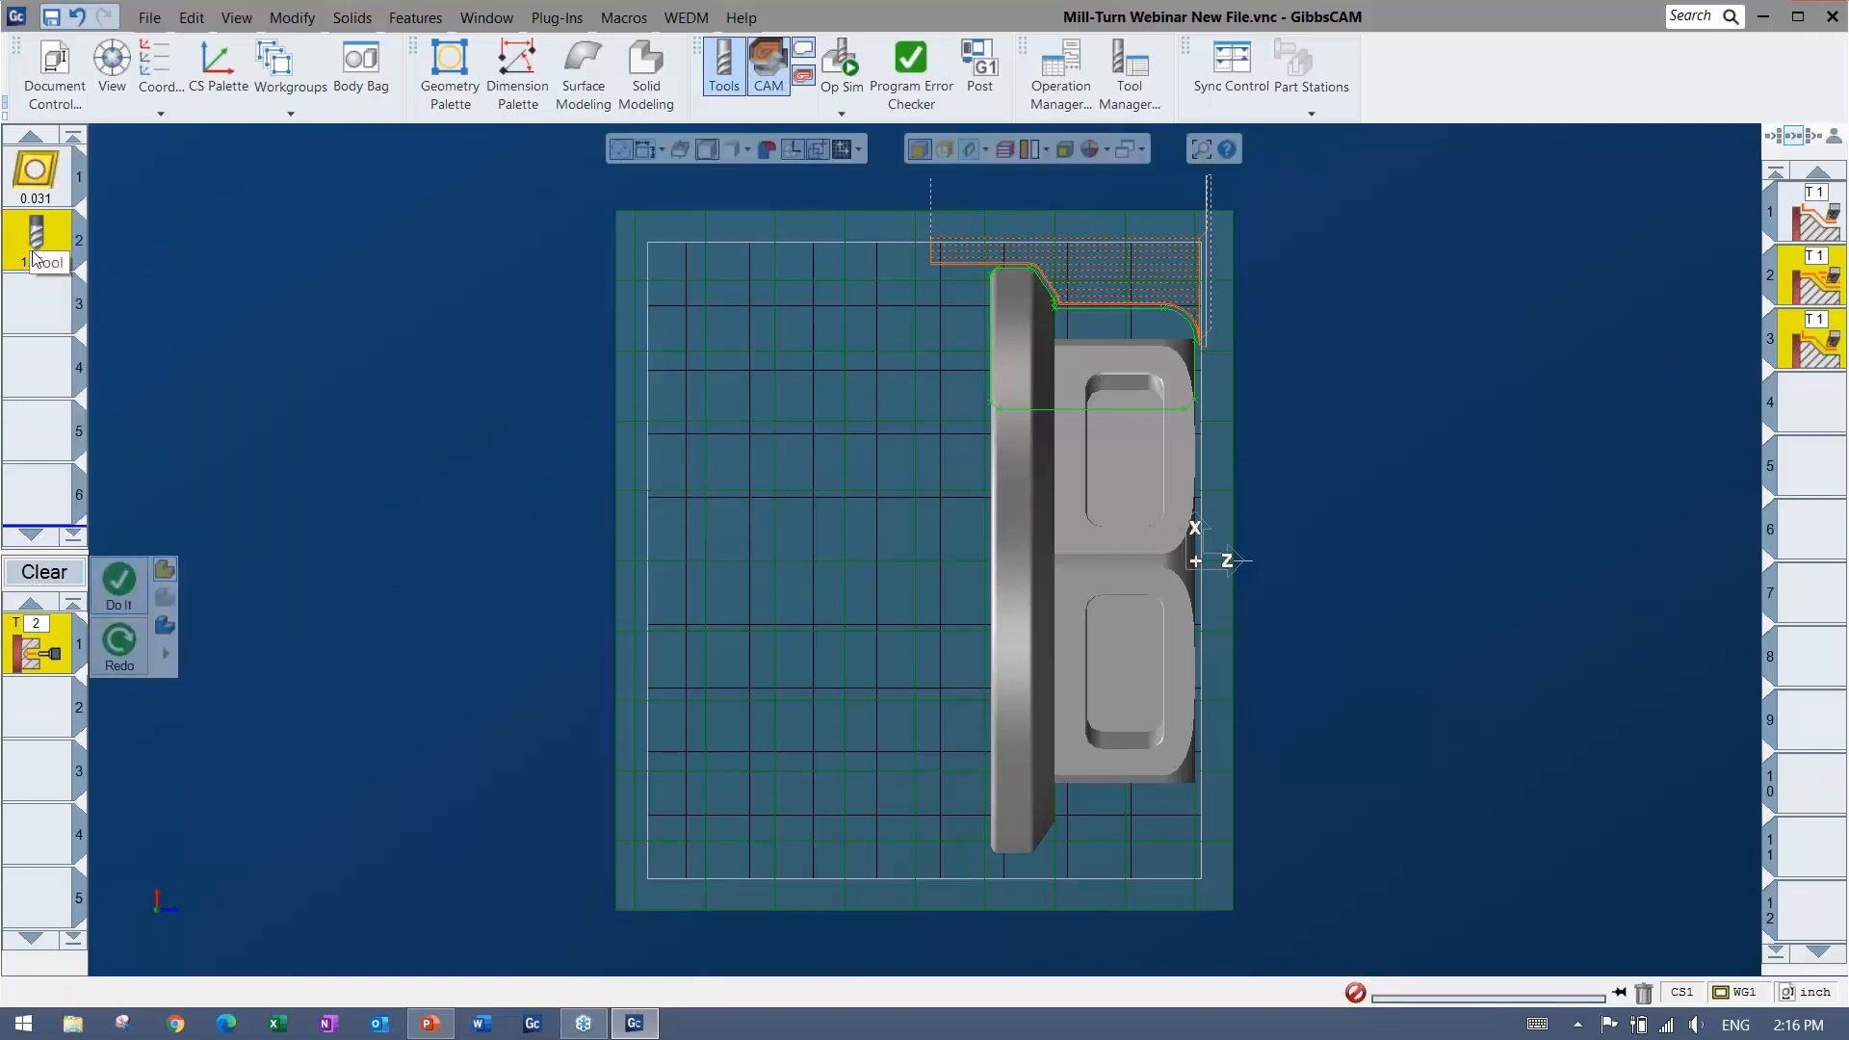
pyautogui.rightClick(34, 645)
pyautogui.click(57, 660)
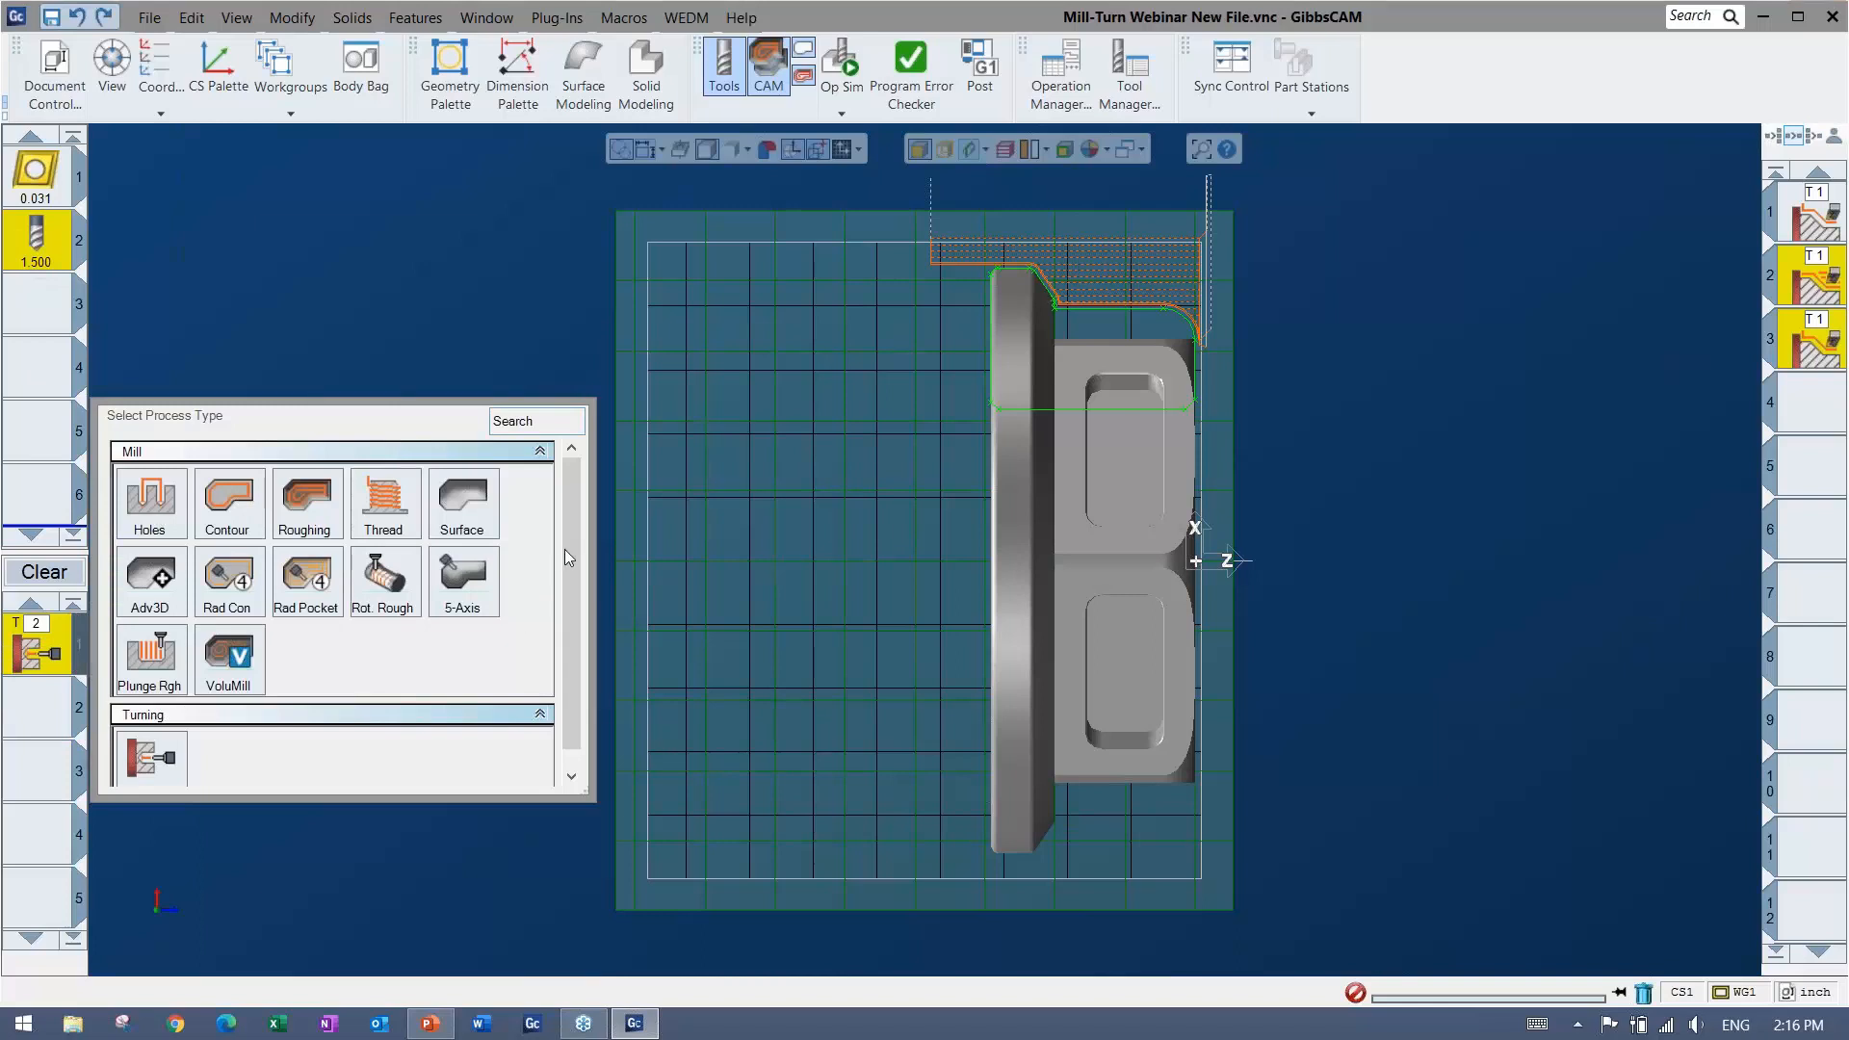
pyautogui.scroll(-1, 555, 585)
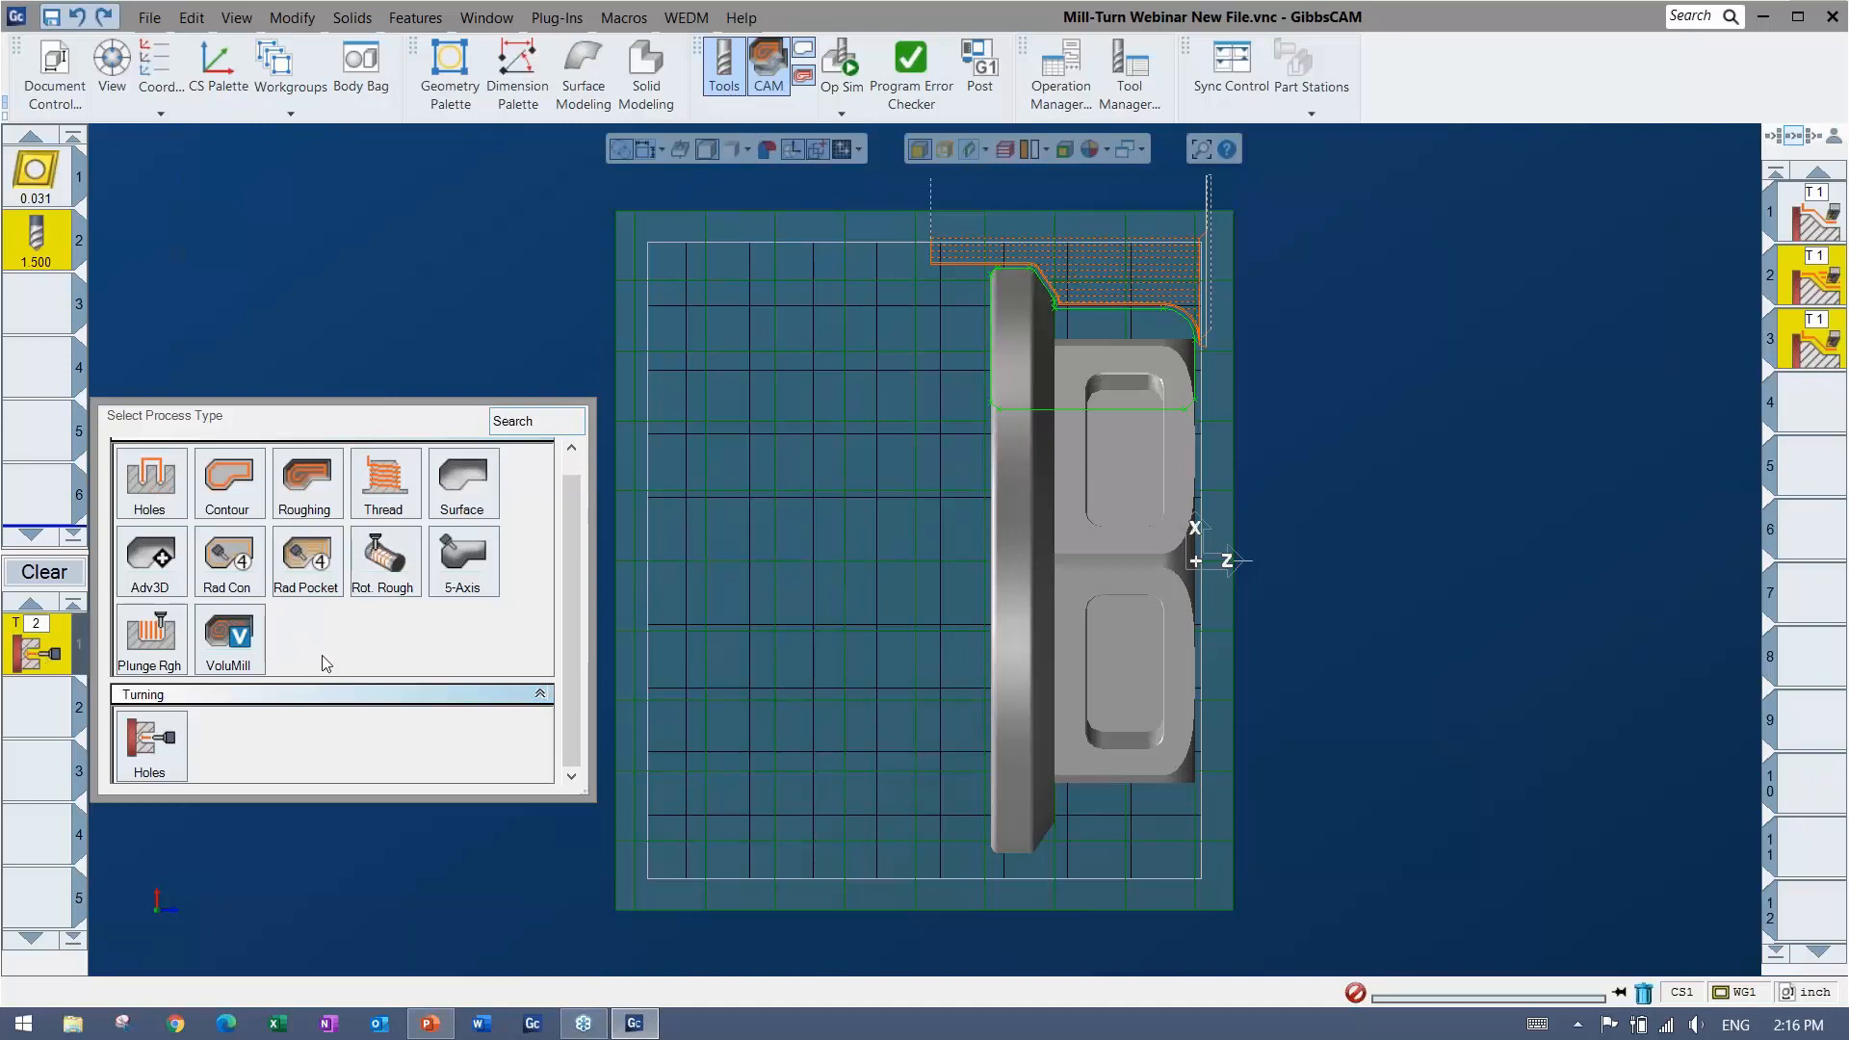
pyautogui.click(27, 701)
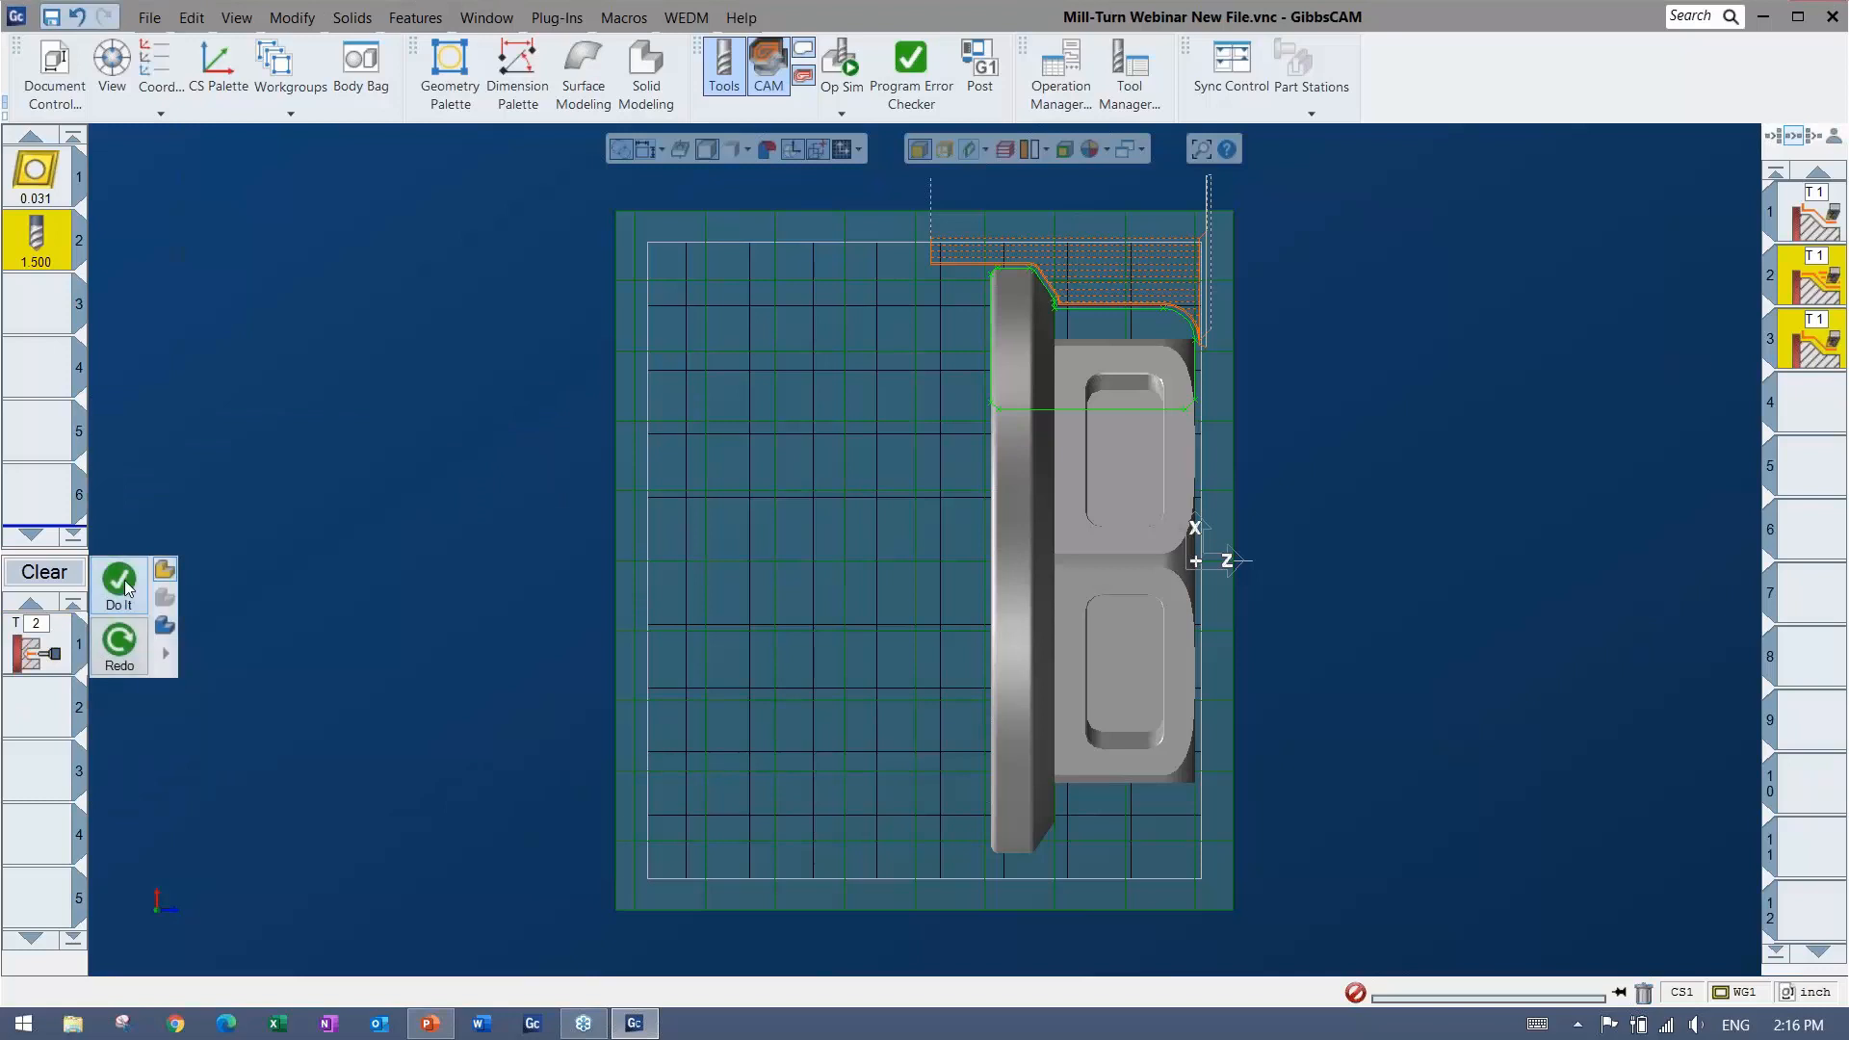
# Create the center drilling operation and replace the process list with the saved ID Rough-Finish-Thread list
pyautogui.click(120, 581)
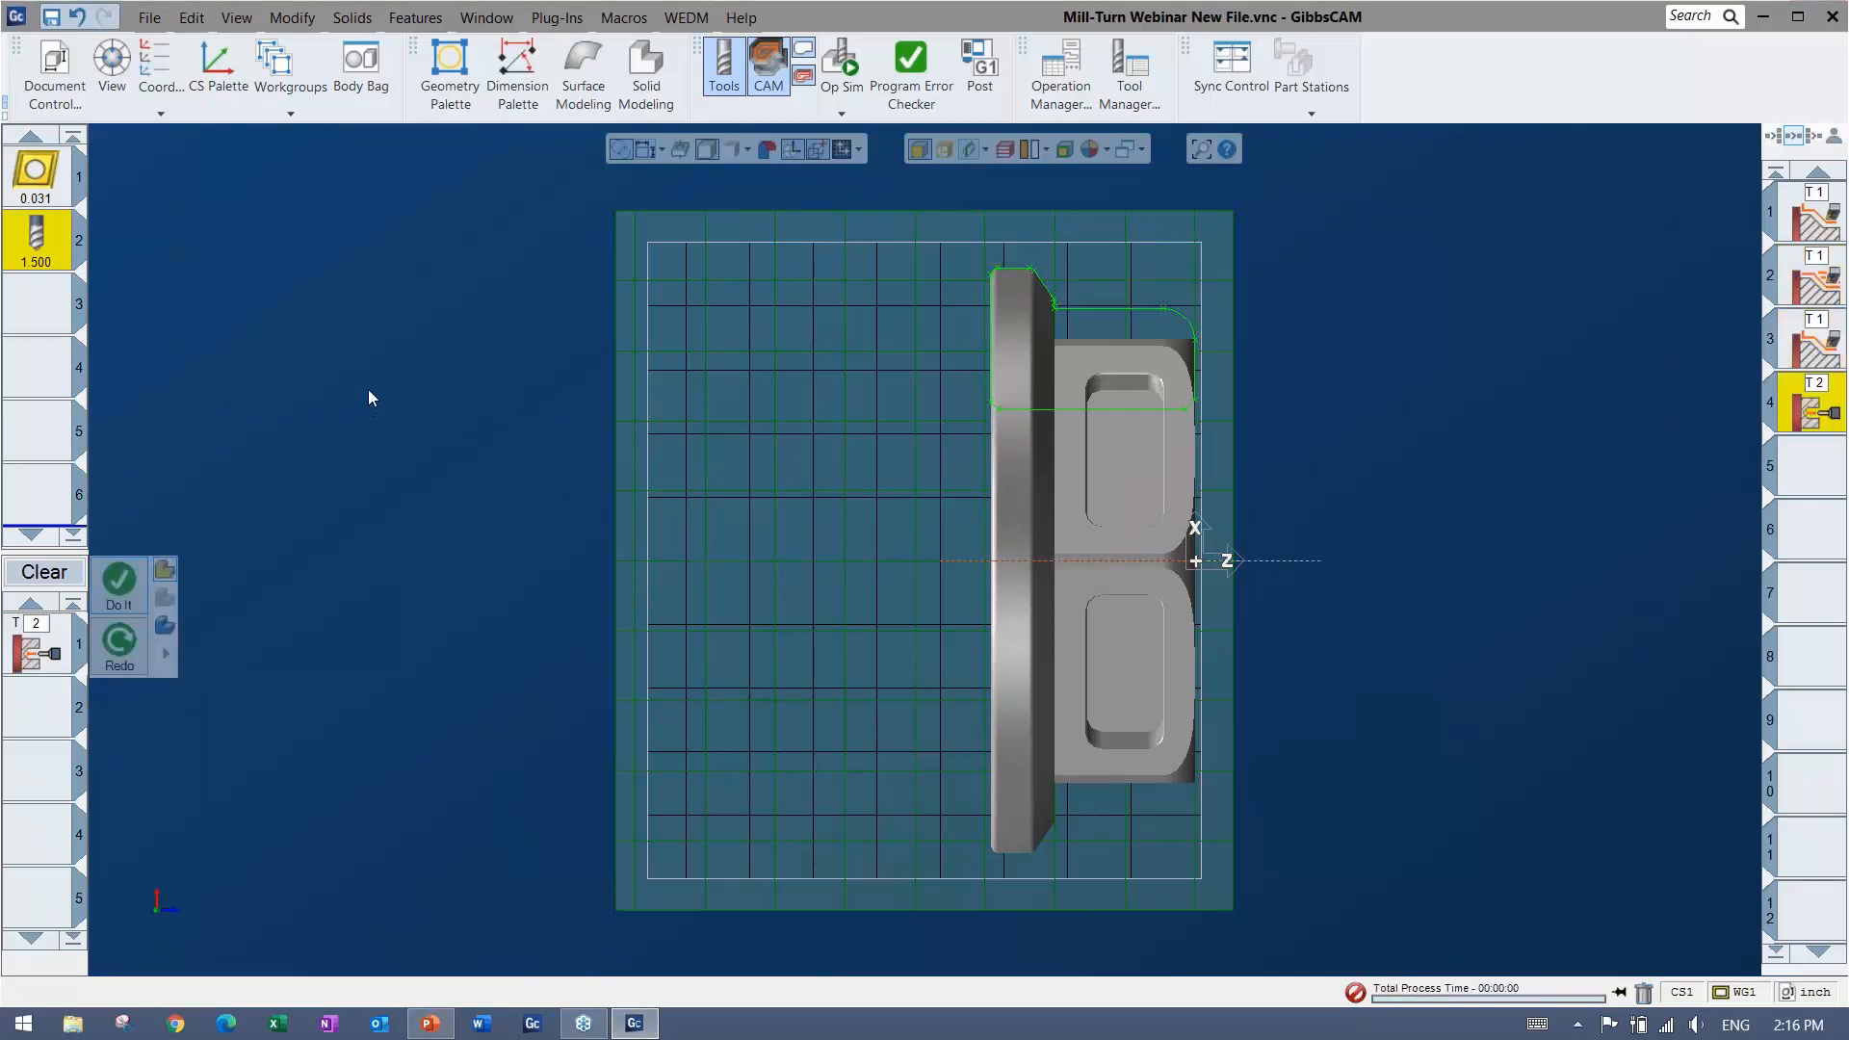
pyautogui.click(48, 577)
pyautogui.rightClick(43, 635)
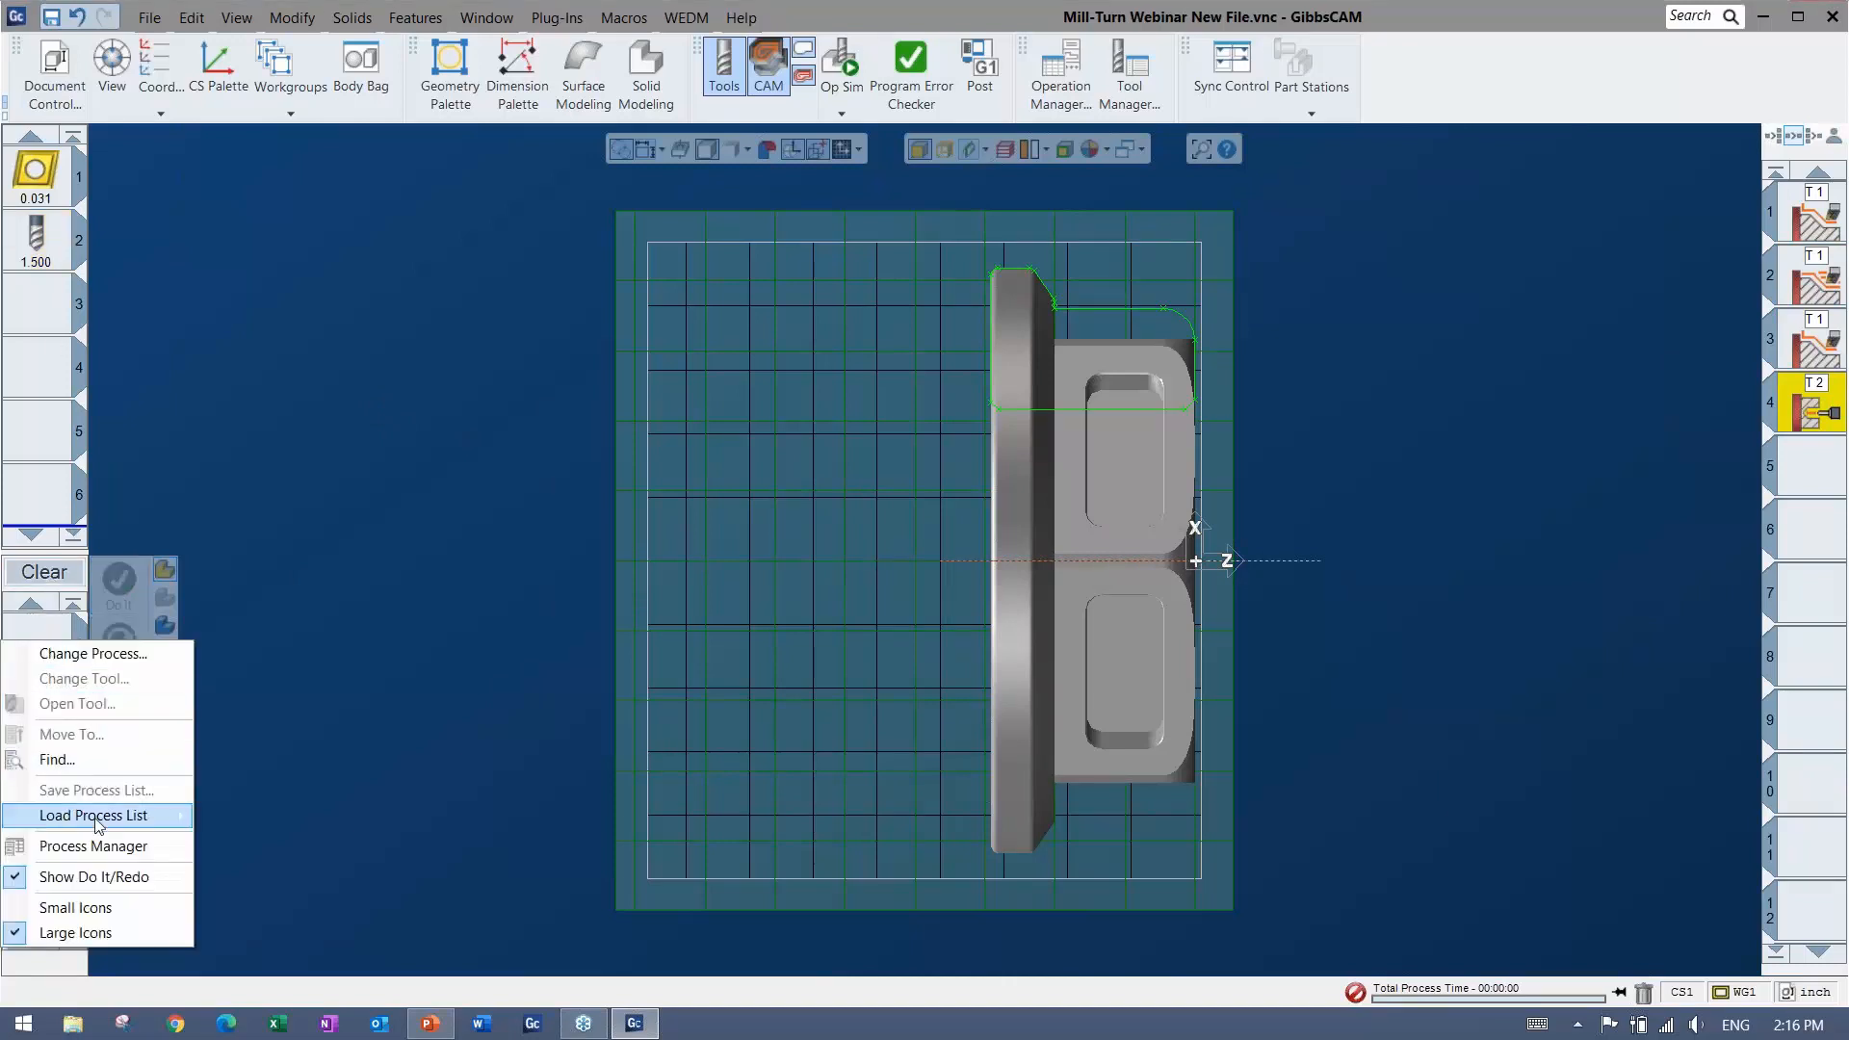
pyautogui.moveTo(96, 815)
pyautogui.moveTo(291, 872)
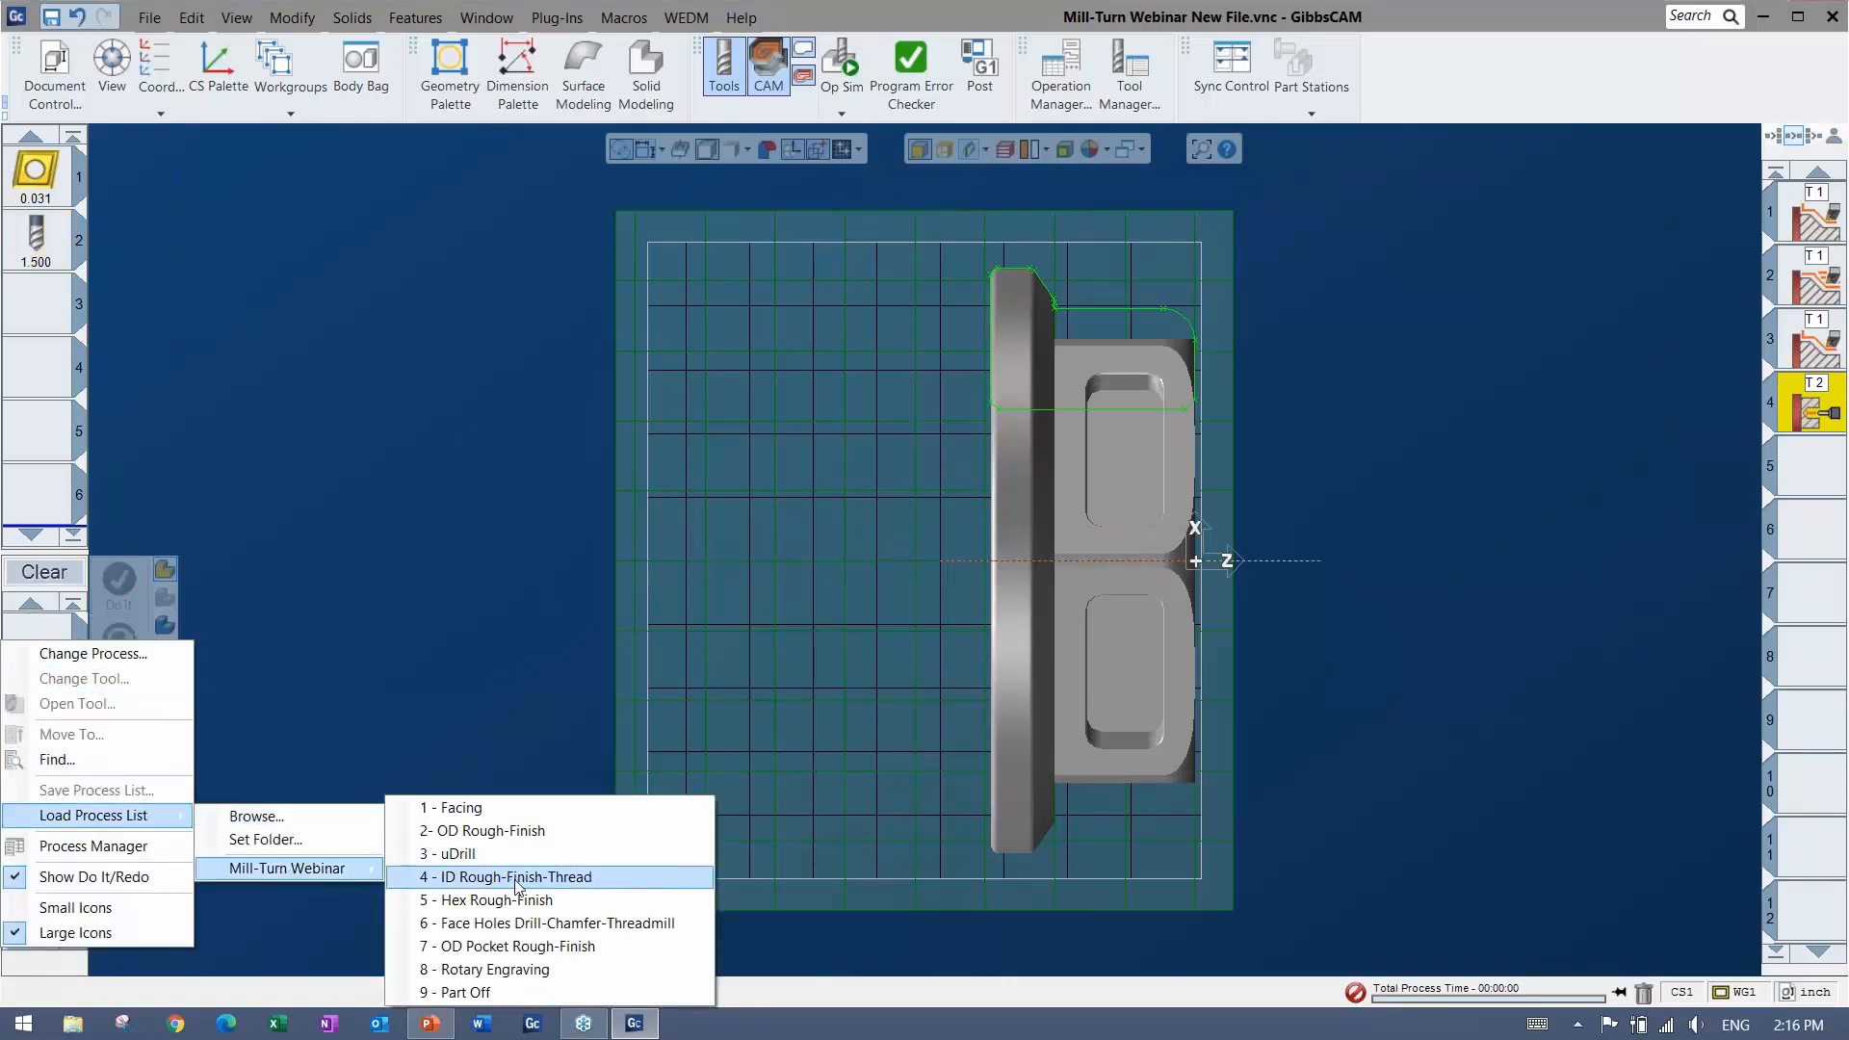
pyautogui.click(538, 877)
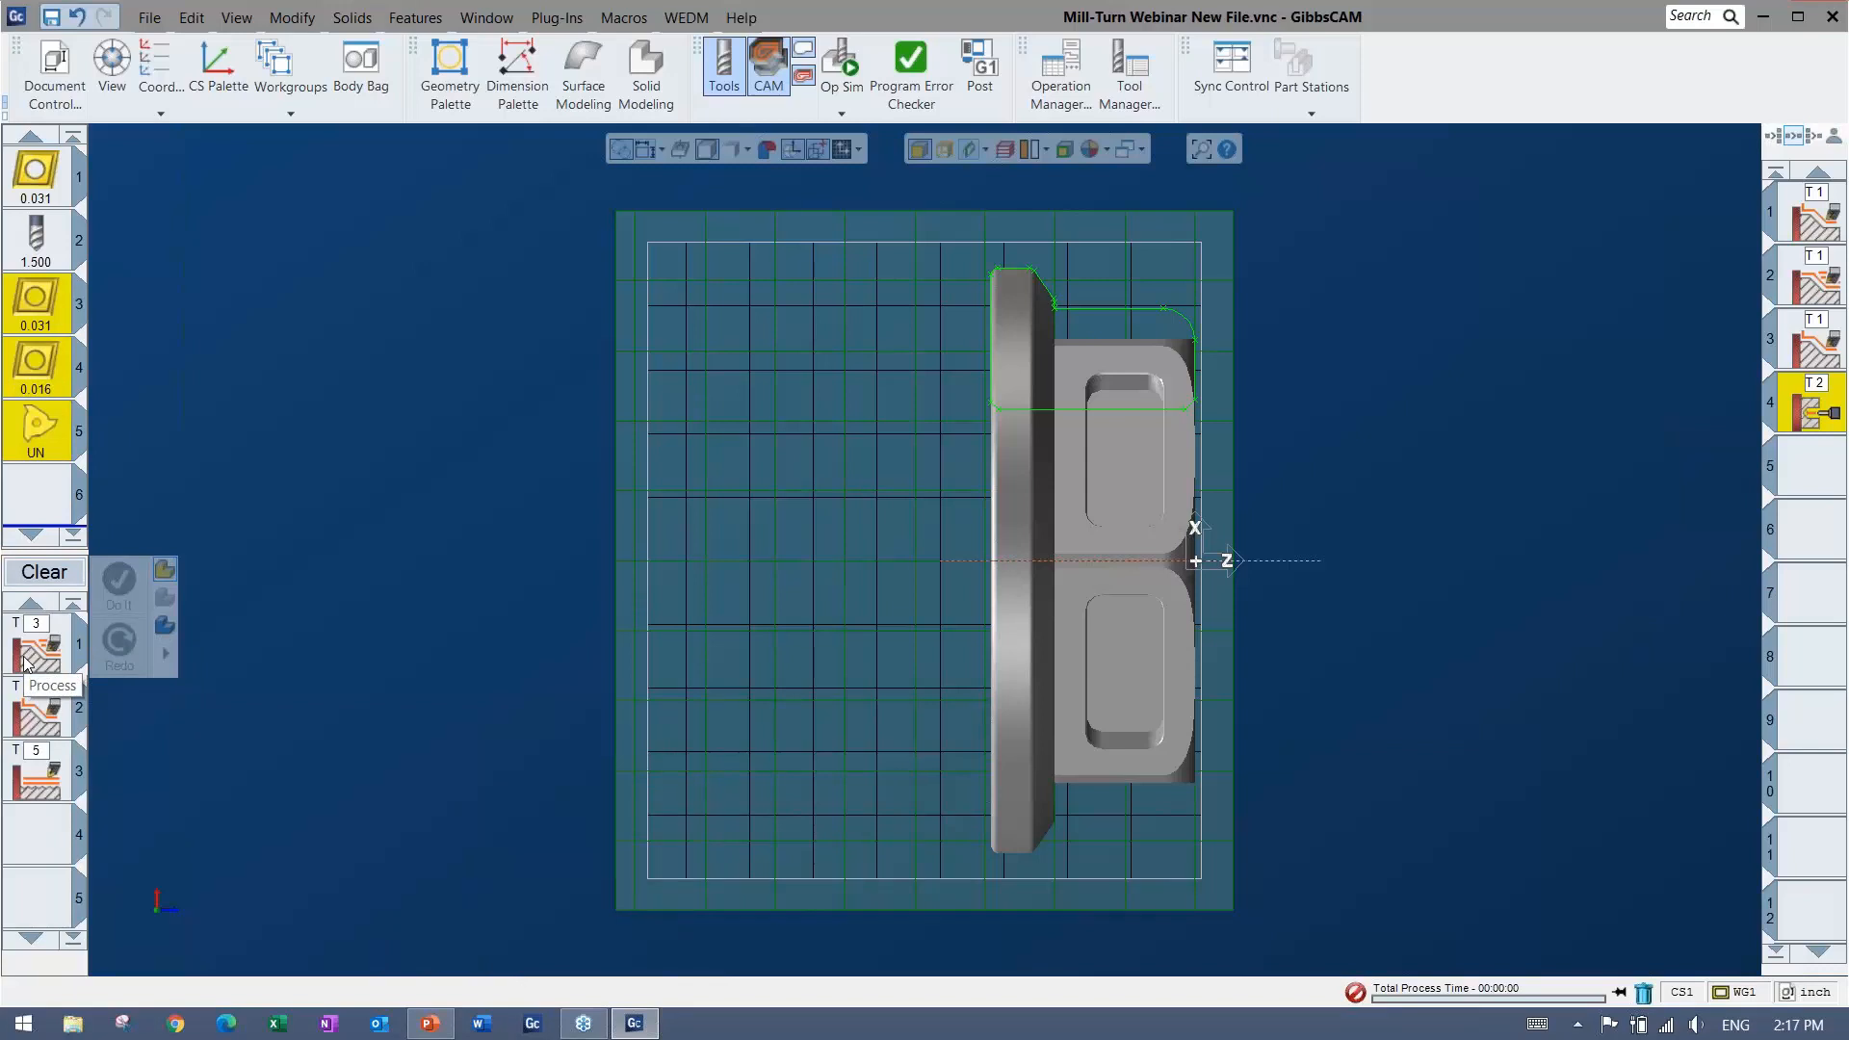
pyautogui.click(32, 511)
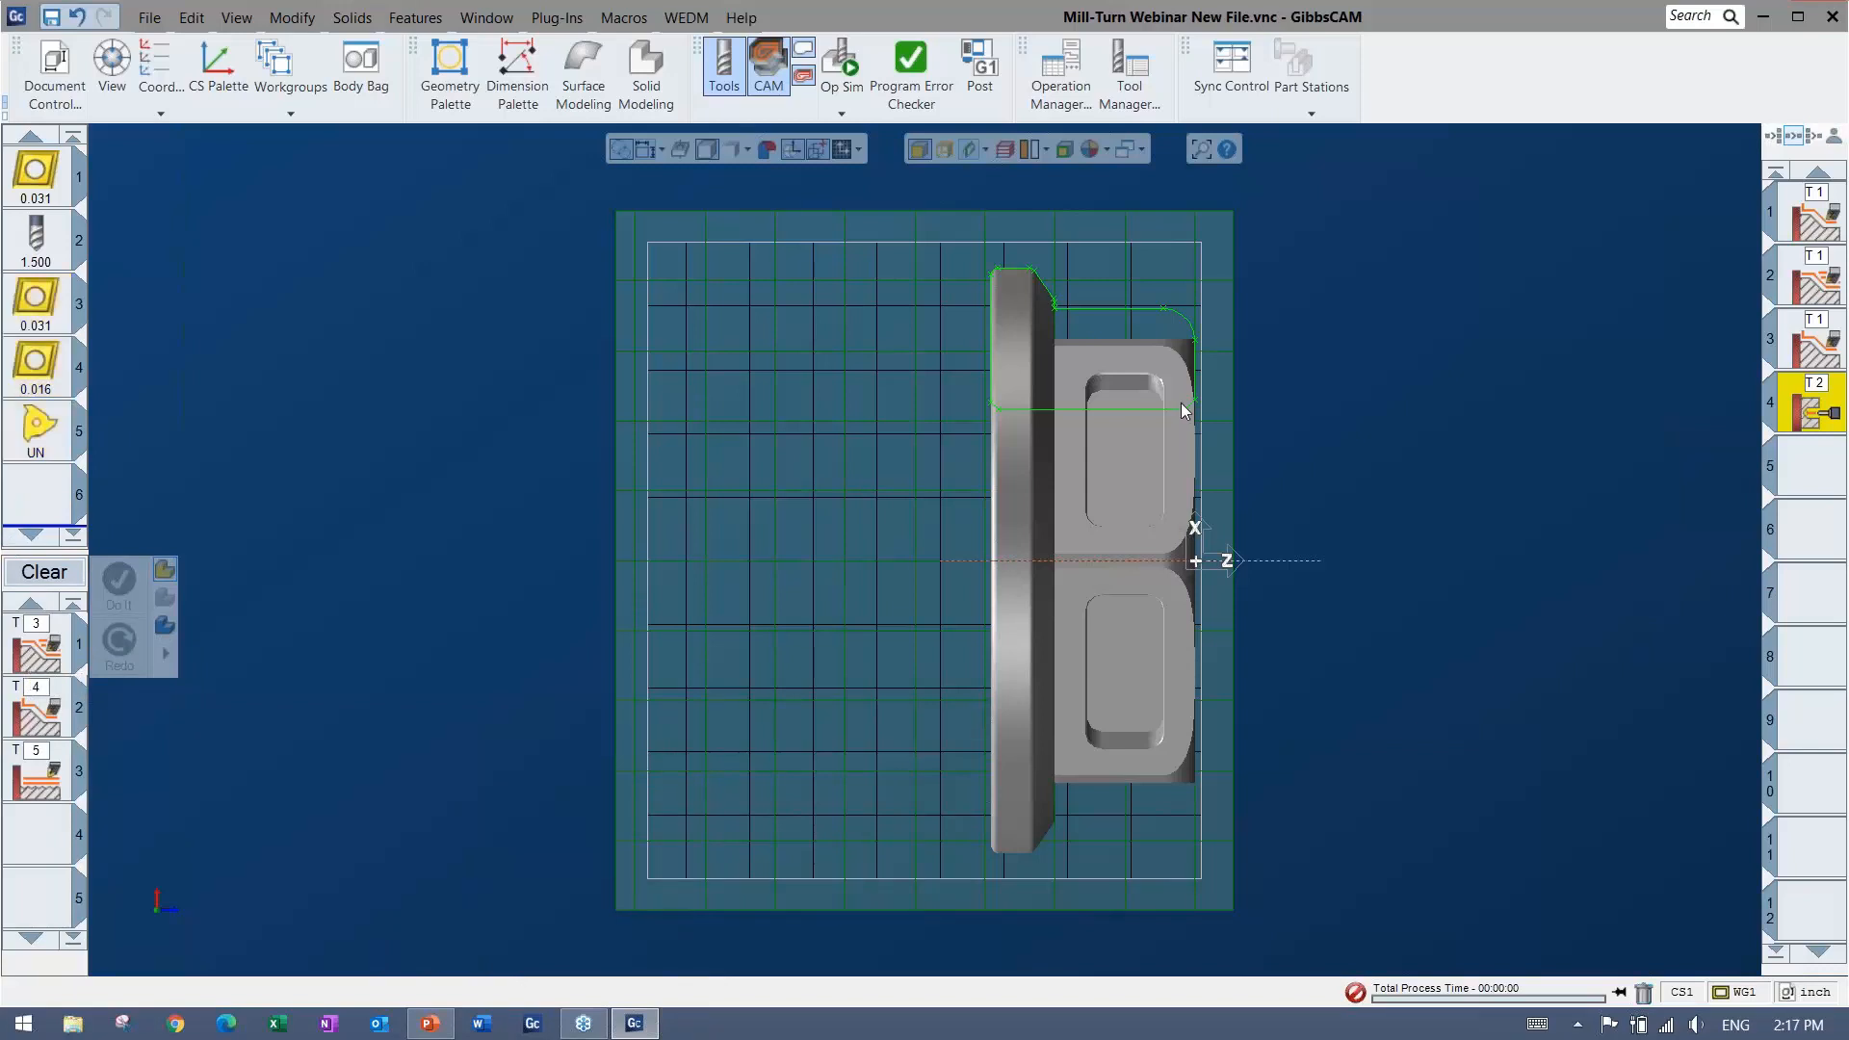
# Select the spun profile's inner bore contour, extend its end point behind the flange, and create the boring and threading operations
pyautogui.scroll(1, 1124, 409)
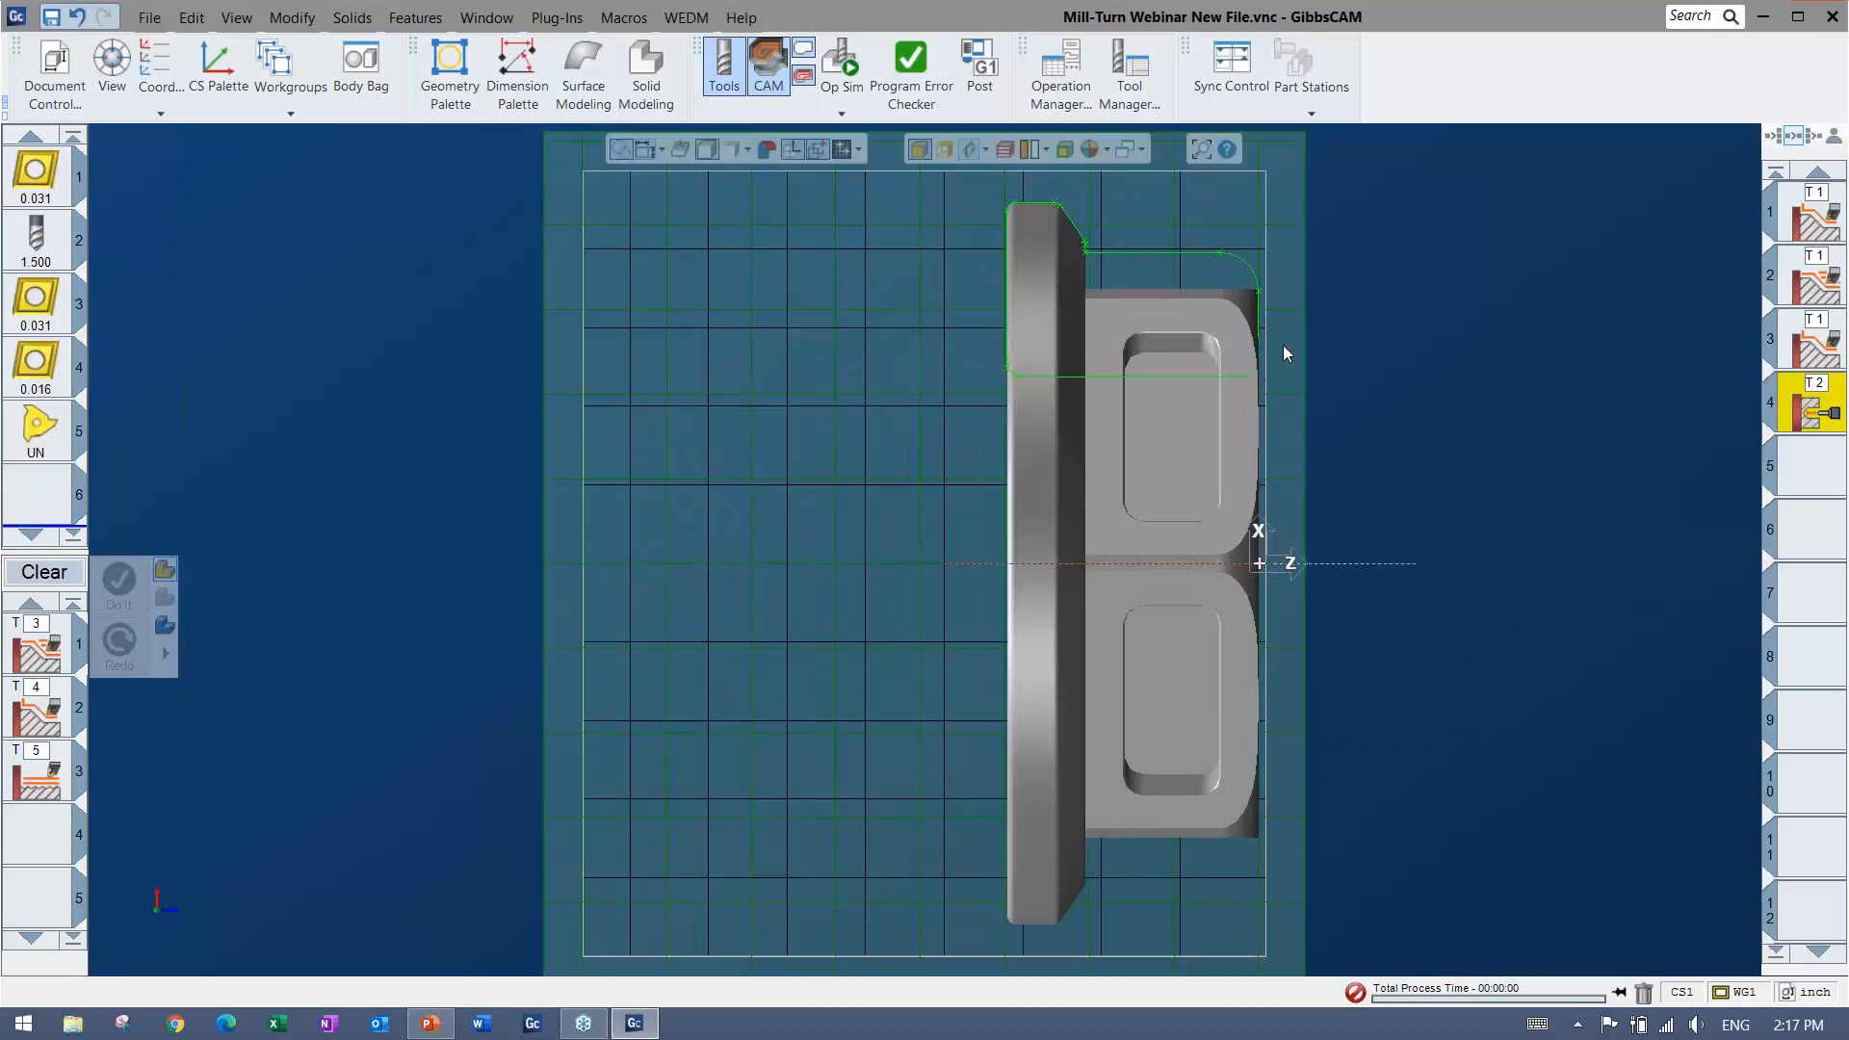
pyautogui.click(1257, 356)
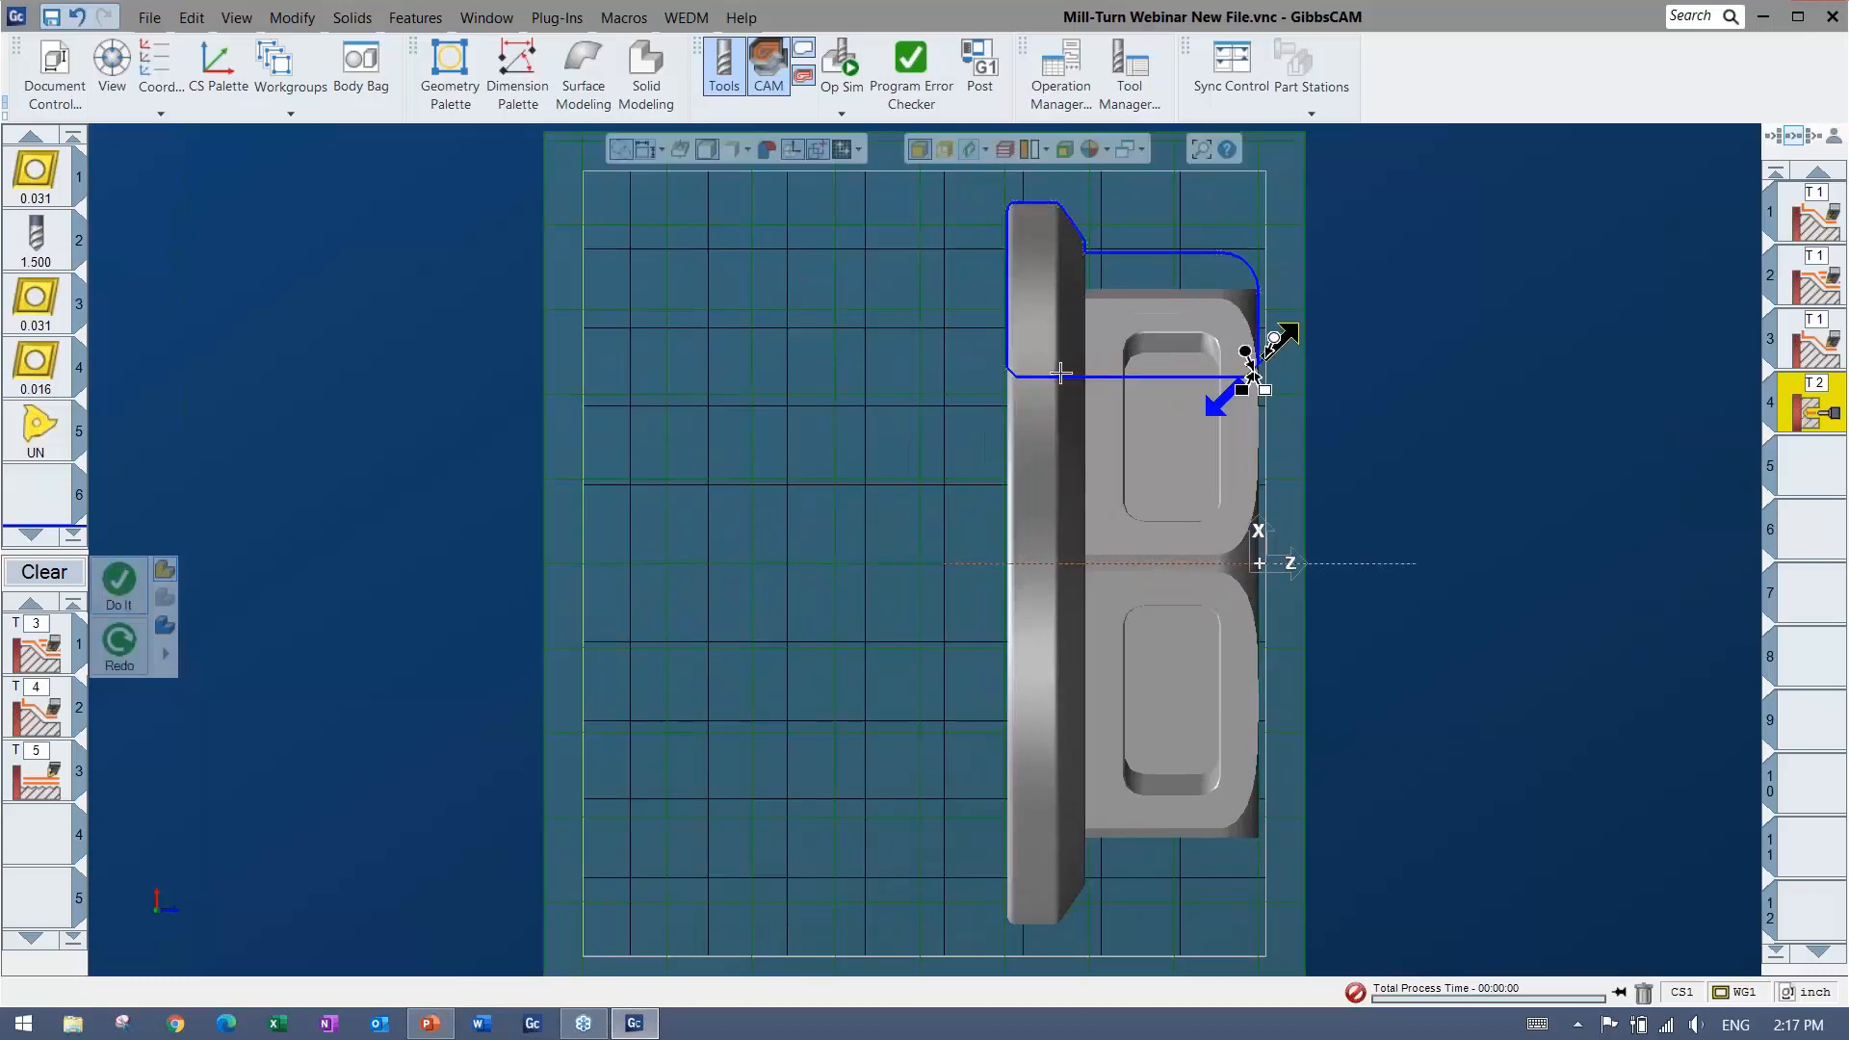
pyautogui.moveTo(1252, 370); pyautogui.dragTo(920, 371)
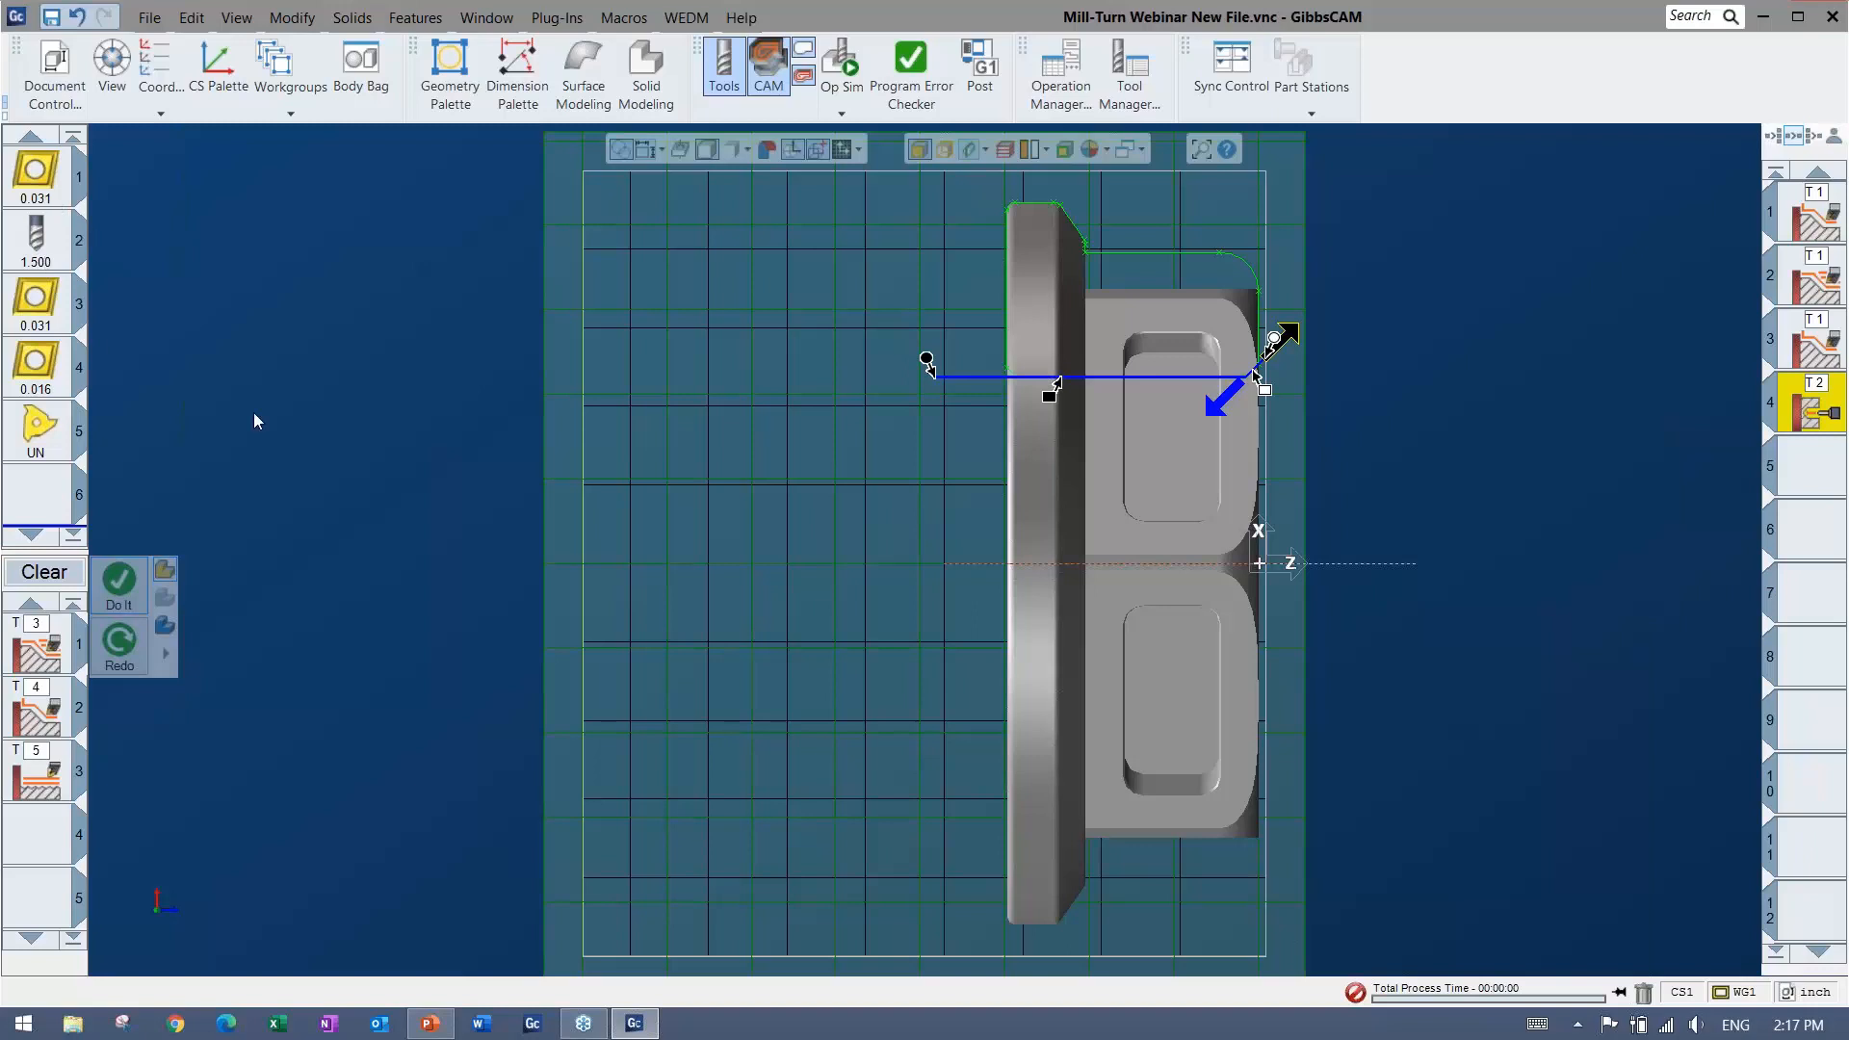
pyautogui.click(119, 587)
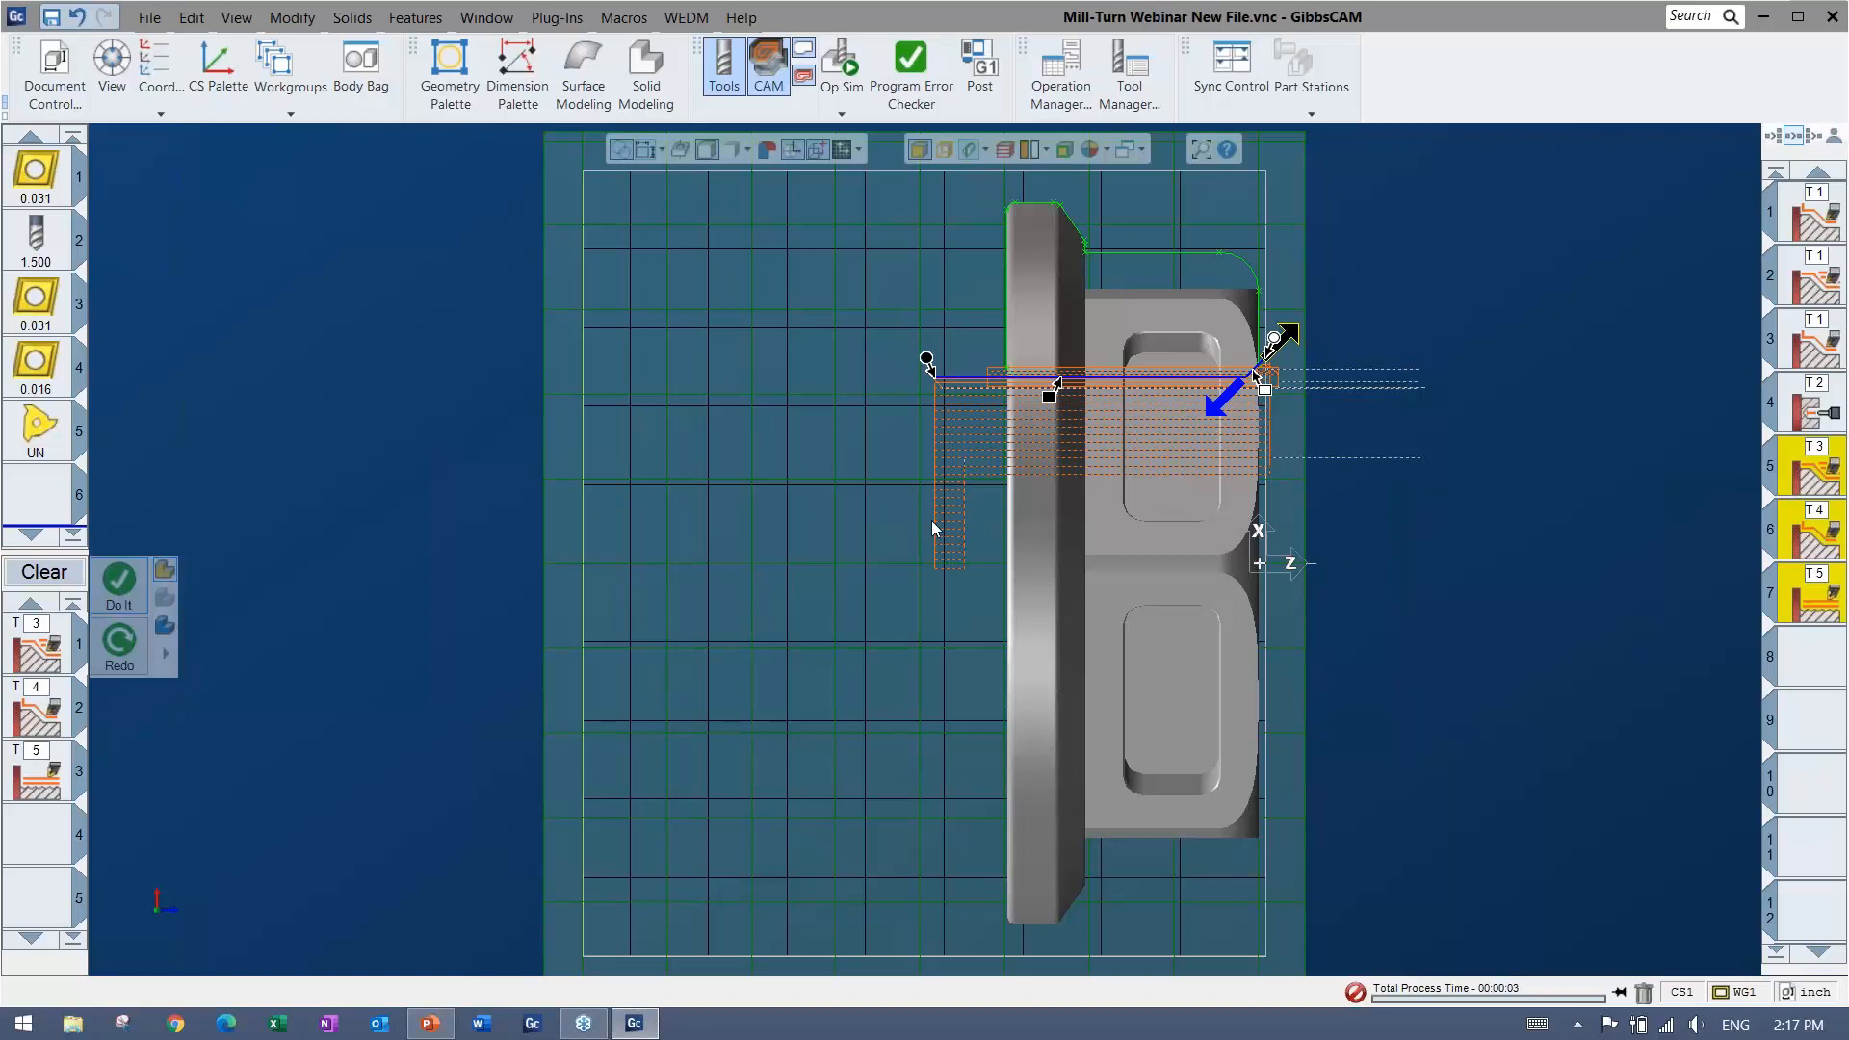
# Move the bore contour's end point closer to the flange, regenerate the inner-diameter operations, and deselect them
pyautogui.moveTo(928, 364); pyautogui.dragTo(968, 364)
pyautogui.click(123, 588)
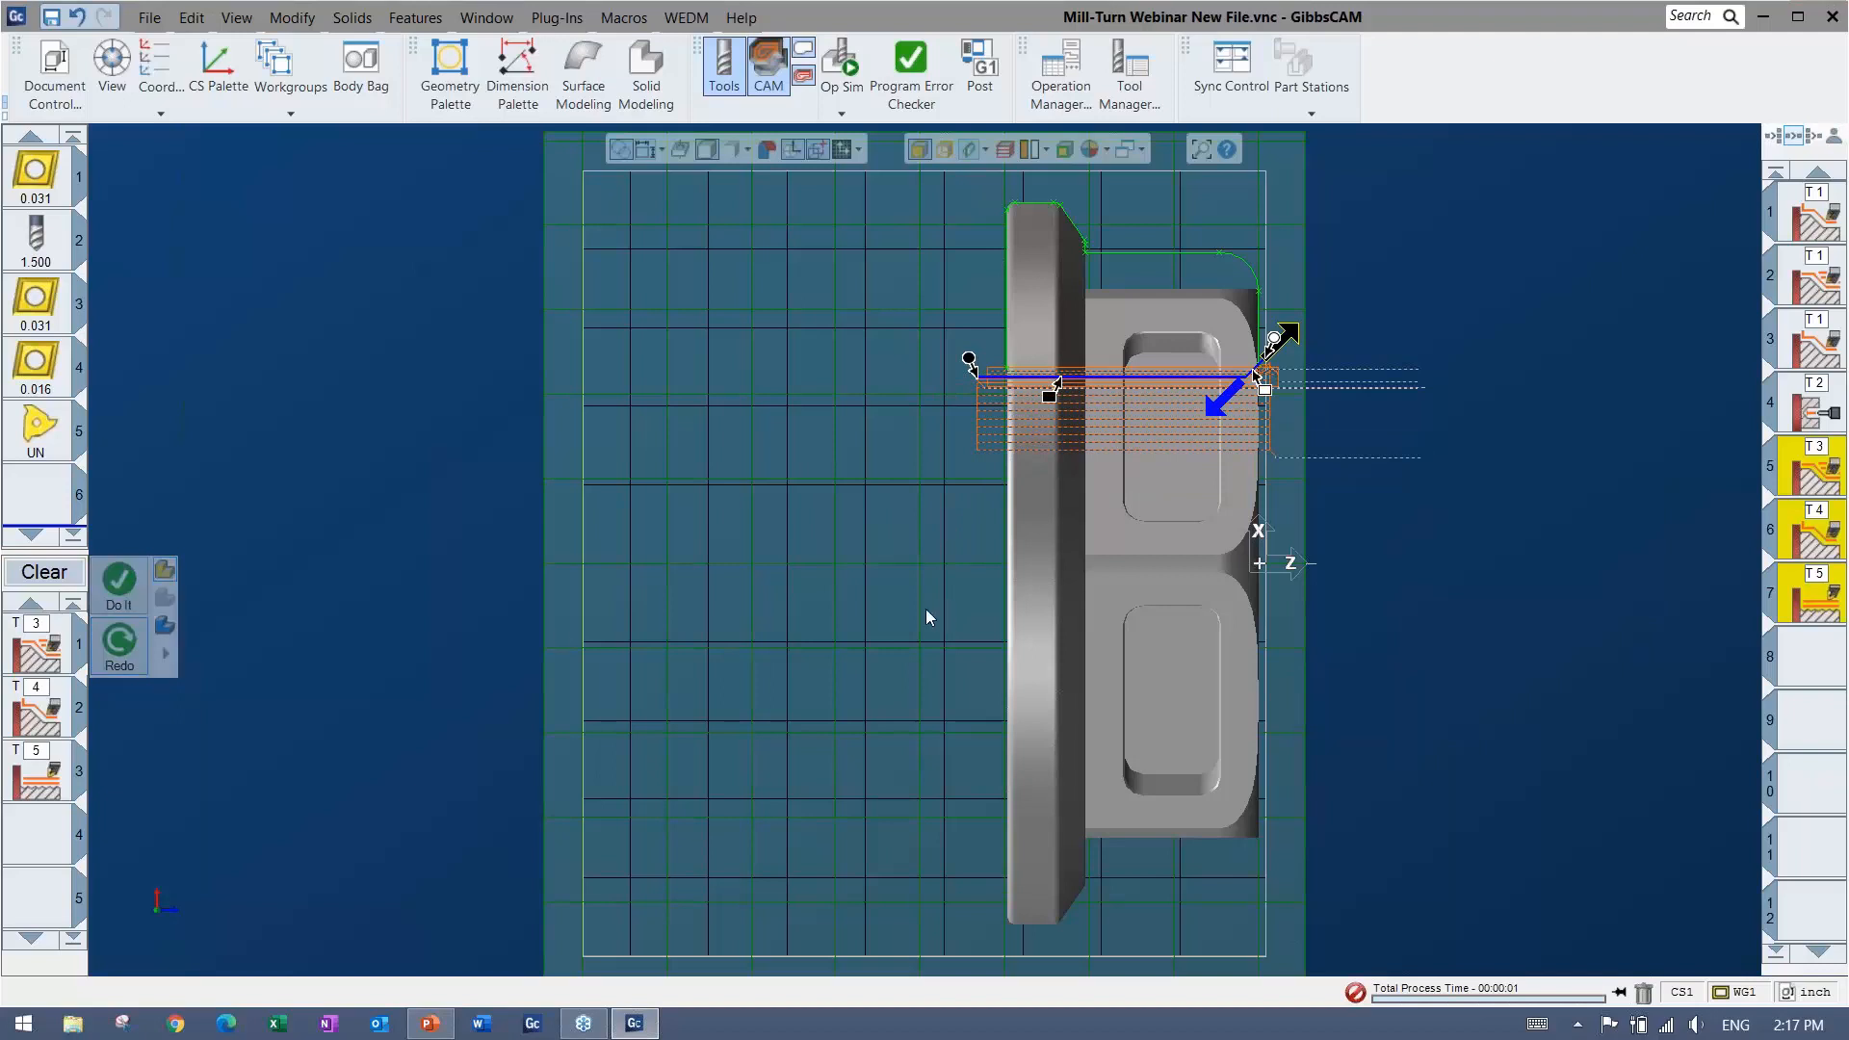
pyautogui.rightClick(364, 543)
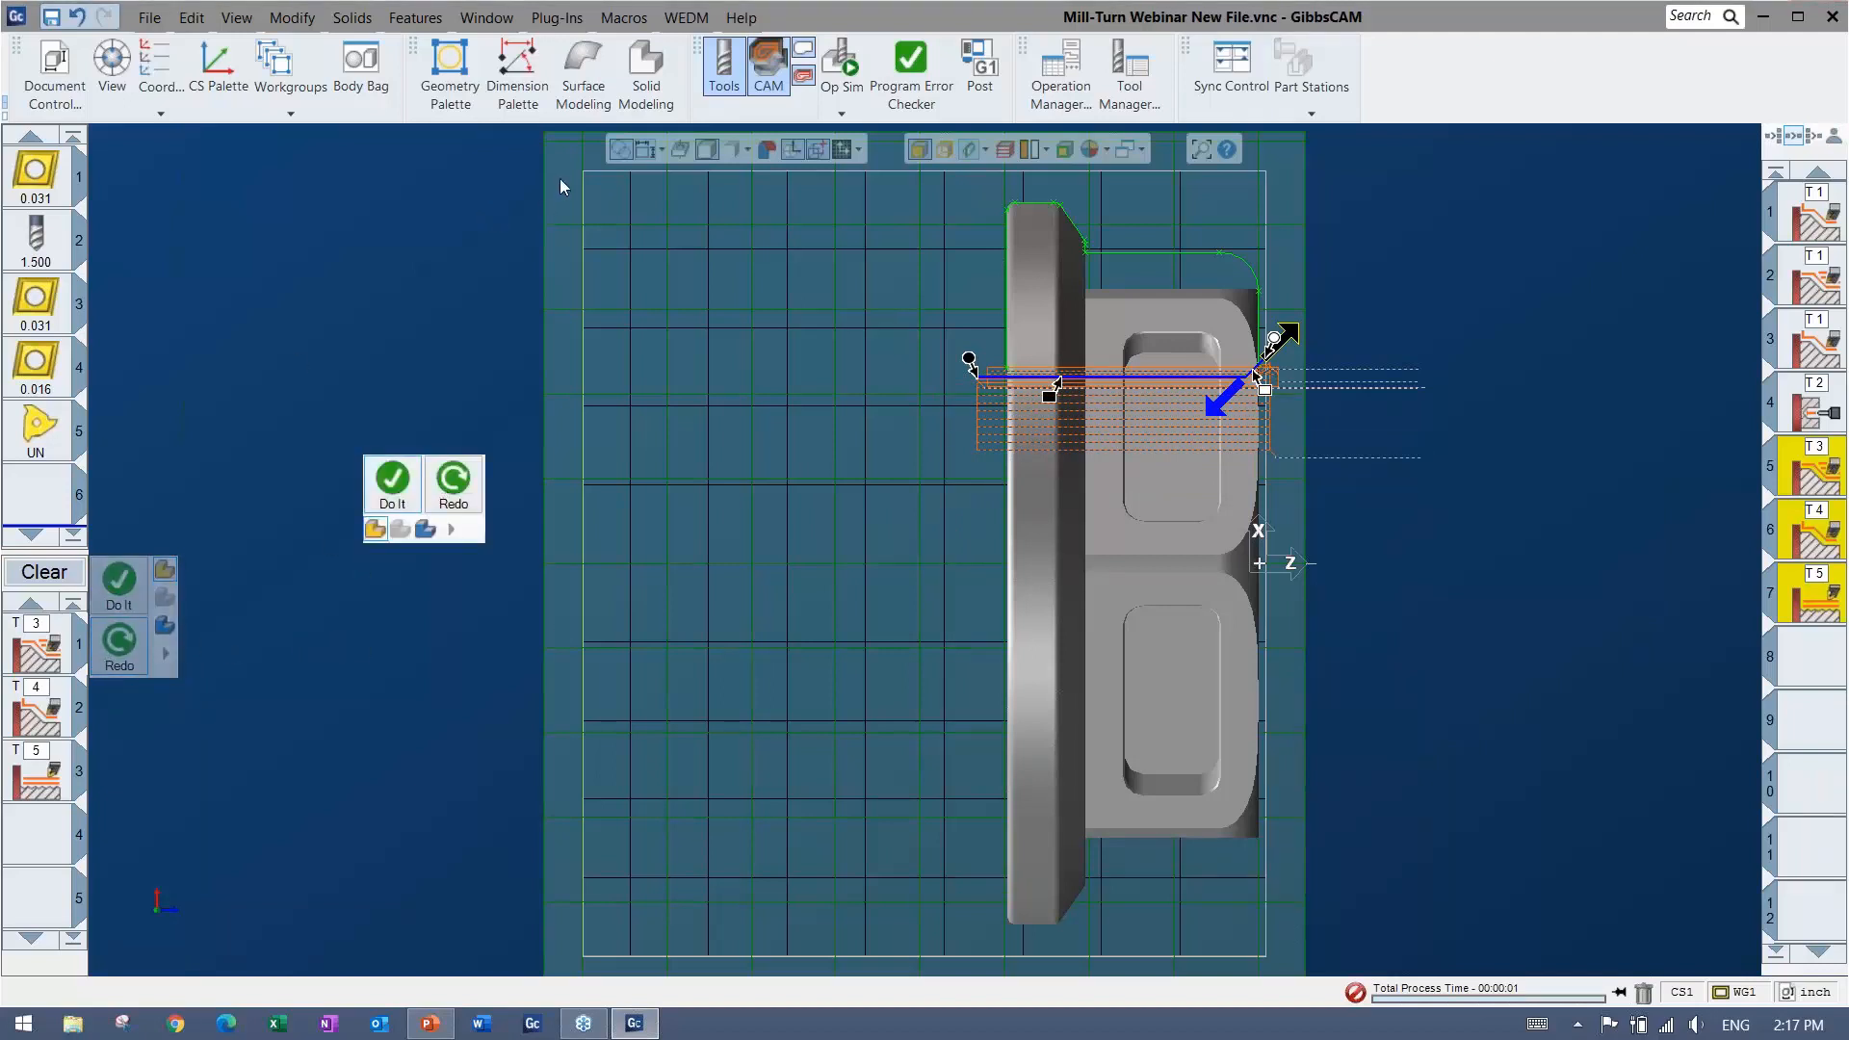
pyautogui.click(1822, 661)
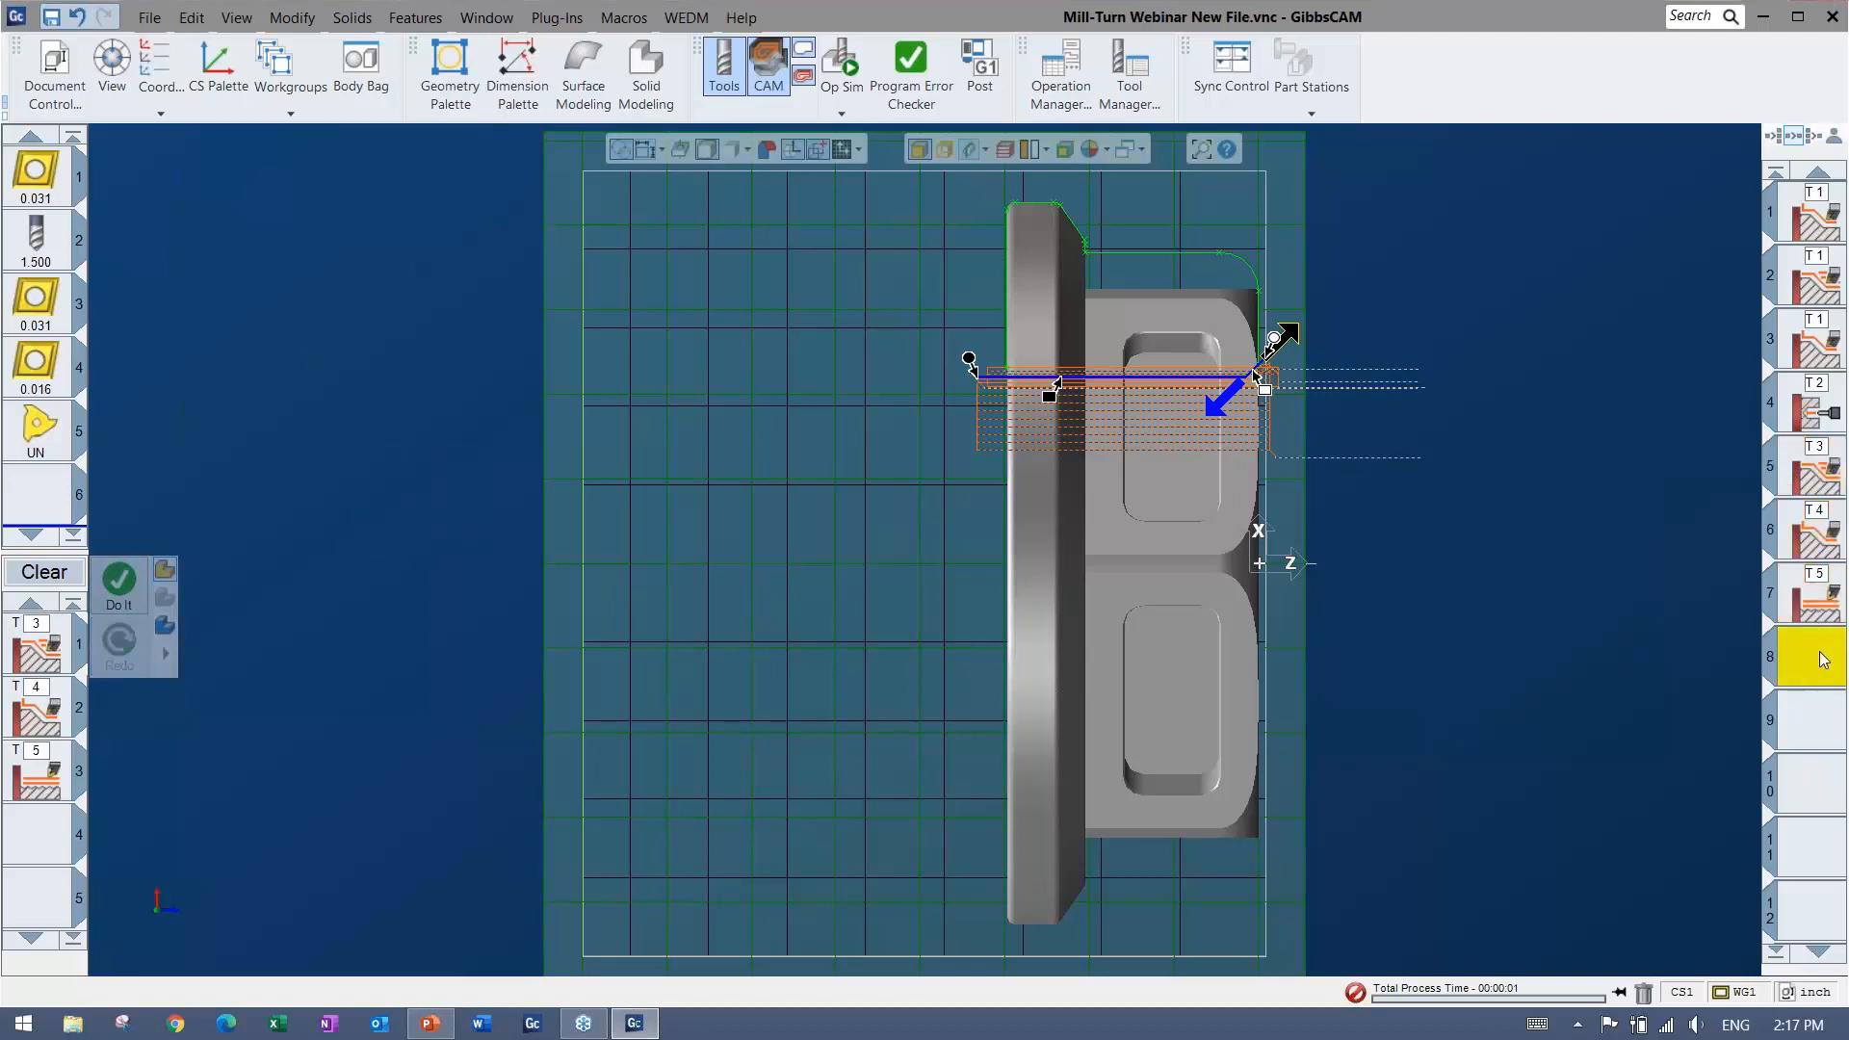
# Simulate all operations with the stock cut in half, adjusting the playback speed, and close the simulation
pyautogui.click(845, 64)
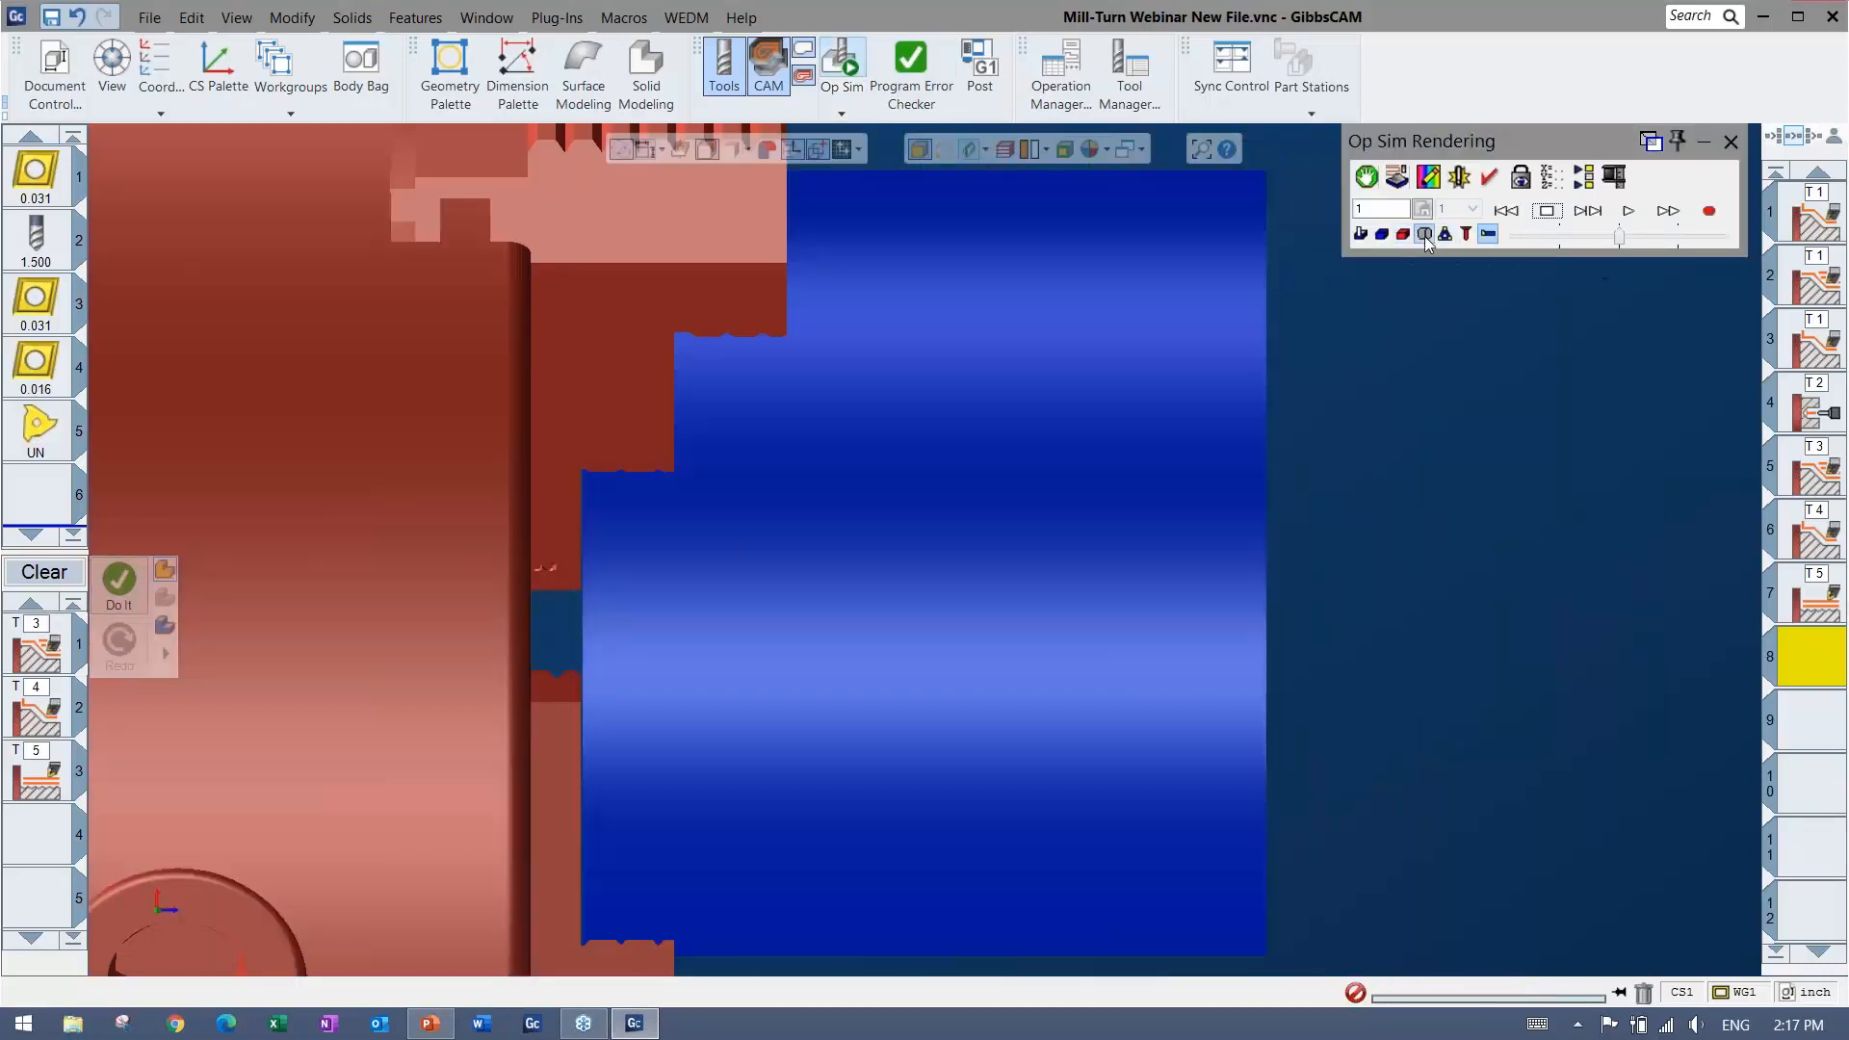
pyautogui.click(1424, 235)
pyautogui.click(1424, 235)
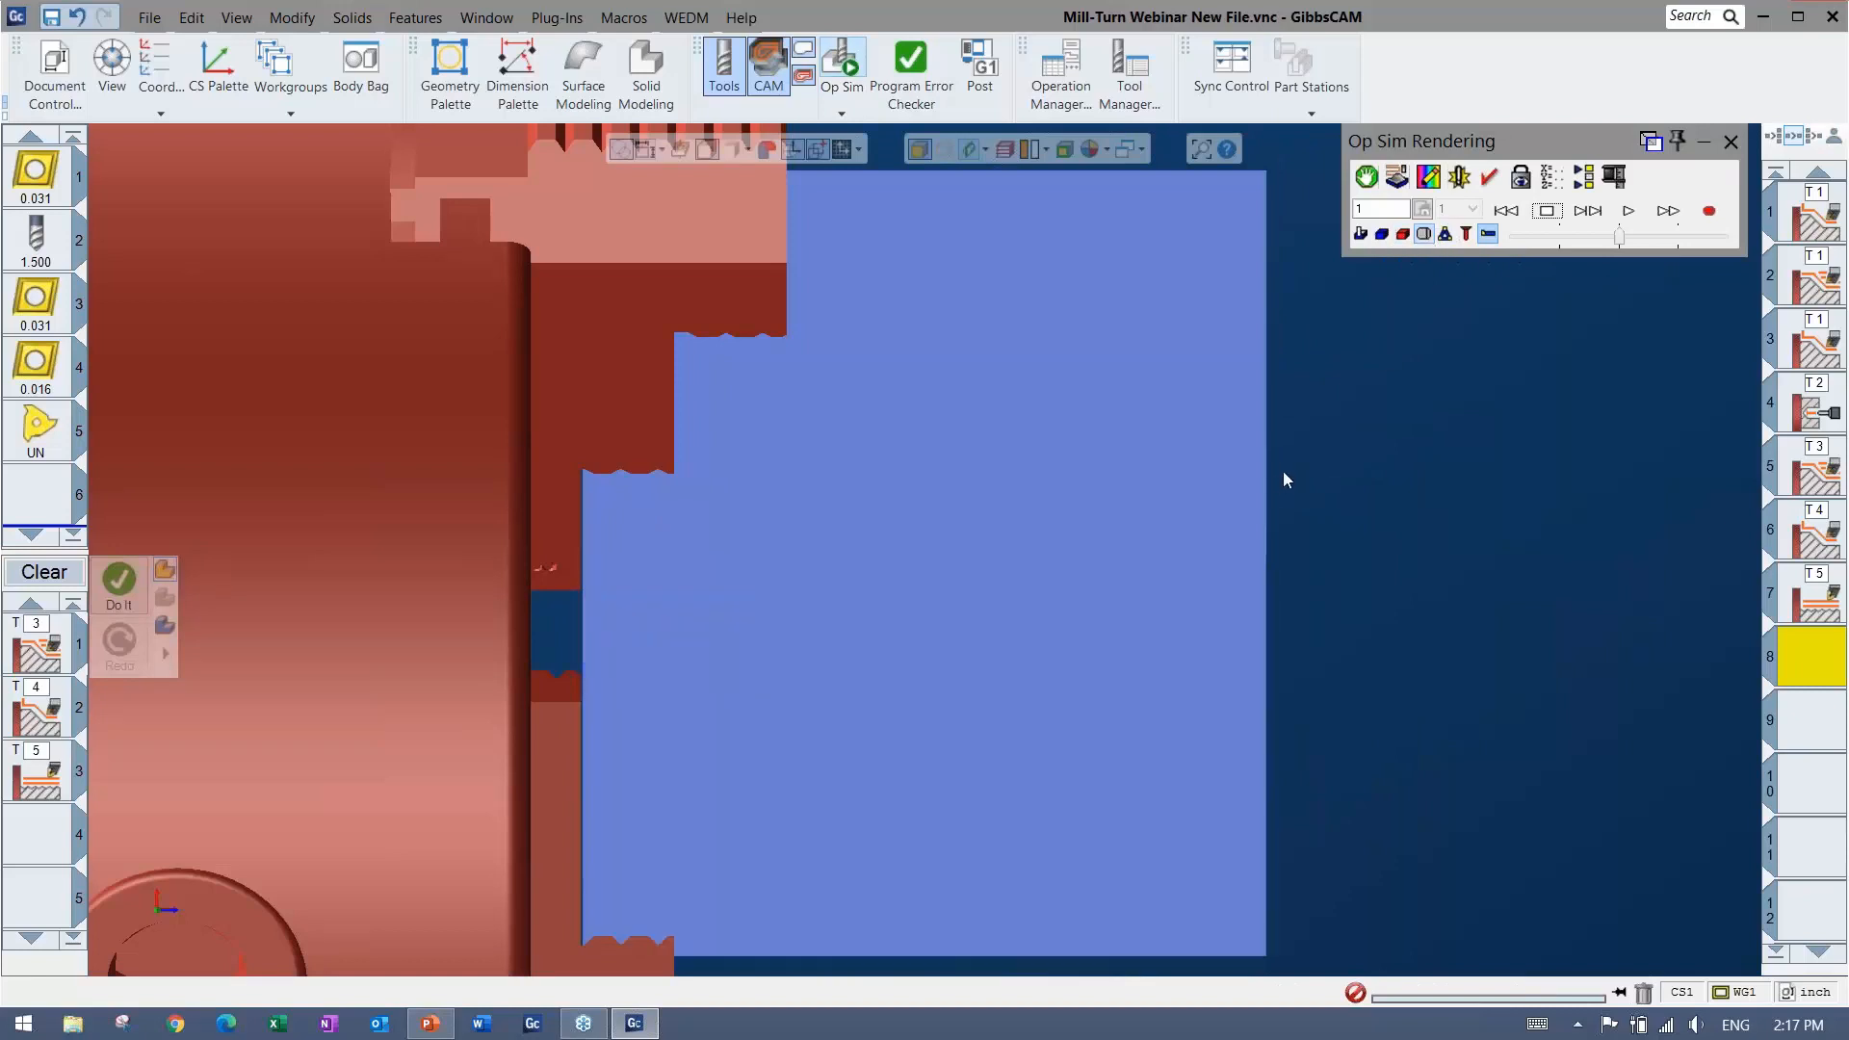
pyautogui.scroll(-3, 1315, 559)
pyautogui.moveTo(1315, 558); pyautogui.dragTo(517, 809, button='middle')
pyautogui.click(1627, 210)
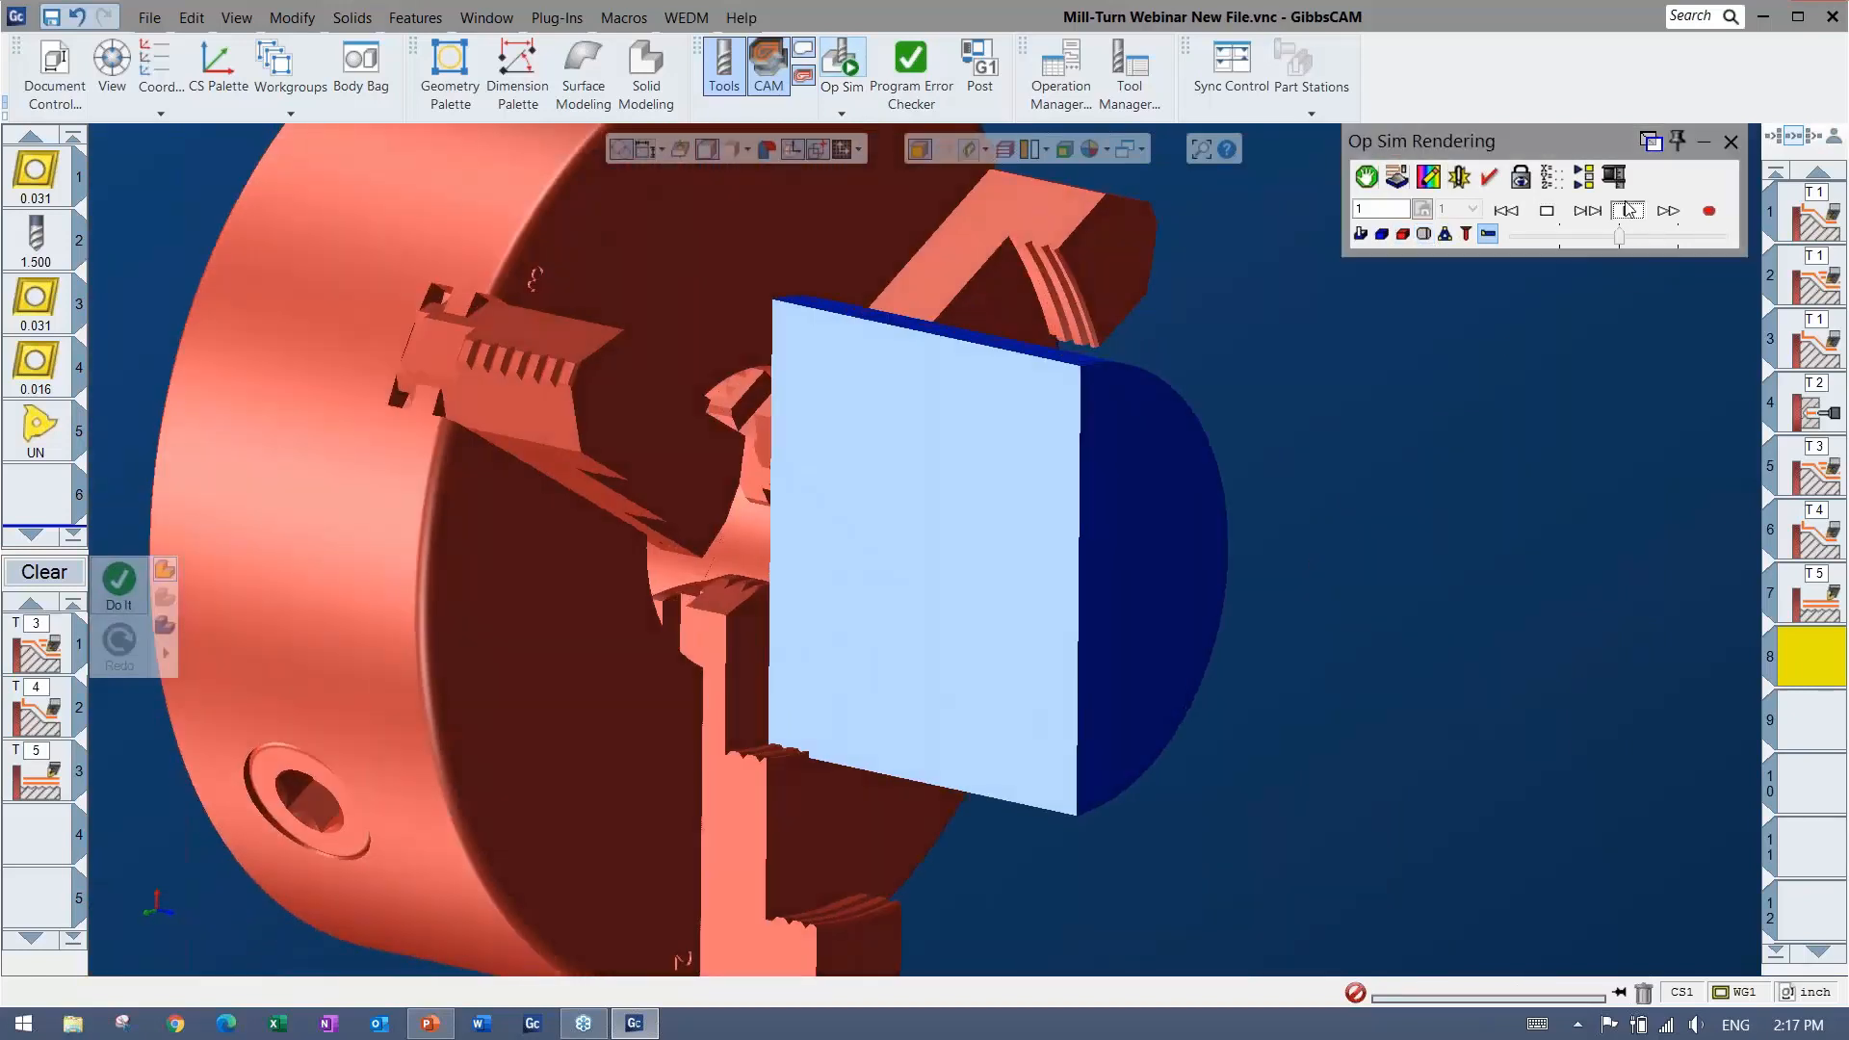
pyautogui.click(1588, 238)
pyautogui.click(1504, 212)
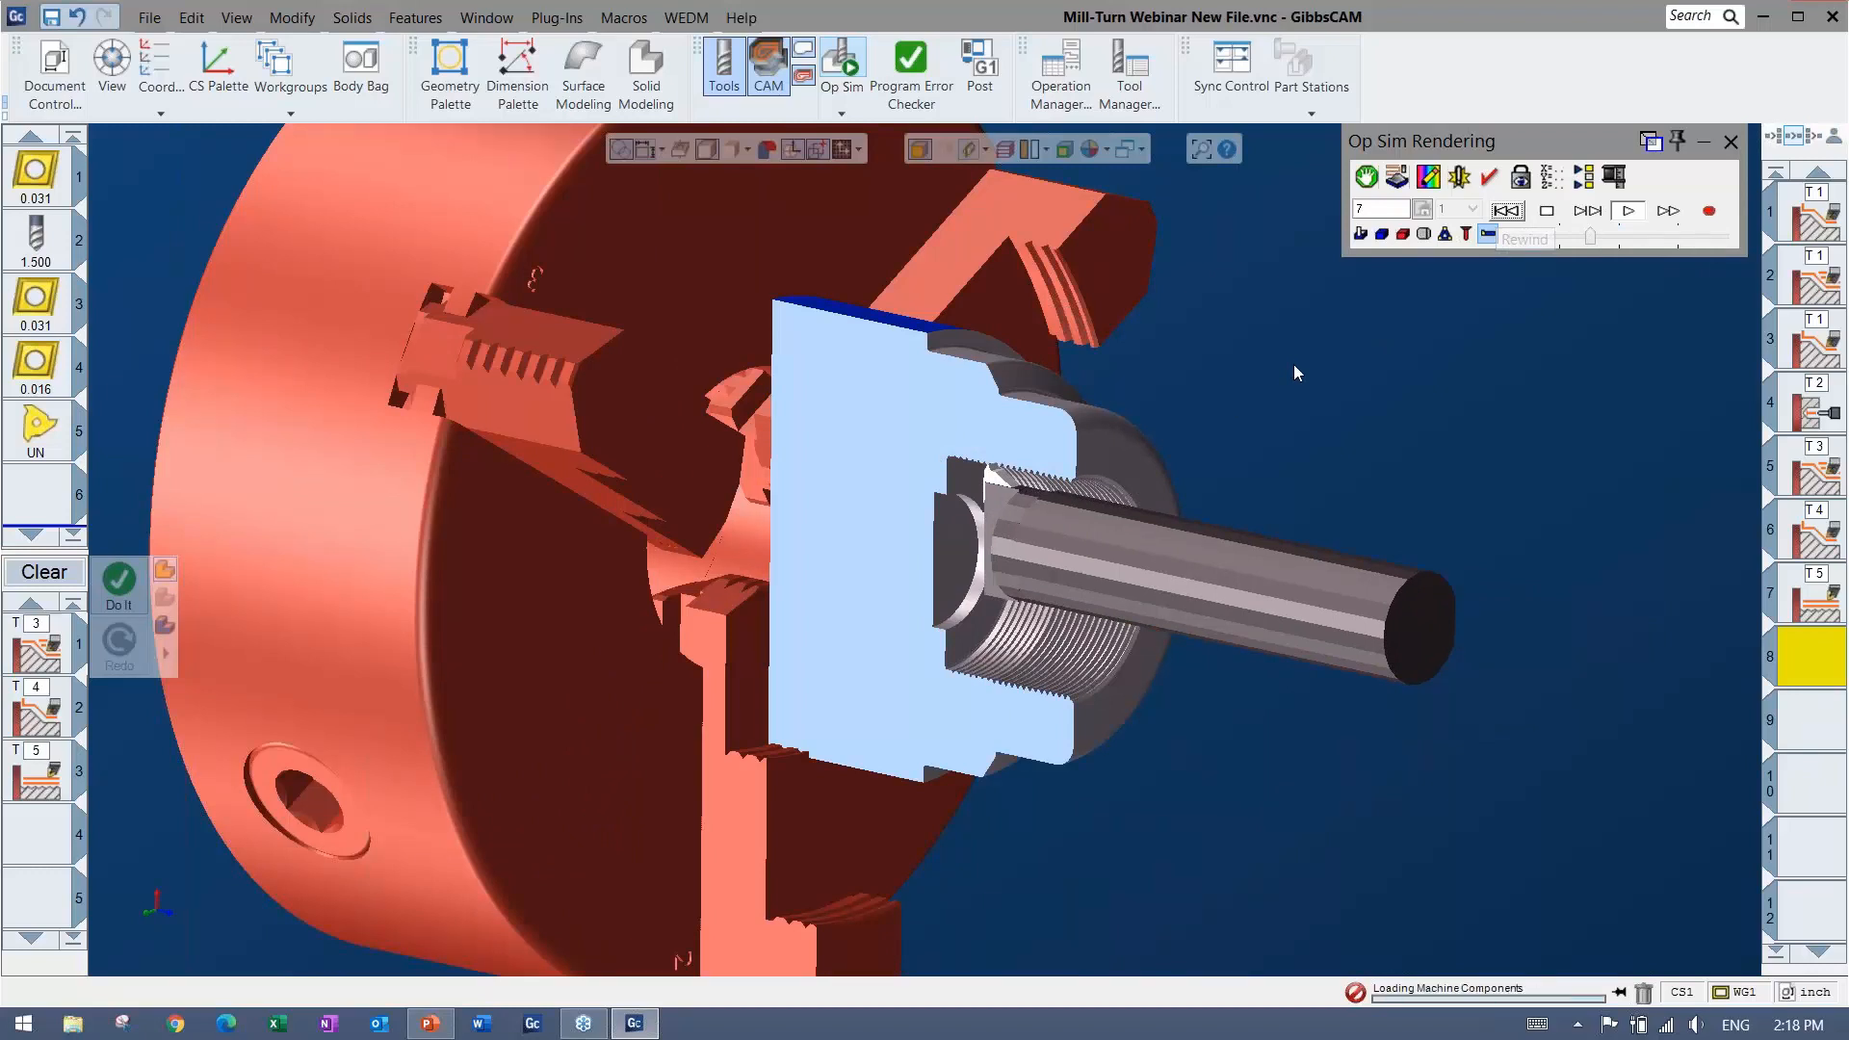
pyautogui.click(1731, 144)
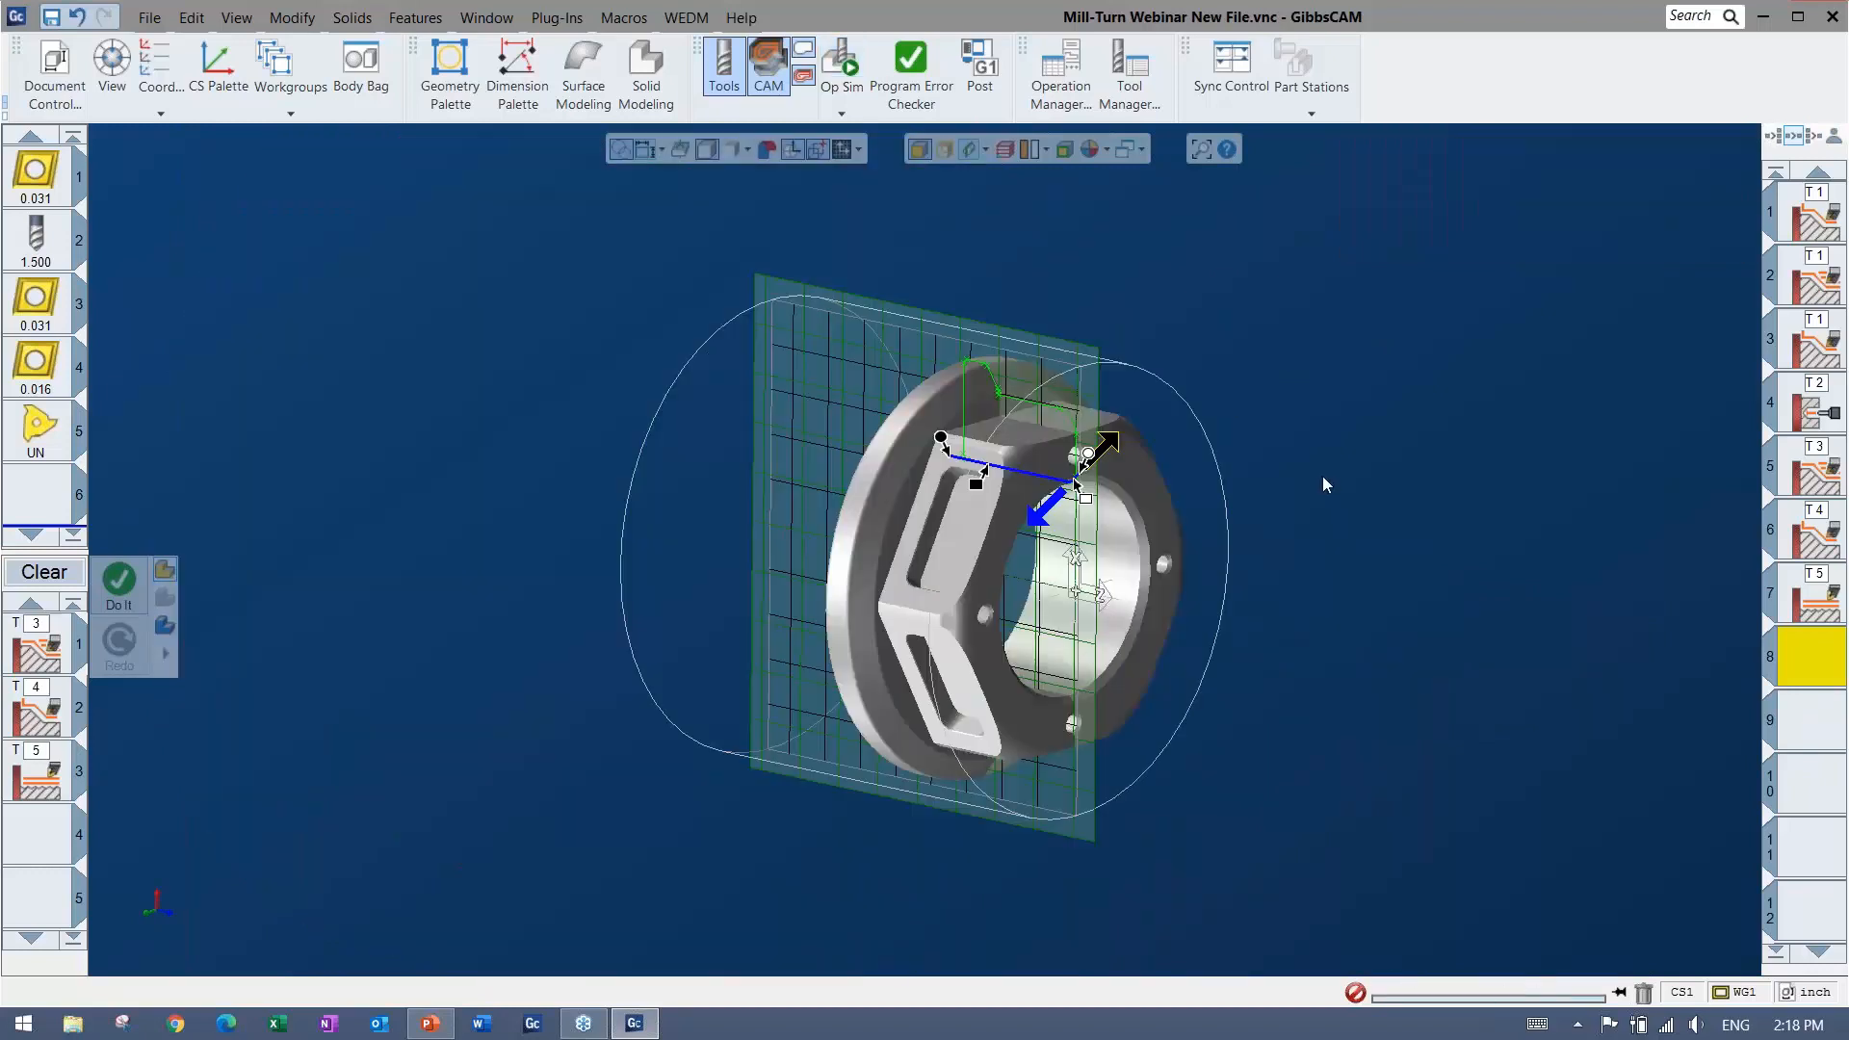
# Deselect the profile, return to the square ZX view, and replace the process list with the saved Hex Rough-Finish list
pyautogui.click(481, 454)
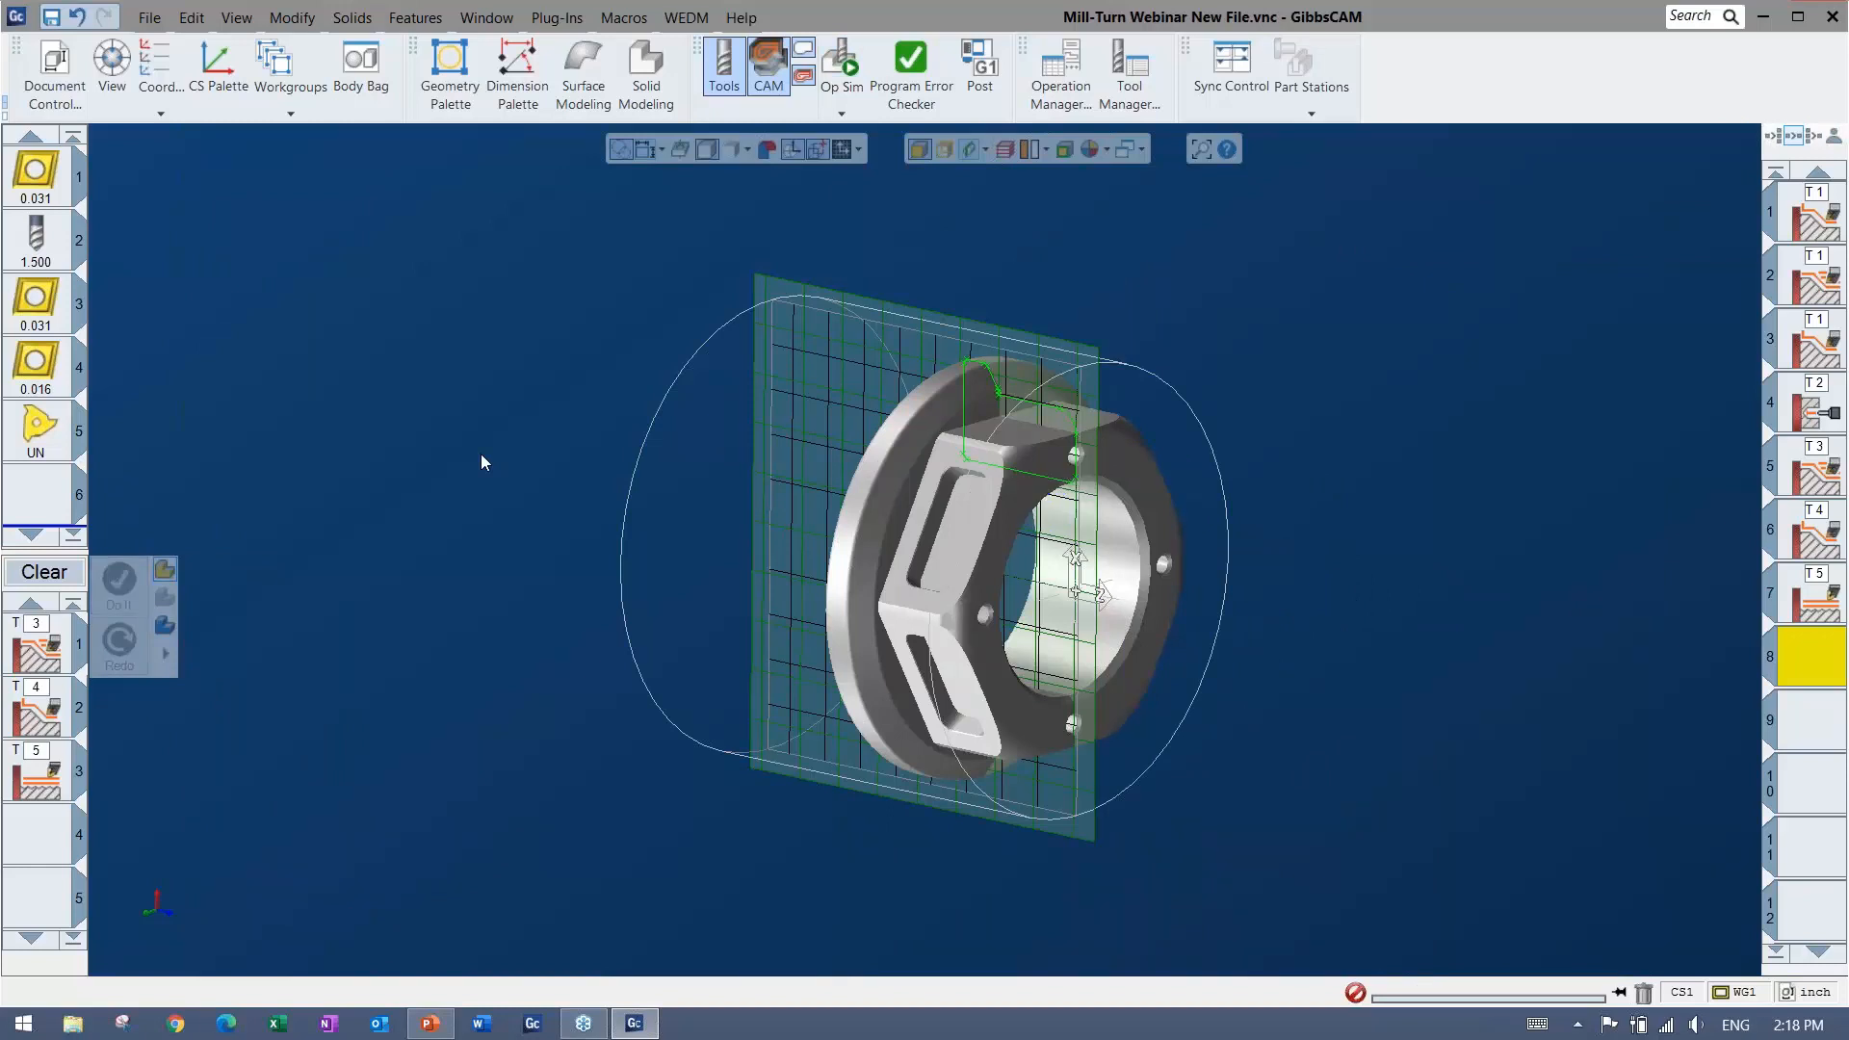
pyautogui.hotkey('ctrl', 'h')
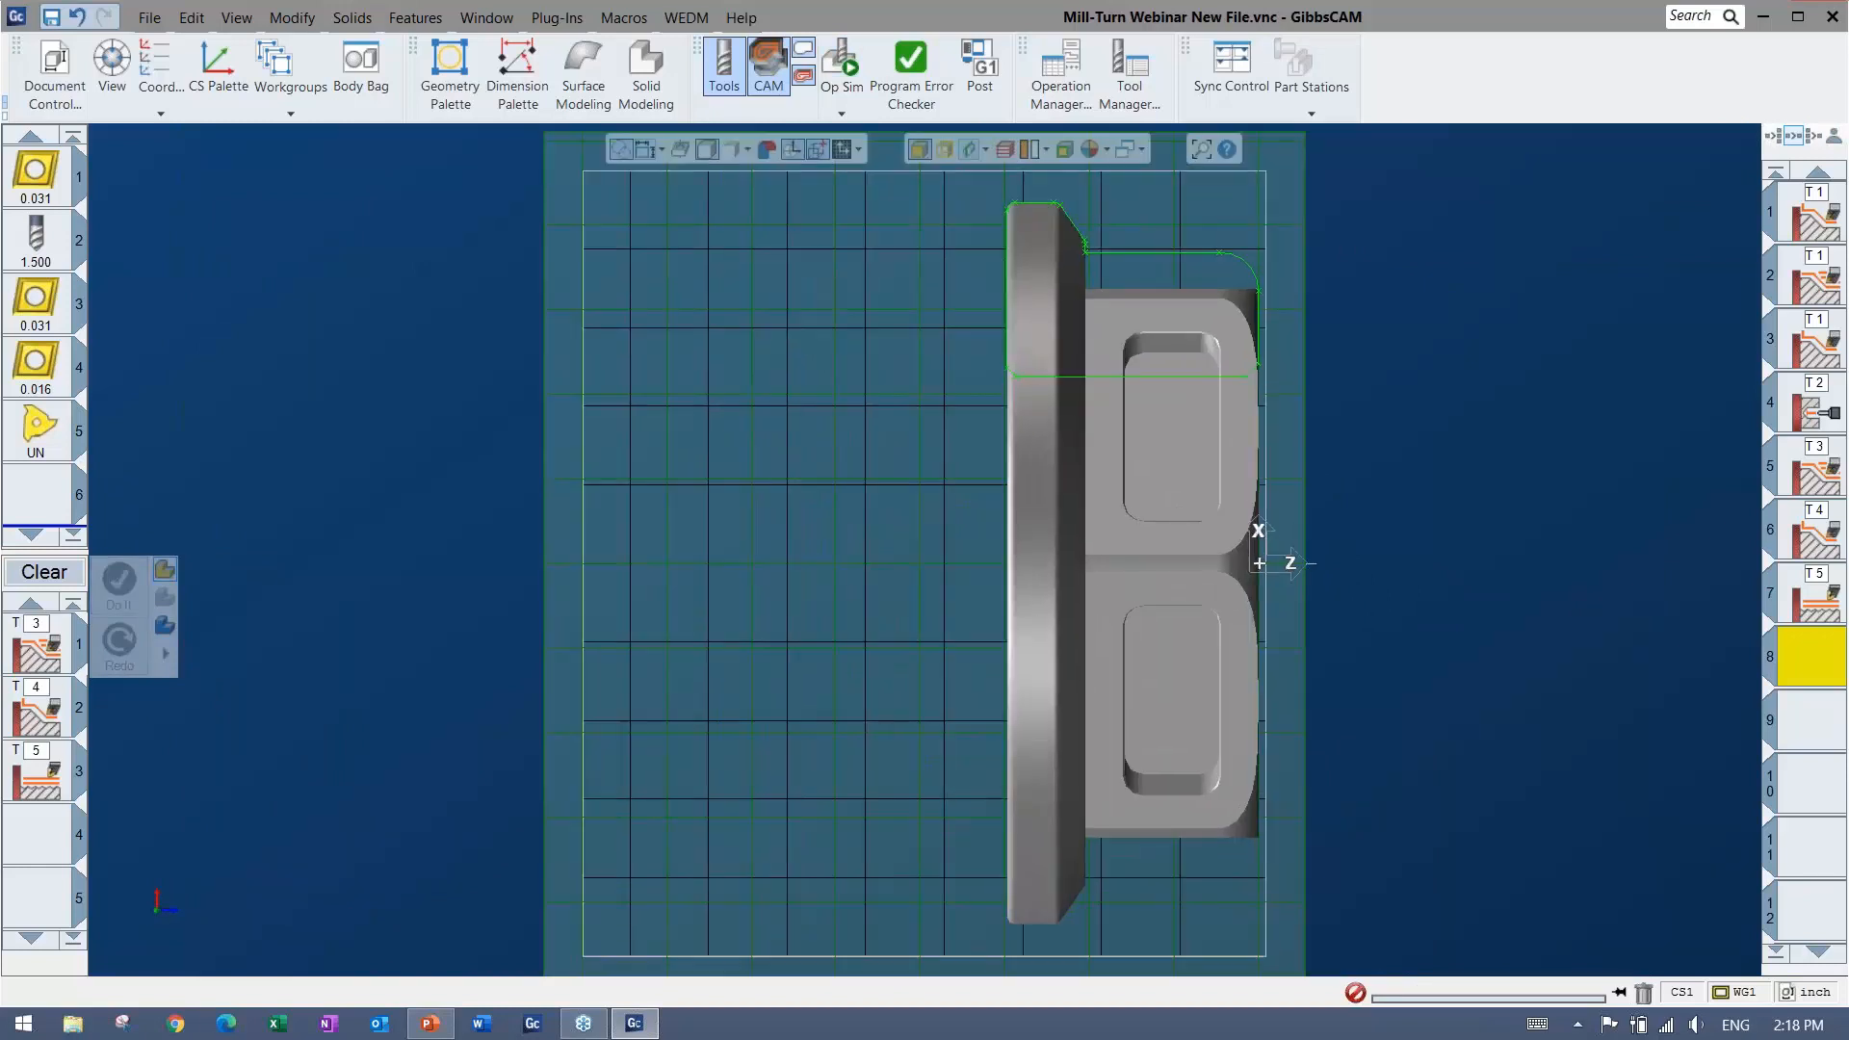
pyautogui.scroll(-2, 479, 455)
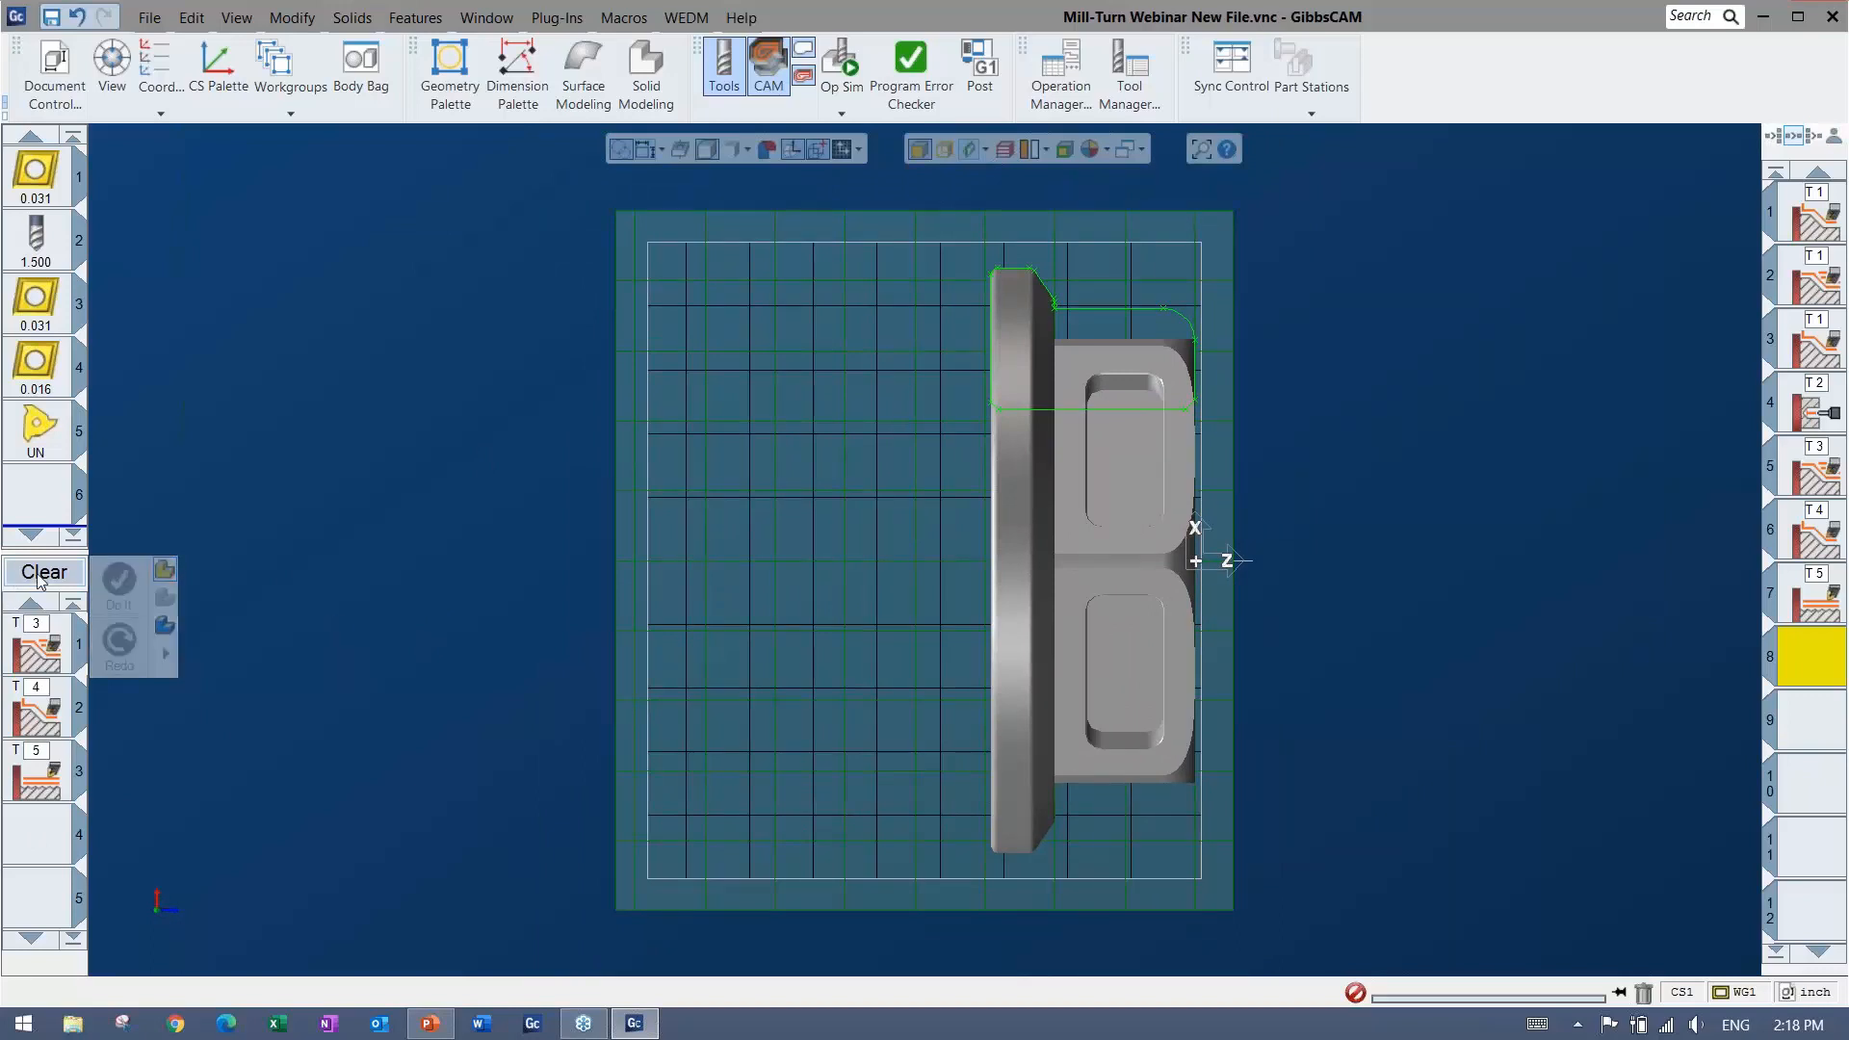
pyautogui.click(69, 571)
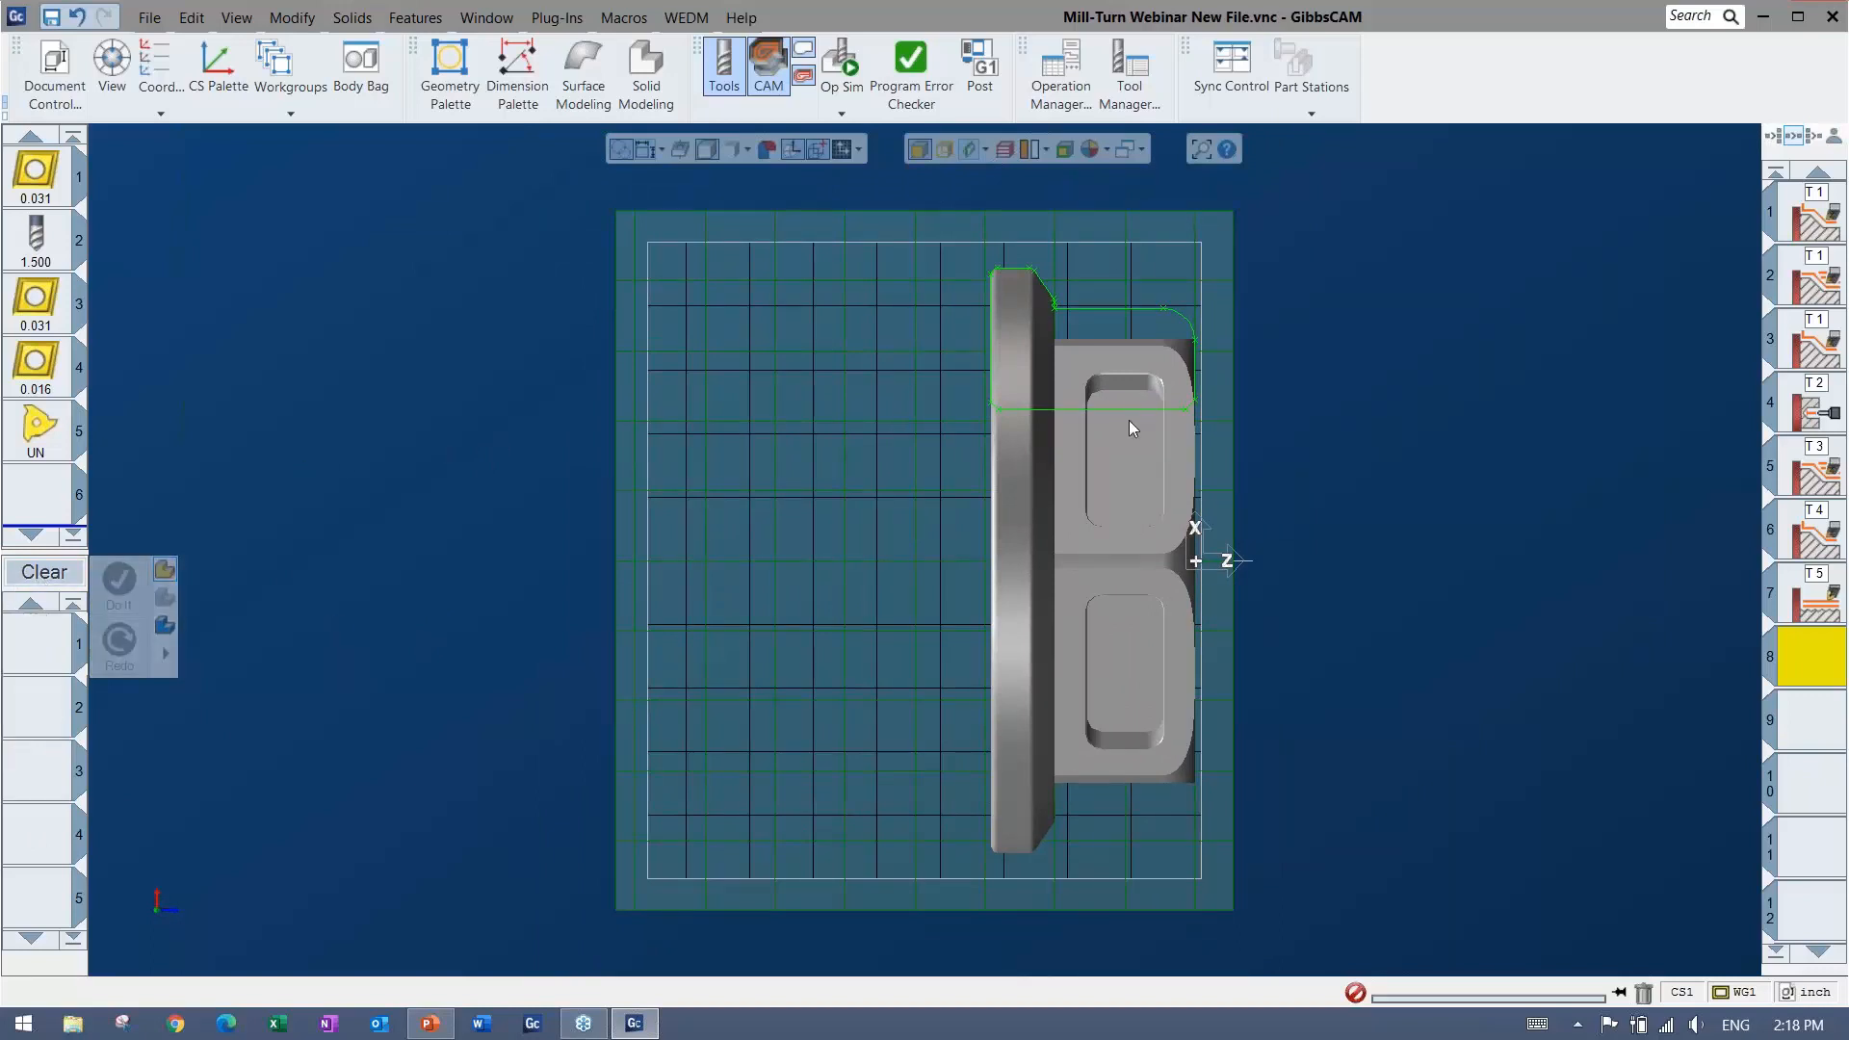
pyautogui.rightClick(16, 651)
pyautogui.moveTo(97, 812)
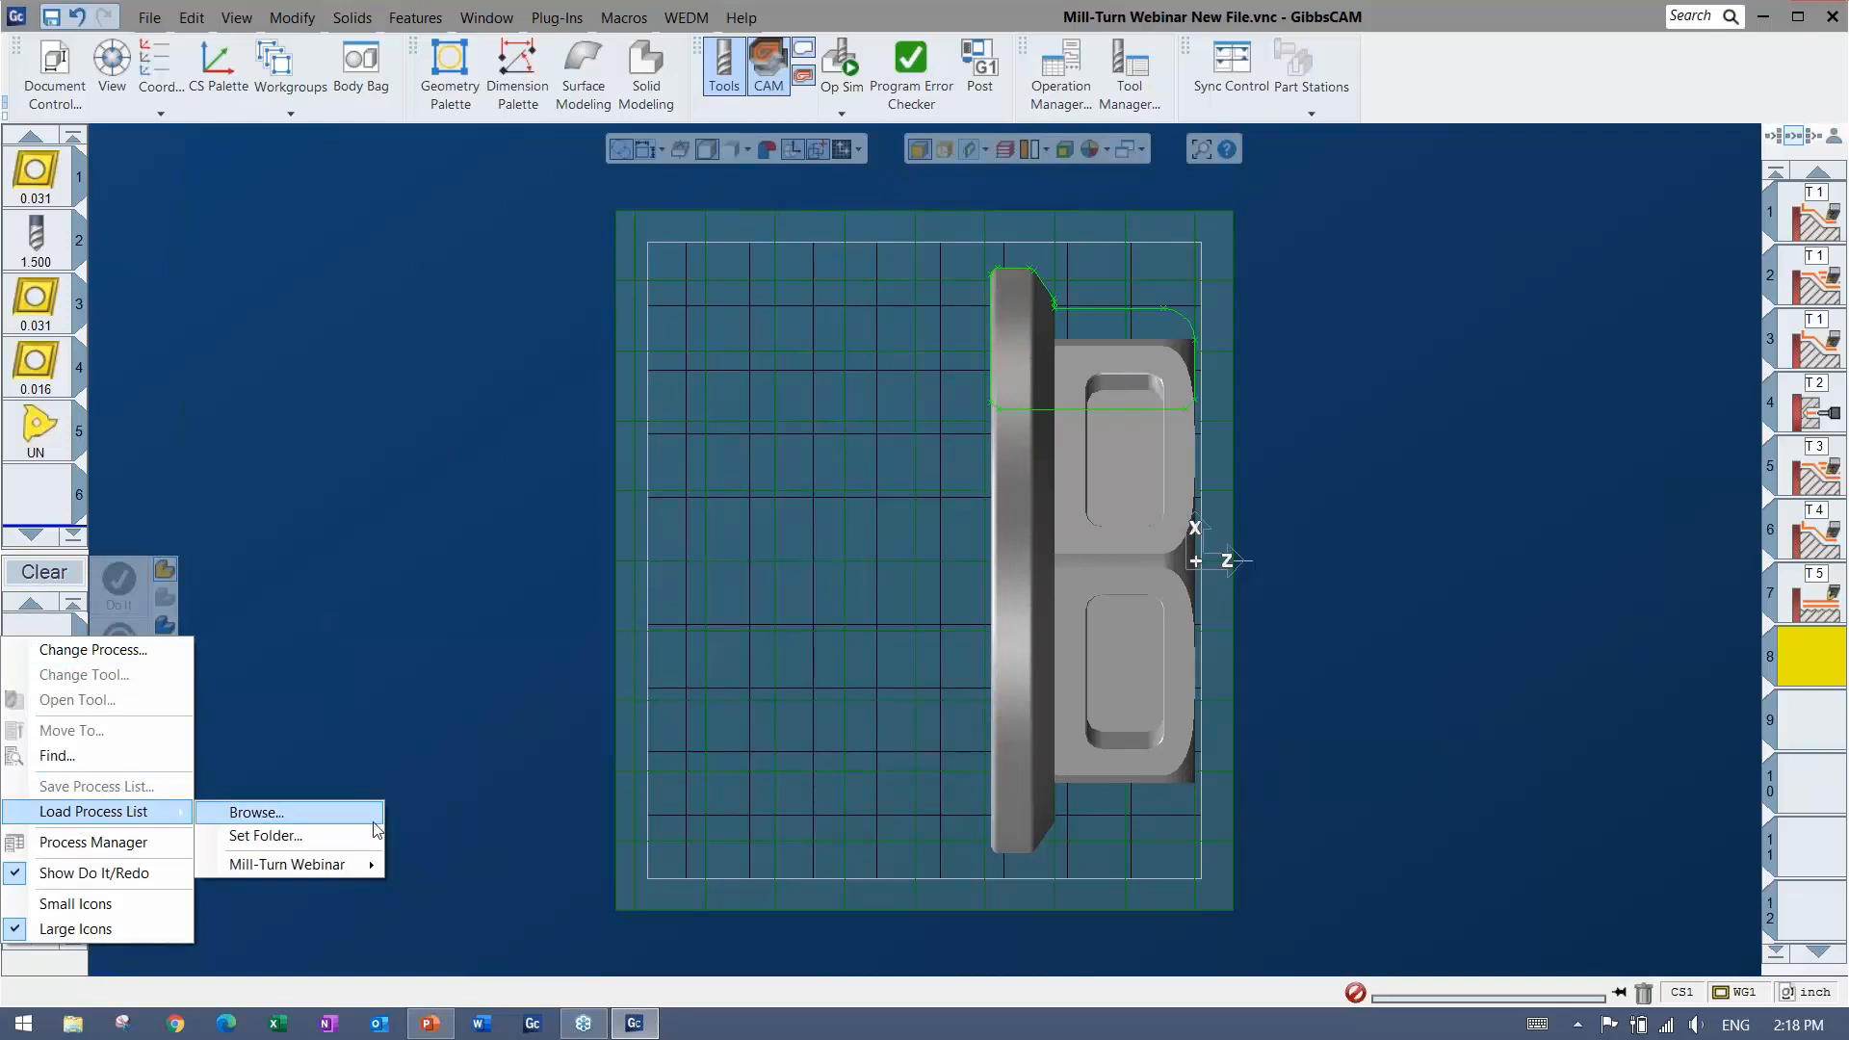
pyautogui.moveTo(315, 865)
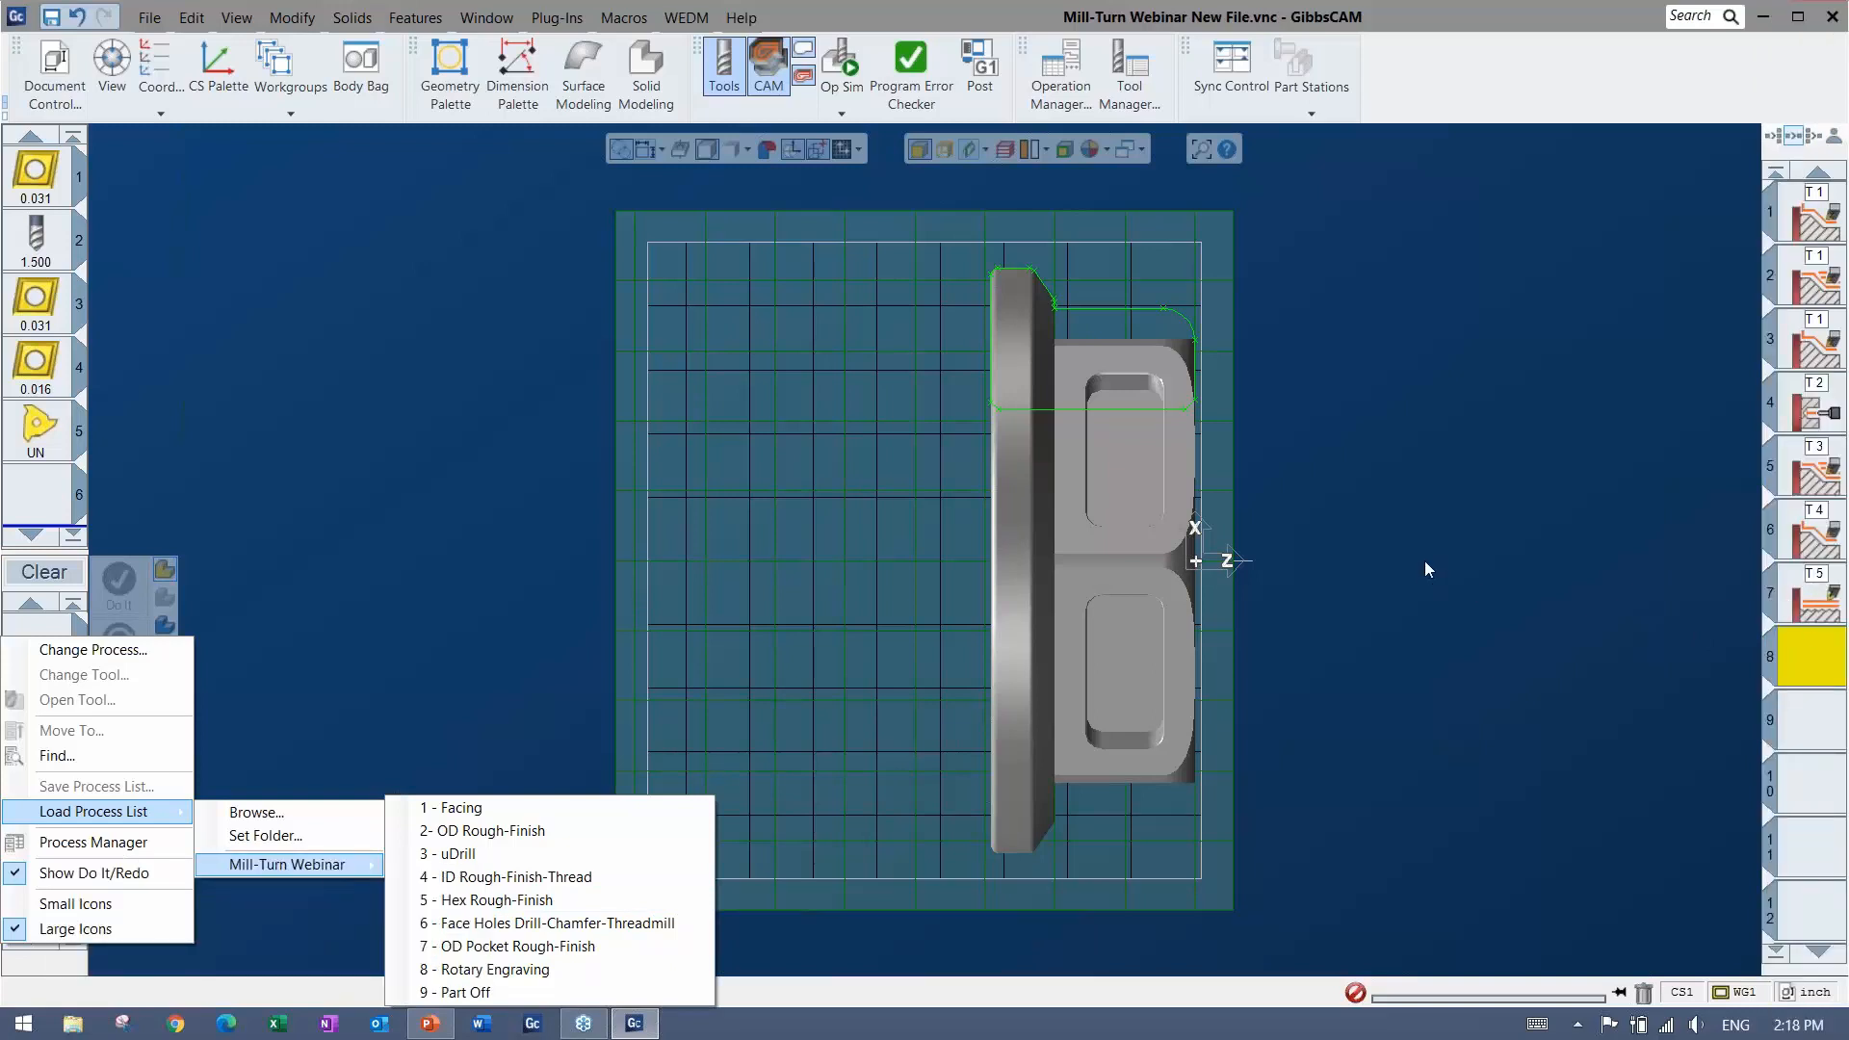
pyautogui.click(503, 901)
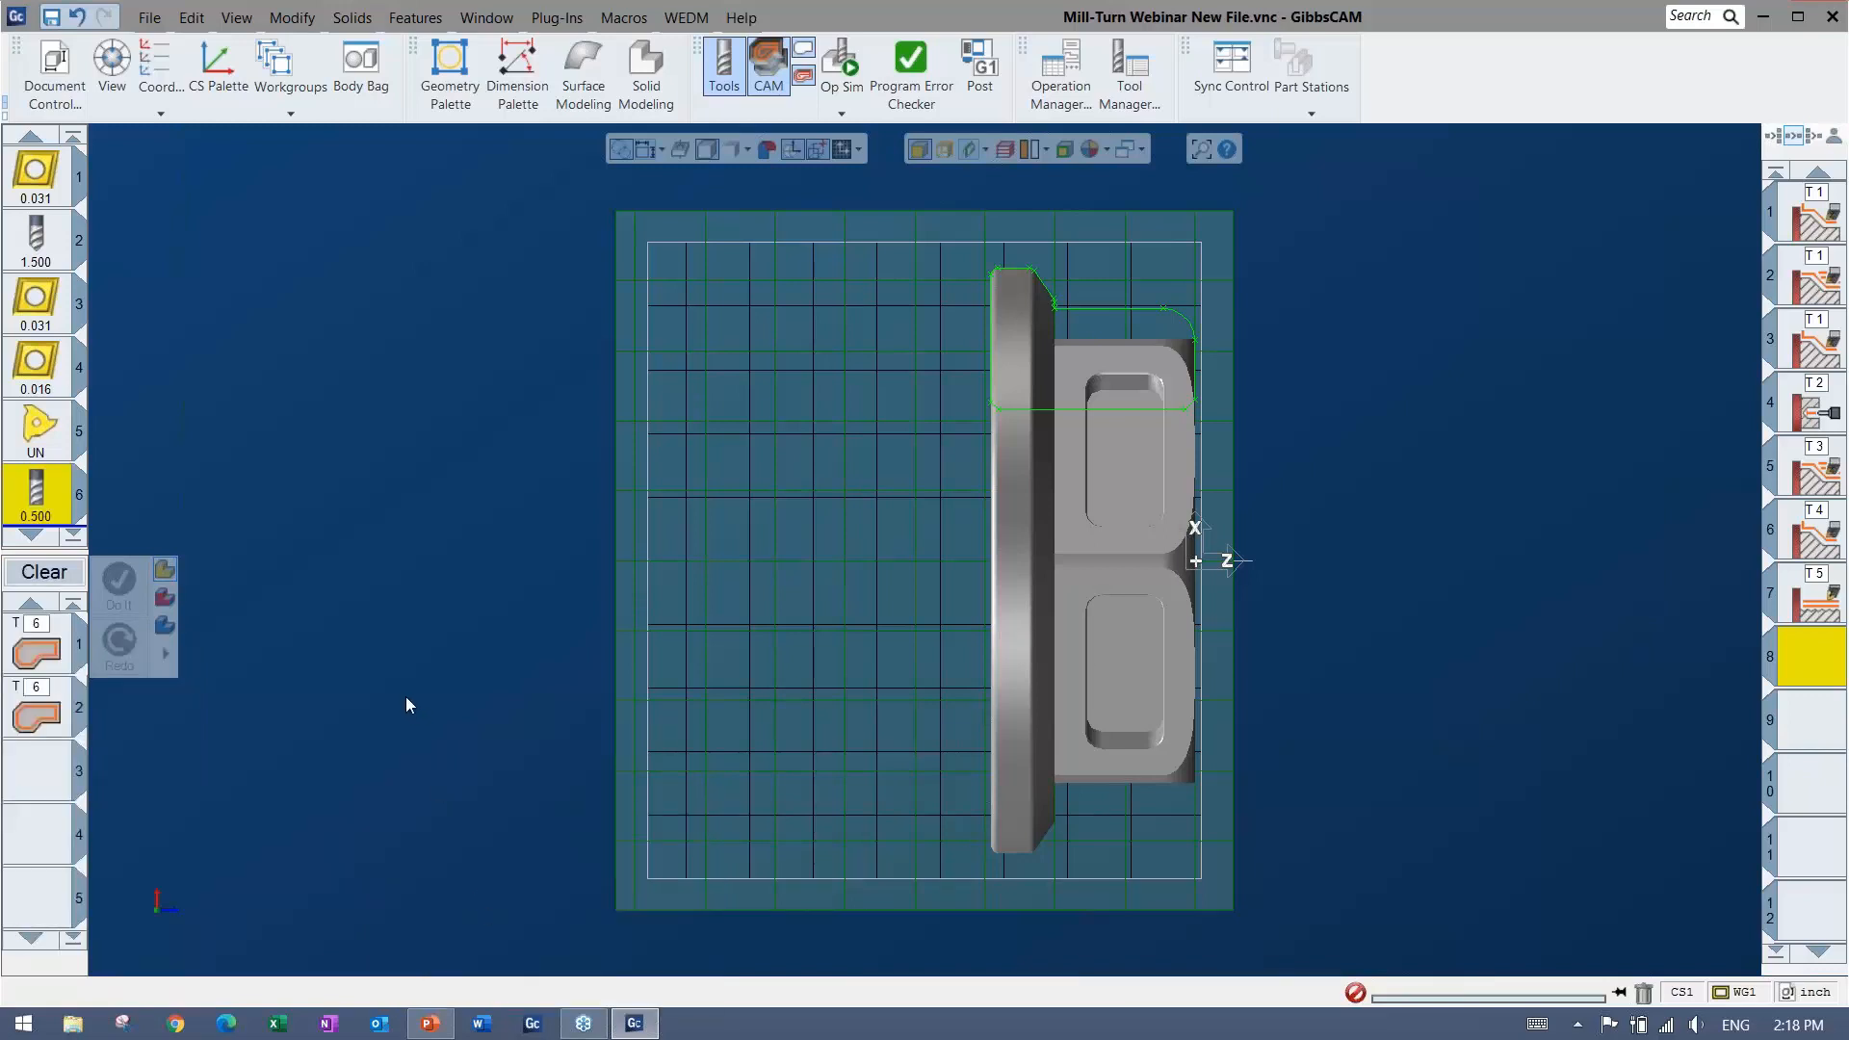
pyautogui.moveTo(1329, 642); pyautogui.dragTo(300, 479, button='middle')
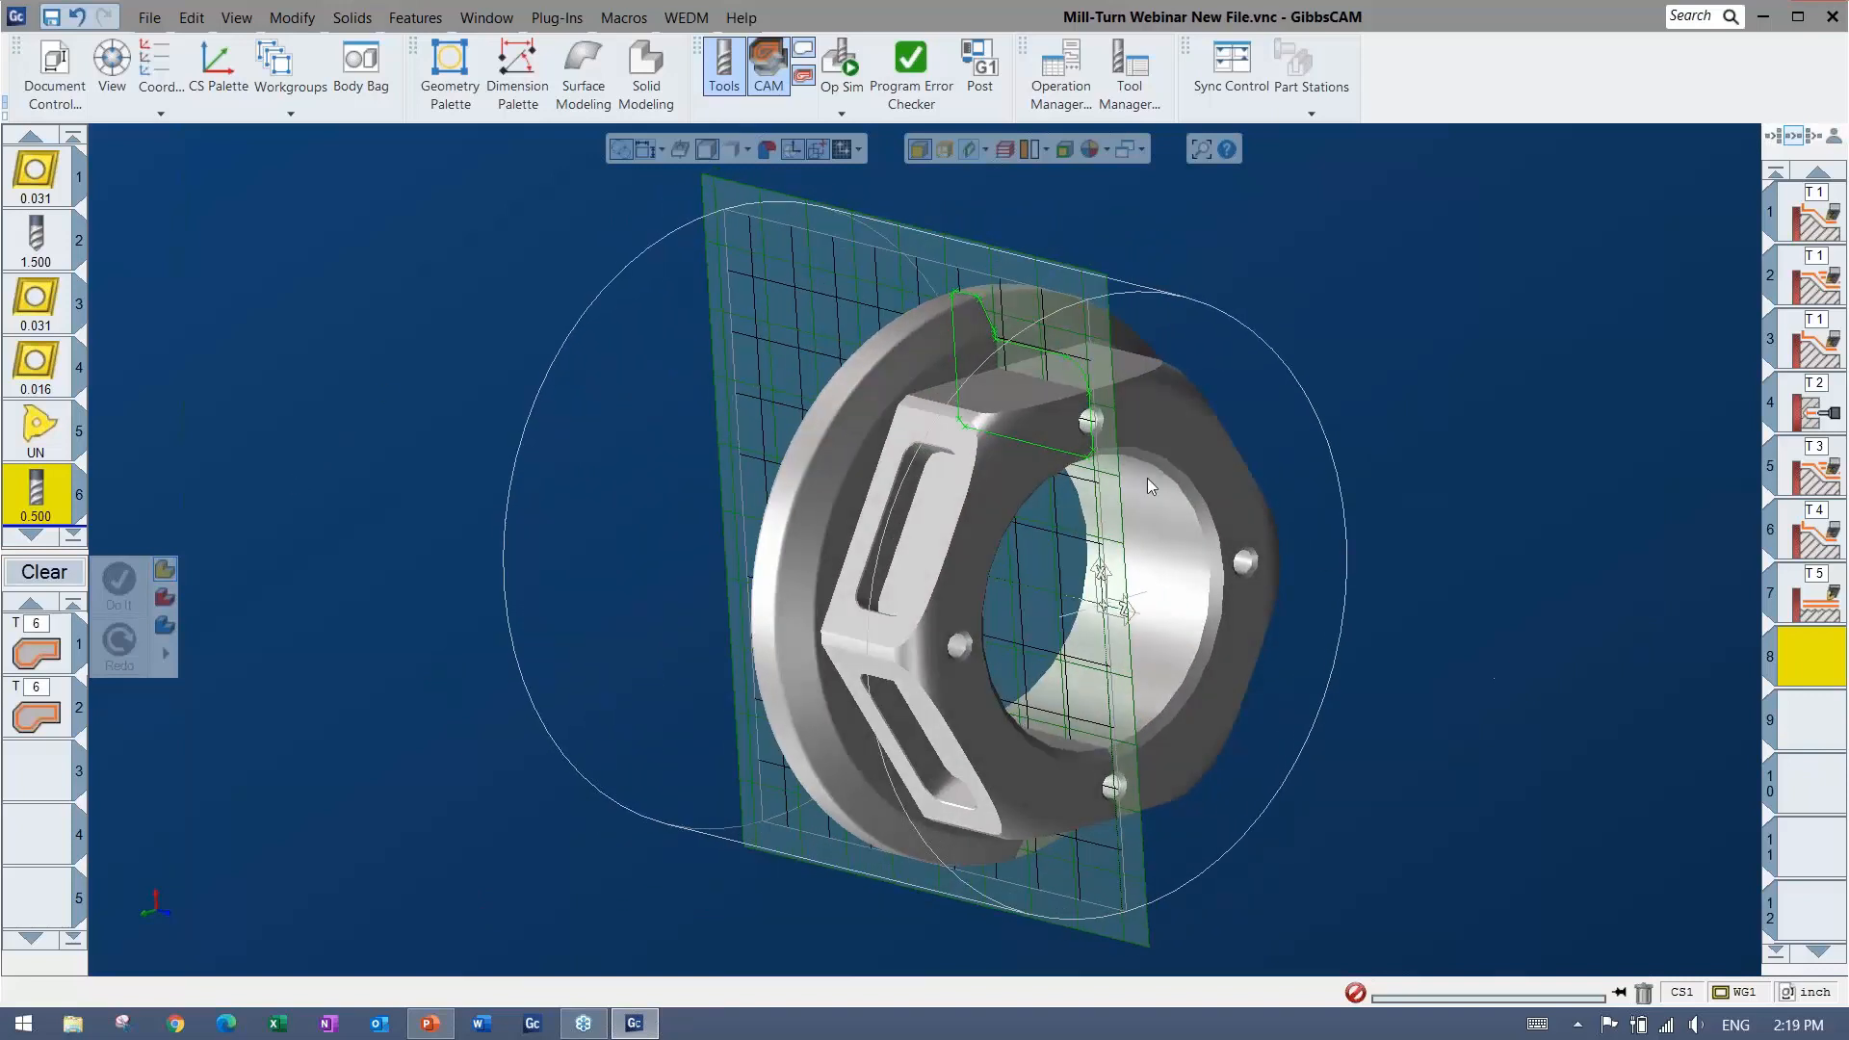
# Review the settings of the 0.5 inch finish end mill, then open the first hex contour process
pyautogui.doubleClick(29, 497)
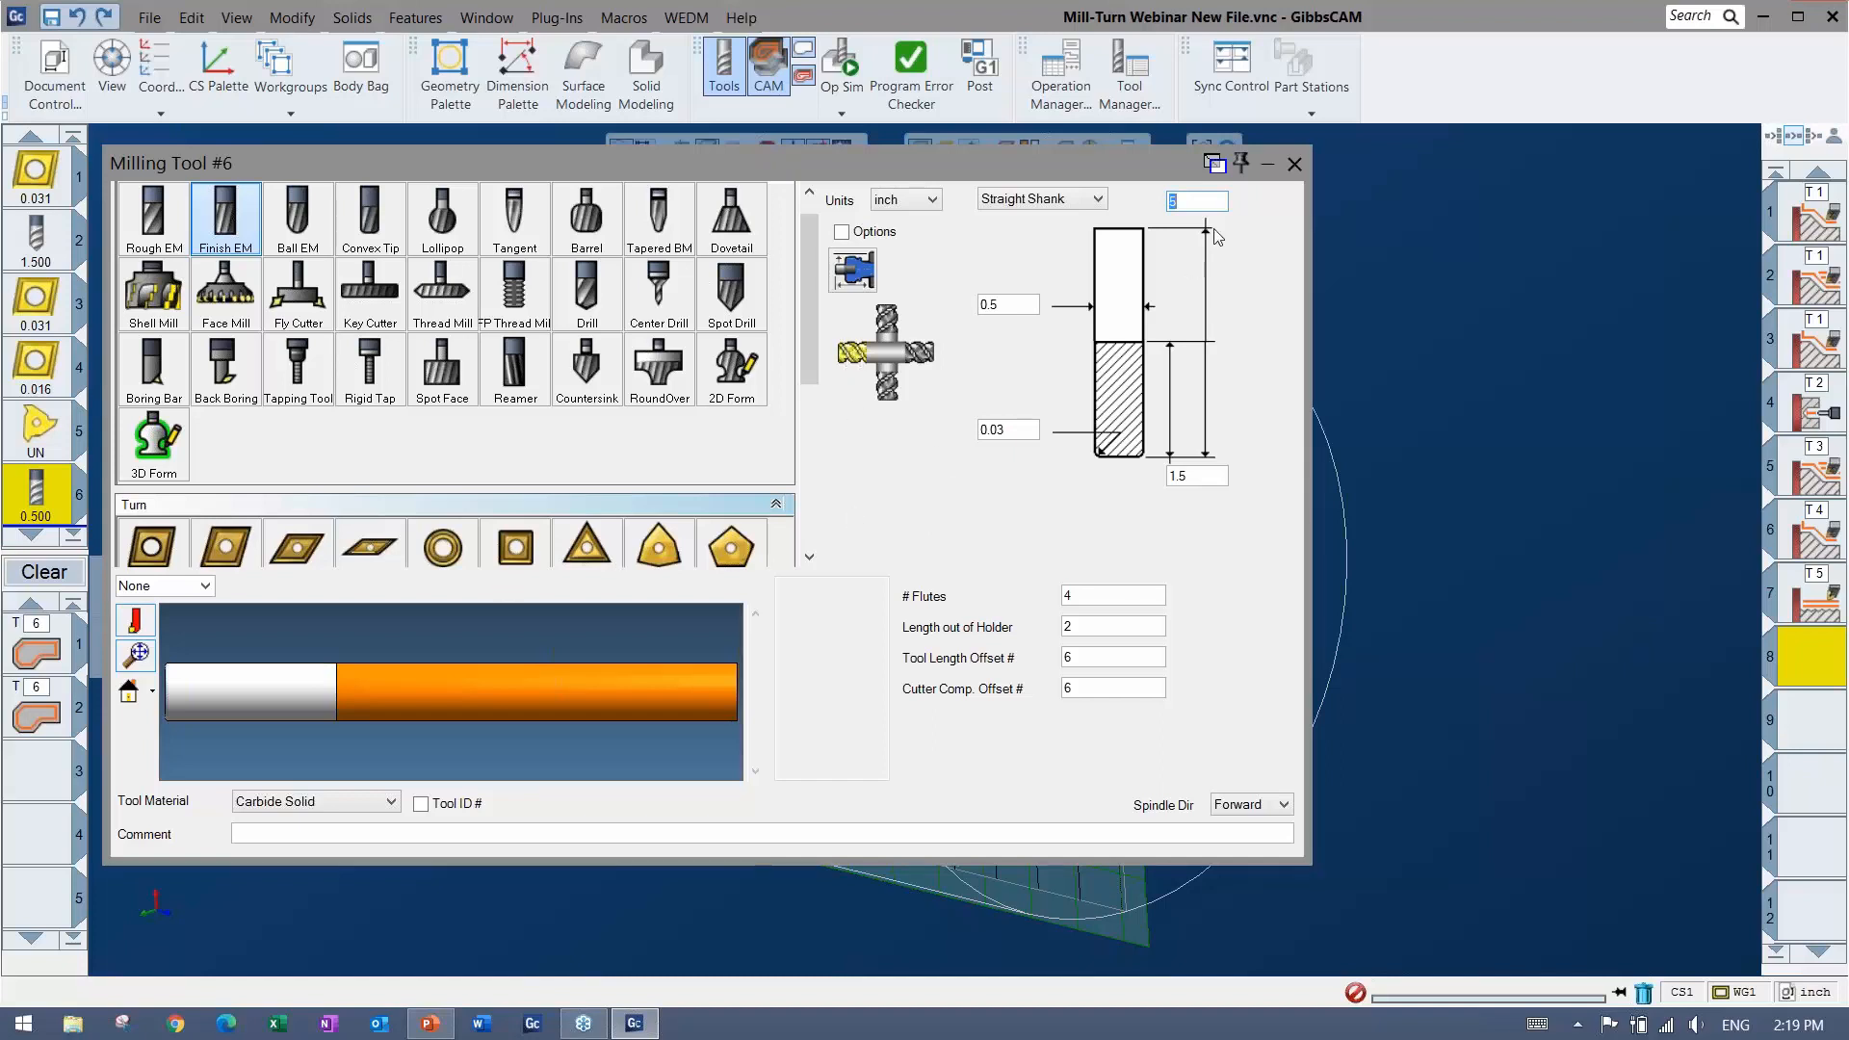
pyautogui.click(1294, 165)
pyautogui.doubleClick(35, 655)
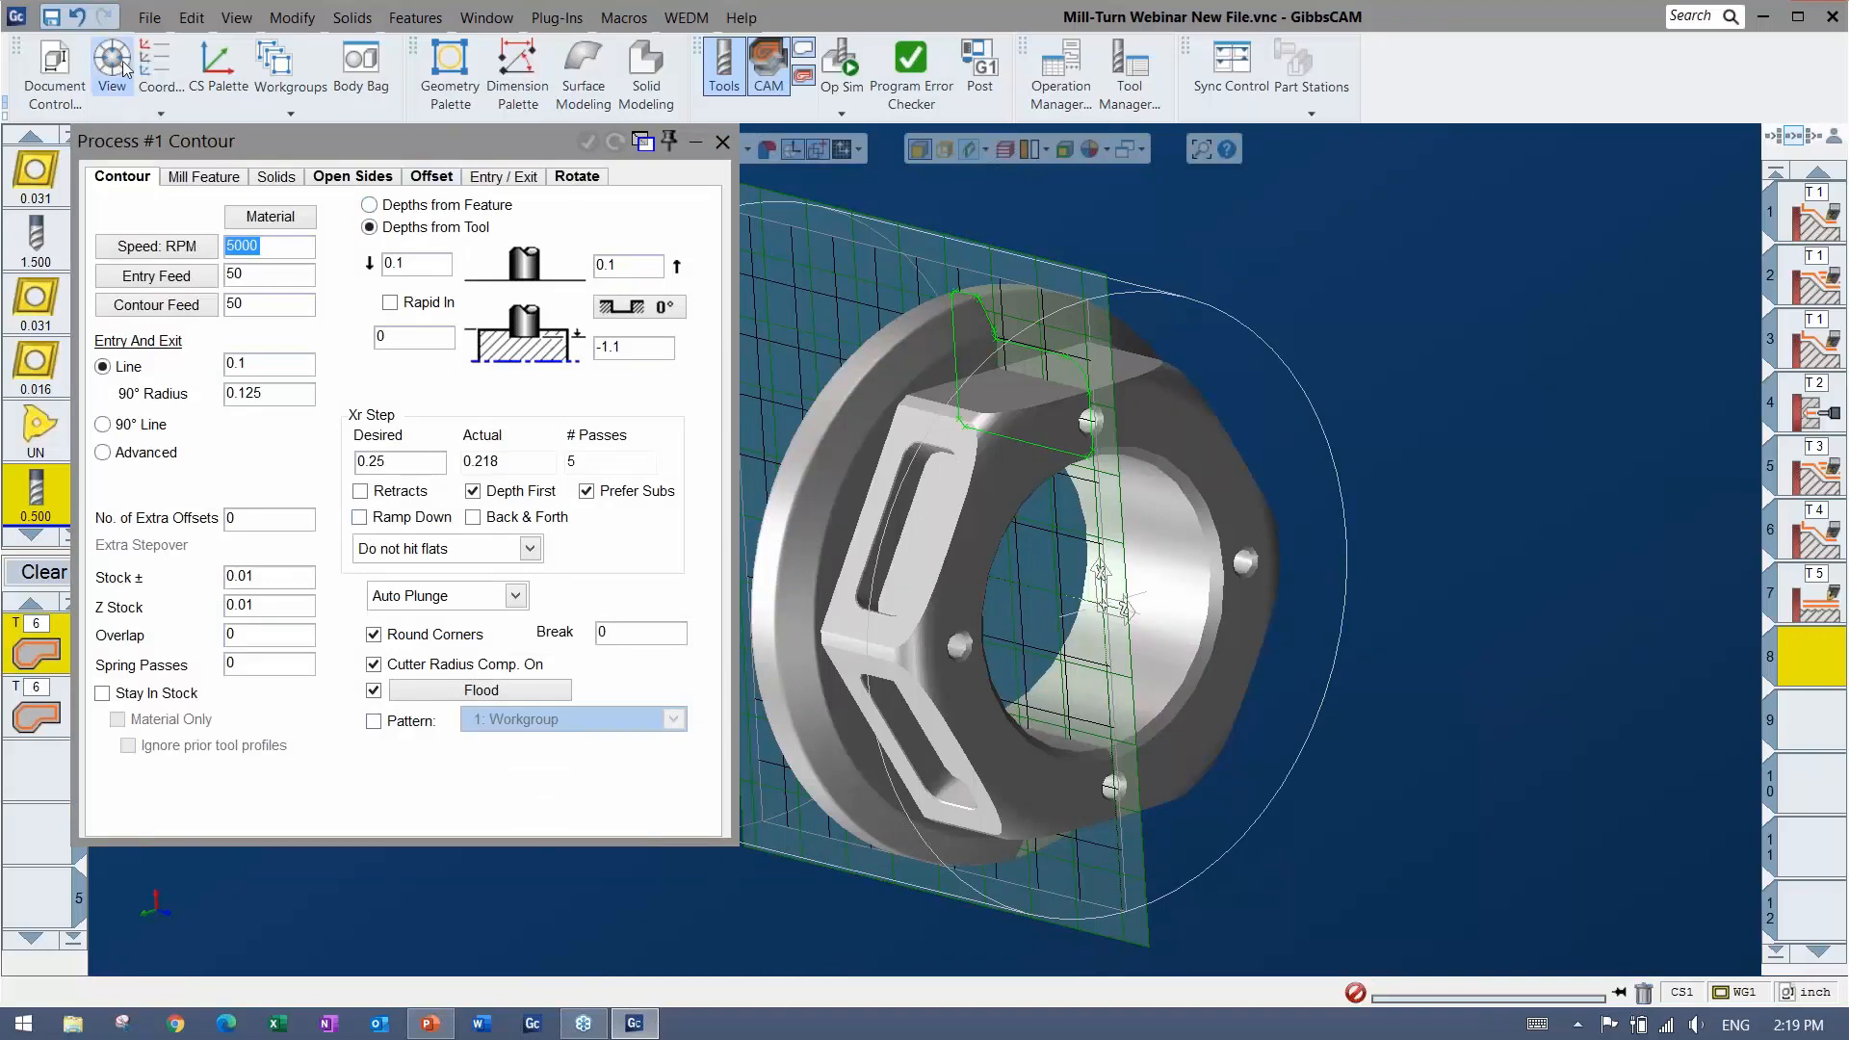
# Activate the XY plane coordinate system and switch the profiler to show the part's hexagonal cross-section
pyautogui.click(157, 65)
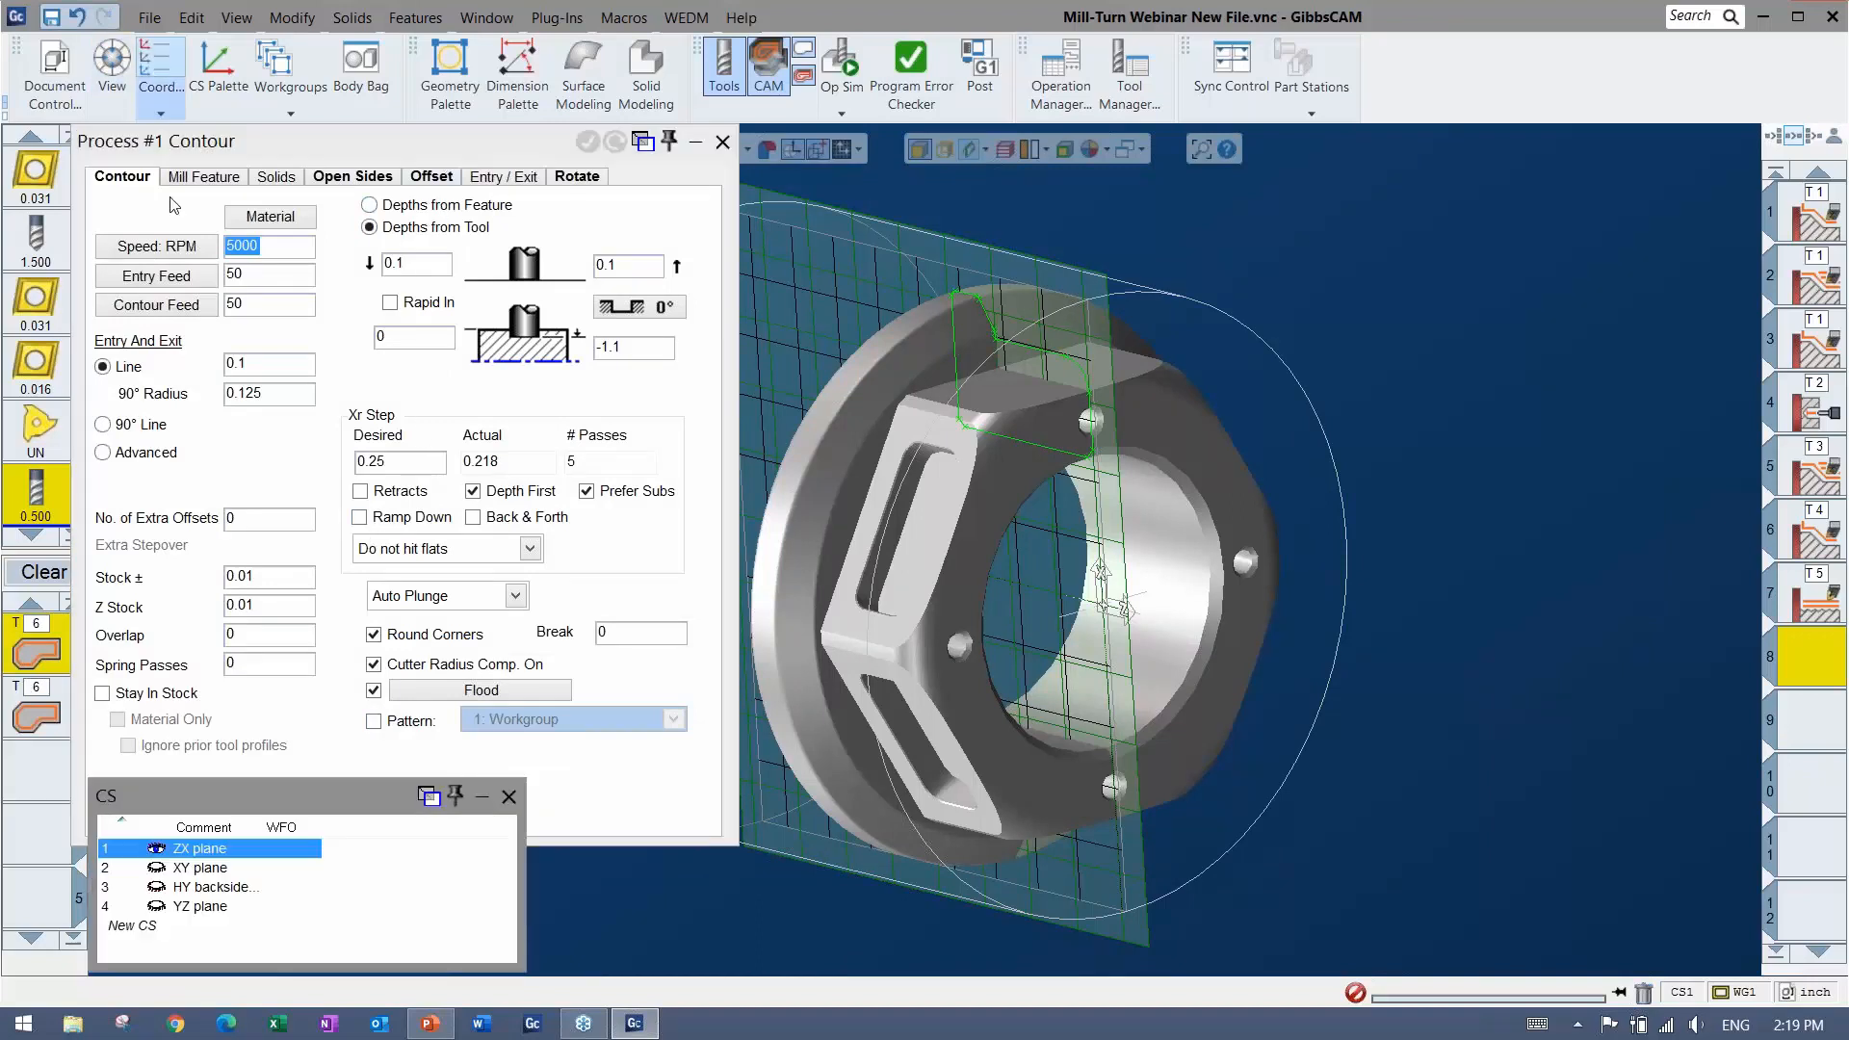
pyautogui.click(224, 869)
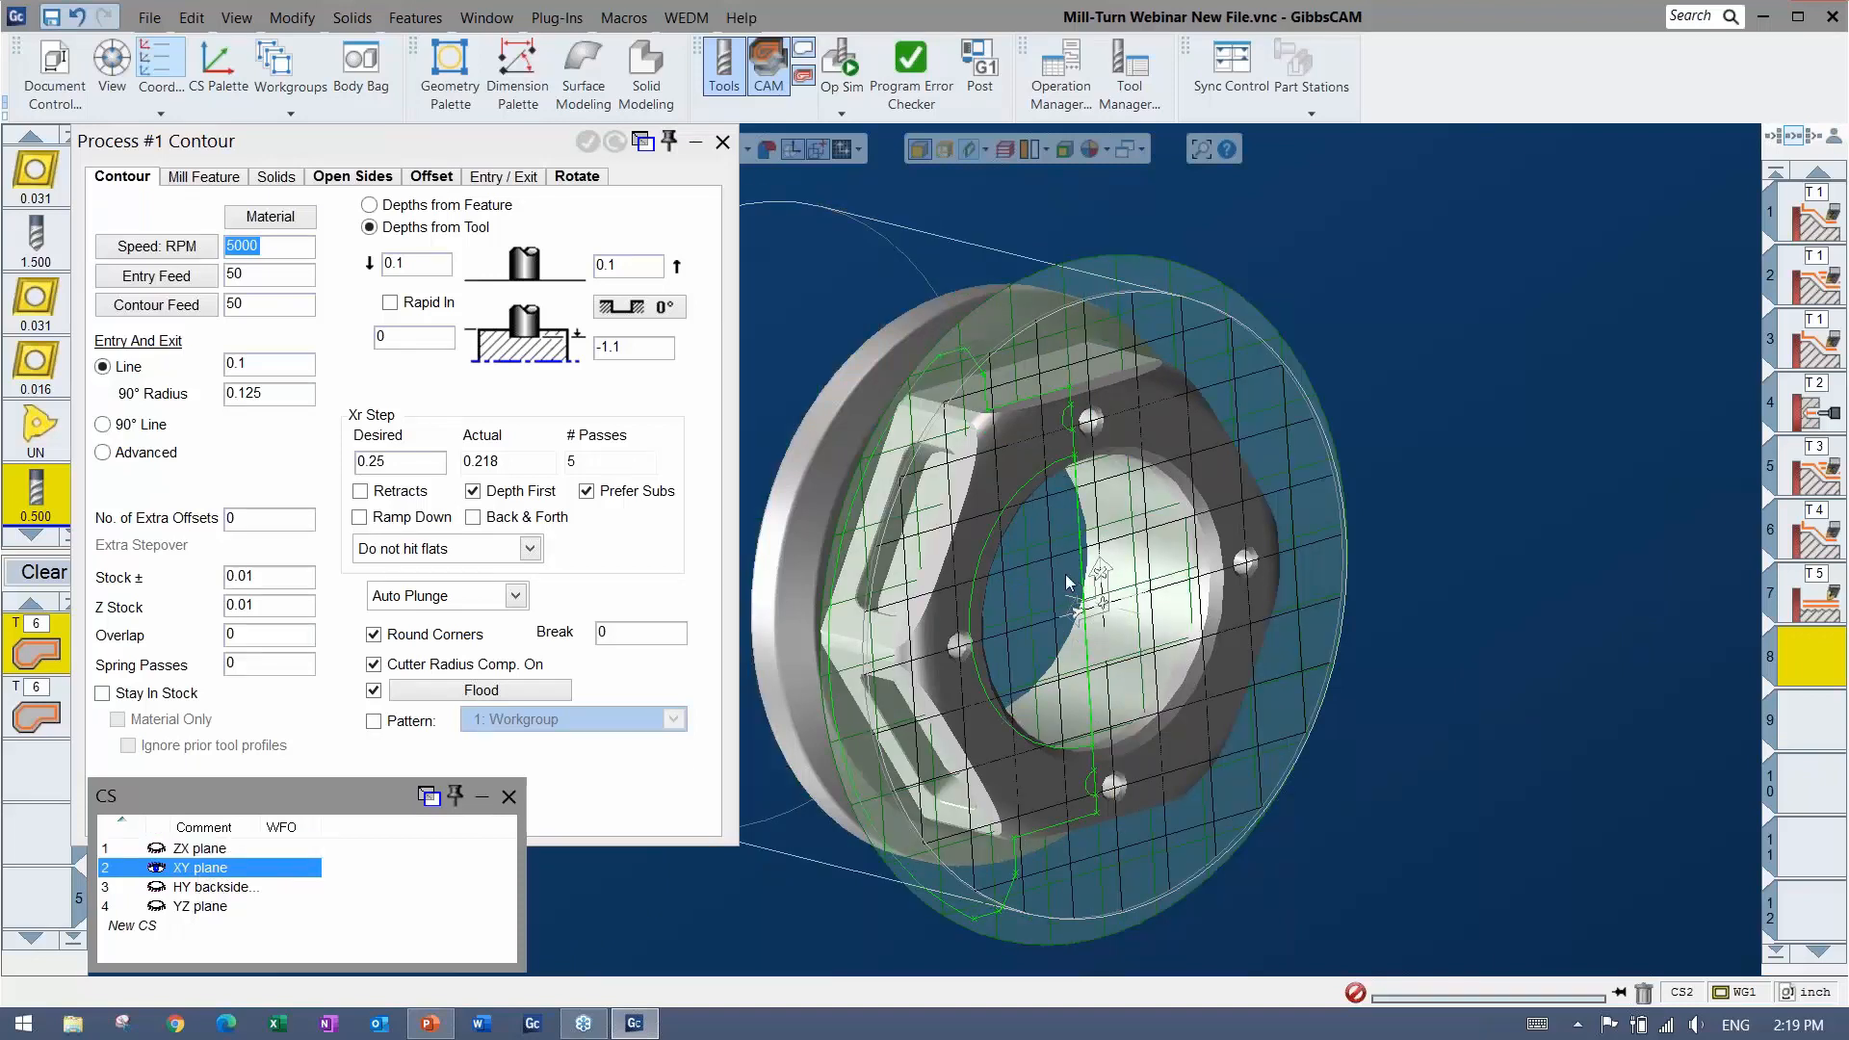
pyautogui.click(985, 150)
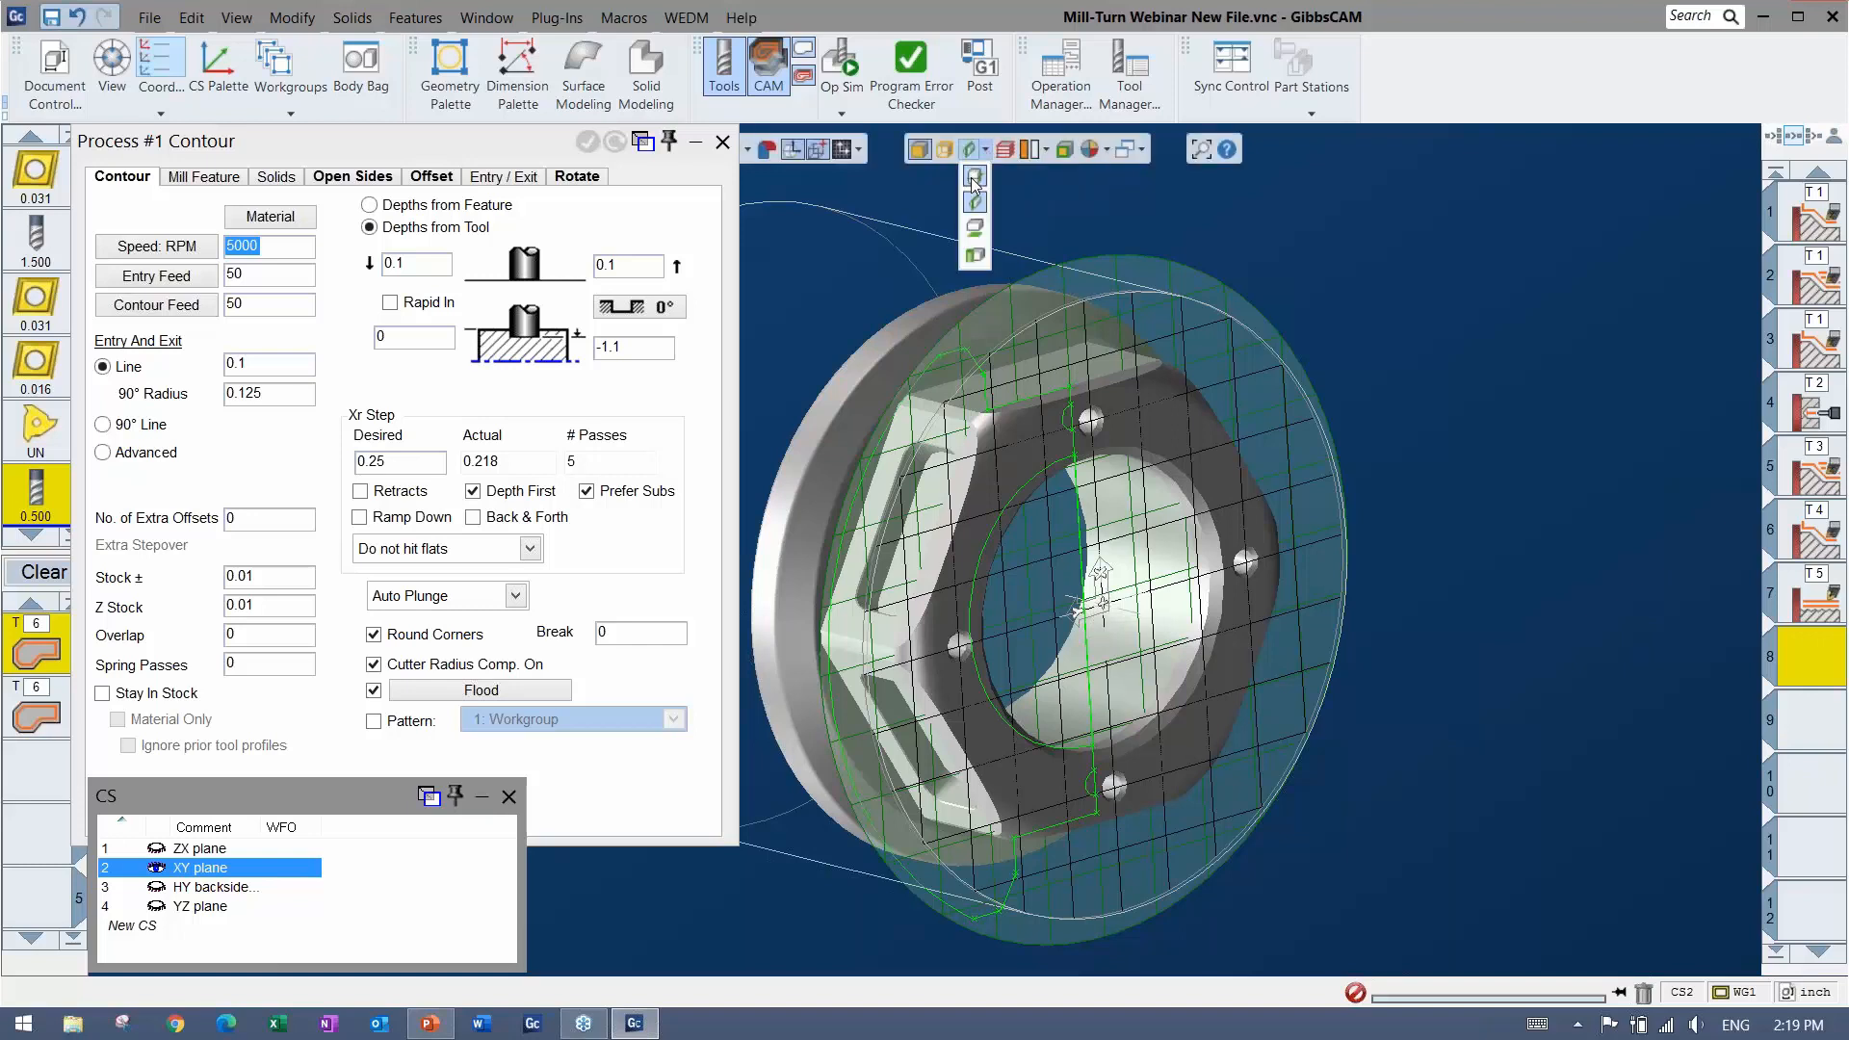
pyautogui.click(971, 177)
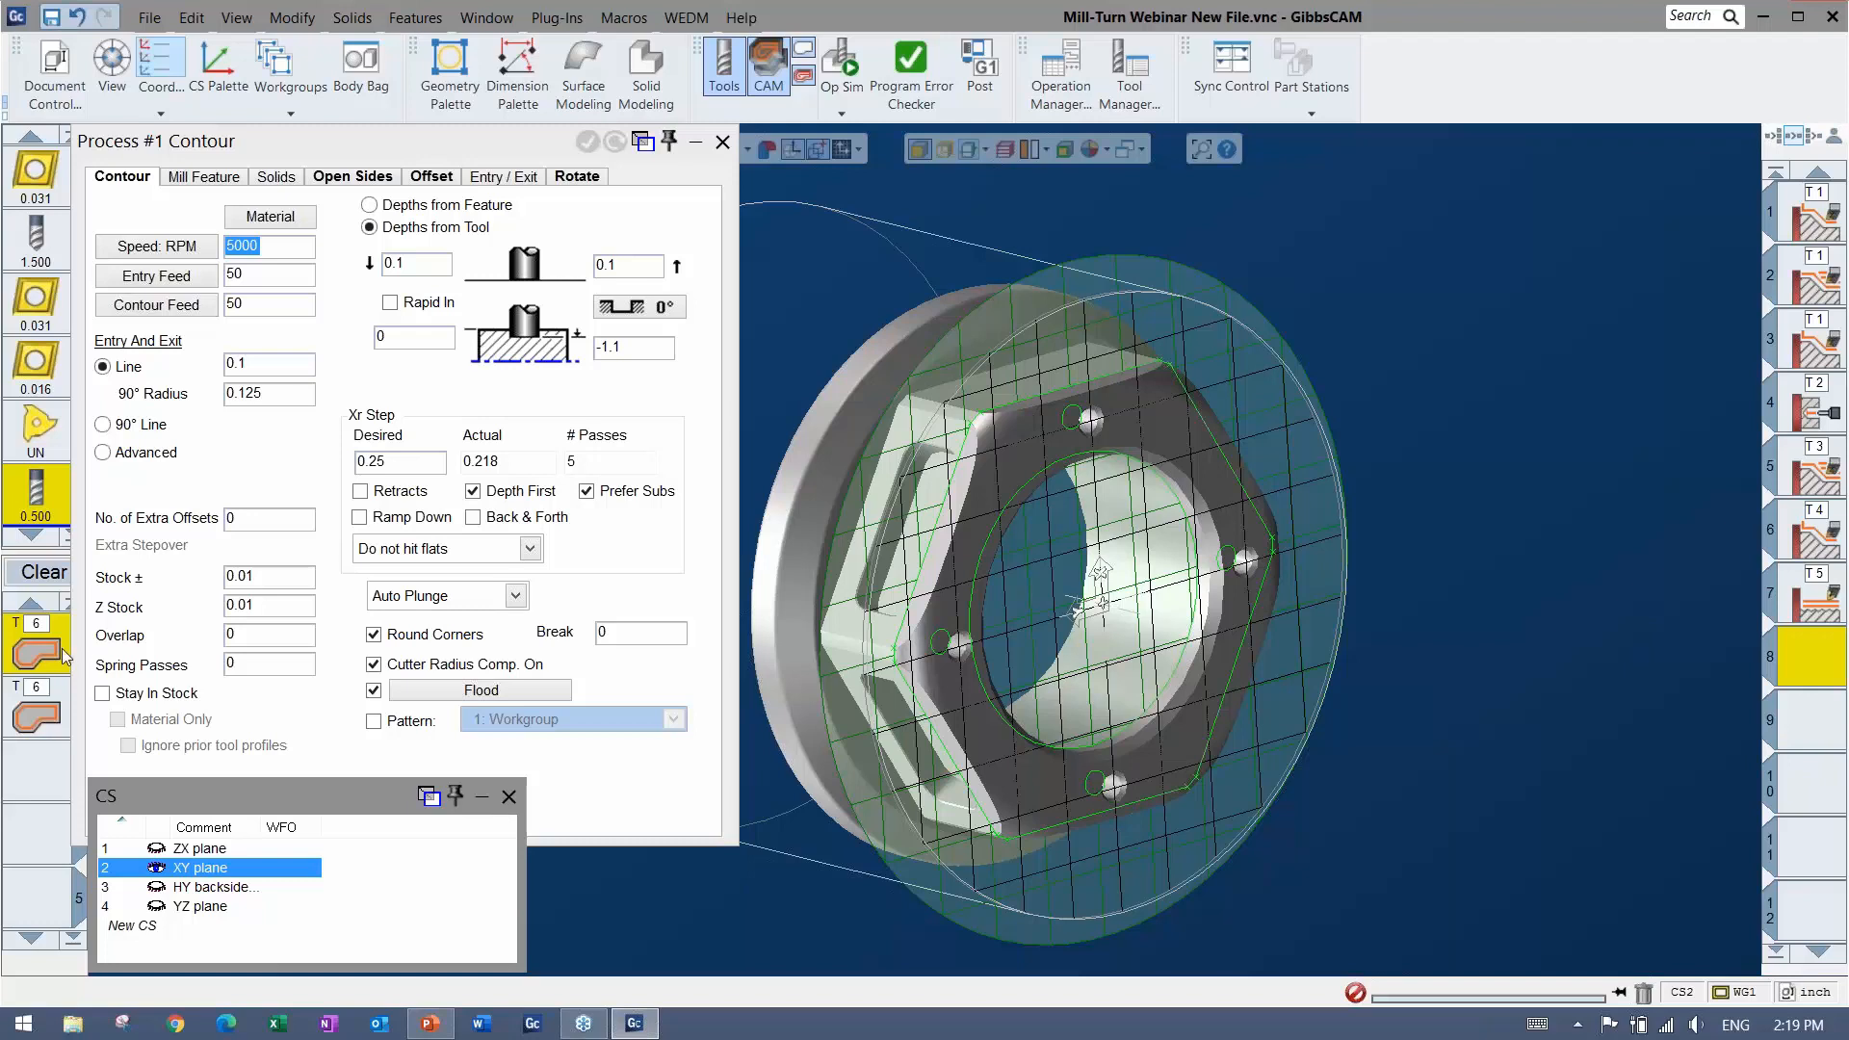
# Set the contour process's machining coordinate system to 2: XY plane
pyautogui.click(570, 179)
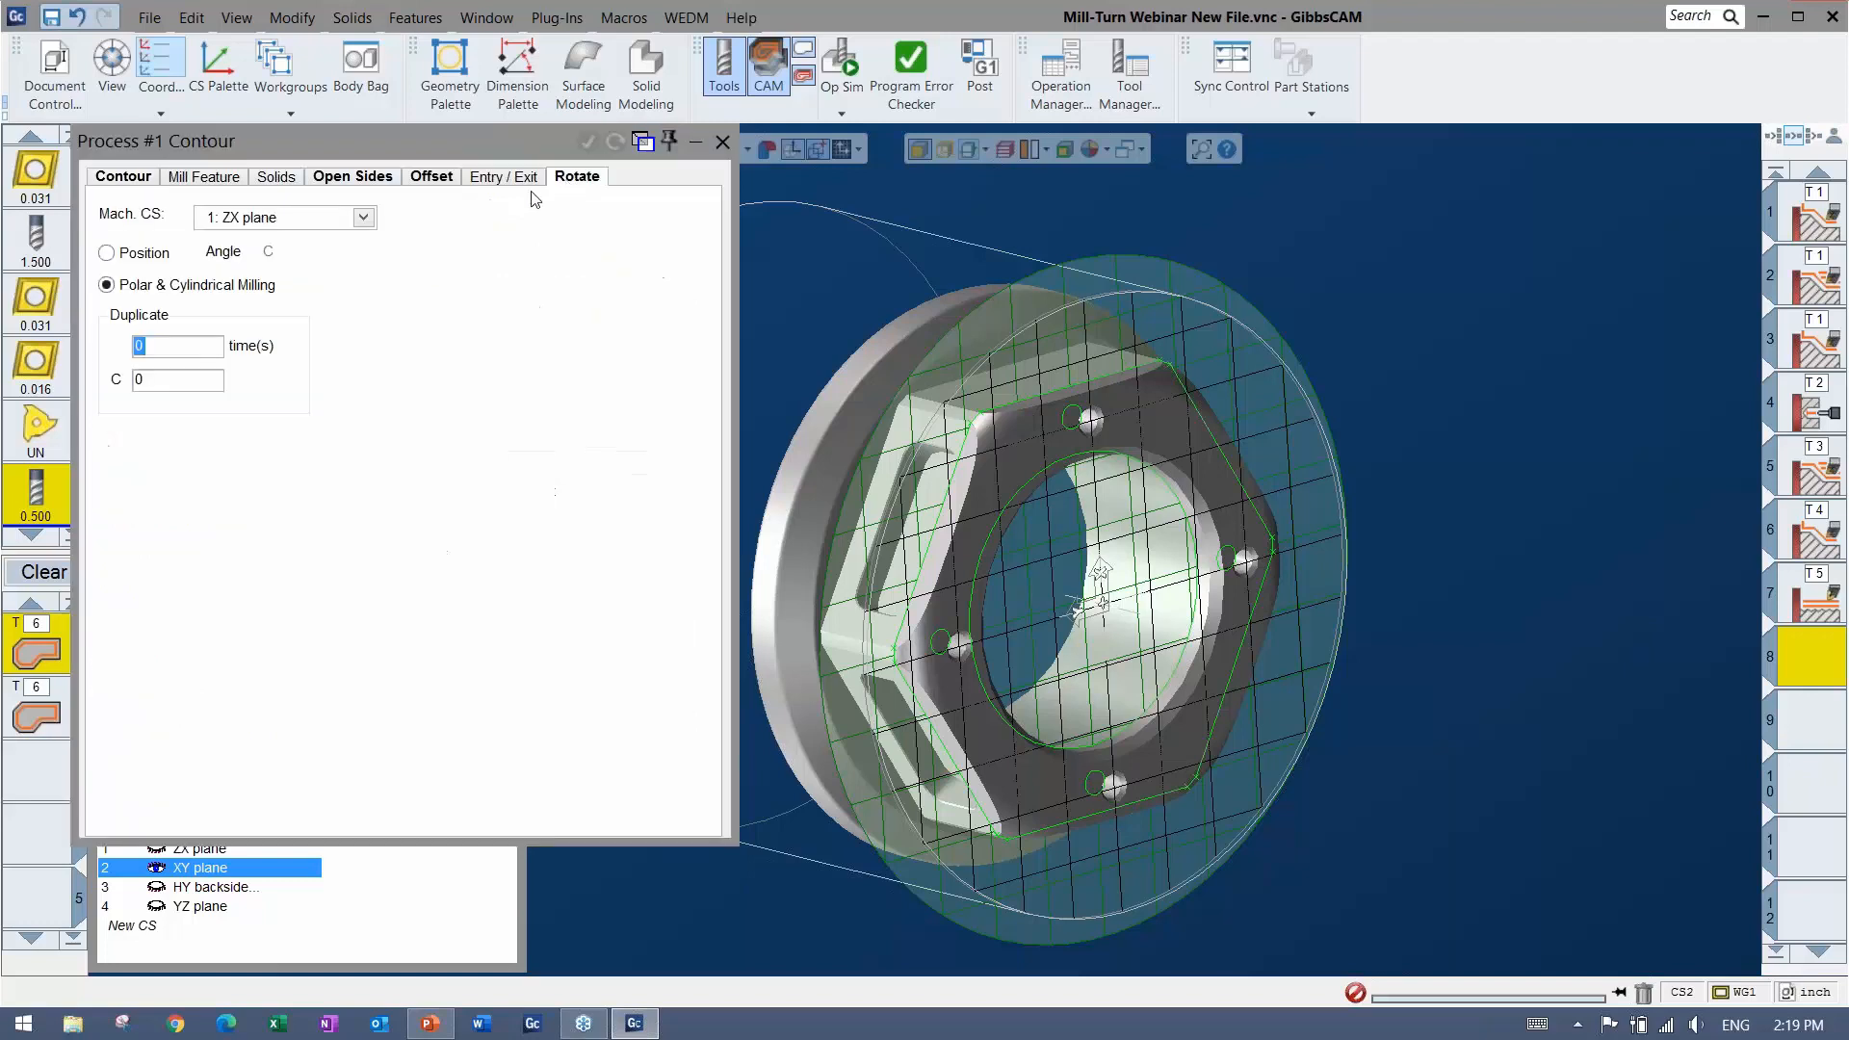
pyautogui.click(327, 217)
pyautogui.click(245, 252)
# Select the hexagon profile as the contour and adjust its start and end points along the corner chamfer
pyautogui.click(984, 151)
pyautogui.scroll(5, 932, 436)
pyautogui.scroll(2, 932, 435)
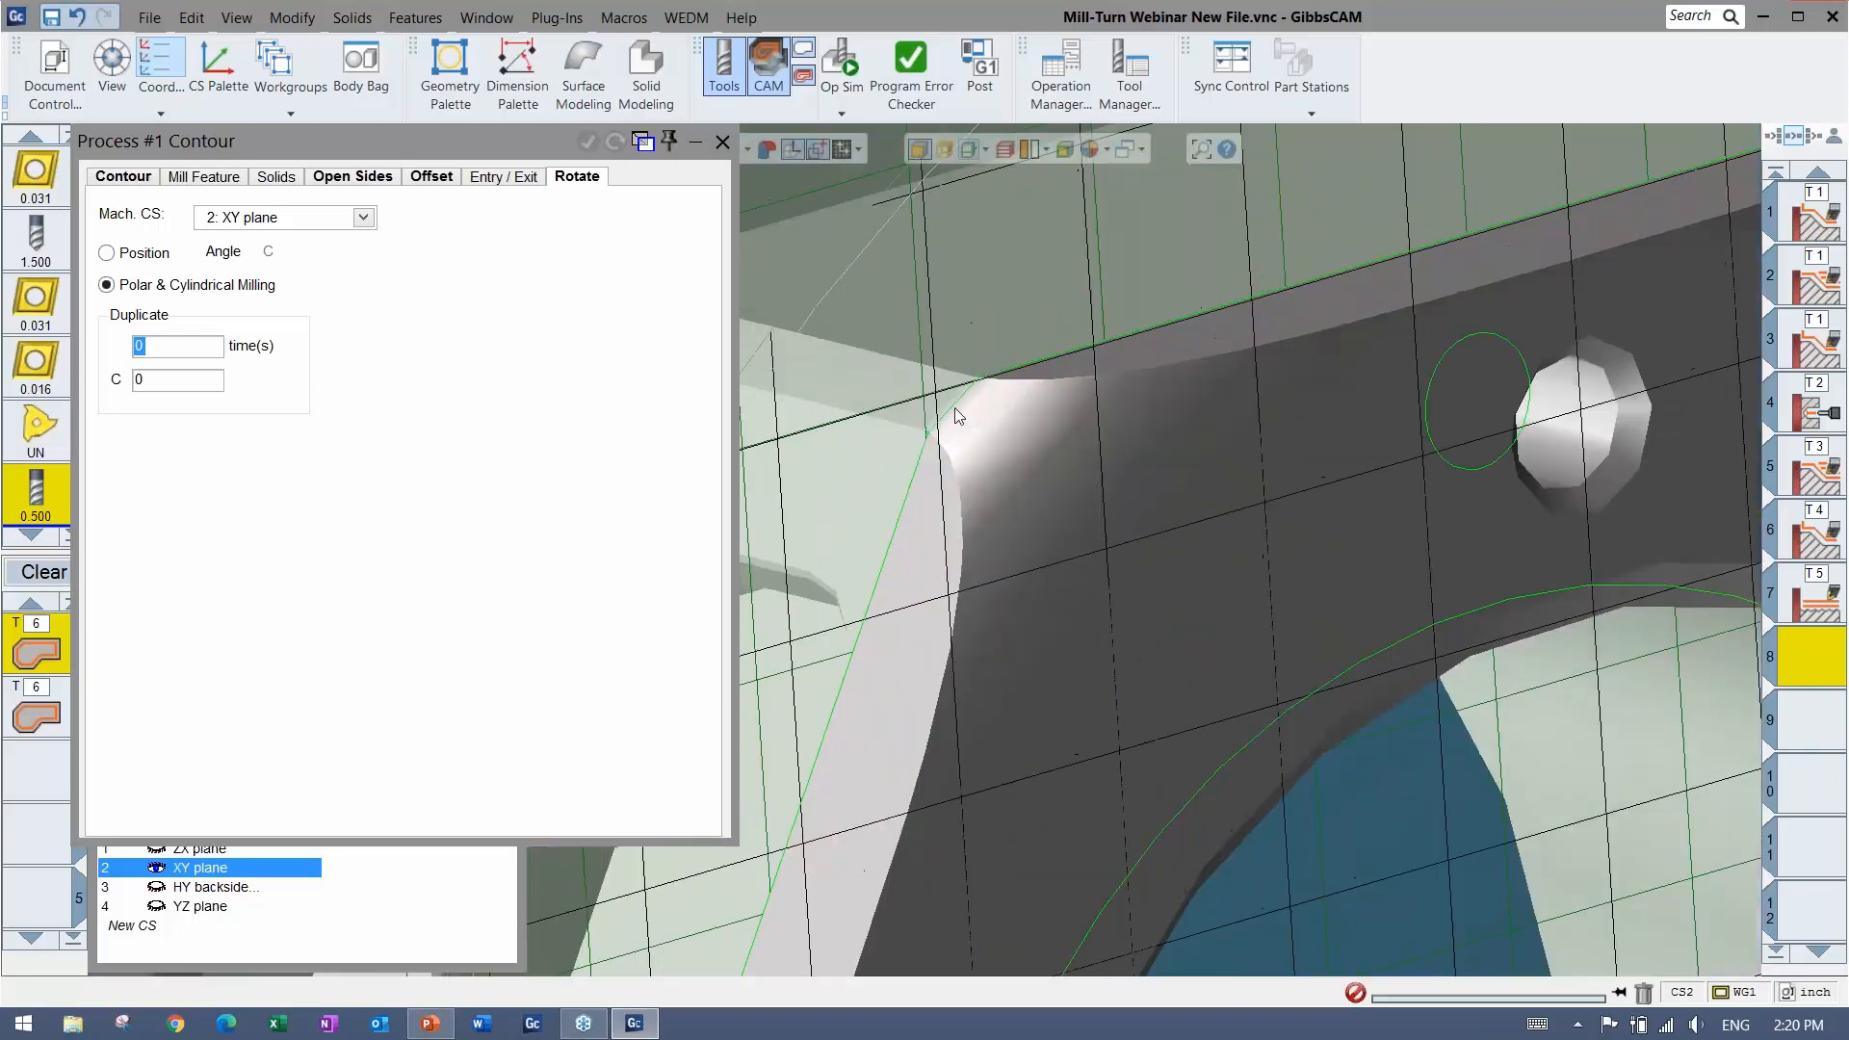
pyautogui.click(953, 408)
pyautogui.moveTo(943, 386); pyautogui.dragTo(1041, 290)
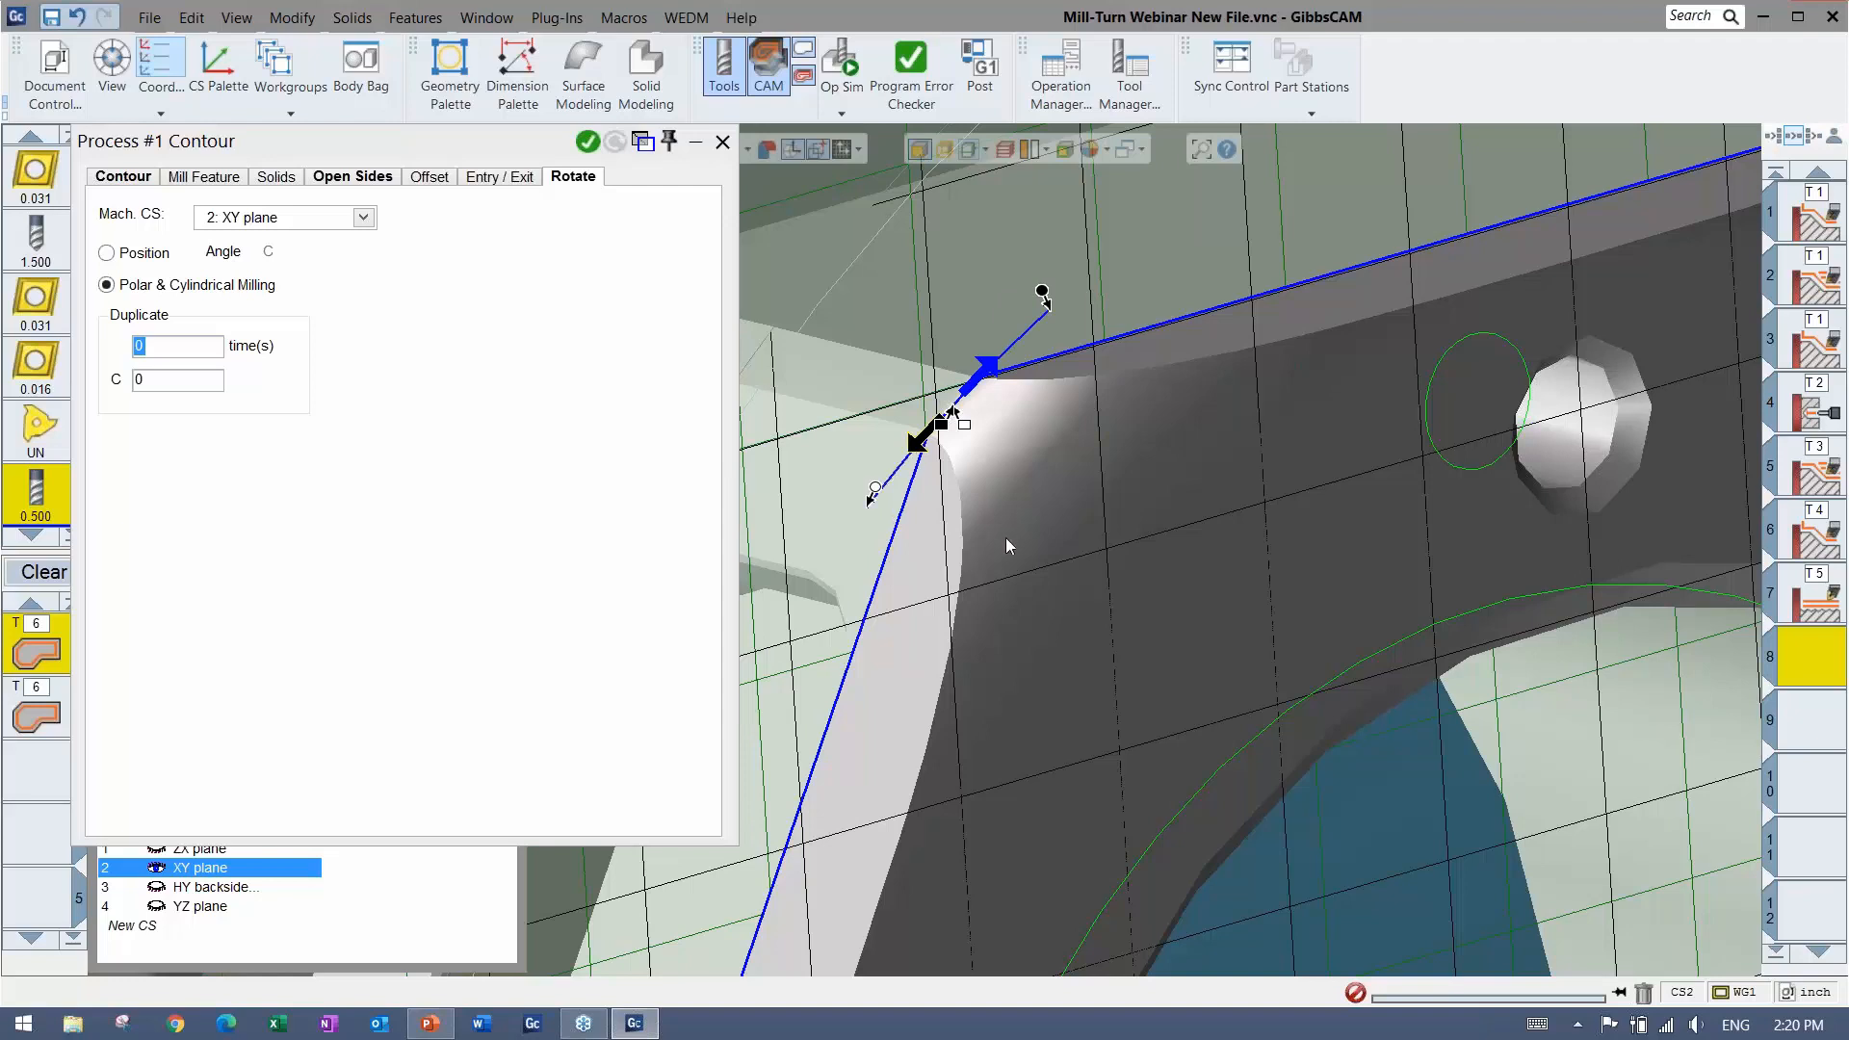
pyautogui.scroll(-4, 968, 446)
pyautogui.moveTo(965, 439); pyautogui.dragTo(956, 447)
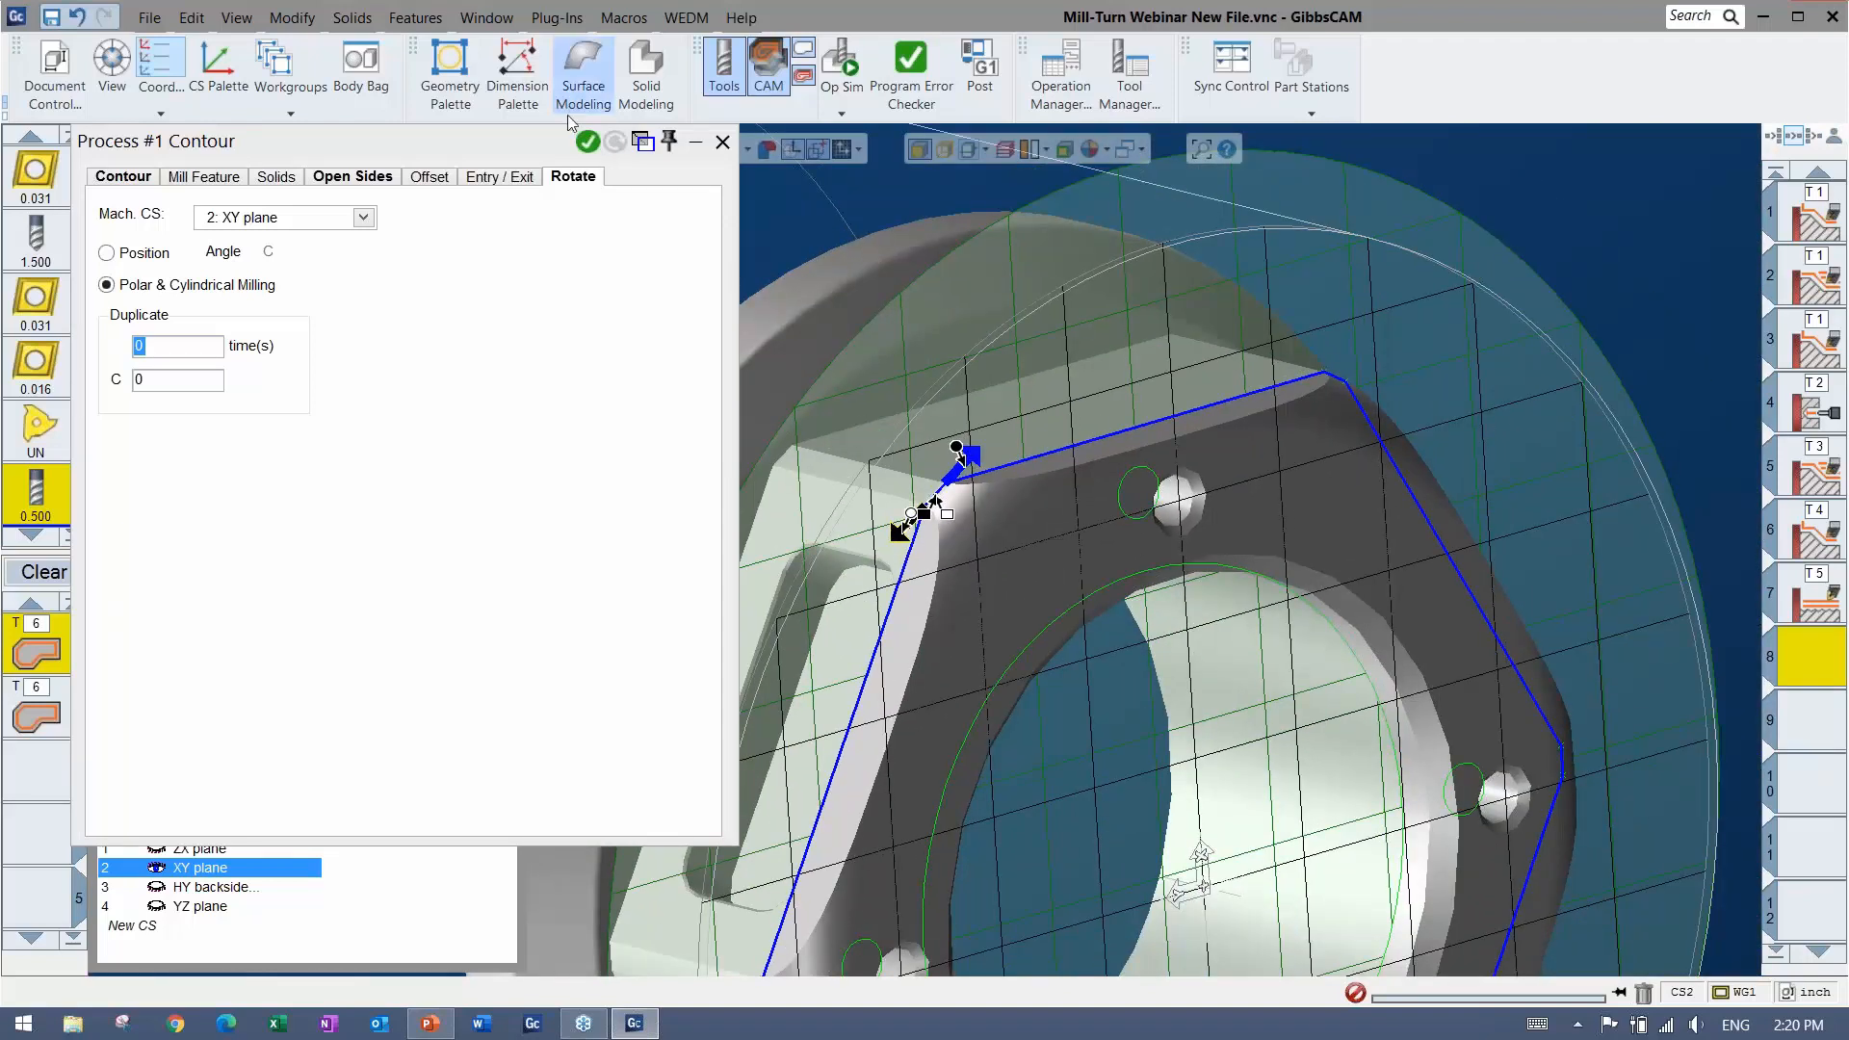
# Generate the hex roughing and finishing operations with polar and cylindrical milling, and close the contour process
pyautogui.click(613, 142)
pyautogui.scroll(-2, 1047, 628)
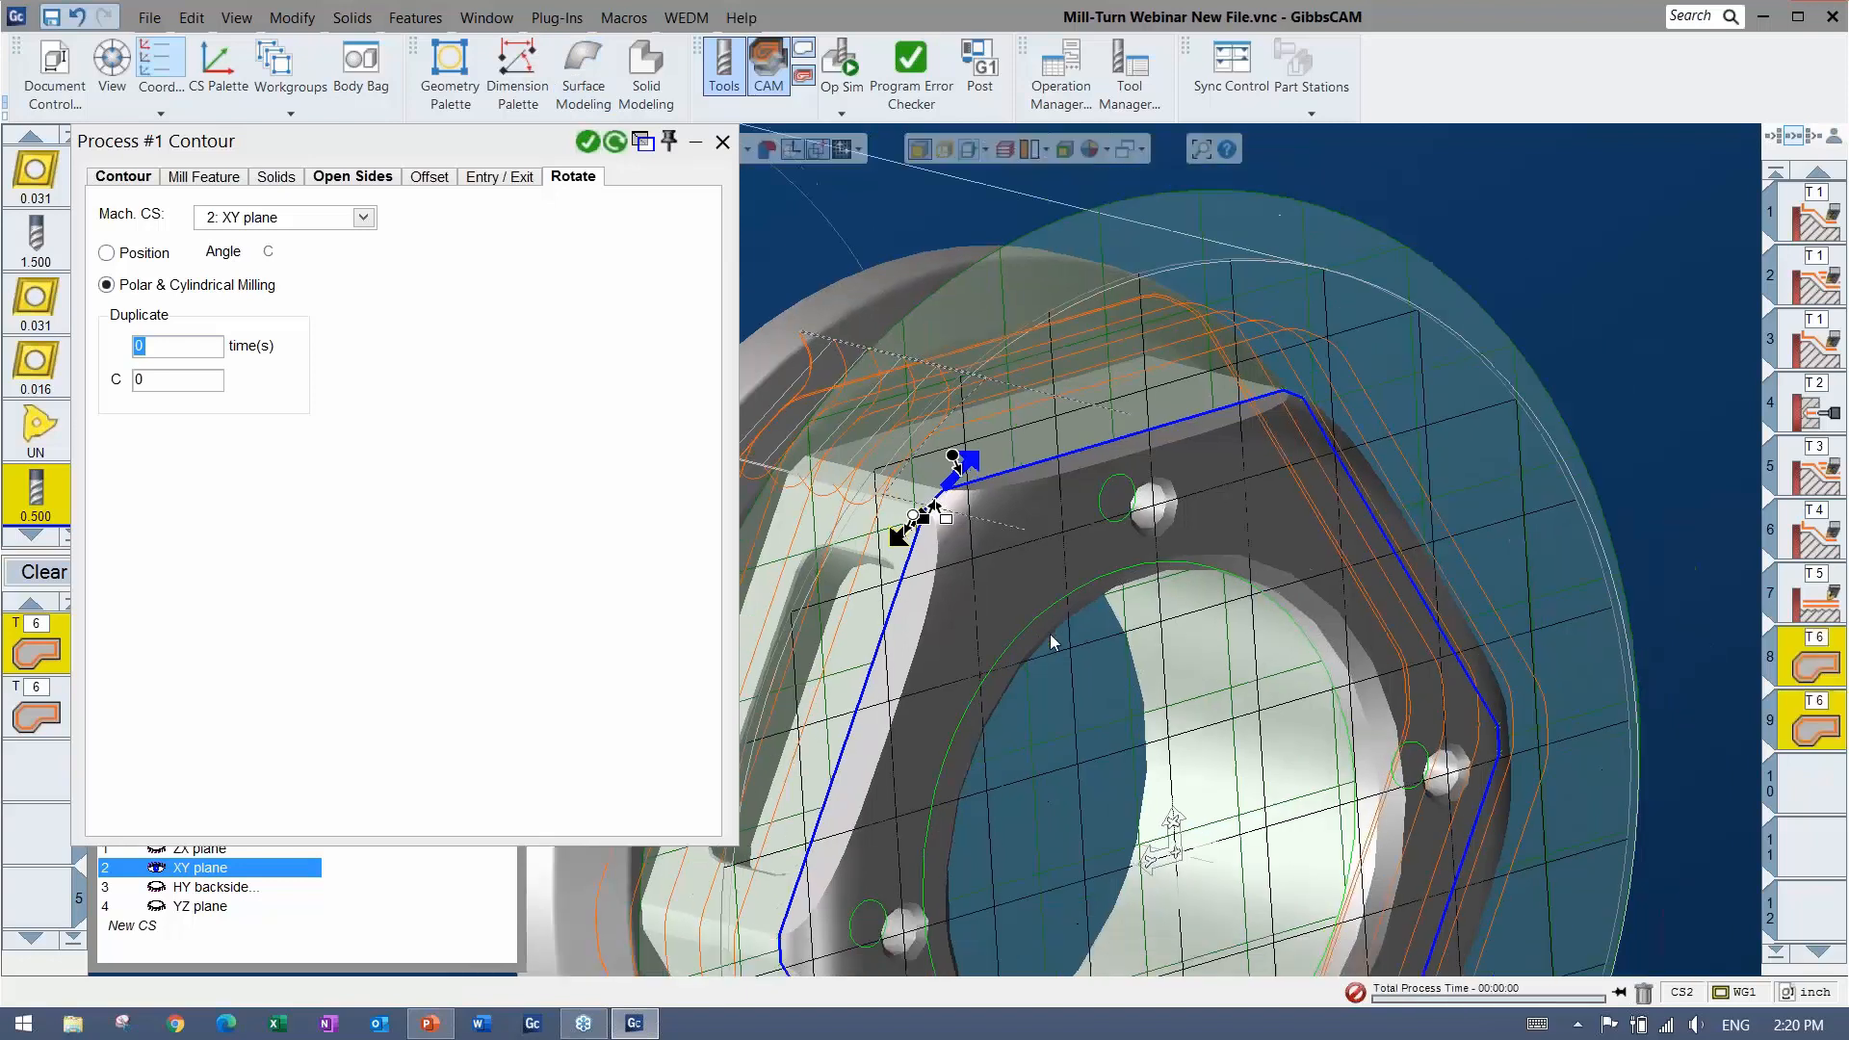
pyautogui.moveTo(1047, 740); pyautogui.dragTo(1223, 551, button='middle')
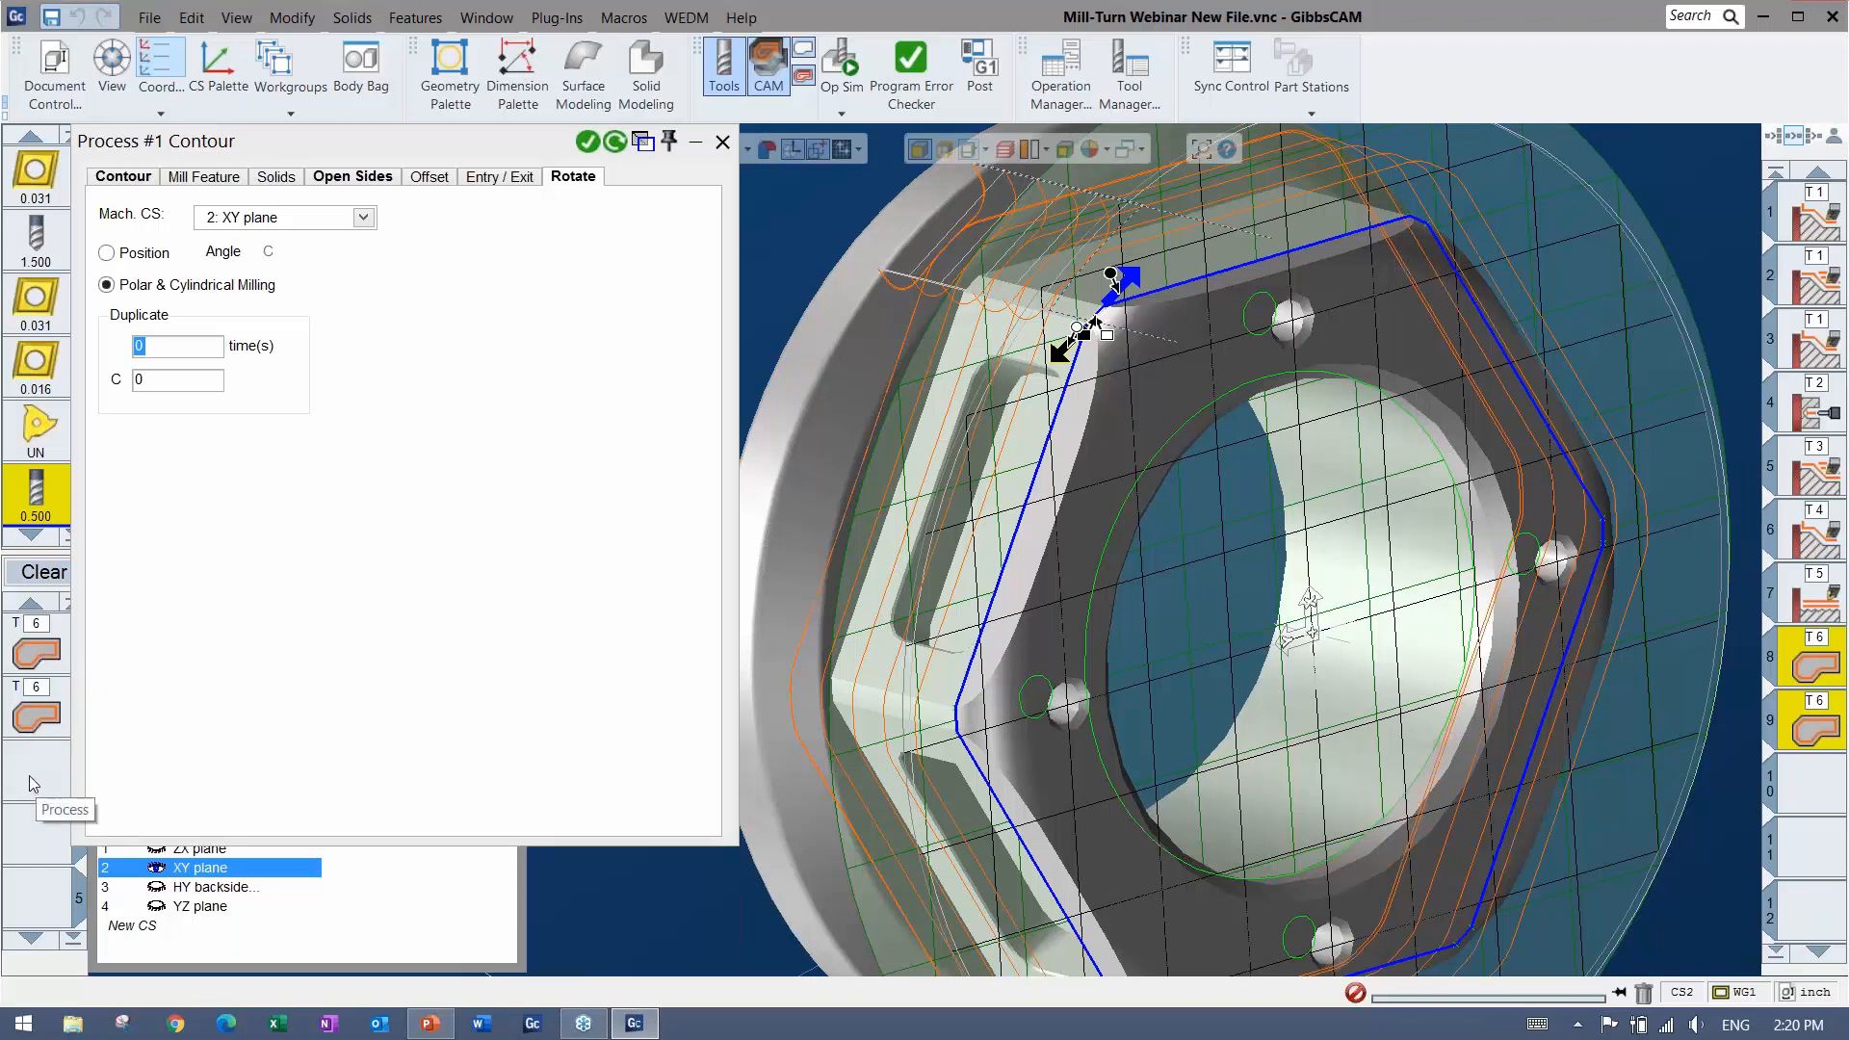
pyautogui.click(722, 142)
pyautogui.scroll(-3, 541, 650)
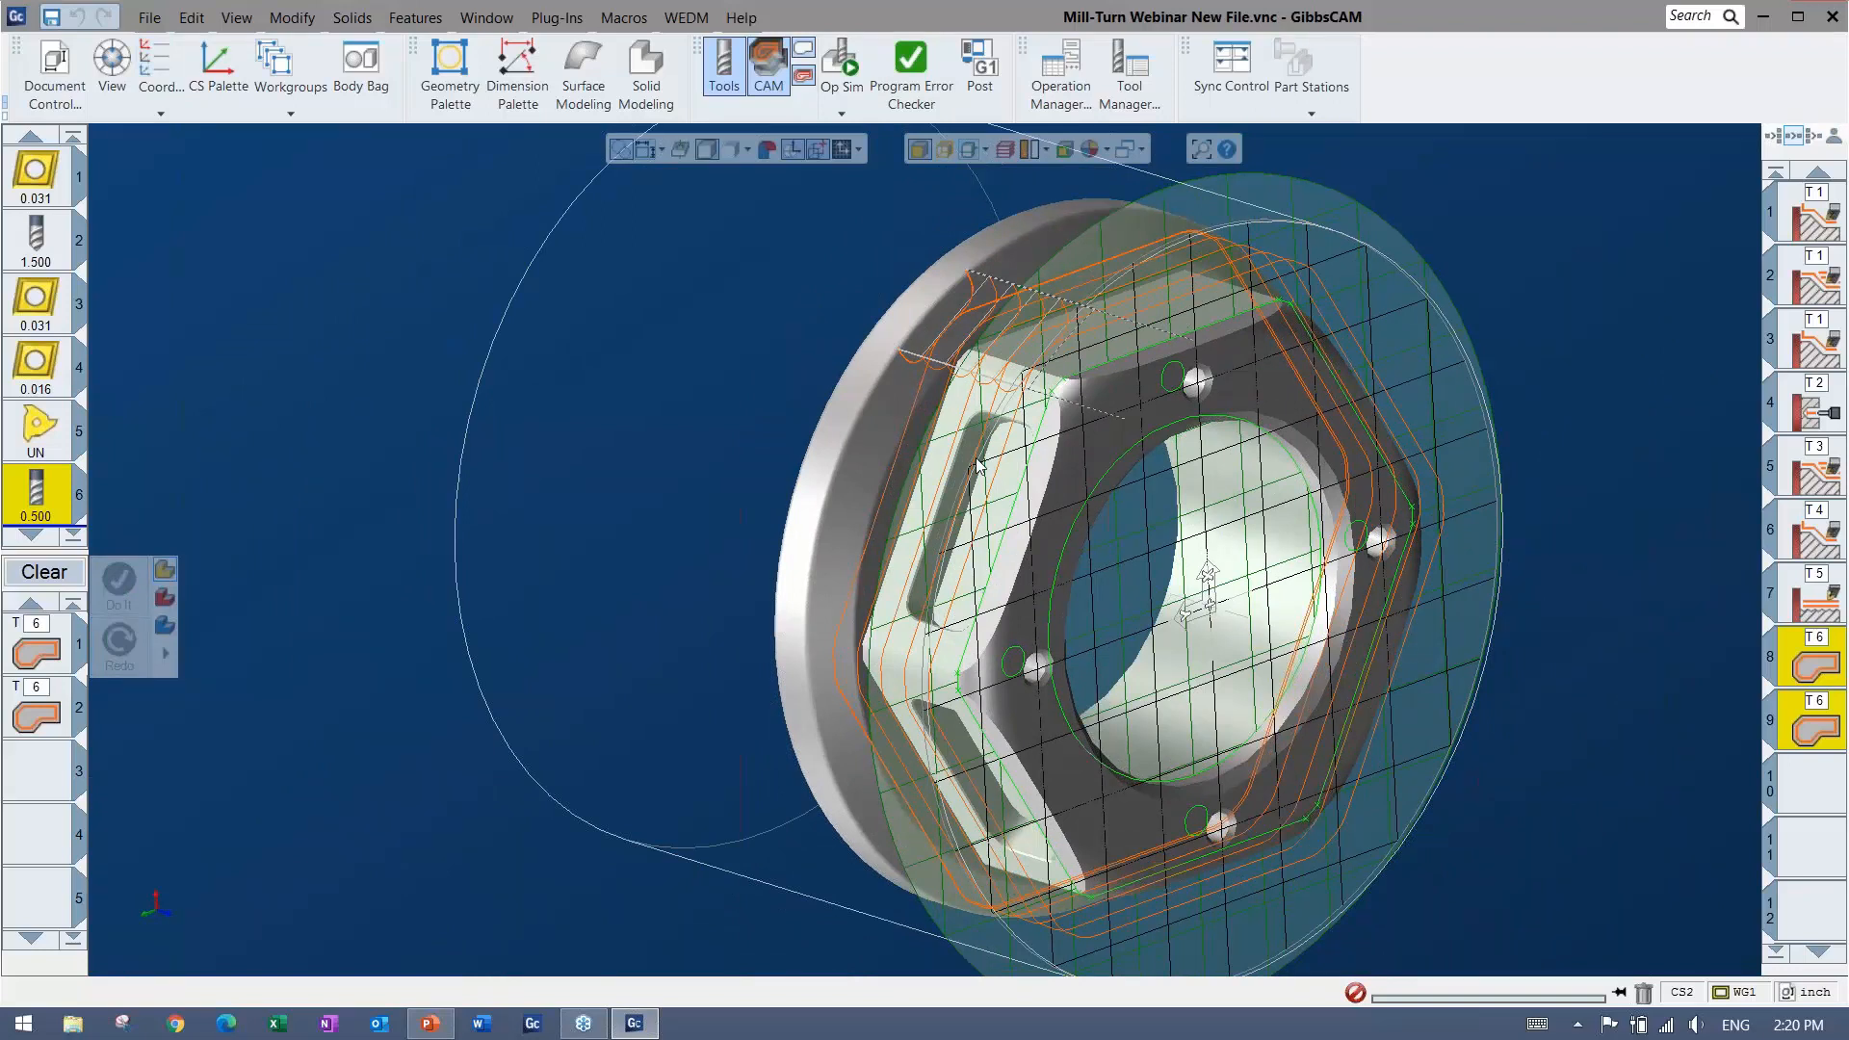
# Open the operation simulation, display the full uncut stock, deselect the operations, and review the available stop conditions
pyautogui.click(840, 62)
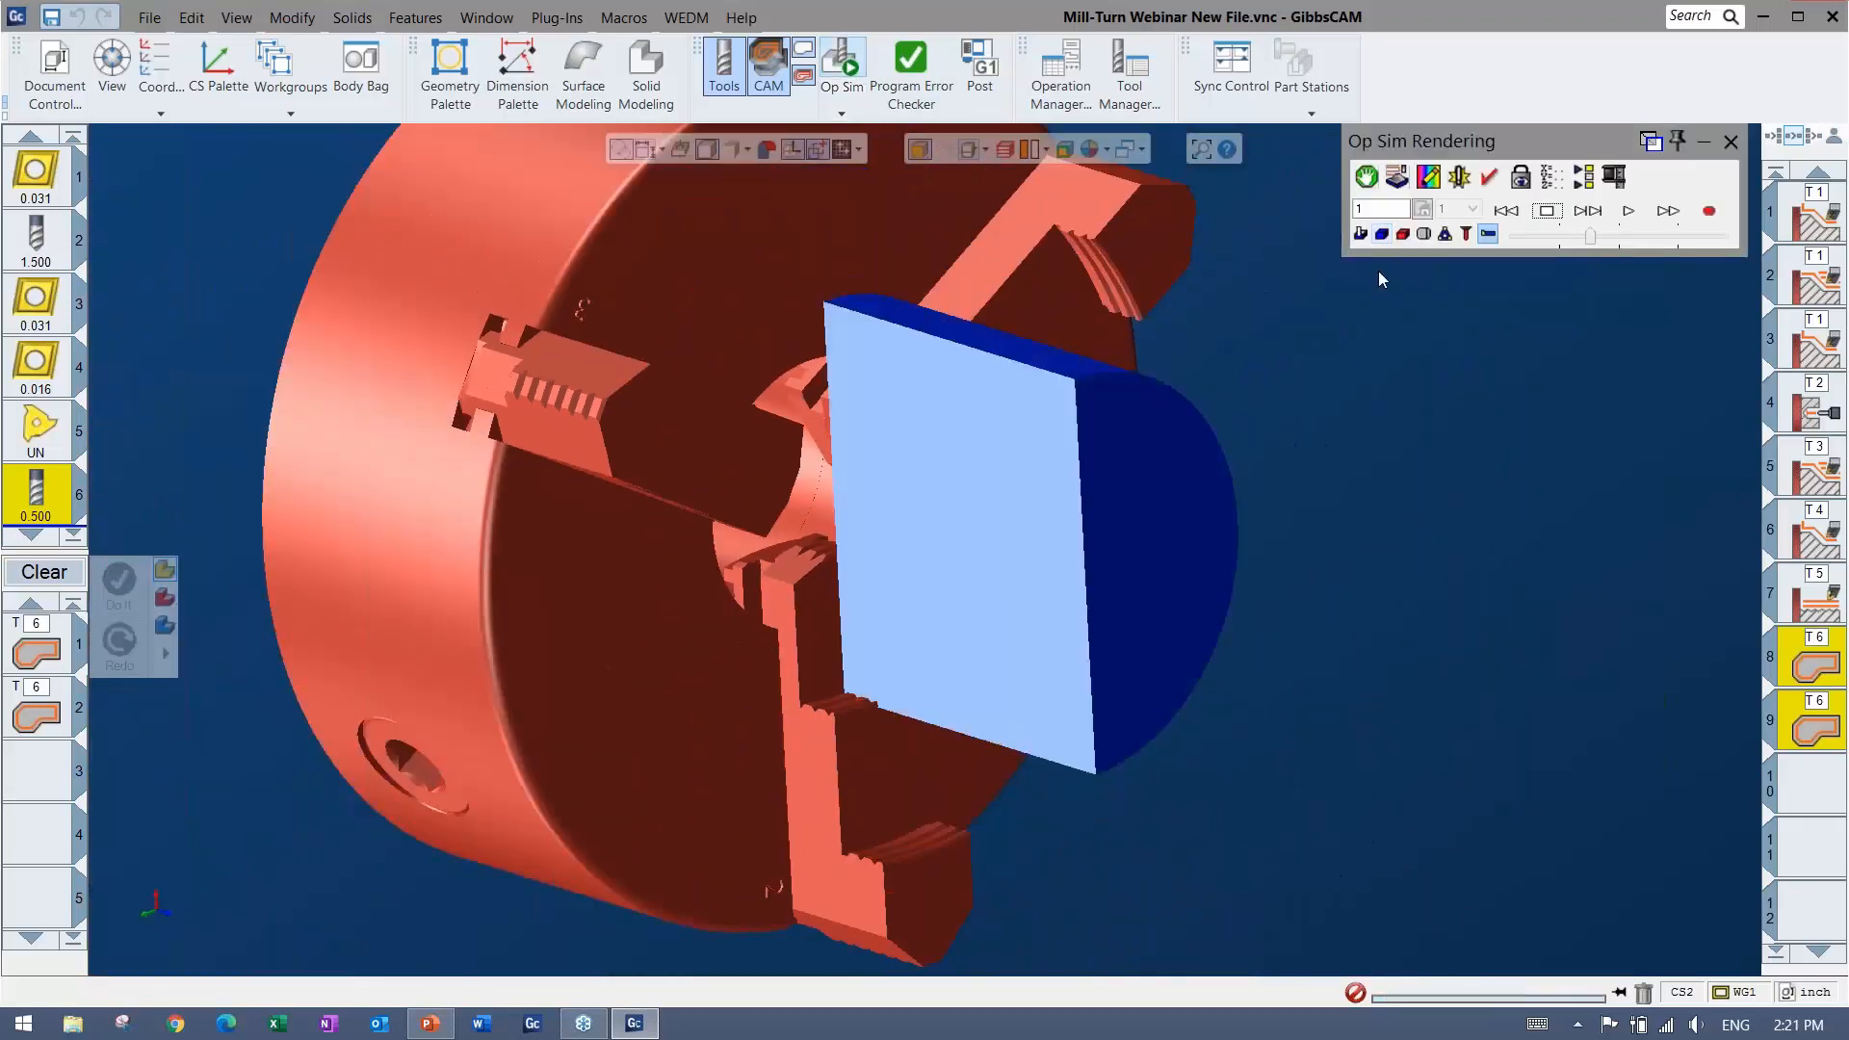
pyautogui.click(1423, 234)
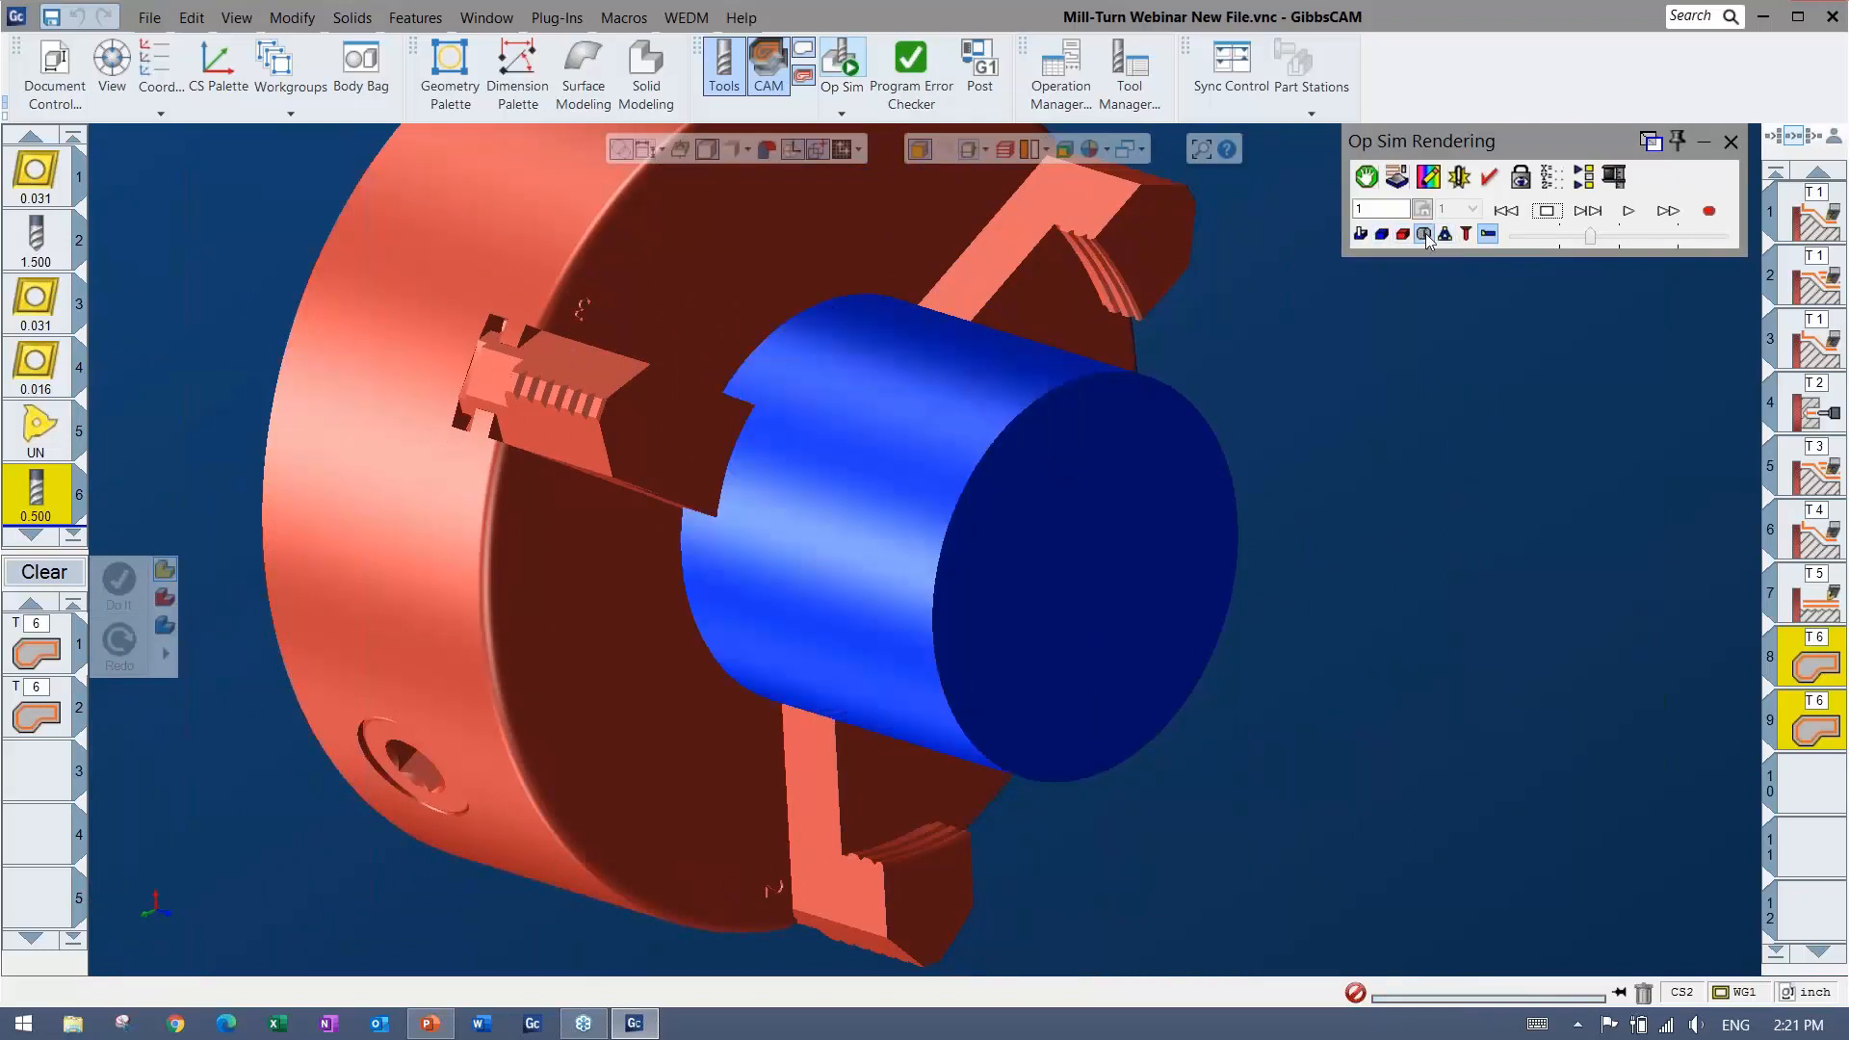
pyautogui.click(1821, 778)
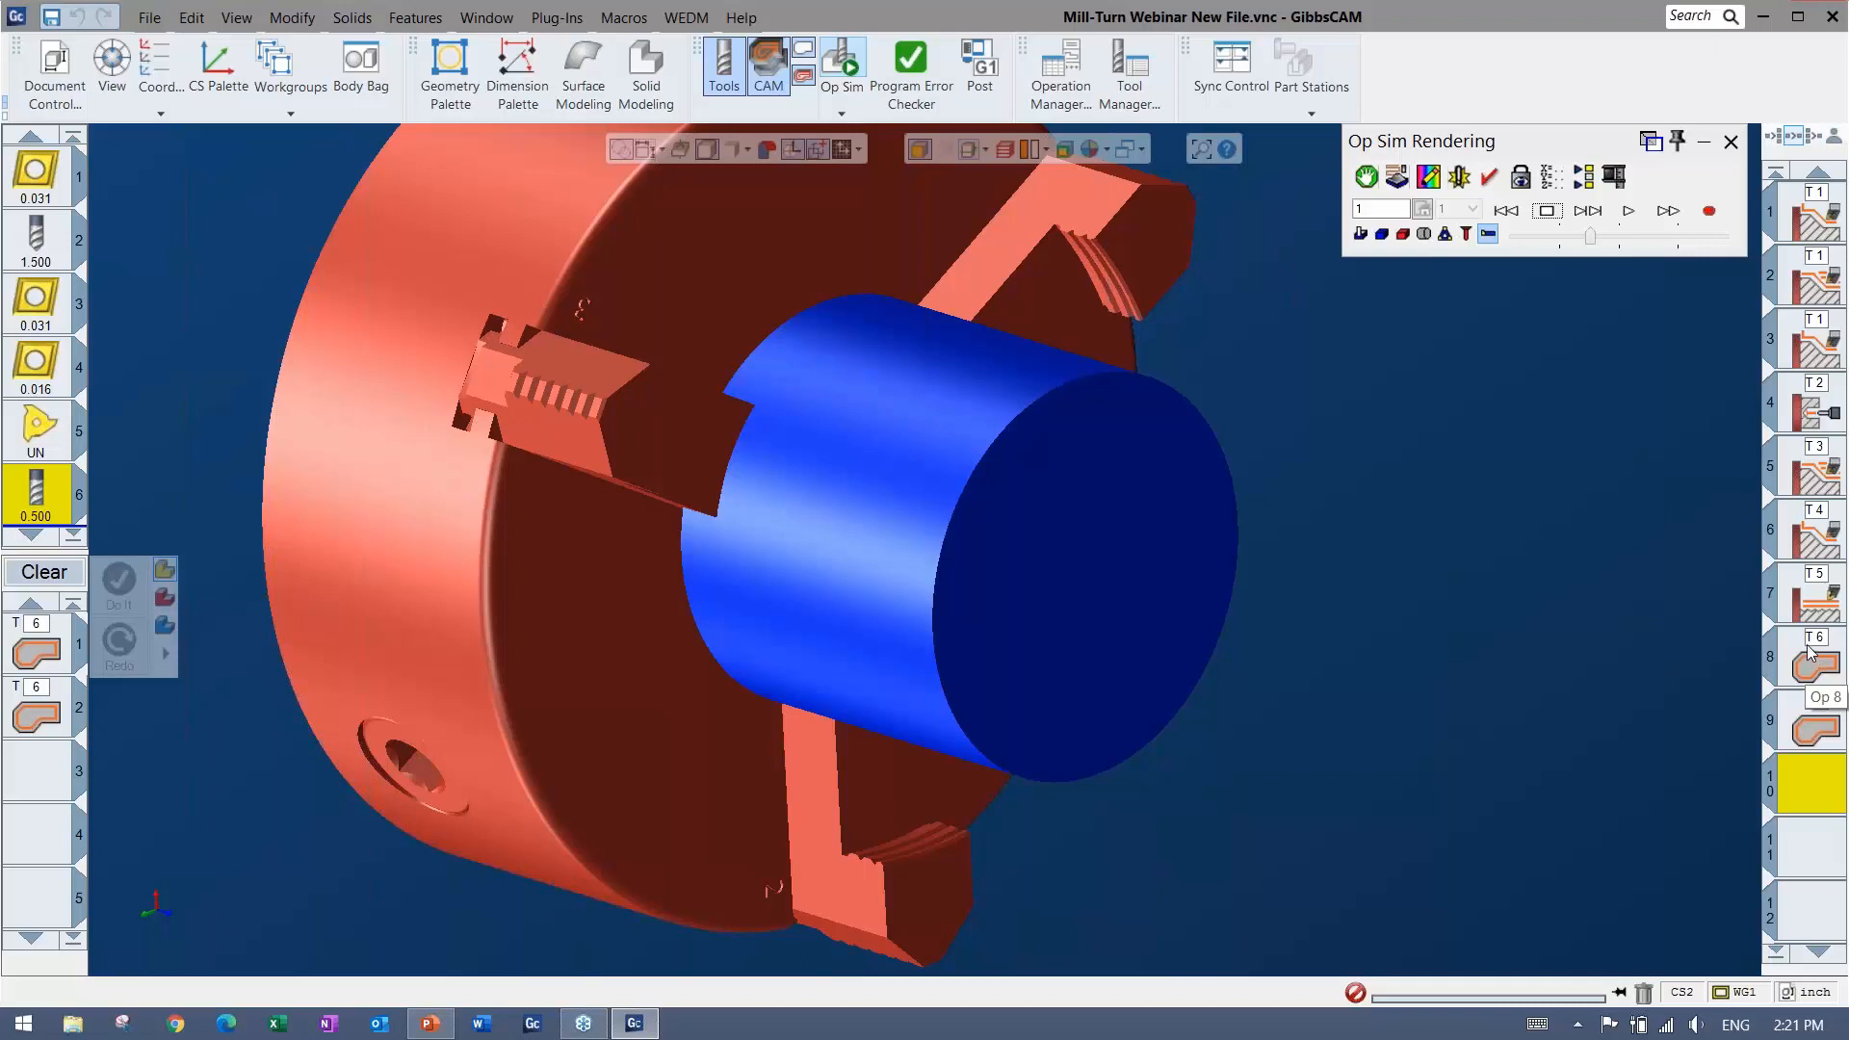
pyautogui.click(1366, 179)
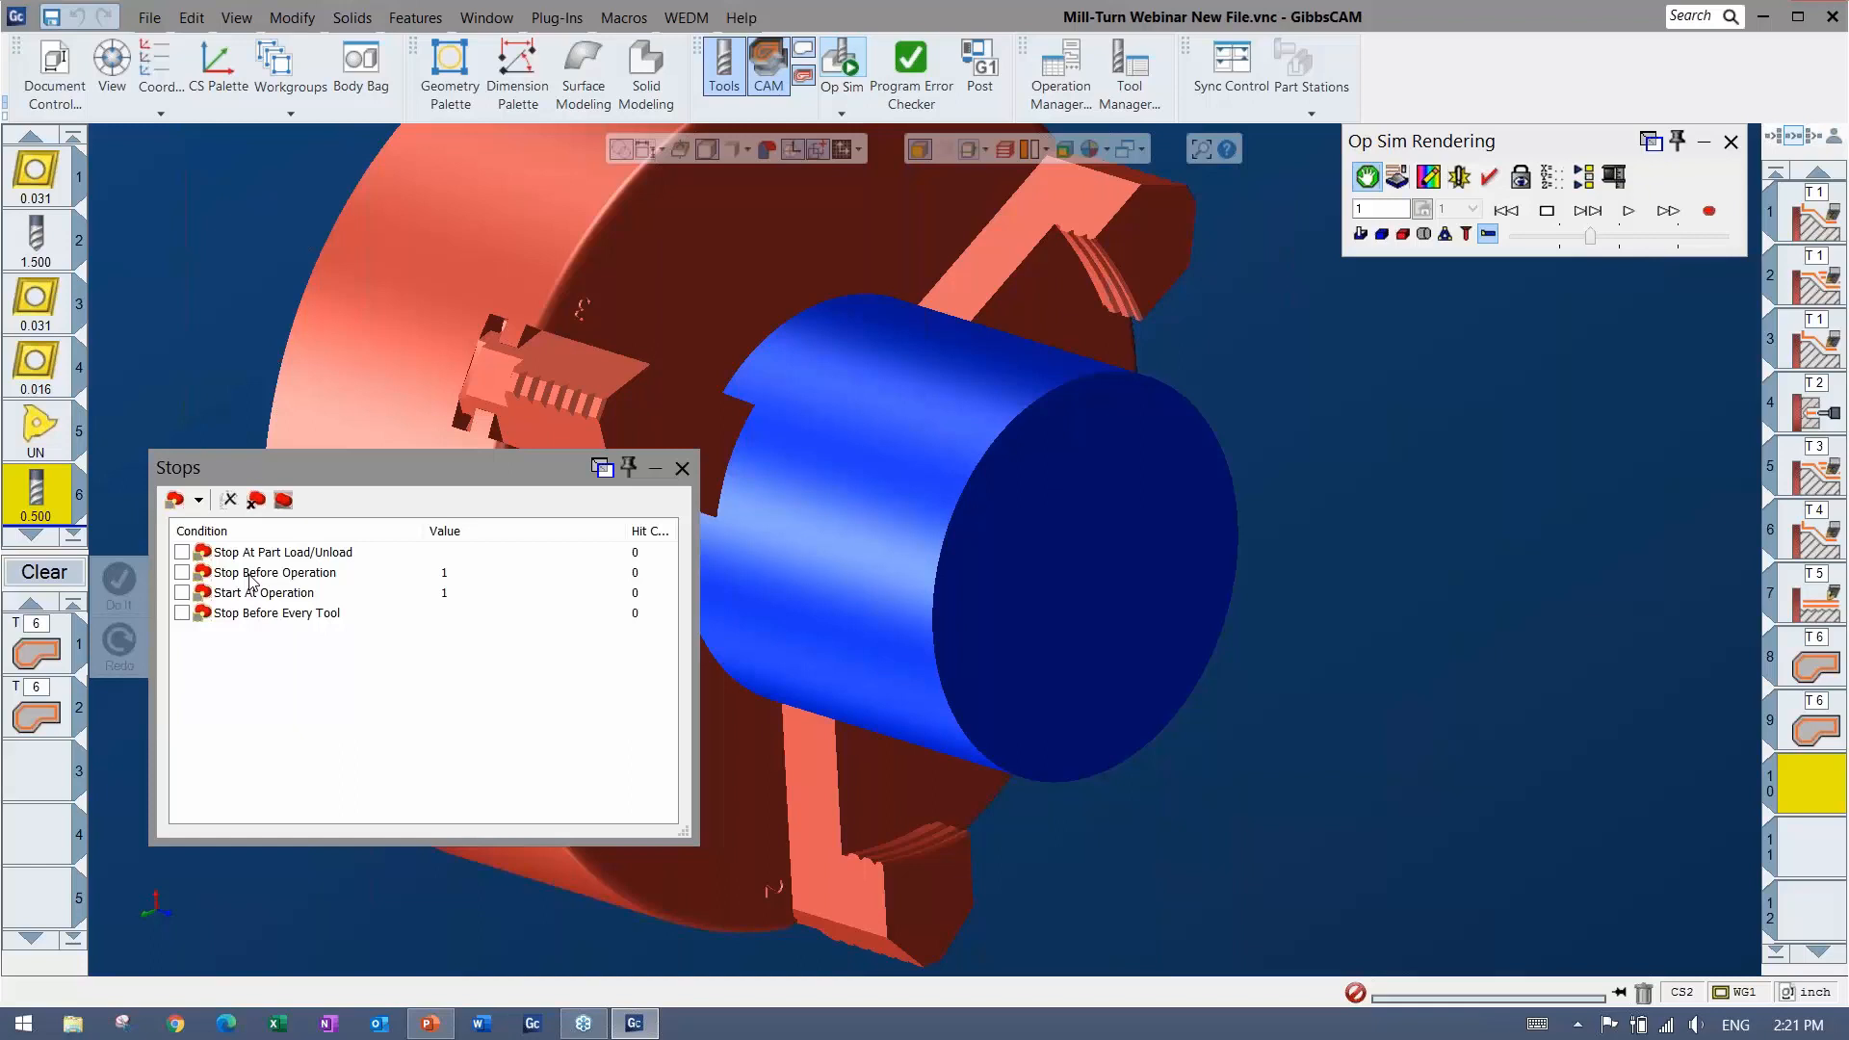
pyautogui.click(682, 468)
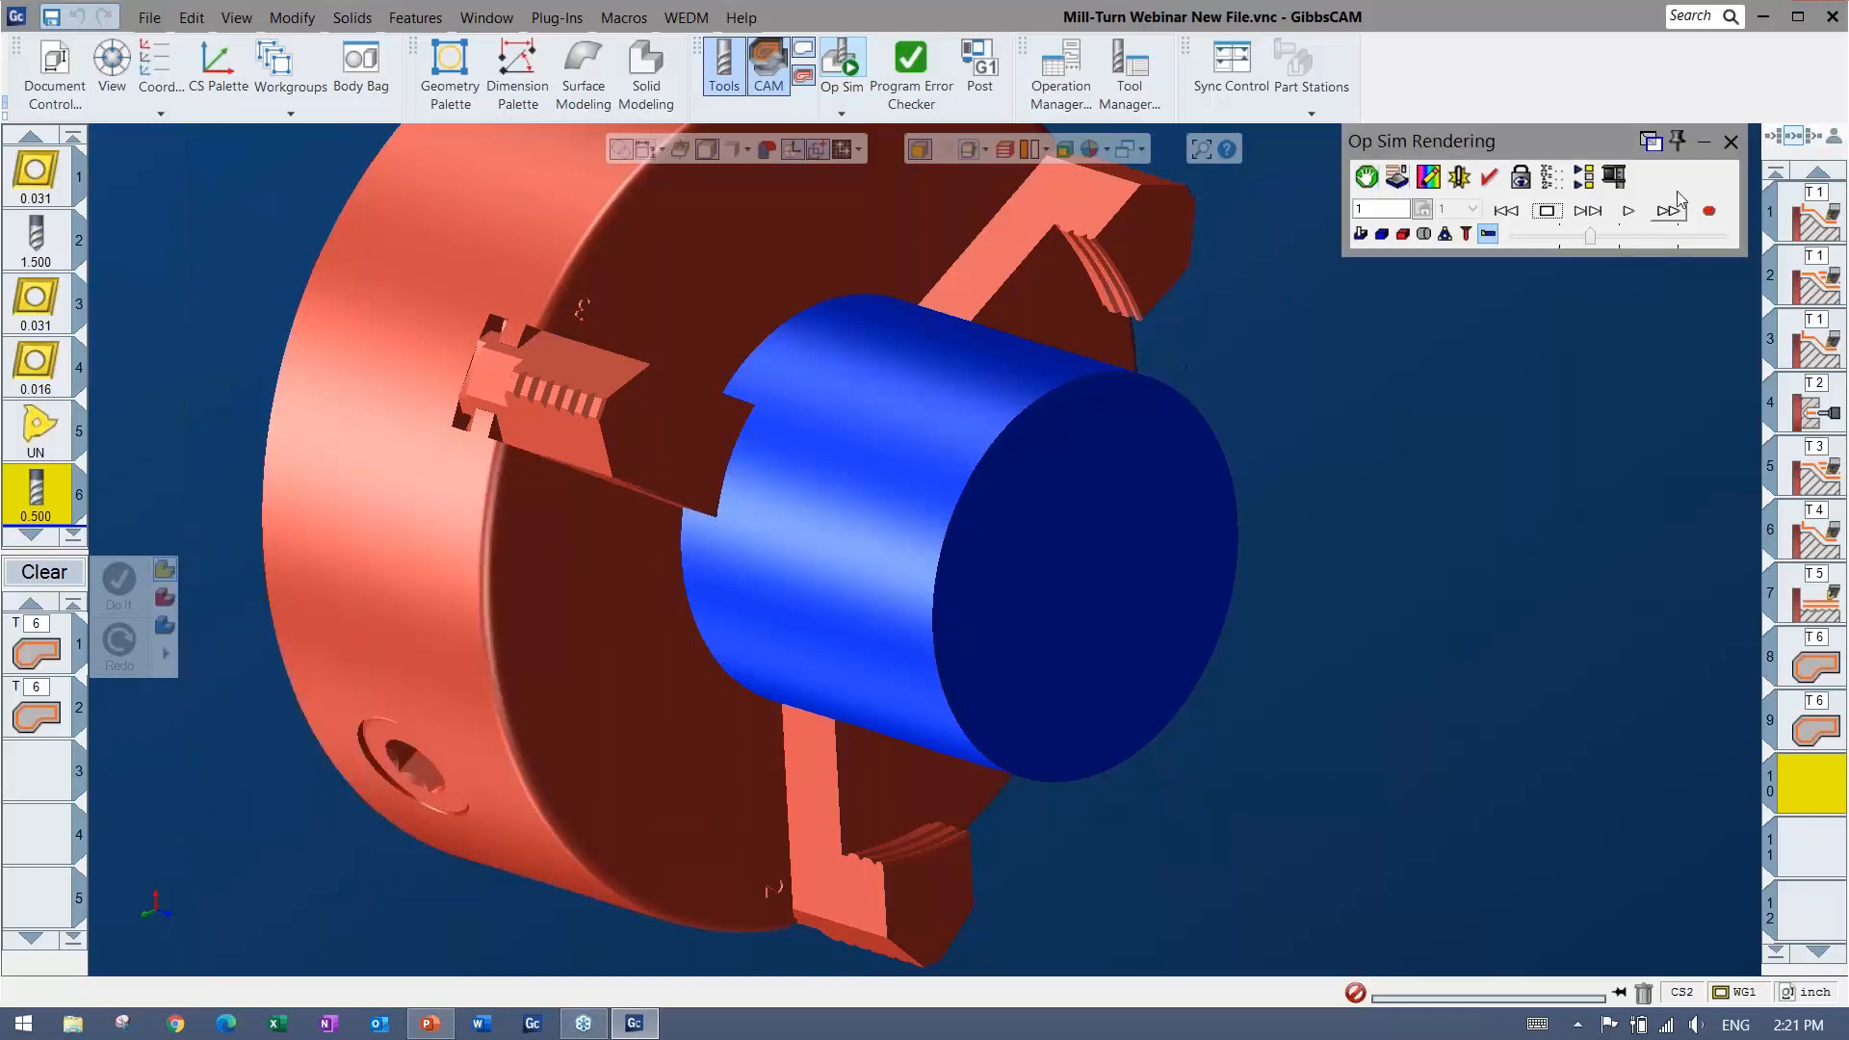
# Simulate only the two hex milling operations, adjusting the playback speed
pyautogui.click(1815, 664)
pyautogui.keyDown('shift'); pyautogui.click(1813, 732); pyautogui.keyUp('shift')
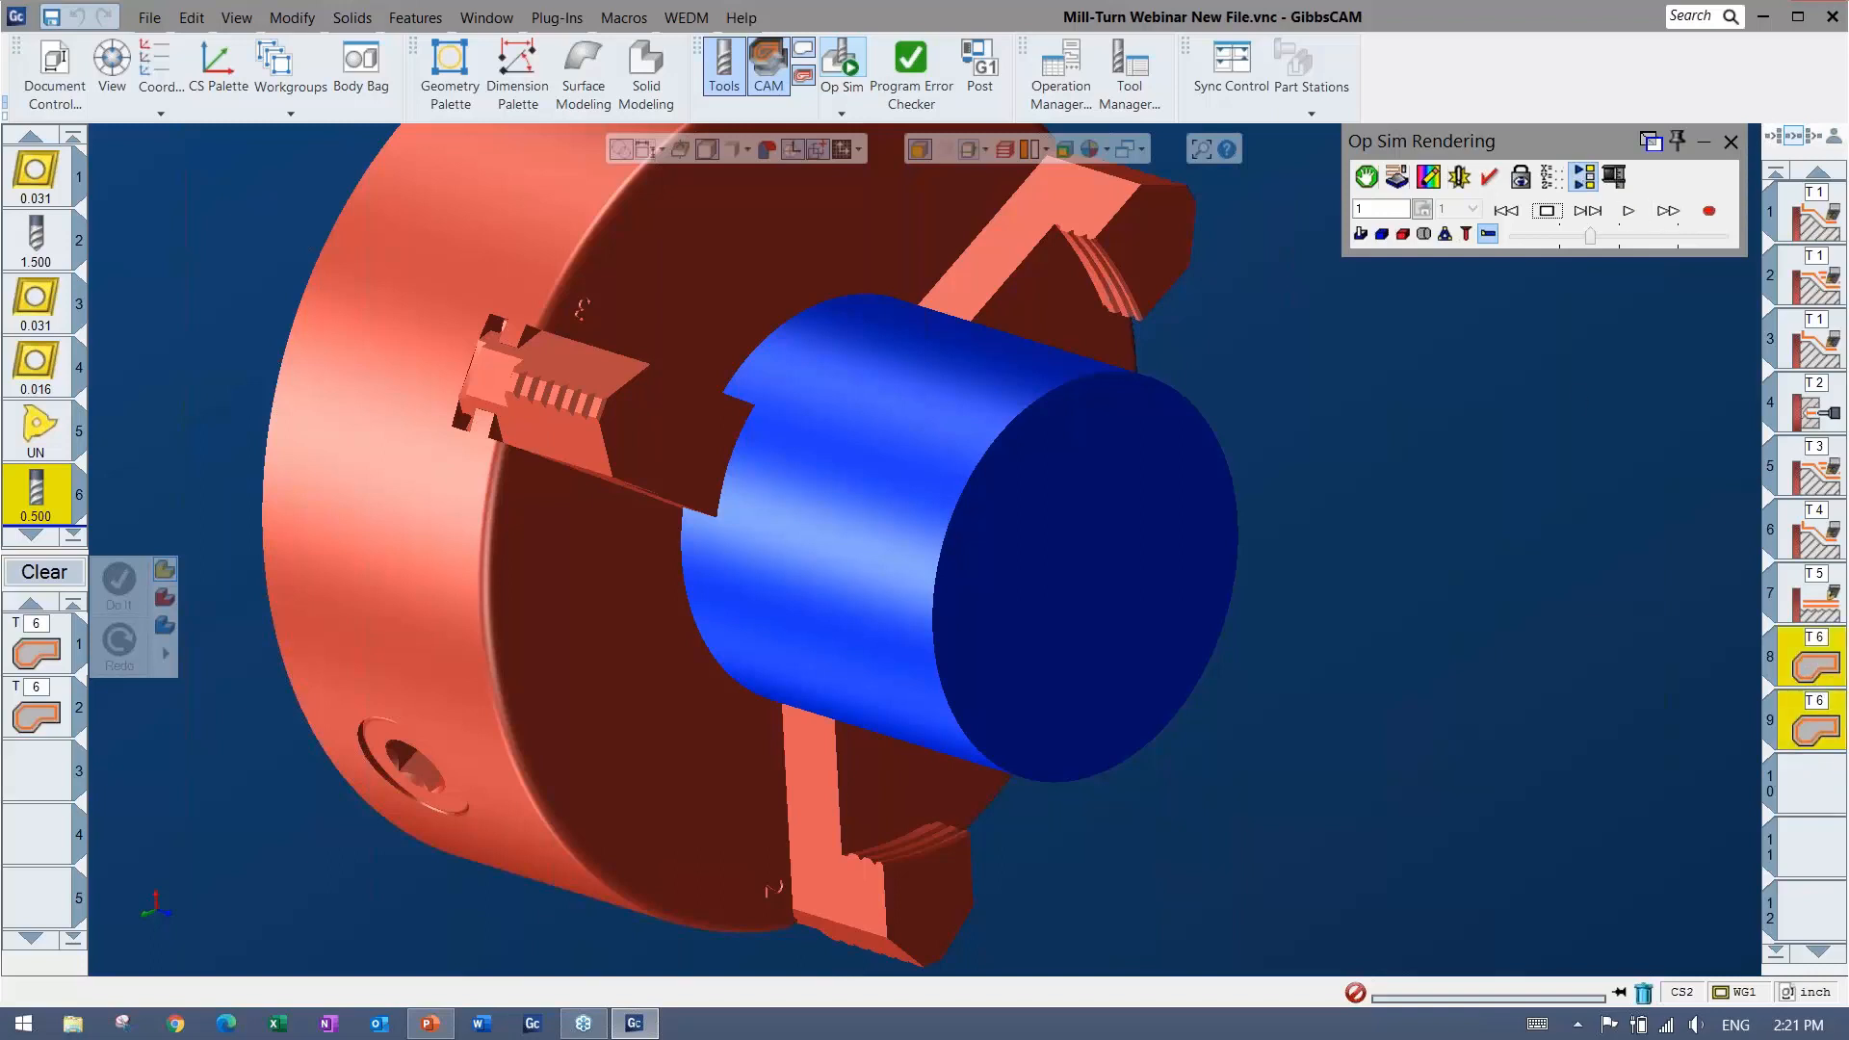
pyautogui.click(1628, 210)
pyautogui.moveTo(1588, 236)
pyautogui.mouseDown()
pyautogui.moveTo(1560, 240)
pyautogui.moveTo(1598, 244)
pyautogui.mouseUp()
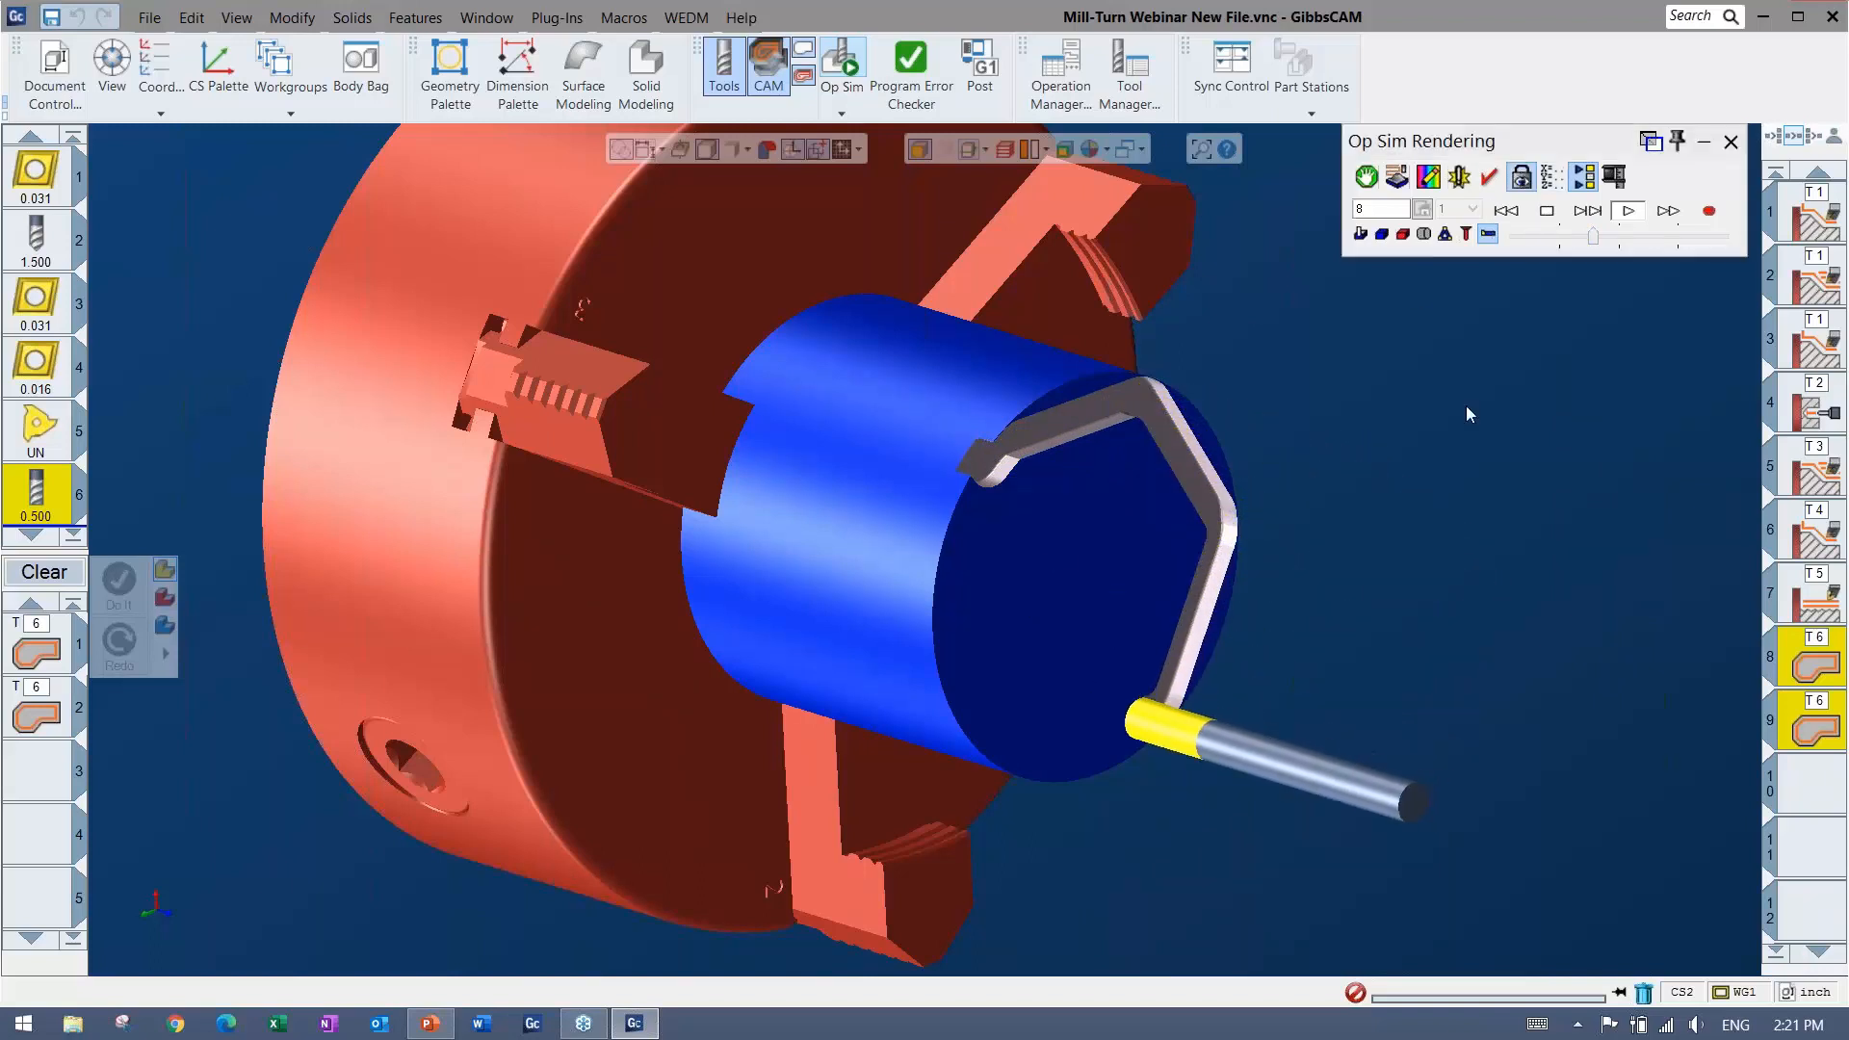
# Lock the simulation's point of view to Machine, watch the hex milling, and close the simulation
pyautogui.click(1520, 176)
pyautogui.scroll(1, 647, 539)
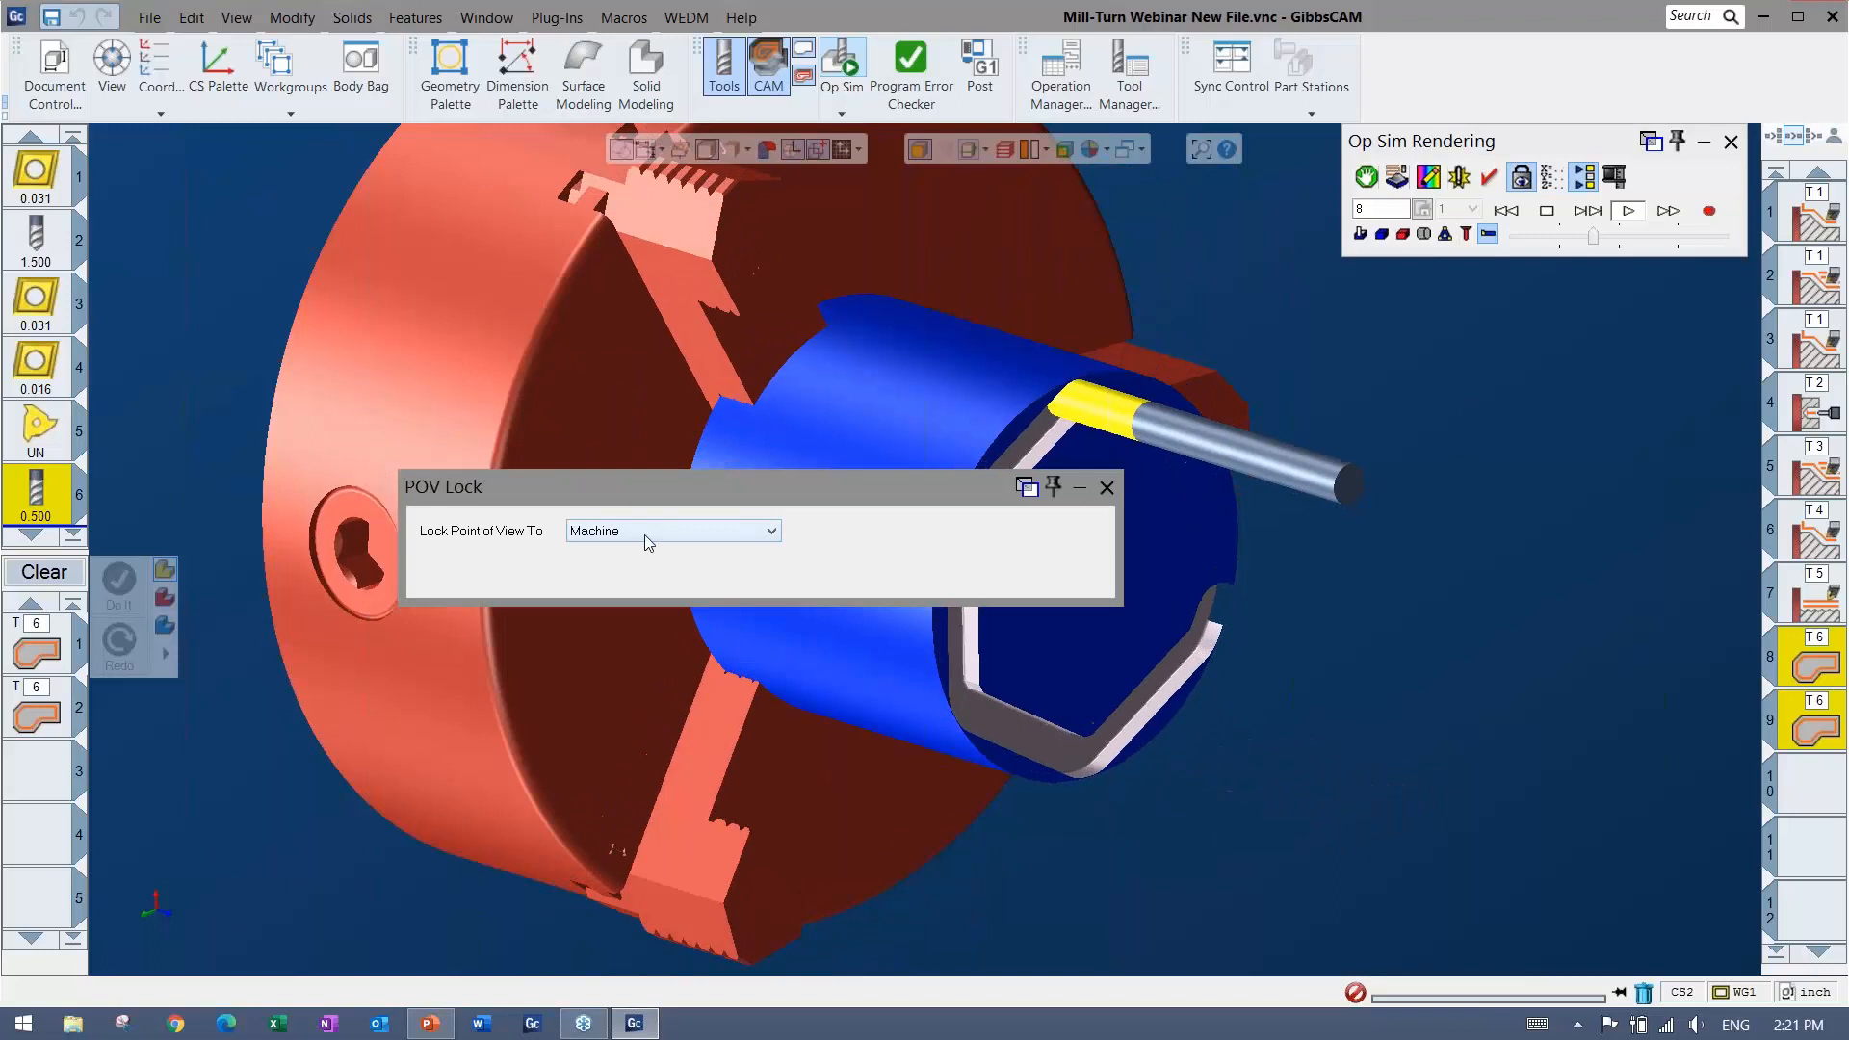
pyautogui.click(1106, 486)
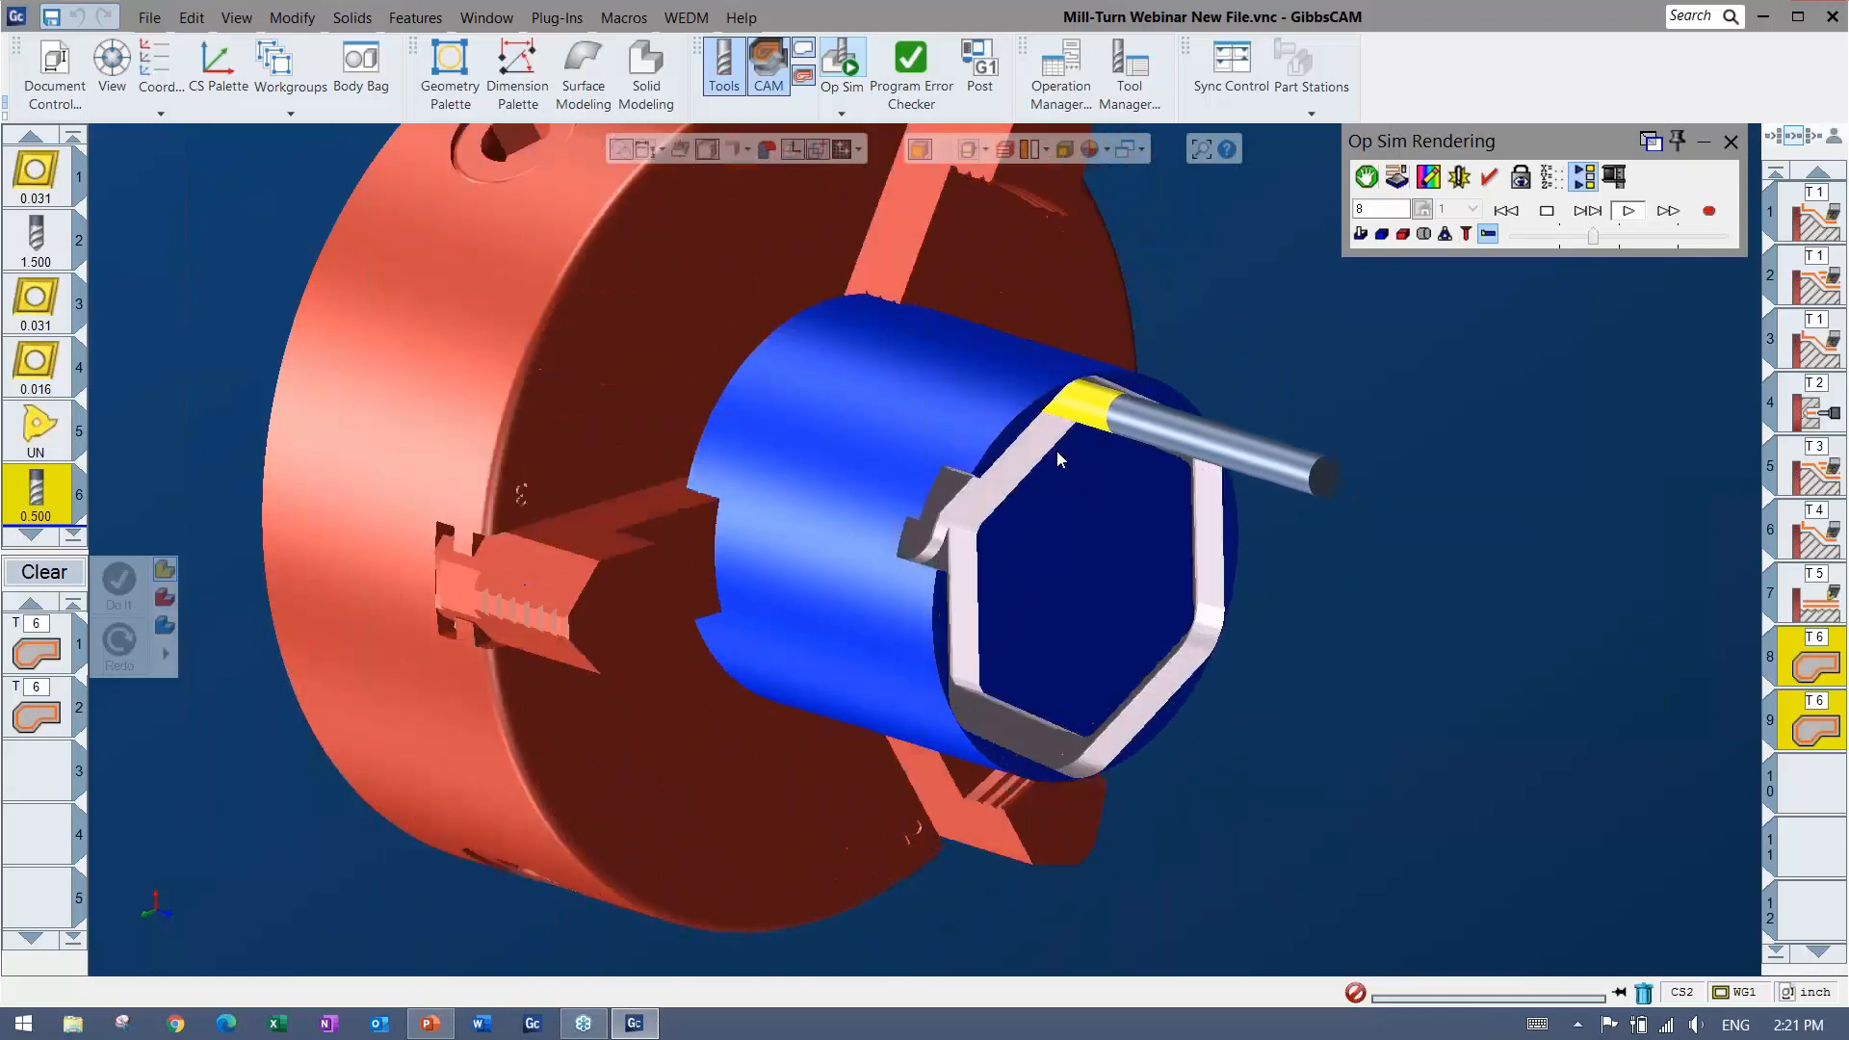
pyautogui.click(1730, 142)
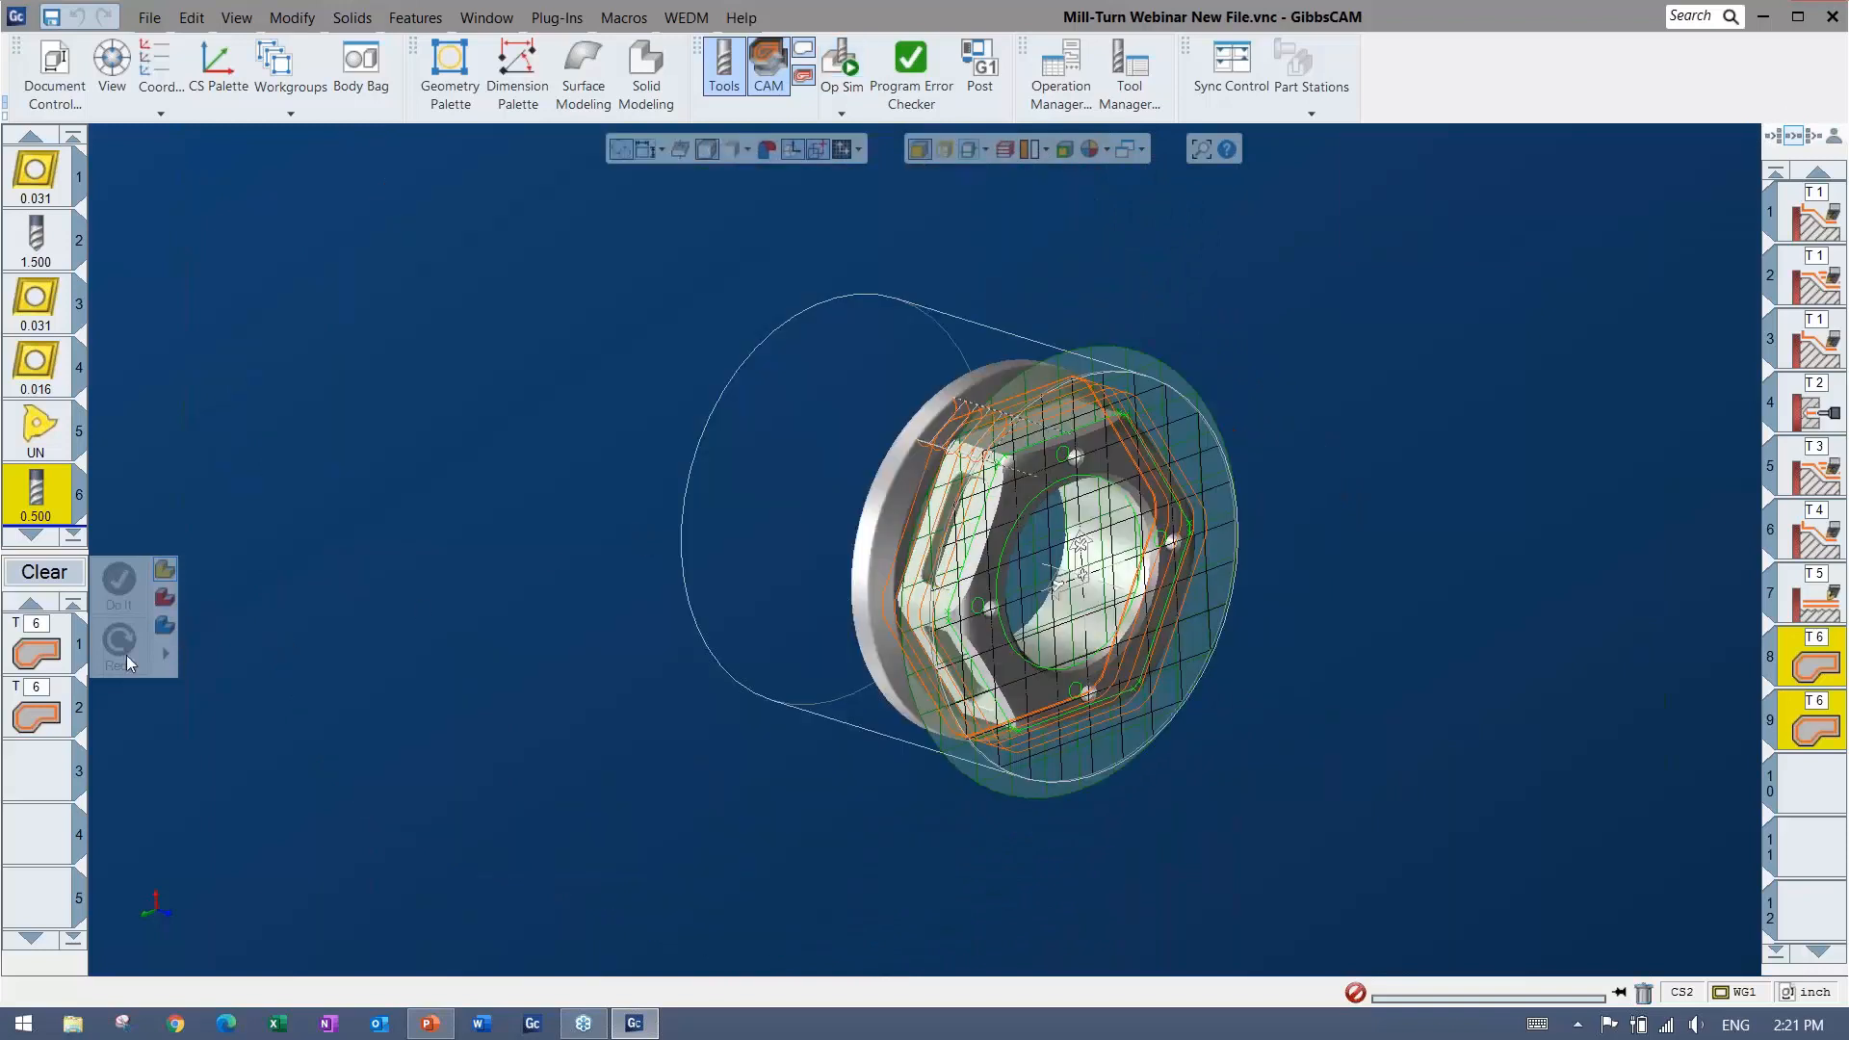
# Try the hex contour with the rotation mode set to Position, regenerating its operations and simulating them
pyautogui.doubleClick(1833, 658)
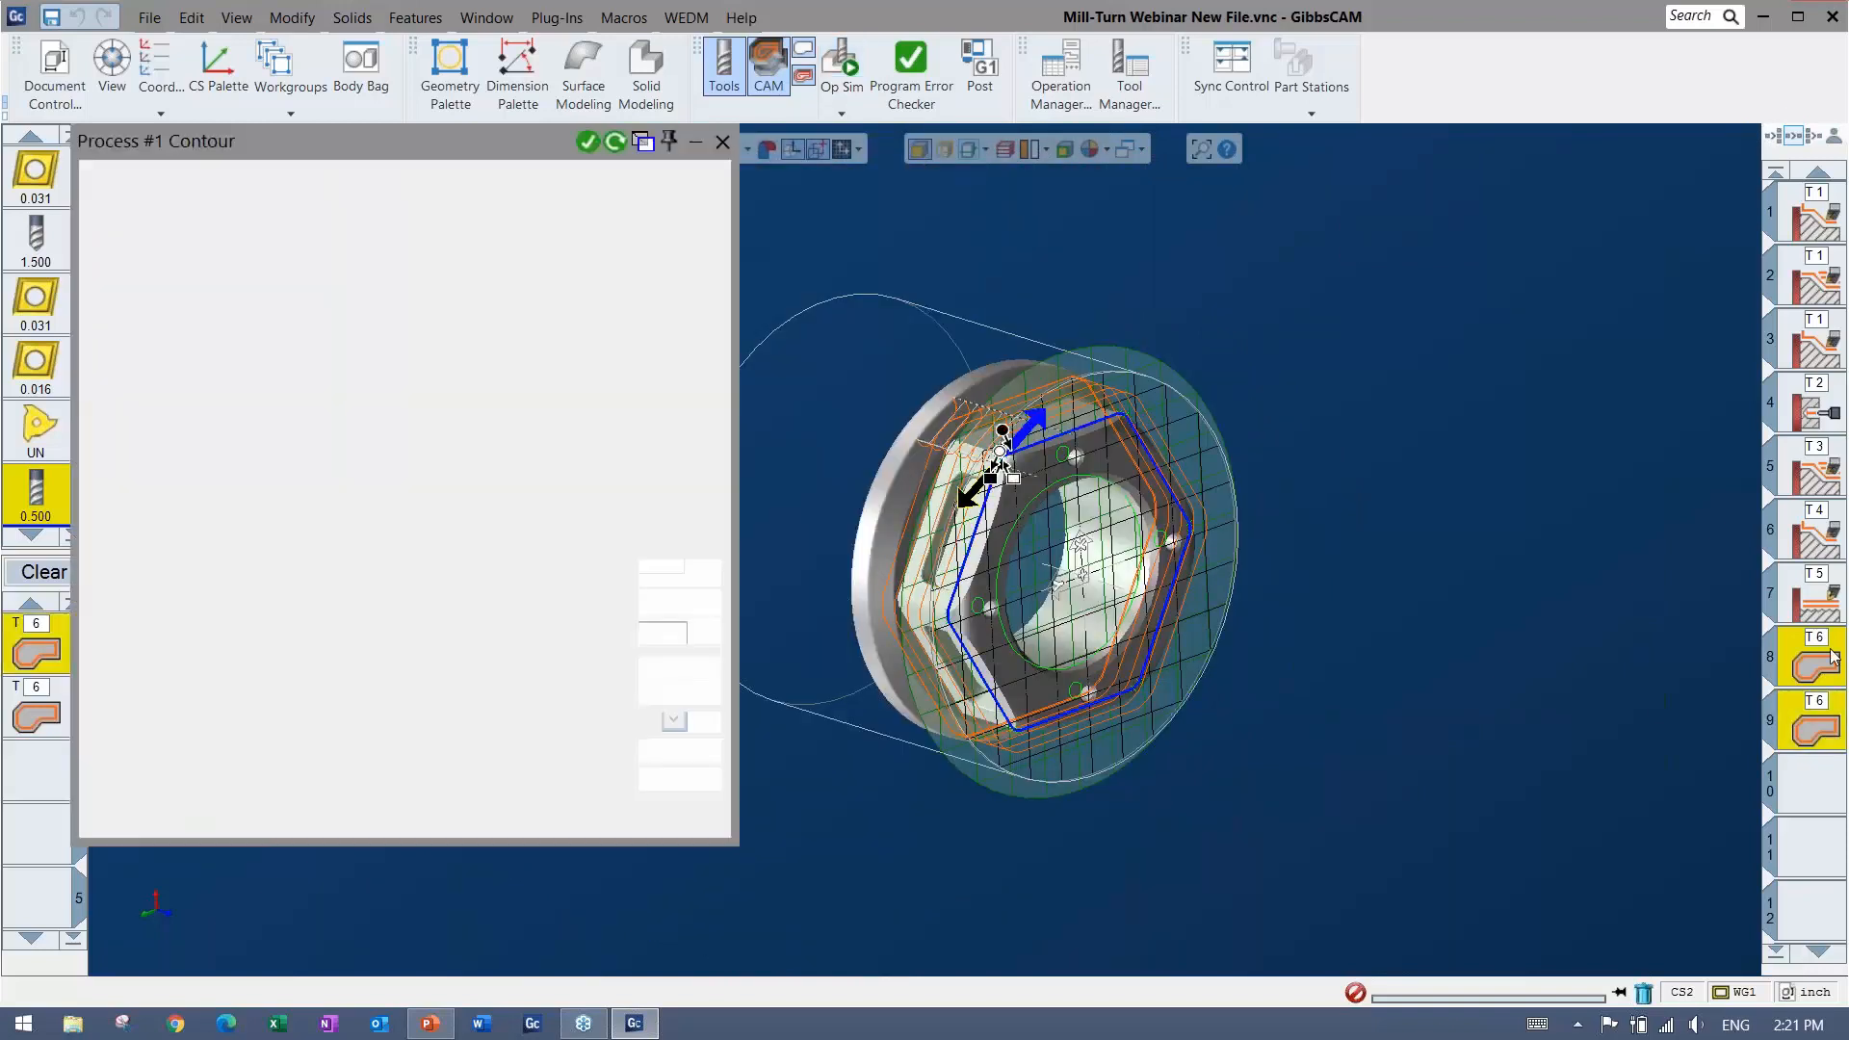
pyautogui.click(571, 176)
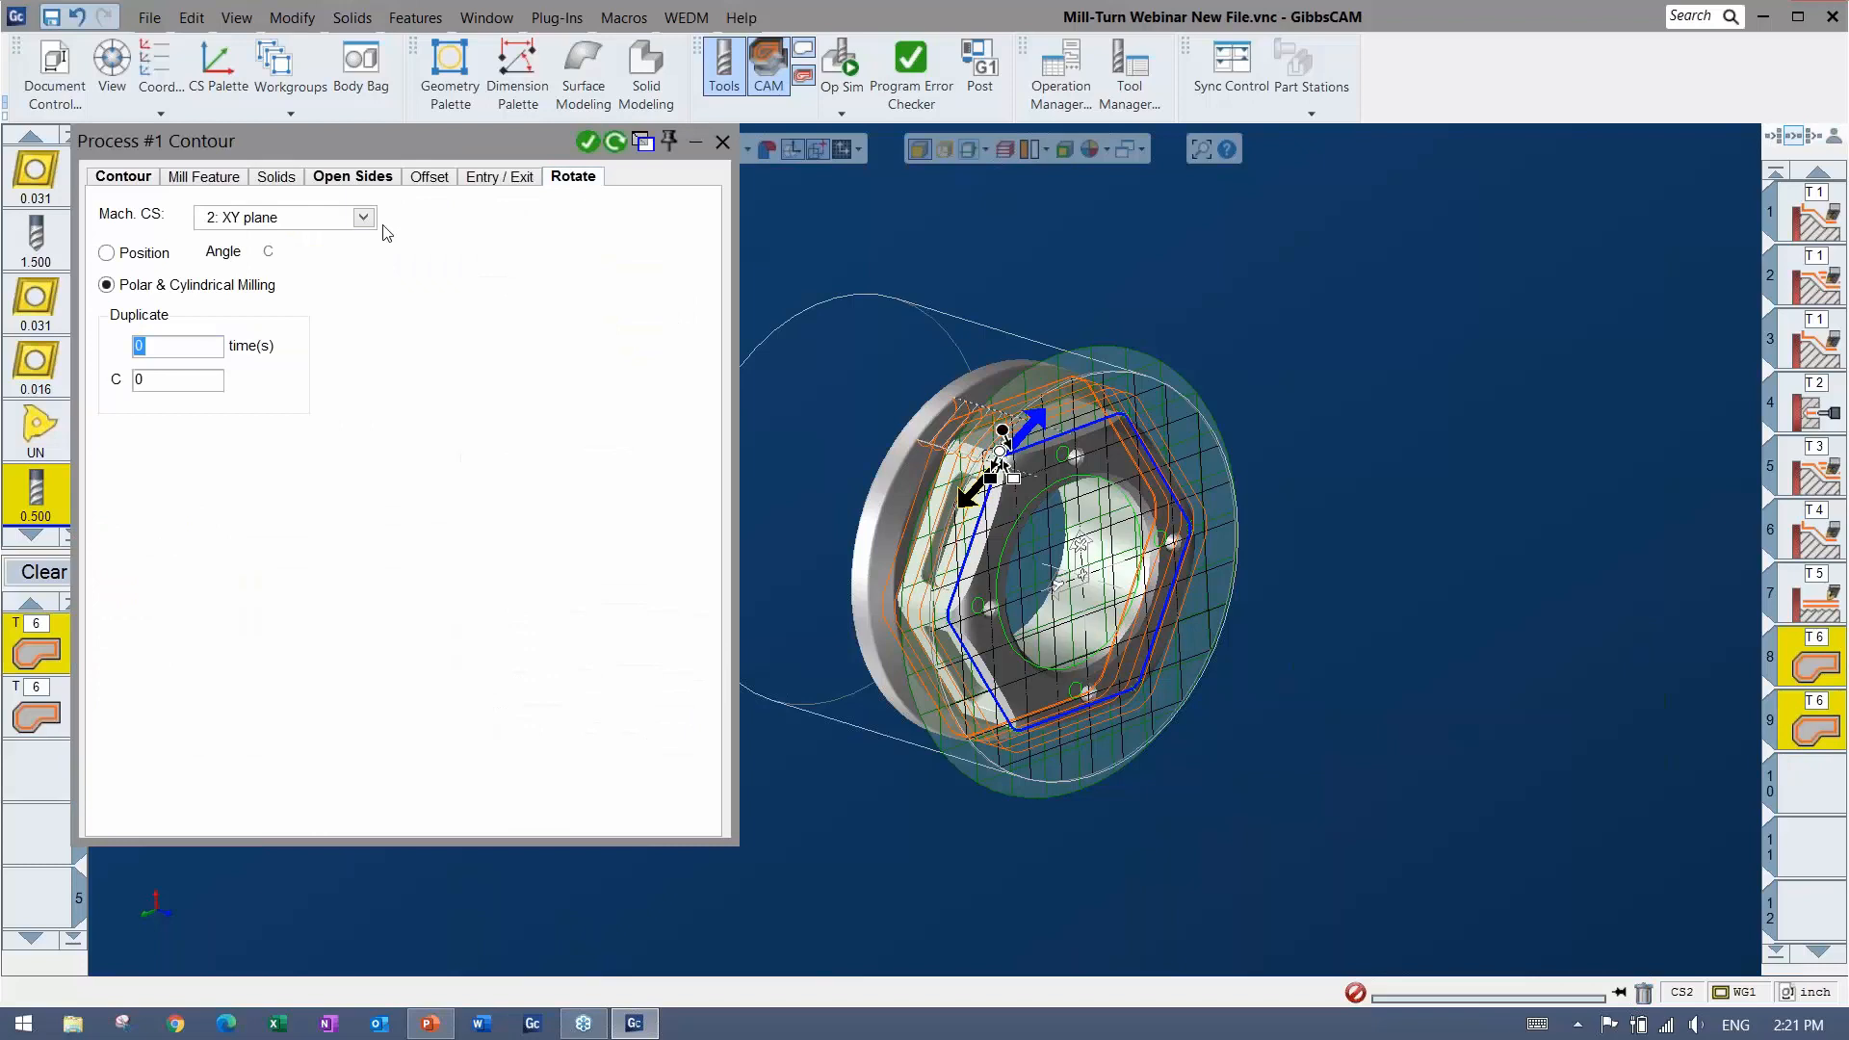
pyautogui.click(131, 254)
pyautogui.click(721, 142)
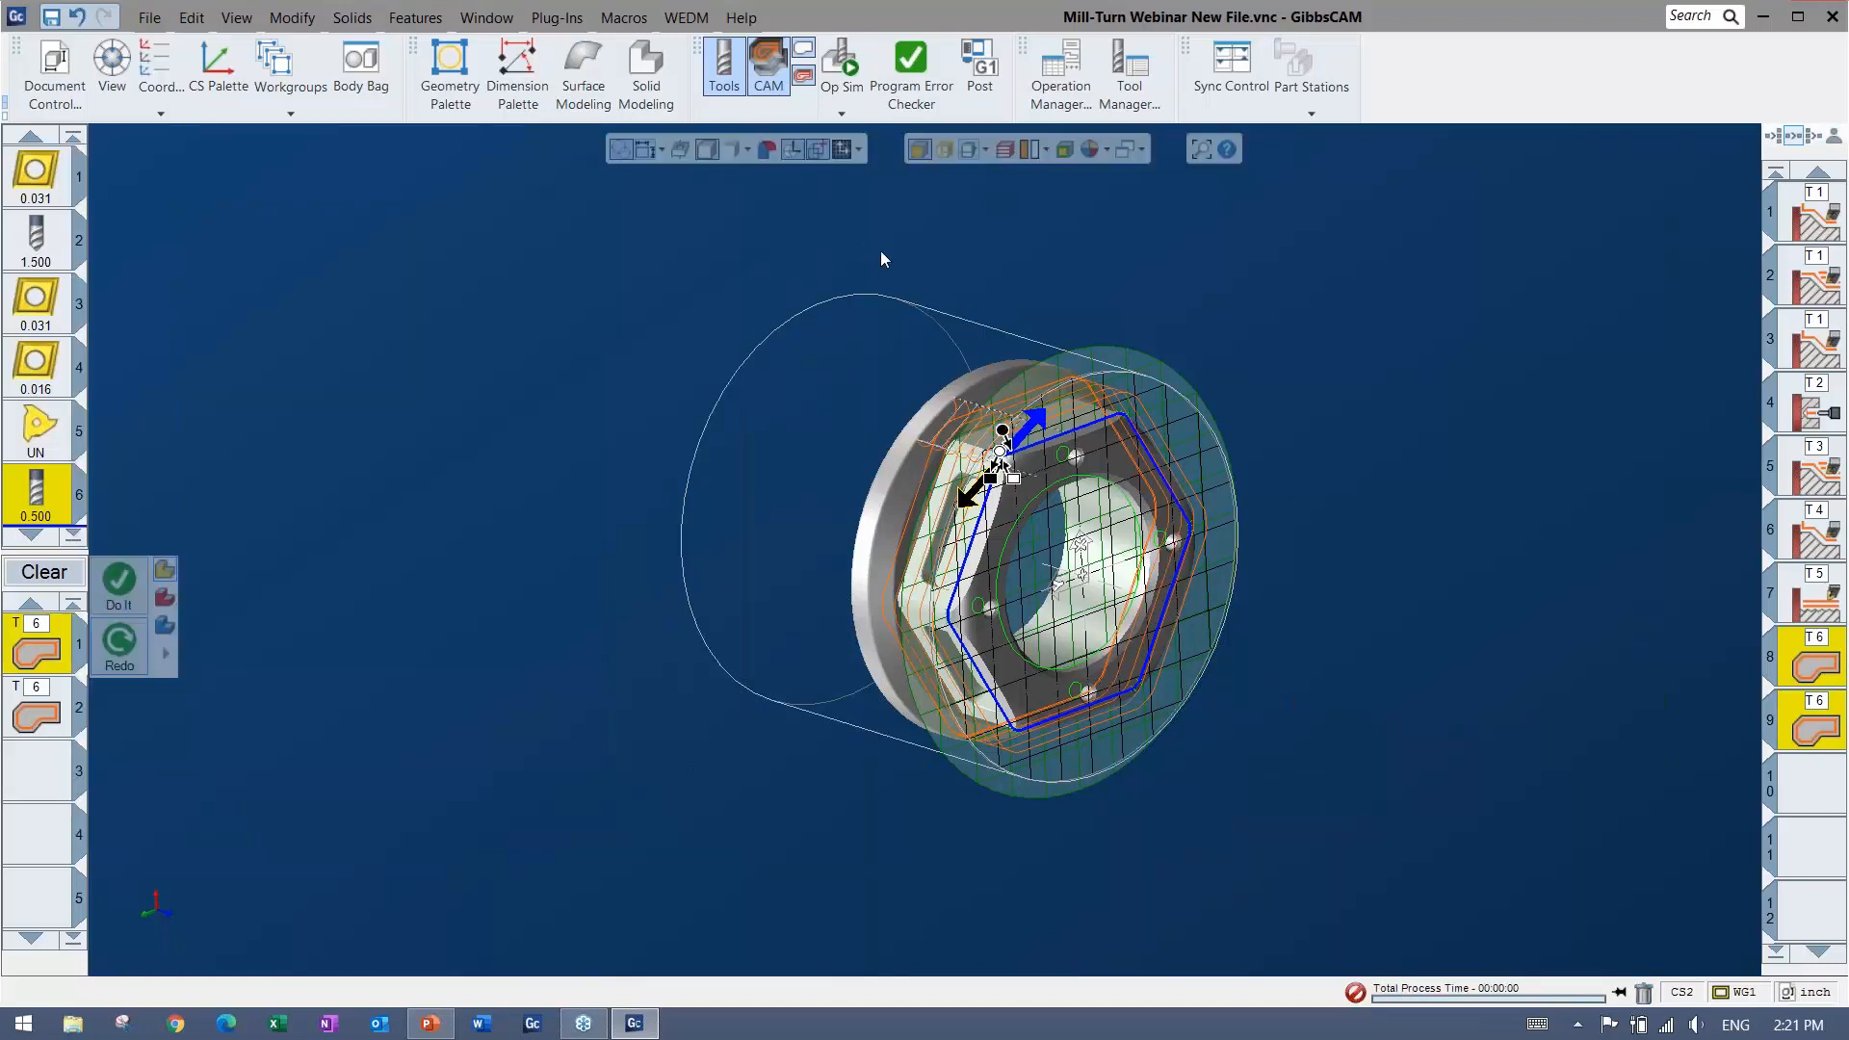
pyautogui.click(844, 62)
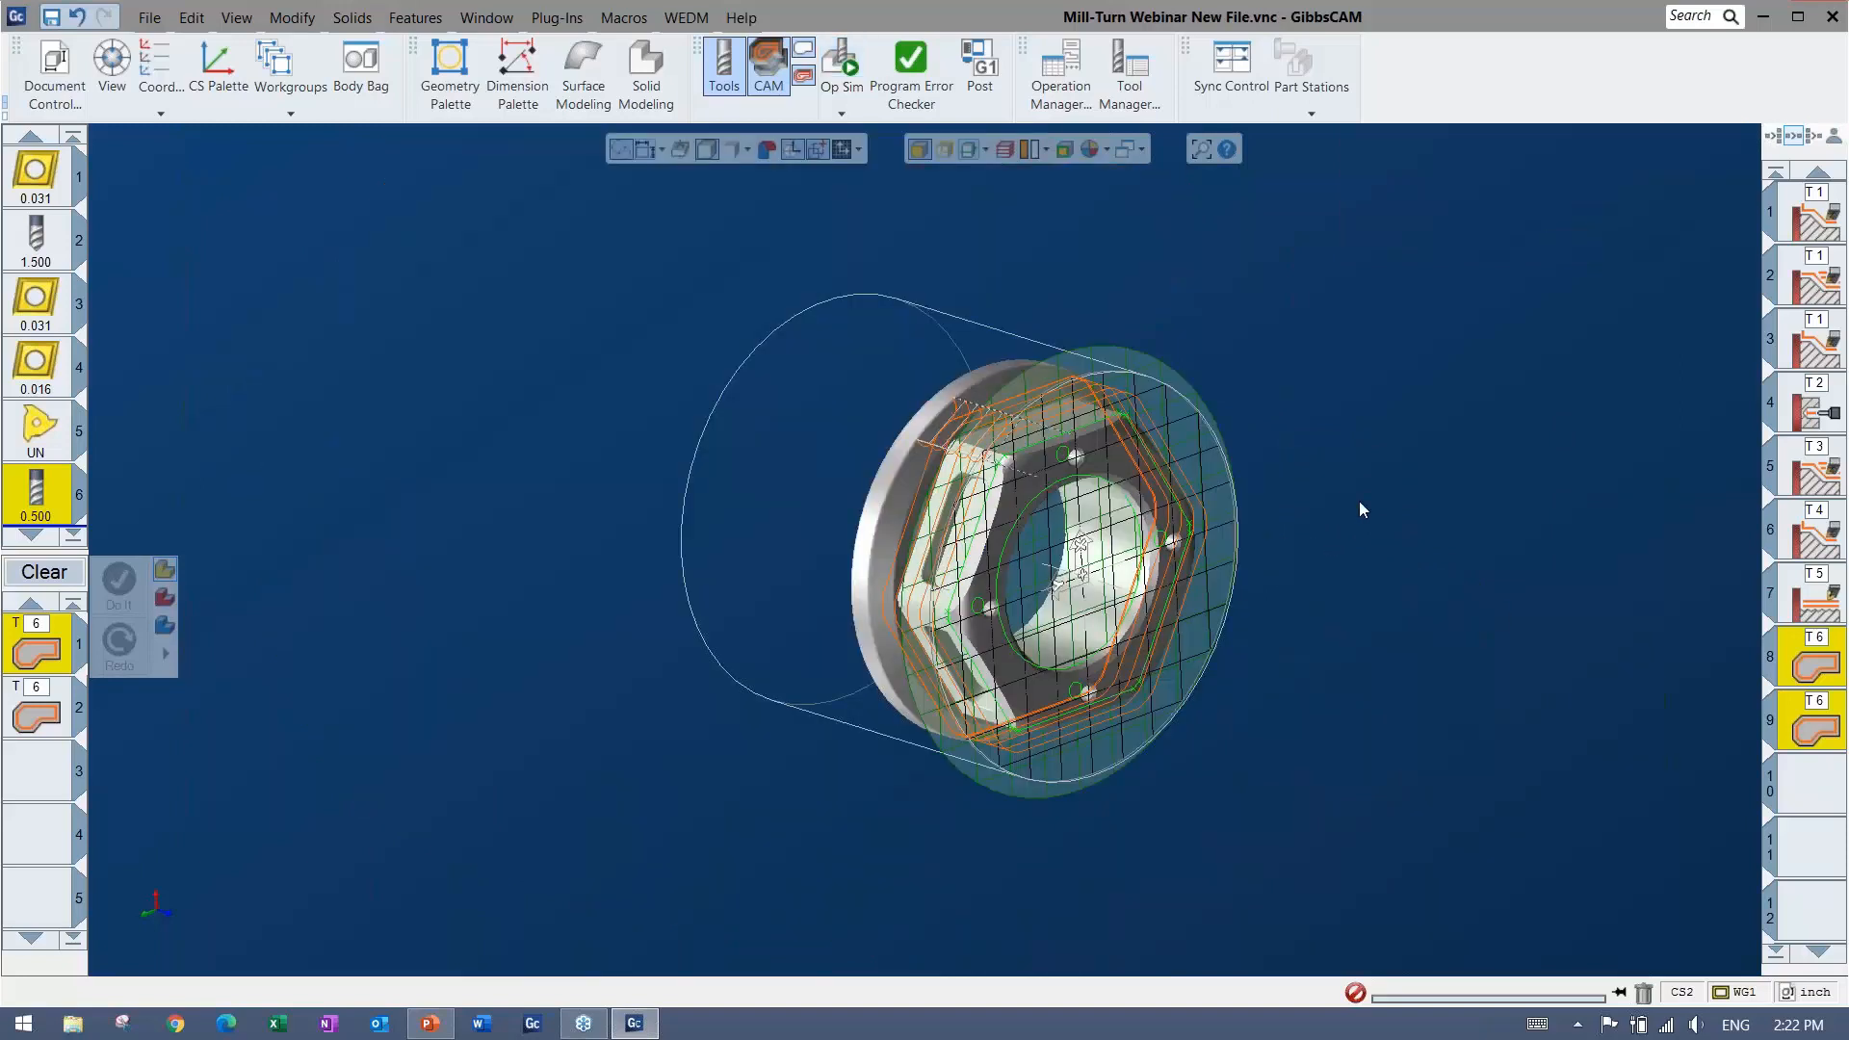
# Set the hex contour's rotation mode back to Polar & Cylindrical Milling, regenerate its operations, and close the process
pyautogui.doubleClick(1810, 720)
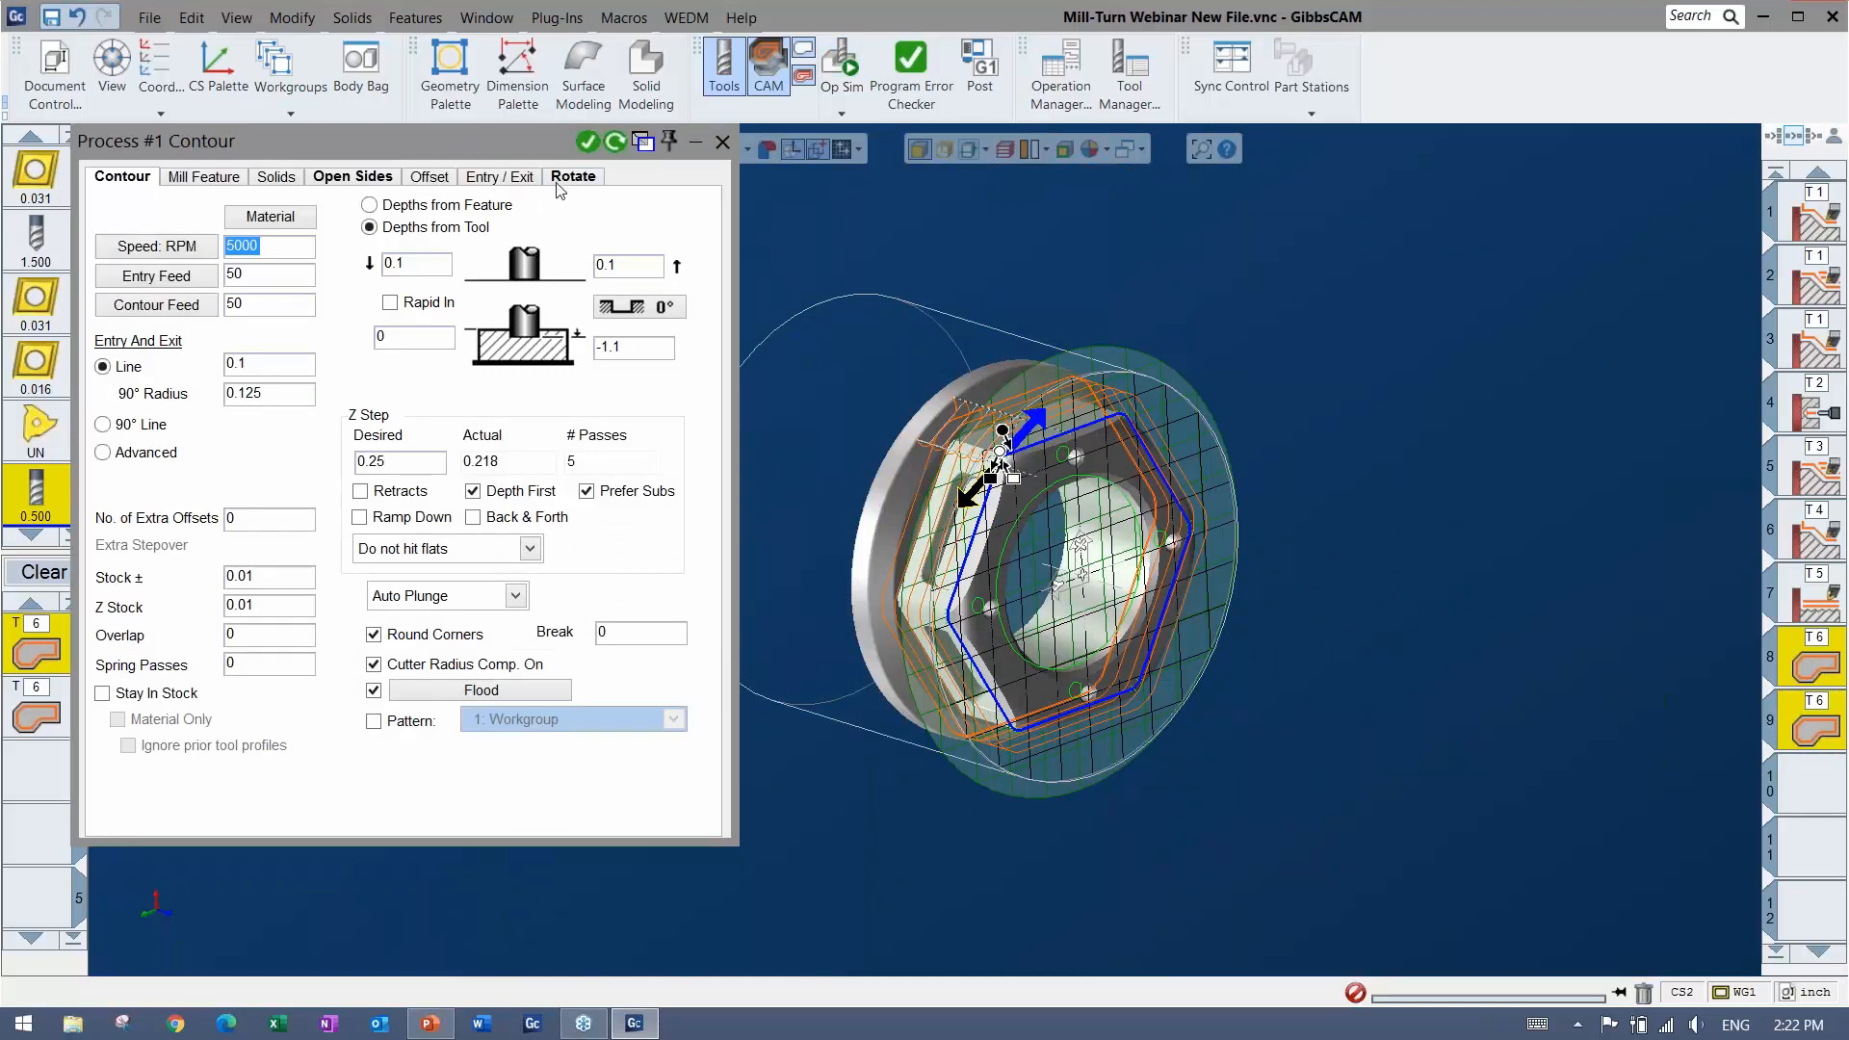
pyautogui.click(572, 177)
pyautogui.click(276, 219)
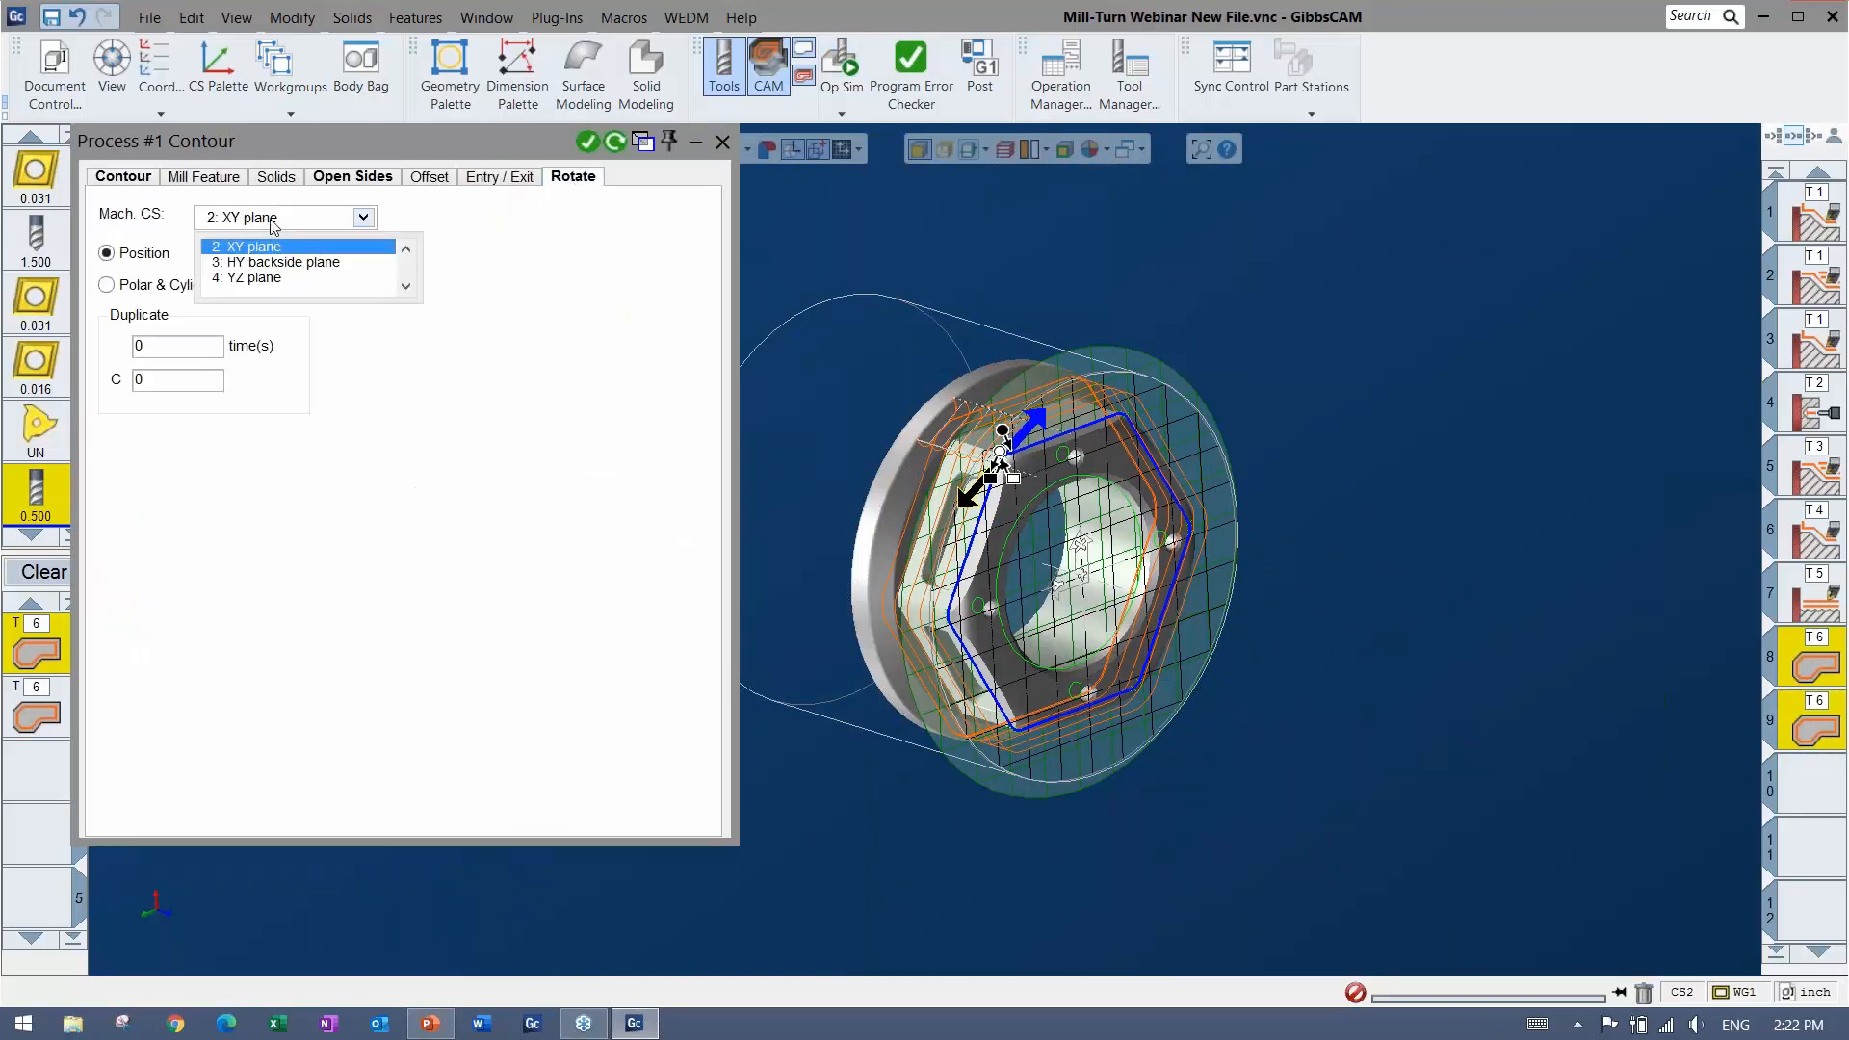
pyautogui.click(134, 287)
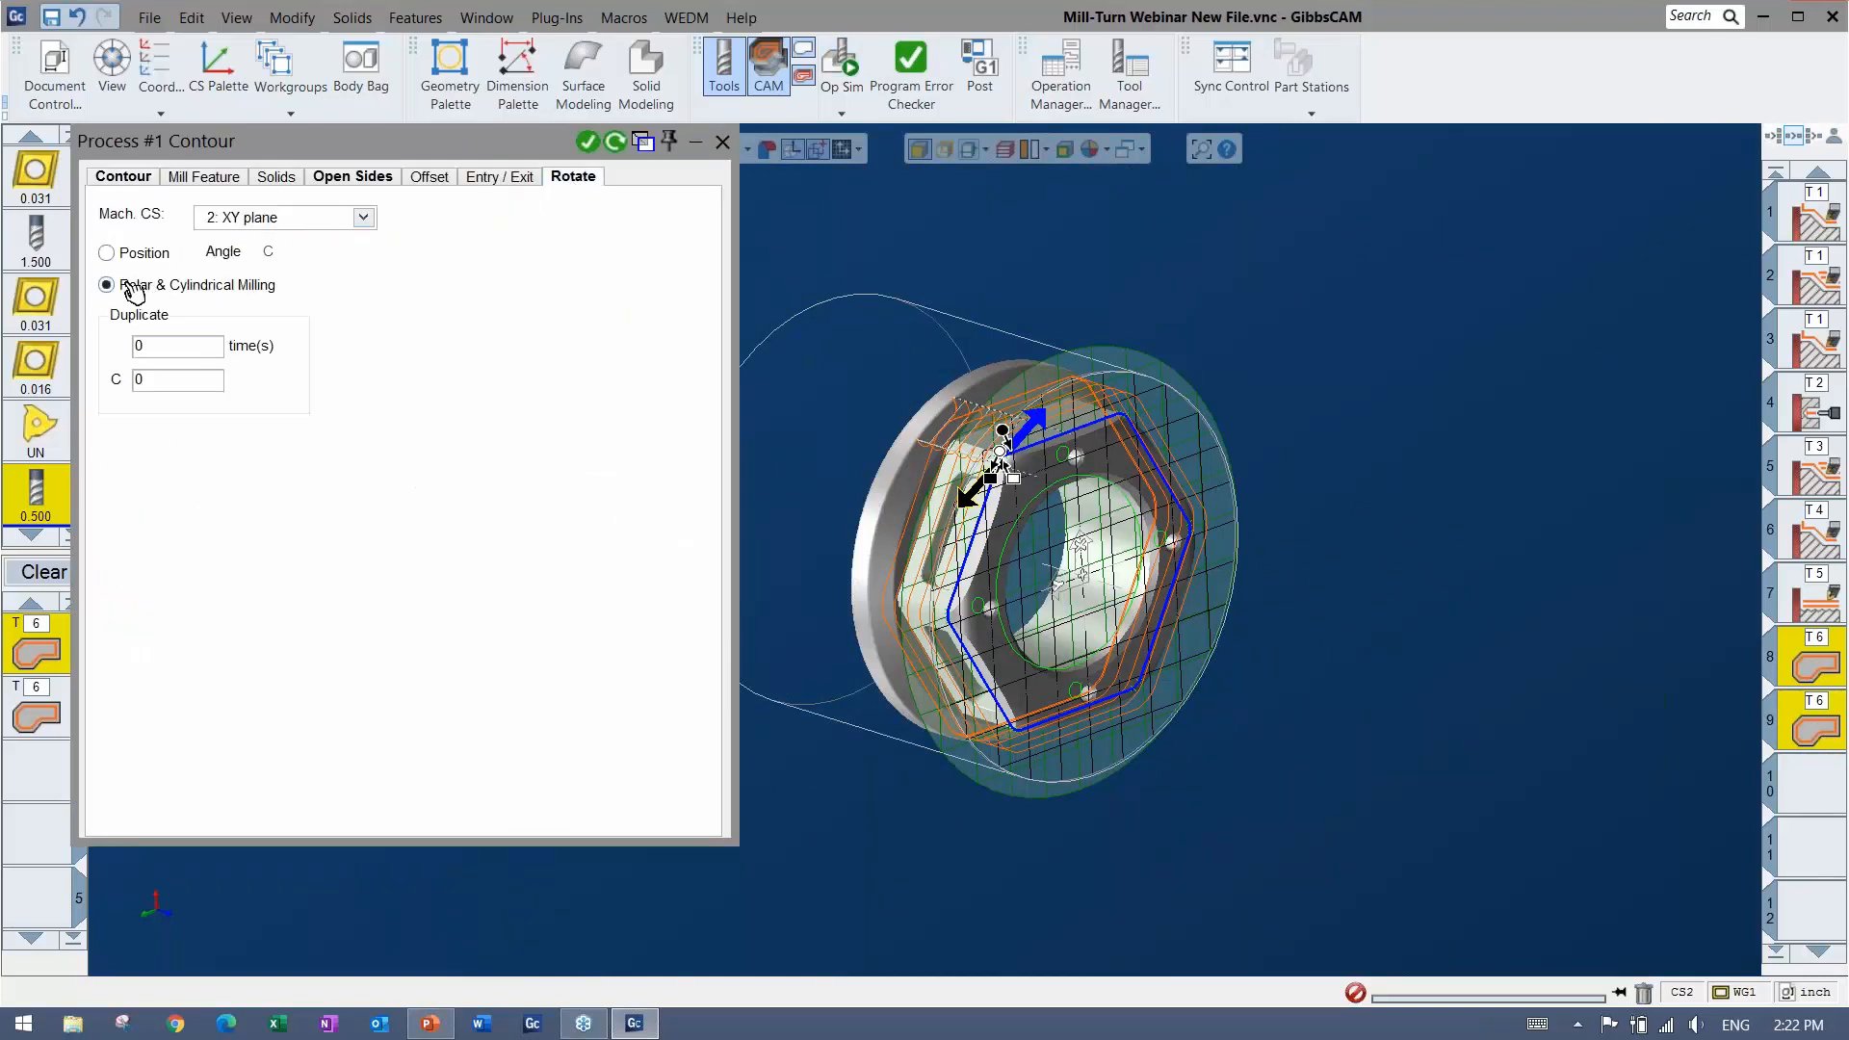
pyautogui.click(615, 143)
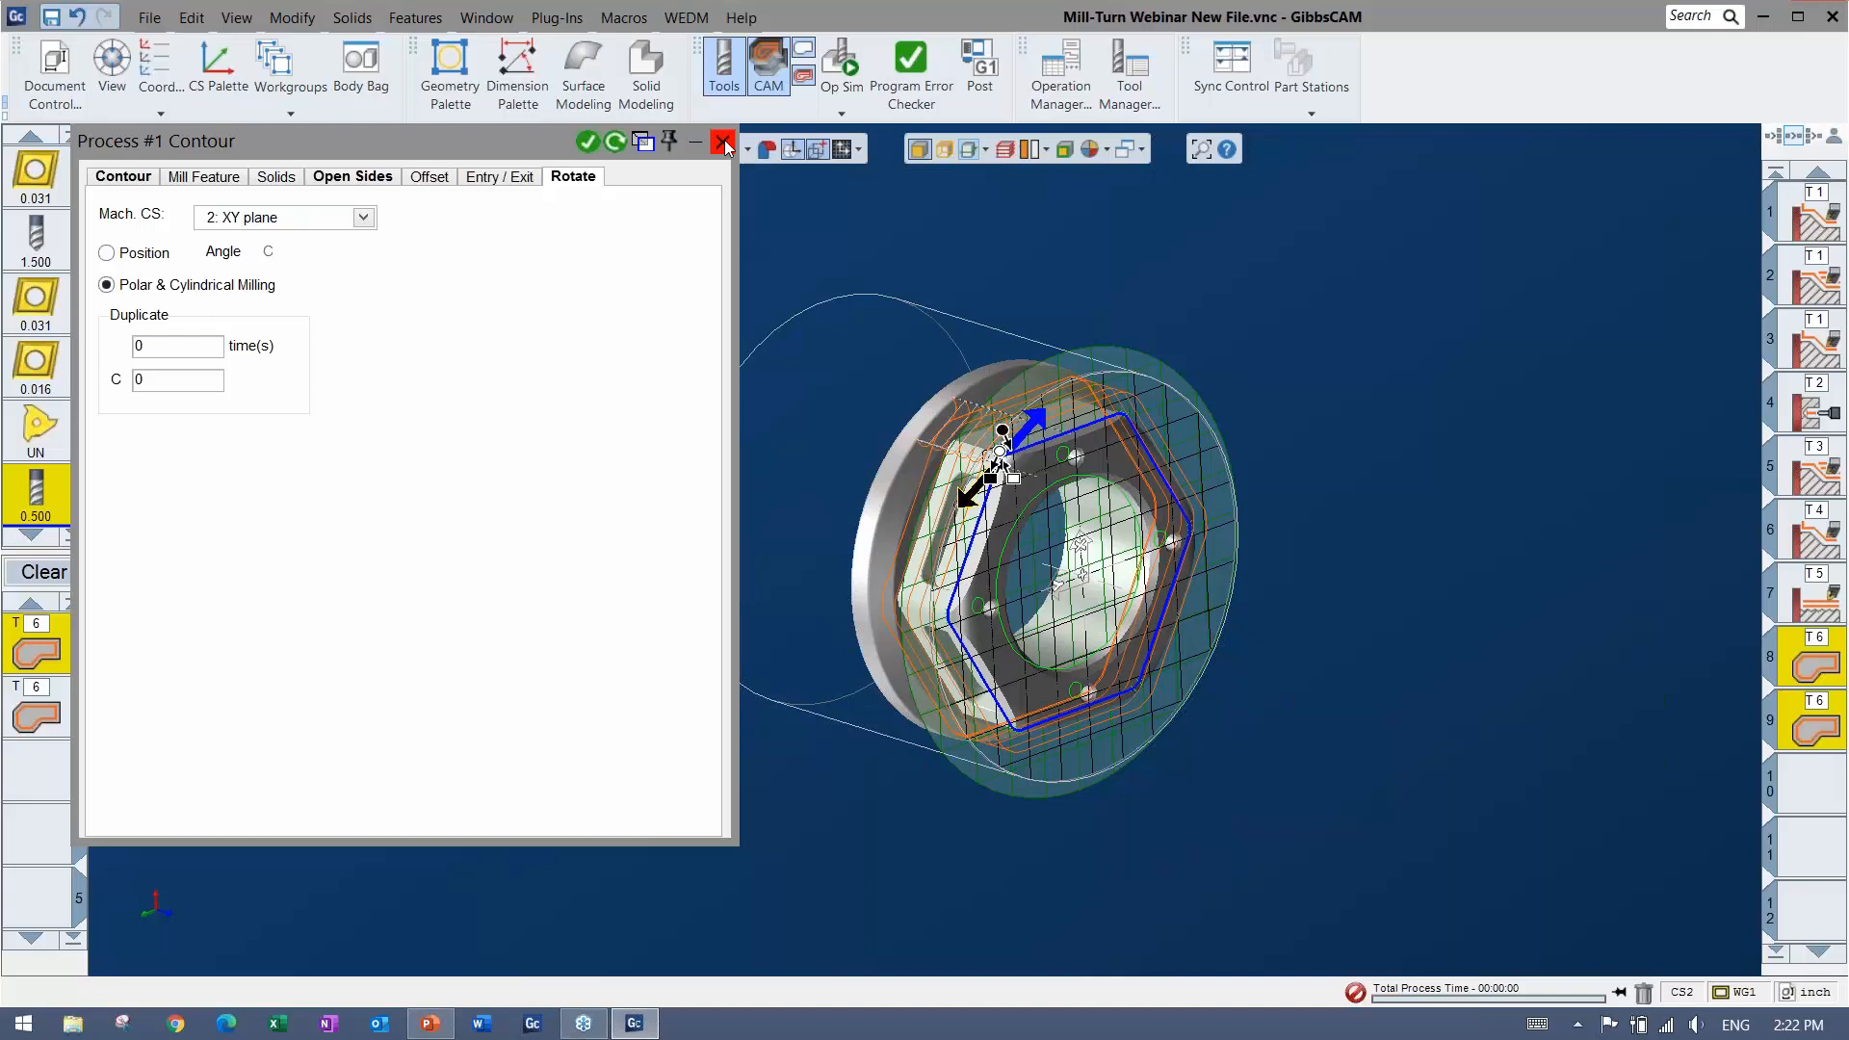
pyautogui.click(724, 145)
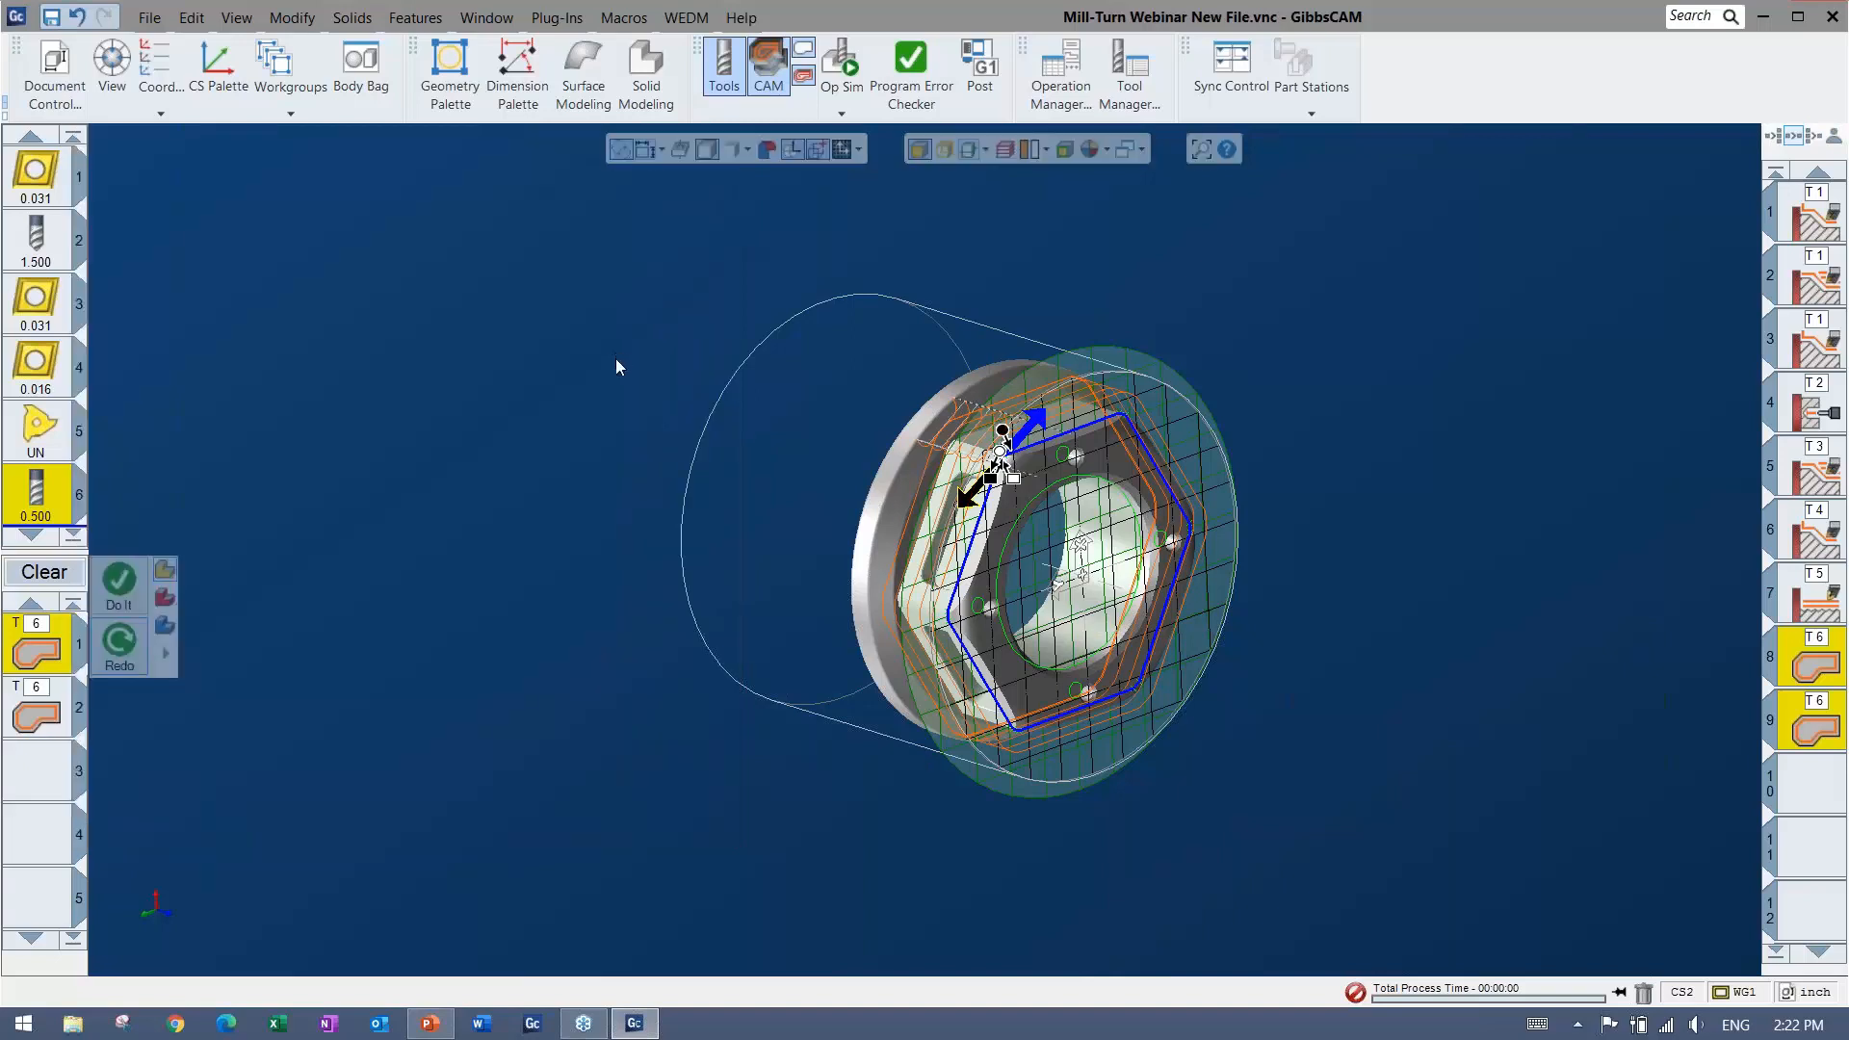
# Clear the current process list and load the saved process list 6 - Face Holes Drill-Chamfer-Threadmill
pyautogui.click(42, 574)
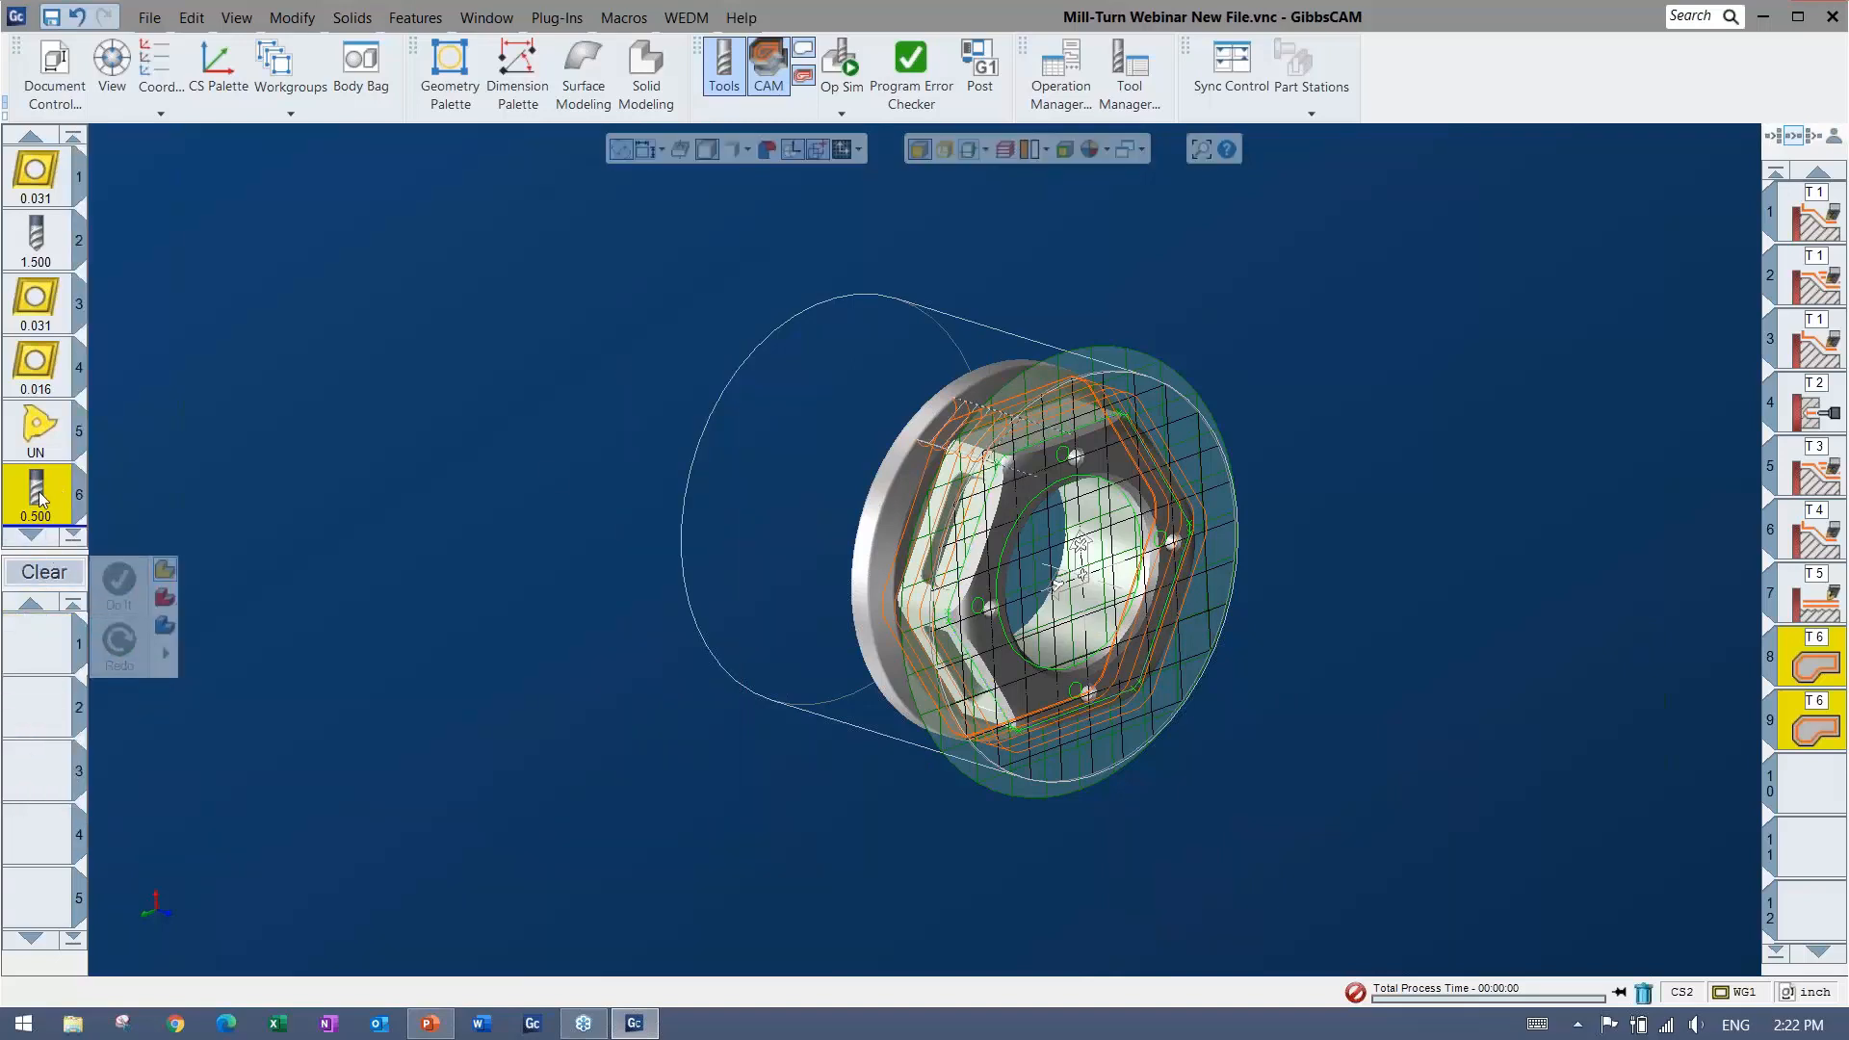
pyautogui.scroll(-1, 39, 496)
pyautogui.click(39, 496)
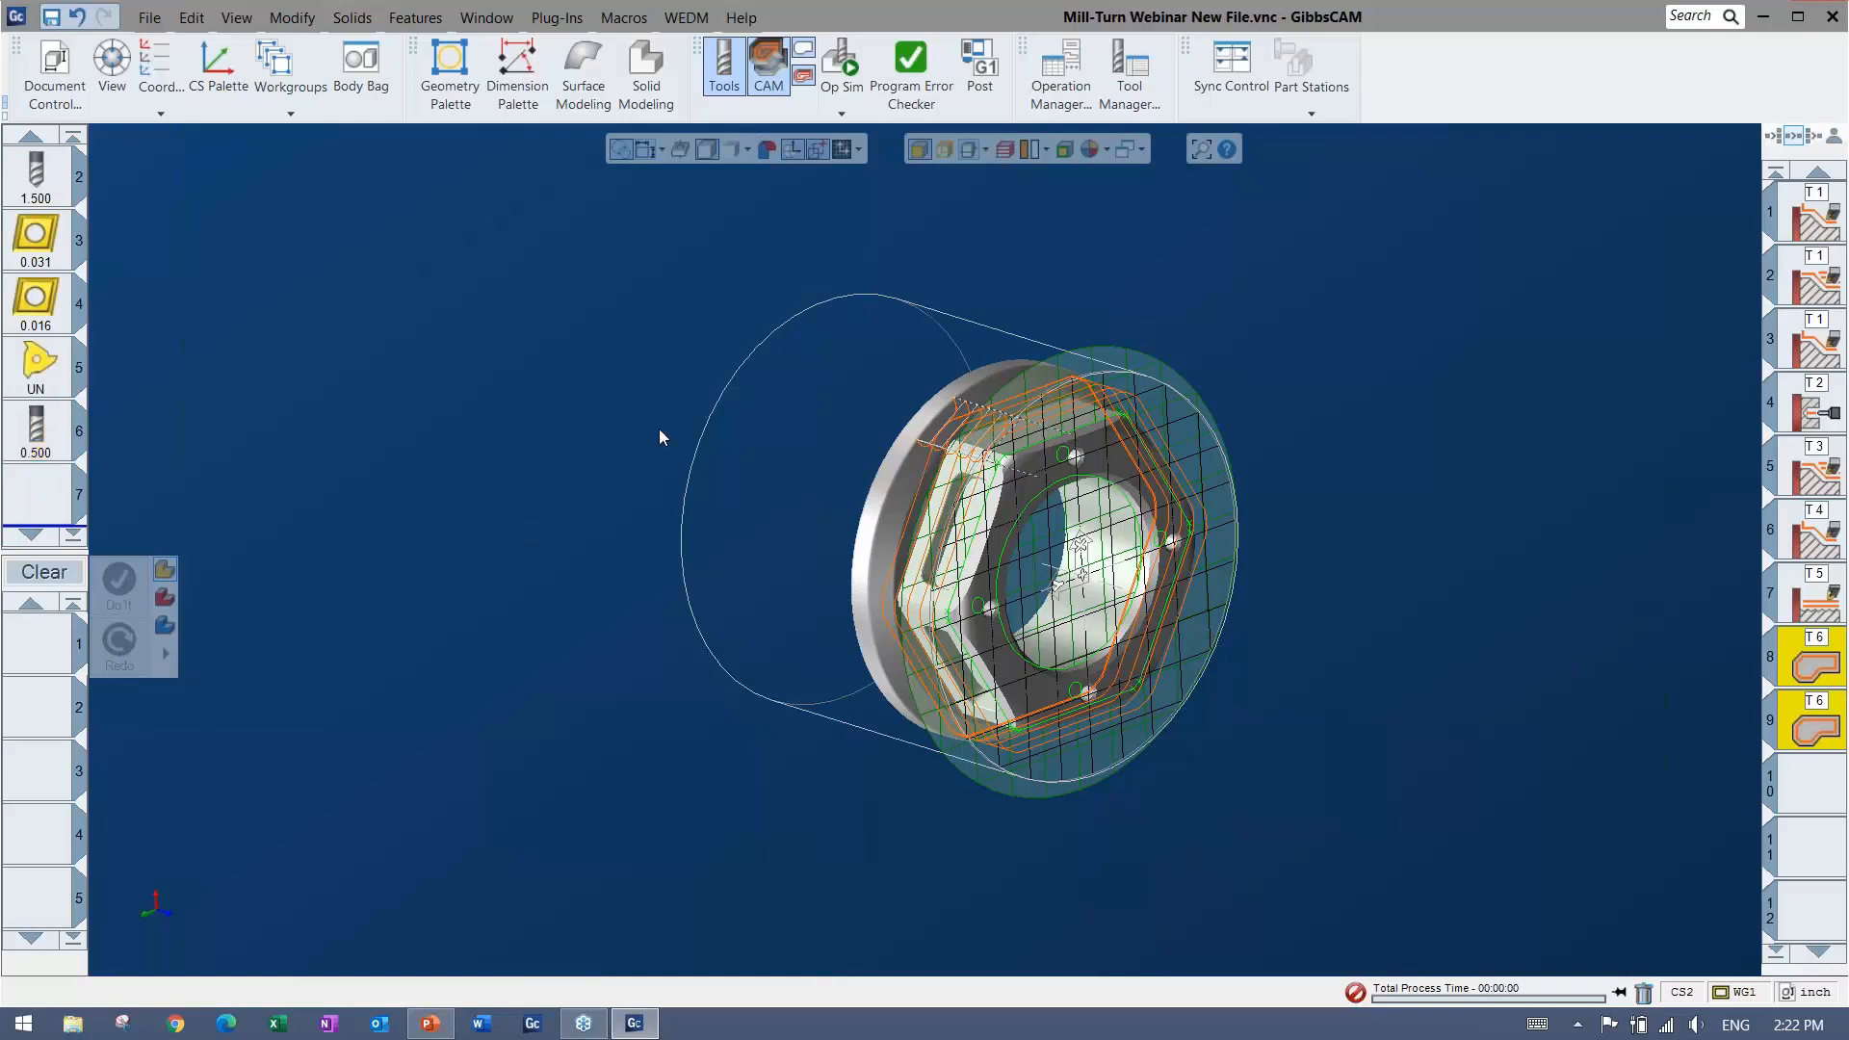
pyautogui.rightClick(39, 655)
pyautogui.moveTo(99, 824)
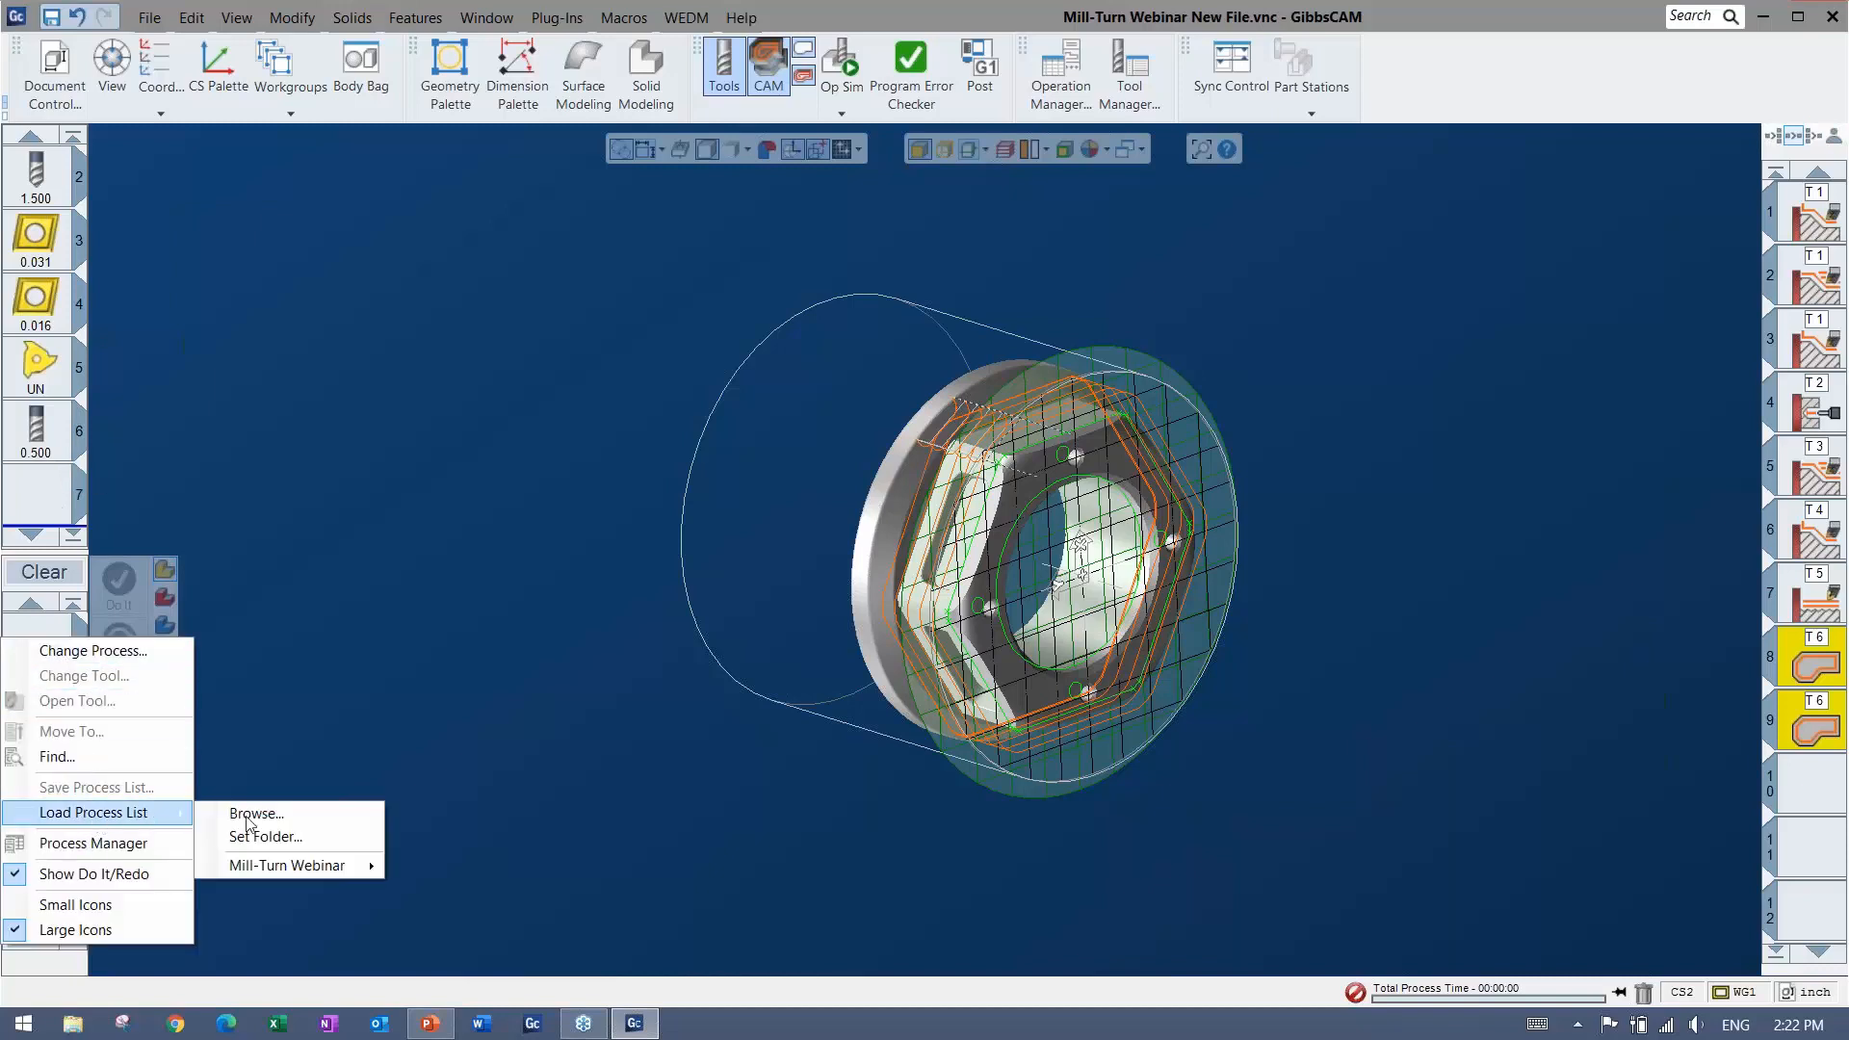
pyautogui.moveTo(310, 864)
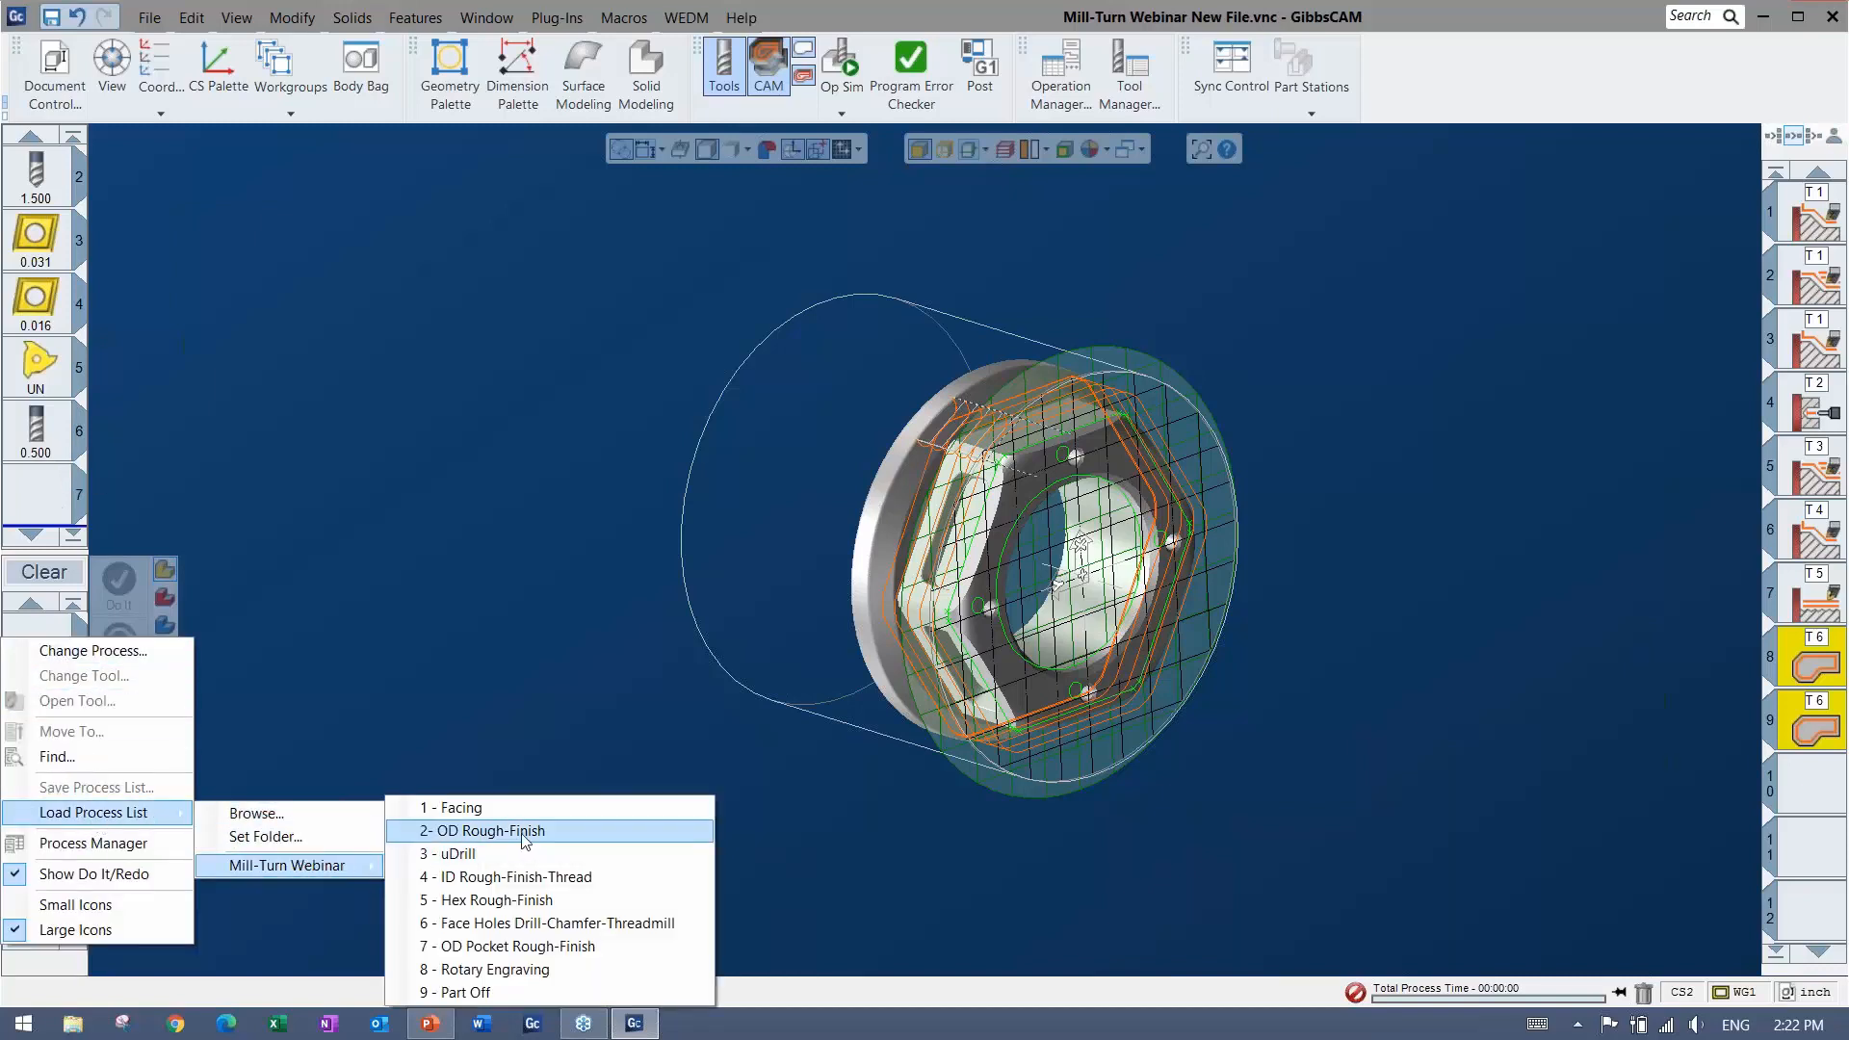
pyautogui.click(558, 922)
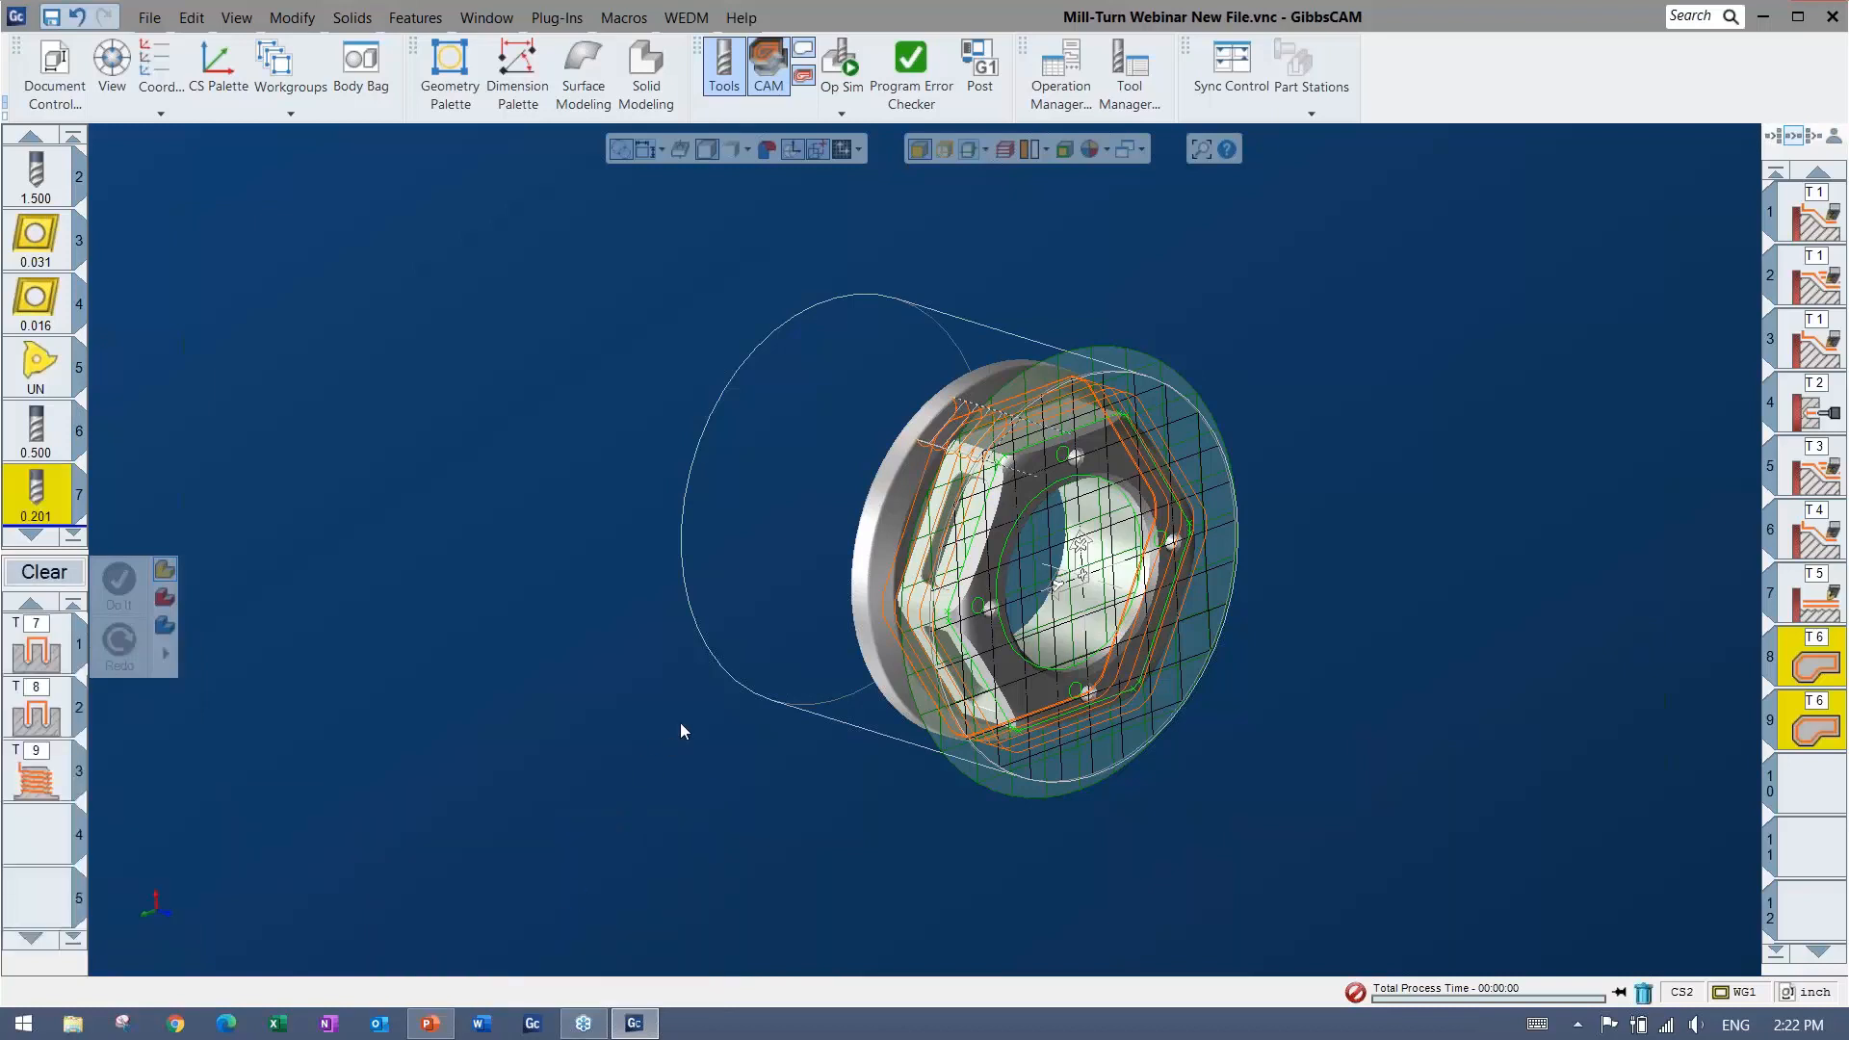
# Review the rotation settings of the first hole-drilling process and close it
pyautogui.doubleClick(37, 647)
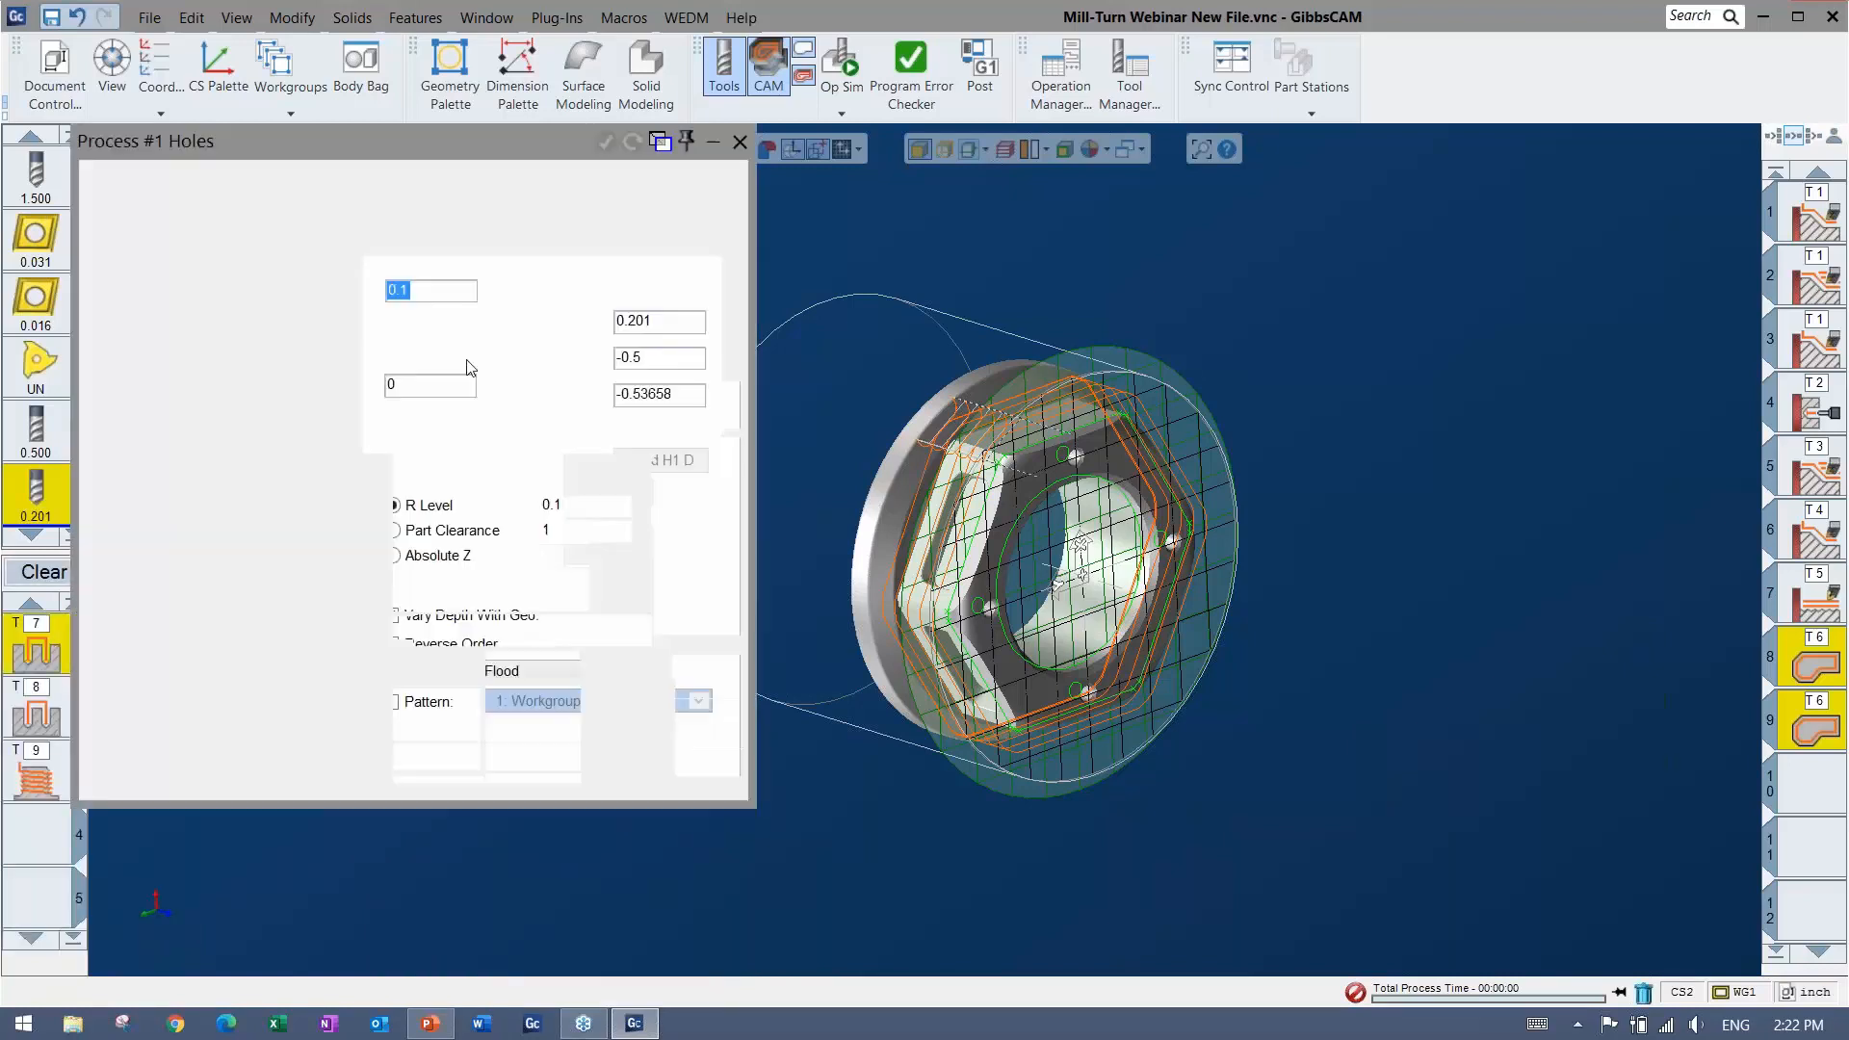
pyautogui.click(460, 177)
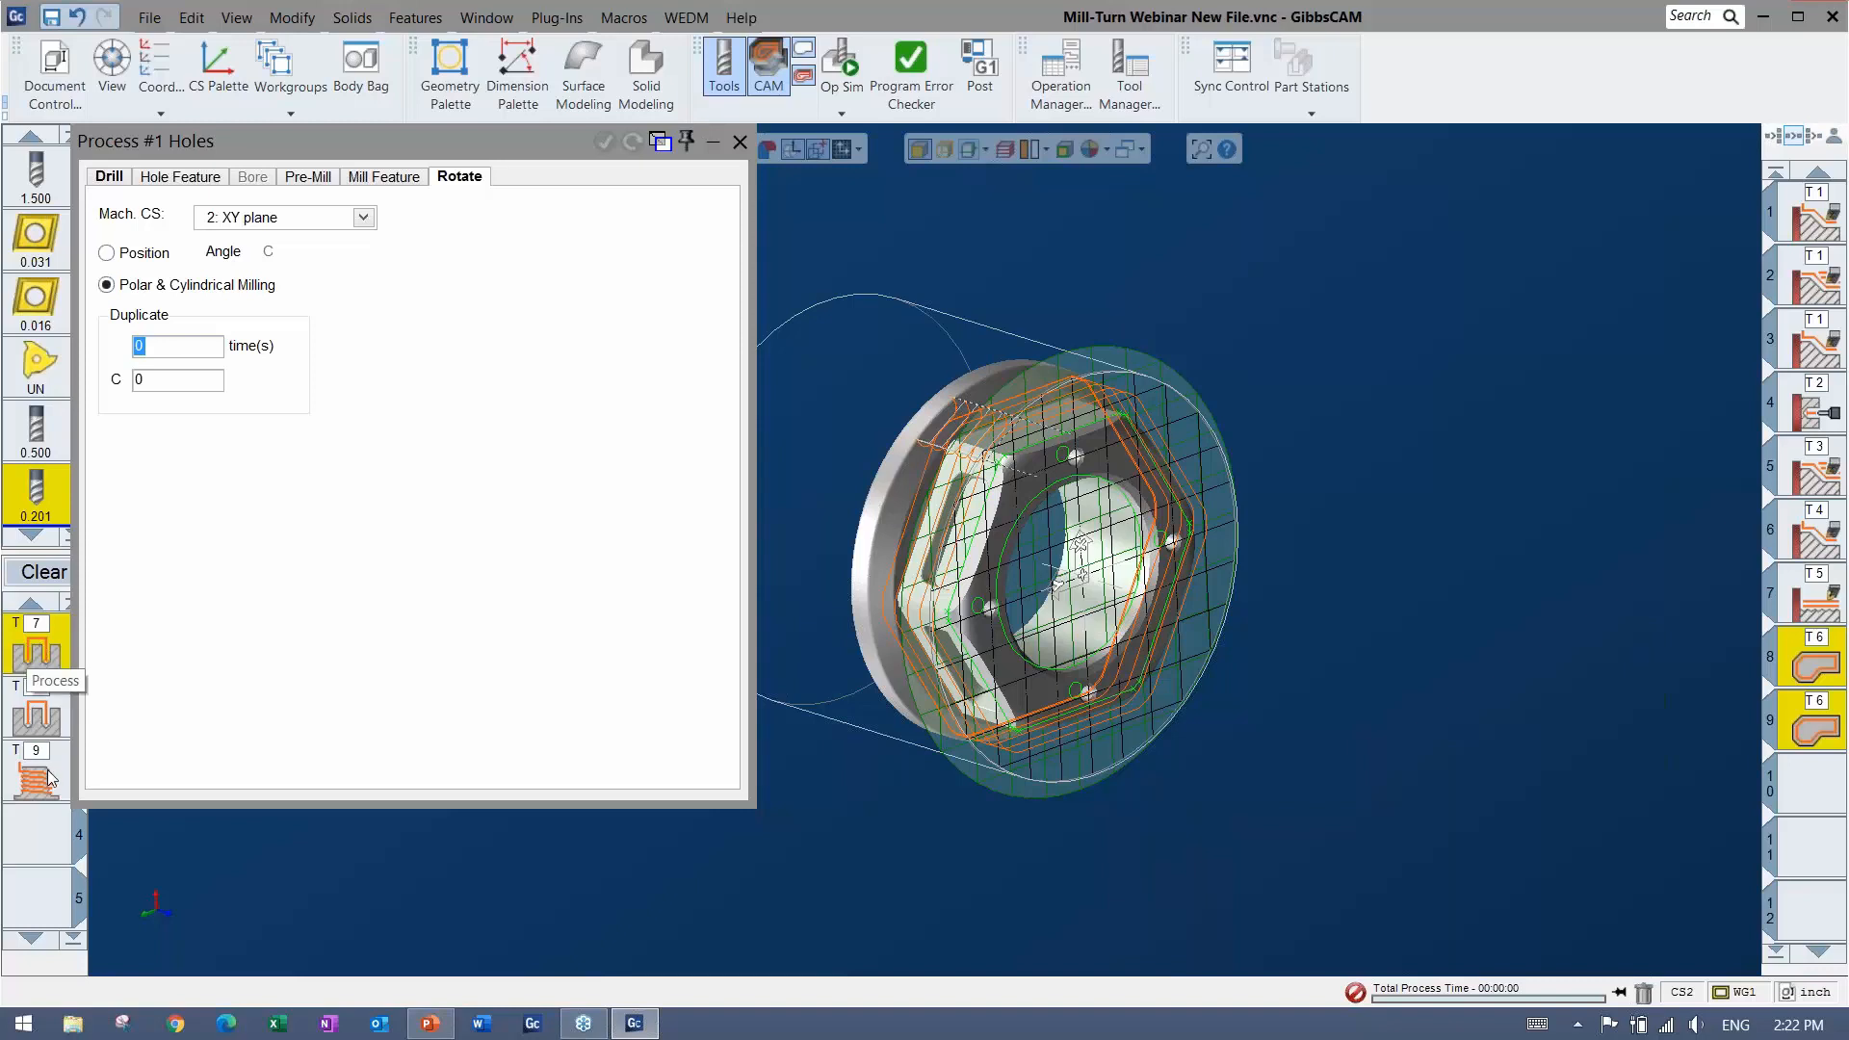
pyautogui.click(739, 143)
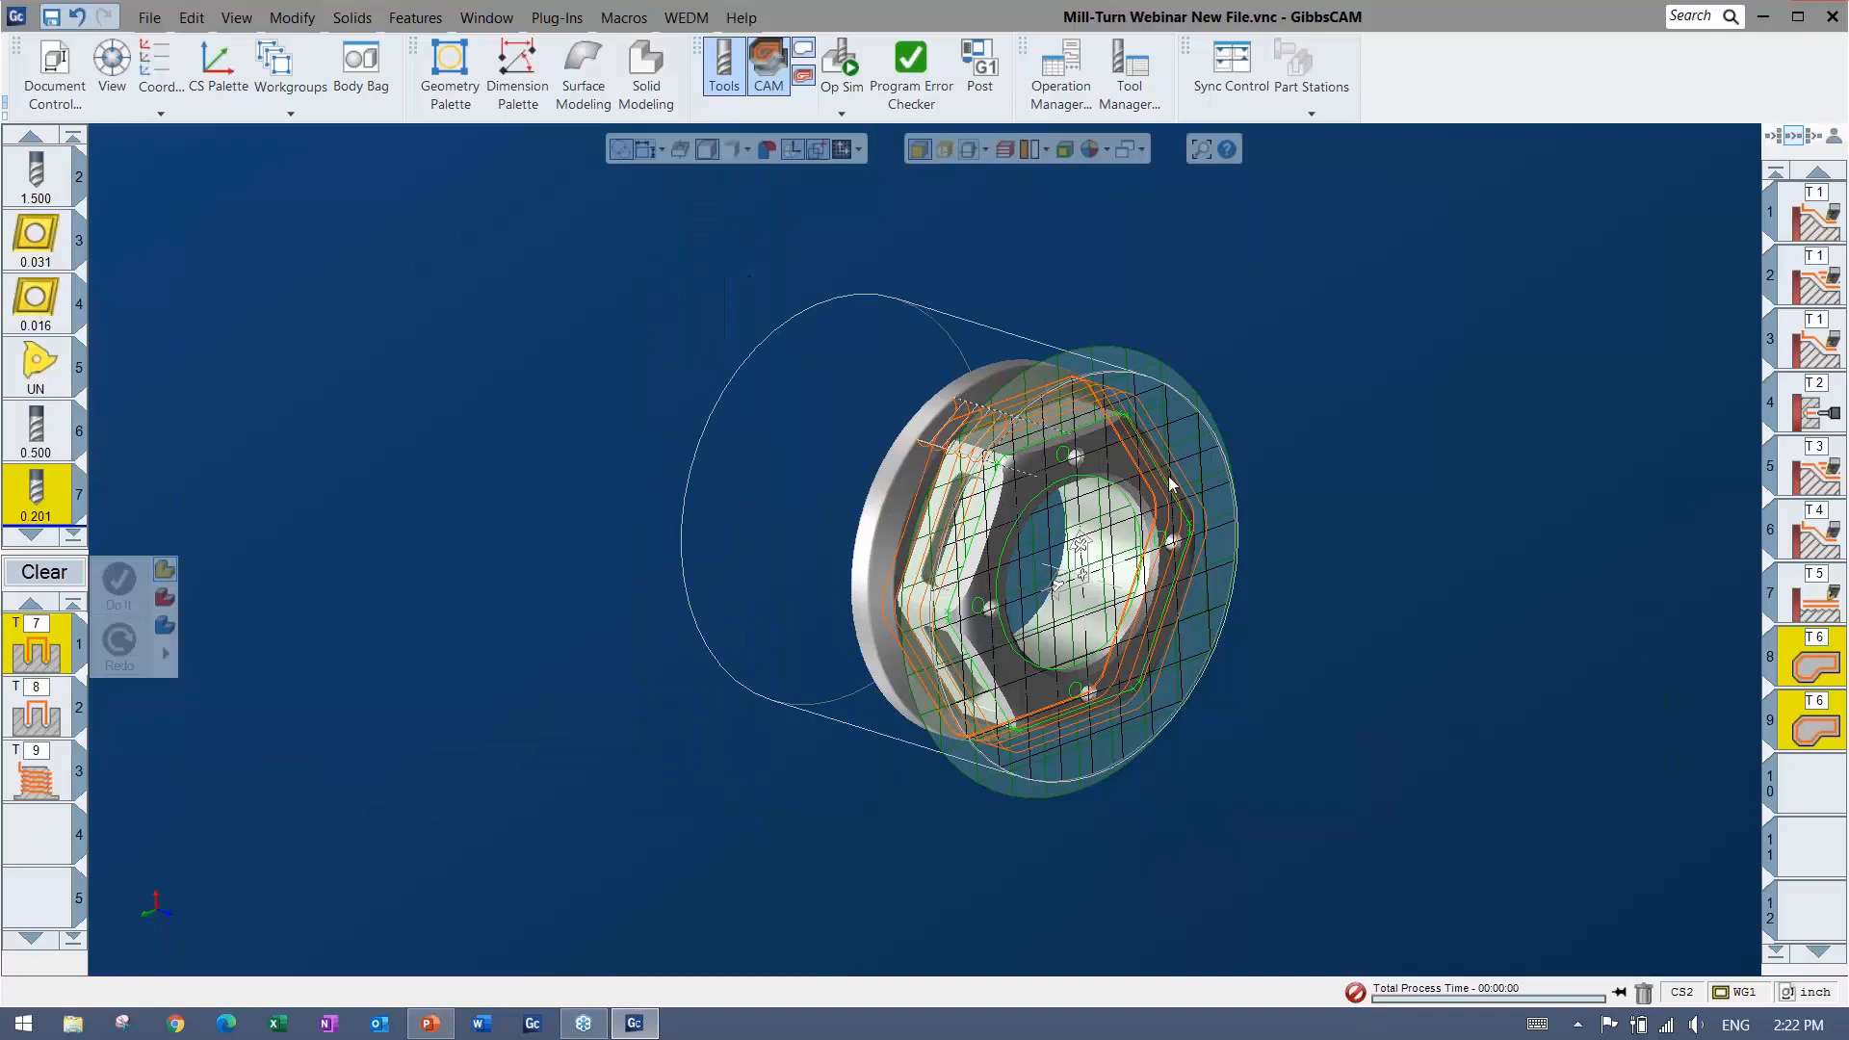
# Select the four holes on the part's front face and generate the drill, chamfer and threadmill operations for them
pyautogui.click(1066, 454)
pyautogui.keyDown('ctrl'); pyautogui.click(976, 605); pyautogui.keyUp('ctrl')
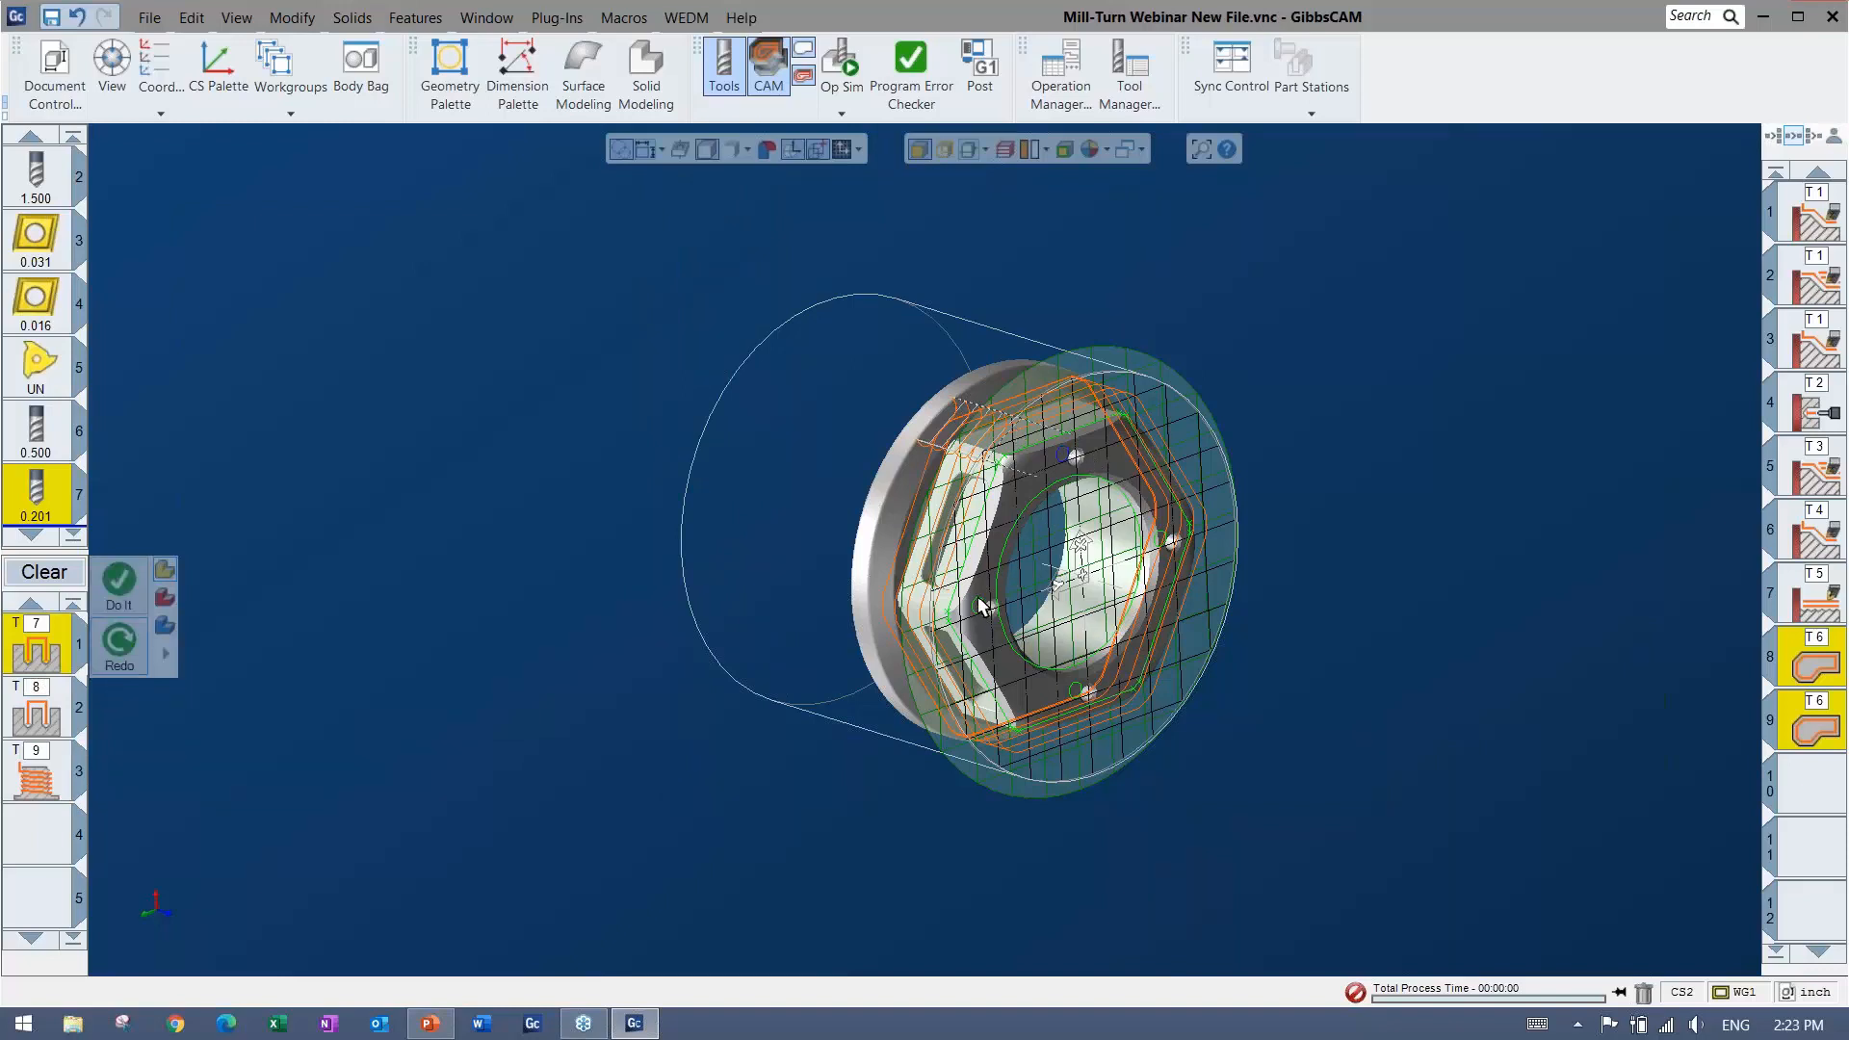
pyautogui.keyDown('ctrl'); pyautogui.click(1074, 687); pyautogui.keyUp('ctrl')
pyautogui.keyDown('ctrl'); pyautogui.click(1162, 530); pyautogui.keyUp('ctrl')
pyautogui.click(120, 597)
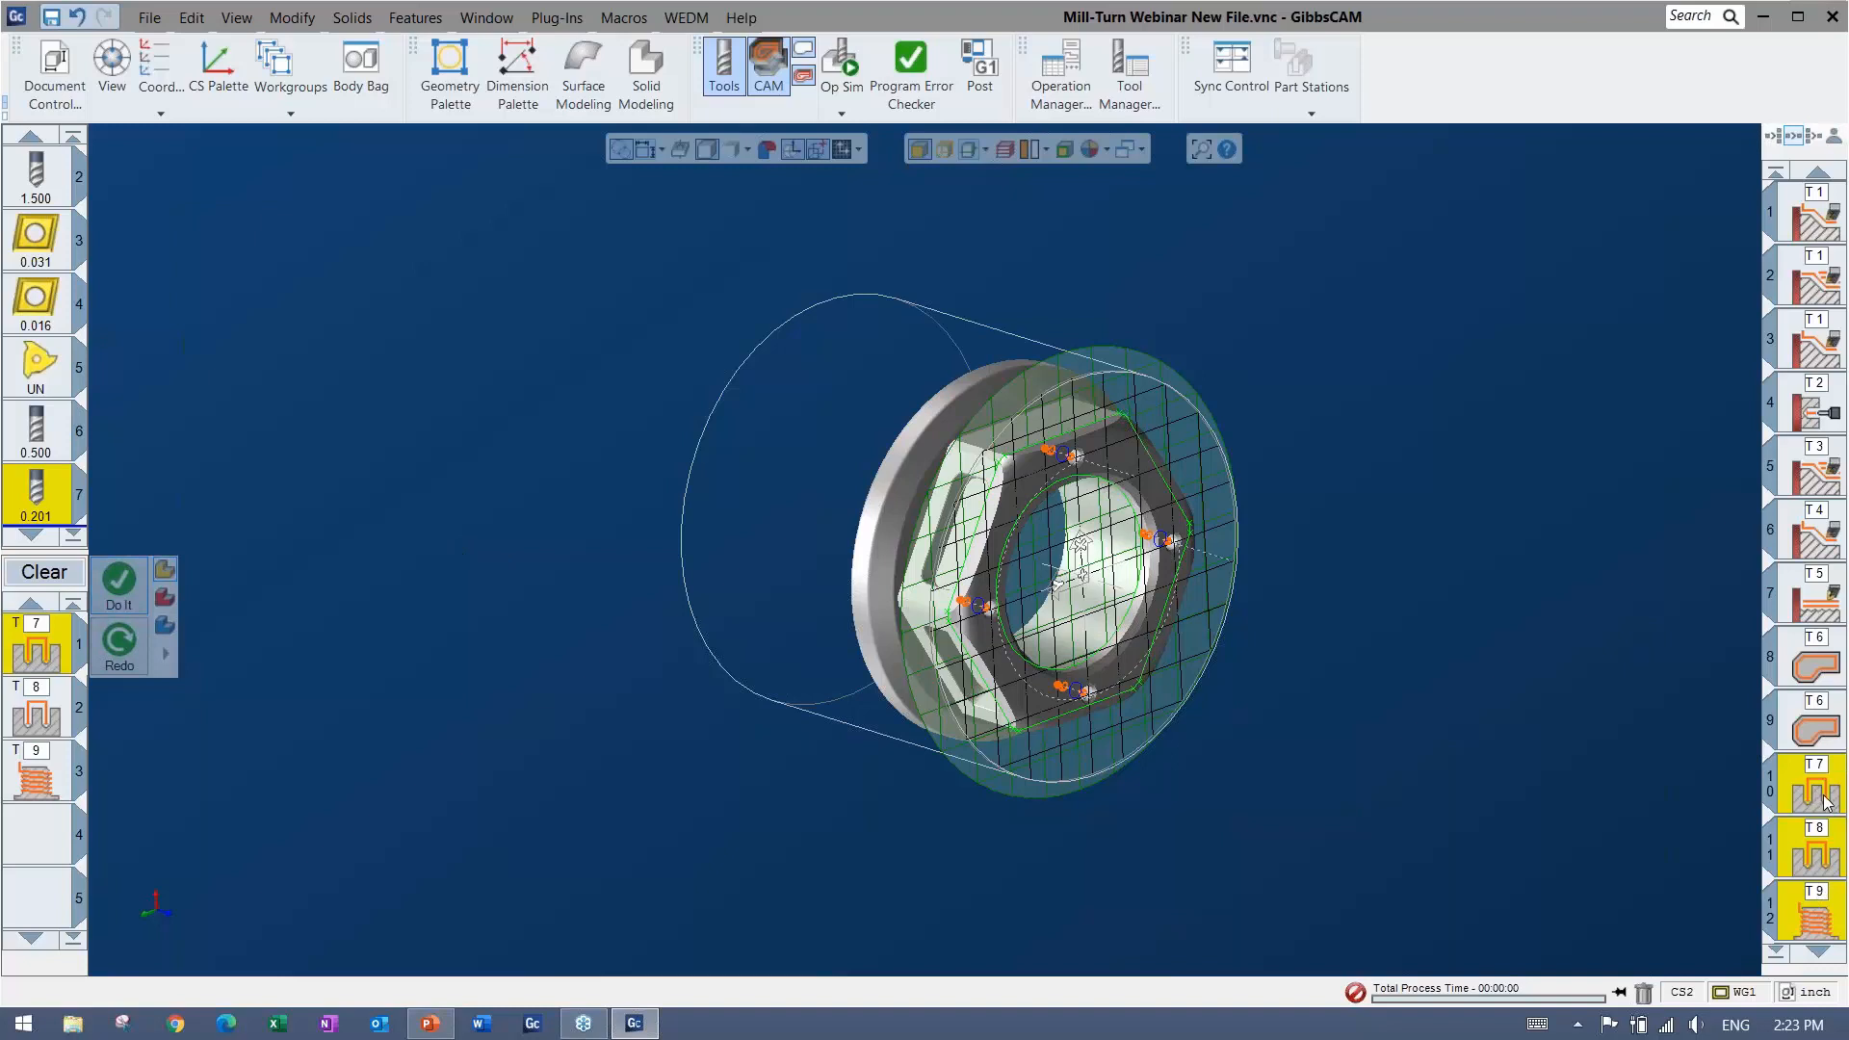
# Simulate only the three face-hole operations, raising the playback speed and inspecting the threadmilling up close, and close the simulation
pyautogui.scroll(-2, 1812, 845)
pyautogui.click(1810, 847)
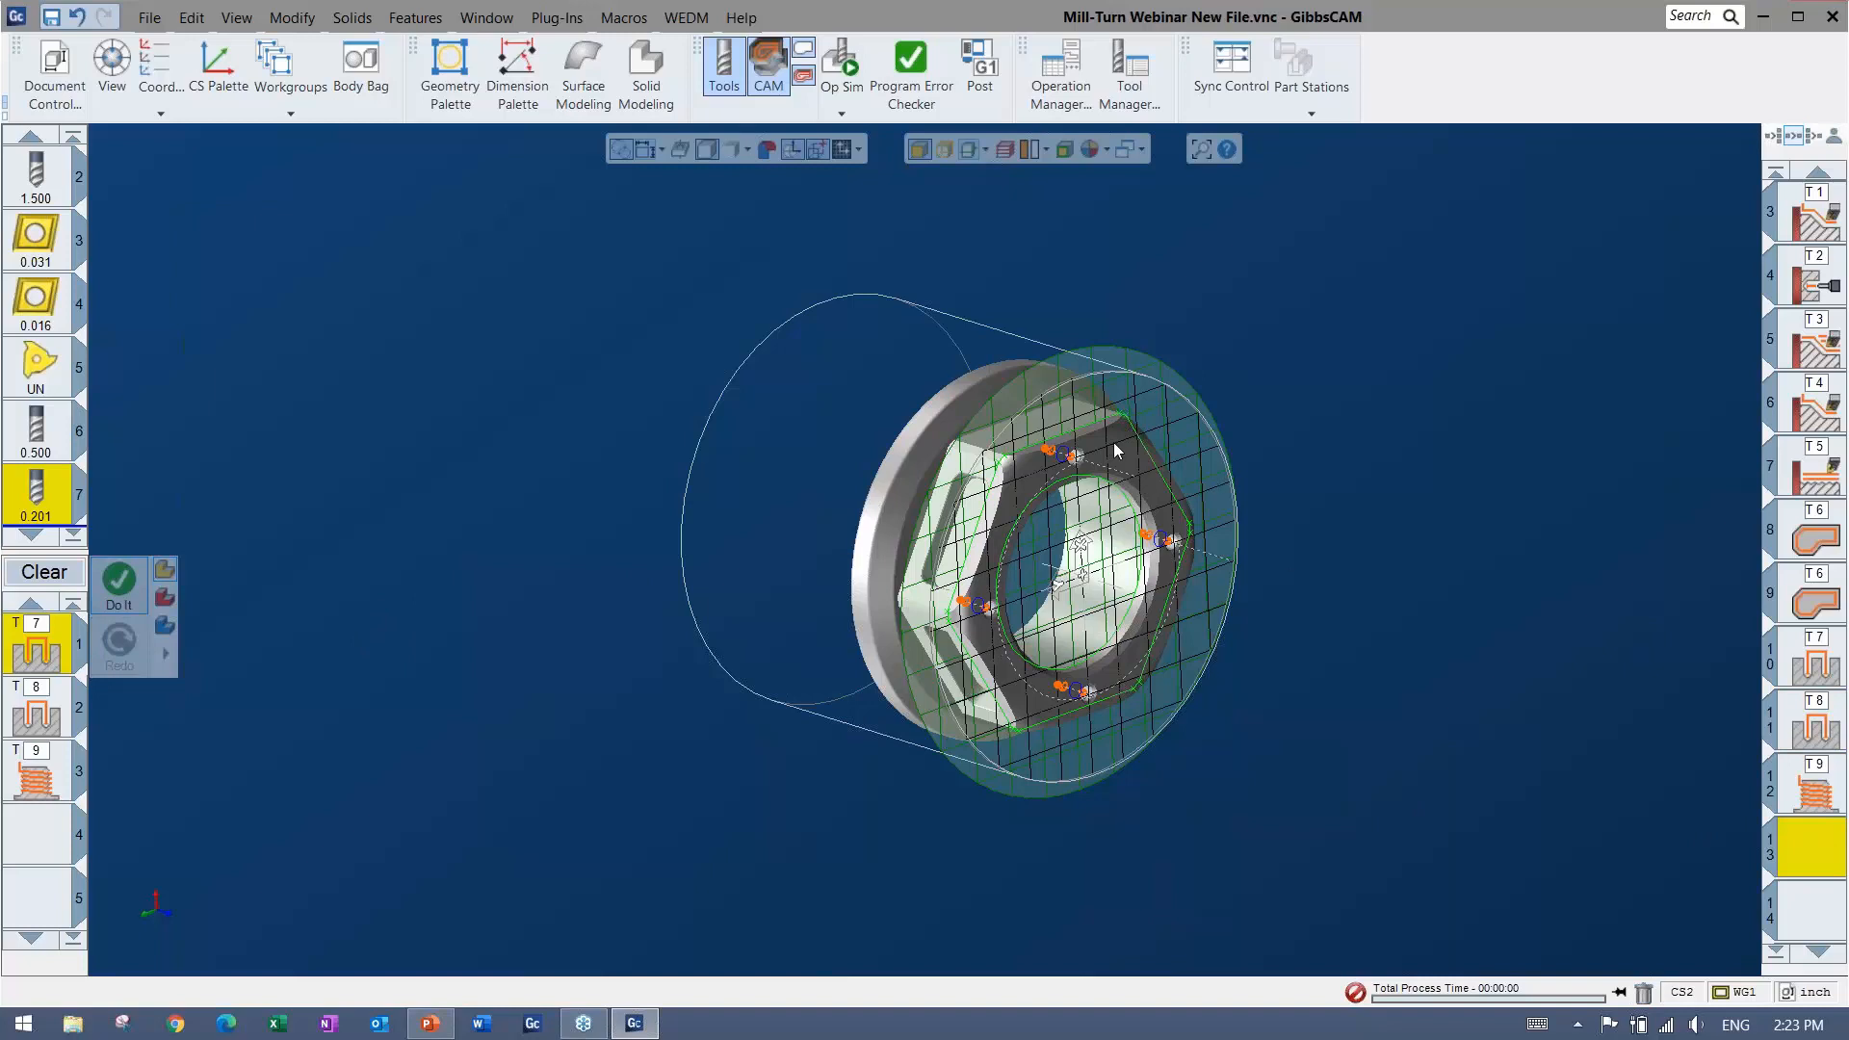
pyautogui.click(847, 246)
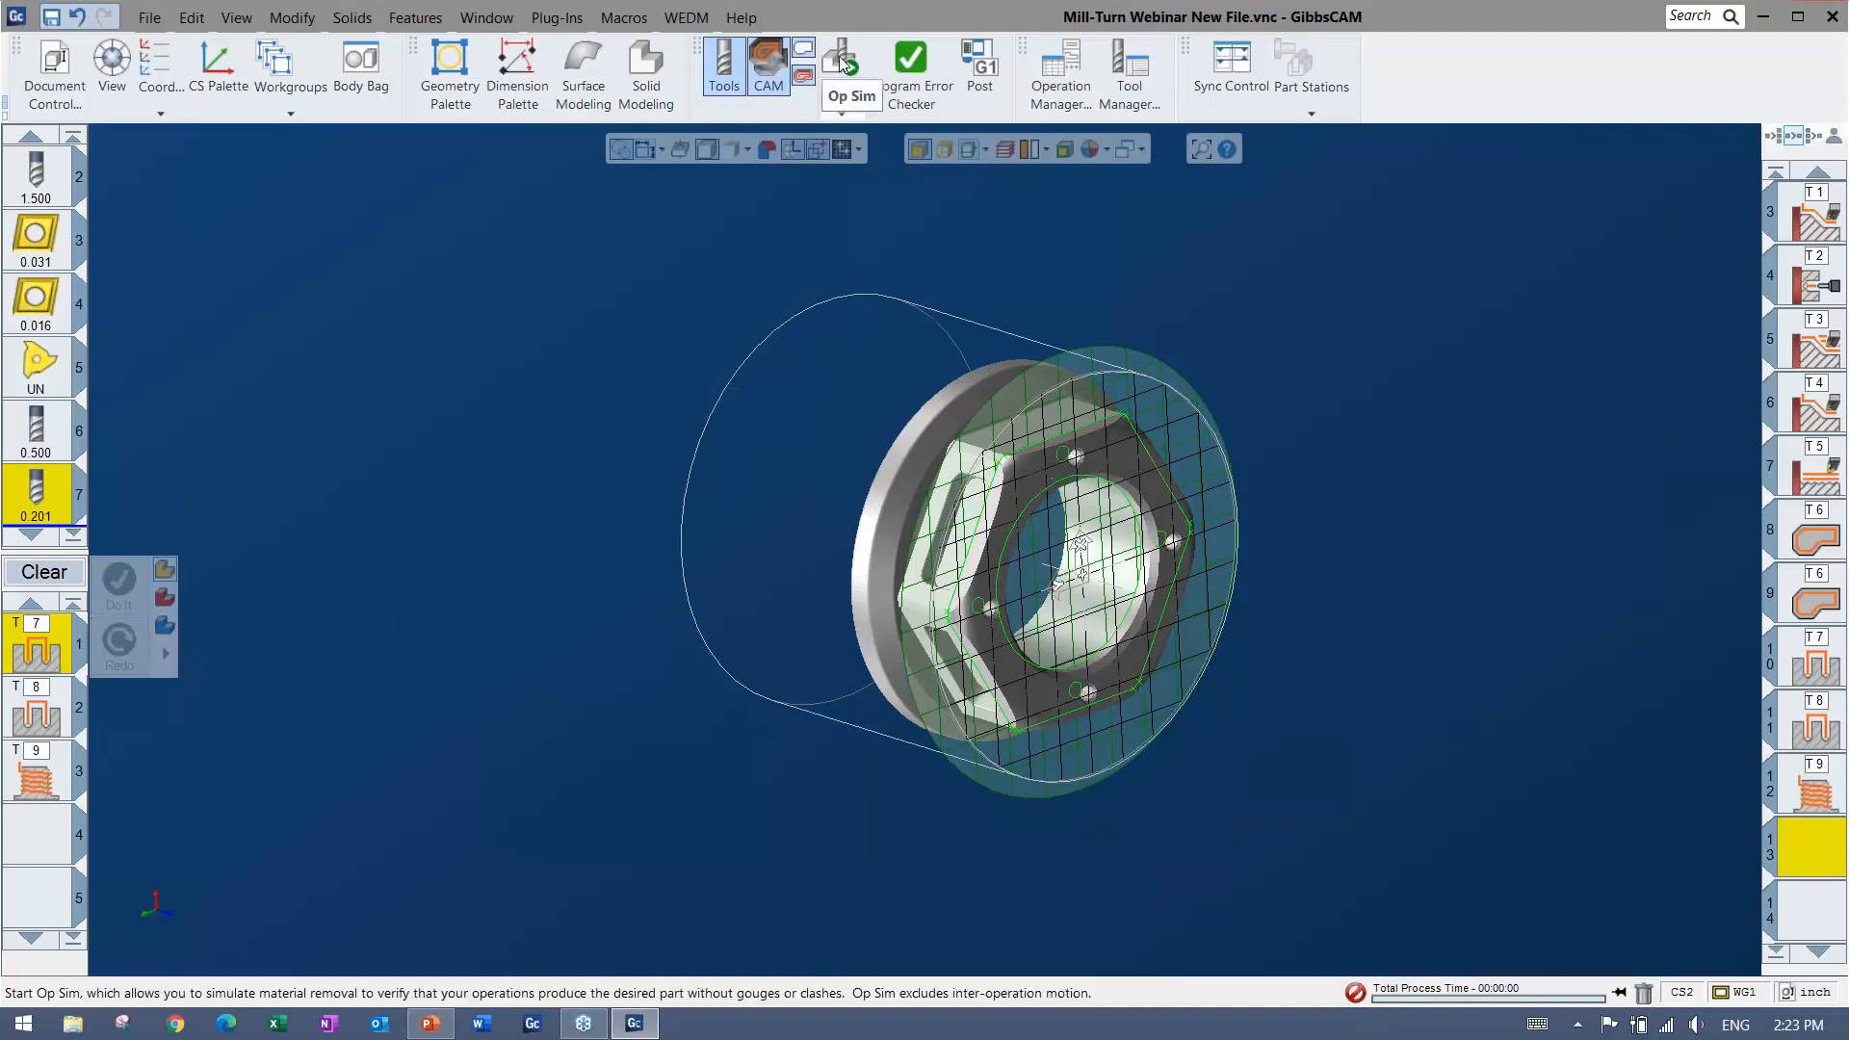
pyautogui.click(1827, 787)
pyautogui.keyDown('shift'); pyautogui.click(1799, 643); pyautogui.keyUp('shift')
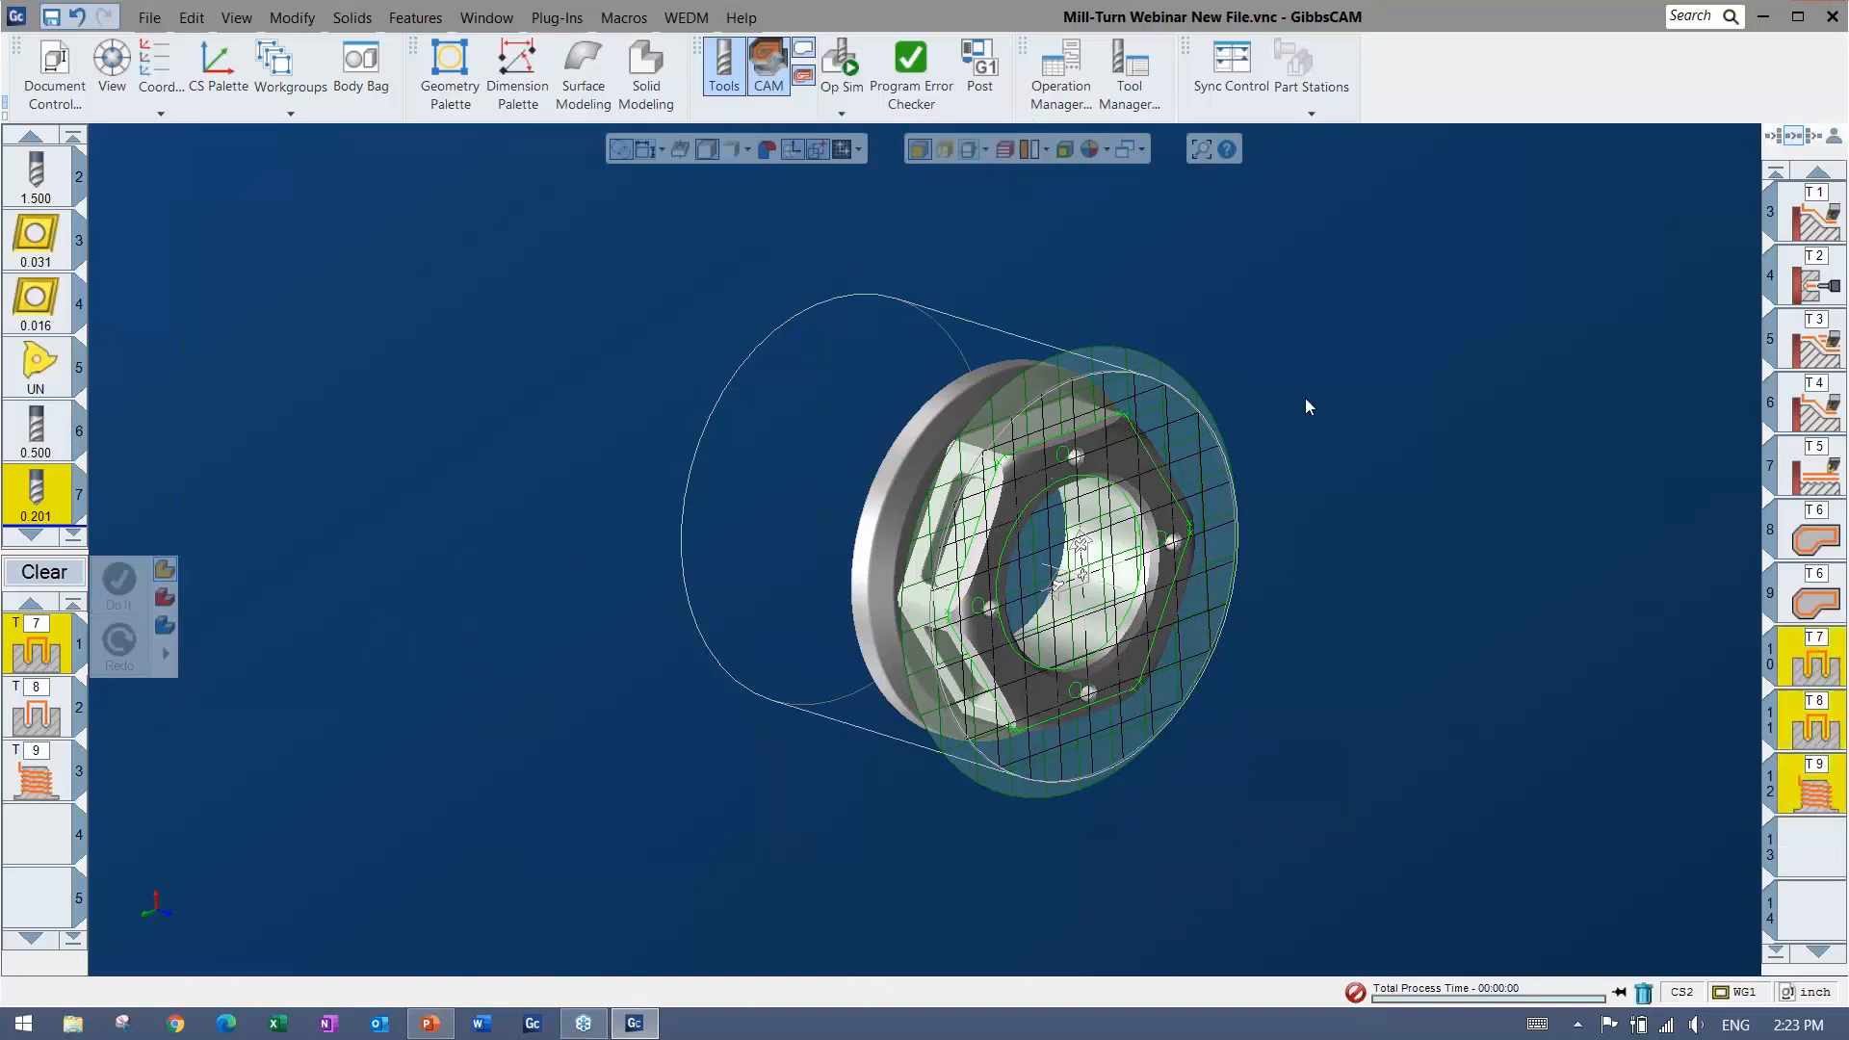
pyautogui.click(841, 63)
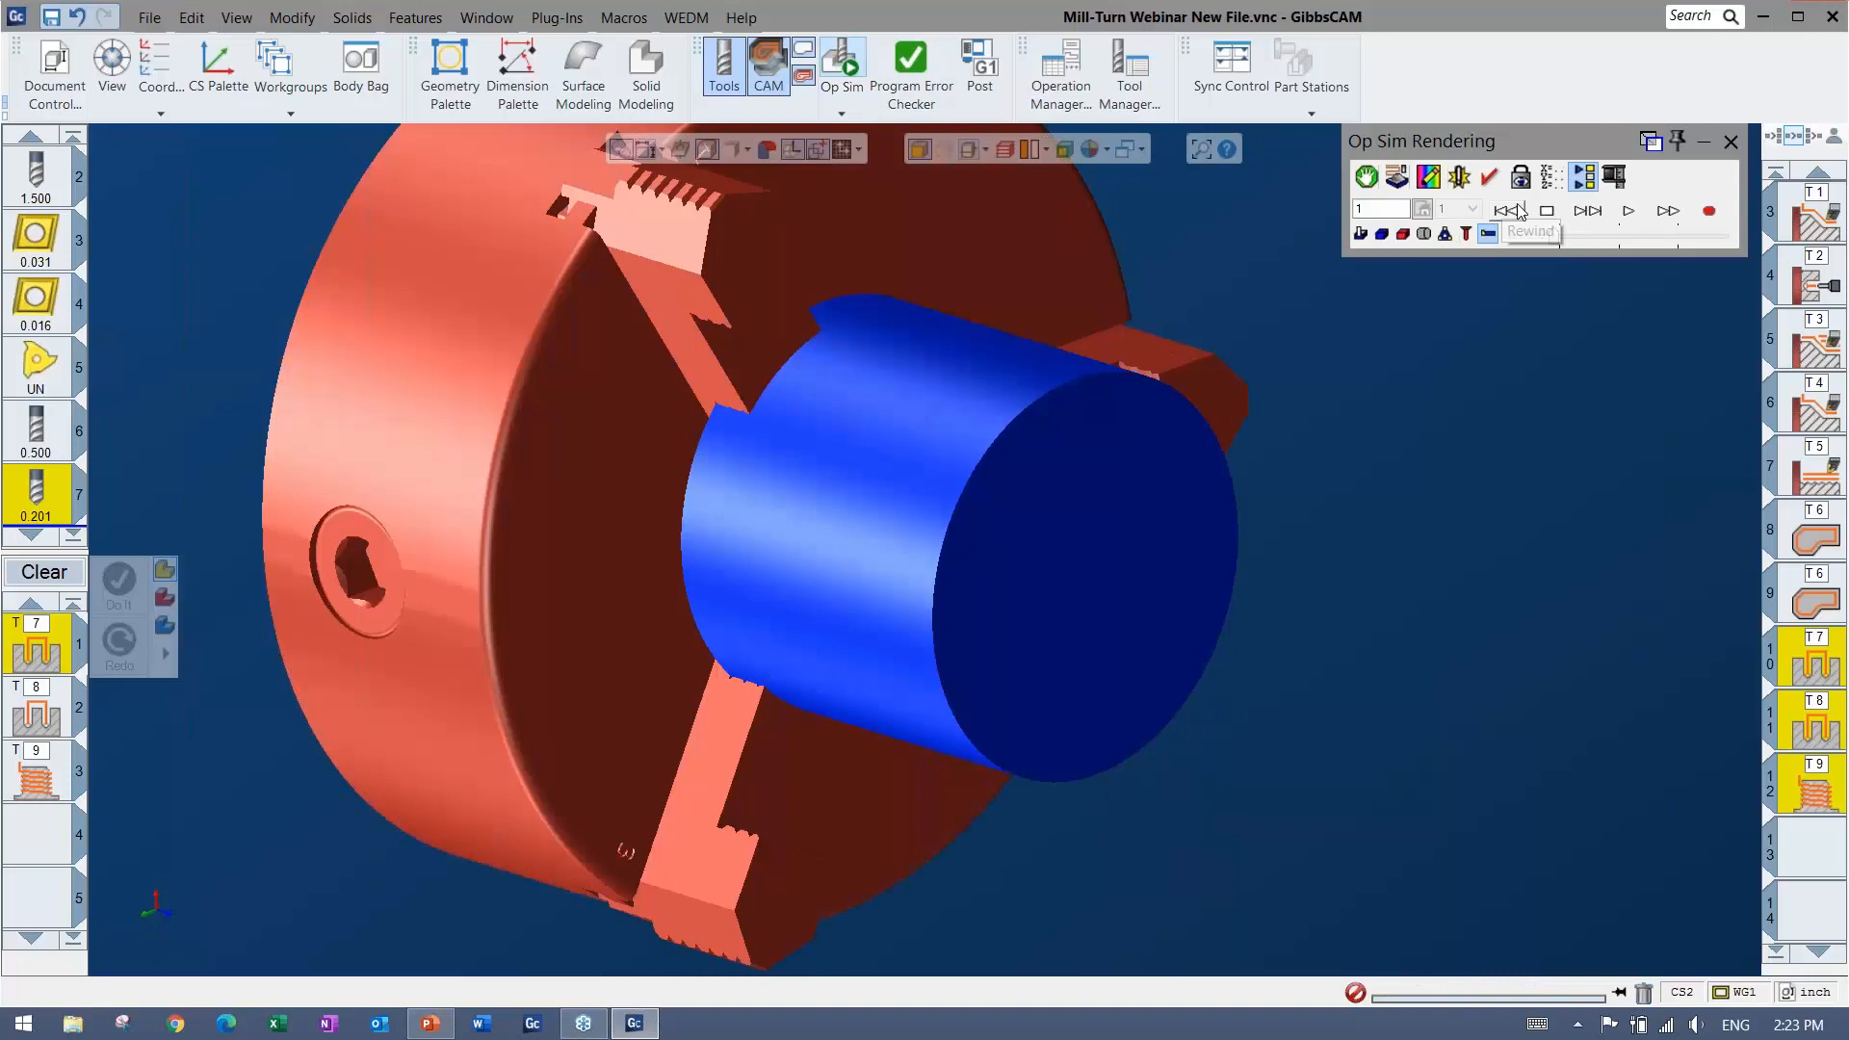
pyautogui.click(1627, 210)
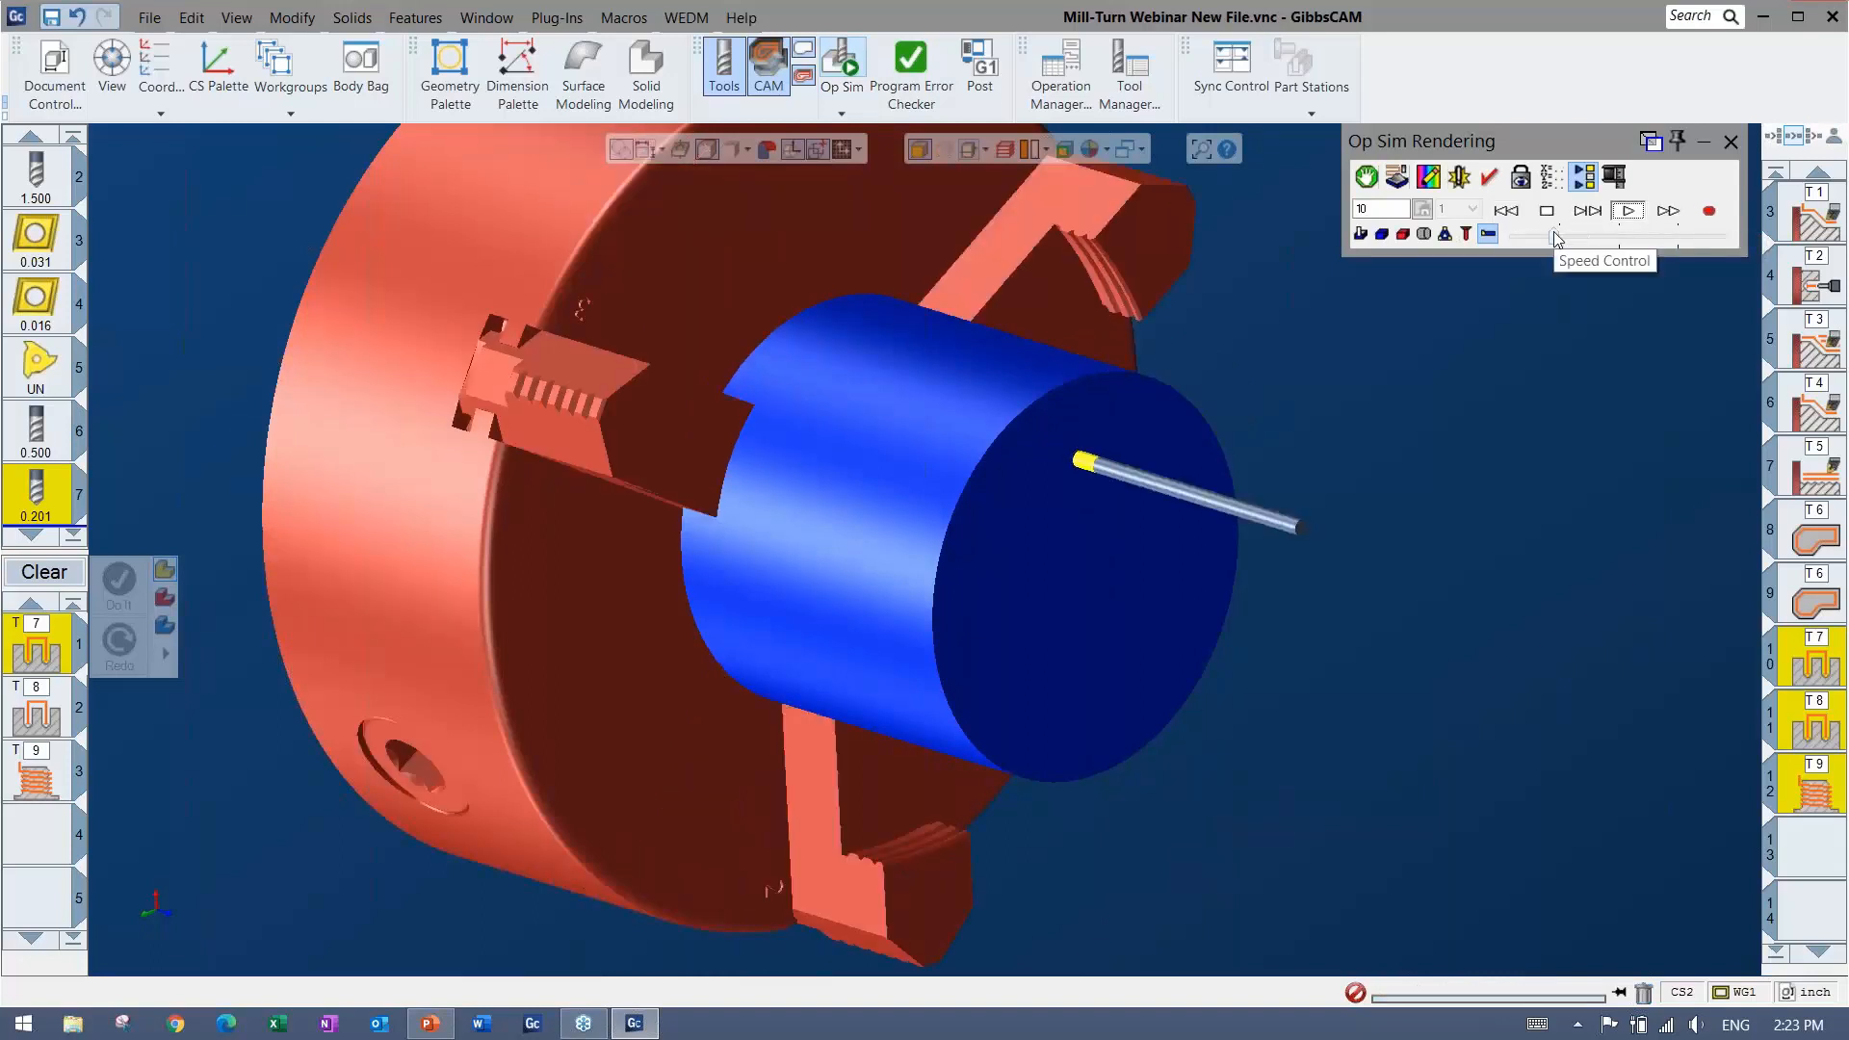
pyautogui.moveTo(1554, 234); pyautogui.dragTo(1577, 234)
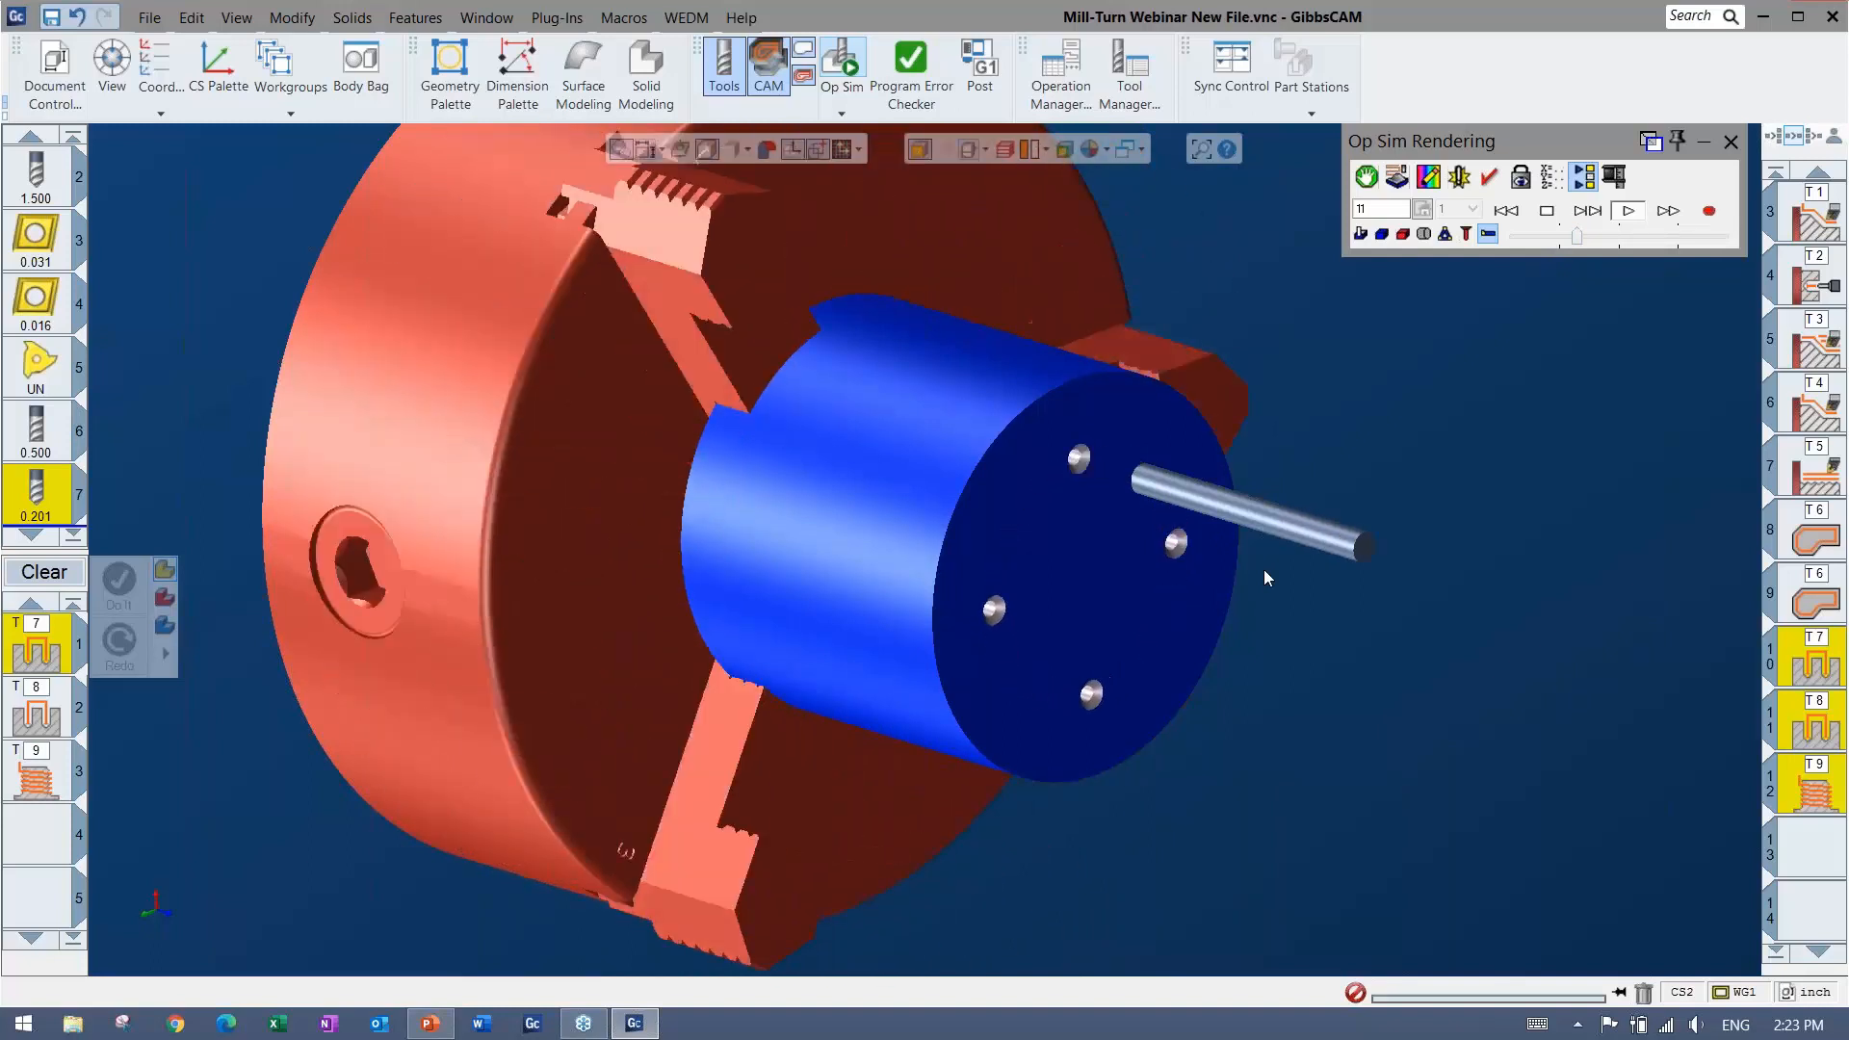
pyautogui.scroll(5, 1147, 539)
pyautogui.scroll(5, 778, 508)
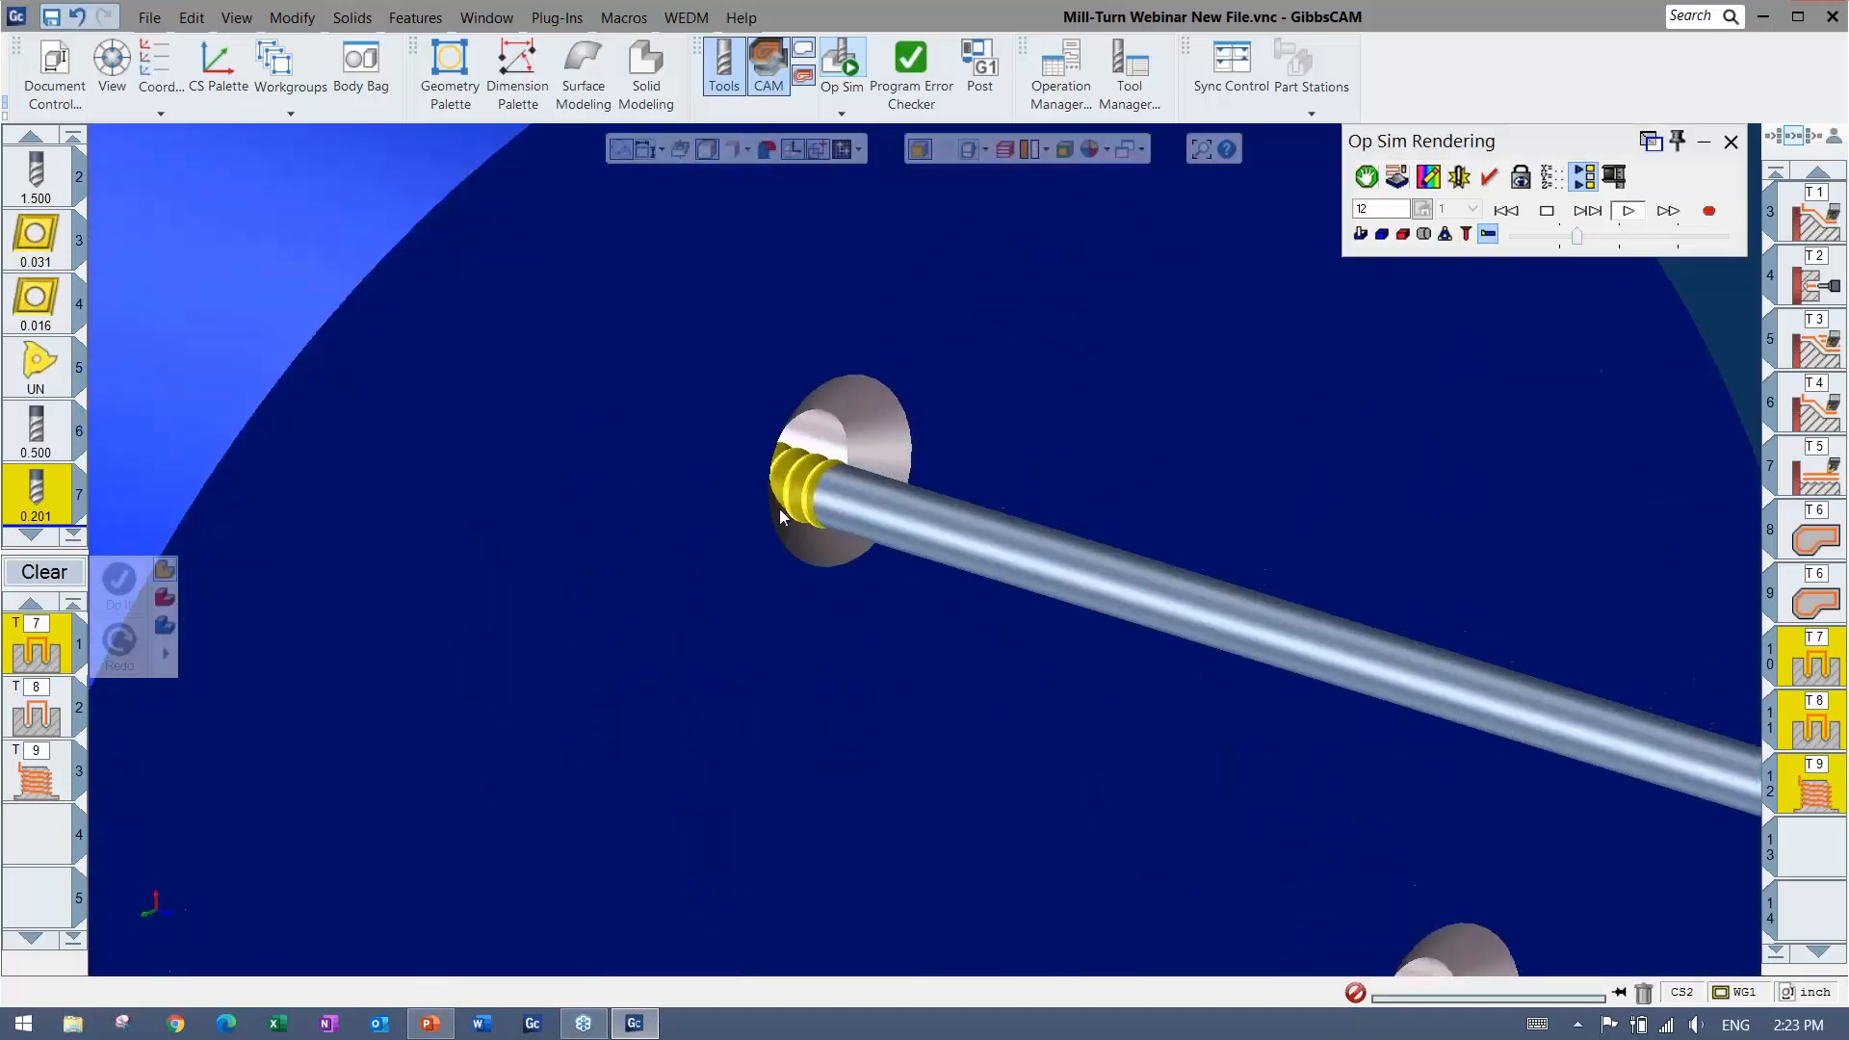
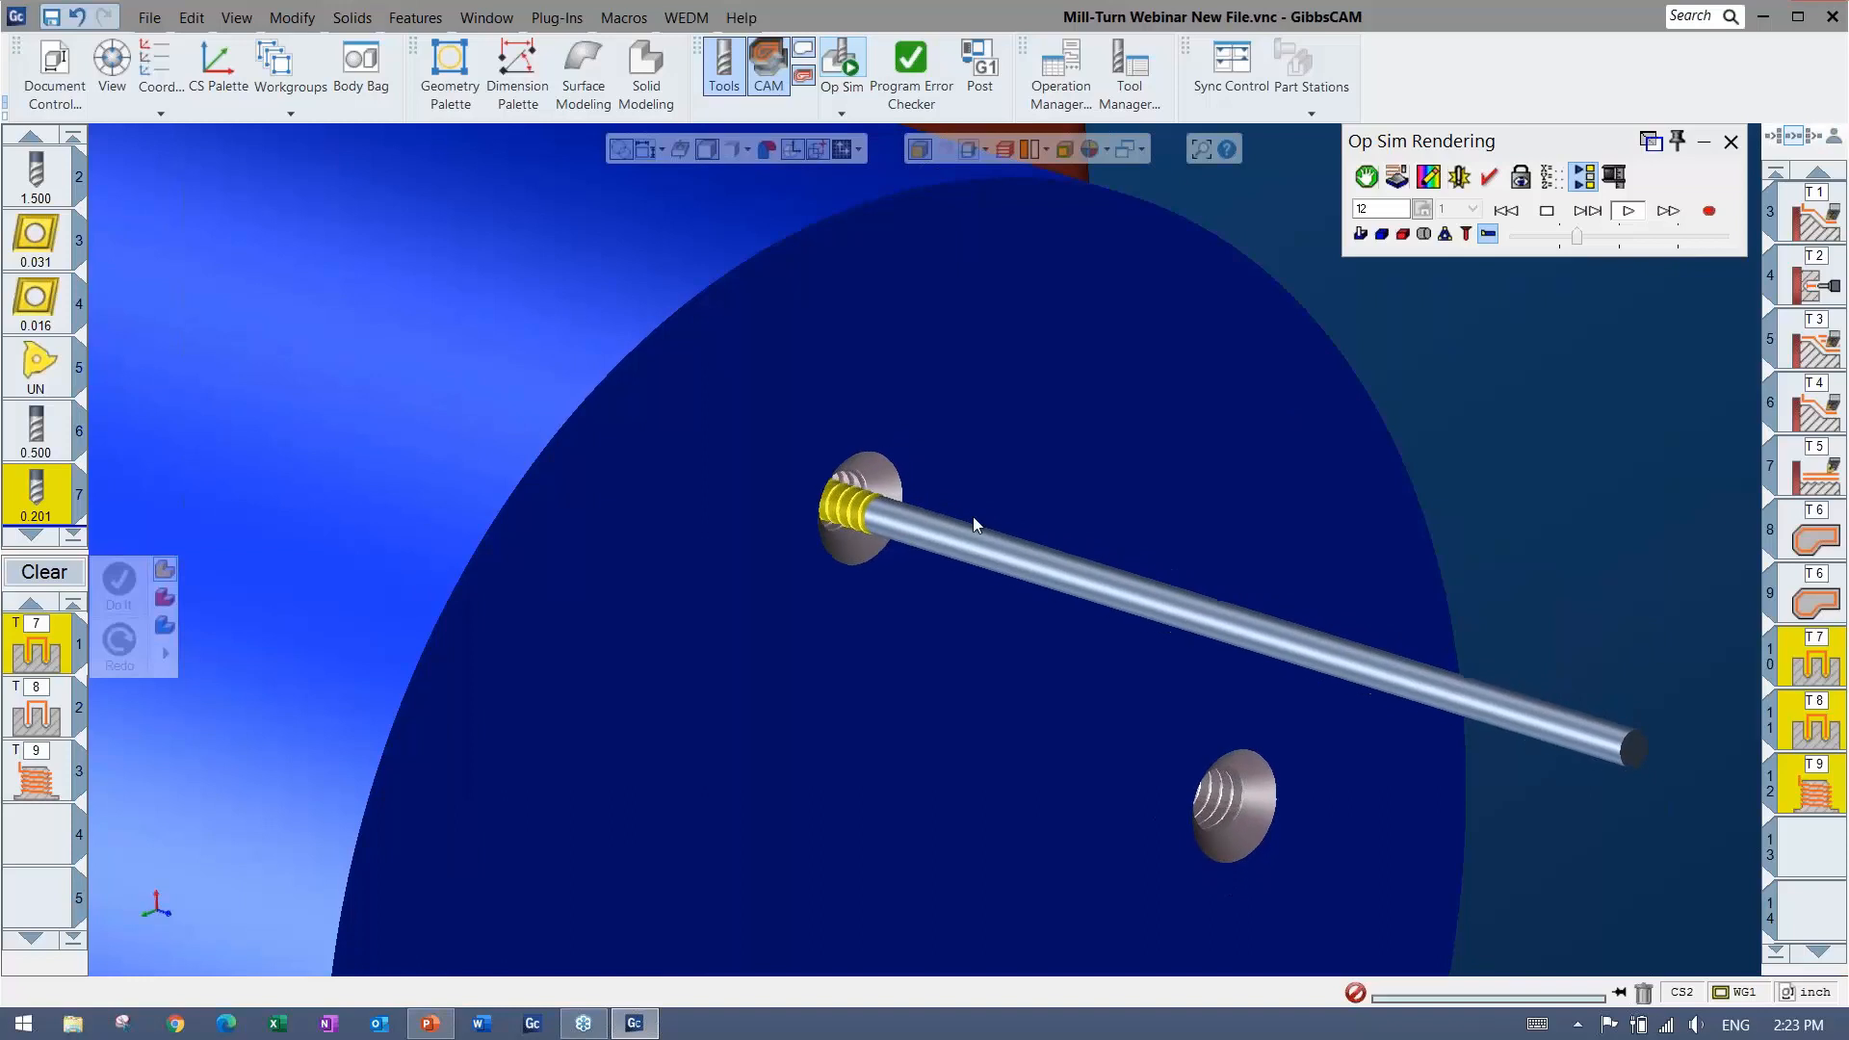
pyautogui.click(1729, 144)
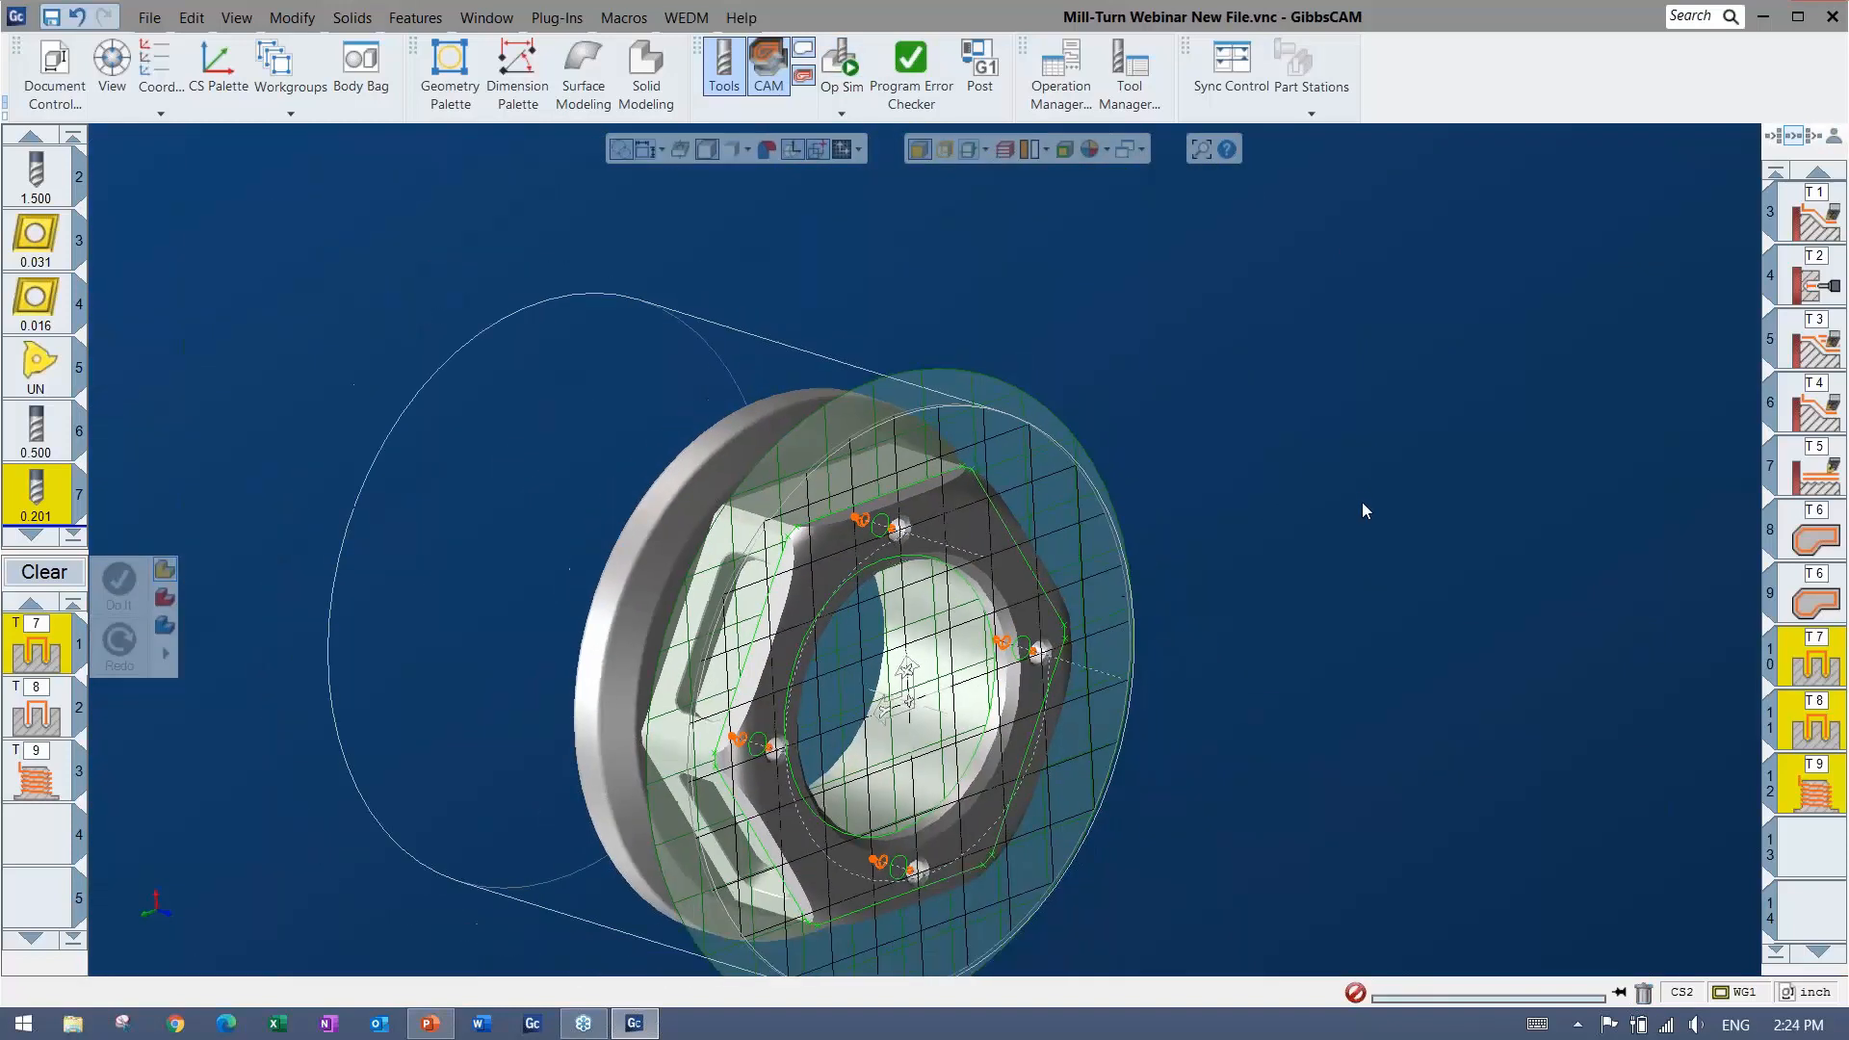
# Clear the current process list and load the saved process list 7 - OD Pocket Rough-Finish
pyautogui.click(48, 573)
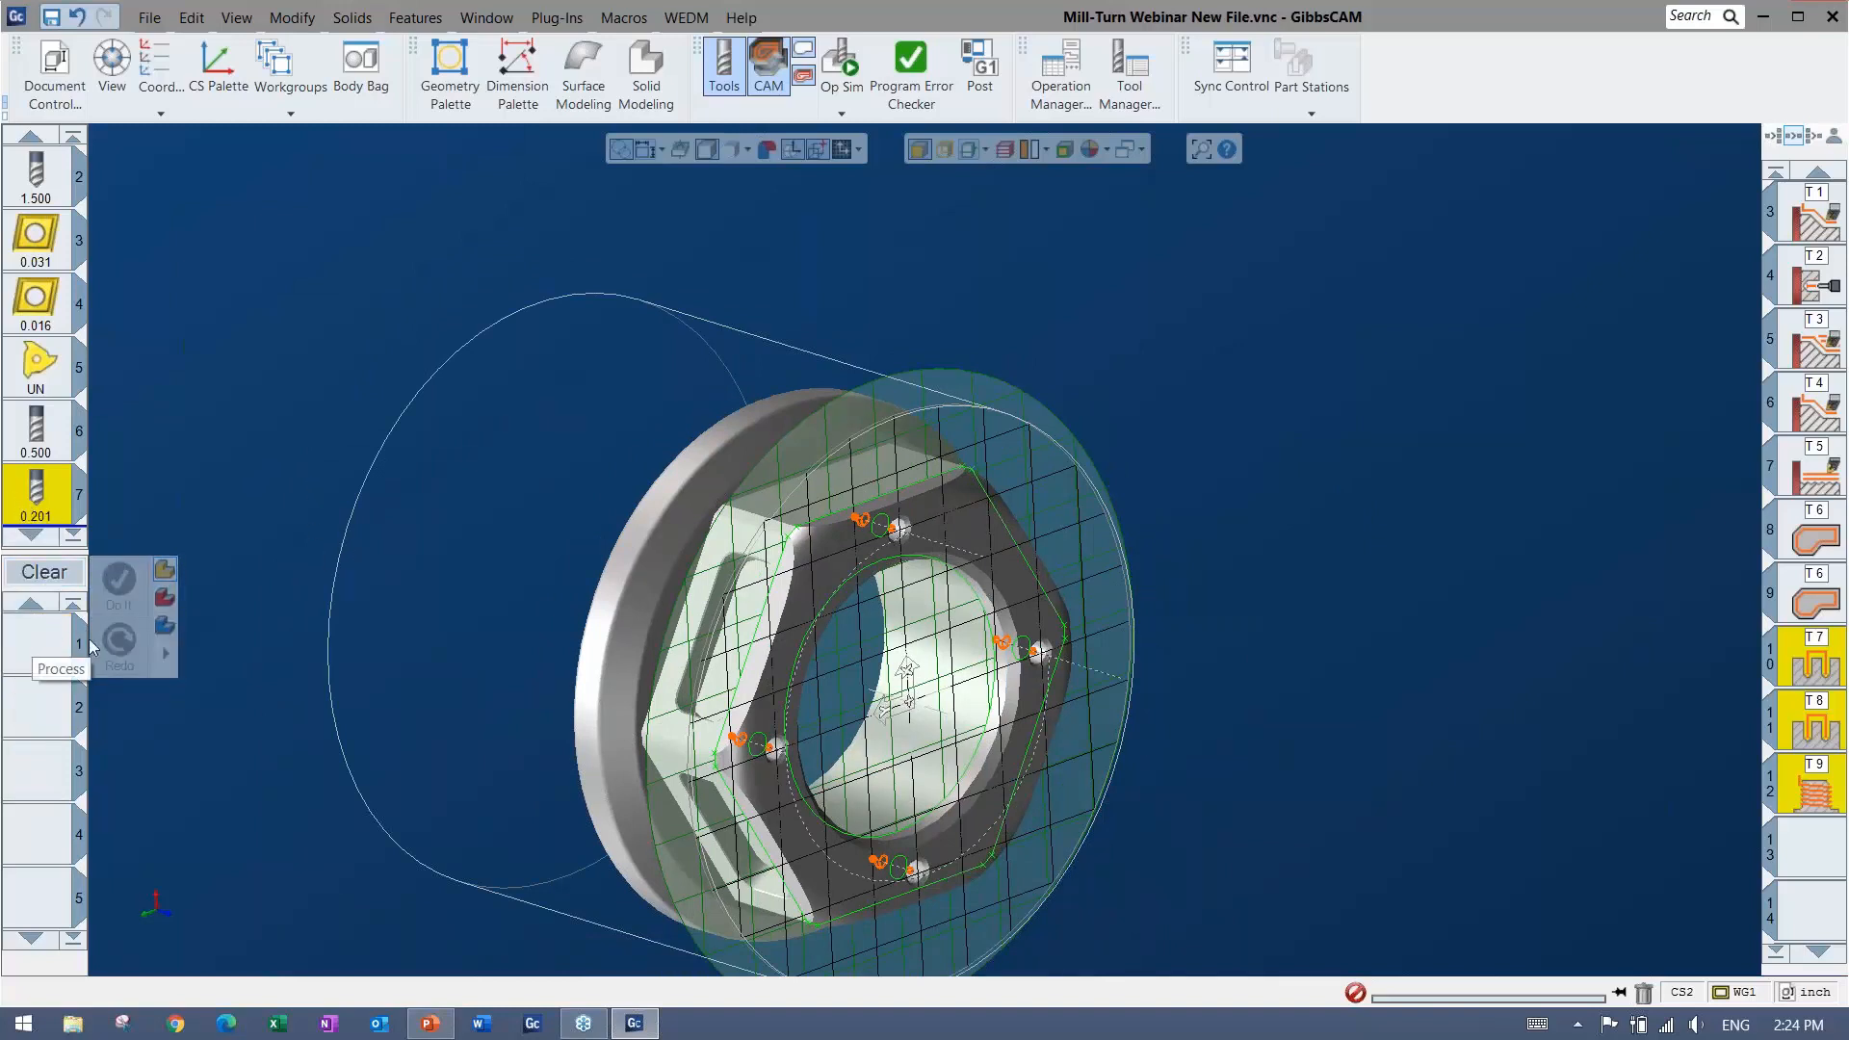
pyautogui.moveTo(1172, 361); pyautogui.dragTo(1271, 277, button='middle')
pyautogui.rightClick(40, 645)
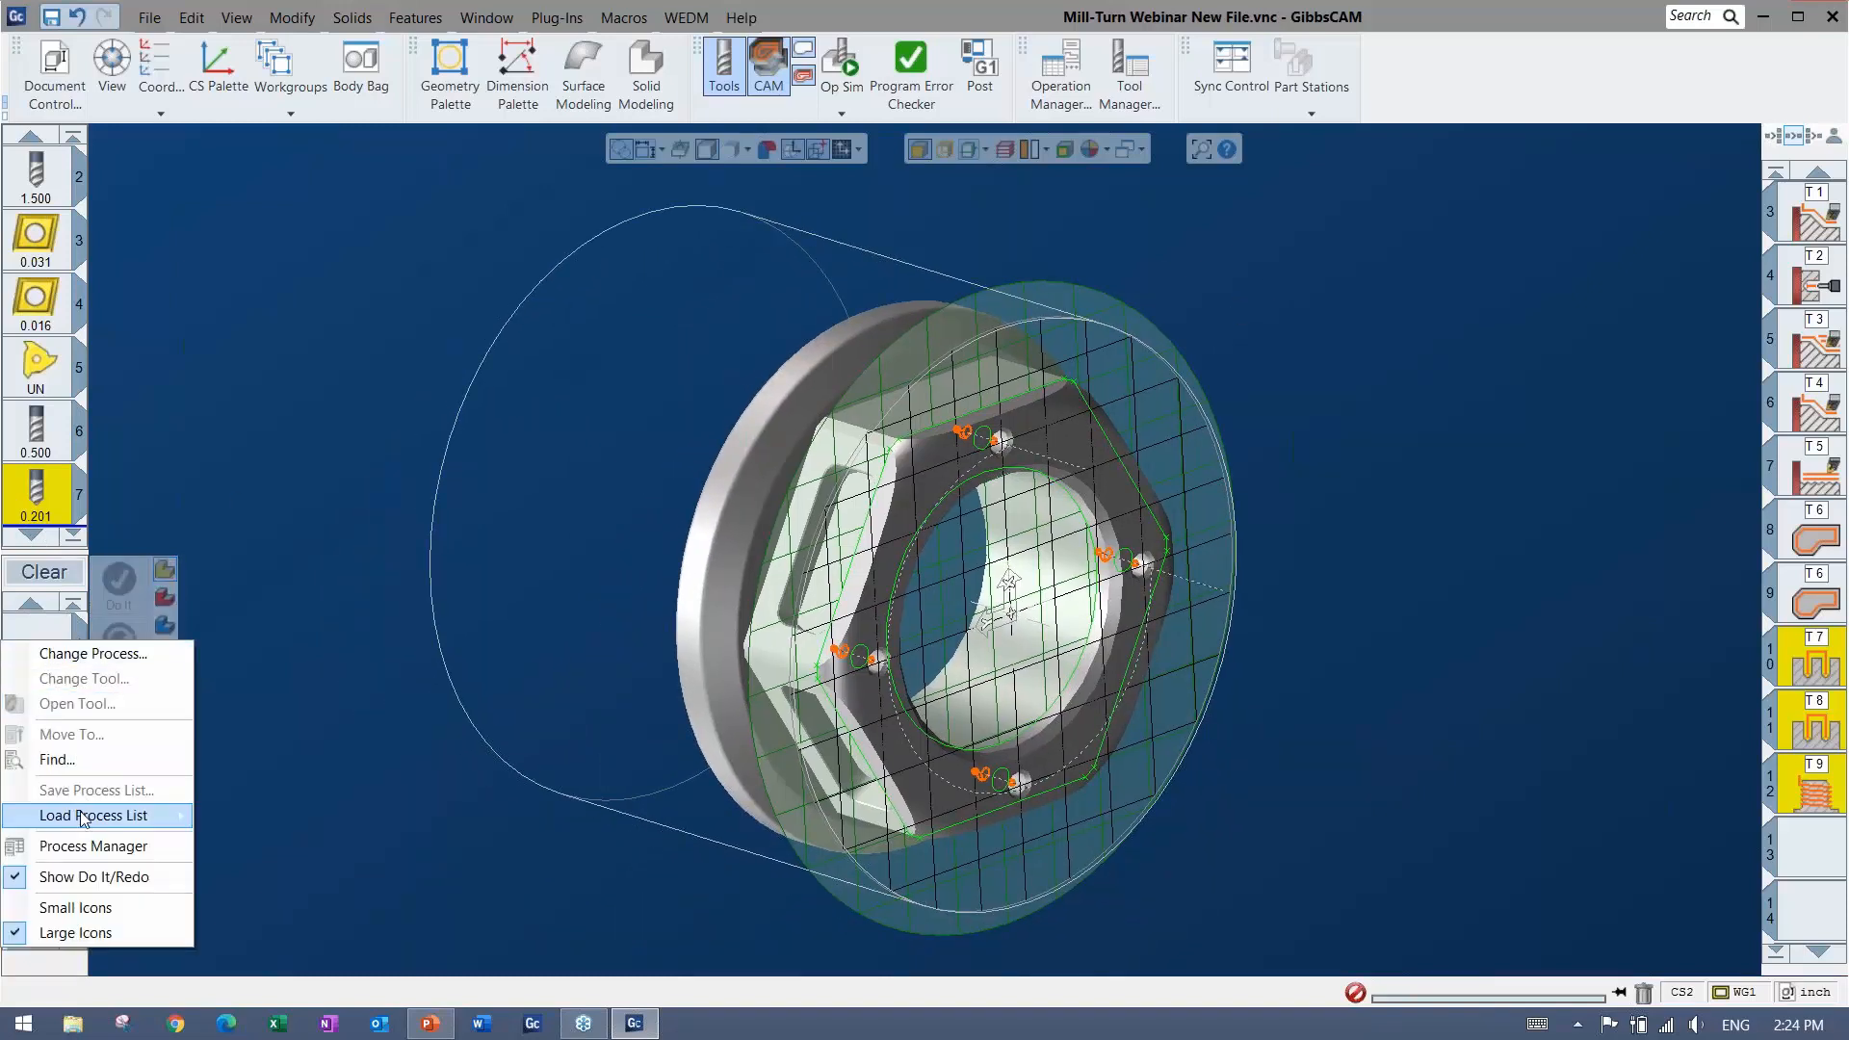
pyautogui.moveTo(116, 816)
pyautogui.moveTo(258, 869)
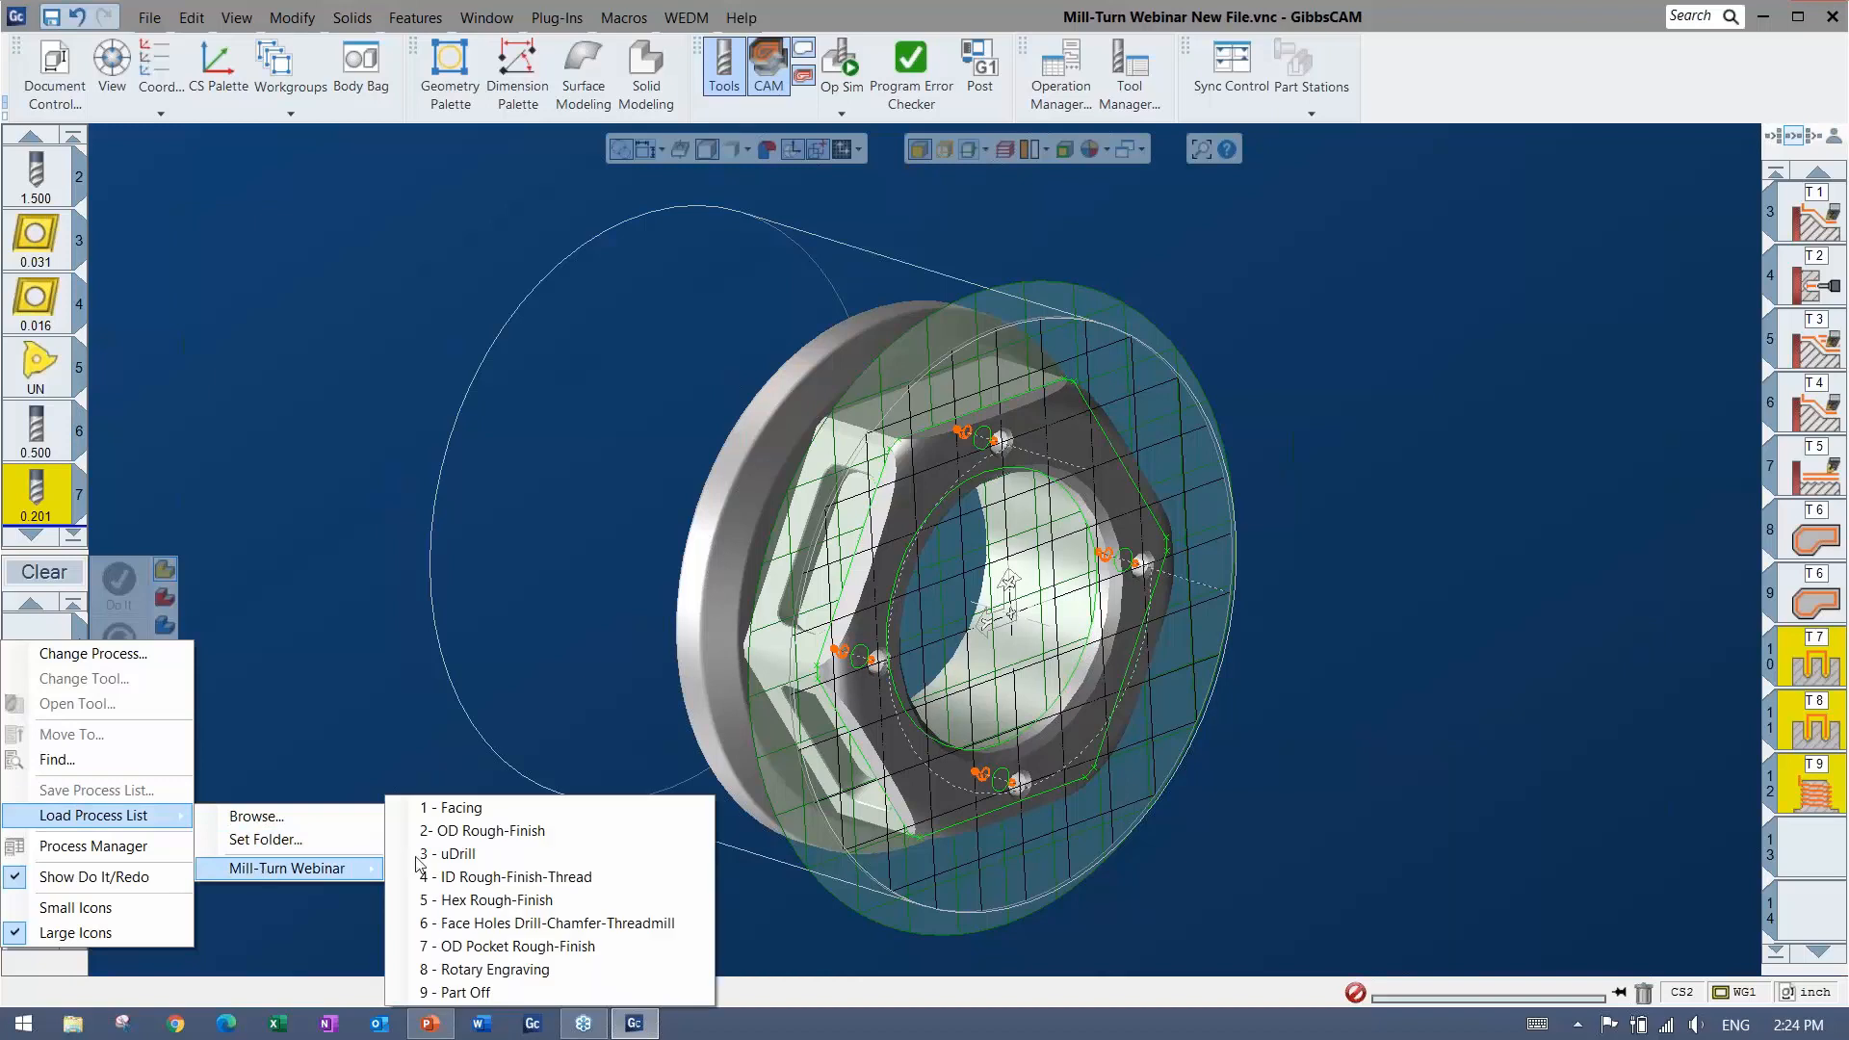
pyautogui.click(538, 947)
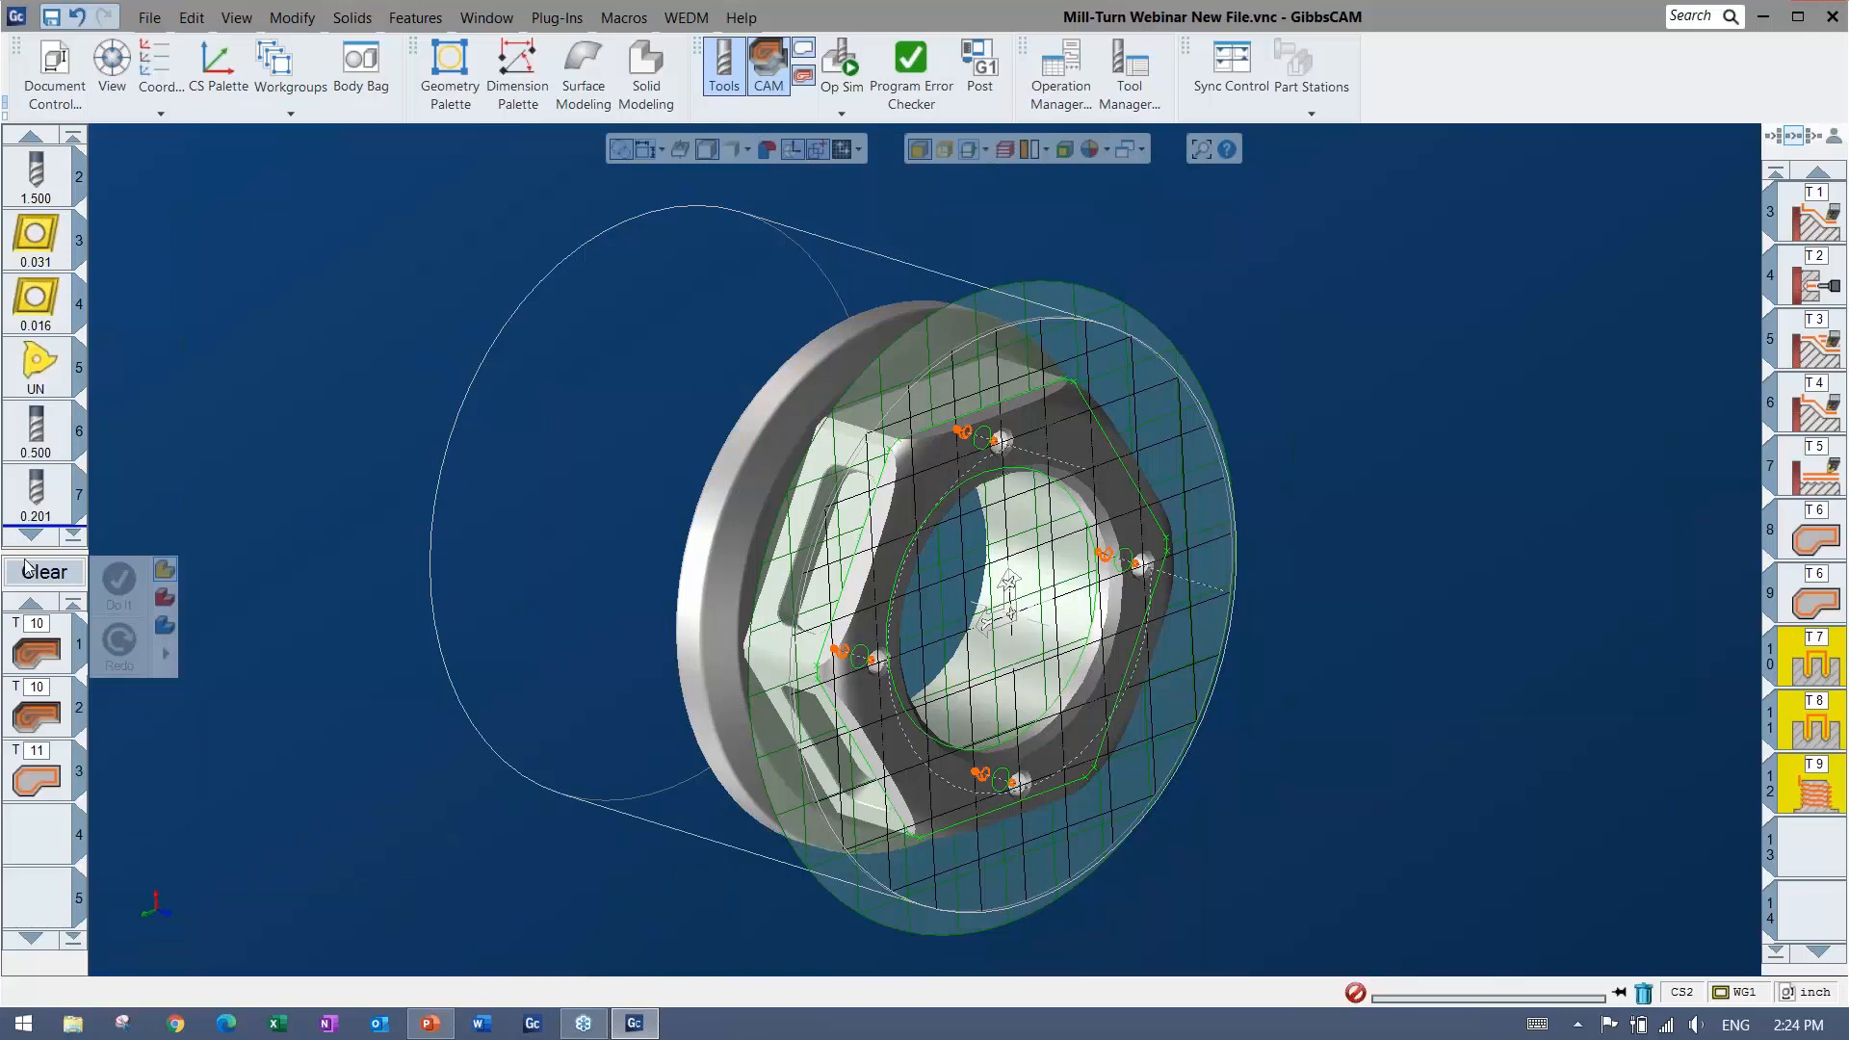
# Examine the definition and orientation of the 0.250 end mill used for the OD pockets, and close it
pyautogui.scroll(-4, 36, 444)
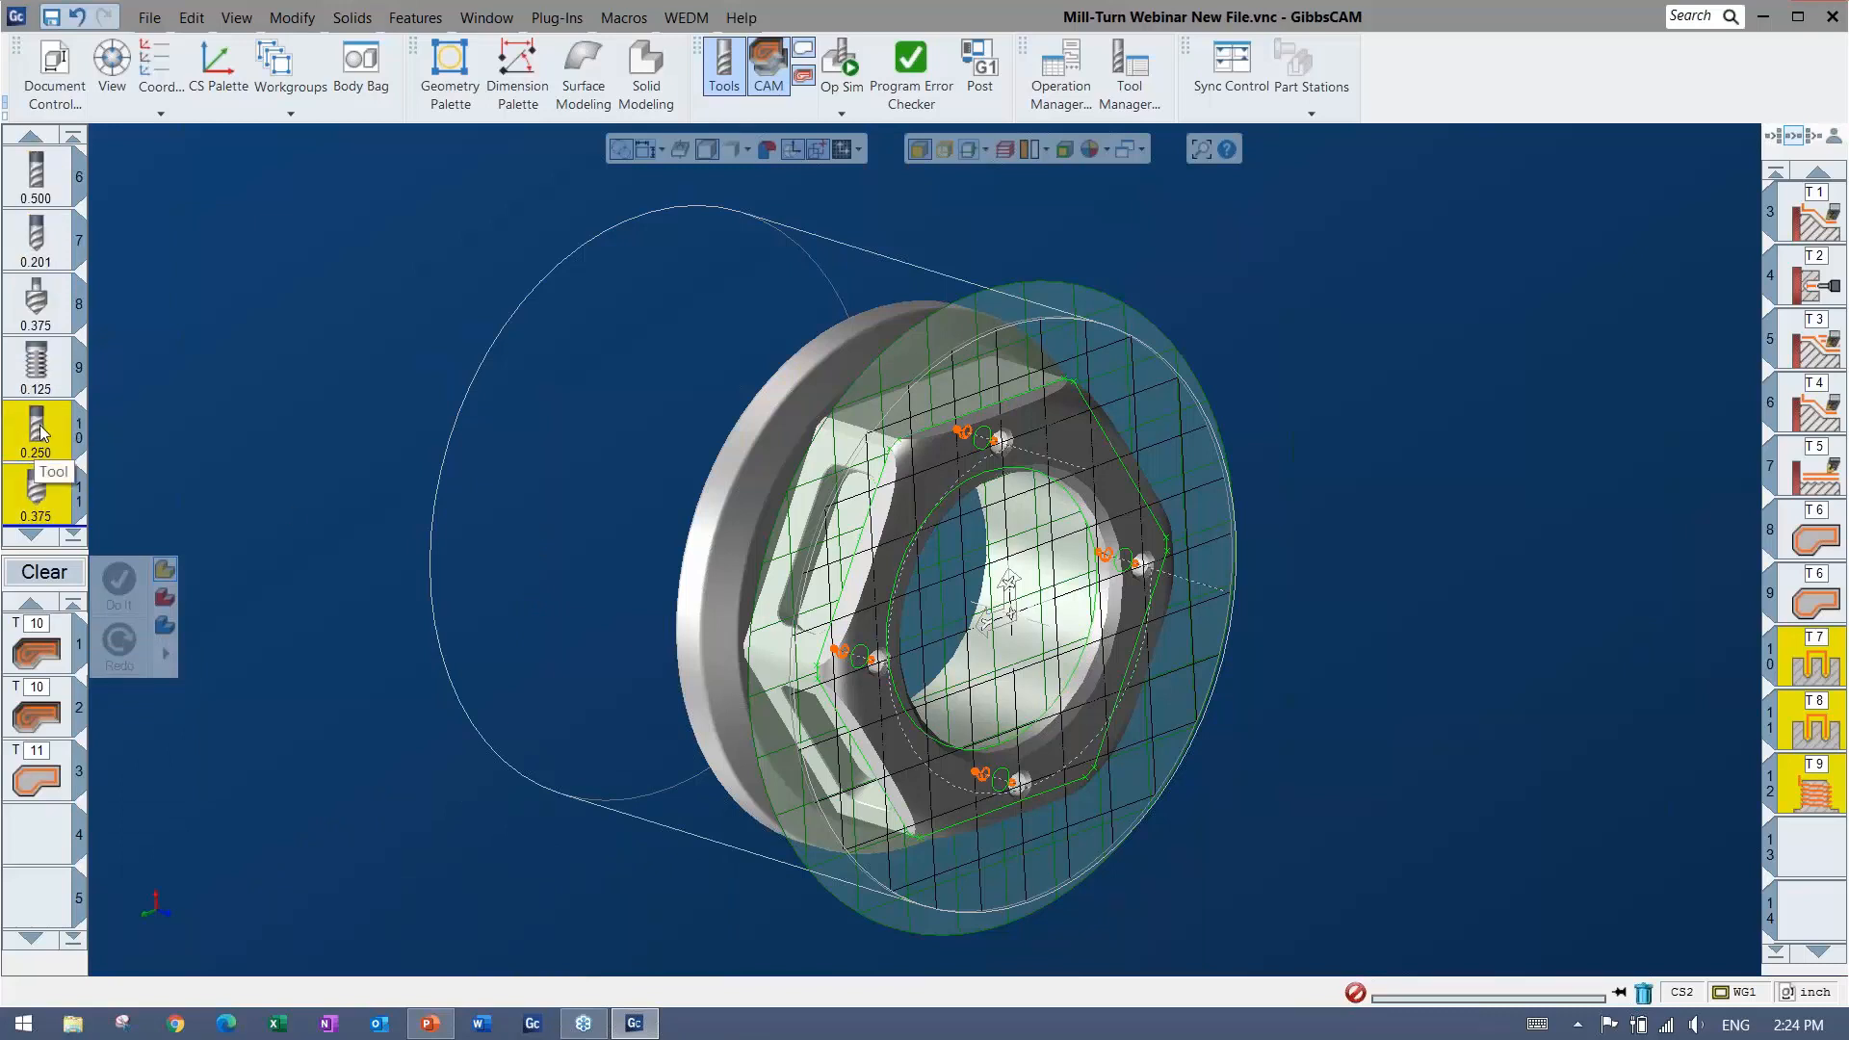
pyautogui.doubleClick(35, 438)
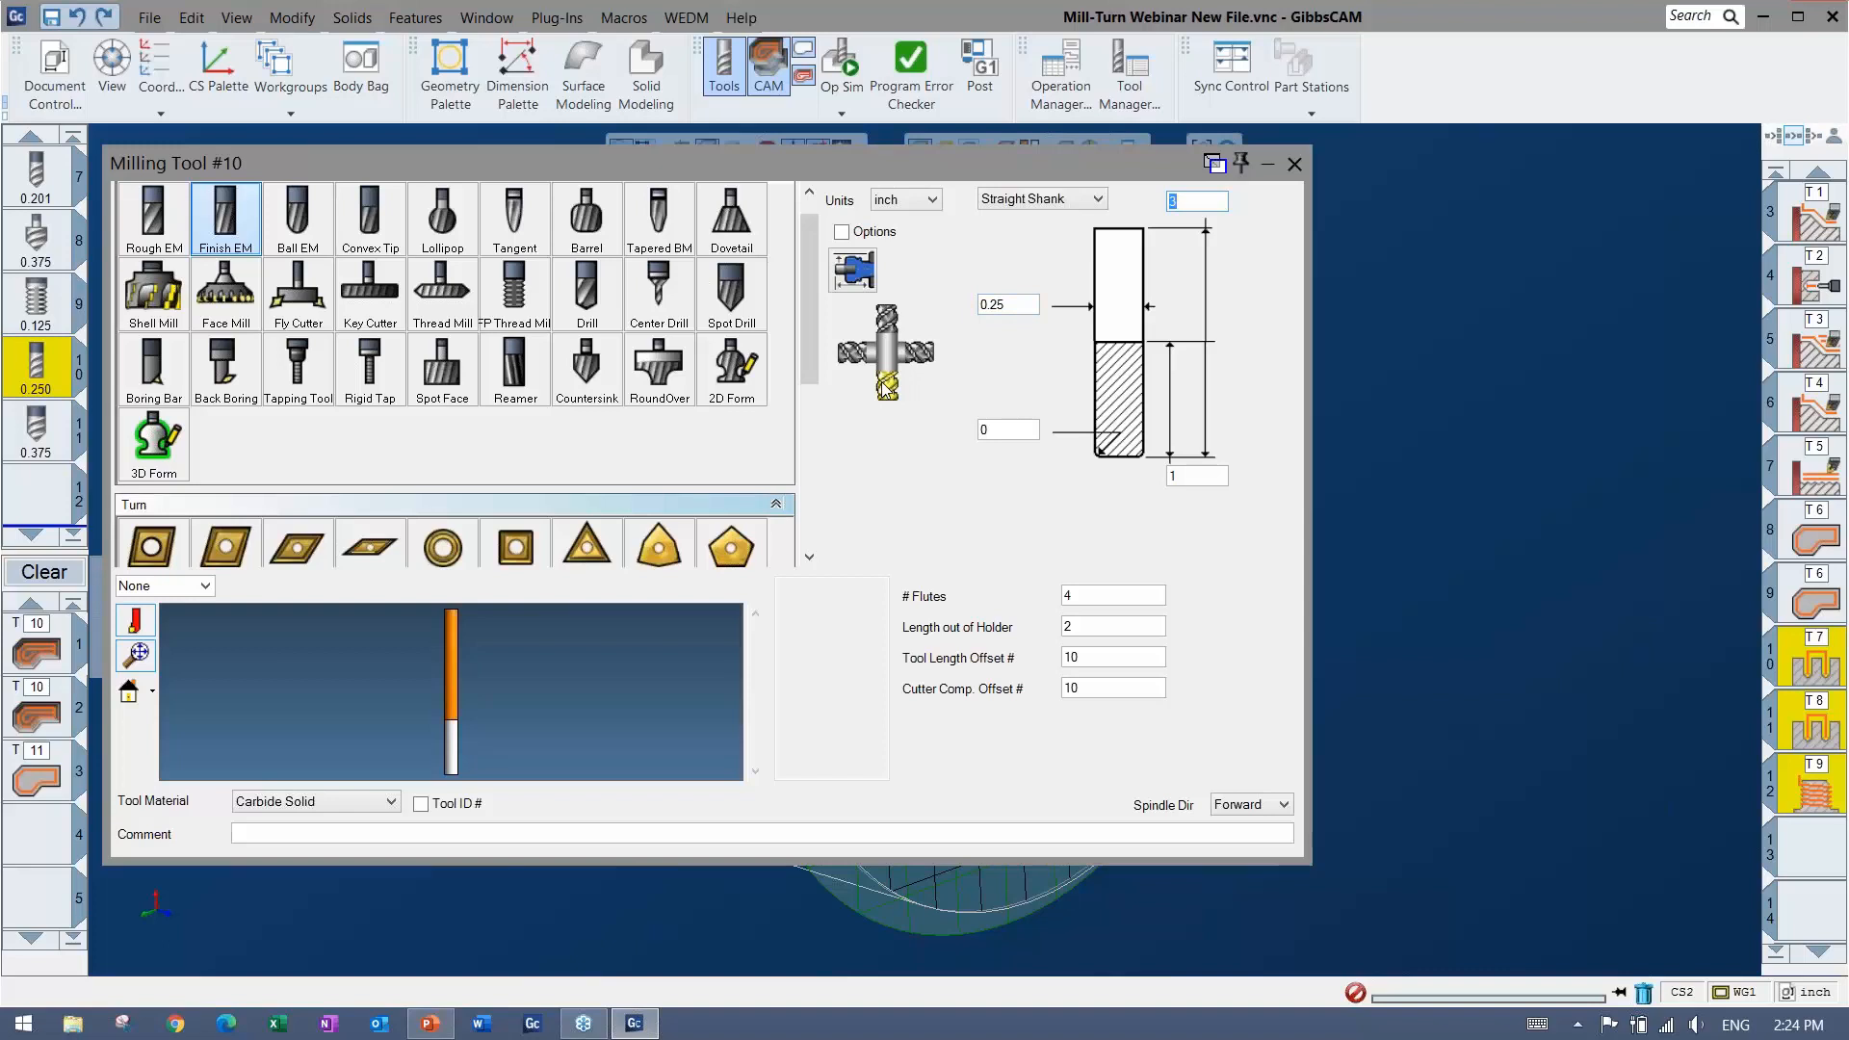
pyautogui.click(1294, 164)
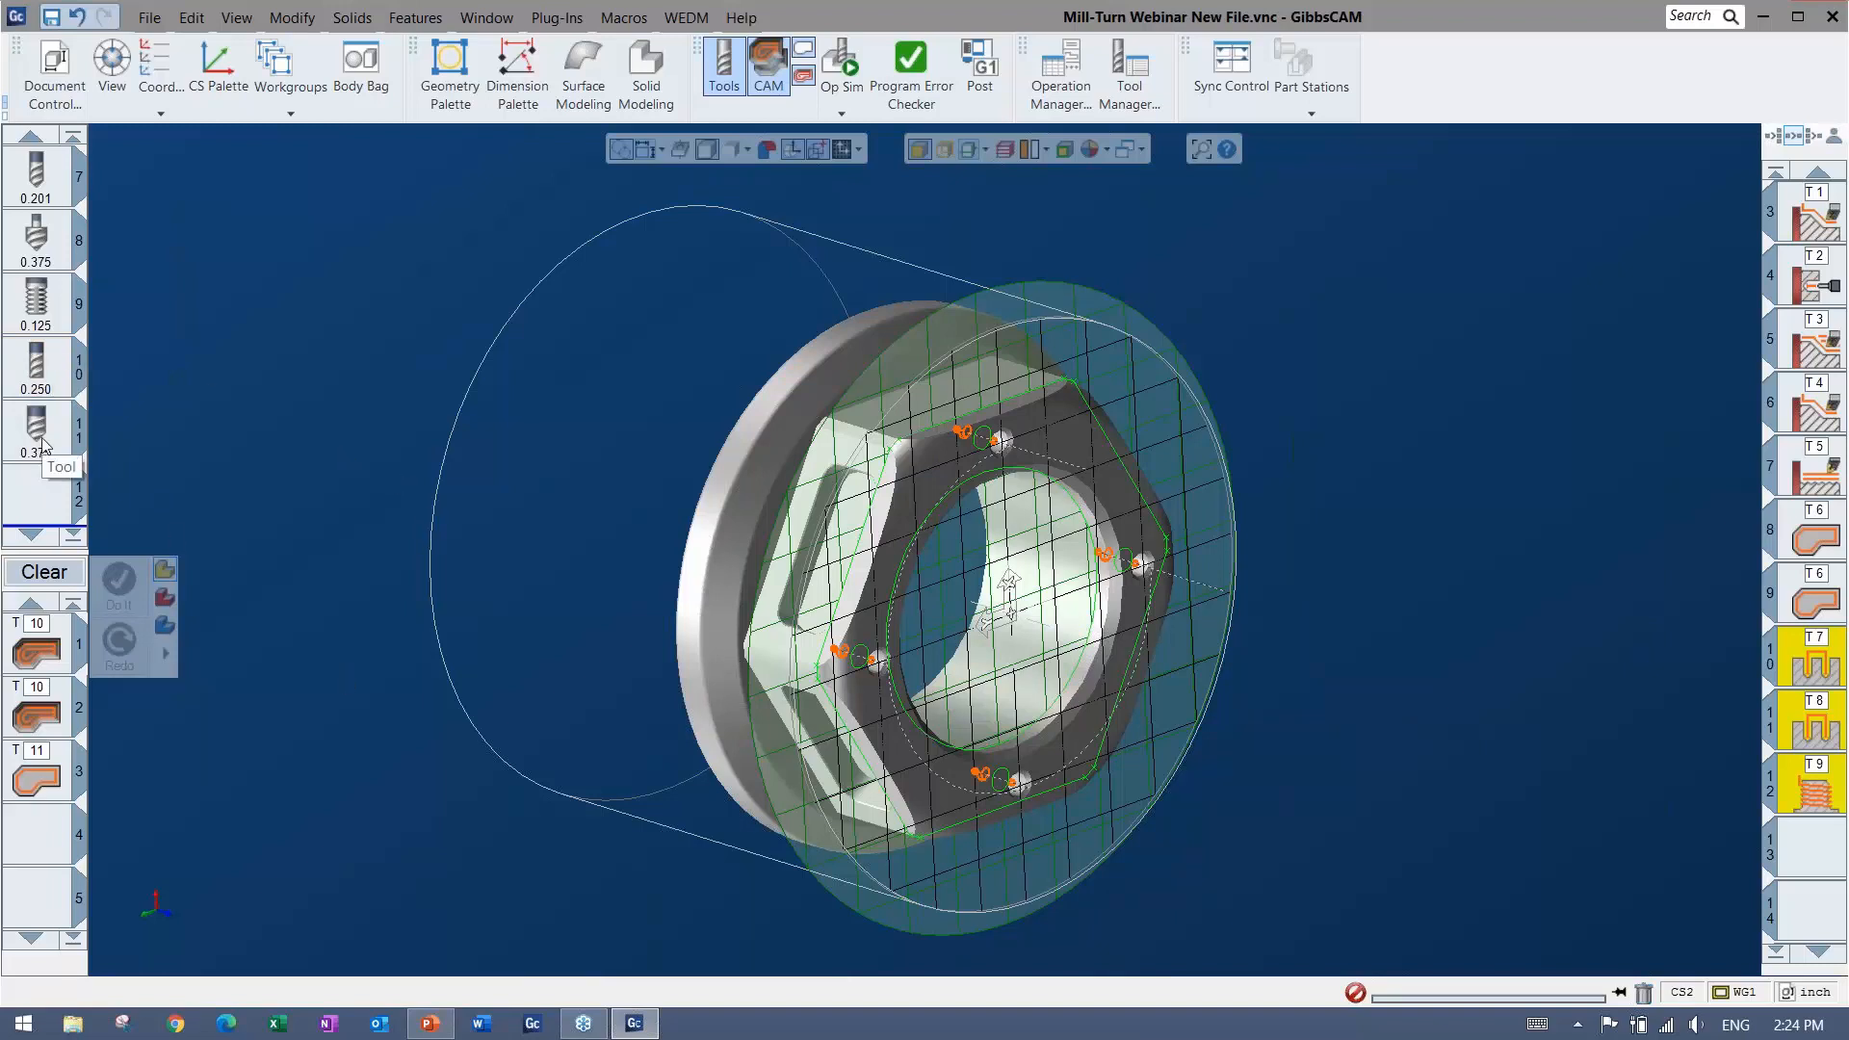
# Review the pocket roughing process's rotation settings and the available machining coordinate systems, leaving them as they are
pyautogui.click(34, 647)
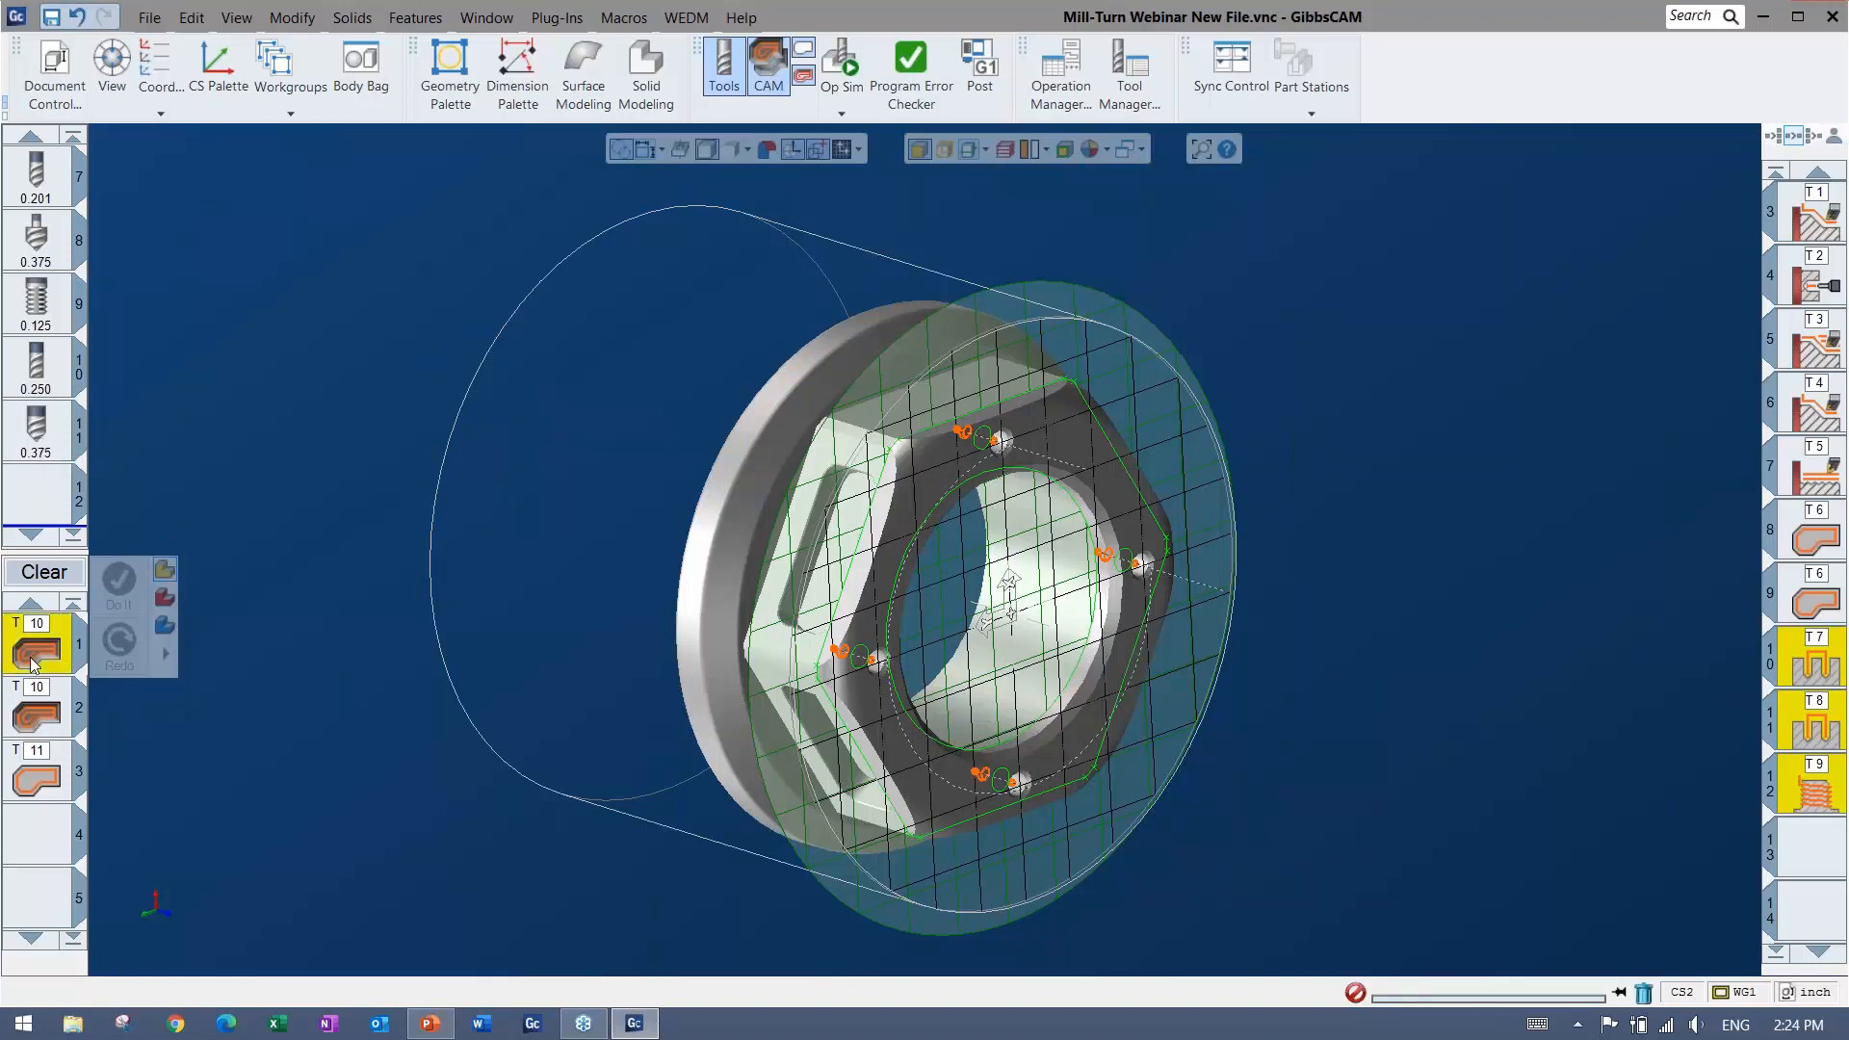
pyautogui.doubleClick(36, 647)
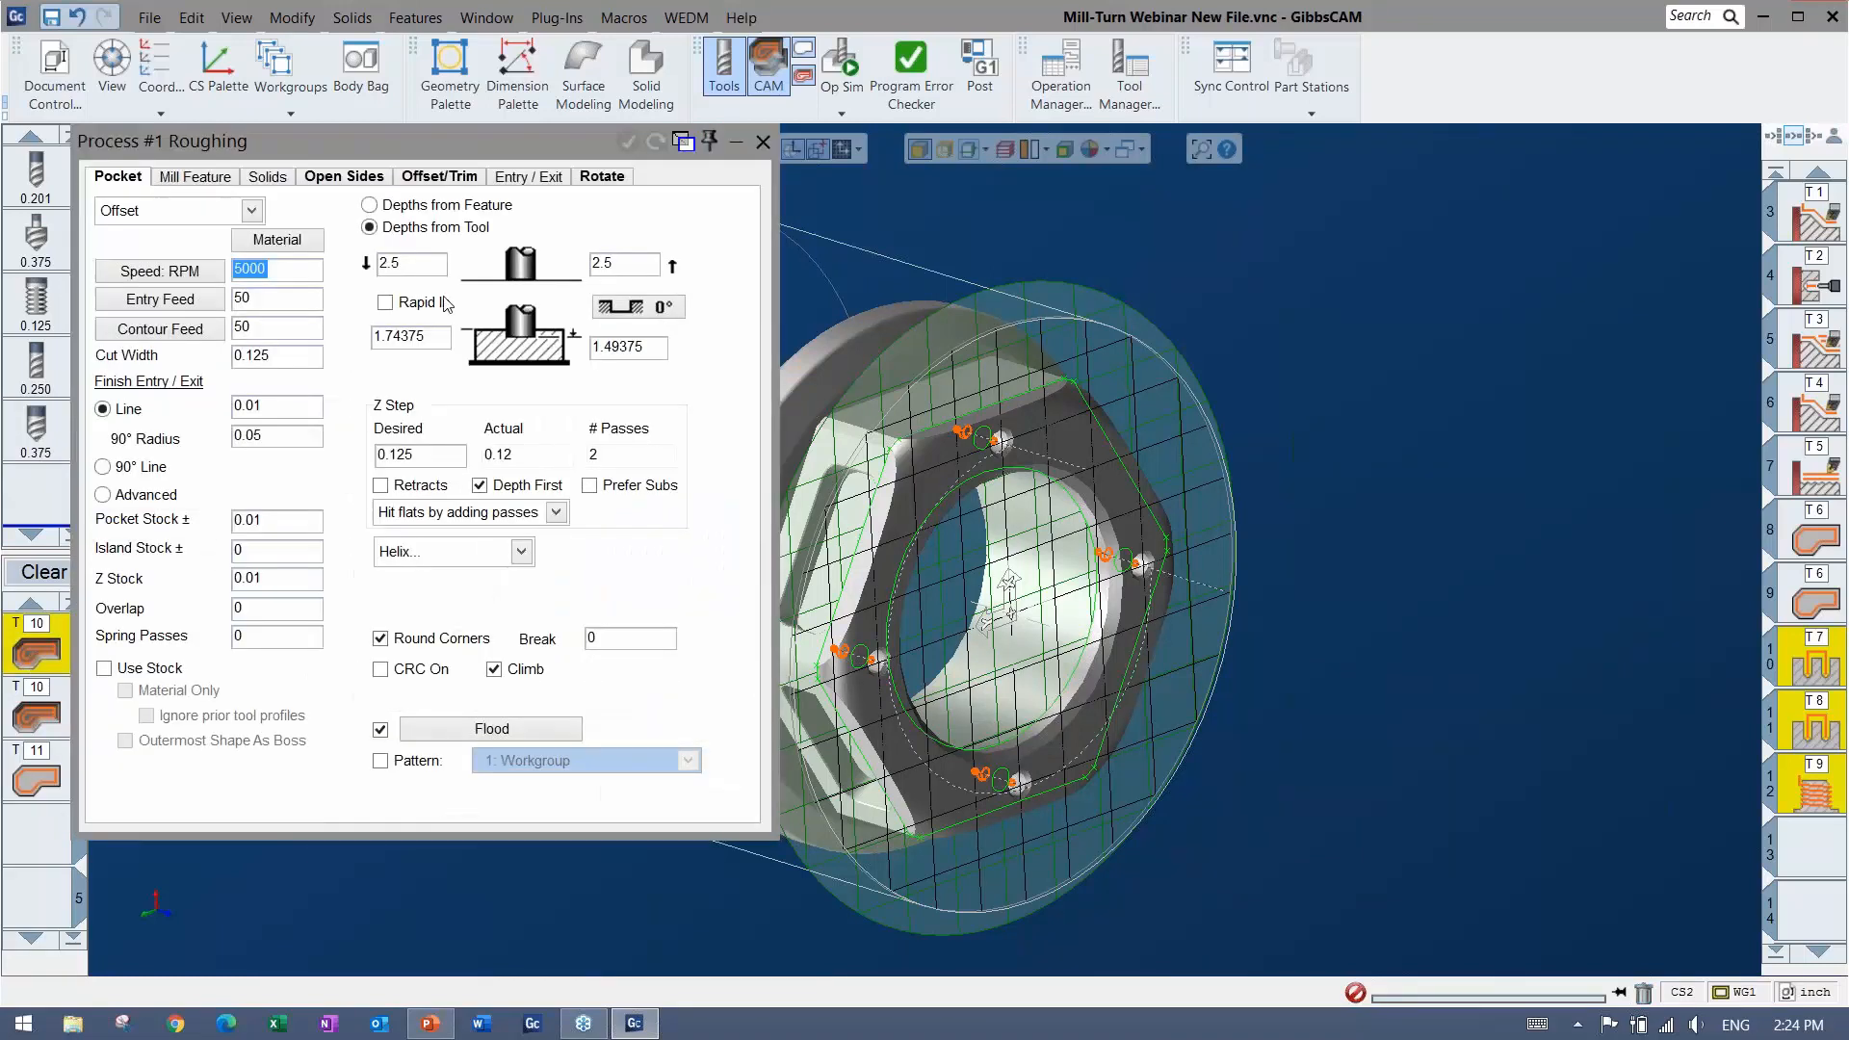
pyautogui.click(599, 176)
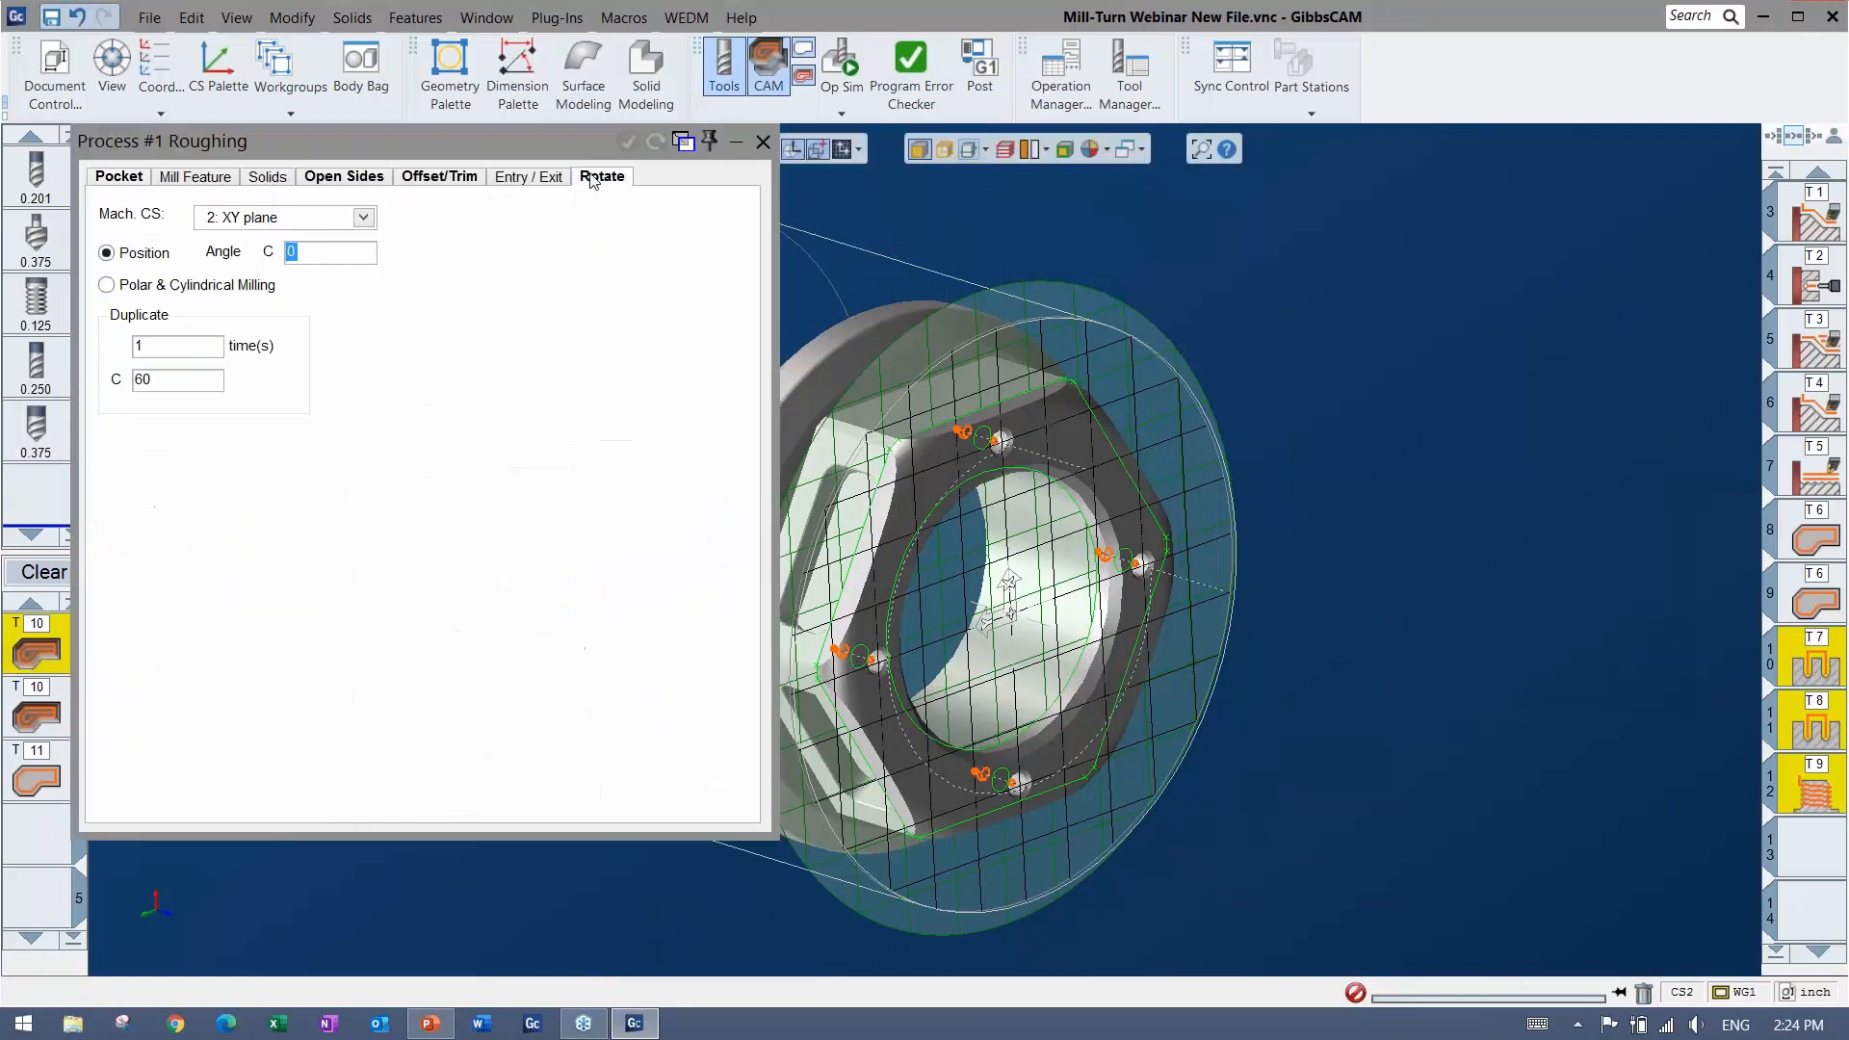
pyautogui.click(363, 218)
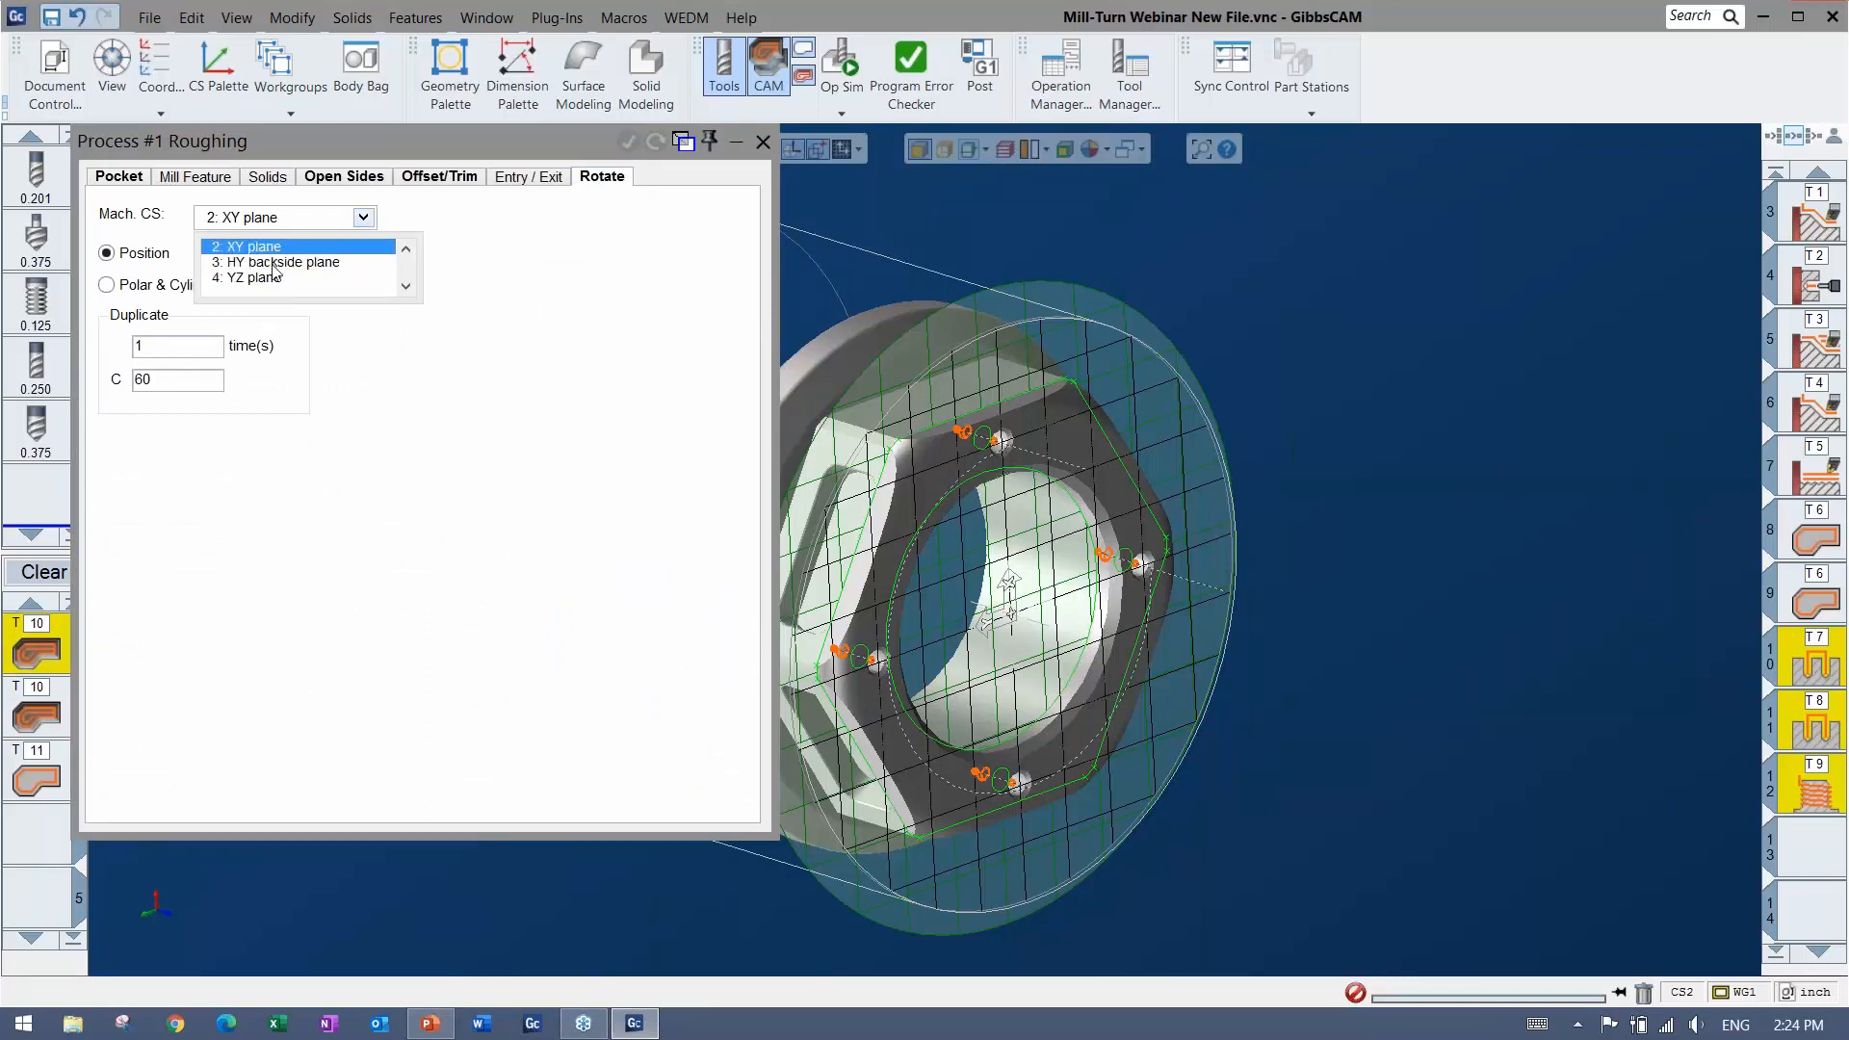
pyautogui.click(595, 287)
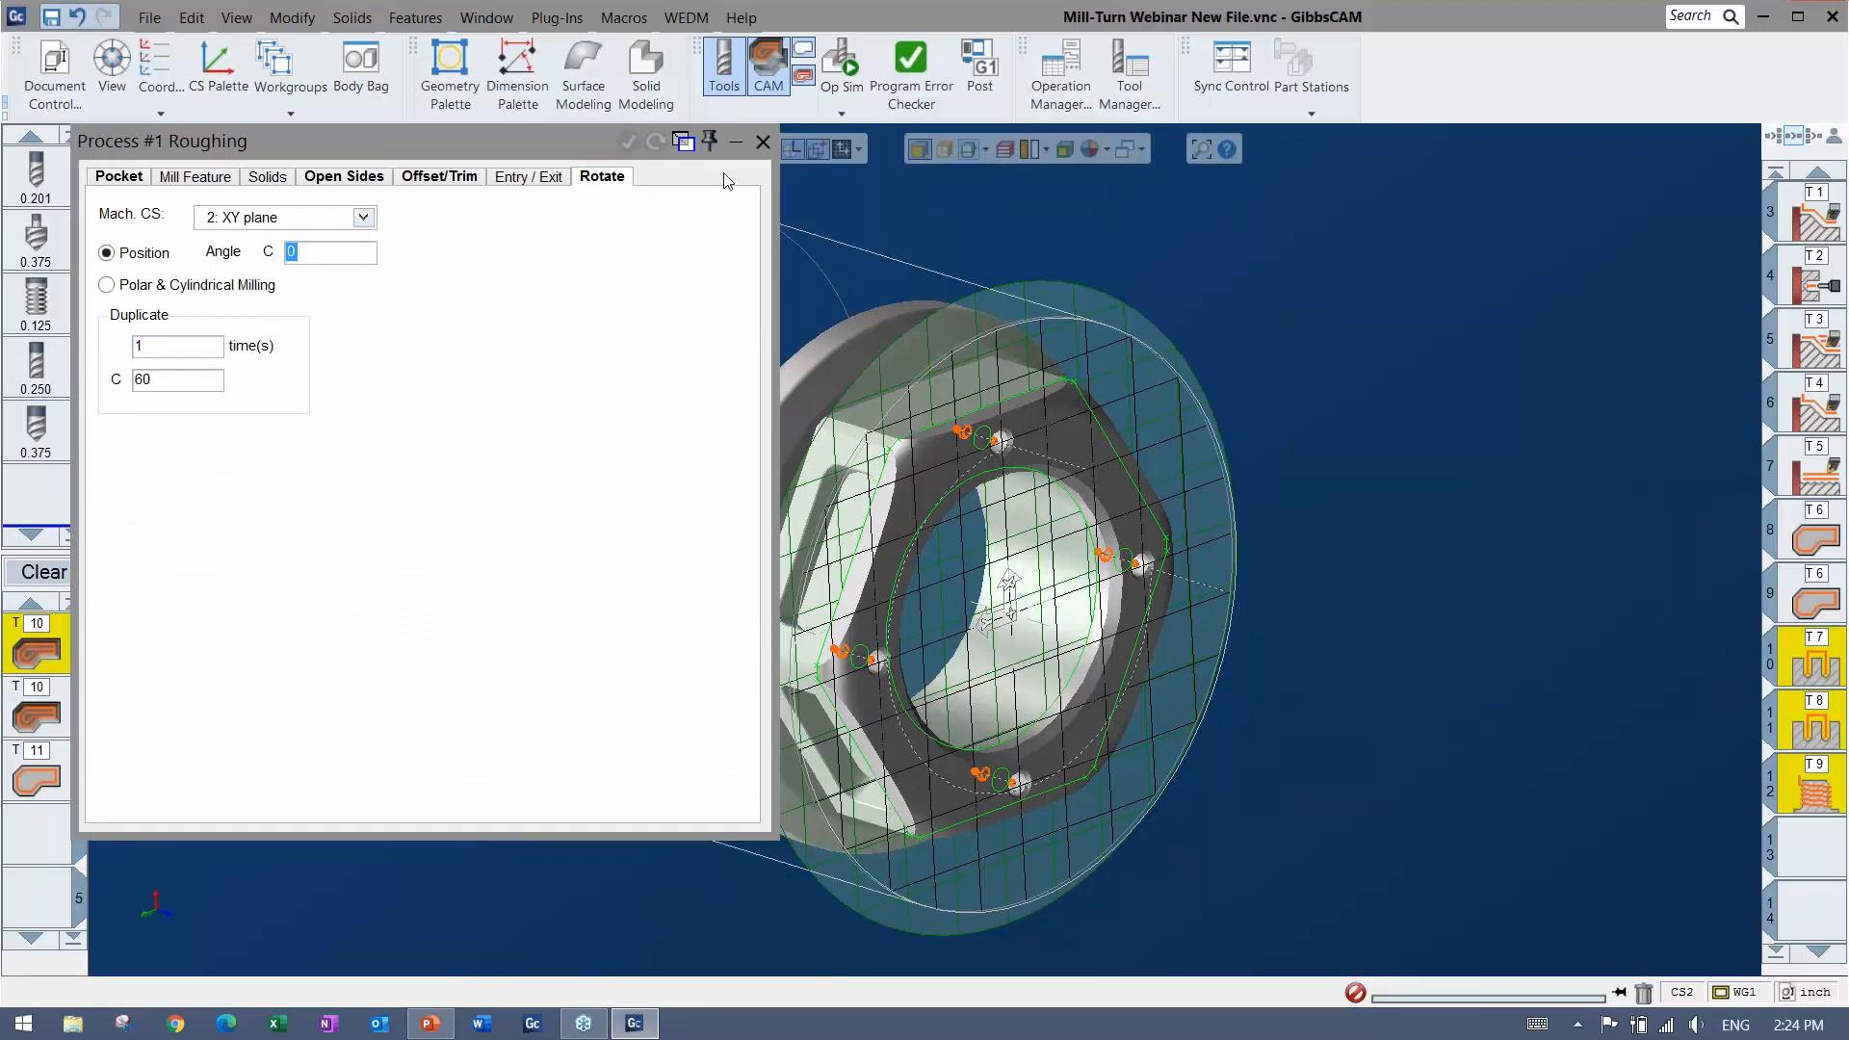
pyautogui.click(763, 142)
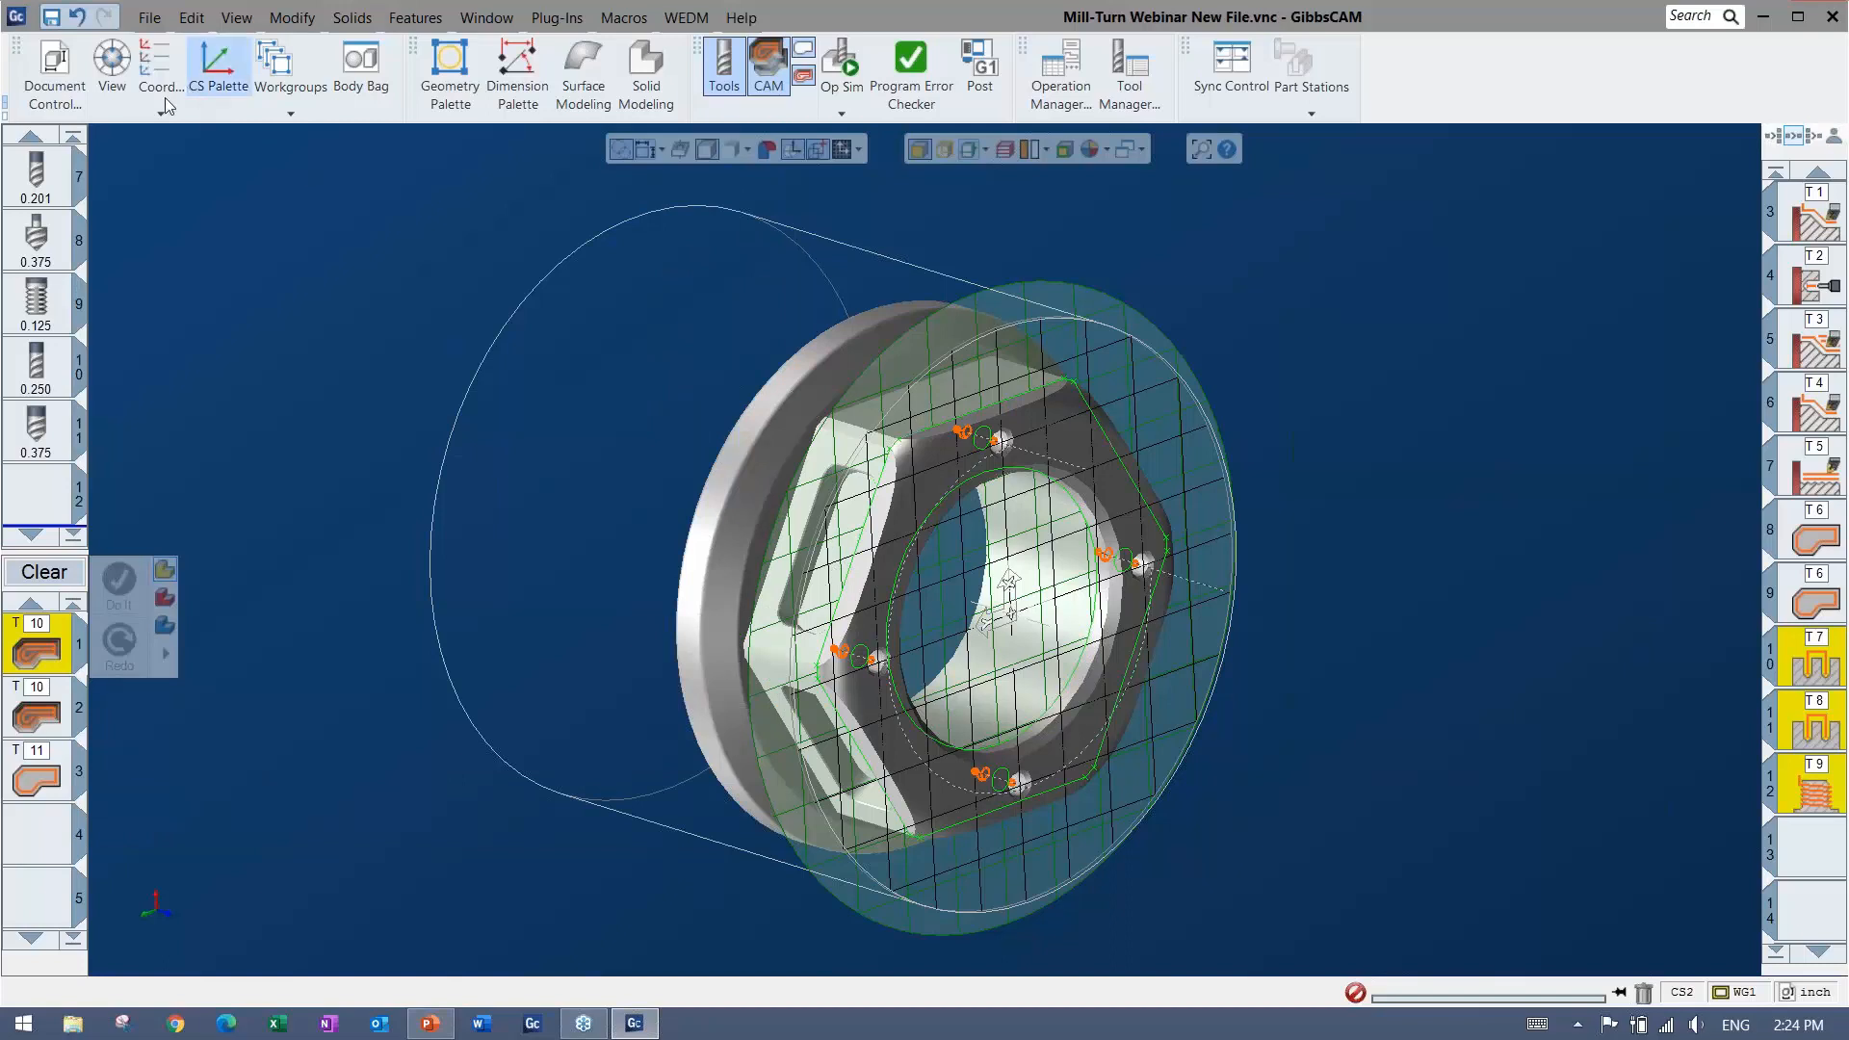
# Show the coordinate system list, step through the ZX plane and HY backside plane, and make the YZ plane current
pyautogui.click(158, 67)
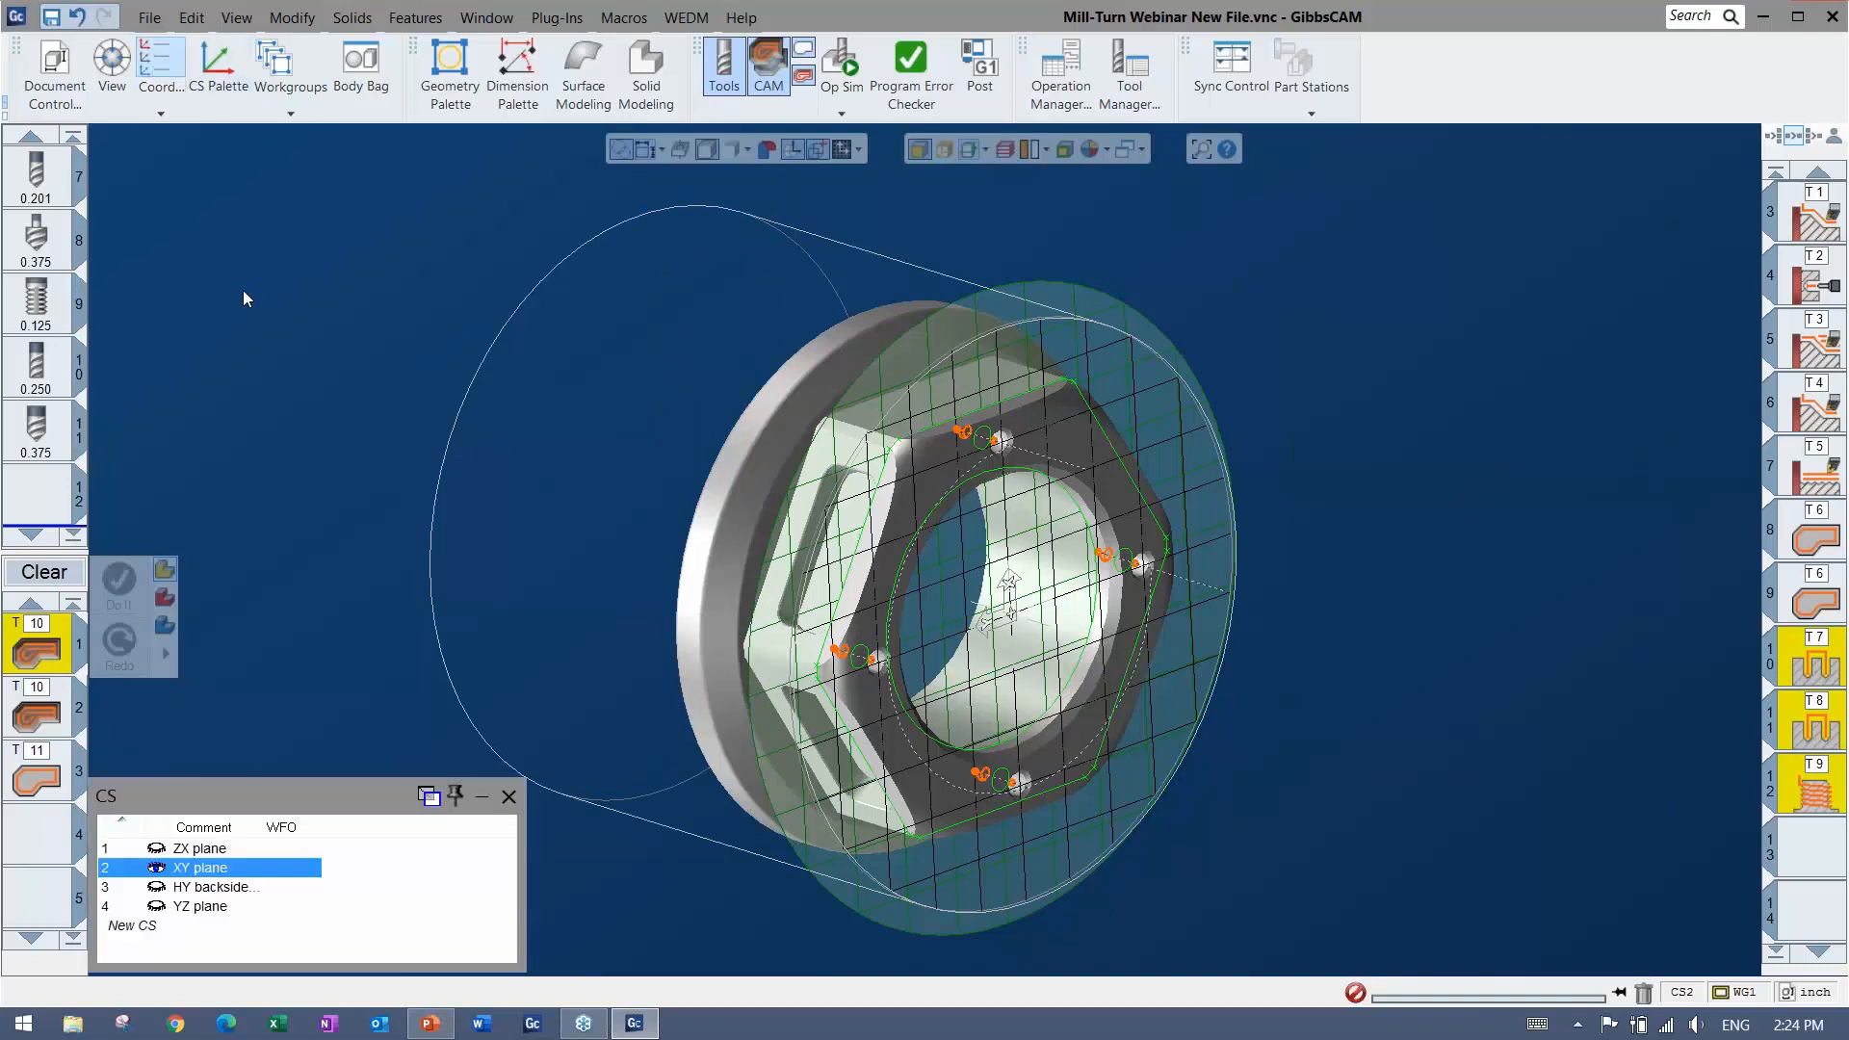
pyautogui.click(209, 848)
pyautogui.click(213, 886)
pyautogui.click(201, 906)
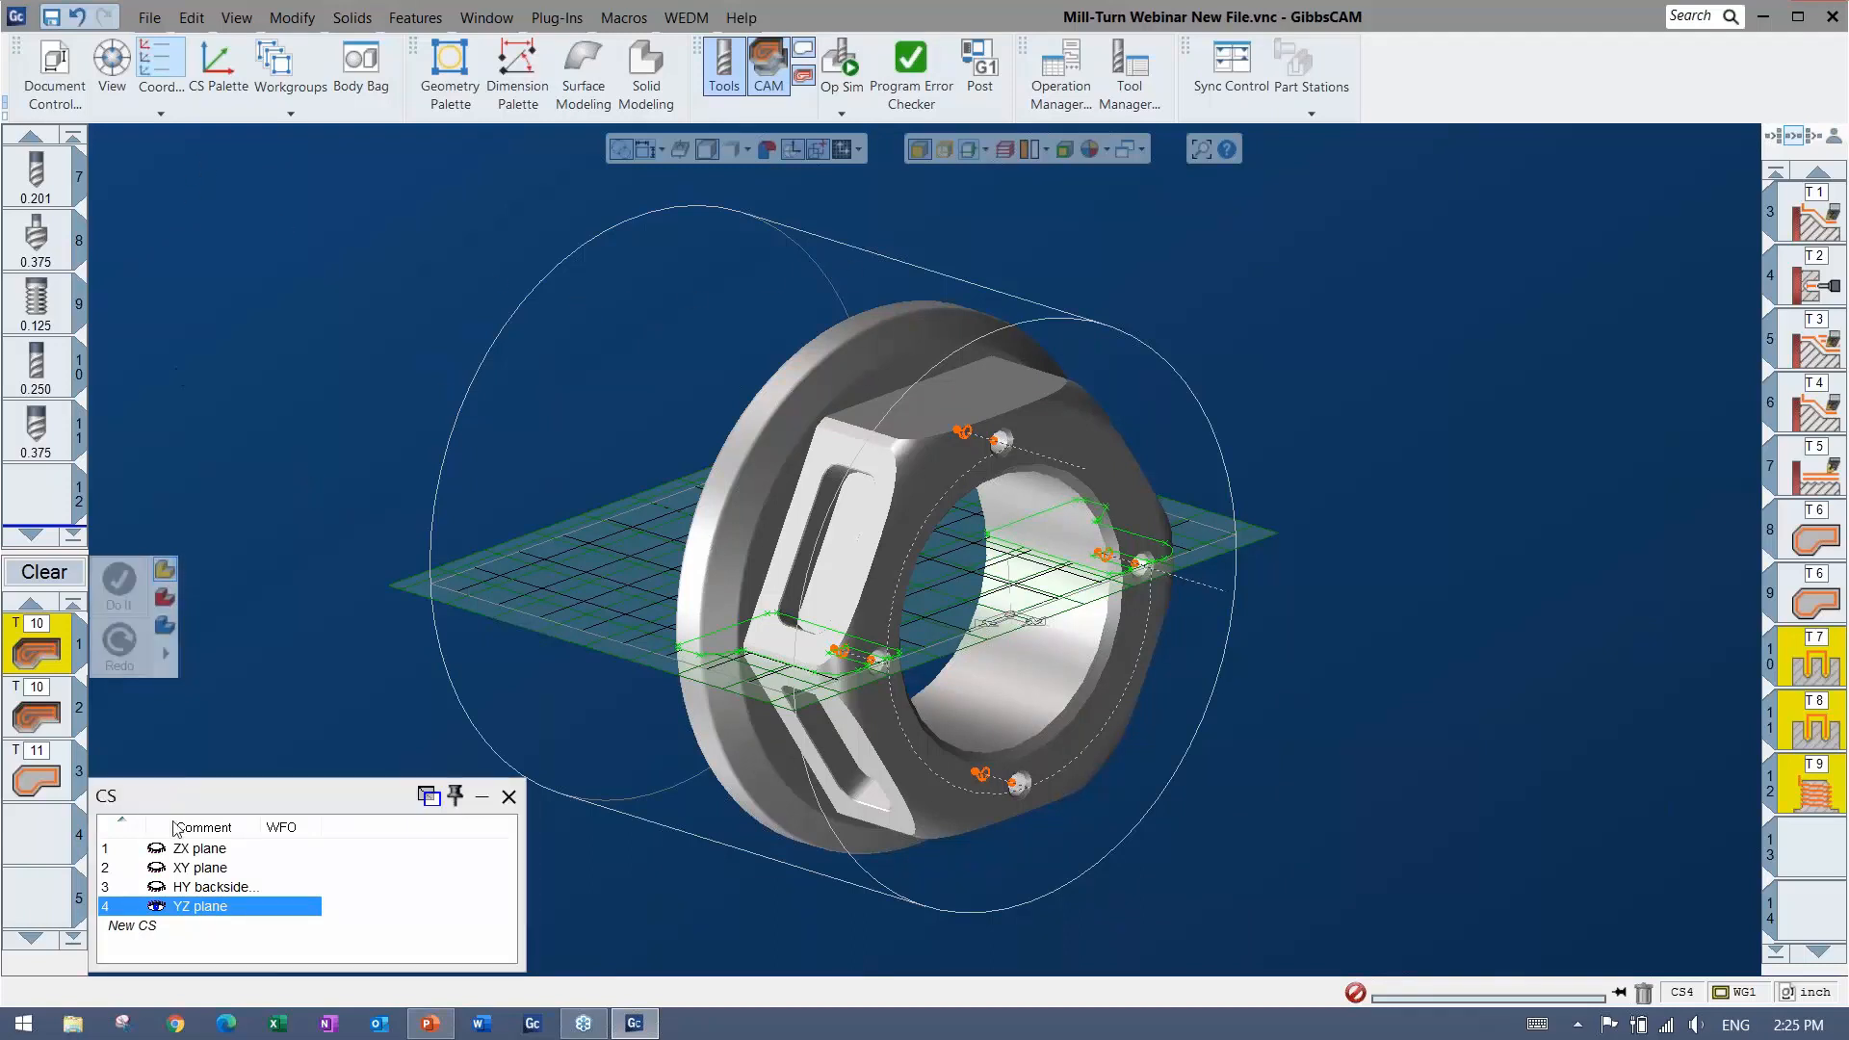
# Create a new coordinate system and name it Pocket
pyautogui.click(135, 926)
pyautogui.click(212, 926)
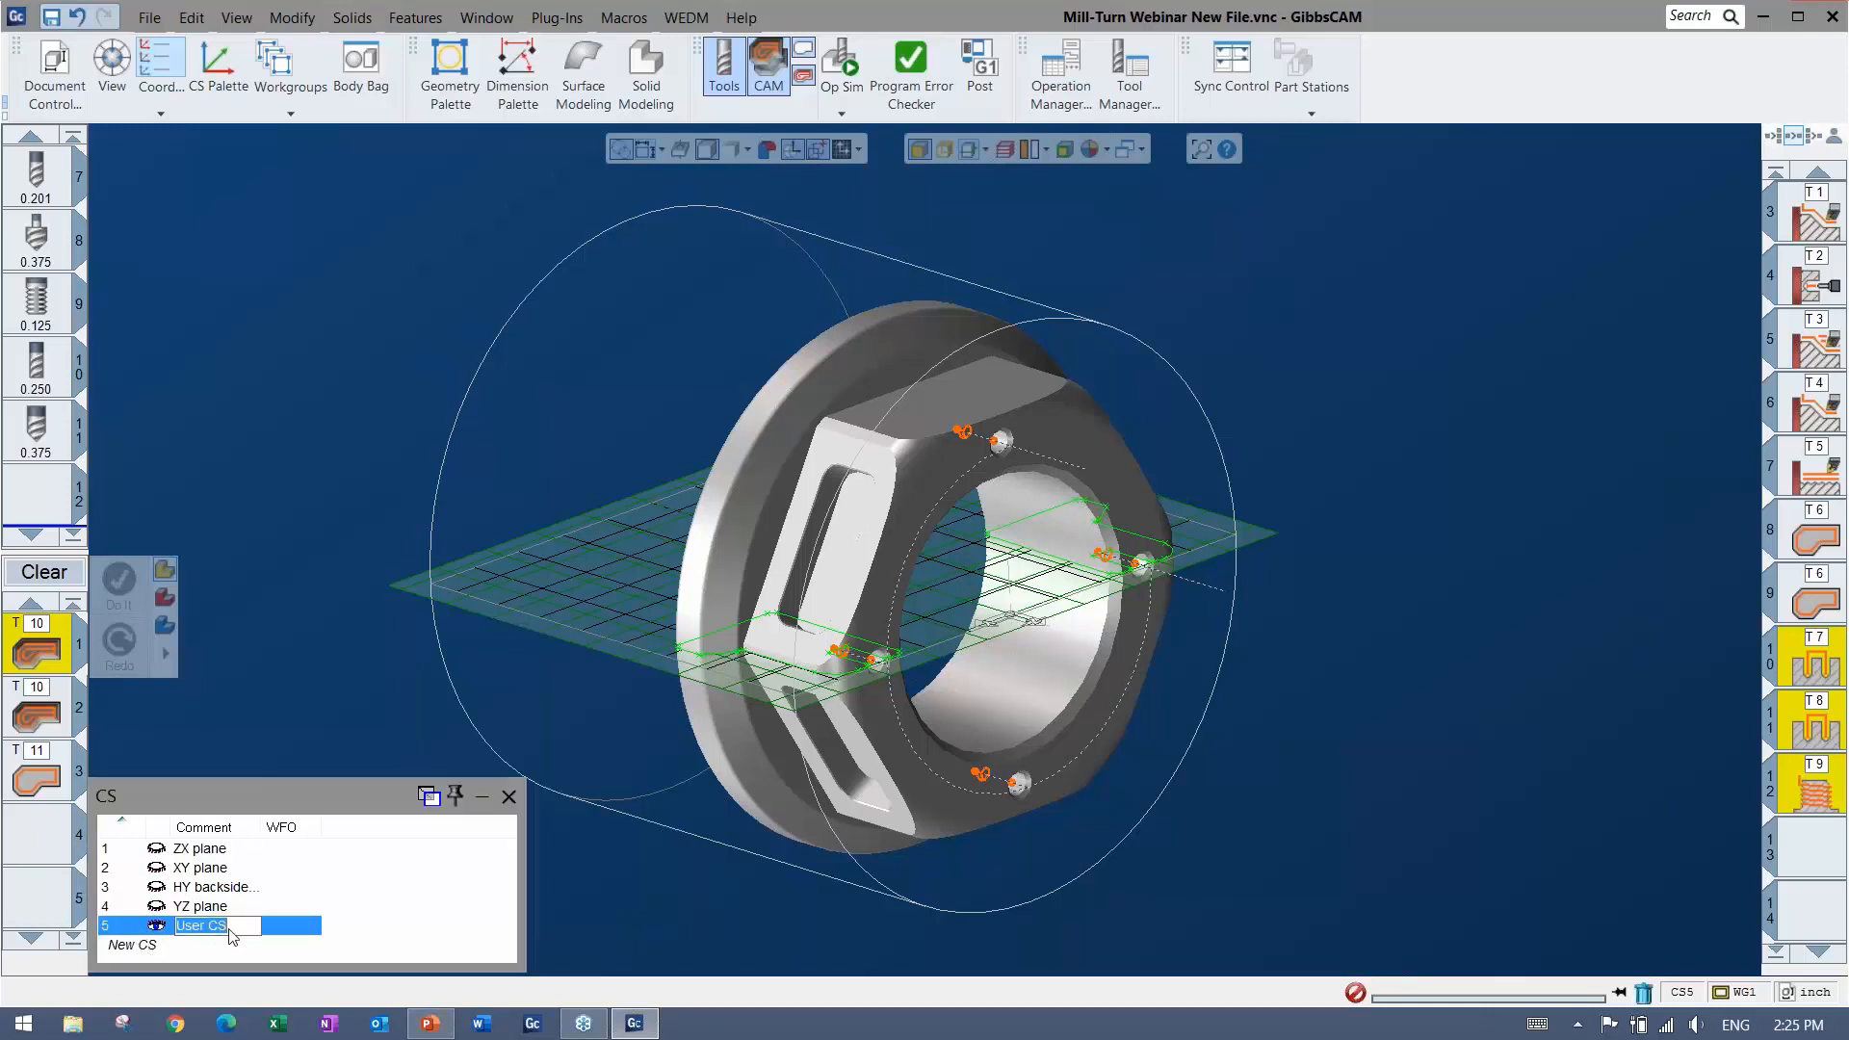
pyautogui.write('Pocket')
pyautogui.click(497, 905)
# Align the Pocket coordinate system's plane to the flat face around the lower OD pocket
pyautogui.click(218, 66)
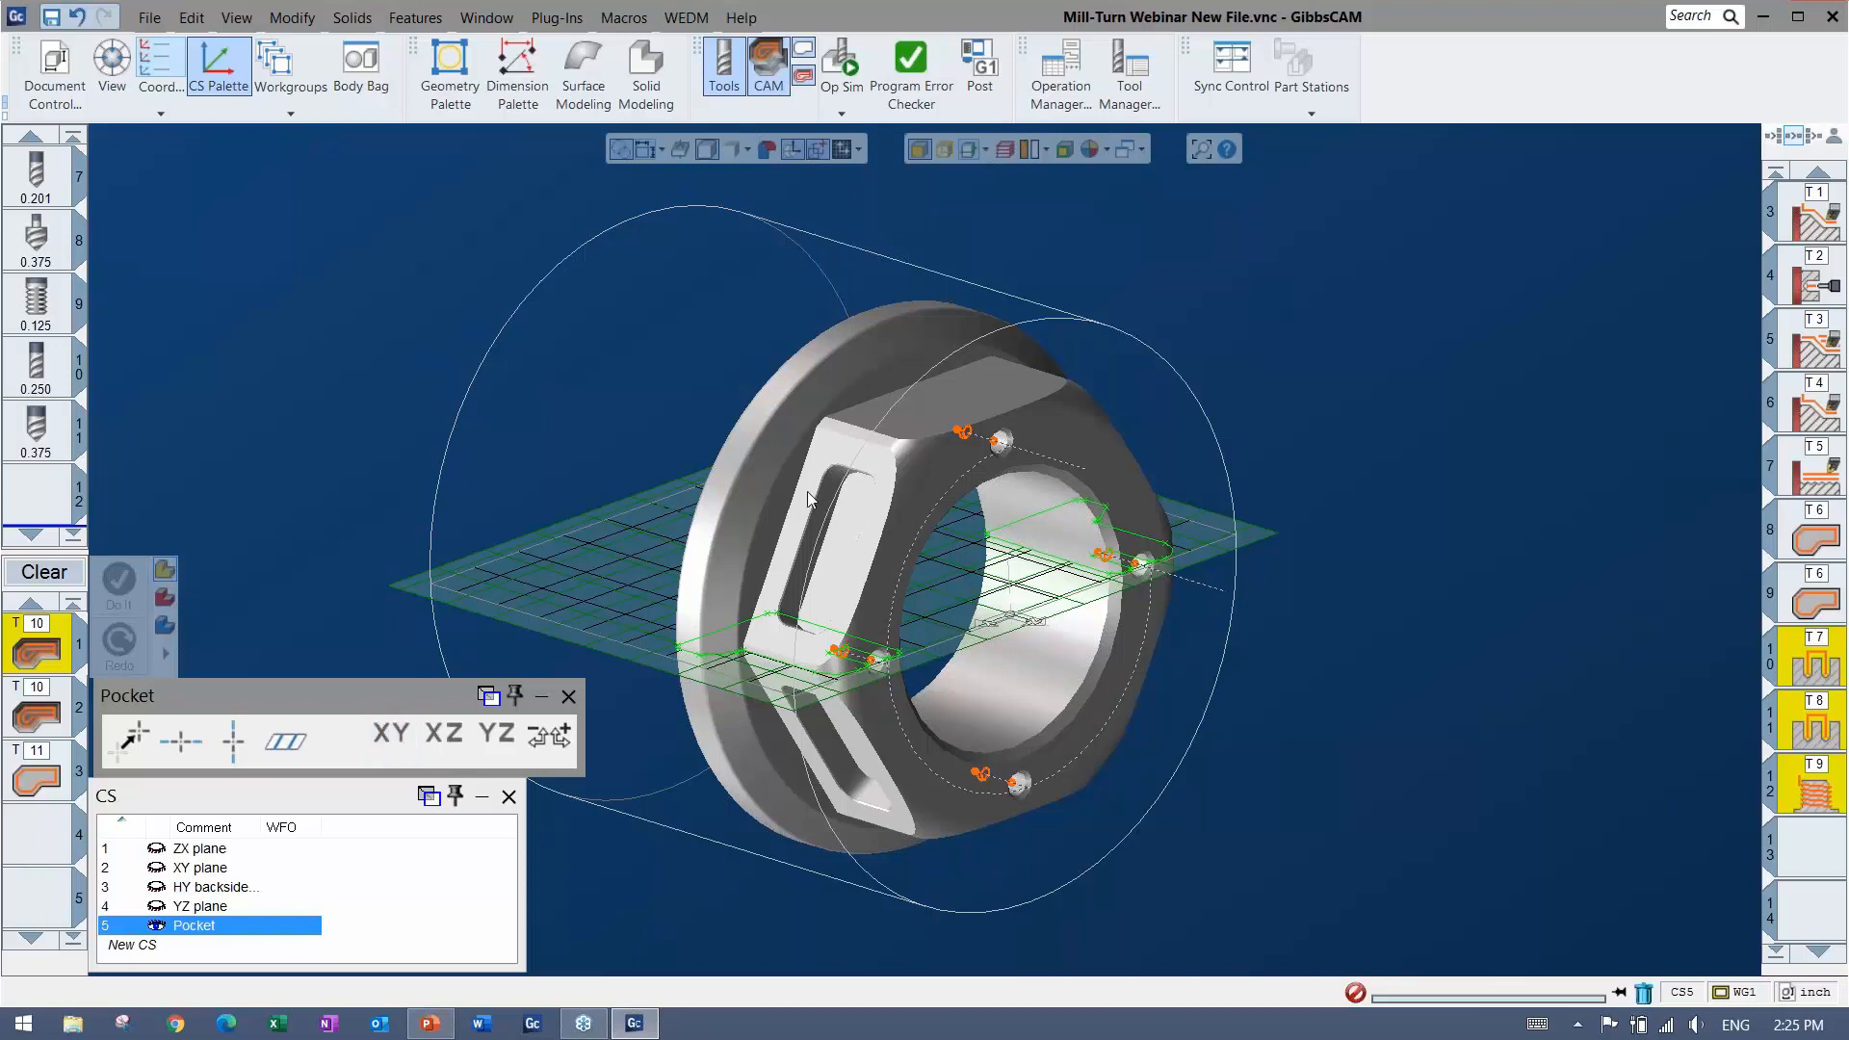
pyautogui.click(811, 770)
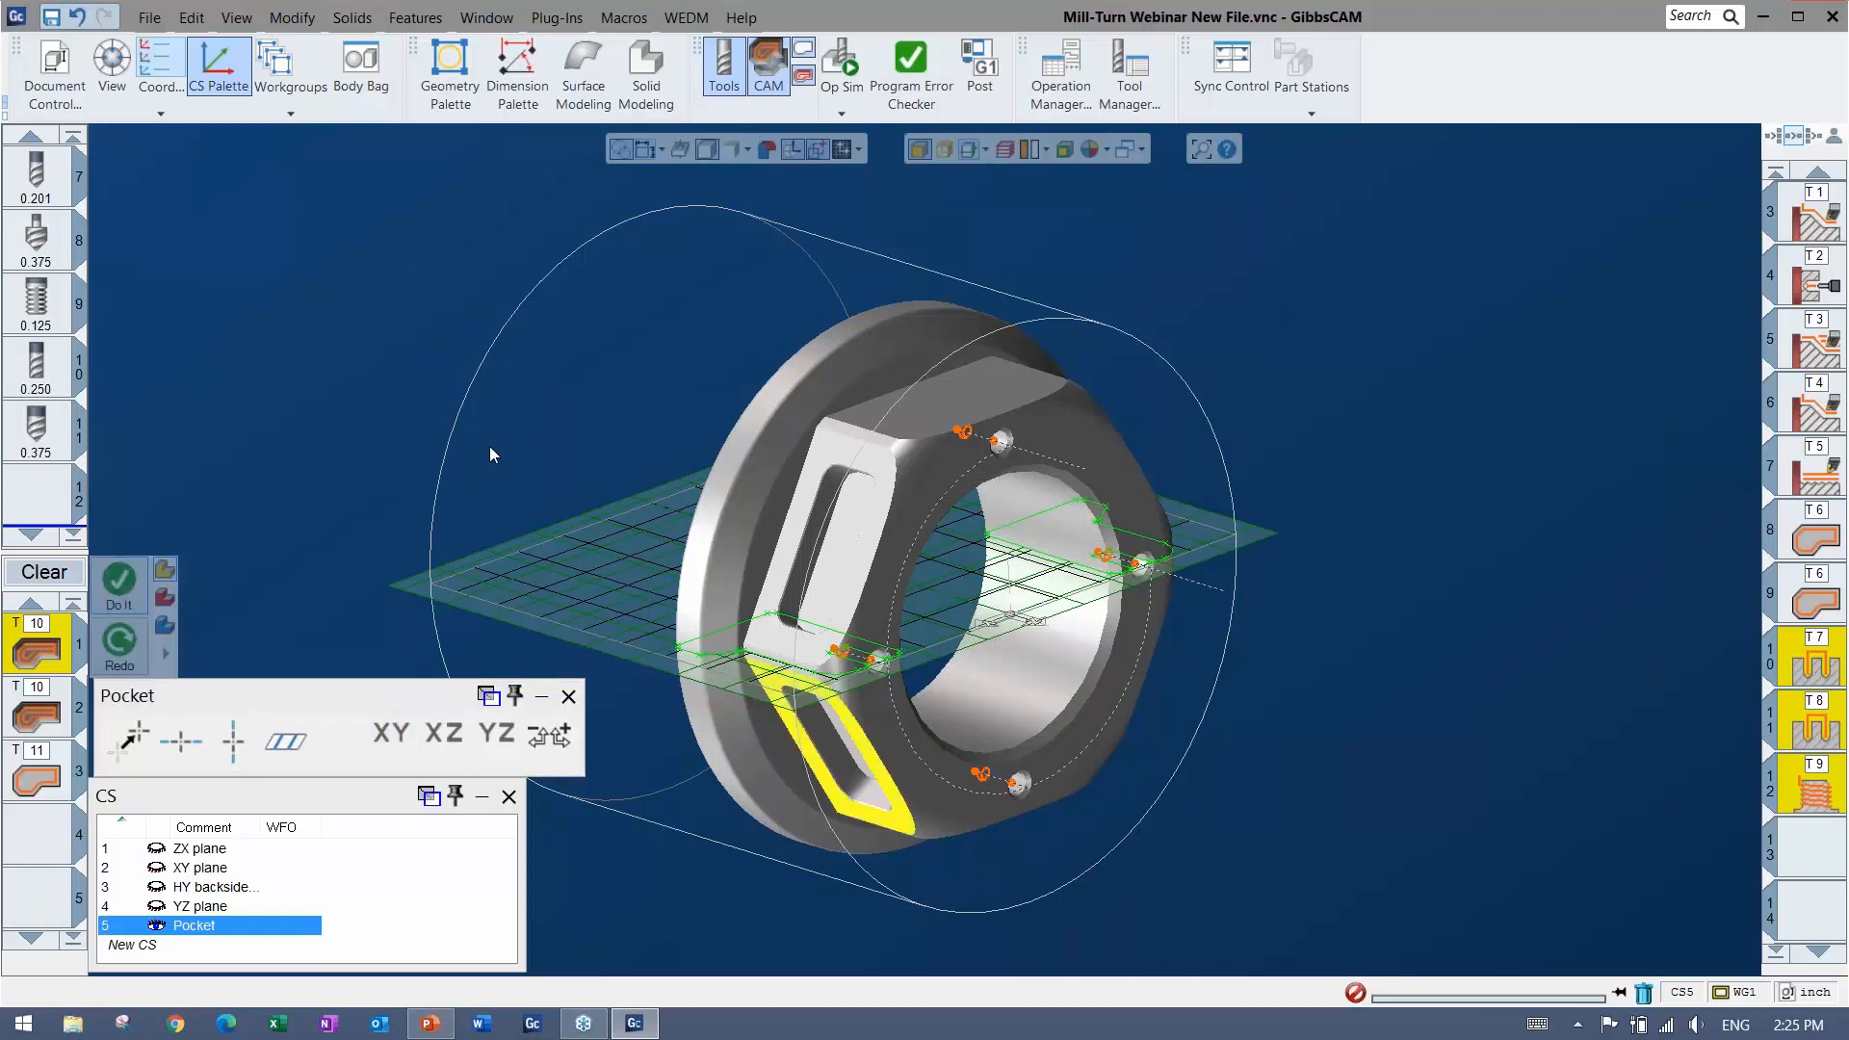
pyautogui.click(443, 734)
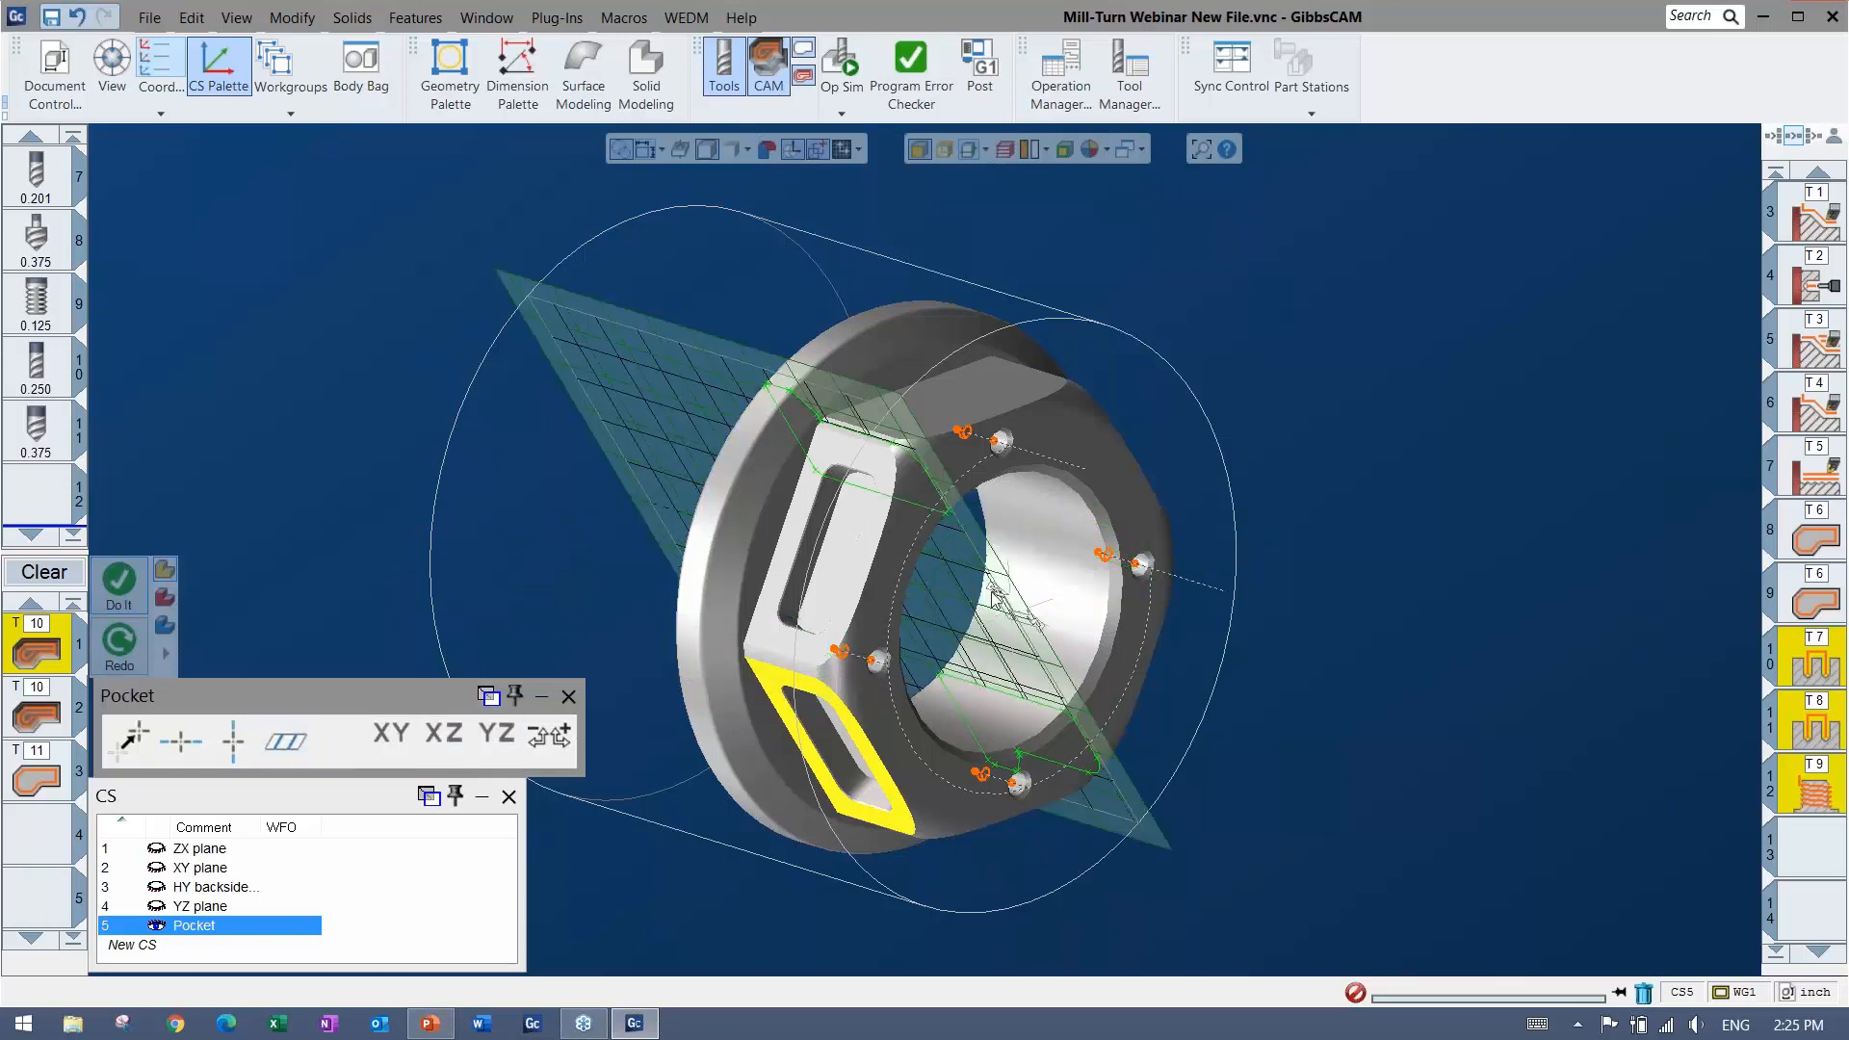
pyautogui.moveTo(1100, 596); pyautogui.dragTo(1454, 429, button='middle')
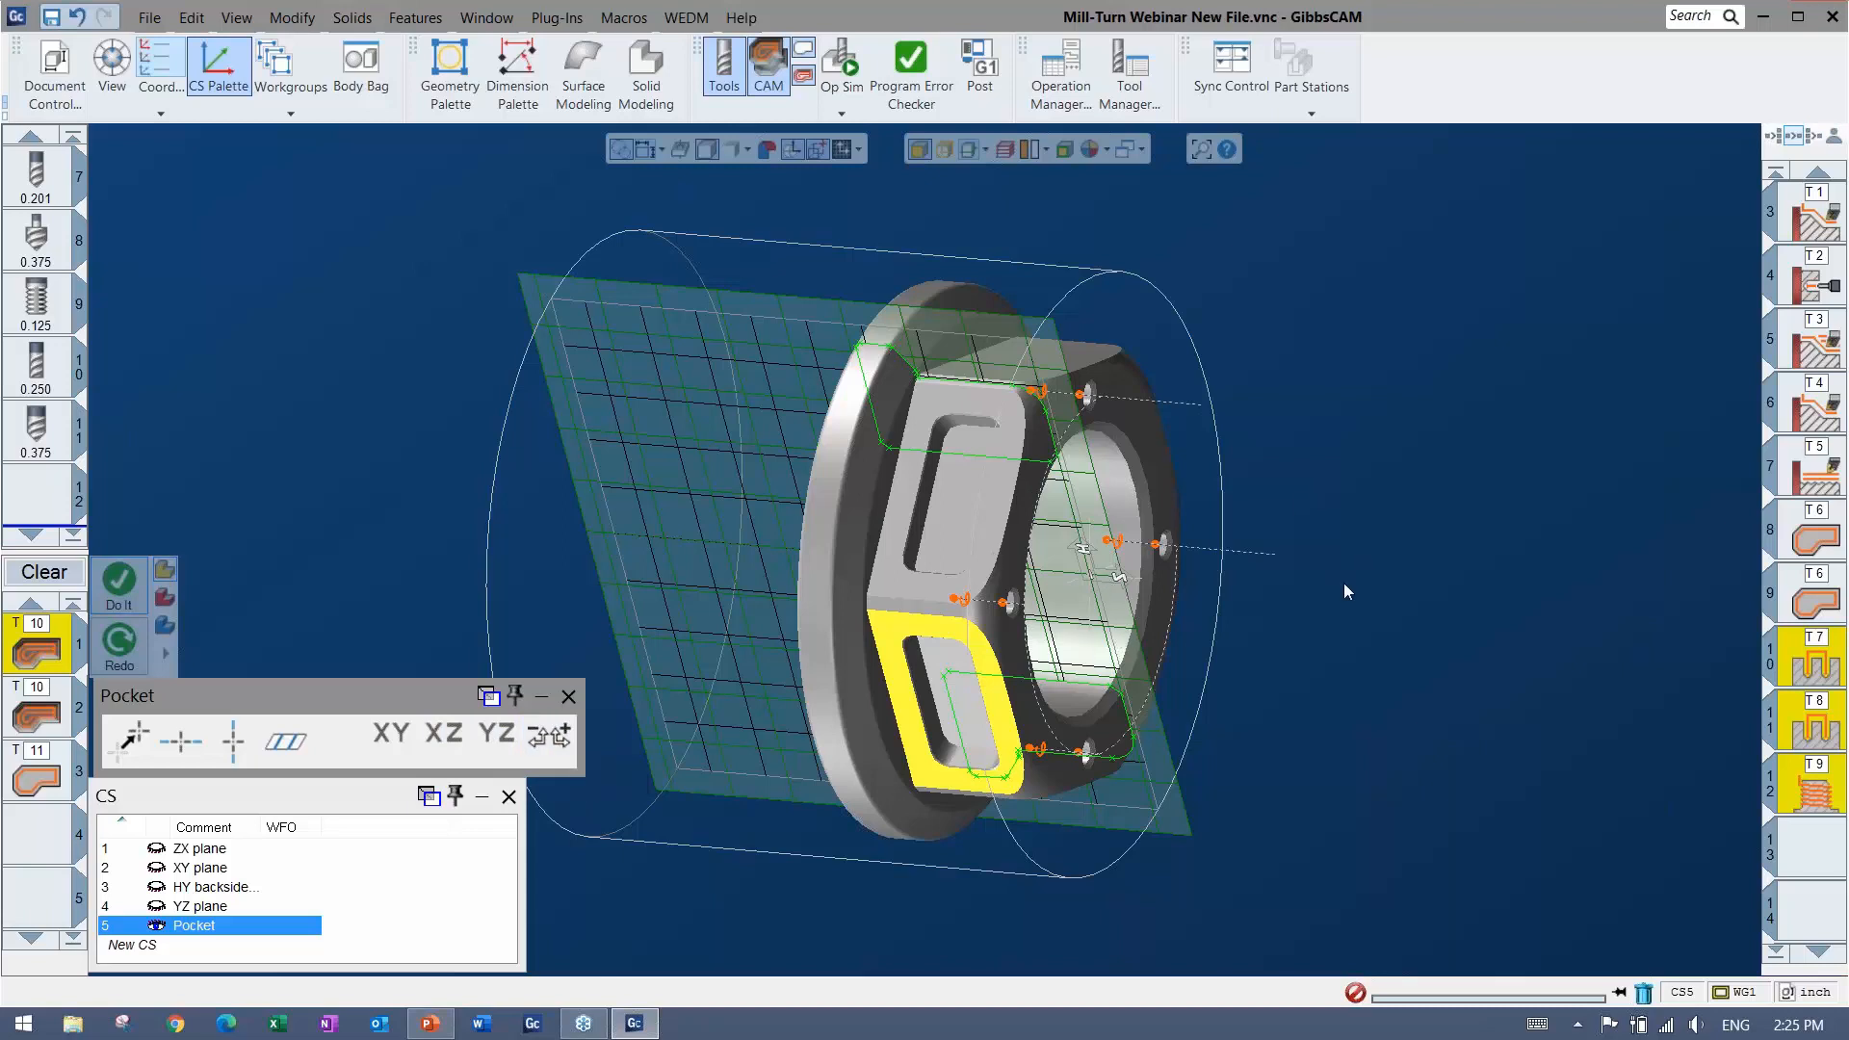
pyautogui.moveTo(1265, 642); pyautogui.dragTo(1182, 407, button='middle')
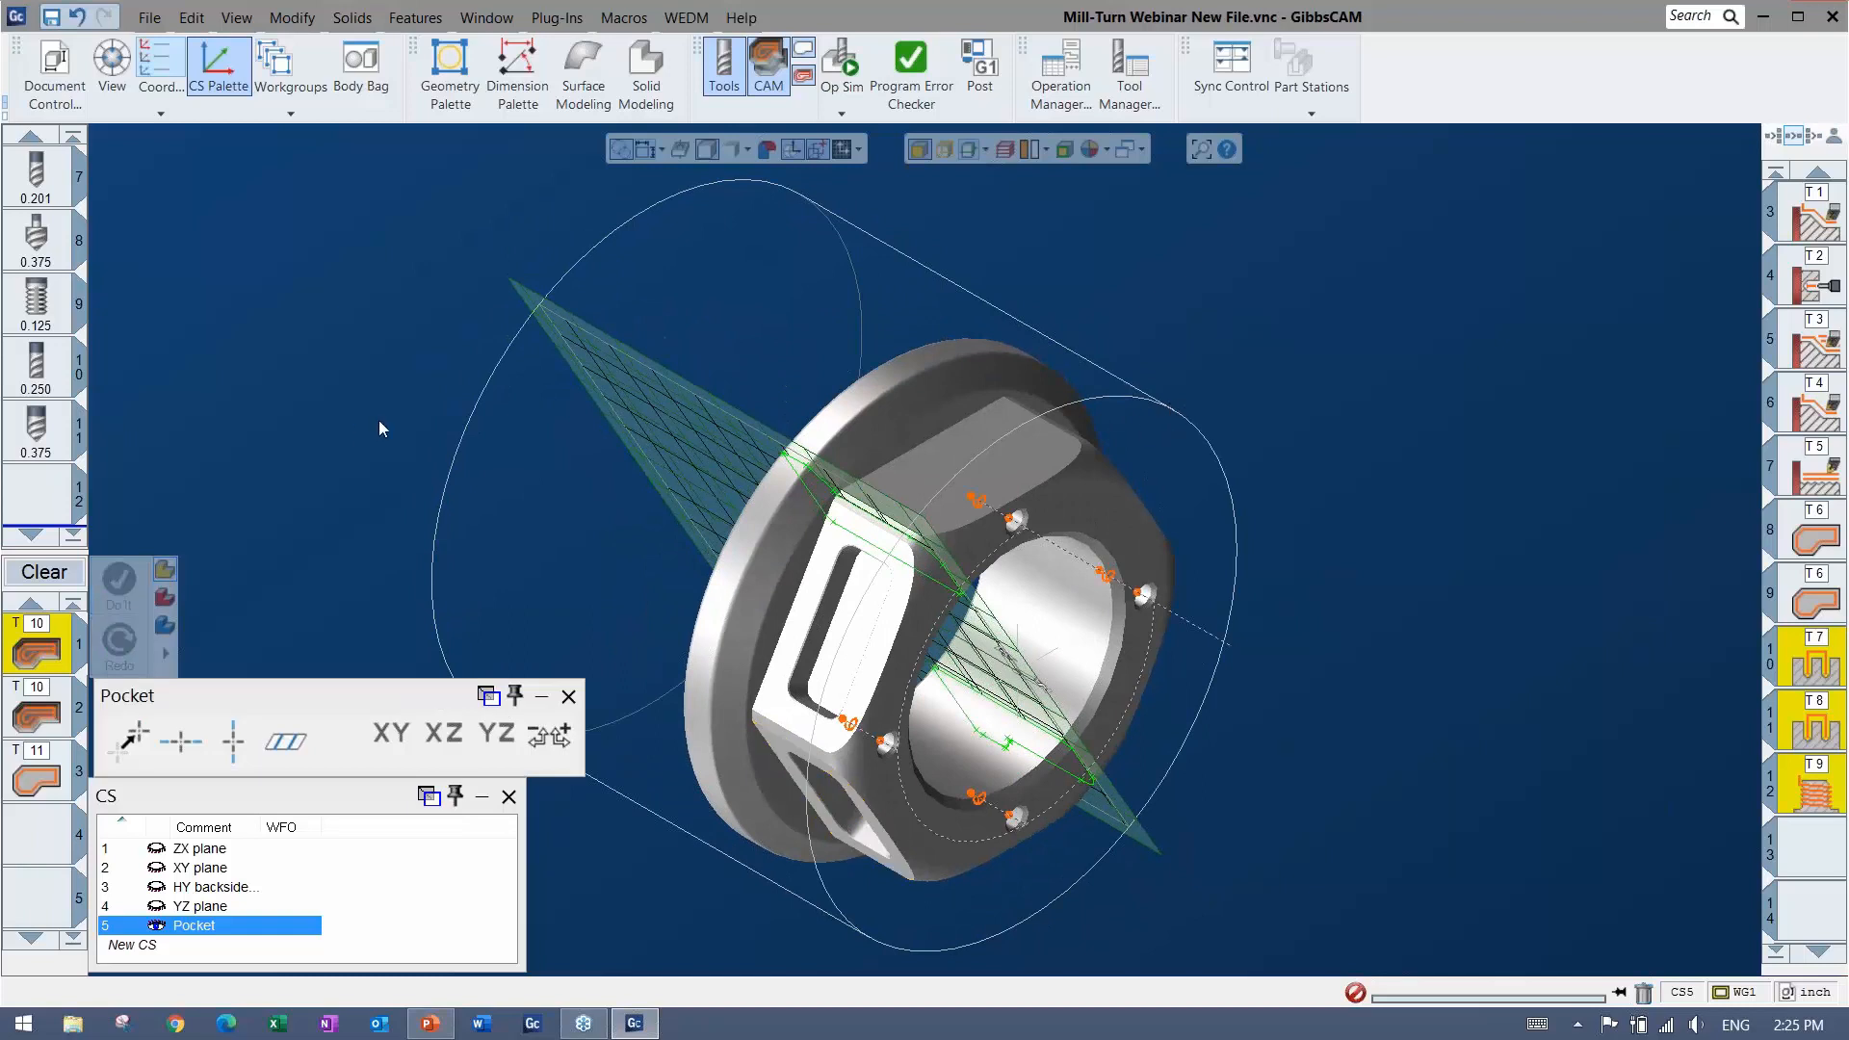
# Rotate the Pocket coordinate system 180 degrees clockwise about its Z axis
pyautogui.click(285, 740)
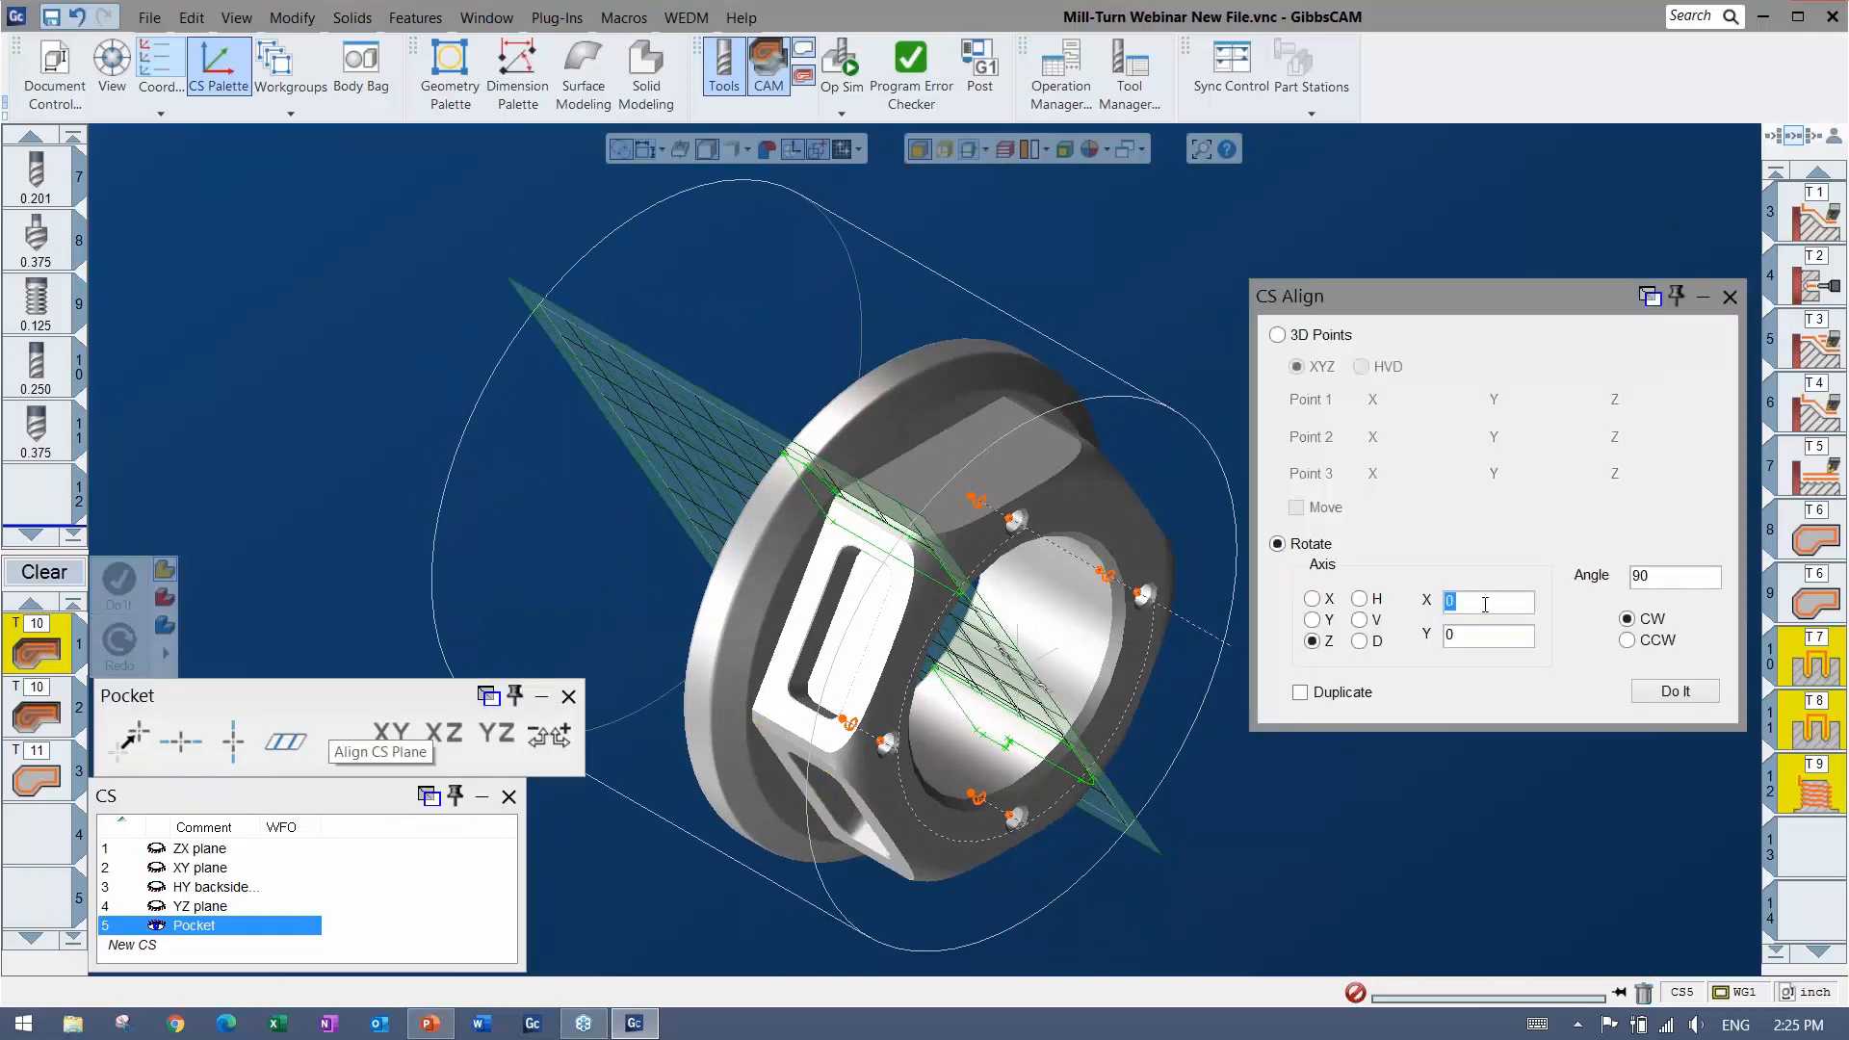
pyautogui.doubleClick(1644, 576)
pyautogui.write('180')
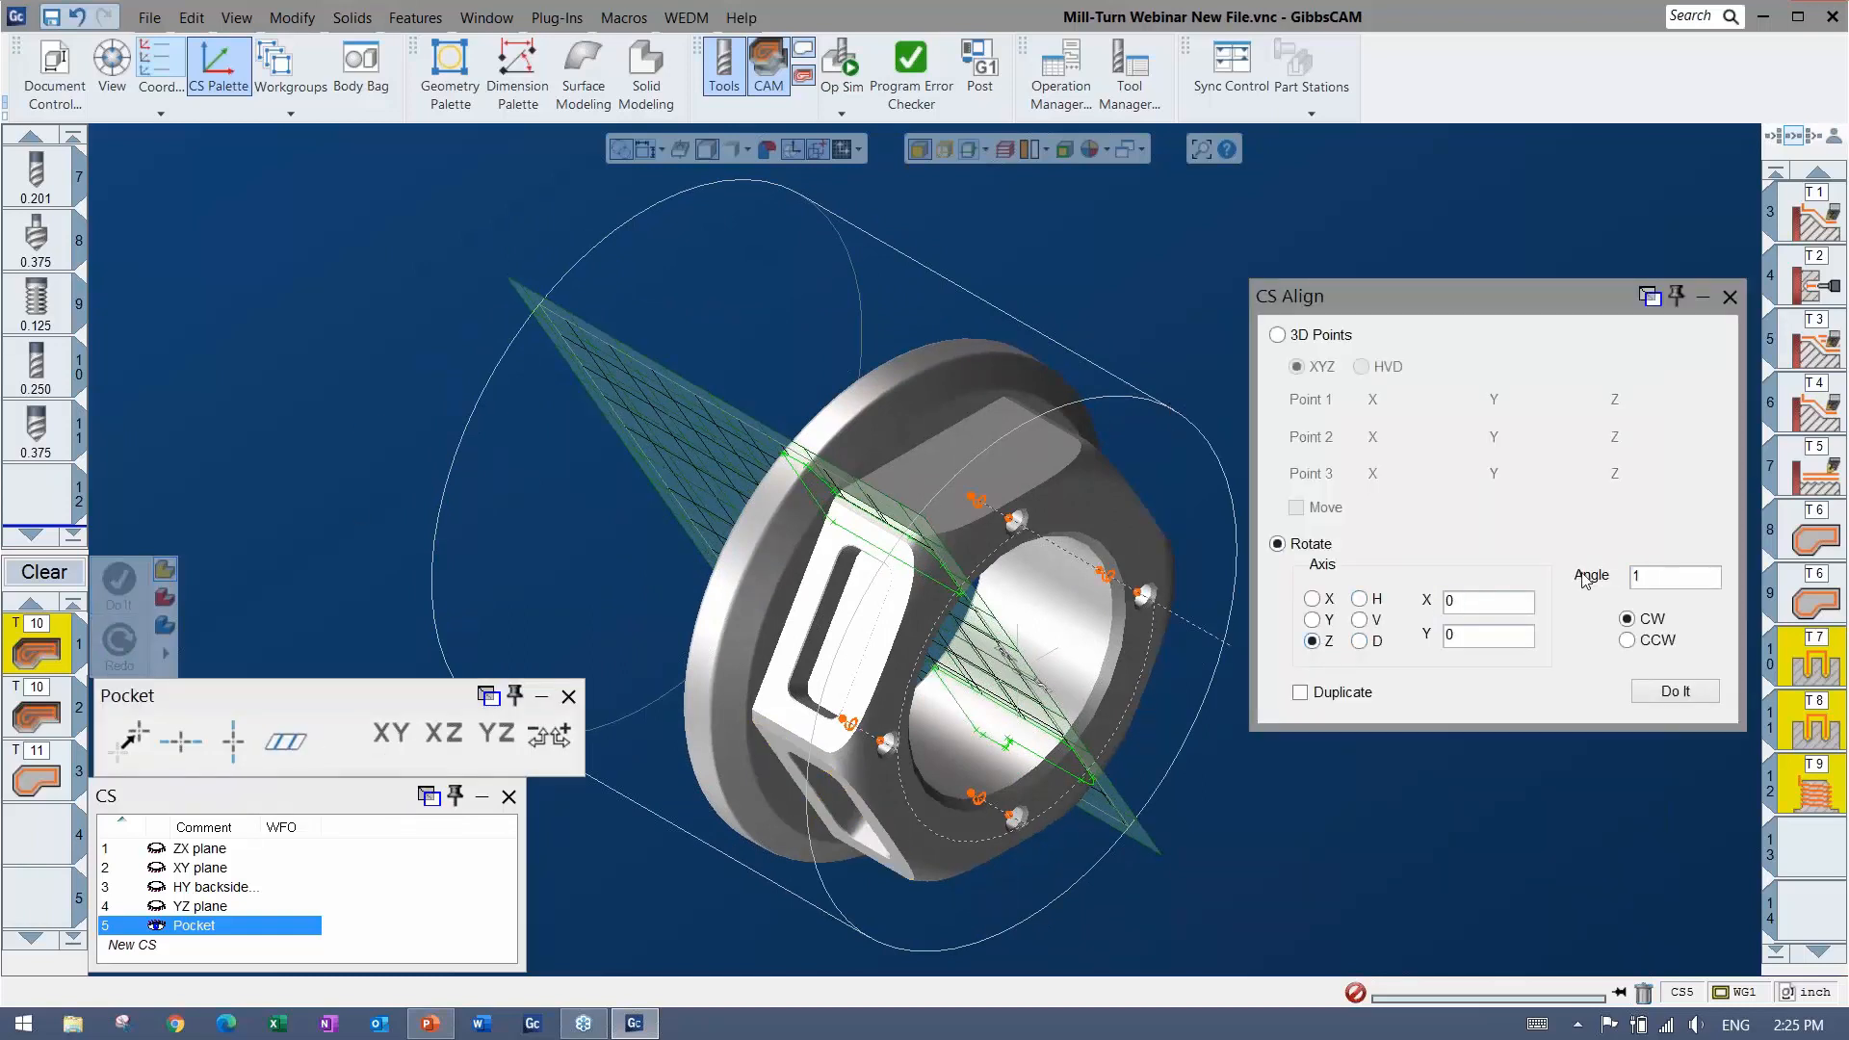
pyautogui.click(1675, 691)
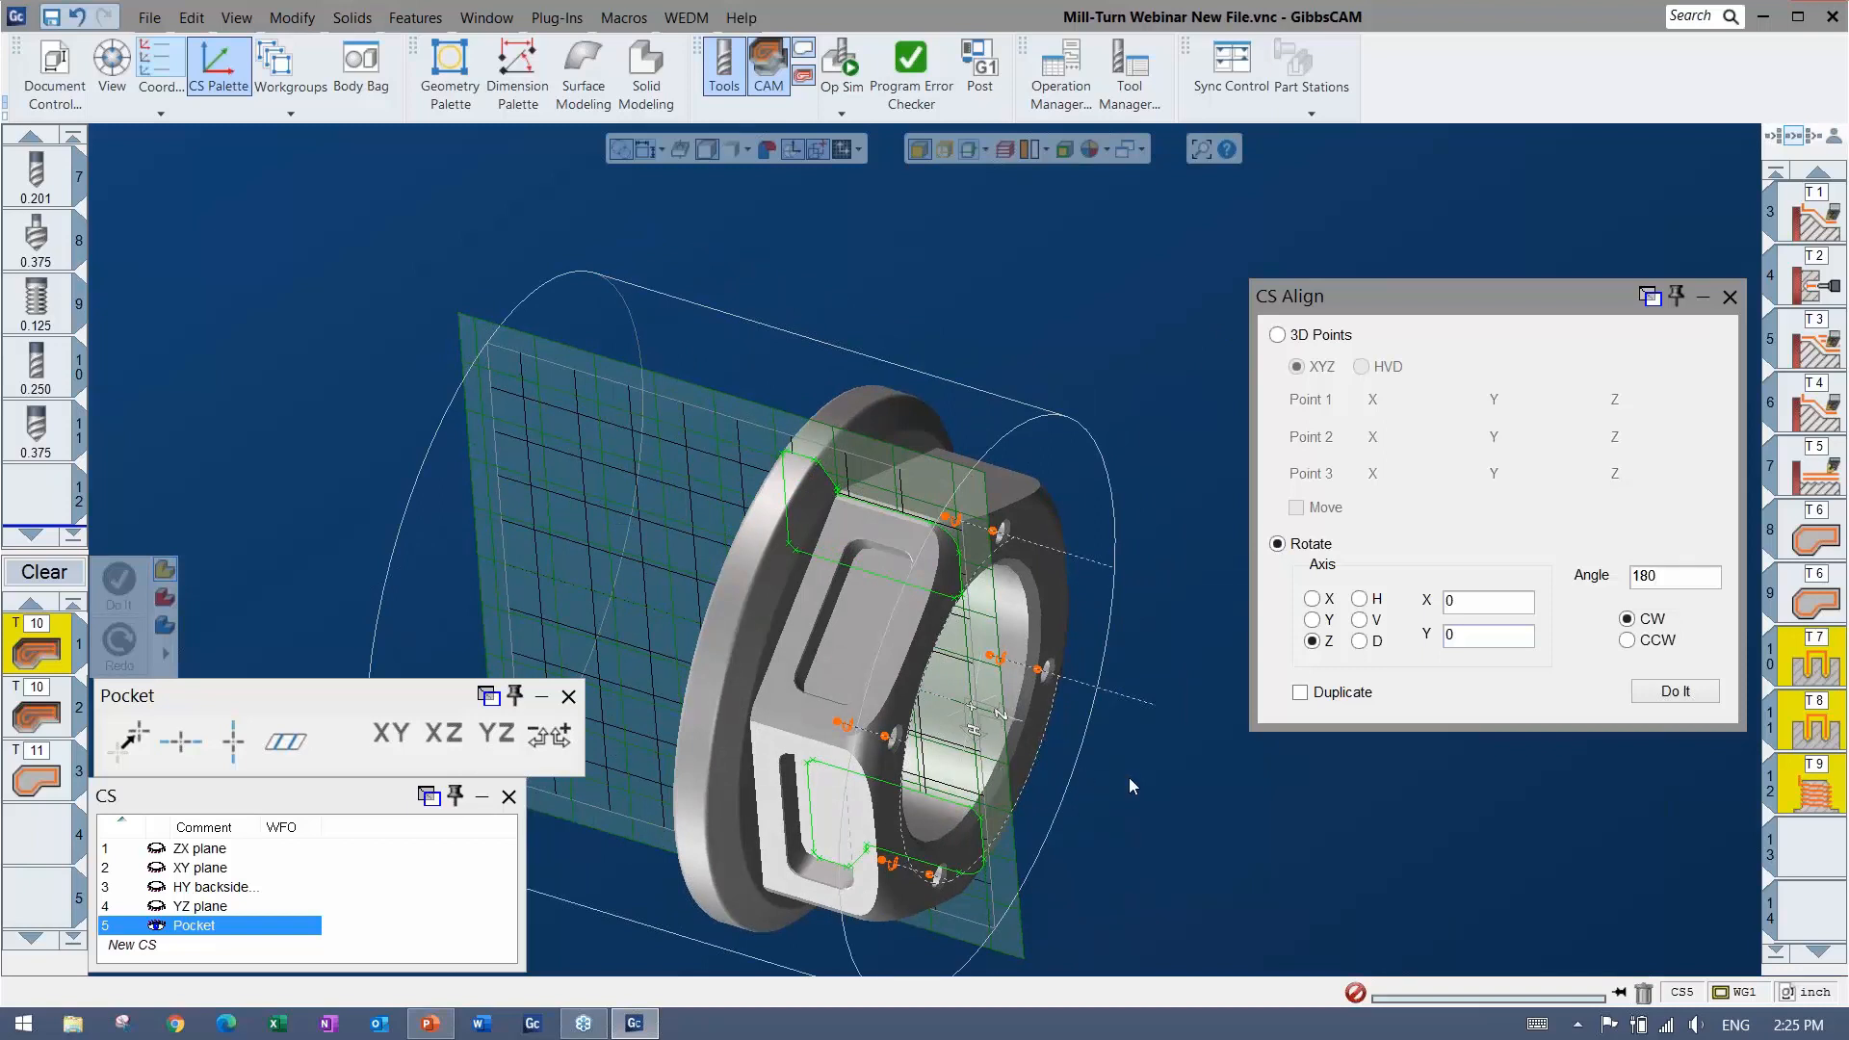
# Undo the rotation, alignment and creation of the Pocket coordinate system, and close the alignment settings
pyautogui.hotkey('ctrl', 'z')
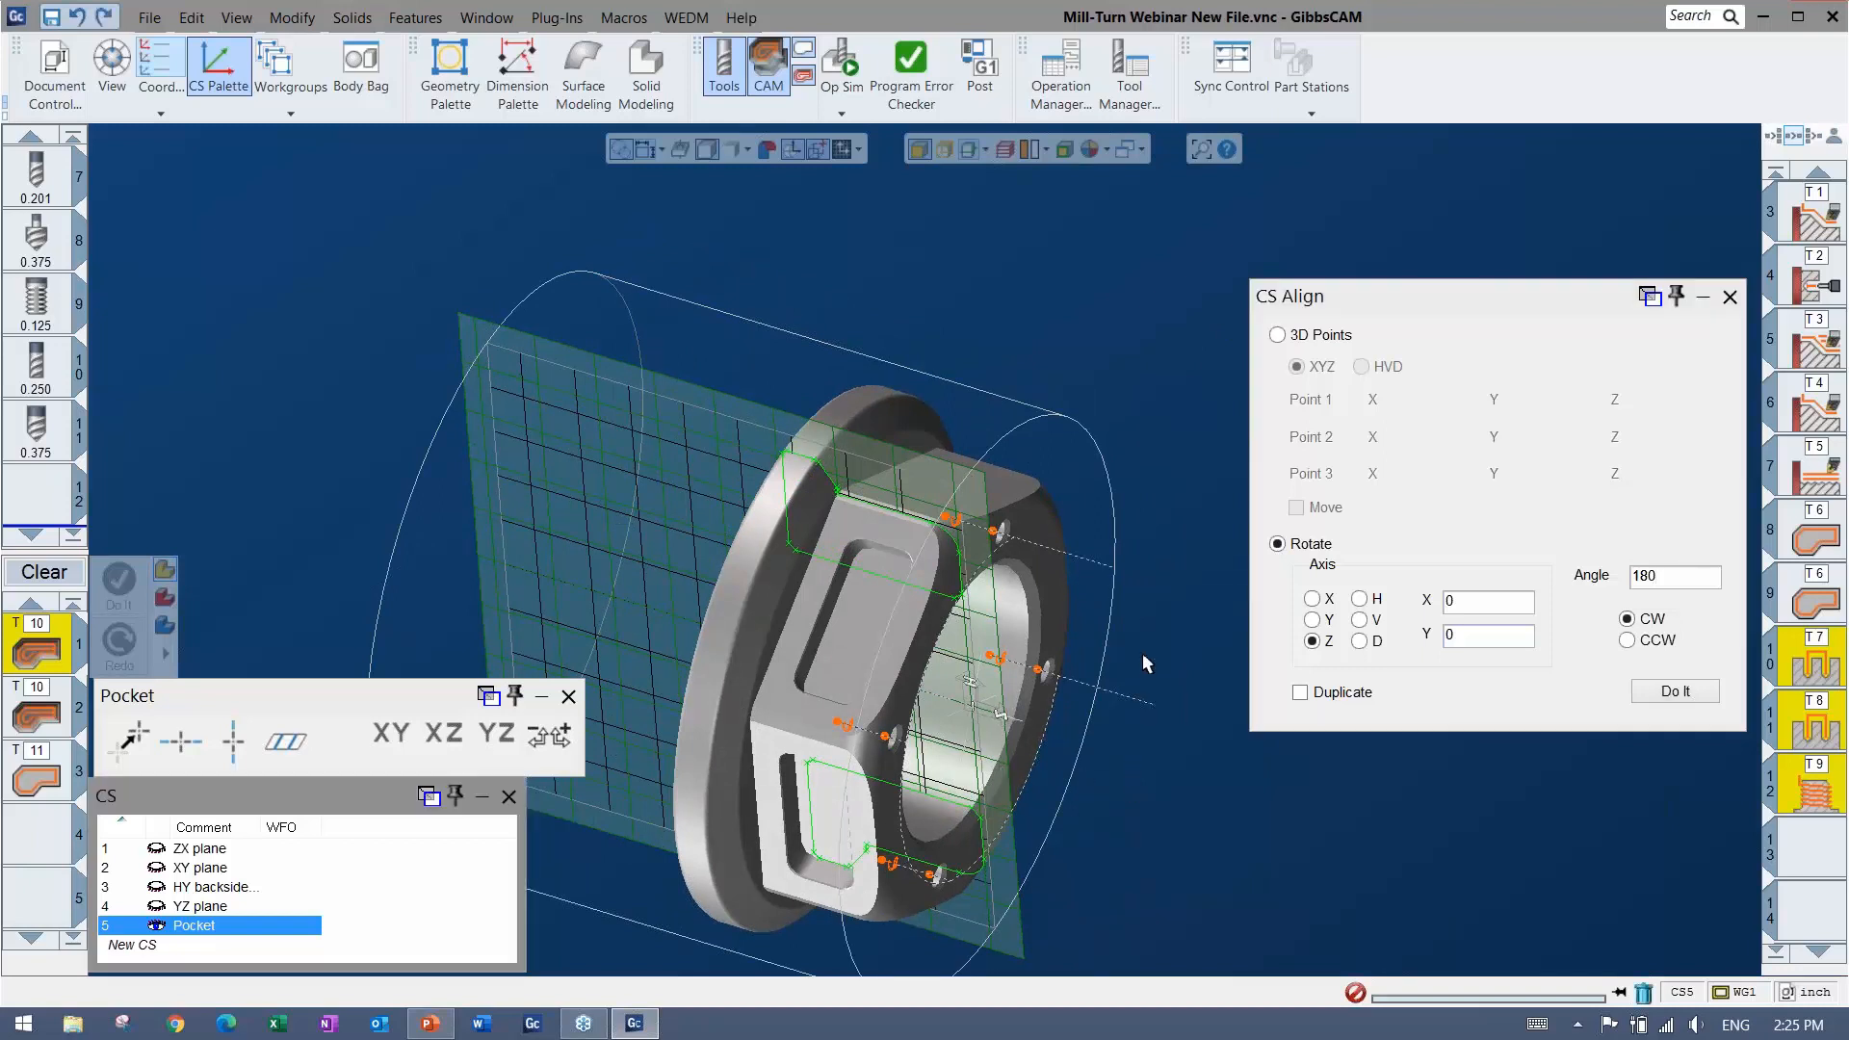
pyautogui.click(1730, 298)
pyautogui.click(199, 848)
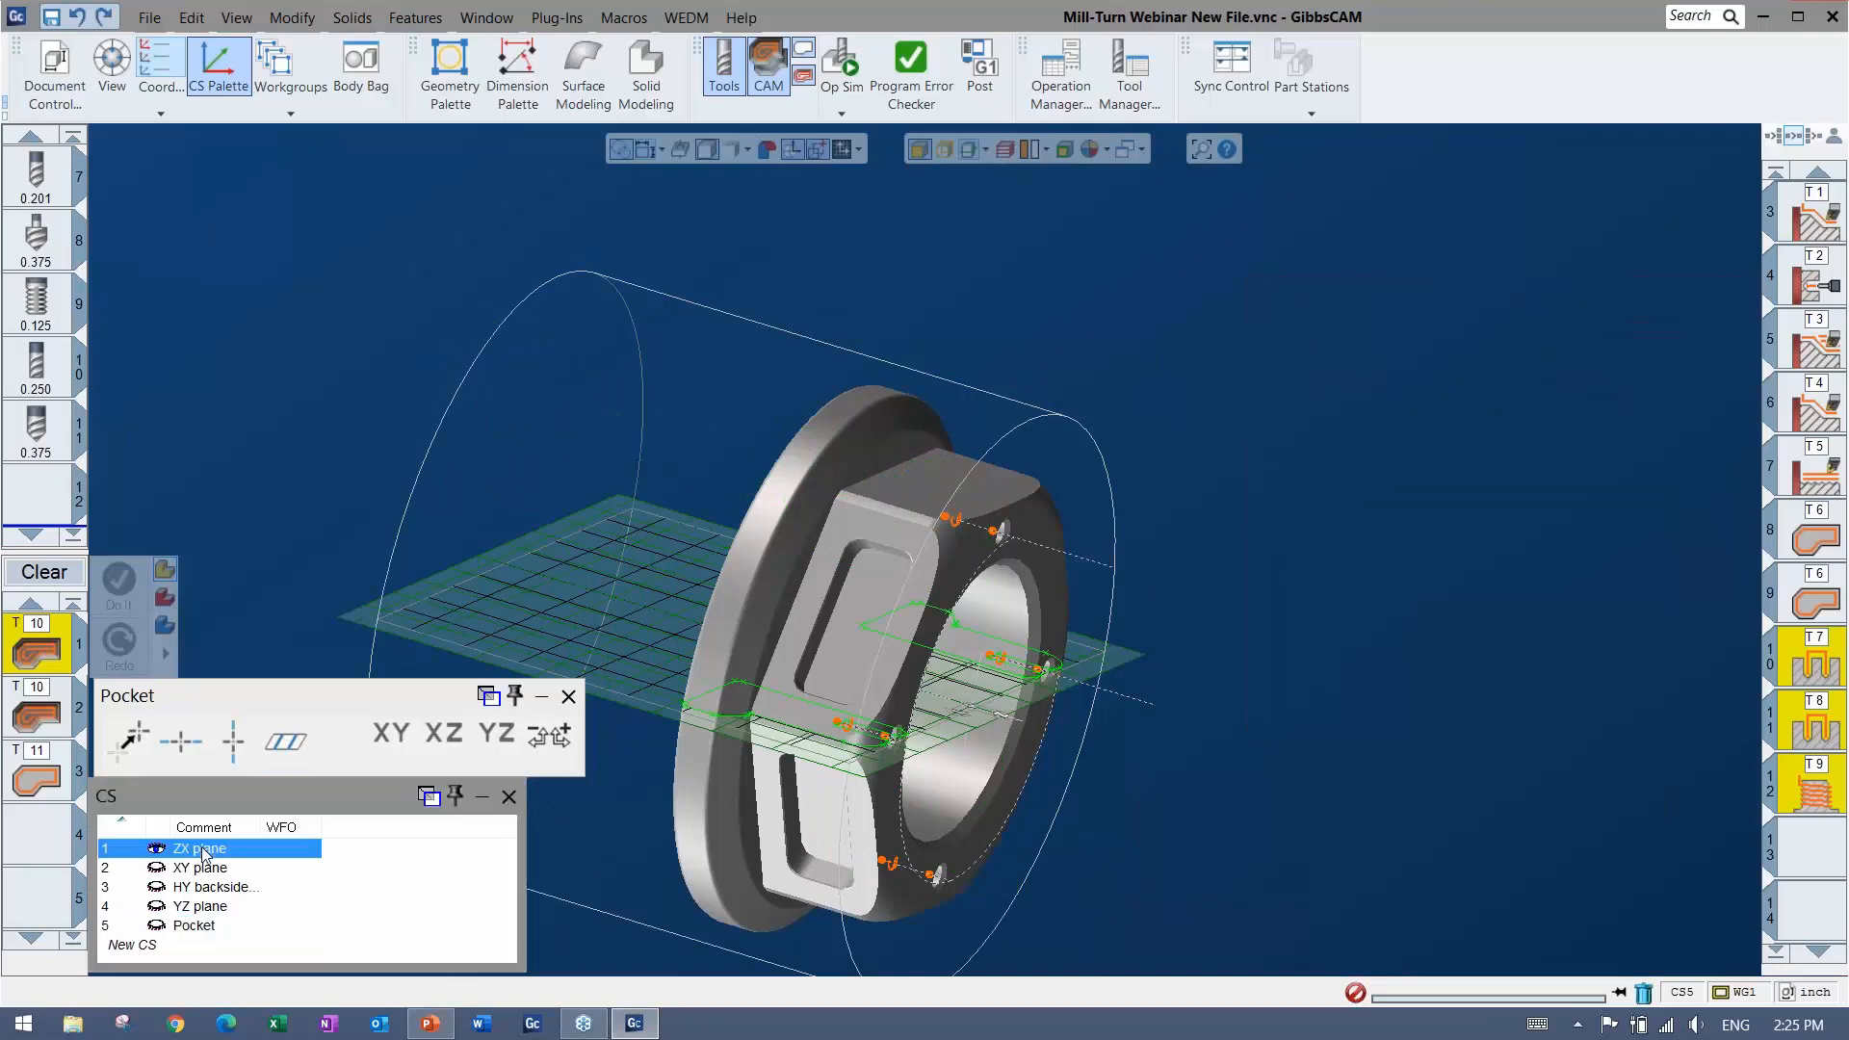
pyautogui.click(199, 925)
pyautogui.click(185, 906)
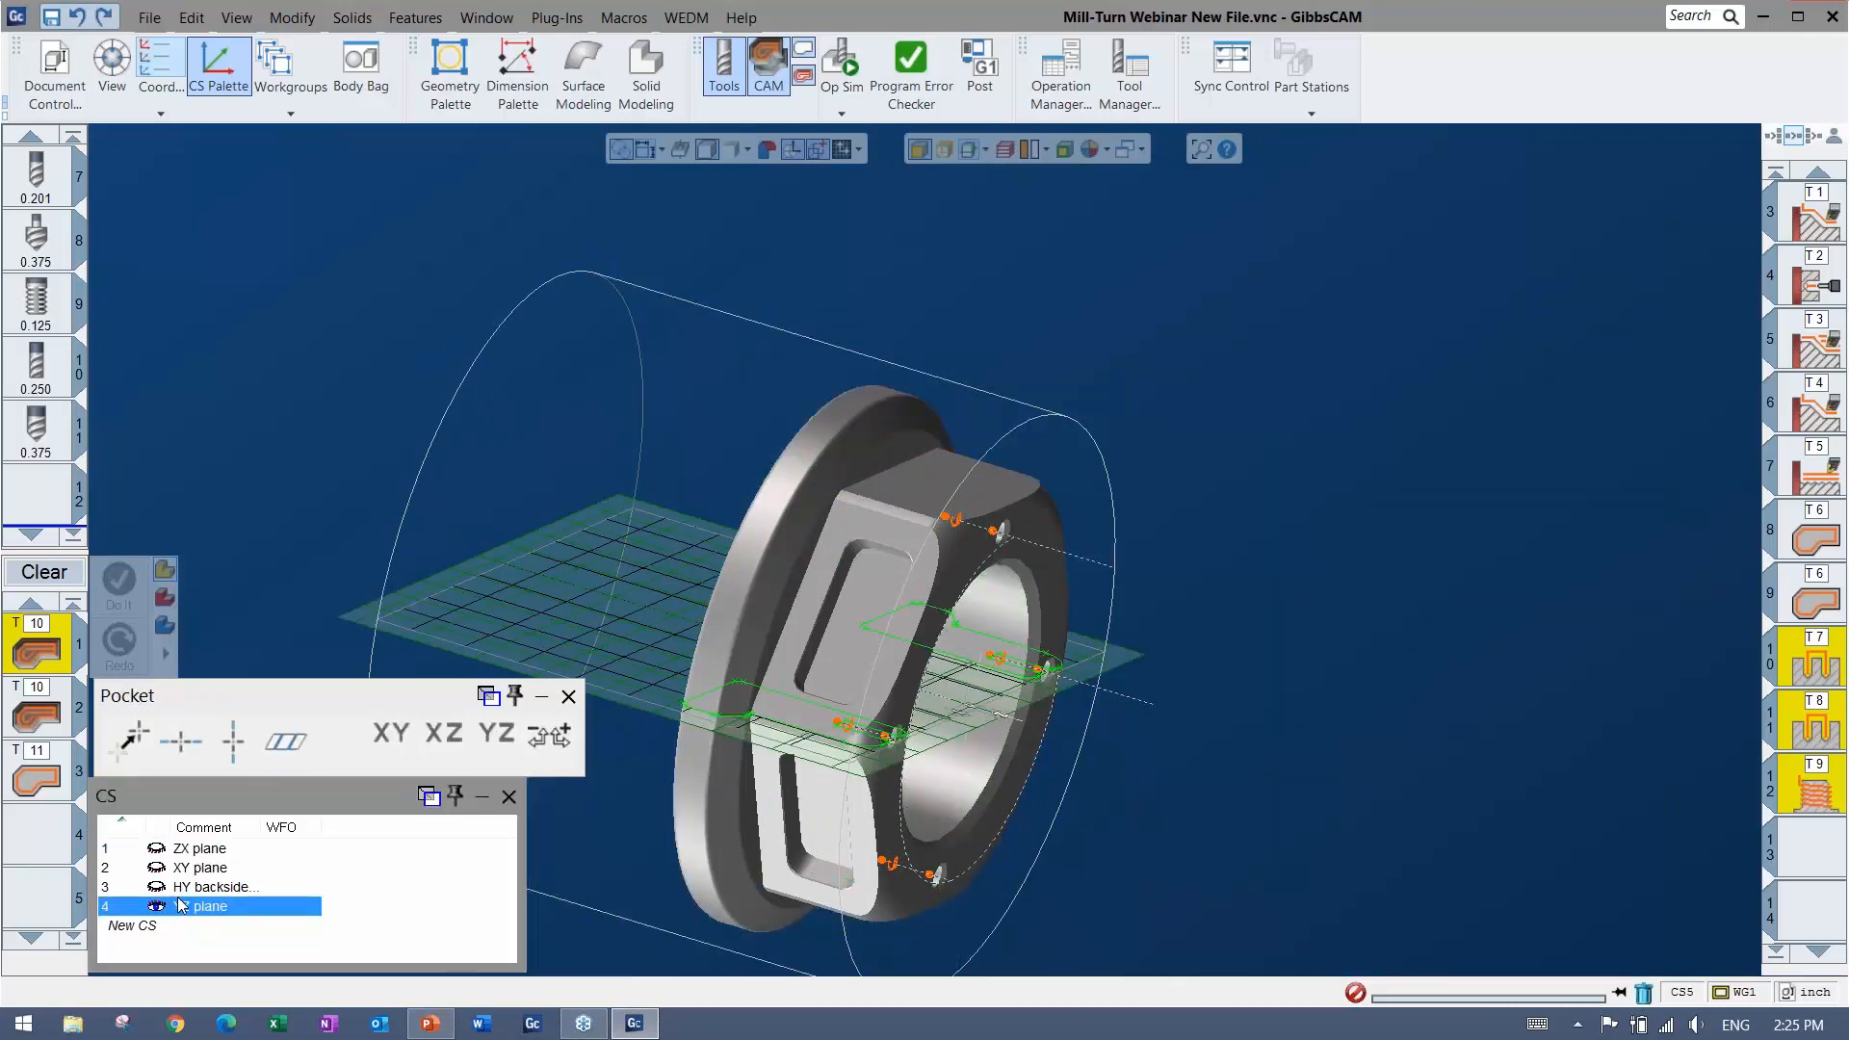
pyautogui.click(159, 848)
# Create a fresh coordinate system and align its plane to the flat face around the lower OD pocket
pyautogui.click(163, 928)
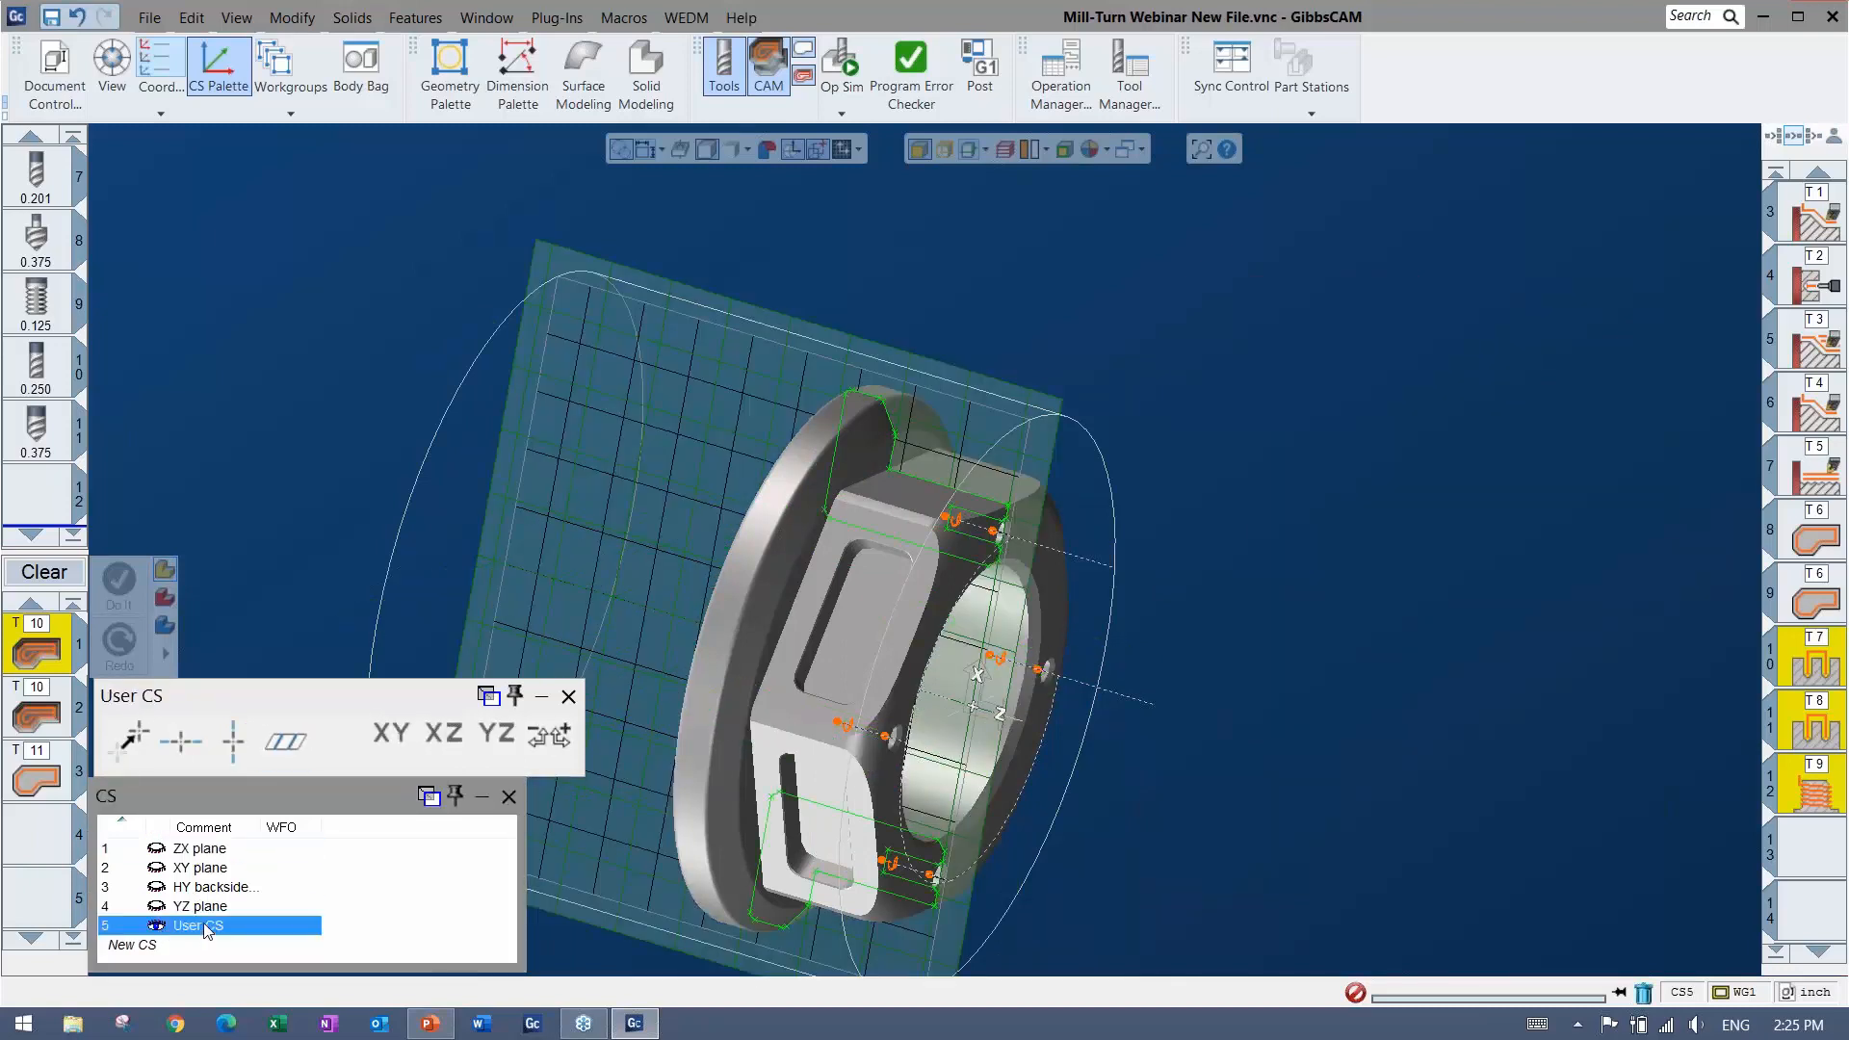
pyautogui.click(796, 756)
pyautogui.click(286, 741)
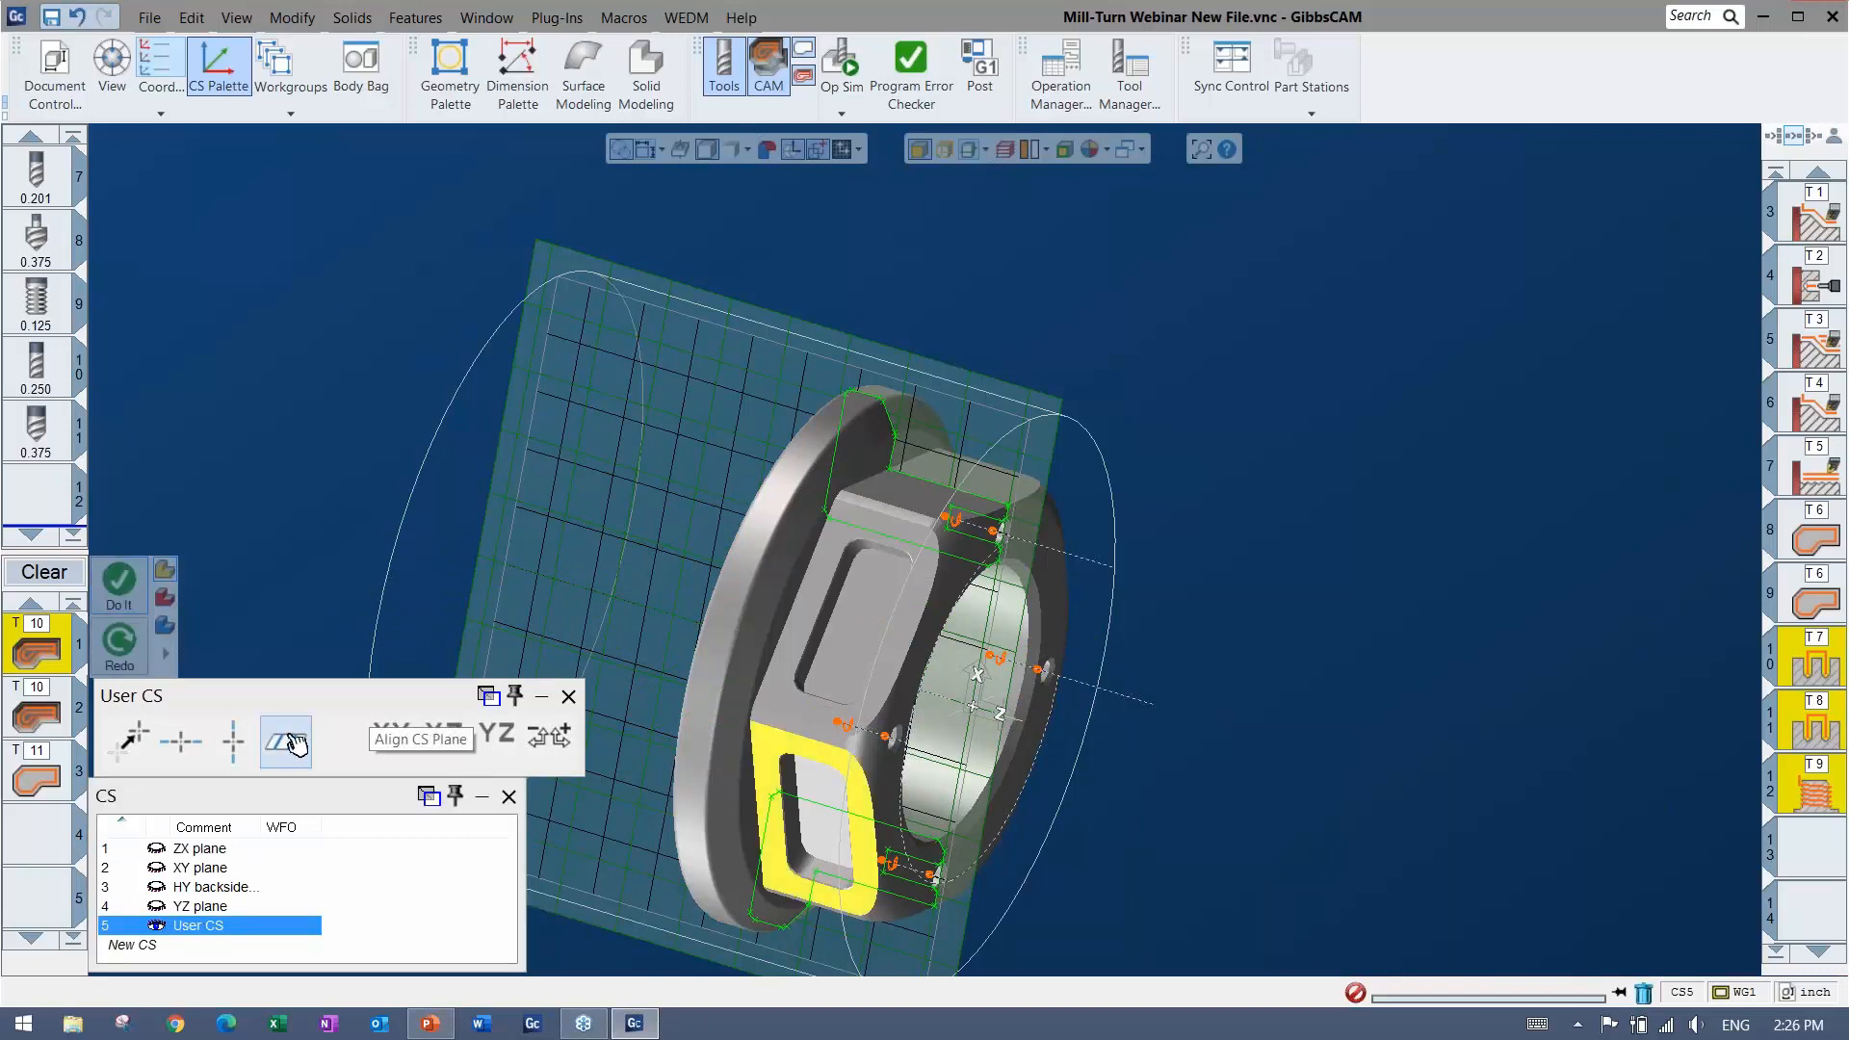
pyautogui.click(197, 906)
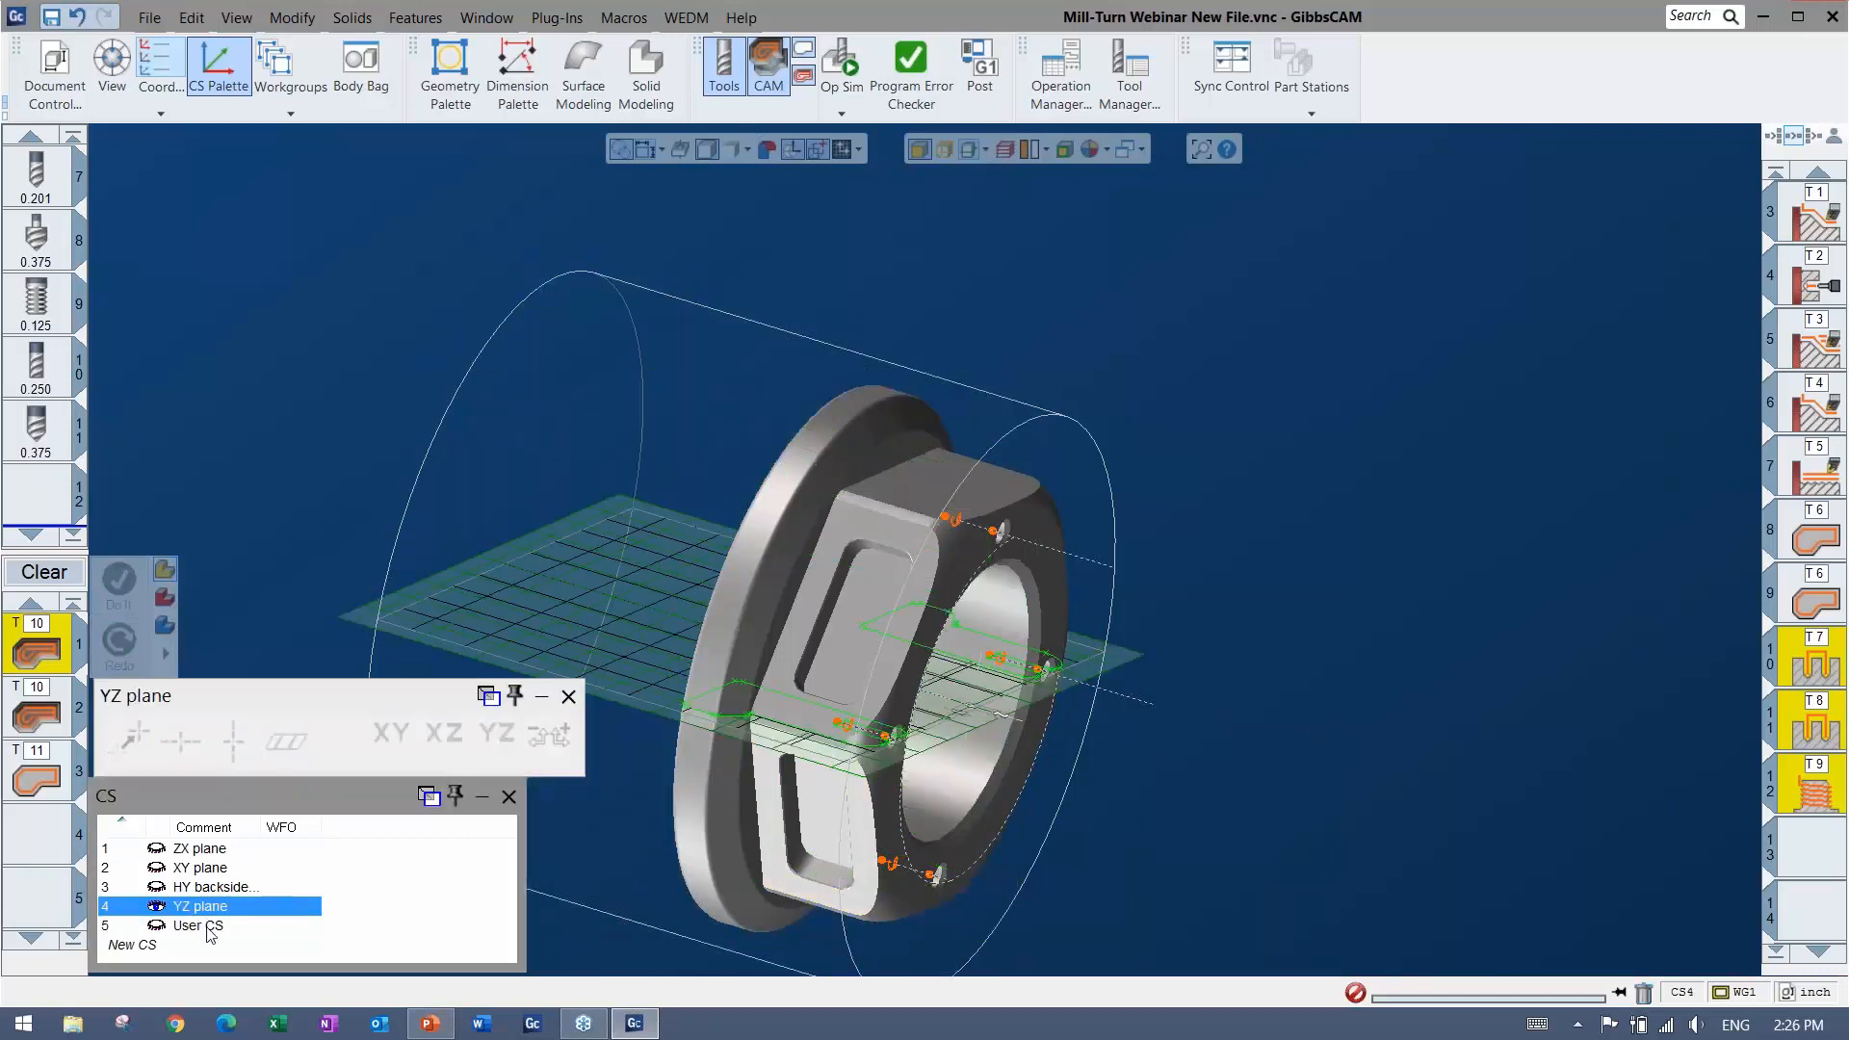
# Rename the new user coordinate system to Pocket, make it current, and close the coordinate system tools
pyautogui.click(210, 928)
pyautogui.click(210, 928)
pyautogui.write('Pocket')
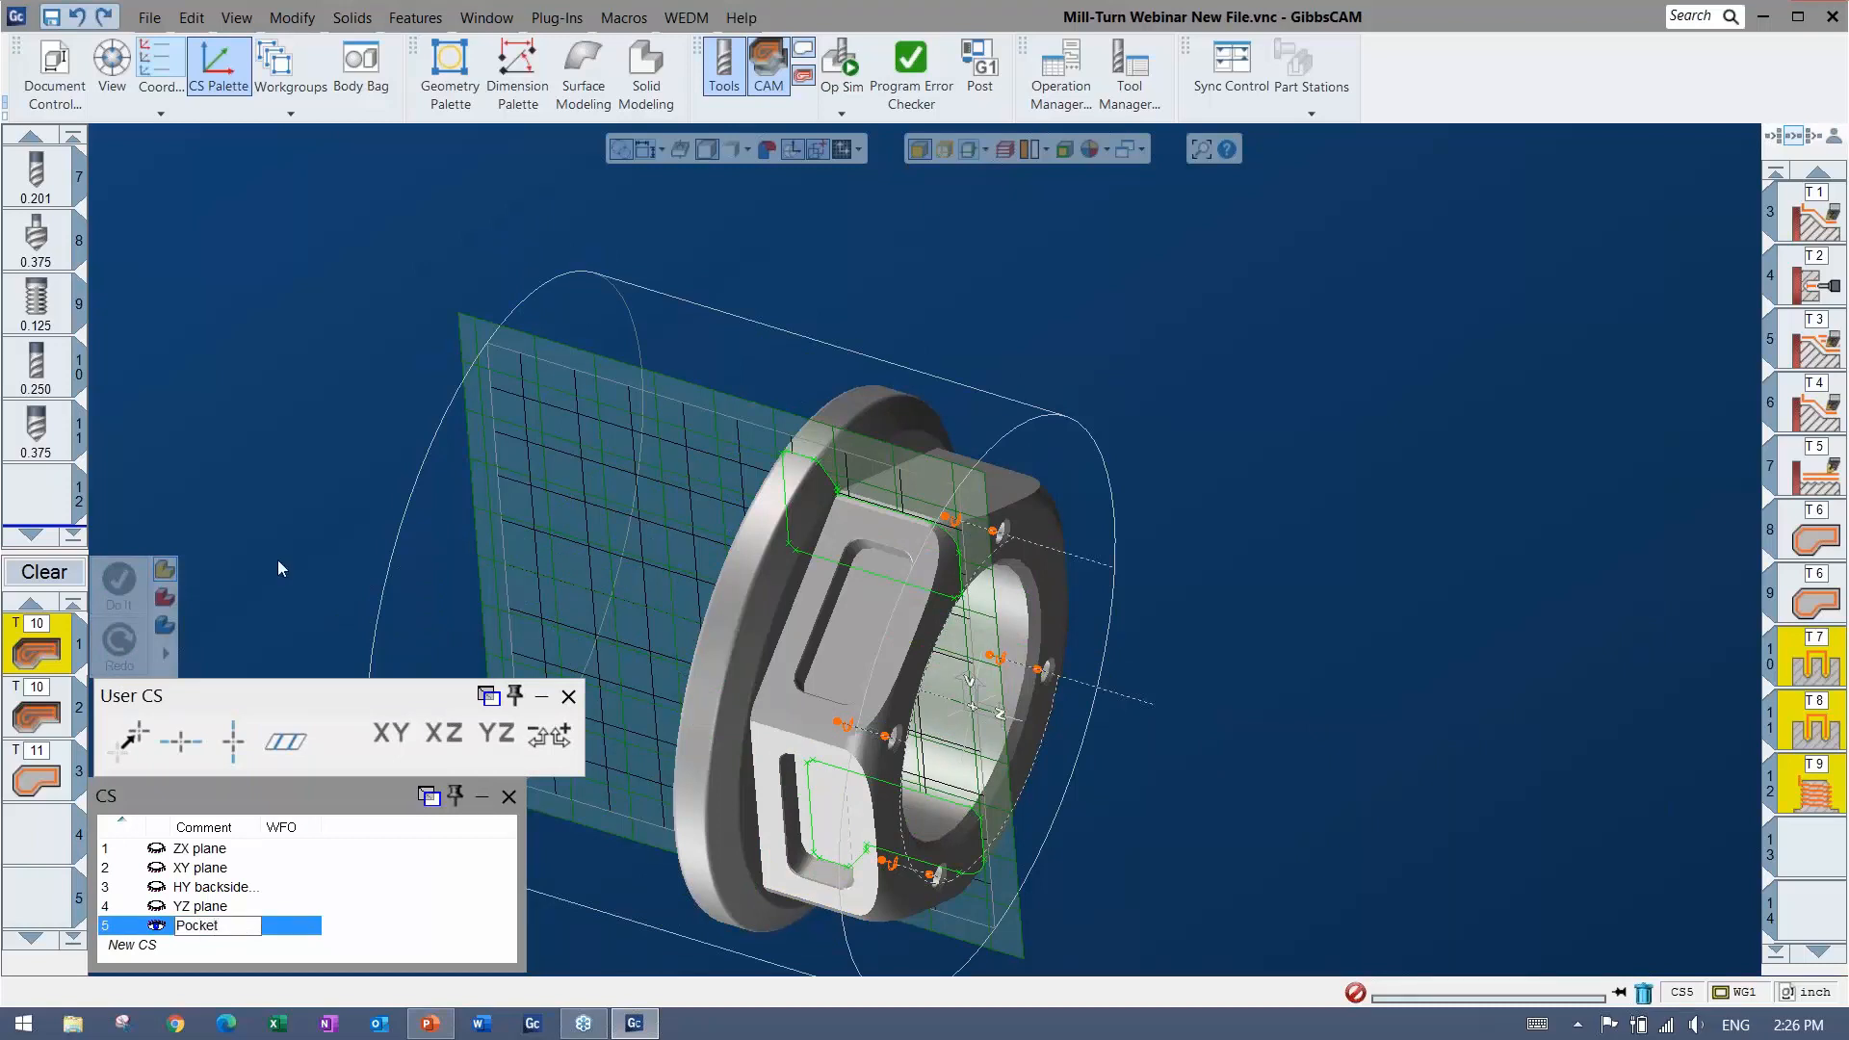
pyautogui.press('Return')
pyautogui.click(568, 696)
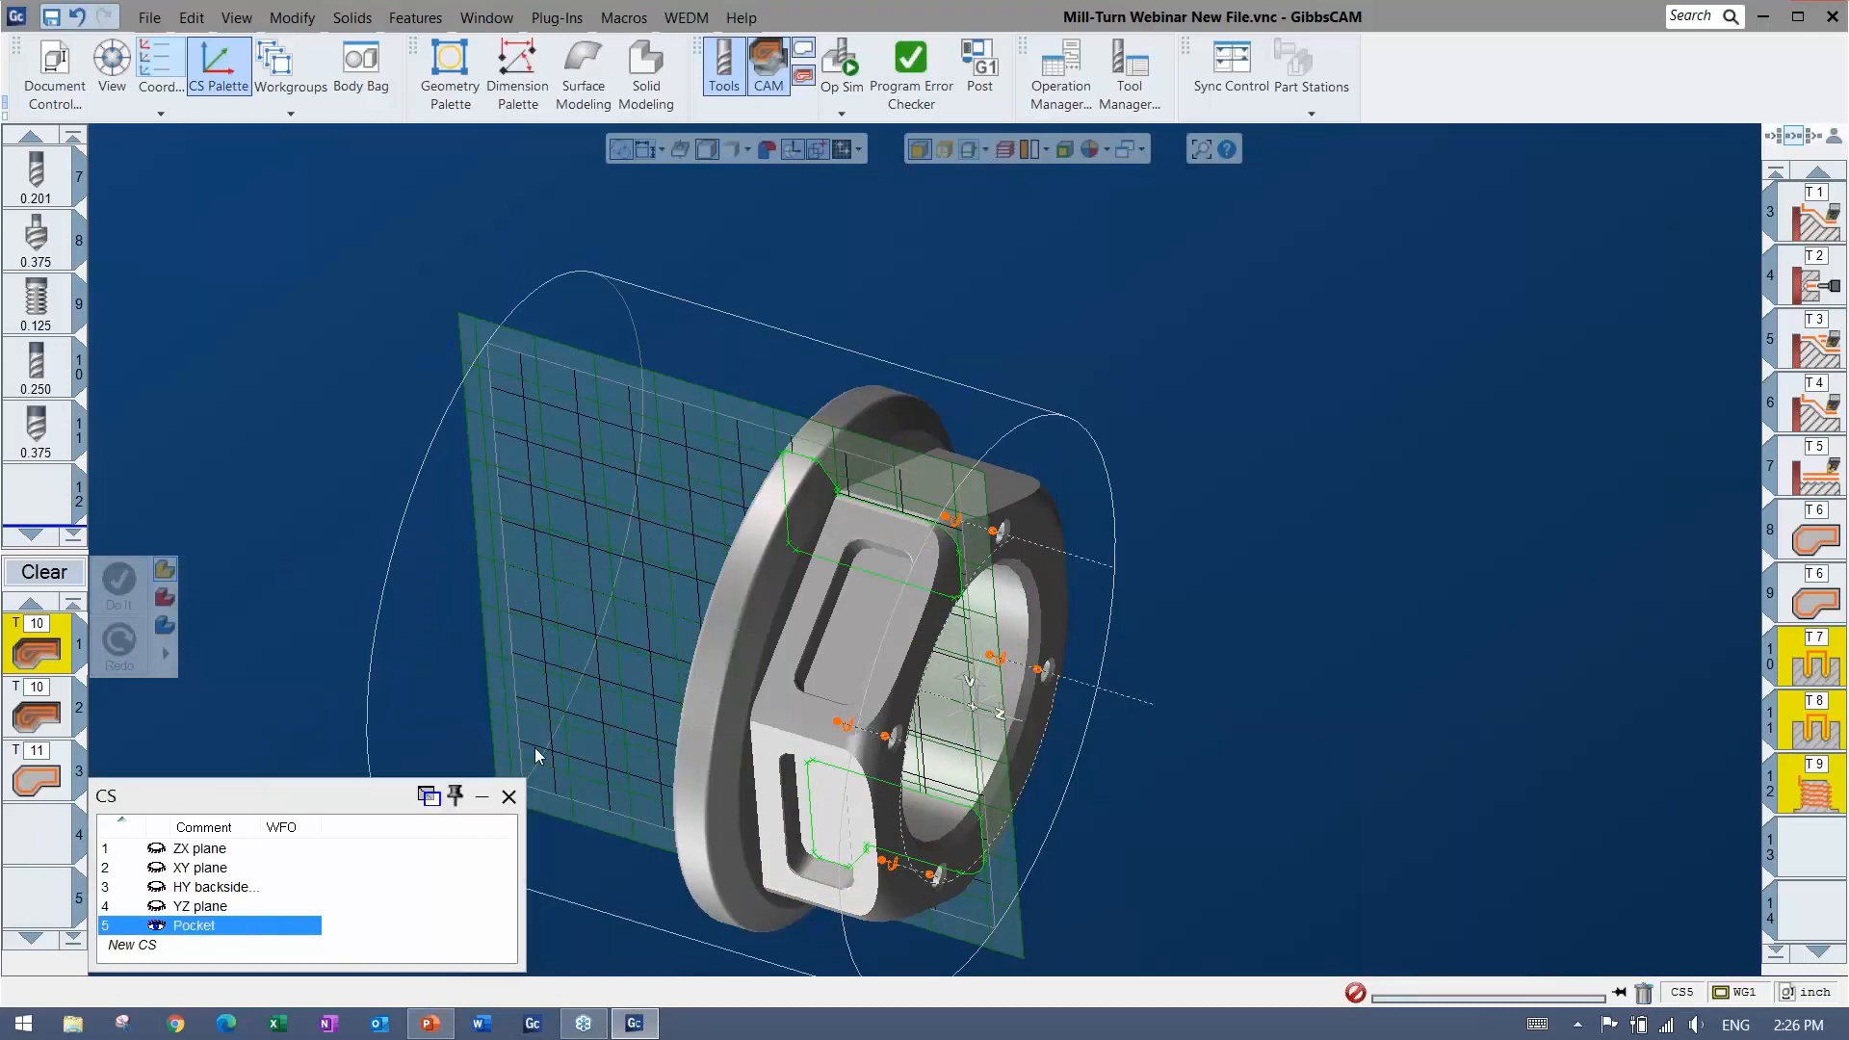
pyautogui.click(508, 797)
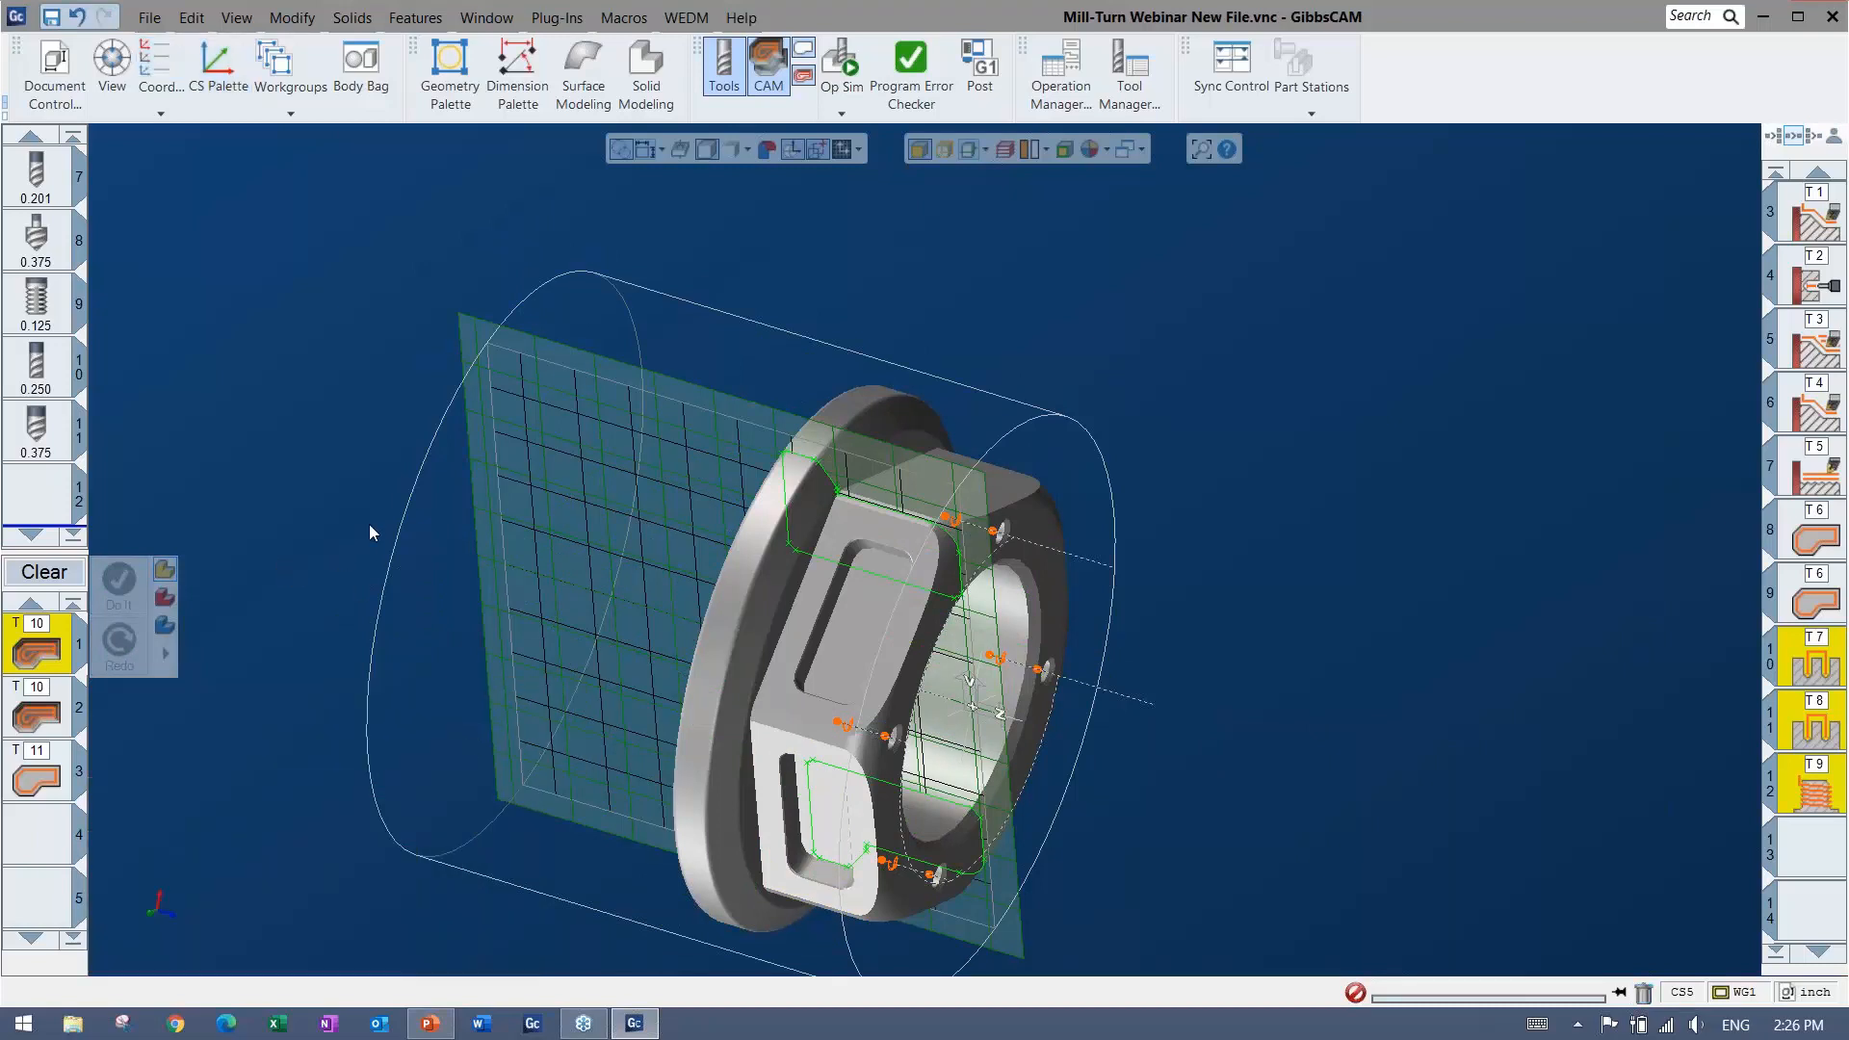
# Move the profiler plane outward until it cuts through the lower pocket and captures the pocket's outline
pyautogui.click(915, 456)
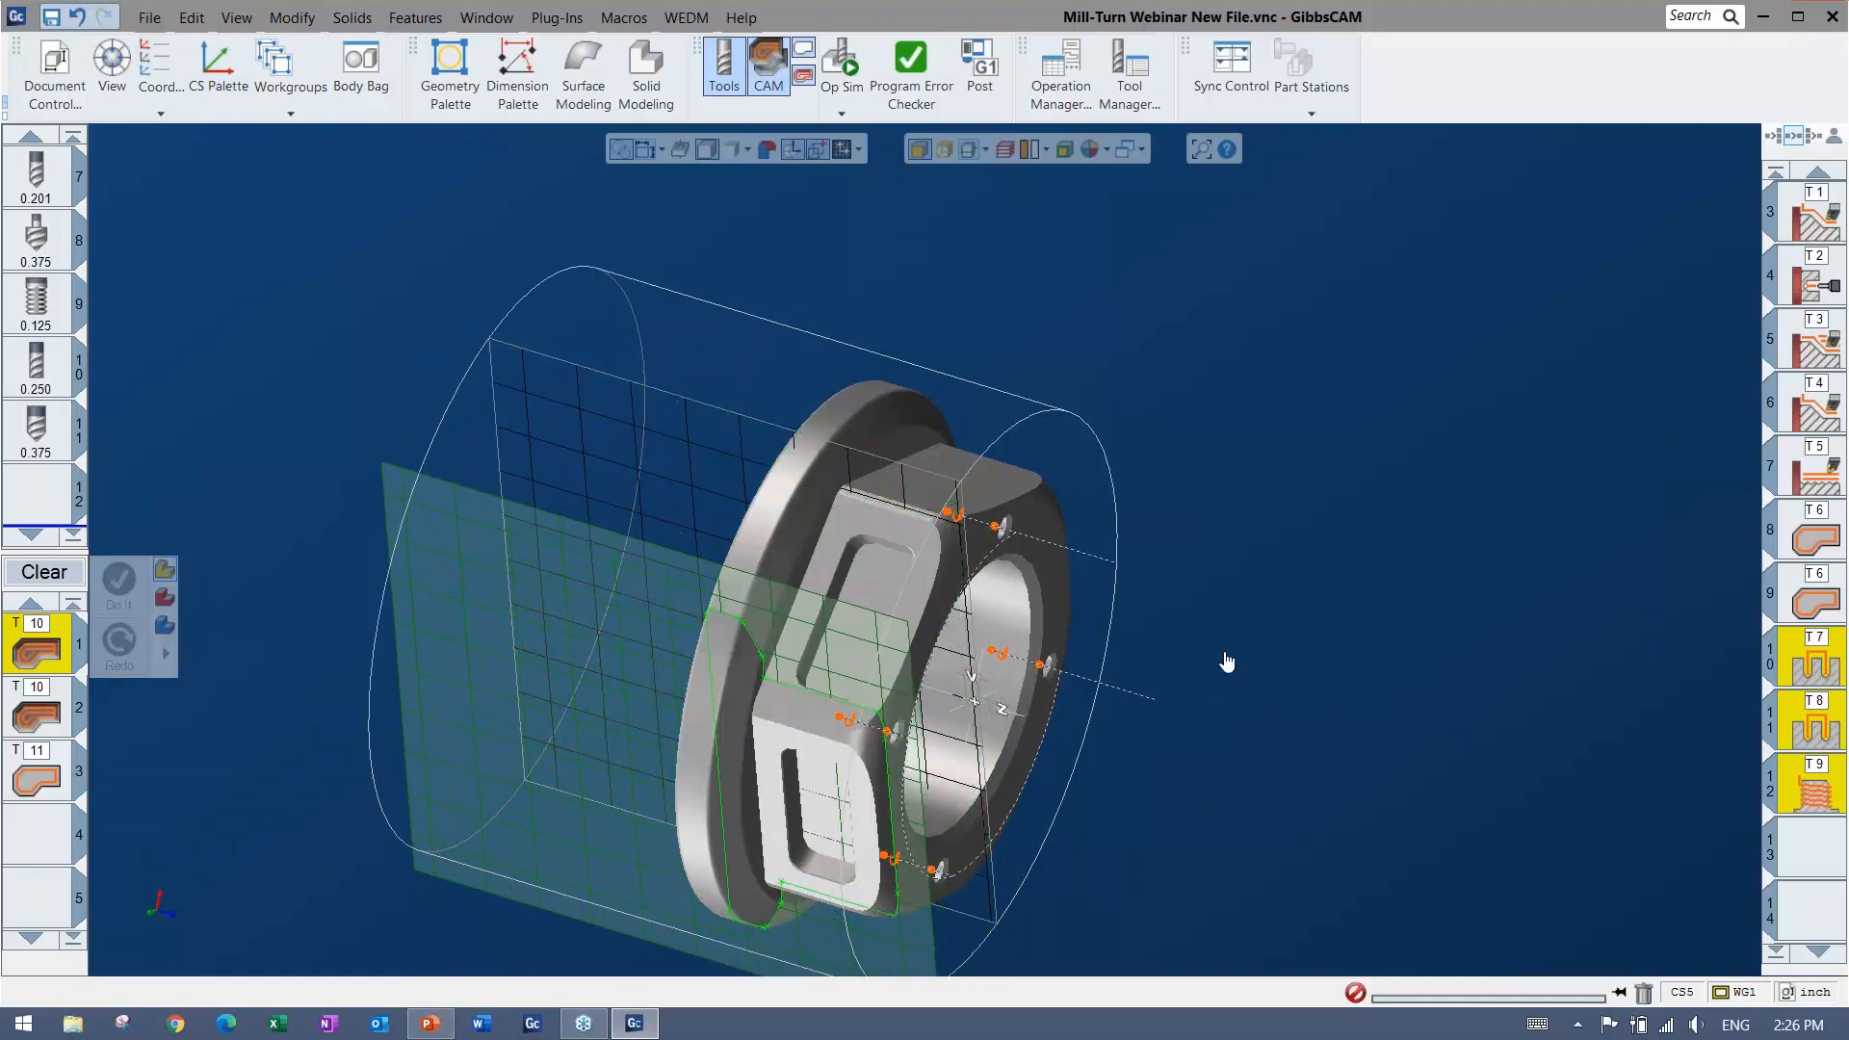
pyautogui.moveTo(1226, 662); pyautogui.dragTo(1232, 586, button='middle')
pyautogui.moveTo(864, 423); pyautogui.dragTo(858, 430)
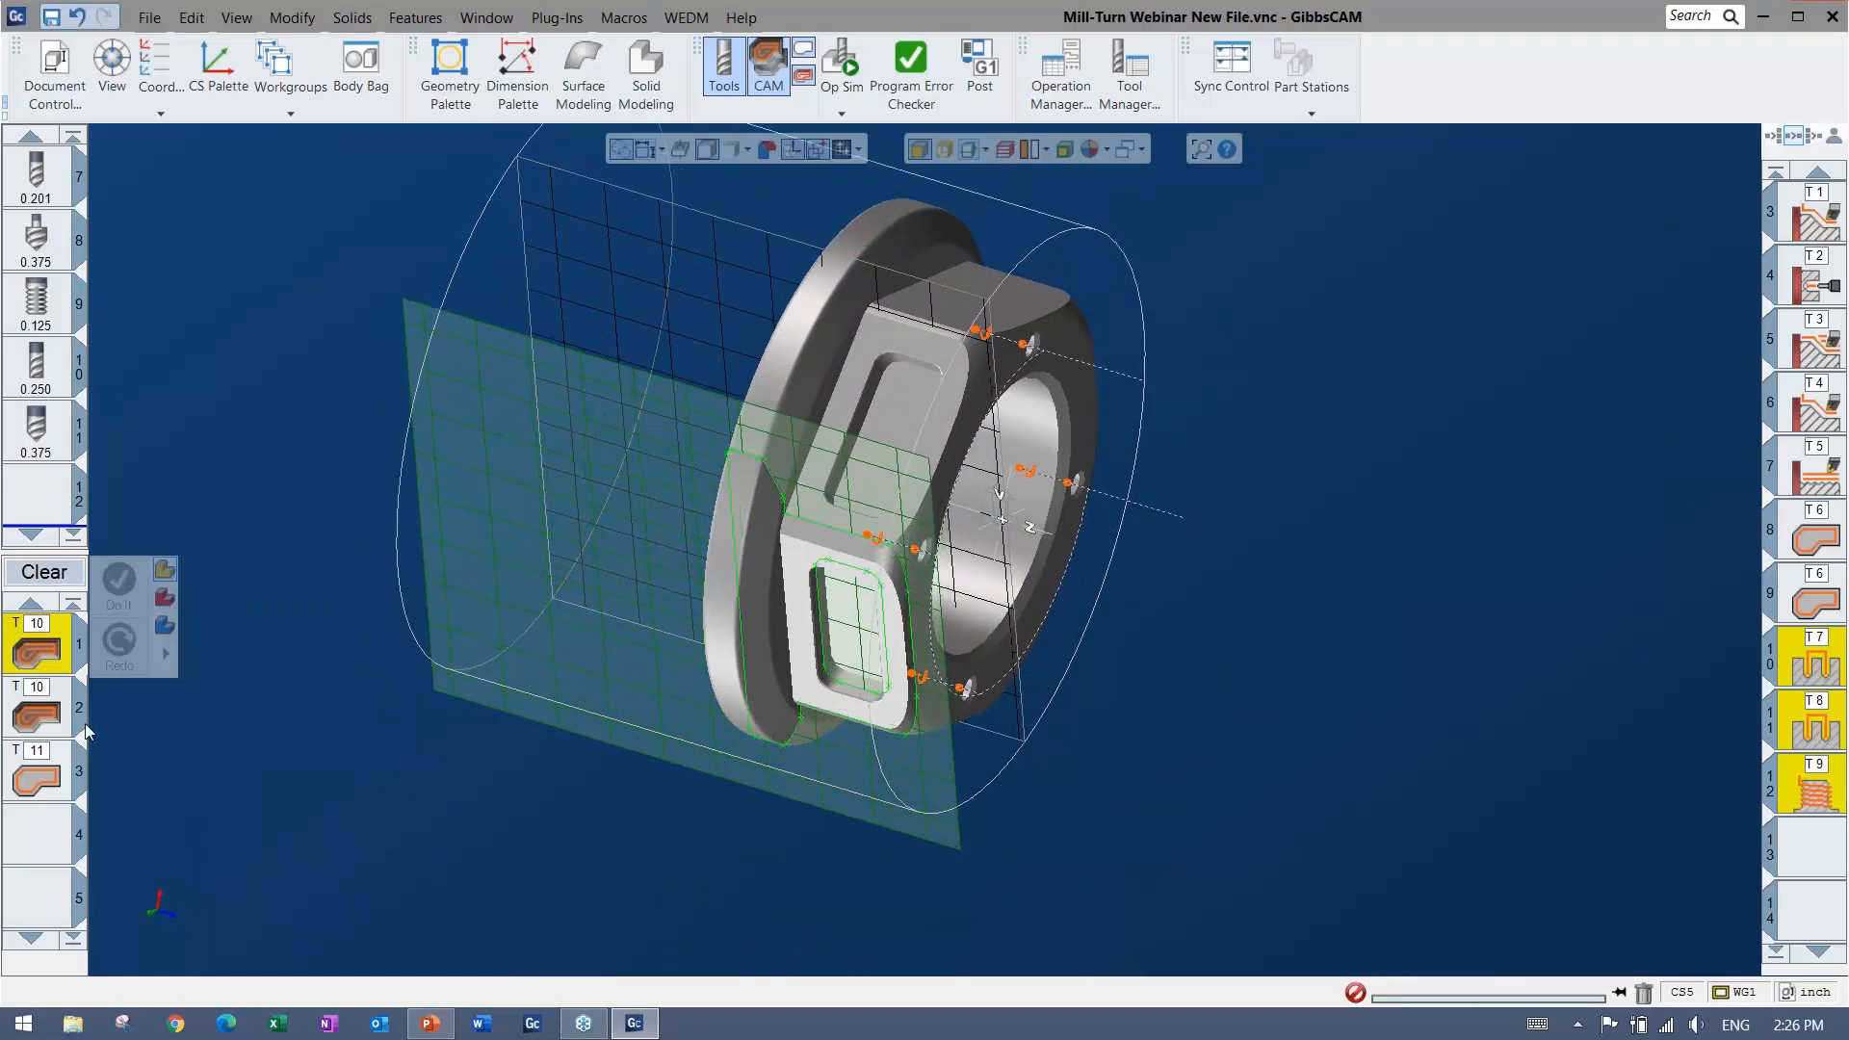
# Set the first roughing process to machining CS 5: Pocket with 0 duplicates, and generate the pocket operations
pyautogui.doubleClick(37, 650)
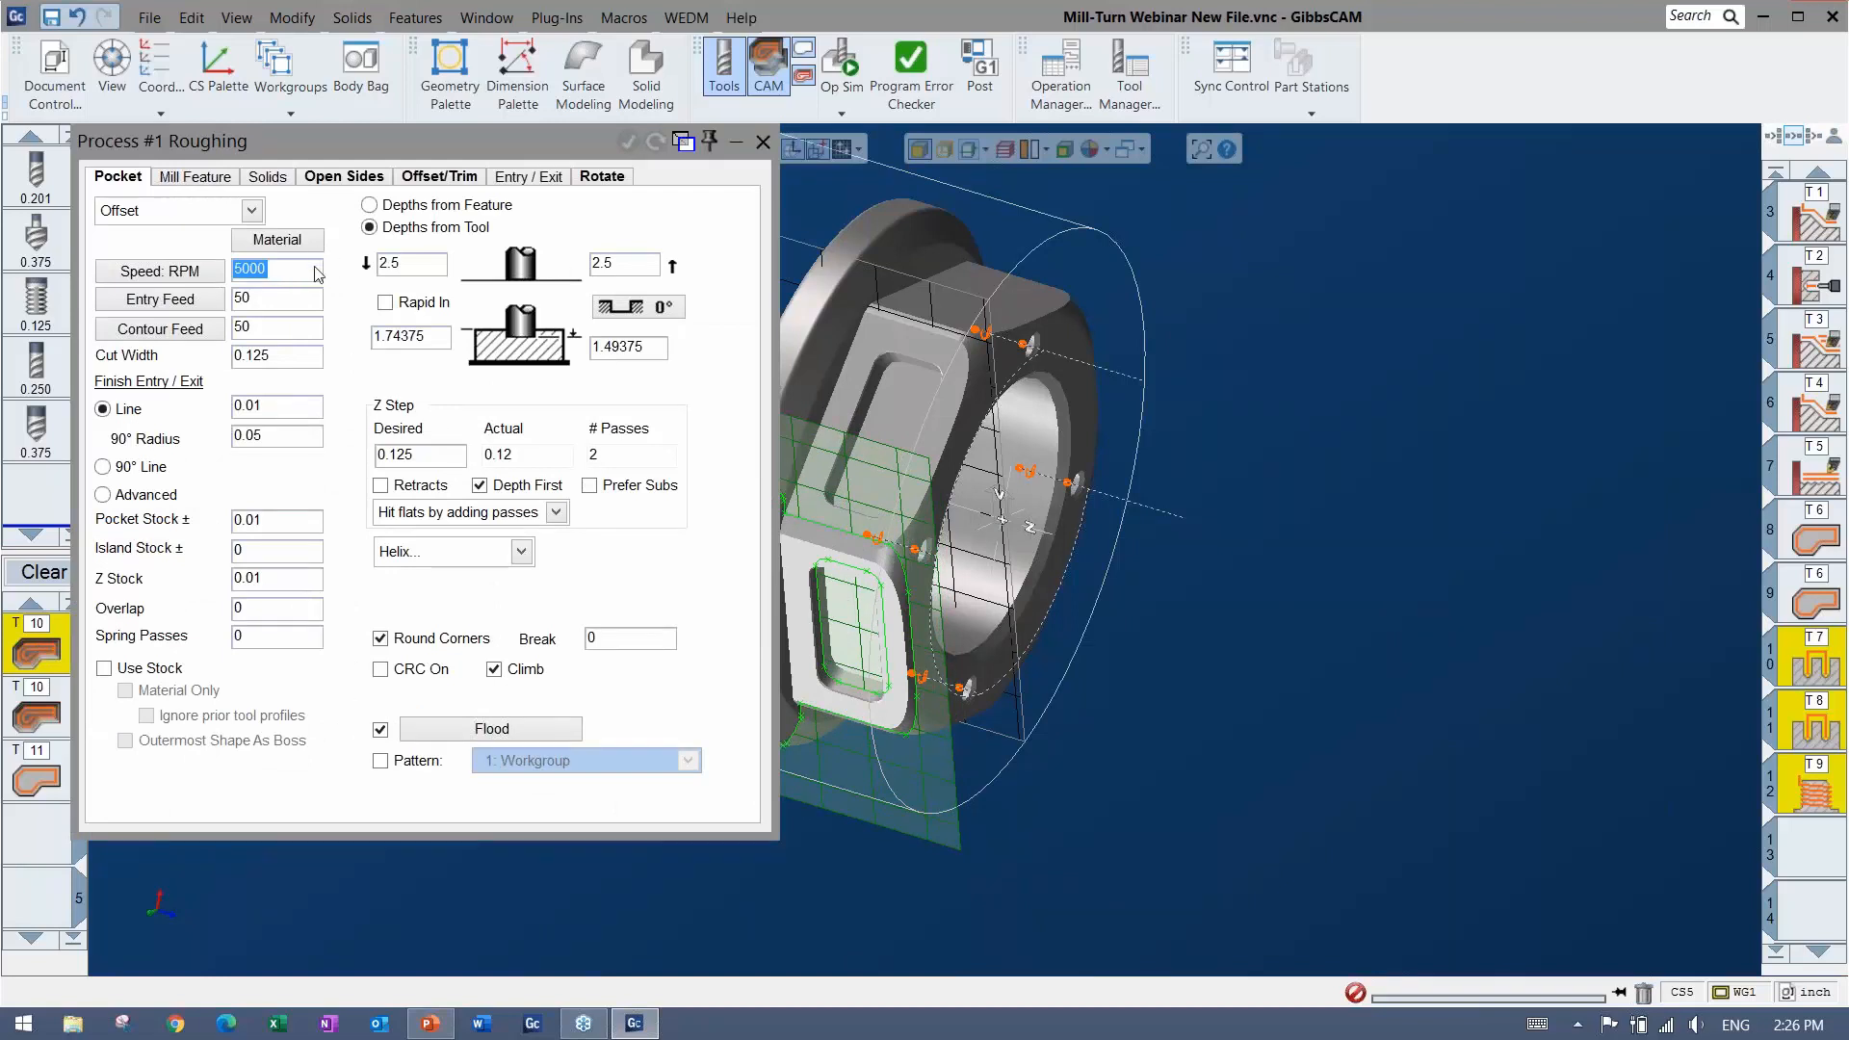
pyautogui.click(602, 176)
pyautogui.click(358, 217)
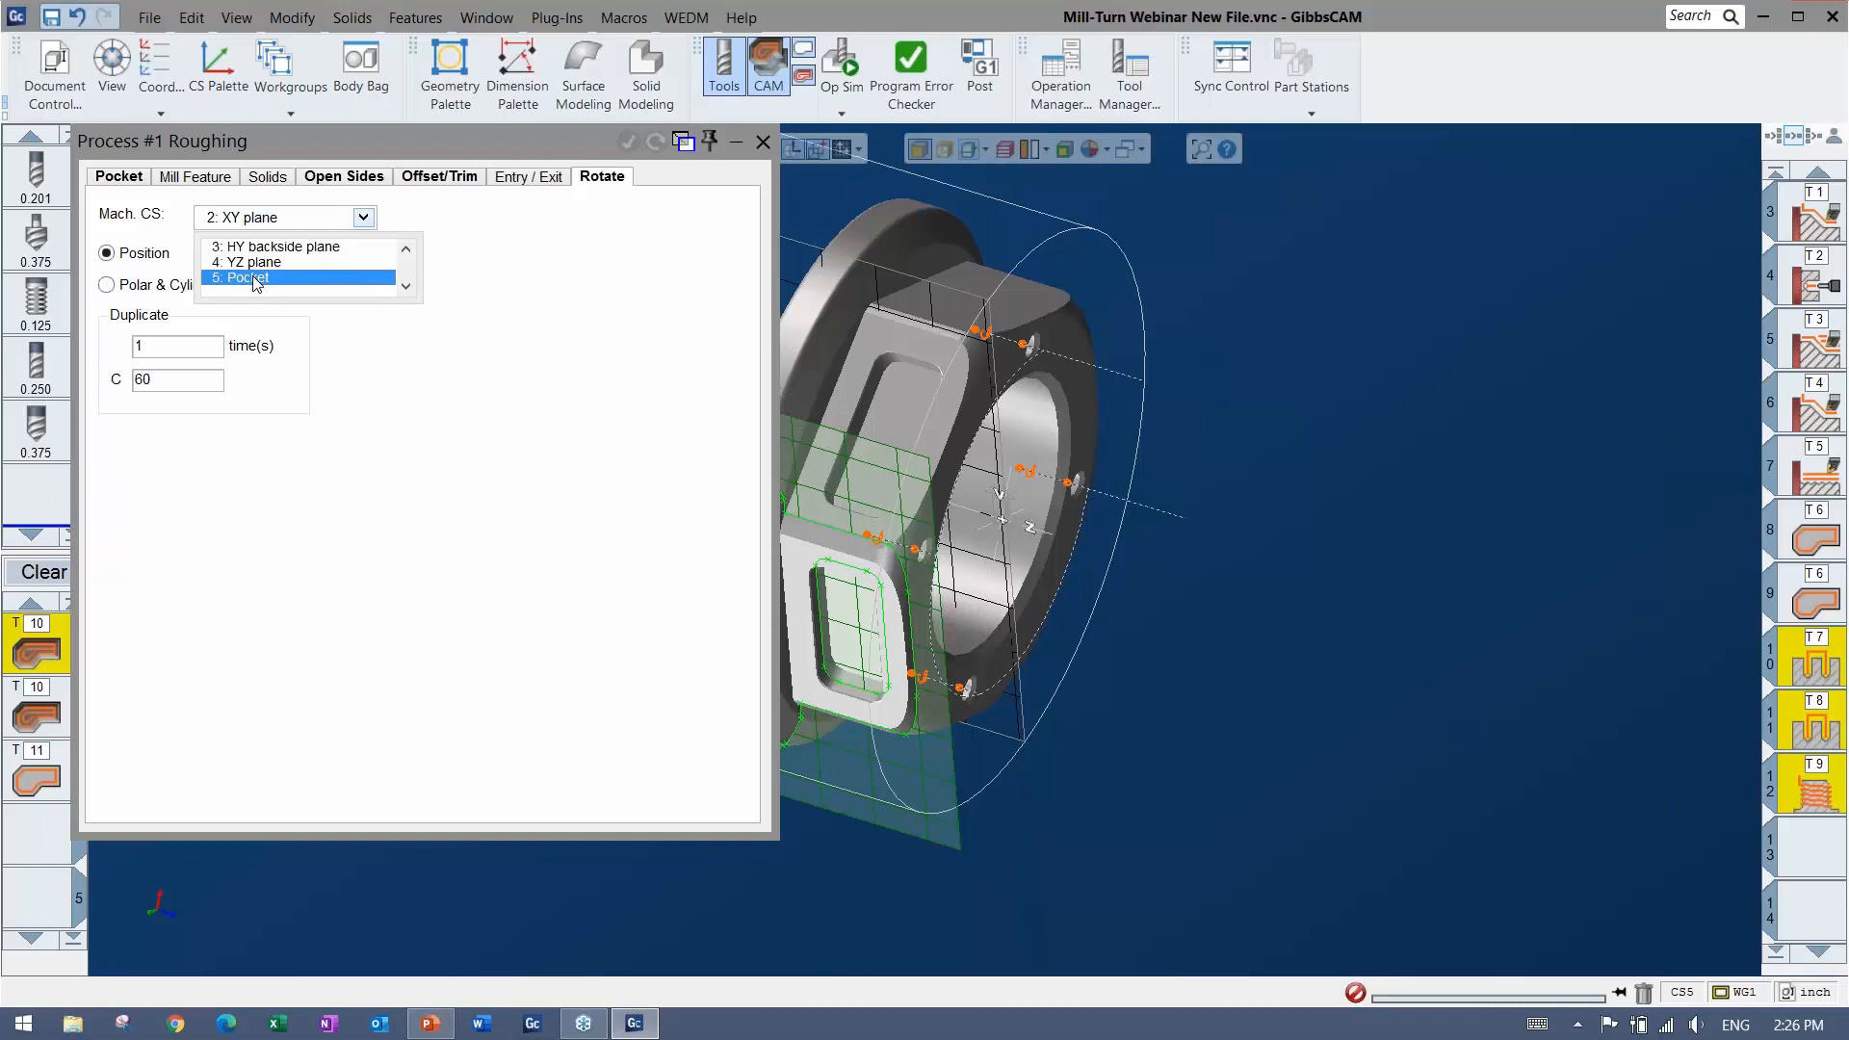
pyautogui.click(245, 278)
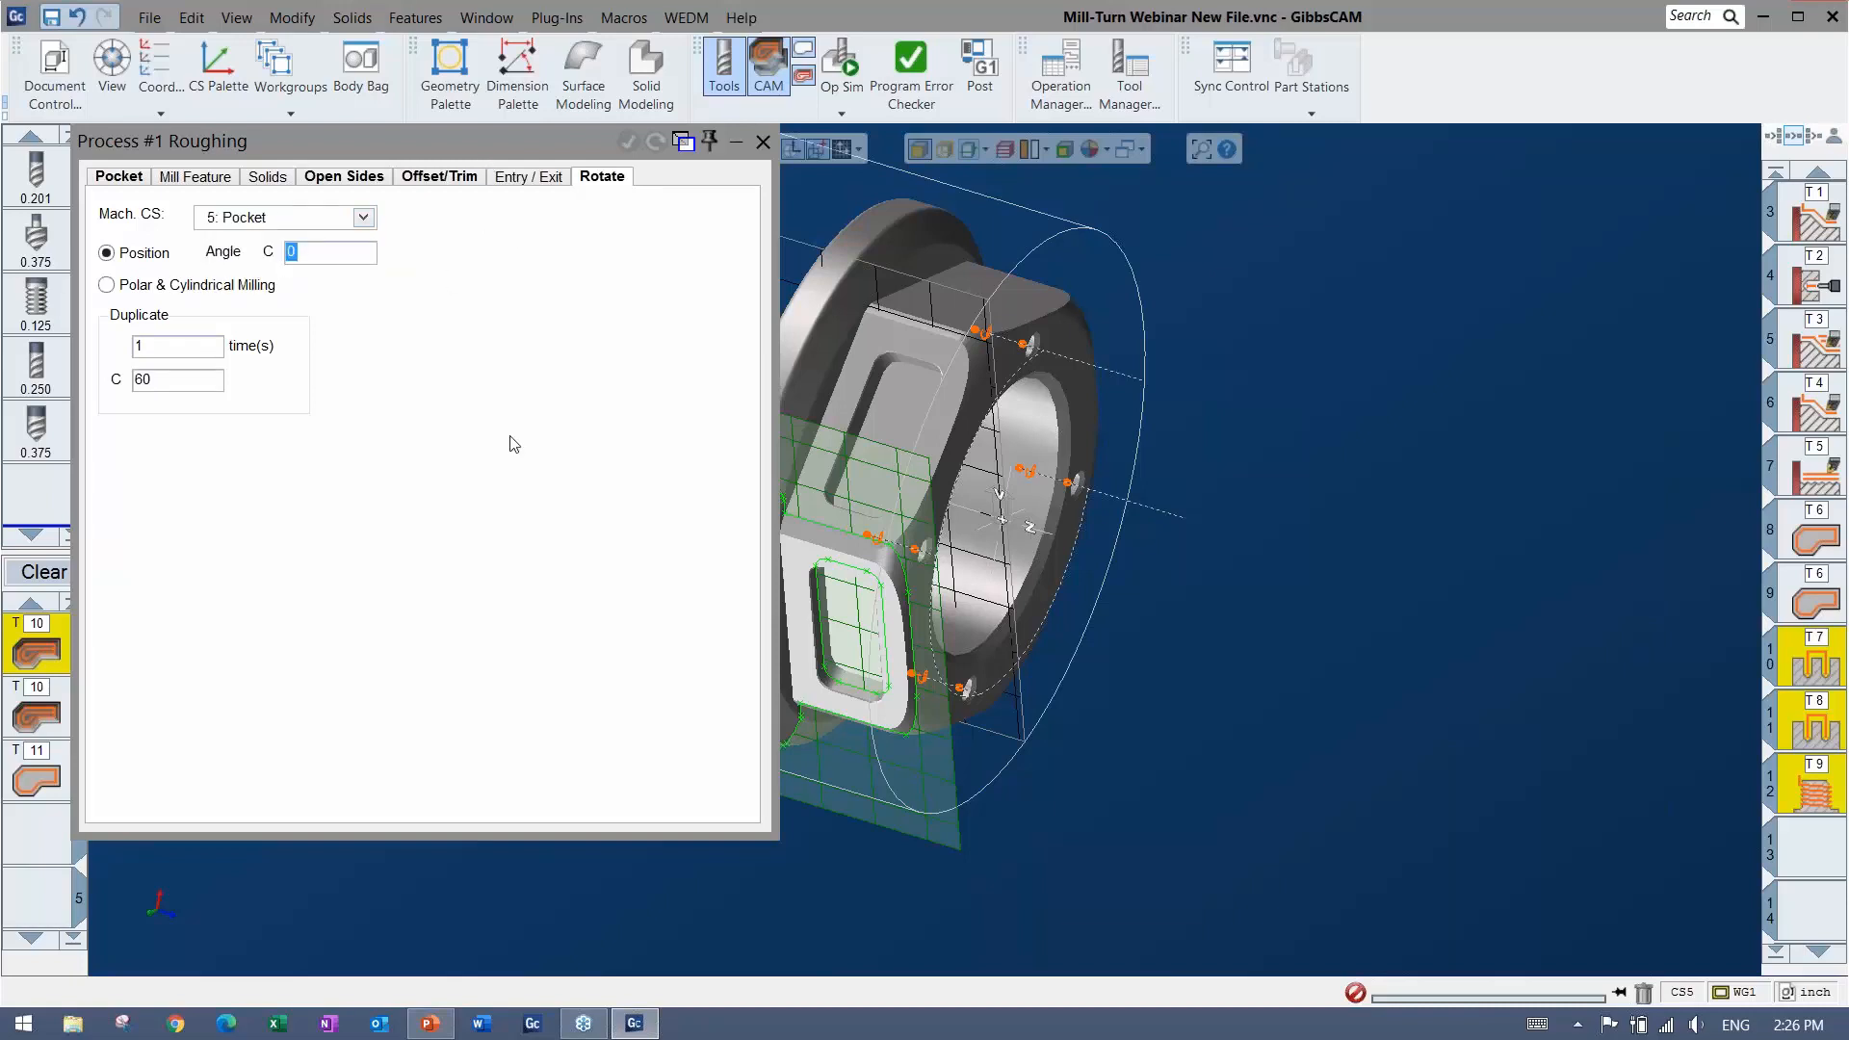
pyautogui.moveTo(148, 348)
pyautogui.mouseDown()
pyautogui.moveTo(115, 349)
pyautogui.moveTo(120, 377)
pyautogui.moveTo(113, 350)
pyautogui.mouseUp()
pyautogui.write('0')
pyautogui.press('Tab')
pyautogui.click(630, 145)
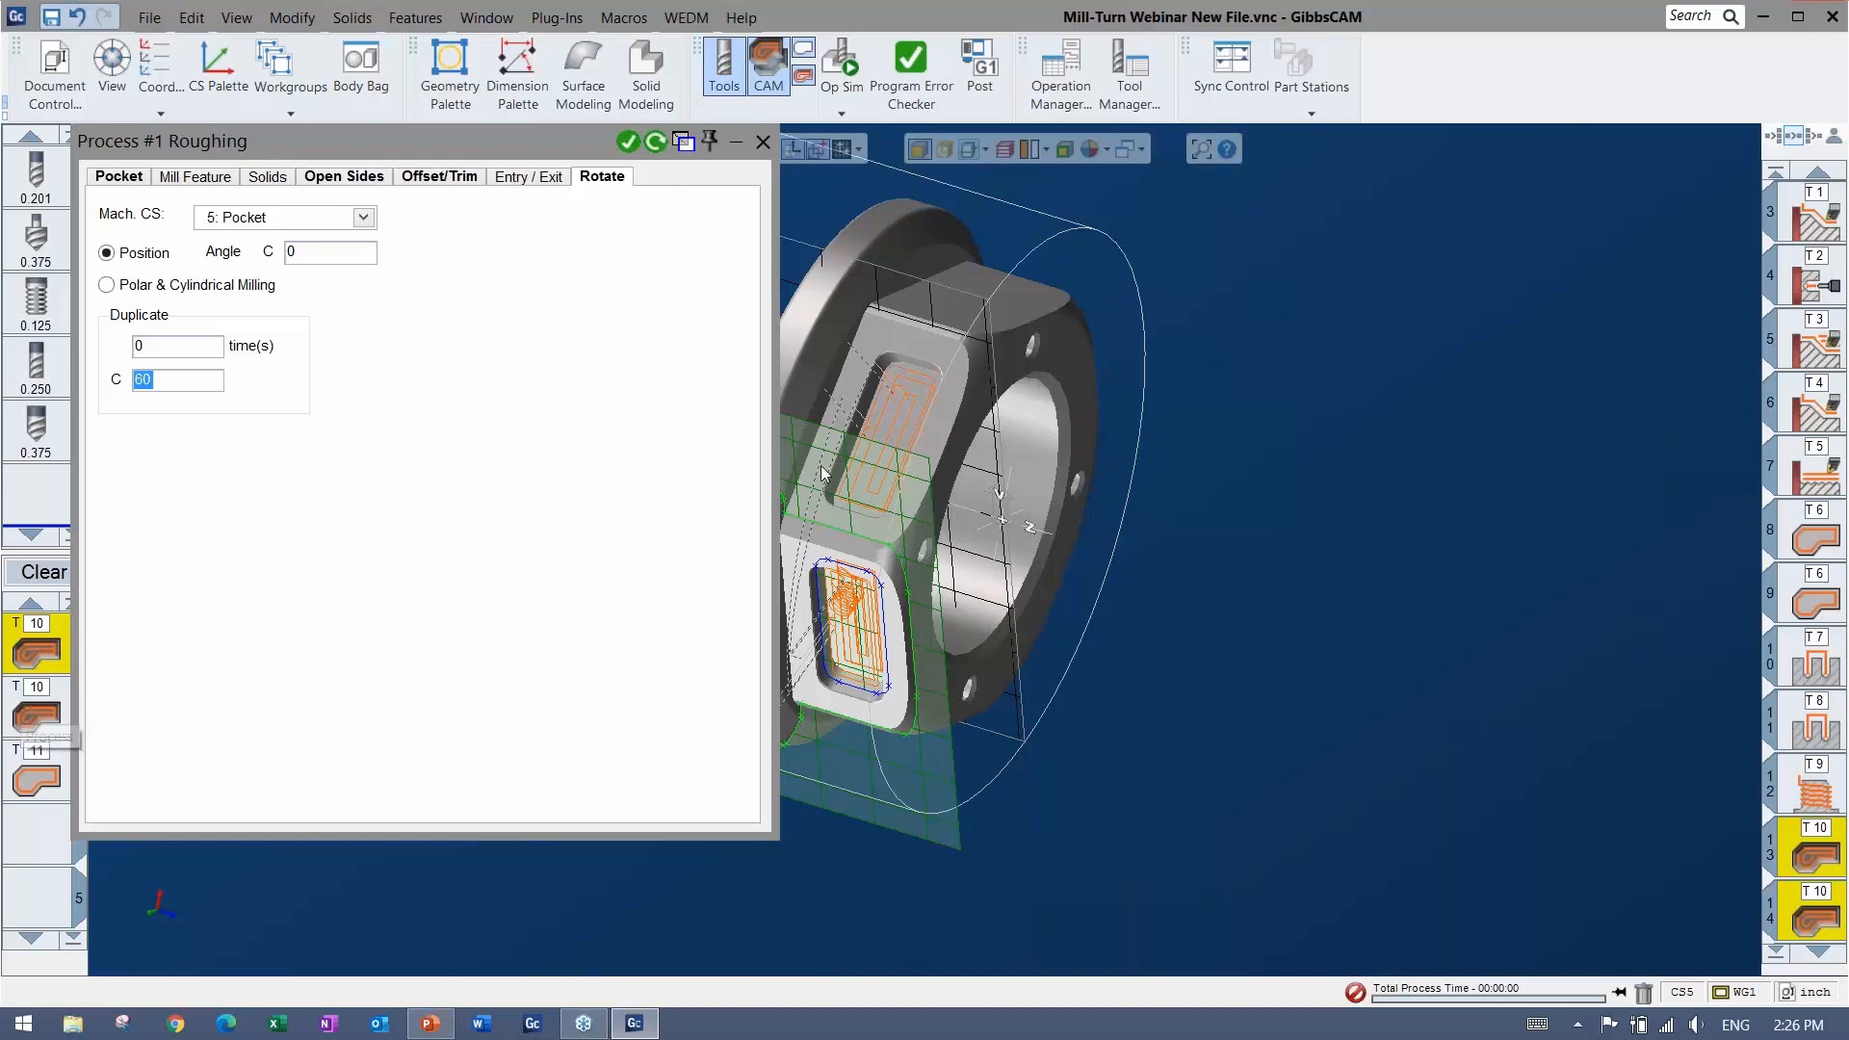
# Set the rotation duplicates to 0 times in the second roughing process and in the contour process
pyautogui.click(33, 715)
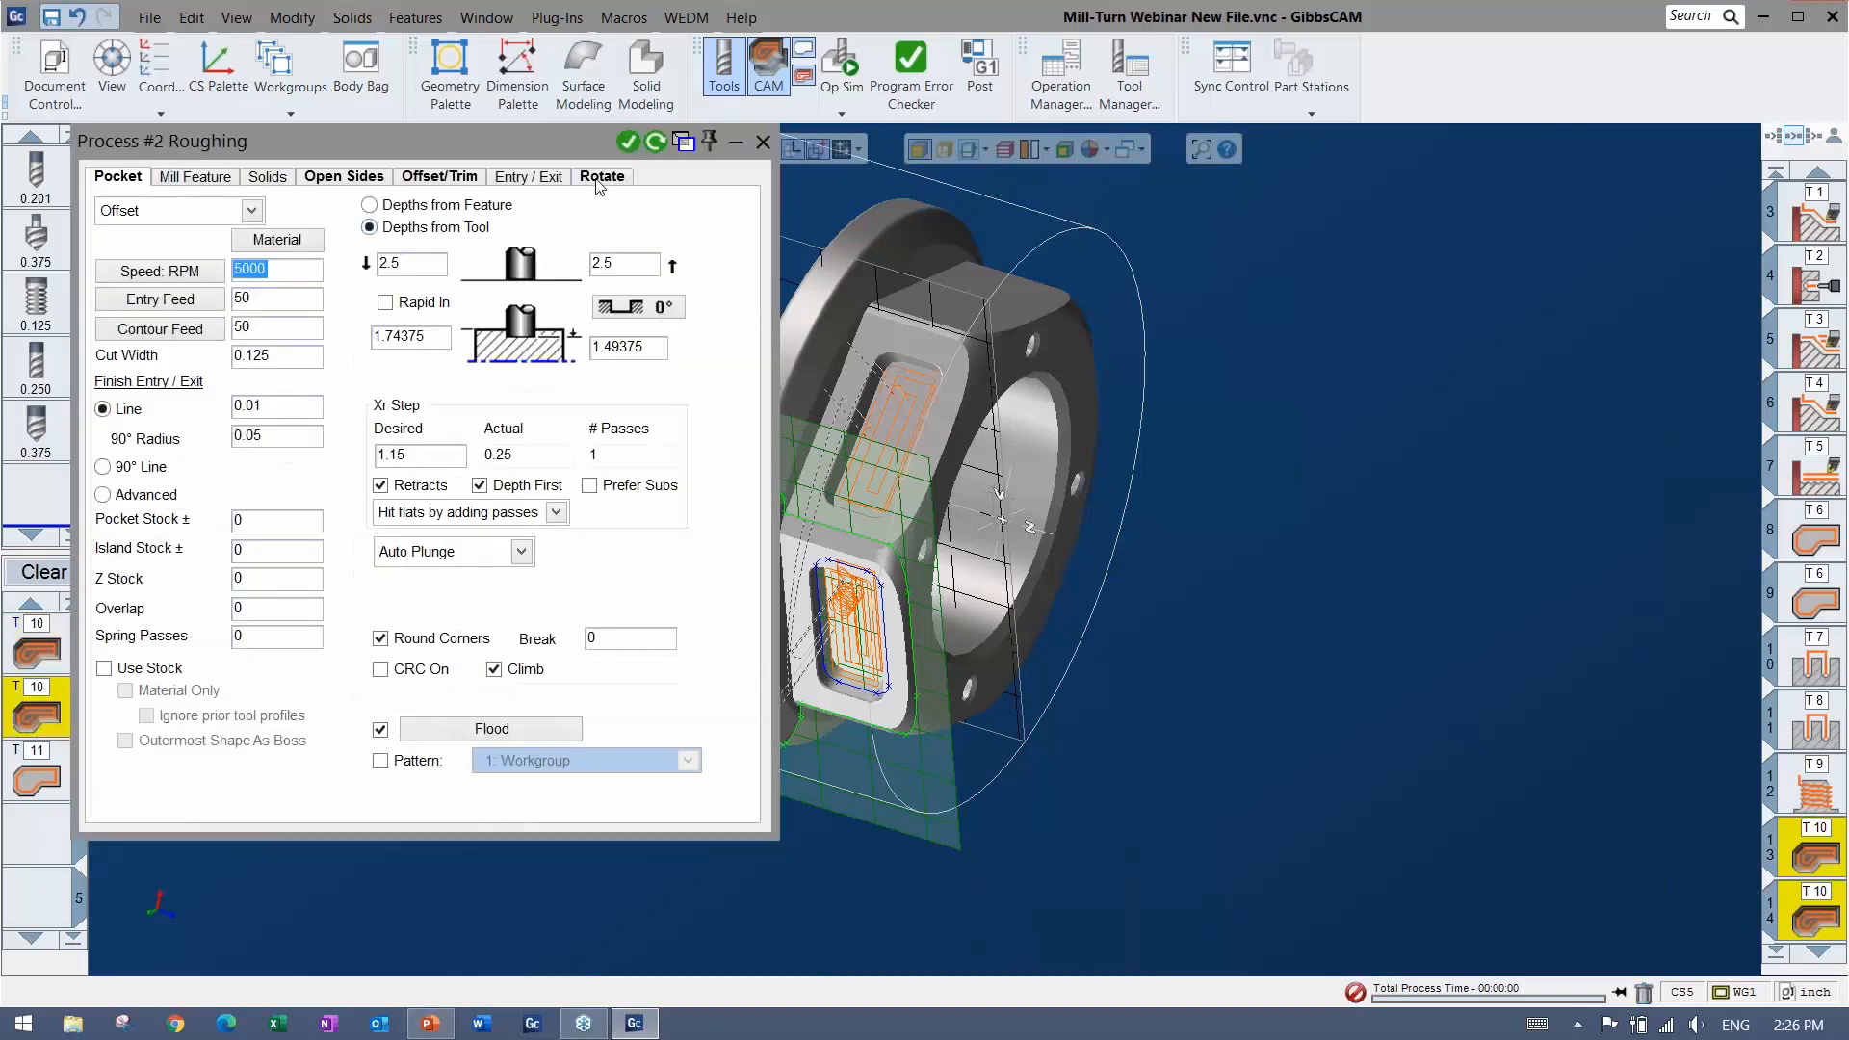
pyautogui.click(601, 176)
pyautogui.doubleClick(137, 347)
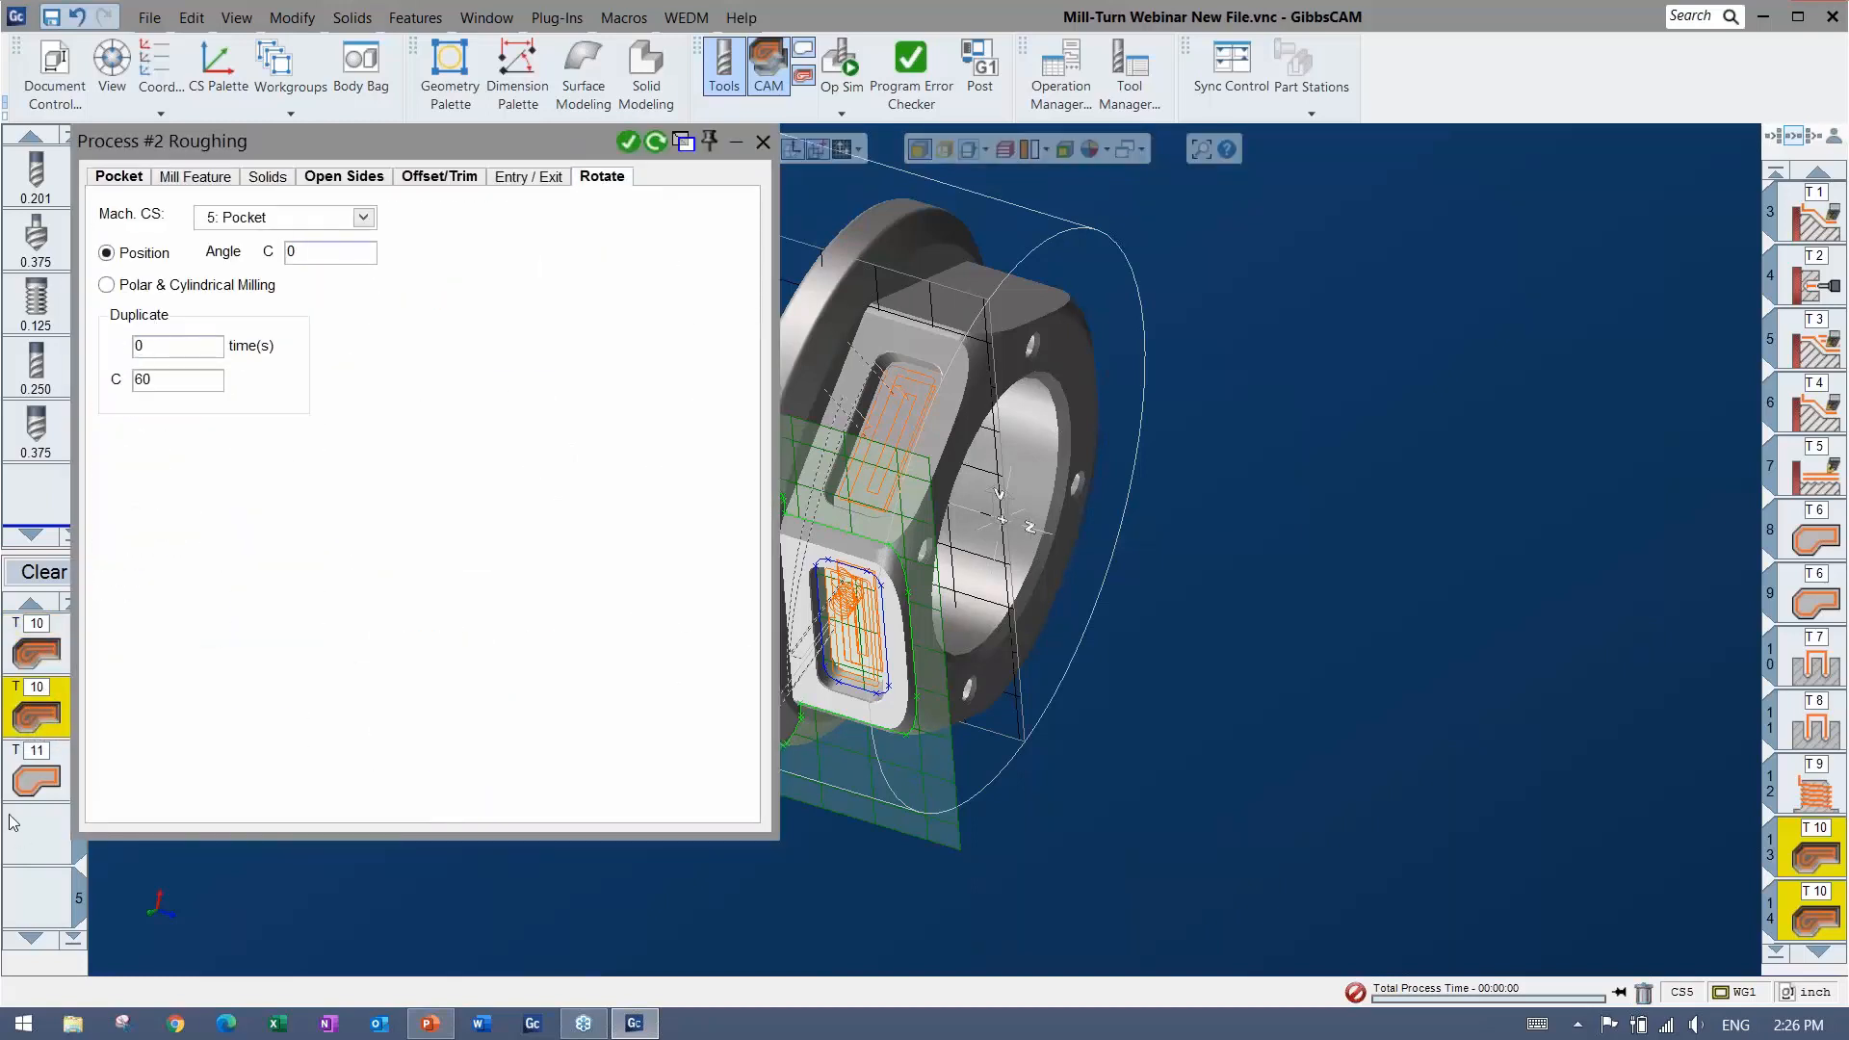
pyautogui.click(36, 778)
pyautogui.click(573, 176)
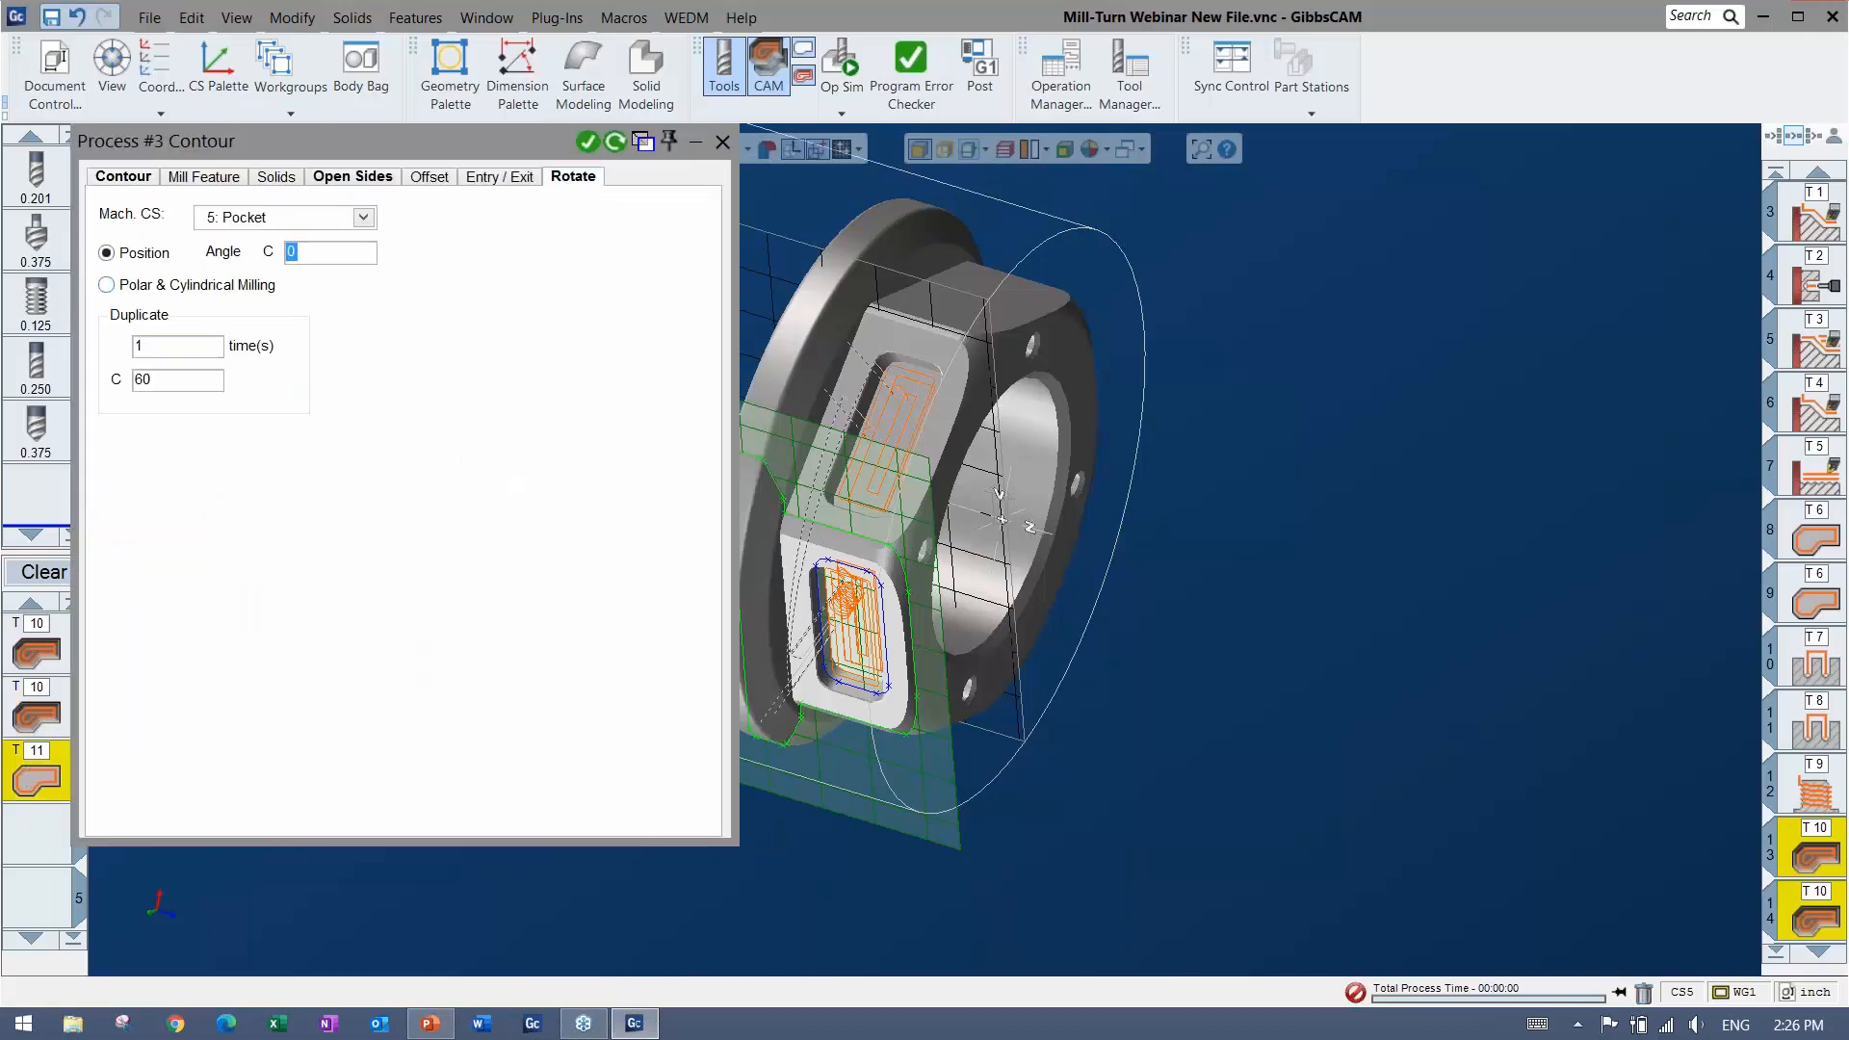
pyautogui.doubleClick(137, 346)
pyautogui.write('0')
pyautogui.moveTo(144, 346); pyautogui.dragTo(122, 343)
# Set the rotation duplicates to 1 time in both roughing processes and the contour process, and regenerate the pocket operations
pyautogui.doubleClick(50, 643)
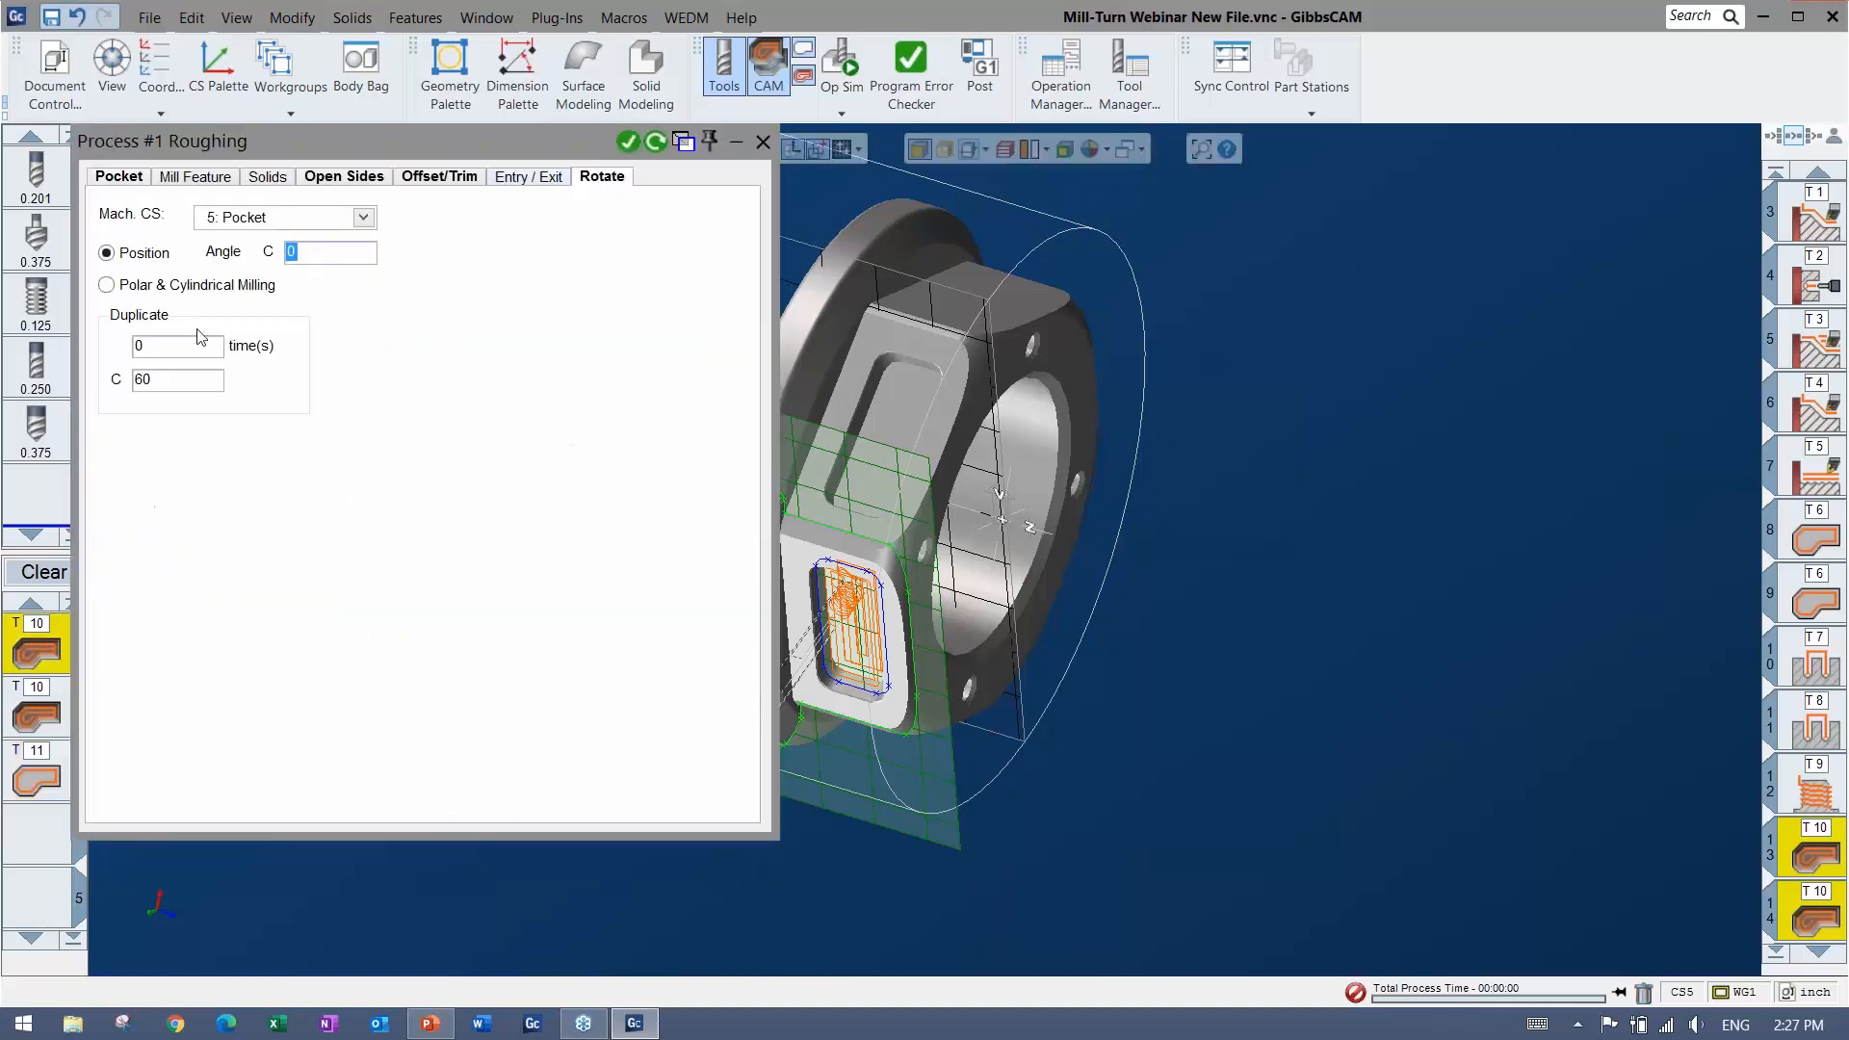
pyautogui.click(48, 713)
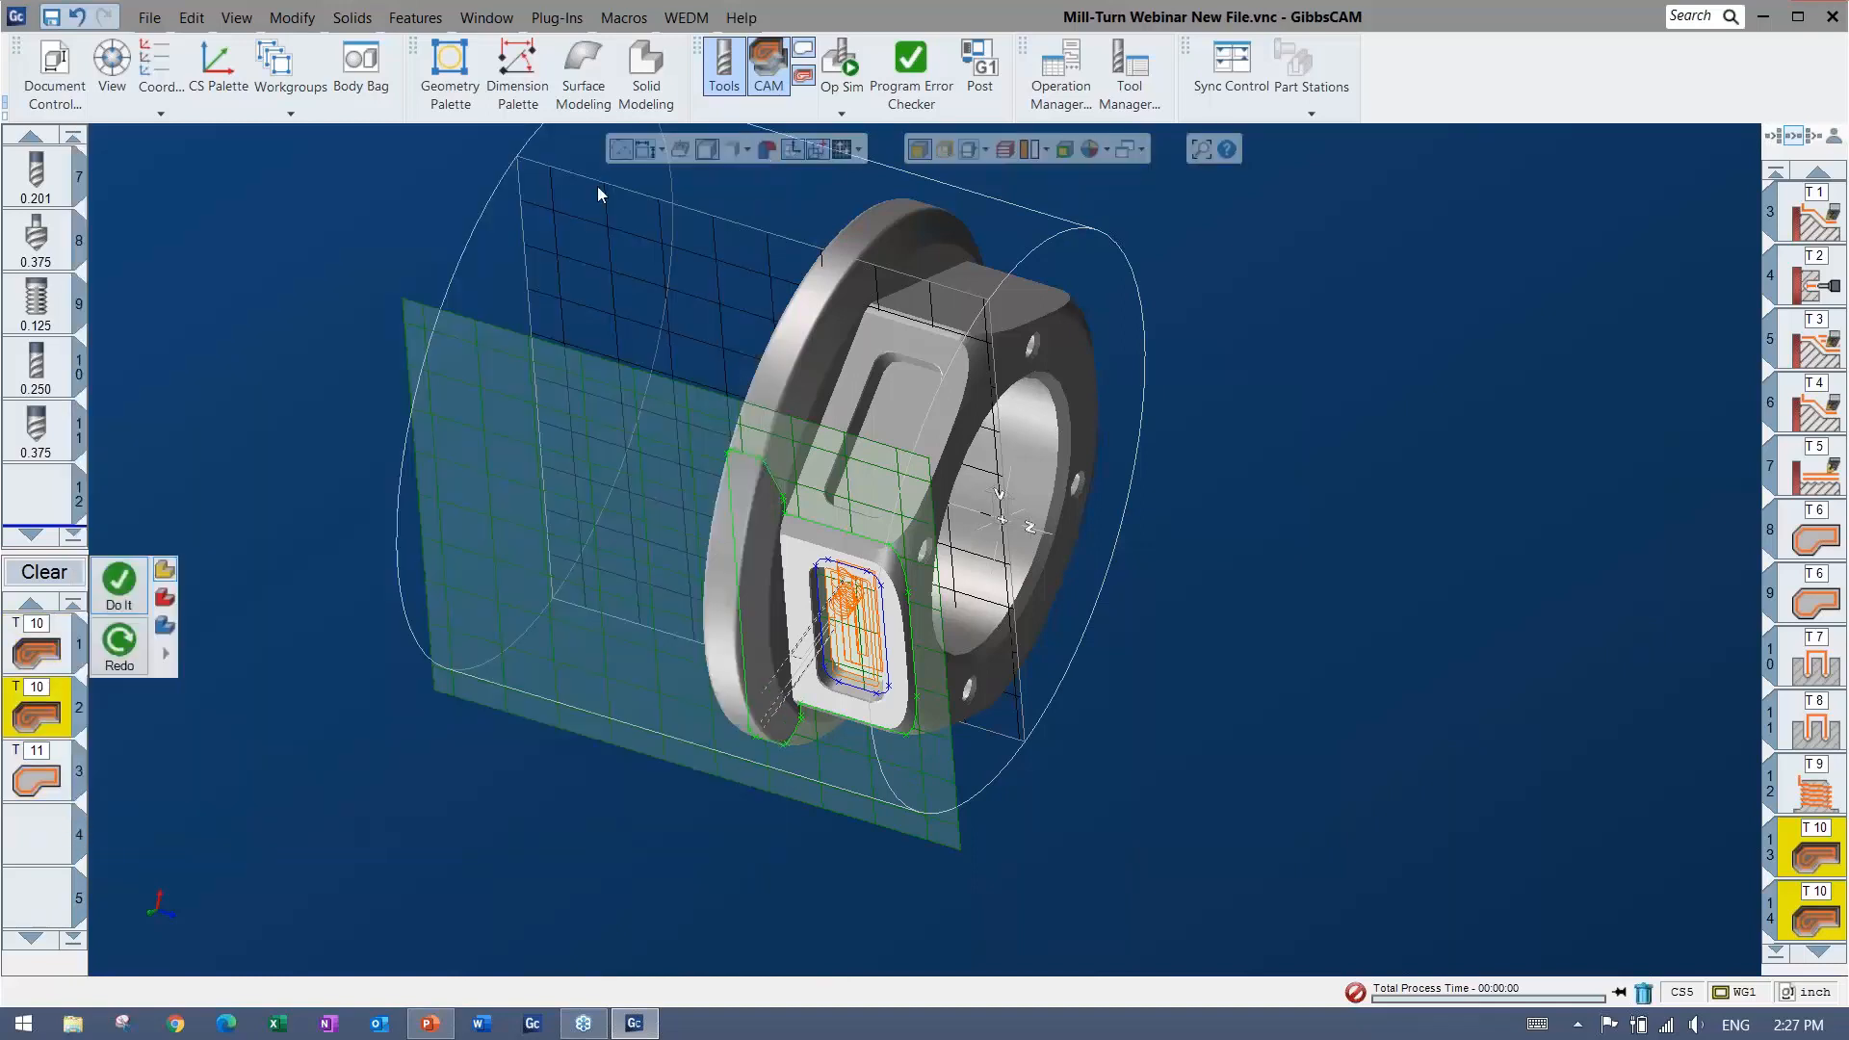
pyautogui.click(599, 178)
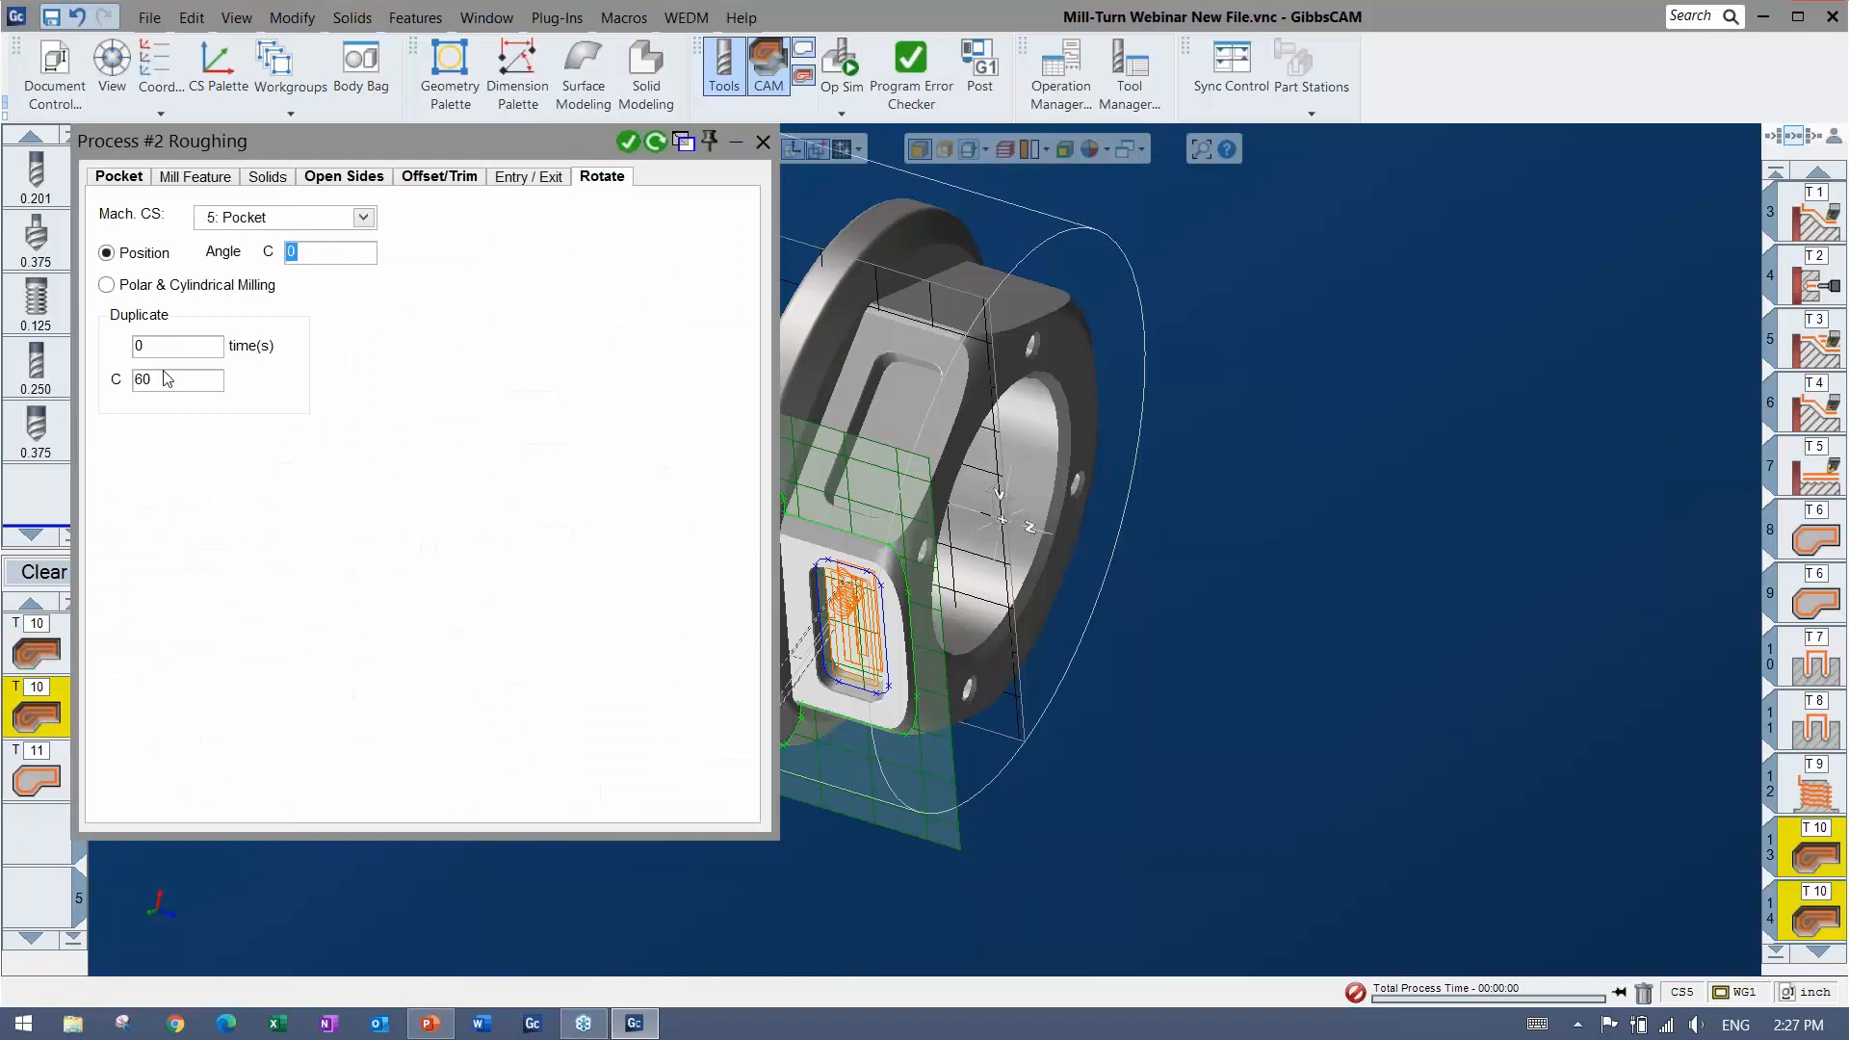
pyautogui.doubleClick(51, 768)
pyautogui.click(572, 176)
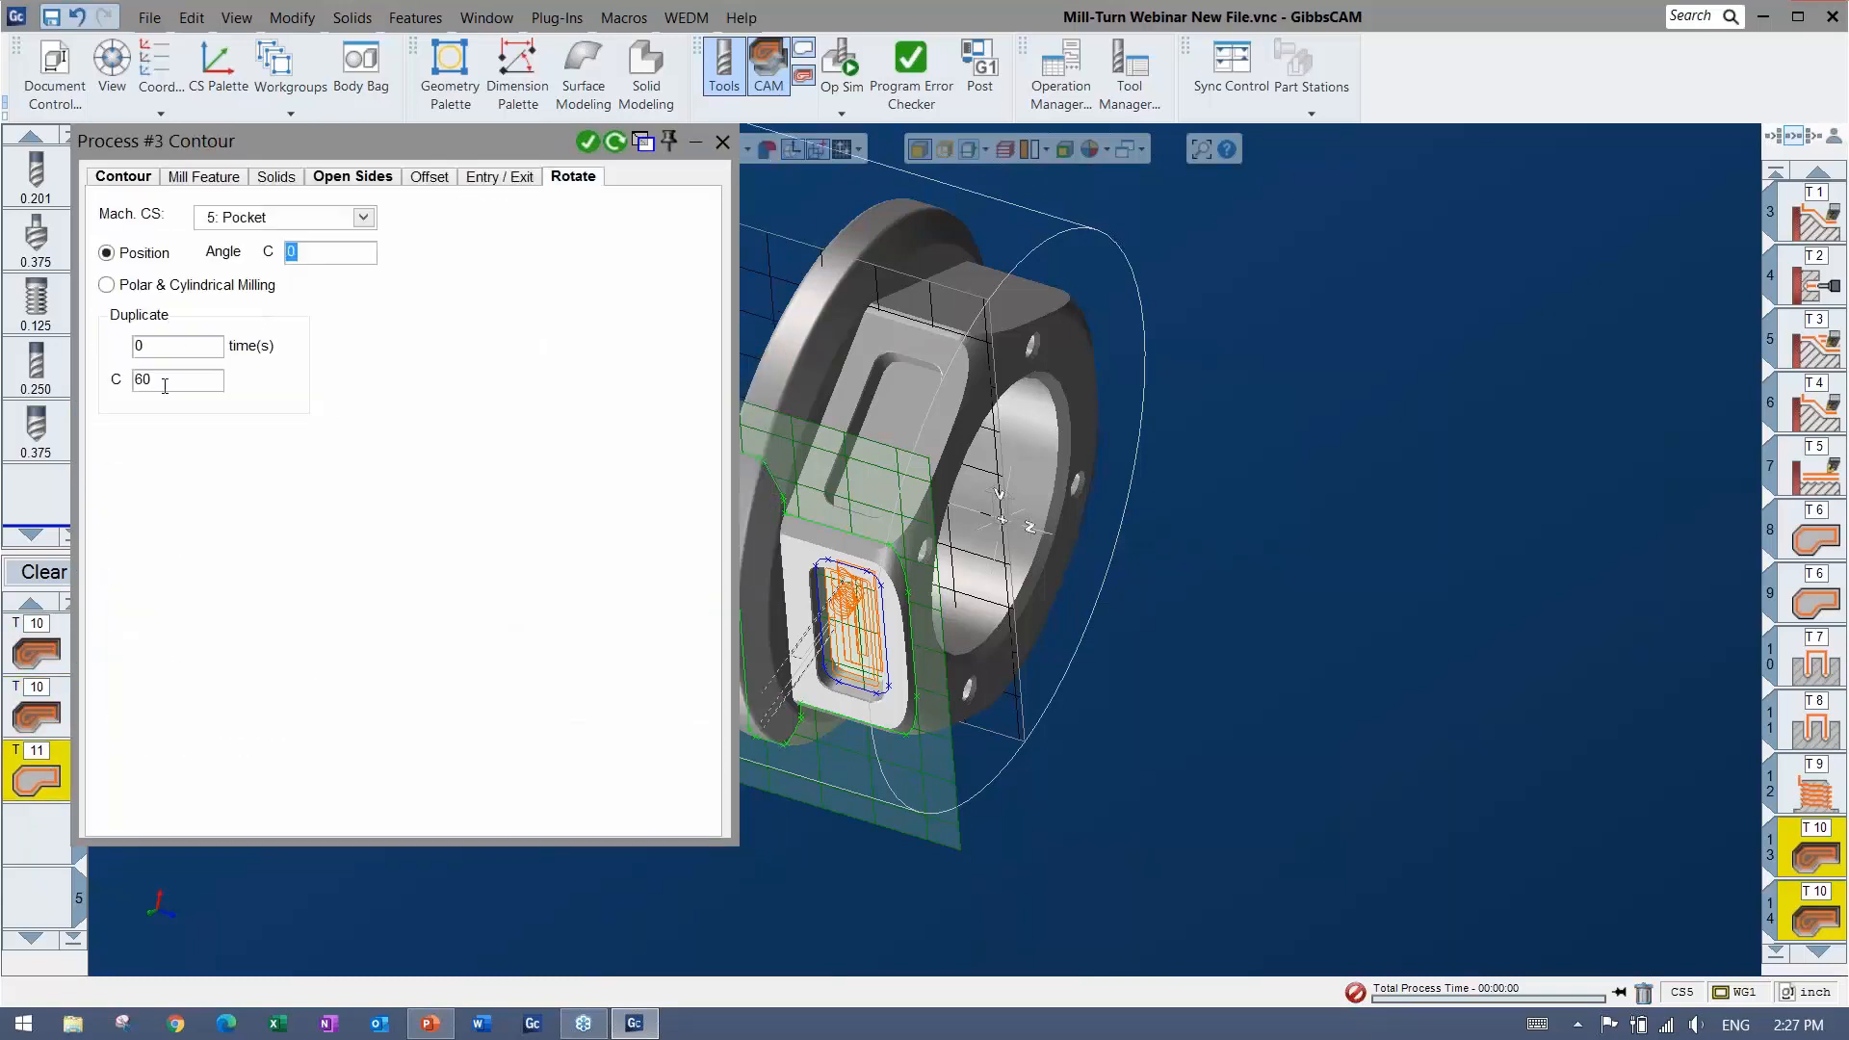
pyautogui.press('Tab')
pyautogui.write('1')
pyautogui.click(614, 141)
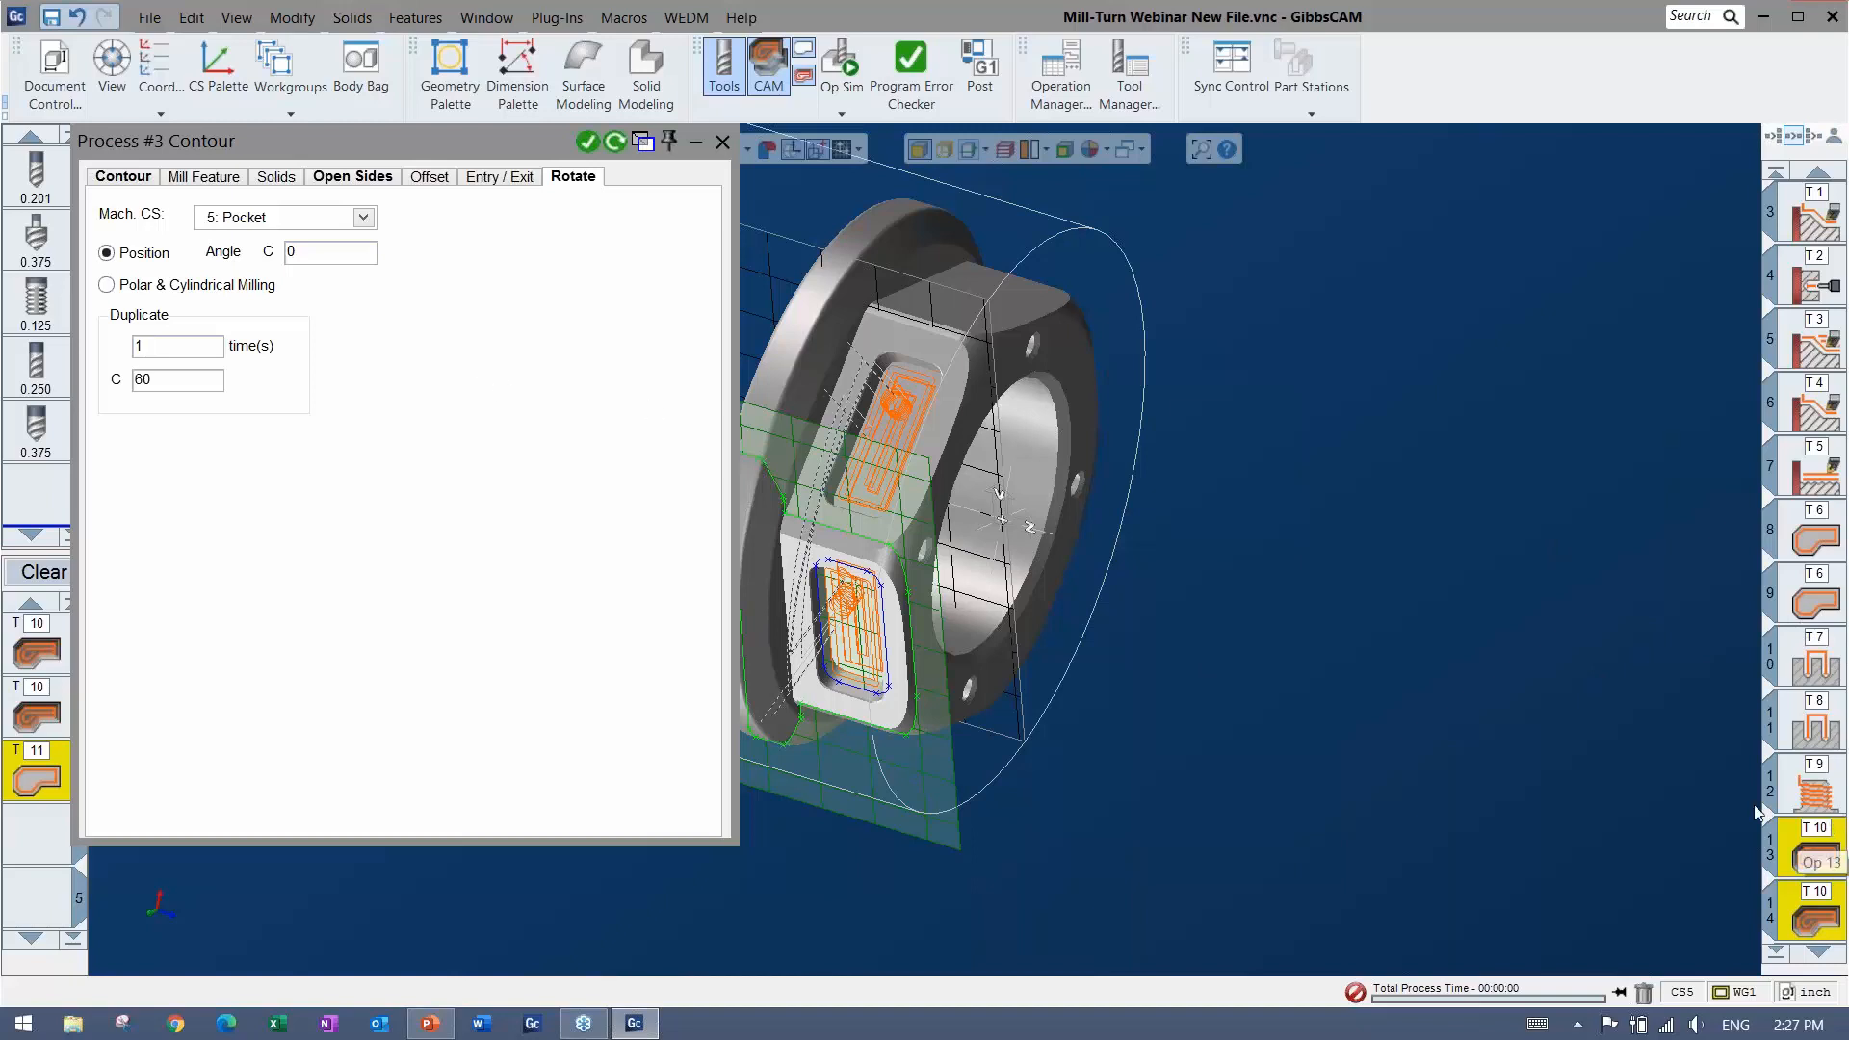
# Set the contour process's rotation angle C to 180 and generate another set of pocket operations
pyautogui.click(293, 254)
pyautogui.doubleClick(289, 255)
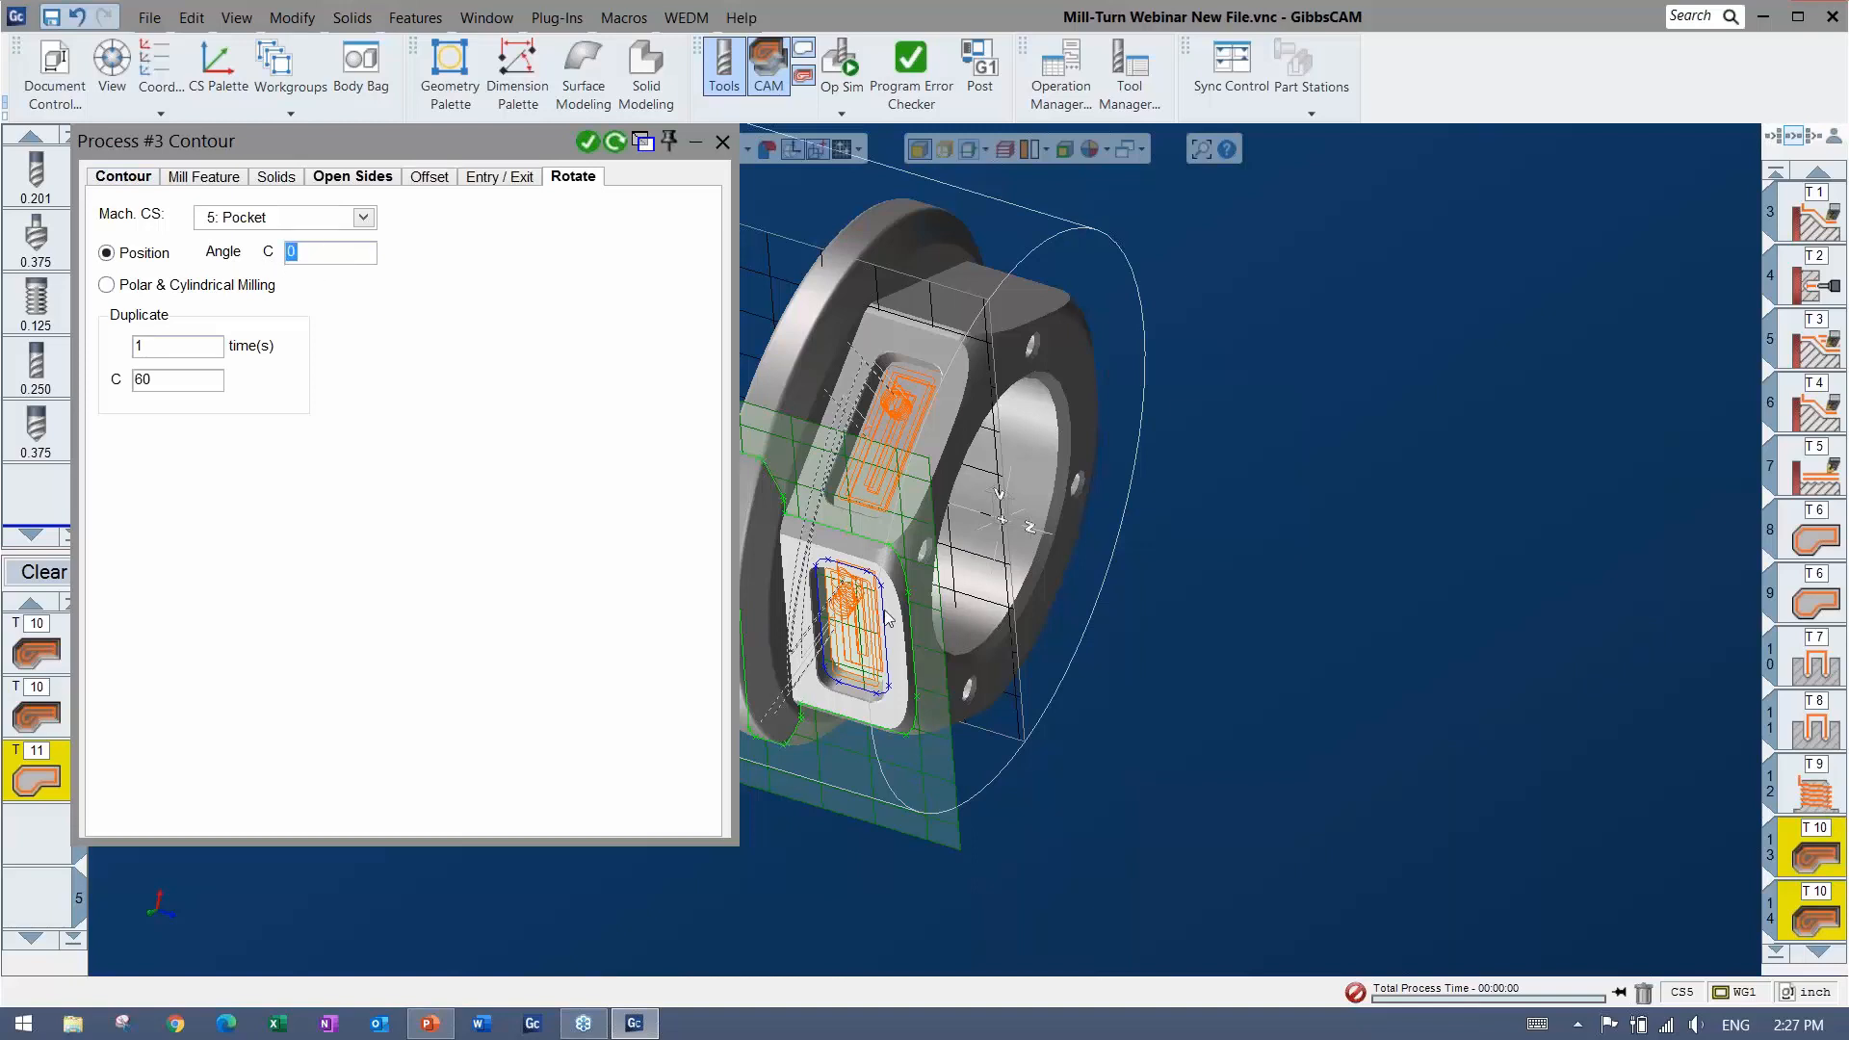
pyautogui.moveTo(934, 713); pyautogui.dragTo(1227, 432, button='middle')
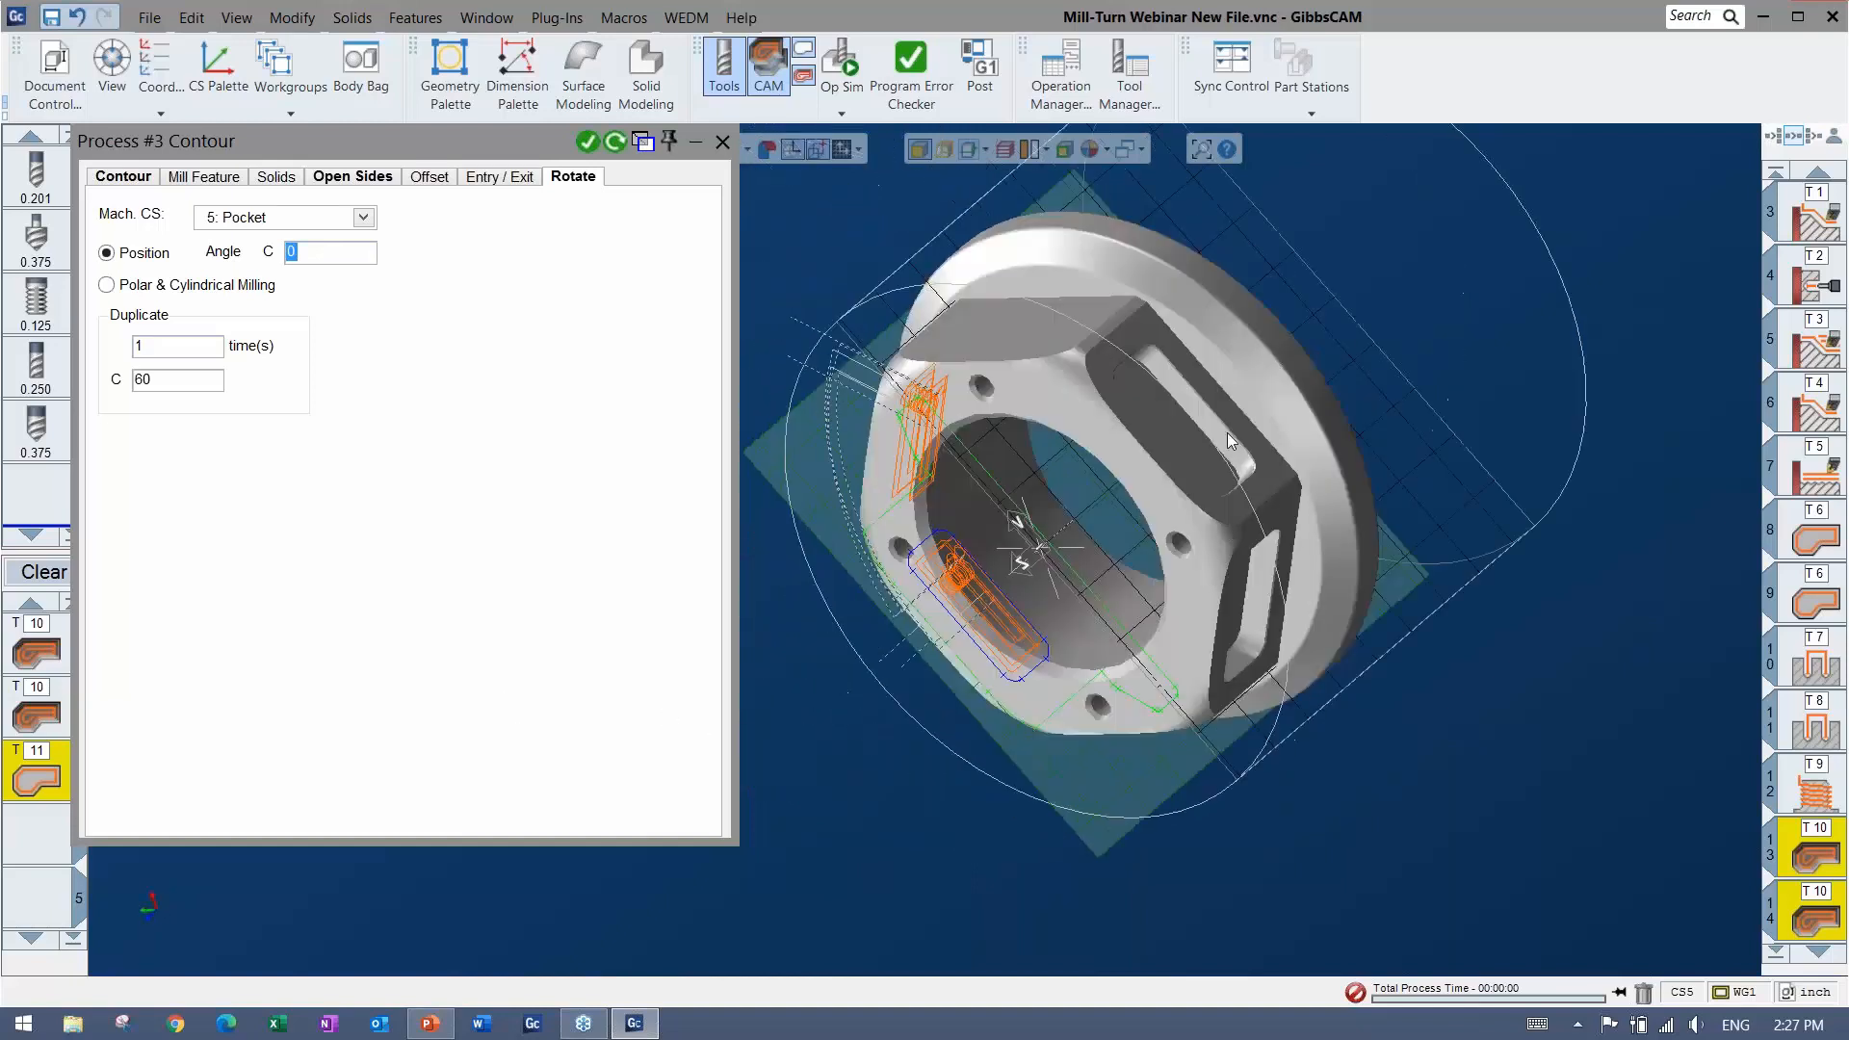
pyautogui.moveTo(1498, 545); pyautogui.dragTo(913, 652, button='middle')
pyautogui.moveTo(1239, 609); pyautogui.dragTo(1126, 625, button='middle')
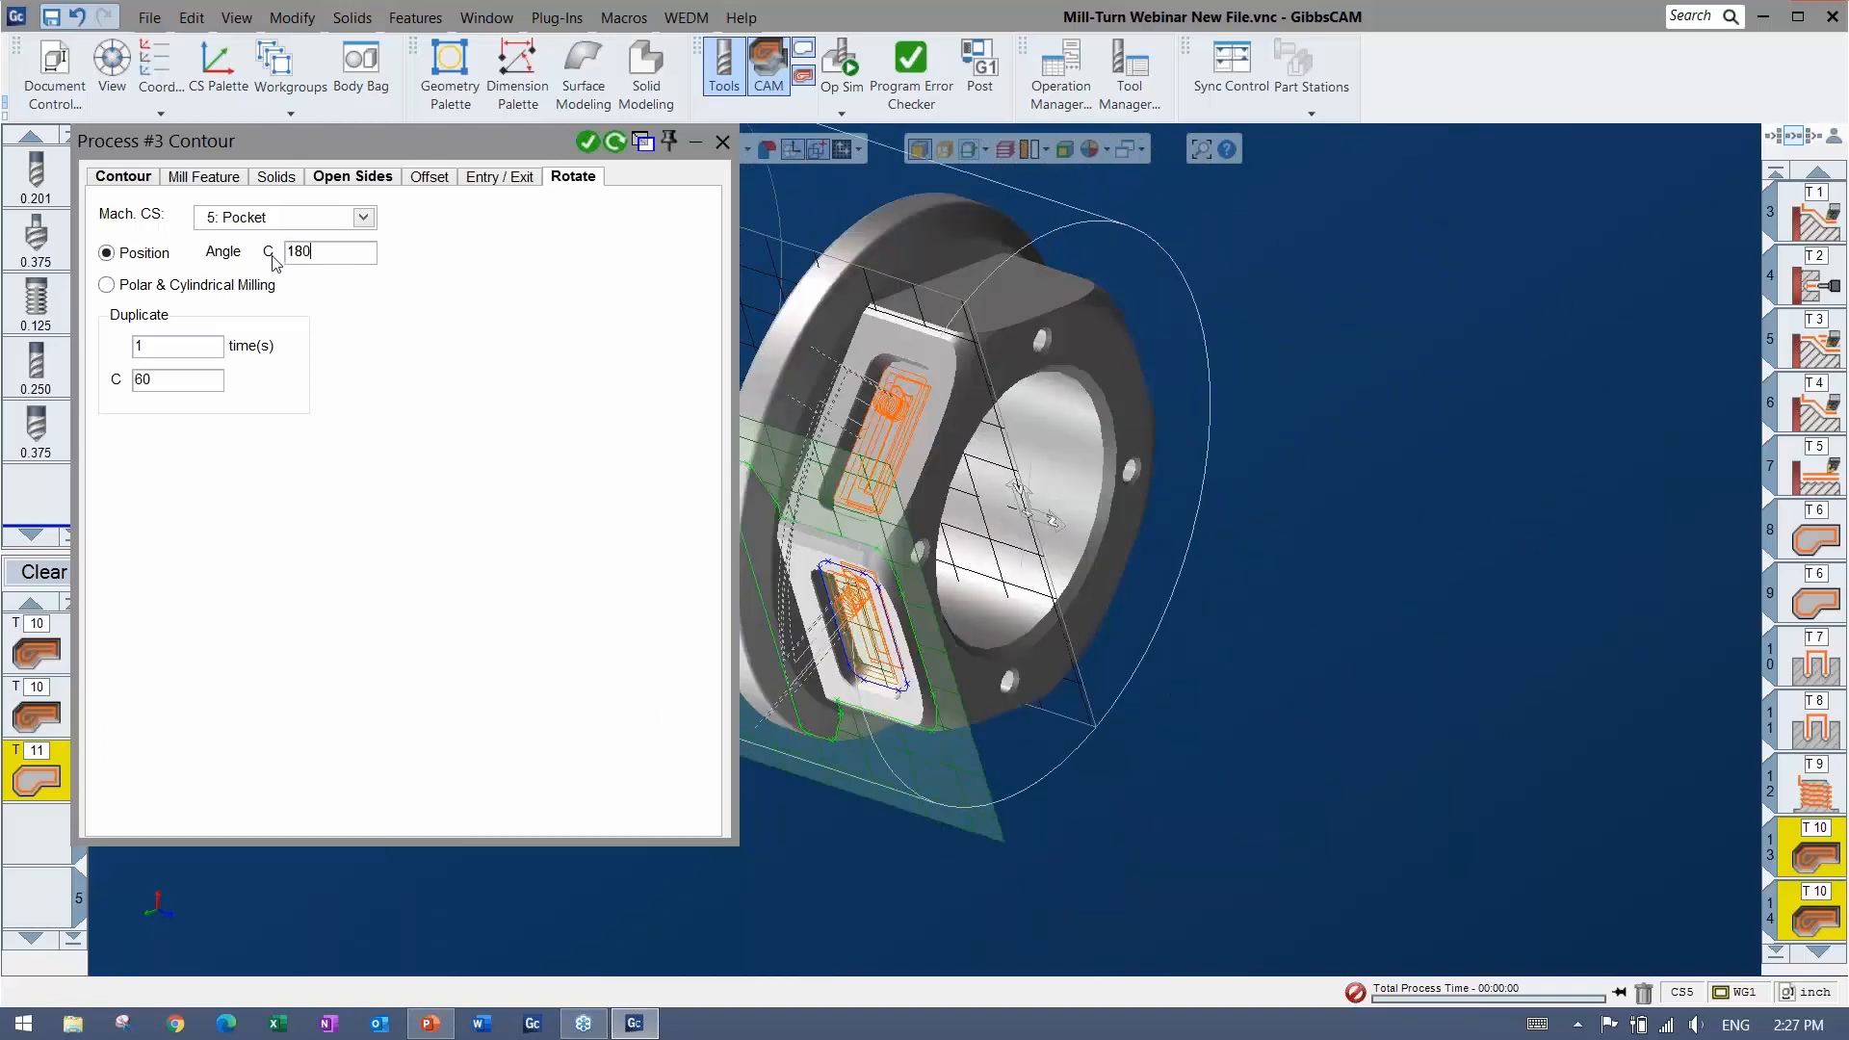
pyautogui.click(587, 142)
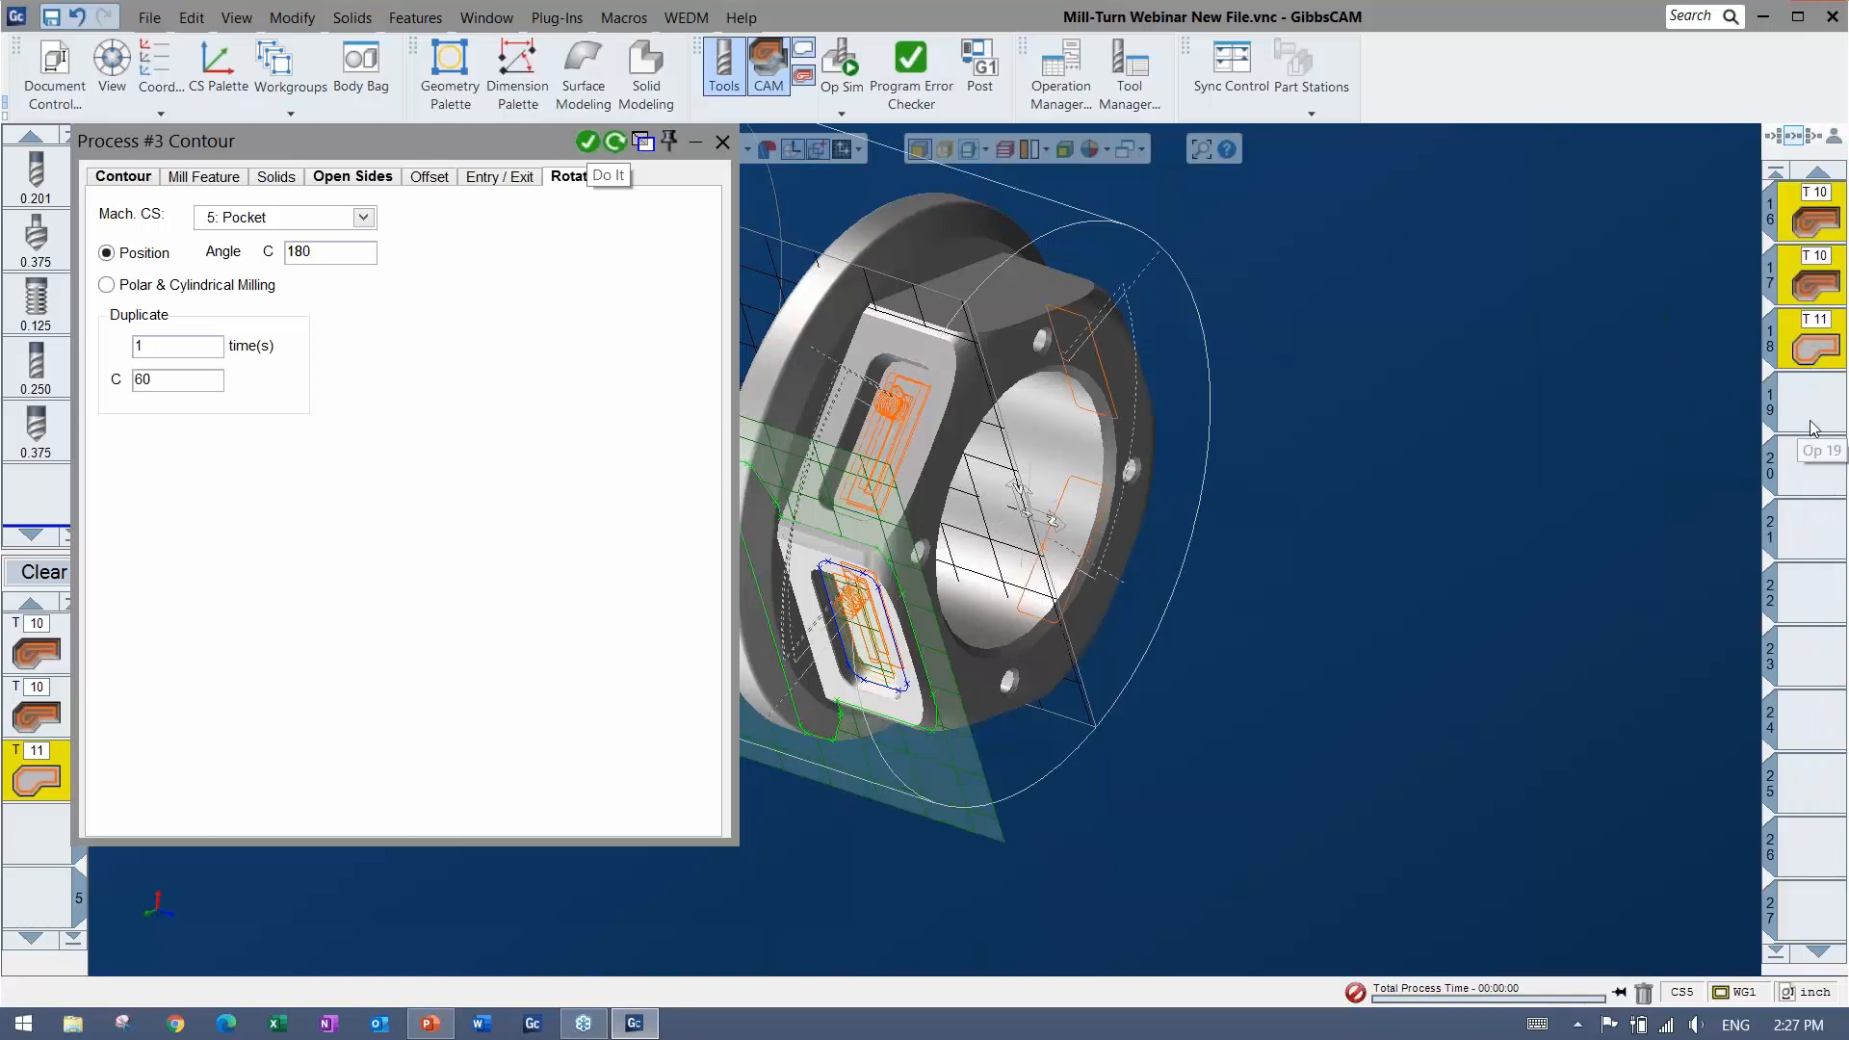
# Select operations 16 to 18, set angle C to 180 in both roughing processes, and regenerate the operations
pyautogui.scroll(3, 1794, 351)
pyautogui.click(1803, 554)
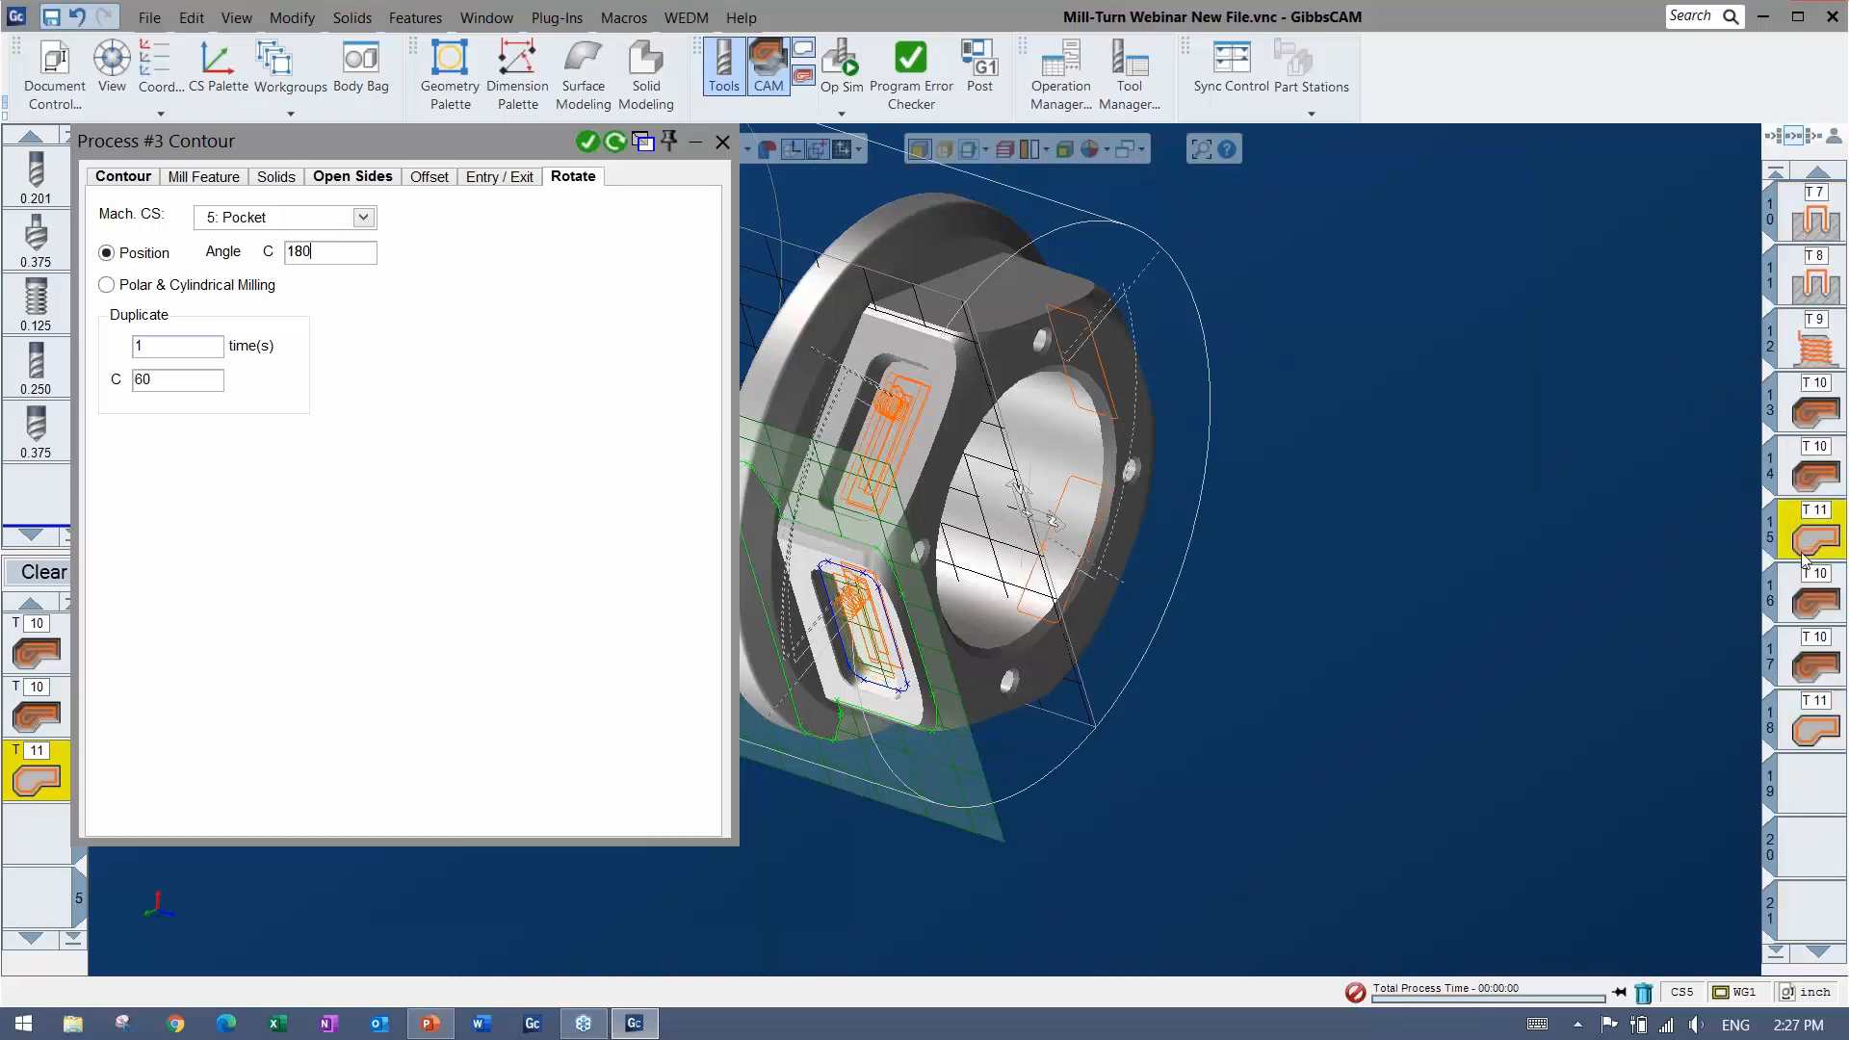
pyautogui.click(1818, 601)
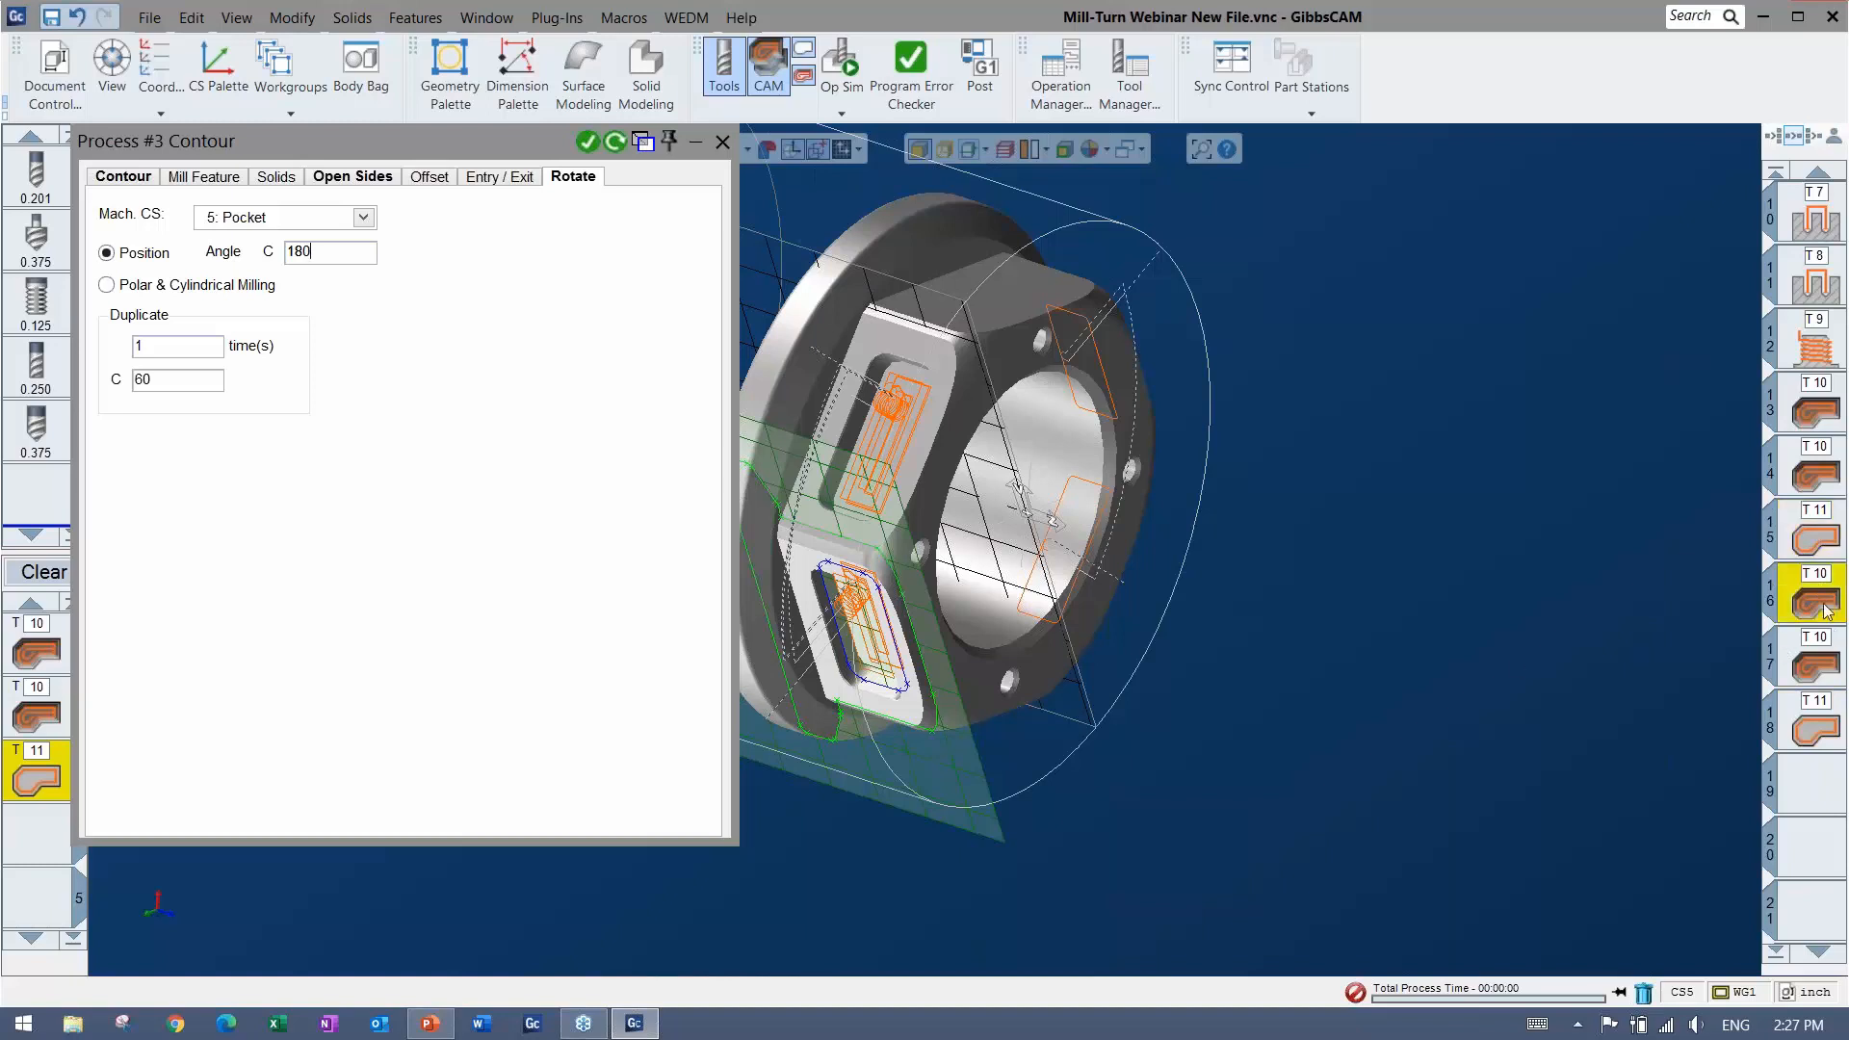
pyautogui.keyDown('shift'); pyautogui.click(1815, 729); pyautogui.keyUp('shift')
pyautogui.click(27, 643)
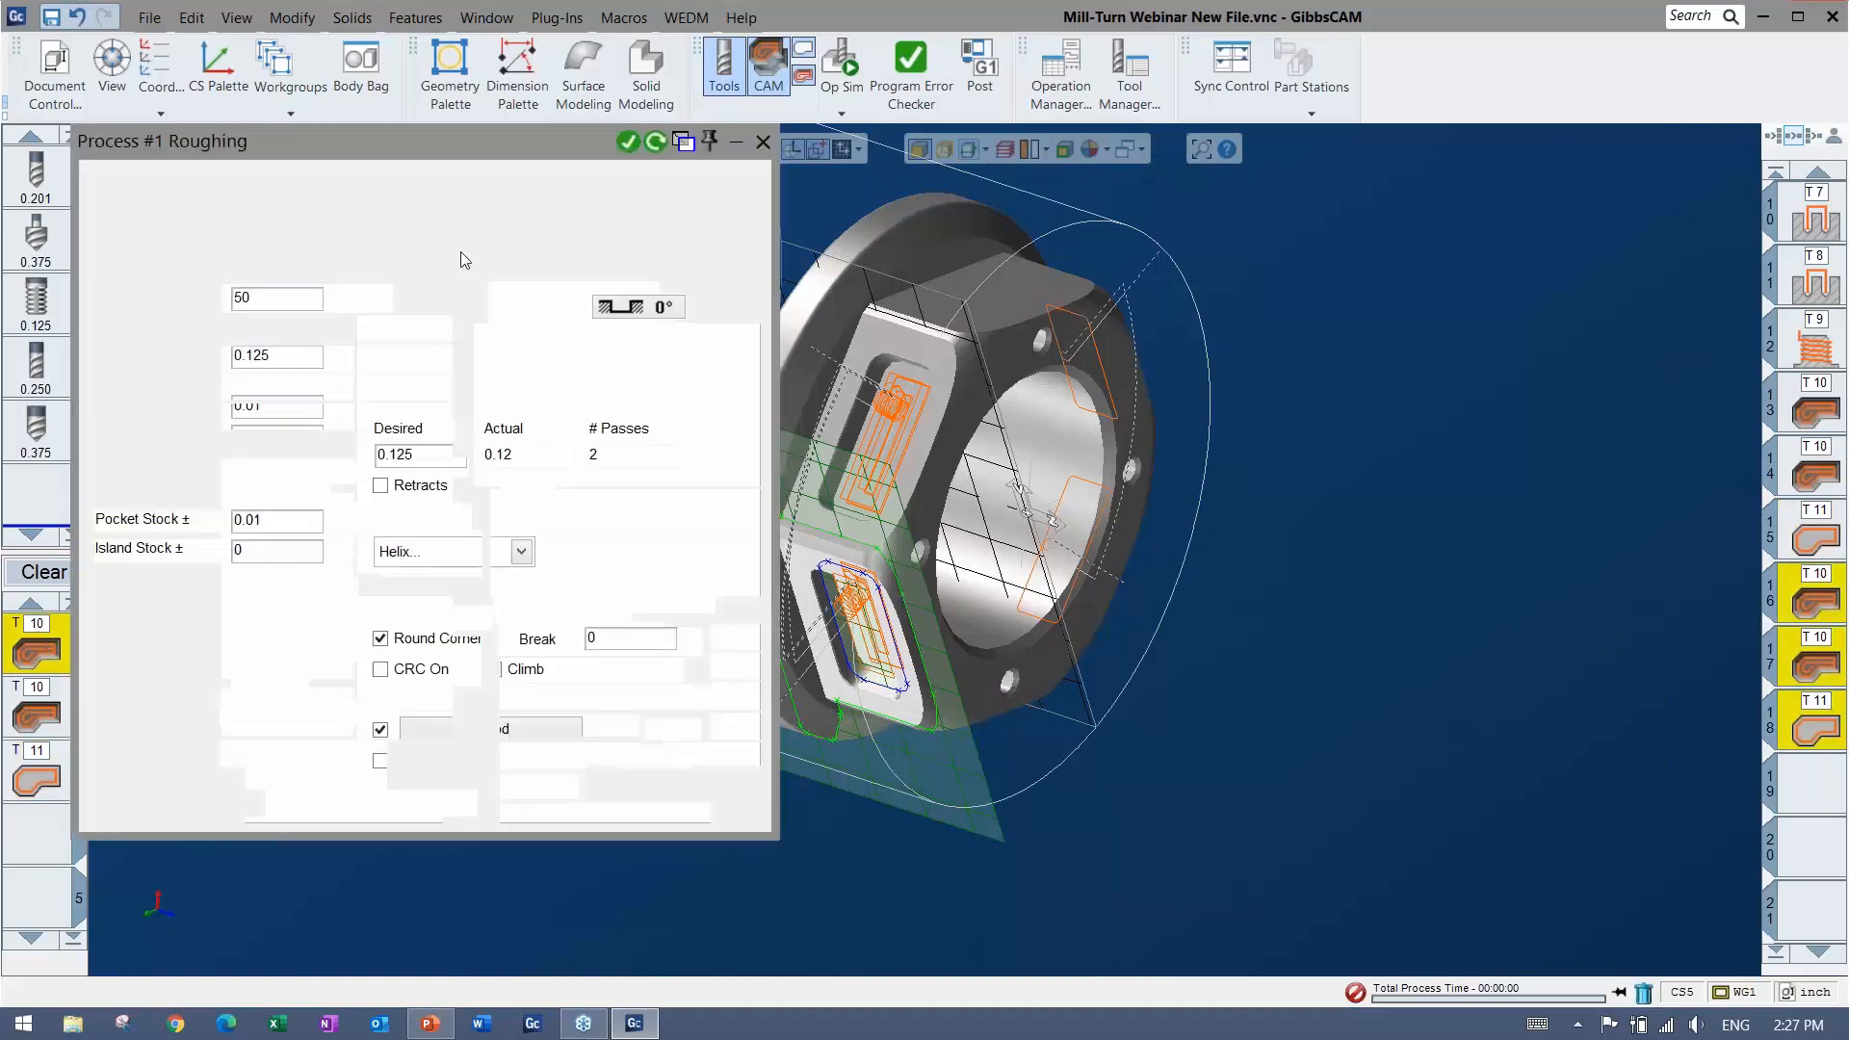
pyautogui.click(602, 176)
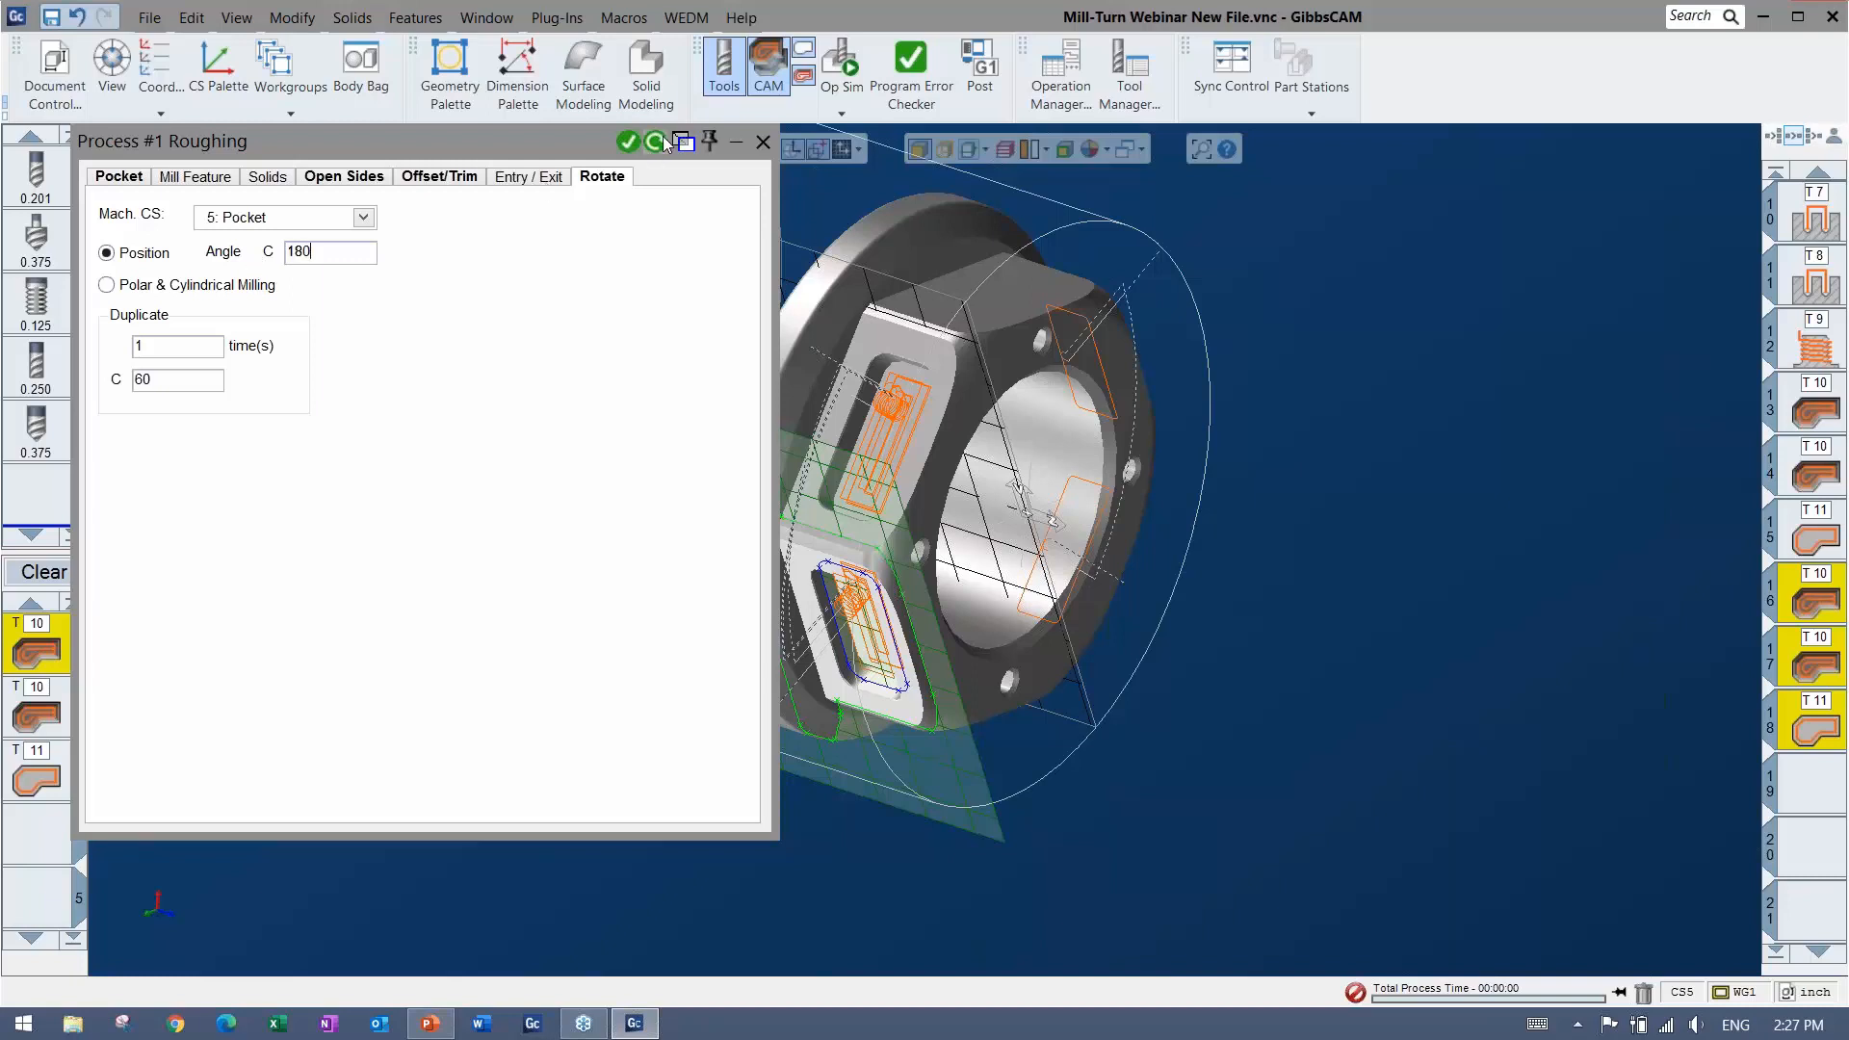
pyautogui.click(662, 137)
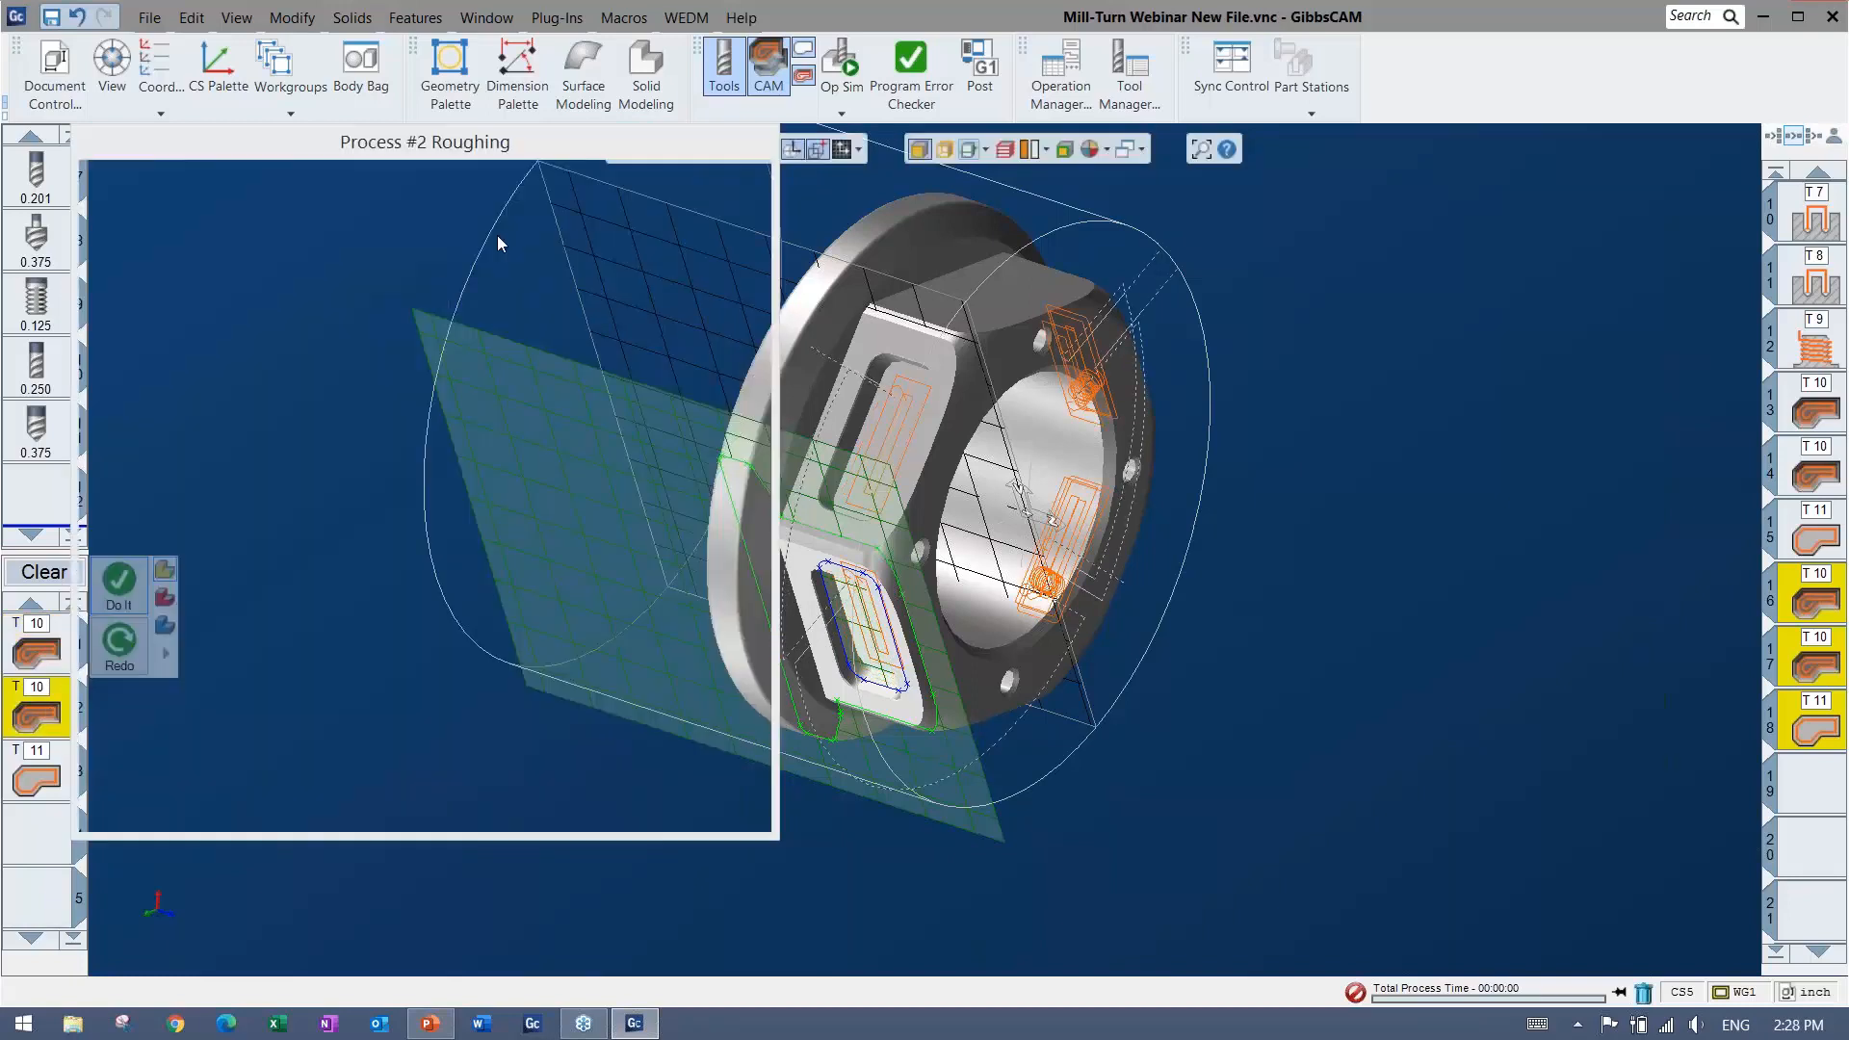
pyautogui.write('18')
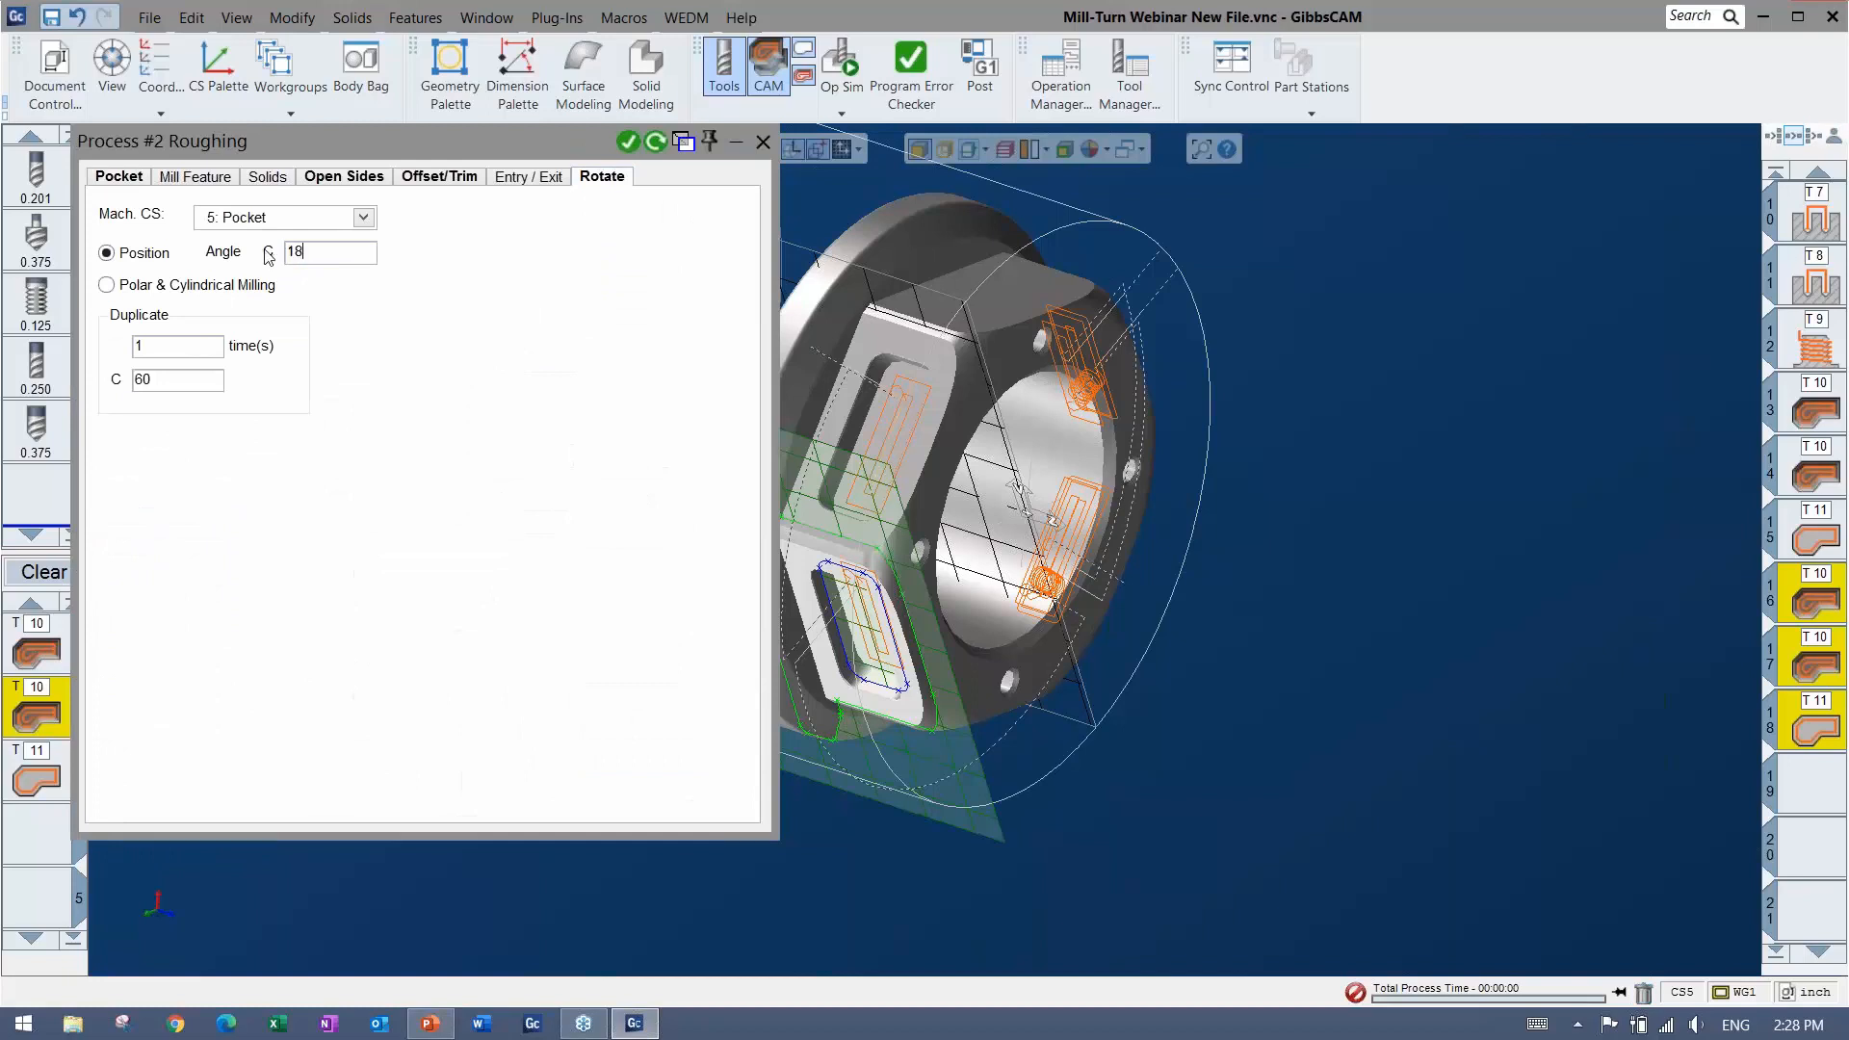
pyautogui.write('0')
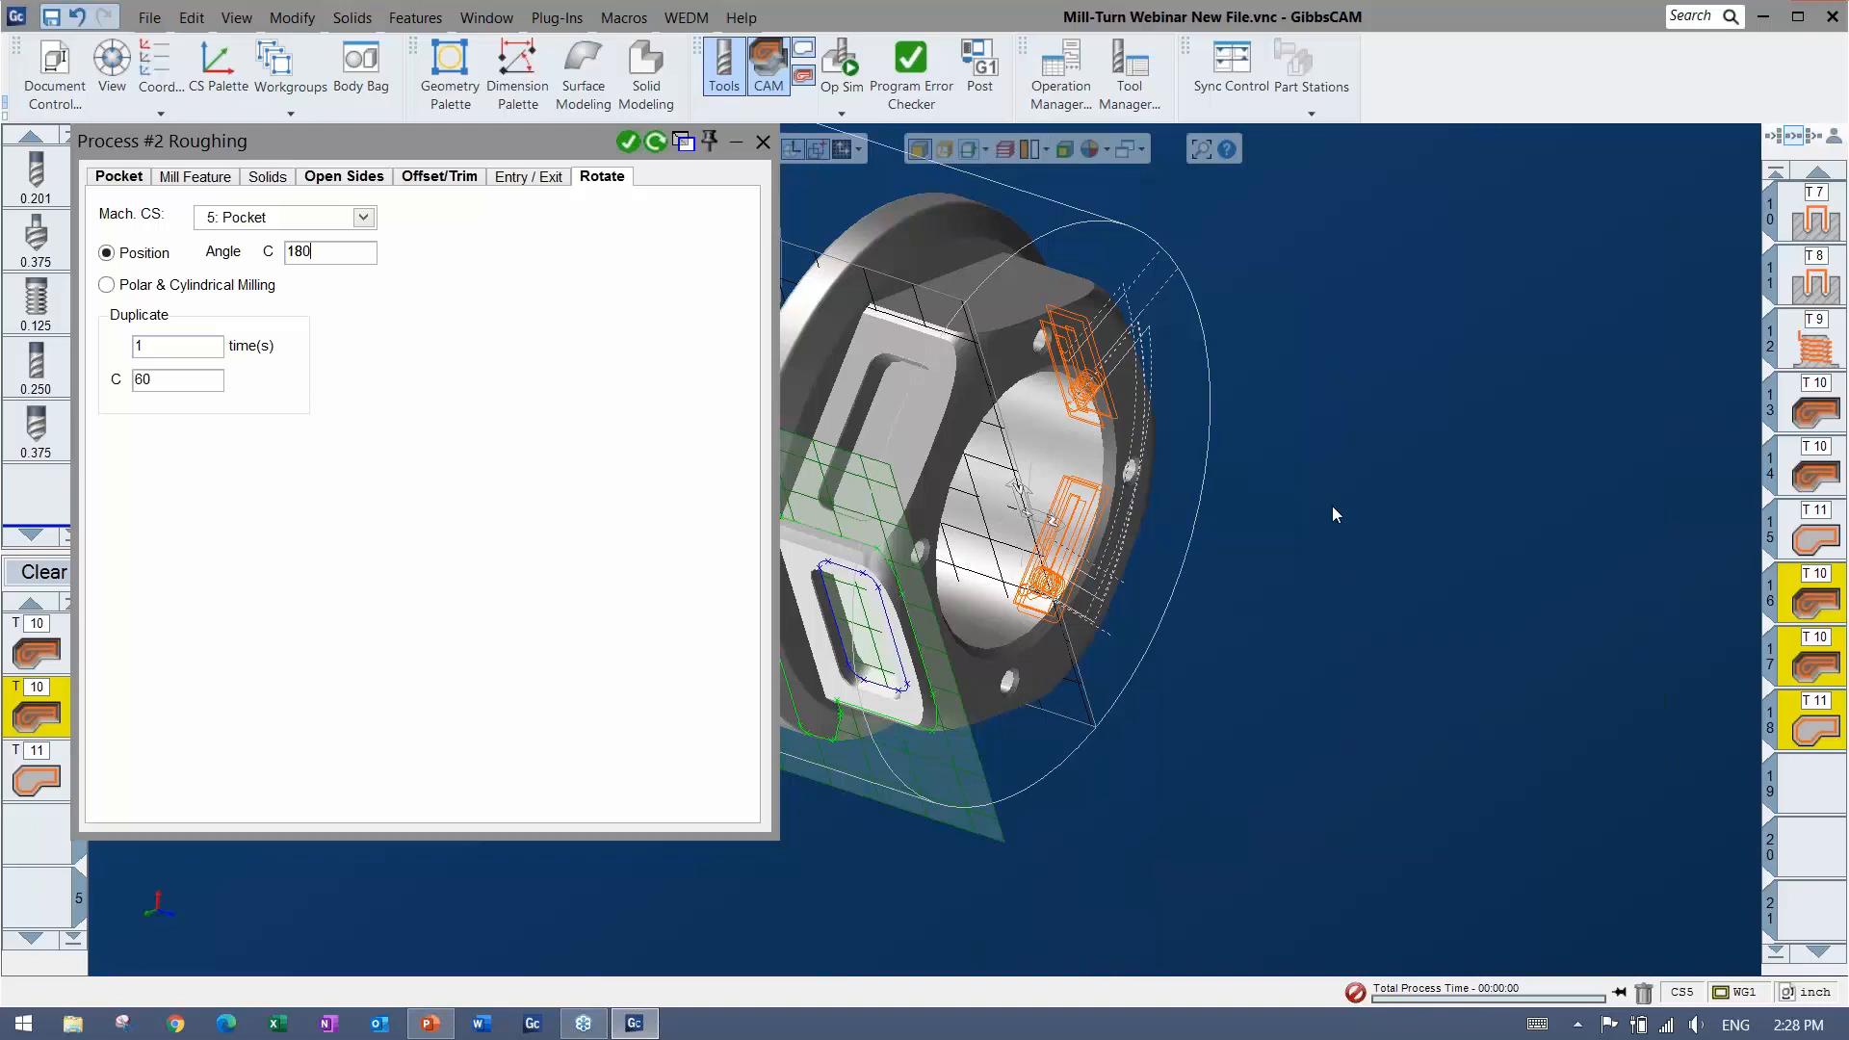
# Deselect the pocket outline, close the process settings, and clear the process list
pyautogui.moveTo(1297, 635); pyautogui.dragTo(1458, 742, button='middle')
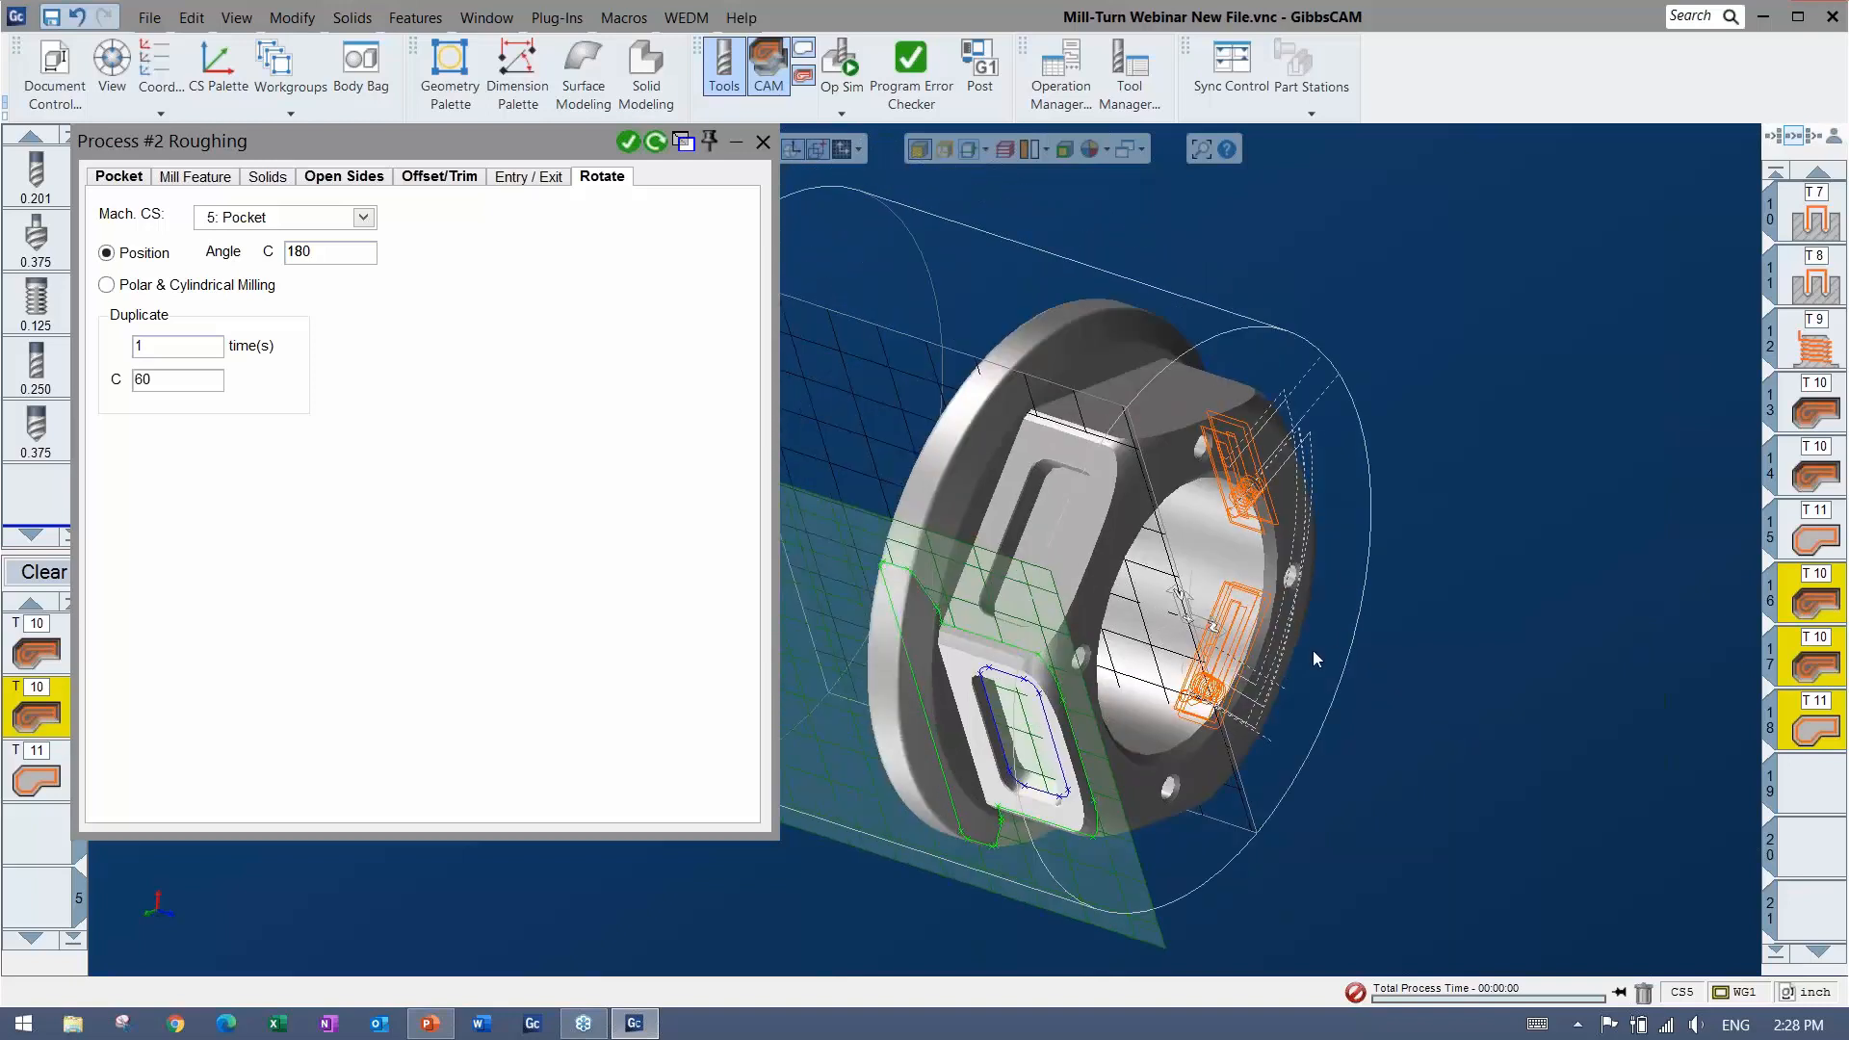
pyautogui.click(1438, 665)
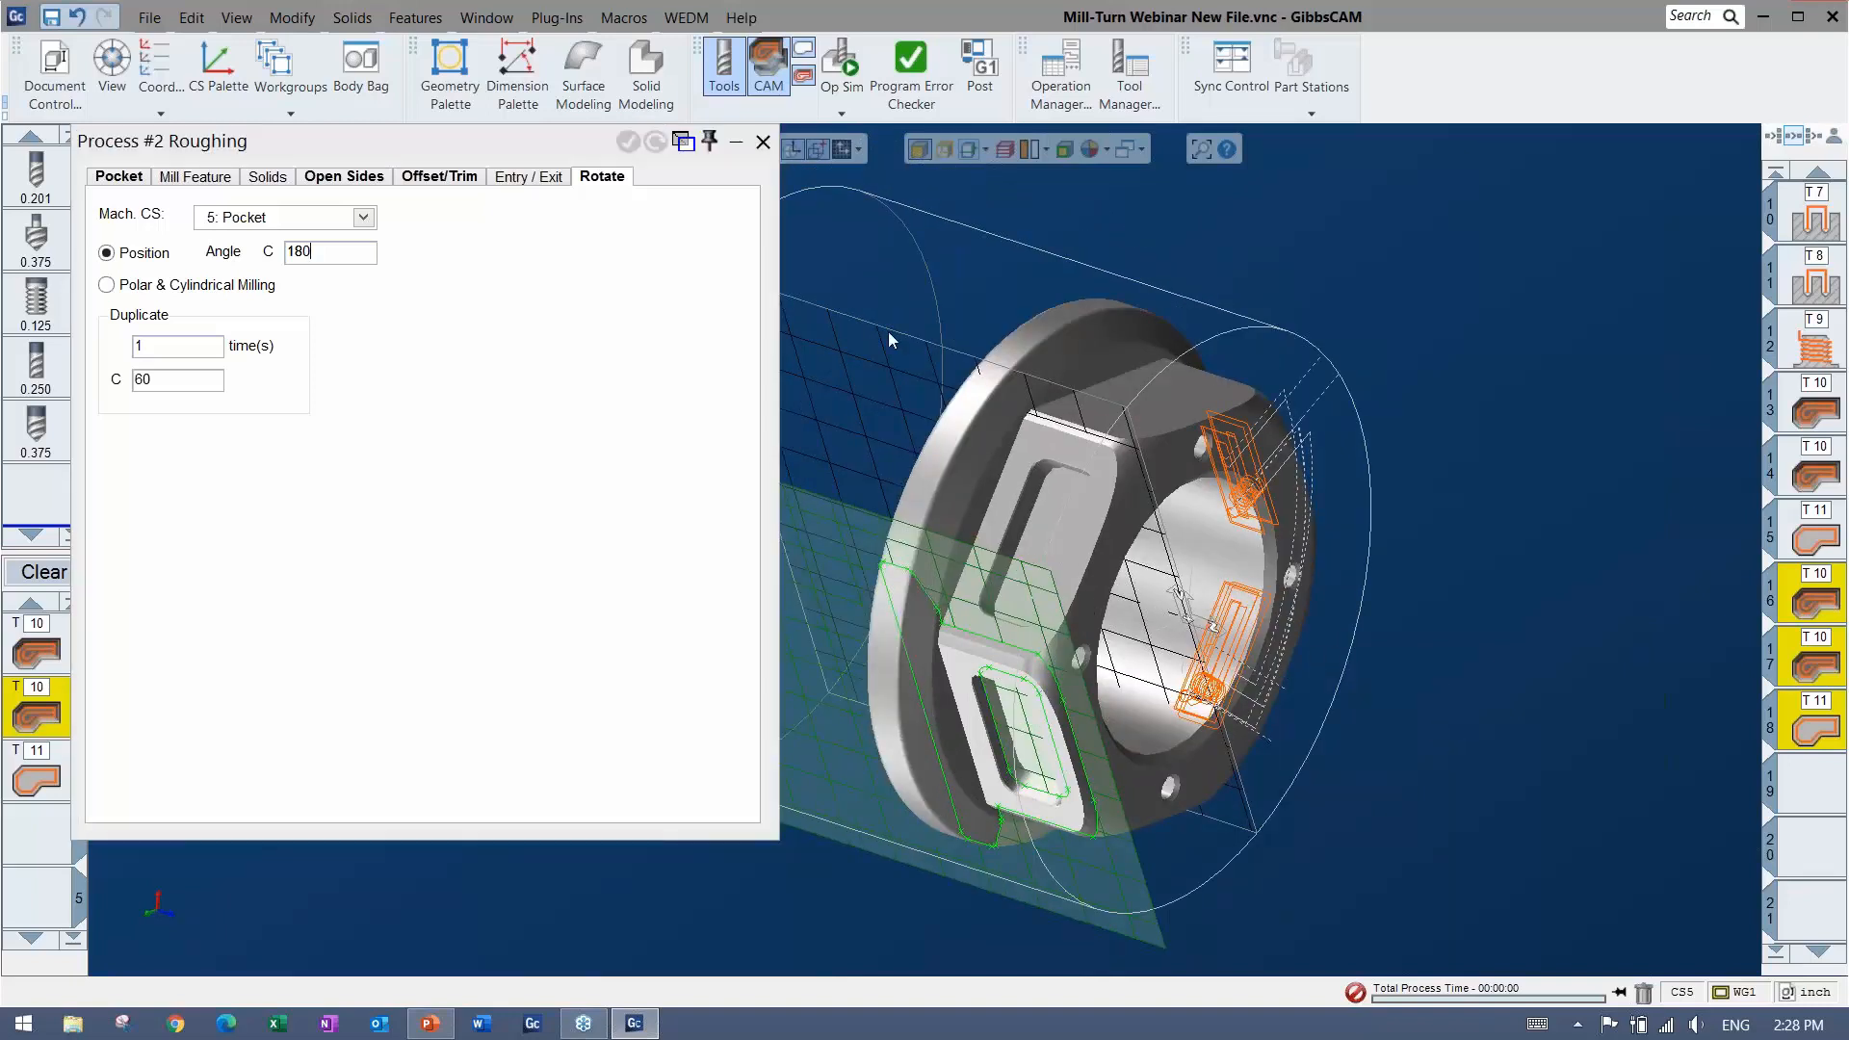
pyautogui.click(764, 144)
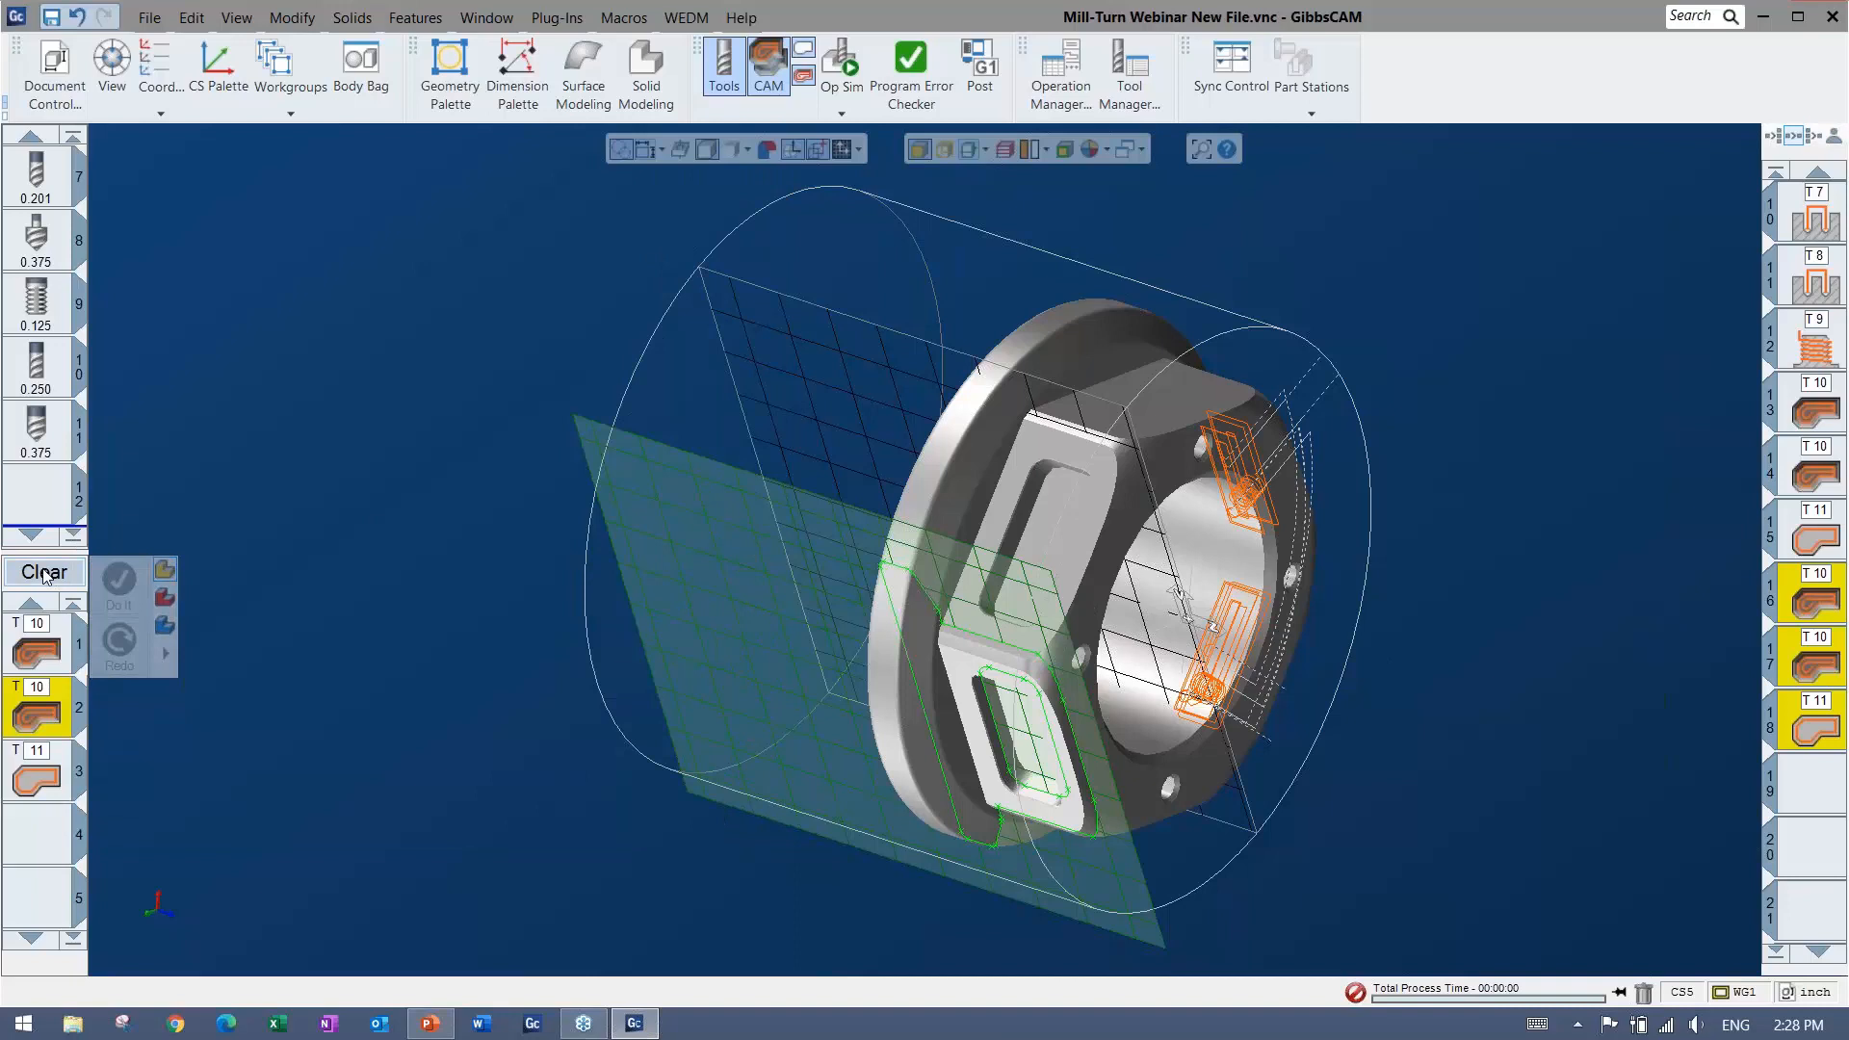
pyautogui.click(44, 573)
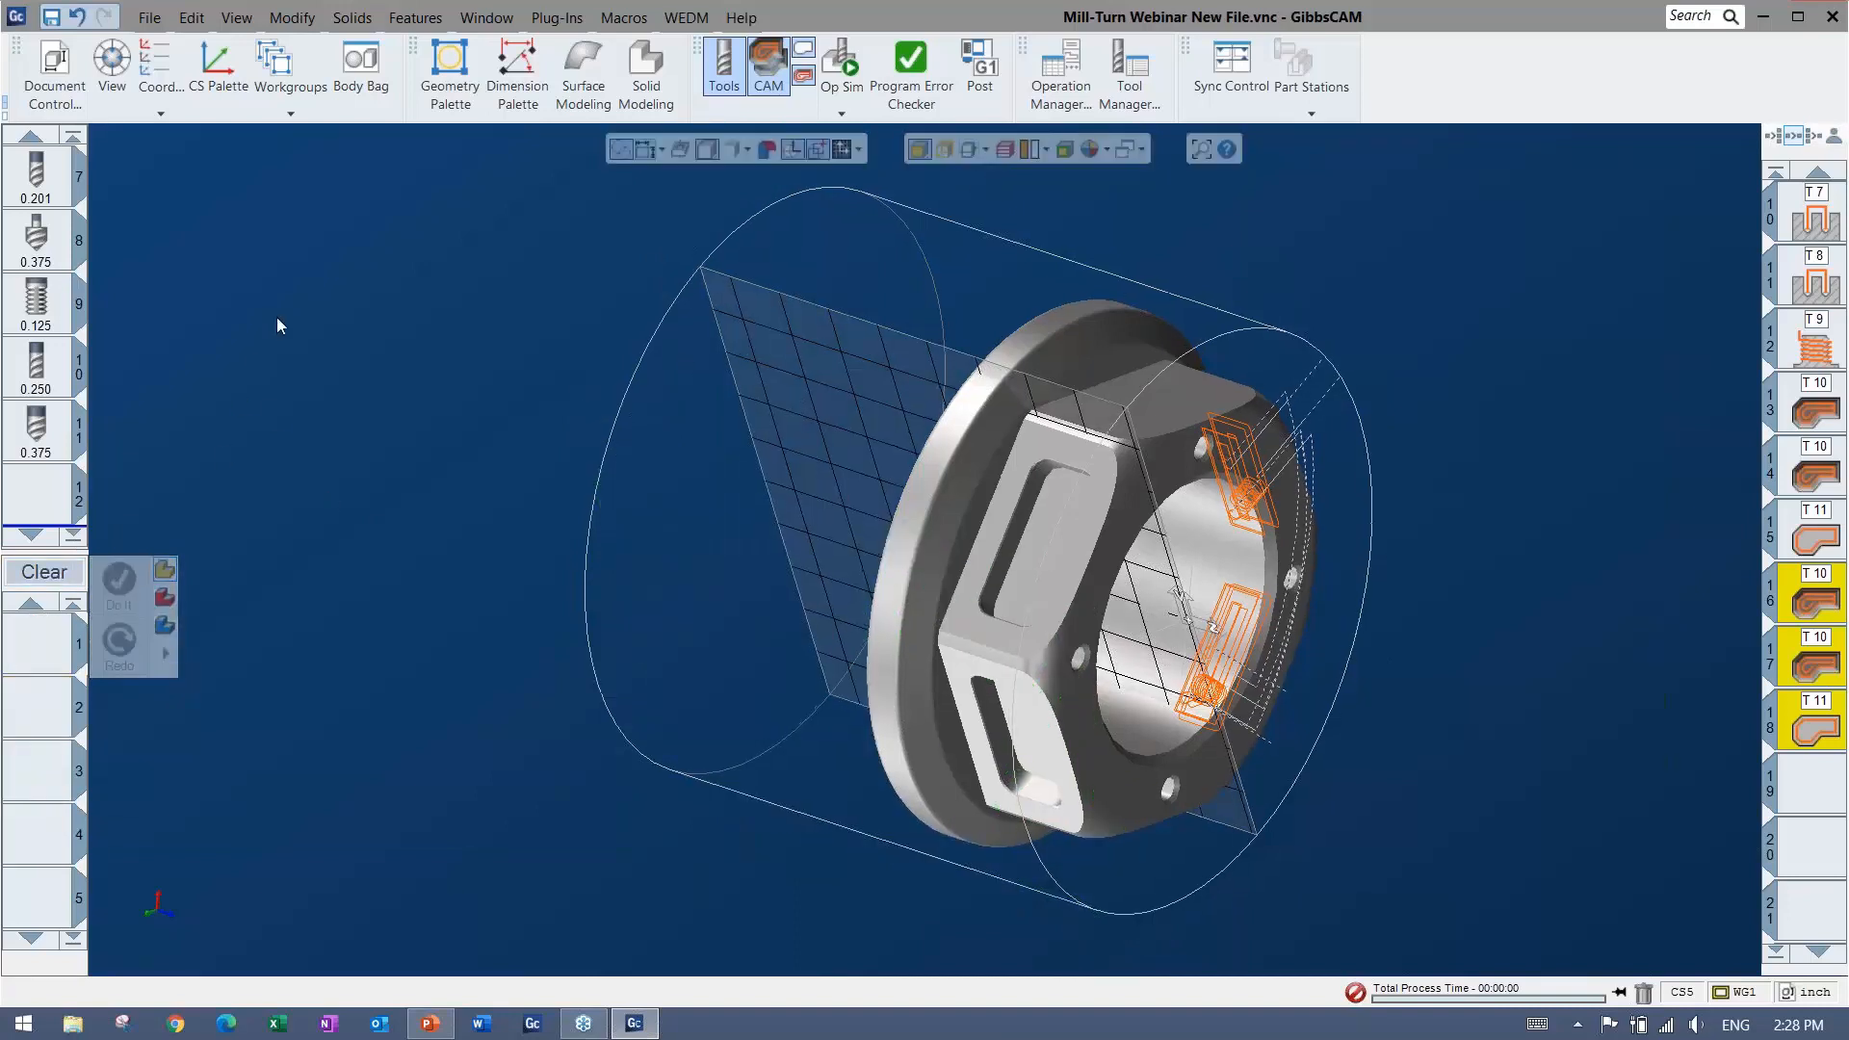
# Switch to the rotary engraving workgroup and change the active coordinate system to CS 1: ZX plane
pyautogui.moveTo(276, 318); pyautogui.dragTo(413, 398, button='middle')
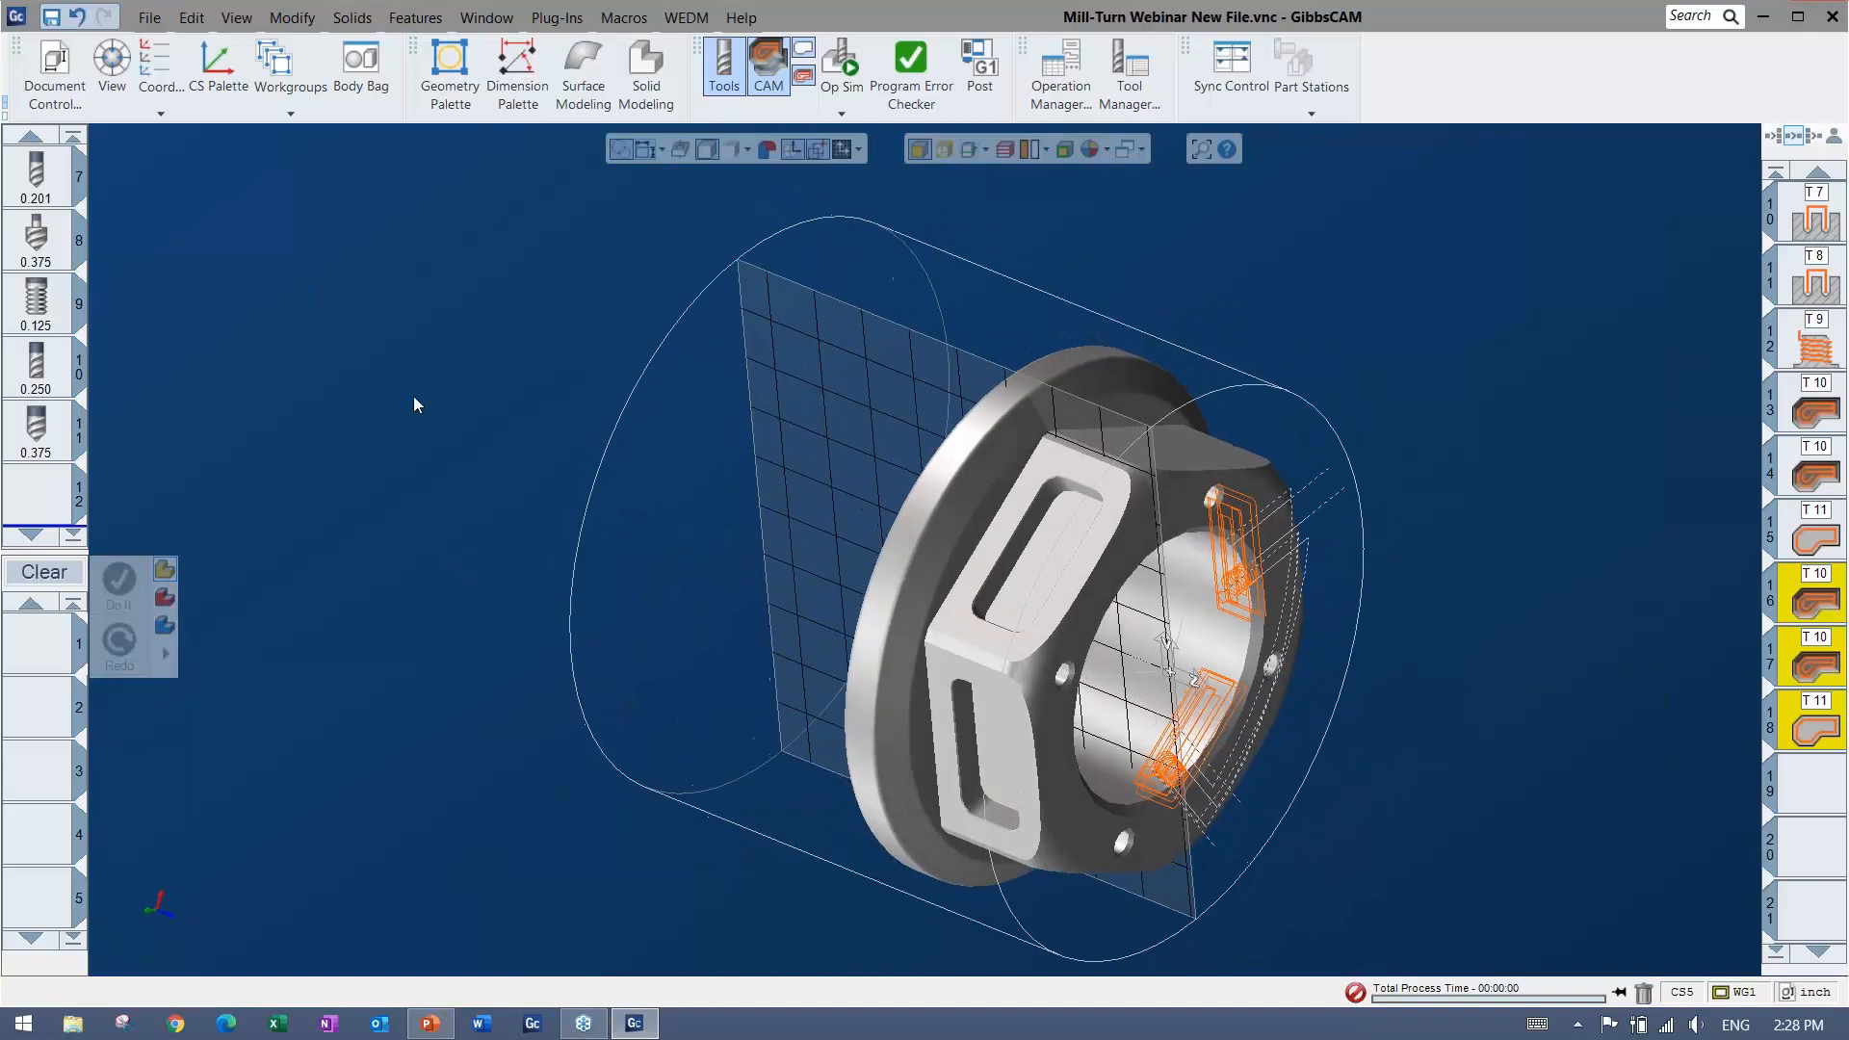
pyautogui.click(278, 63)
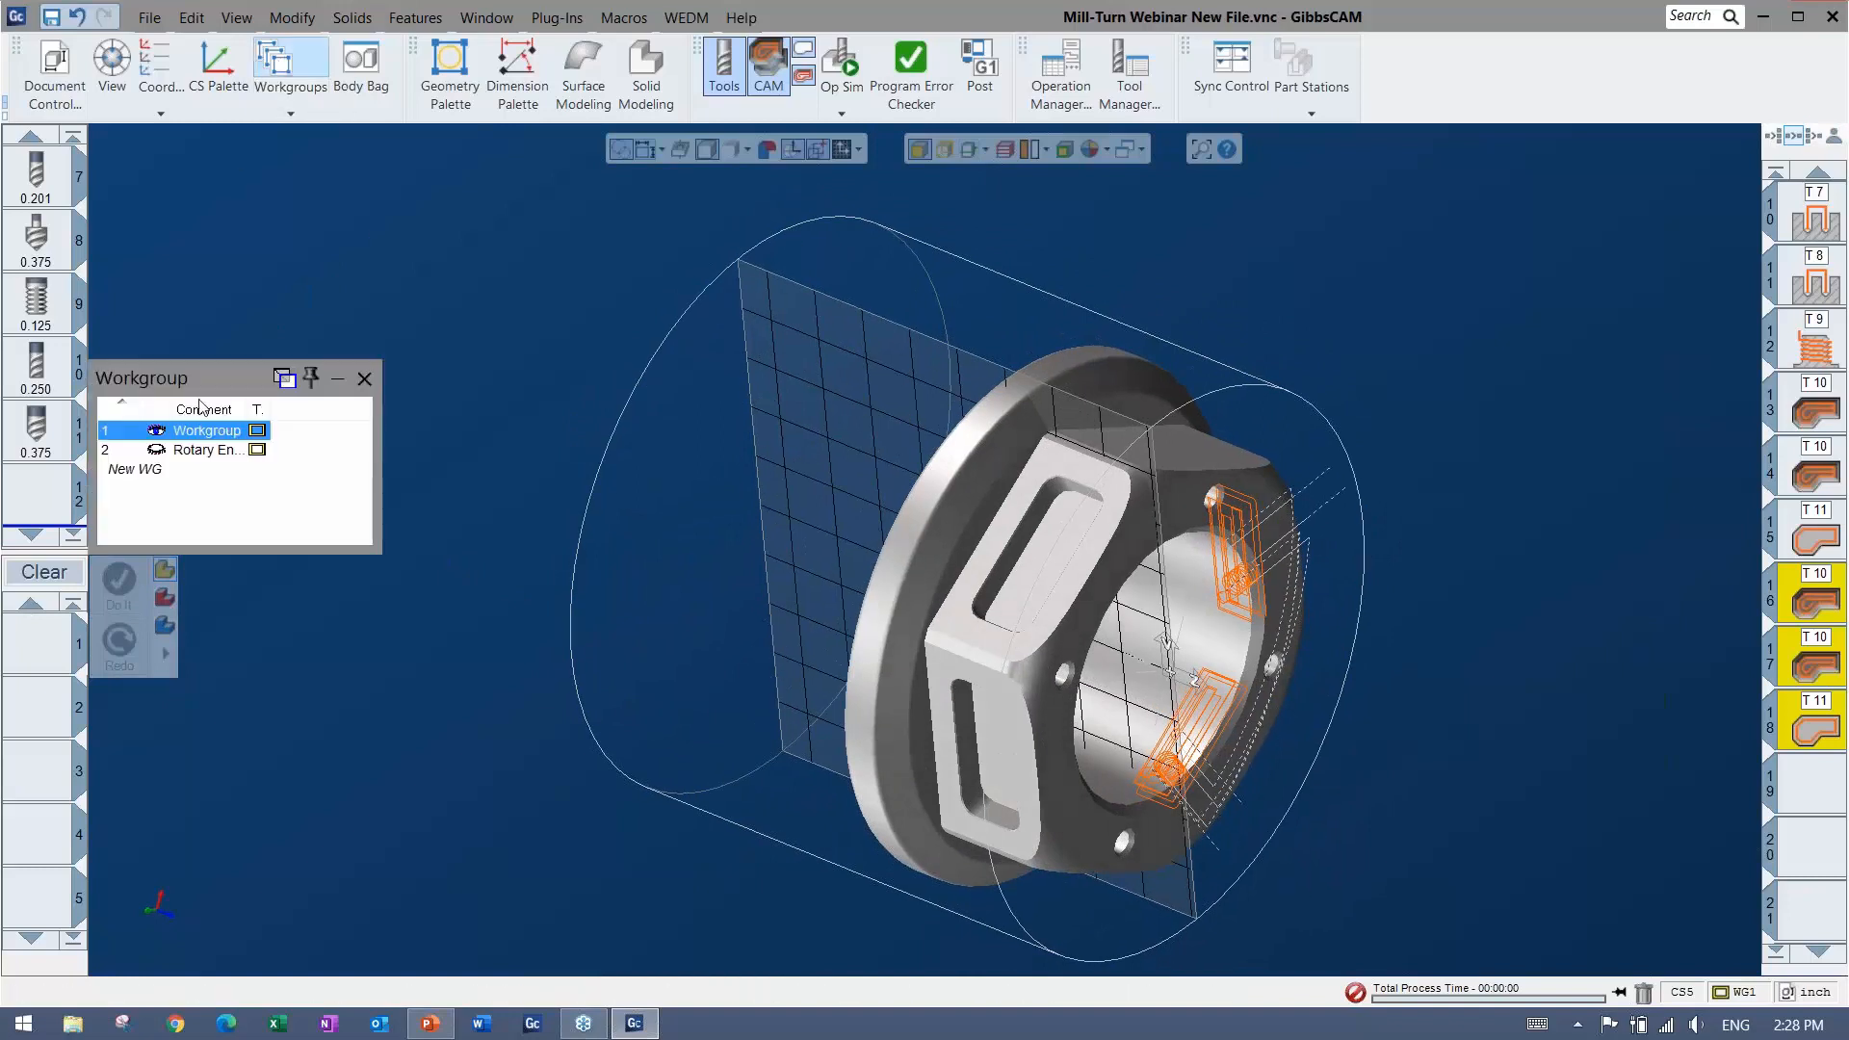
pyautogui.click(192, 452)
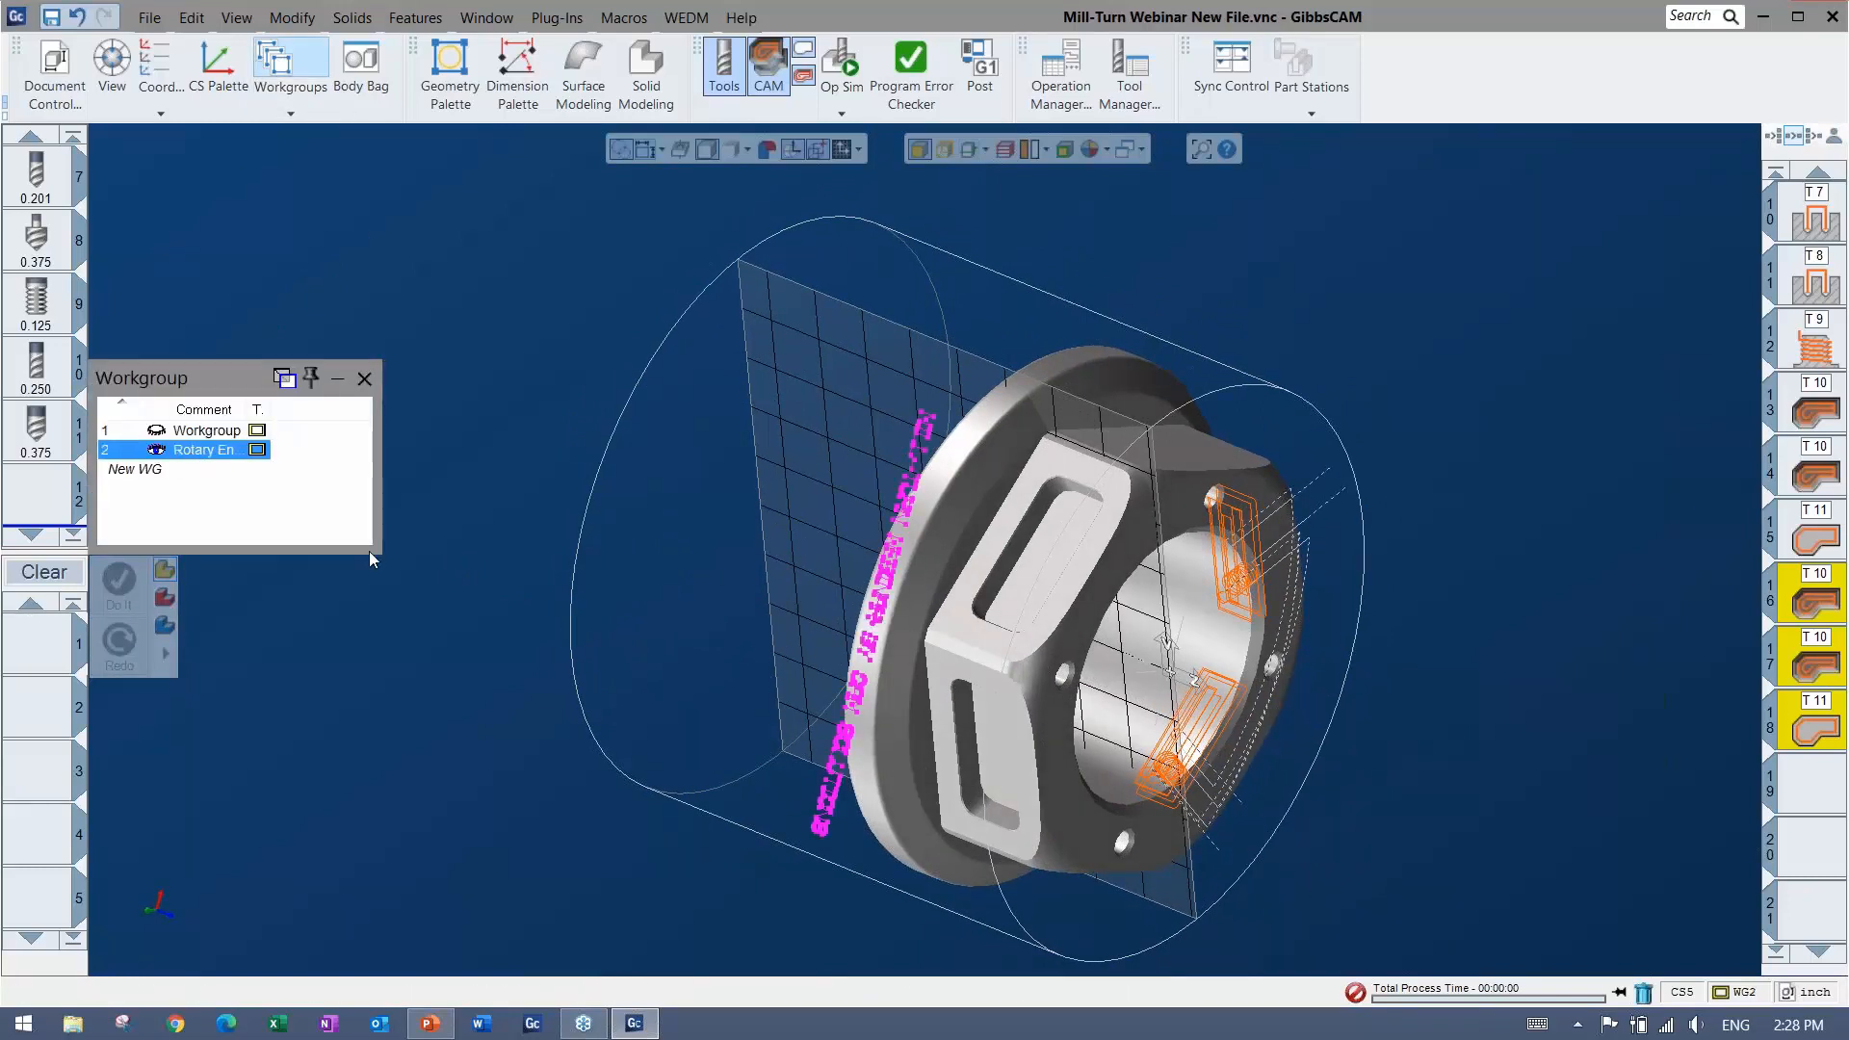
pyautogui.moveTo(617, 768); pyautogui.dragTo(173, 109, button='middle')
pyautogui.rightClick(911, 433)
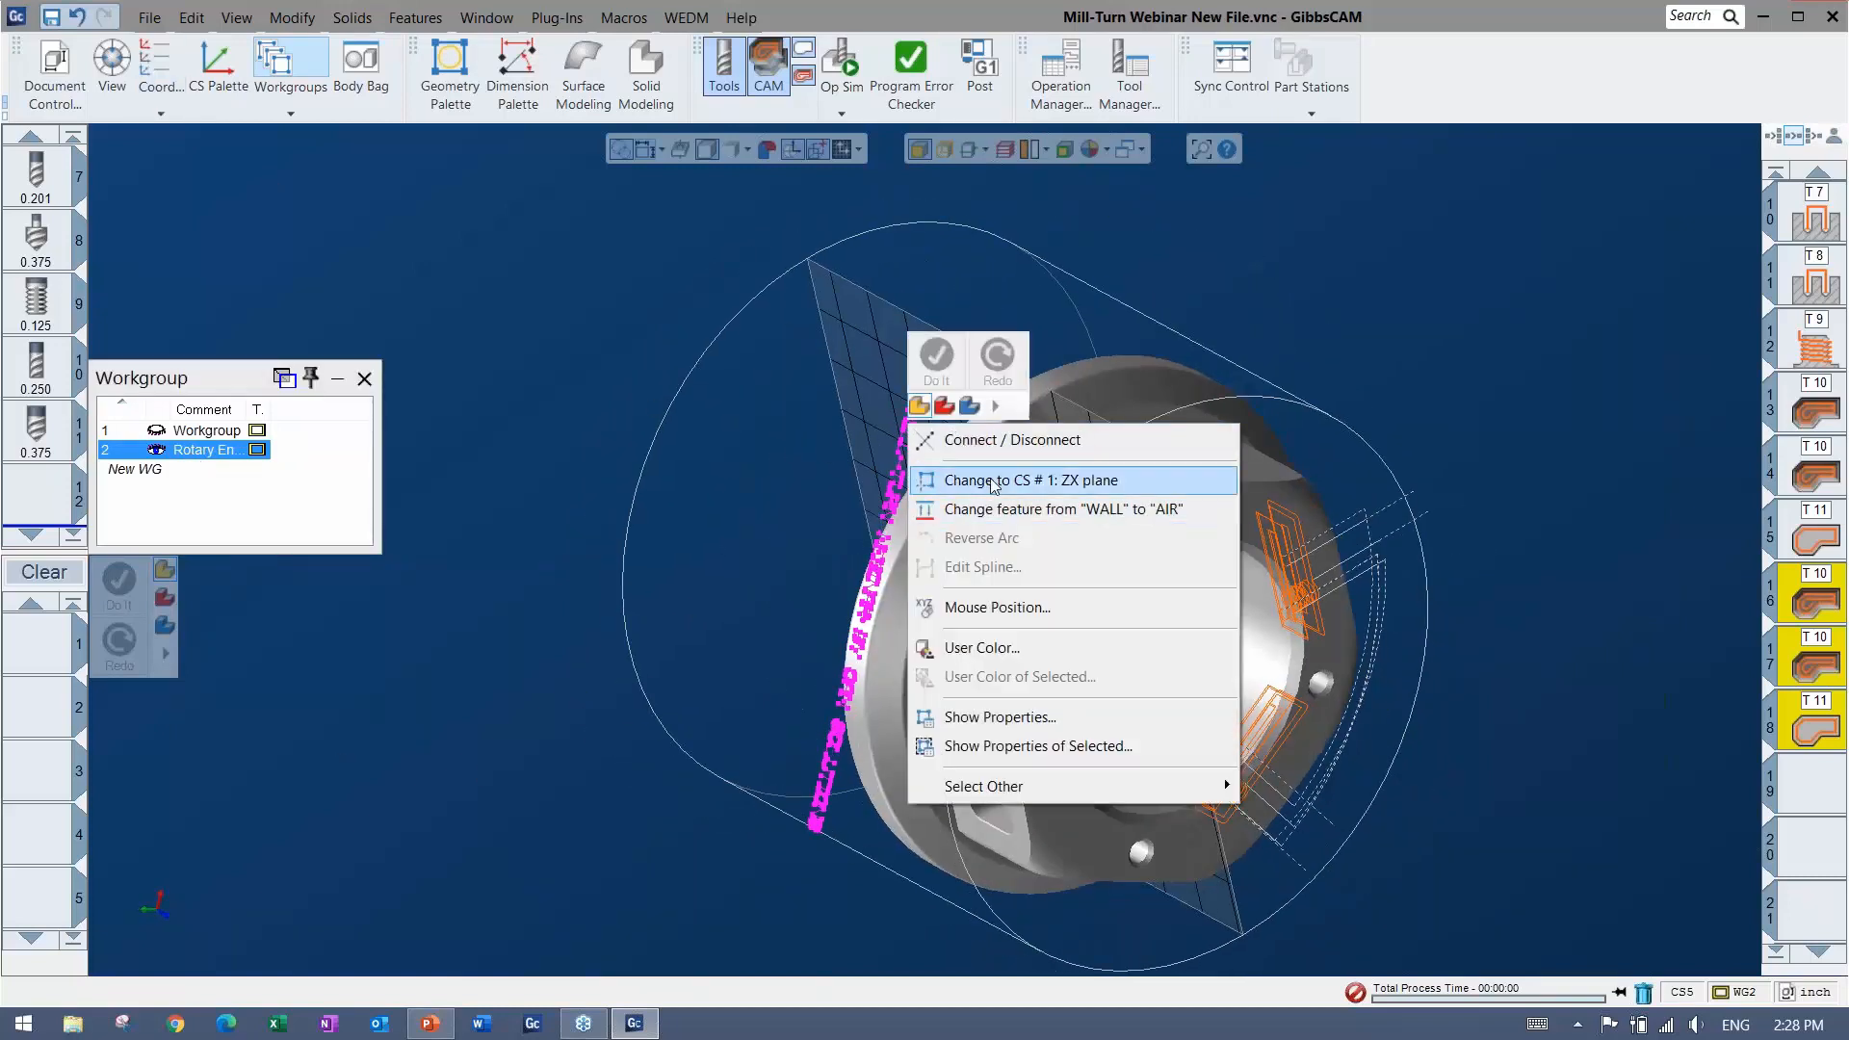
pyautogui.click(953, 480)
pyautogui.moveTo(695, 741); pyautogui.dragTo(674, 674, button='middle')
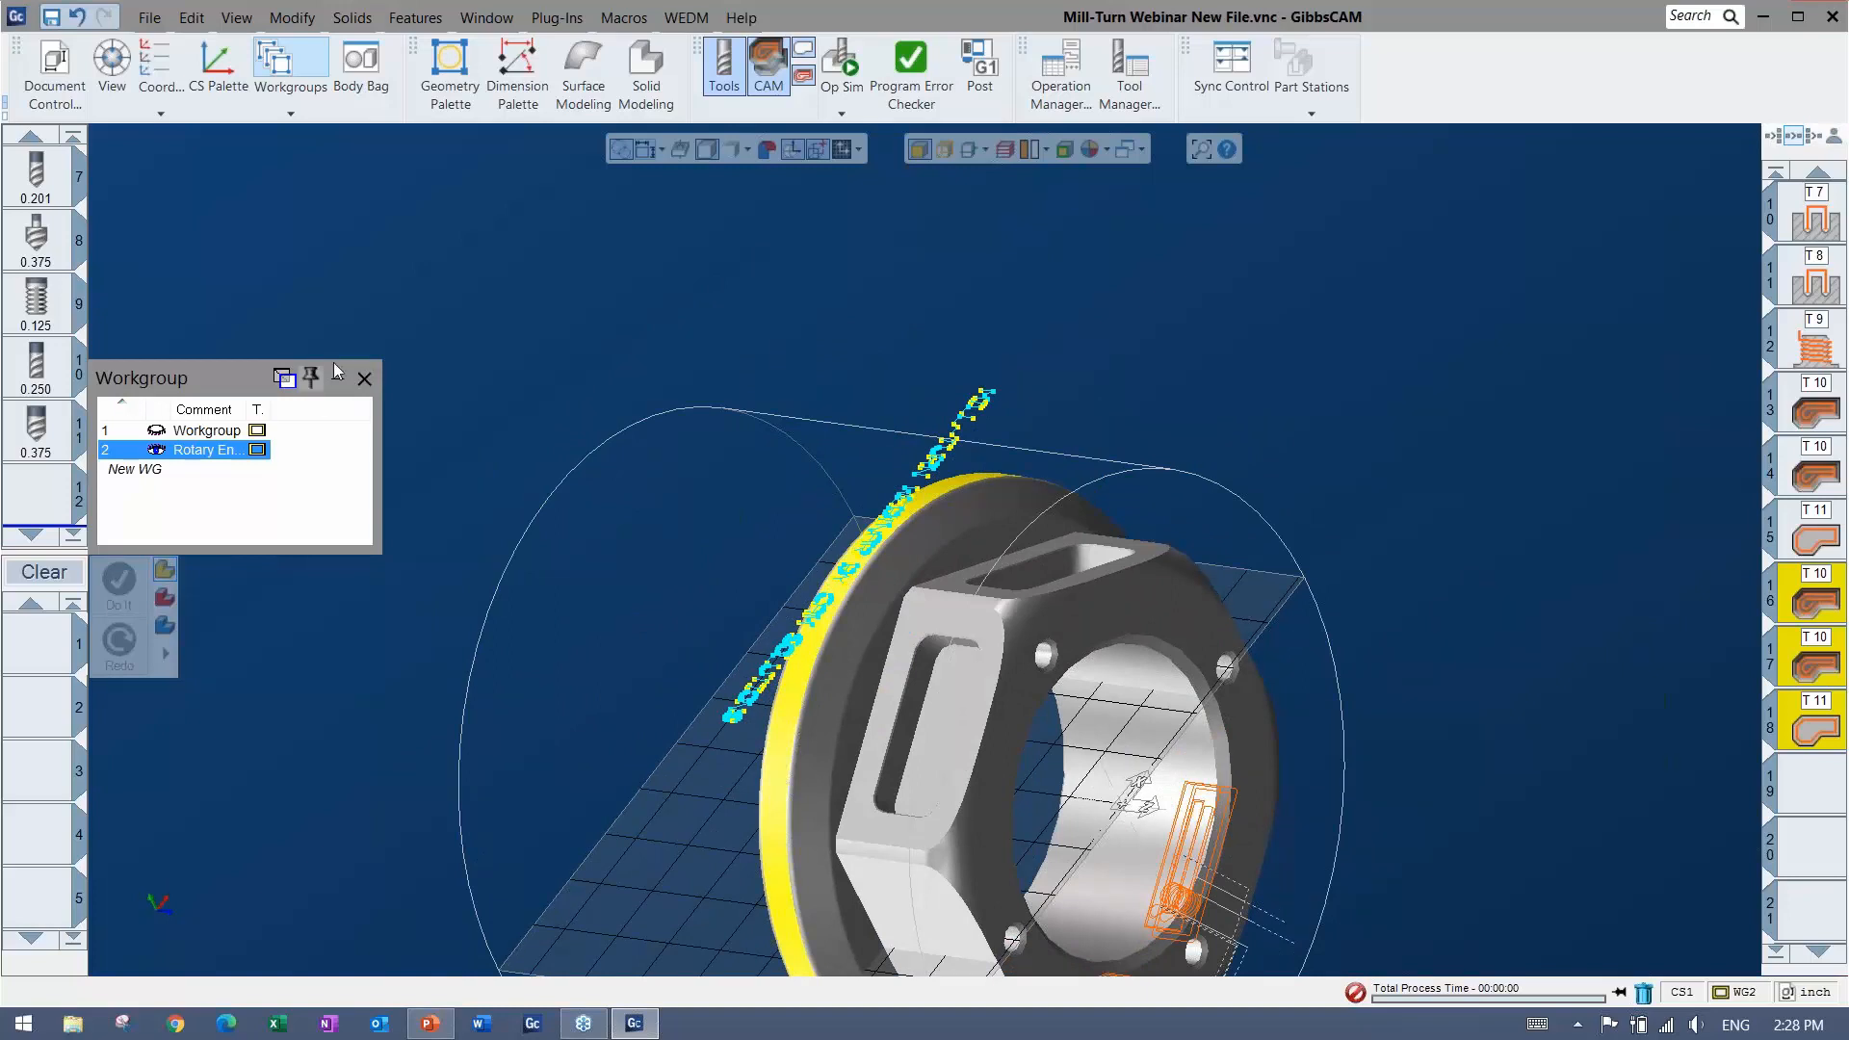
pyautogui.click(364, 377)
# Load the saved process list "8 - Rotary Engraving" from the Mill-Turn Webinar folder
pyautogui.moveTo(471, 465); pyautogui.dragTo(487, 672, button='middle')
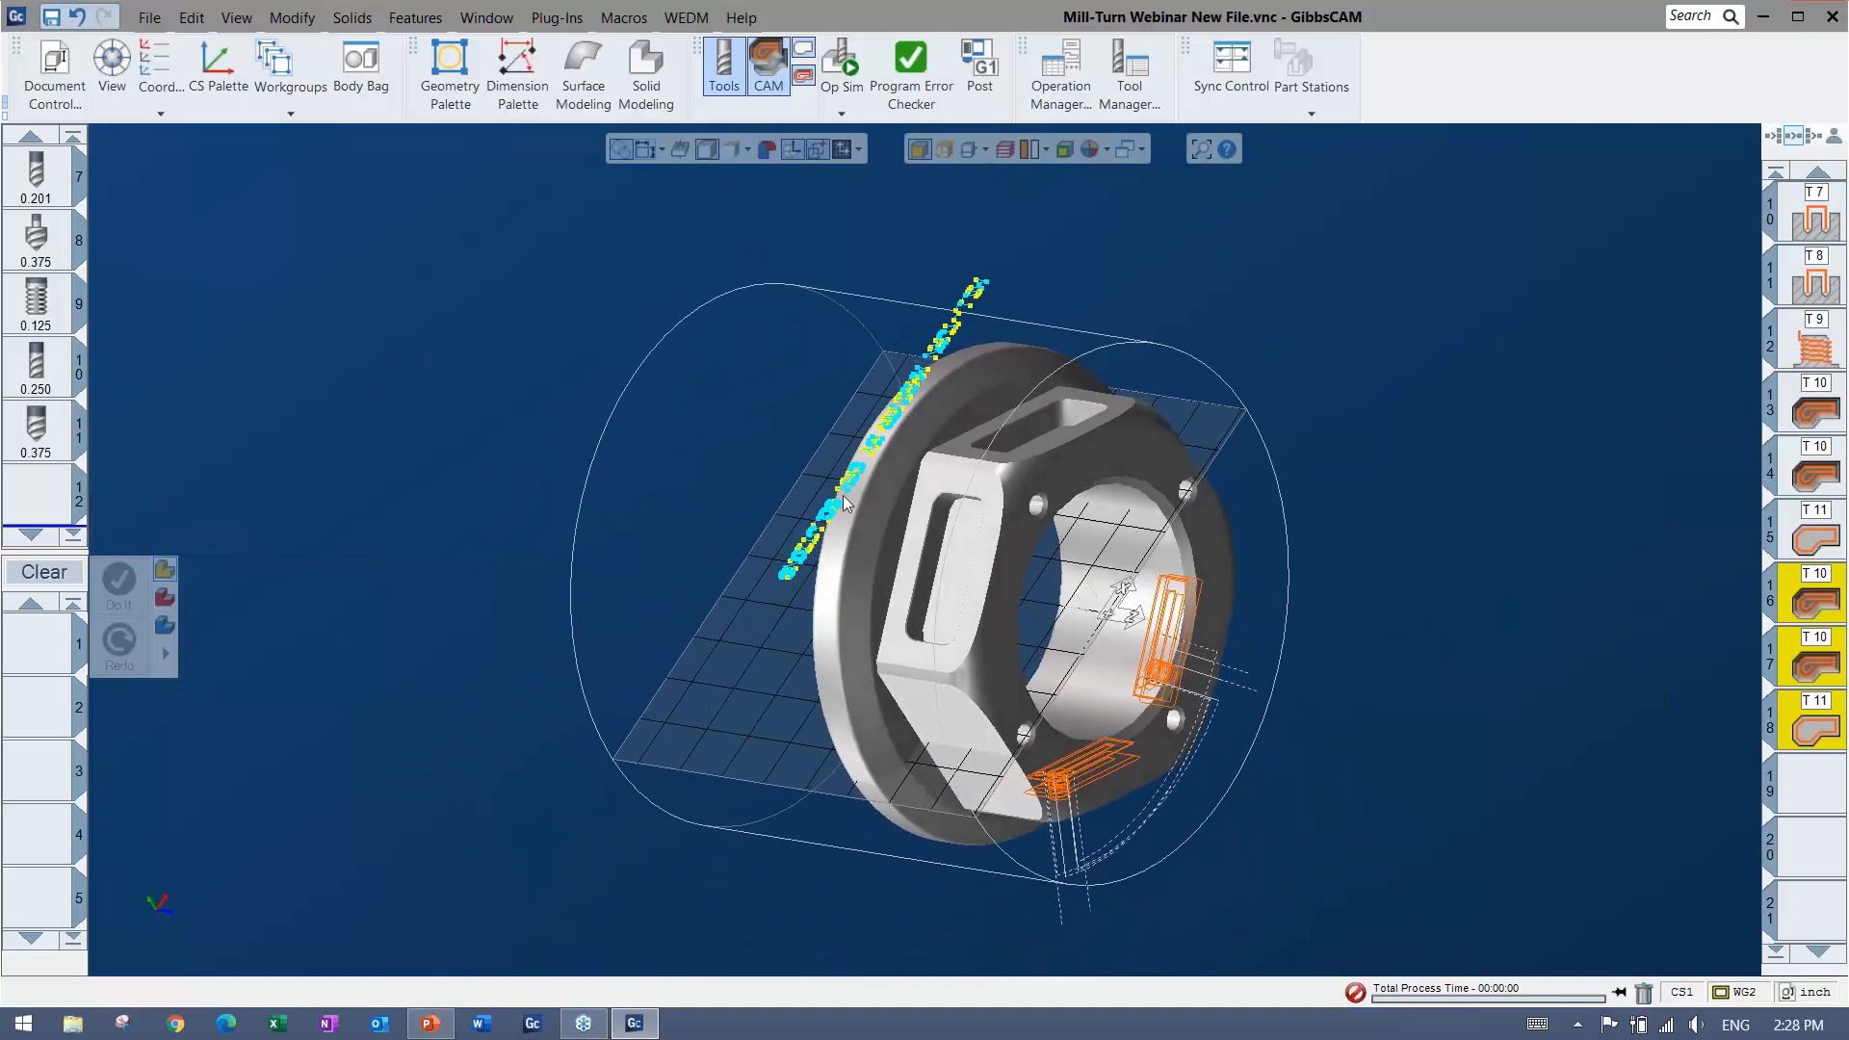
pyautogui.rightClick(17, 639)
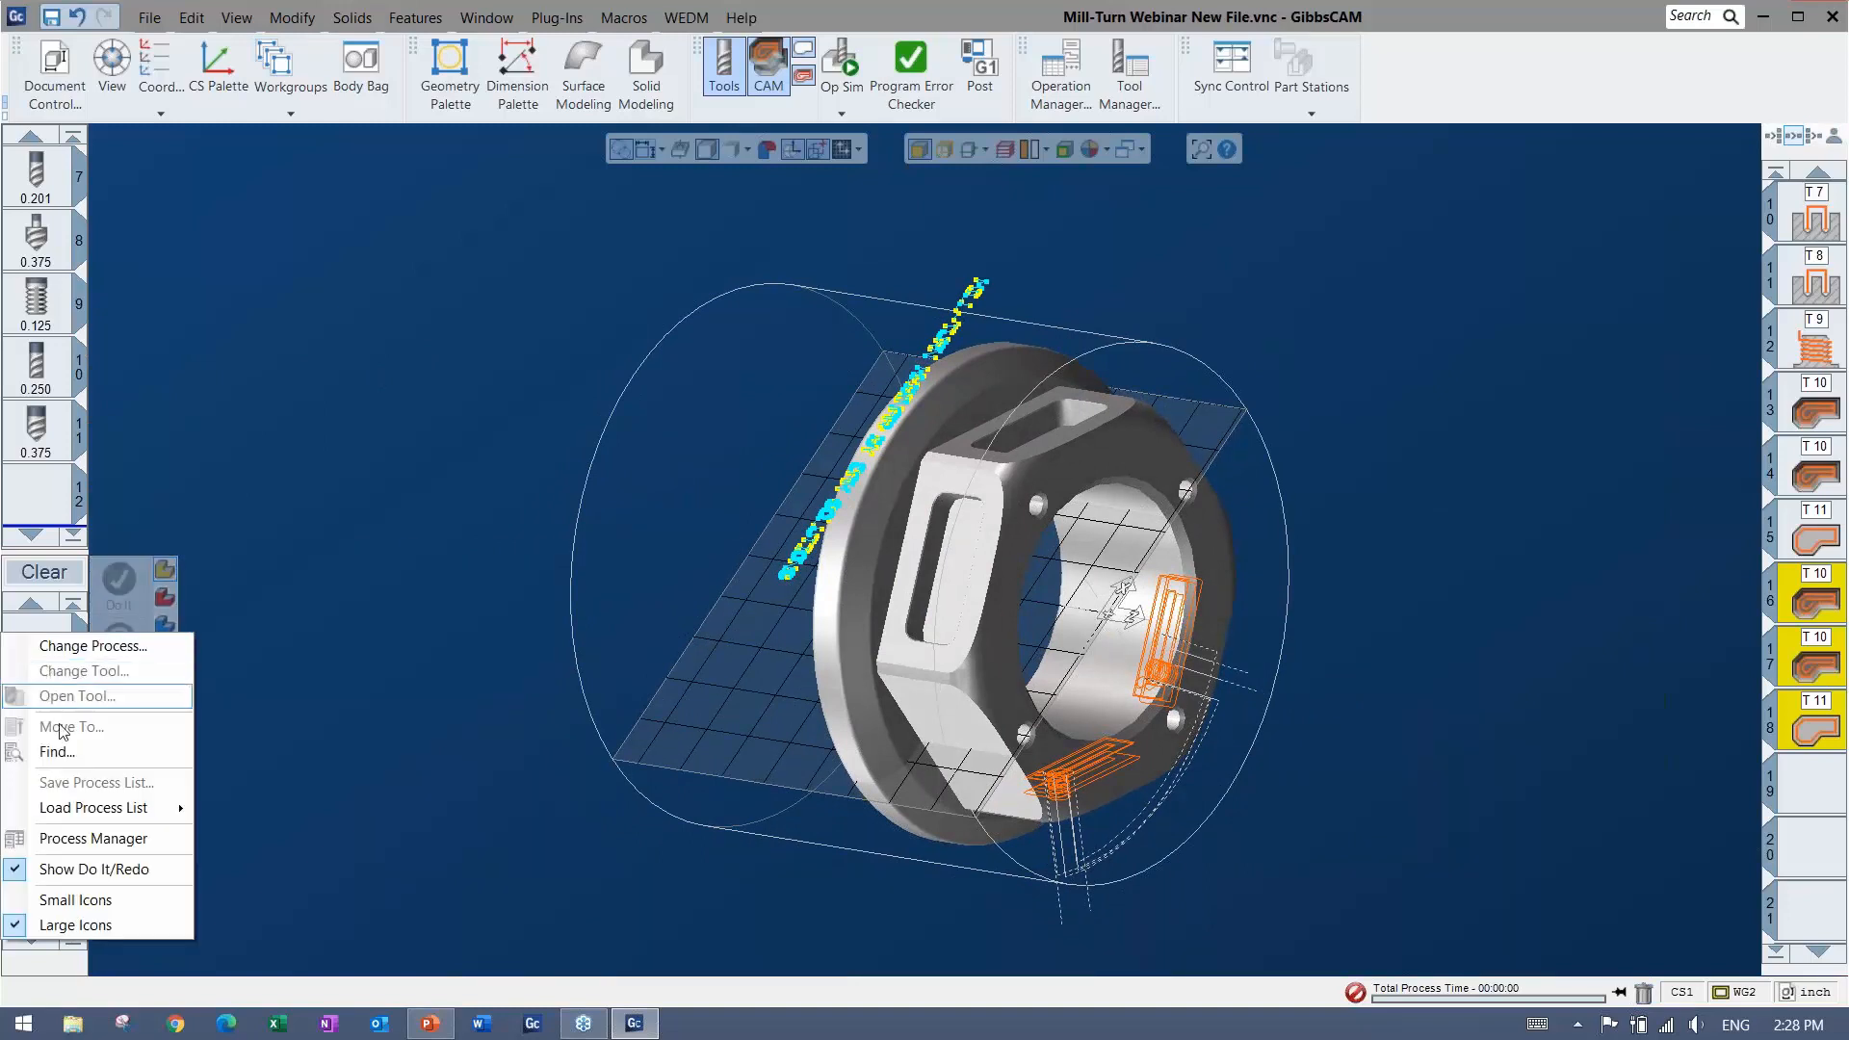
pyautogui.moveTo(115, 807)
pyautogui.moveTo(286, 862)
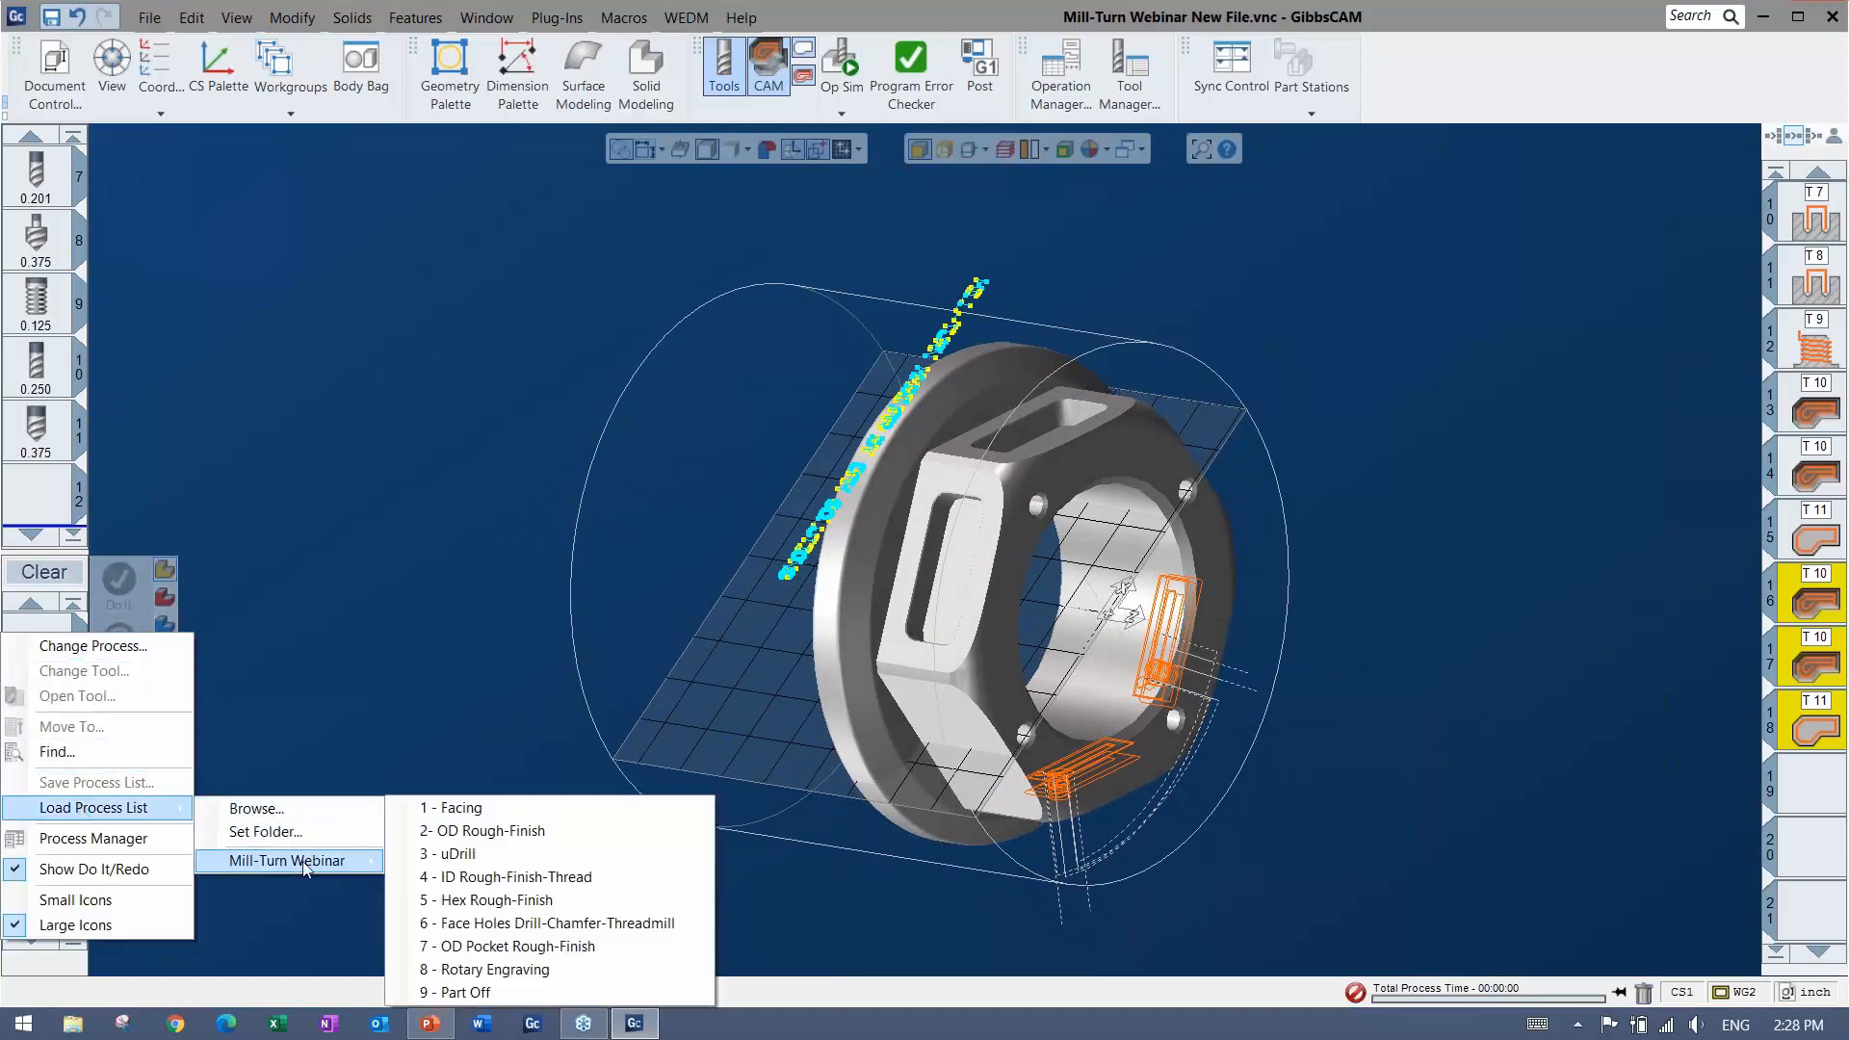
pyautogui.click(453, 970)
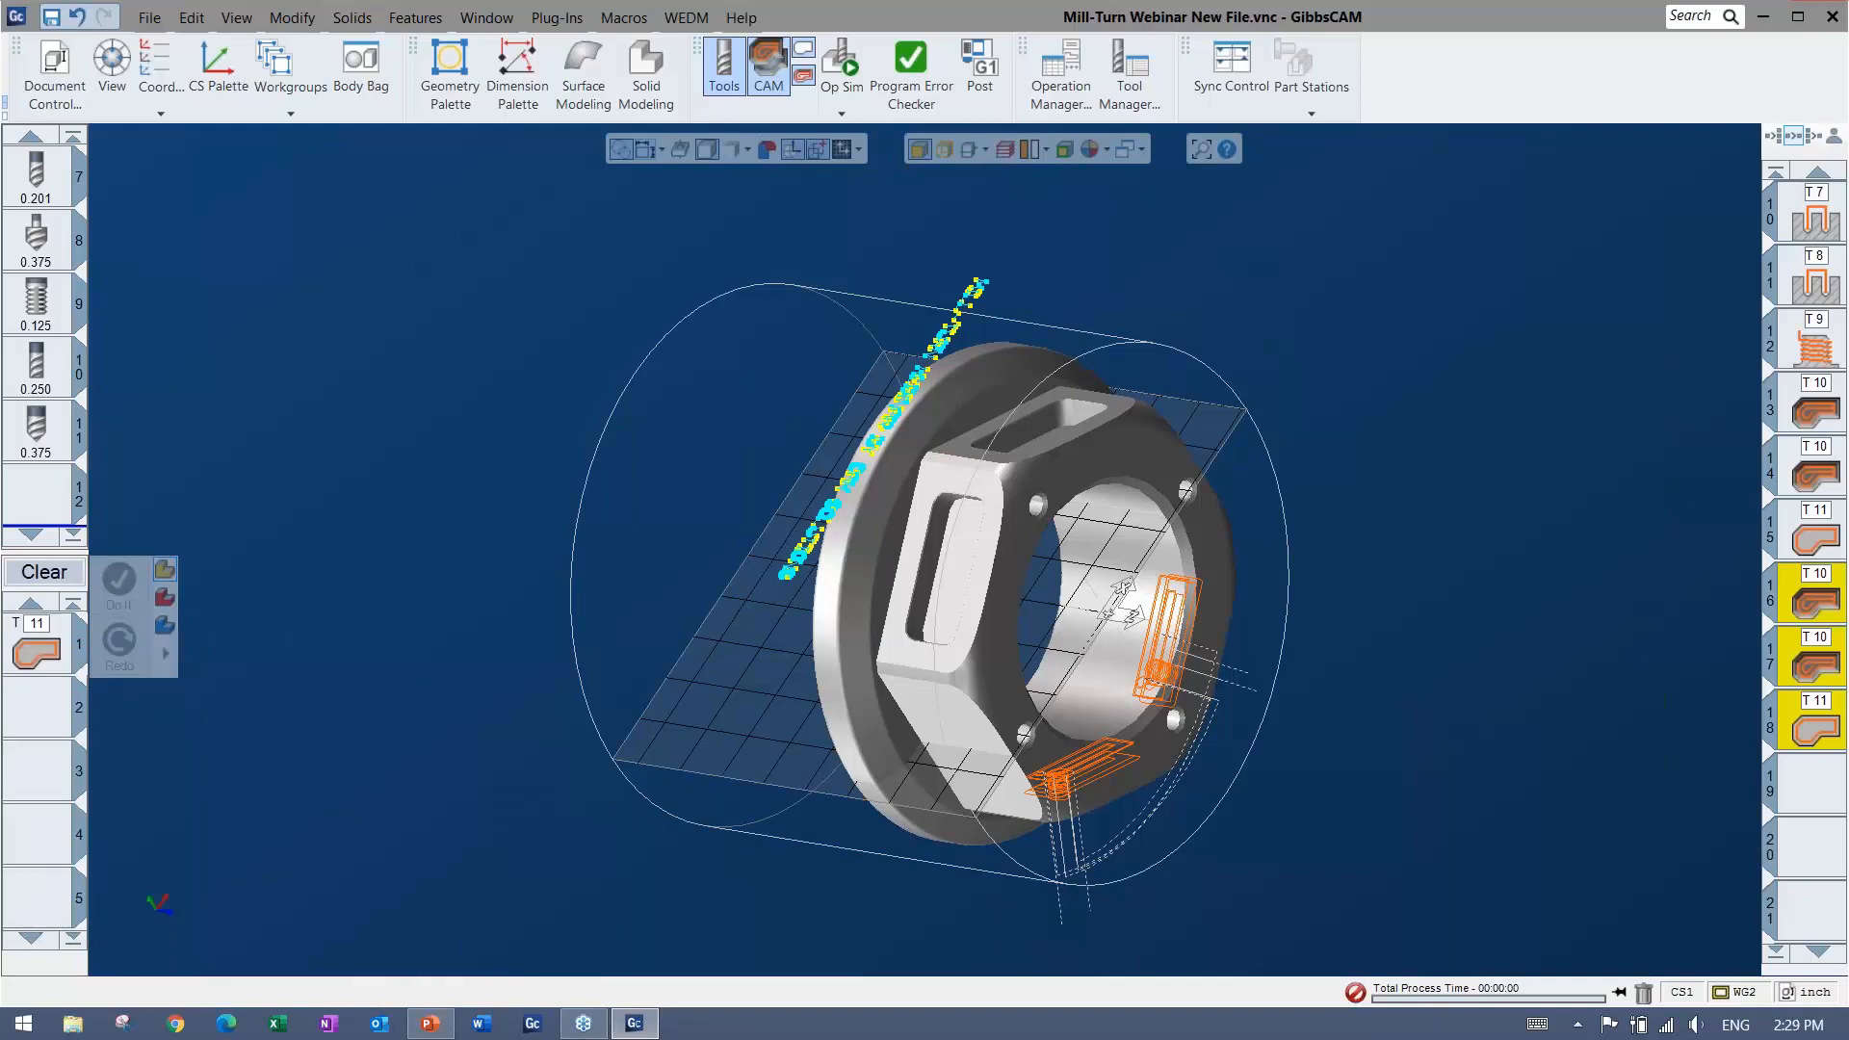
# Set the engraving contour process to duplicate 1 time at C 180
pyautogui.doubleClick(37, 647)
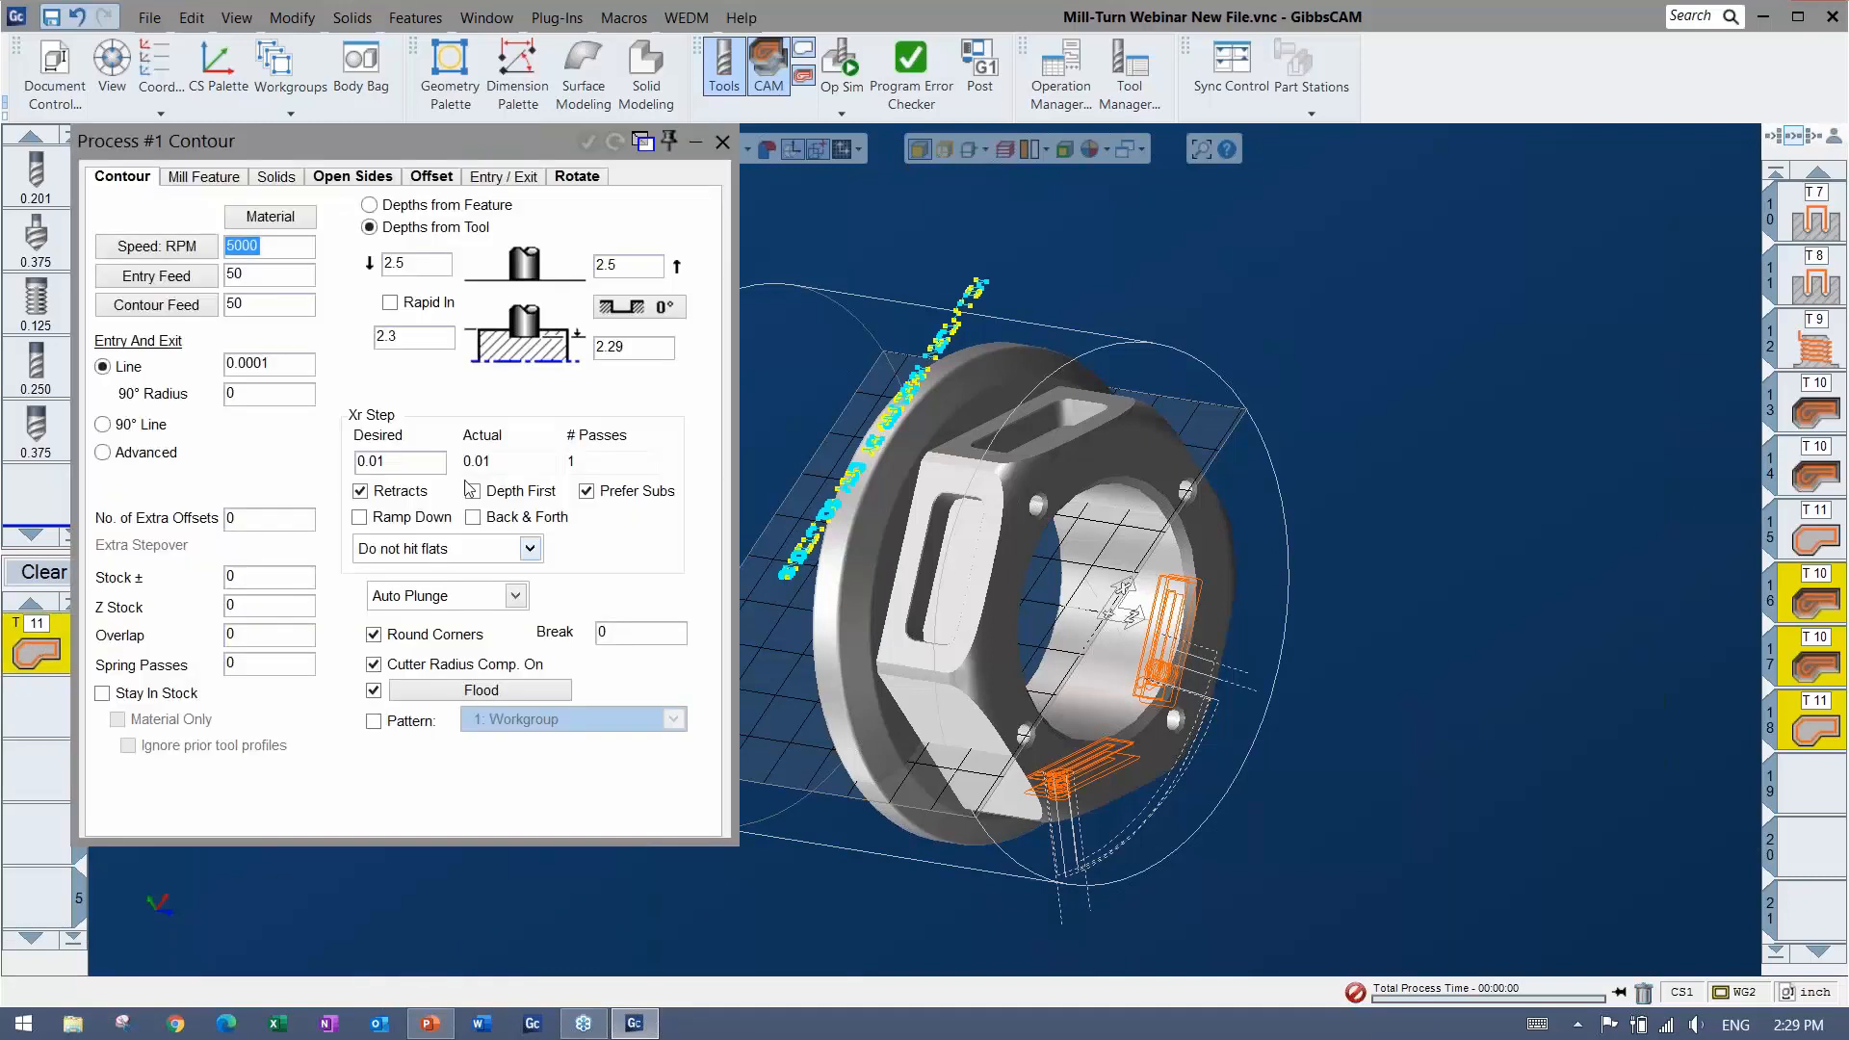
pyautogui.click(578, 177)
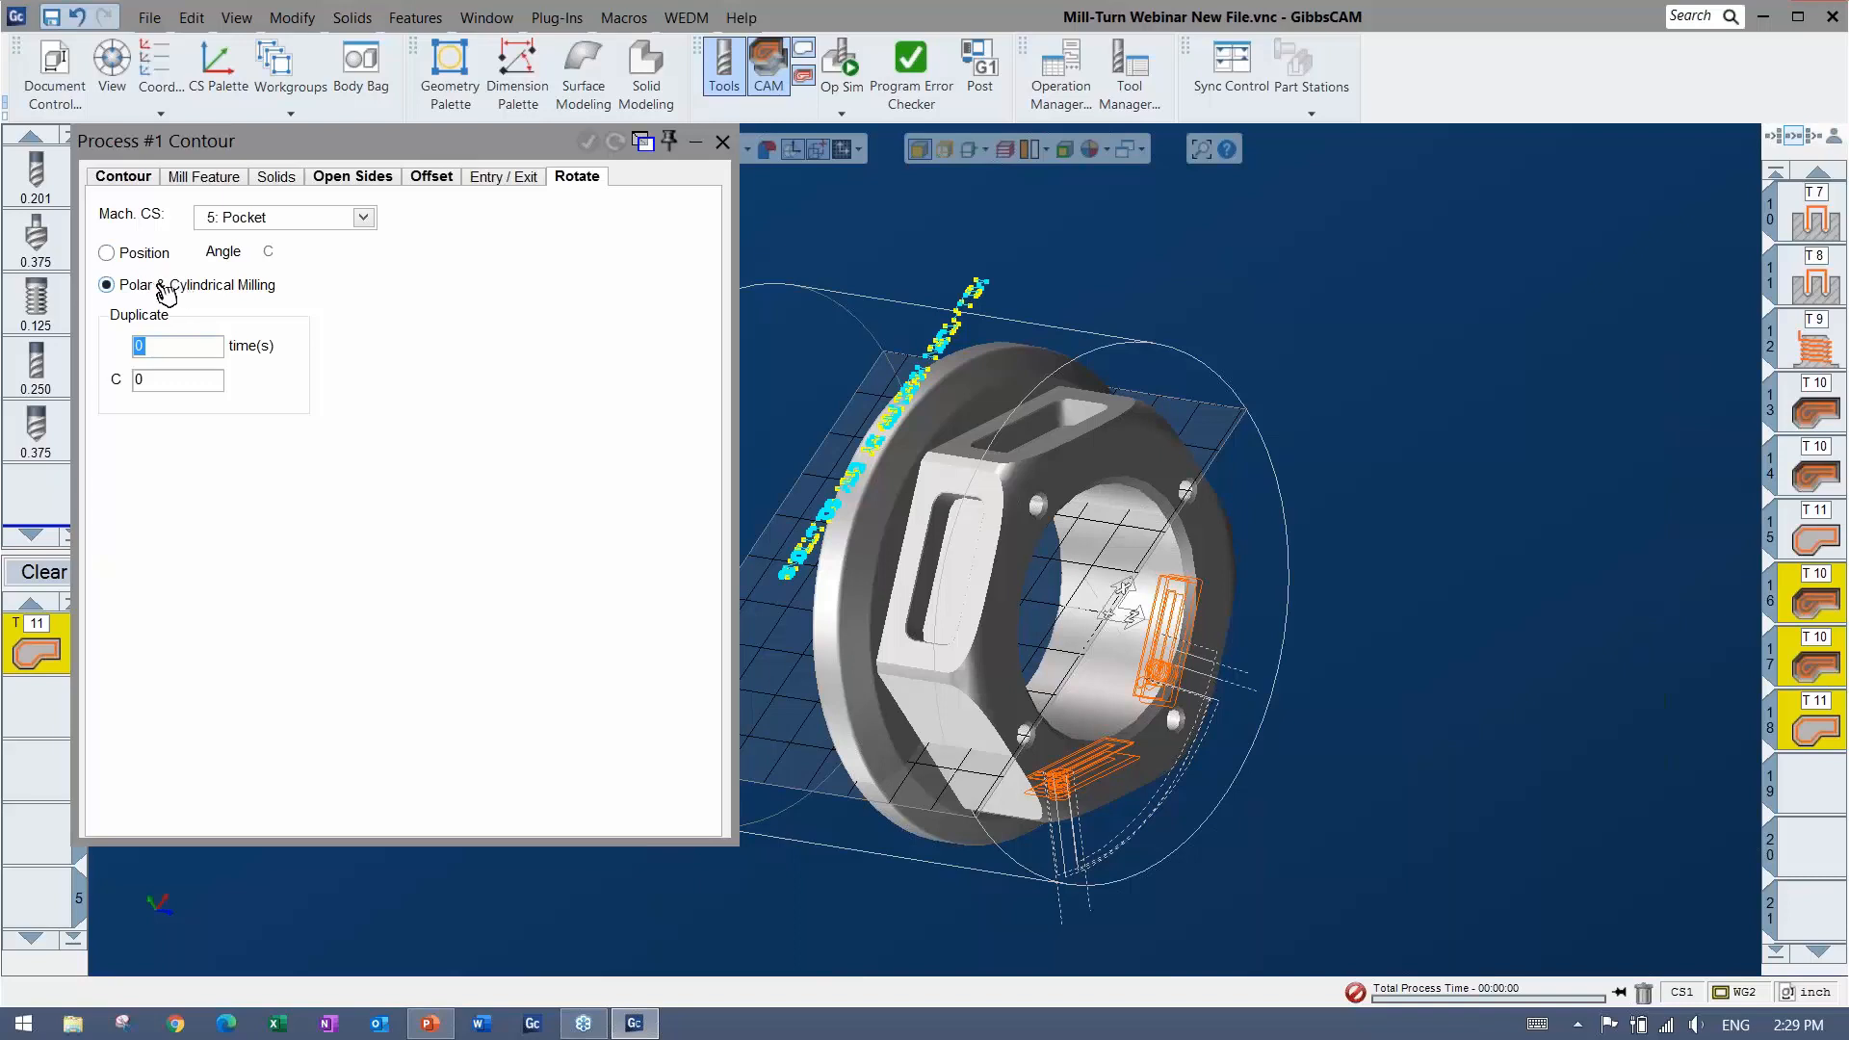
pyautogui.write('1')
pyautogui.press('Tab')
pyautogui.write('180')
pyautogui.click(721, 144)
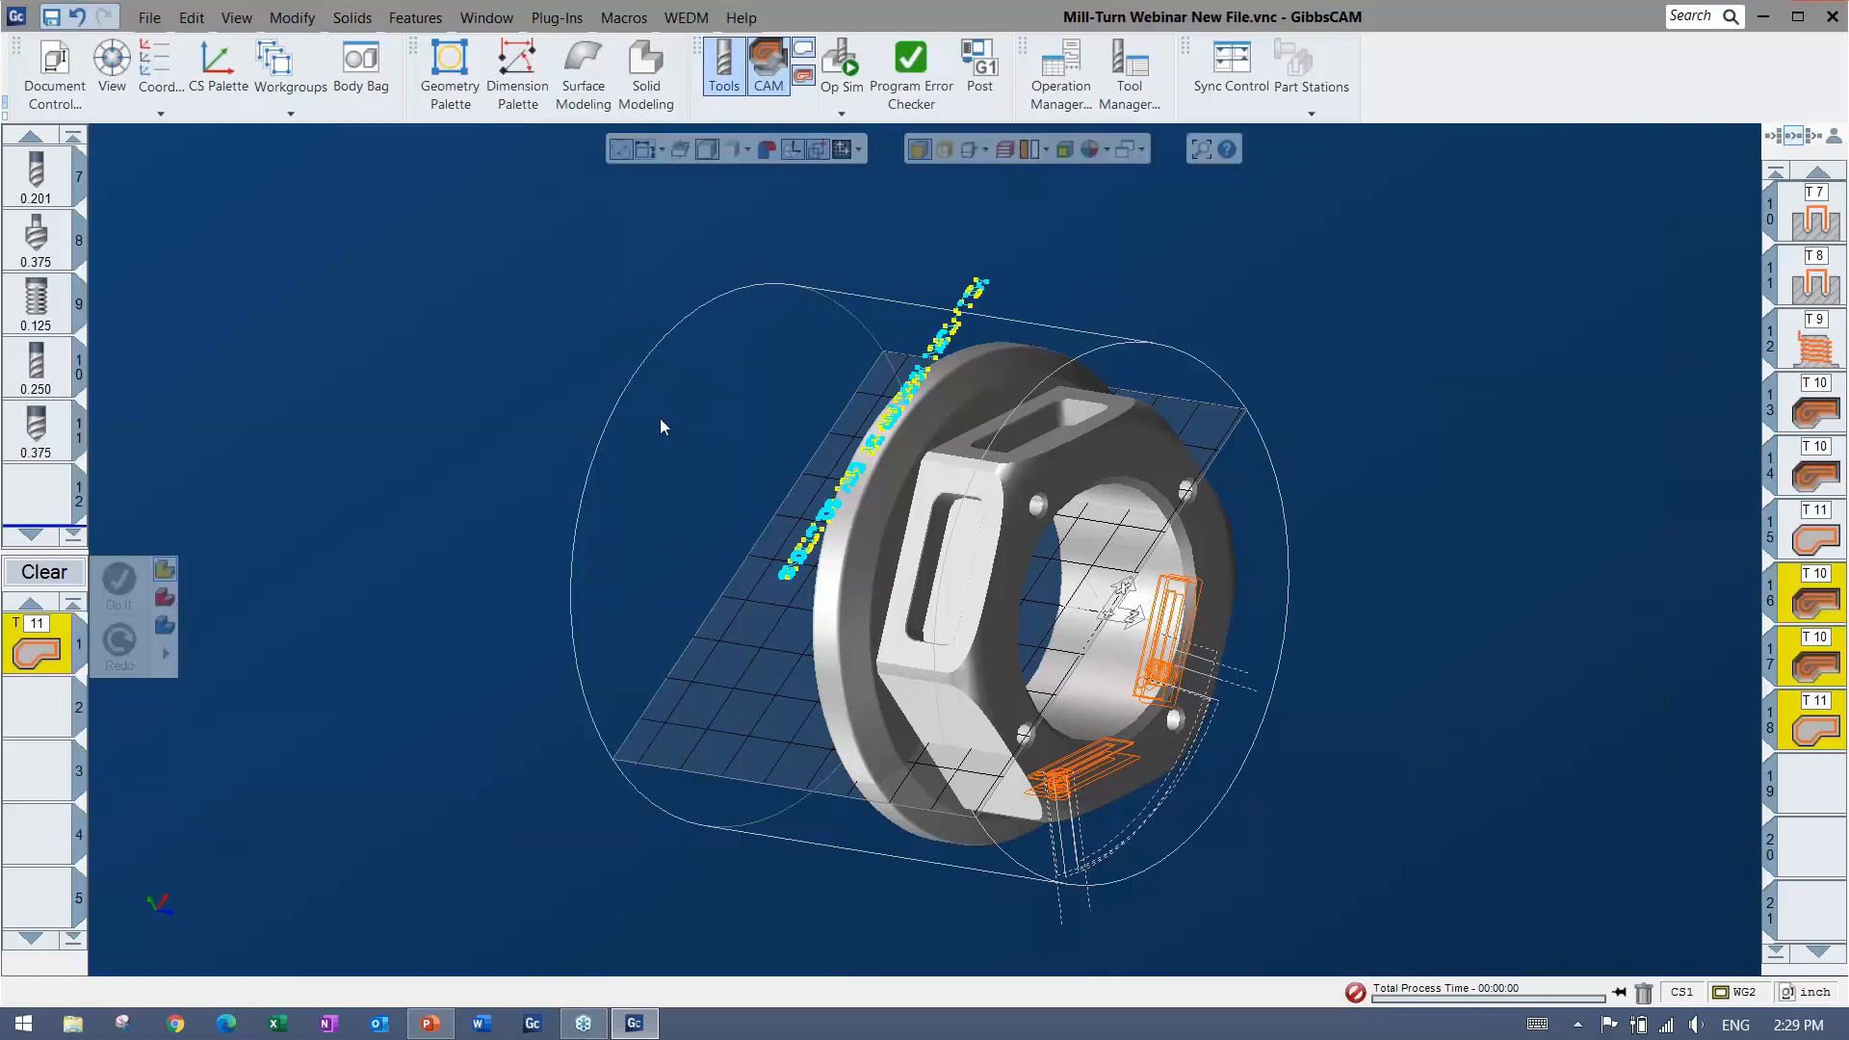
# Hide the solid part, select all the engraving text geometry, and generate the engraving operation
pyautogui.moveTo(661, 418); pyautogui.dragTo(856, 550, button='middle')
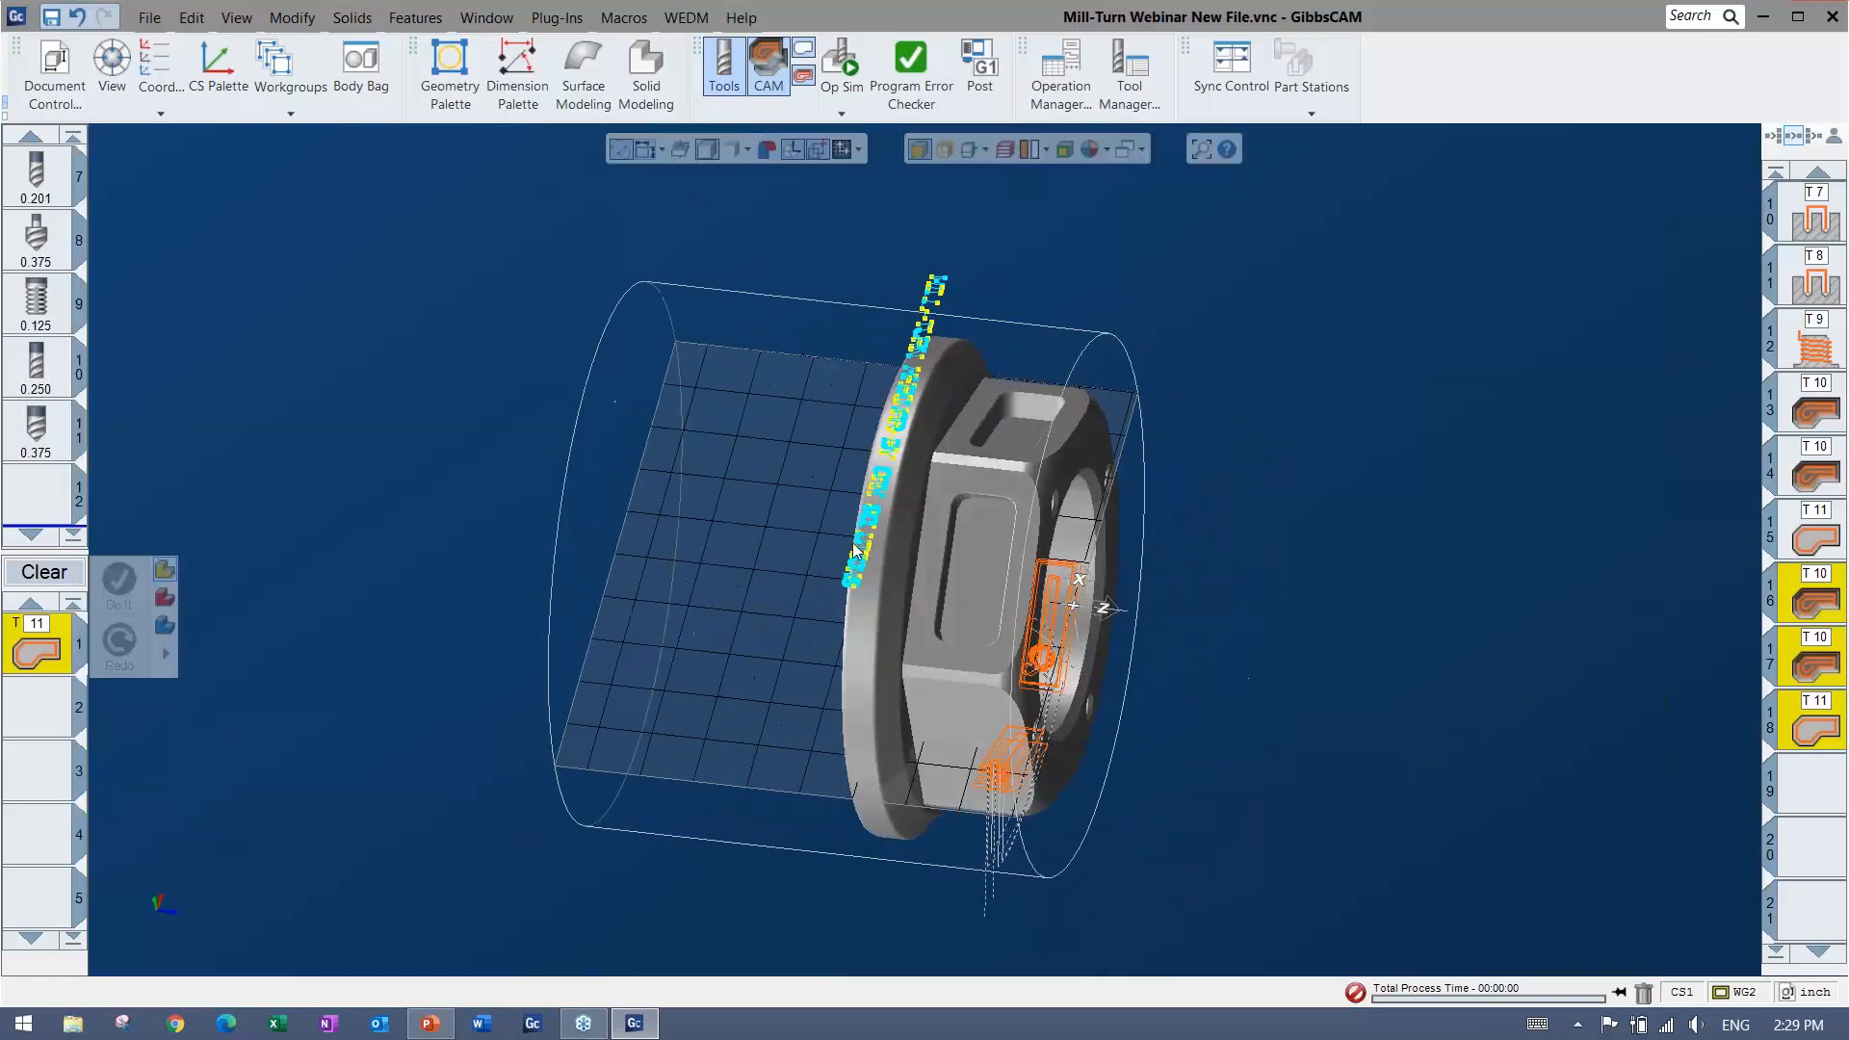
pyautogui.click(707, 150)
pyautogui.moveTo(755, 706); pyautogui.dragTo(1049, 207)
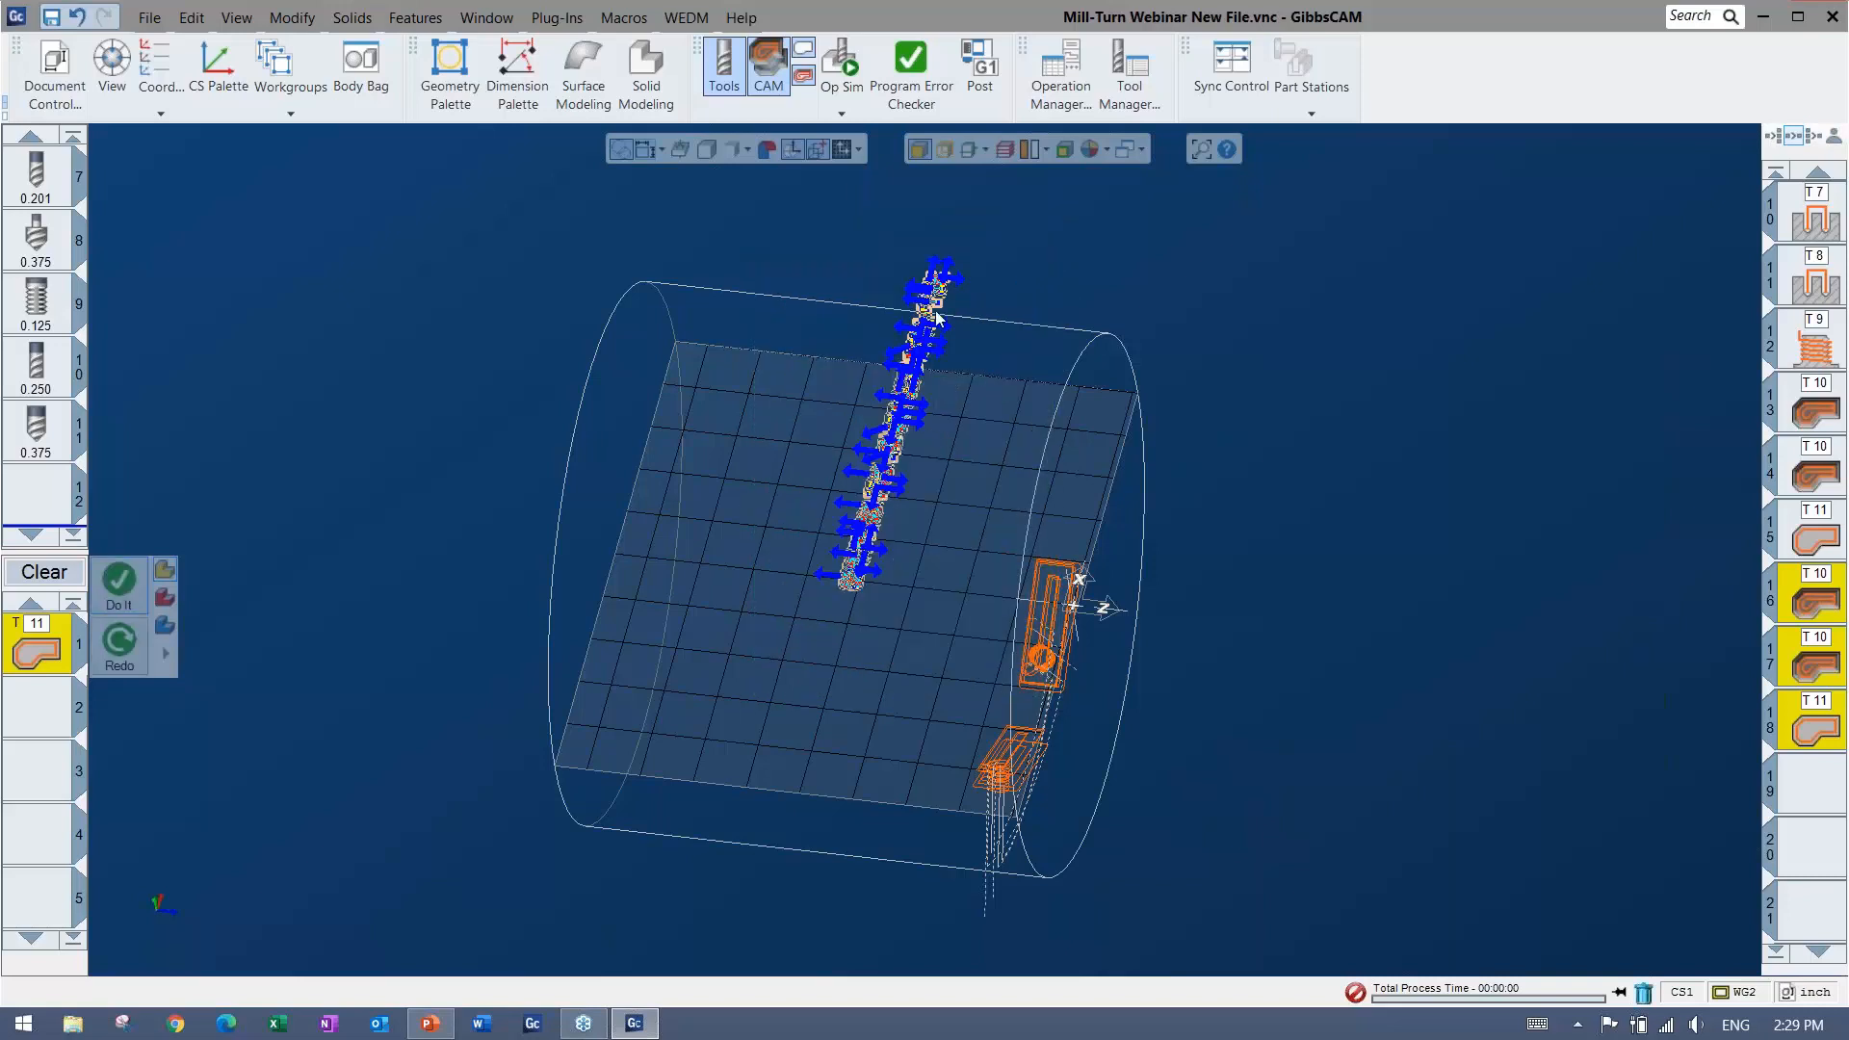
pyautogui.click(119, 584)
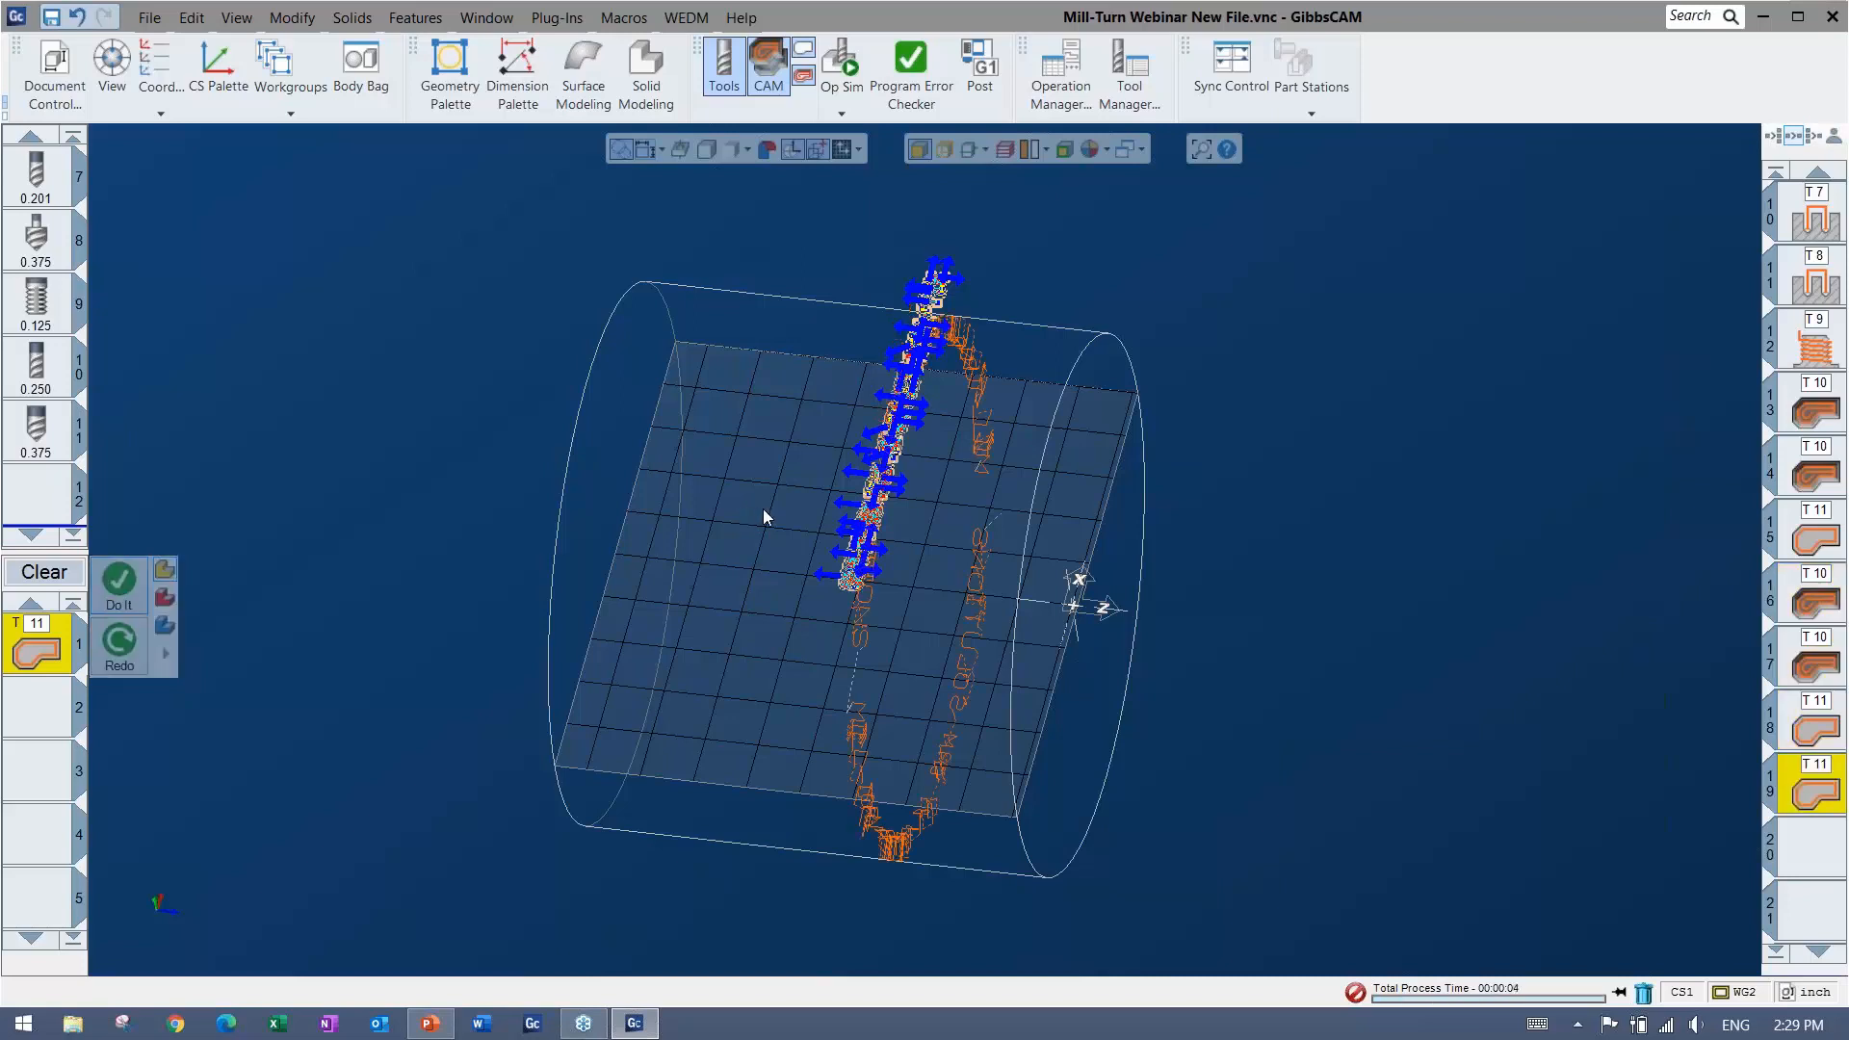
# Set the engraving process's machining CS to 1: ZX plane and regenerate the engraving operation
pyautogui.moveTo(754, 610); pyautogui.dragTo(386, 640, button='middle')
pyautogui.doubleClick(28, 643)
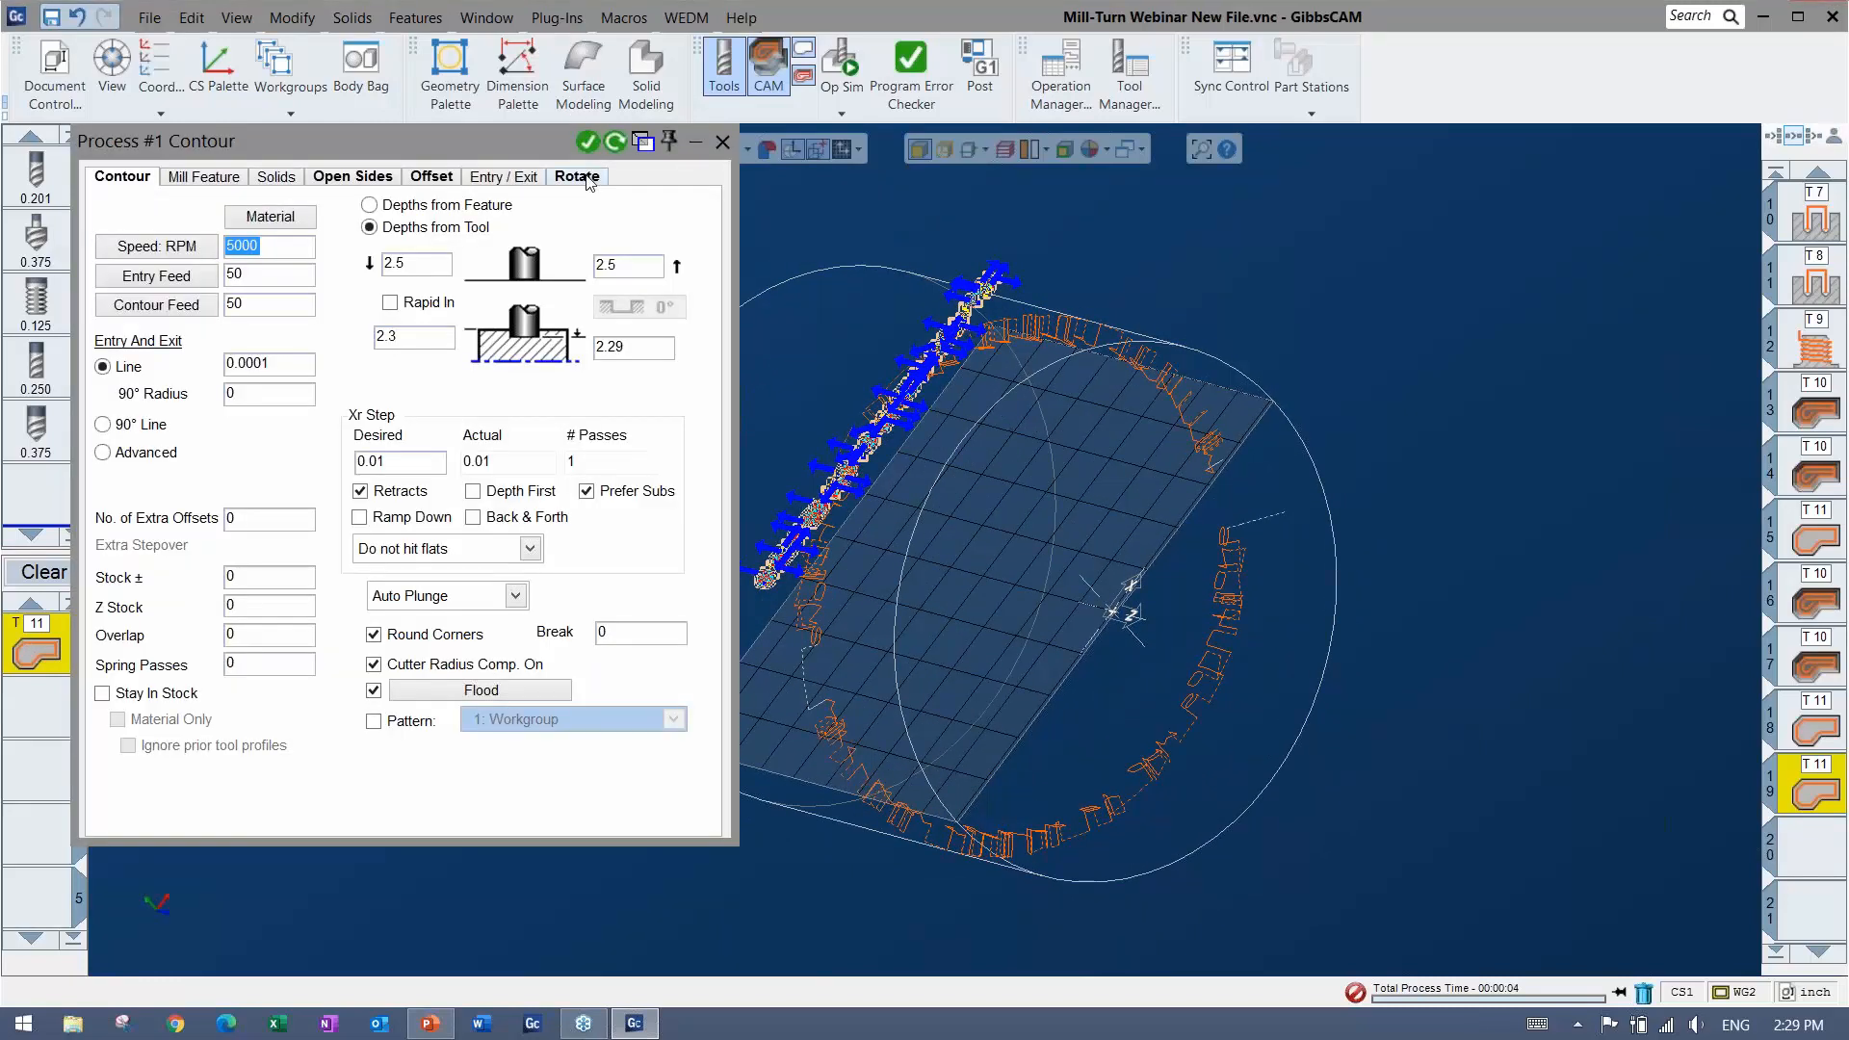
pyautogui.click(583, 176)
pyautogui.click(274, 217)
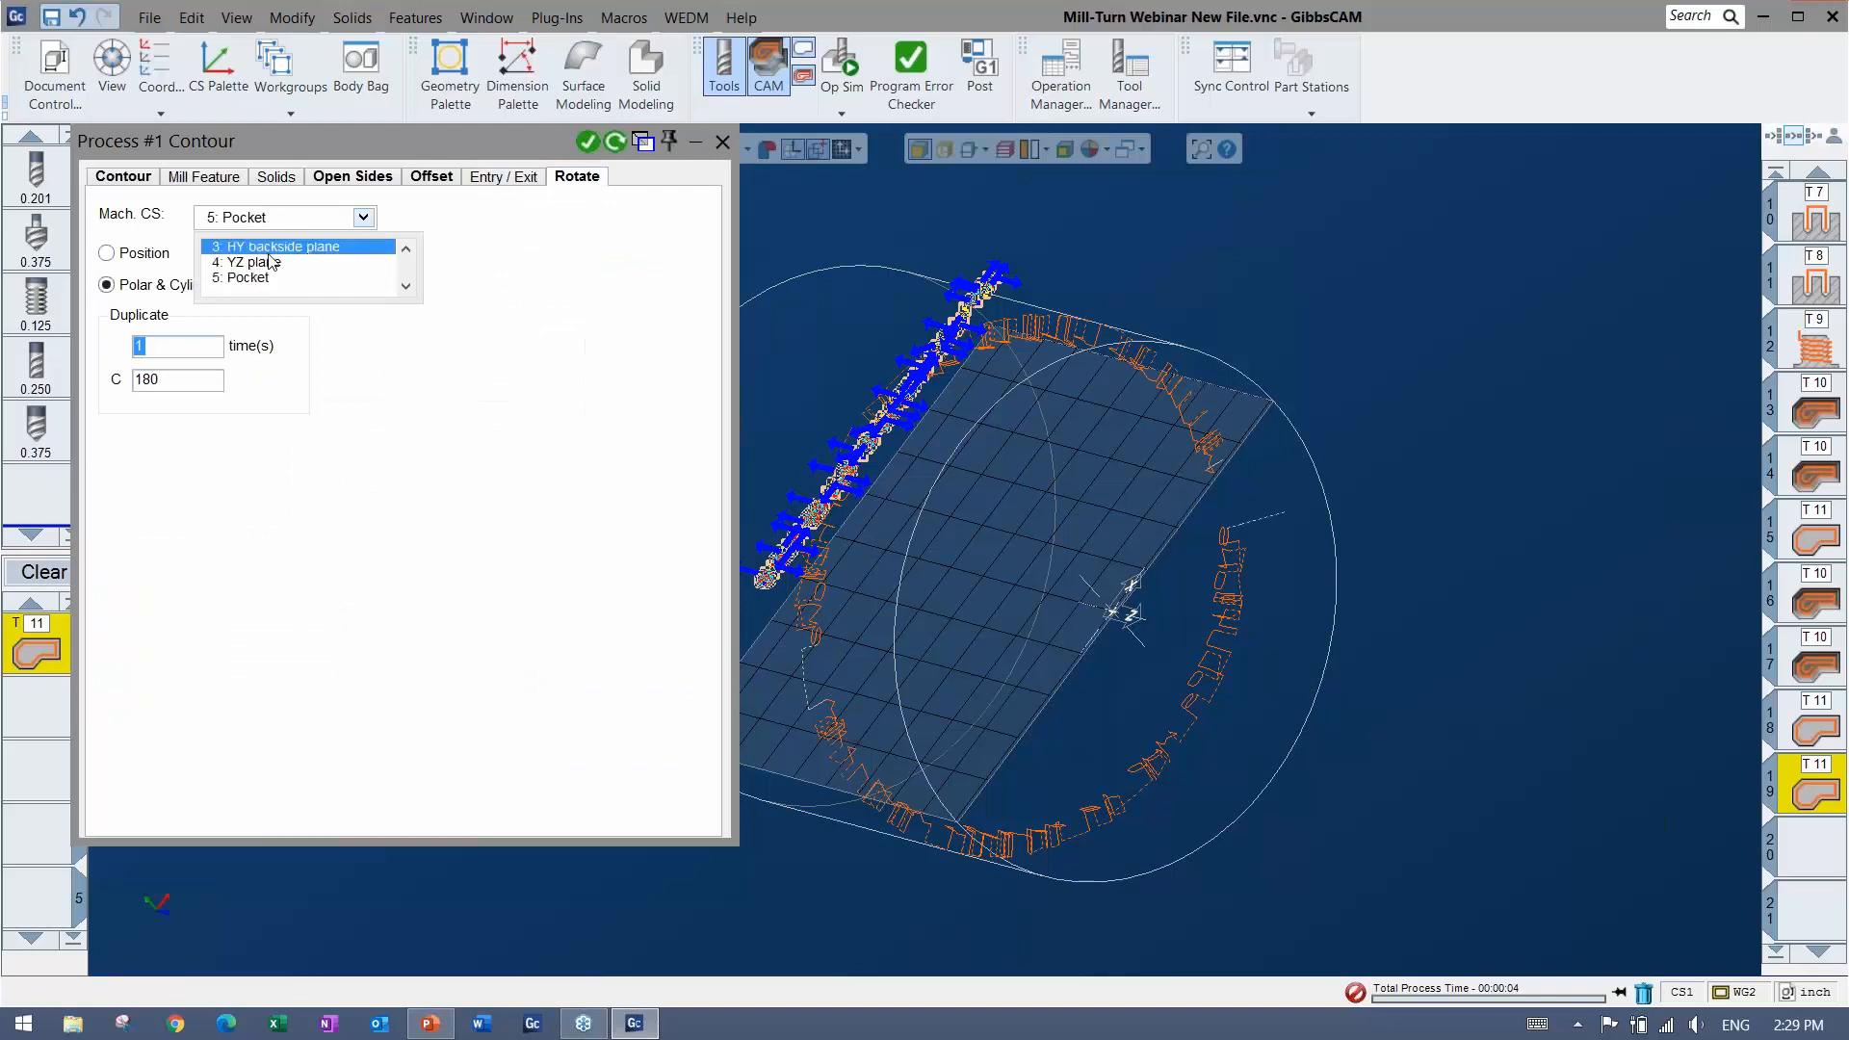
pyautogui.scroll(2, 271, 261)
pyautogui.click(265, 247)
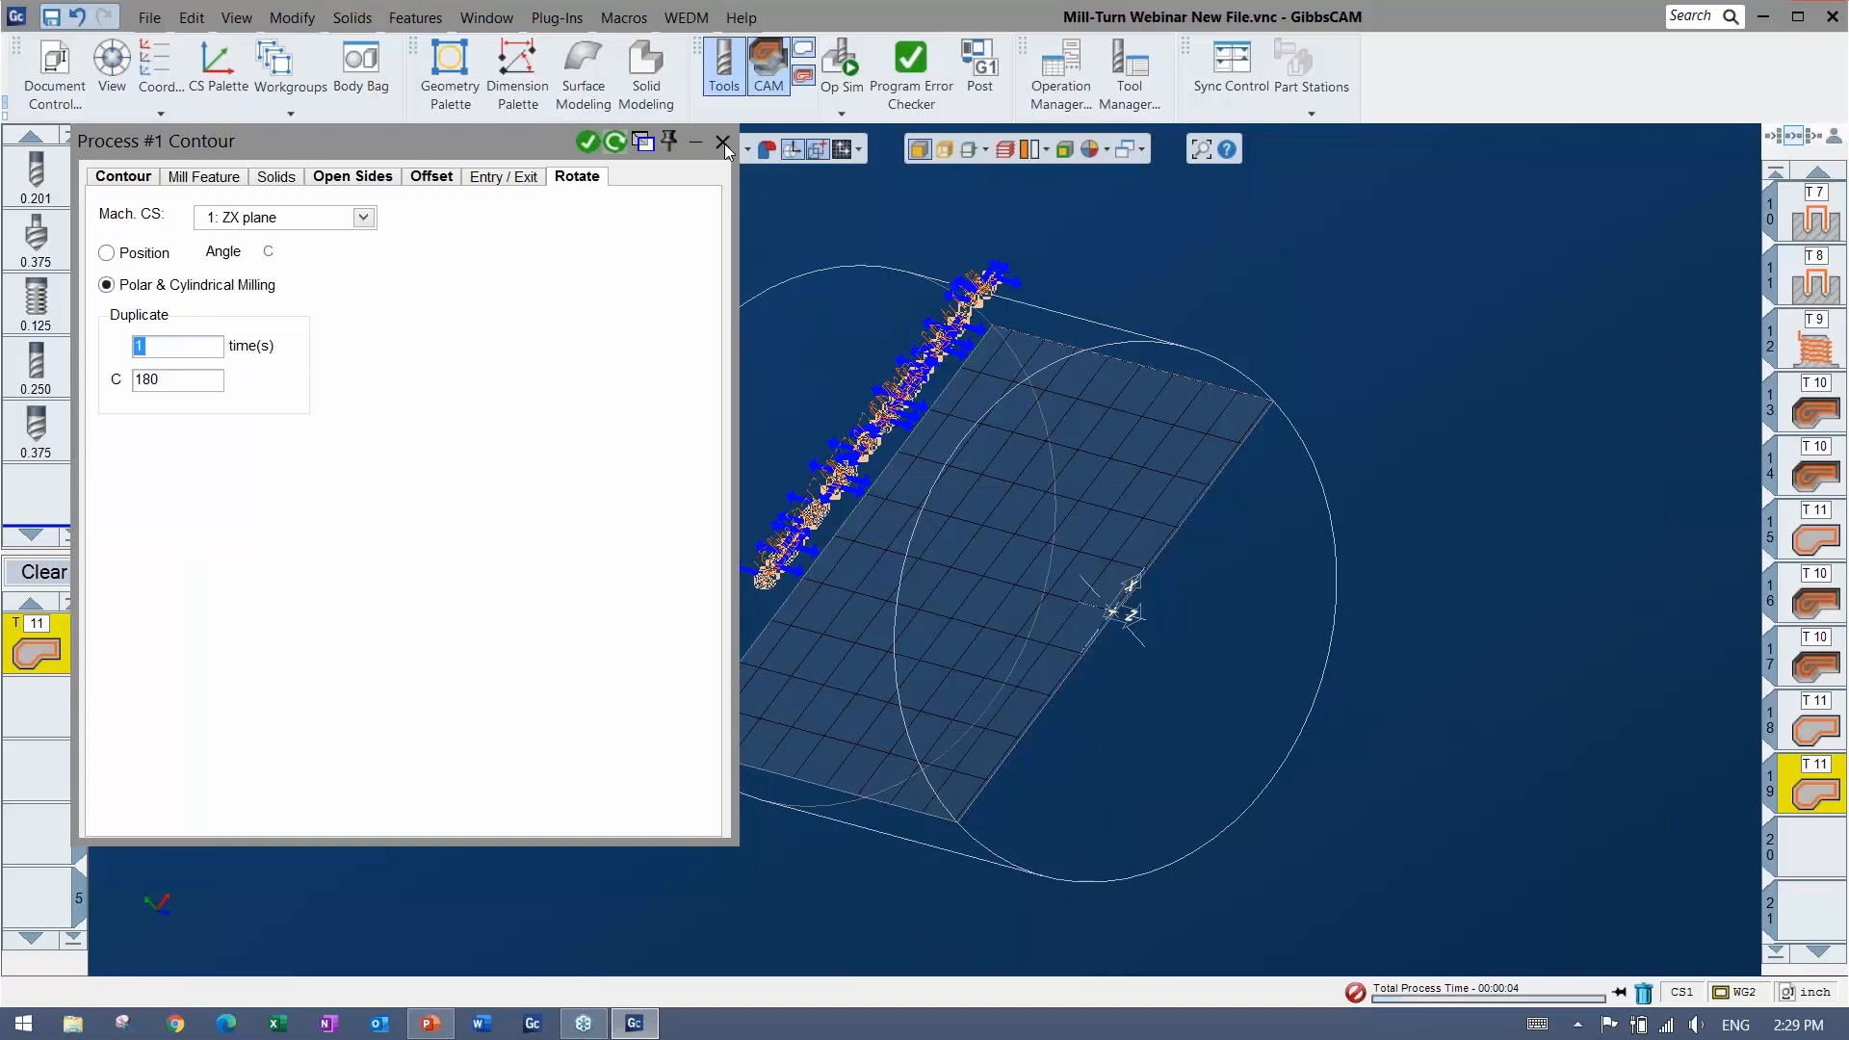
pyautogui.click(722, 142)
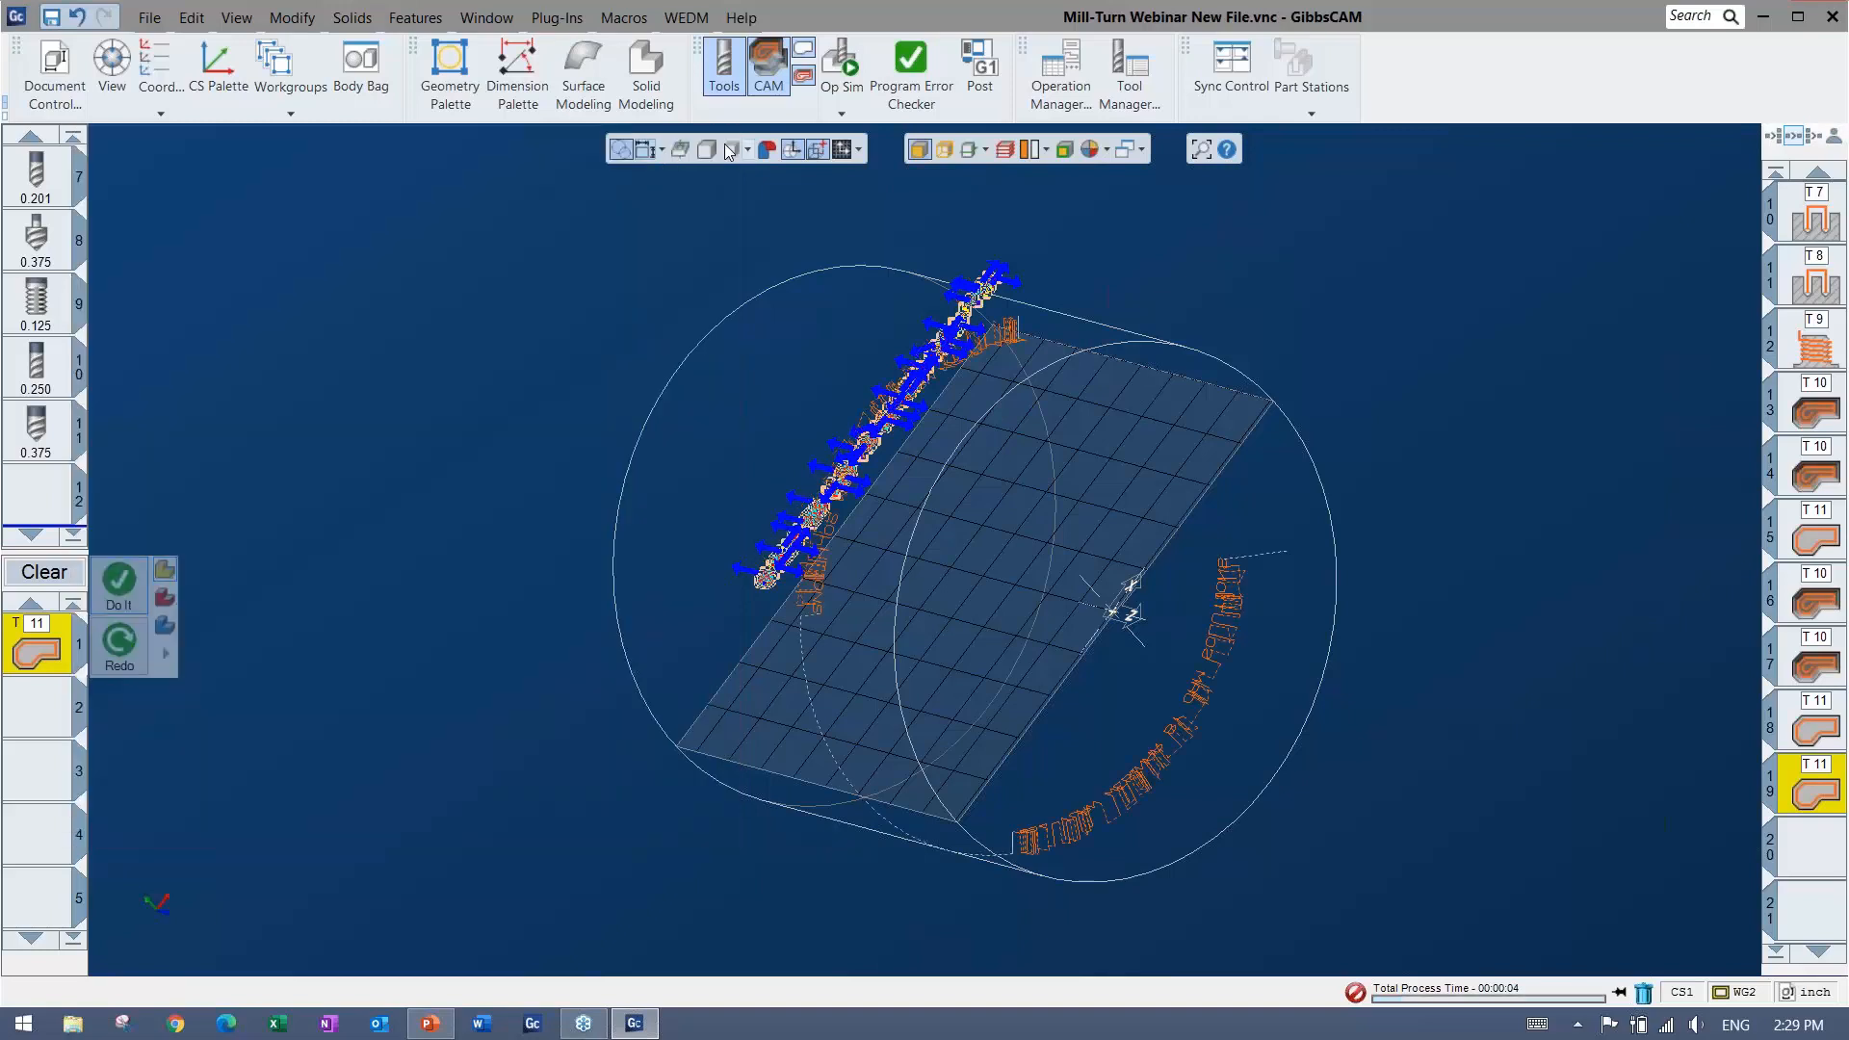
# Open the operation simulation, rewind it to the start, and enable a stop before operation 19
pyautogui.click(824, 77)
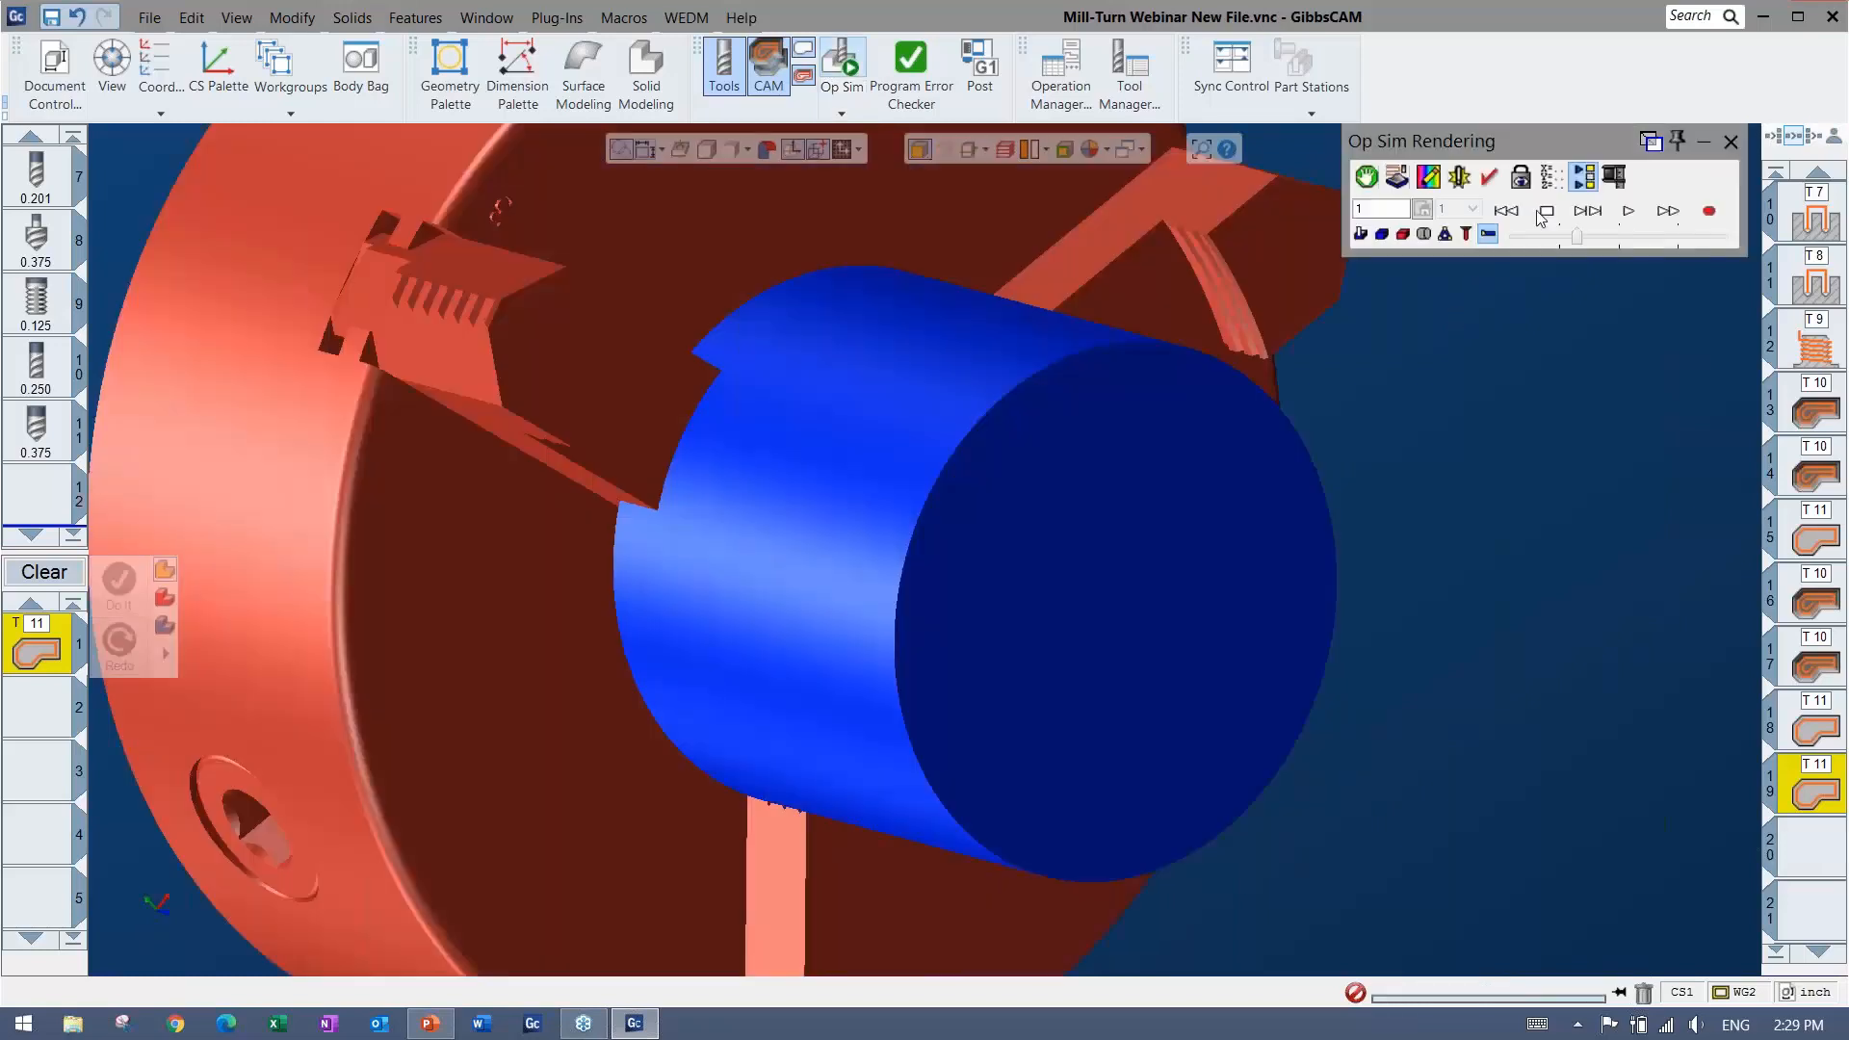
pyautogui.click(1627, 210)
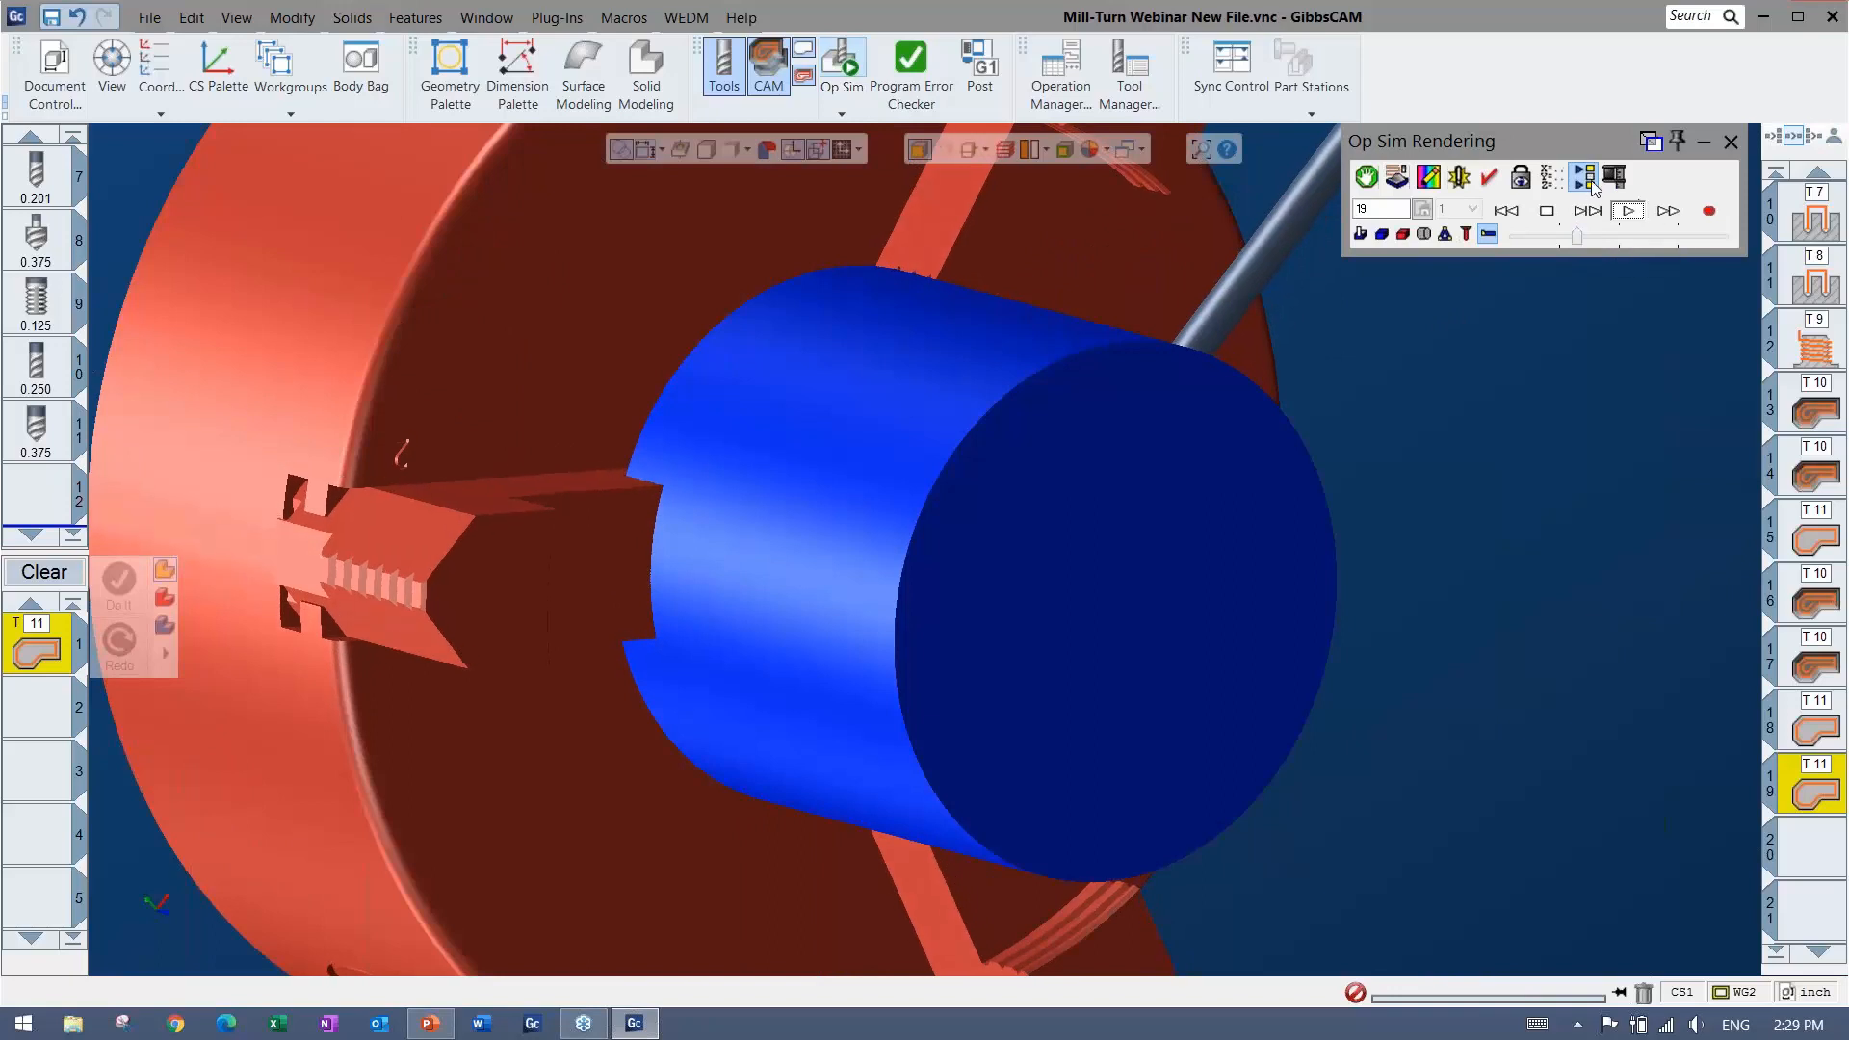
pyautogui.click(1507, 211)
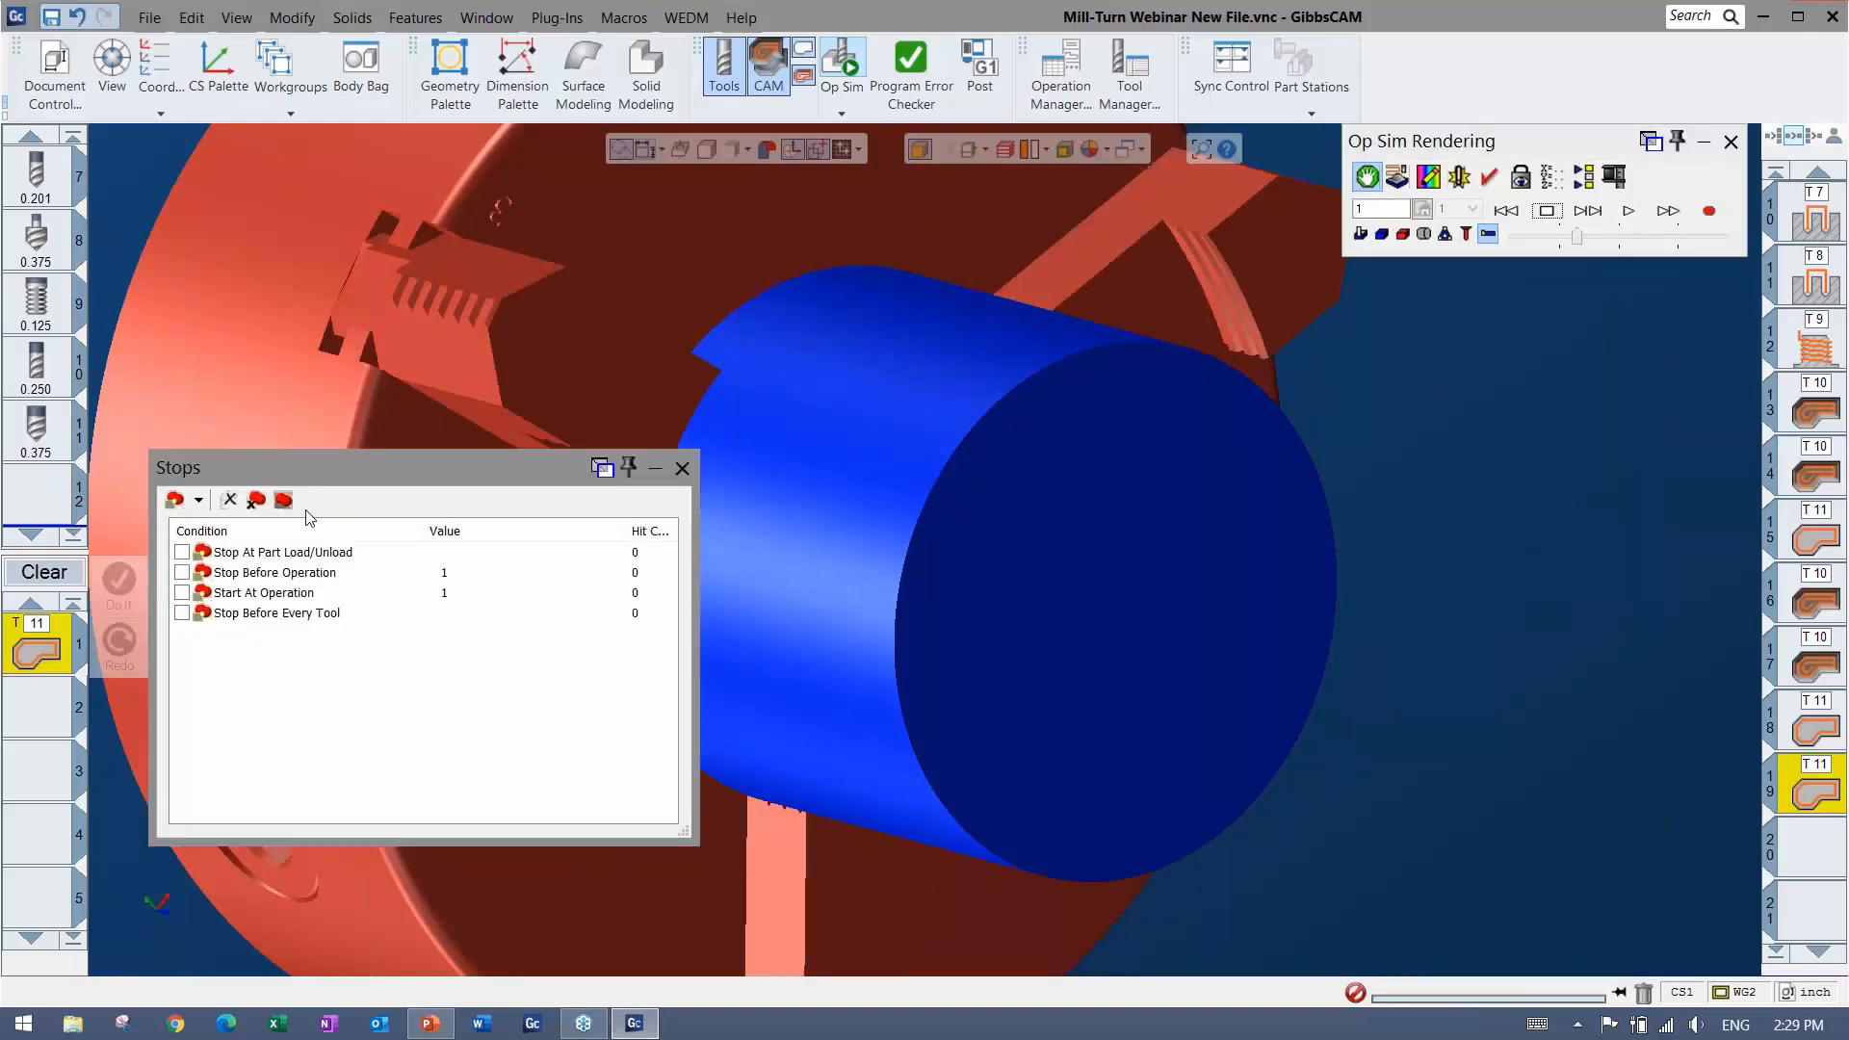
pyautogui.doubleClick(239, 576)
pyautogui.click(1046, 470)
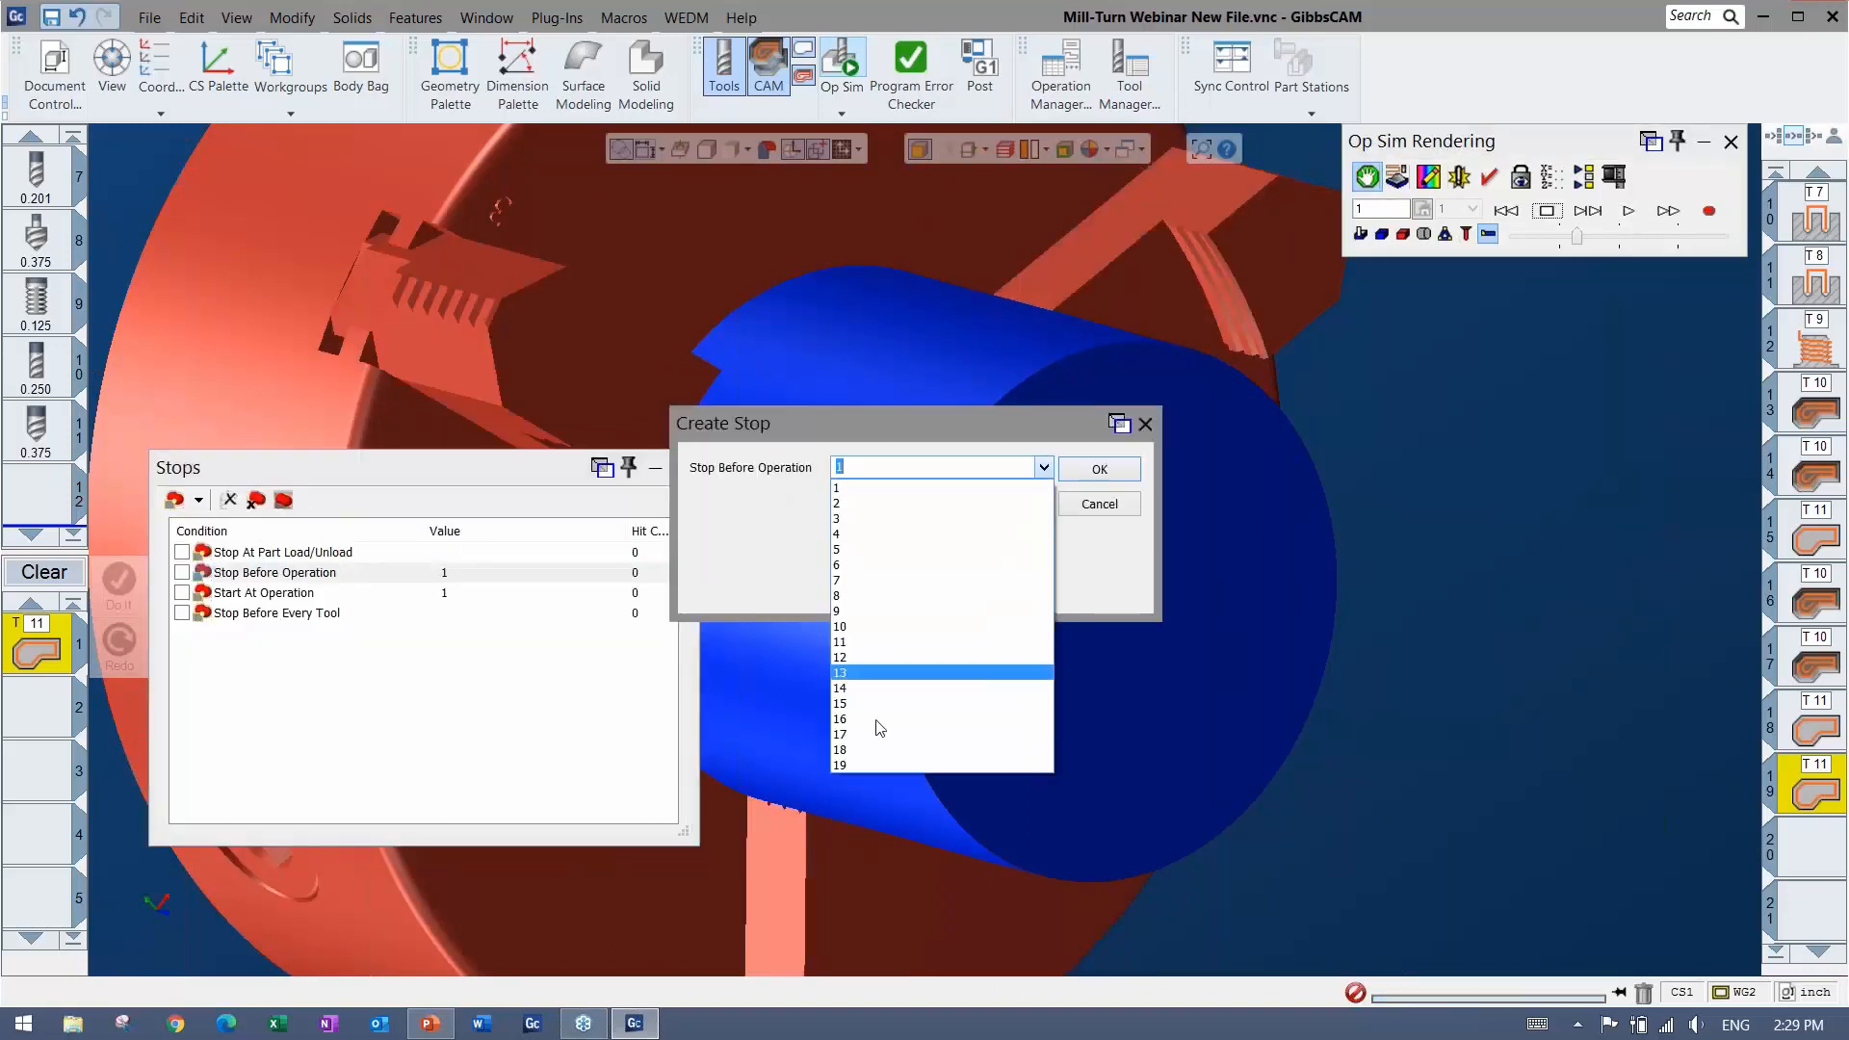
pyautogui.click(847, 766)
pyautogui.click(1098, 470)
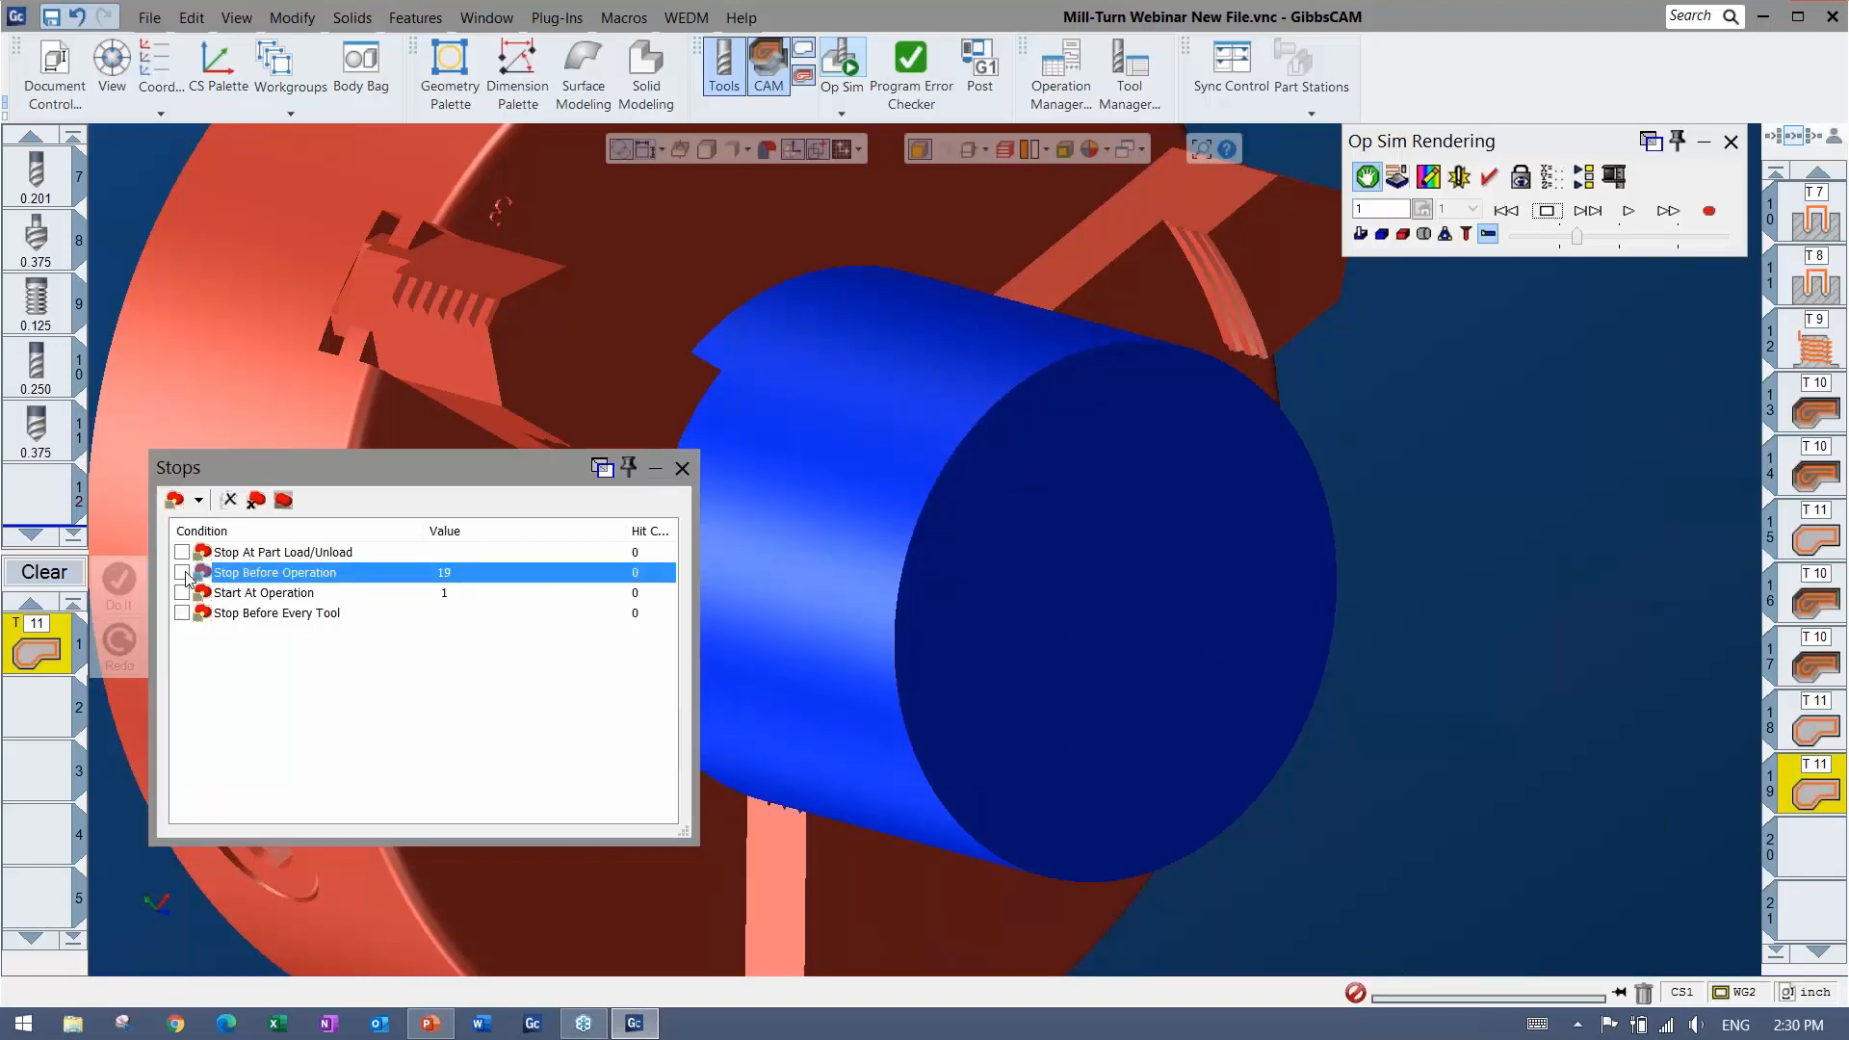
pyautogui.click(681, 469)
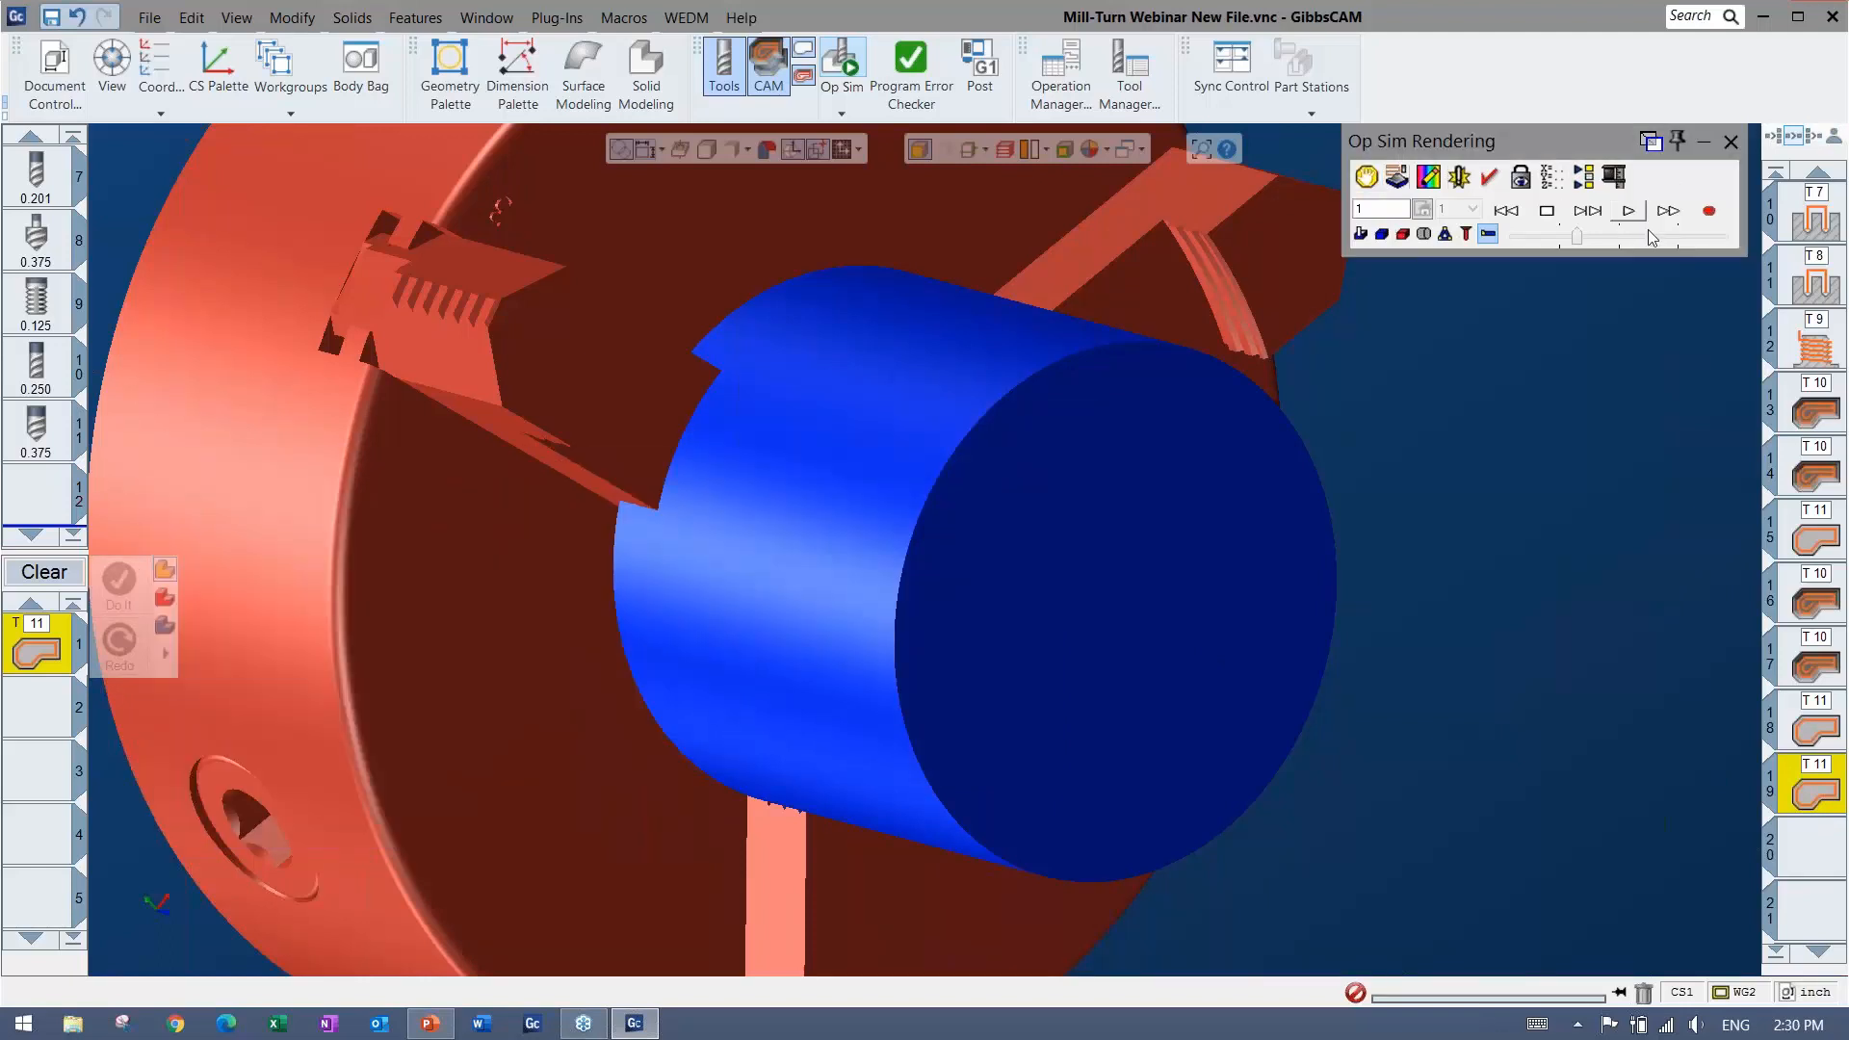
# Run the simulation at high speed through the operations preceding the duplicated rotary engraving
pyautogui.moveTo(1576, 236); pyautogui.dragTo(1713, 239)
pyautogui.click(1627, 210)
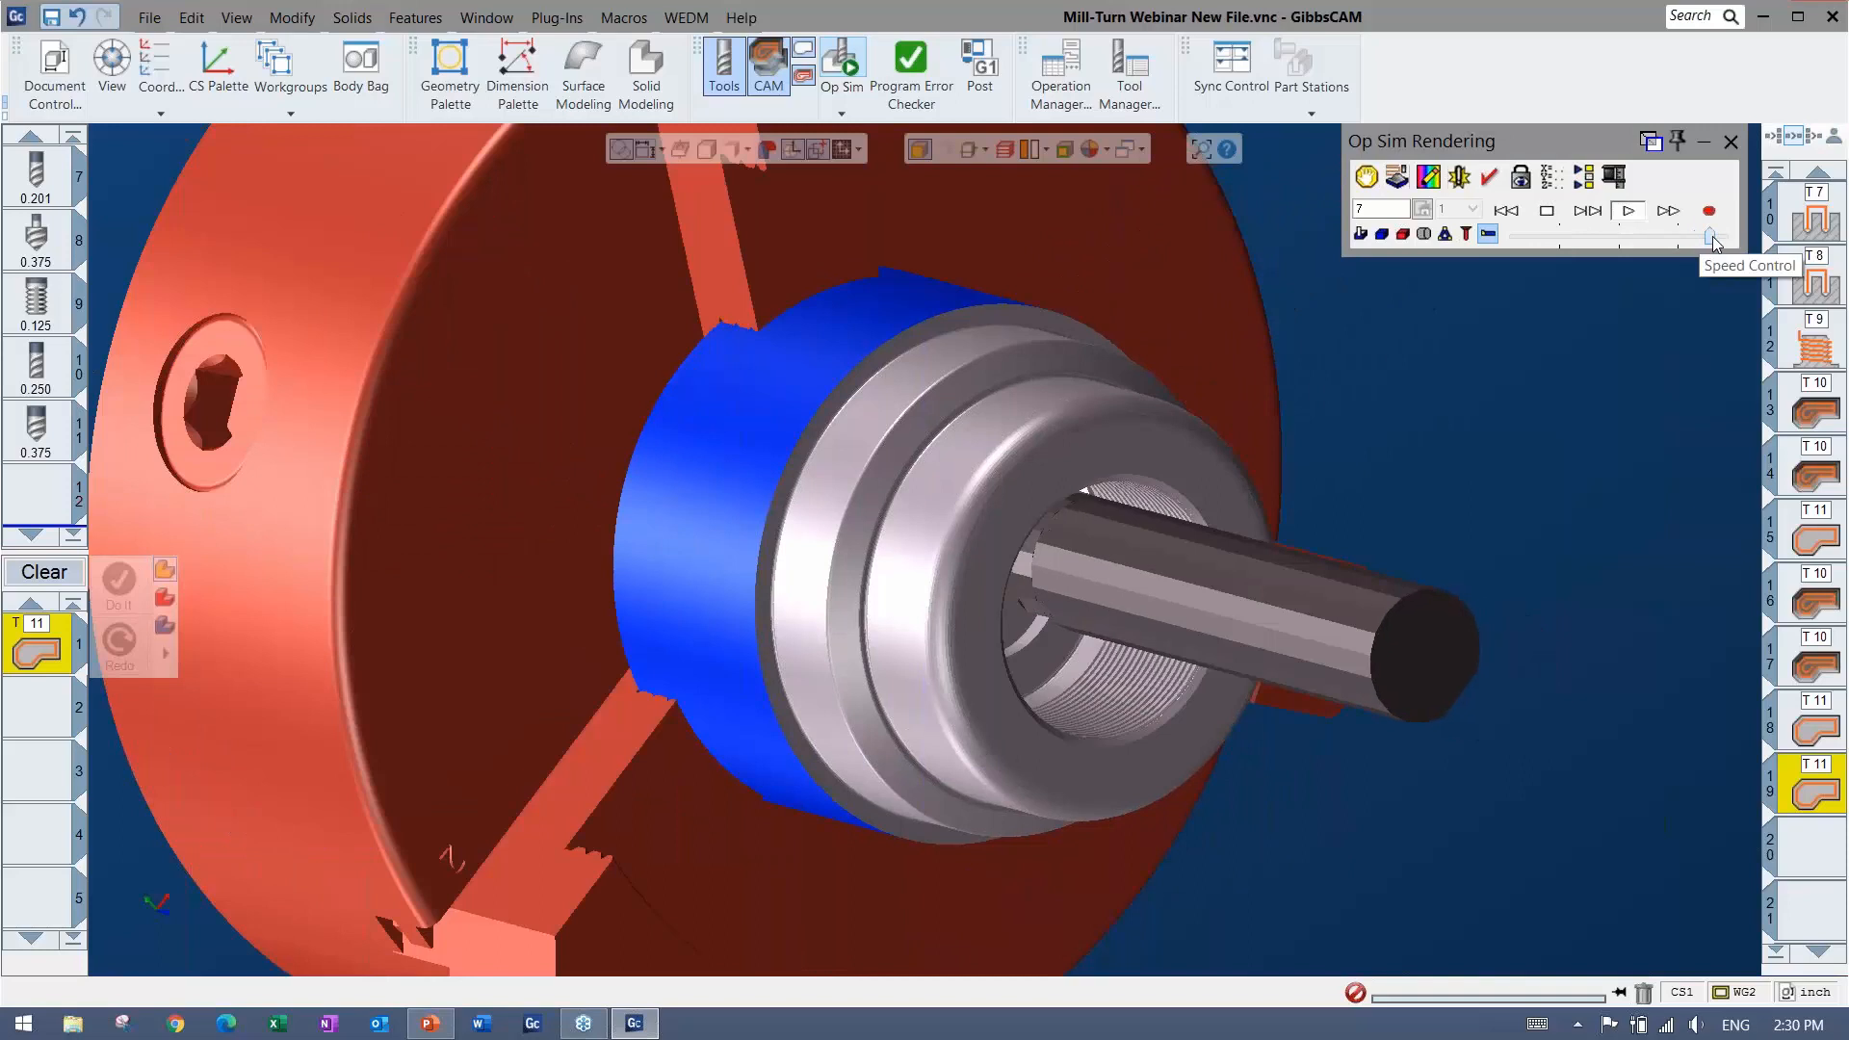
pyautogui.click(1666, 210)
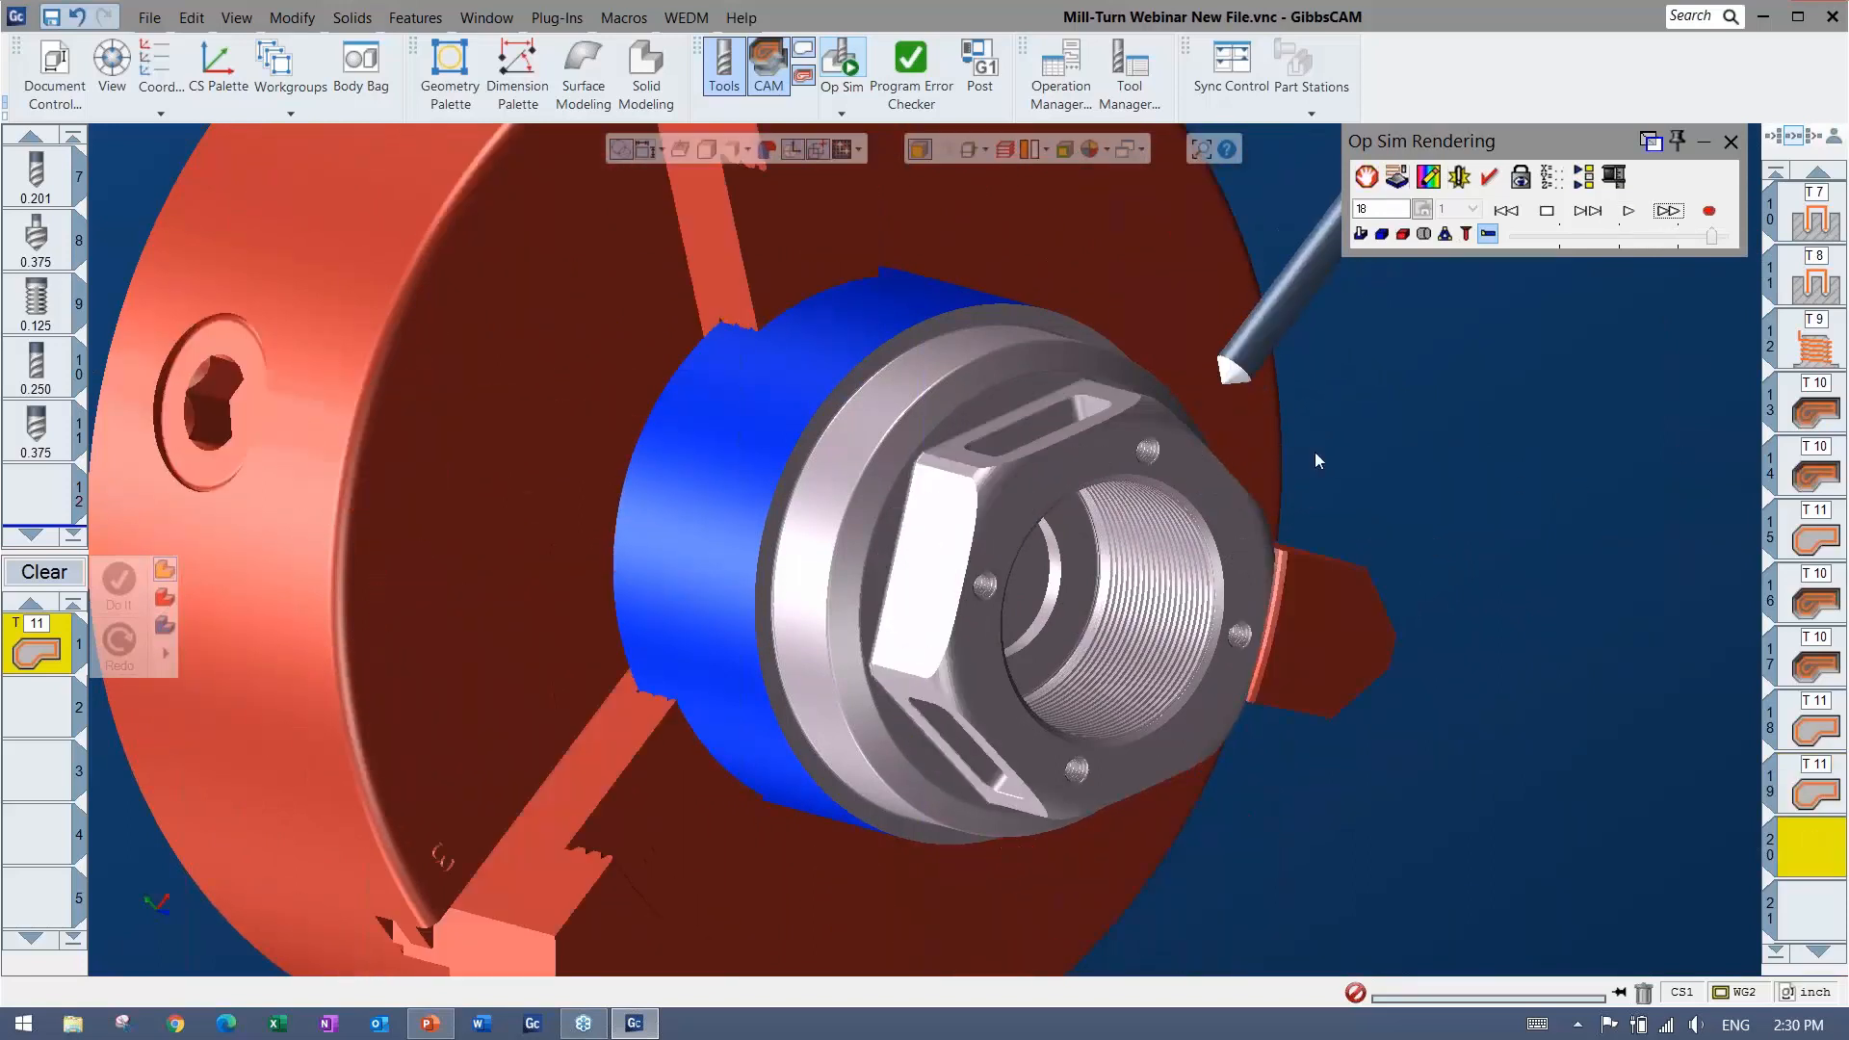
# Play the rotary engraving simulation at reduced speed, examine the engraved text around the flange, and close the simulation
pyautogui.click(1537, 235)
pyautogui.click(1621, 213)
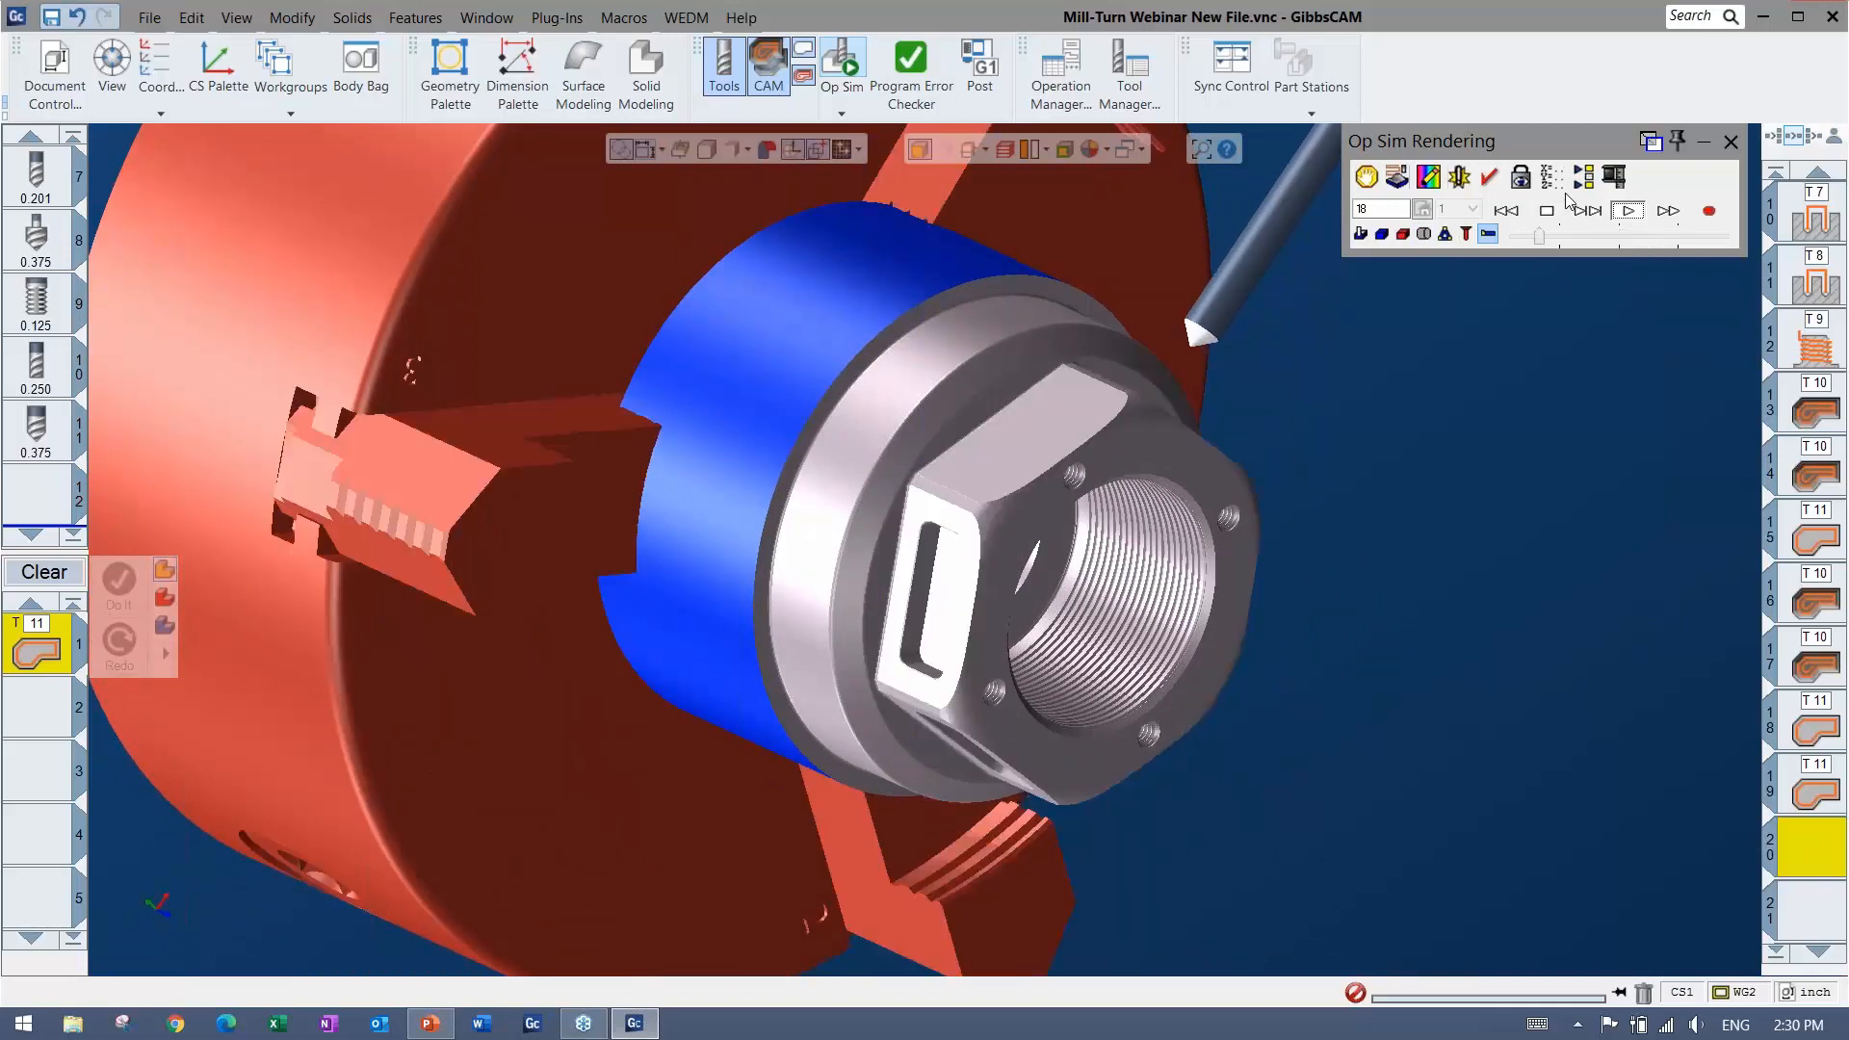
pyautogui.click(1588, 236)
pyautogui.moveTo(1052, 414); pyautogui.dragTo(944, 776, button='middle')
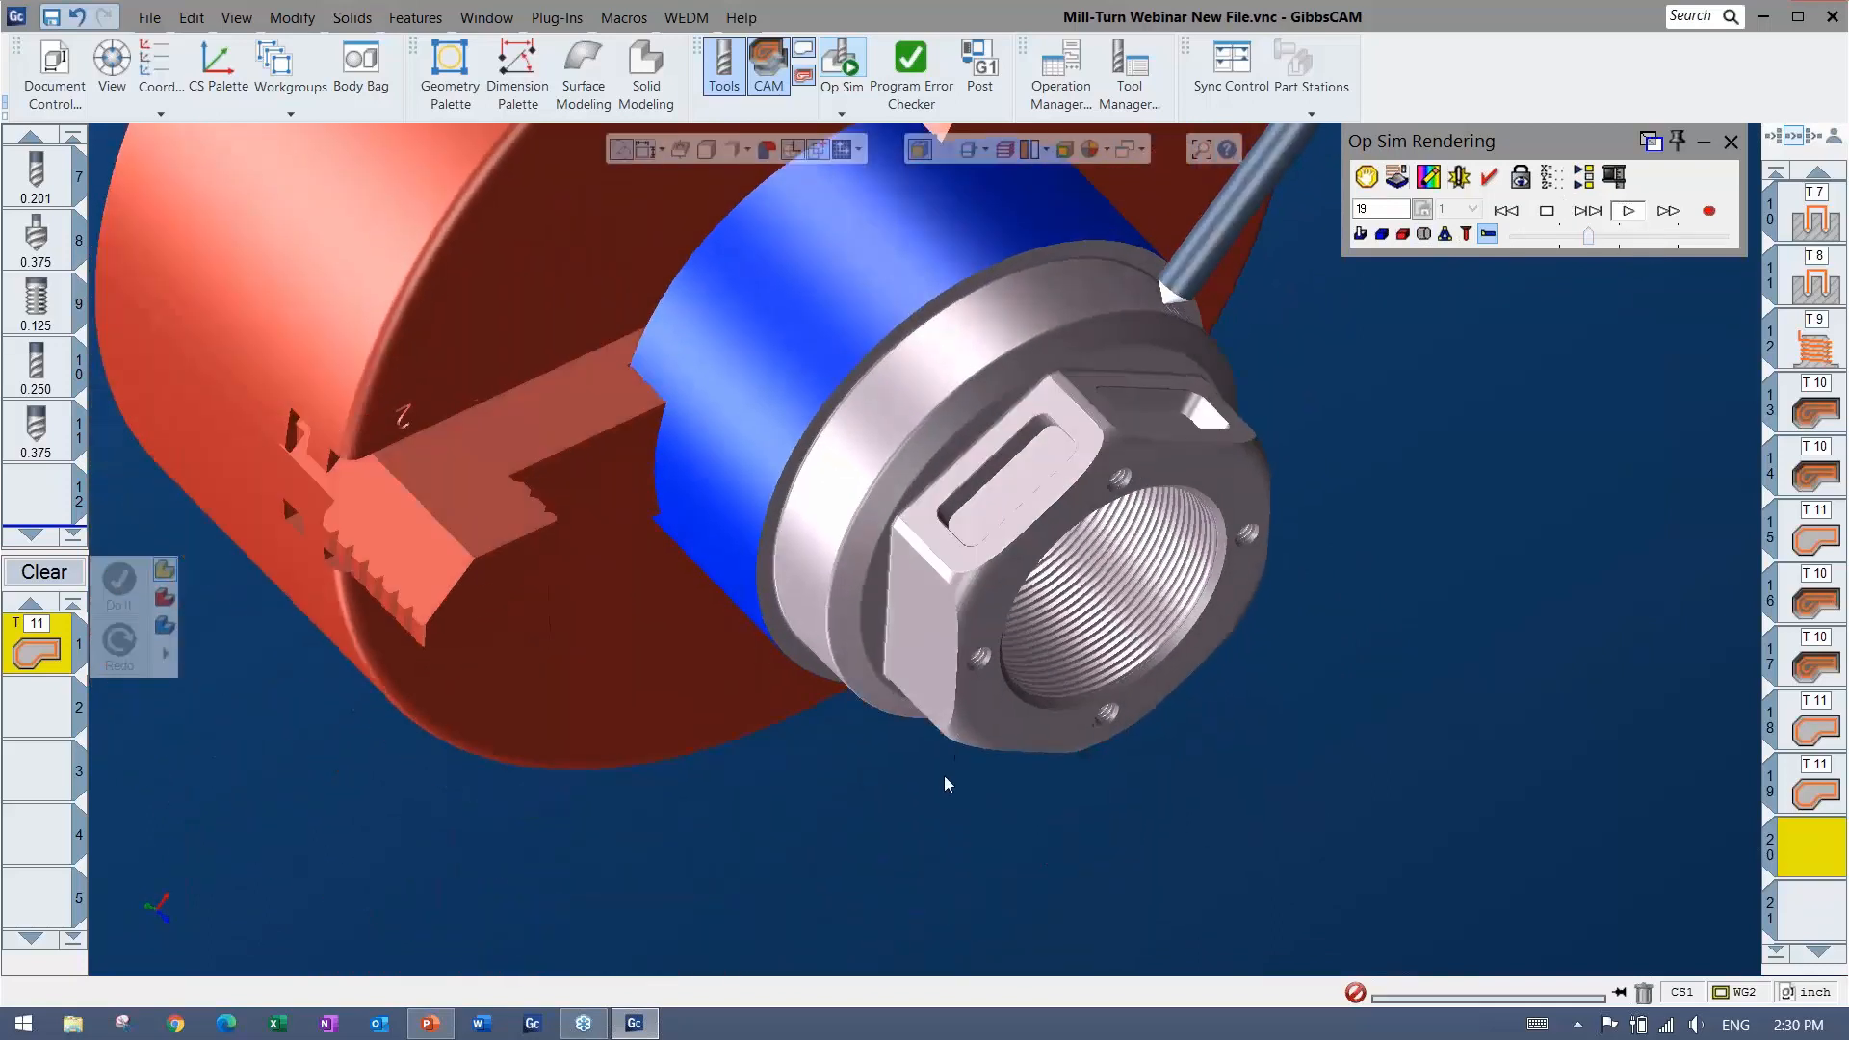
pyautogui.moveTo(1107, 466); pyautogui.dragTo(874, 664, button='middle')
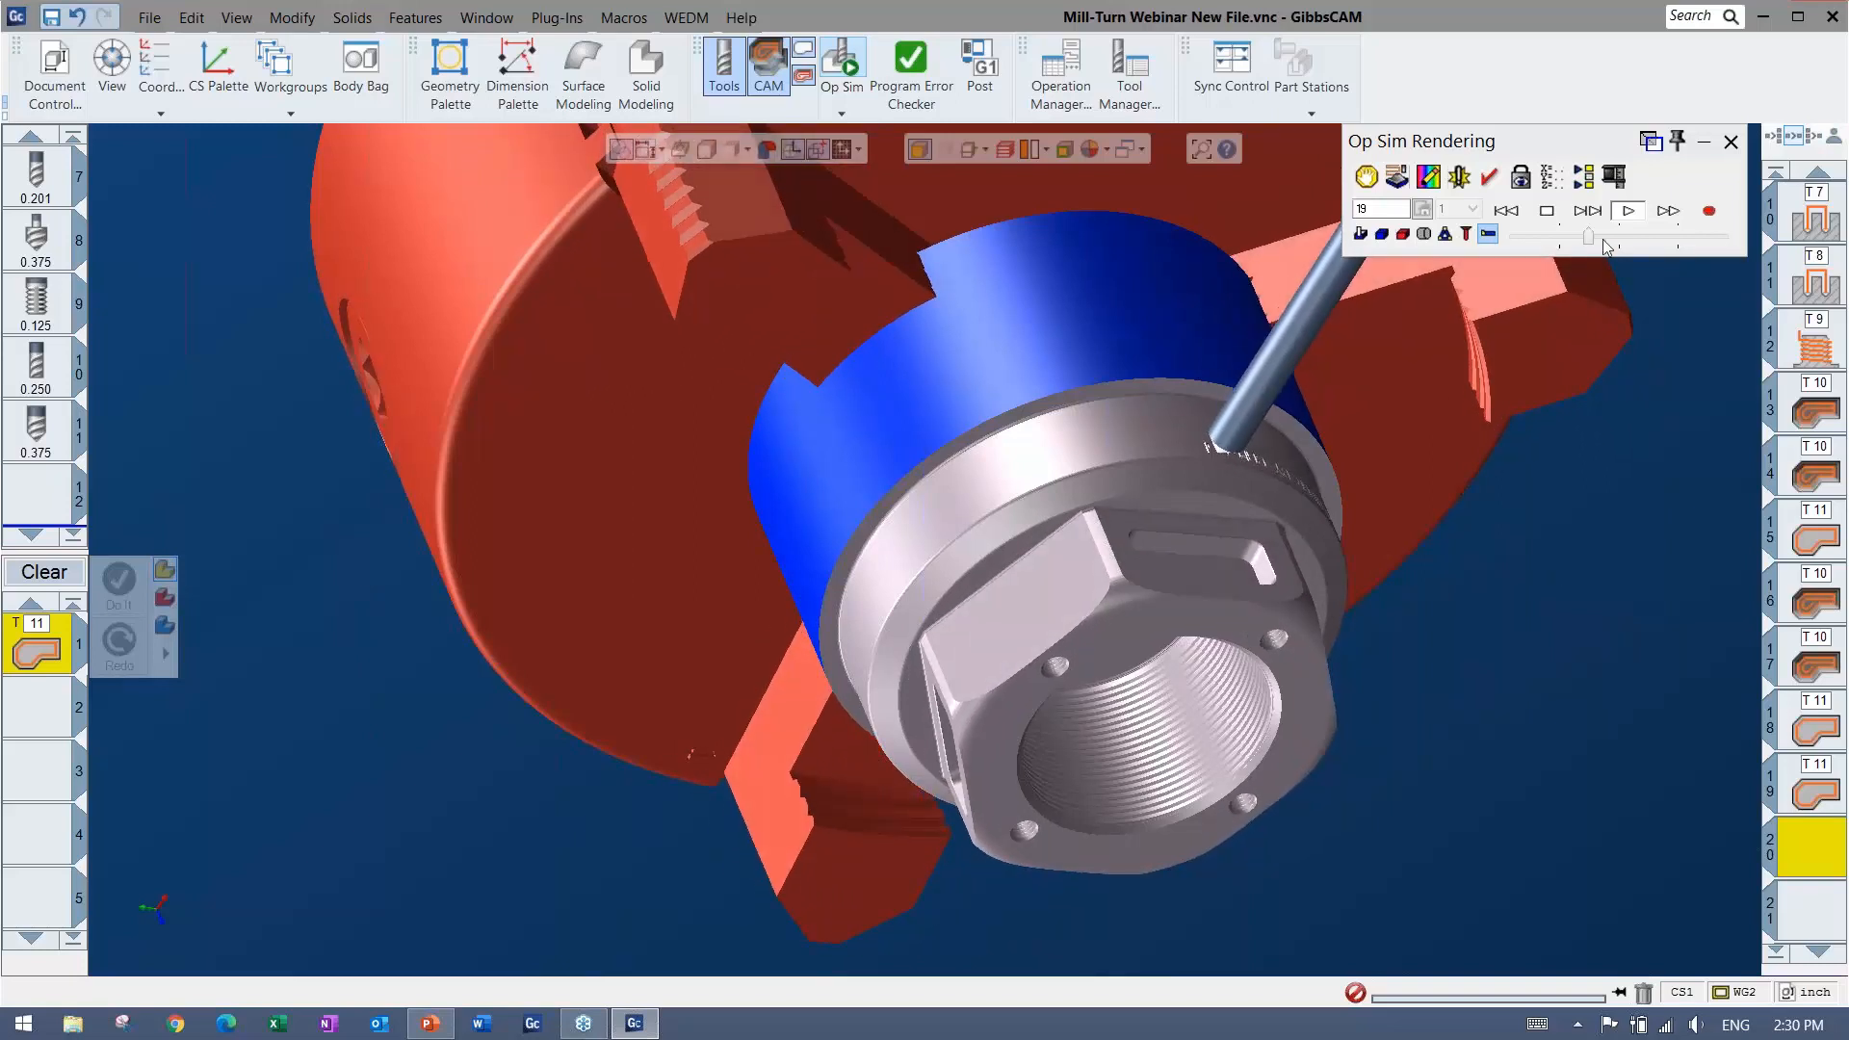
pyautogui.moveTo(1588, 236); pyautogui.dragTo(1611, 236)
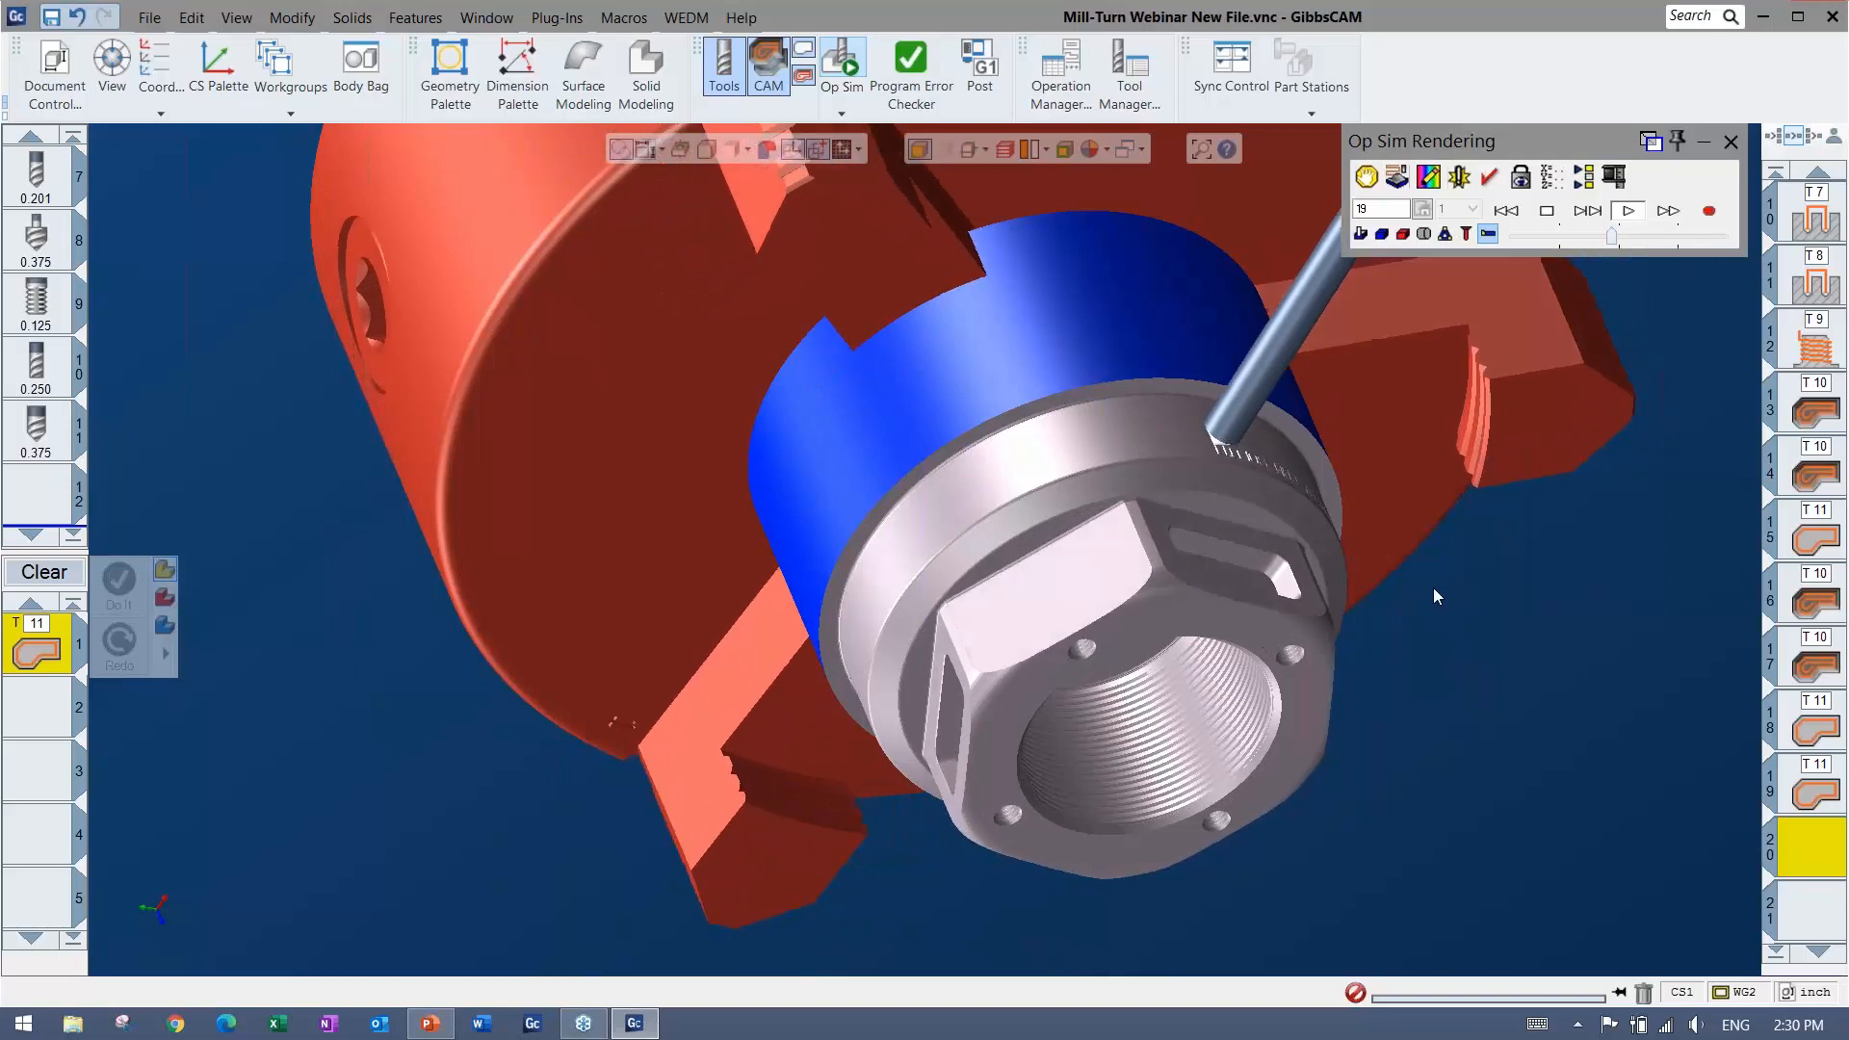
pyautogui.moveTo(1228, 628); pyautogui.dragTo(959, 724, button='middle')
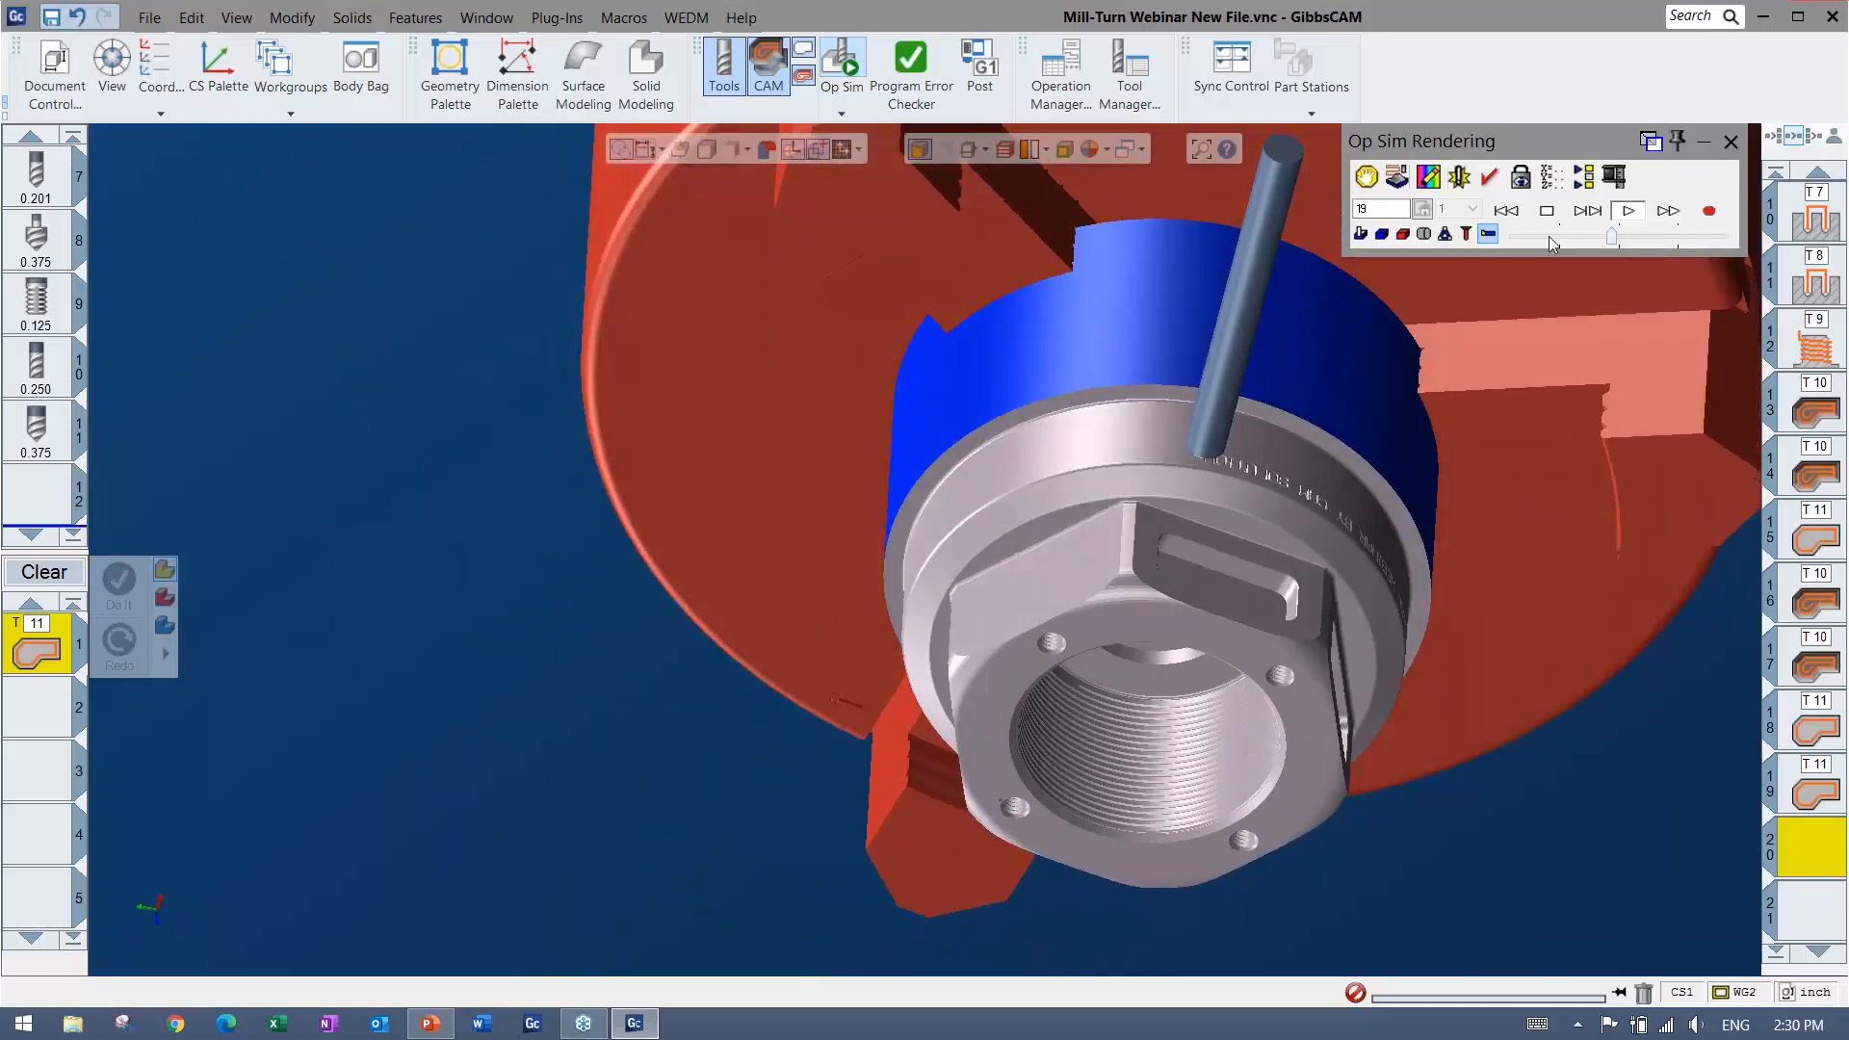
pyautogui.moveTo(1611, 236); pyautogui.dragTo(1639, 237)
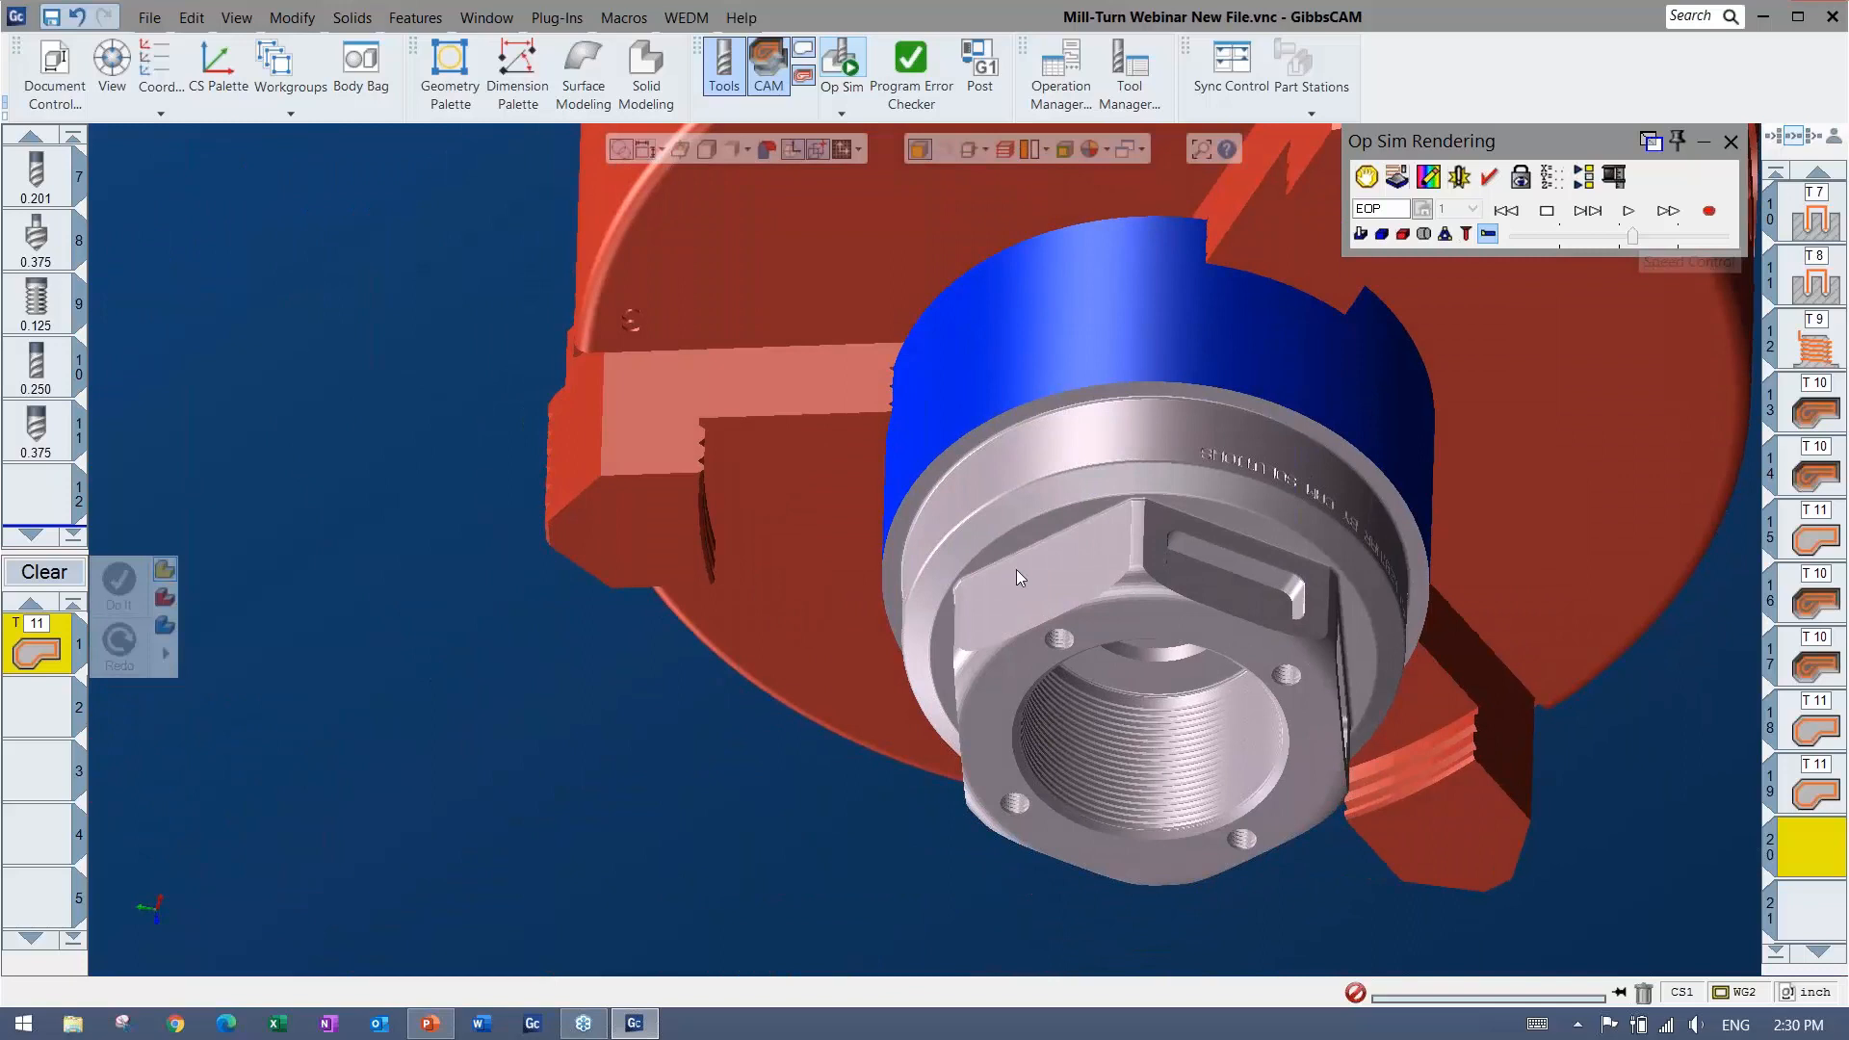
pyautogui.moveTo(1018, 578); pyautogui.dragTo(1221, 655, button='middle')
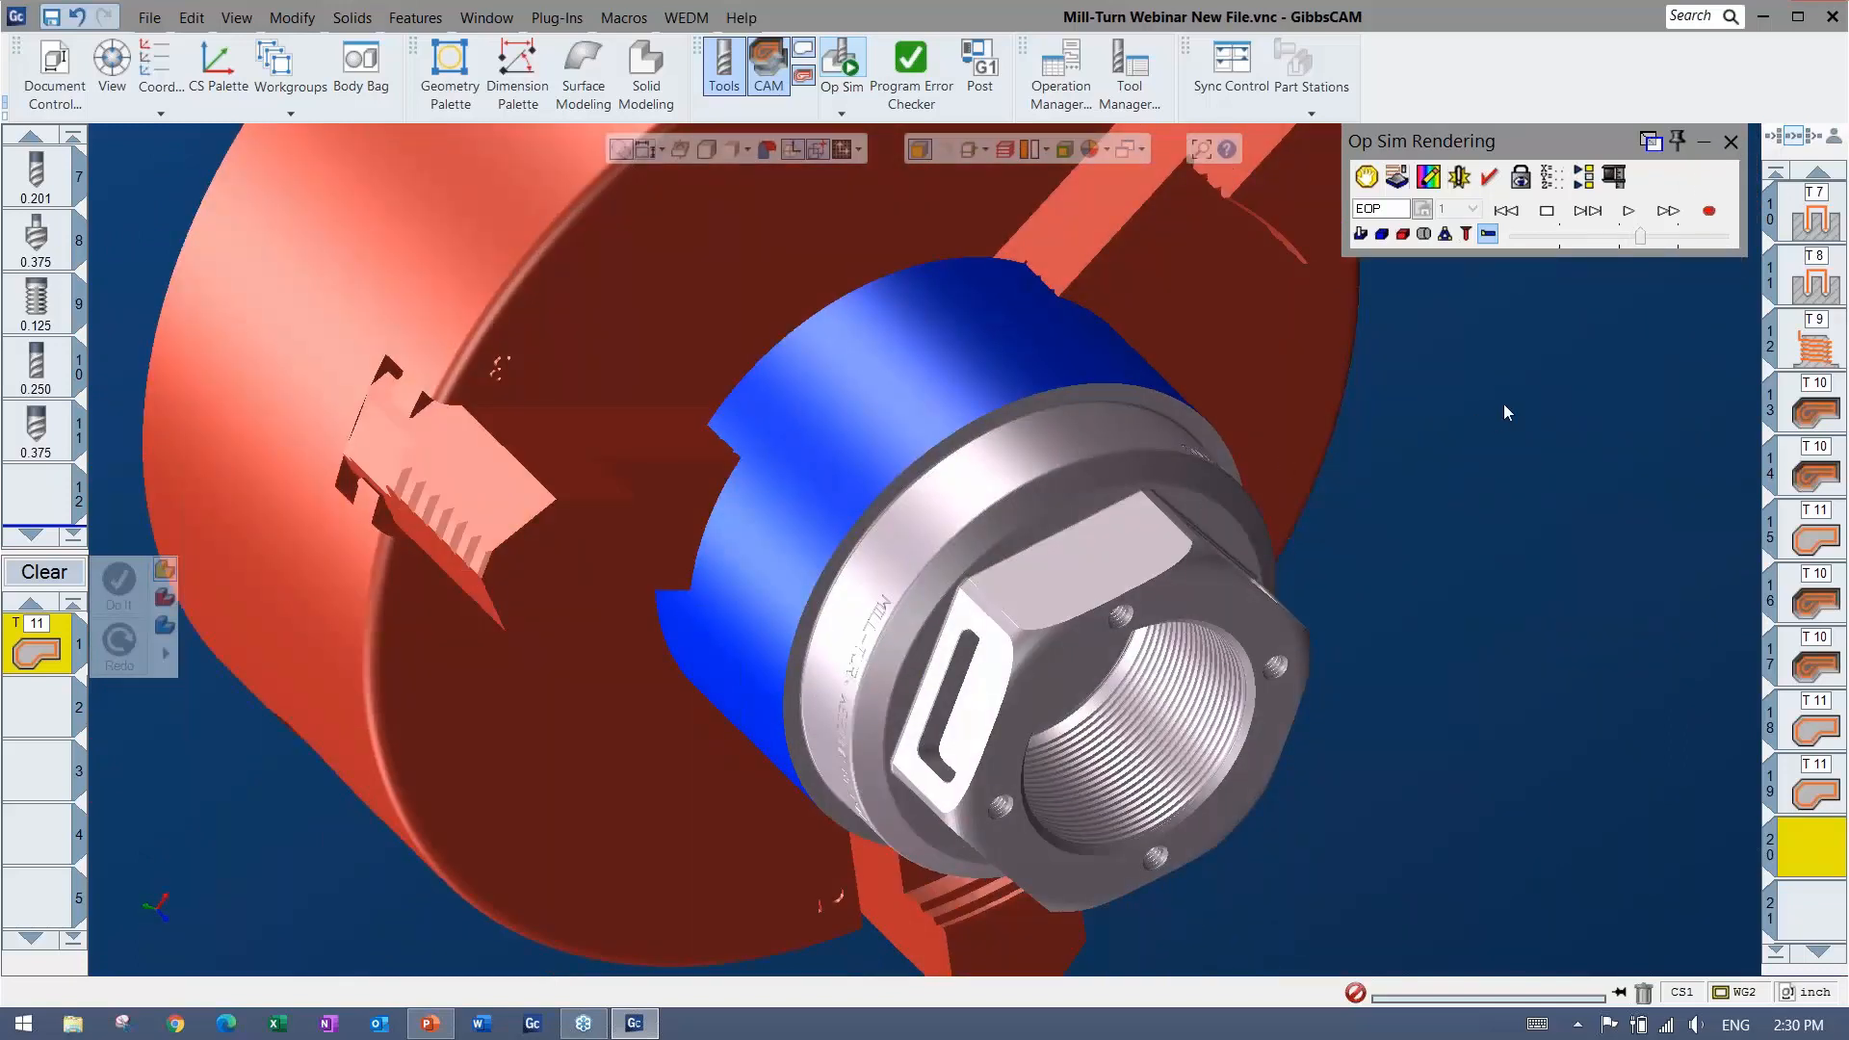
pyautogui.click(1730, 140)
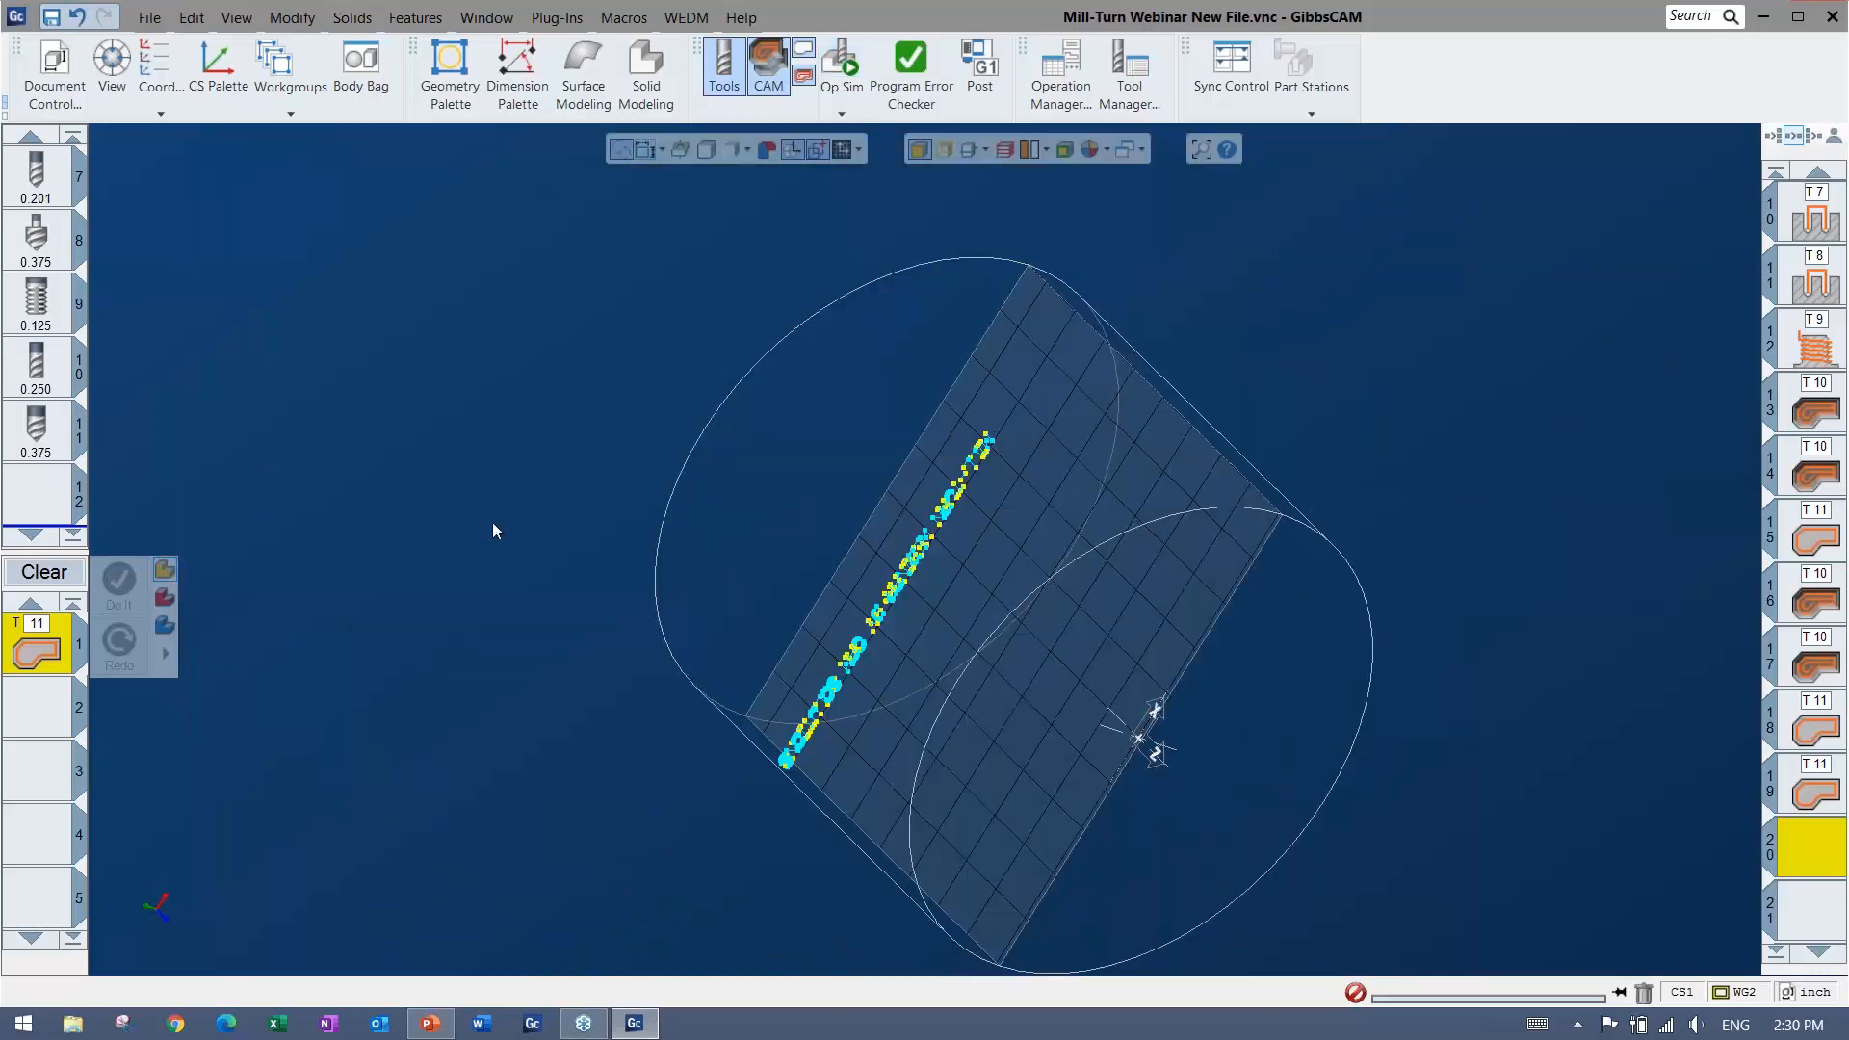
# Clear the engraving process and load the saved process list "9 - Part Off" from the Mill-Turn Webinar folder
pyautogui.click(44, 571)
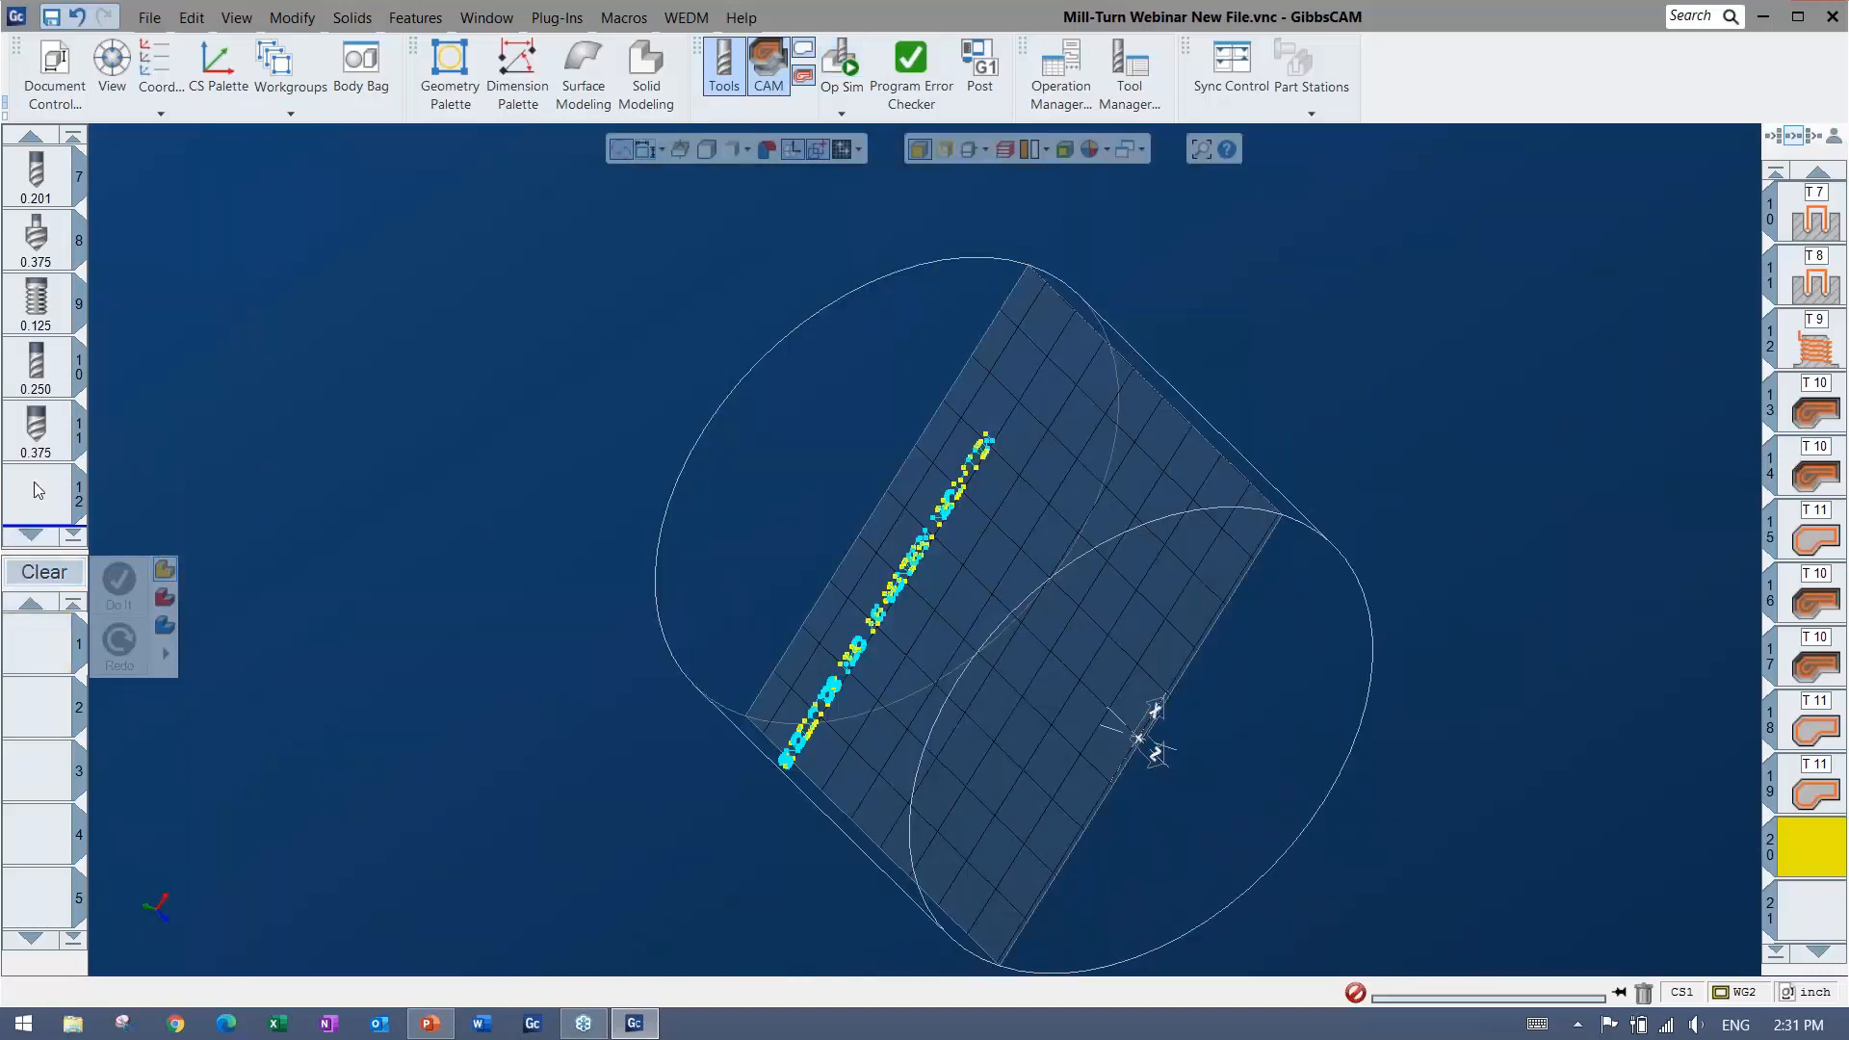
pyautogui.rightClick(31, 643)
pyautogui.moveTo(86, 818)
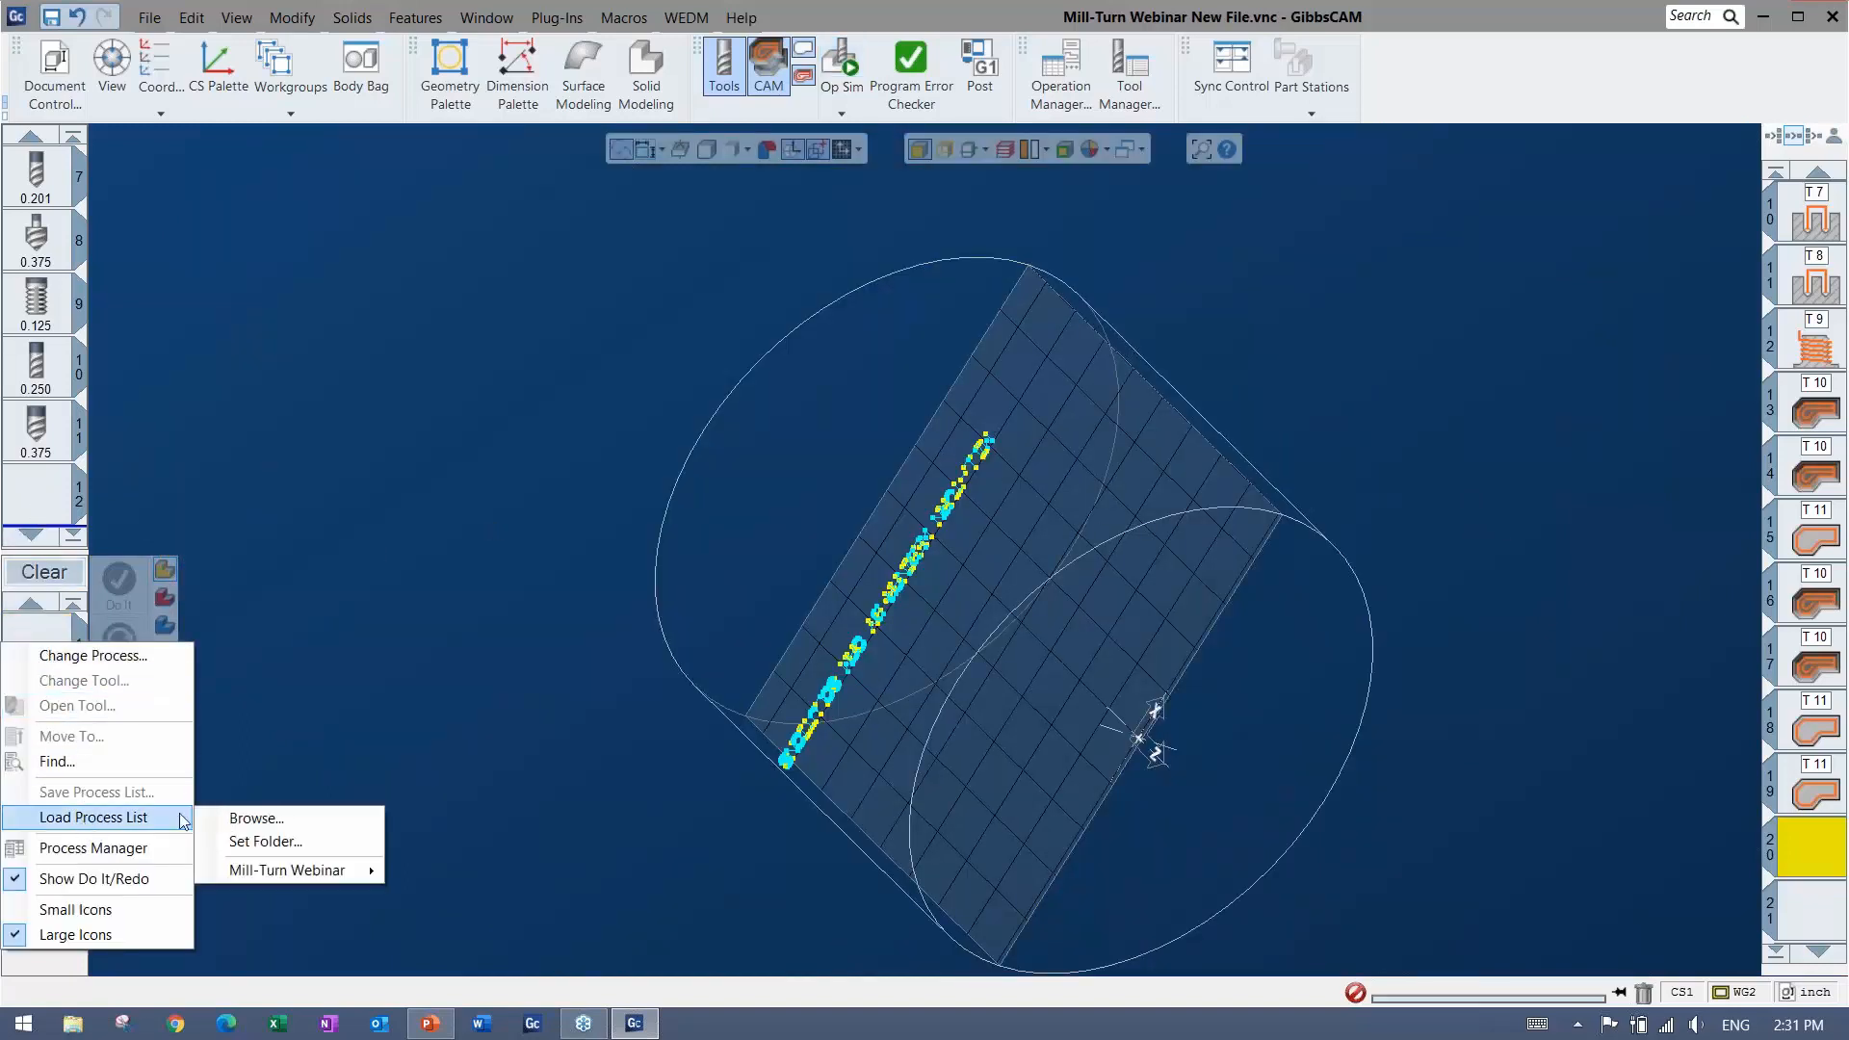
pyautogui.moveTo(285, 872)
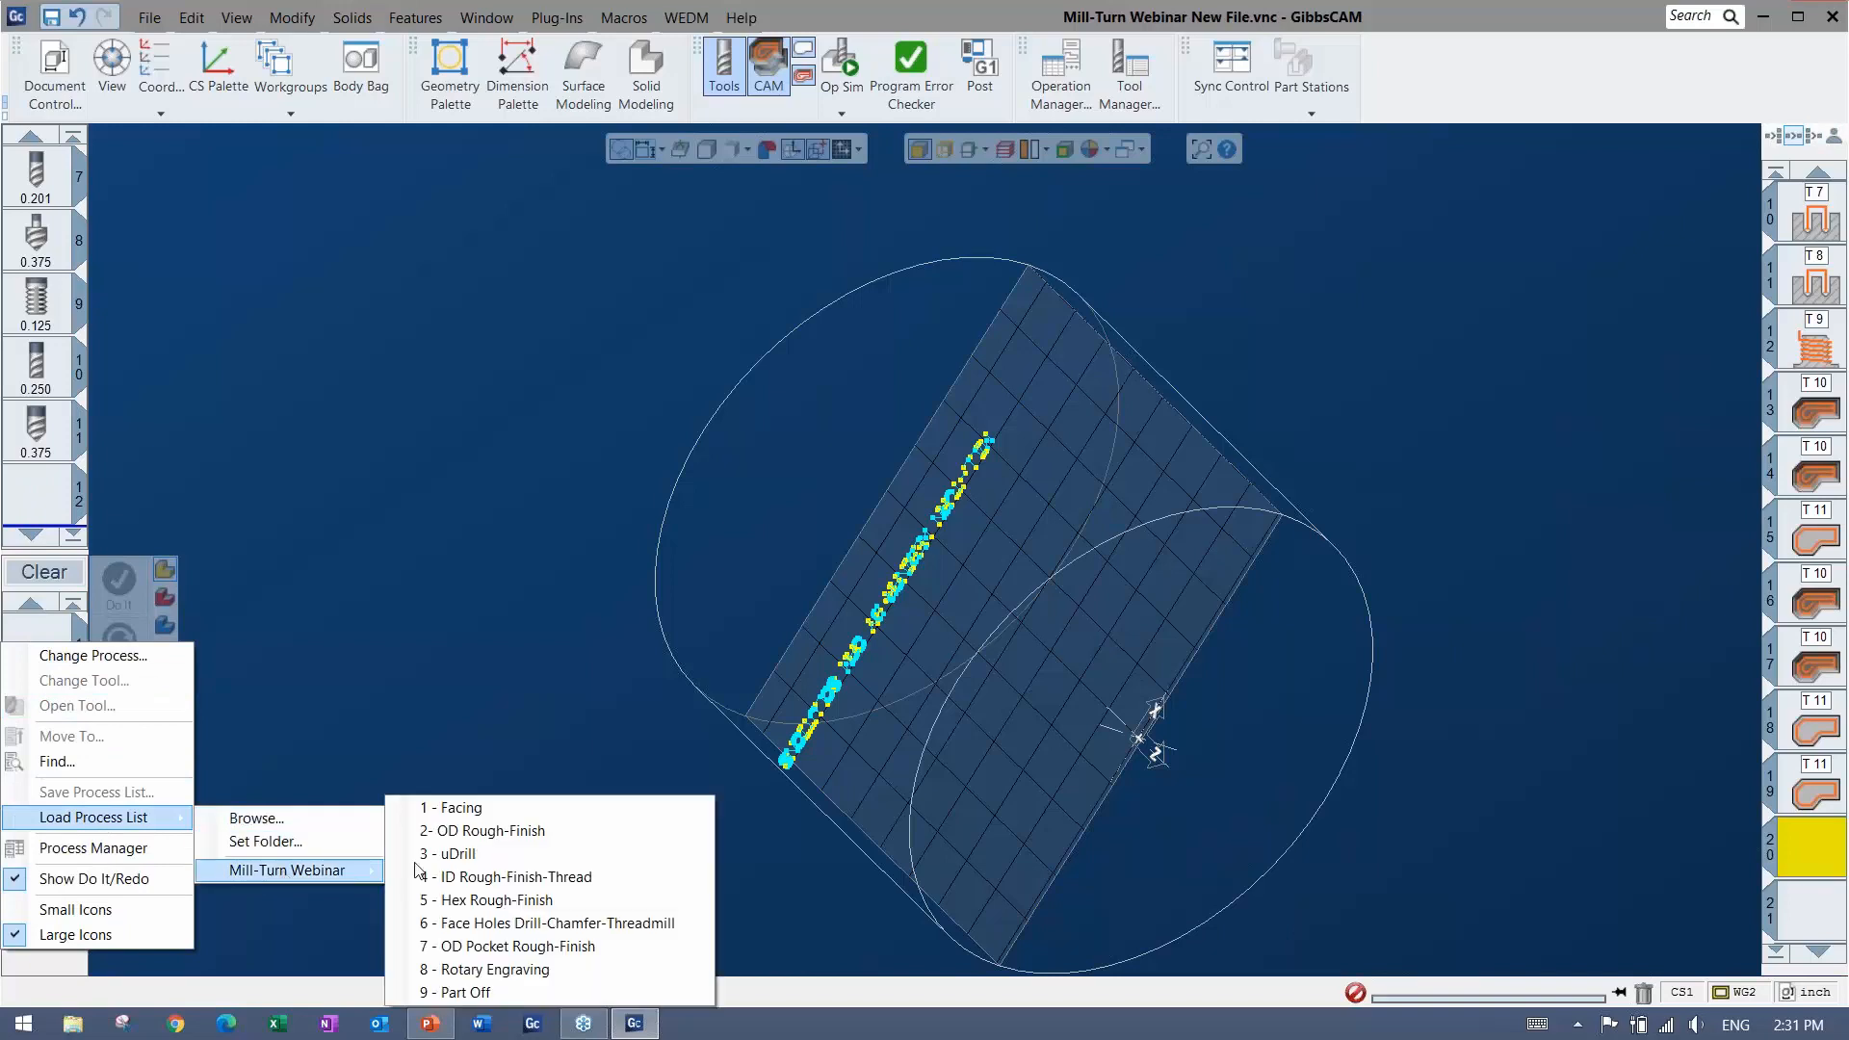
pyautogui.click(465, 992)
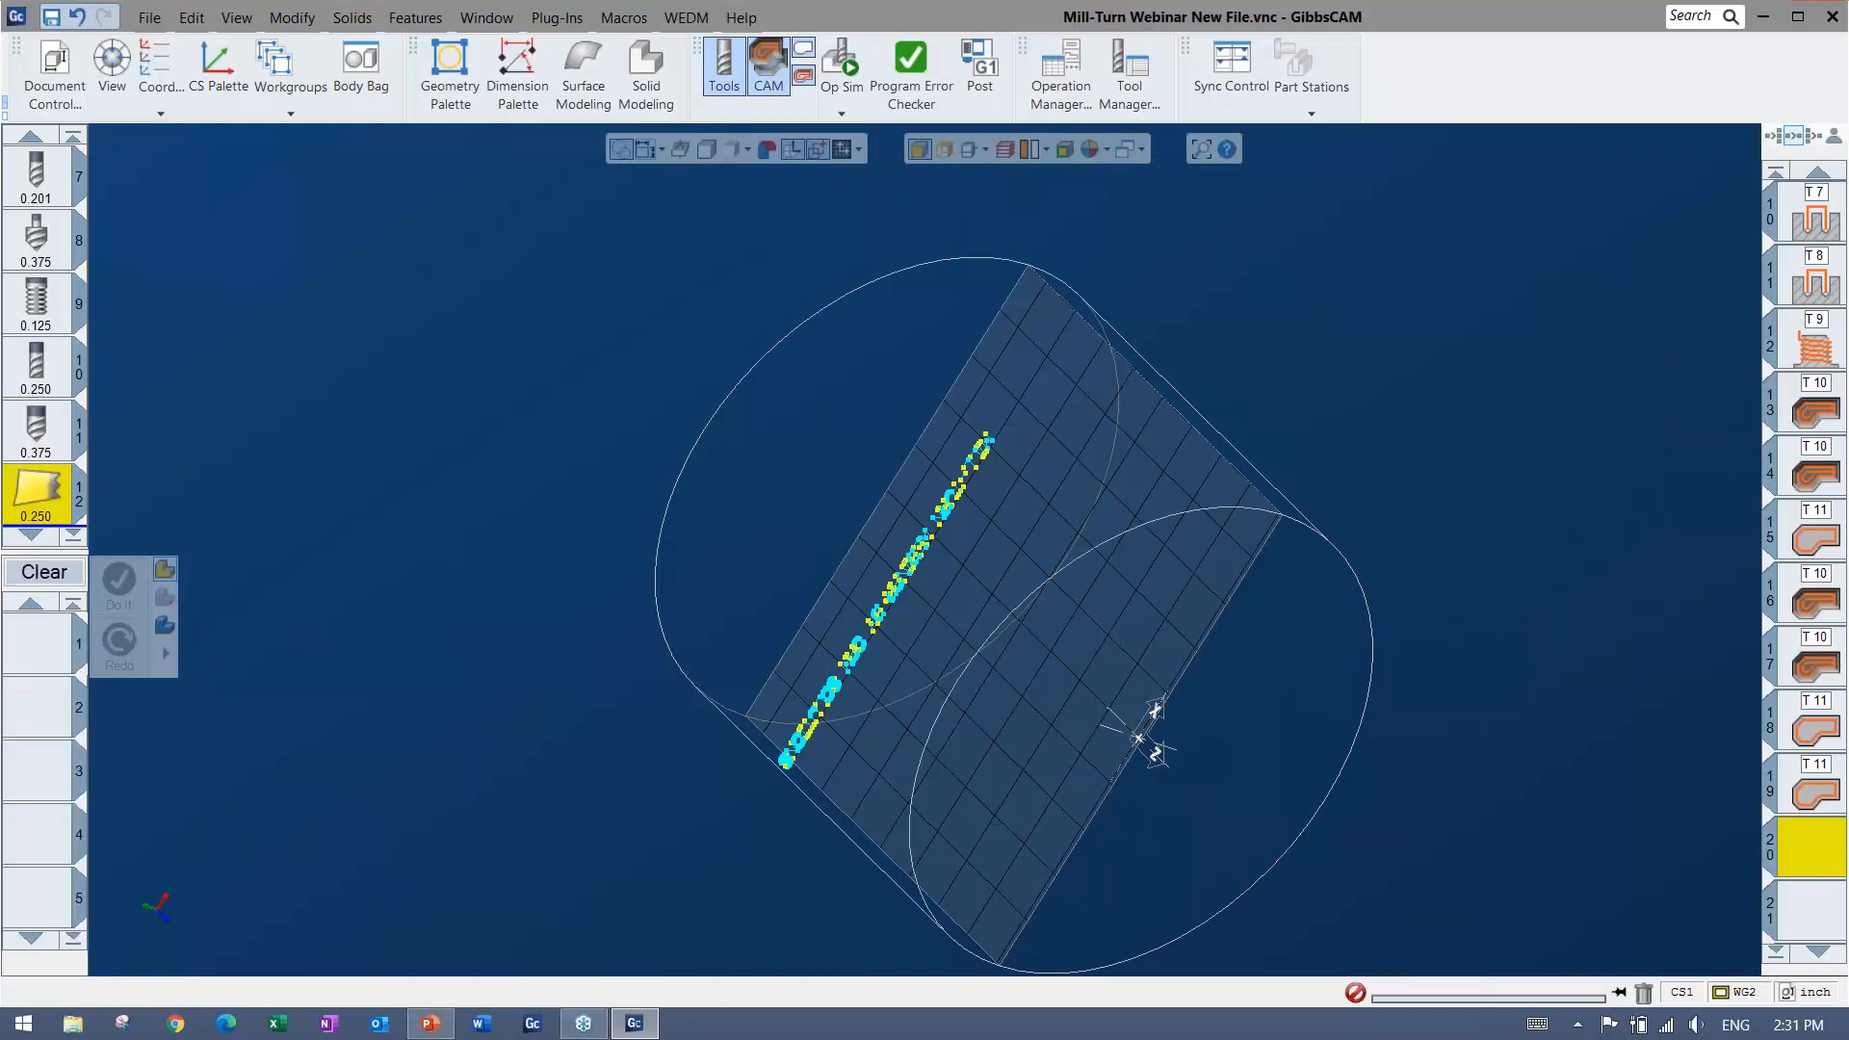
# Show the solids again and put the rectangular block body beside the part into the Body Bag
pyautogui.click(498, 490)
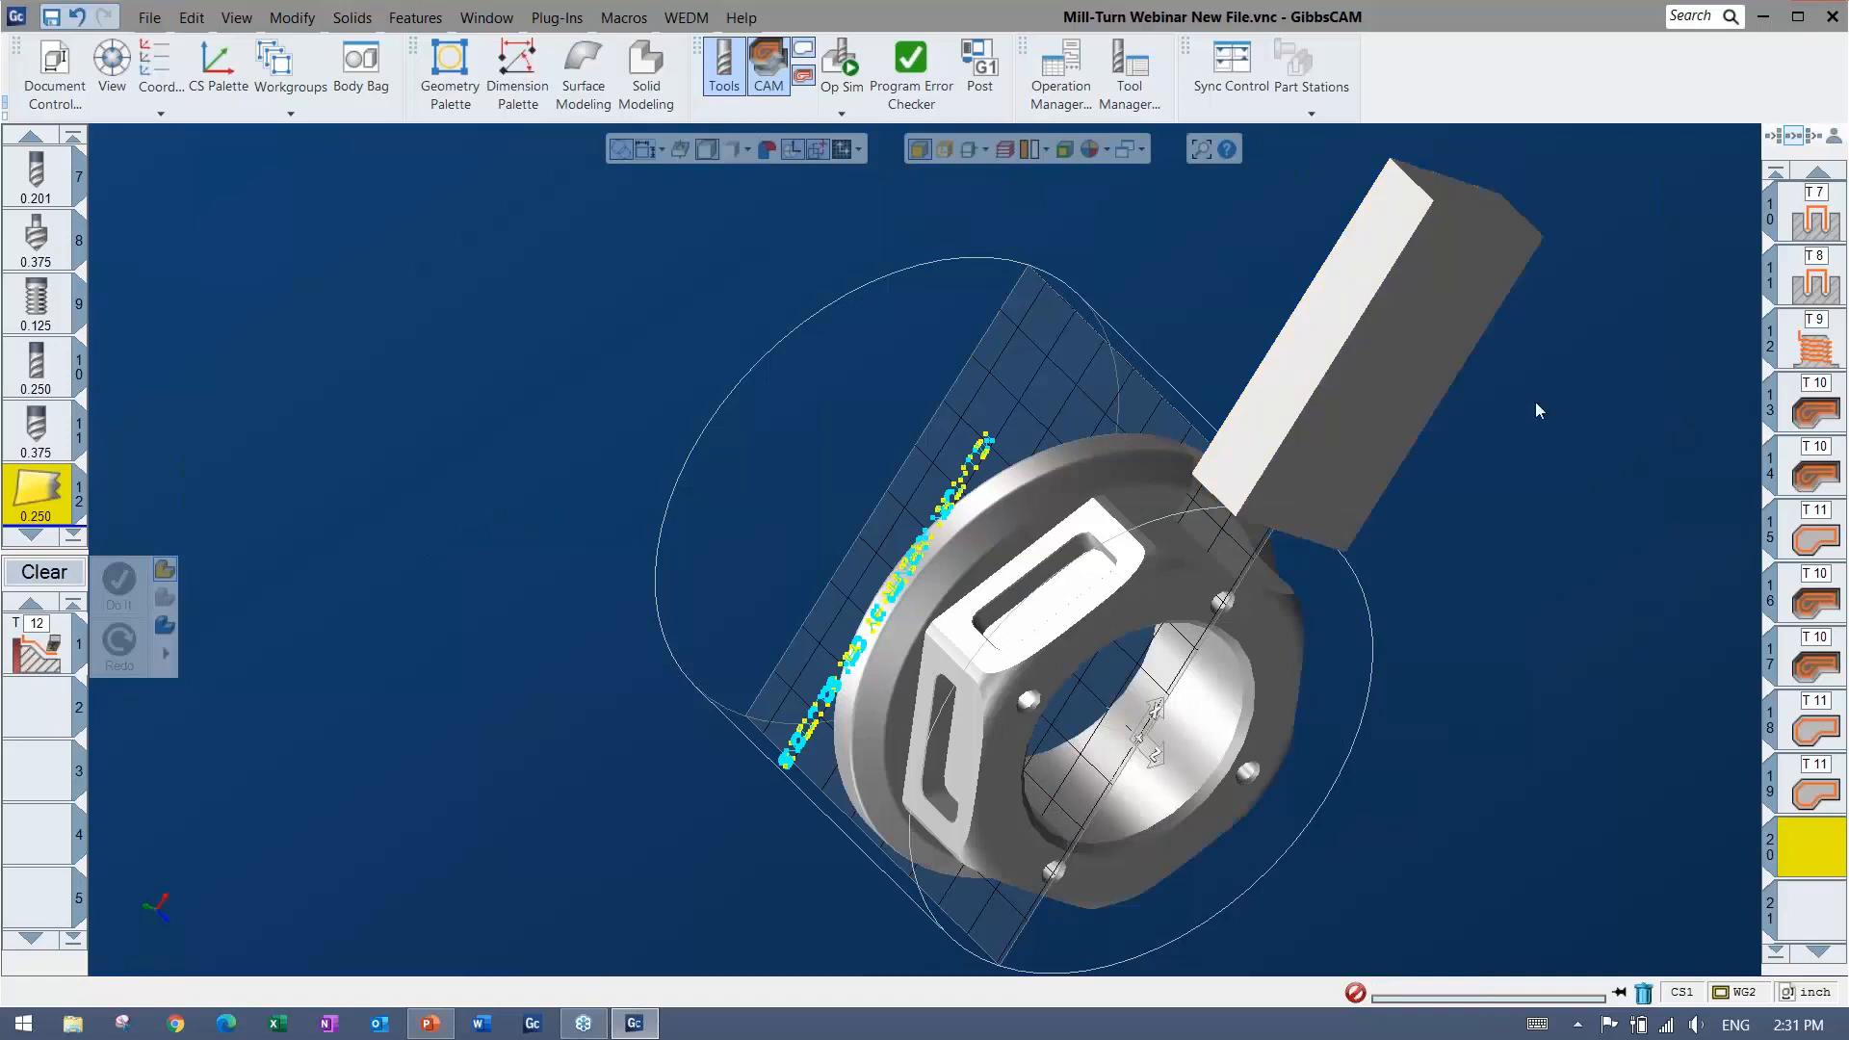
pyautogui.click(1351, 419)
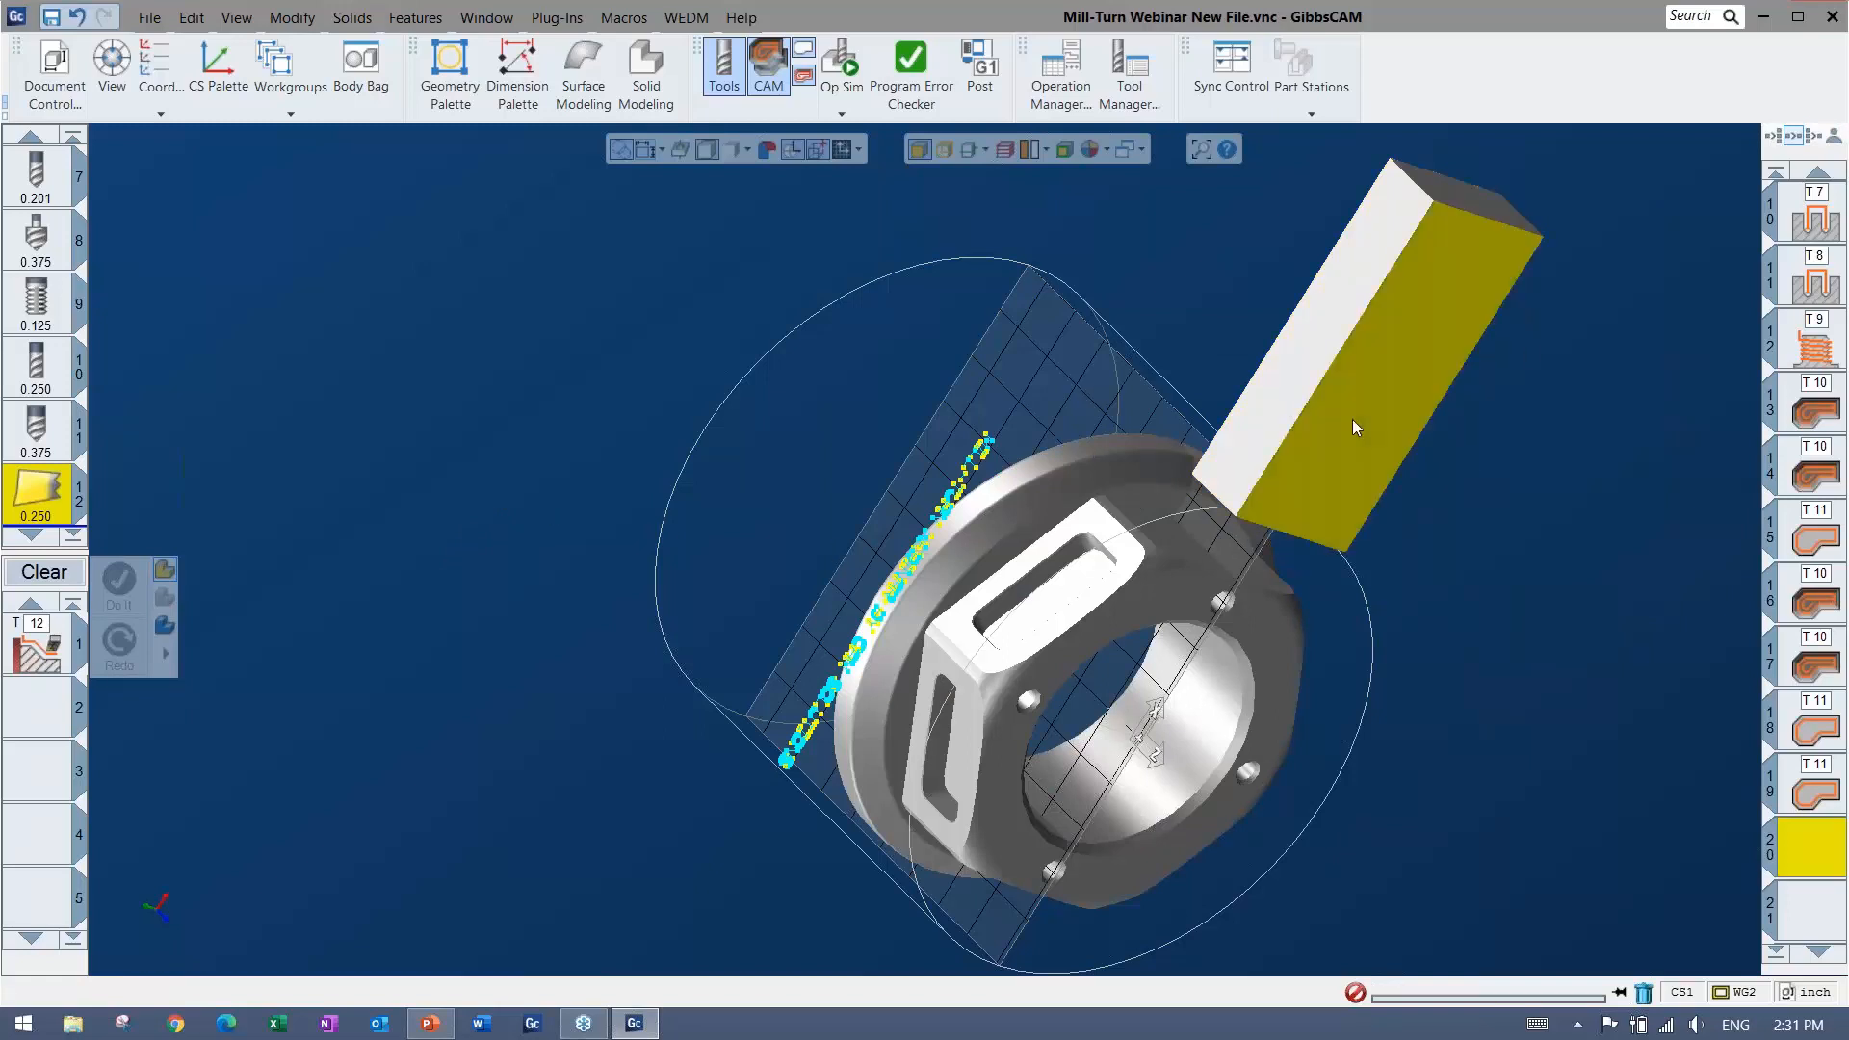
pyautogui.doubleClick(1387, 355)
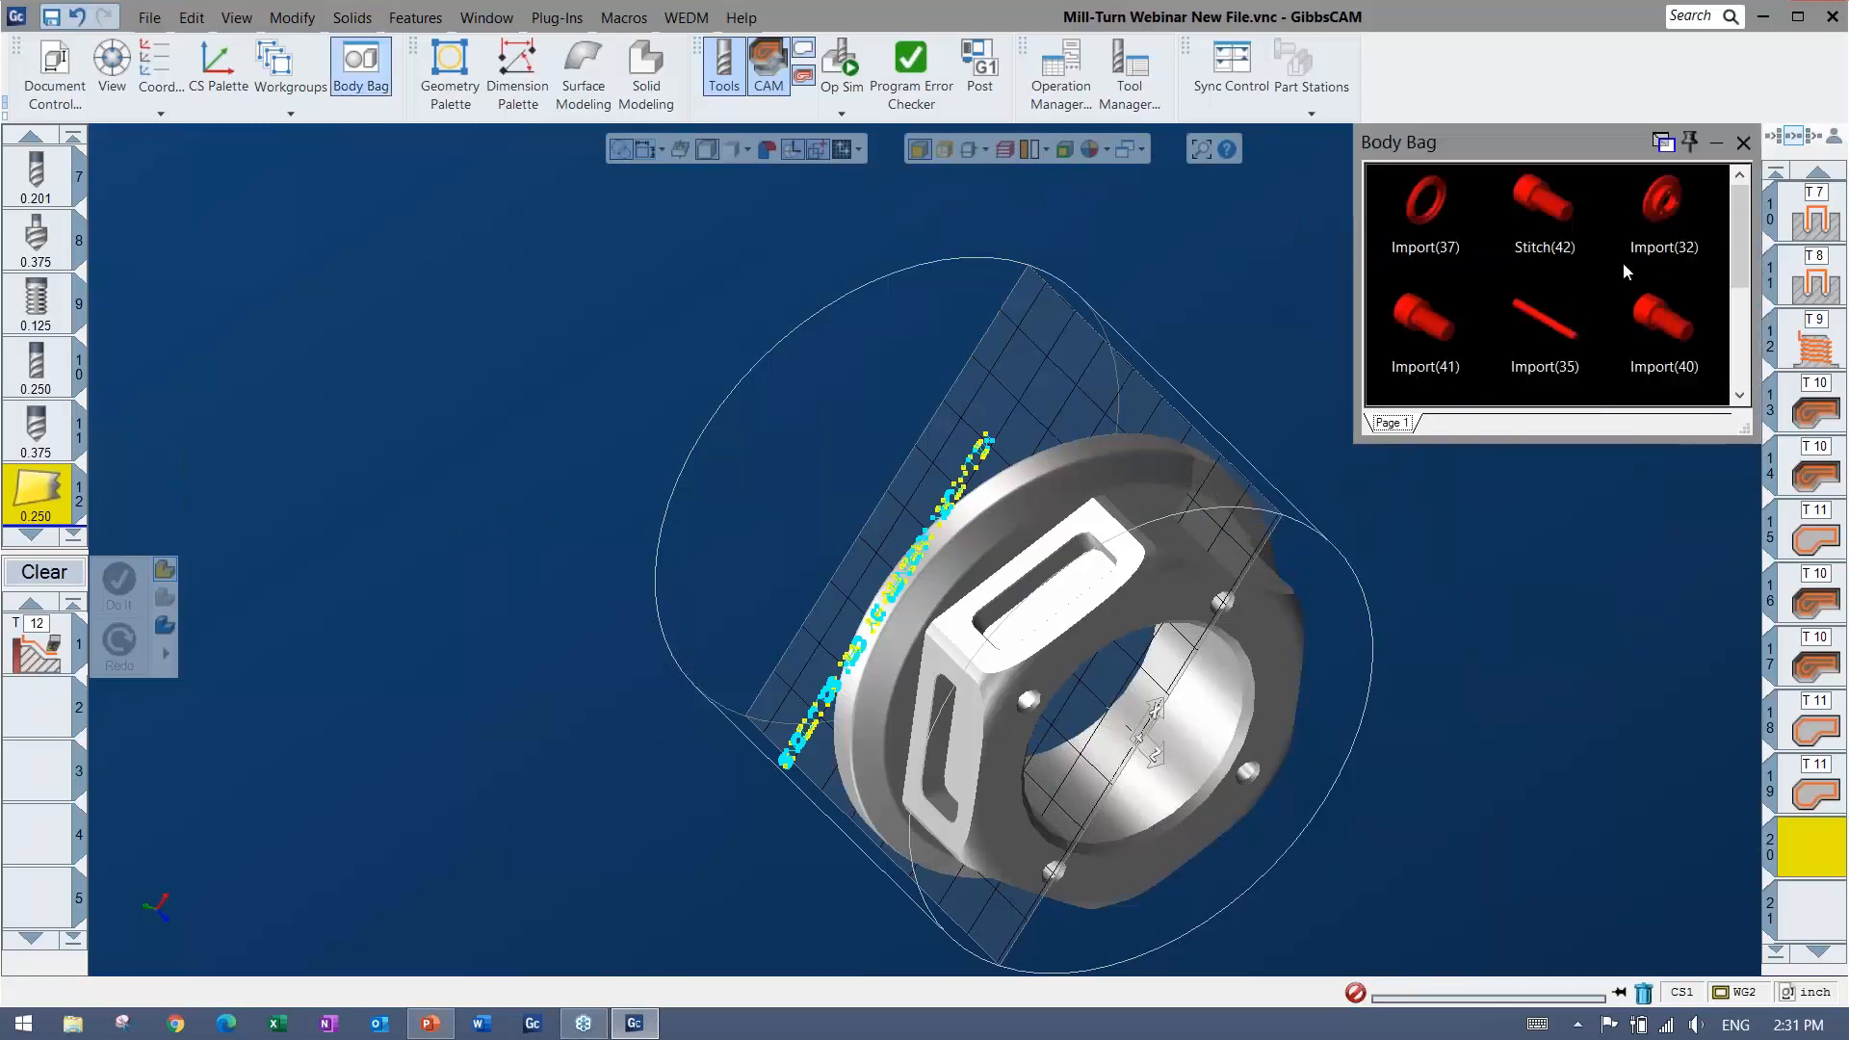
pyautogui.click(1744, 142)
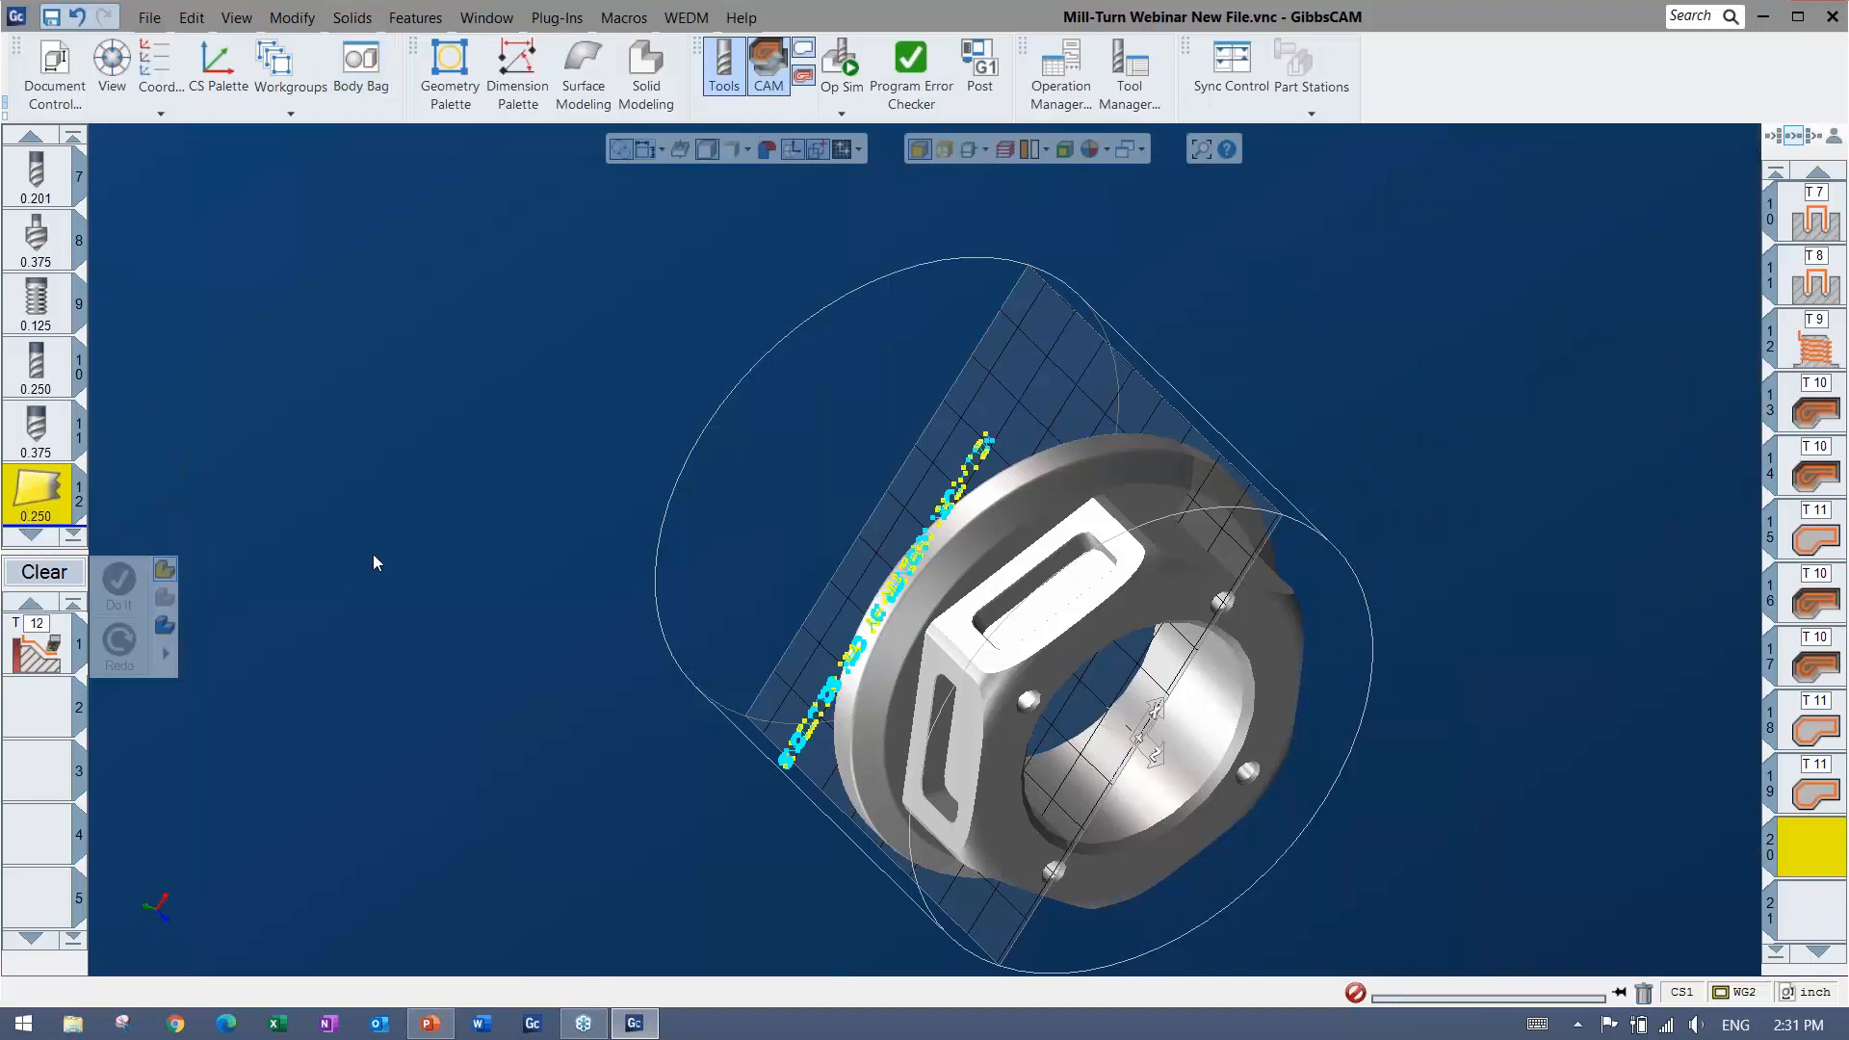
# Switch to the ZX plane view and turn on the Profiler to show the part's turning profile
pyautogui.hotkey('ctrl', 'h')
pyautogui.moveTo(511, 565); pyautogui.dragTo(488, 504, button='middle')
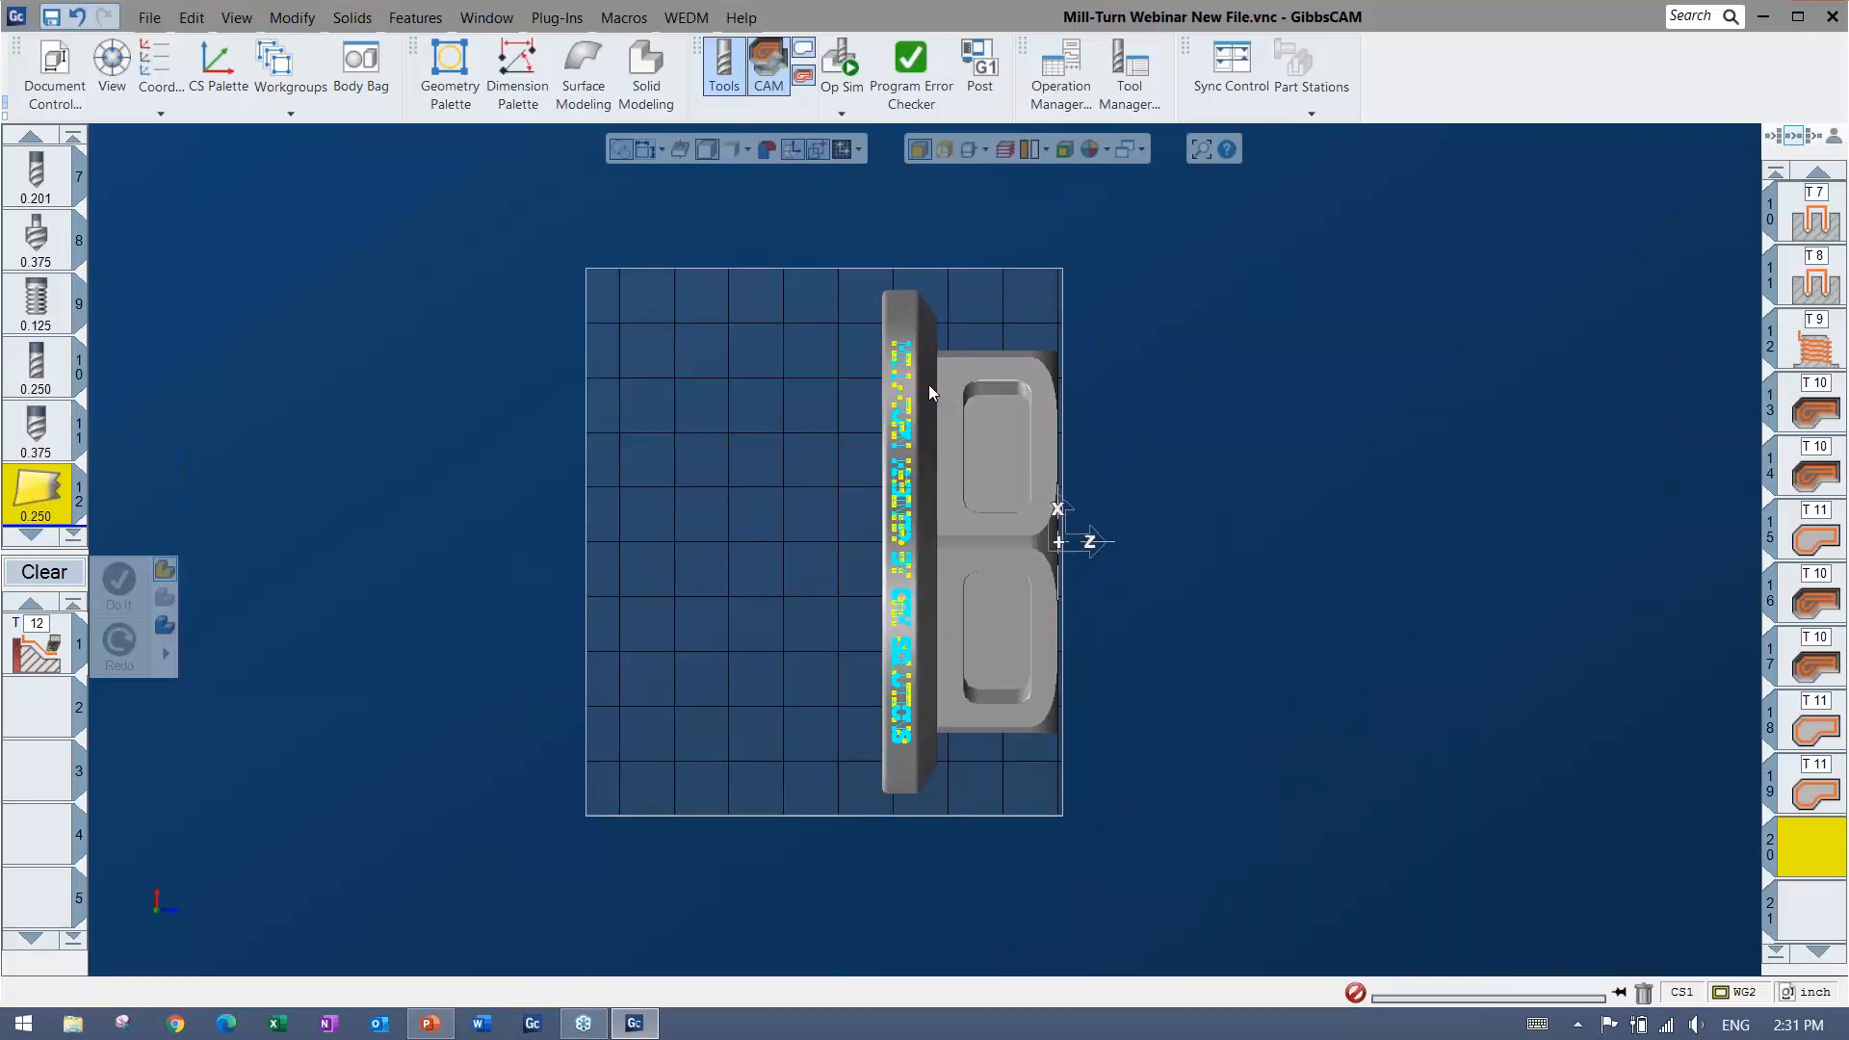
pyautogui.click(984, 149)
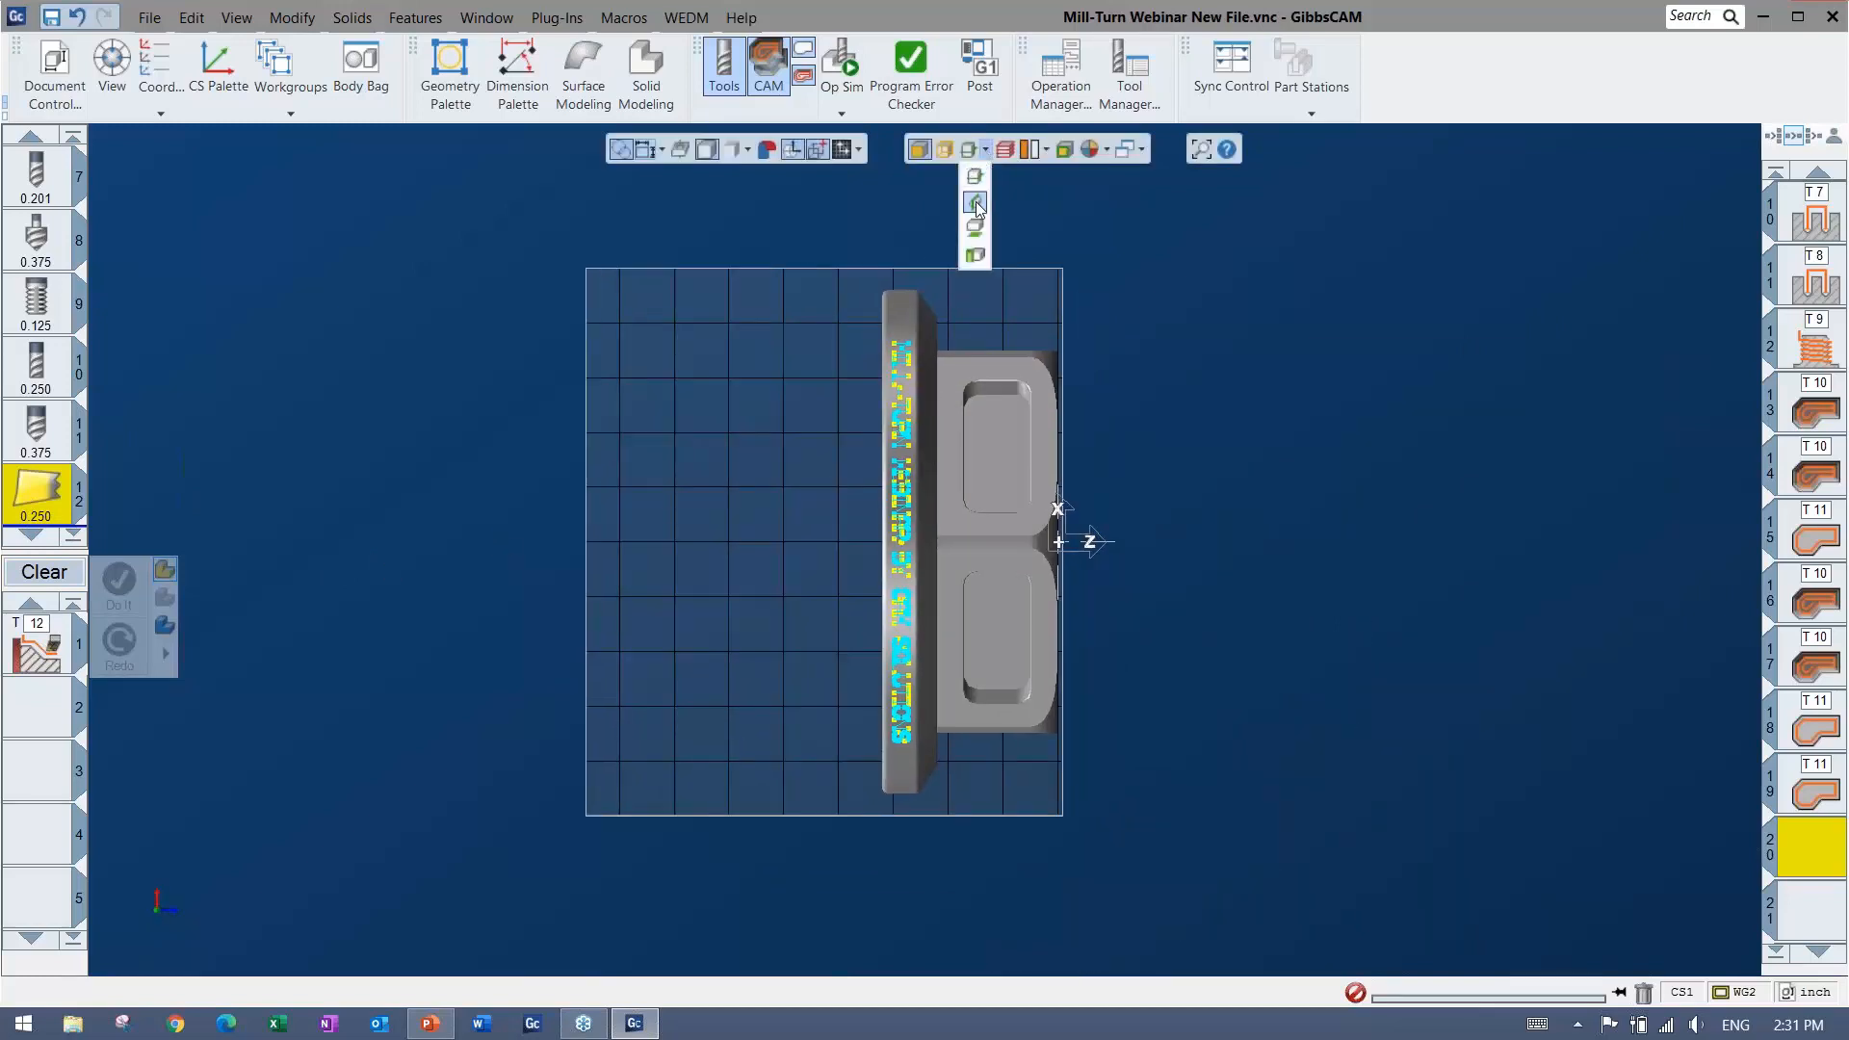
pyautogui.click(978, 208)
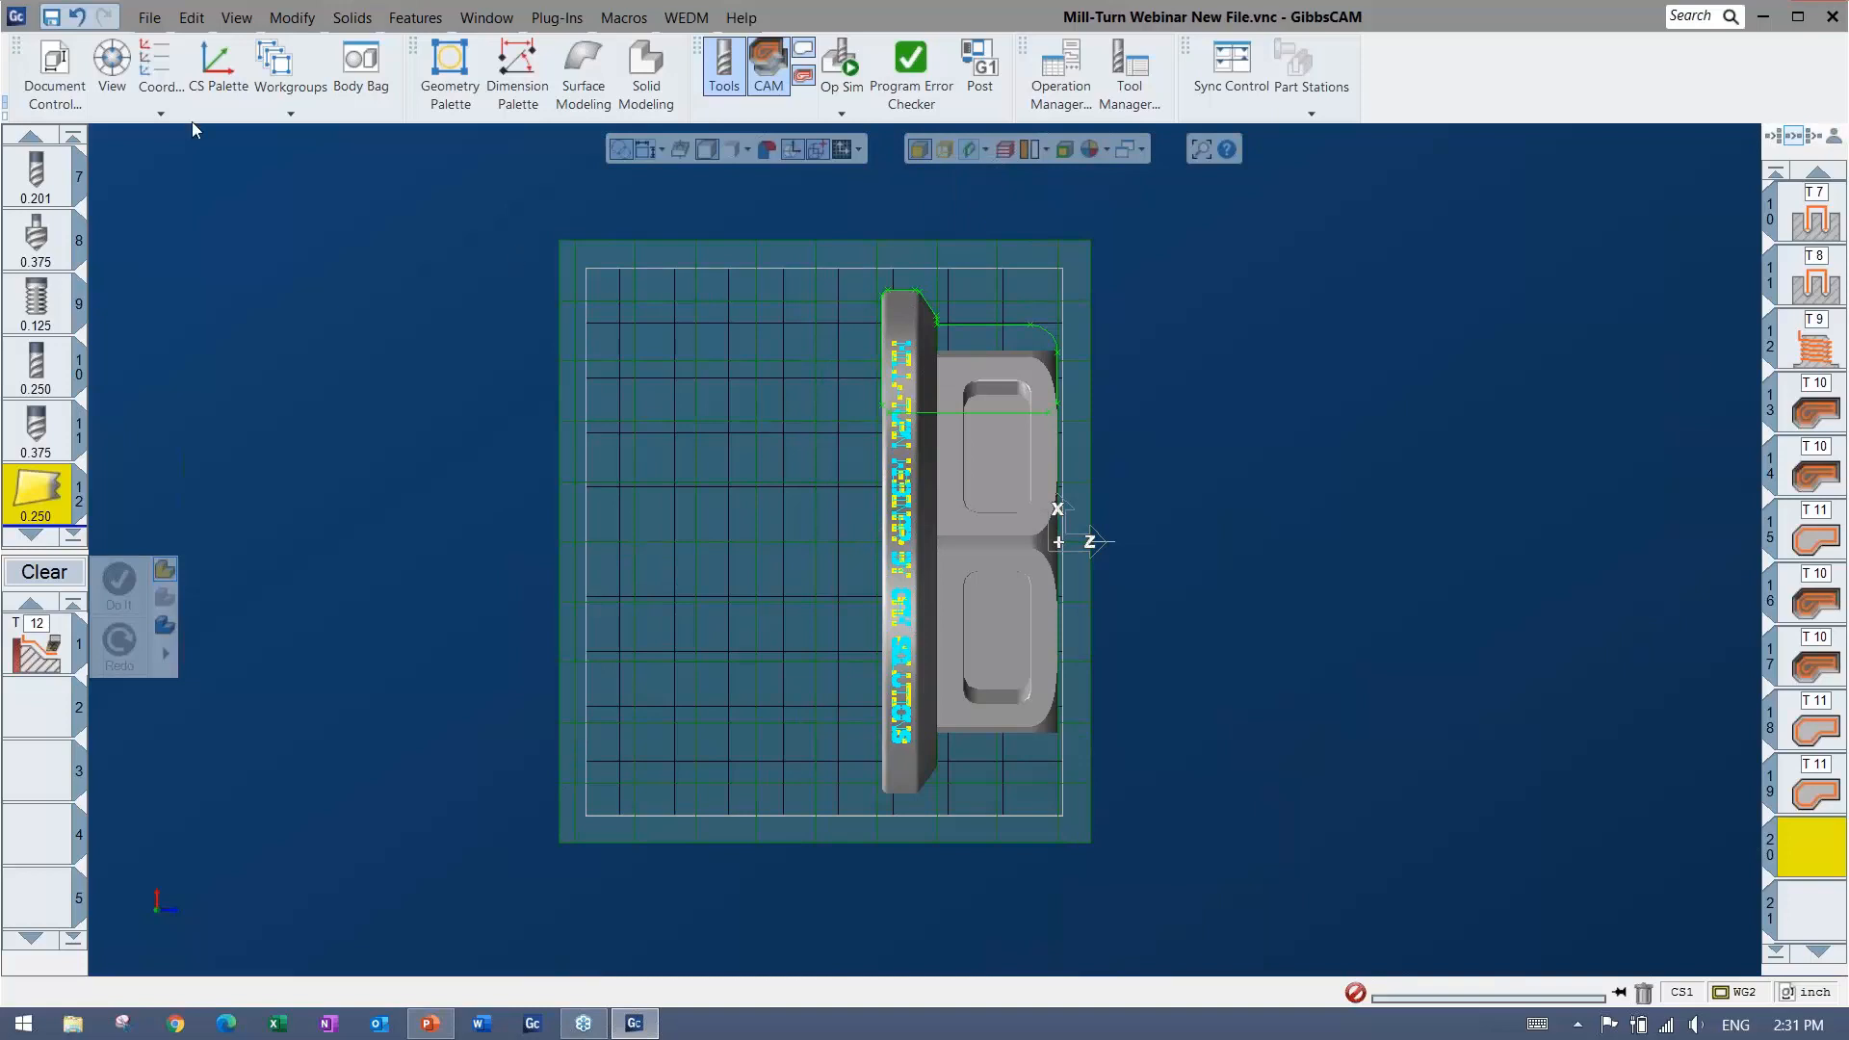
pyautogui.click(164, 113)
pyautogui.click(896, 16)
pyautogui.scroll(5, 847, 279)
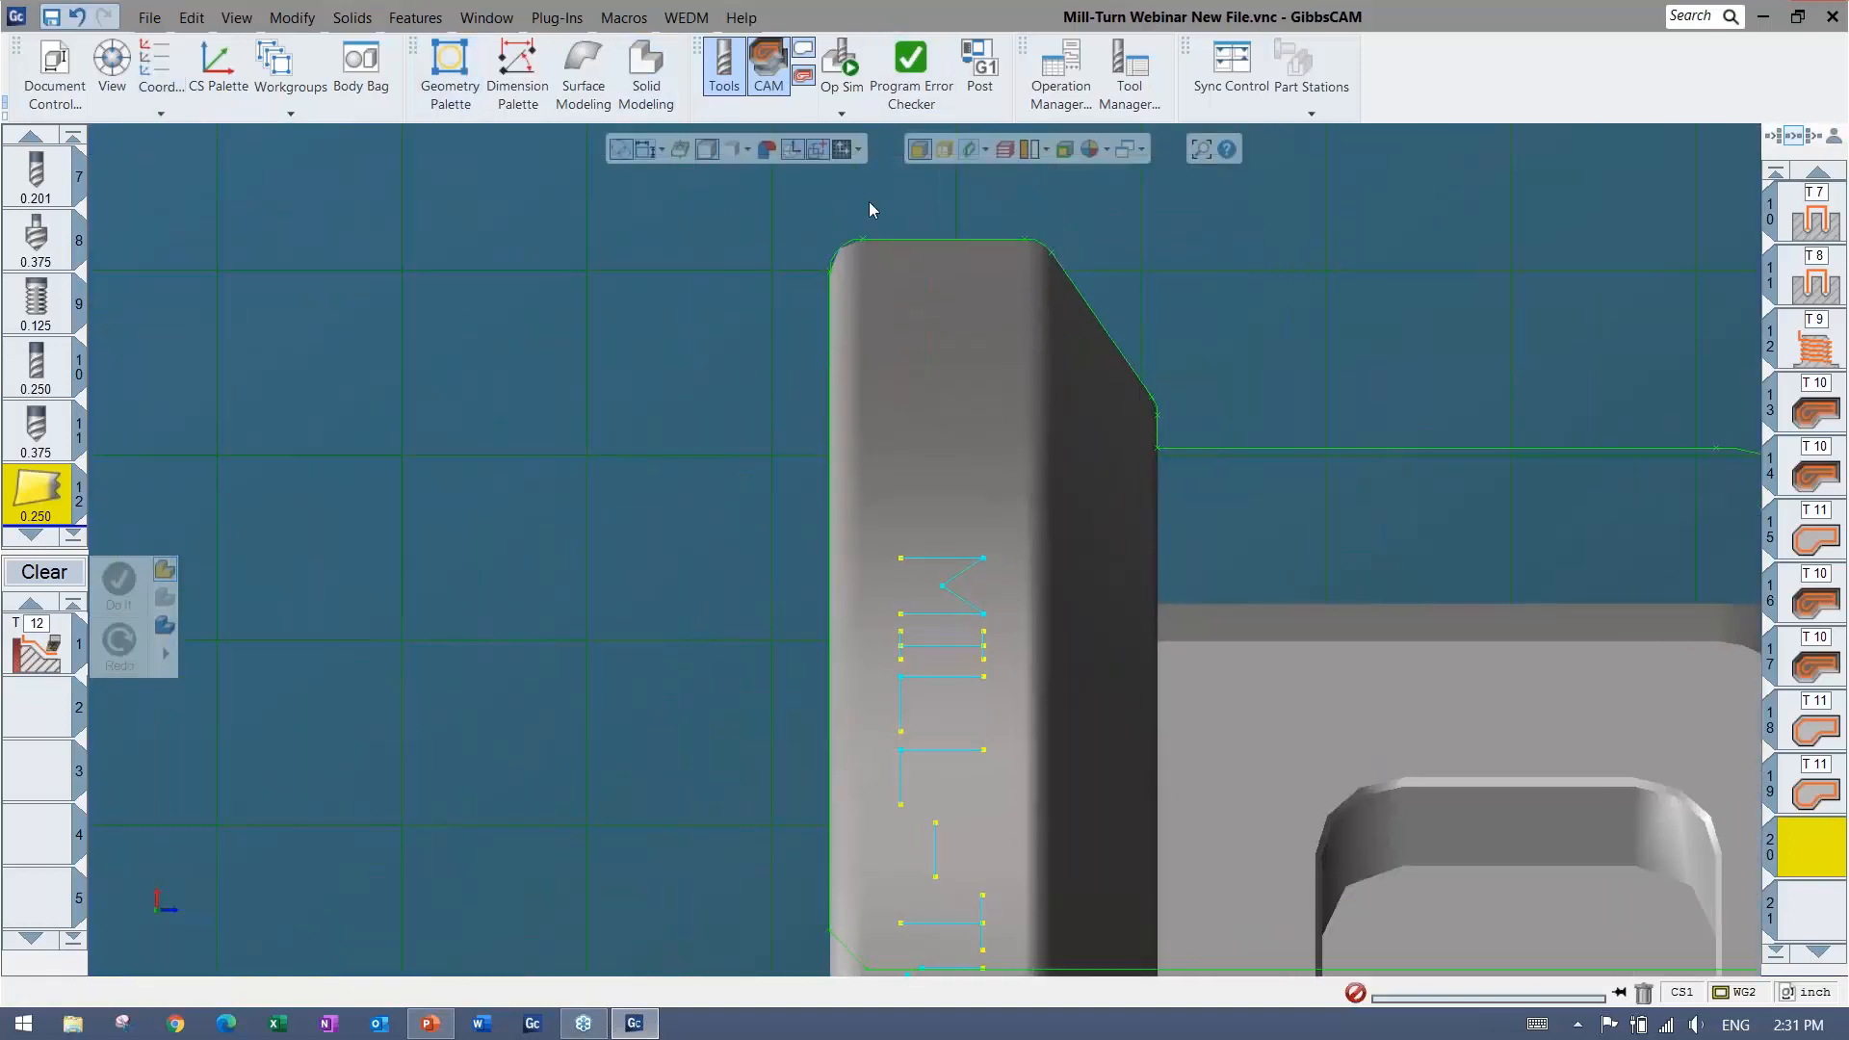
pyautogui.scroll(-1, 926, 539)
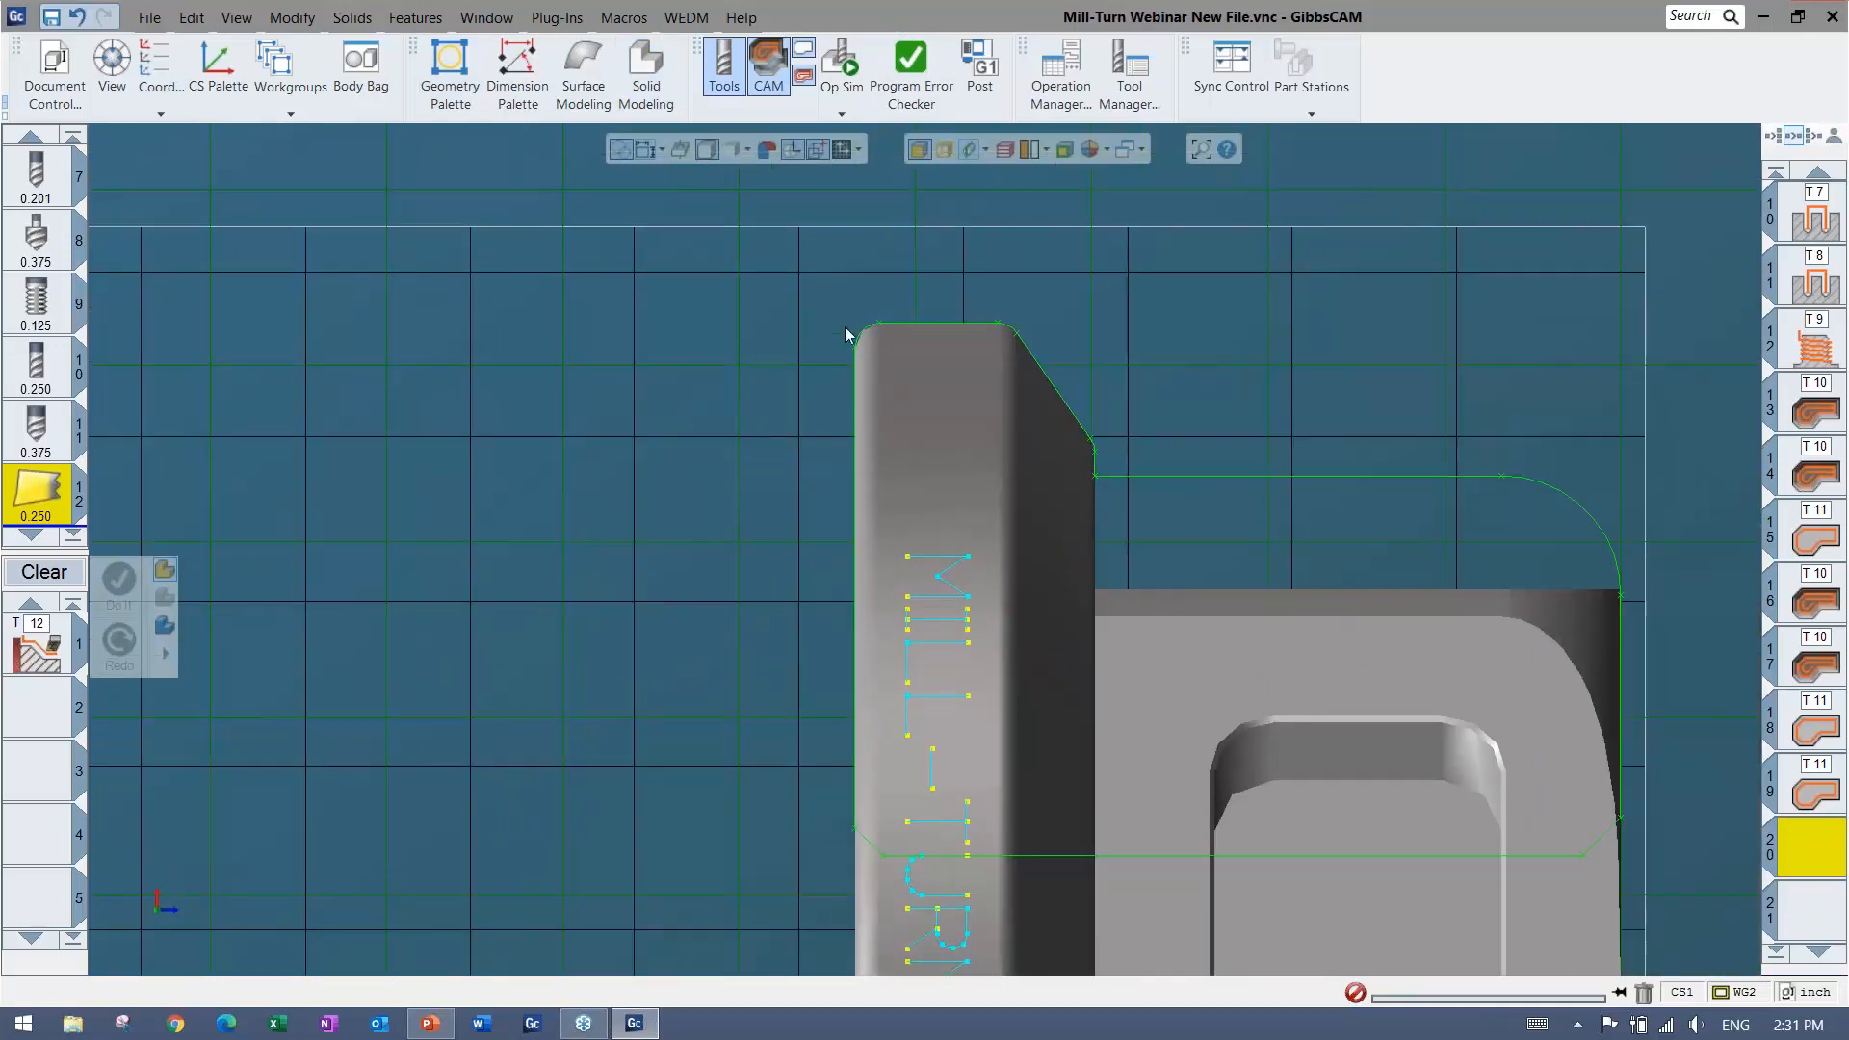
# Select the flange's back face as the part-off cut, directed inward from beyond the stock diameter, and generate the operation
pyautogui.click(888, 322)
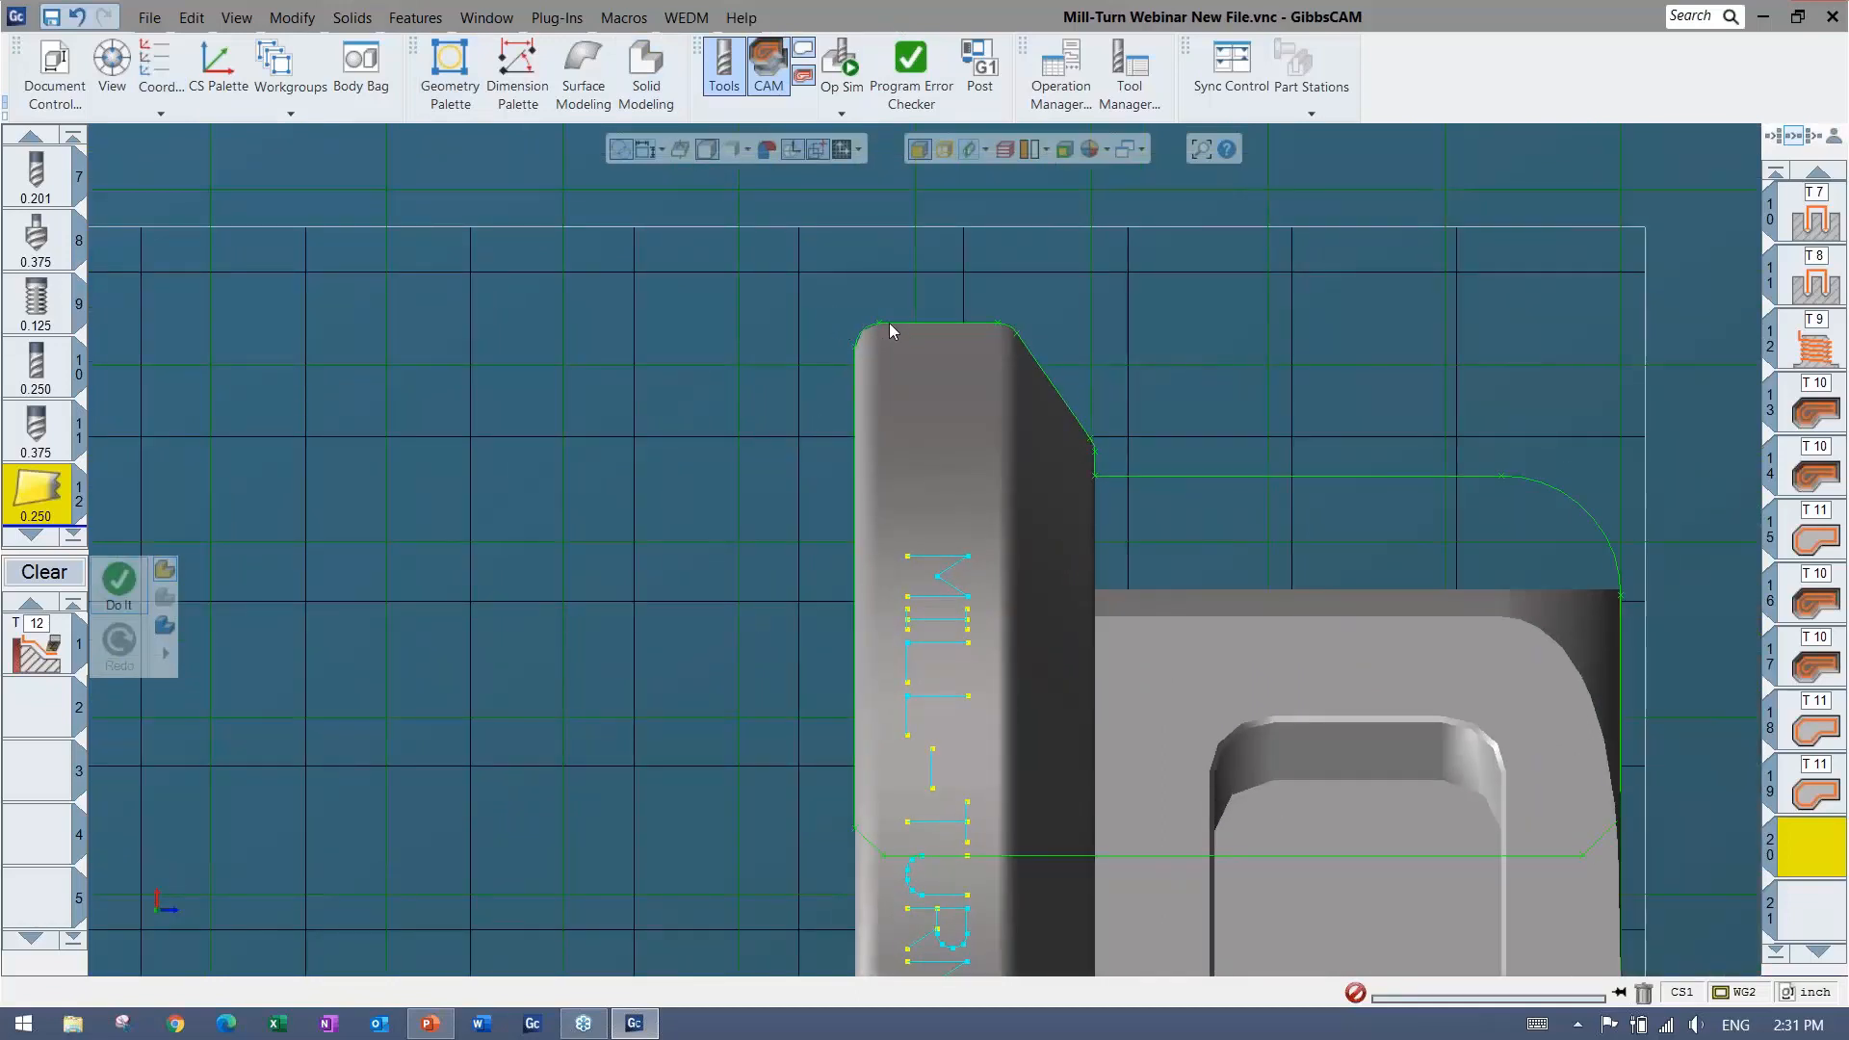
pyautogui.click(855, 370)
pyautogui.click(859, 389)
pyautogui.click(859, 389)
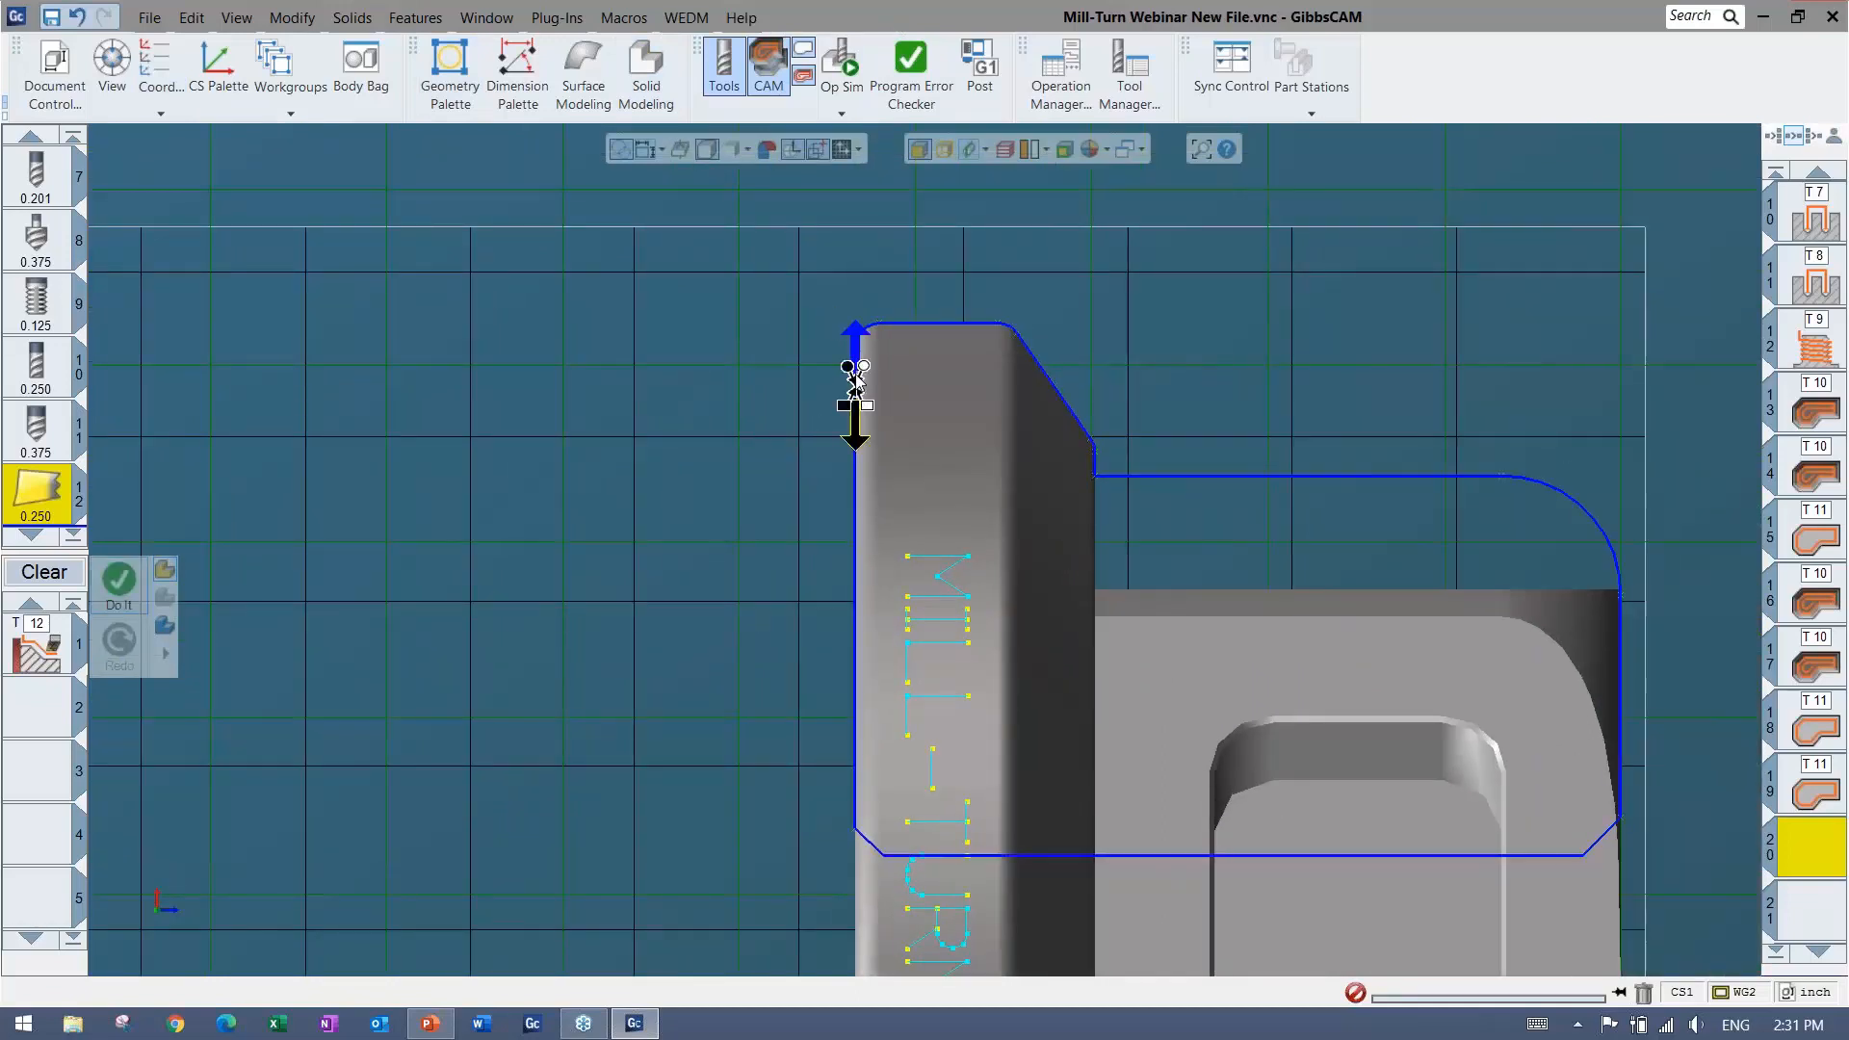
pyautogui.click(852, 437)
pyautogui.moveTo(863, 368); pyautogui.dragTo(857, 174)
pyautogui.moveTo(848, 368); pyautogui.dragTo(849, 389)
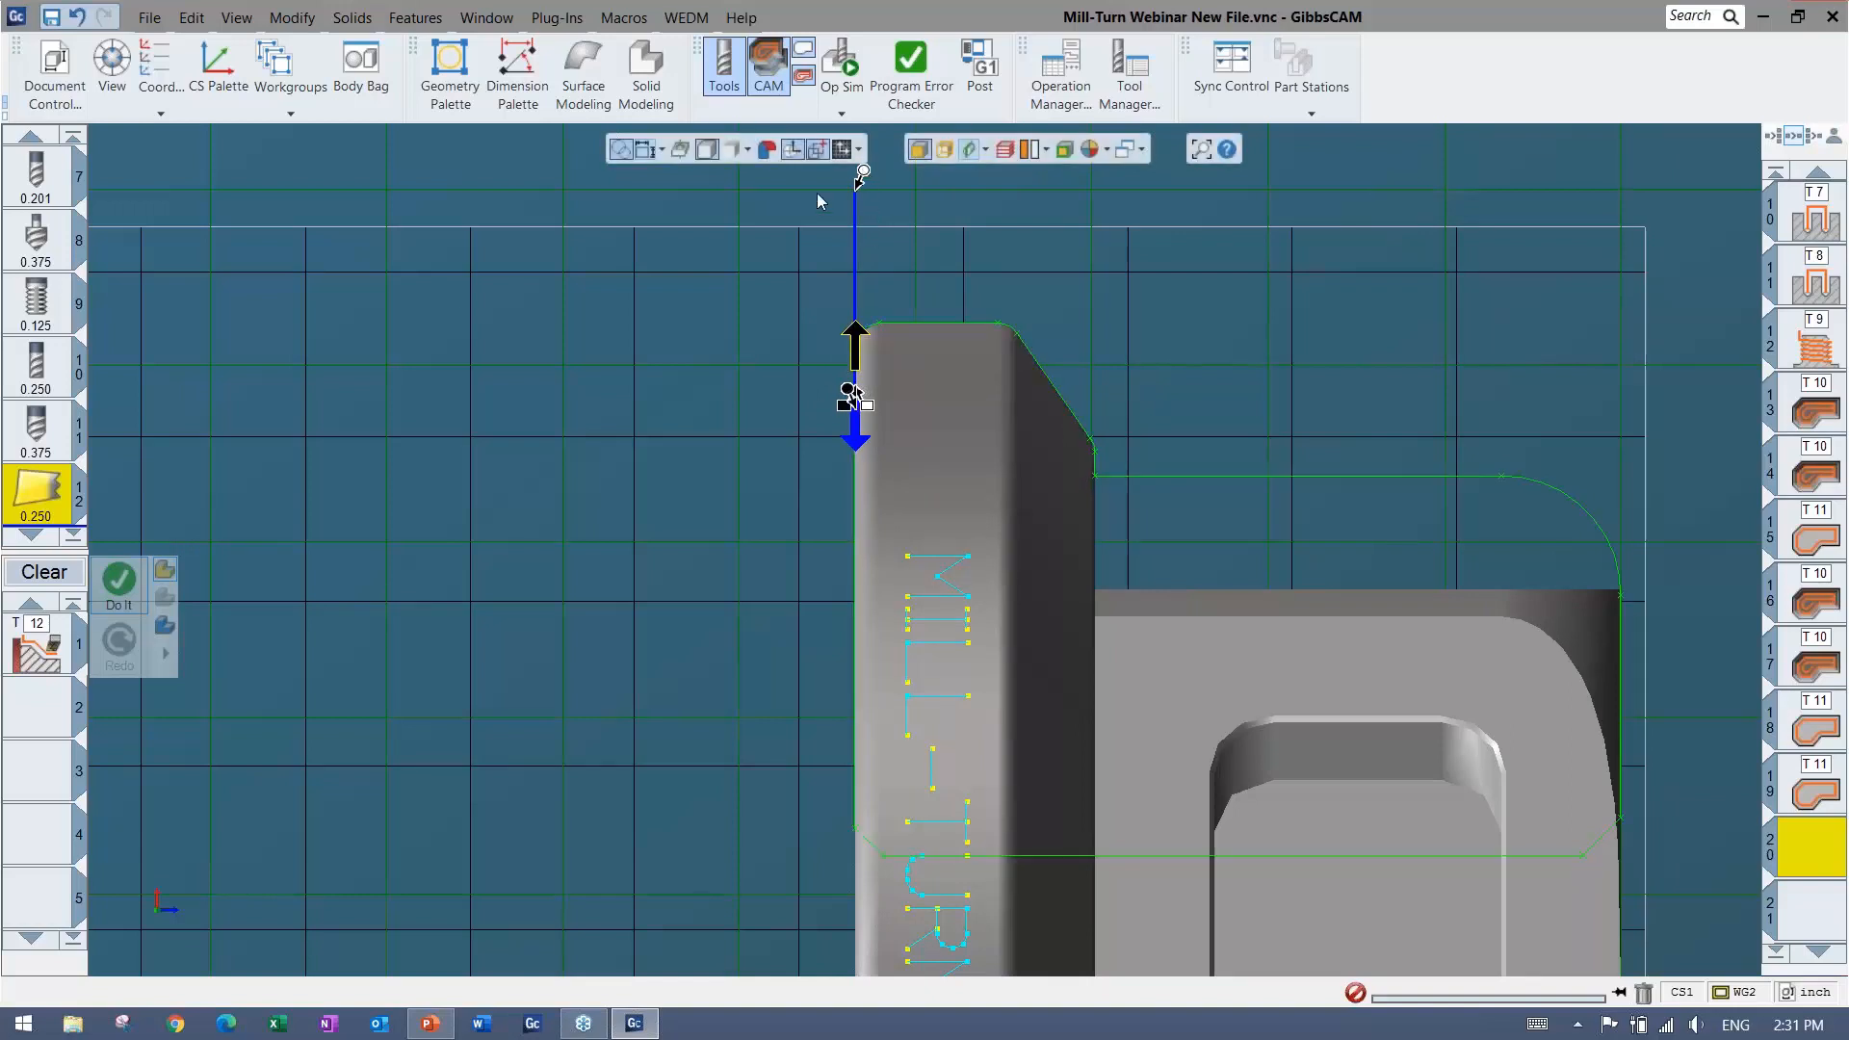
pyautogui.click(116, 585)
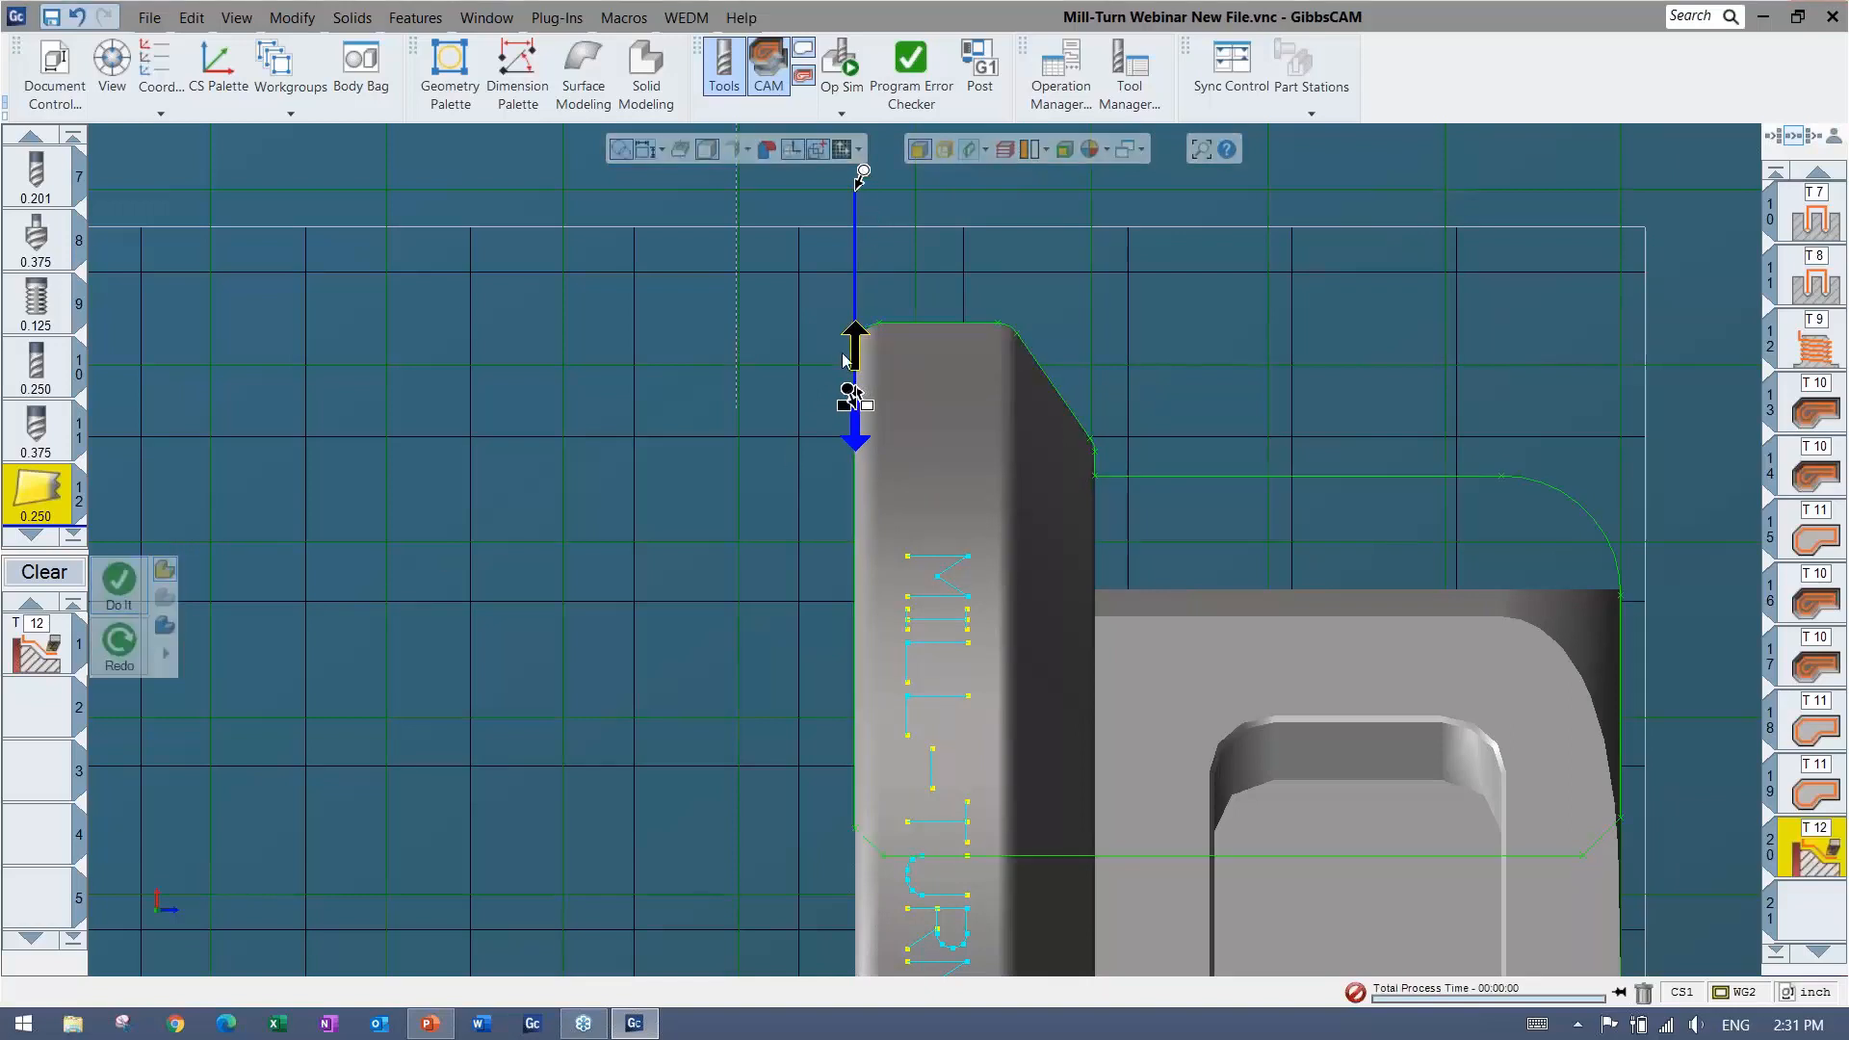
# Select a cut from the flange's outer diameter around the back corner and down the back face, and generate the second part-off operation
pyautogui.click(891, 323)
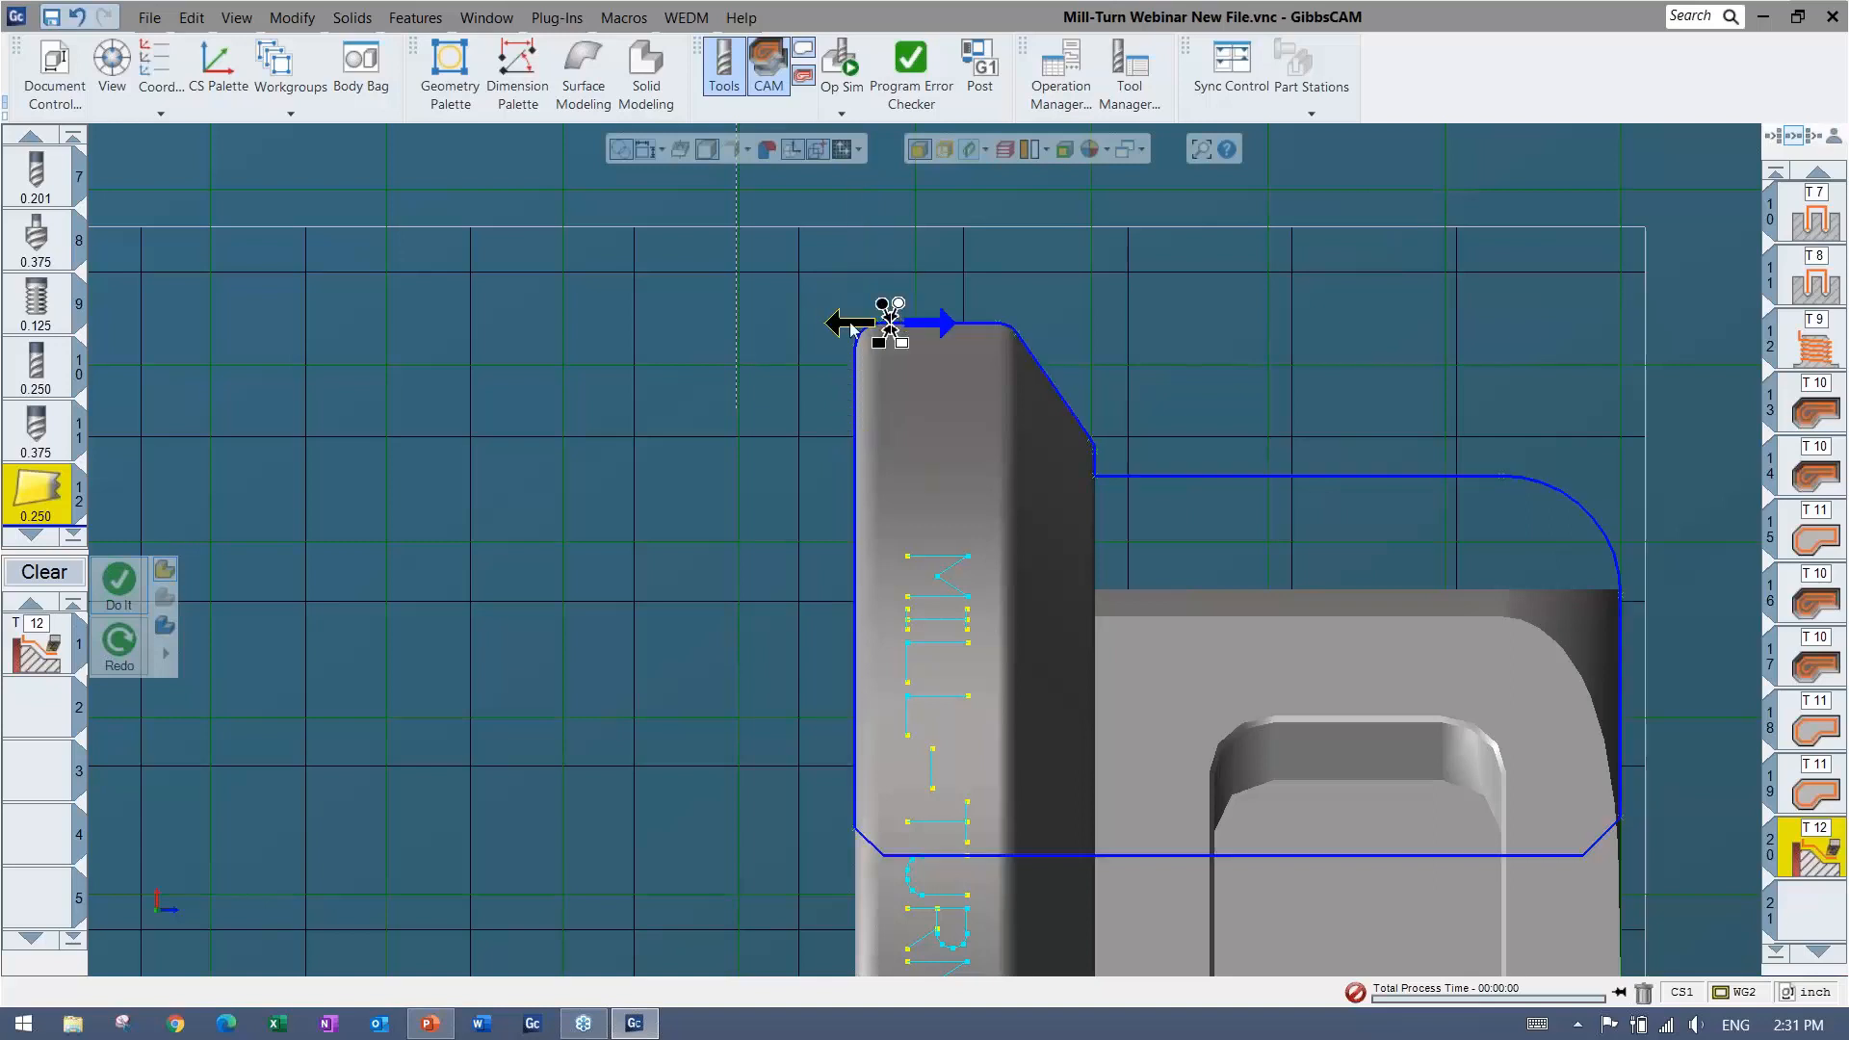
pyautogui.click(835, 328)
pyautogui.click(854, 780)
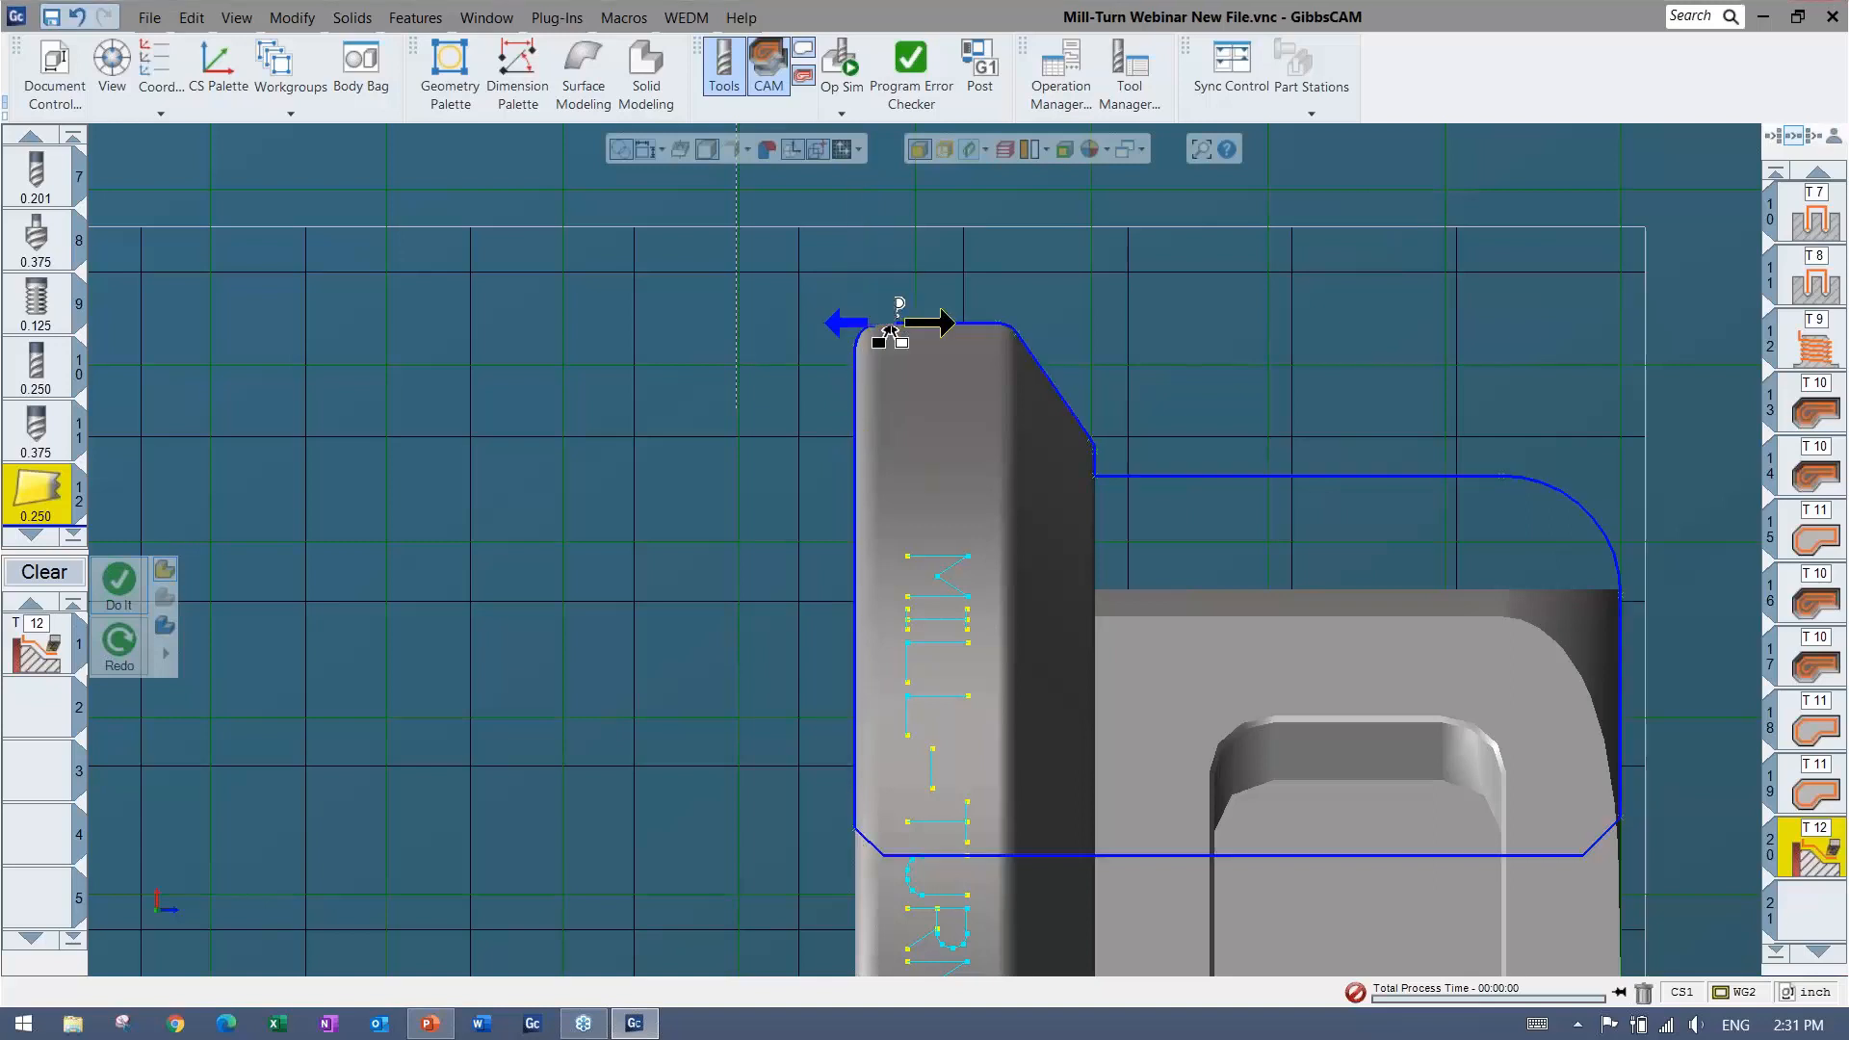
pyautogui.click(848, 915)
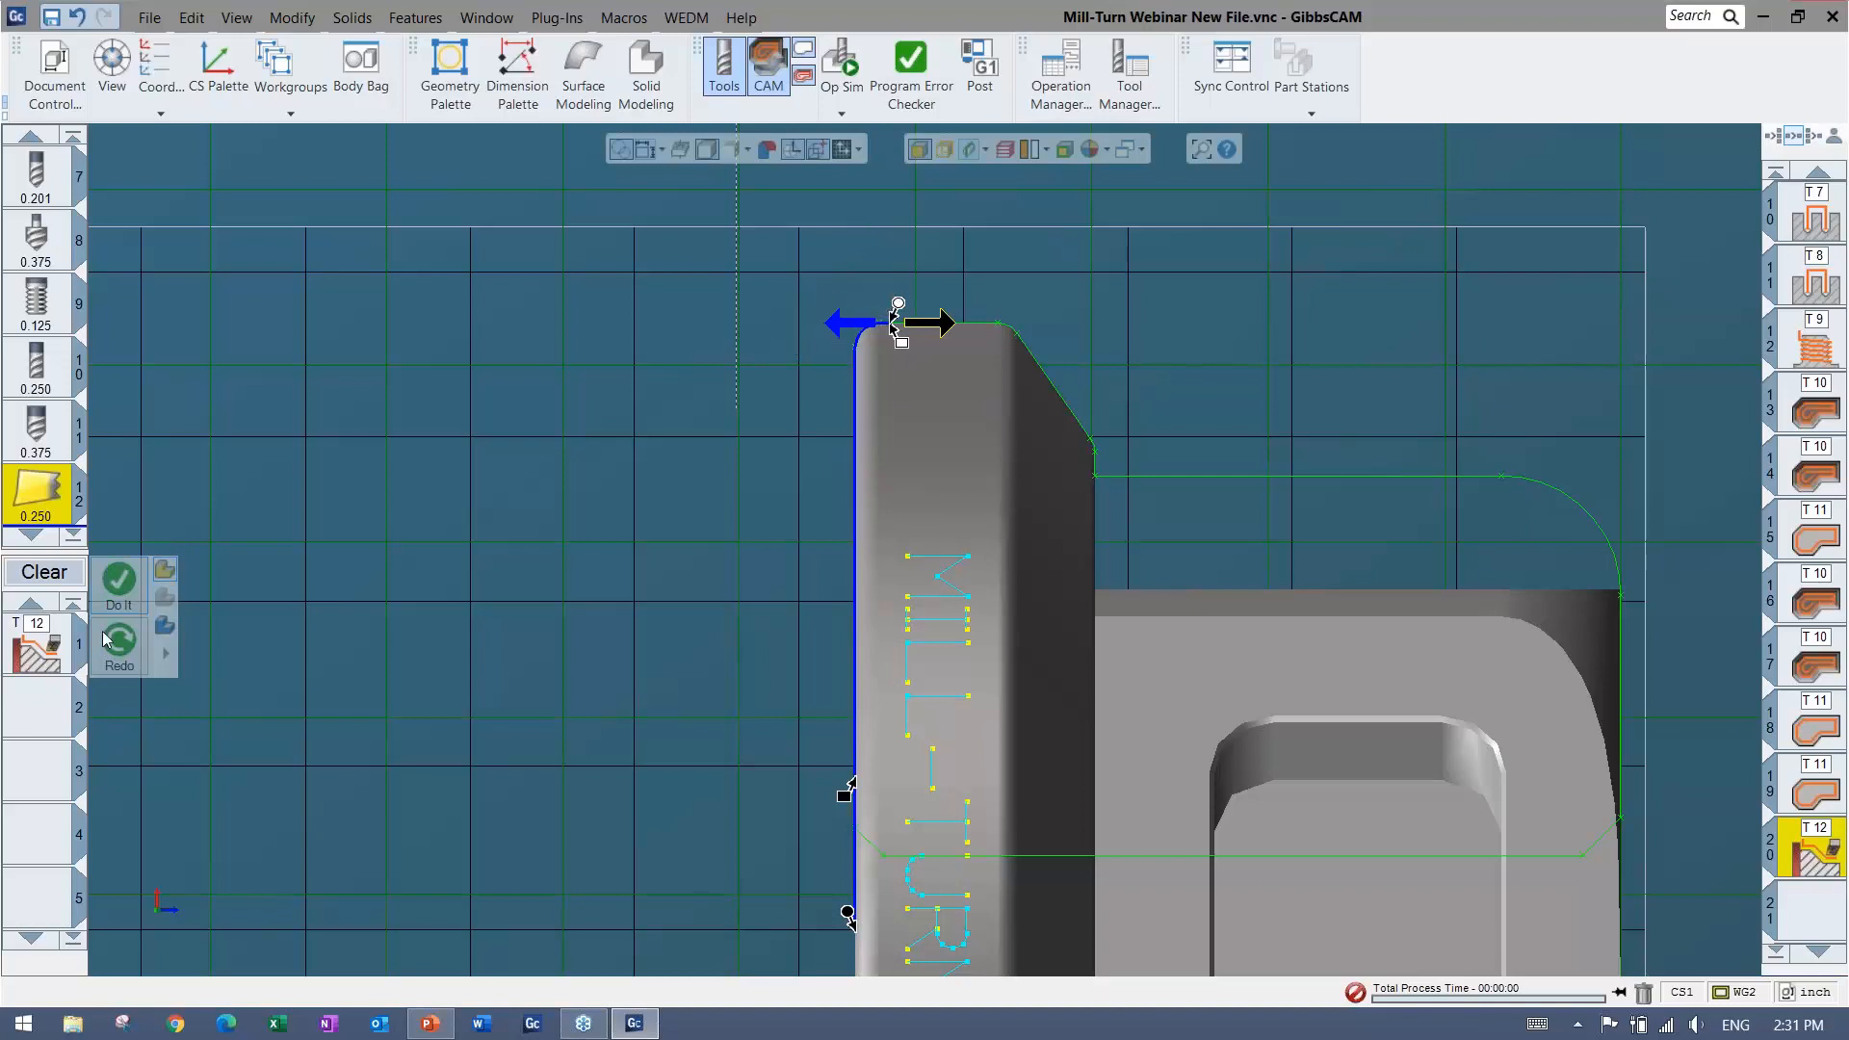
pyautogui.click(119, 583)
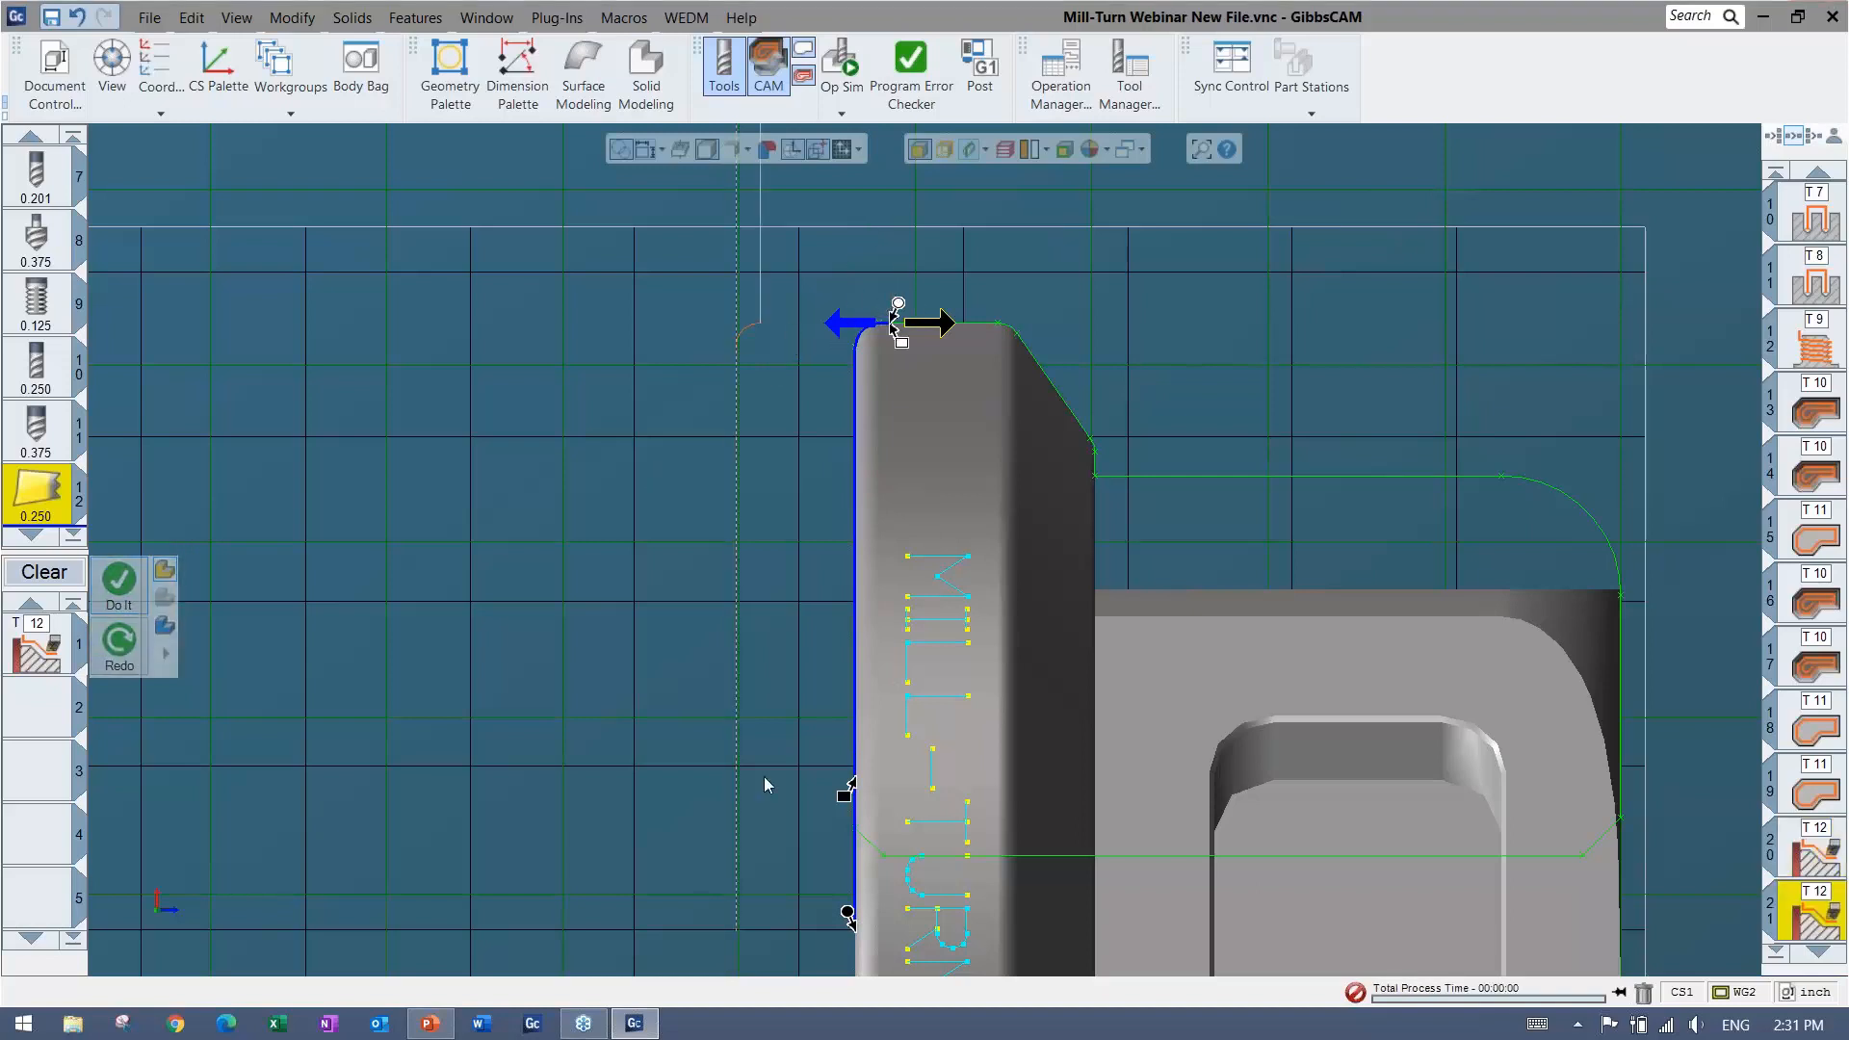
pyautogui.scroll(-4, 552, 666)
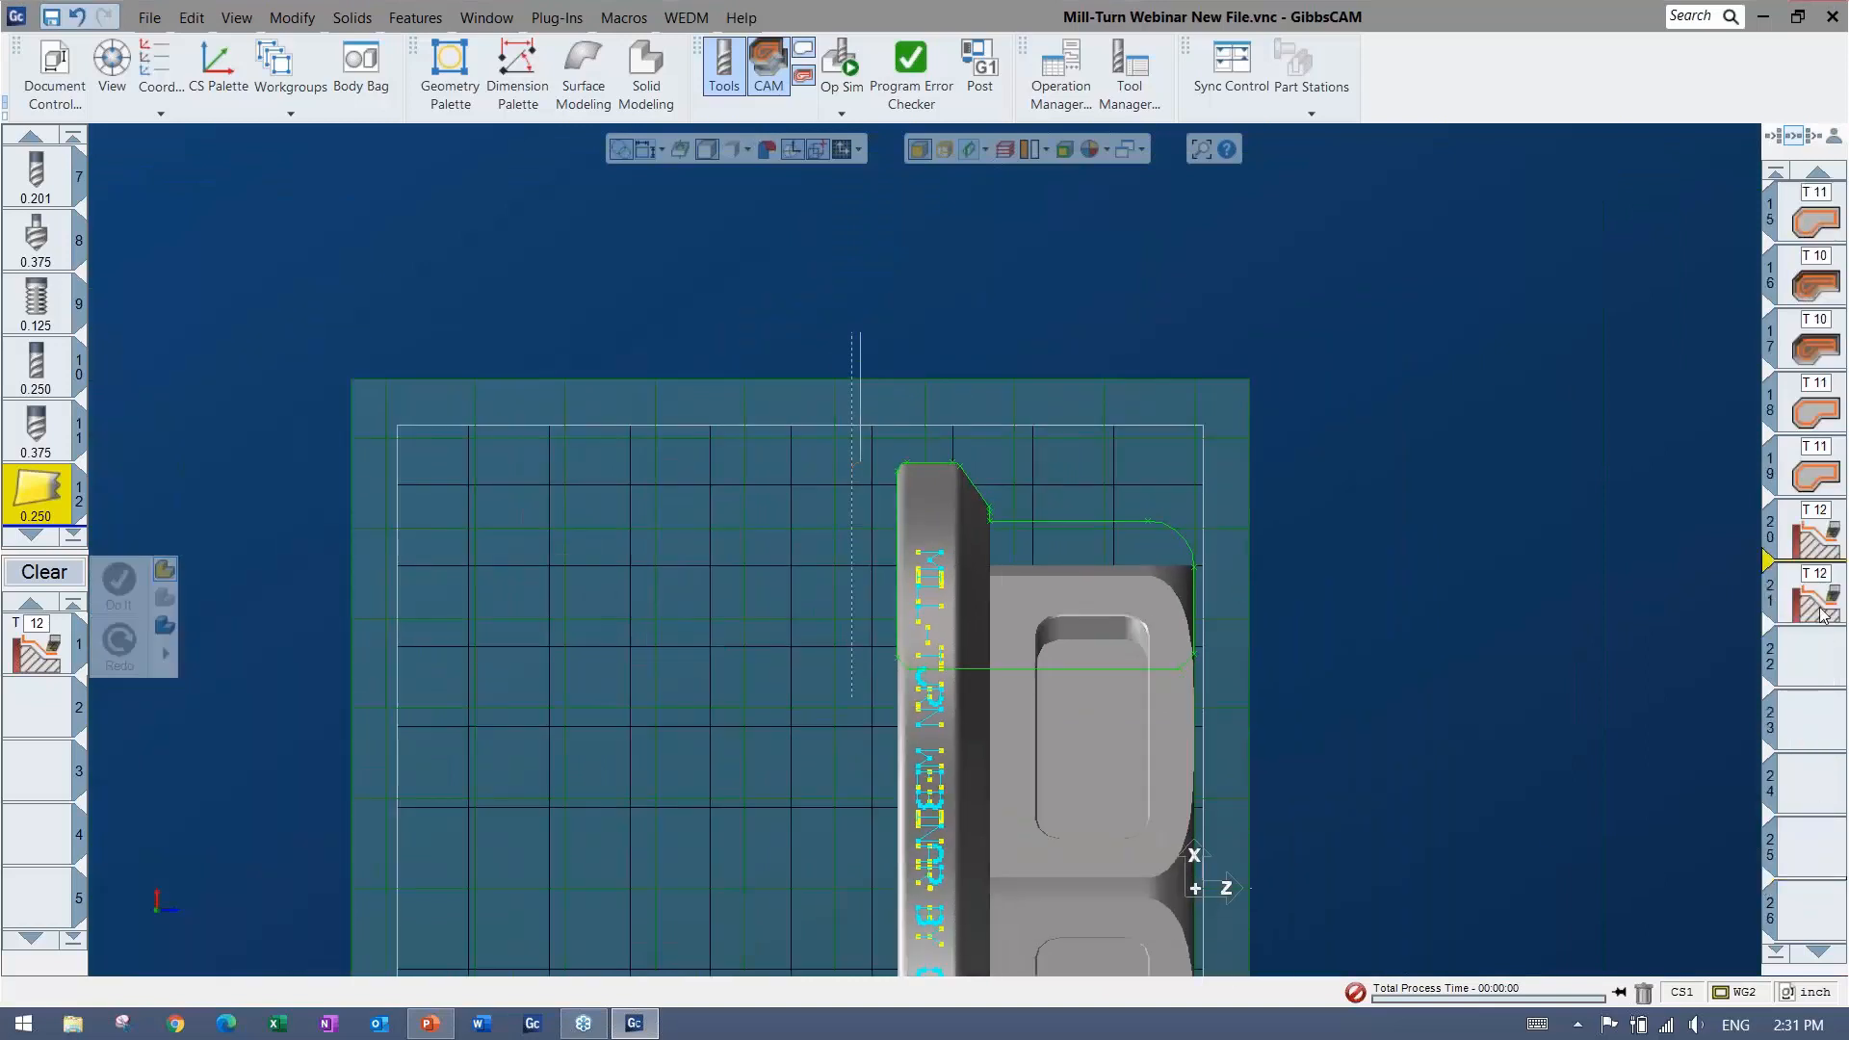
pyautogui.scroll(4, 1817, 663)
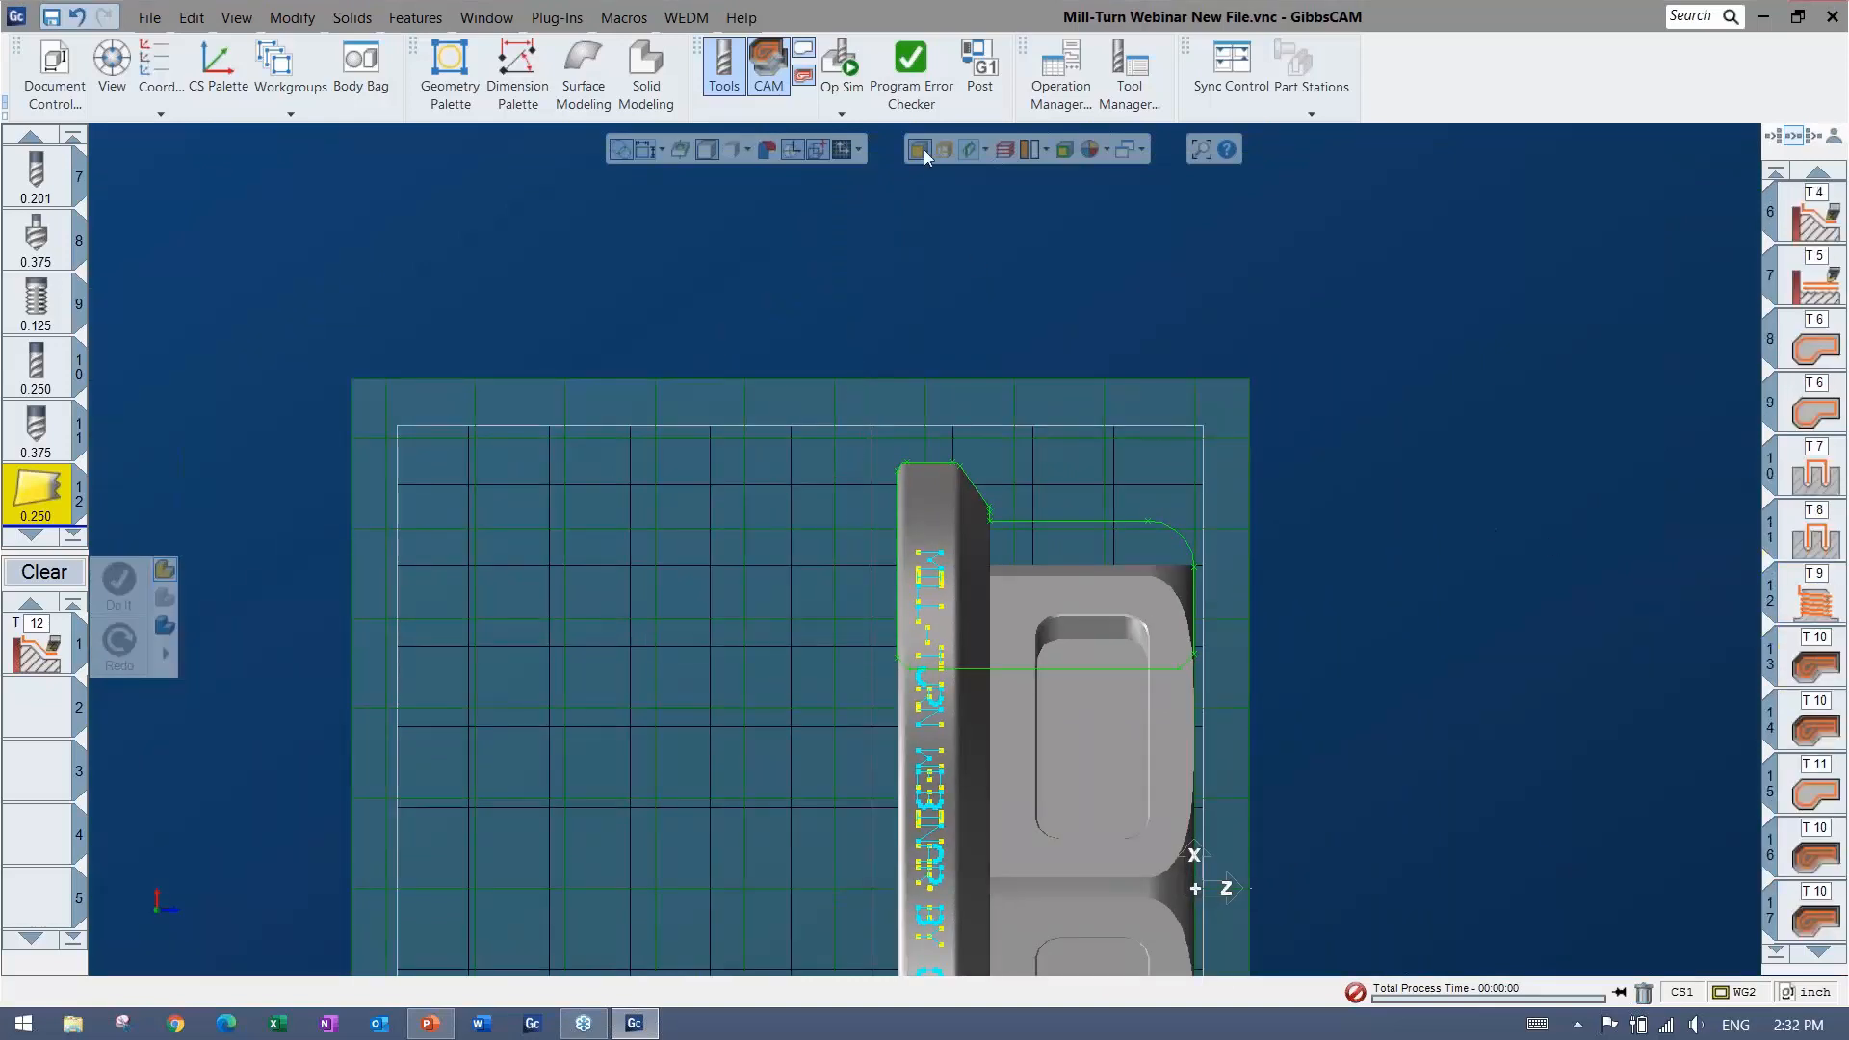
# Turn off the Profiler and show the part in the isometric view
pyautogui.click(972, 148)
pyautogui.moveTo(871, 383); pyautogui.dragTo(830, 161, button='middle')
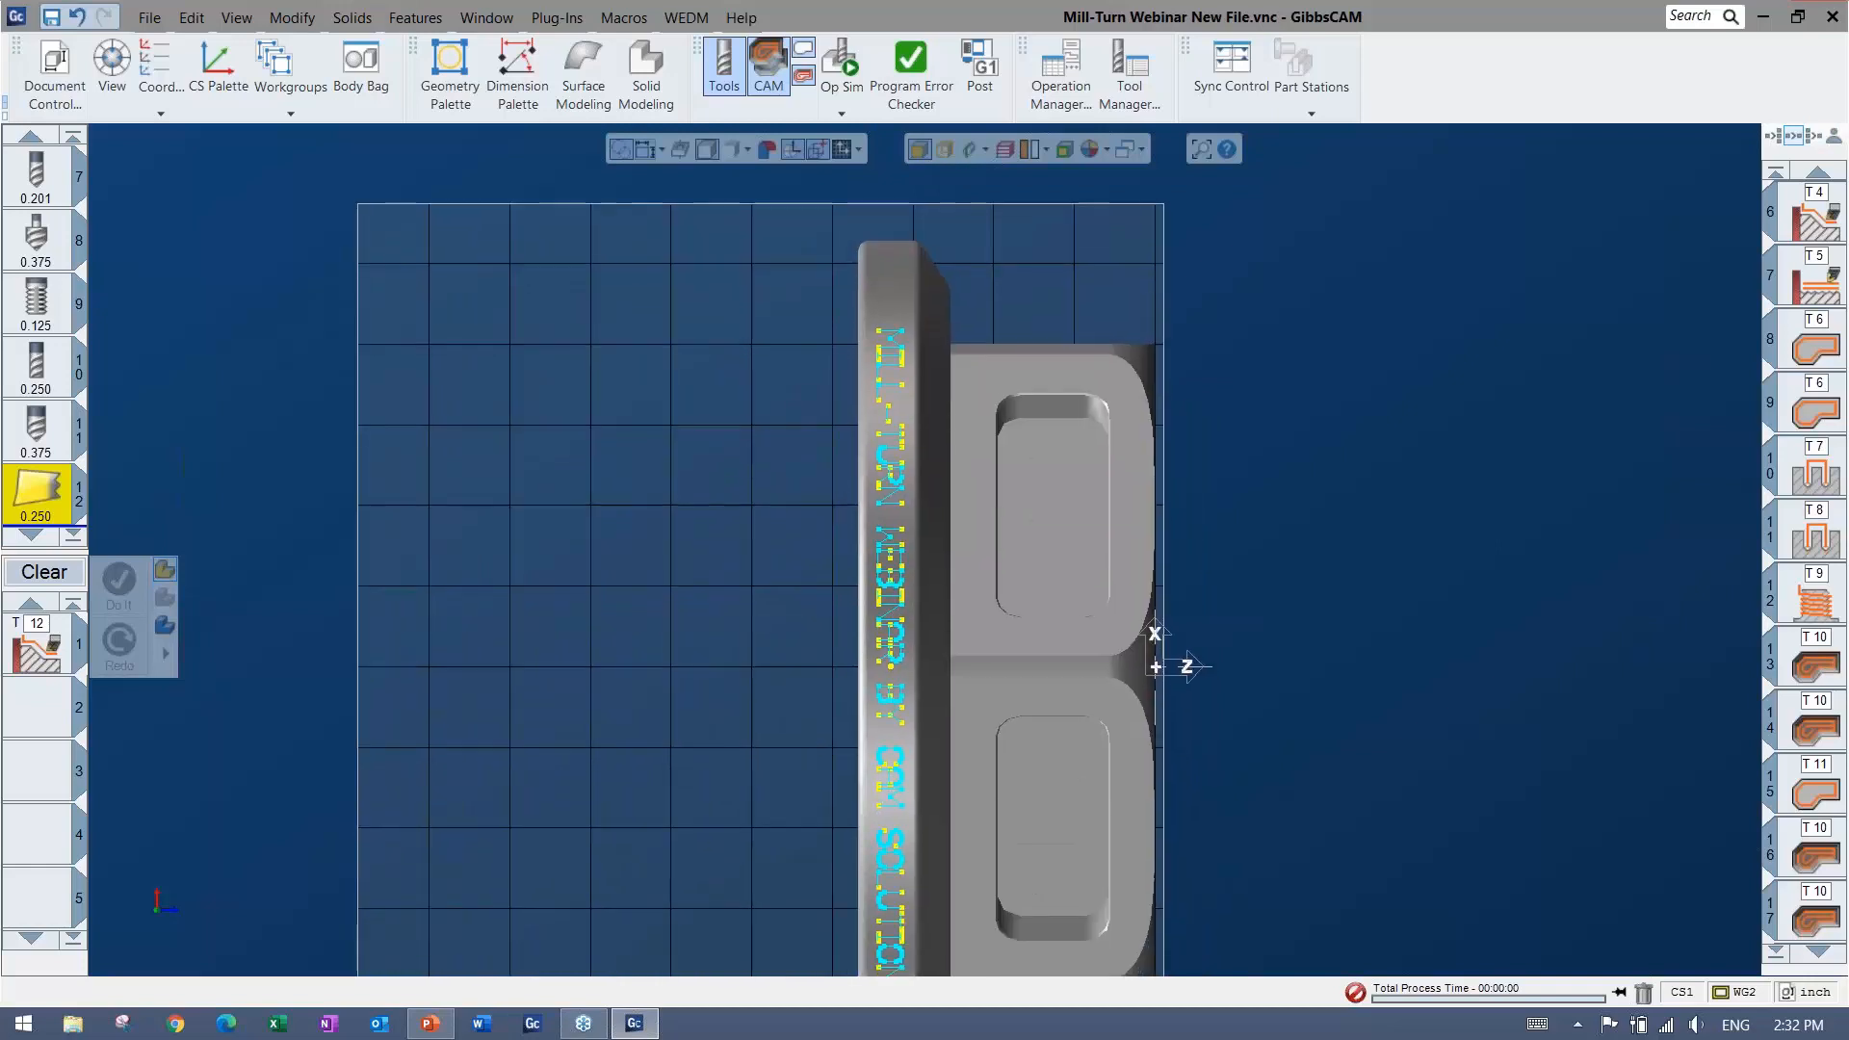
pyautogui.hotkey('ctrl', 'i')
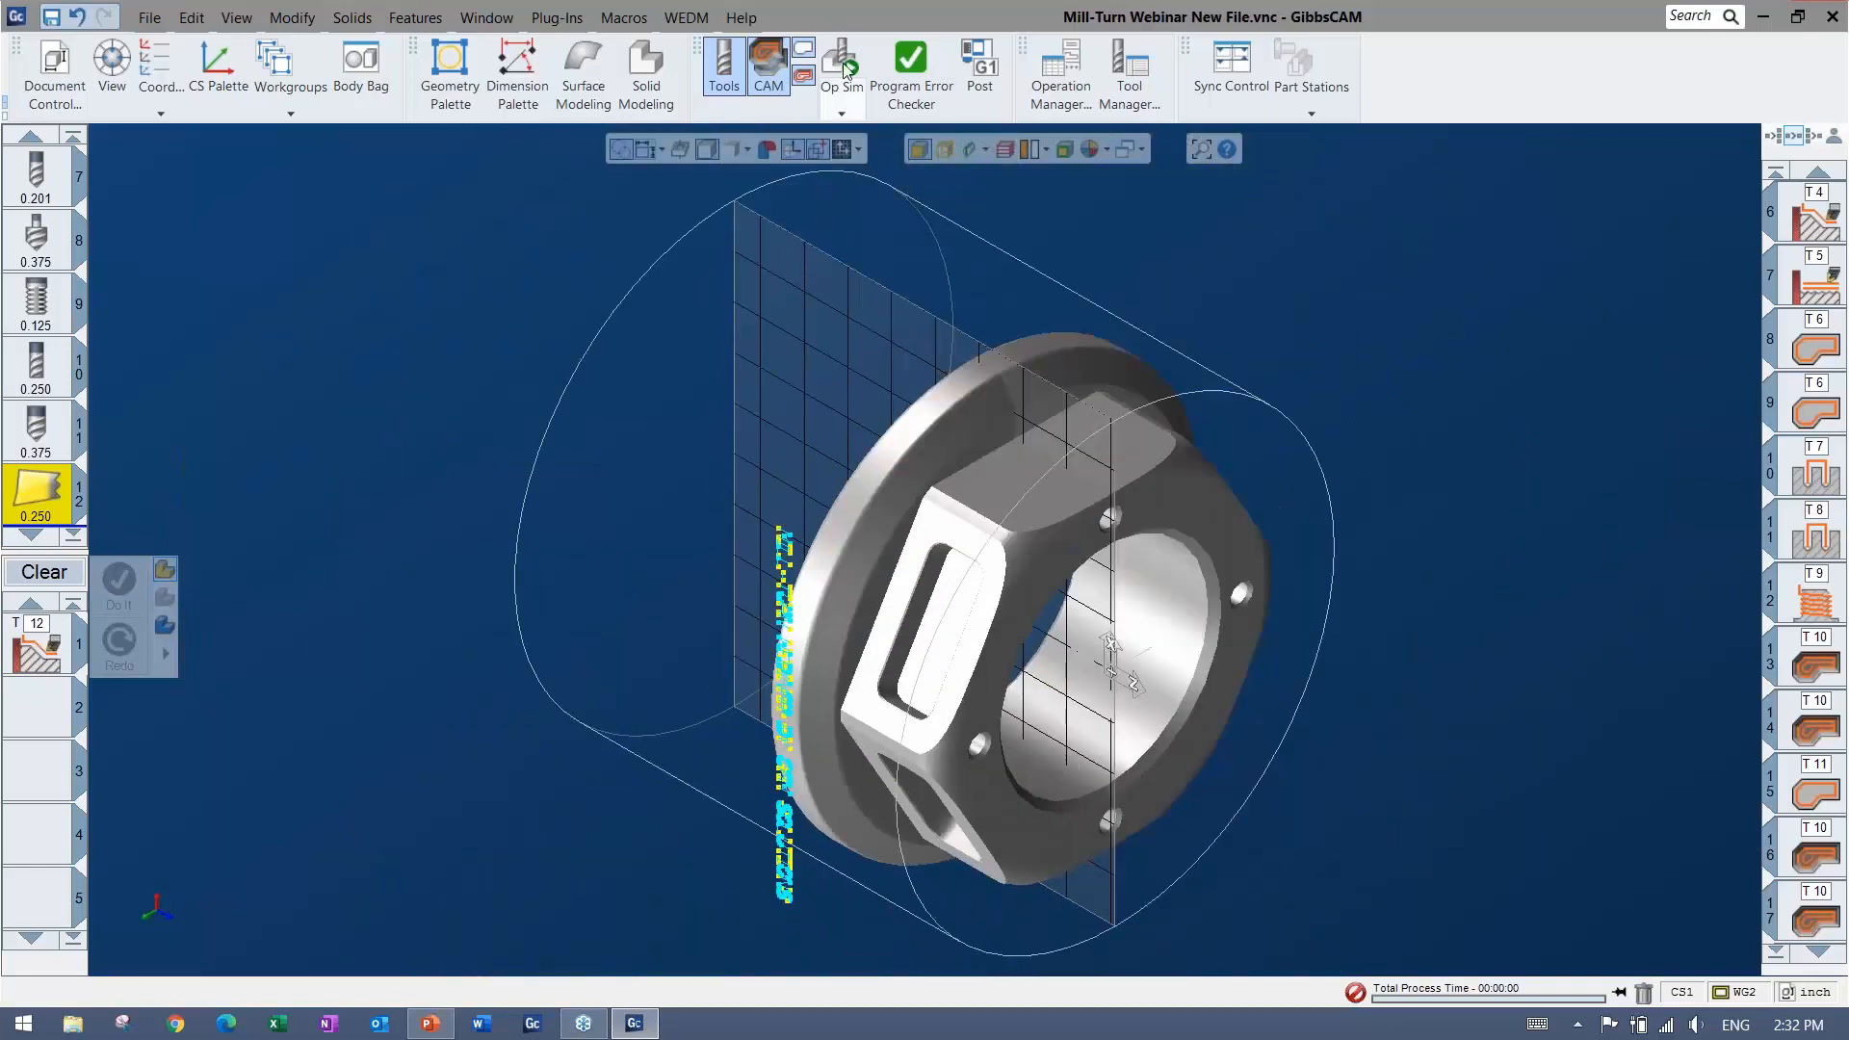
pyautogui.scroll(-1, 43, 465)
pyautogui.scroll(4, 44, 466)
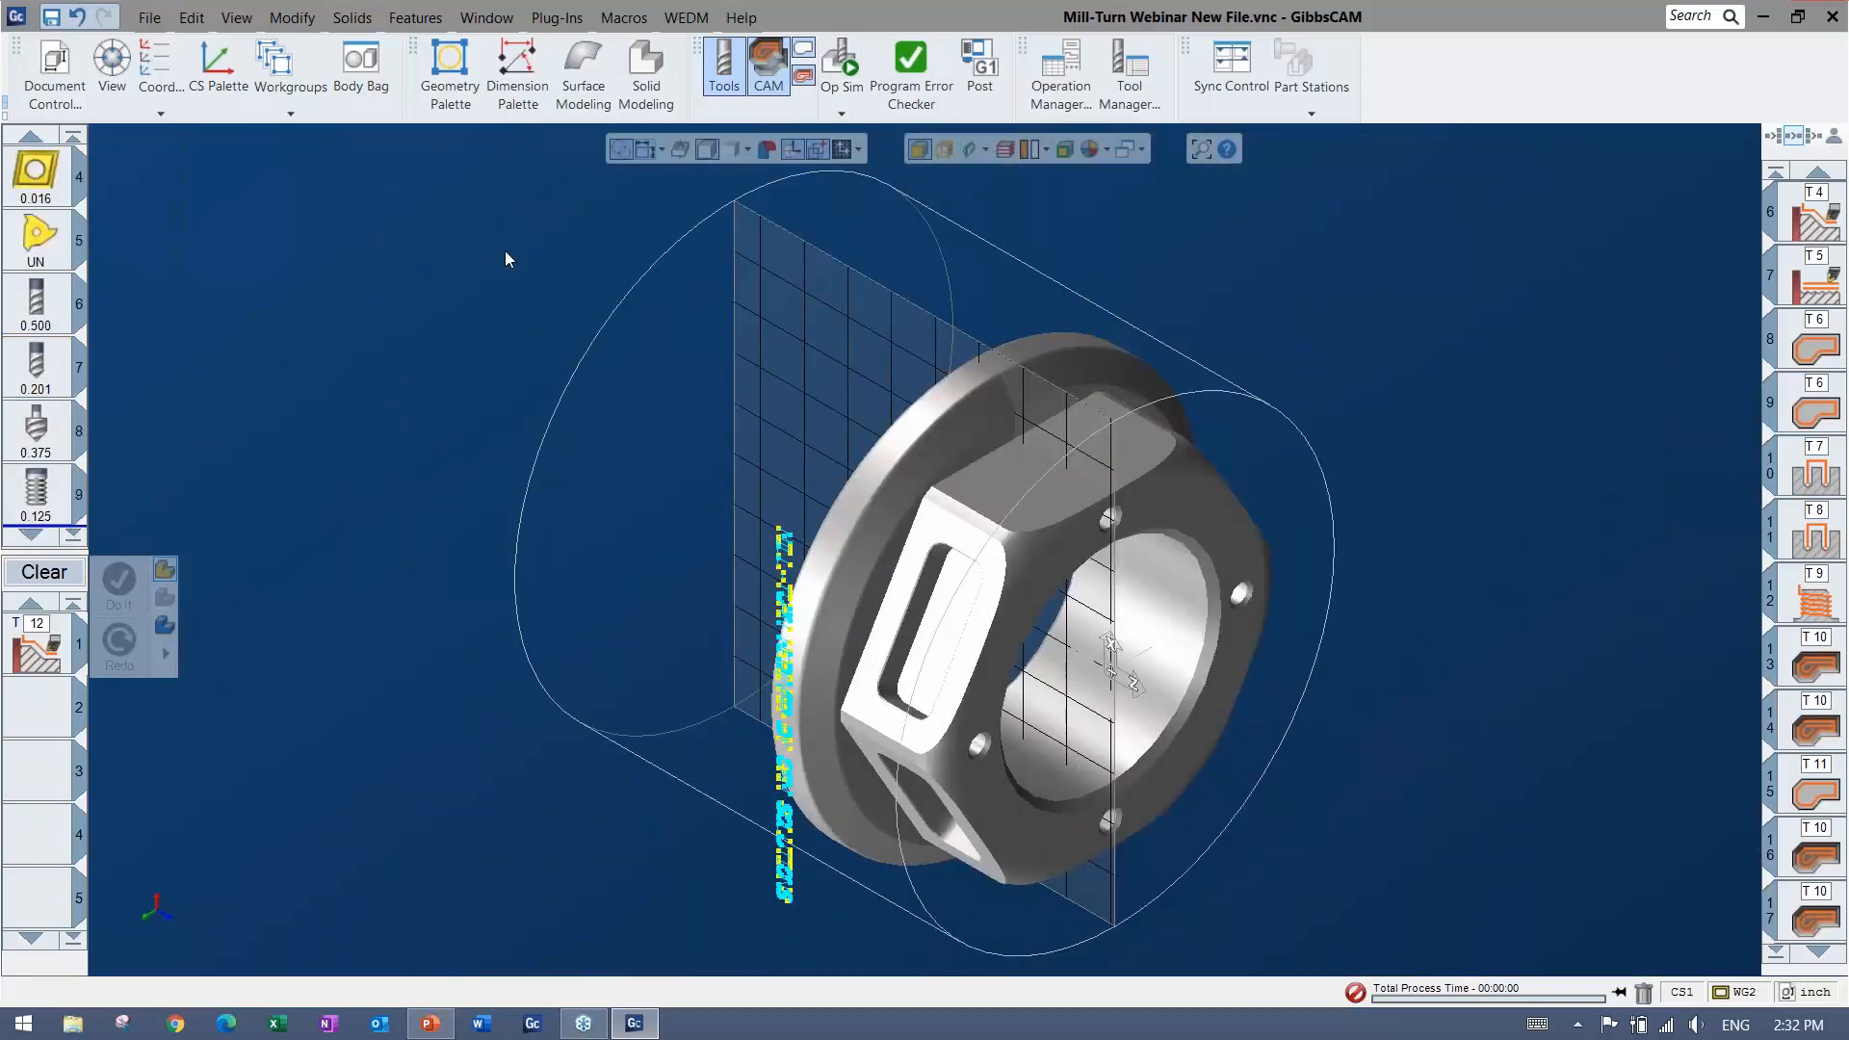
# Open Op Sim and play the remaining operations at a reduced speed, viewing the flange side-on
pyautogui.click(836, 74)
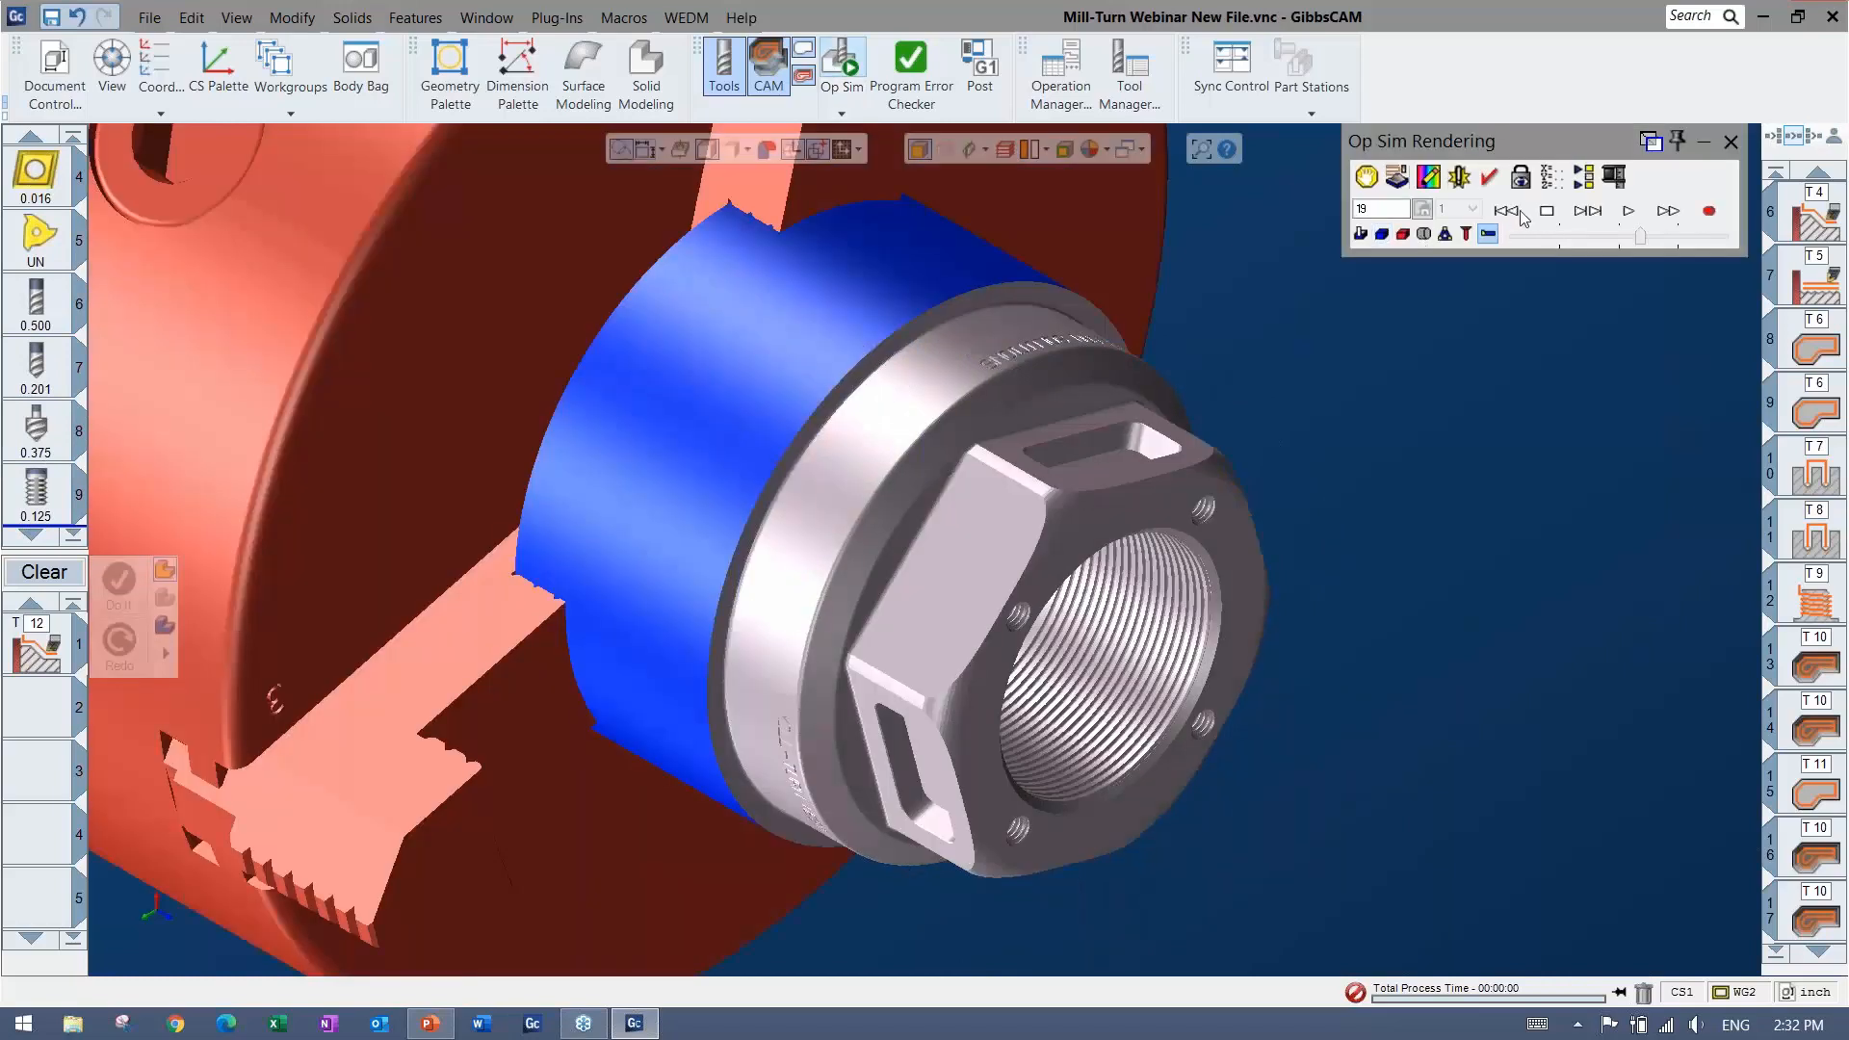
pyautogui.click(1593, 237)
pyautogui.click(1627, 210)
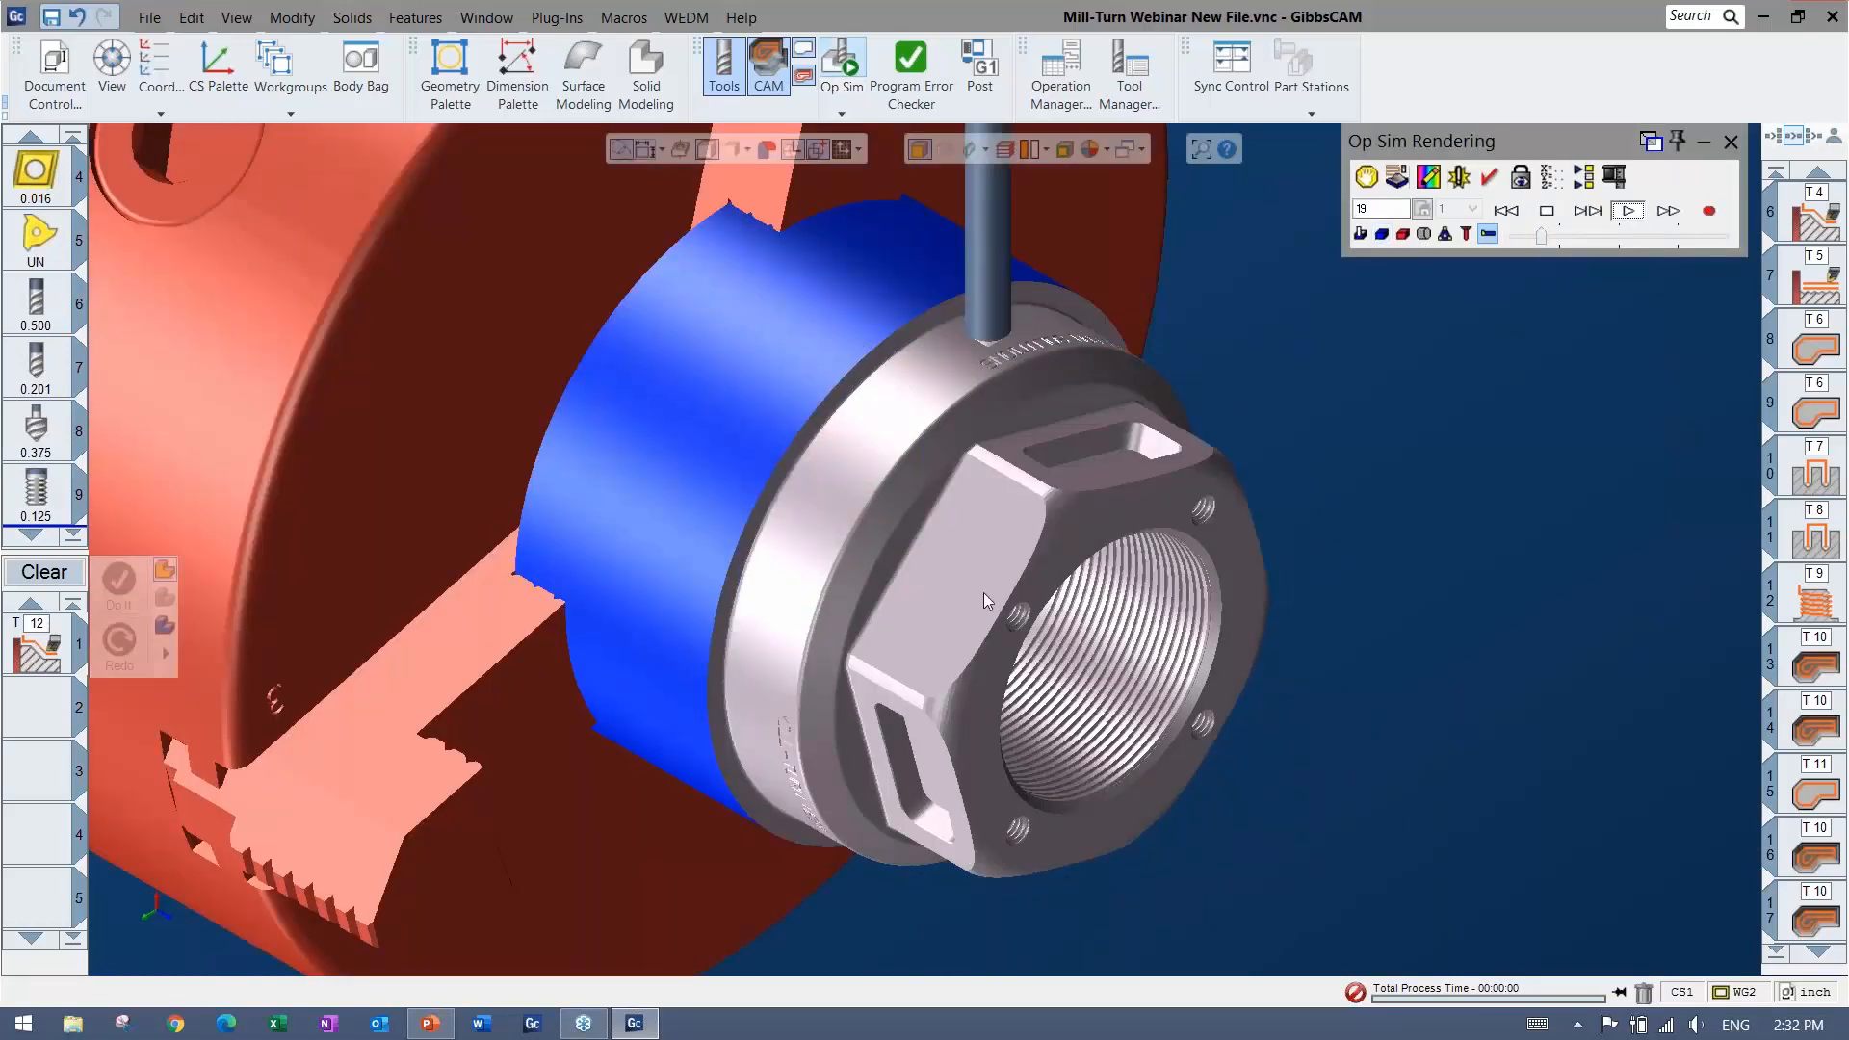
pyautogui.moveTo(967, 643); pyautogui.dragTo(995, 578, button='middle')
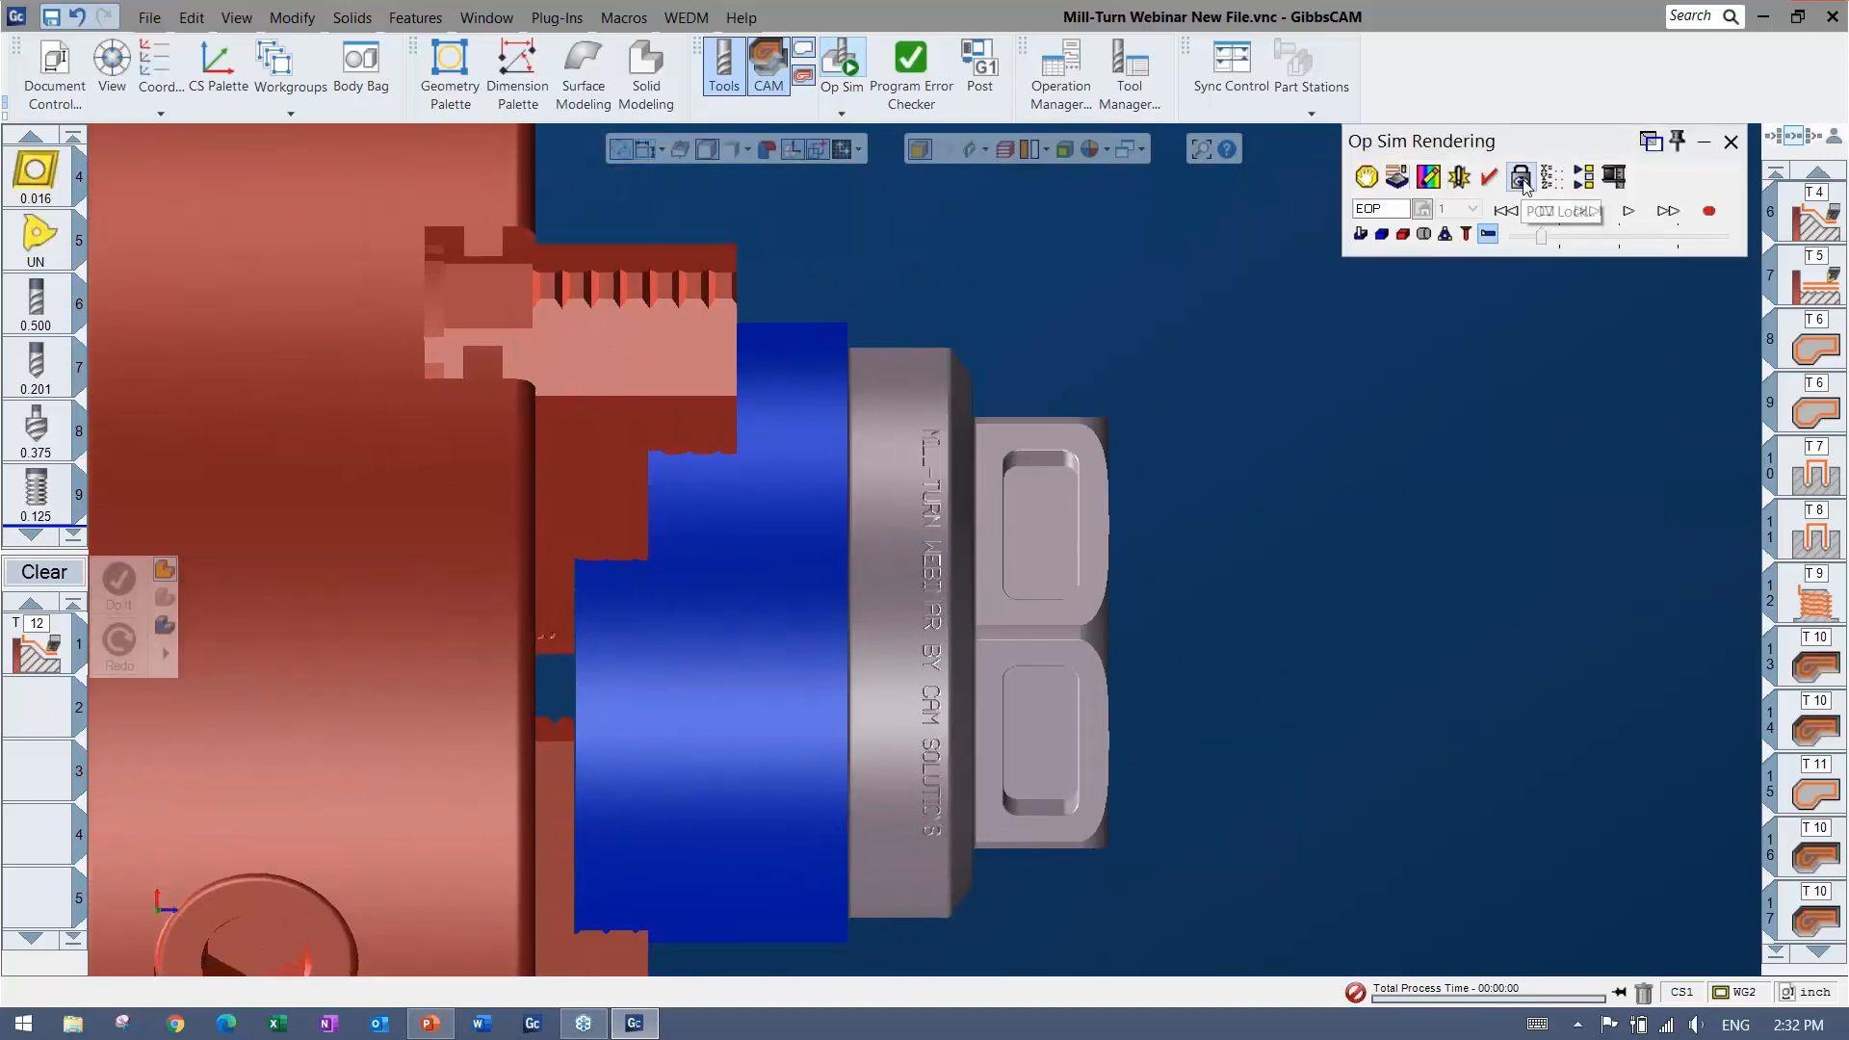
pyautogui.click(1628, 210)
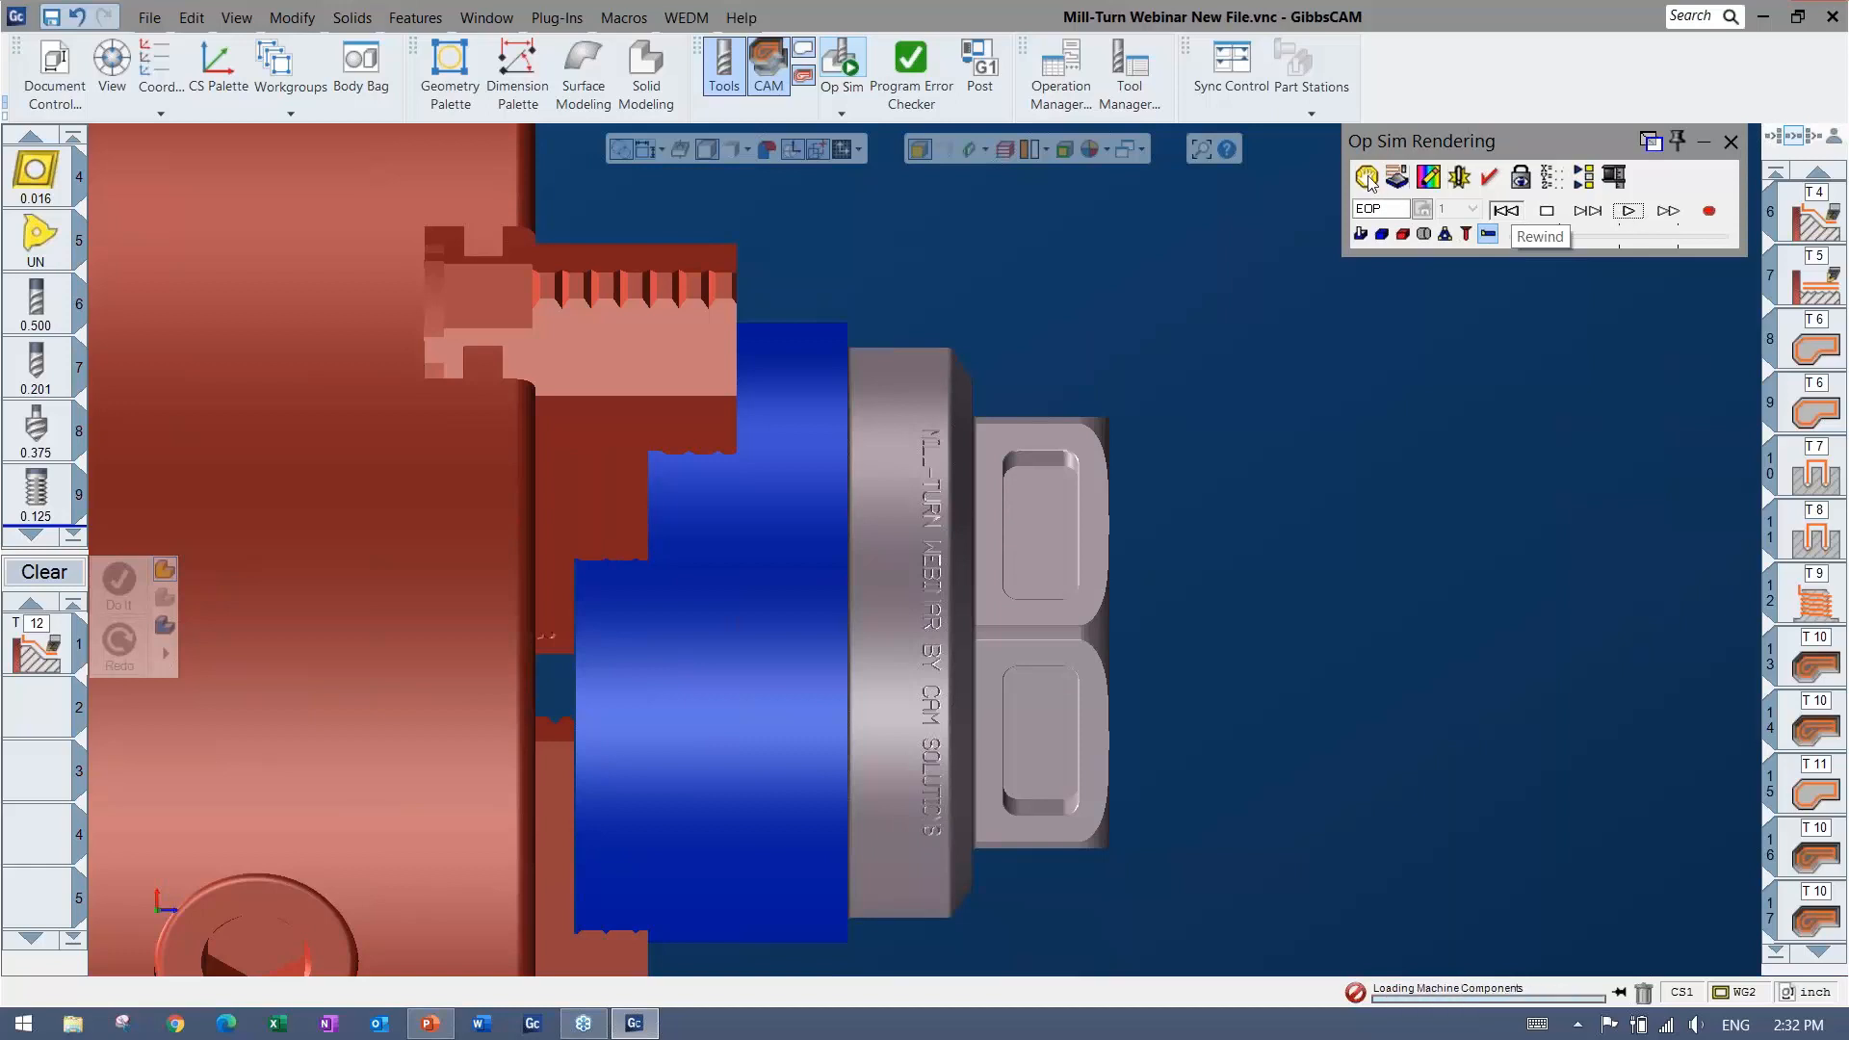
# Set the simulation's Stop Before Operation condition to 20
pyautogui.doubleClick(258, 574)
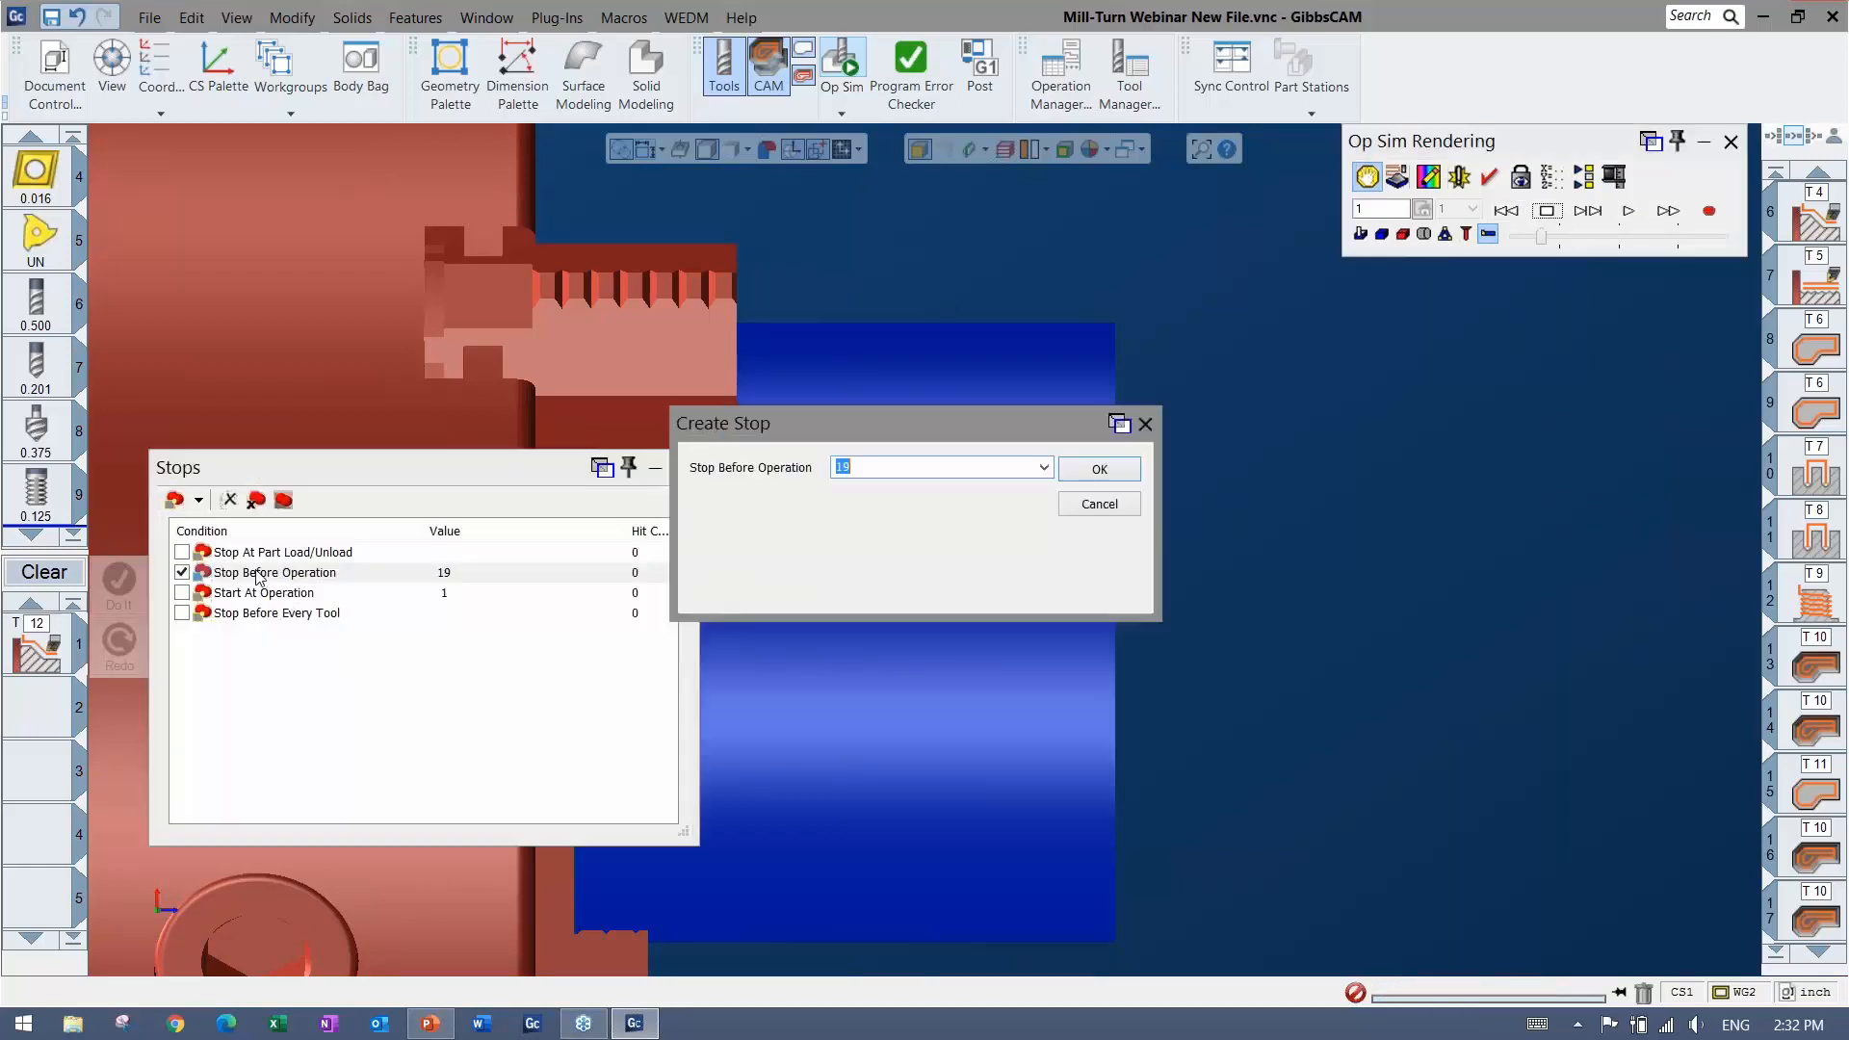
pyautogui.click(1094, 472)
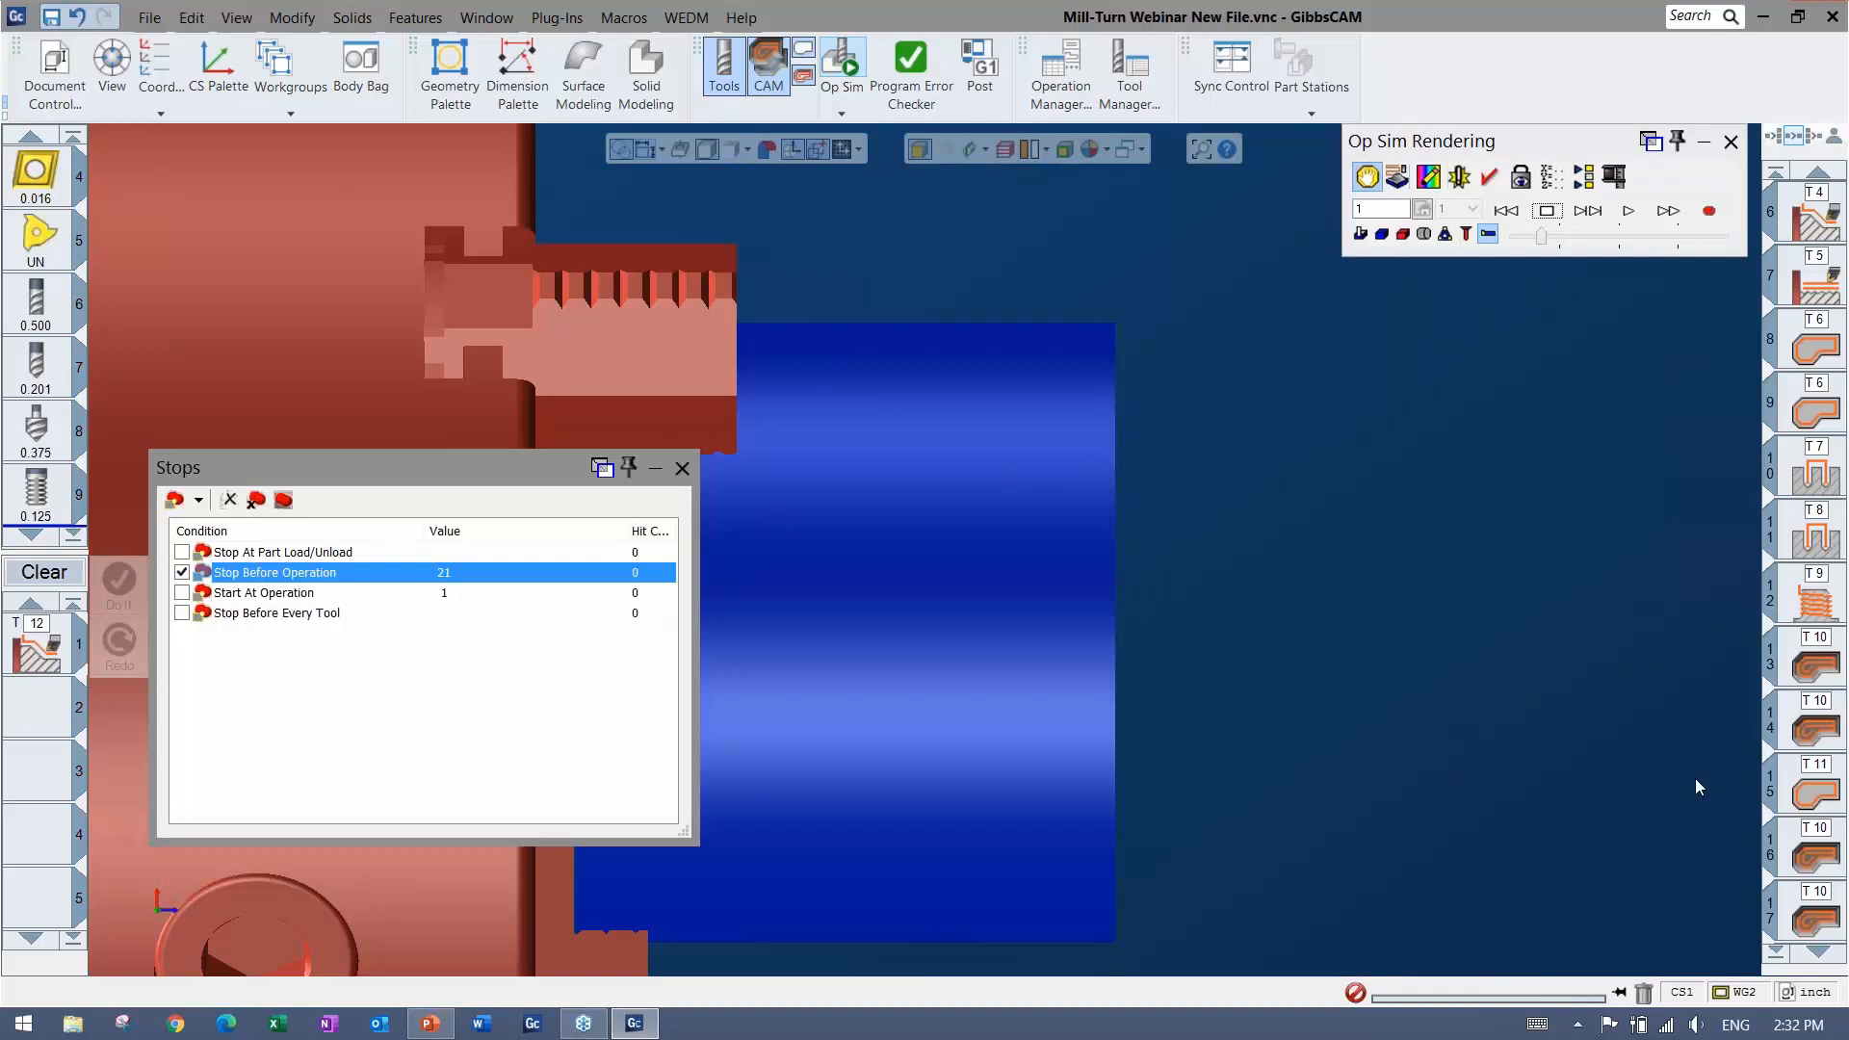
pyautogui.doubleClick(258, 574)
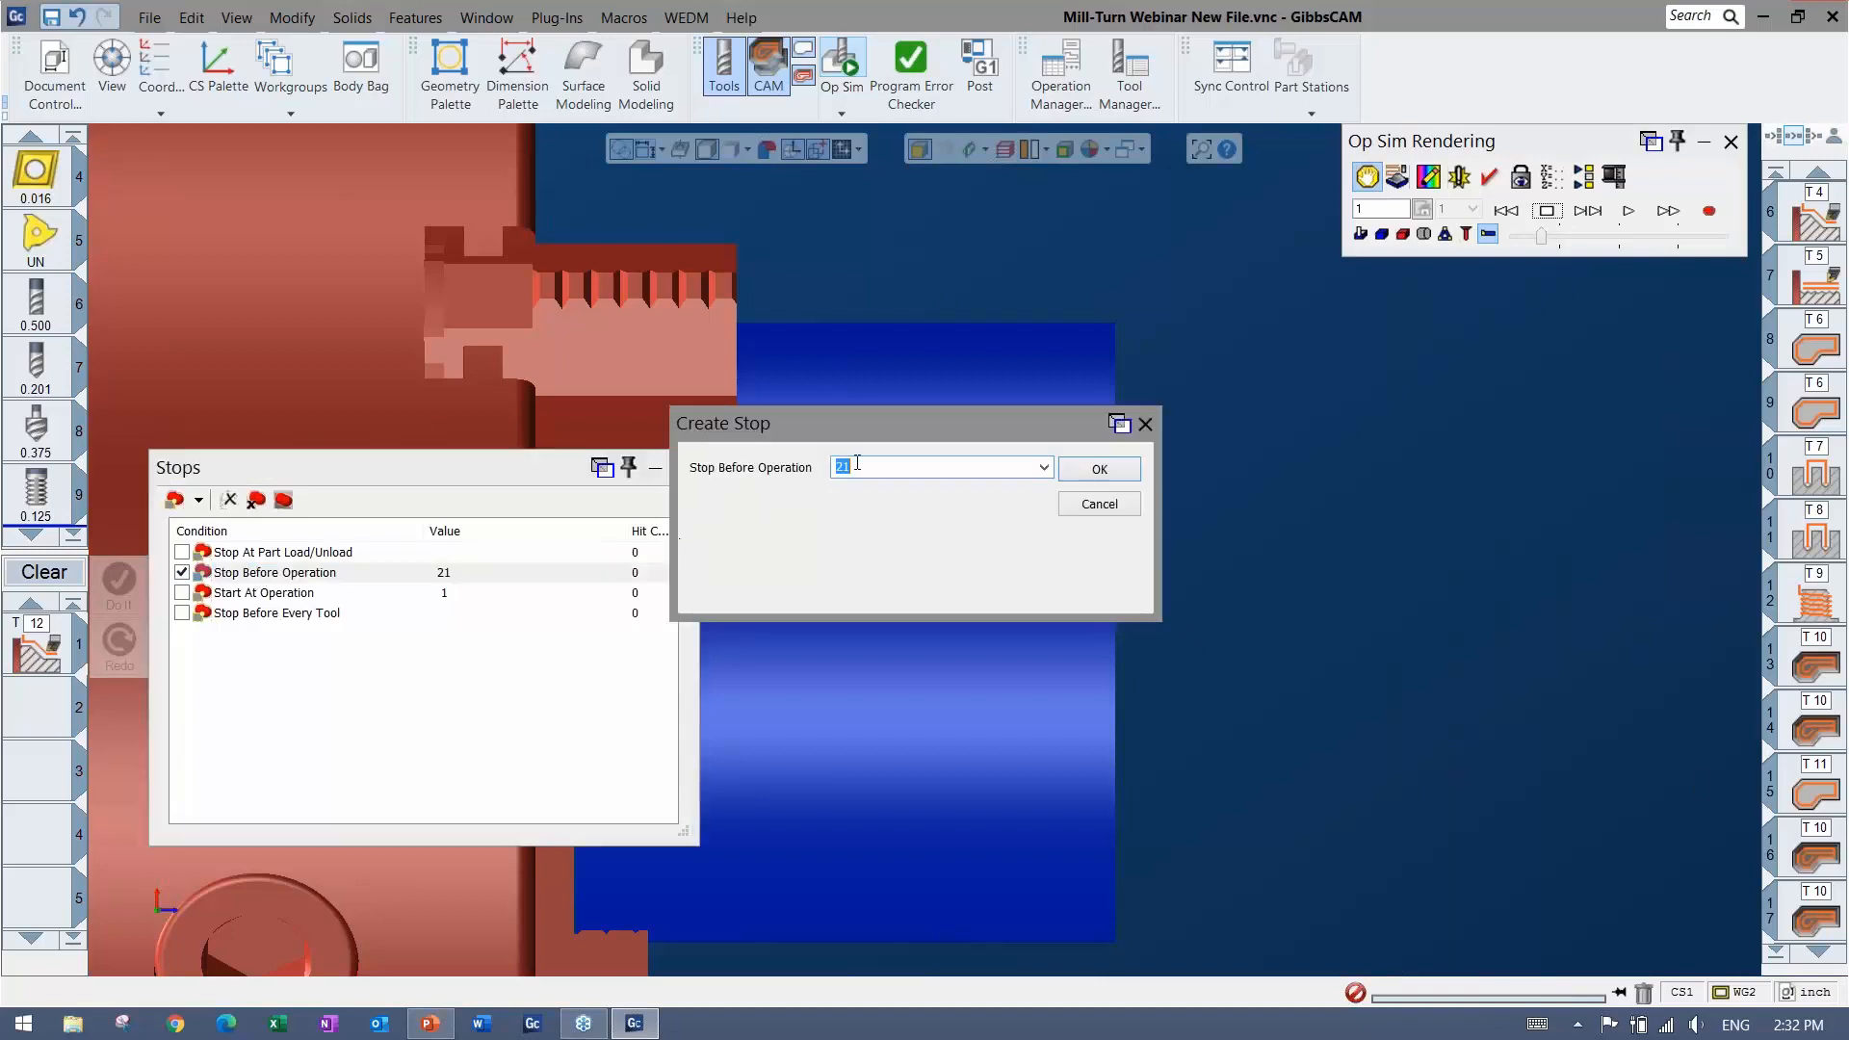
pyautogui.click(1098, 469)
pyautogui.scroll(-3, 1807, 872)
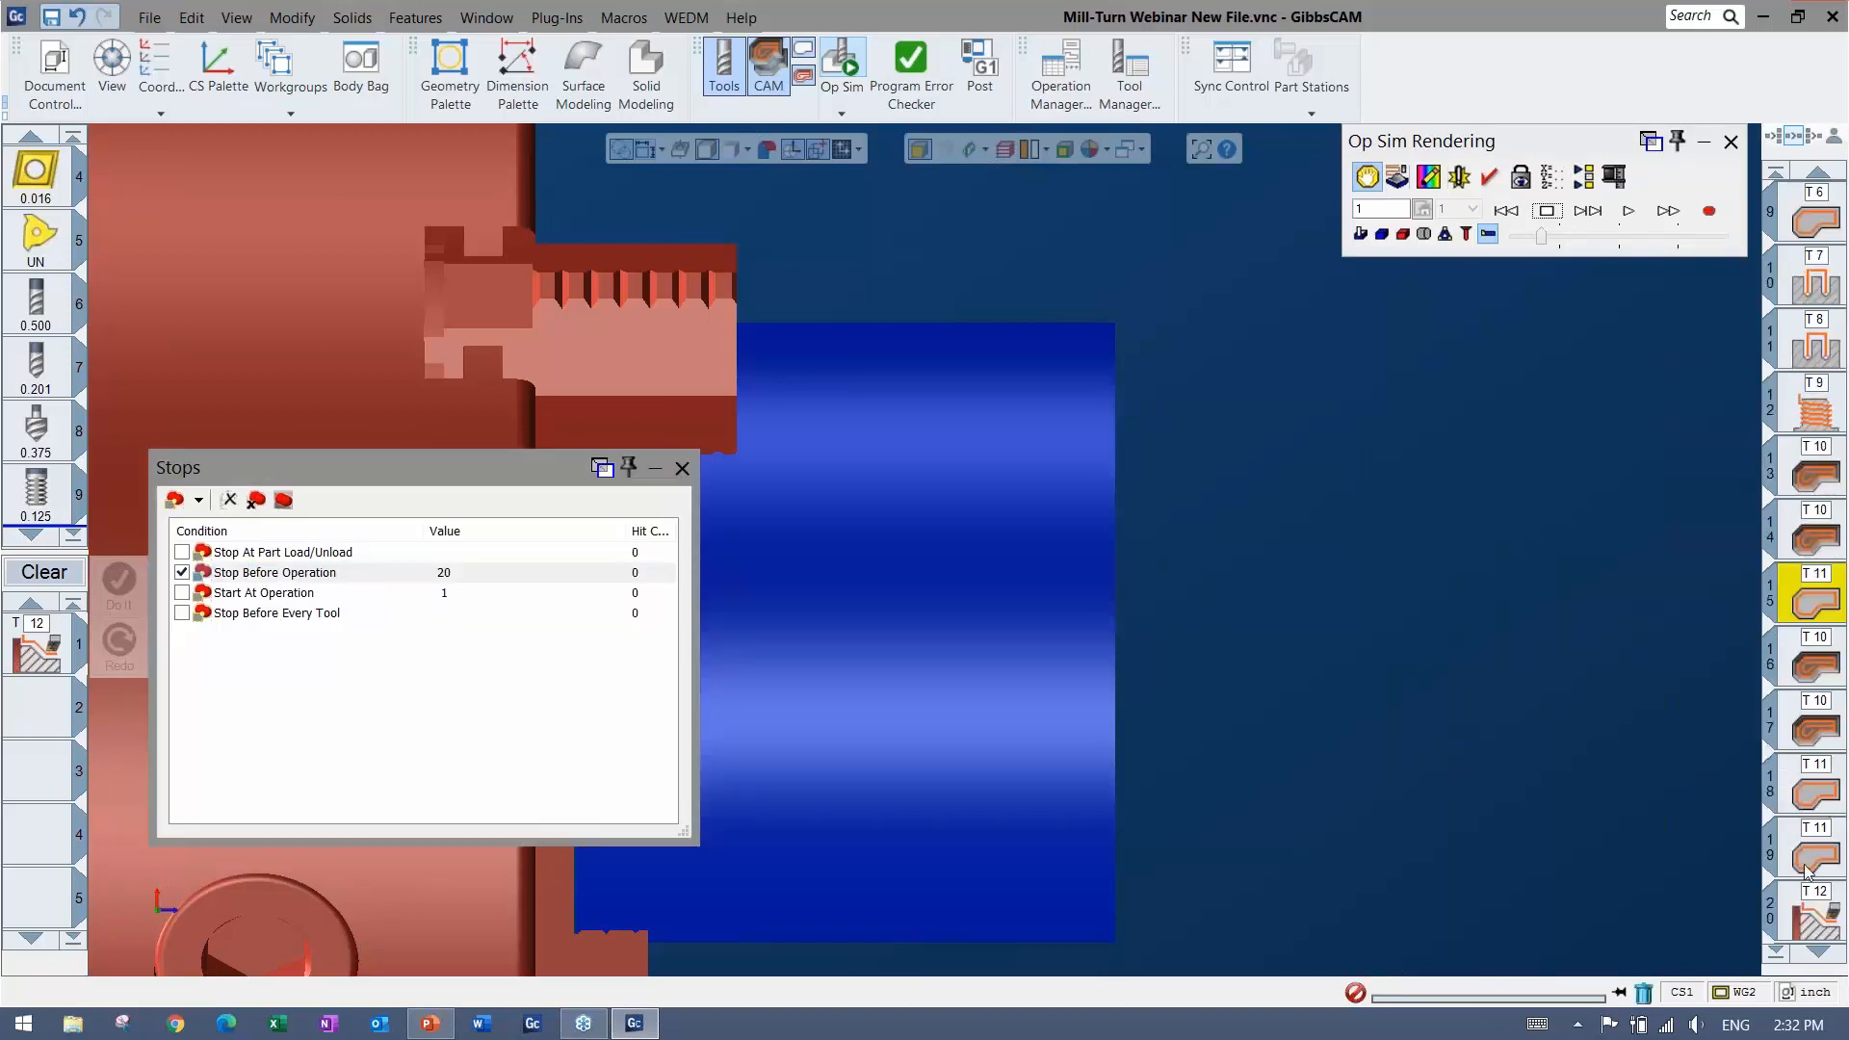
pyautogui.scroll(-2, 1808, 871)
pyautogui.click(682, 468)
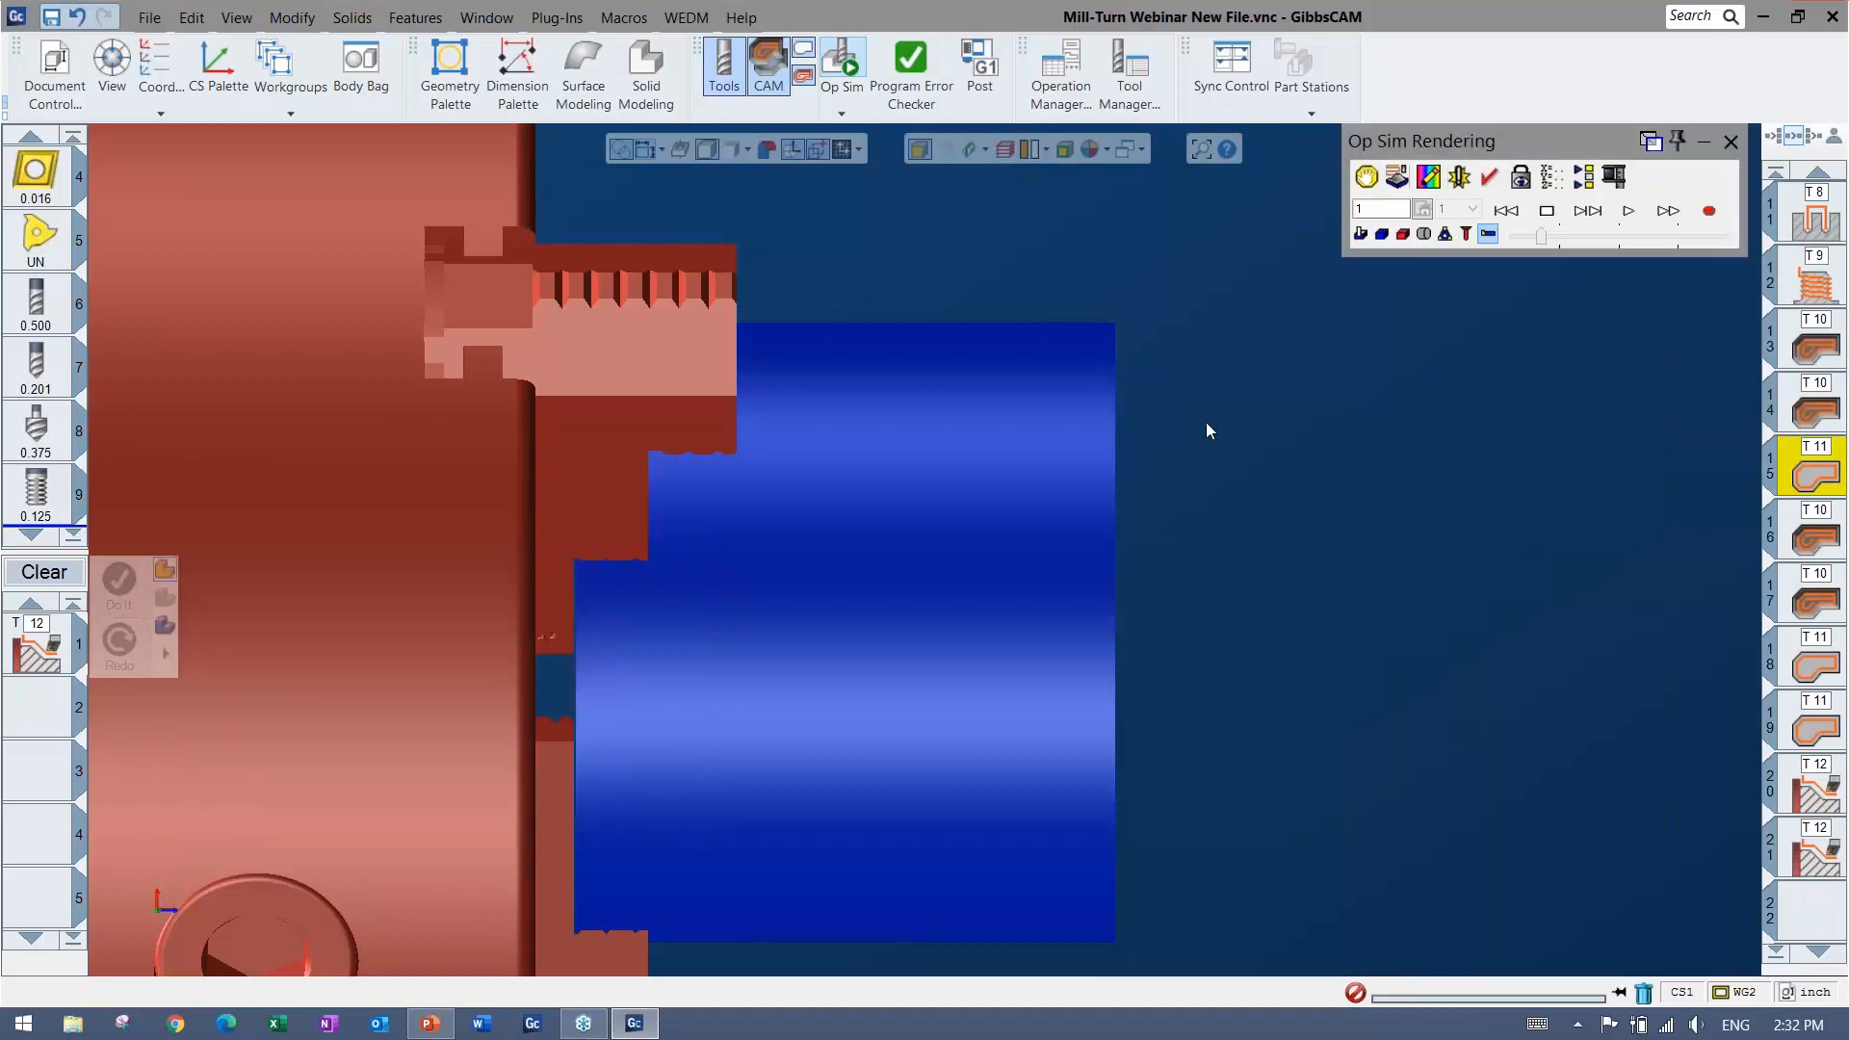
# Run the simulation at high speed up to the stop before part-off, and play the part-off operations at a slower speed
pyautogui.click(1629, 212)
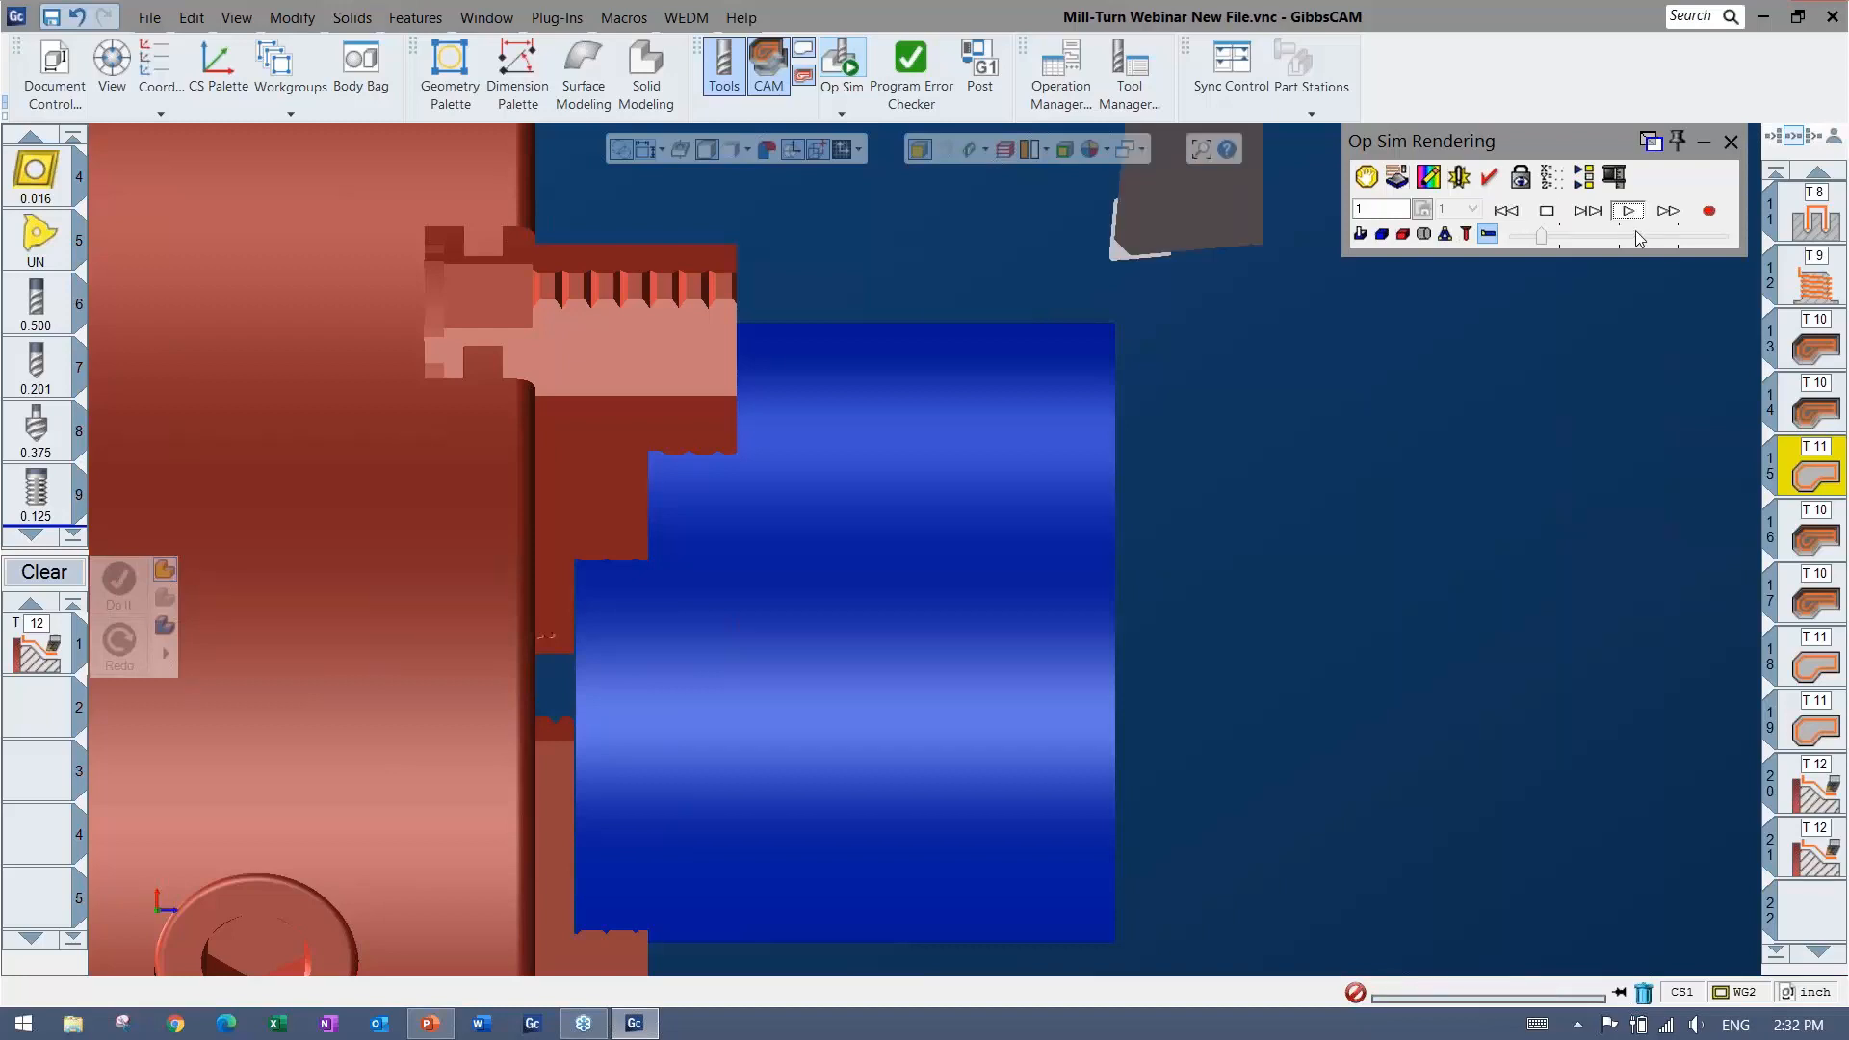
pyautogui.moveTo(1636, 237); pyautogui.dragTo(1700, 236)
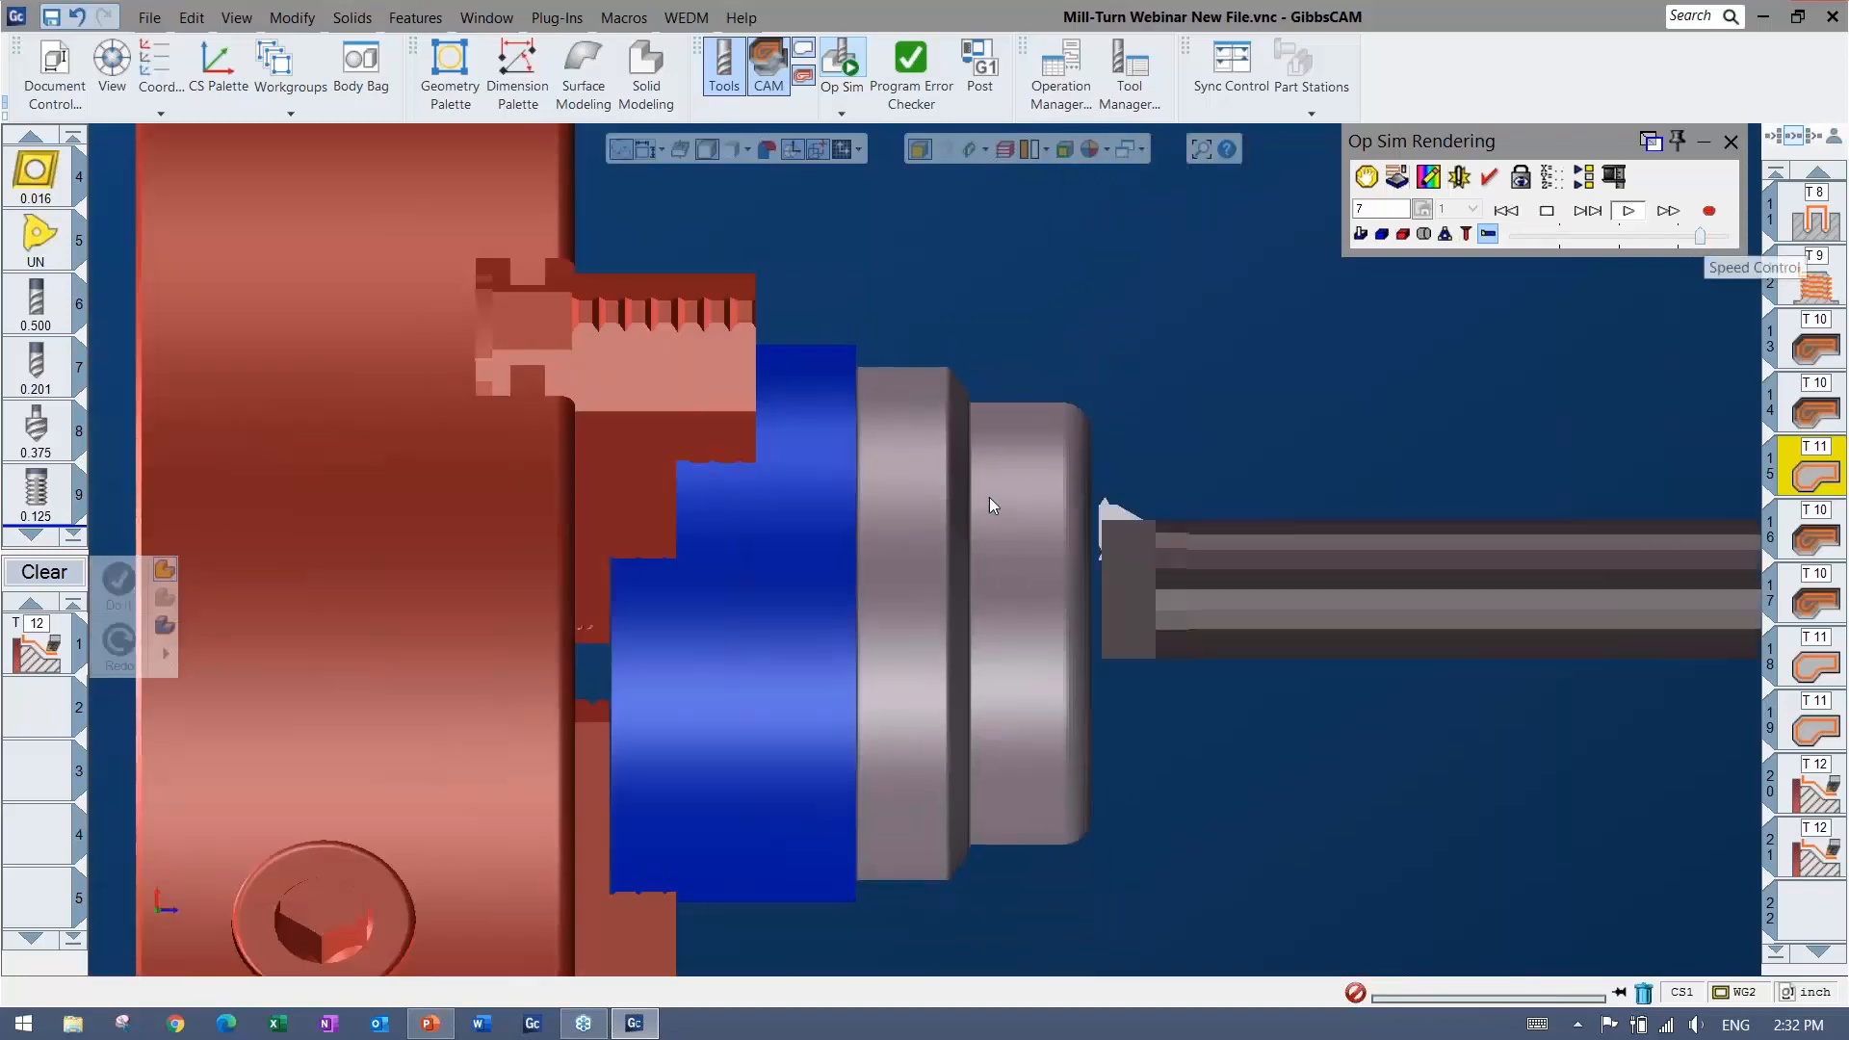
pyautogui.click(916, 545)
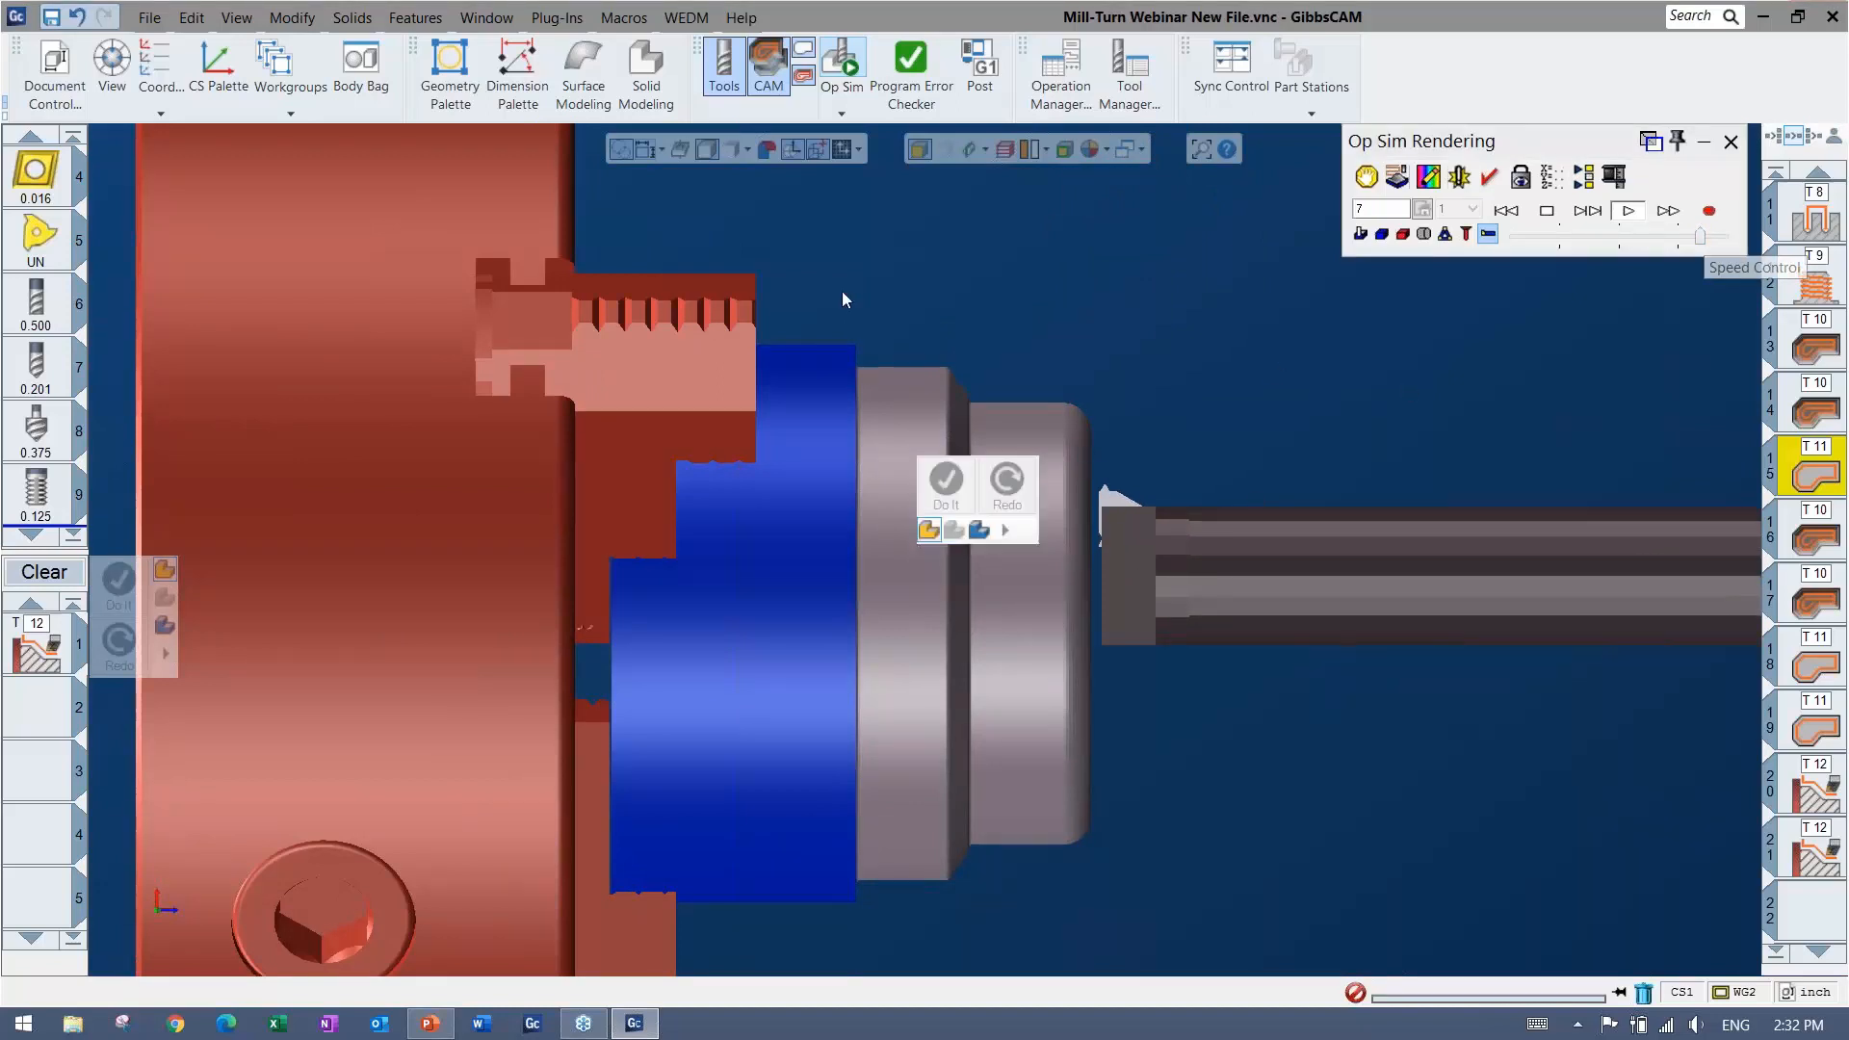
pyautogui.click(1668, 212)
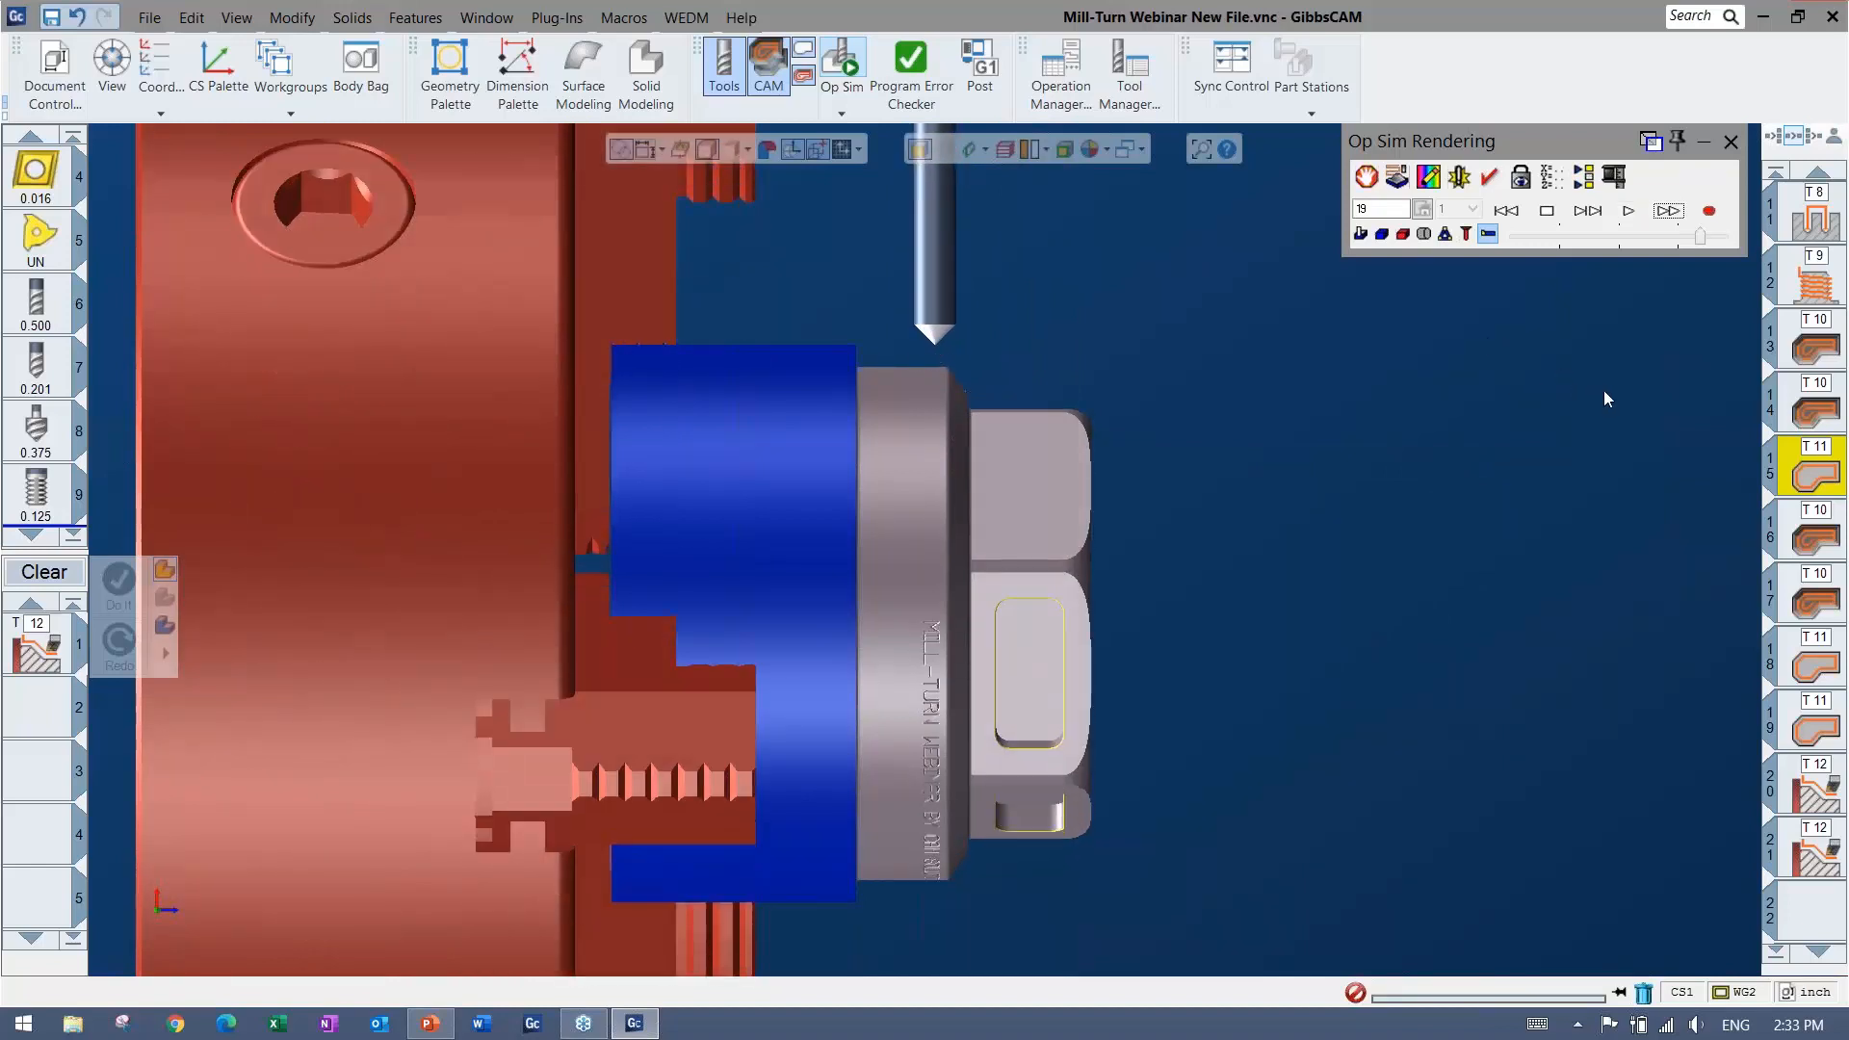
pyautogui.click(1767, 501)
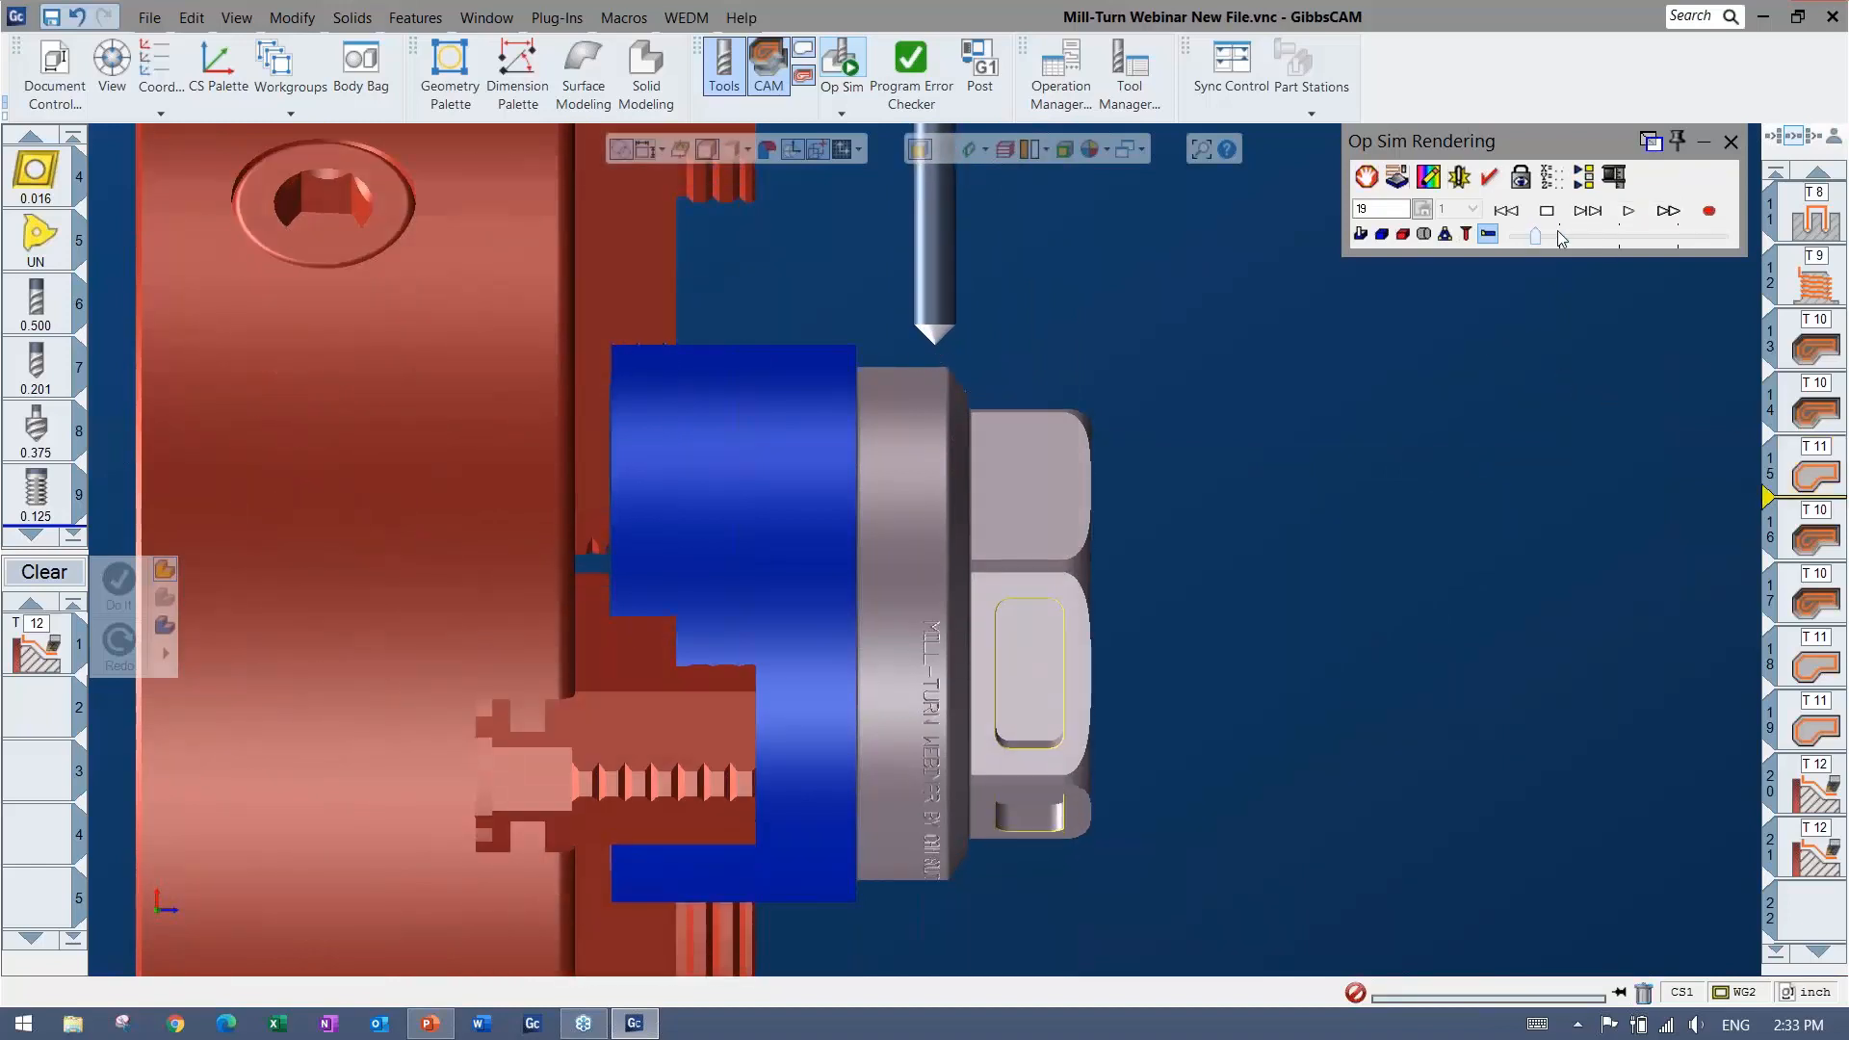
pyautogui.click(1625, 212)
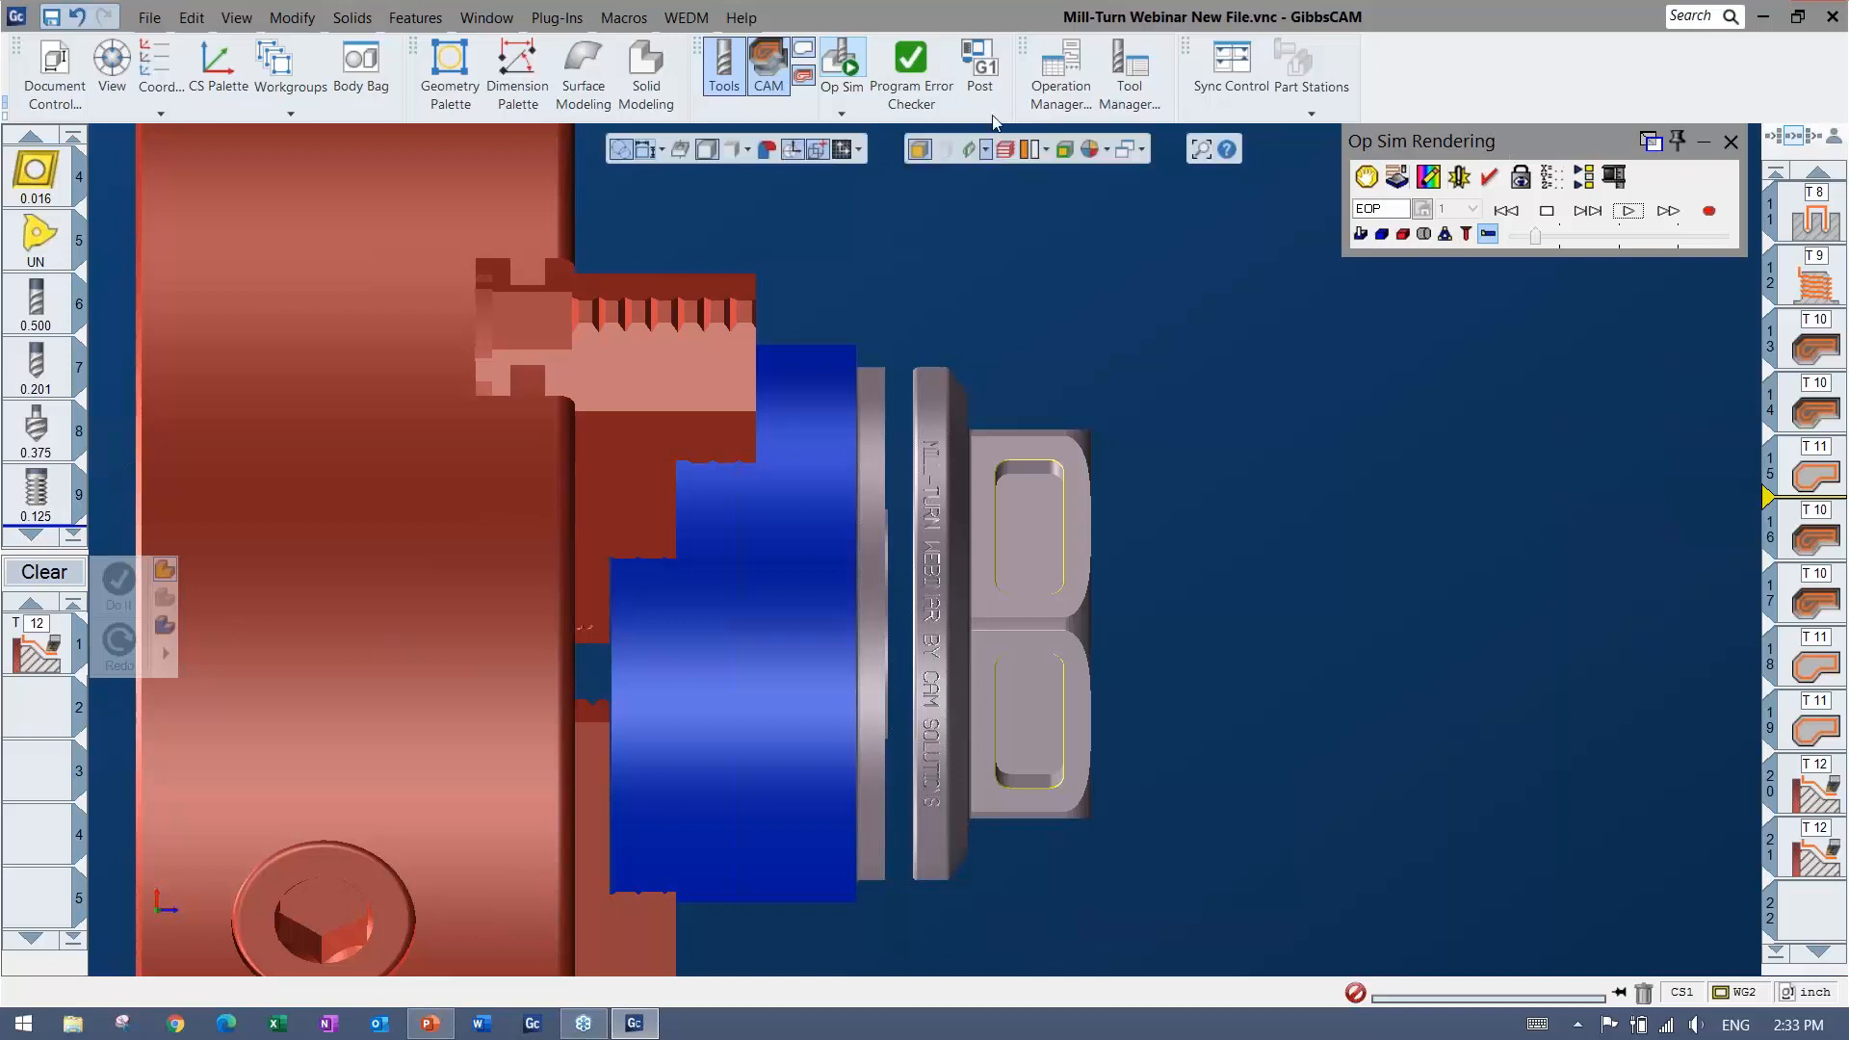
# Open the Post Processor options for review and close them without posting
pyautogui.click(980, 68)
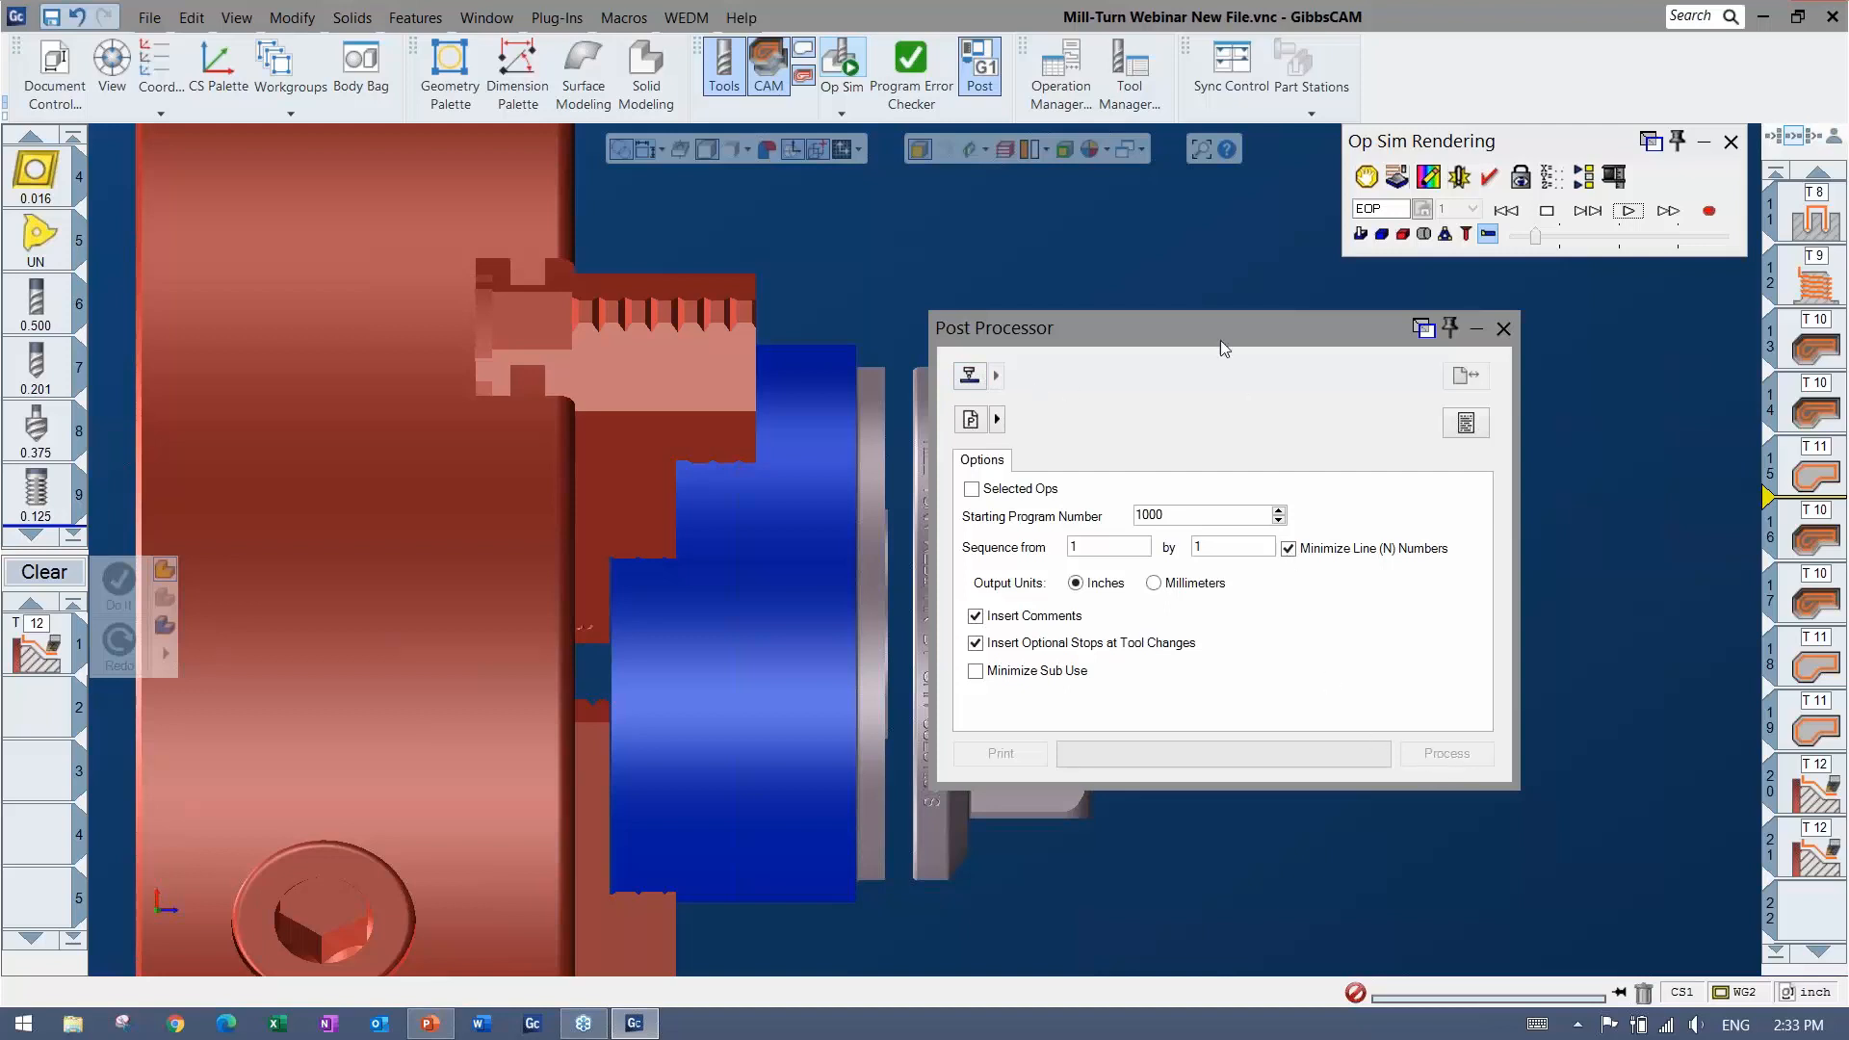
pyautogui.click(1503, 329)
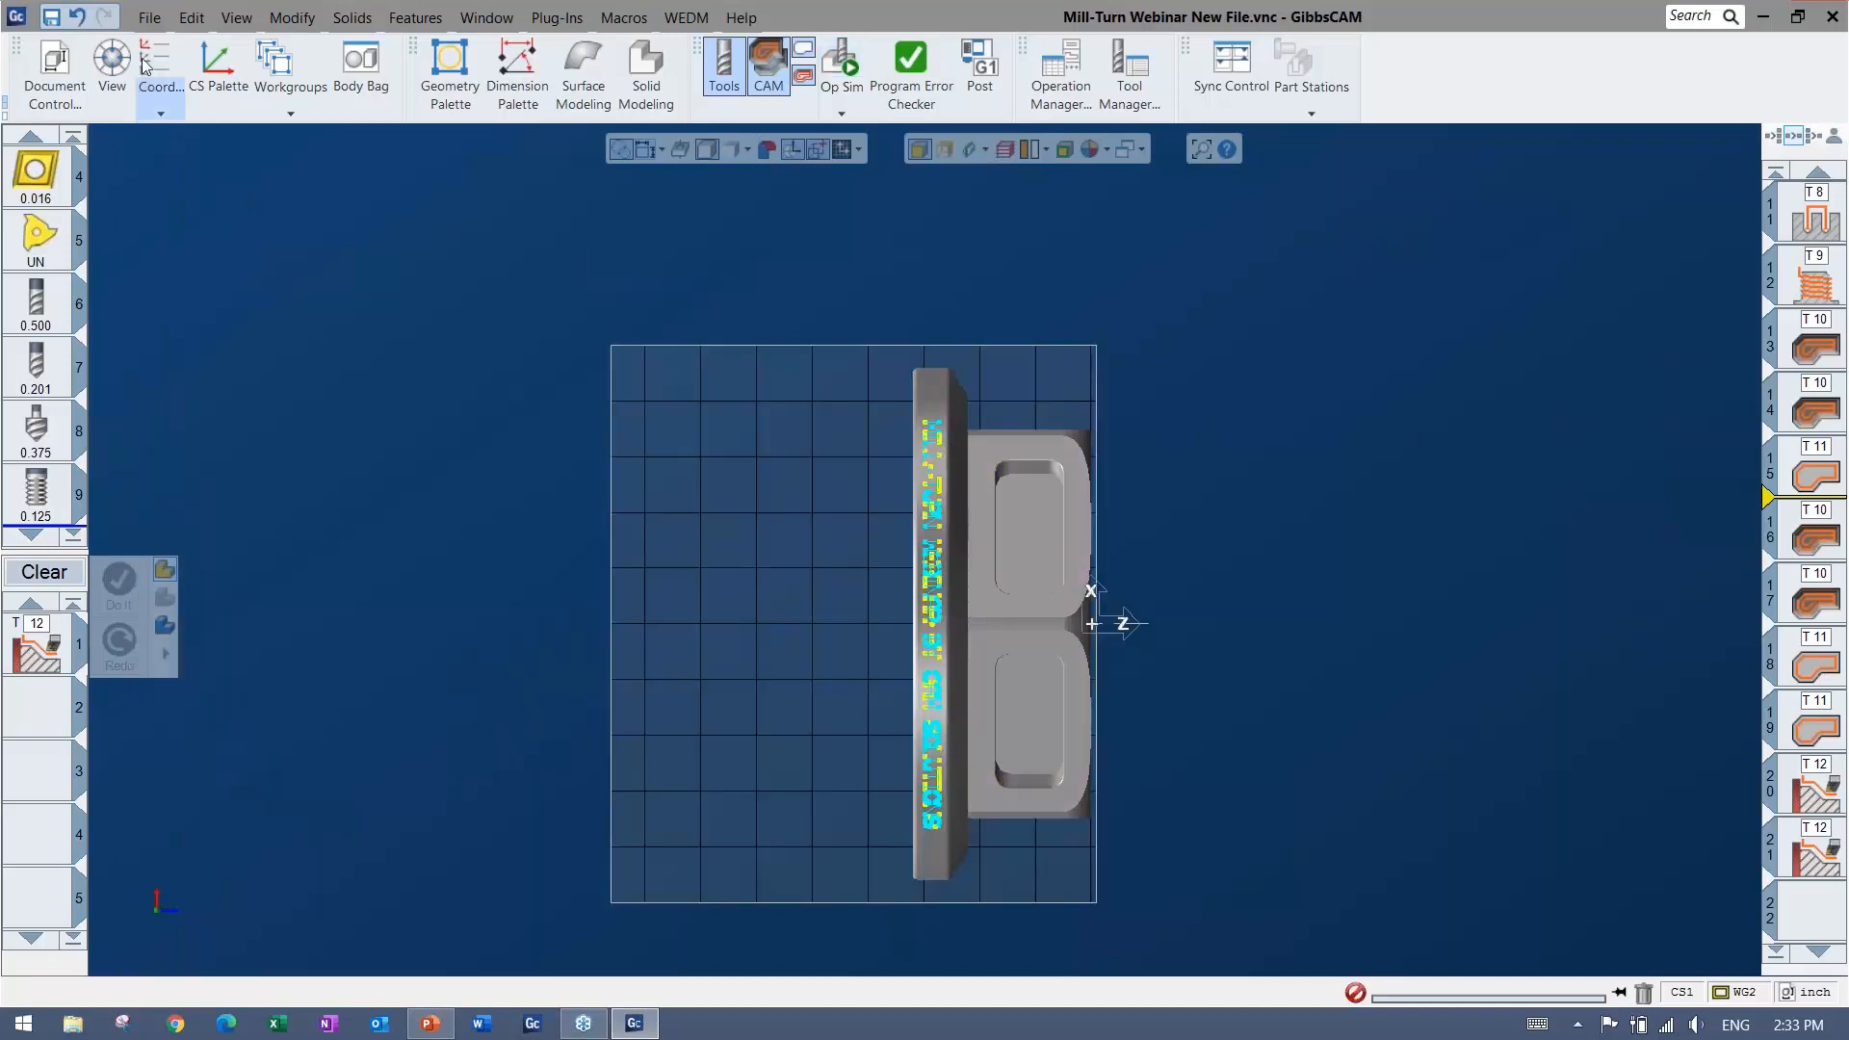
# Save the current part and open the recent package "Mill-Turn Webinar Program - Machine Sim"
pyautogui.click(150, 17)
pyautogui.click(186, 157)
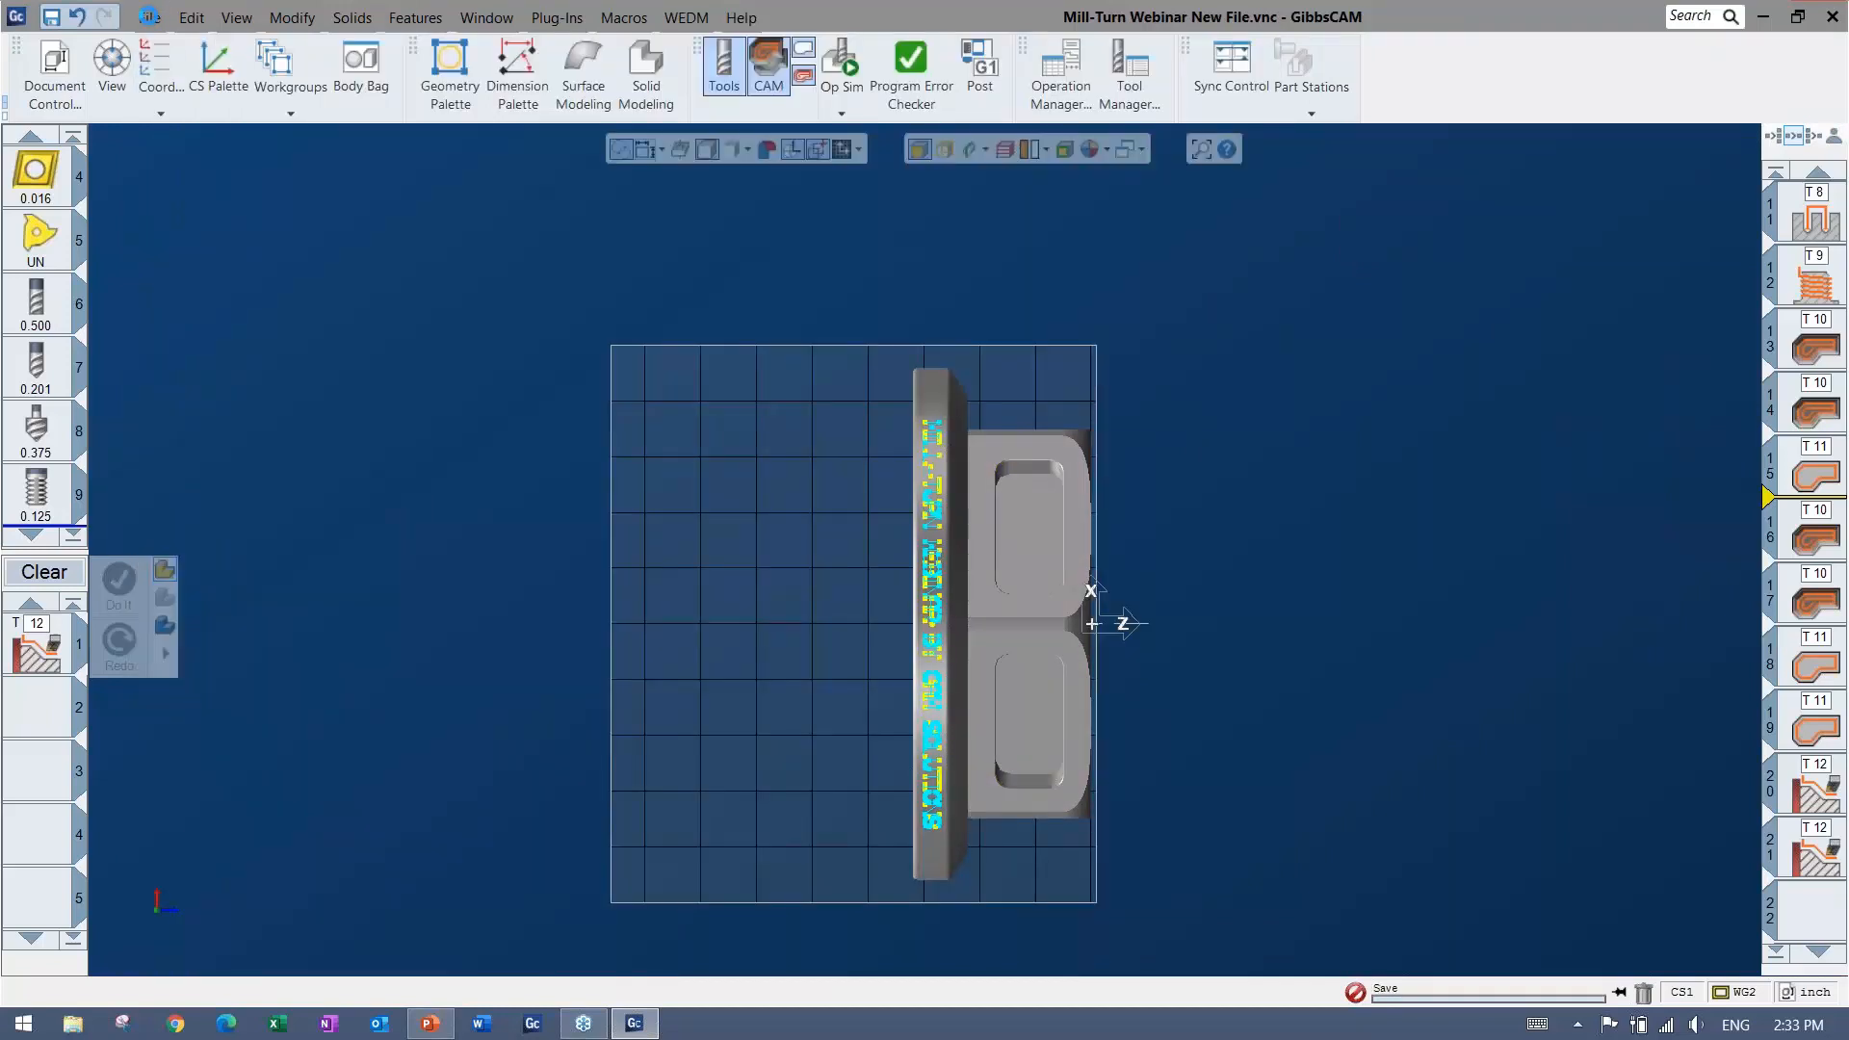
pyautogui.click(149, 17)
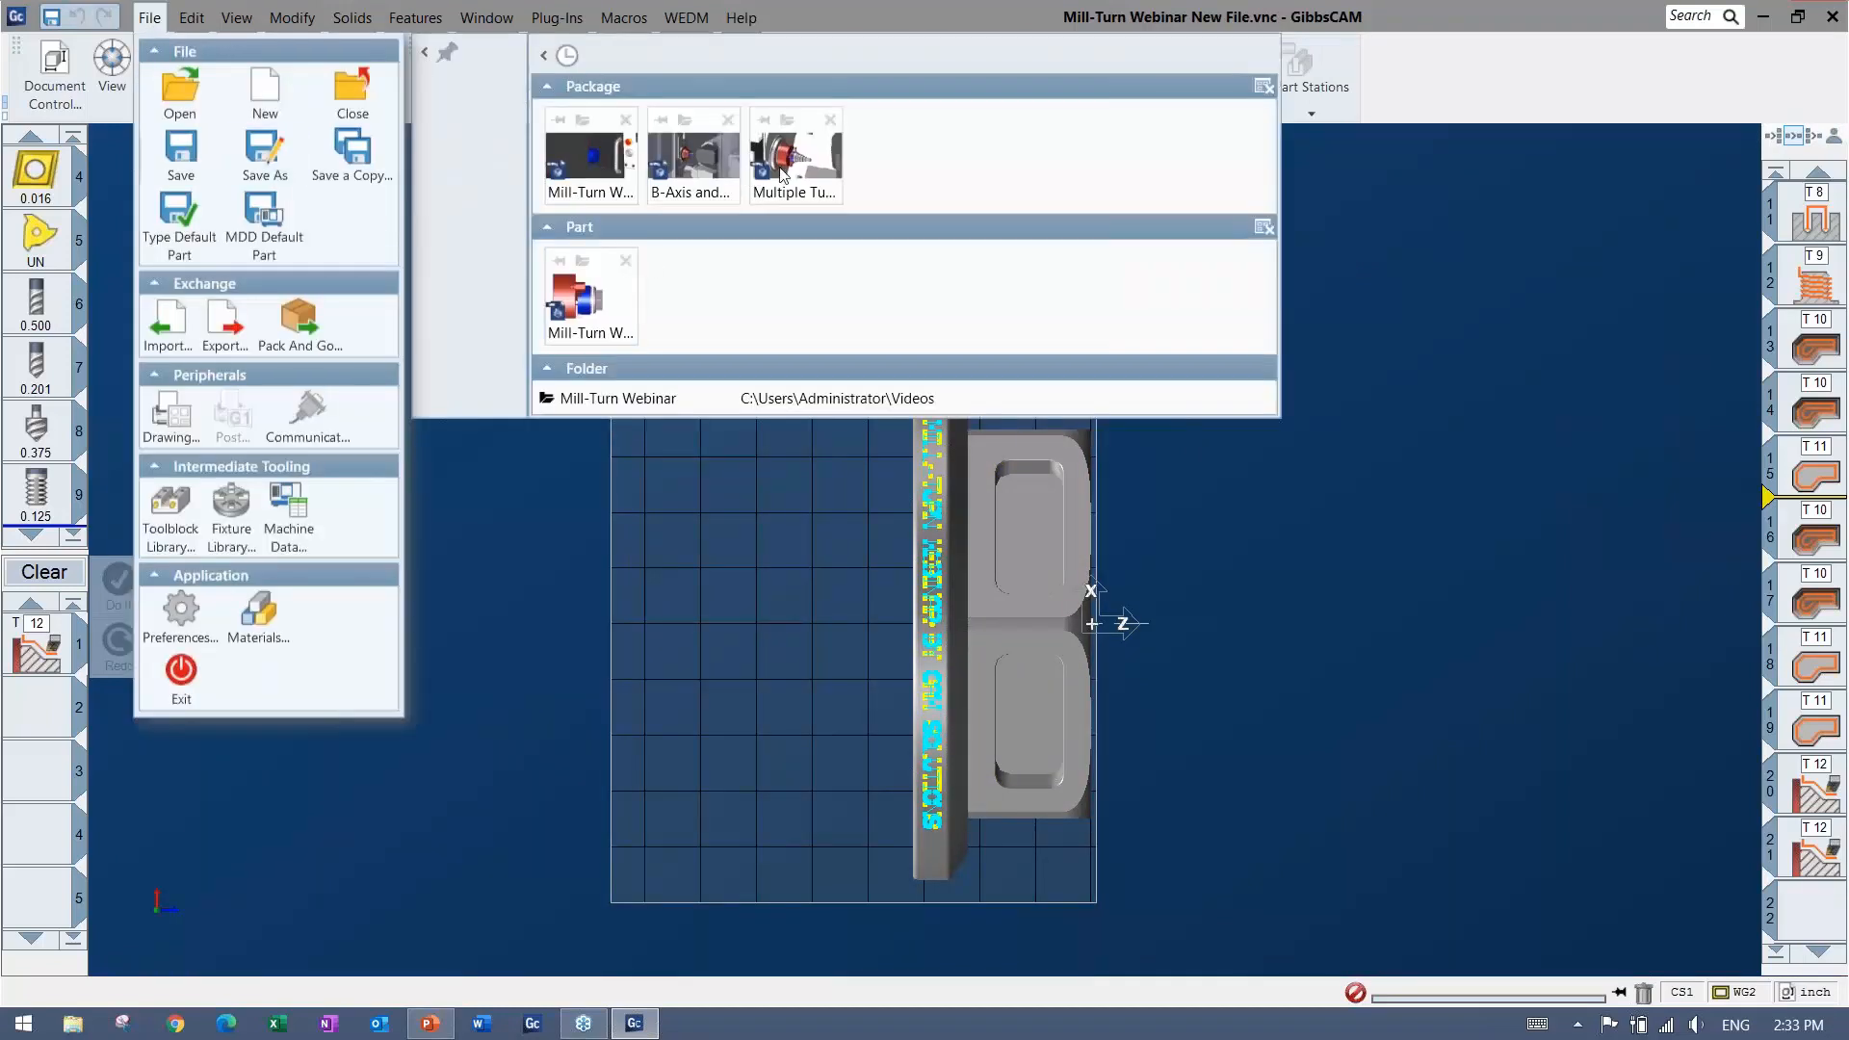
pyautogui.click(590, 159)
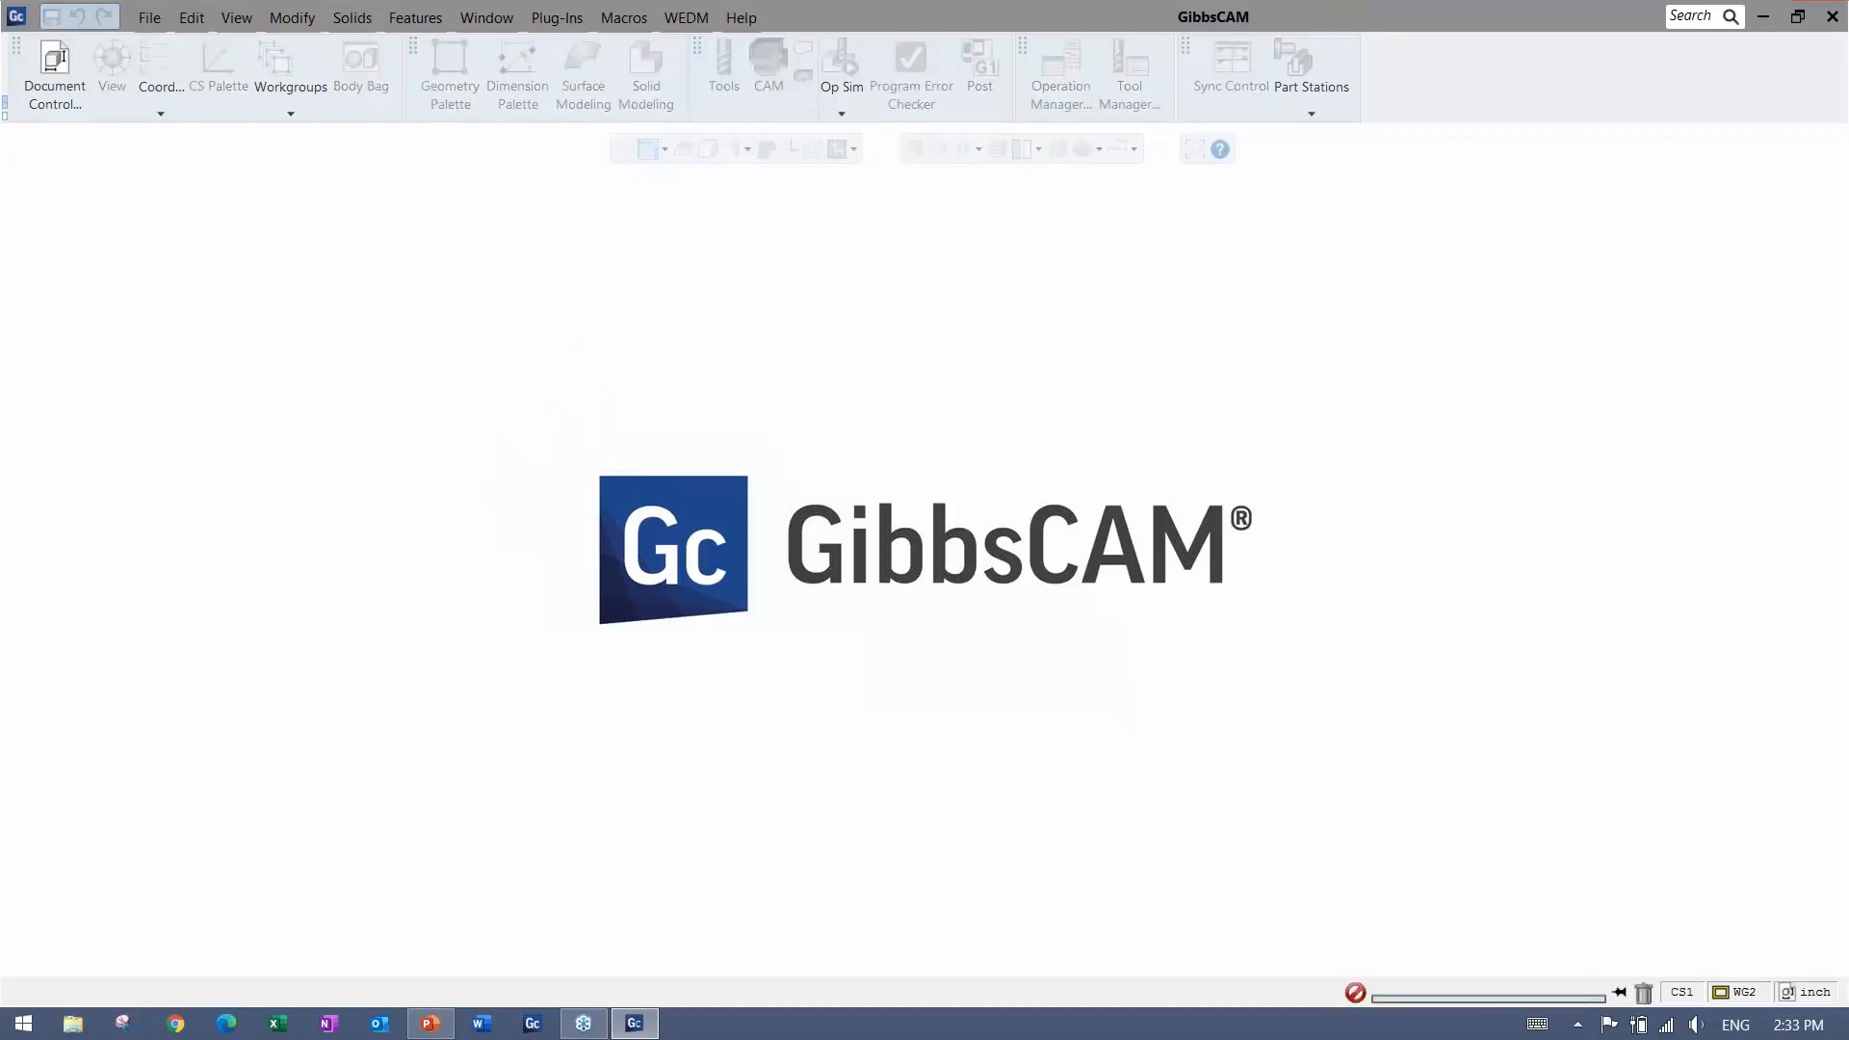
pyautogui.click(1067, 621)
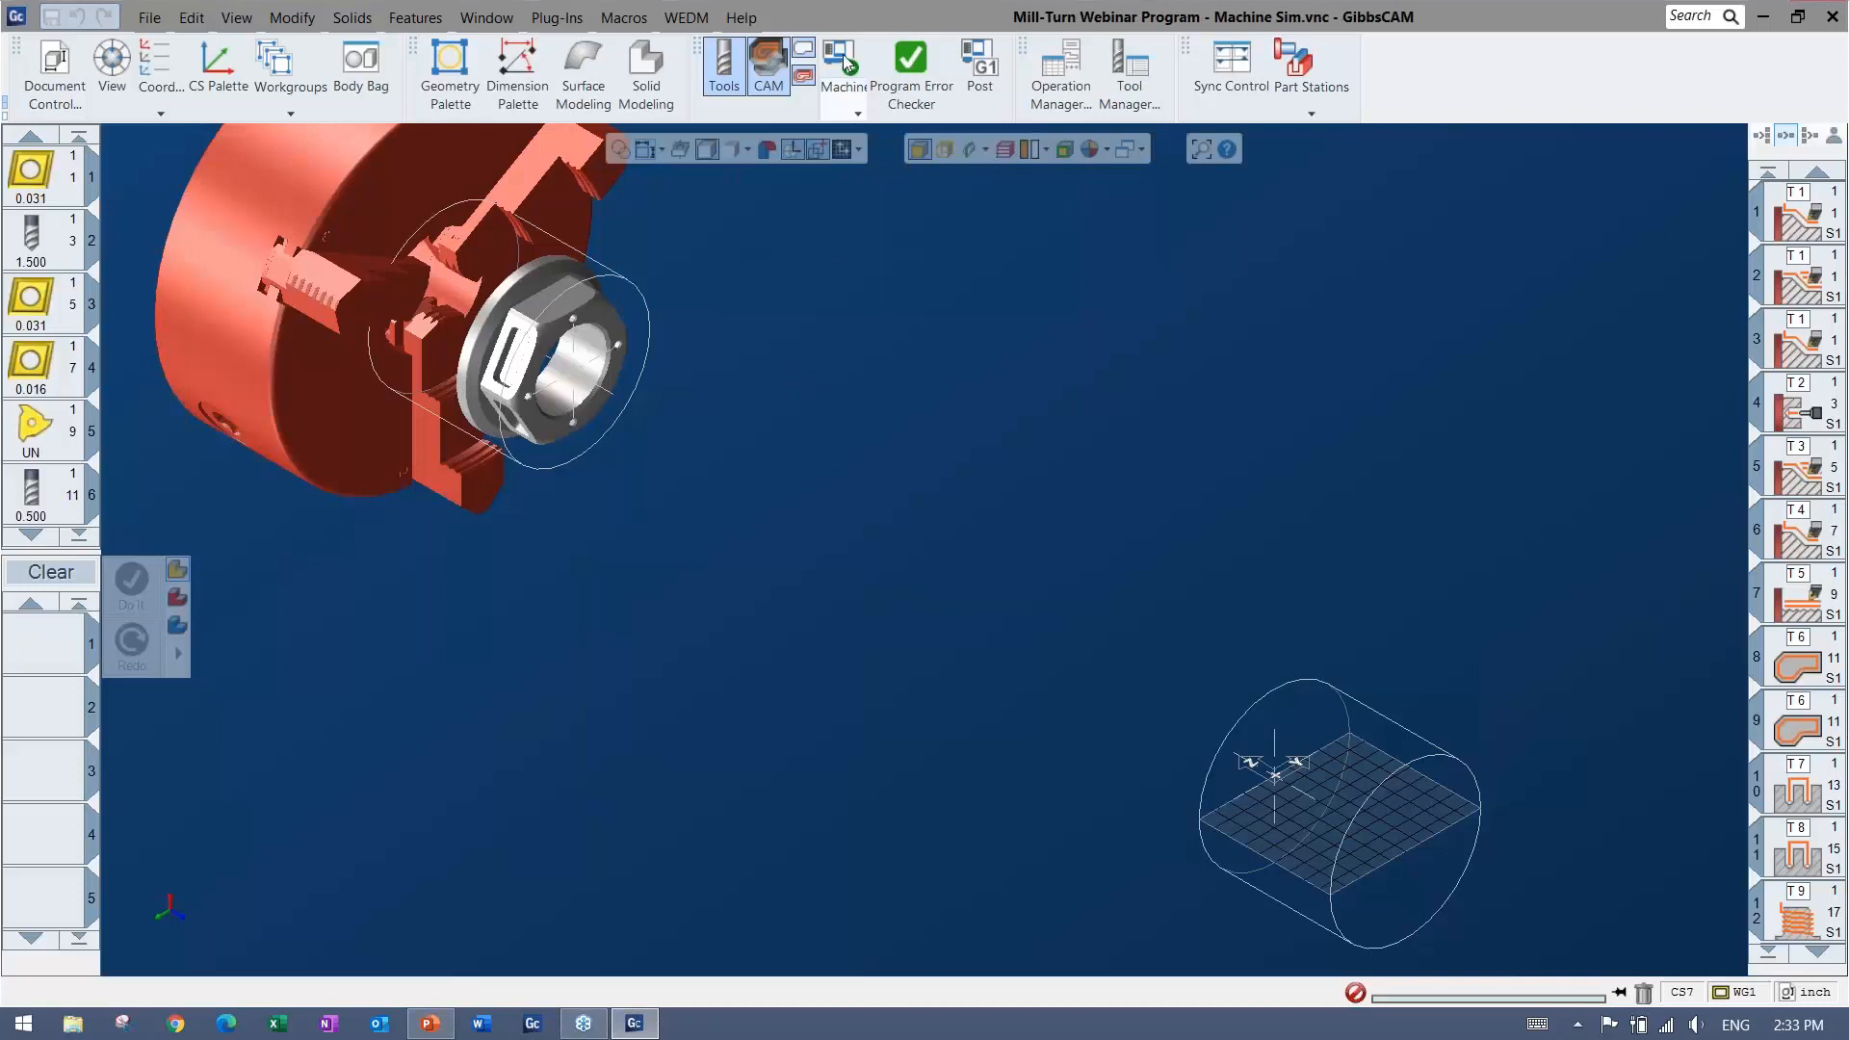
# Run Machine Sim at a slightly increased speed and examine the turret, chuck and part motion inside the Haas machine
pyautogui.click(845, 64)
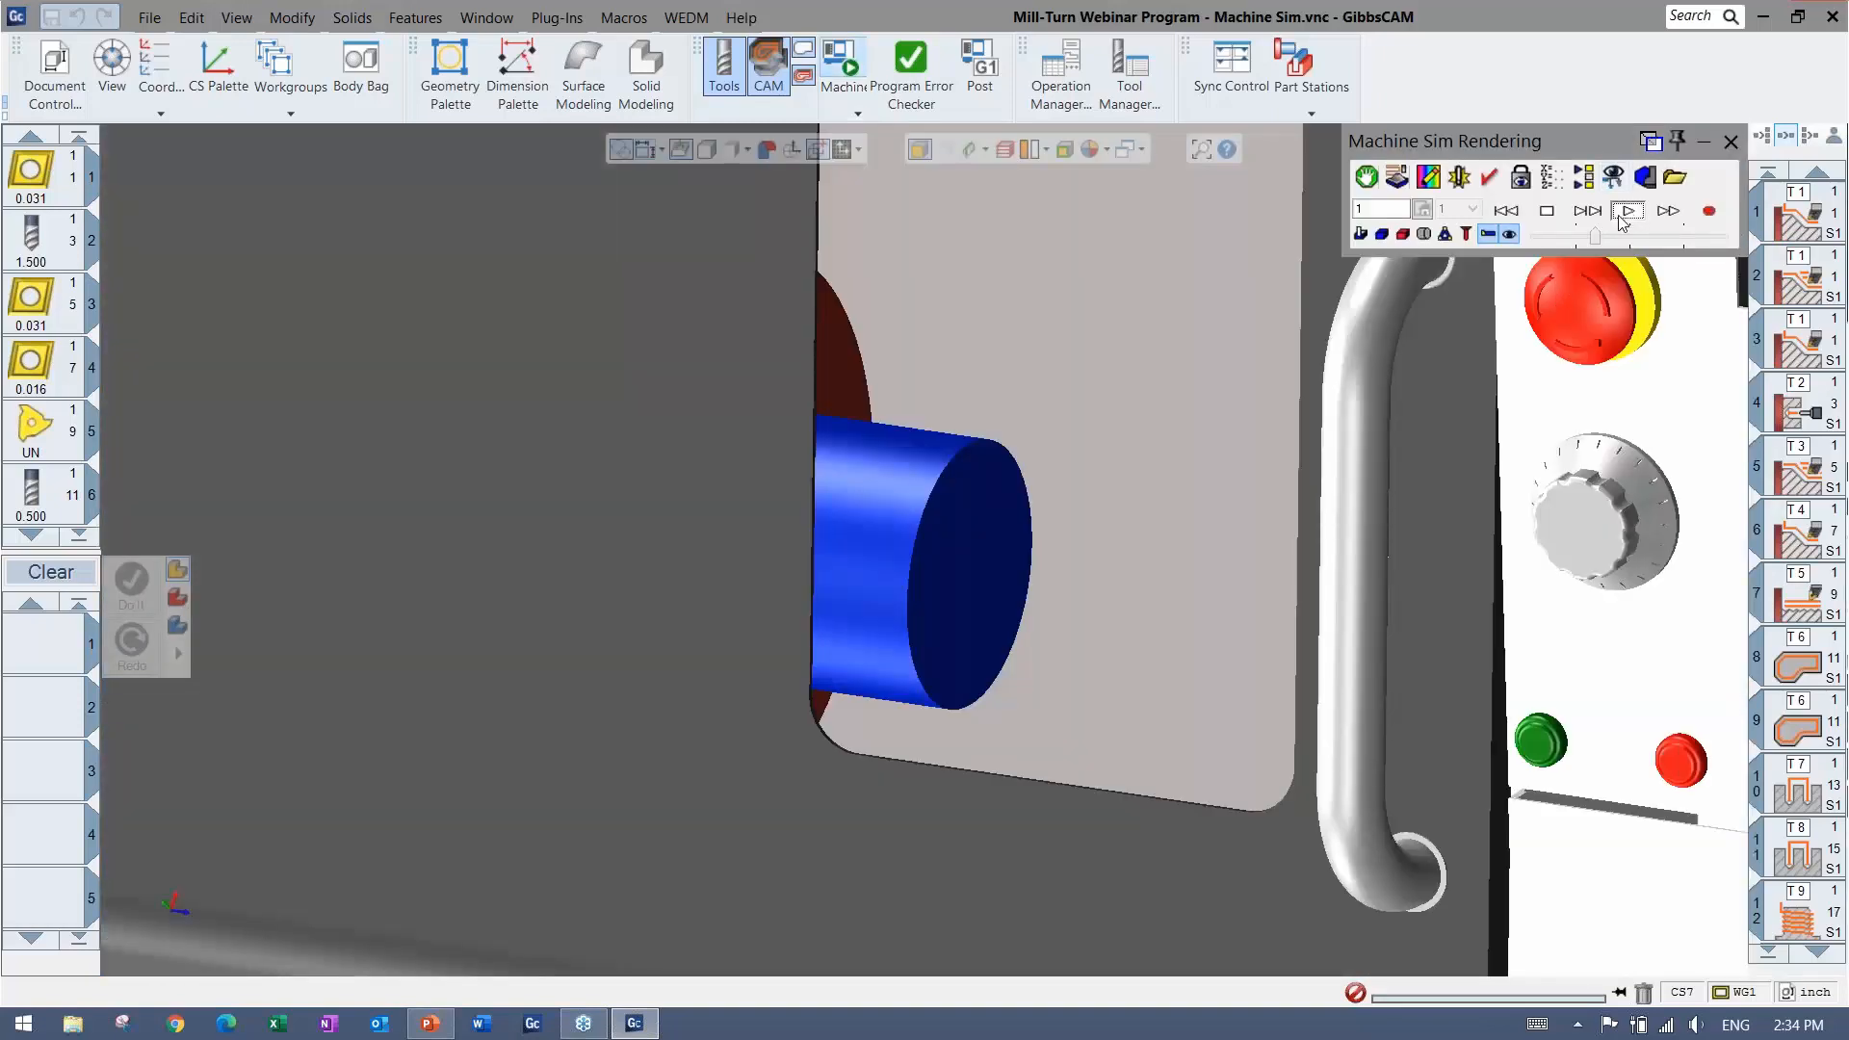
pyautogui.click(1625, 213)
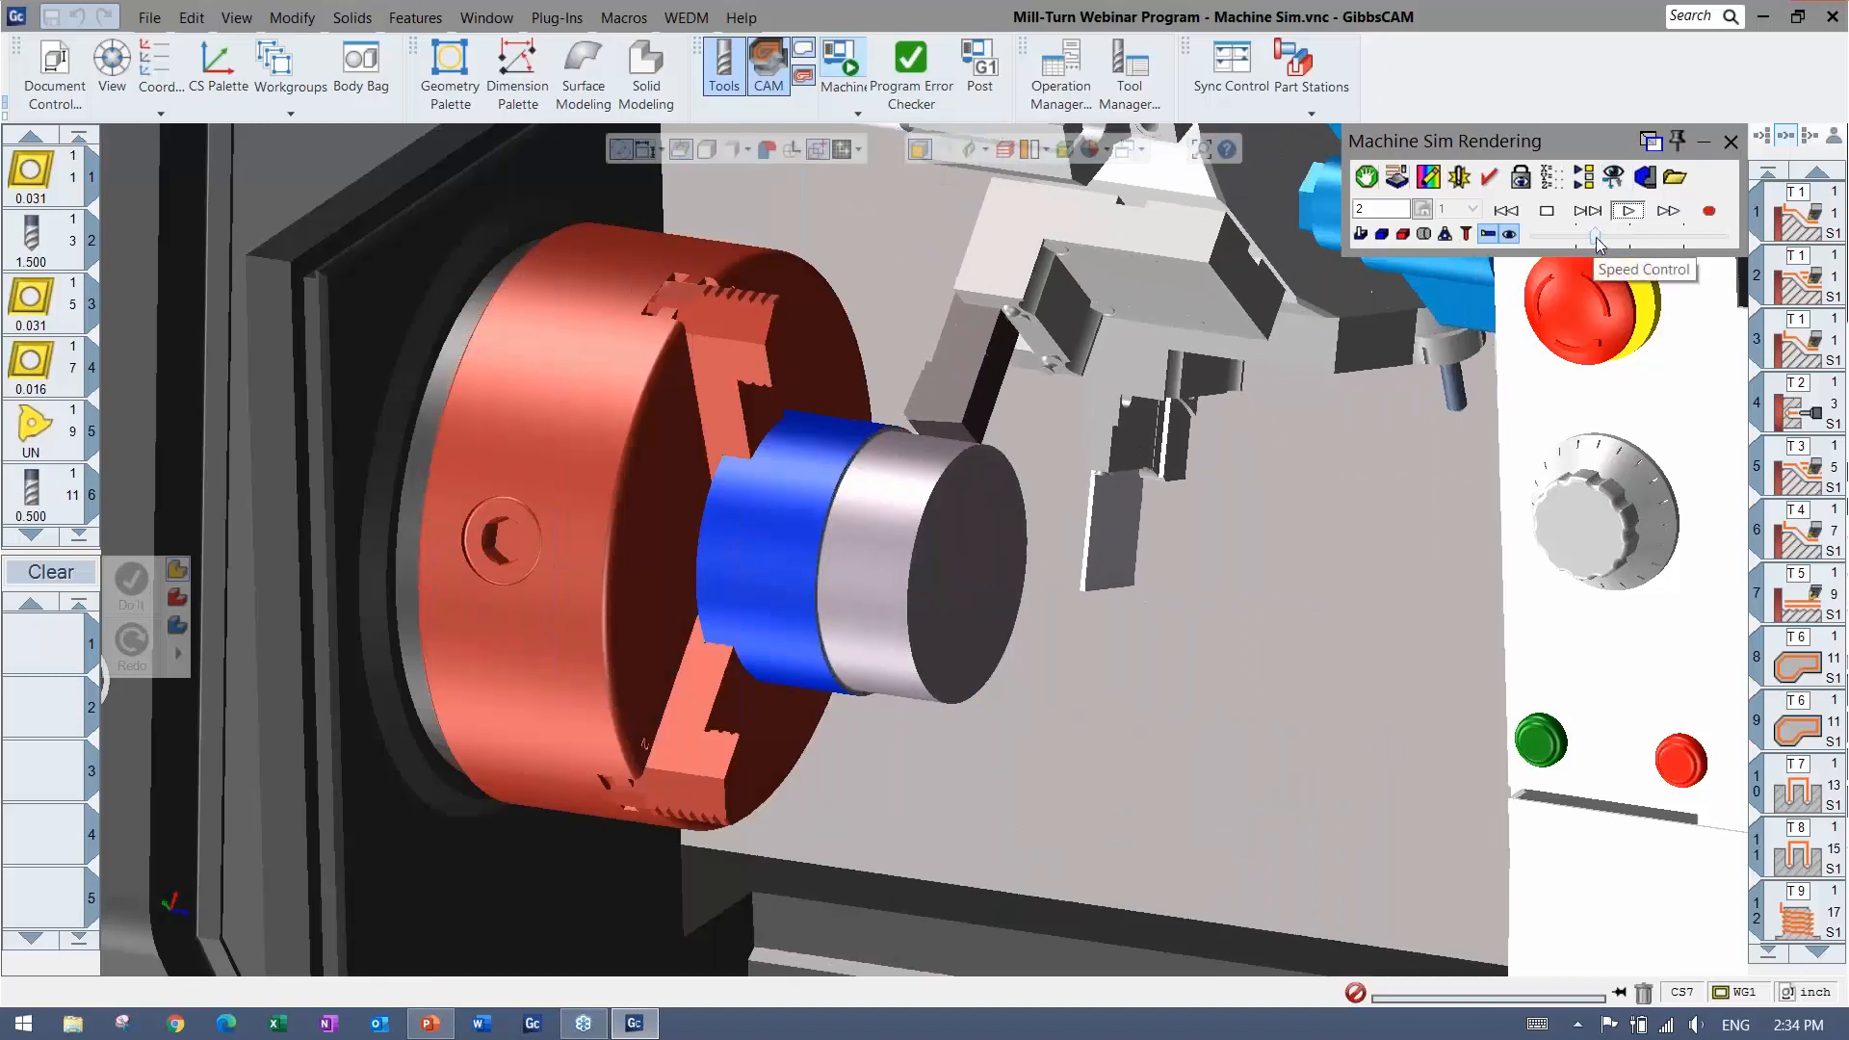
pyautogui.moveTo(1595, 238); pyautogui.dragTo(1615, 238)
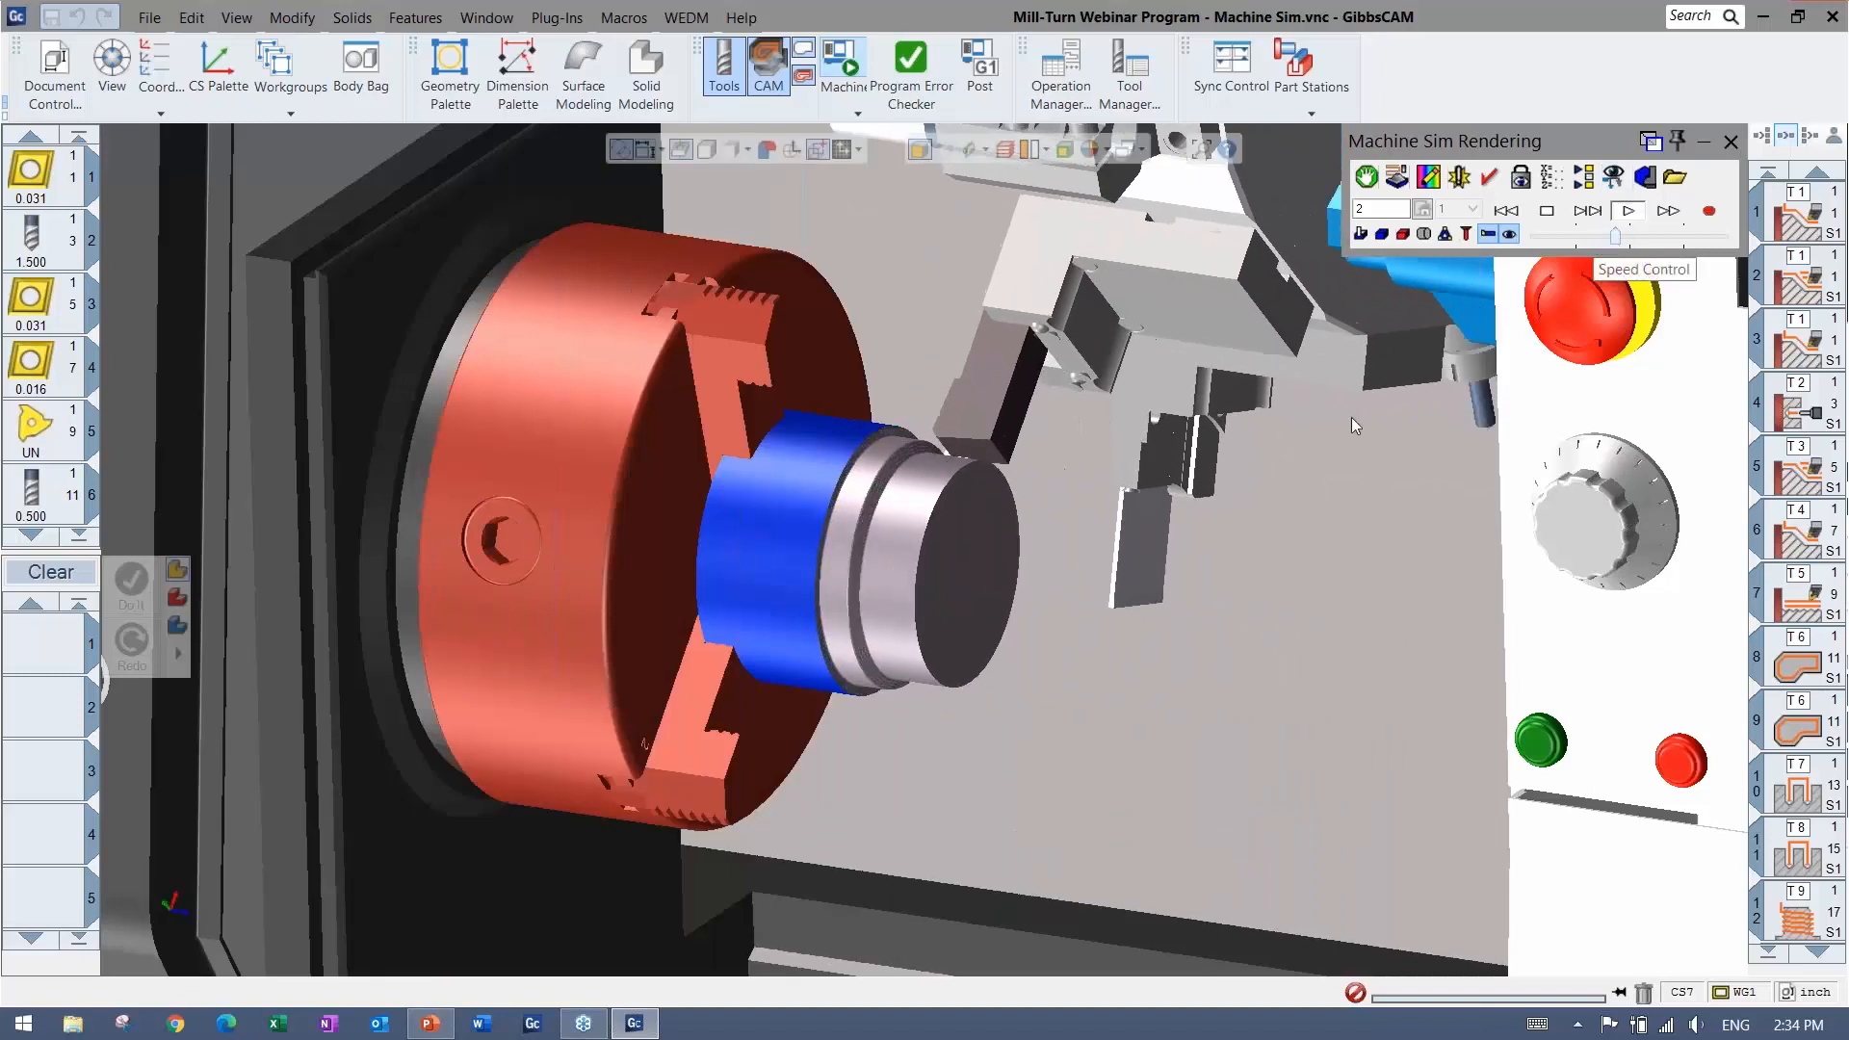
pyautogui.scroll(-3, 1141, 520)
pyautogui.moveTo(1227, 776); pyautogui.dragTo(1047, 511, button='middle')
pyautogui.scroll(-3, 1048, 511)
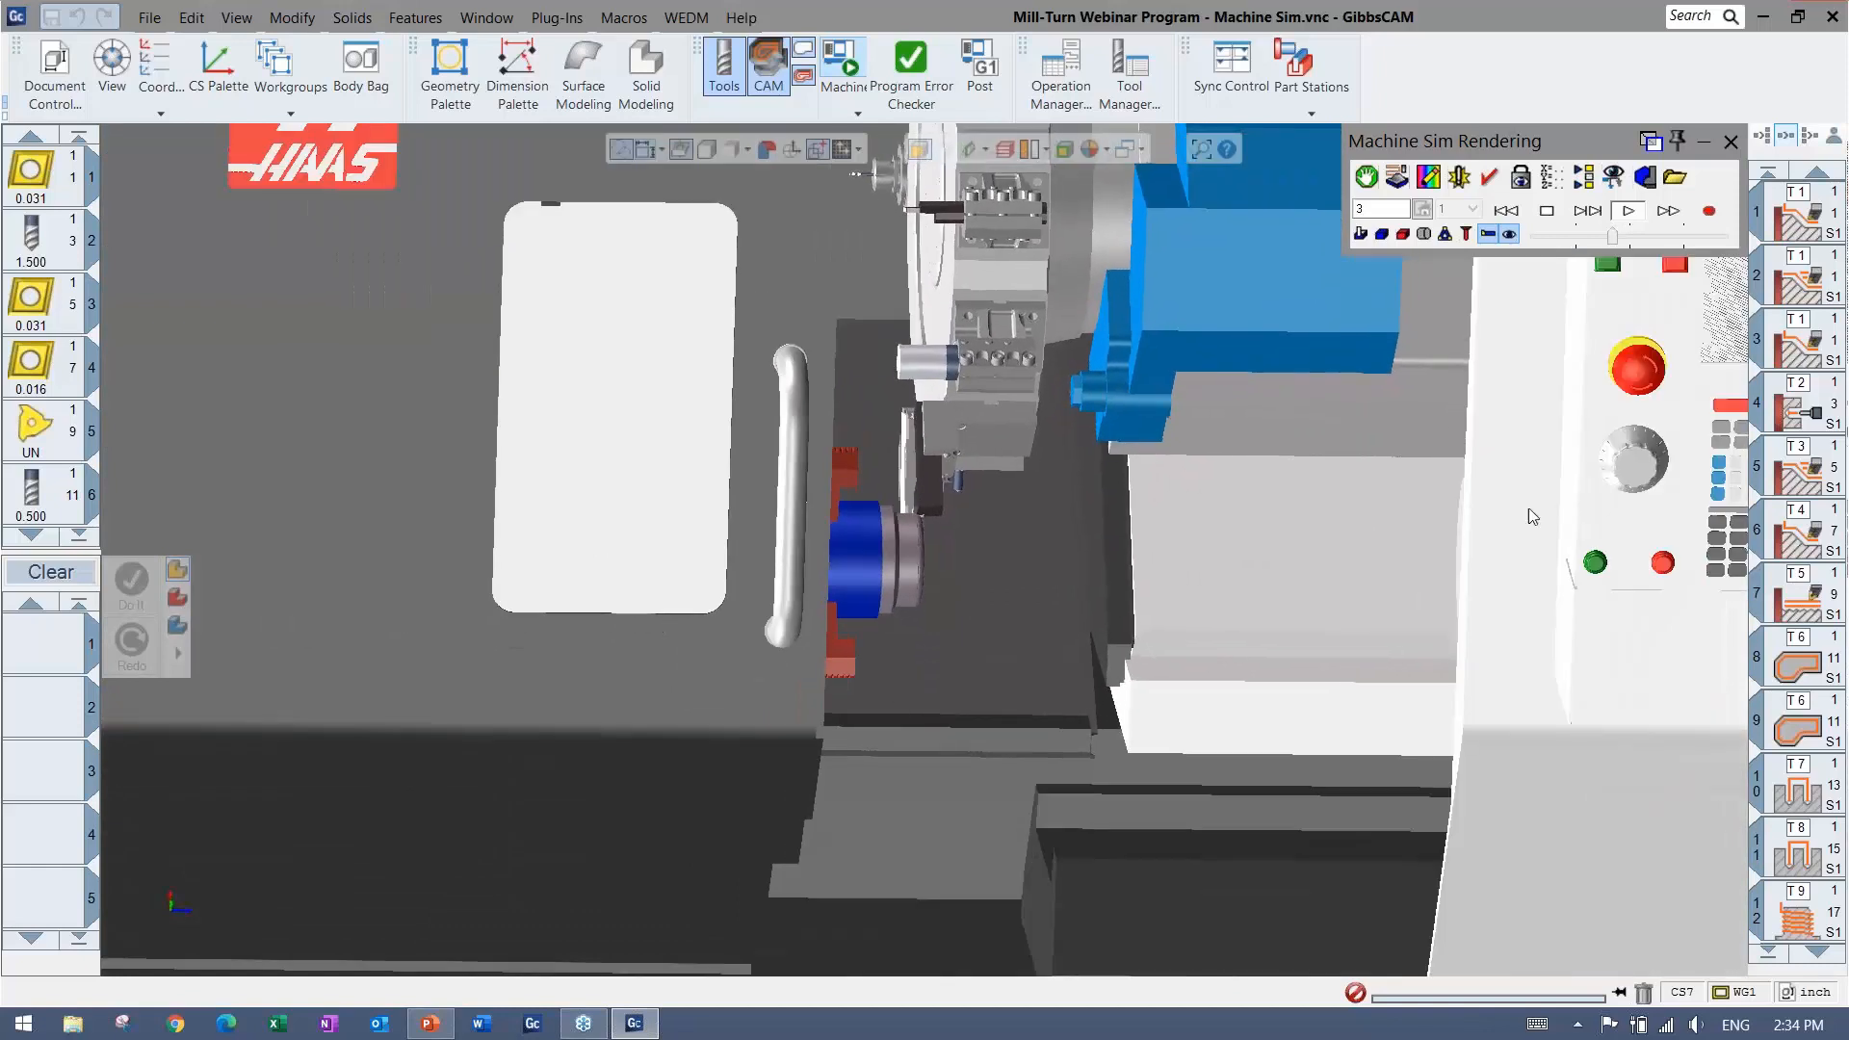
pyautogui.scroll(-3, 1302, 545)
pyautogui.scroll(4, 1165, 515)
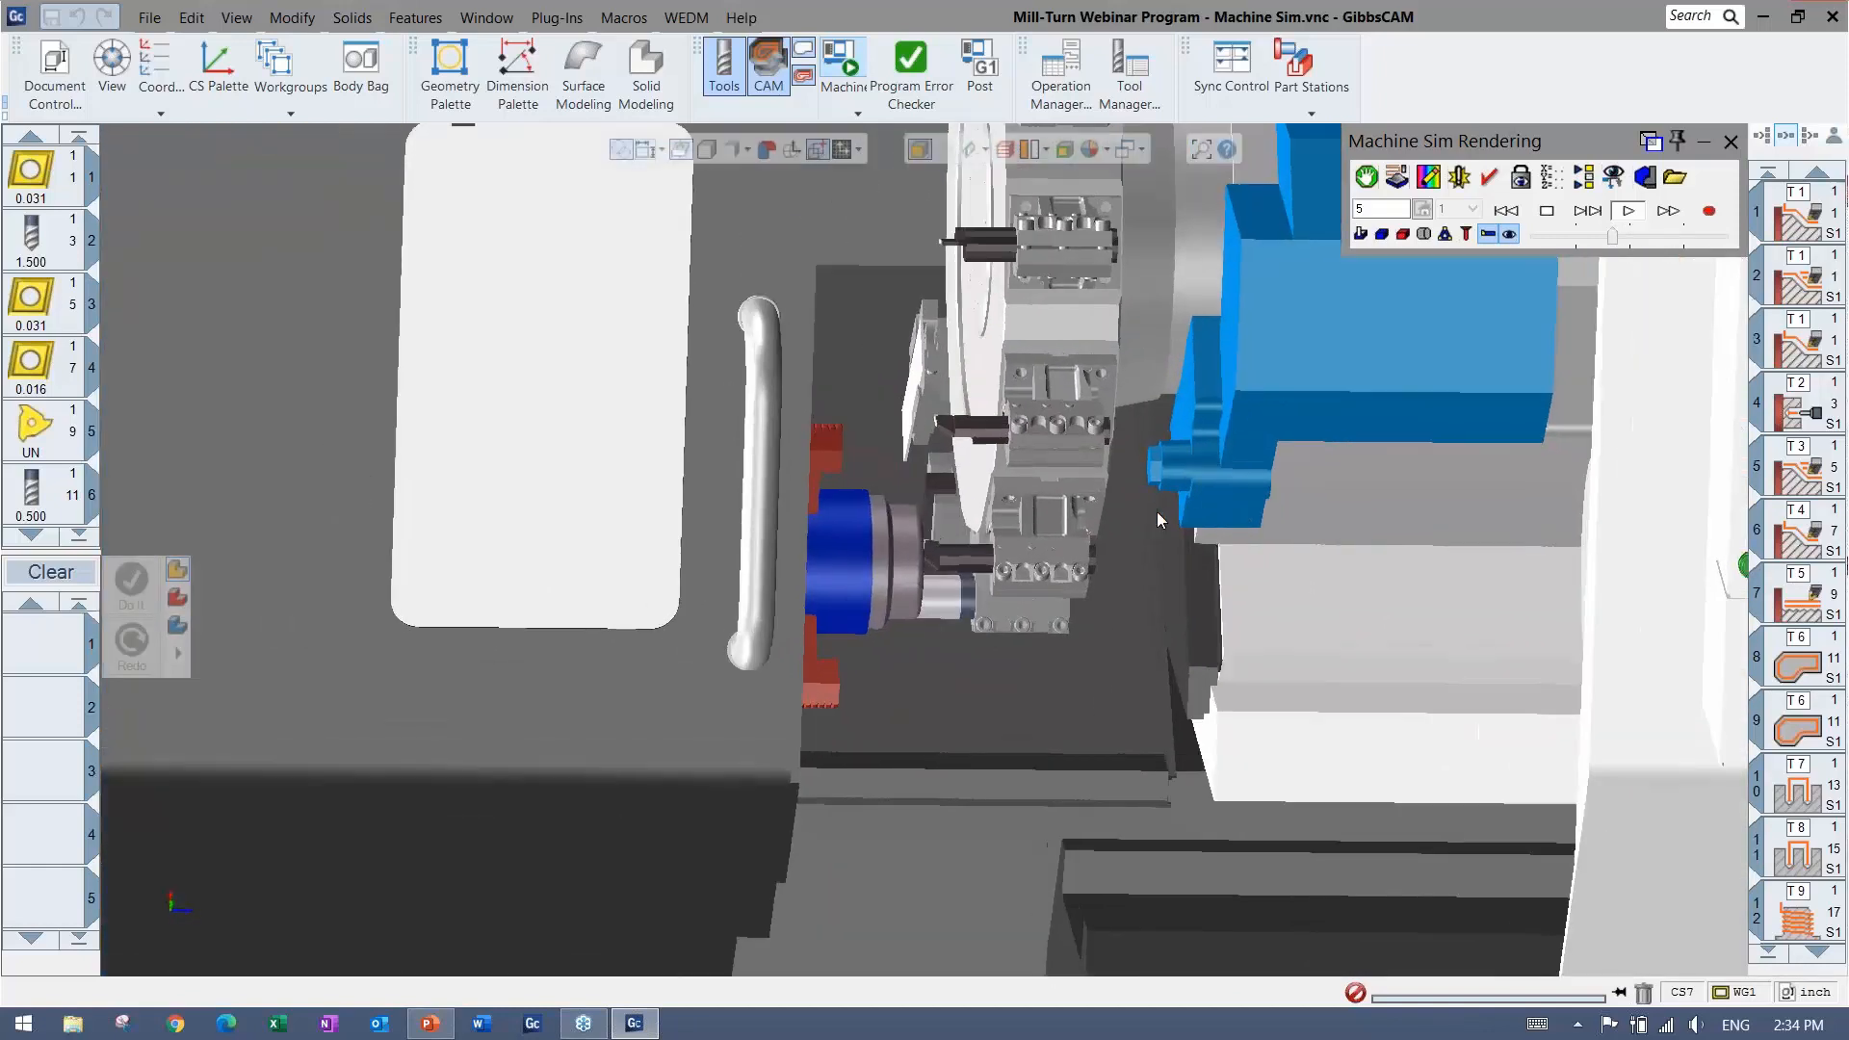
# Run Machine Sim to the end of the program at varied speeds, examining the milling and finished part at the chuck up close
pyautogui.scroll(2, 1042, 420)
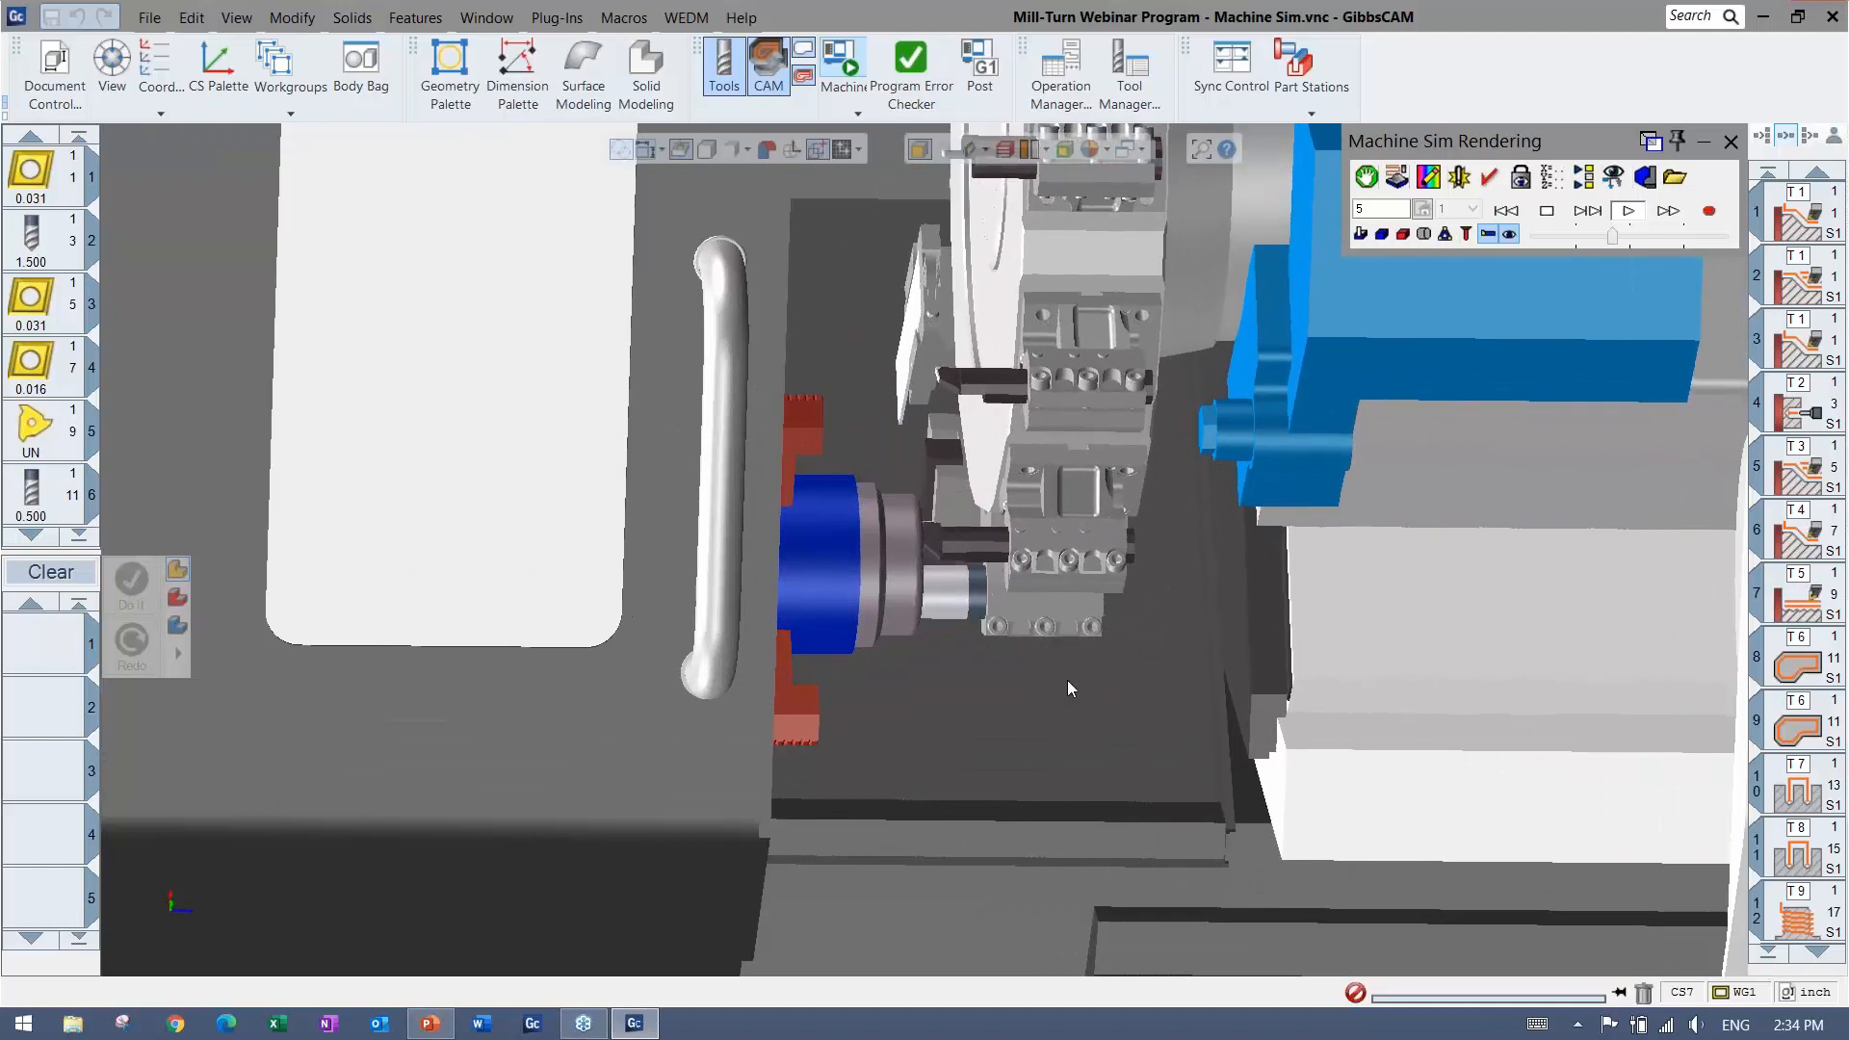
pyautogui.moveTo(1067, 688); pyautogui.dragTo(674, 664, button='middle')
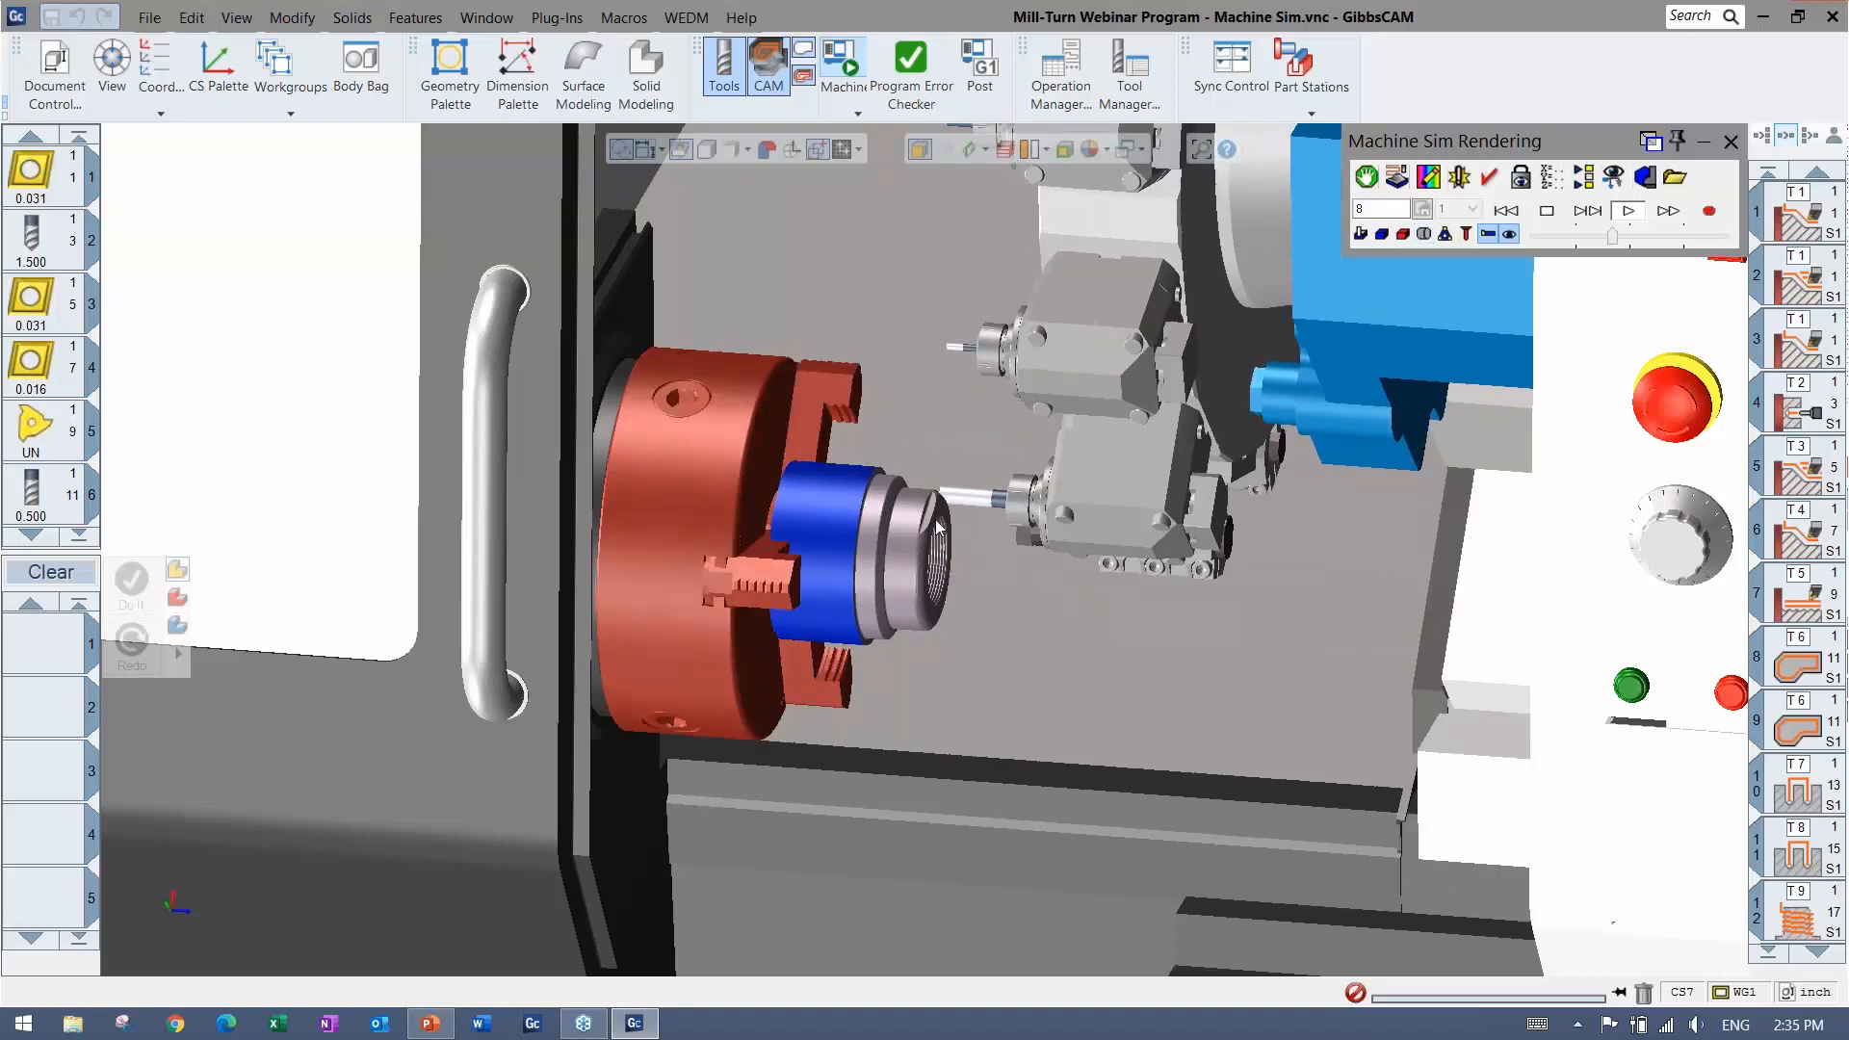
pyautogui.moveTo(1611, 237); pyautogui.dragTo(1640, 242)
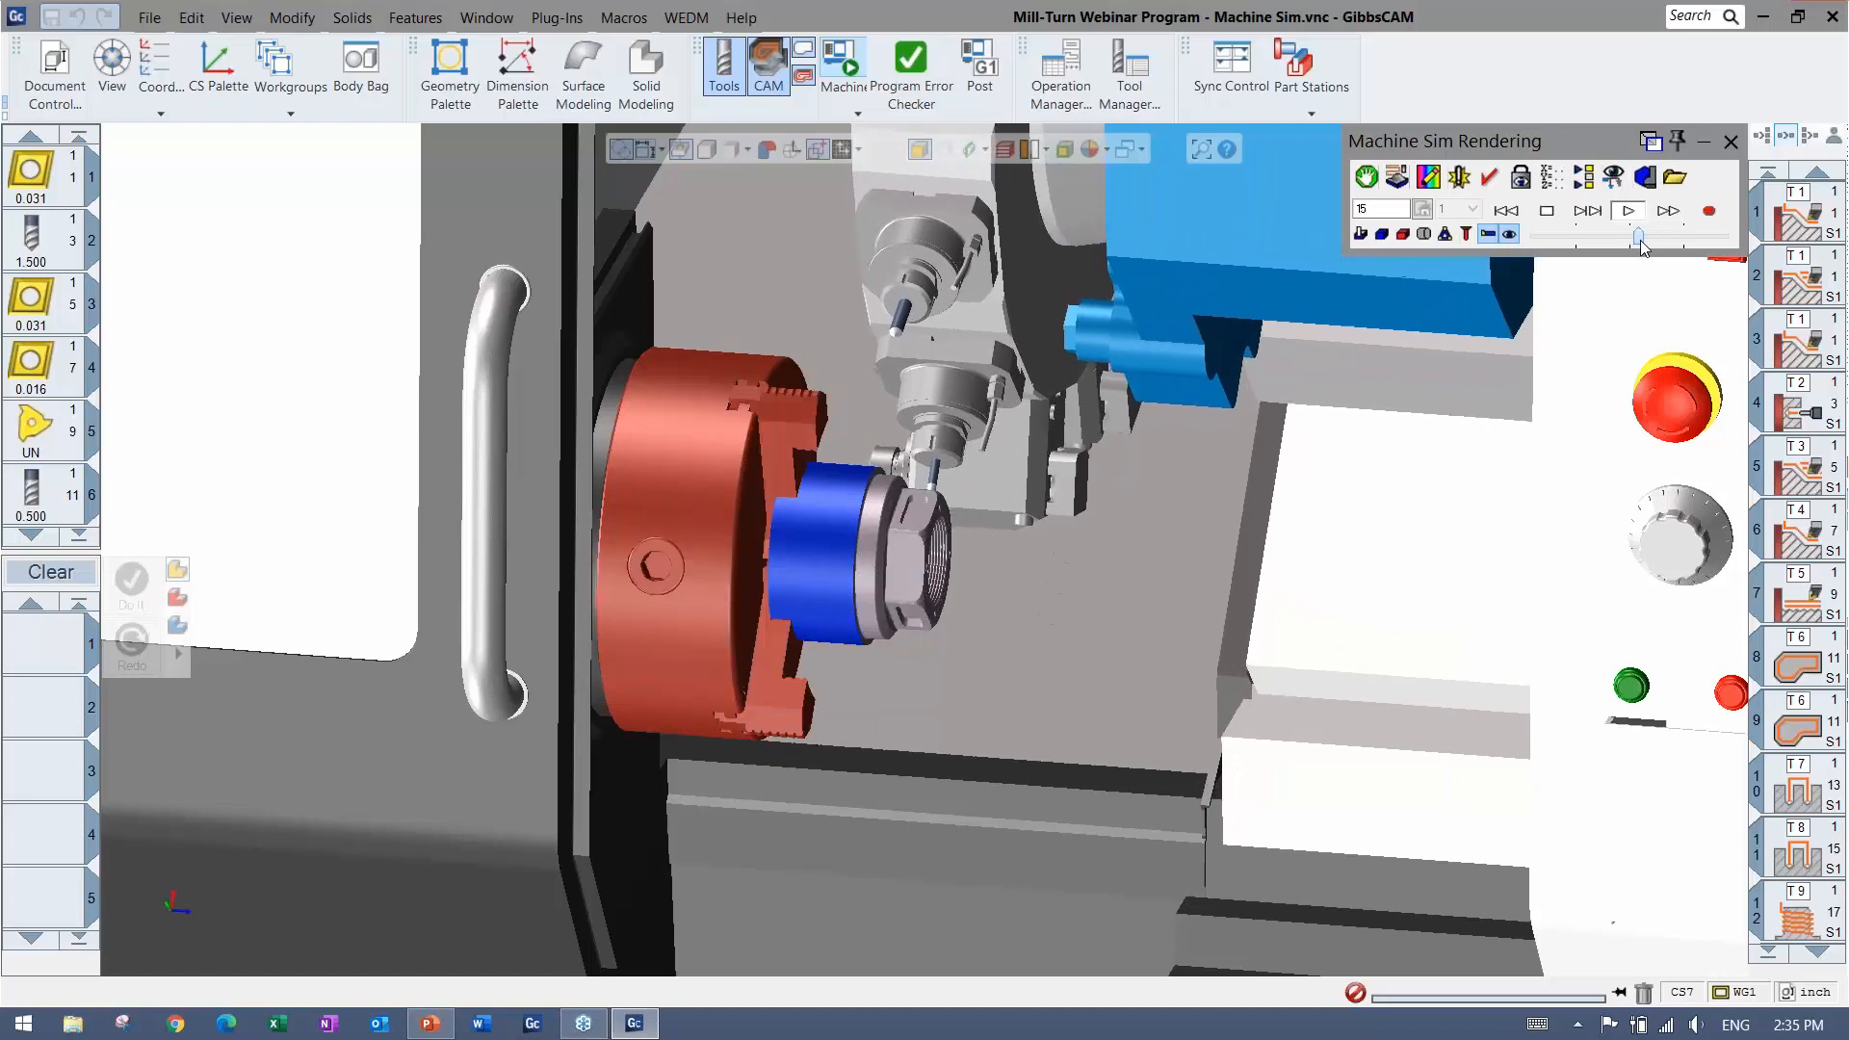
pyautogui.moveTo(1639, 239); pyautogui.dragTo(1625, 238)
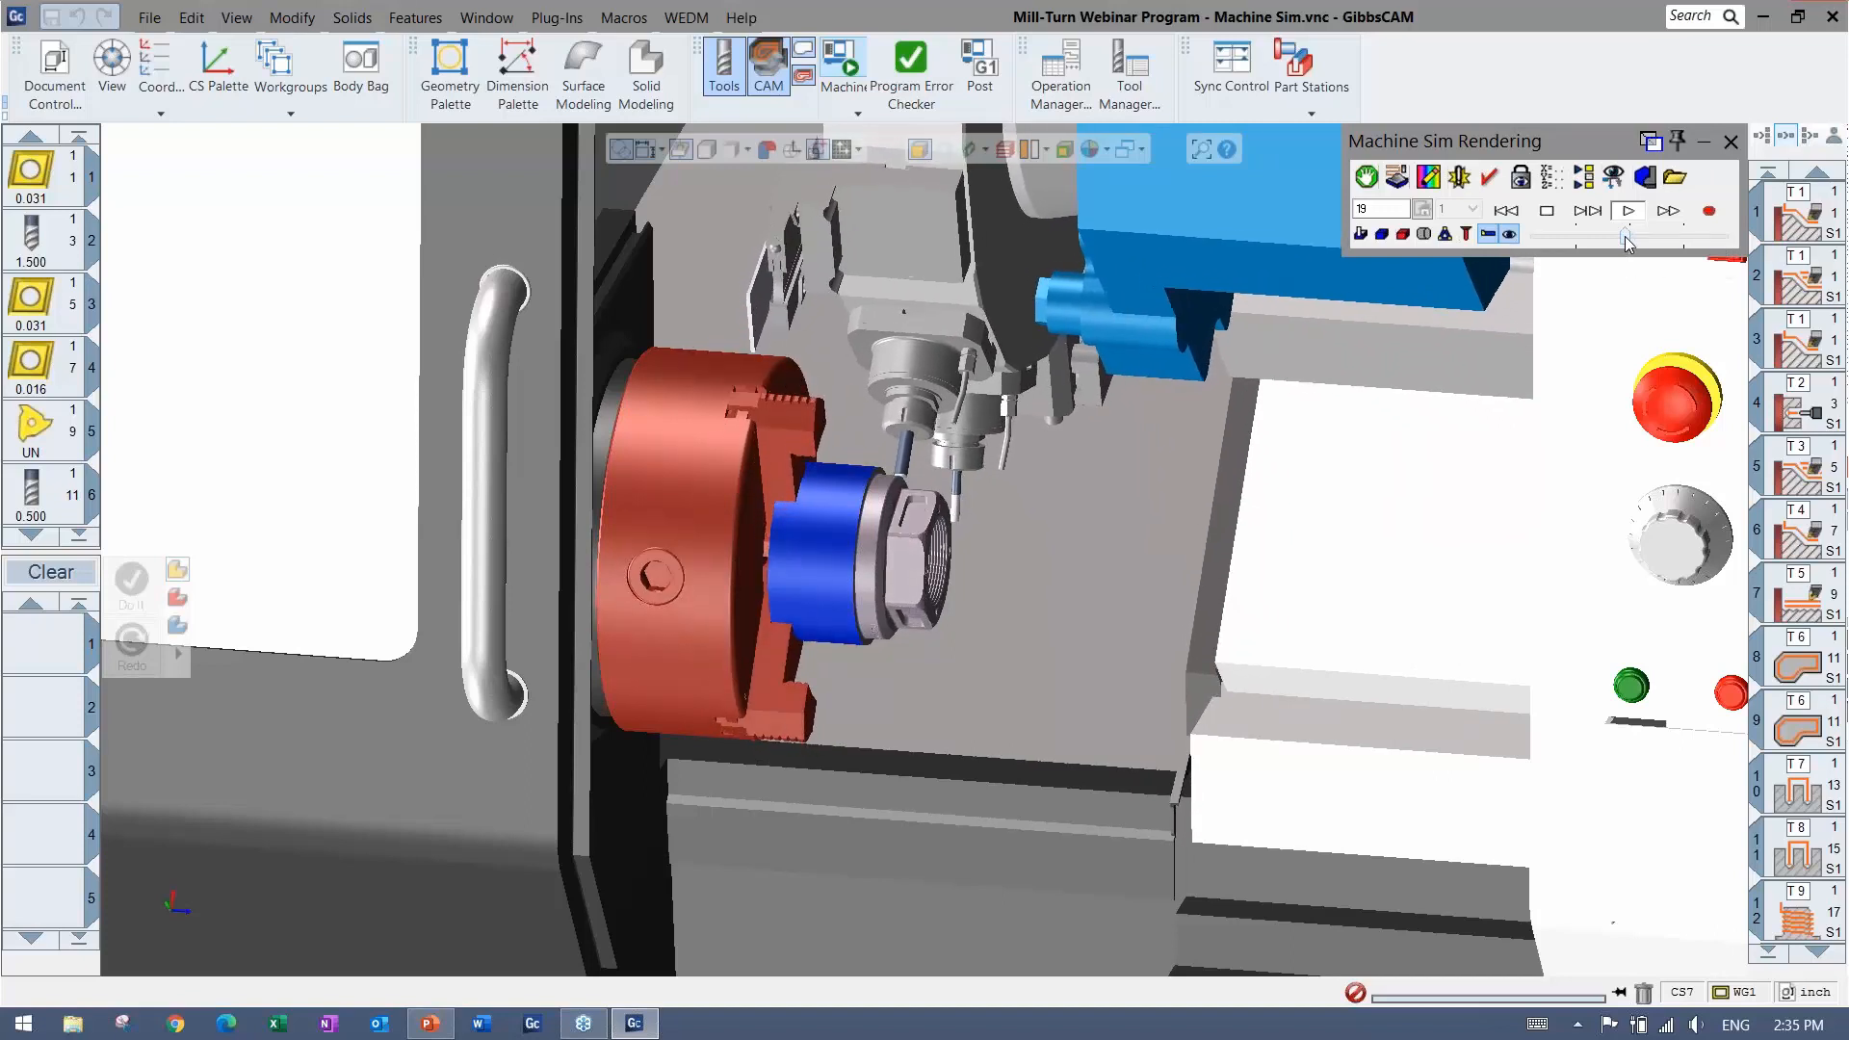
pyautogui.moveTo(1625, 236); pyautogui.dragTo(1645, 239)
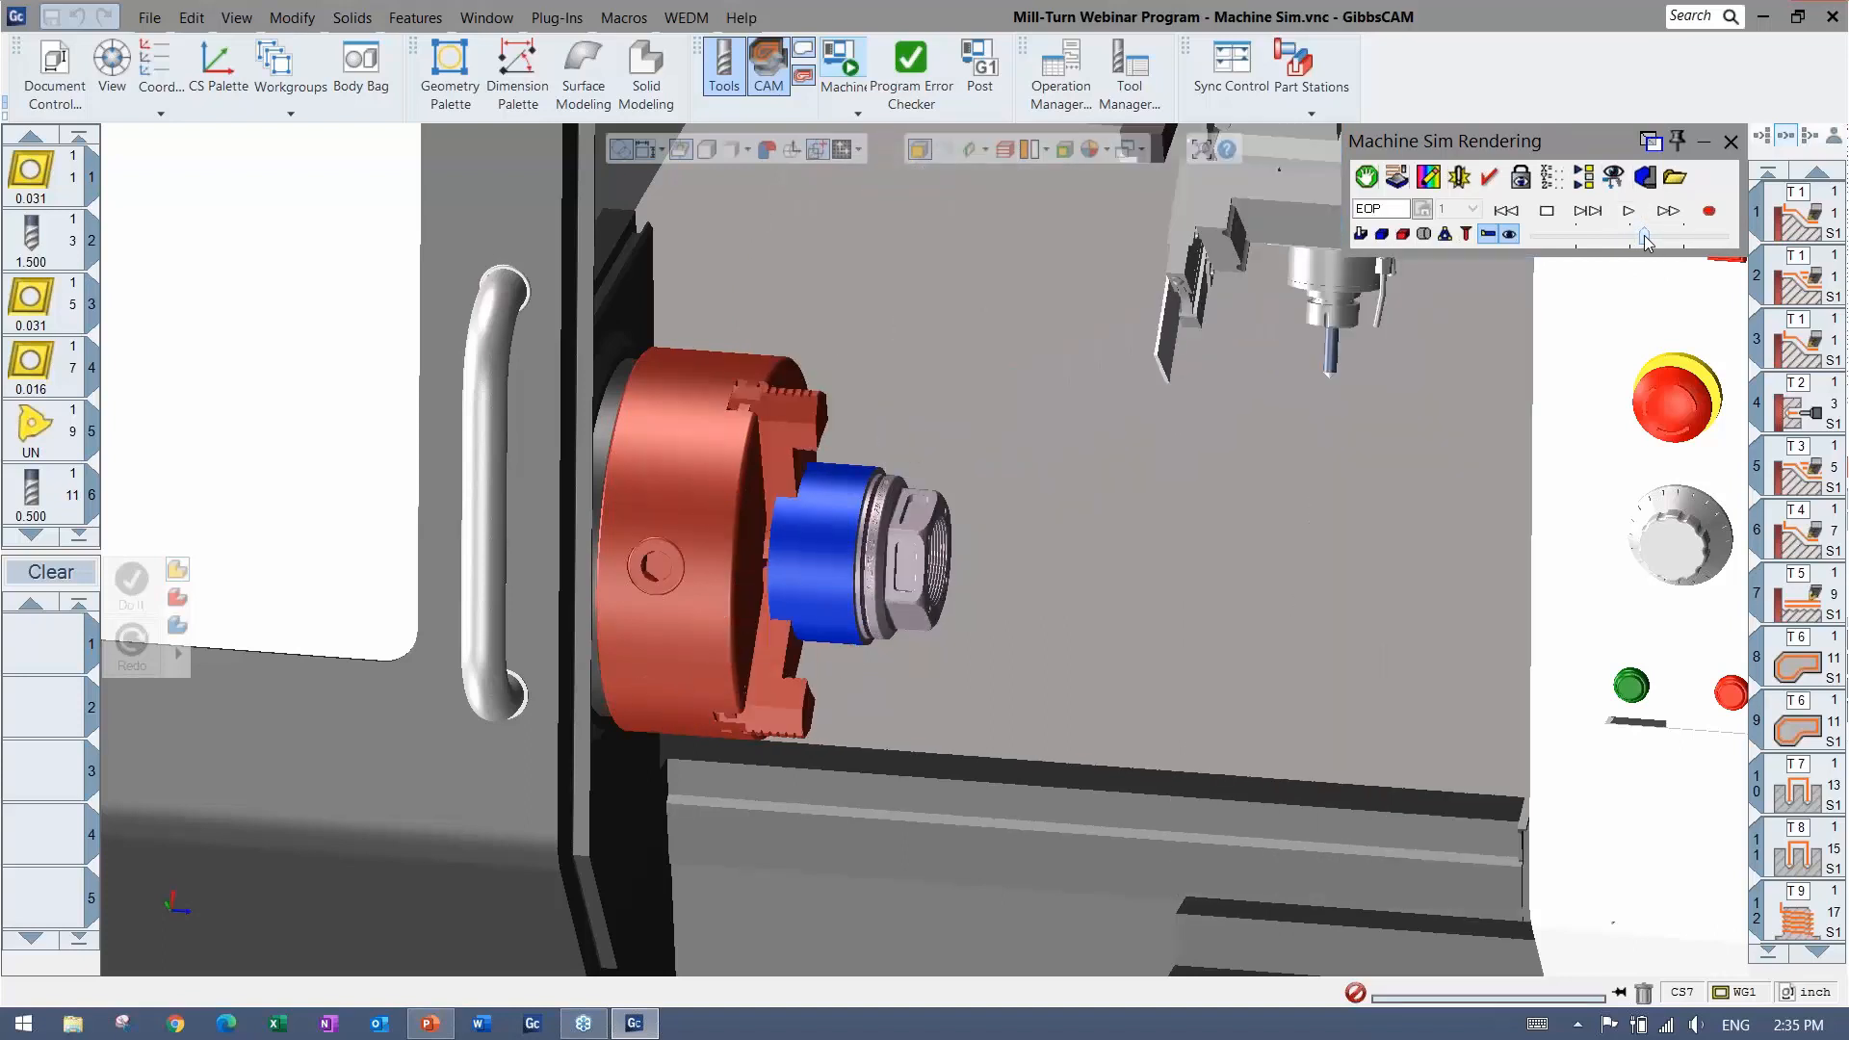
pyautogui.moveTo(934, 736); pyautogui.dragTo(1736, 500, button='middle')
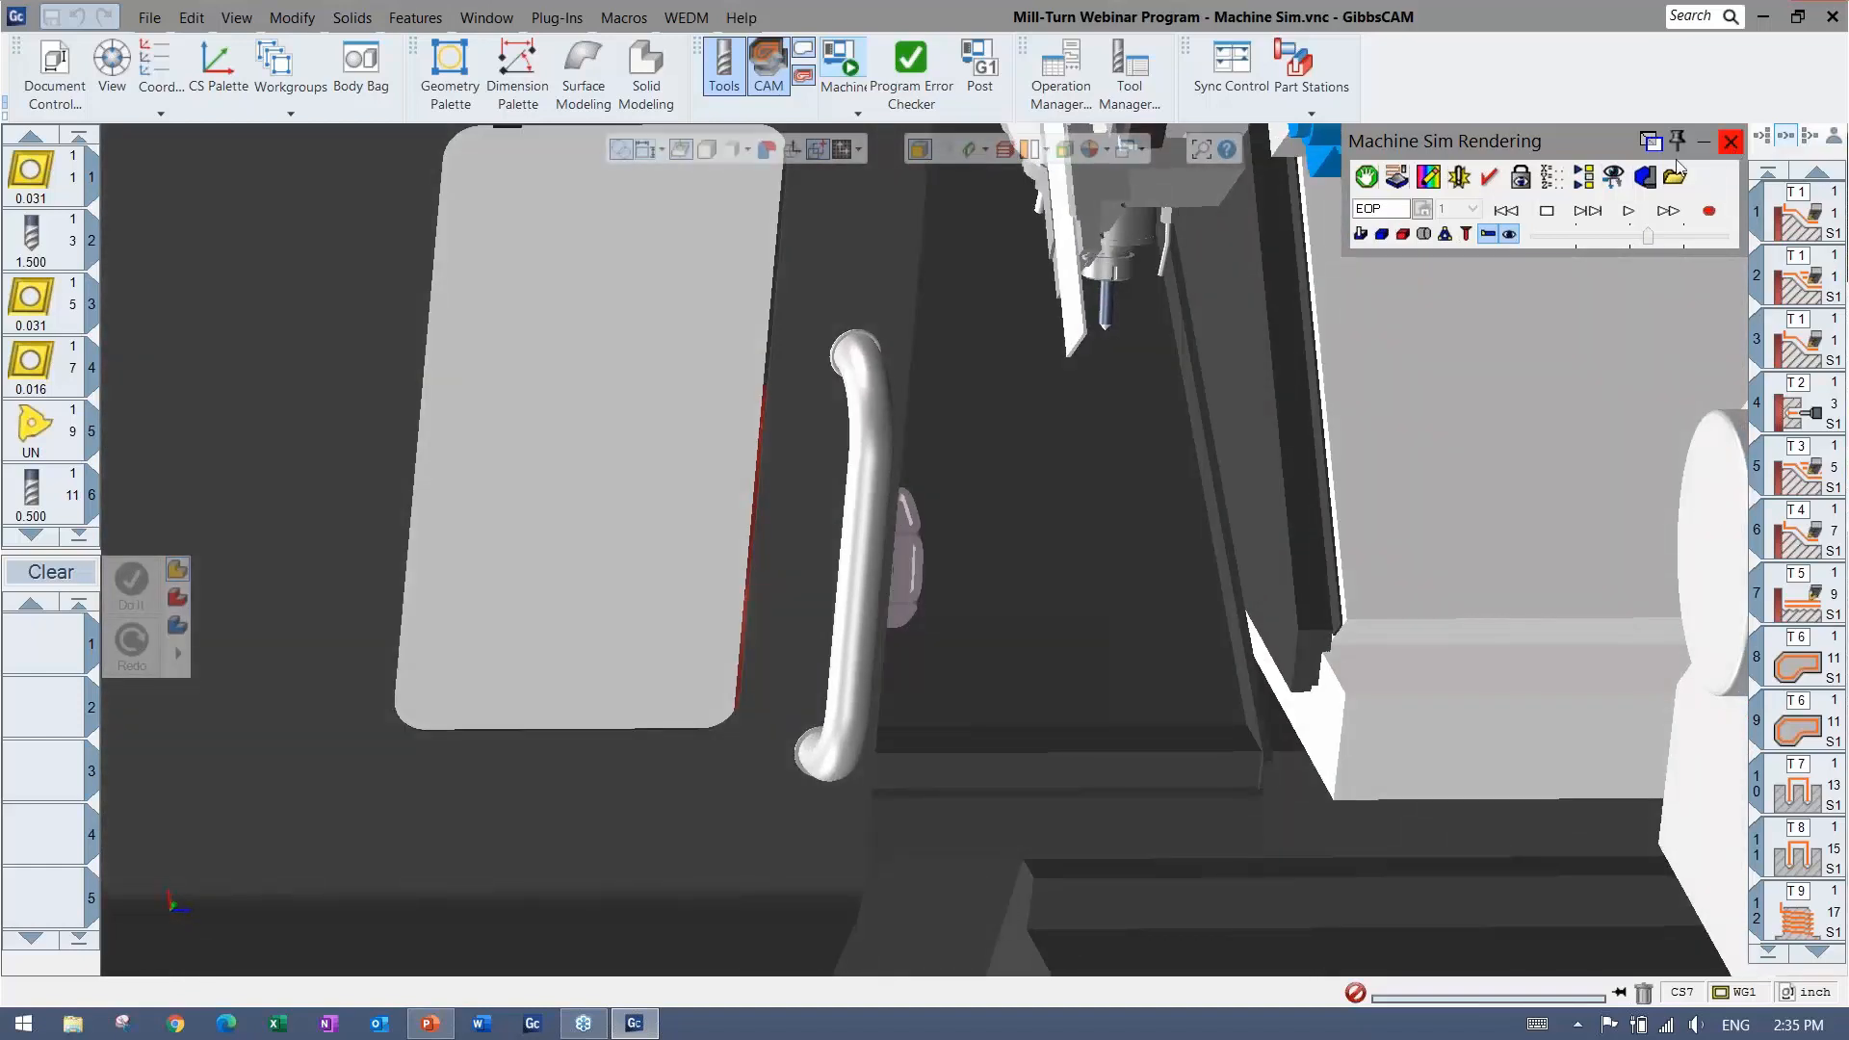
# Open the recent multiple-turret package containing "Okuma LU Pinch turning-sim" without applying its user interface changes
pyautogui.click(149, 19)
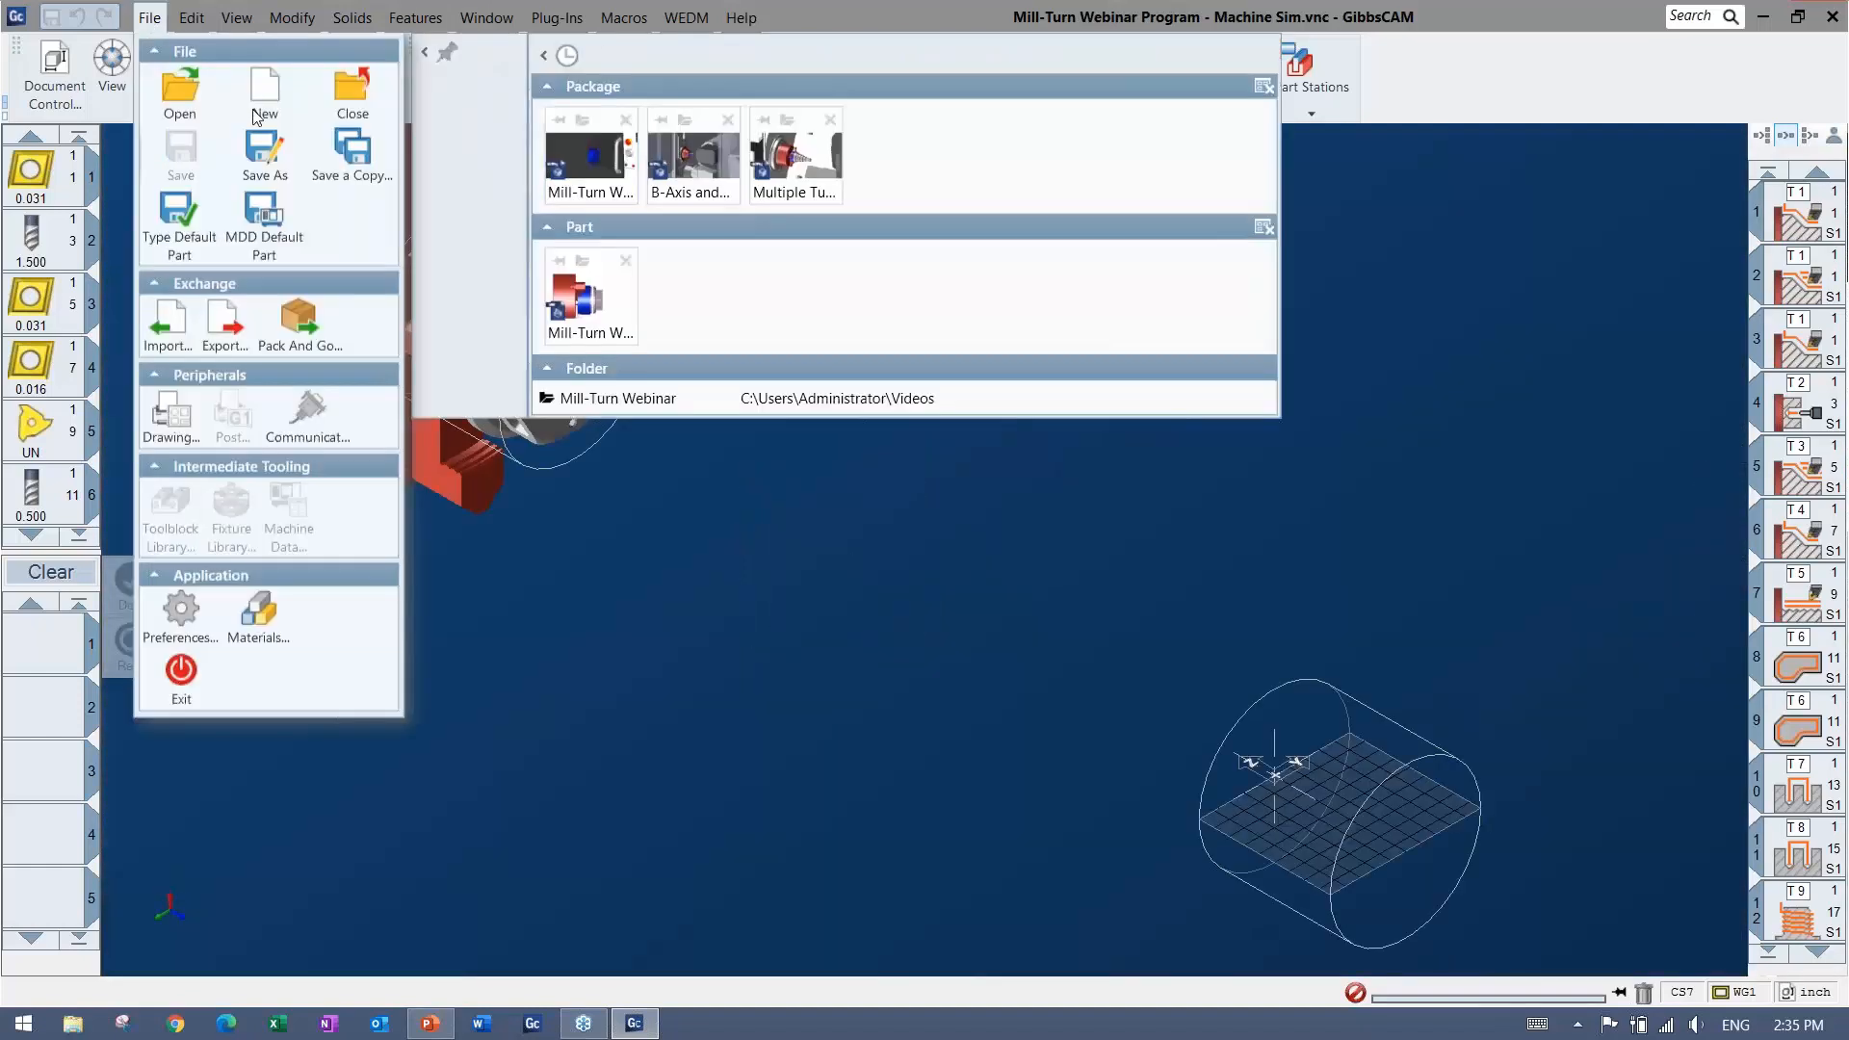
pyautogui.click(789, 159)
pyautogui.click(915, 553)
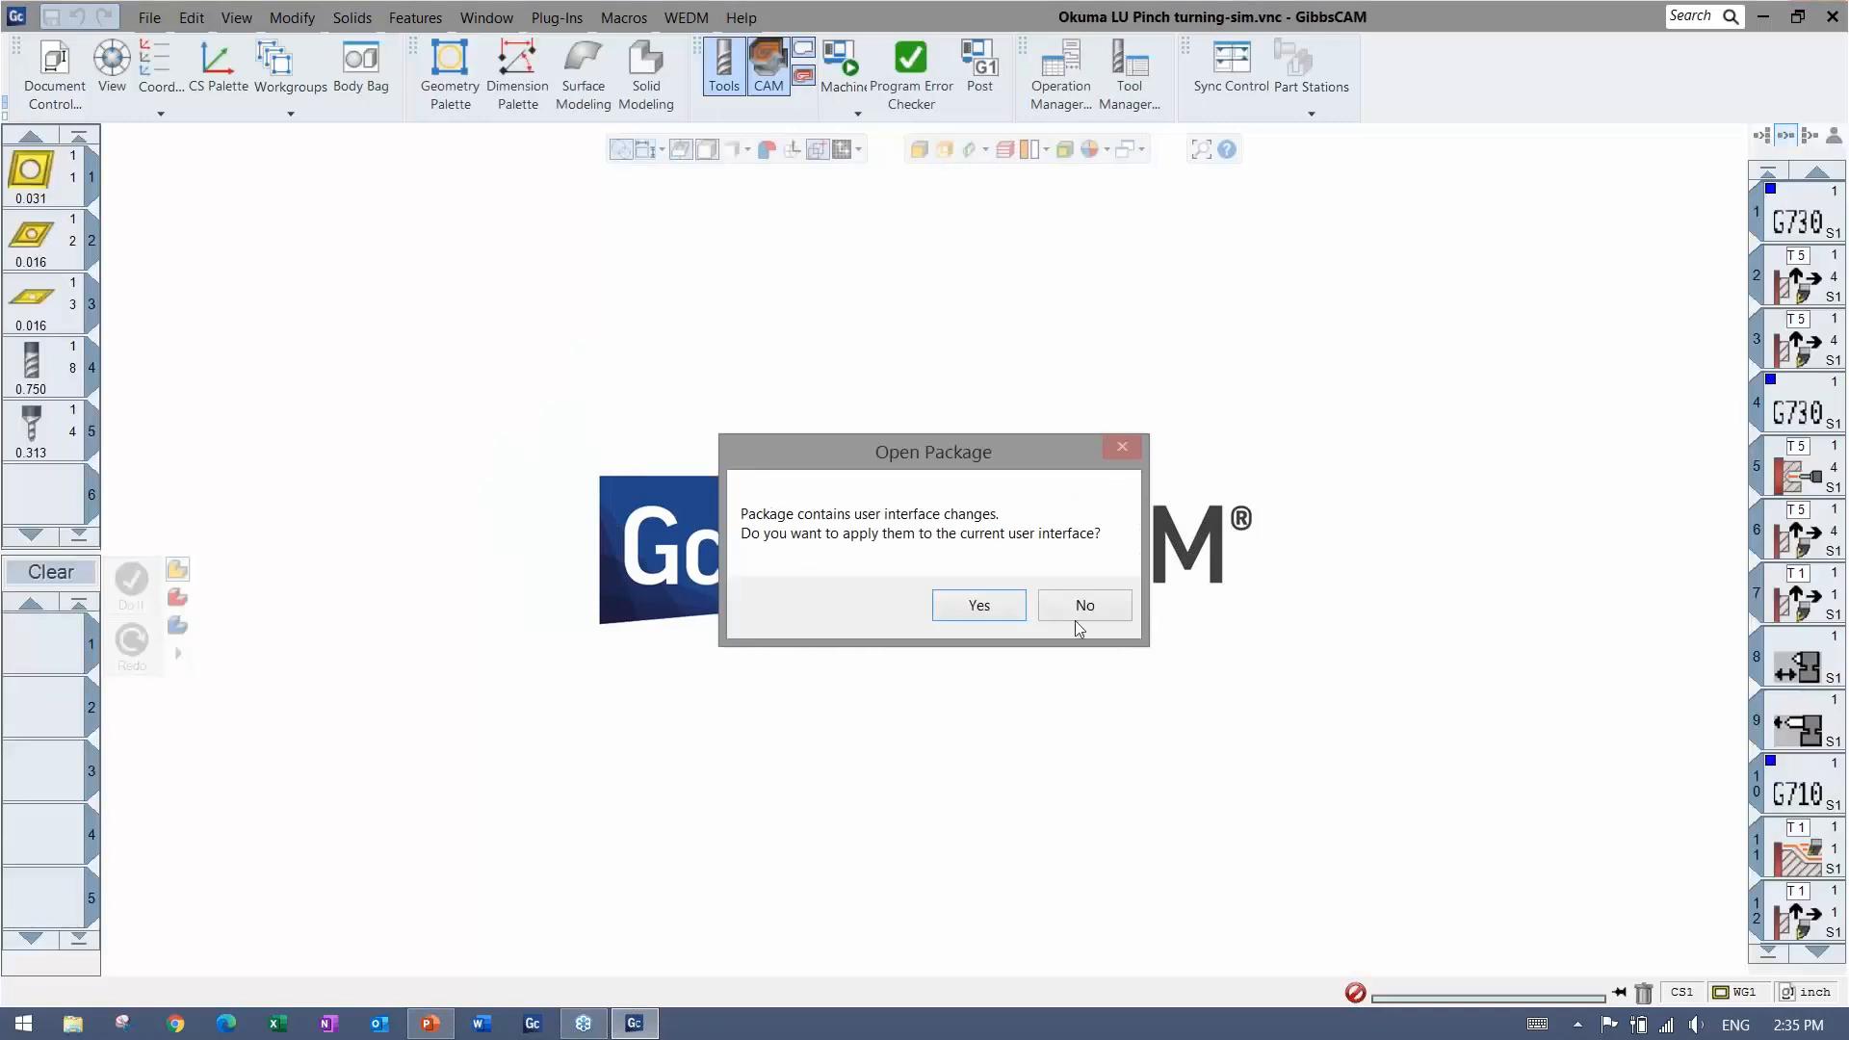
pyautogui.click(1080, 621)
# Run Machine Sim on the Okuma pinch turning program to its end at adjusted speeds, and examine the finished shaft in the machine
pyautogui.click(844, 73)
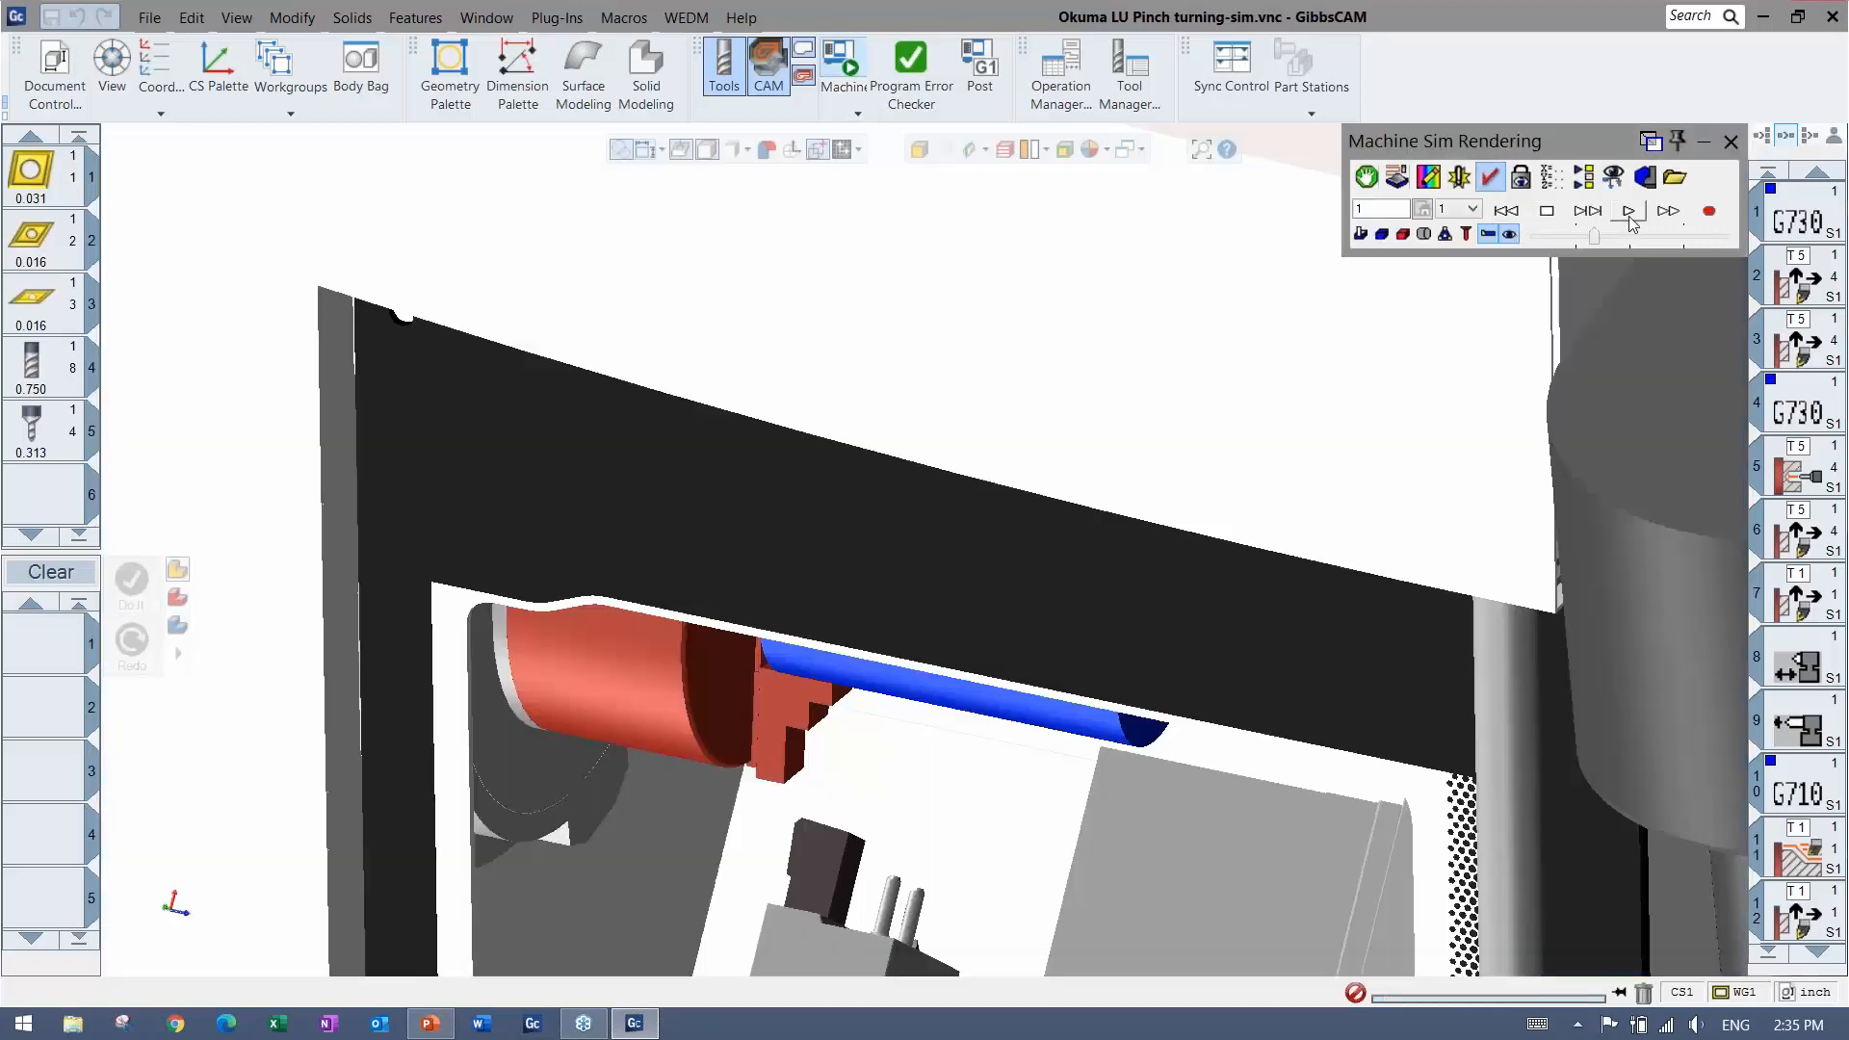
pyautogui.click(1628, 211)
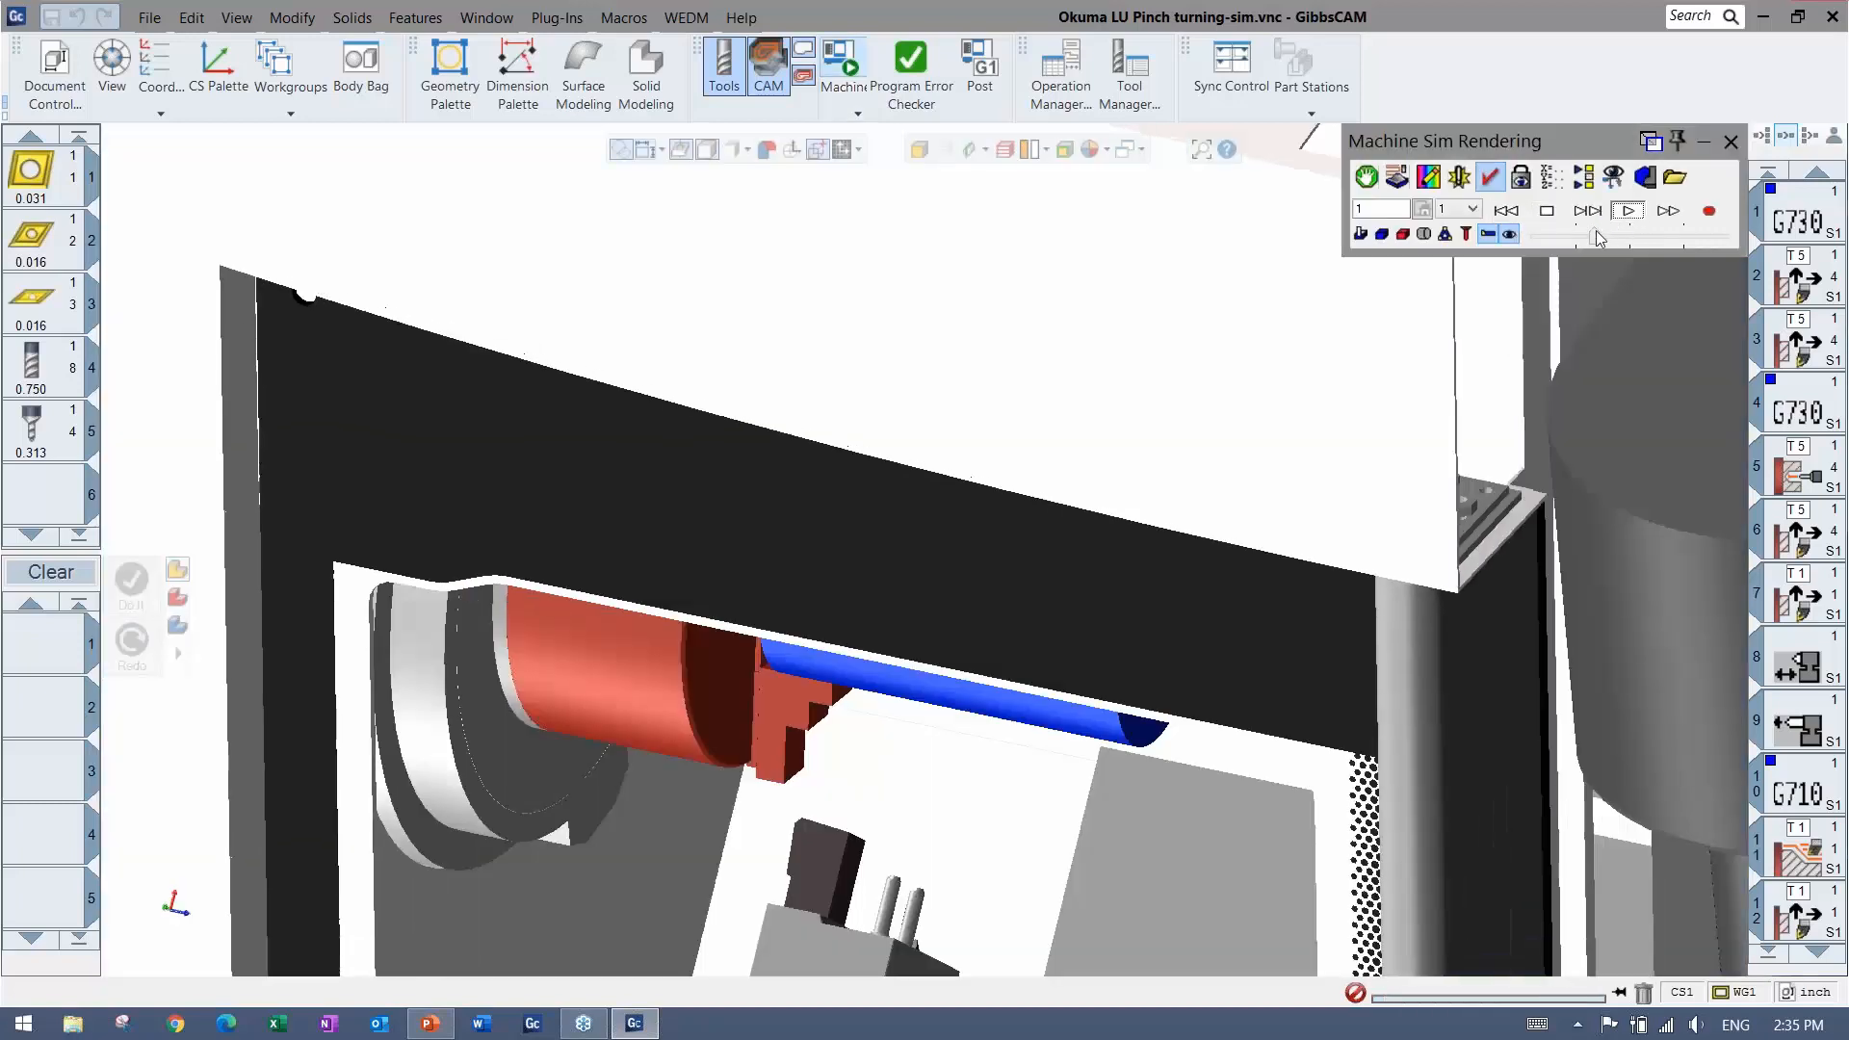
pyautogui.moveTo(1594, 236); pyautogui.dragTo(1614, 237)
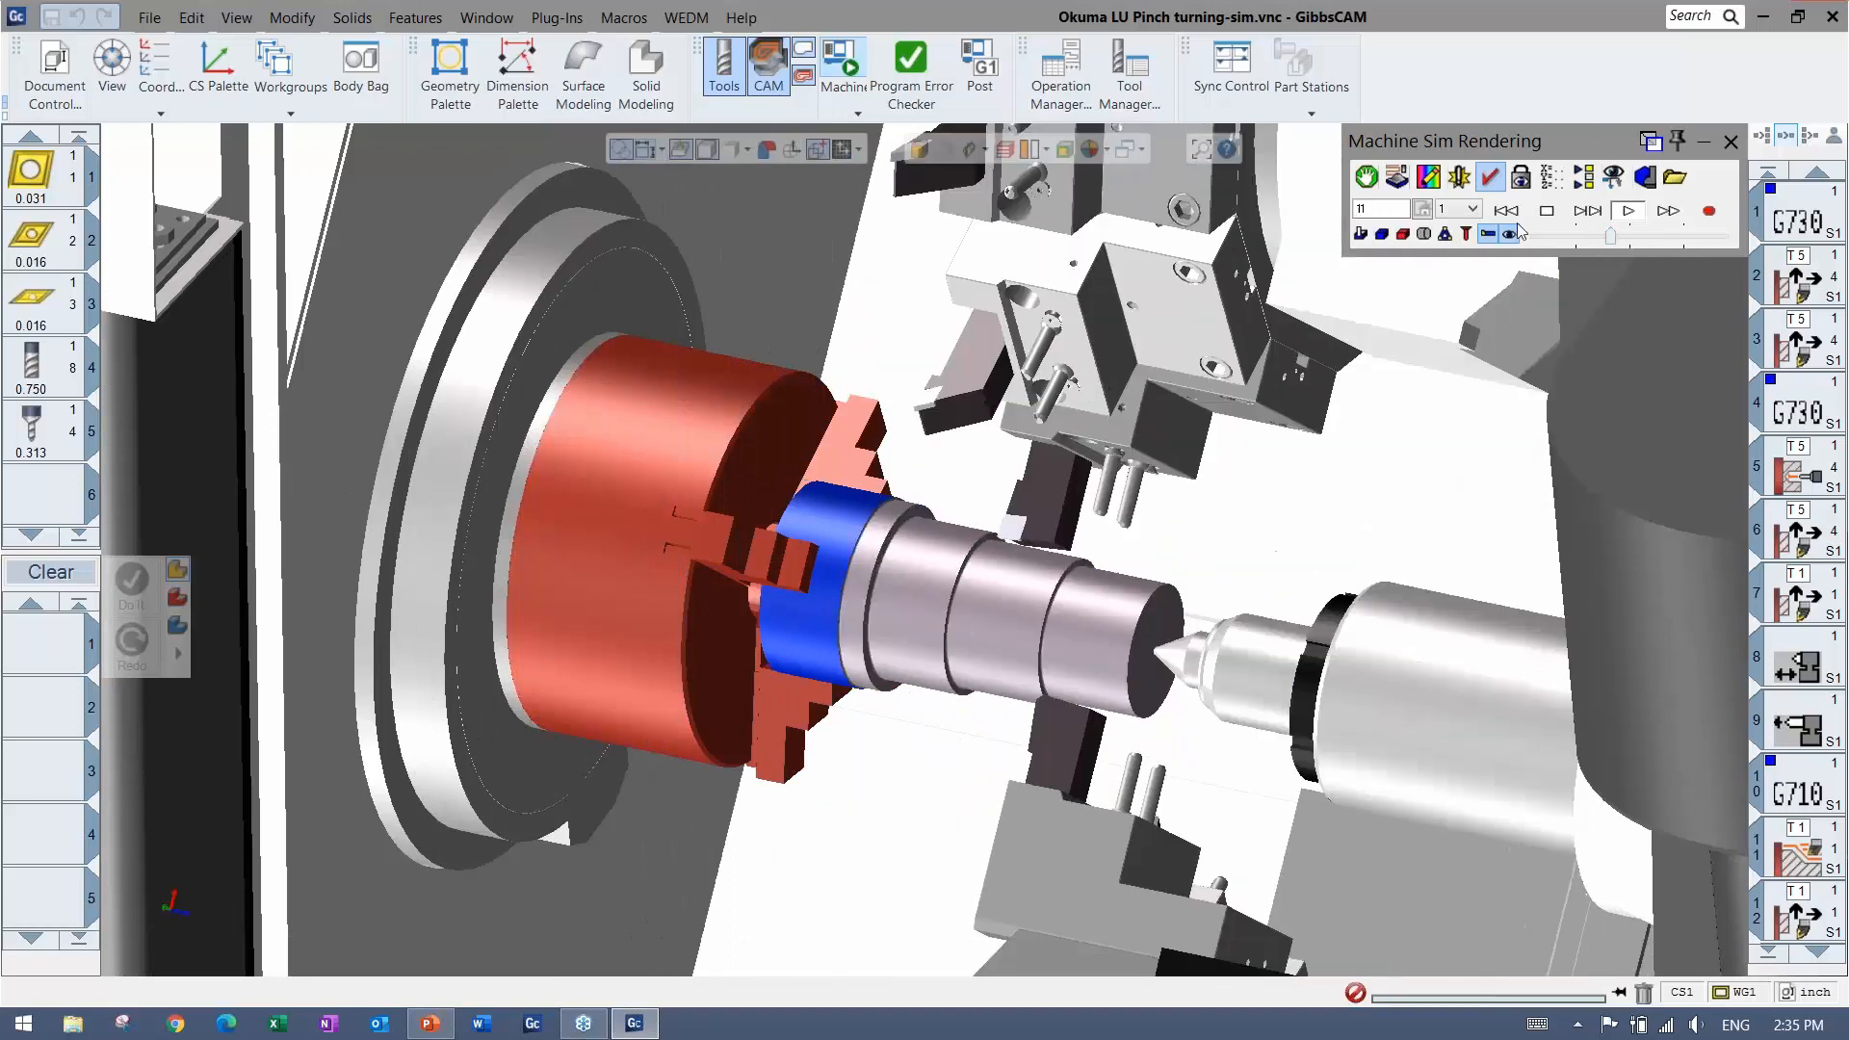
pyautogui.click(1591, 237)
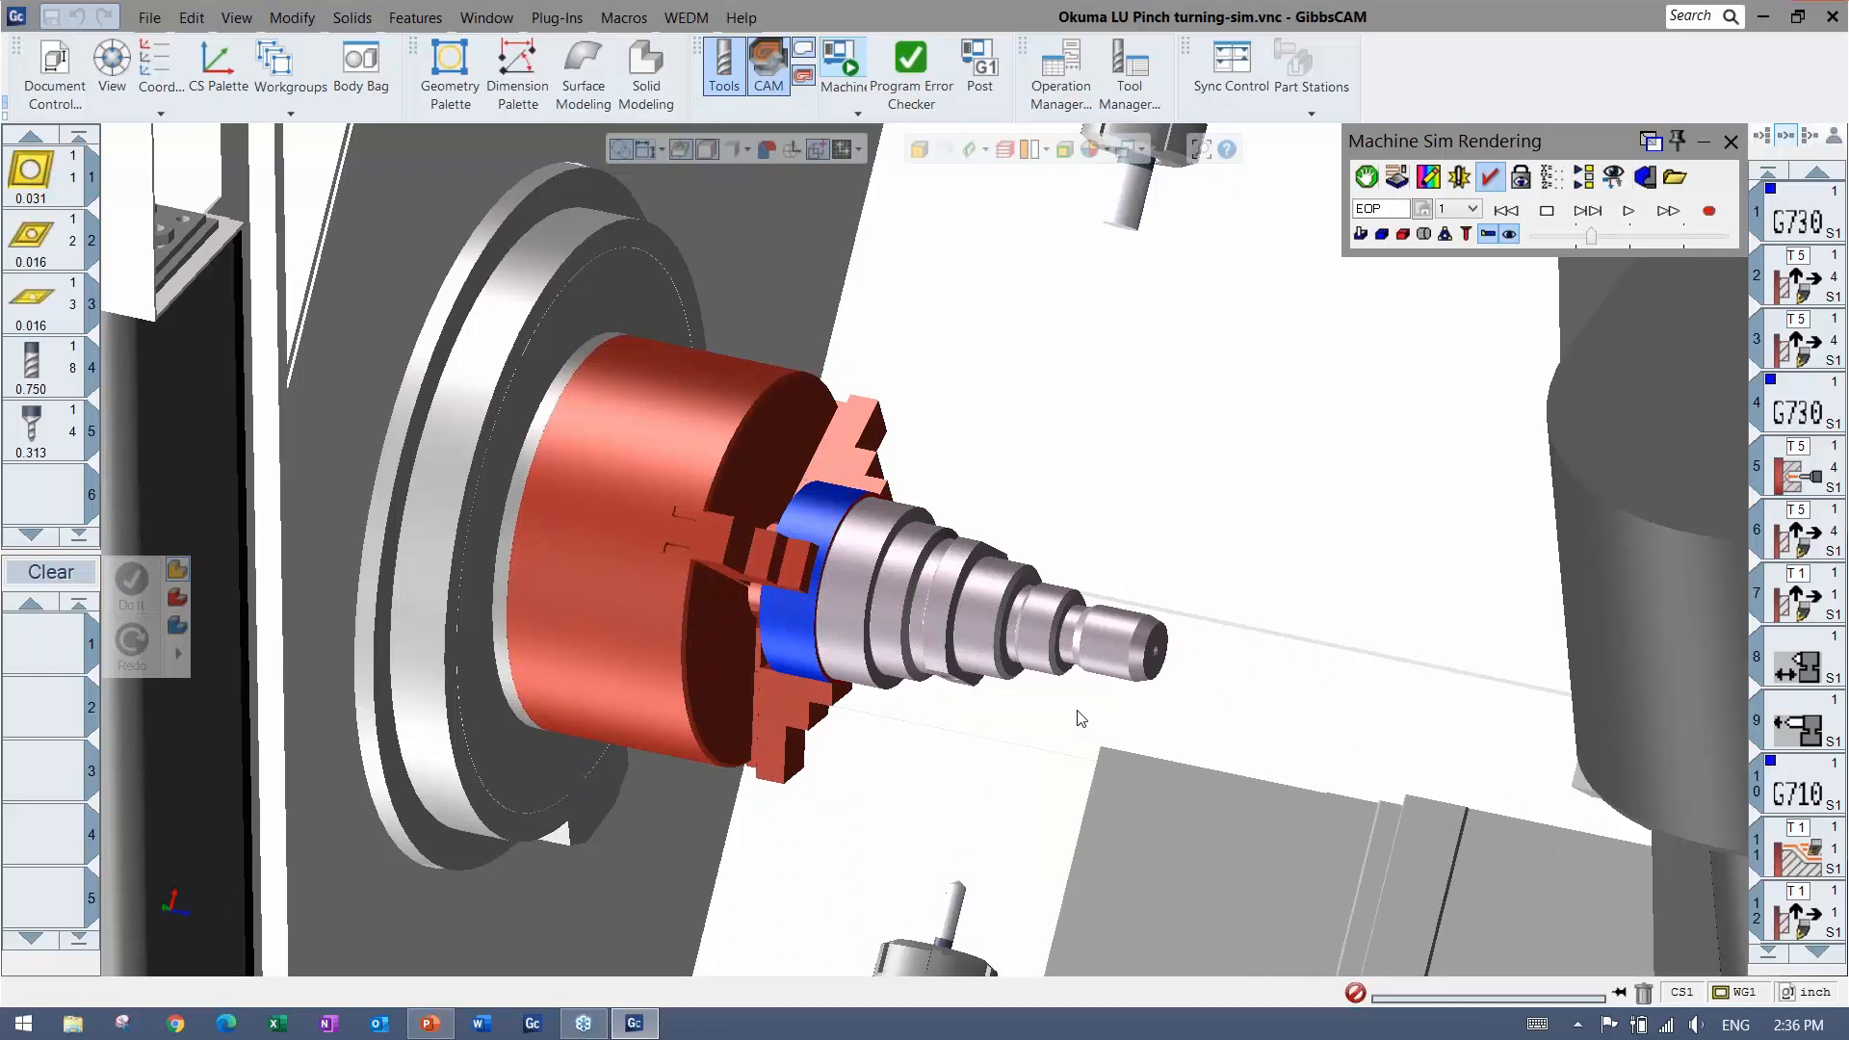
pyautogui.scroll(-5, 1078, 718)
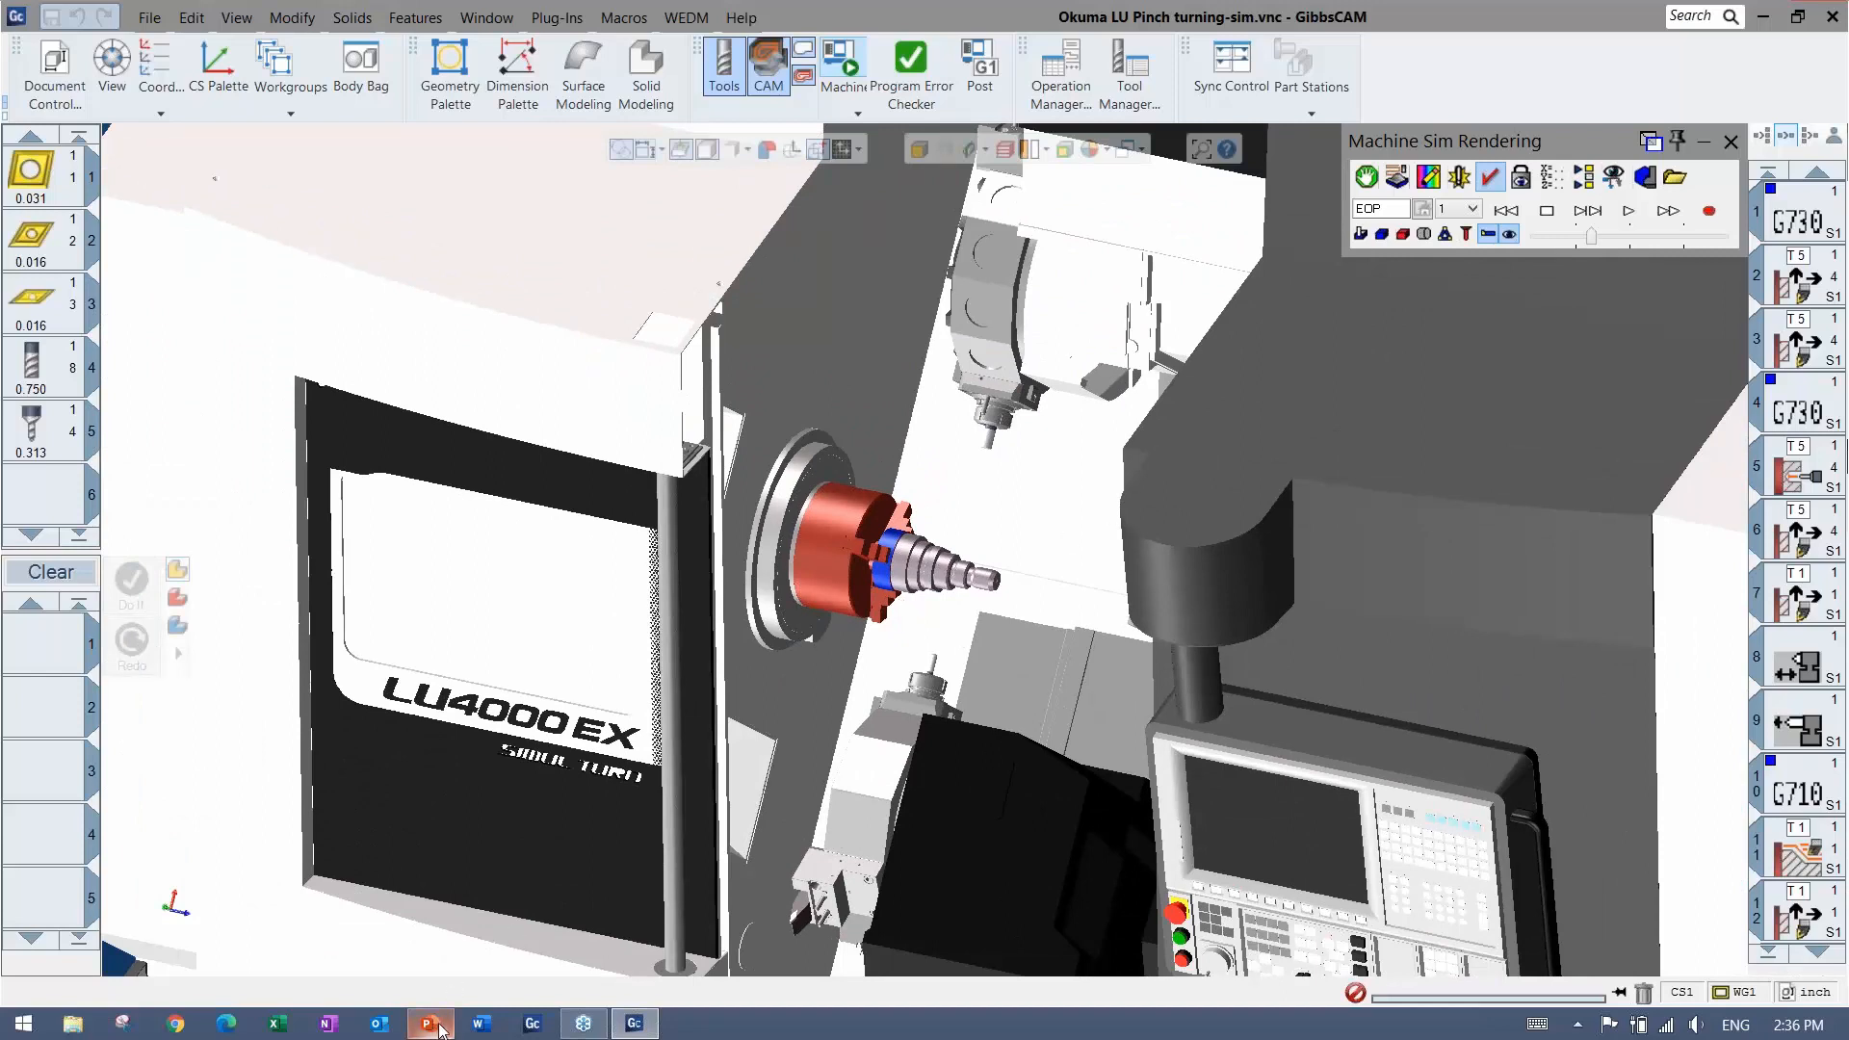
# Open the recent B-axis package containing "Mori NTX 1000SZM elliptical - eccentric turning" without applying its user interface changes
pyautogui.click(149, 18)
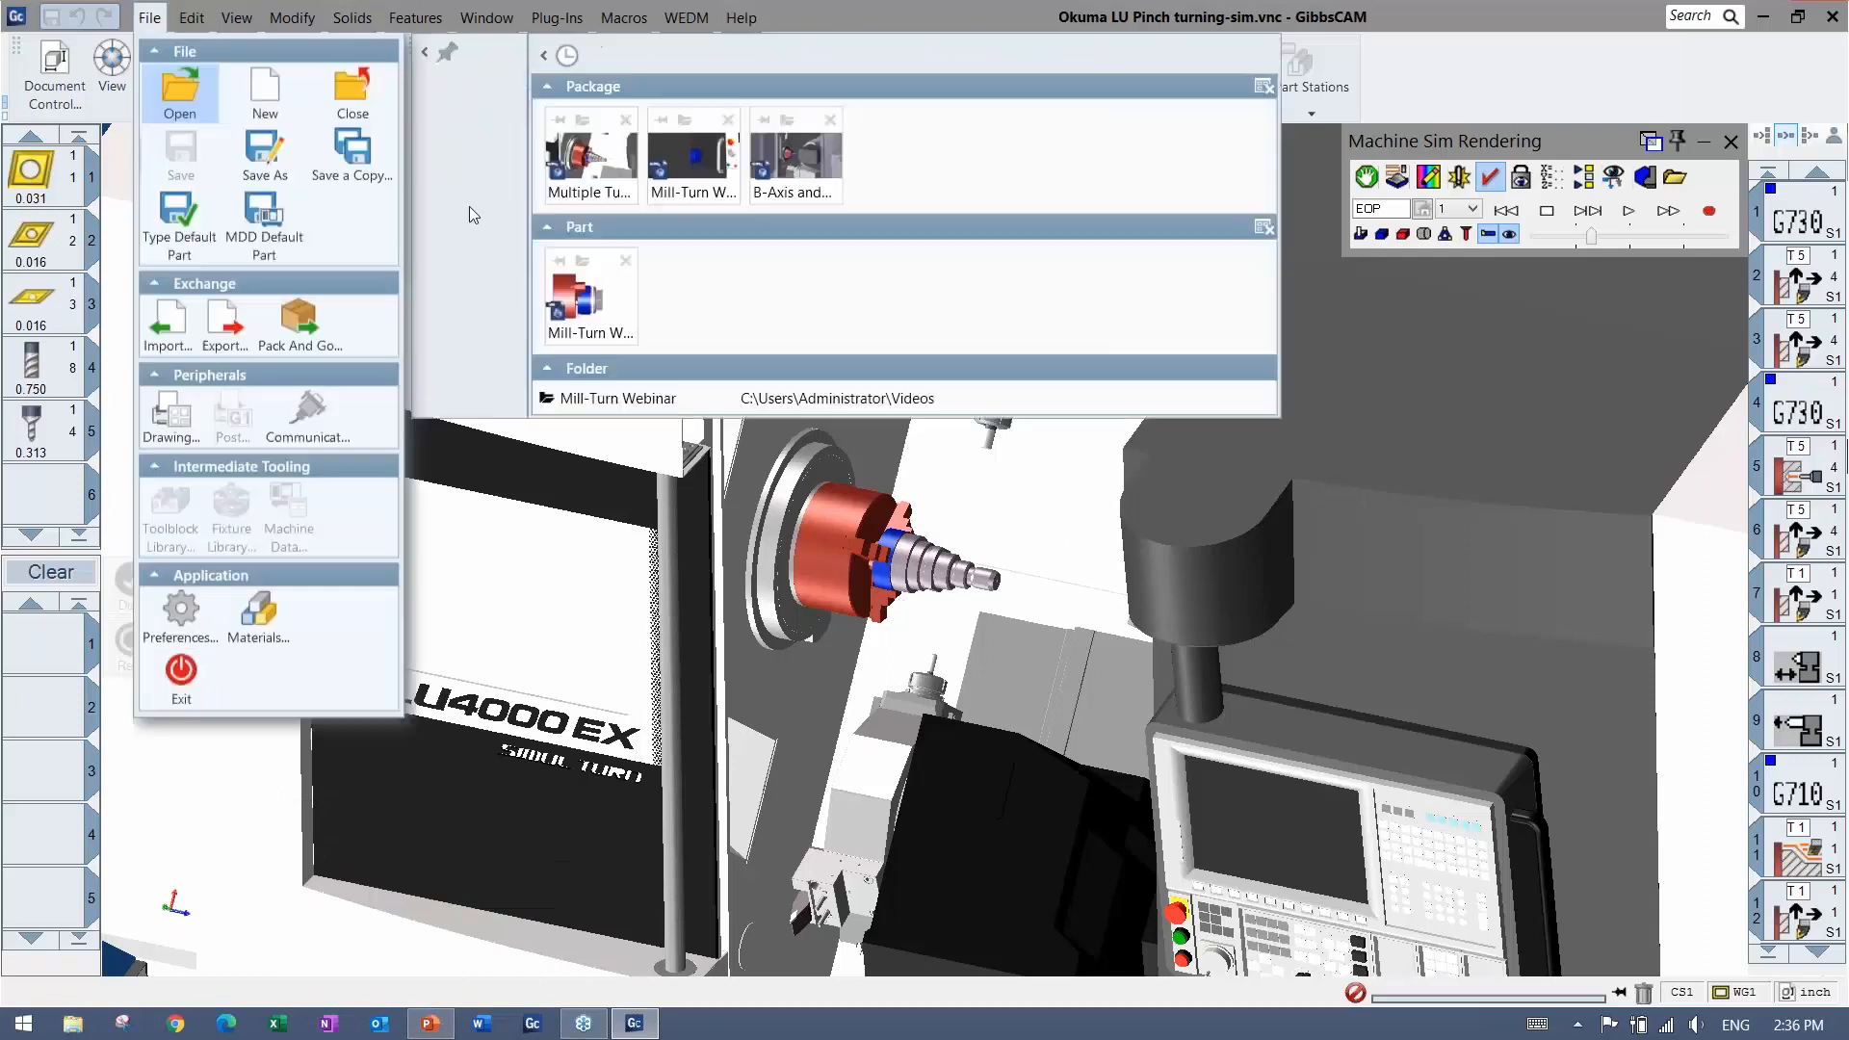
pyautogui.click(795, 154)
pyautogui.click(914, 546)
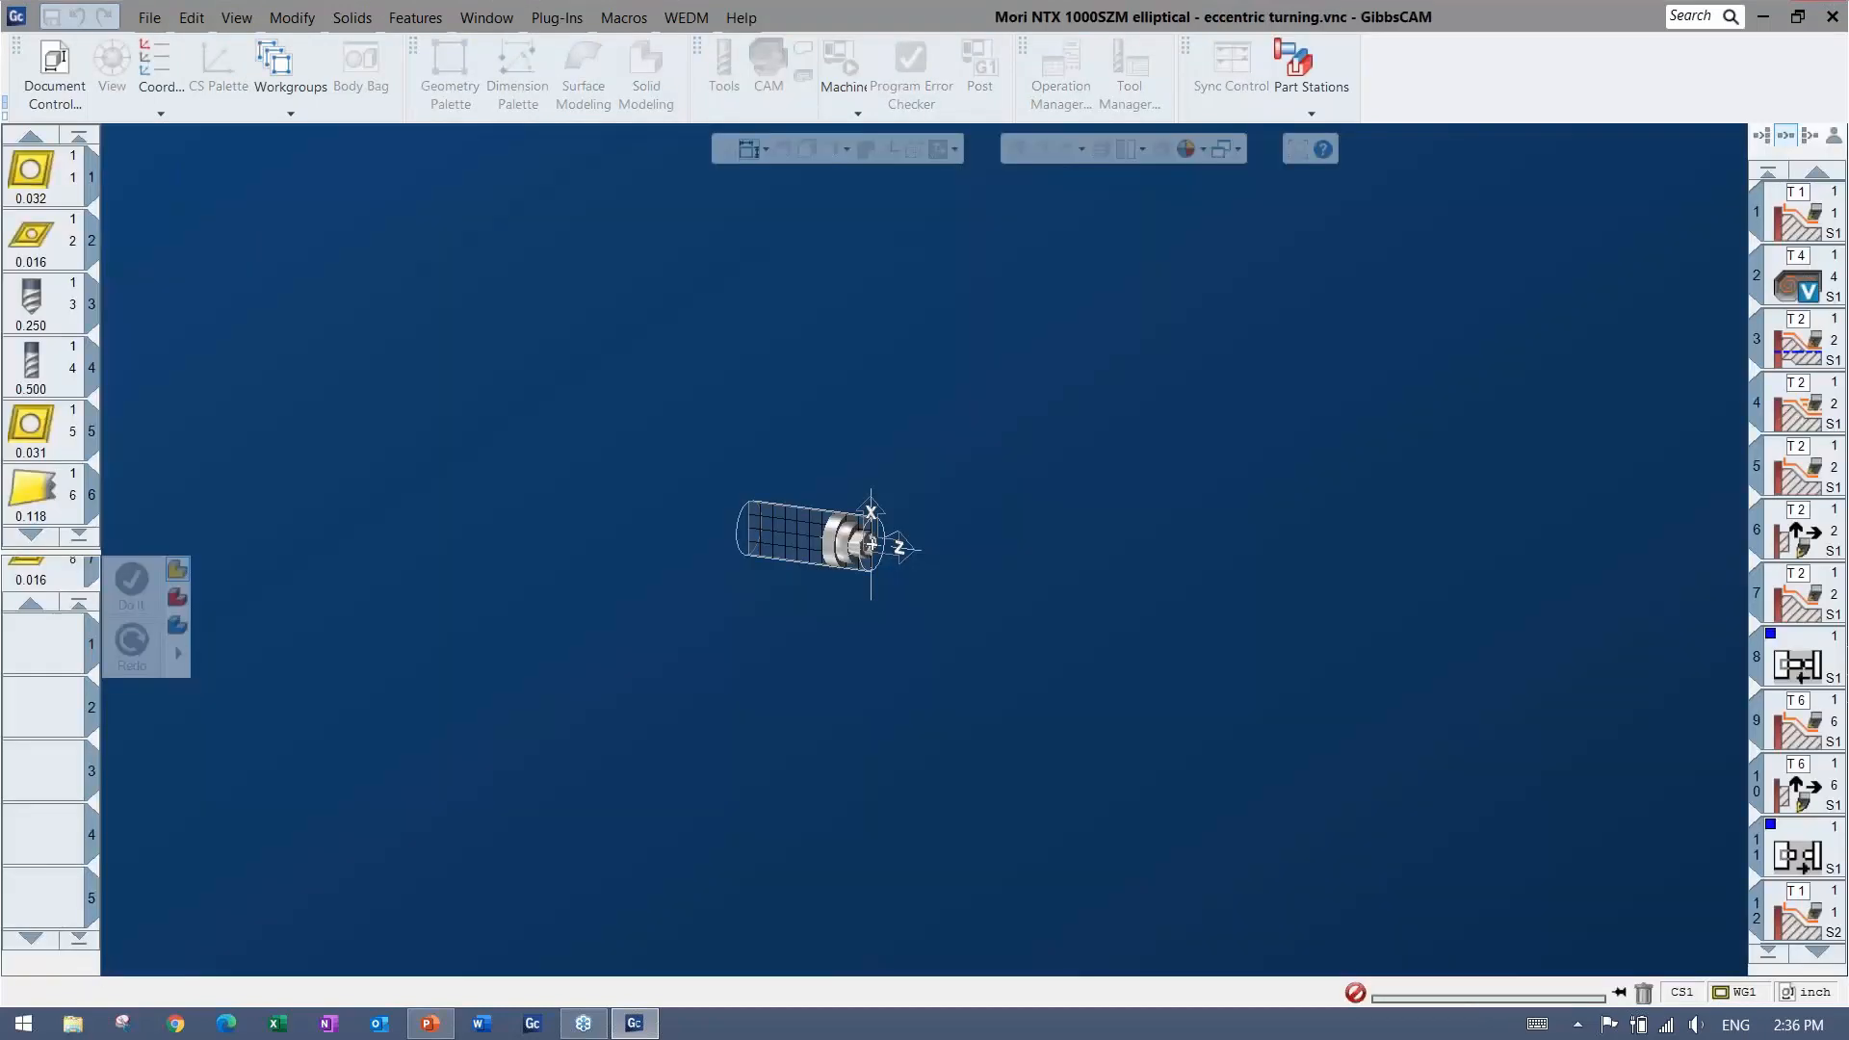
pyautogui.click(1085, 607)
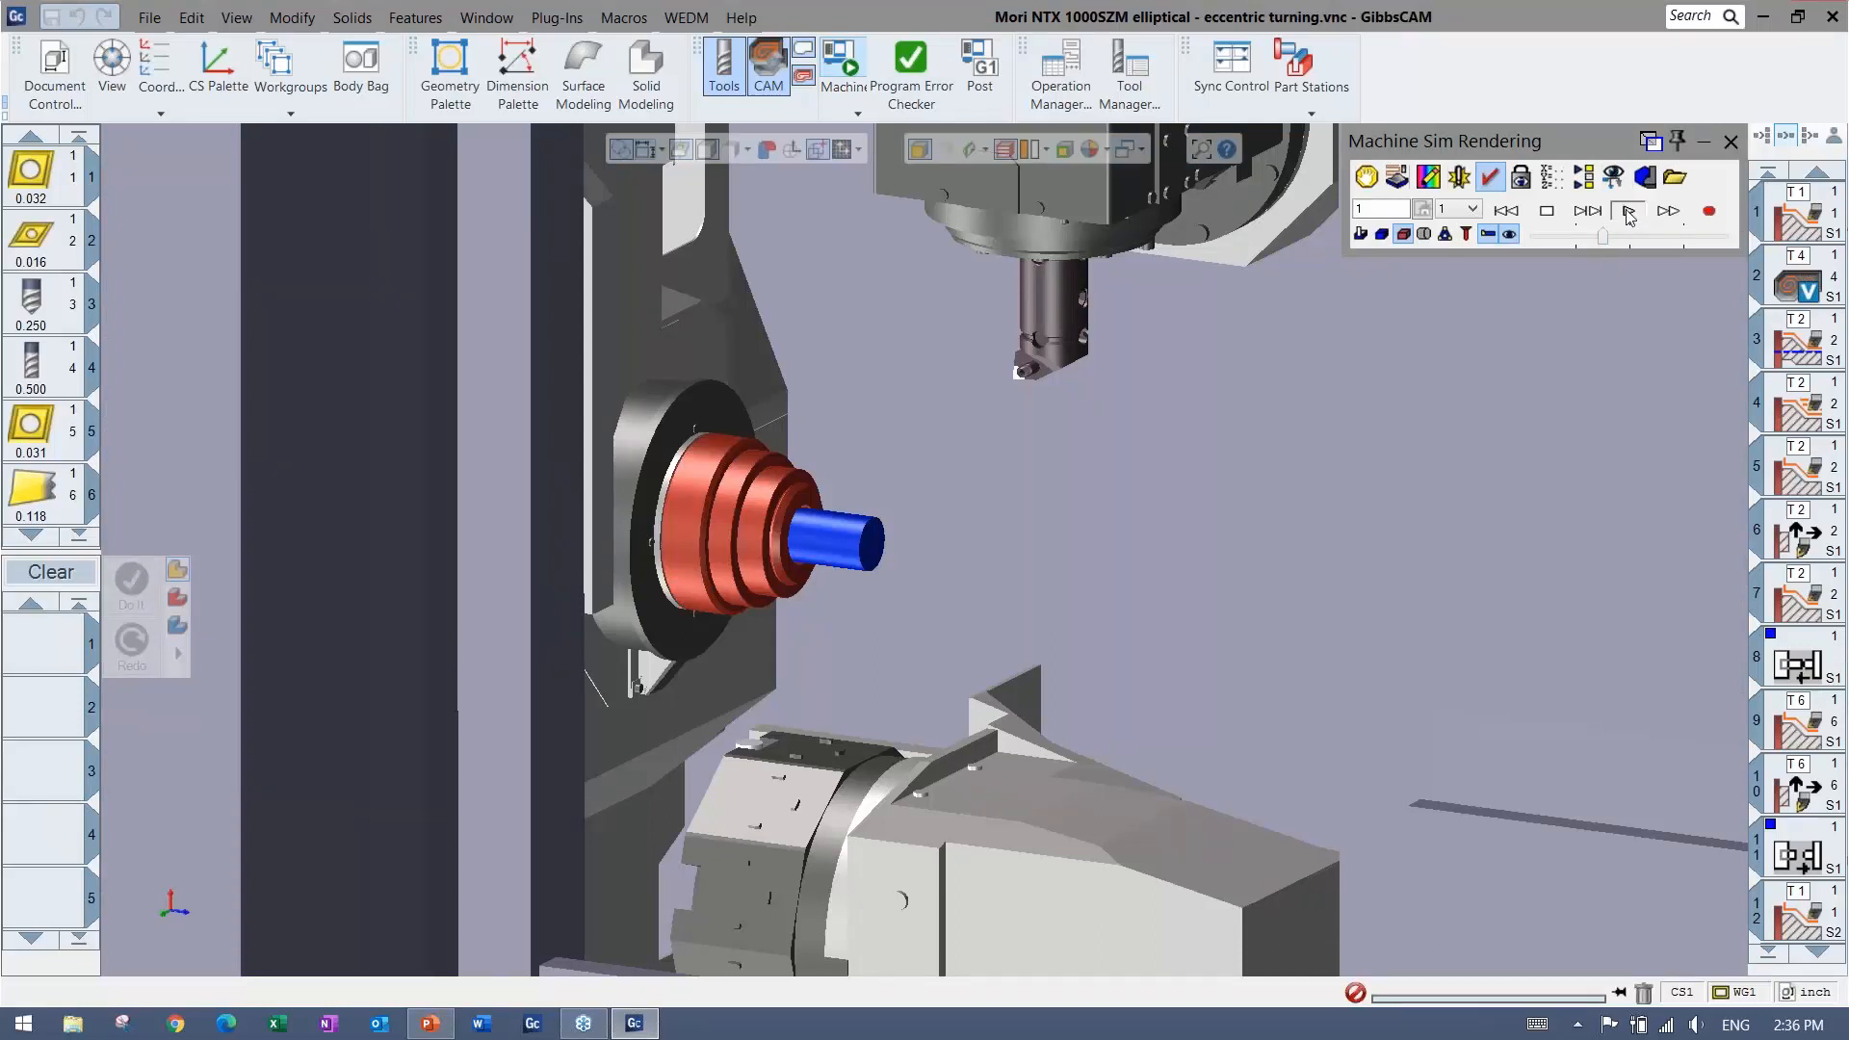
# Play Machine Sim on the Mori program at increasing speeds to examine the B-axis milling and elliptical turning, and stop during operation 3
pyautogui.click(1627, 210)
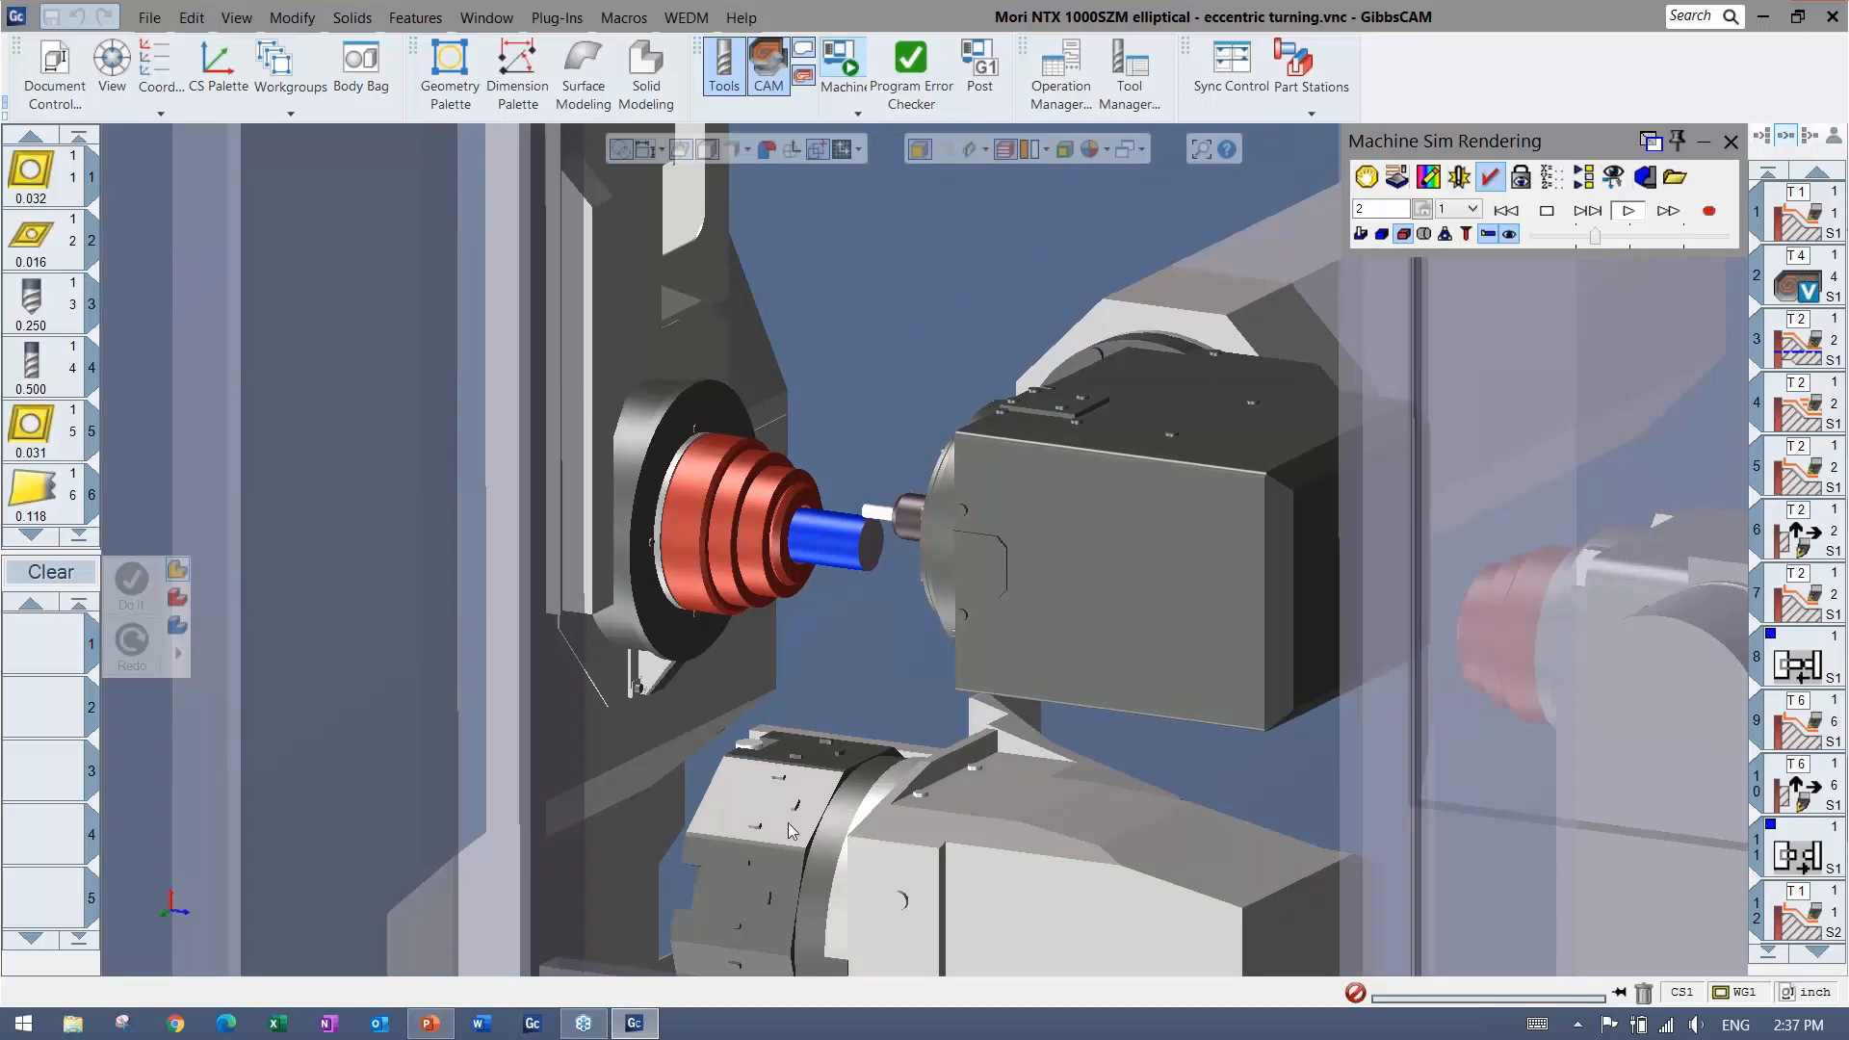
pyautogui.click(1631, 238)
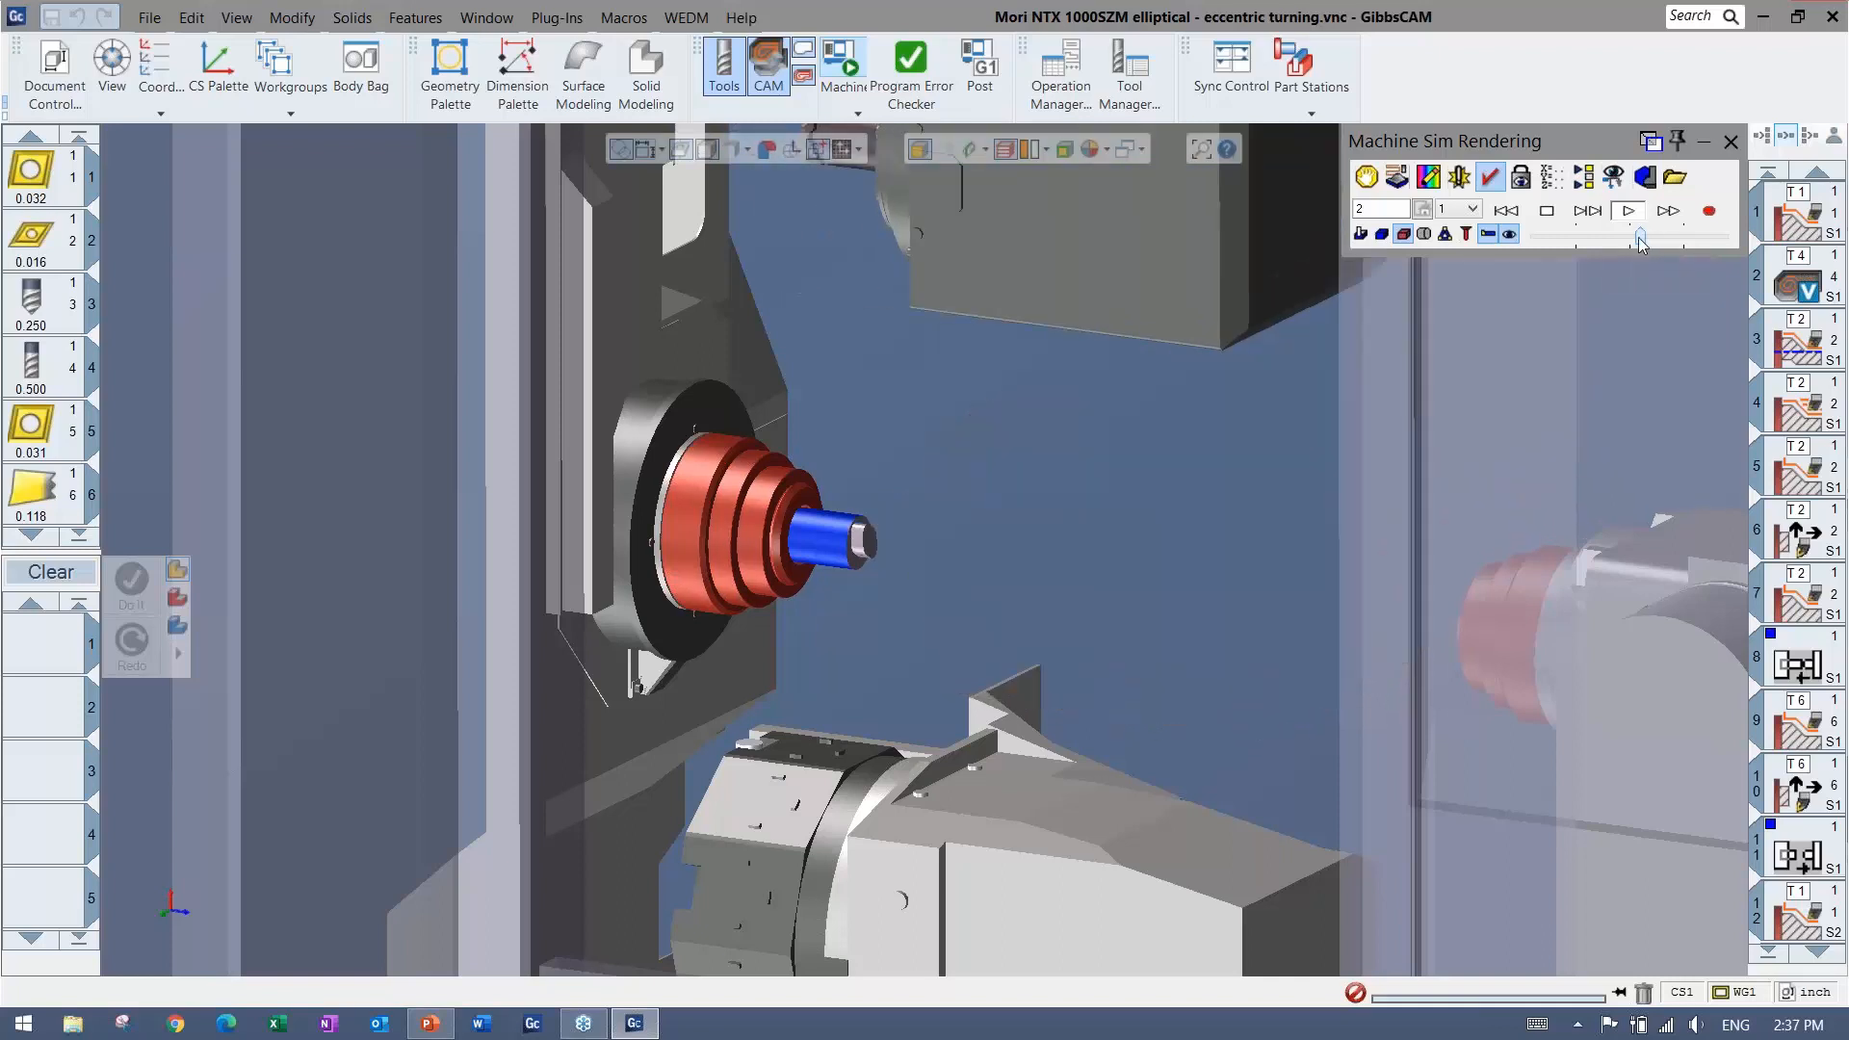
pyautogui.moveTo(1648, 238); pyautogui.dragTo(1646, 237)
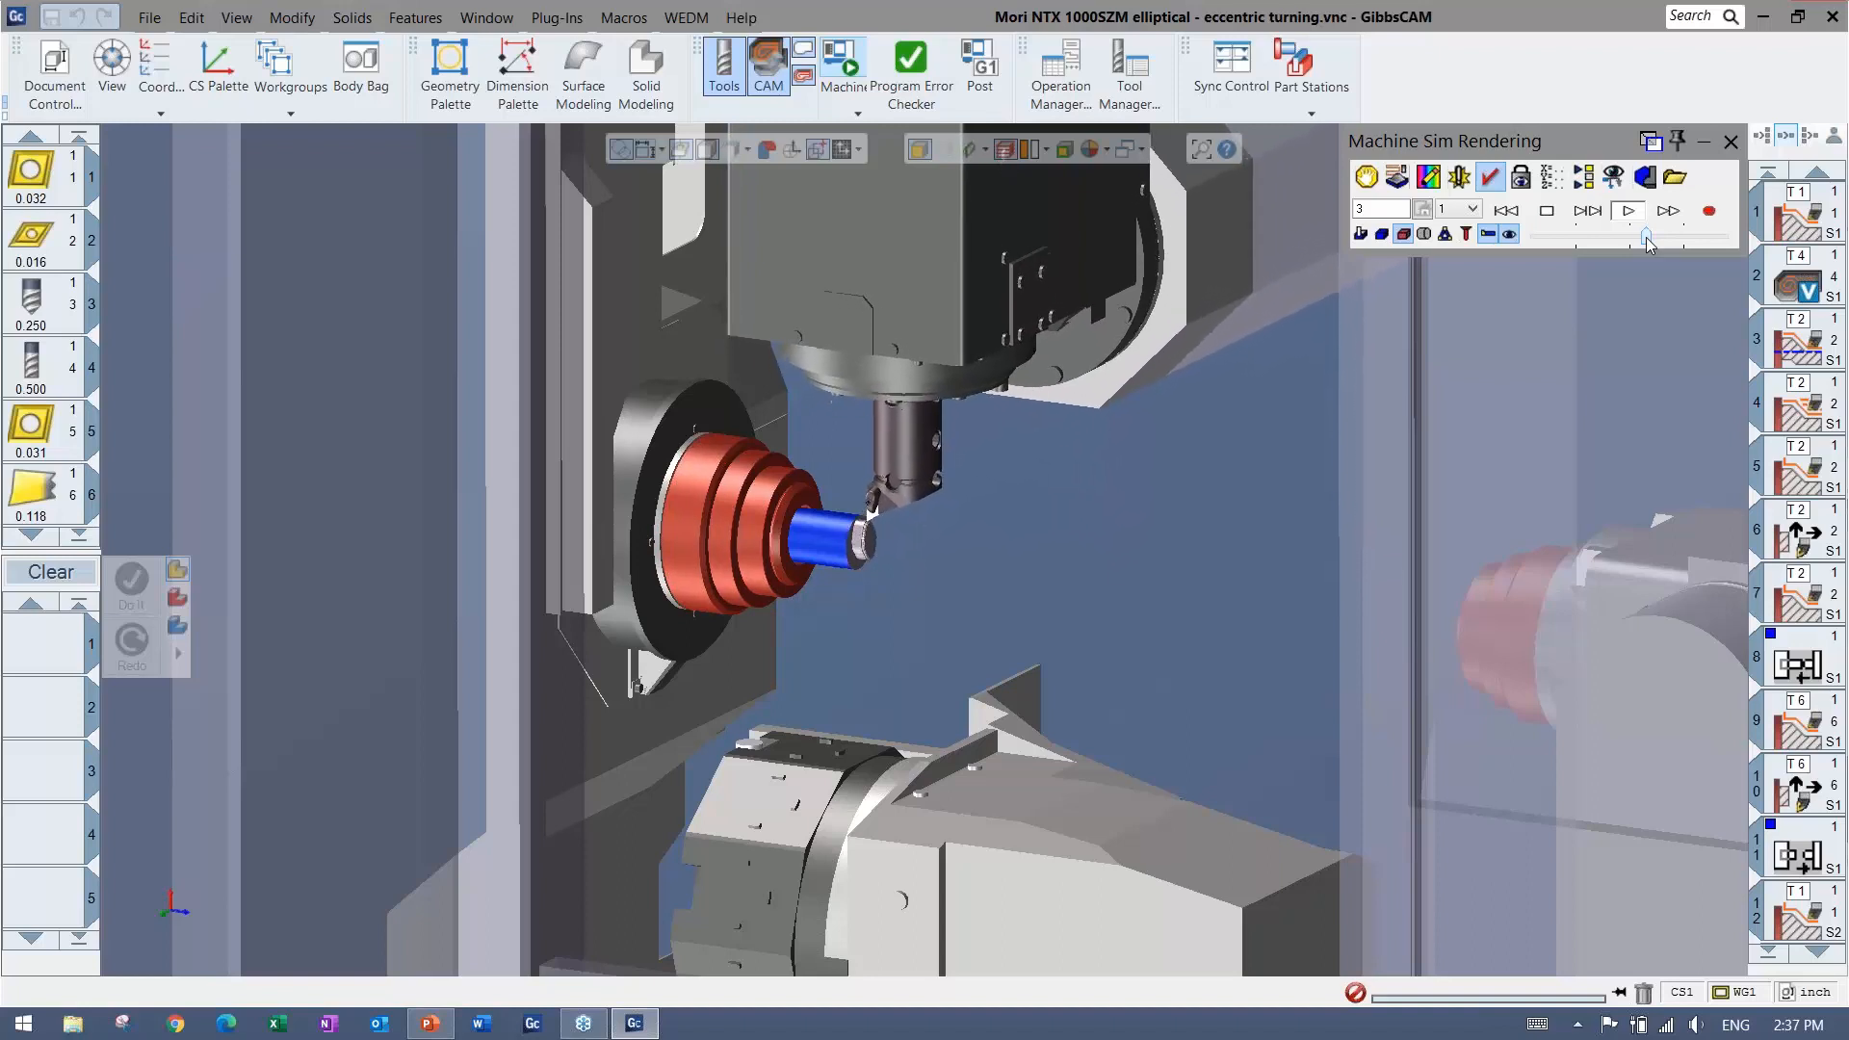
pyautogui.moveTo(1647, 238); pyautogui.dragTo(1703, 240)
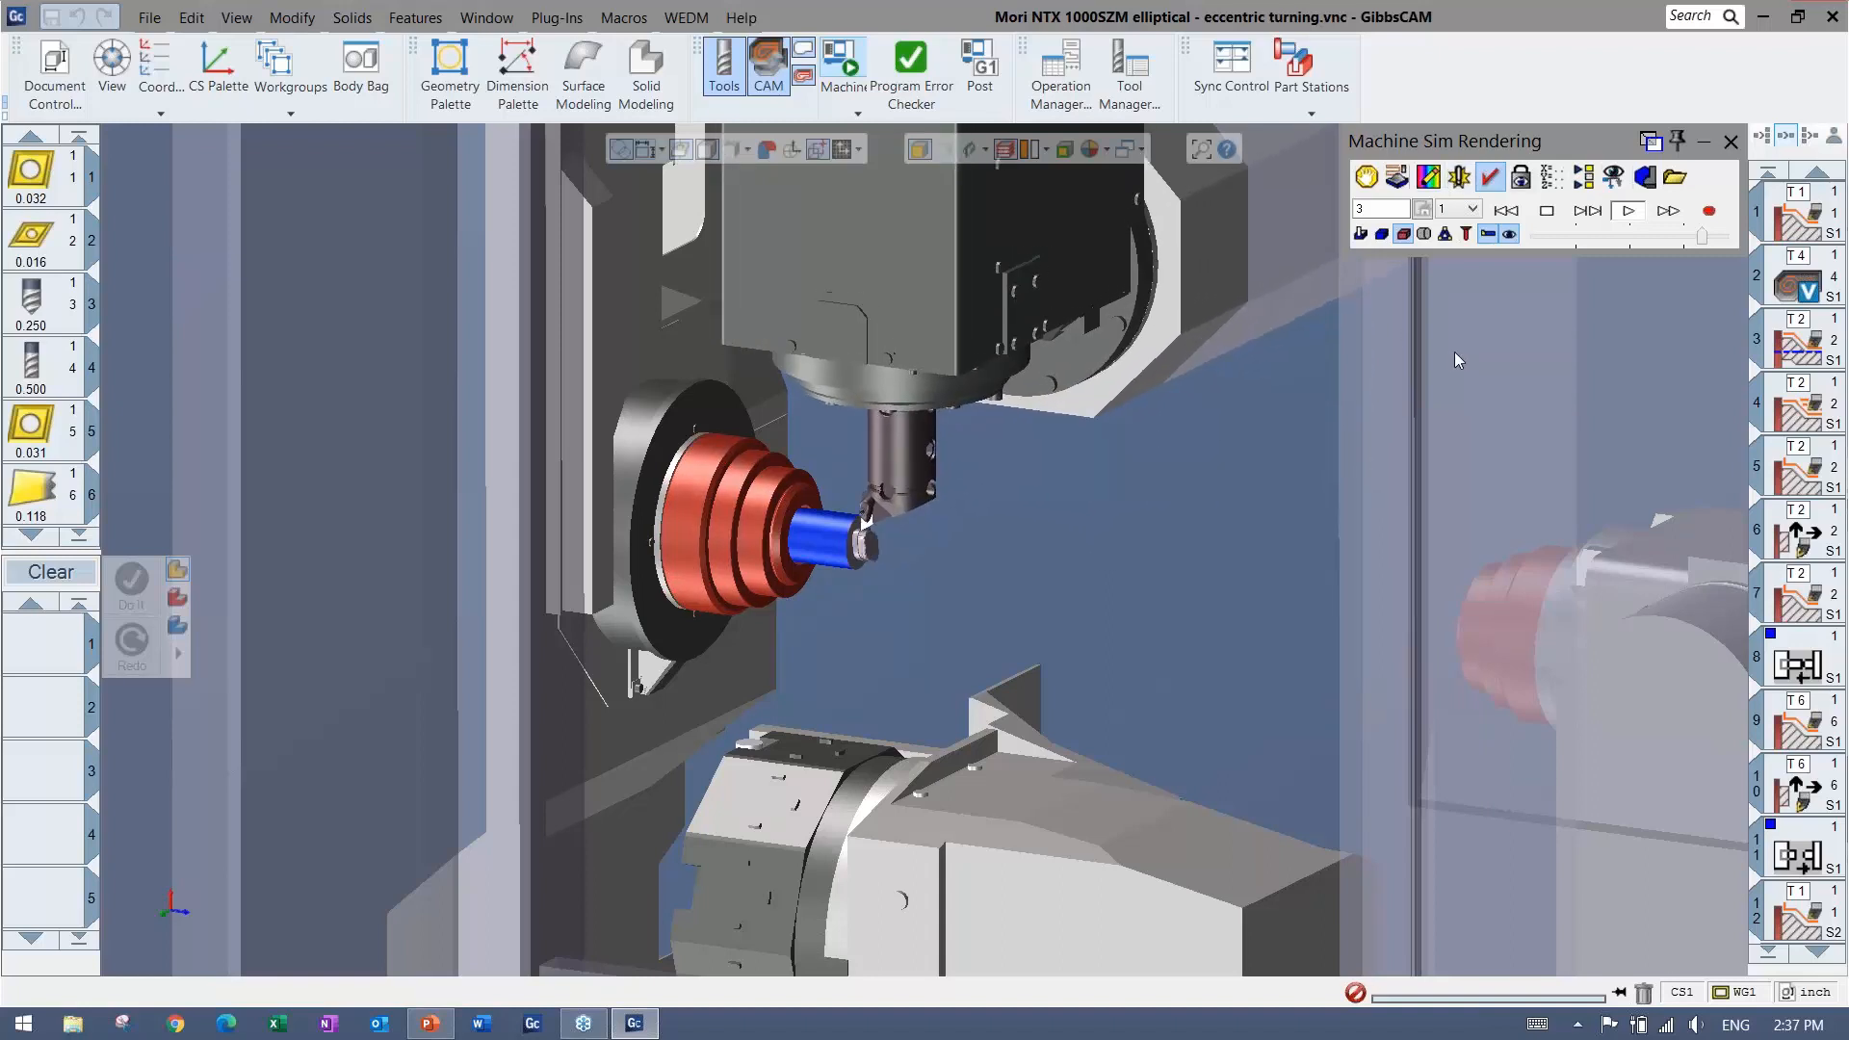
pyautogui.click(1547, 212)
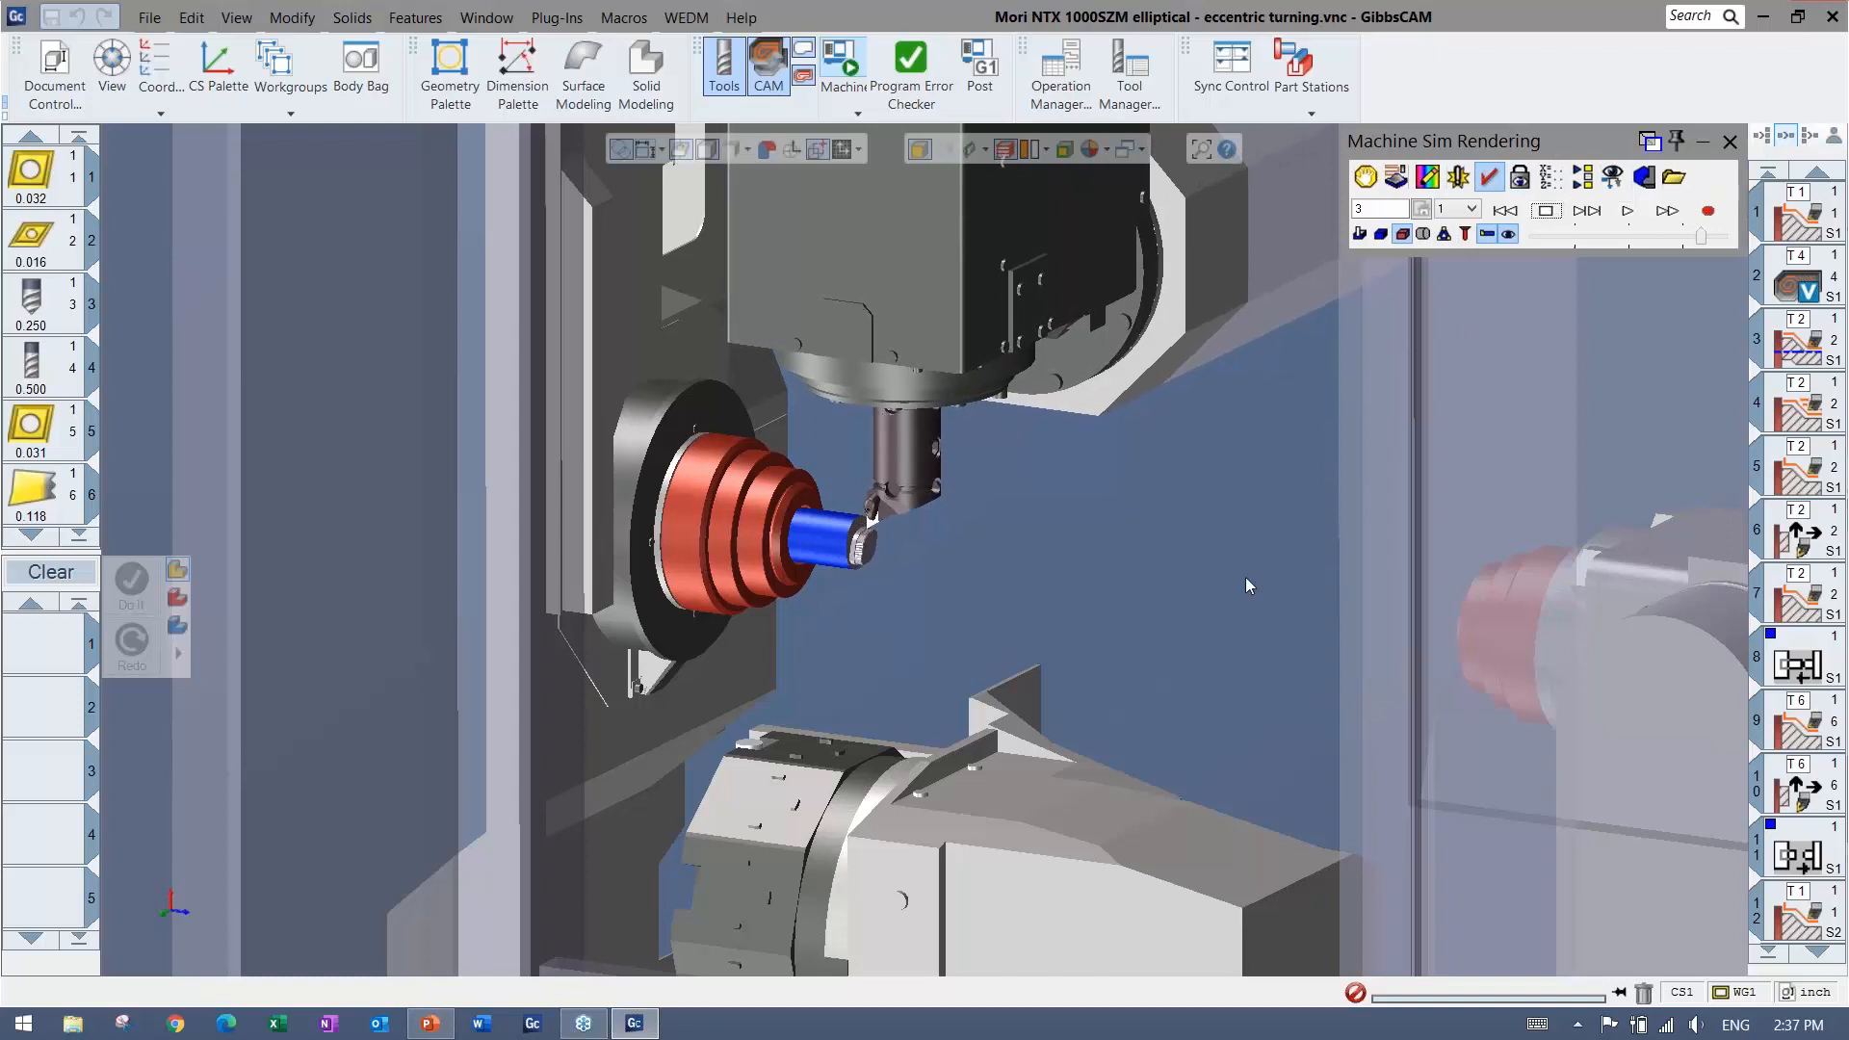
# Switch to the PowerPoint webinar slides and present the "Questions?" slide full screen
pyautogui.click(438, 1026)
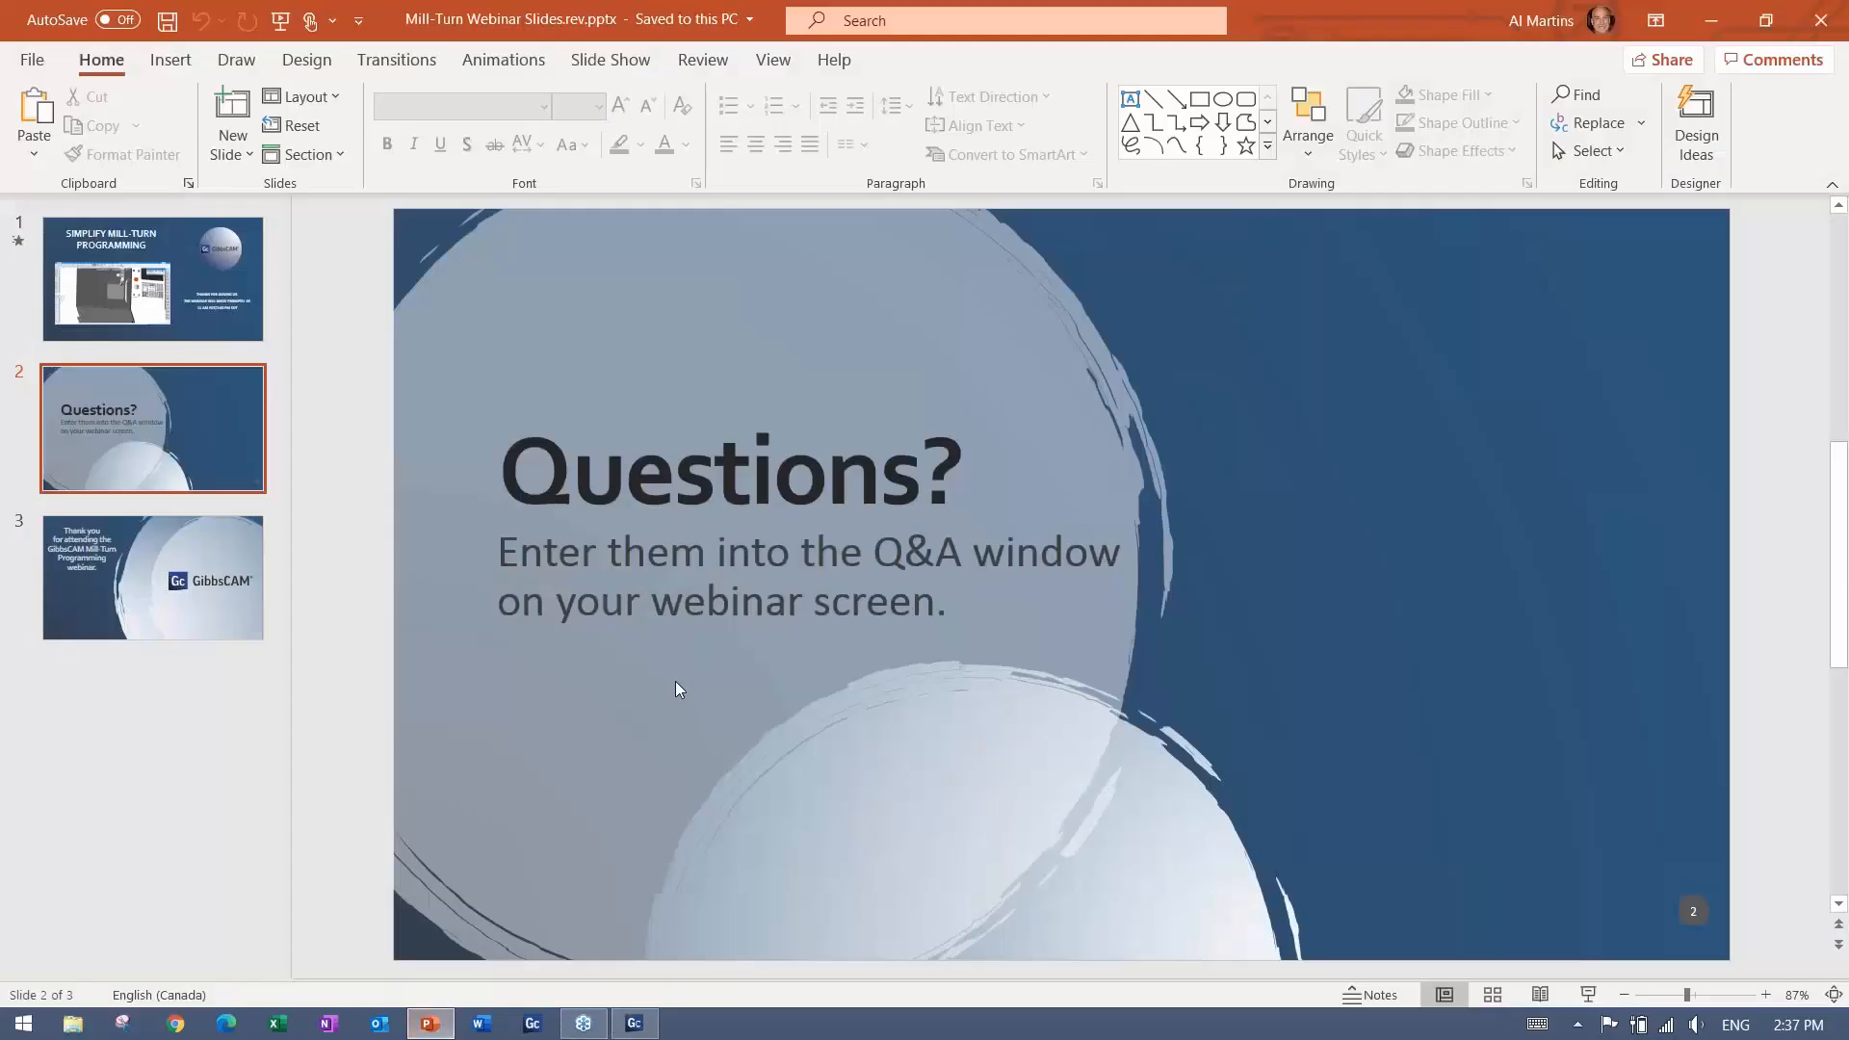
pyautogui.click(1589, 994)
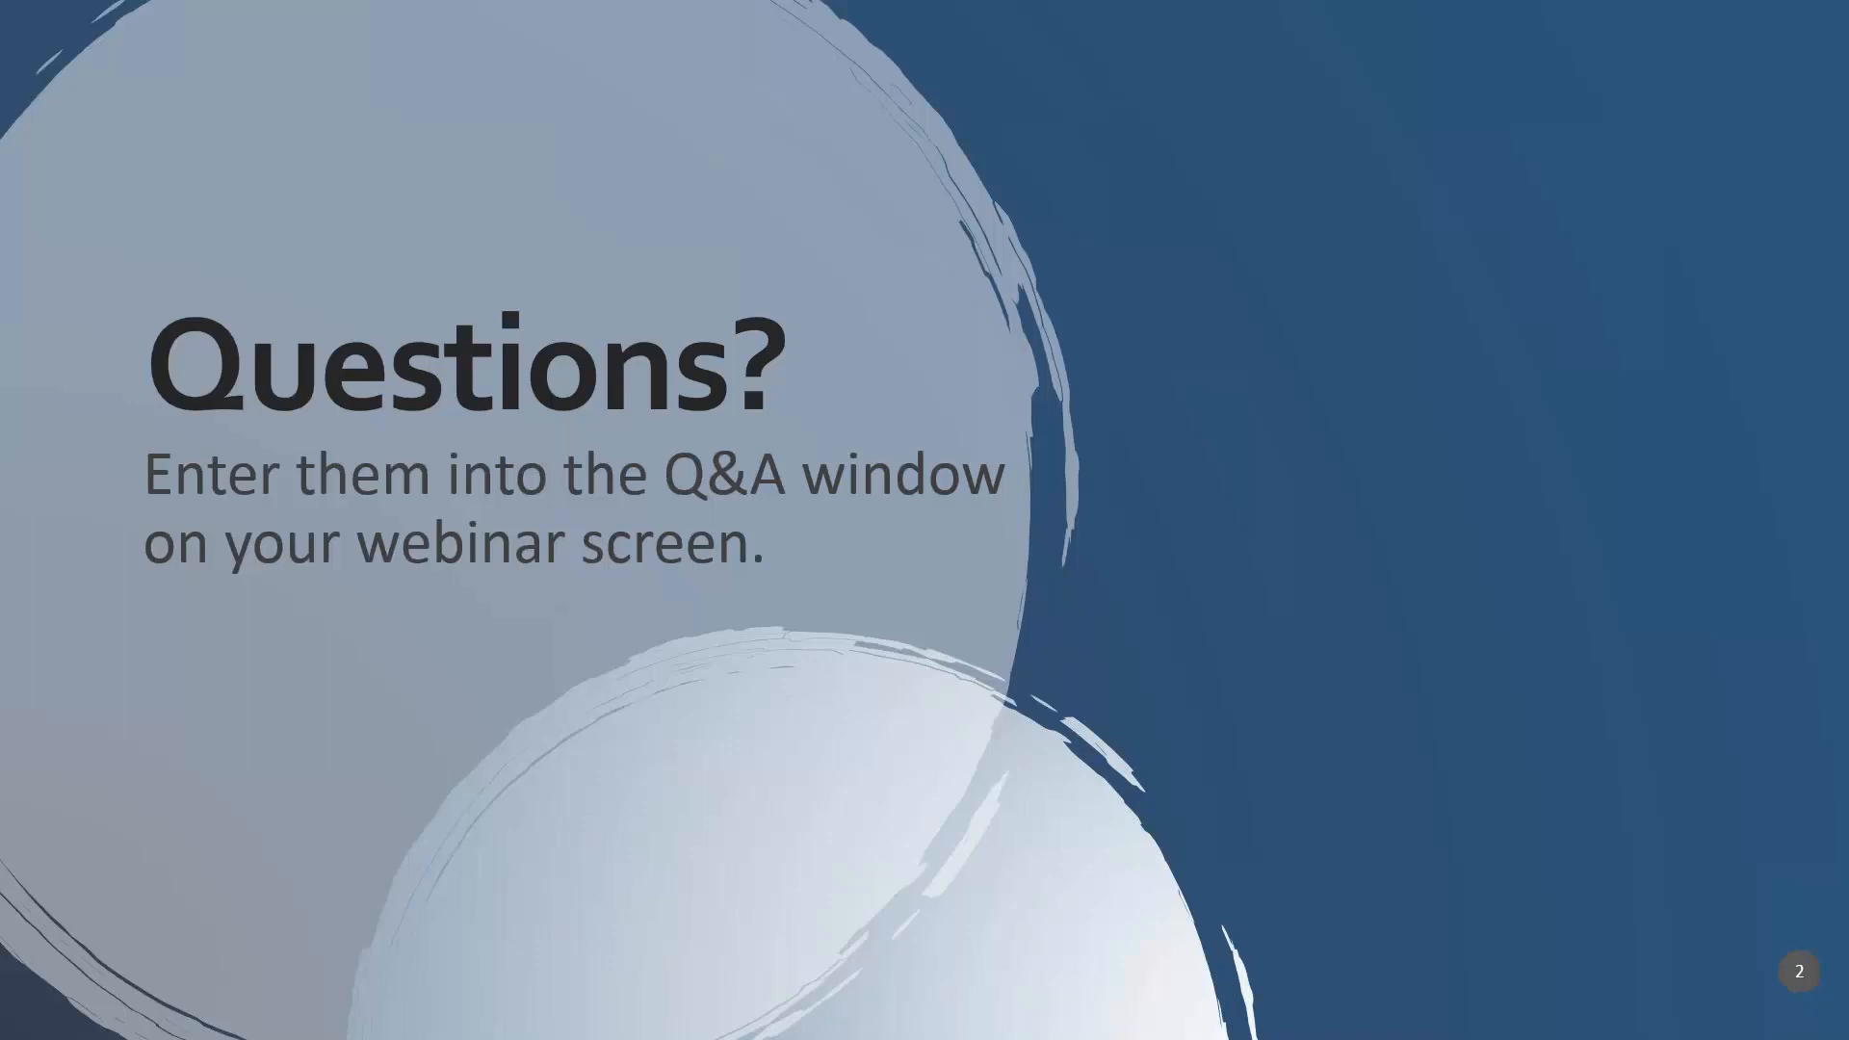
pyautogui.click(1833, 75)
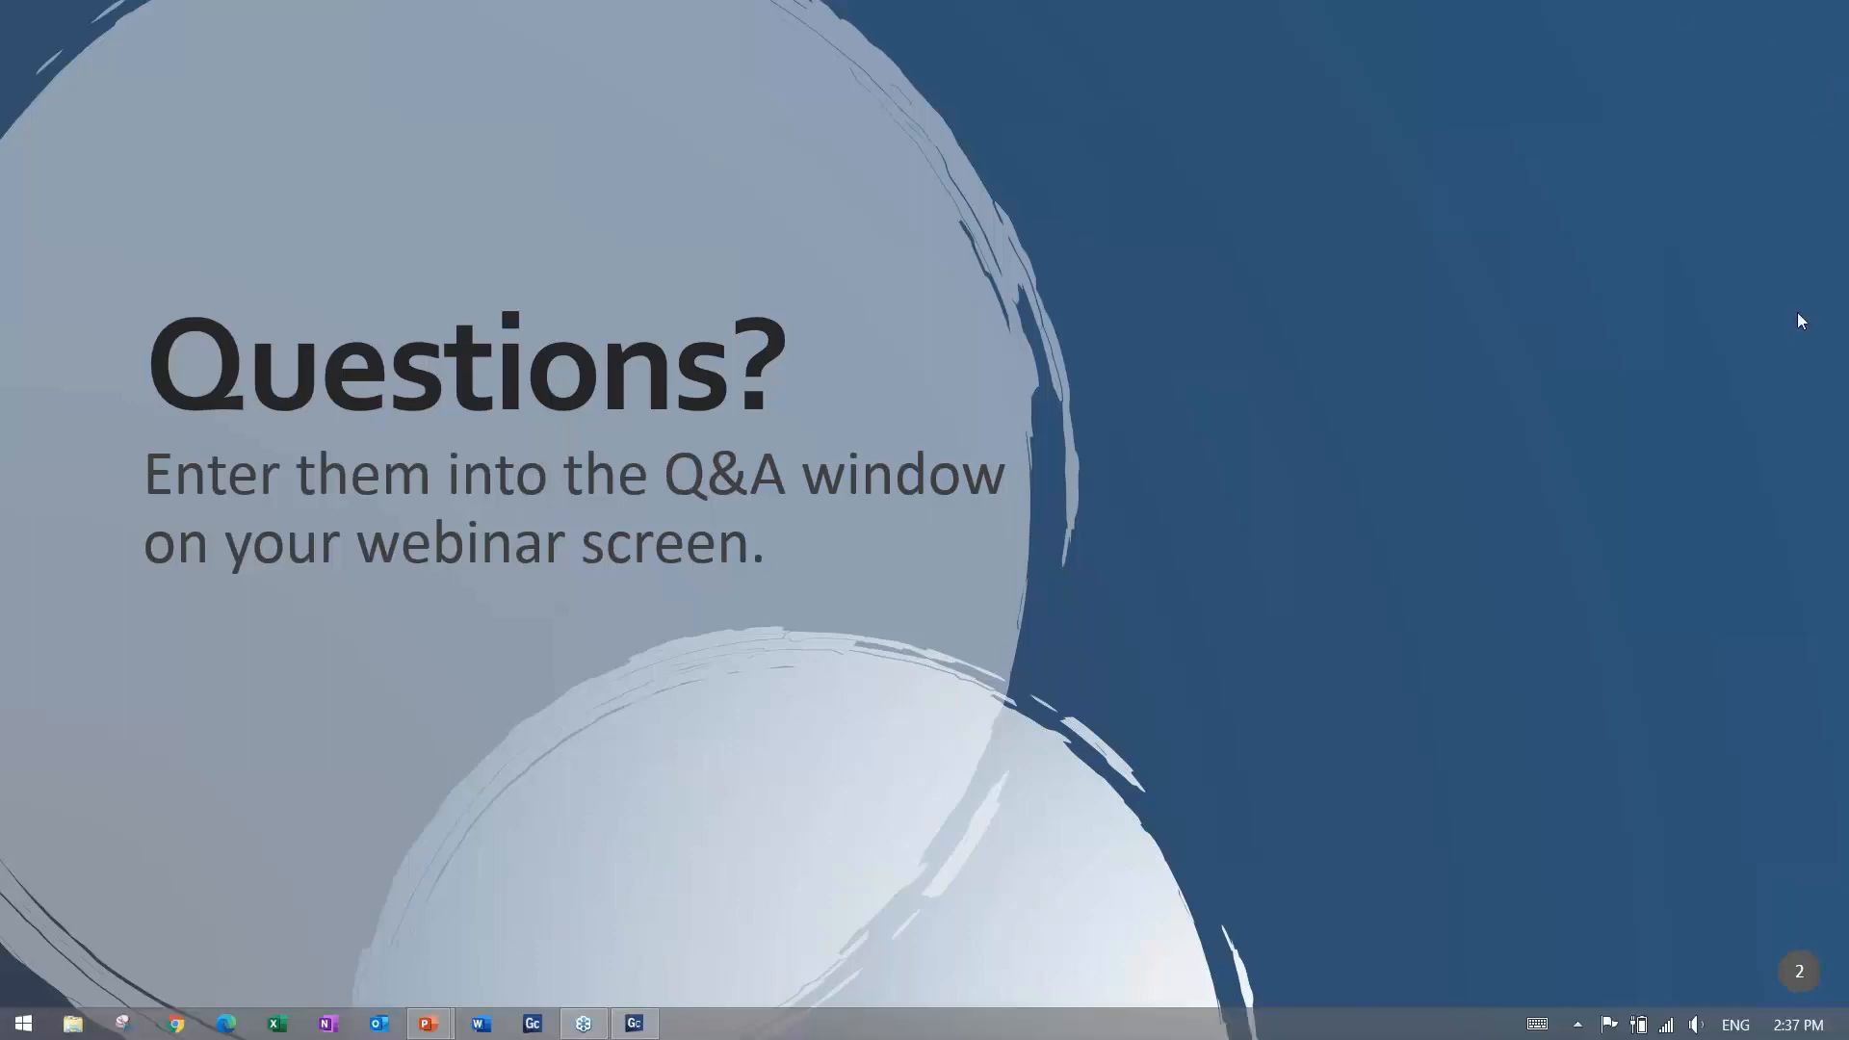